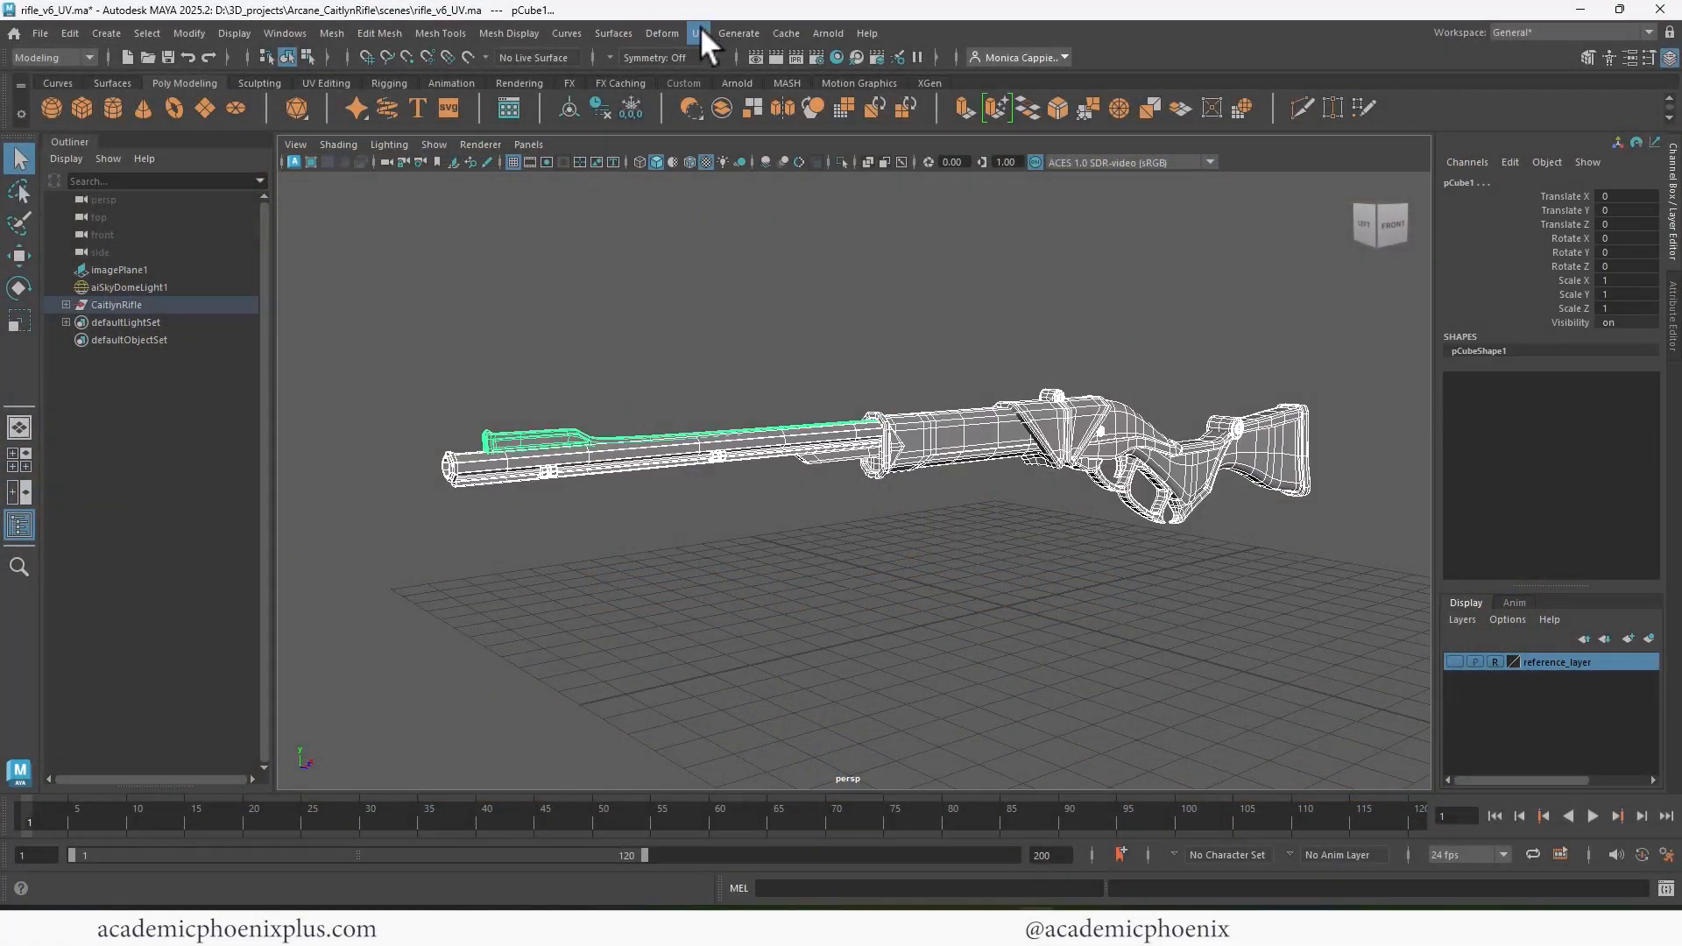
pyautogui.click(698, 32)
pyautogui.click(727, 54)
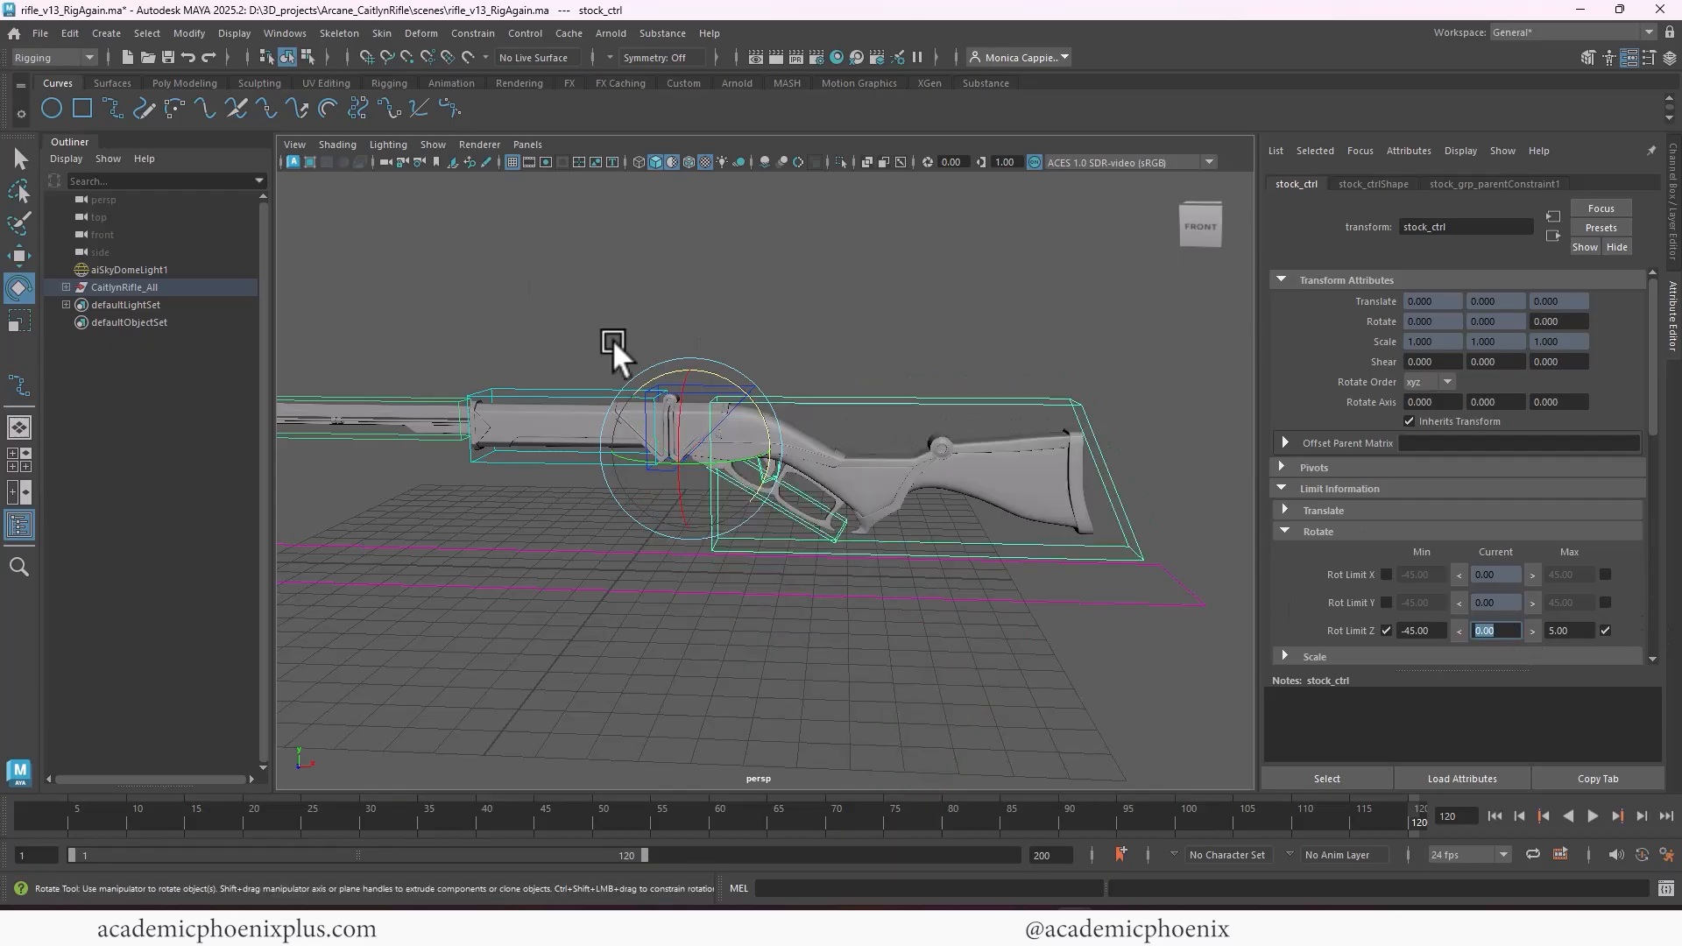
# Rotate the rifle's trigger guard control downward about its Z axis to about -32.5 degrees
pyautogui.click(807, 447)
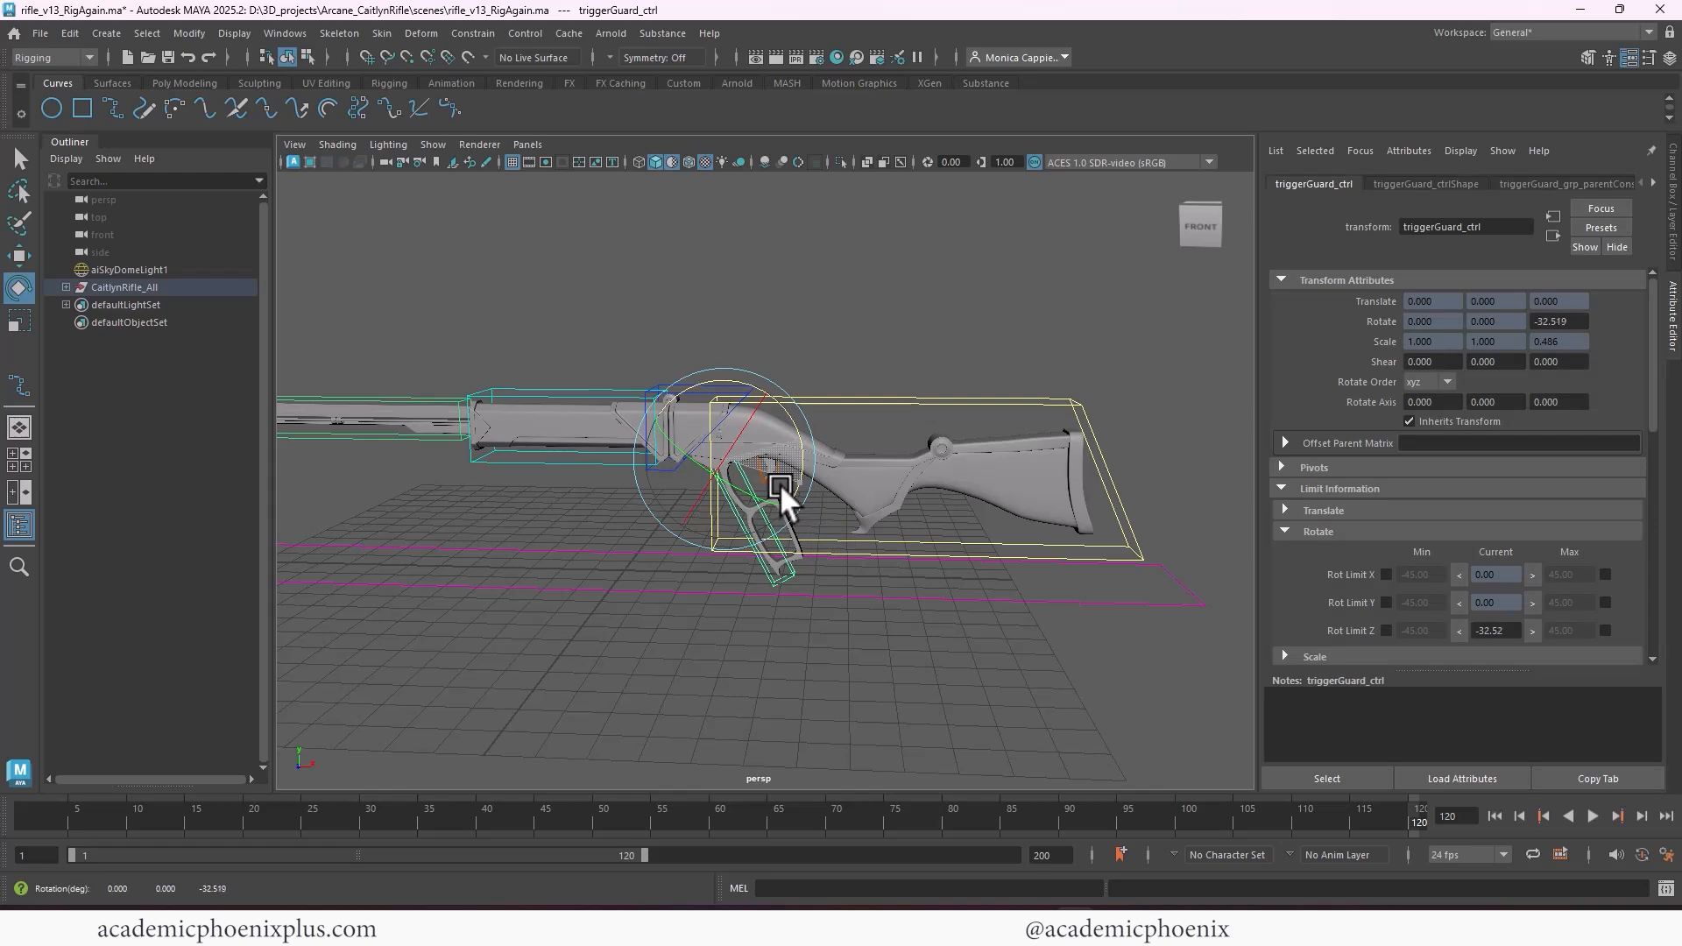
pyautogui.moveTo(780, 484); pyautogui.dragTo(783, 481)
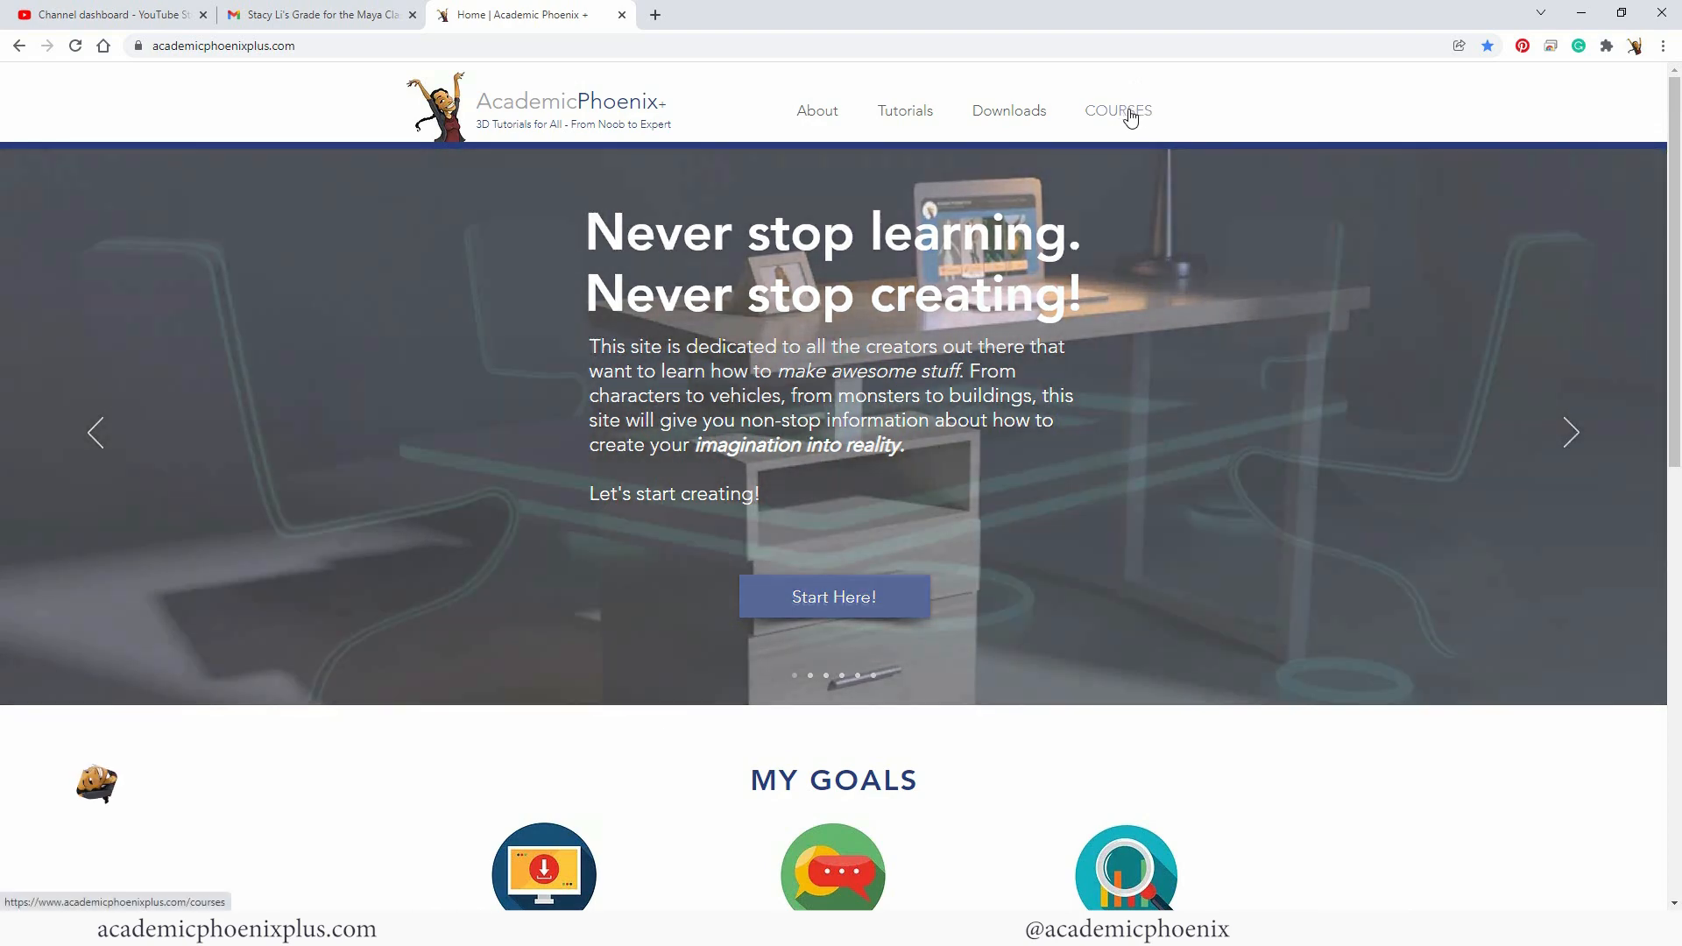
# Switch to the Academic Phoenix Plus website in the browser and browse its Courses page
pyautogui.click(1119, 111)
pyautogui.moveTo(1678, 245); pyautogui.dragTo(1676, 284)
pyautogui.click(922, 698)
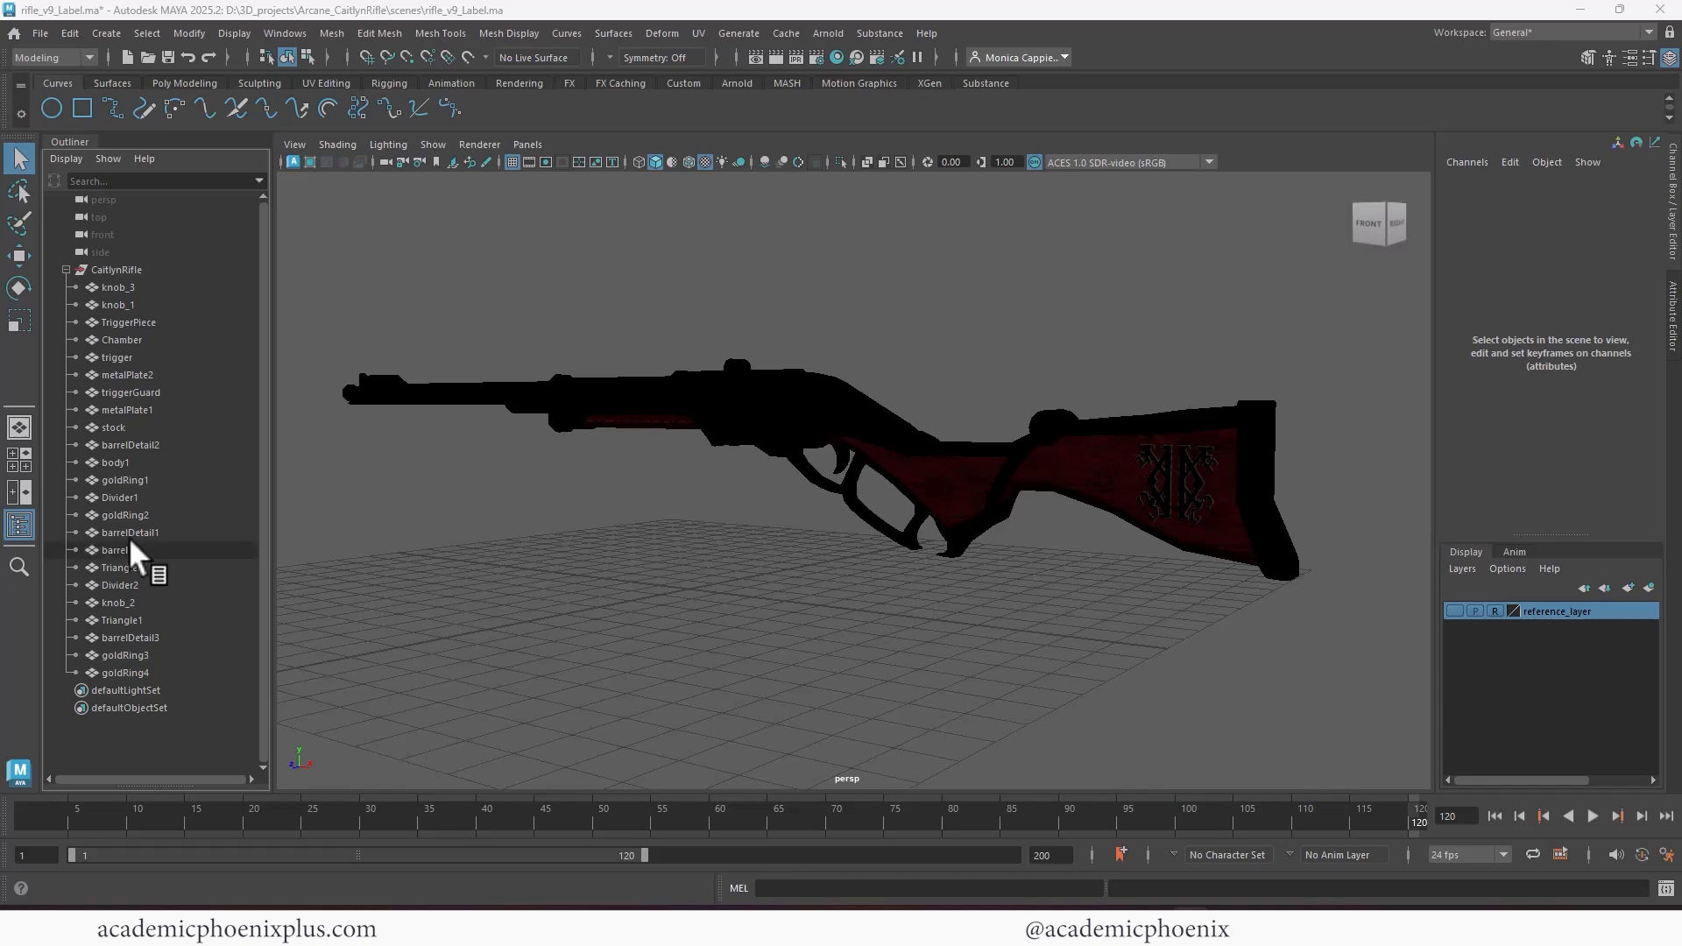
# Display the rifle with the default material in the perspective viewport instead of its textured shading
pyautogui.keyDown('alt'); pyautogui.moveTo(611, 475); pyautogui.dragTo(1037, 291); pyautogui.keyUp('alt')
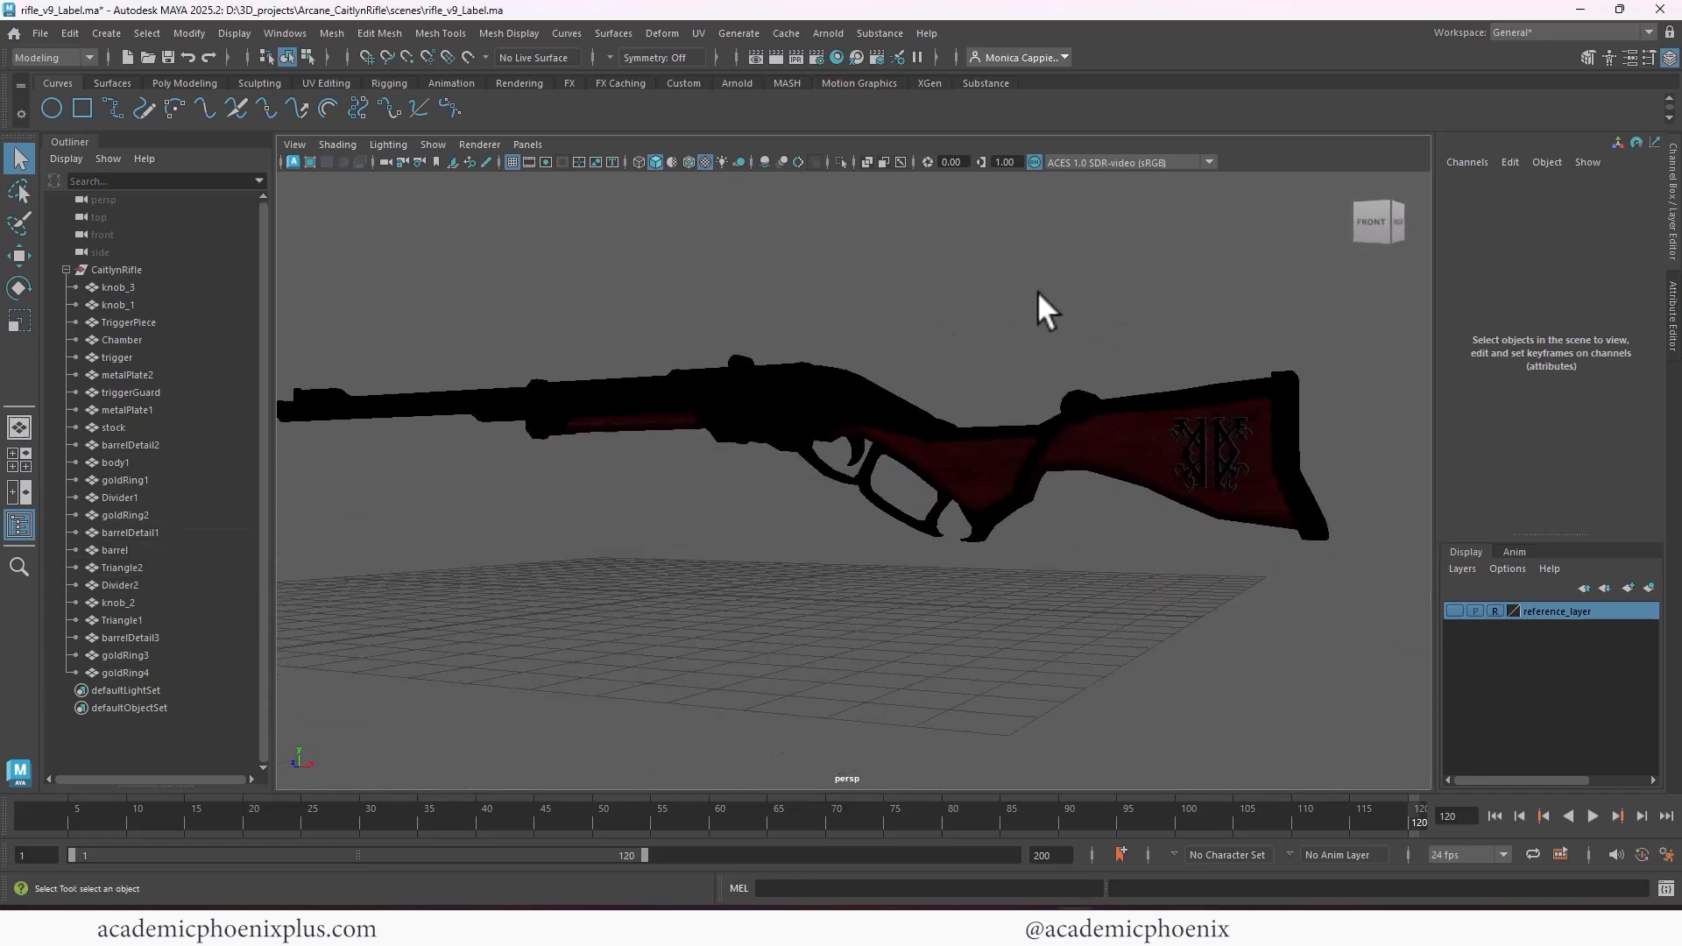
pyautogui.click(672, 161)
pyautogui.keyDown('alt'); pyautogui.moveTo(945, 323); pyautogui.dragTo(1074, 376); pyautogui.keyUp('alt')
pyautogui.keyDown('alt'); pyautogui.moveTo(1074, 376); pyautogui.dragTo(978, 324, button='right'); pyautogui.keyUp('alt')
pyautogui.keyDown('alt'); pyautogui.moveTo(977, 324); pyautogui.dragTo(960, 329); pyautogui.keyUp('alt')
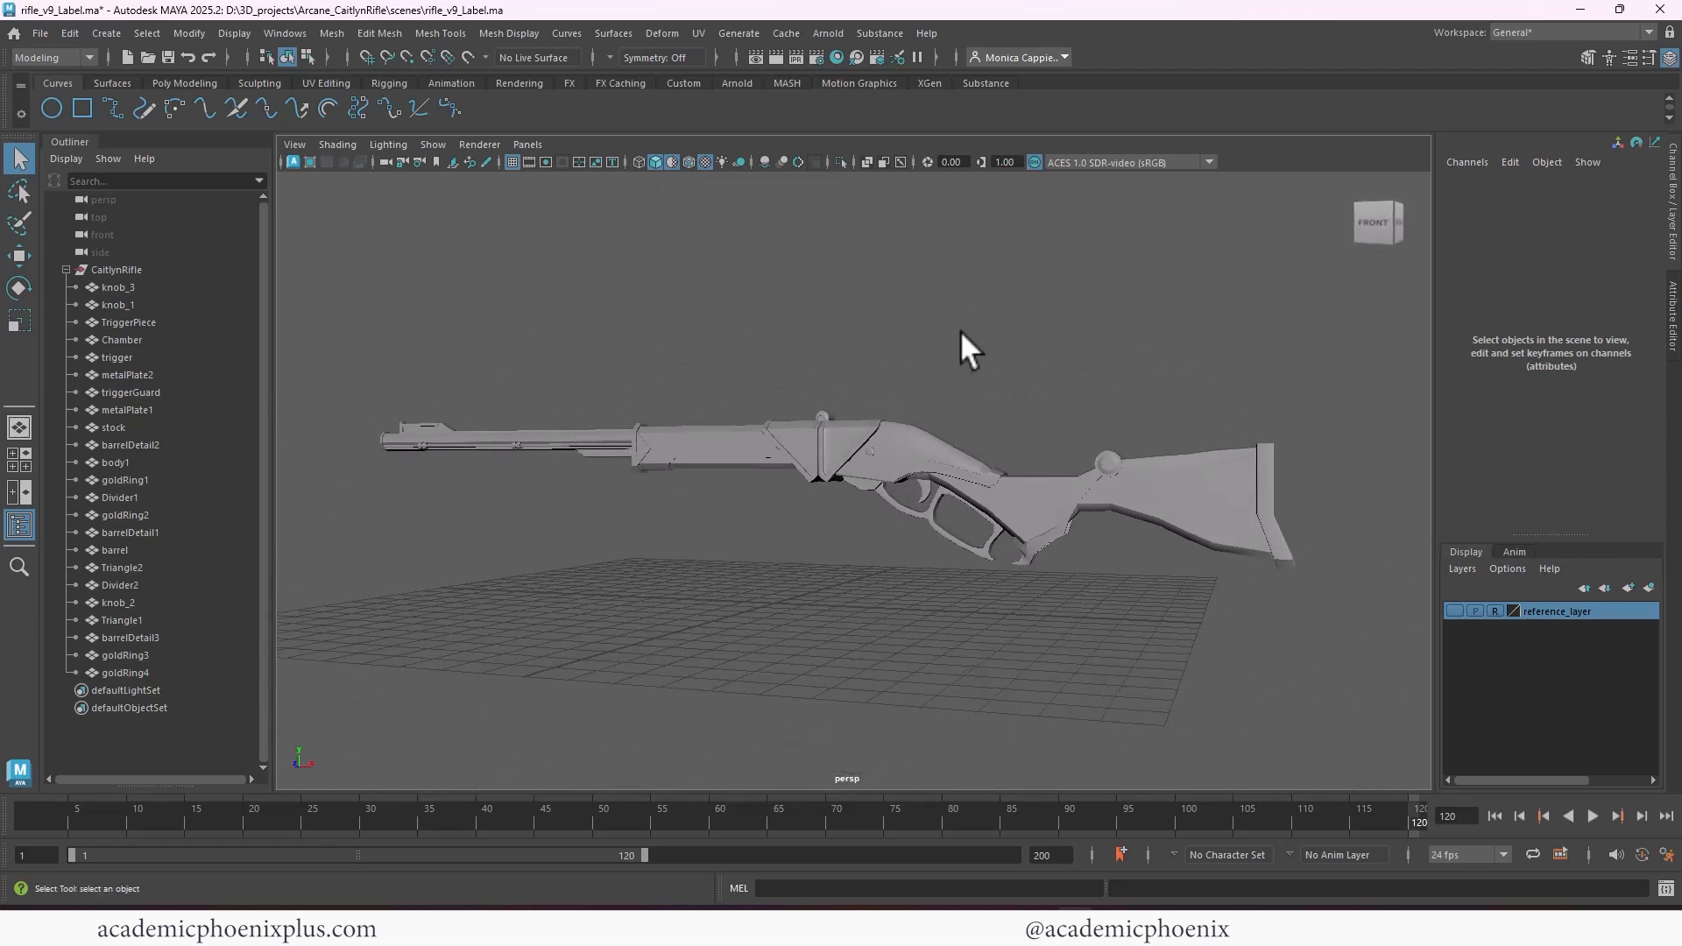
pyautogui.keyDown('alt'); pyautogui.moveTo(960, 330); pyautogui.dragTo(997, 331, button='right'); pyautogui.keyUp('alt')
pyautogui.keyDown('alt'); pyautogui.moveTo(997, 331); pyautogui.dragTo(997, 333); pyautogui.keyUp('alt')
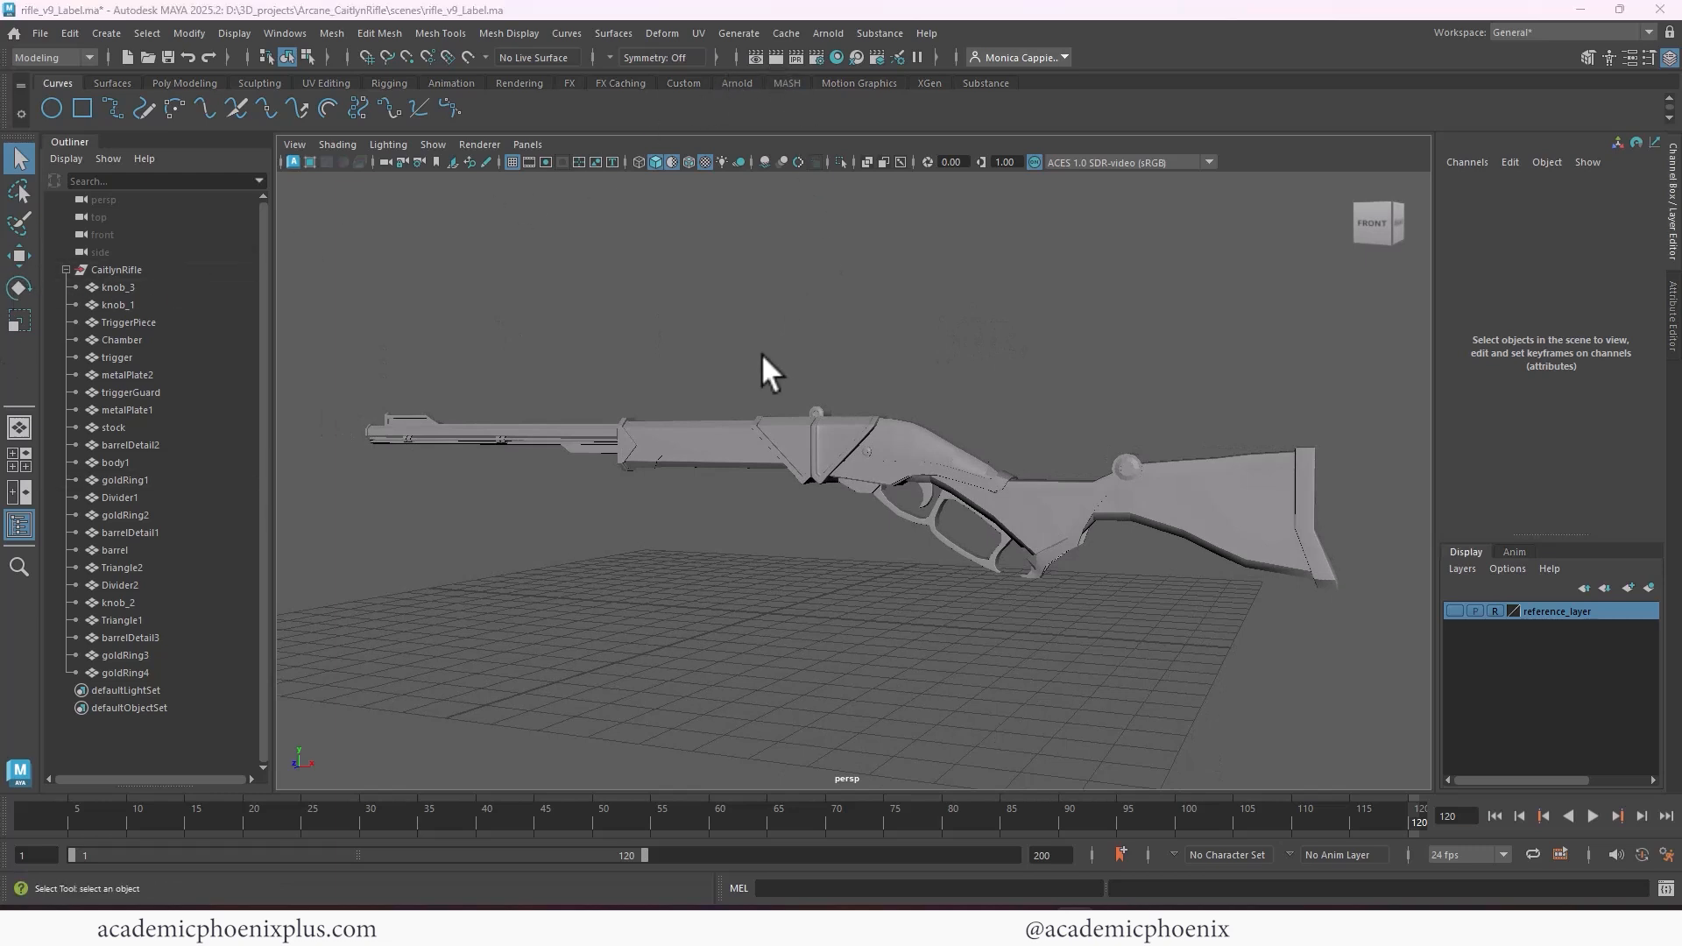
# Add an Arnold Physical Sky light to the scene and render the perspective view of the rifle
pyautogui.moveTo(0, 73); pyautogui.dragTo(1266, 136)
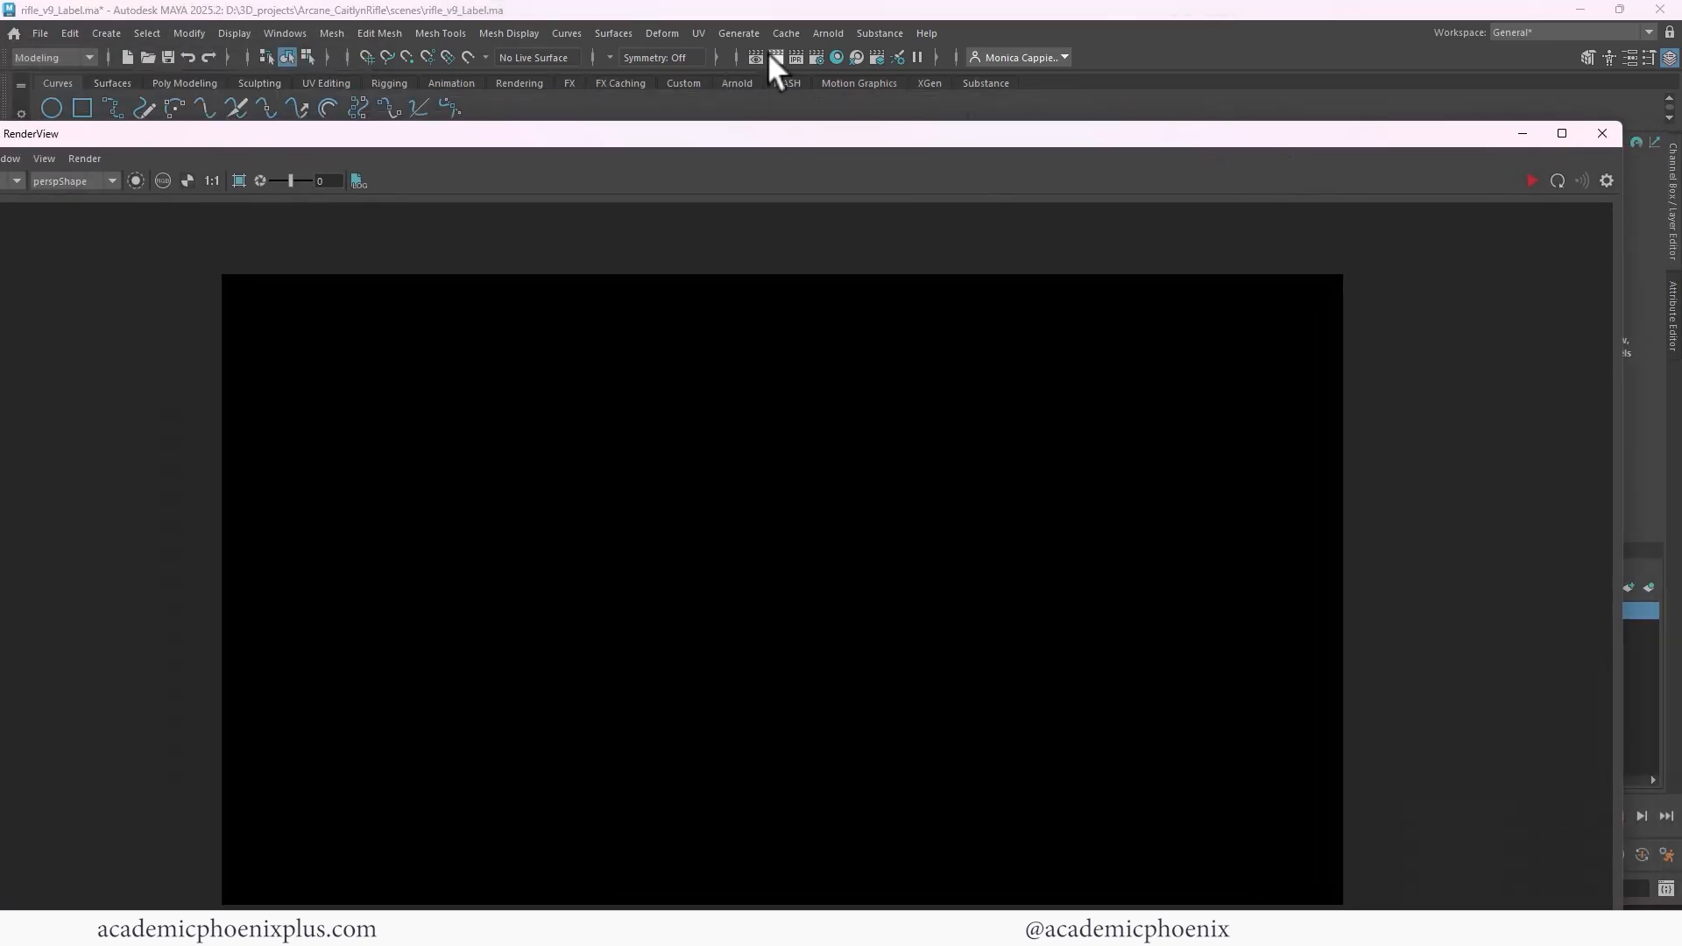
pyautogui.click(841, 33)
pyautogui.moveTo(886, 146)
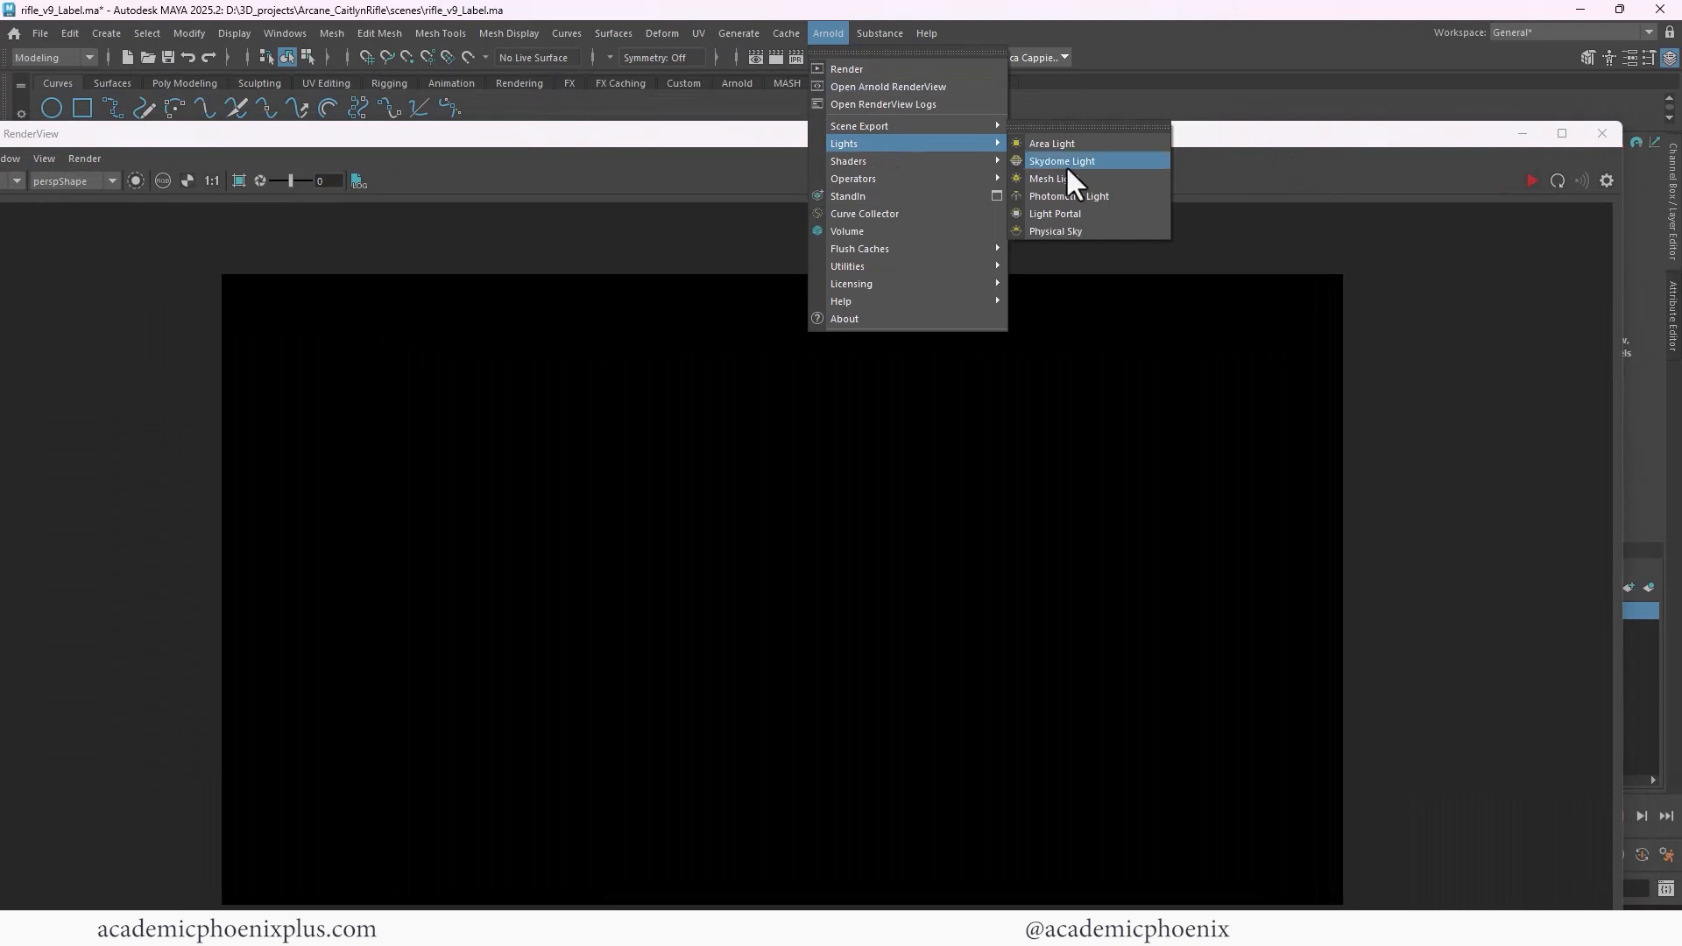
pyautogui.click(1122, 248)
pyautogui.click(1530, 181)
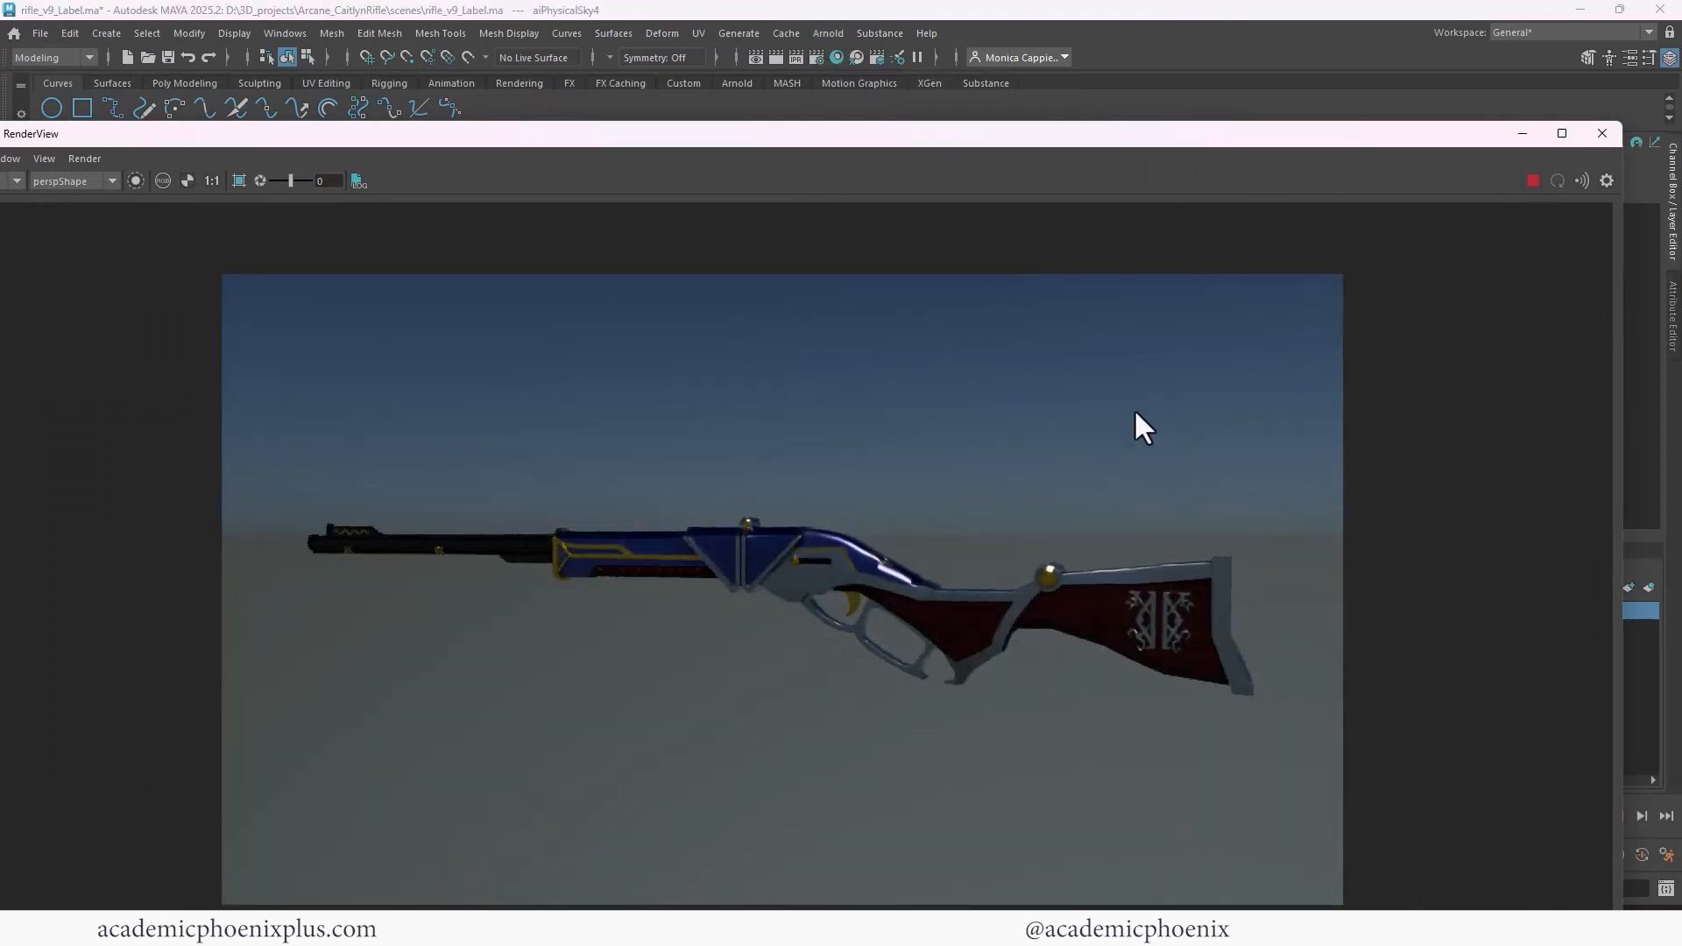
pyautogui.click(1602, 134)
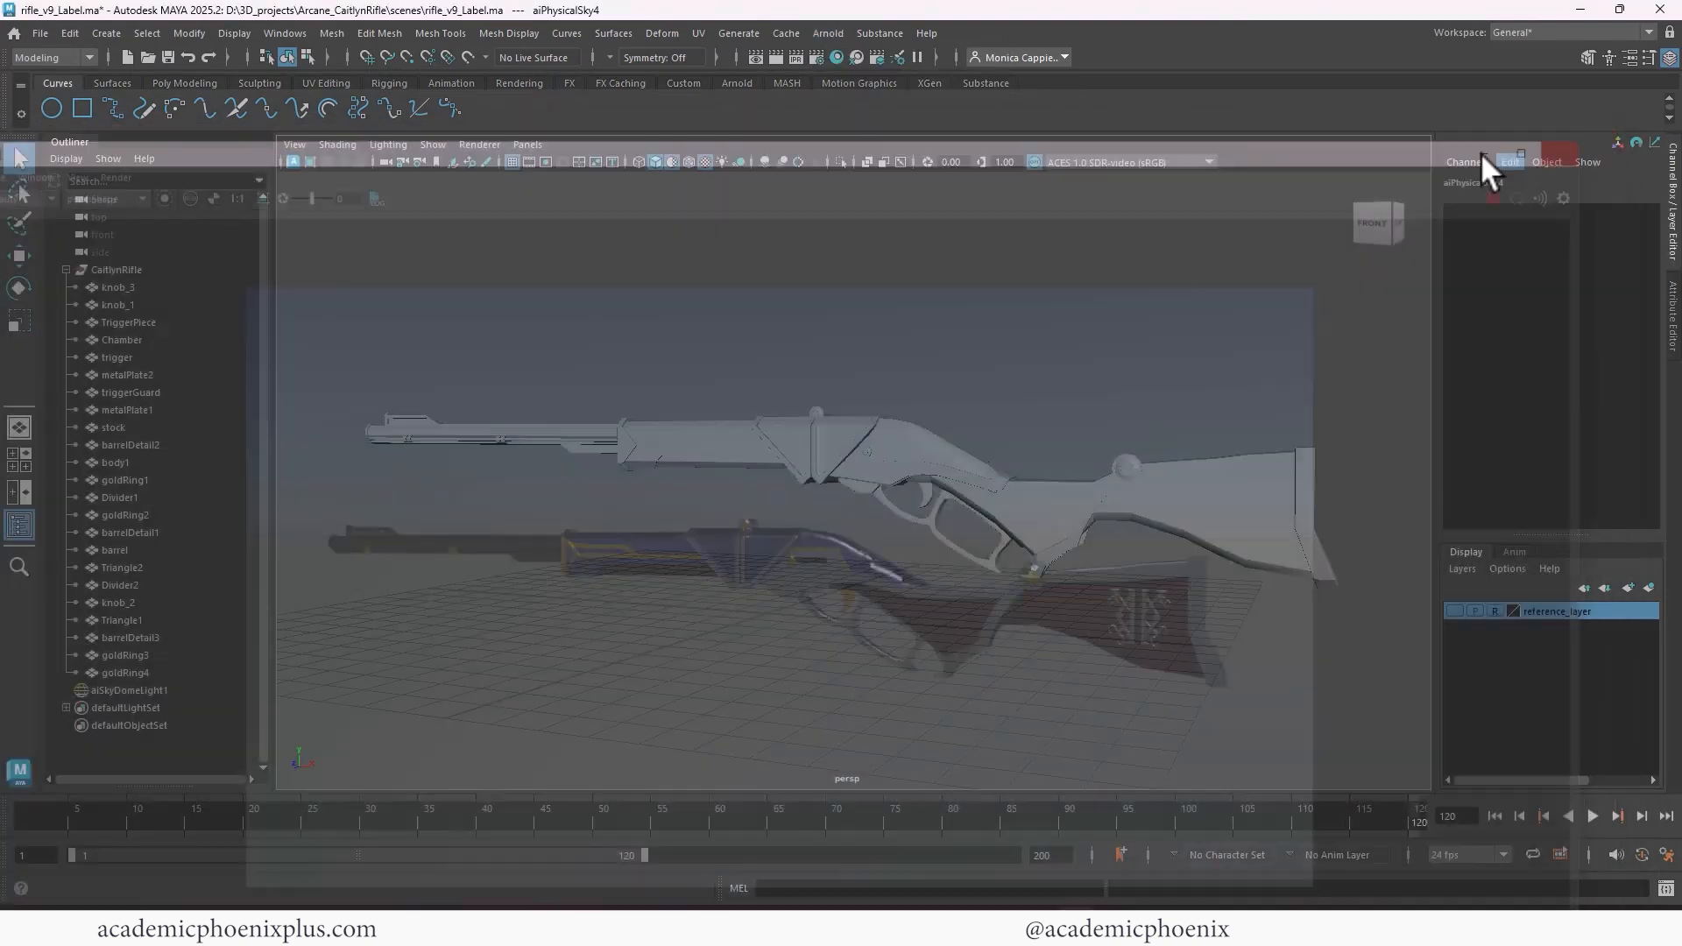
# Turn on smooth mesh preview for all of the rifle's parts and render the perspective view again
pyautogui.moveTo(384, 392); pyautogui.dragTo(1391, 613)
pyautogui.press('3')
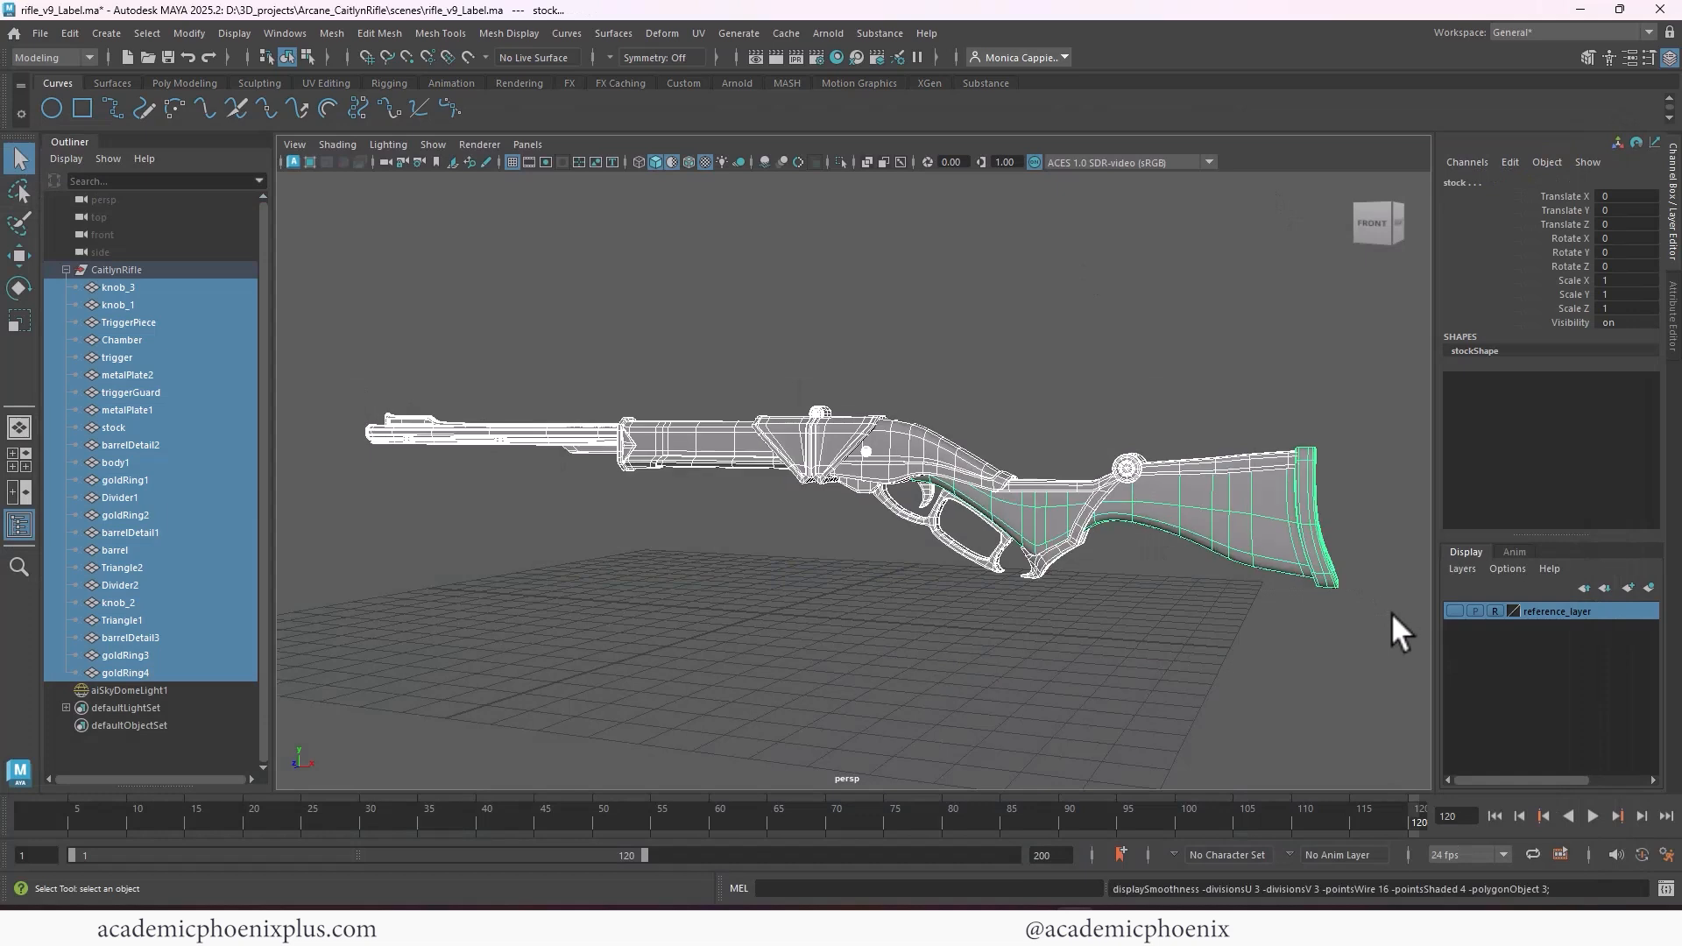
pyautogui.click(775, 57)
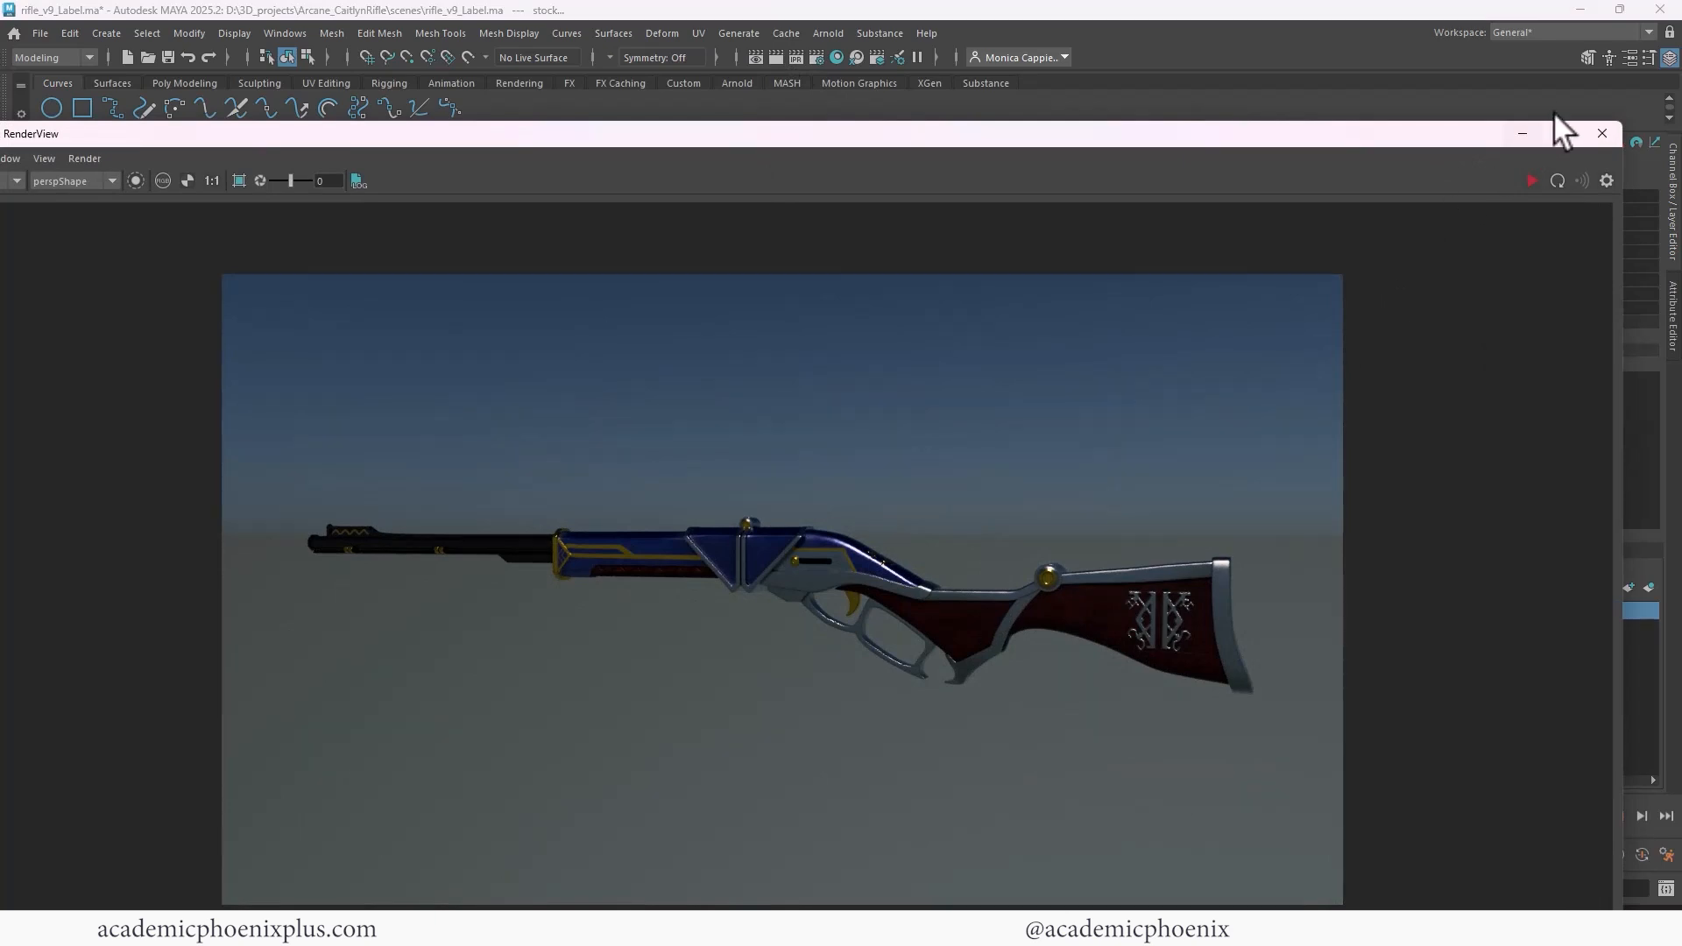
pyautogui.click(1603, 134)
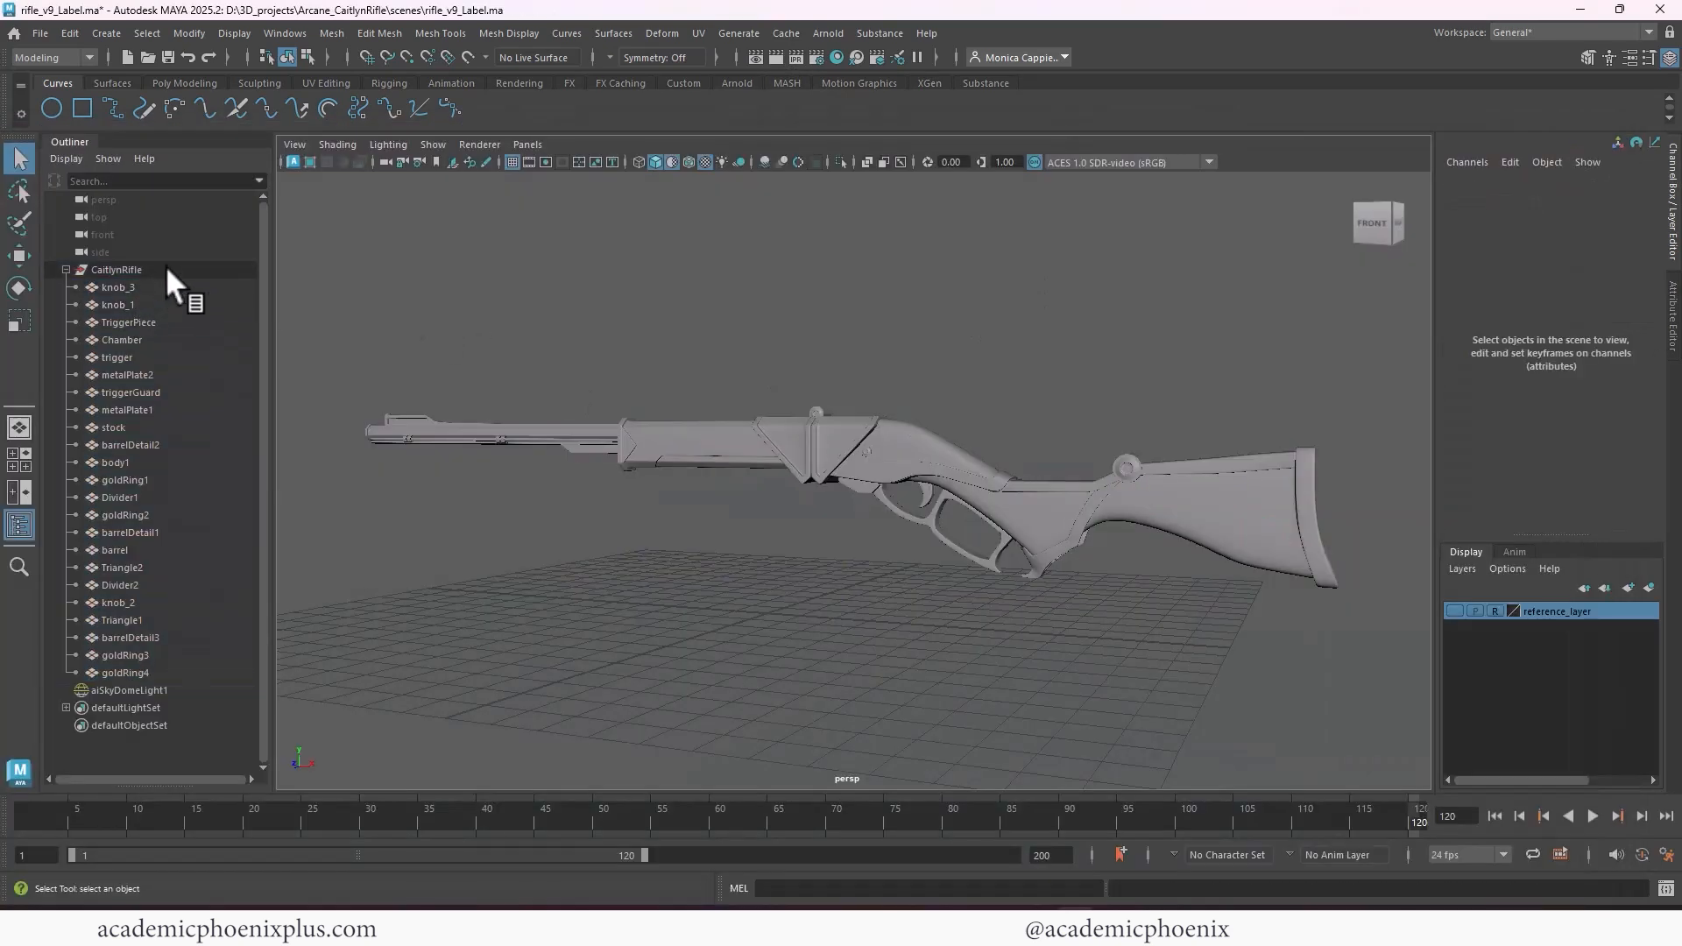
# Select the CaitlynRifle group, check its hierarchy by collapsing and expanding it, and clear the selection
pyautogui.click(165, 267)
pyautogui.click(66, 269)
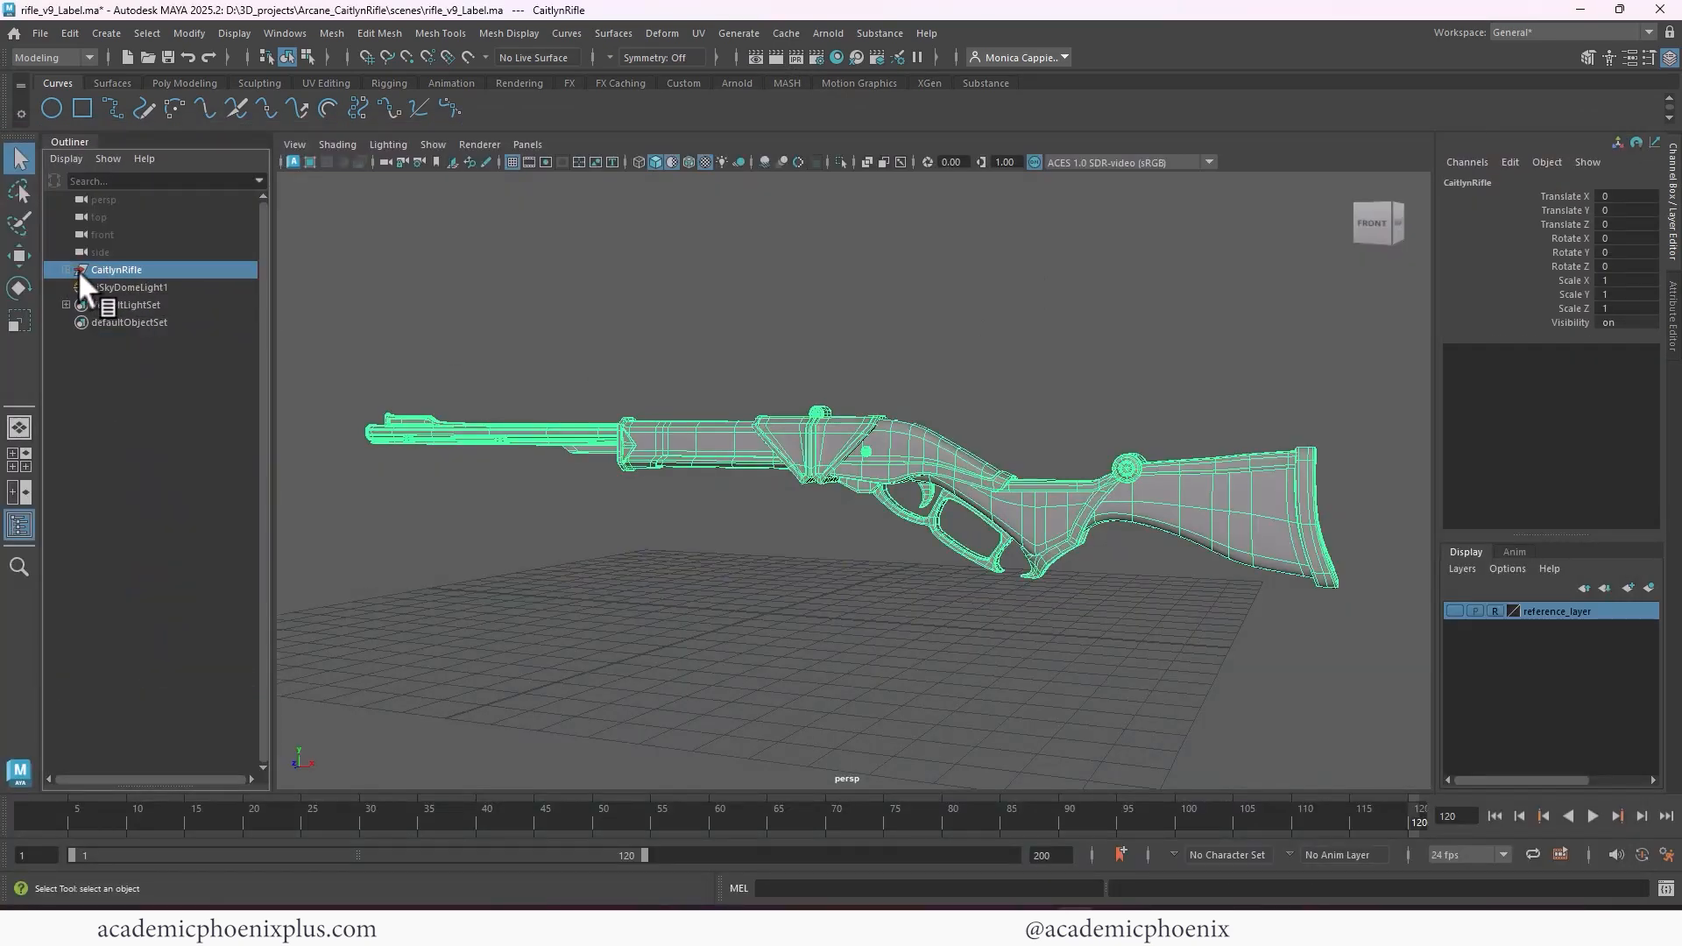
pyautogui.click(66, 270)
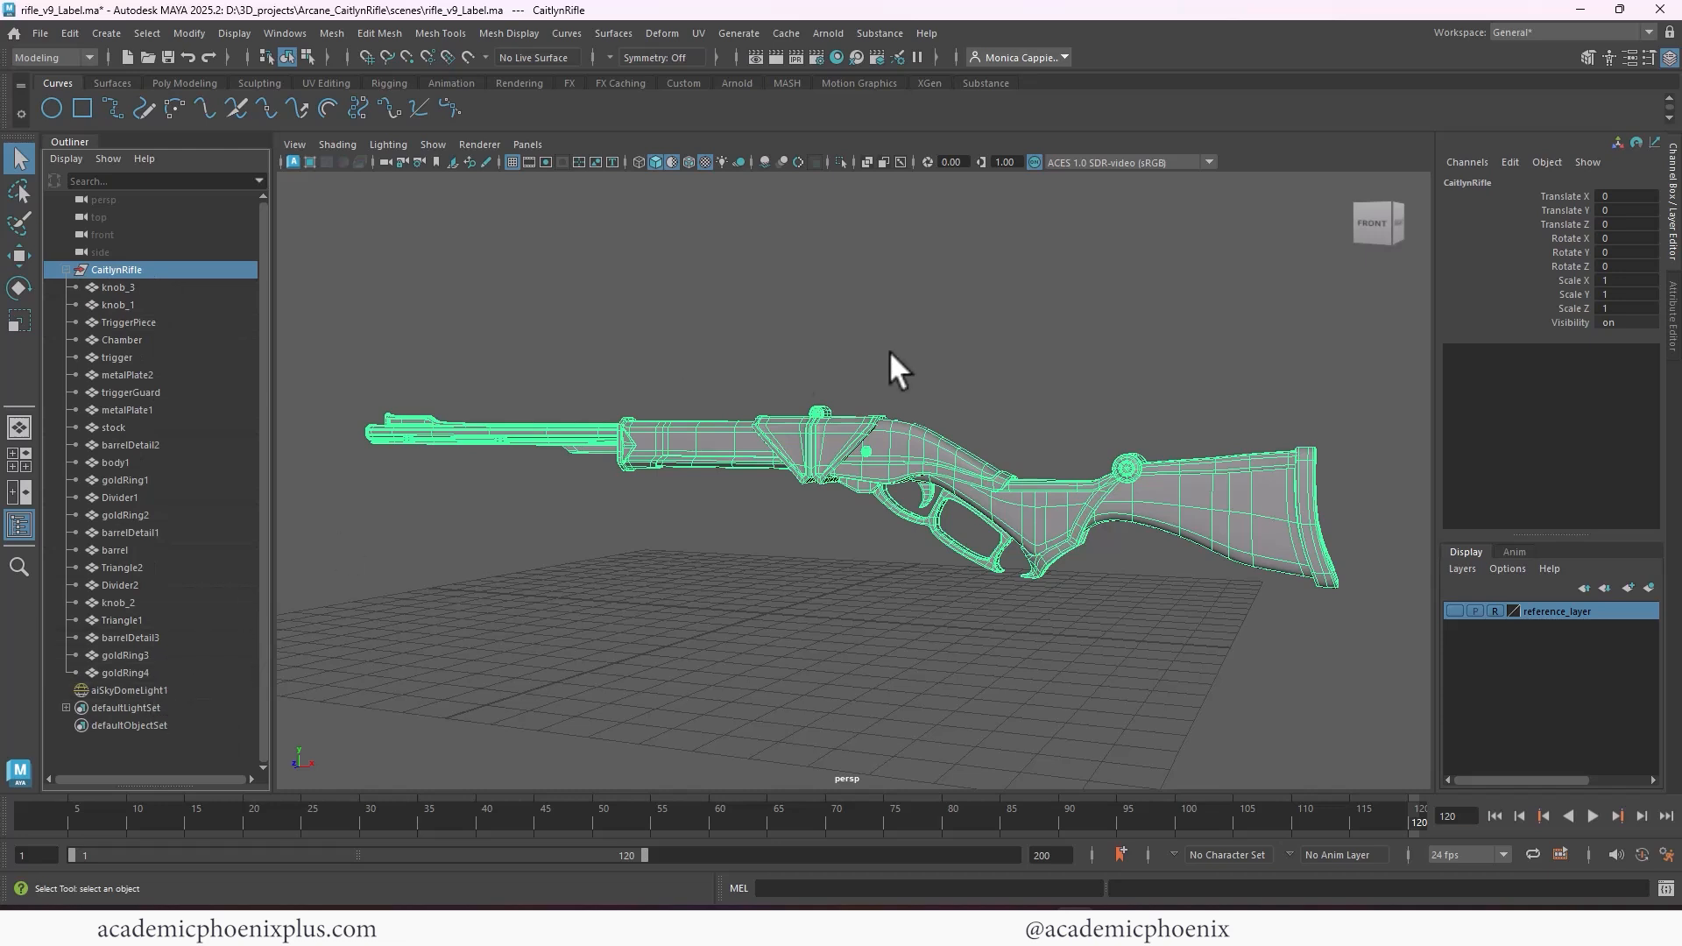
pyautogui.click(939, 355)
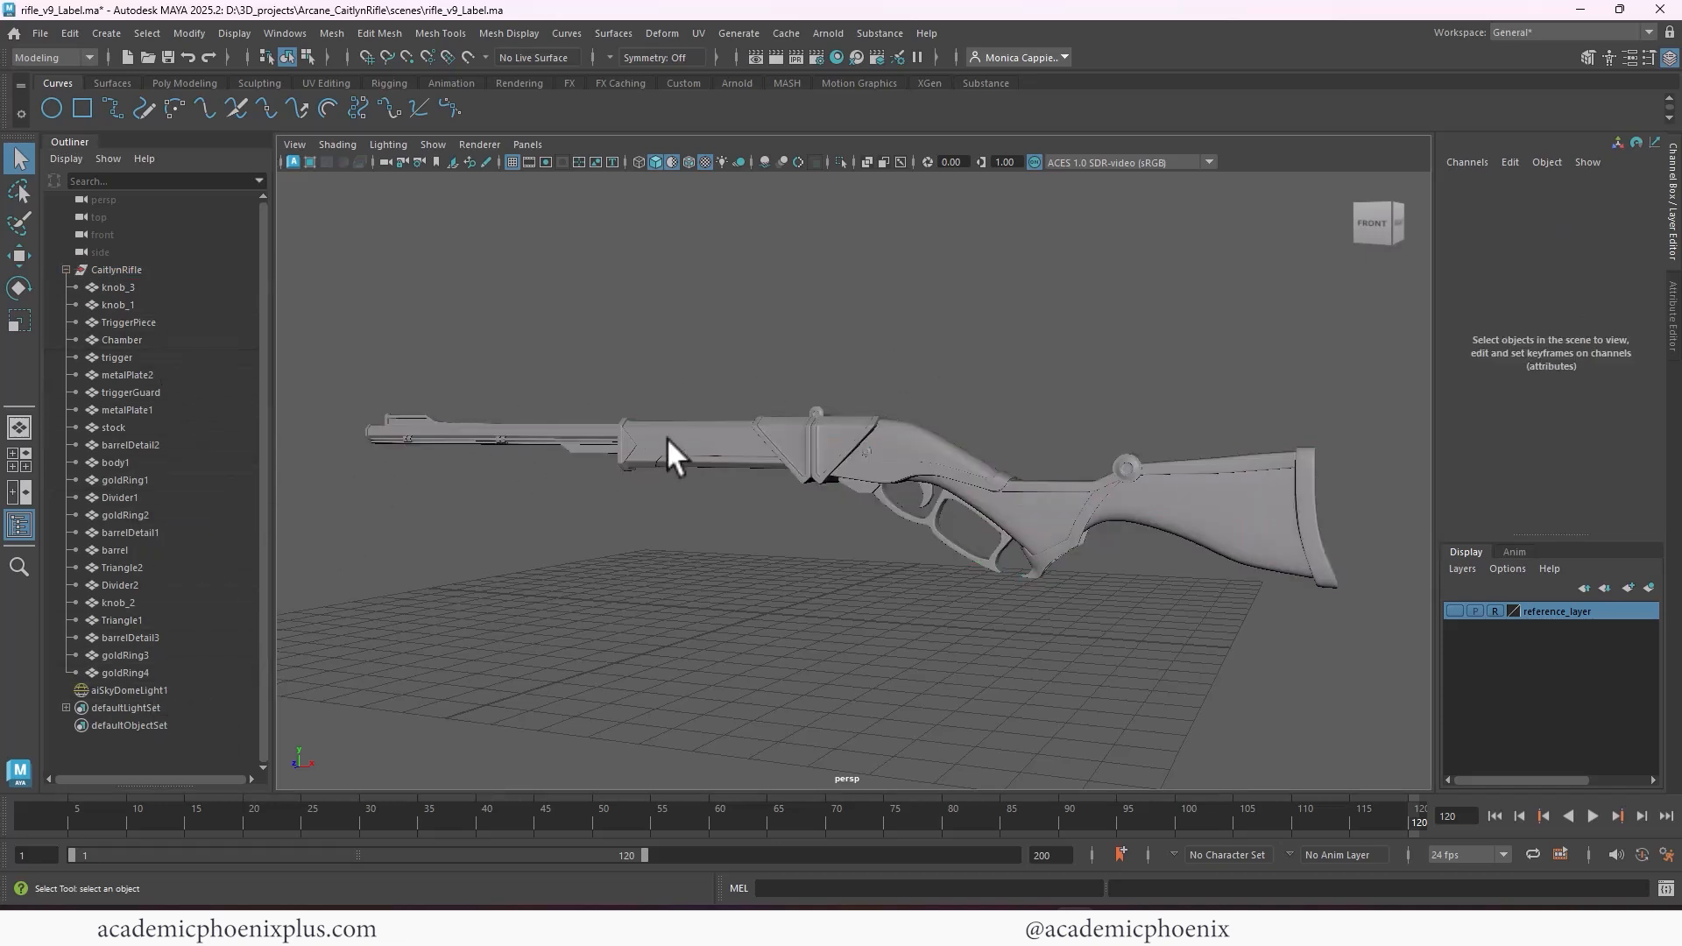
# Examine the smoothed rifle model from several angles, checking the stock, the trigger guard and how the separate parts fit together
pyautogui.keyDown('alt'); pyautogui.moveTo(682, 368); pyautogui.dragTo(1102, 339); pyautogui.keyUp('alt')
pyautogui.keyDown('alt'); pyautogui.moveTo(1102, 339); pyautogui.dragTo(1047, 318, button='right'); pyautogui.keyUp('alt')
pyautogui.keyDown('alt'); pyautogui.moveTo(1100, 371); pyautogui.dragTo(878, 379); pyautogui.keyUp('alt')
pyautogui.keyDown('alt'); pyautogui.moveTo(879, 379); pyautogui.dragTo(826, 330, button='middle'); pyautogui.keyUp('alt')
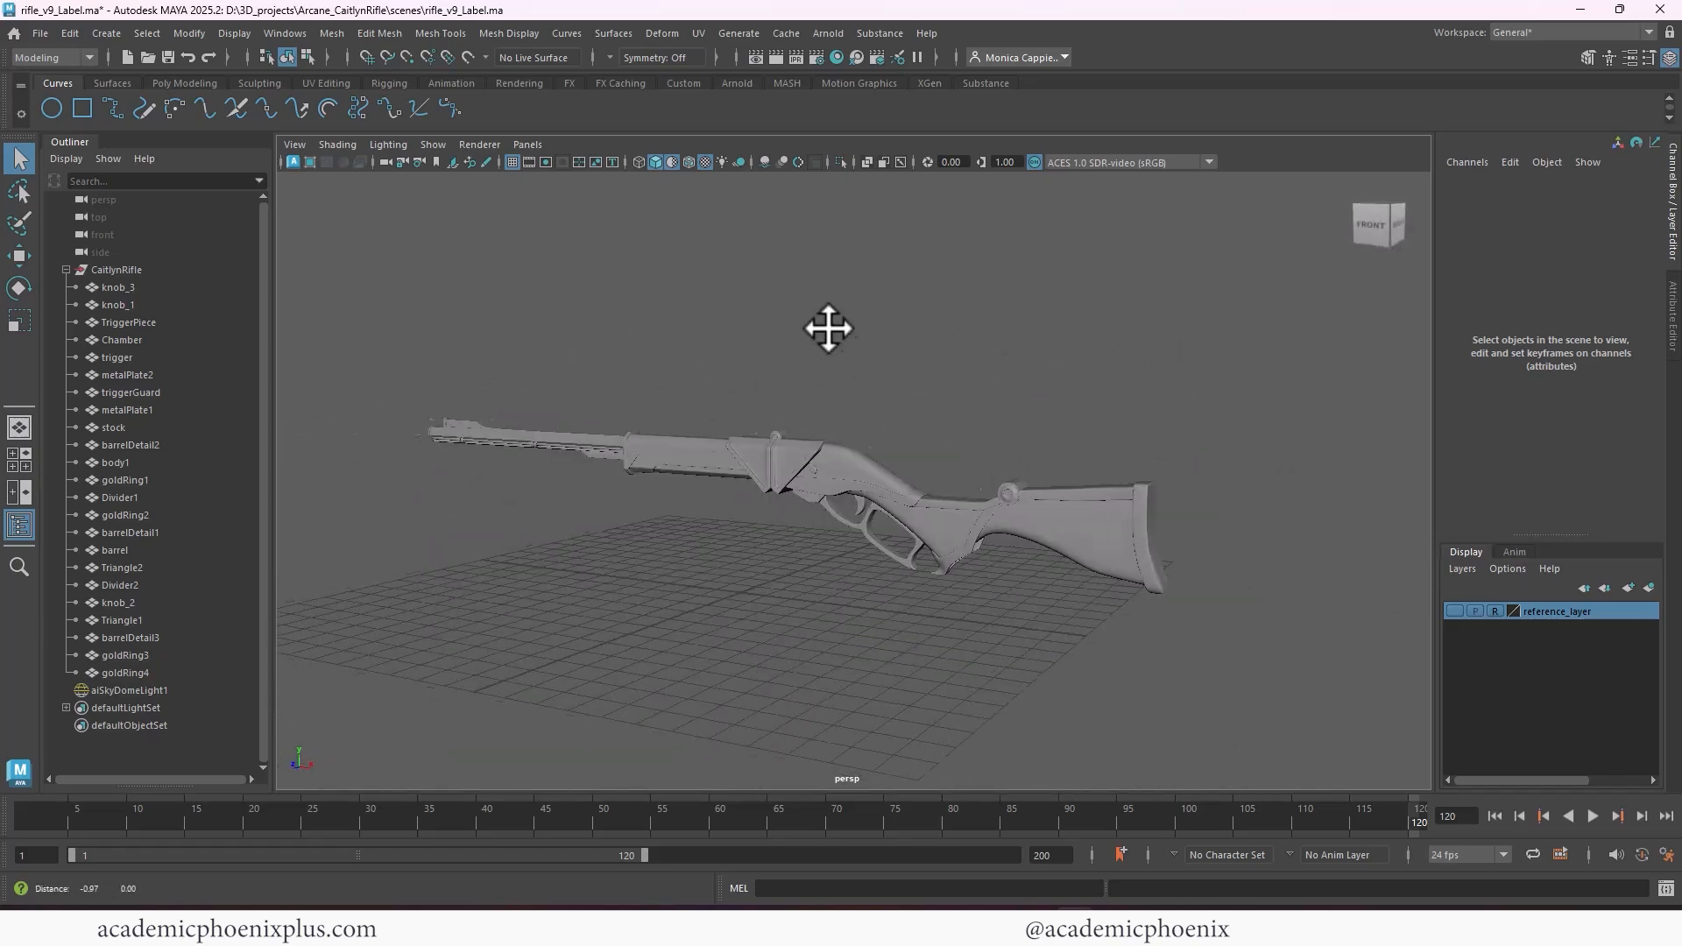
pyautogui.keyDown('alt'); pyautogui.moveTo(826, 331); pyautogui.dragTo(980, 345); pyautogui.keyUp('alt')
pyautogui.moveTo(979, 345)
pyautogui.keyDown('alt'); pyautogui.mouseDown(button='right')
pyautogui.moveTo(1066, 350)
pyautogui.moveTo(998, 344)
pyautogui.mouseUp(button='right'); pyautogui.keyUp('alt')
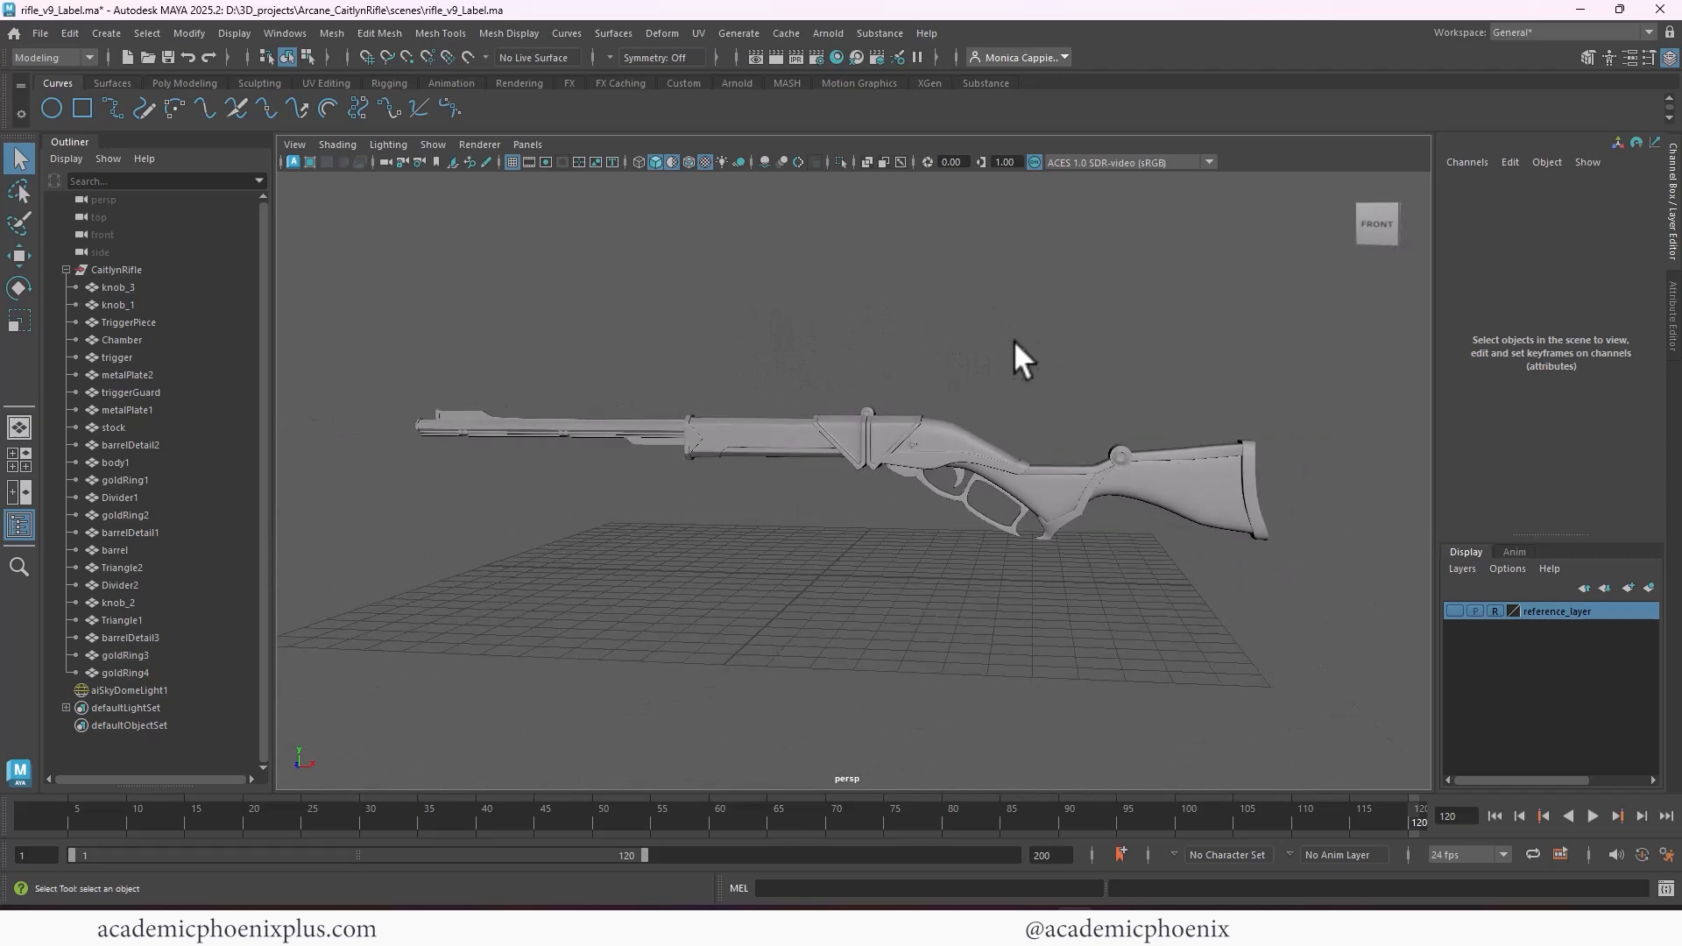
pyautogui.keyDown('alt'); pyautogui.moveTo(1012, 340); pyautogui.dragTo(997, 347, button='middle'); pyautogui.keyUp('alt')
pyautogui.keyDown('alt'); pyautogui.moveTo(928, 349); pyautogui.dragTo(1104, 354, button='right'); pyautogui.keyUp('alt')
pyautogui.keyDown('alt'); pyautogui.moveTo(1104, 354); pyautogui.dragTo(910, 330, button='middle'); pyautogui.keyUp('alt')
pyautogui.click(1001, 455)
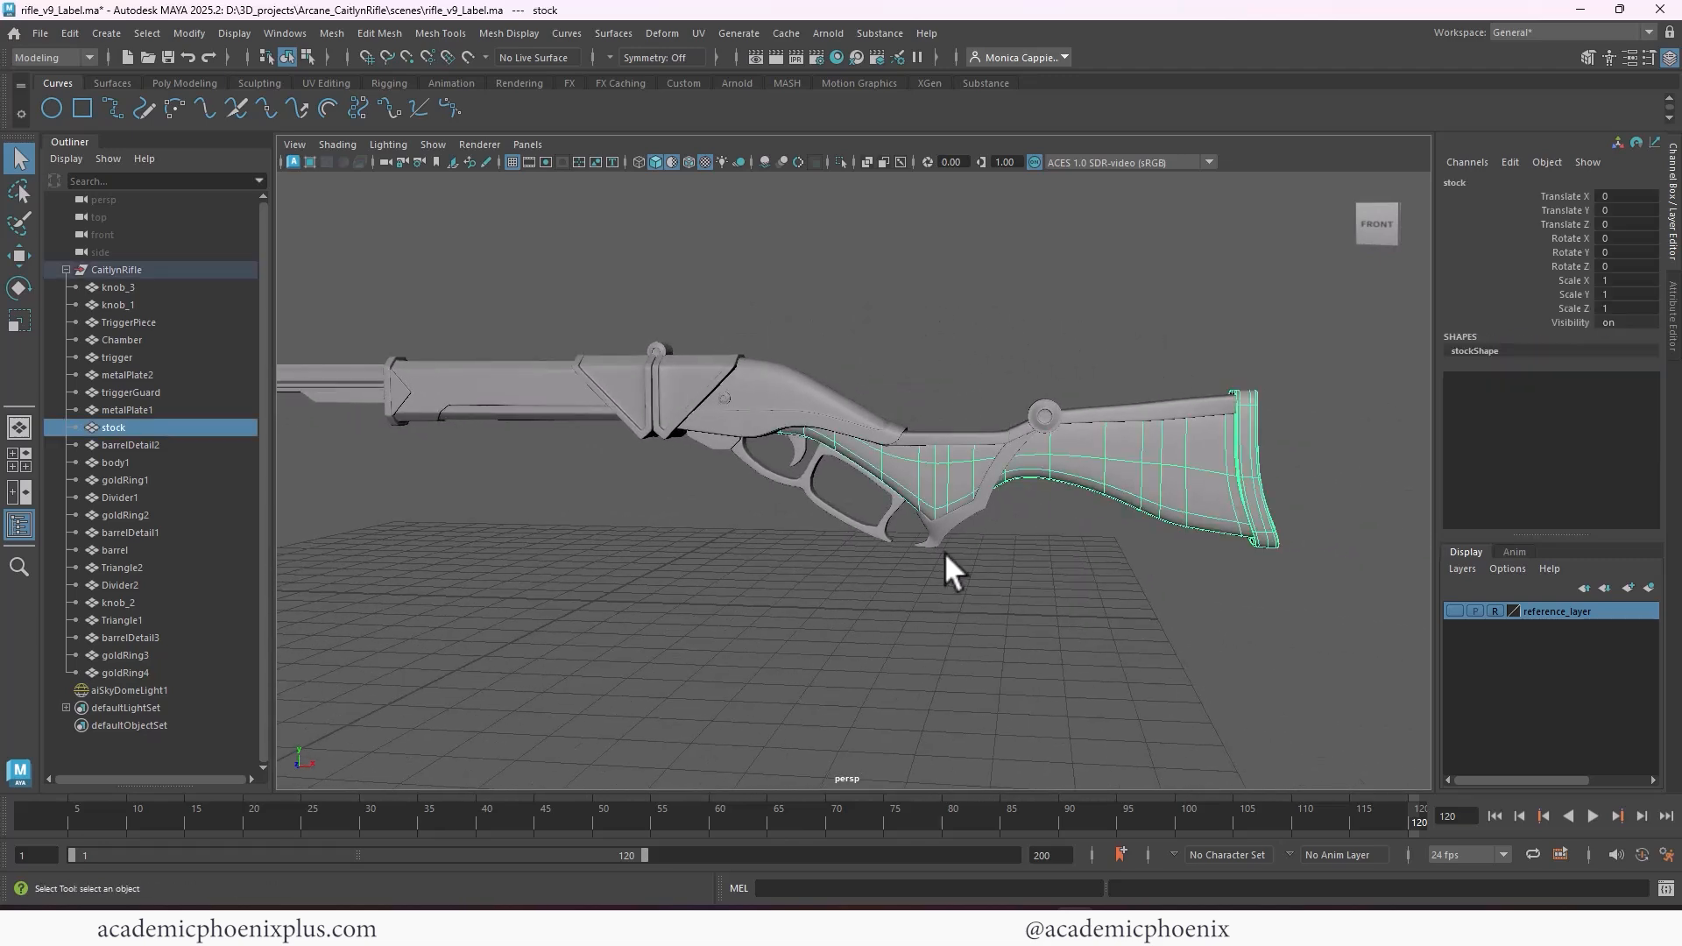
pyautogui.click(944, 550)
pyautogui.keyDown('alt'); pyautogui.moveTo(1081, 456); pyautogui.dragTo(924, 386, button='right'); pyautogui.keyUp('alt')
pyautogui.keyDown('alt'); pyautogui.moveTo(981, 380); pyautogui.dragTo(1005, 386, button='middle'); pyautogui.keyUp('alt')
pyautogui.keyDown('alt'); pyautogui.moveTo(1006, 385); pyautogui.dragTo(1055, 386); pyautogui.keyUp('alt')
pyautogui.keyDown('alt'); pyautogui.moveTo(1056, 387); pyautogui.dragTo(1237, 410, button='right'); pyautogui.keyUp('alt')
pyautogui.keyDown('alt'); pyautogui.moveTo(1139, 452); pyautogui.dragTo(1088, 434); pyautogui.keyUp('alt')
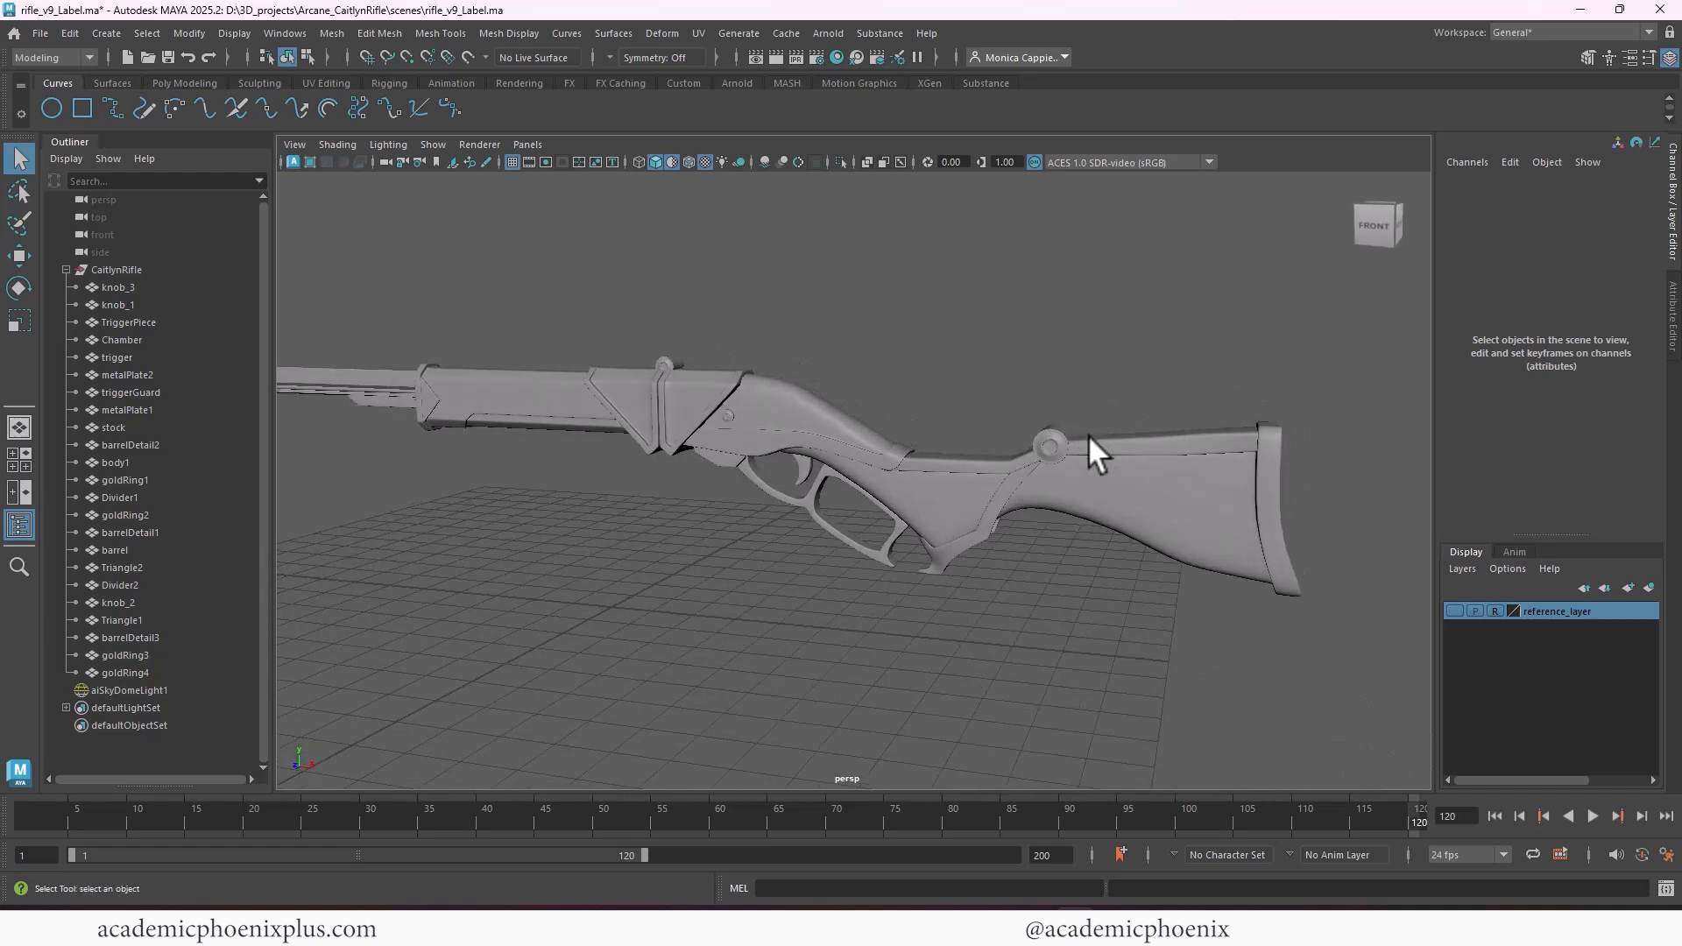
pyautogui.keyDown('alt'); pyautogui.moveTo(1088, 434); pyautogui.dragTo(842, 360, button='right'); pyautogui.keyUp('alt')
pyautogui.keyDown('alt'); pyautogui.moveTo(843, 361); pyautogui.dragTo(907, 376, button='middle'); pyautogui.keyUp('alt')
pyautogui.keyDown('alt'); pyautogui.moveTo(902, 370); pyautogui.dragTo(1138, 375, button='right'); pyautogui.keyUp('alt')
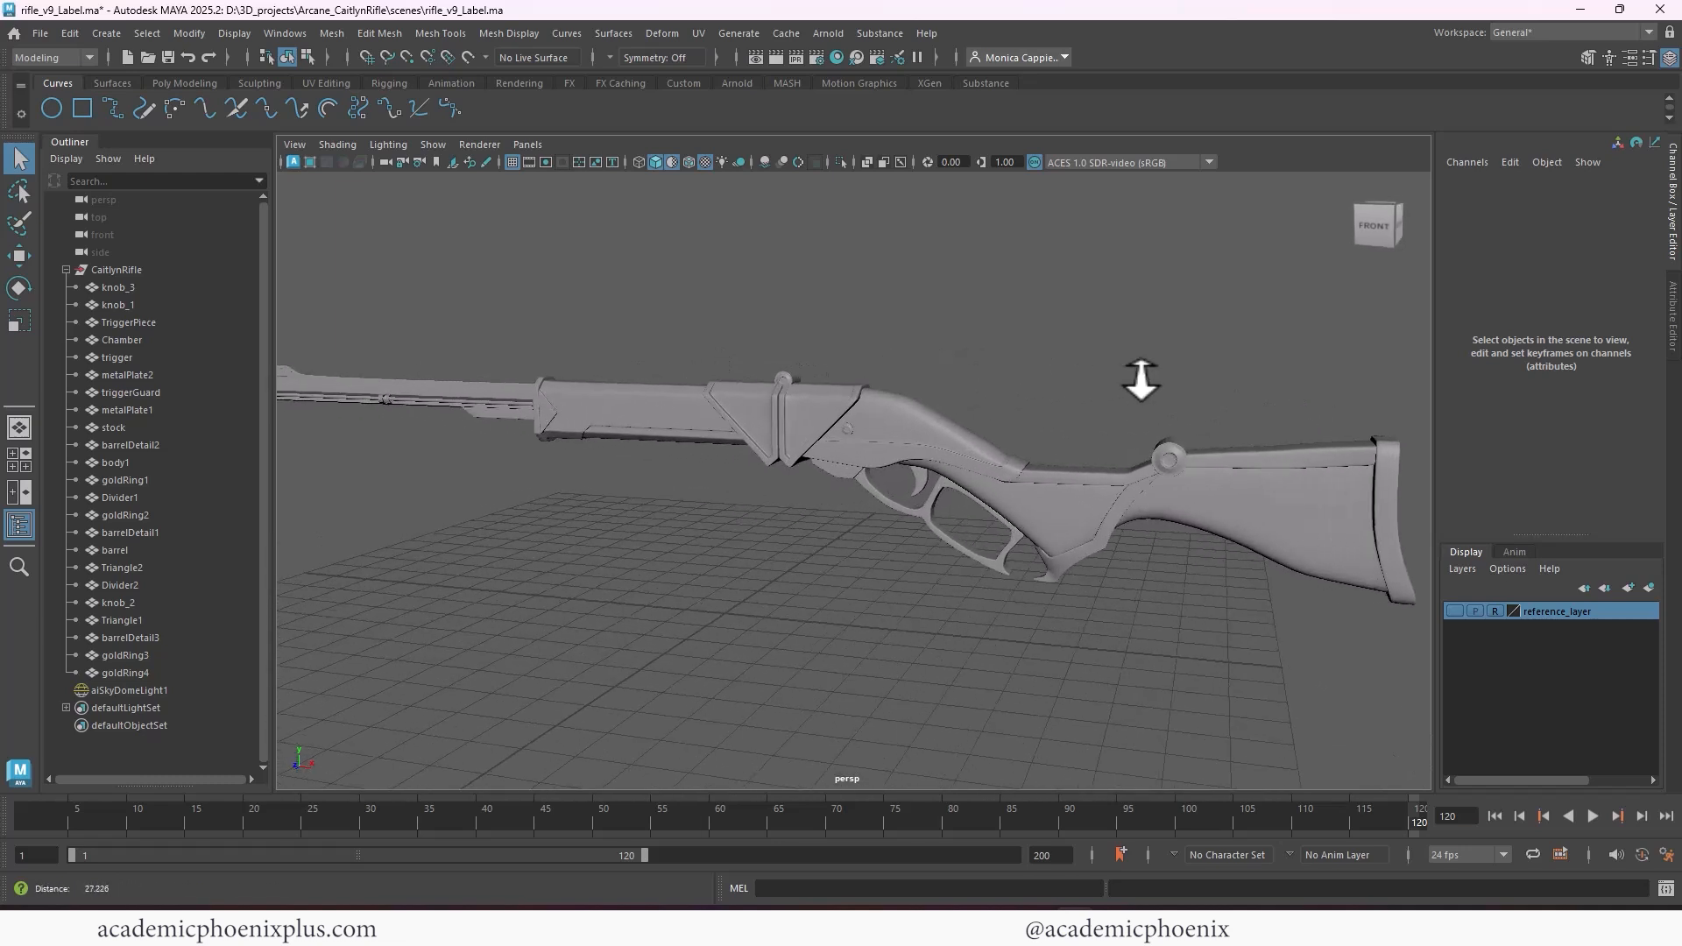
pyautogui.keyDown('alt'); pyautogui.moveTo(1138, 376); pyautogui.dragTo(1070, 375); pyautogui.keyUp('alt')
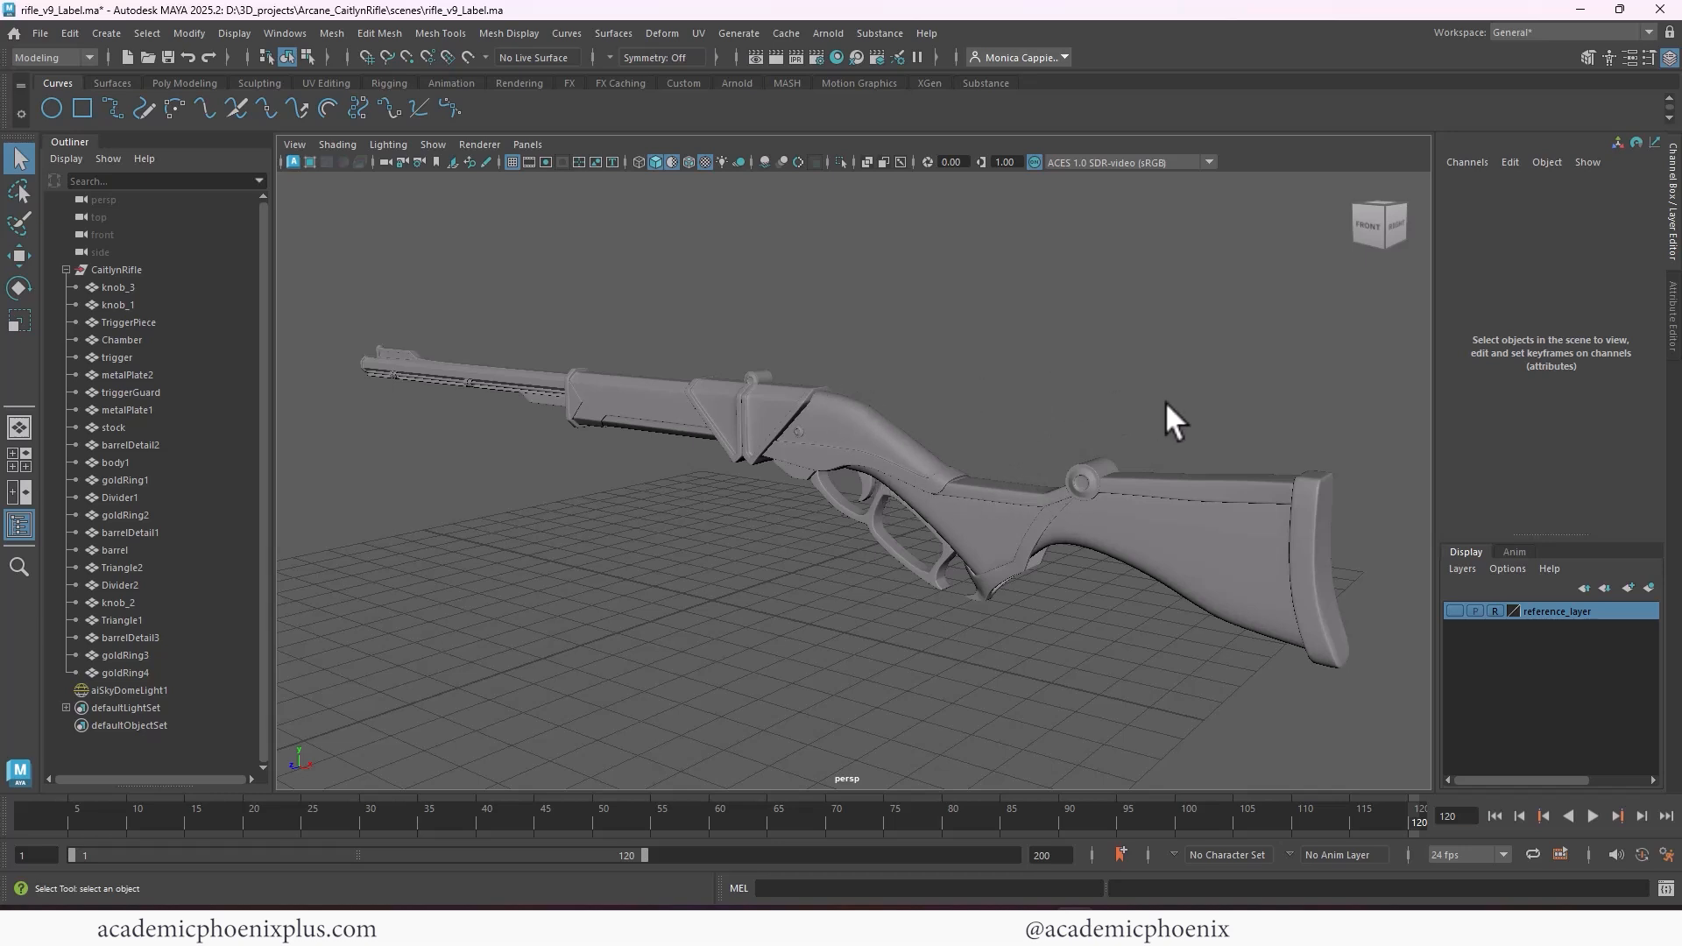
pyautogui.keyDown('alt'); pyautogui.moveTo(1166, 401); pyautogui.dragTo(1091, 369, button='right'); pyautogui.keyUp('alt')
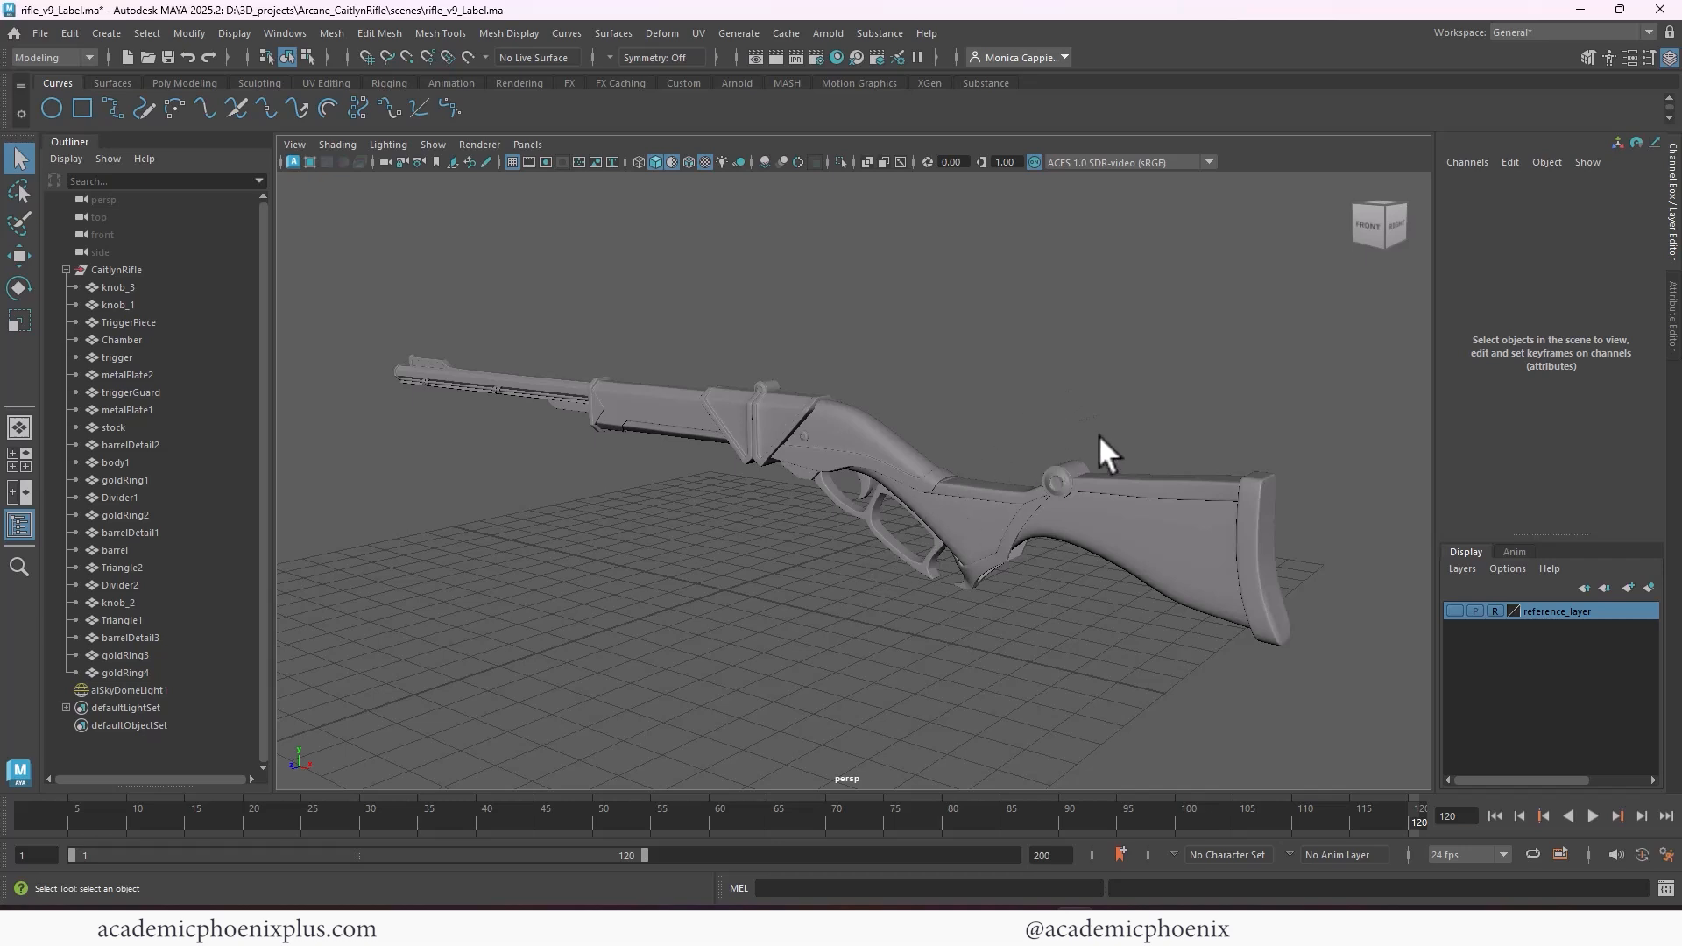
pyautogui.moveTo(988, 426)
pyautogui.keyDown('alt'); pyautogui.mouseDown(button='middle')
pyautogui.moveTo(1018, 440)
pyautogui.moveTo(987, 445)
pyautogui.mouseUp(button='middle'); pyautogui.keyUp('alt')
pyautogui.moveTo(943, 421)
pyautogui.keyDown('alt'); pyautogui.mouseDown(button='right')
pyautogui.moveTo(1033, 413)
pyautogui.moveTo(955, 397)
pyautogui.mouseUp(button='right'); pyautogui.keyUp('alt')
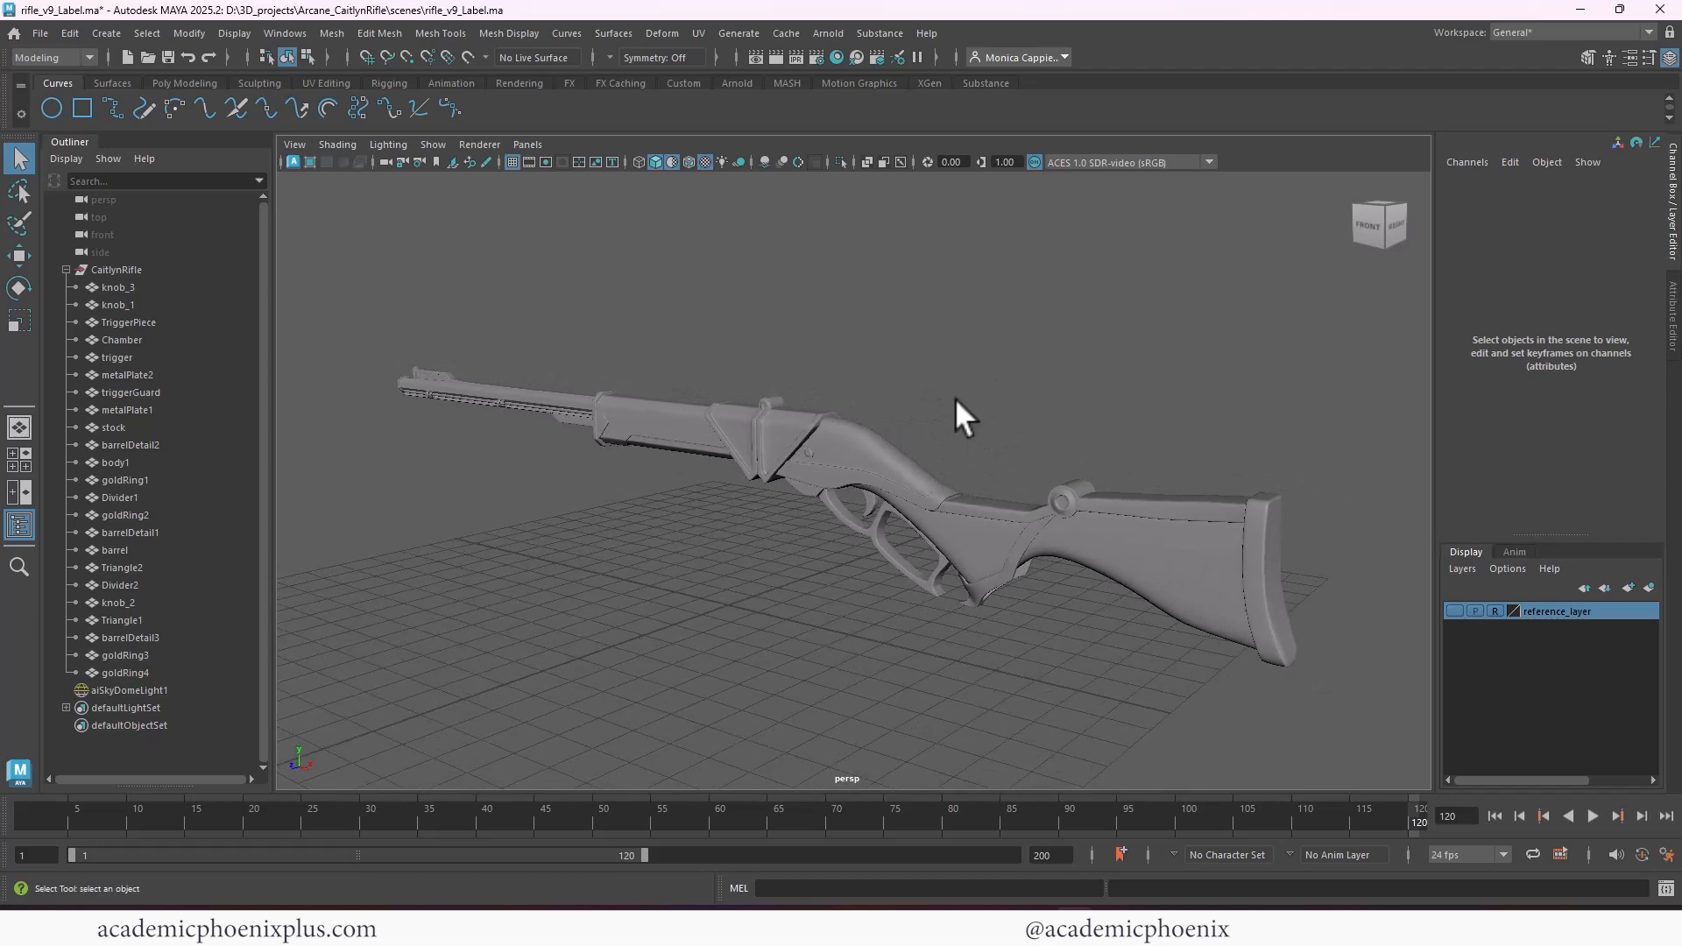
pyautogui.keyDown('alt'); pyautogui.moveTo(955, 398); pyautogui.dragTo(970, 403); pyautogui.keyUp('alt')
pyautogui.keyDown('alt'); pyautogui.moveTo(971, 403); pyautogui.dragTo(1044, 408, button='middle'); pyautogui.keyUp('alt')
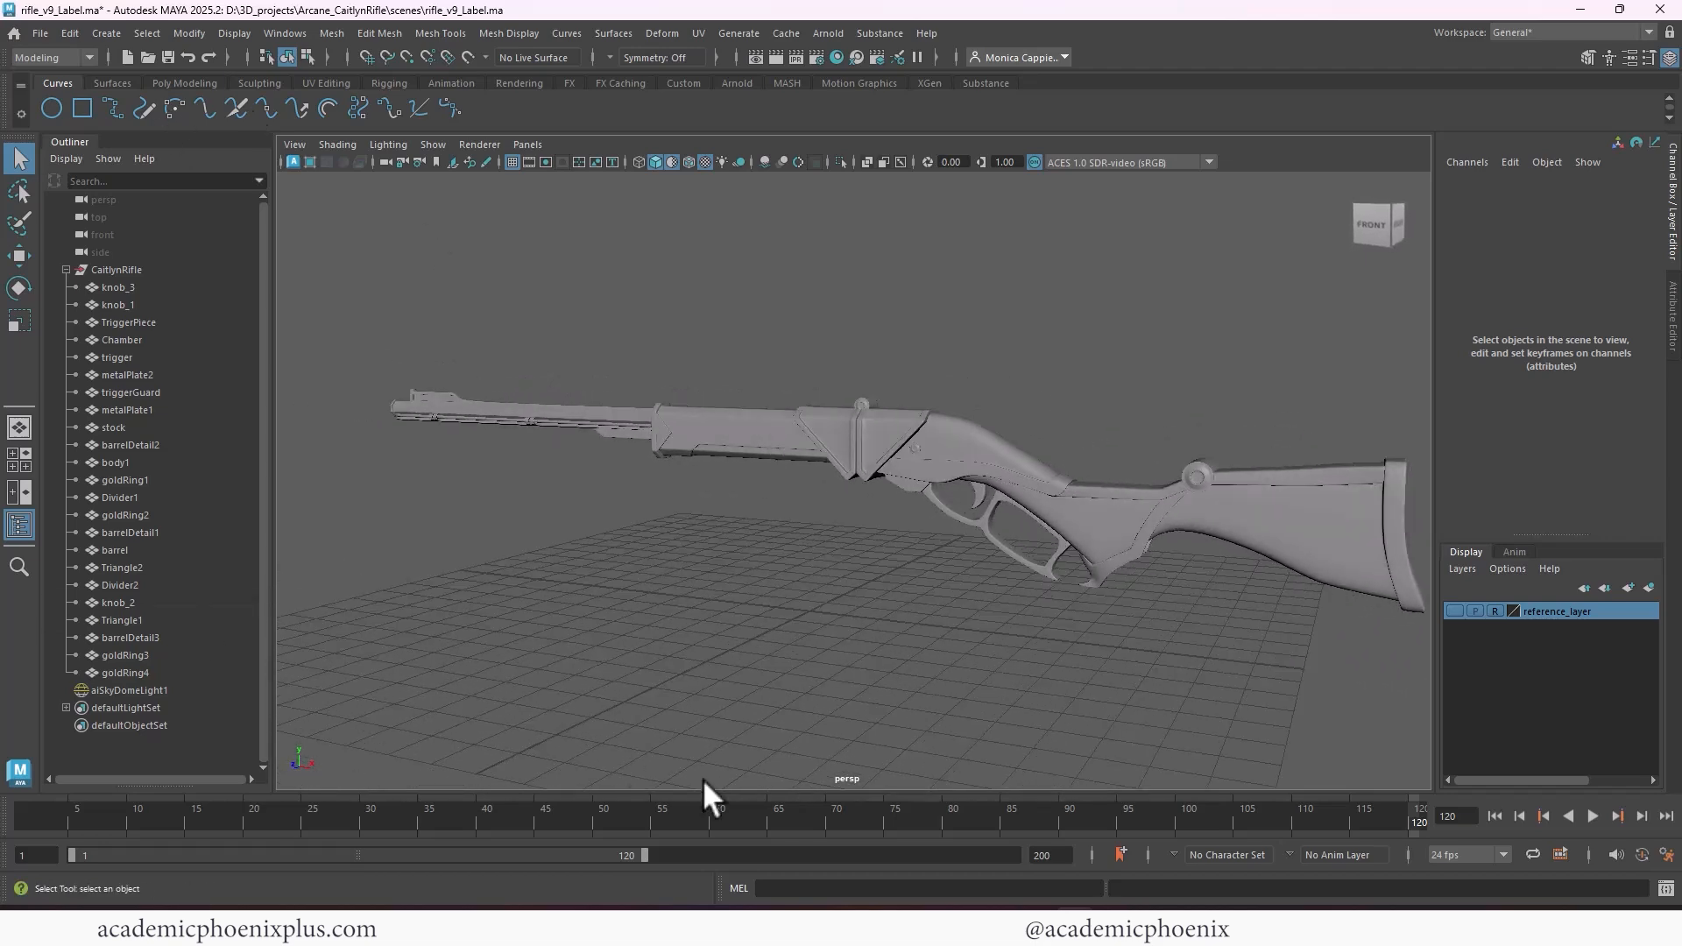
# Switch to the video player, play "caitlyn rifle video reference.mp4" and skip through its shots to about frame 4279
pyautogui.click(1030, 925)
pyautogui.click(854, 888)
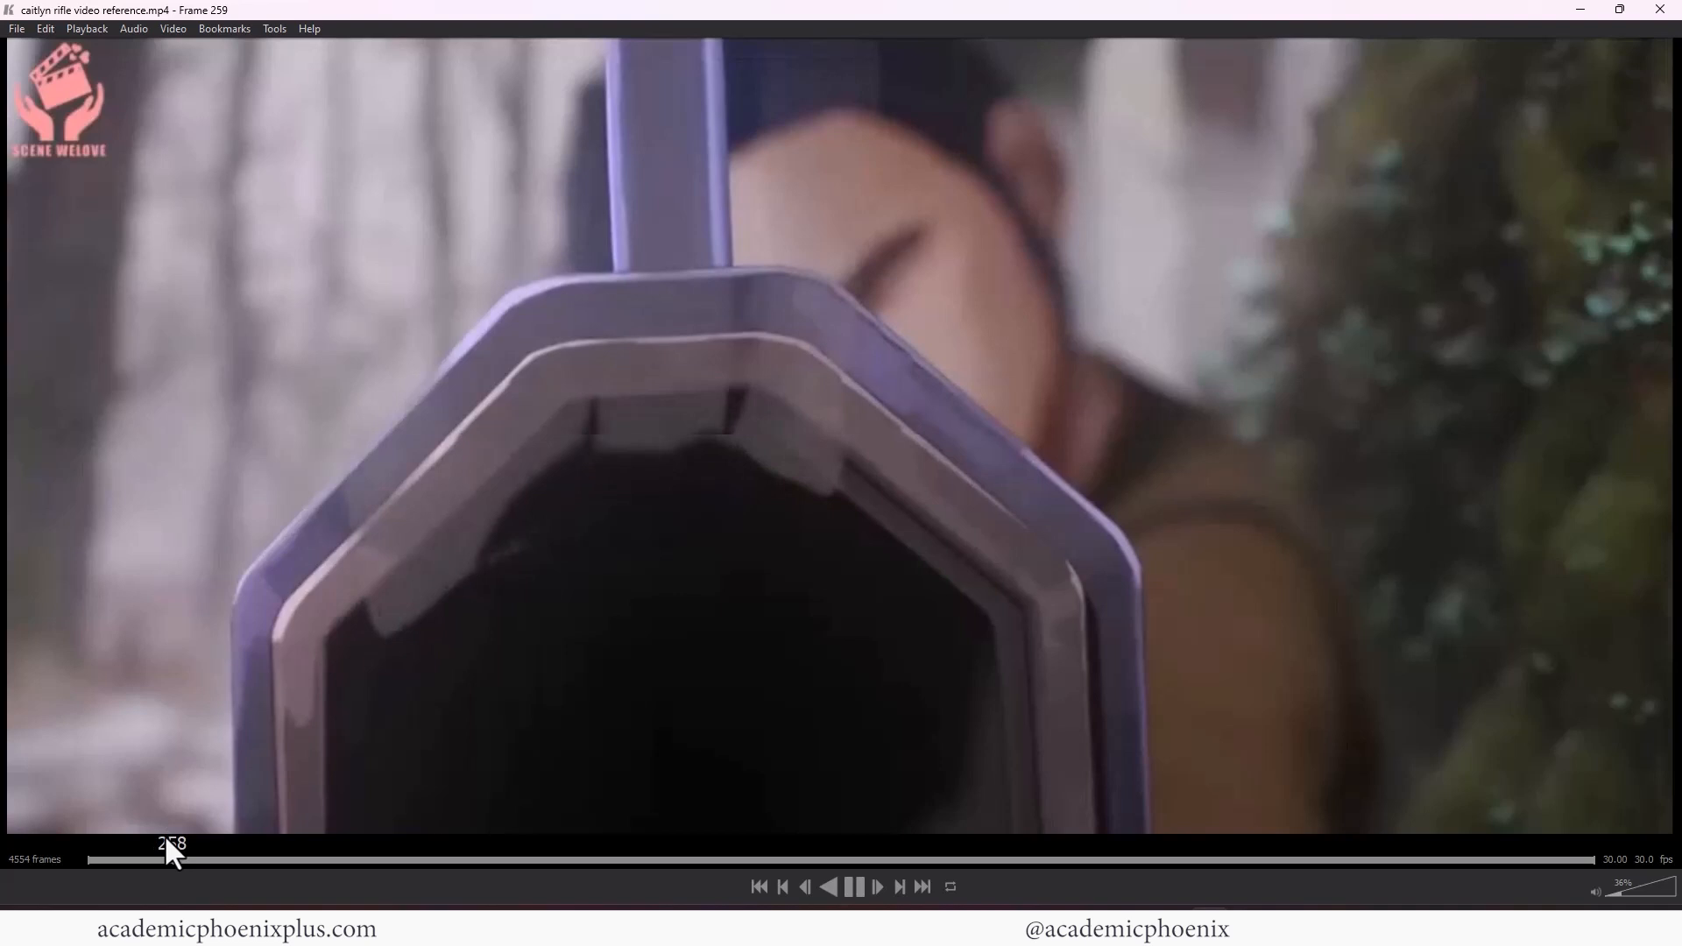
pyautogui.moveTo(166, 839); pyautogui.dragTo(223, 870)
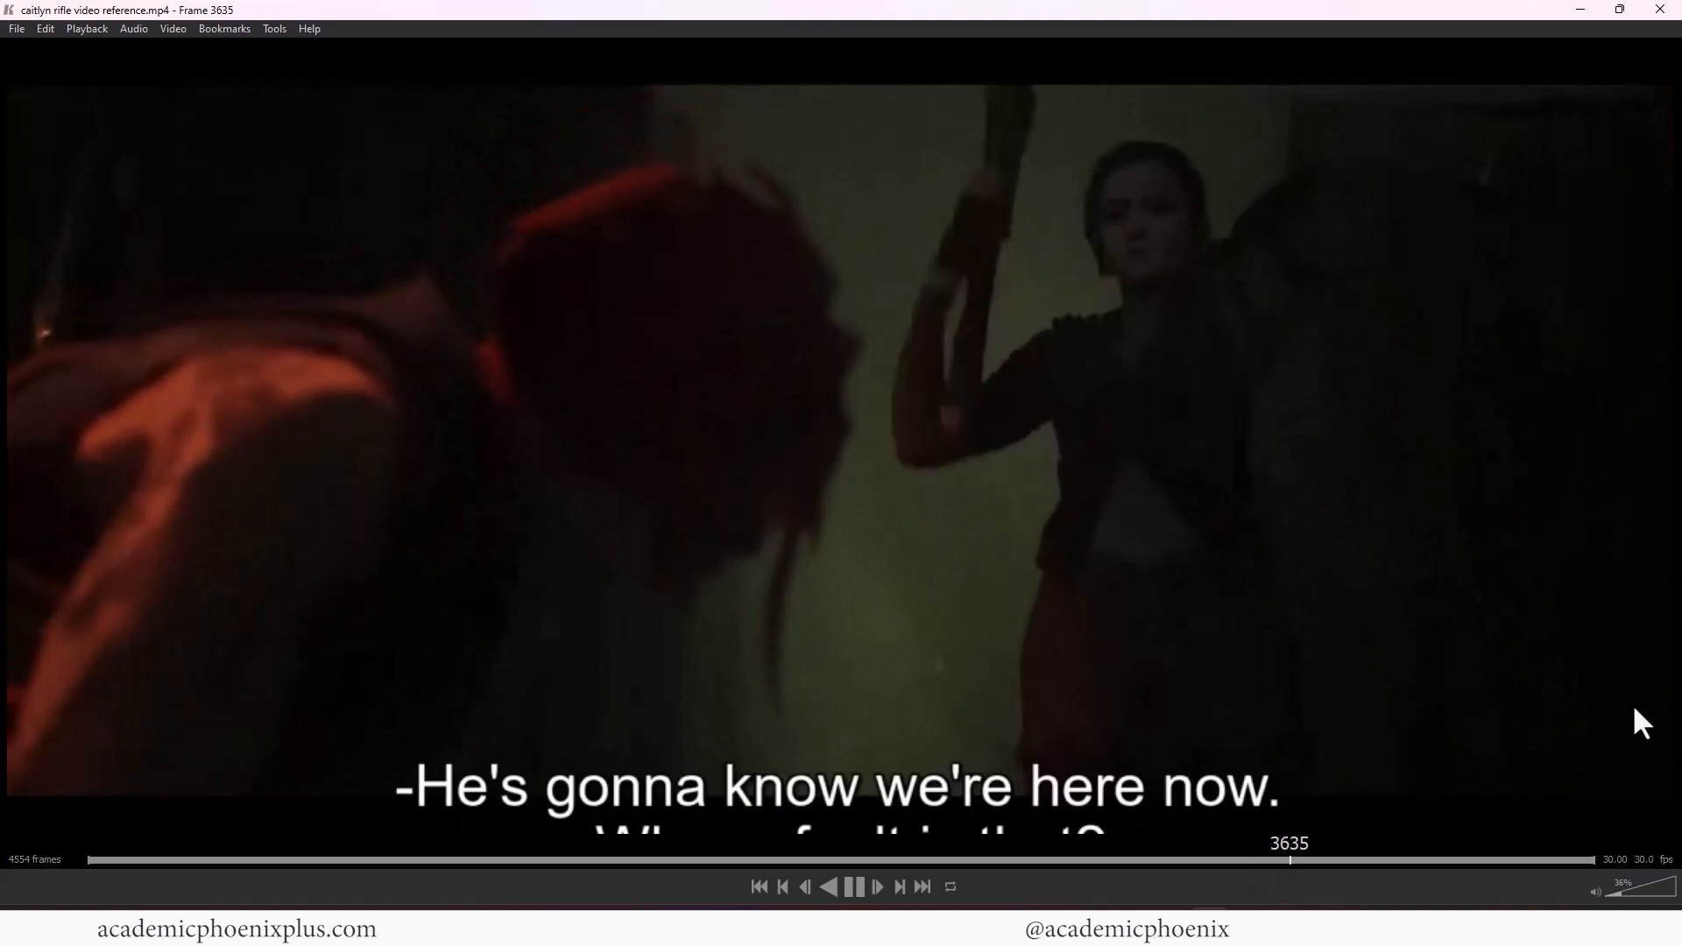
pyautogui.moveTo(1307, 859)
pyautogui.mouseDown()
pyautogui.moveTo(1274, 859)
pyautogui.moveTo(1433, 872)
pyautogui.moveTo(1407, 870)
pyautogui.mouseUp()
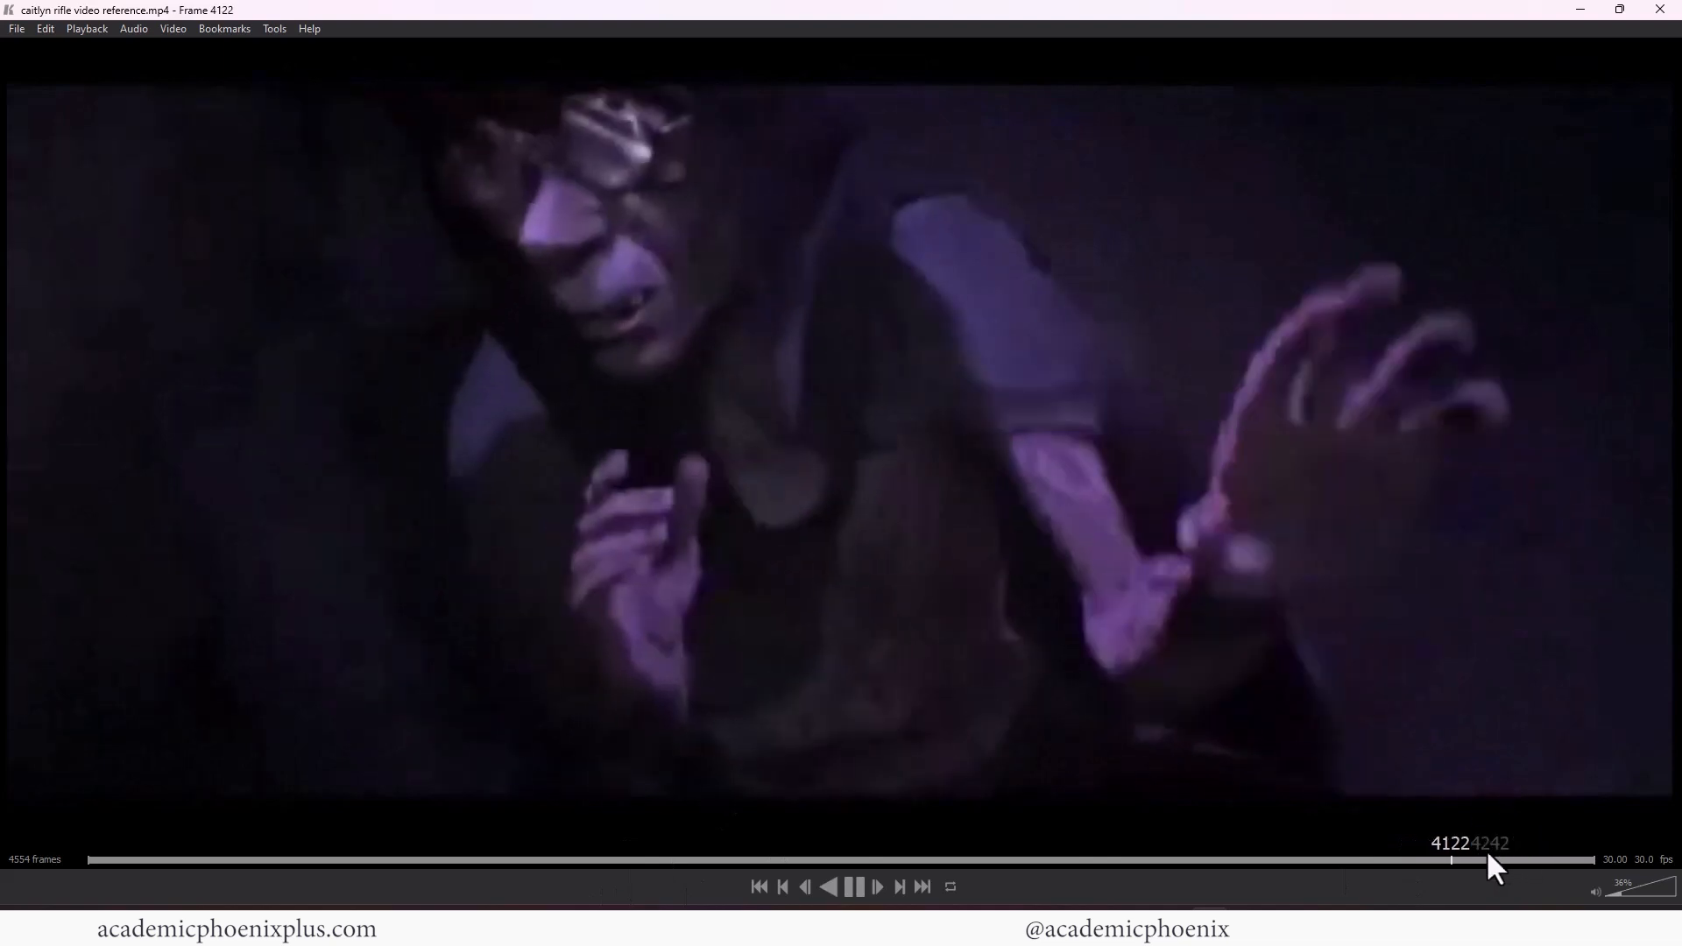
pyautogui.click(1475, 862)
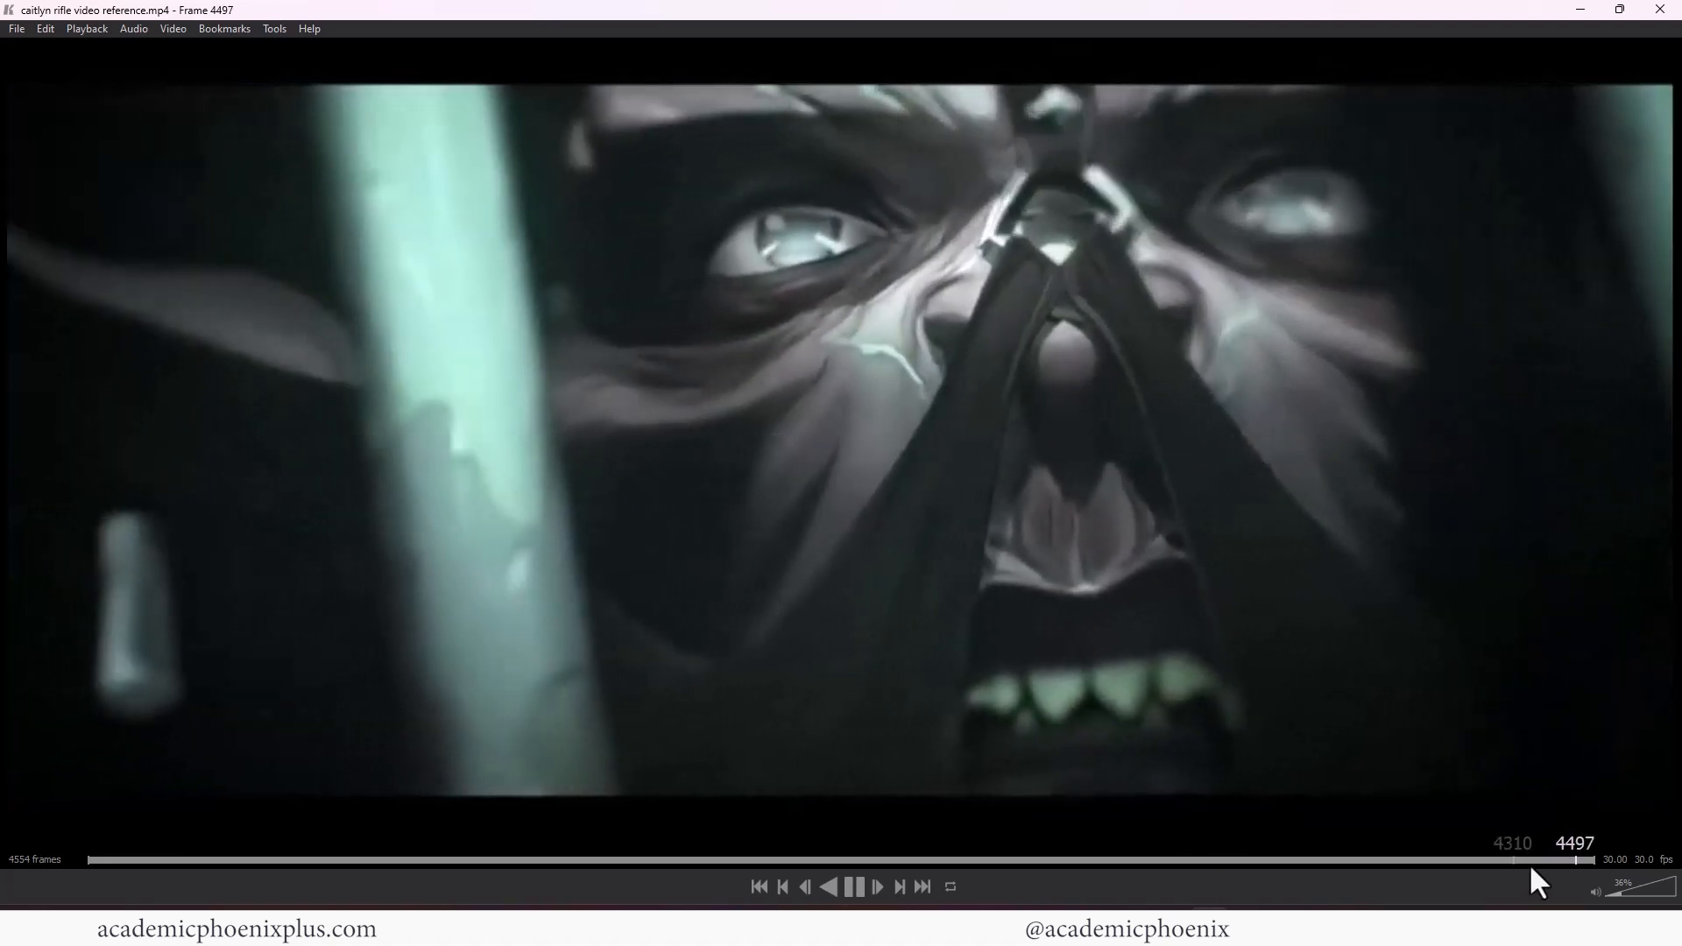
pyautogui.moveTo(1552, 860); pyautogui.dragTo(1501, 865)
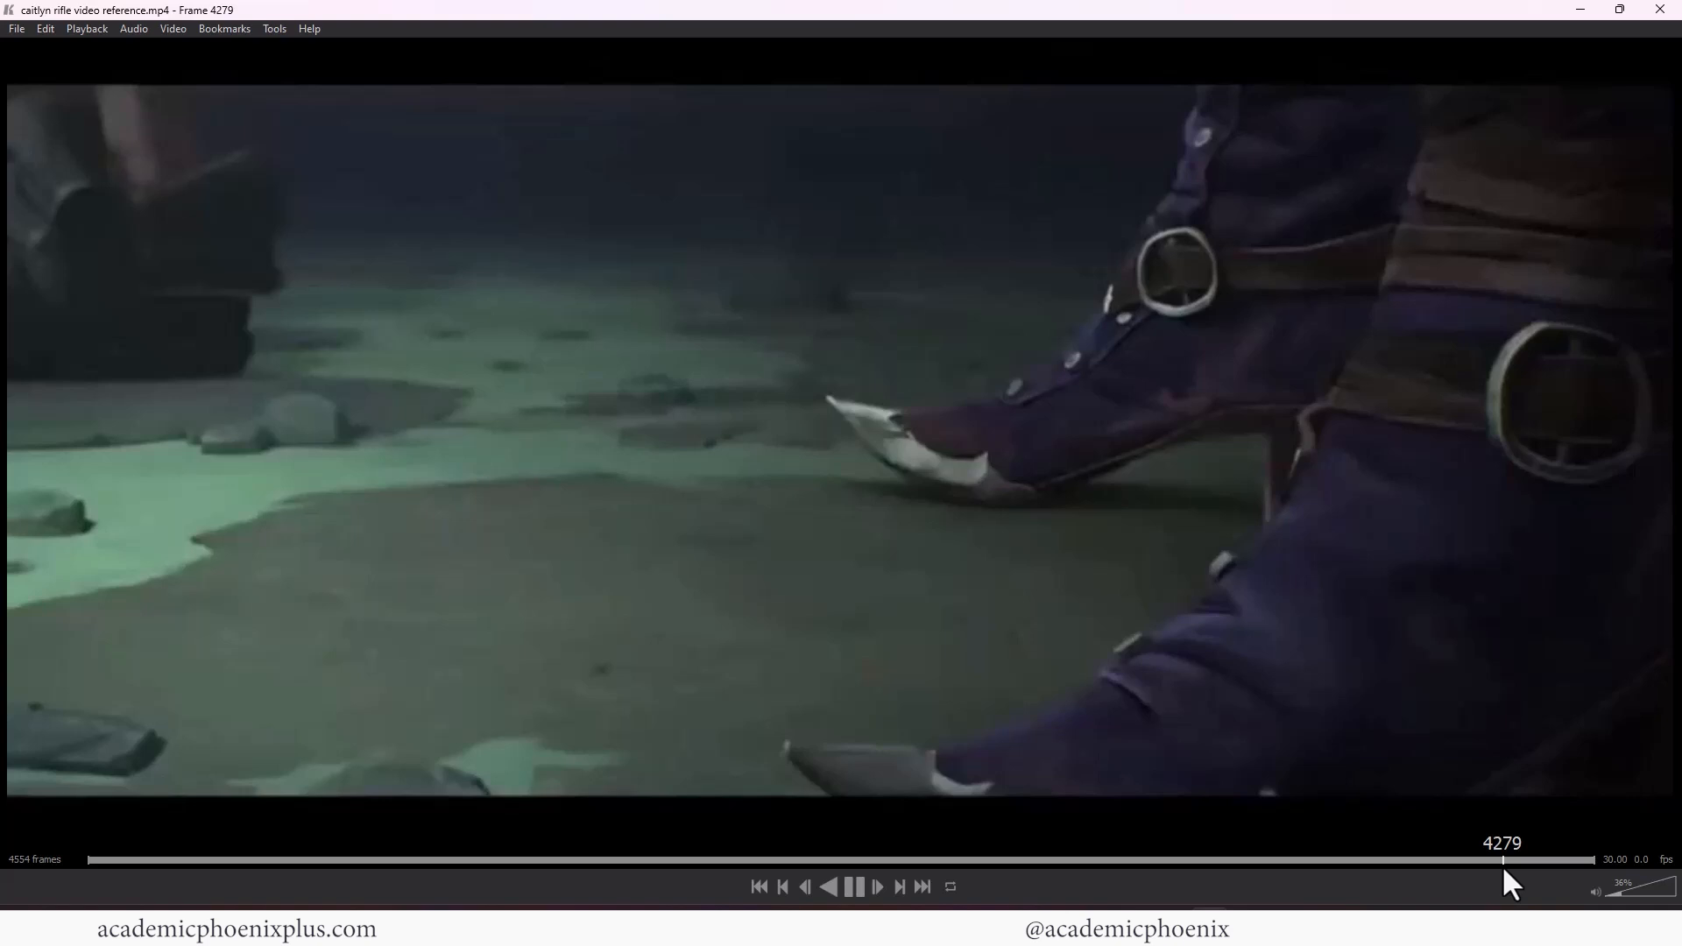
pyautogui.moveTo(1501, 865); pyautogui.dragTo(1501, 864)
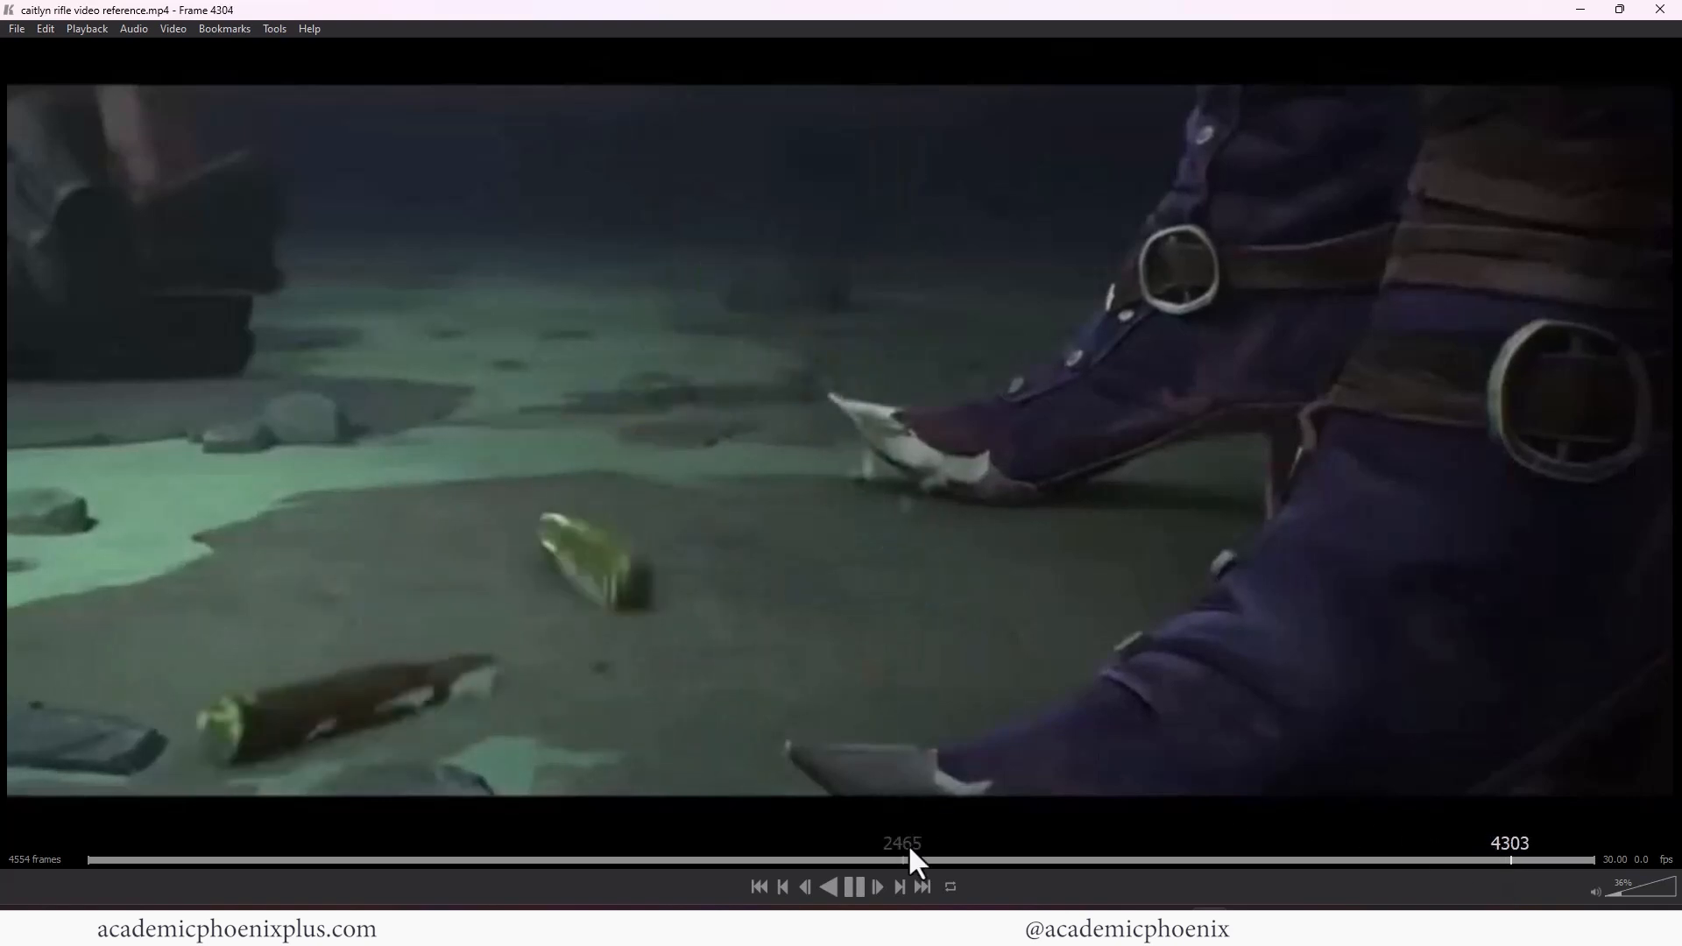
# Pause the reference video and step through the shot around frames 4312 to 4353 to study how the rifle moves
pyautogui.press('space')
pyautogui.press('Left')
pyautogui.press('Left')
pyautogui.press('Left')
pyautogui.press('Left')
pyautogui.press('Left')
pyautogui.press('Left')
pyautogui.press('Left')
pyautogui.press('Left')
pyautogui.press('Left')
pyautogui.press('Left')
pyautogui.press('Left')
pyautogui.press('Left')
pyautogui.press('Left')
pyautogui.press('Left')
pyautogui.press('Left')
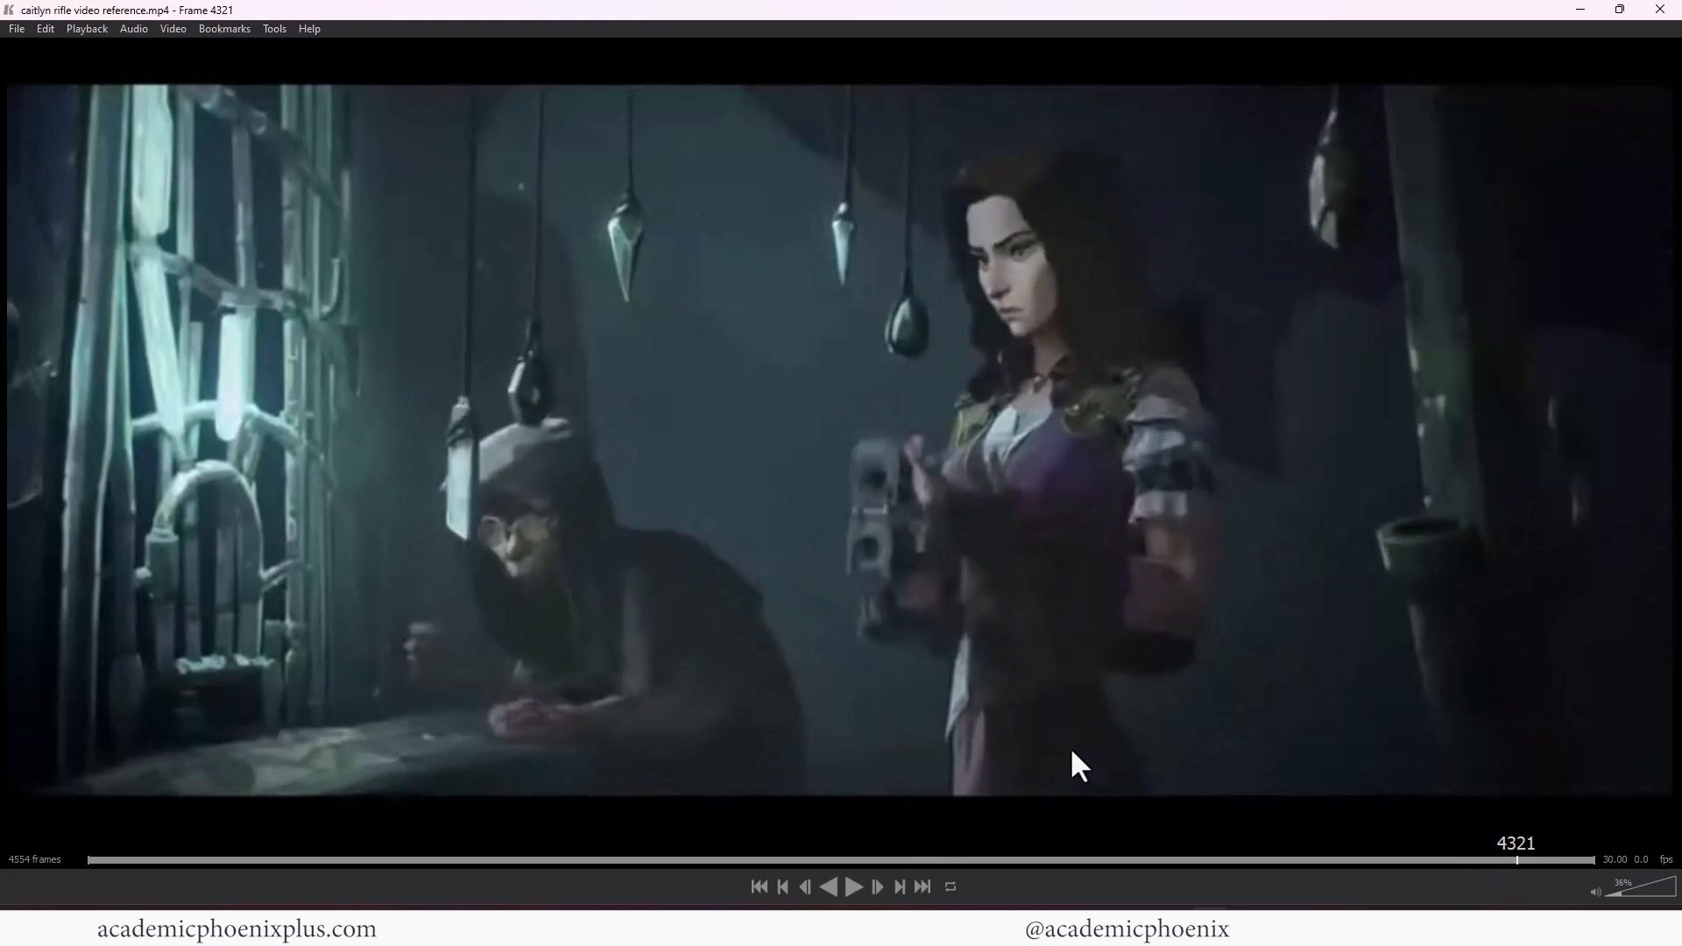
pyautogui.press('Right')
pyautogui.press('Right')
pyautogui.press('Right')
pyautogui.press('Right')
pyautogui.press('Right')
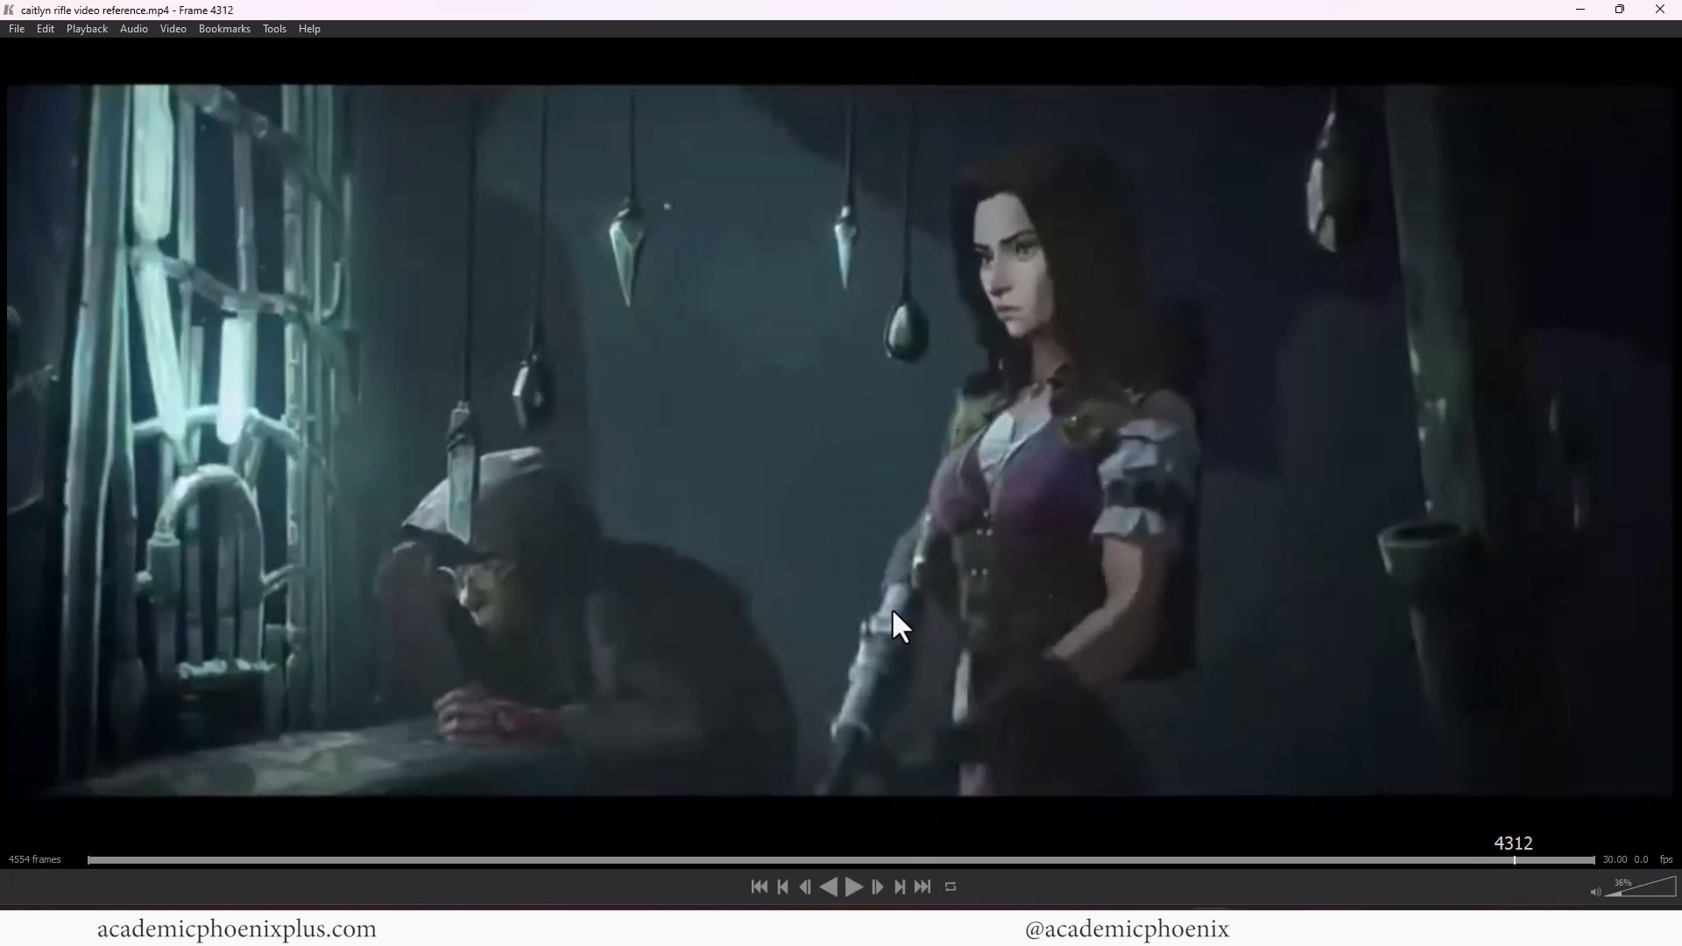
pyautogui.press('Right')
pyautogui.press('Right')
pyautogui.press('Right')
pyautogui.press('Right')
pyautogui.press('Right')
pyautogui.press('Right')
pyautogui.press('Right')
pyautogui.press('Right')
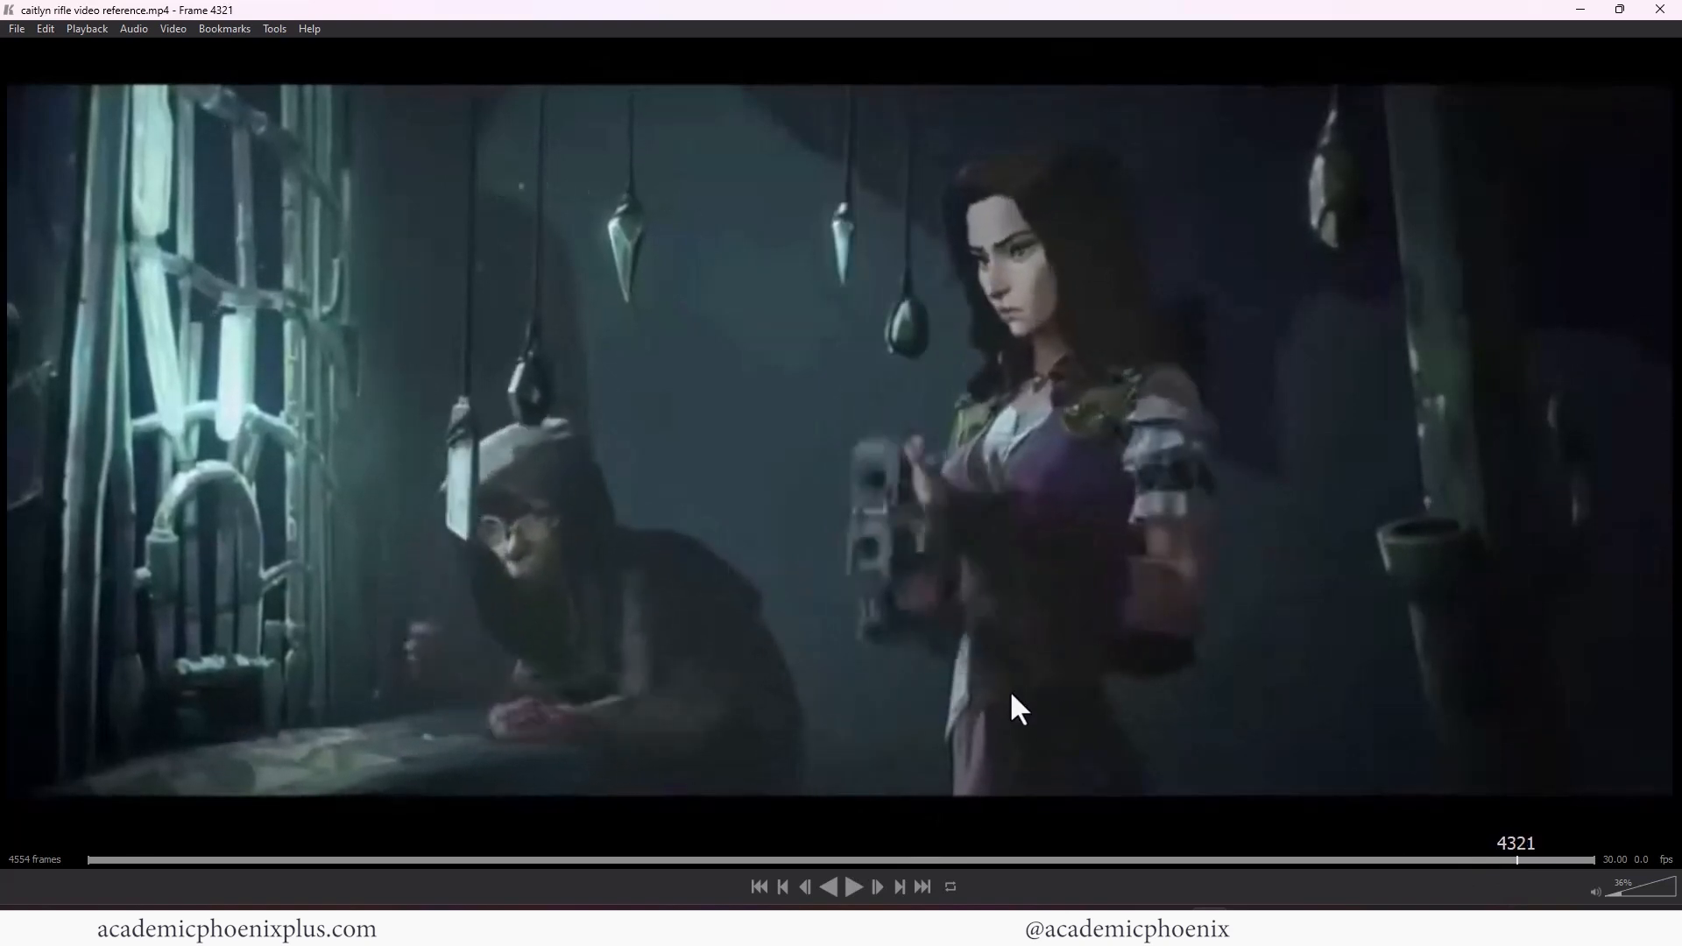
pyautogui.press('Right')
pyautogui.press('Right')
pyautogui.press('Right')
pyautogui.press('Right')
pyautogui.press('Right')
pyautogui.press('Right')
pyautogui.press('Right')
pyautogui.press('Right')
pyautogui.press('Right')
pyautogui.press('Right')
pyautogui.press('Right')
pyautogui.press('Right')
pyautogui.press('Right')
pyautogui.press('Right')
pyautogui.press('Right')
pyautogui.press('Right')
pyautogui.press('Right')
pyautogui.press('Right')
pyautogui.press('Right')
pyautogui.press('Right')
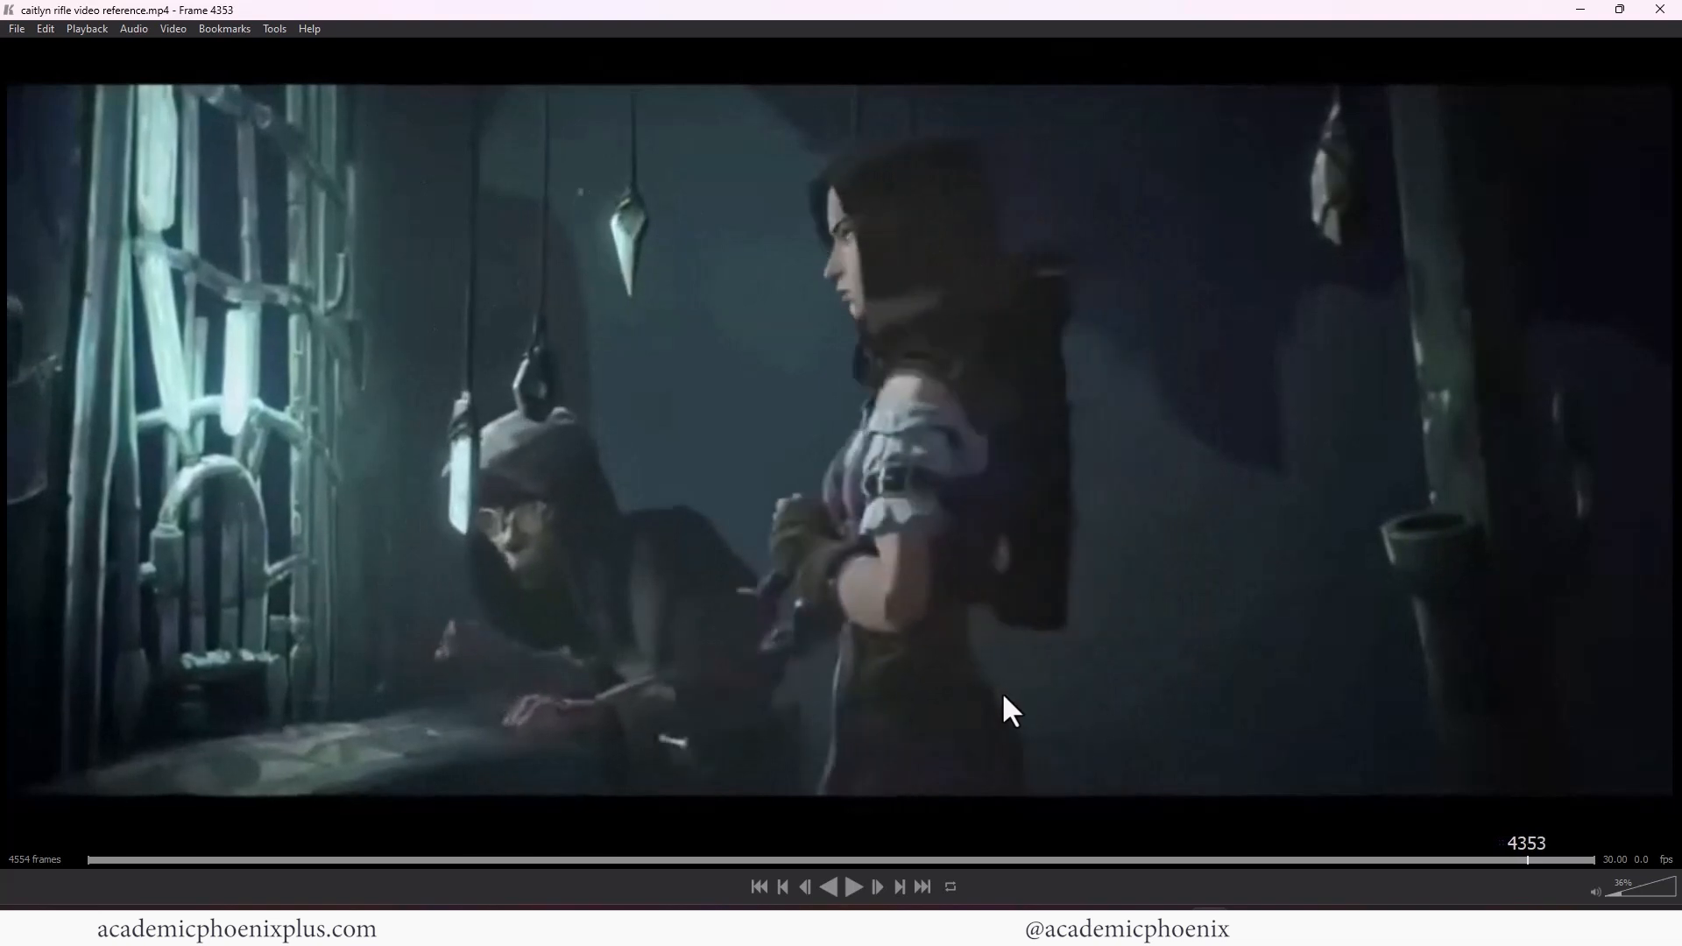
# Advance the reference video to about frame 4387 to study how the rifle is handled, and close the video player
pyautogui.press('Right')
pyautogui.press('Right')
pyautogui.press('Right')
pyautogui.press('Right')
pyautogui.press('Right')
pyautogui.press('Right')
pyautogui.press('Right')
pyautogui.press('Right')
pyautogui.press('Right')
pyautogui.press('Right')
pyautogui.press('Right')
pyautogui.press('Right')
pyautogui.press('Right')
pyautogui.press('Right')
pyautogui.press('Right')
pyautogui.press('Right')
pyautogui.press('Right')
pyautogui.press('Right')
pyautogui.press('Right')
pyautogui.press('Right')
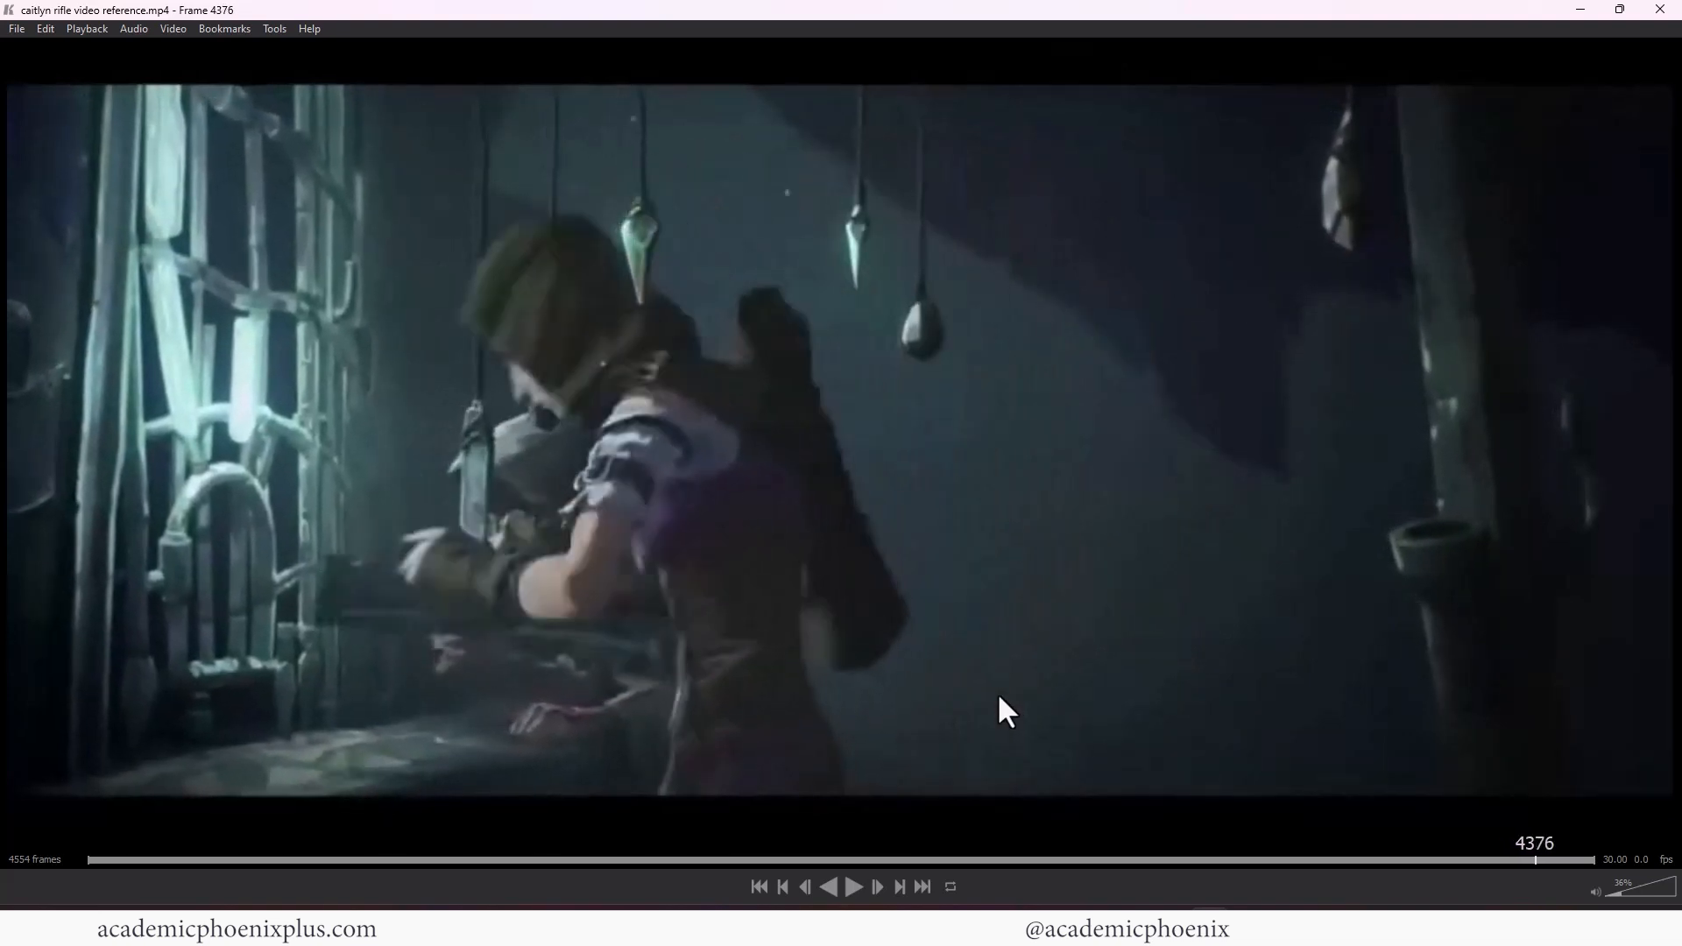
pyautogui.press('Right')
pyautogui.press('Right')
pyautogui.press('Right')
pyautogui.press('Right')
pyautogui.press('Right')
pyautogui.press('Right')
pyautogui.press('Right')
pyautogui.press('Right')
pyautogui.press('Right')
pyautogui.press('Right')
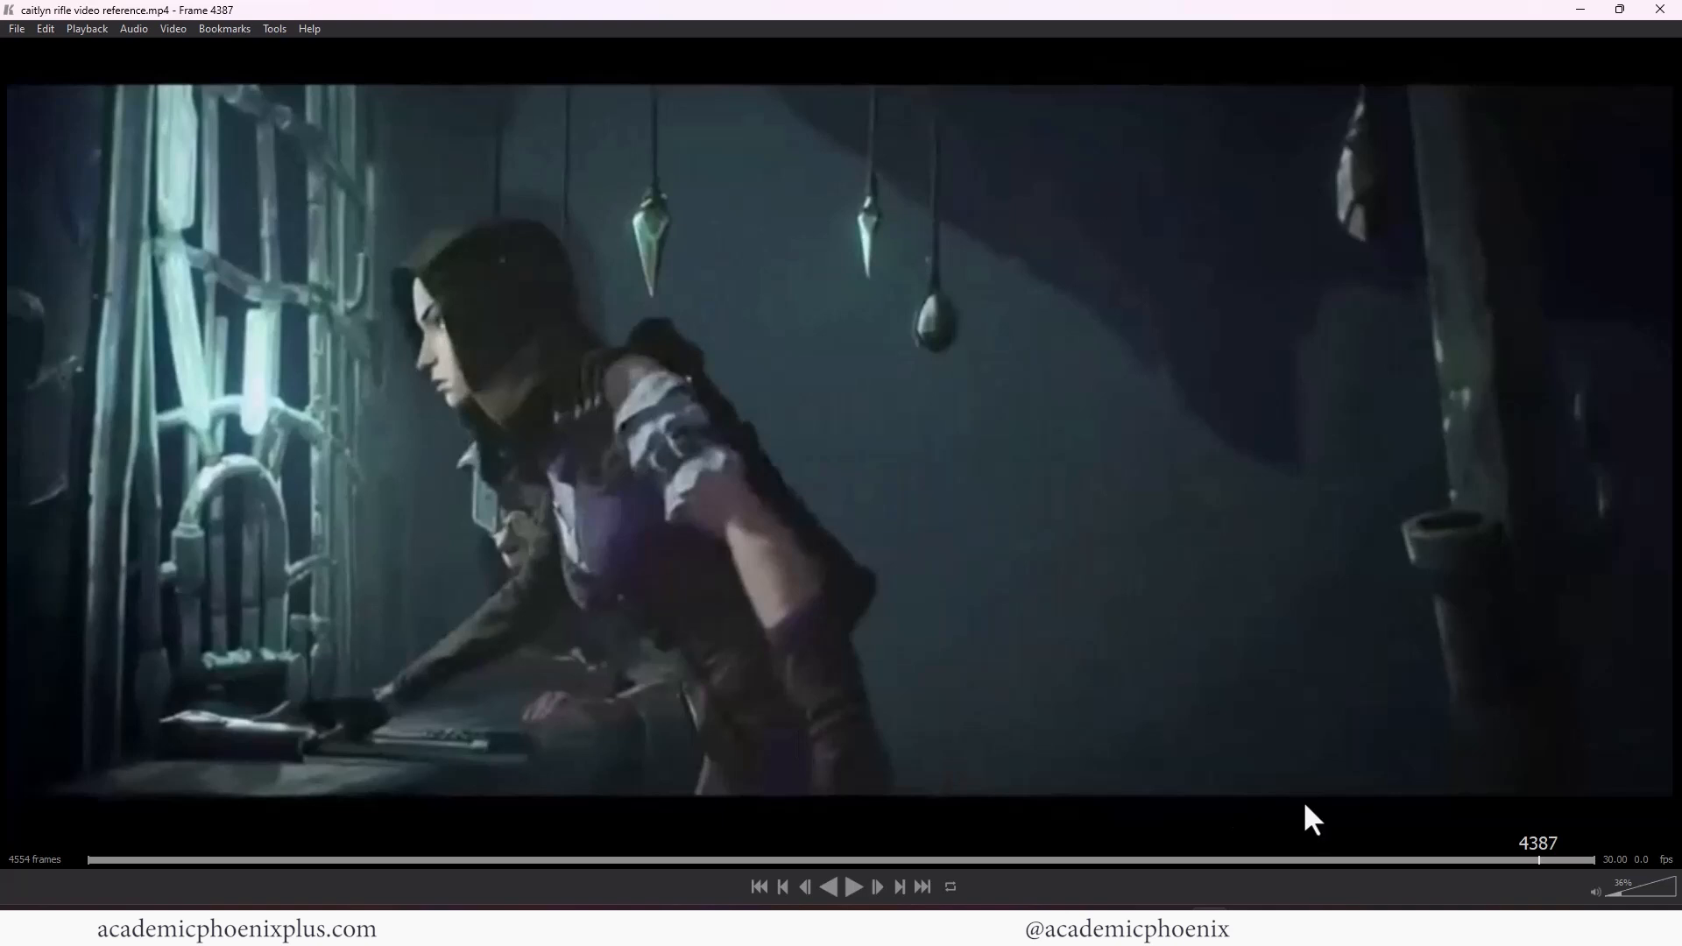
pyautogui.click(1668, 10)
# Group the rifle's front half, from the barrel back to Divider1 and knob_2, and name the group FrontRifle_grp
pyautogui.keyDown('alt'); pyautogui.moveTo(564, 356); pyautogui.dragTo(1163, 349); pyautogui.keyUp('alt')
pyautogui.keyDown('alt'); pyautogui.moveTo(953, 340); pyautogui.dragTo(1141, 376, button='middle'); pyautogui.keyUp('alt')
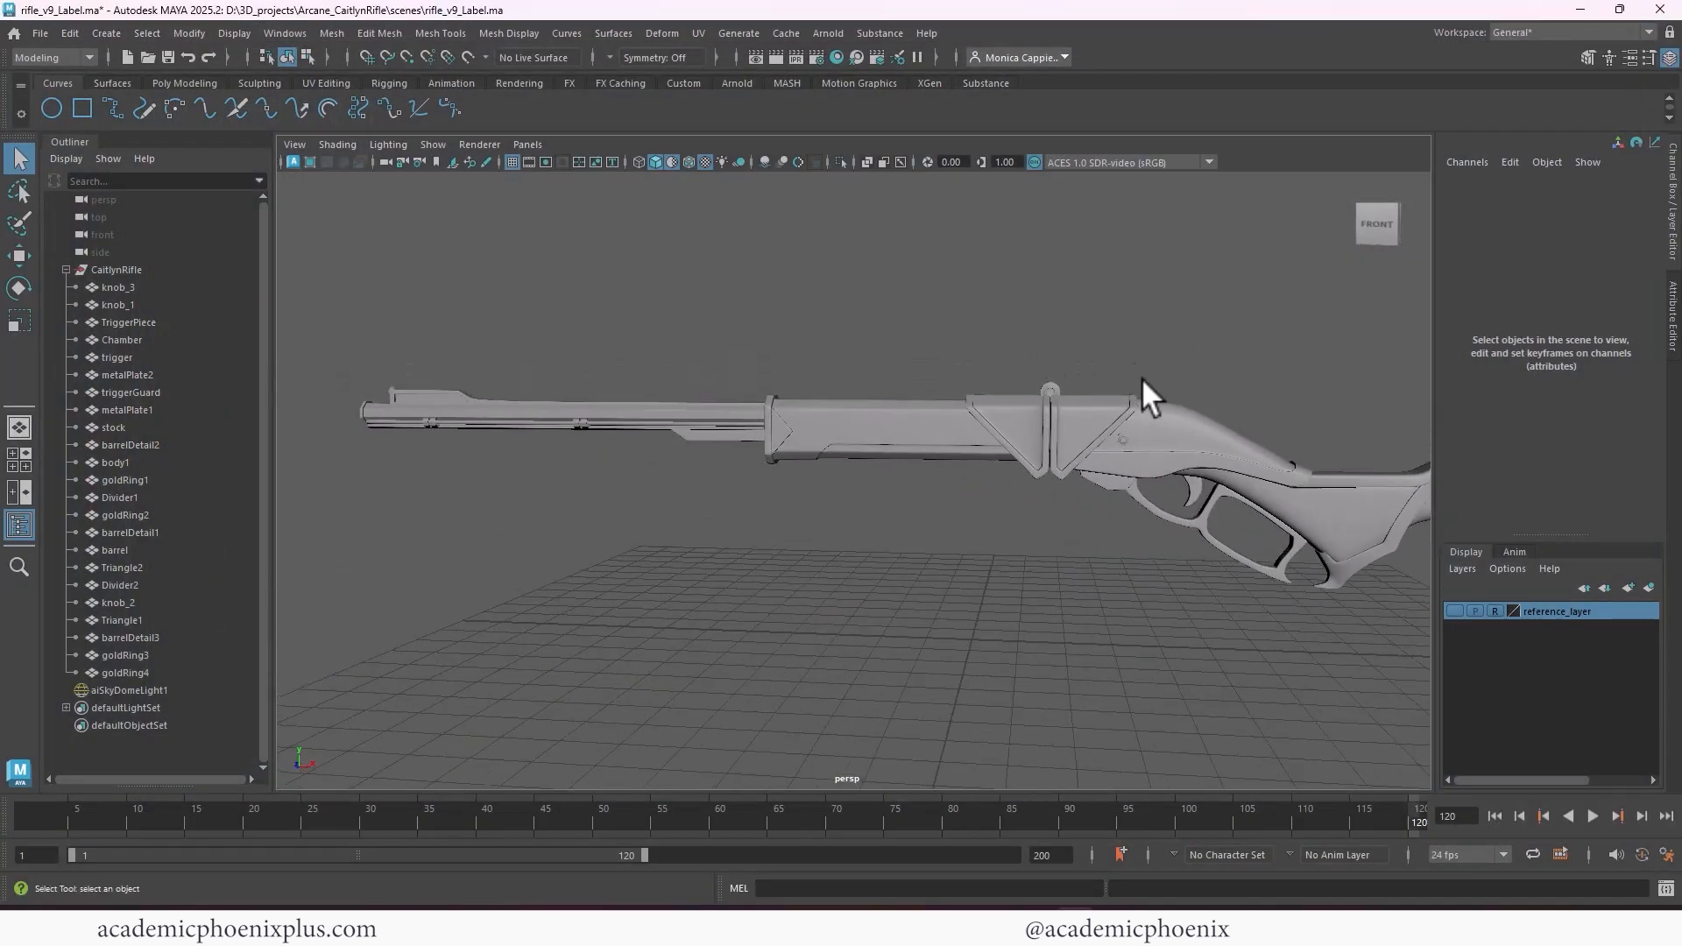
pyautogui.keyDown('alt'); pyautogui.moveTo(1141, 376); pyautogui.dragTo(974, 355, button='right'); pyautogui.keyUp('alt')
pyautogui.keyDown('alt'); pyautogui.moveTo(429, 352); pyautogui.dragTo(515, 361, button='middle'); pyautogui.keyUp('alt')
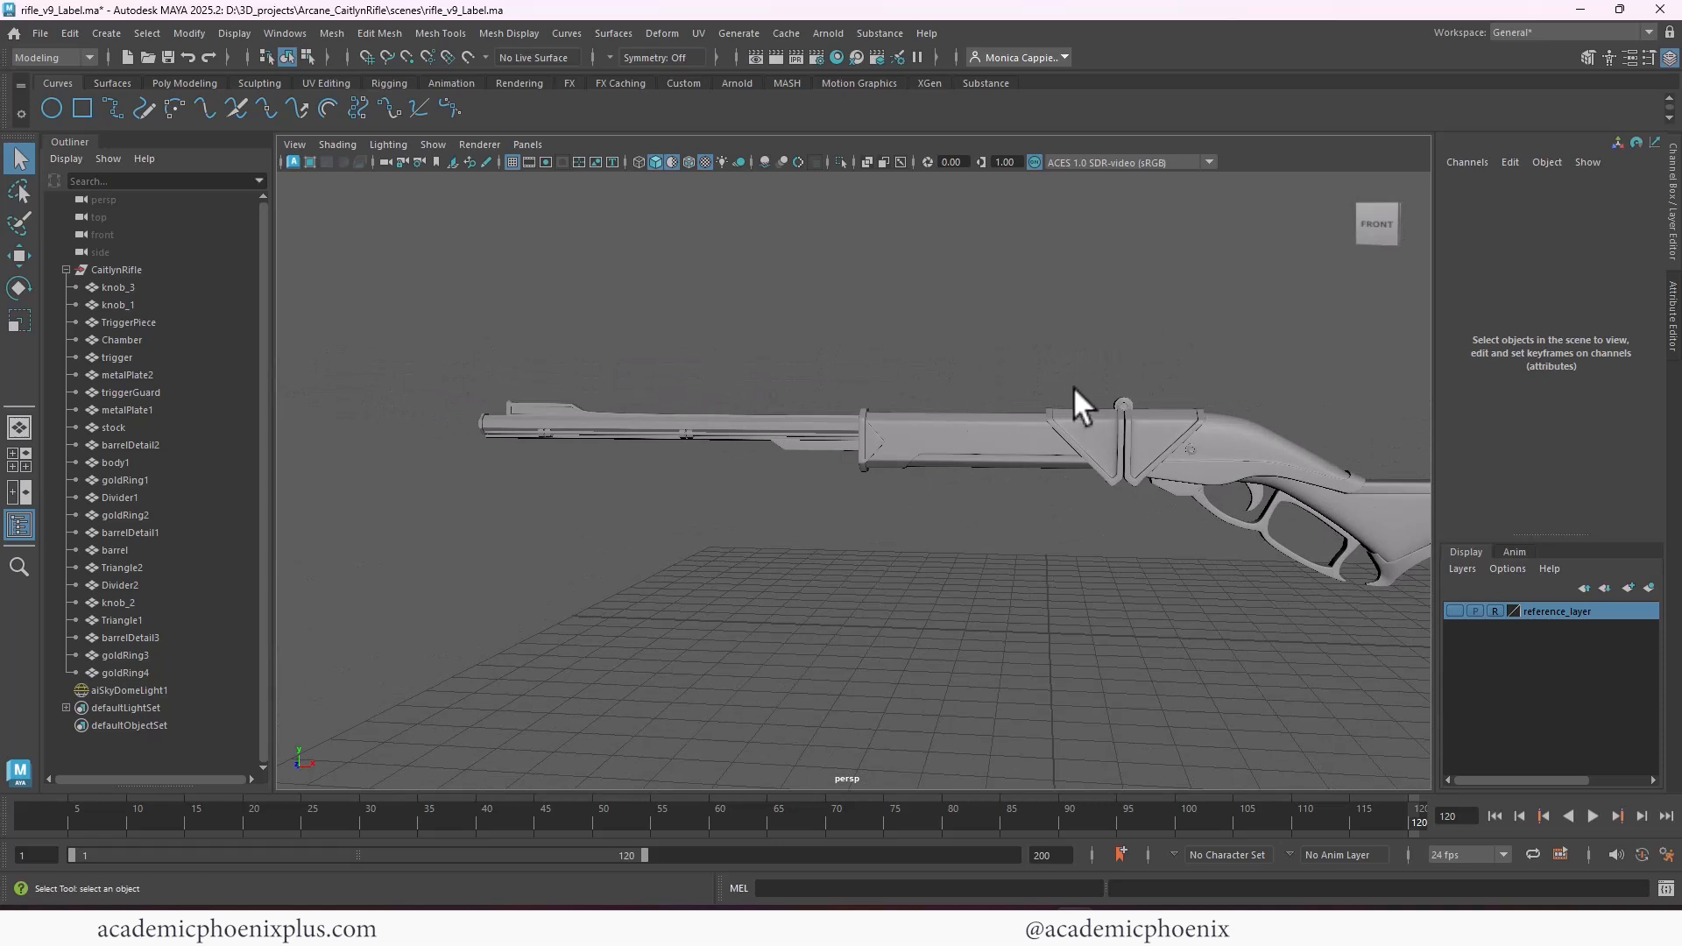
pyautogui.moveTo(1086, 377); pyautogui.dragTo(484, 510)
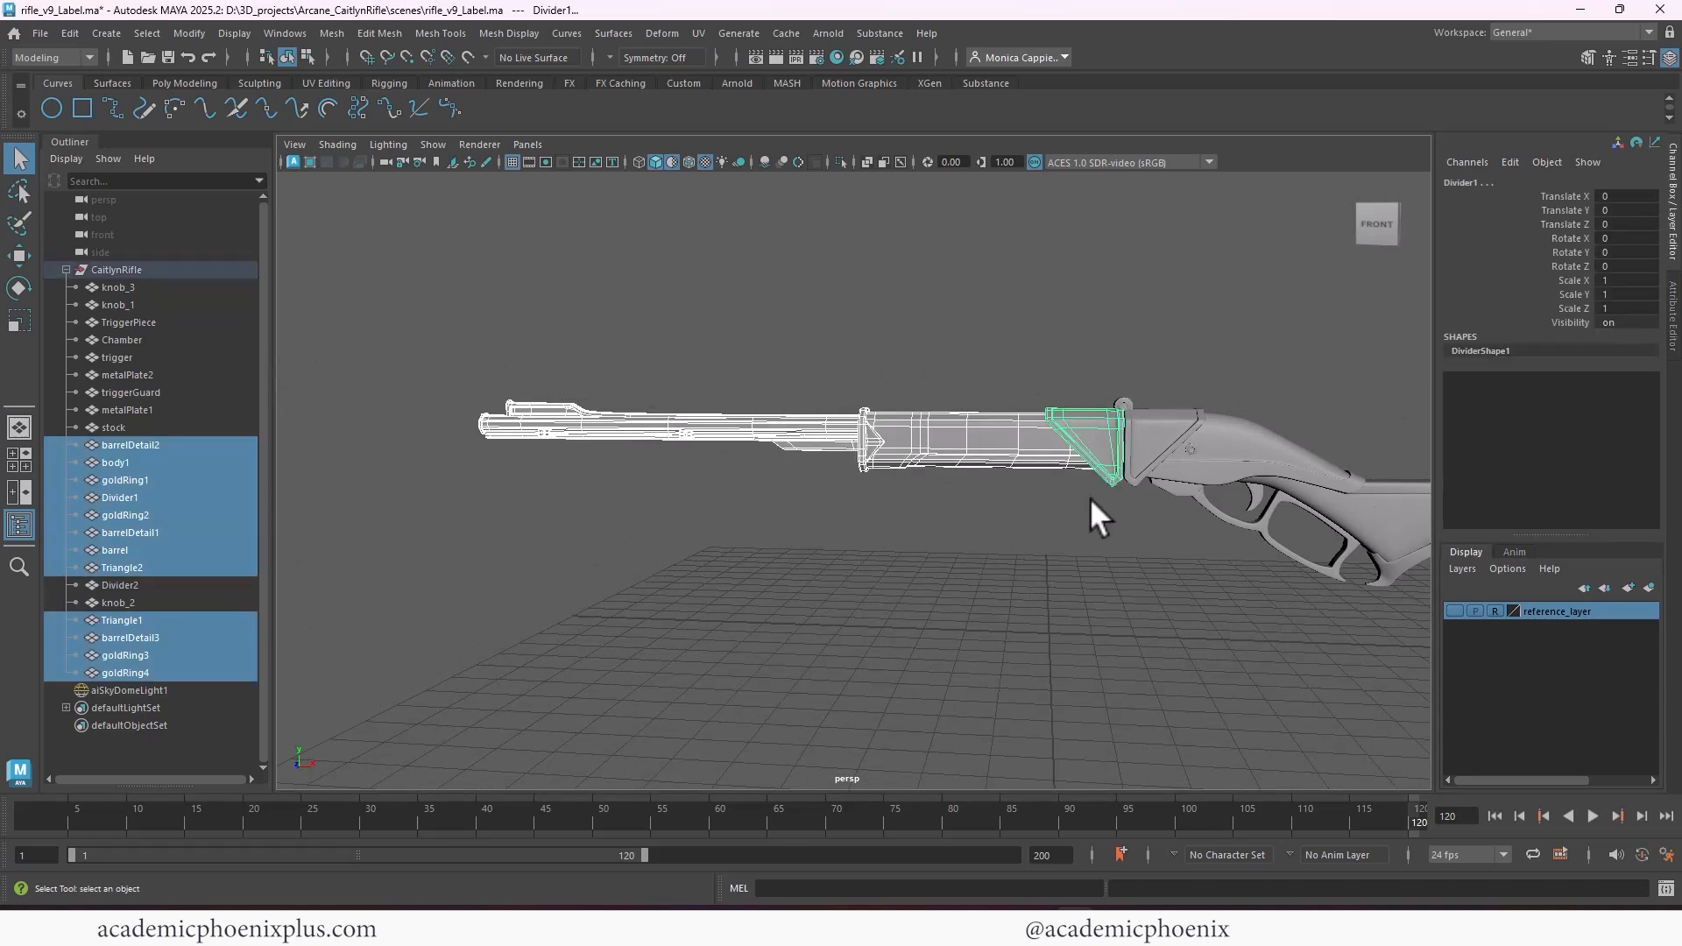
pyautogui.keyDown('shift'); pyautogui.click(1125, 400); pyautogui.keyUp('shift')
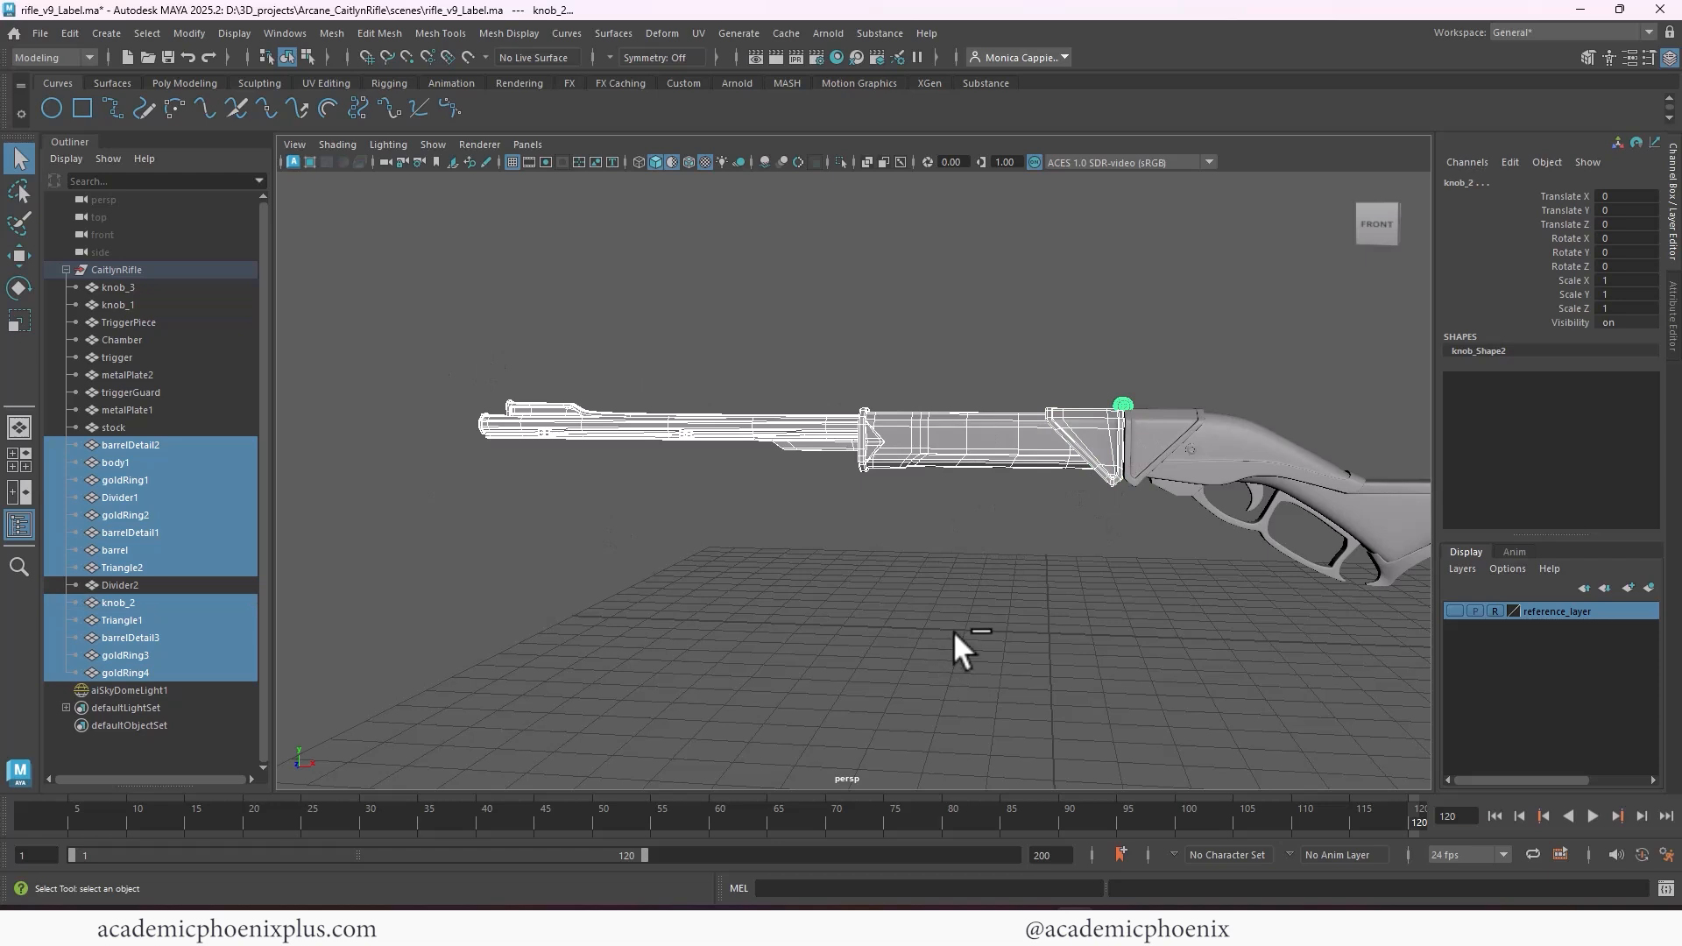
pyautogui.hotkey('ctrl', 'g')
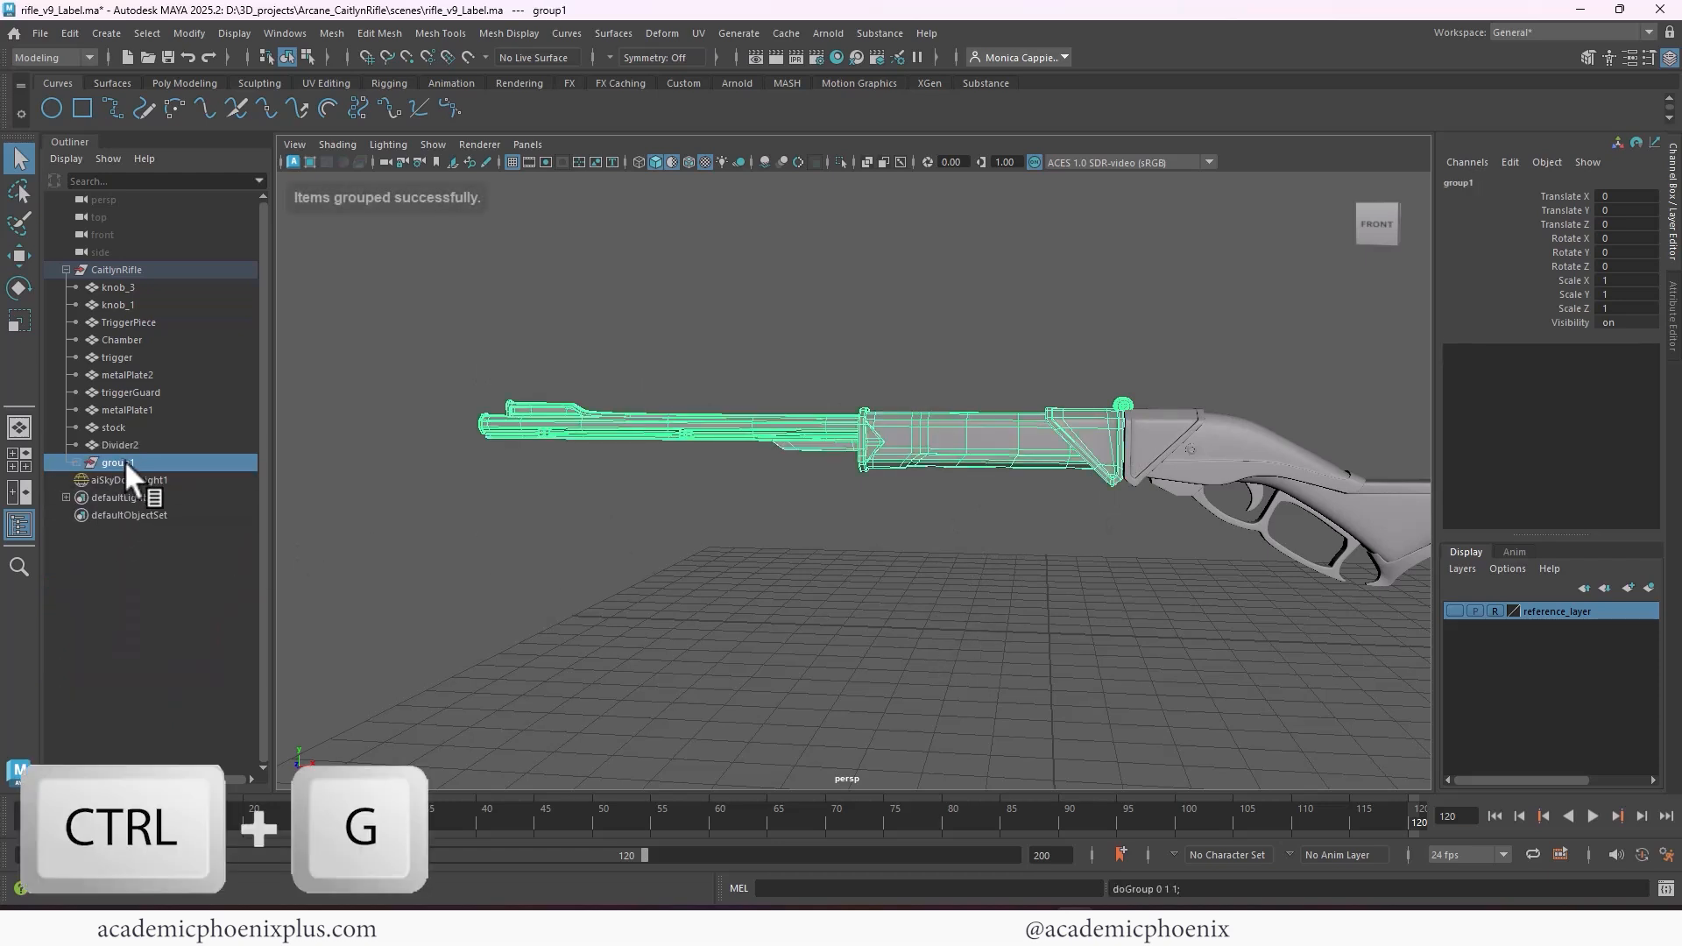
pyautogui.doubleClick(122, 460)
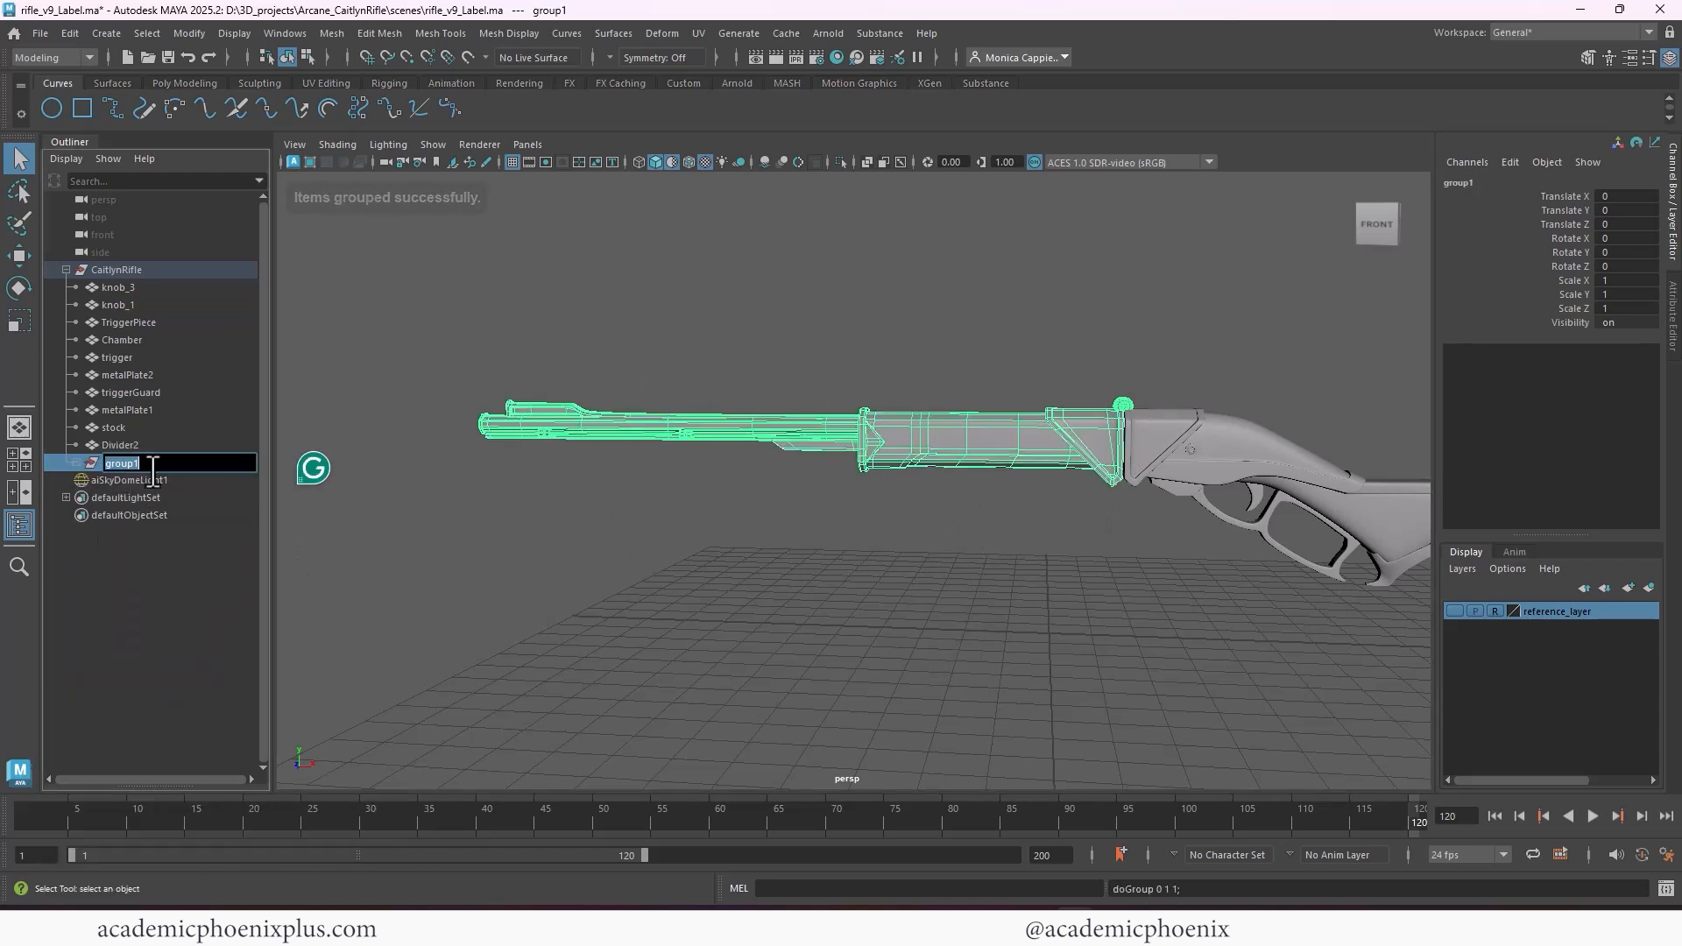
pyautogui.write('FrontRifle_')
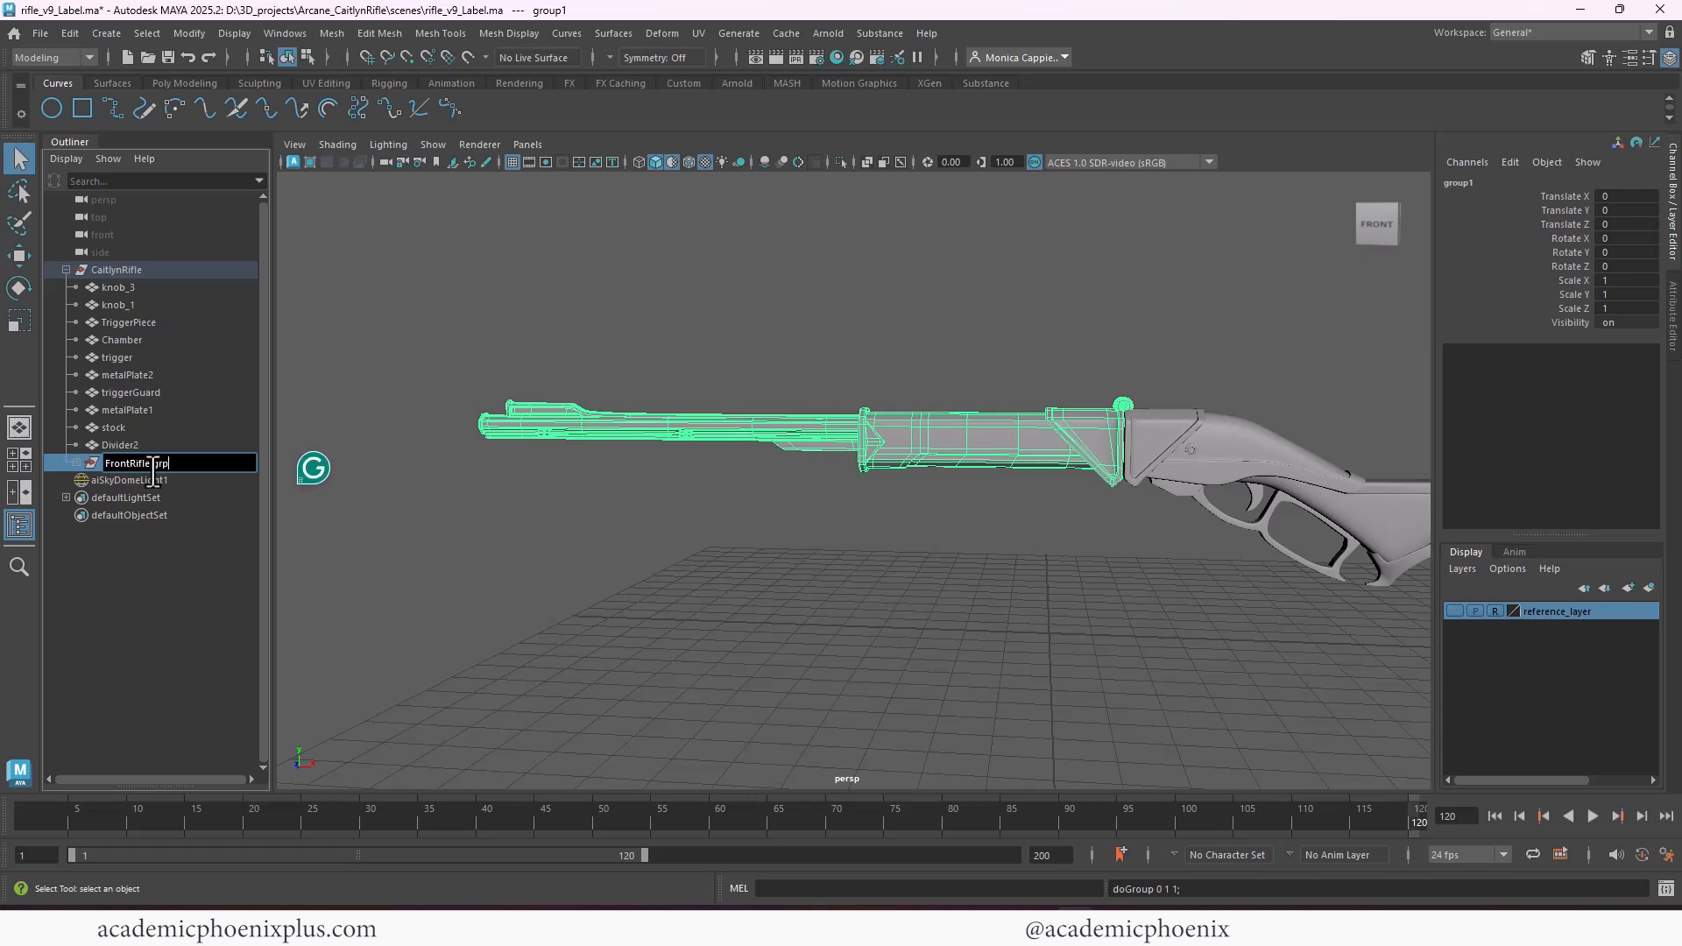
pyautogui.press('Return')
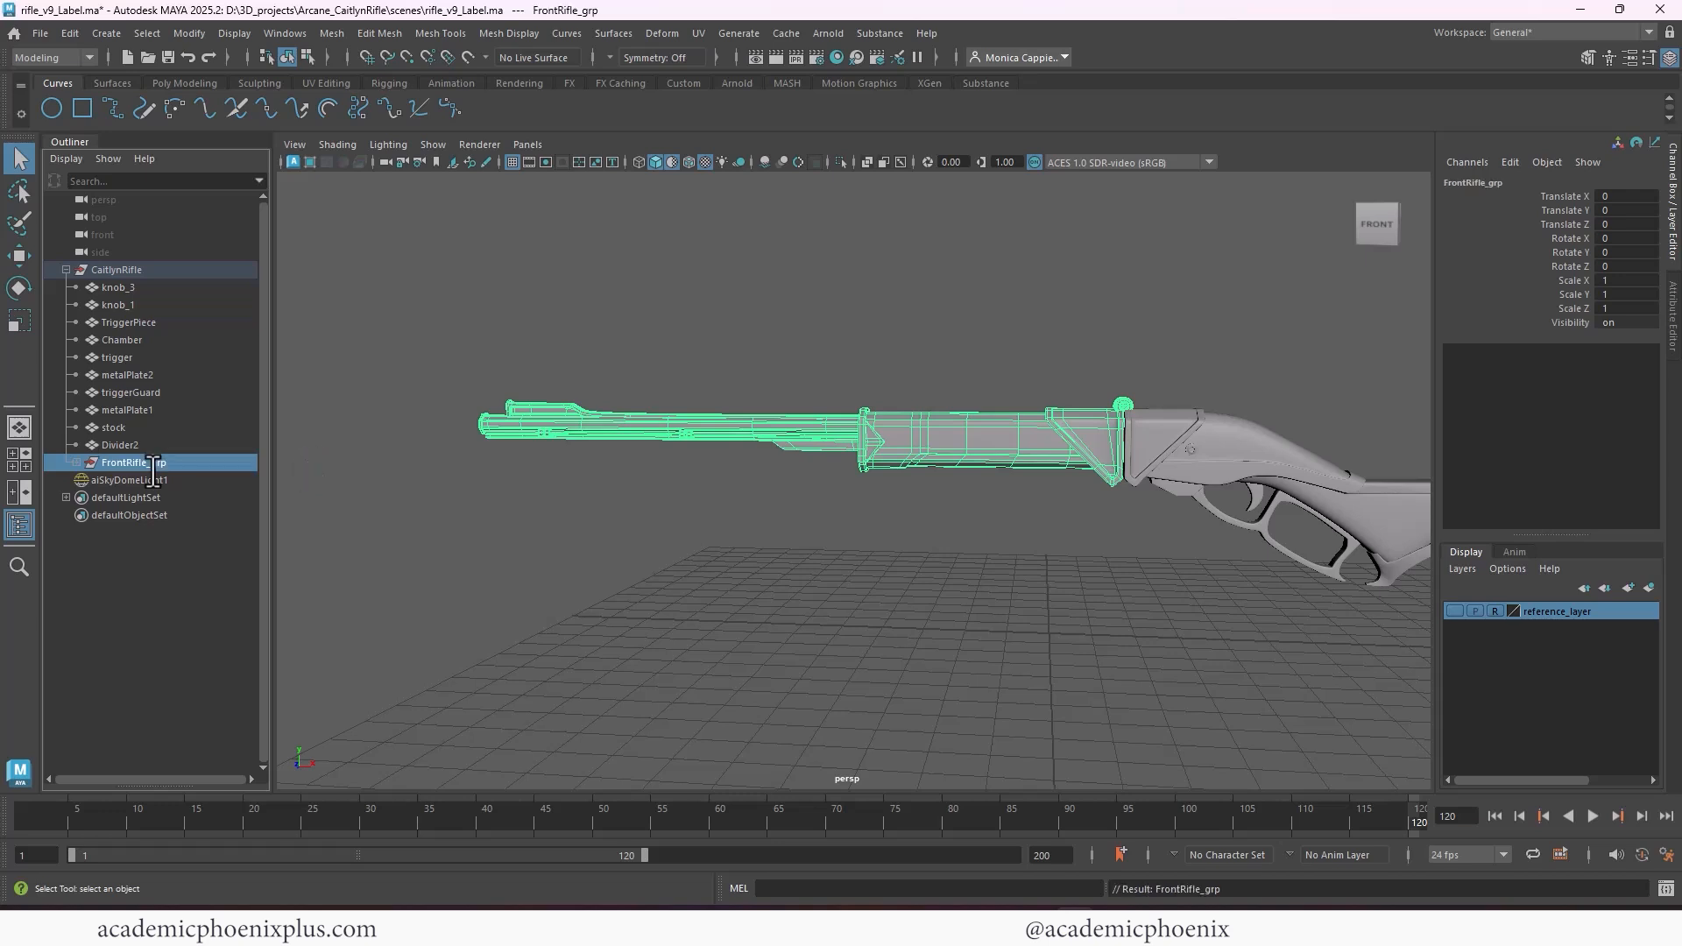
# Test sliding the barrel parts ahead of the body along X, undo it, and group them as muzzle_grp inside FrontRifle_grp
pyautogui.moveTo(449, 347); pyautogui.dragTo(801, 491)
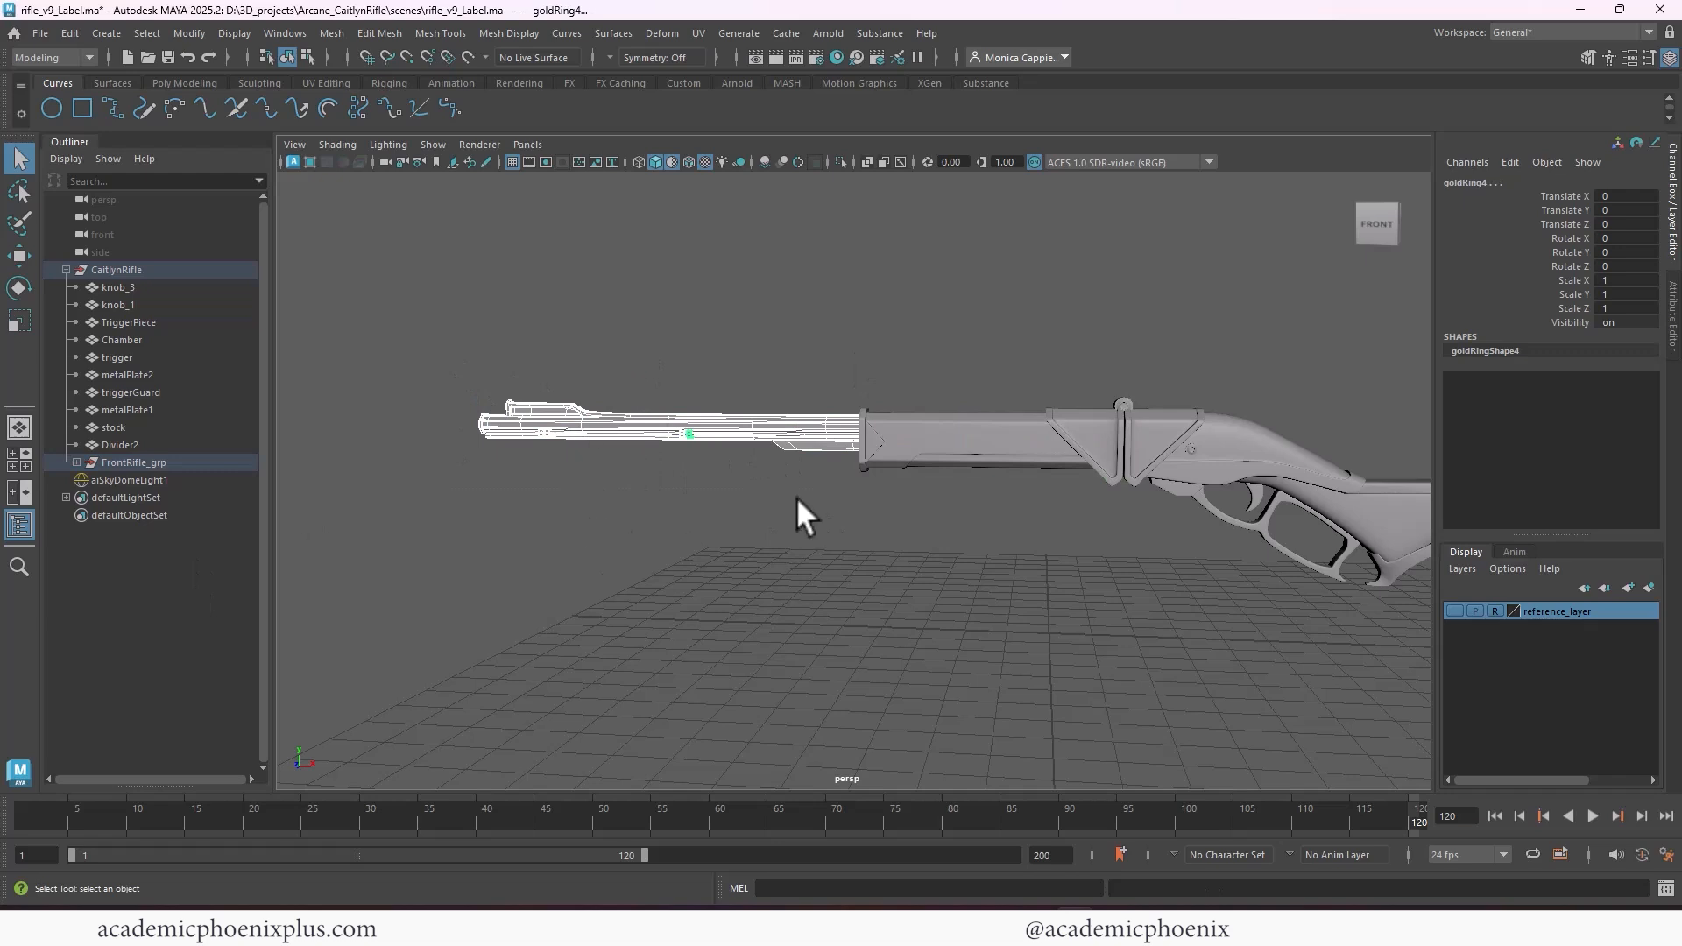
pyautogui.press('w')
pyautogui.moveTo(786, 436); pyautogui.dragTo(848, 447)
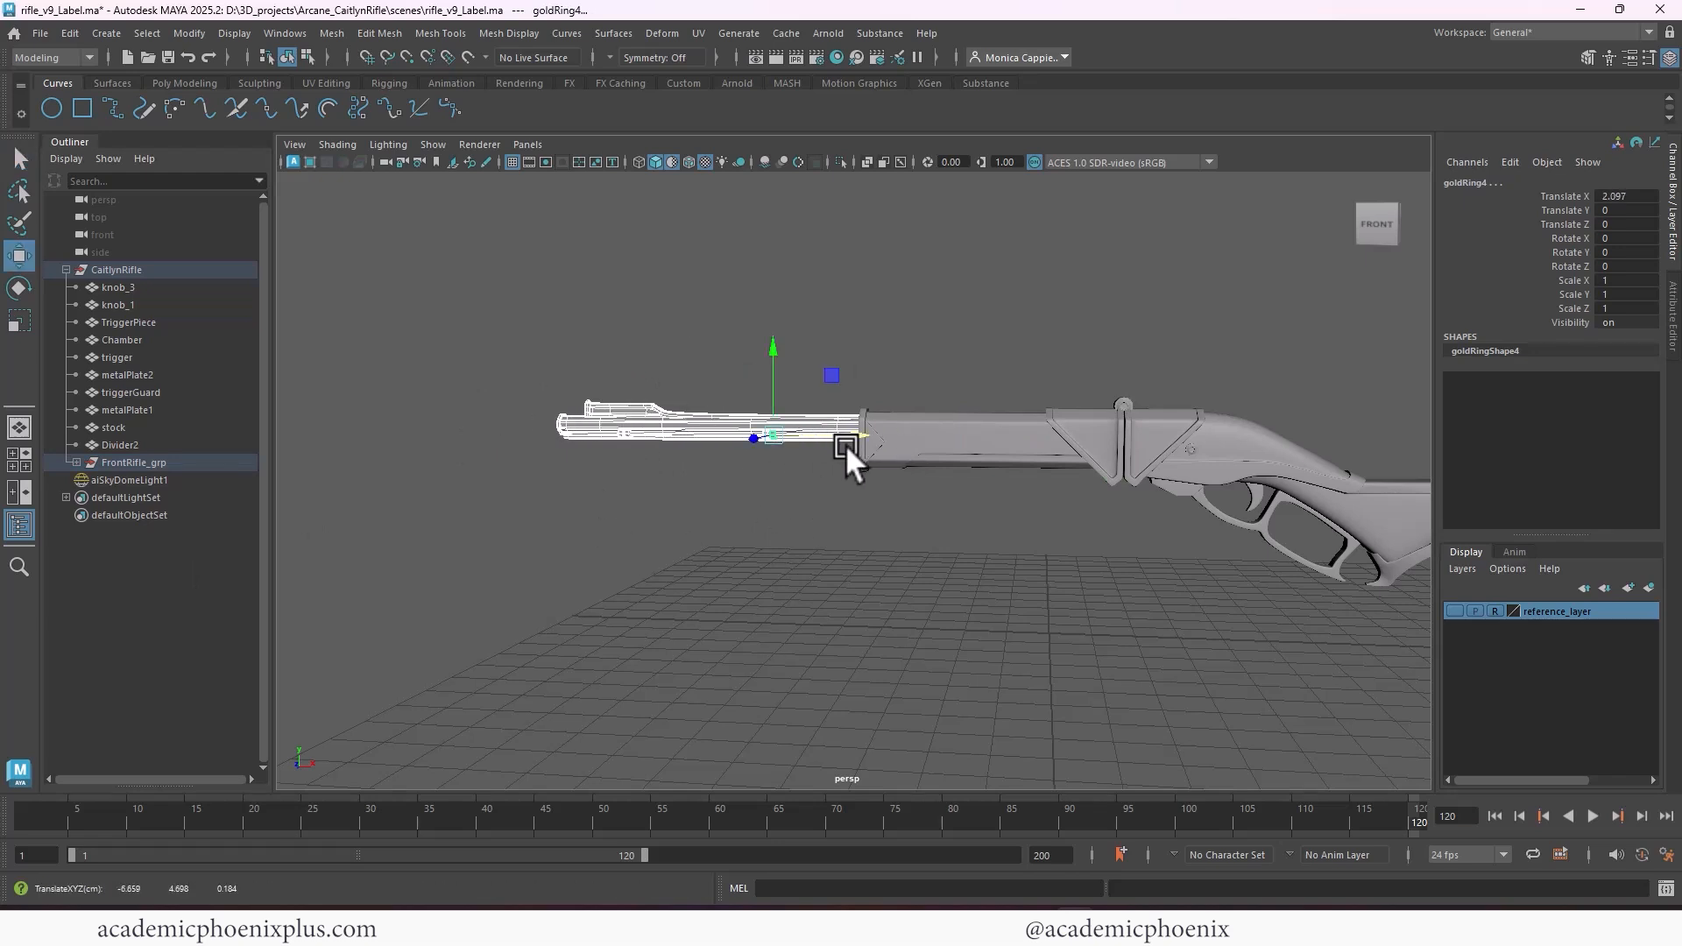
pyautogui.hotkey('ctrl', 'z')
pyautogui.hotkey('ctrl', 'g')
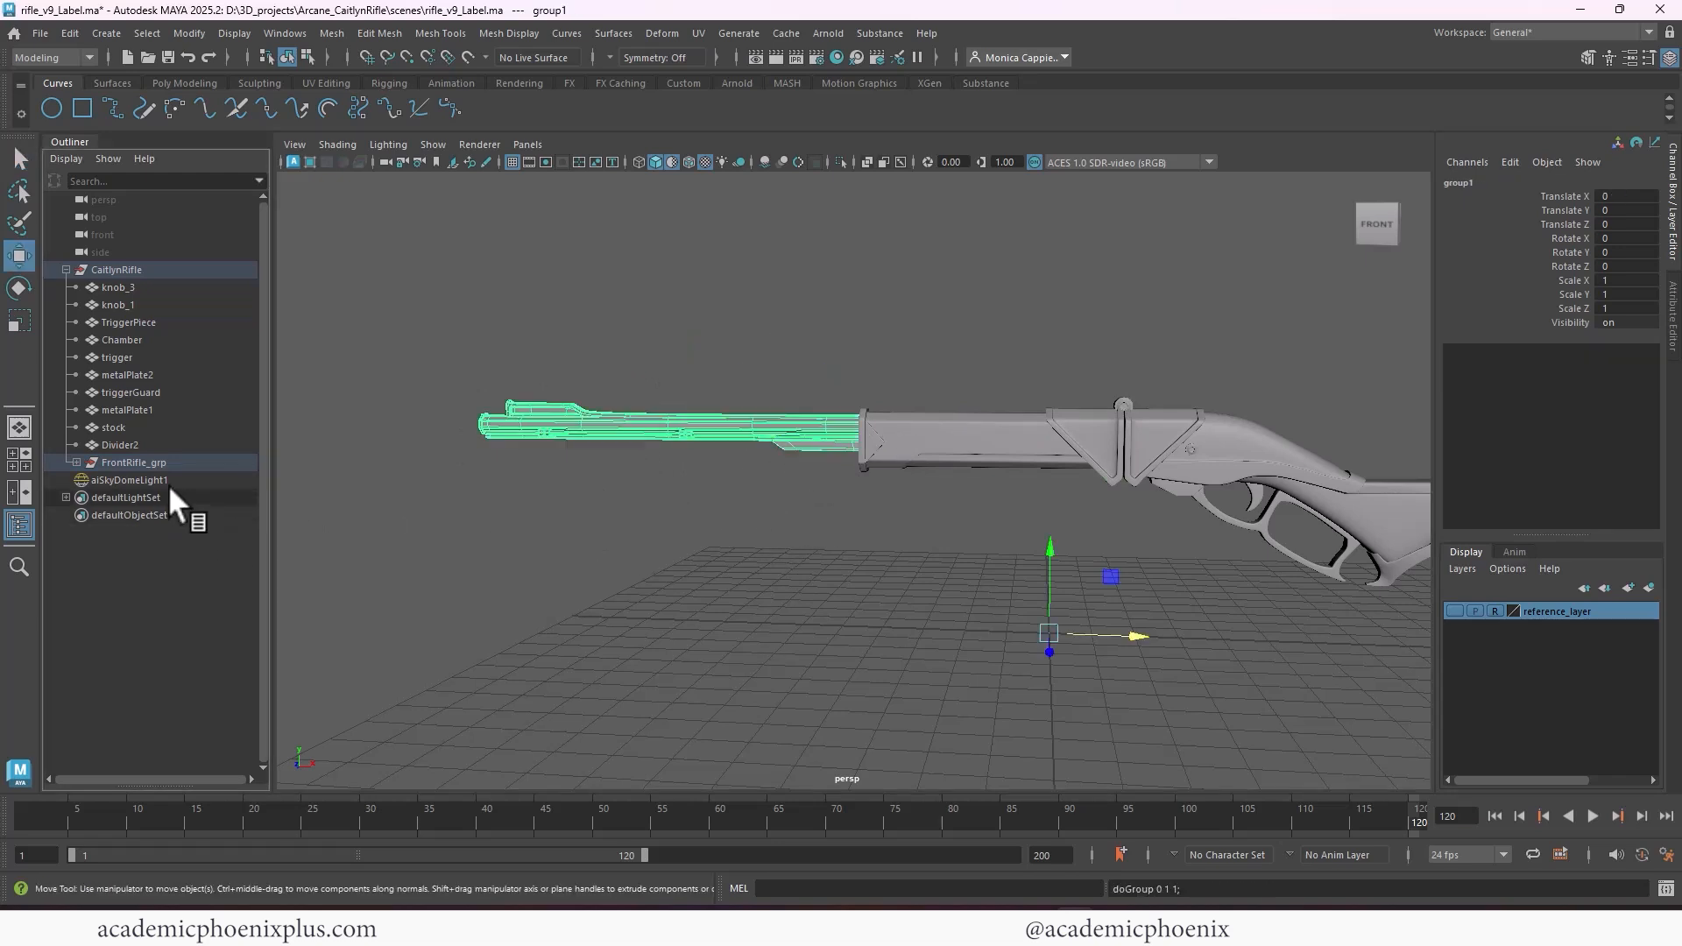
pyautogui.click(76, 462)
pyautogui.doubleClick(133, 567)
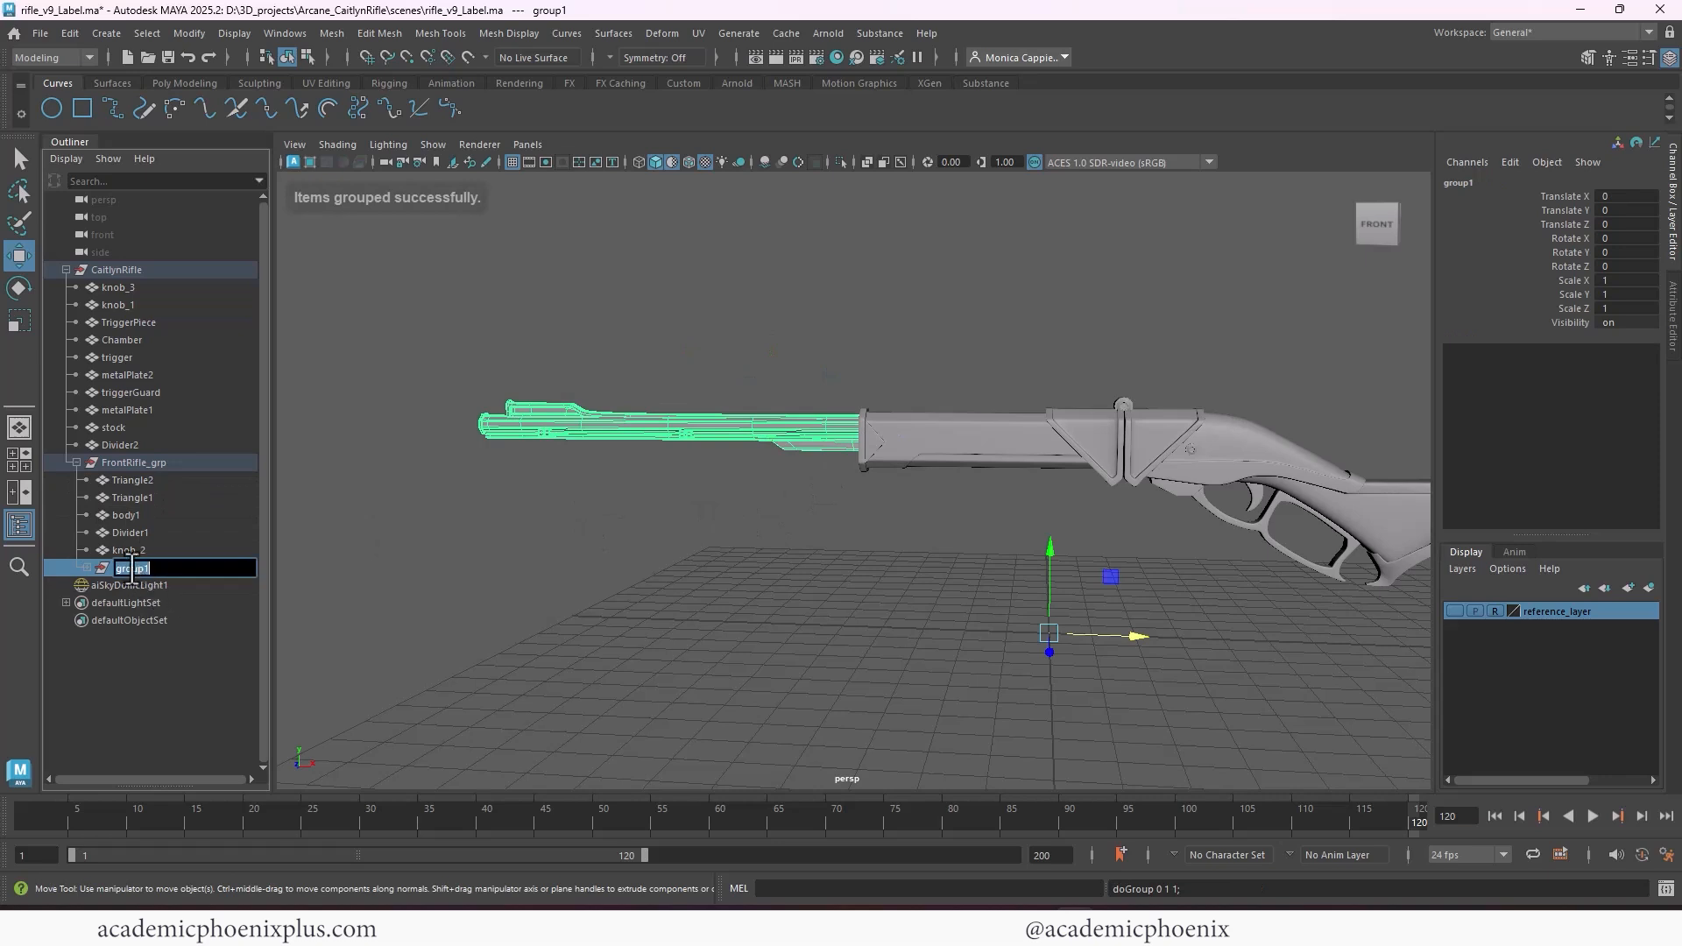
pyautogui.write('muzzle_grp')
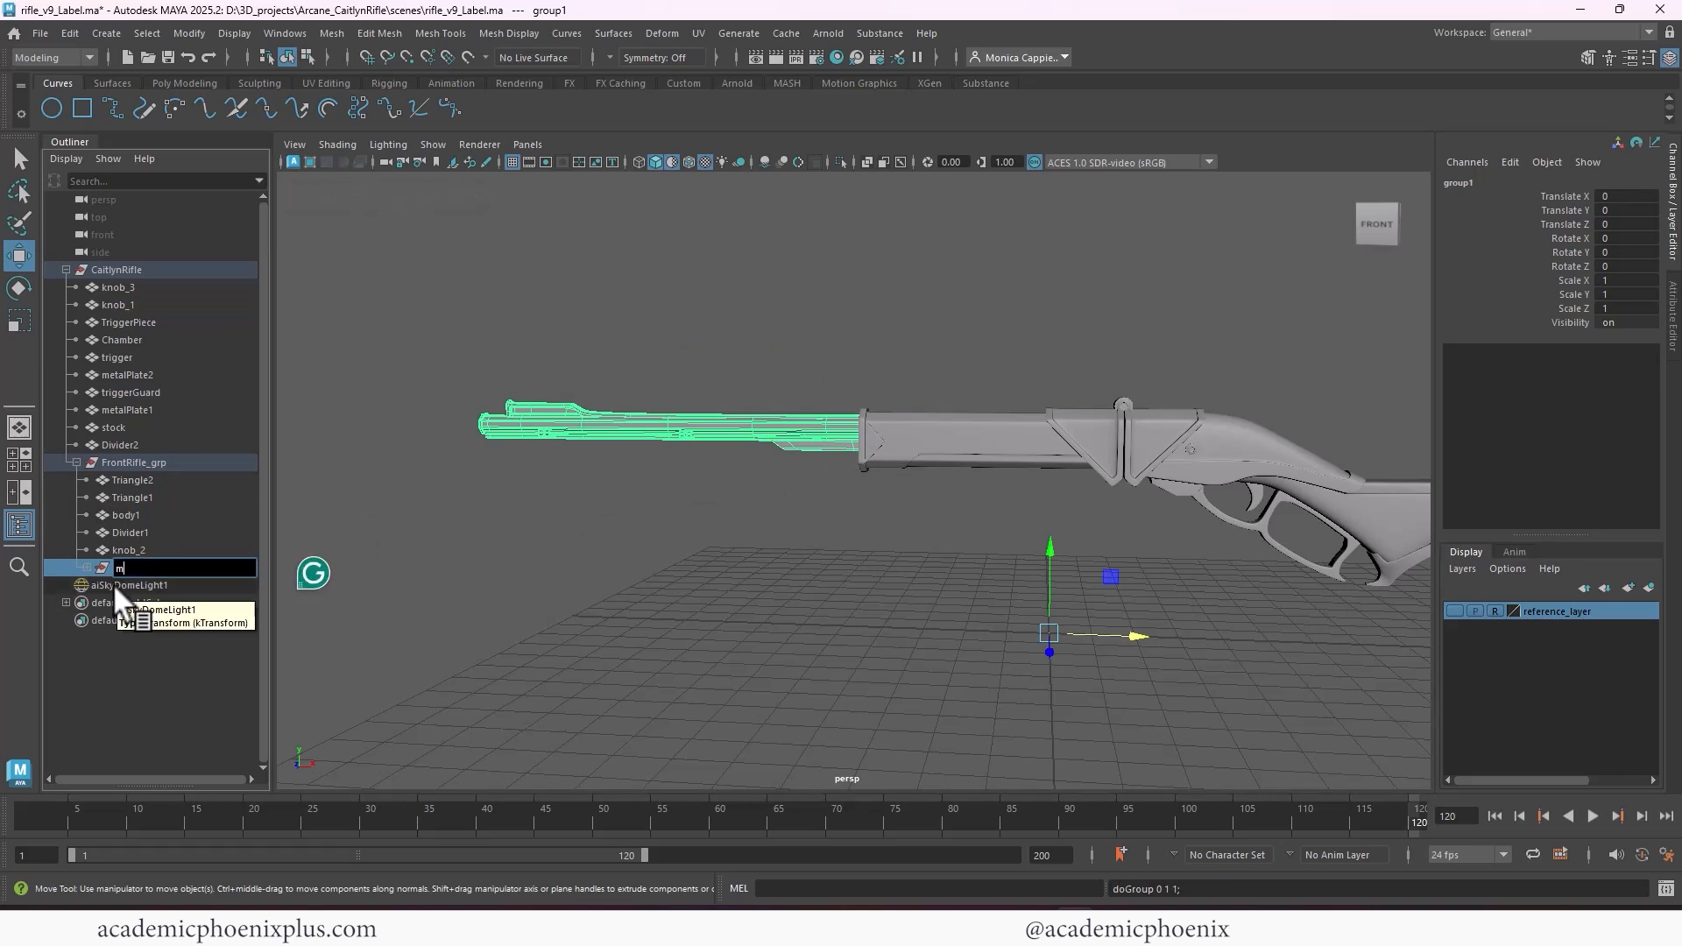
pyautogui.press('Return')
pyautogui.click(77, 462)
pyautogui.click(76, 463)
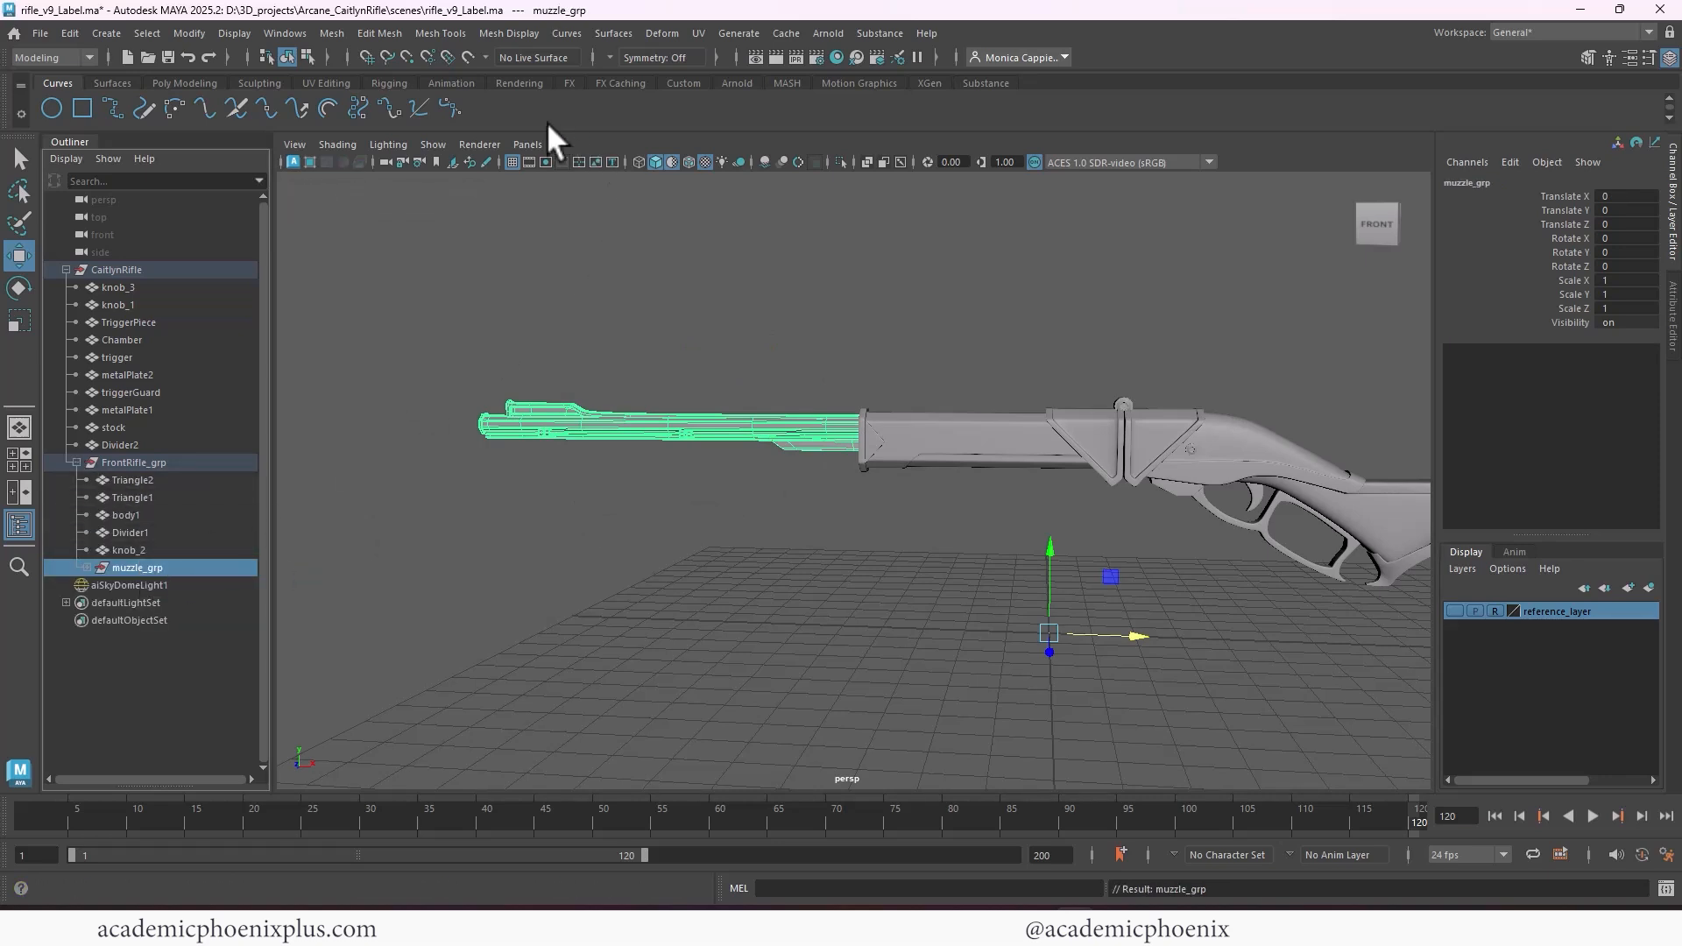
# Center the pivots of muzzle_grp and FrontRifle_grp on their geometry
pyautogui.click(184, 84)
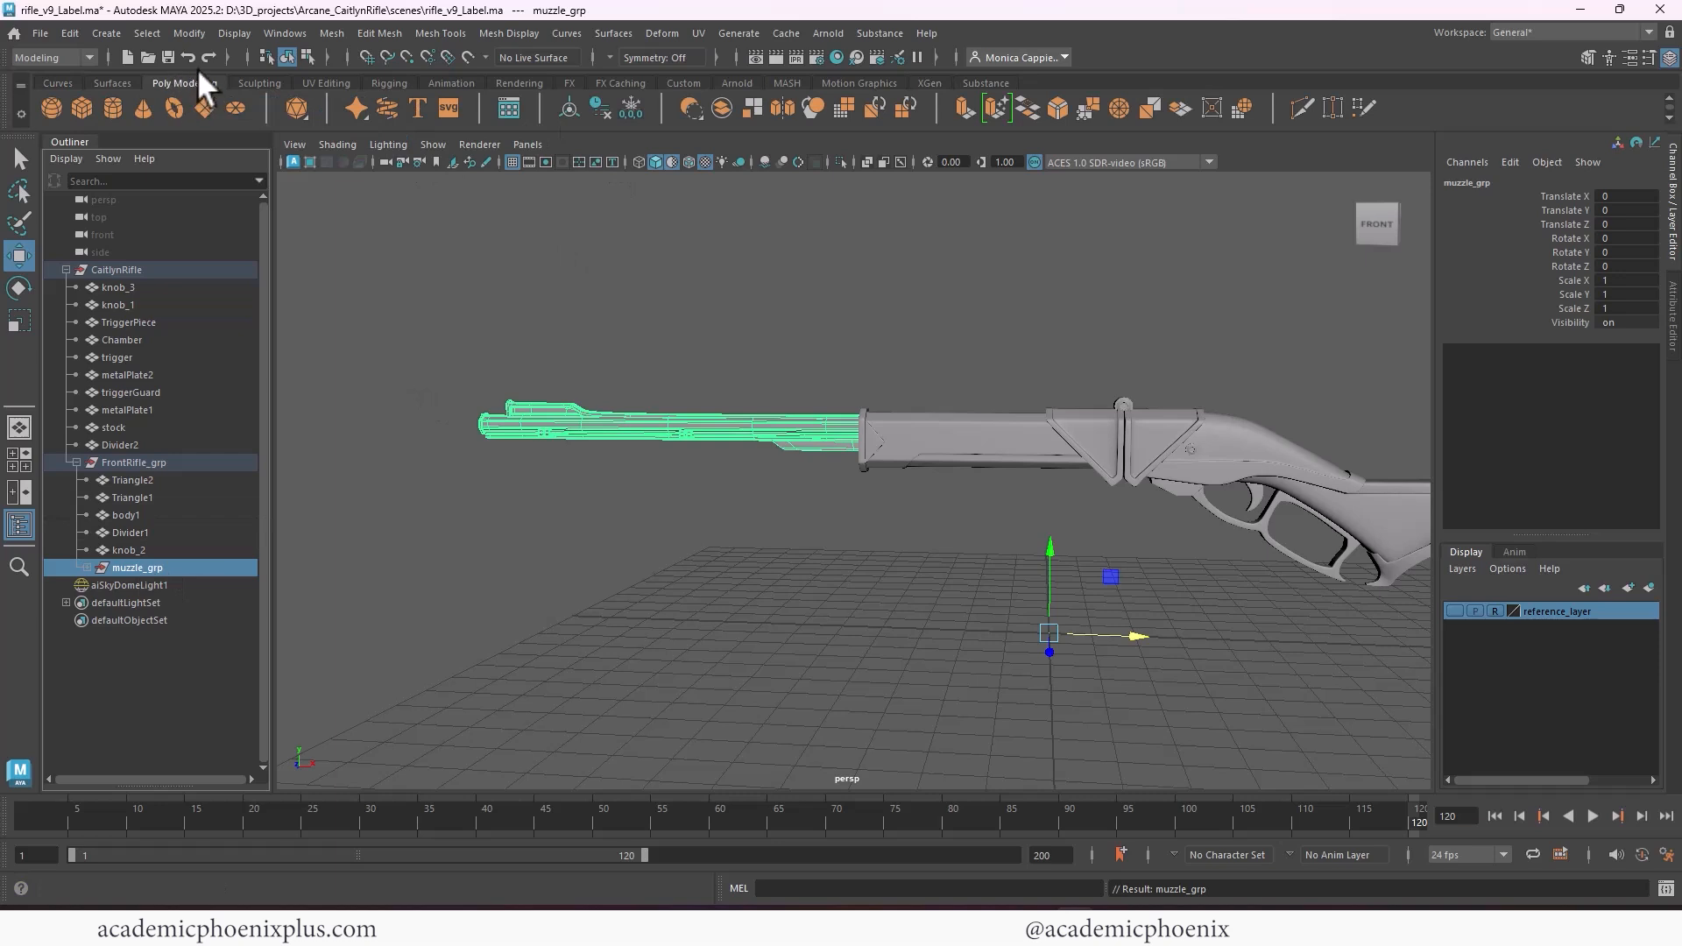
pyautogui.click(566, 107)
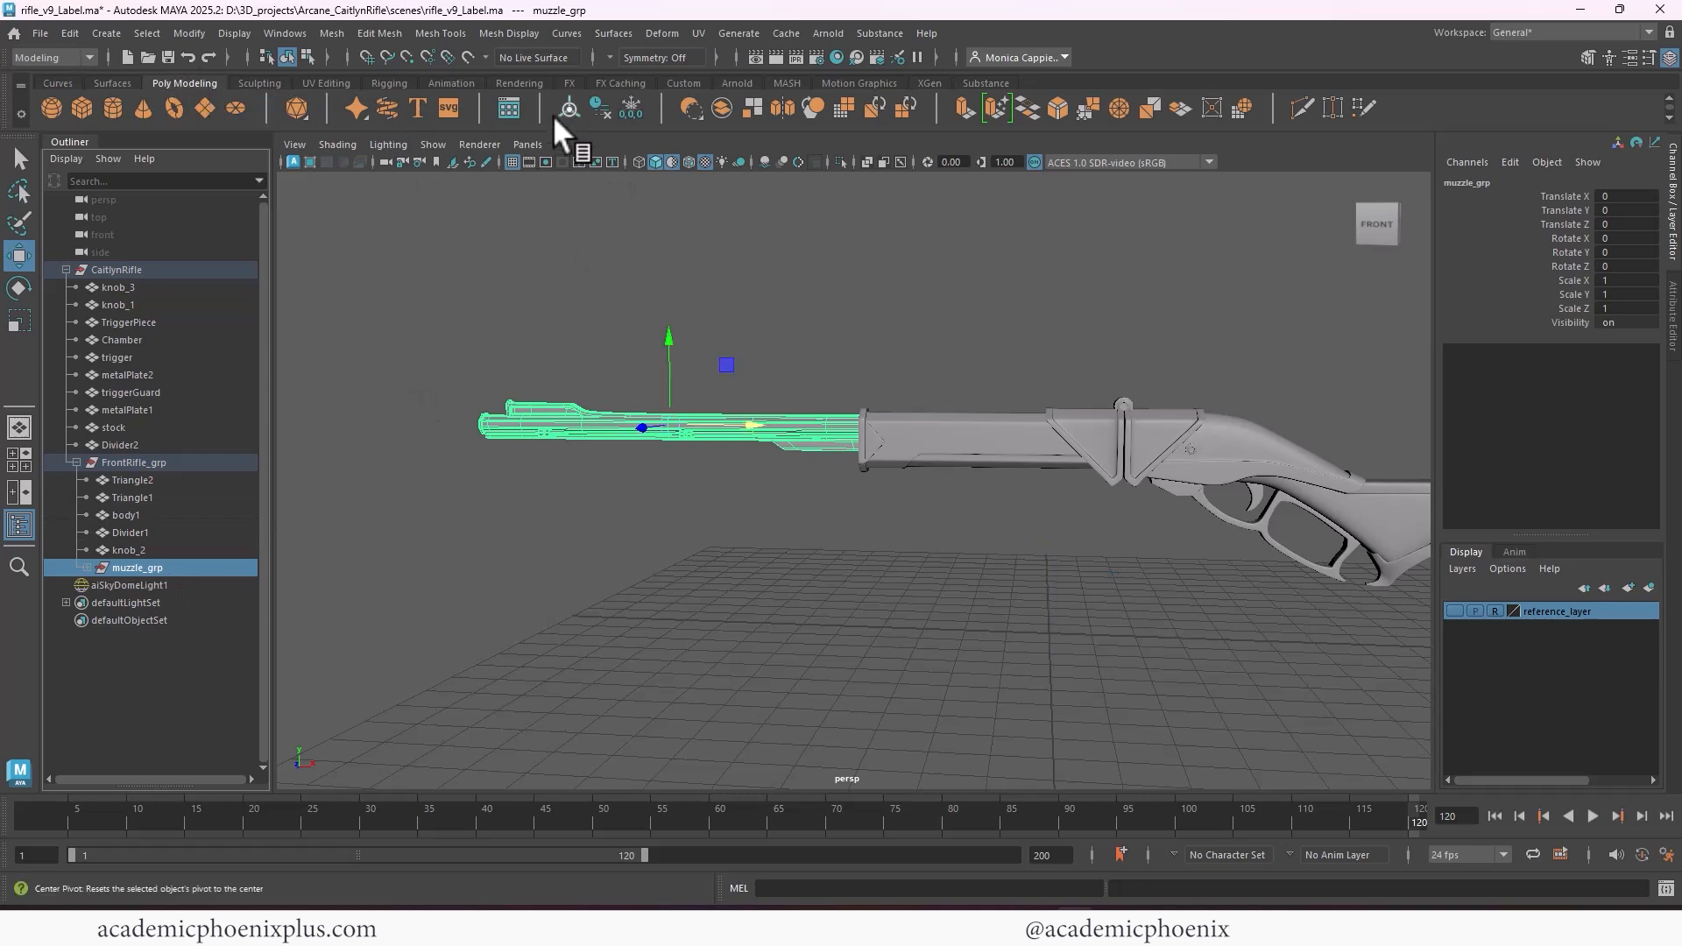
pyautogui.click(139, 463)
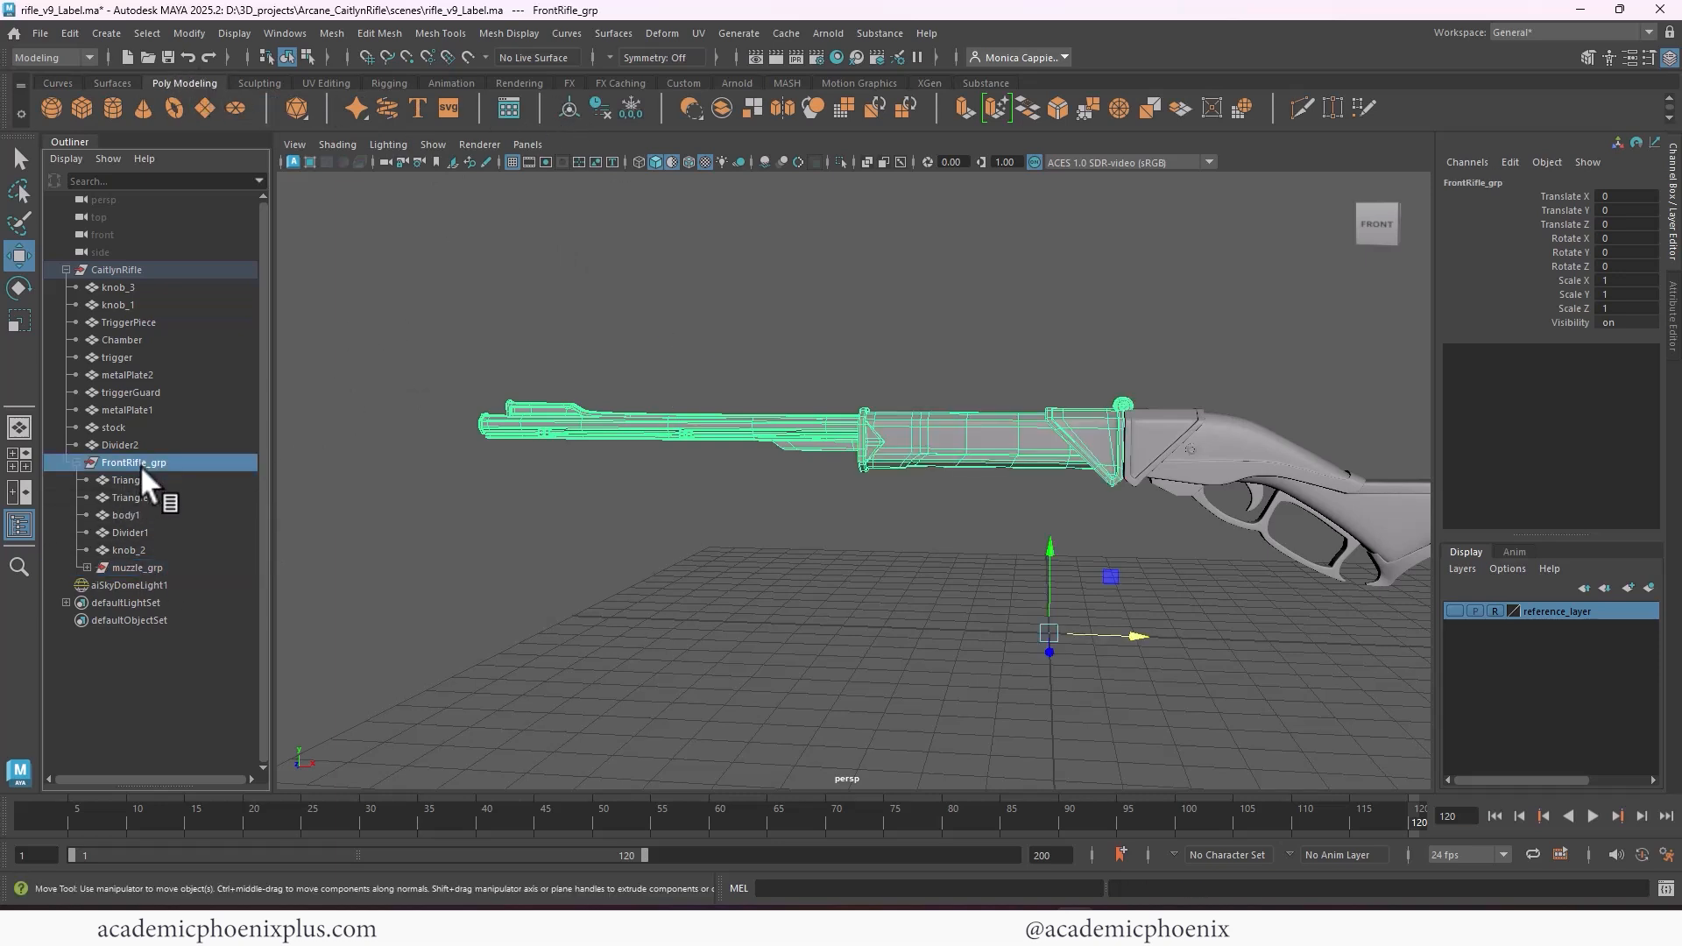
pyautogui.click(388, 107)
# Try rotating FrontRifle_grp about Z around its centered pivot, and undo the rotation
pyautogui.press('e')
pyautogui.moveTo(828, 412); pyautogui.dragTo(713, 488)
pyautogui.hotkey('ctrl', 'z')
# Move the pivot of FrontRifle_grp to the center of the round hinge knob, knob_2, on top of the rifle
pyautogui.press('d')
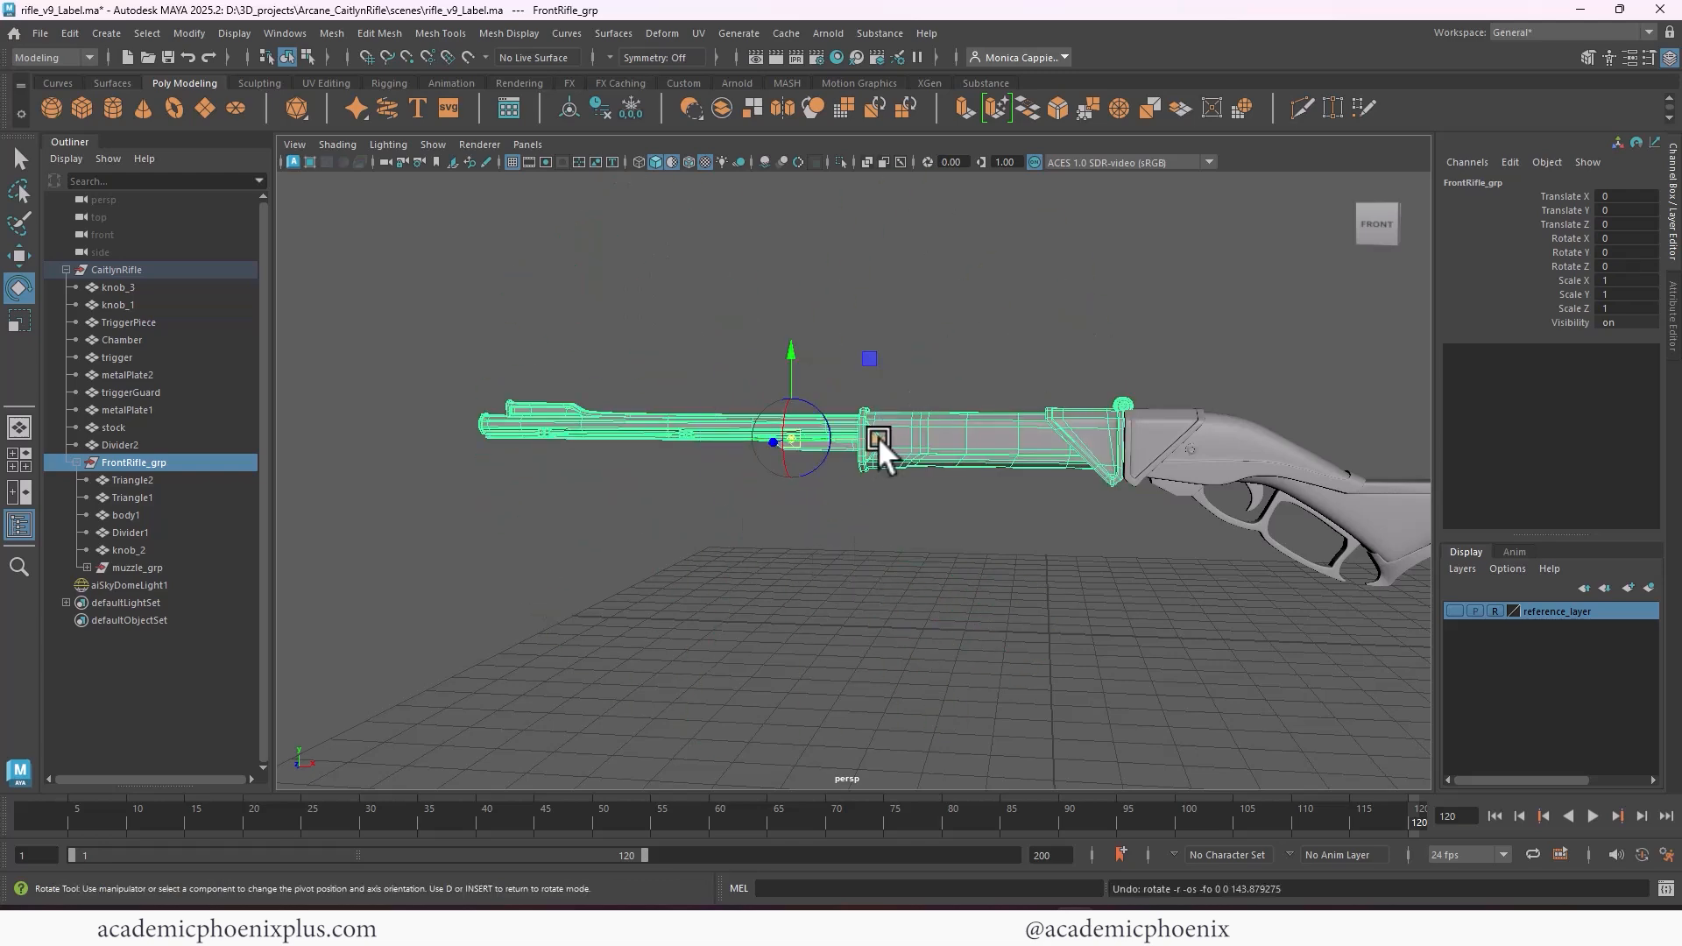
pyautogui.moveTo(876, 440); pyautogui.dragTo(1213, 451)
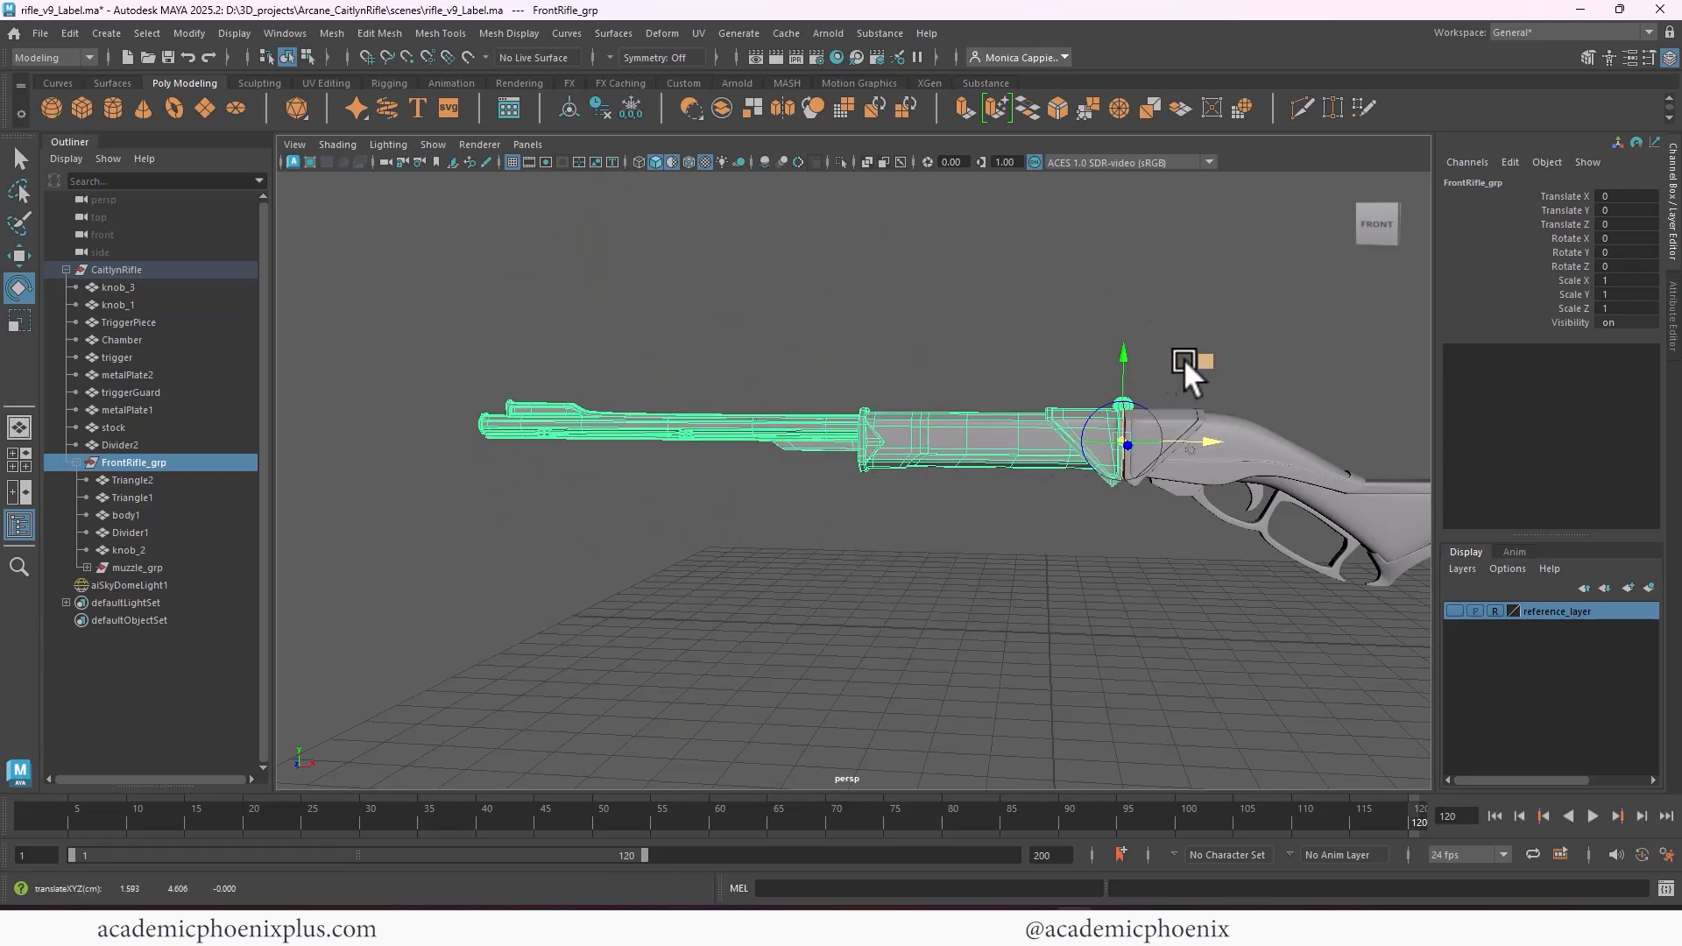
pyautogui.keyDown('alt'); pyautogui.moveTo(1184, 359); pyautogui.dragTo(980, 372, button='middle'); pyautogui.keyUp('alt')
pyautogui.keyDown('alt'); pyautogui.moveTo(980, 371); pyautogui.dragTo(1272, 429, button='right'); pyautogui.keyUp('alt')
pyautogui.keyDown('alt'); pyautogui.moveTo(1272, 429); pyautogui.dragTo(971, 364, button='middle'); pyautogui.keyUp('alt')
pyautogui.keyDown('alt'); pyautogui.moveTo(971, 365); pyautogui.dragTo(1032, 482, button='right'); pyautogui.keyUp('alt')
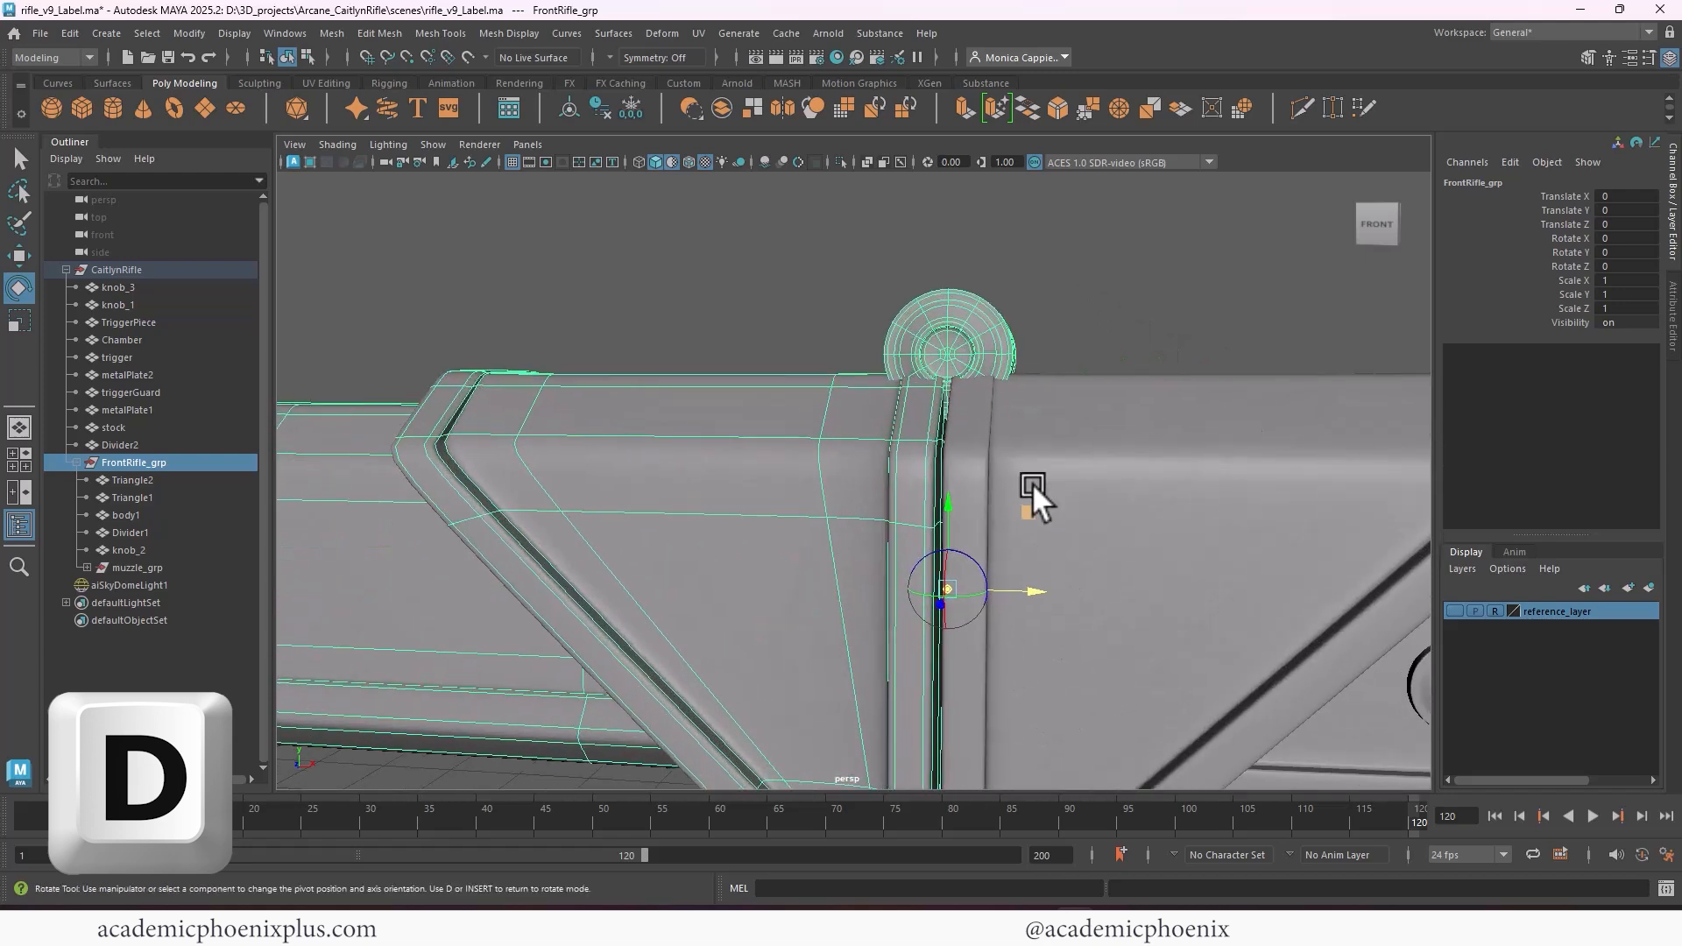
pyautogui.moveTo(949, 503); pyautogui.dragTo(982, 263)
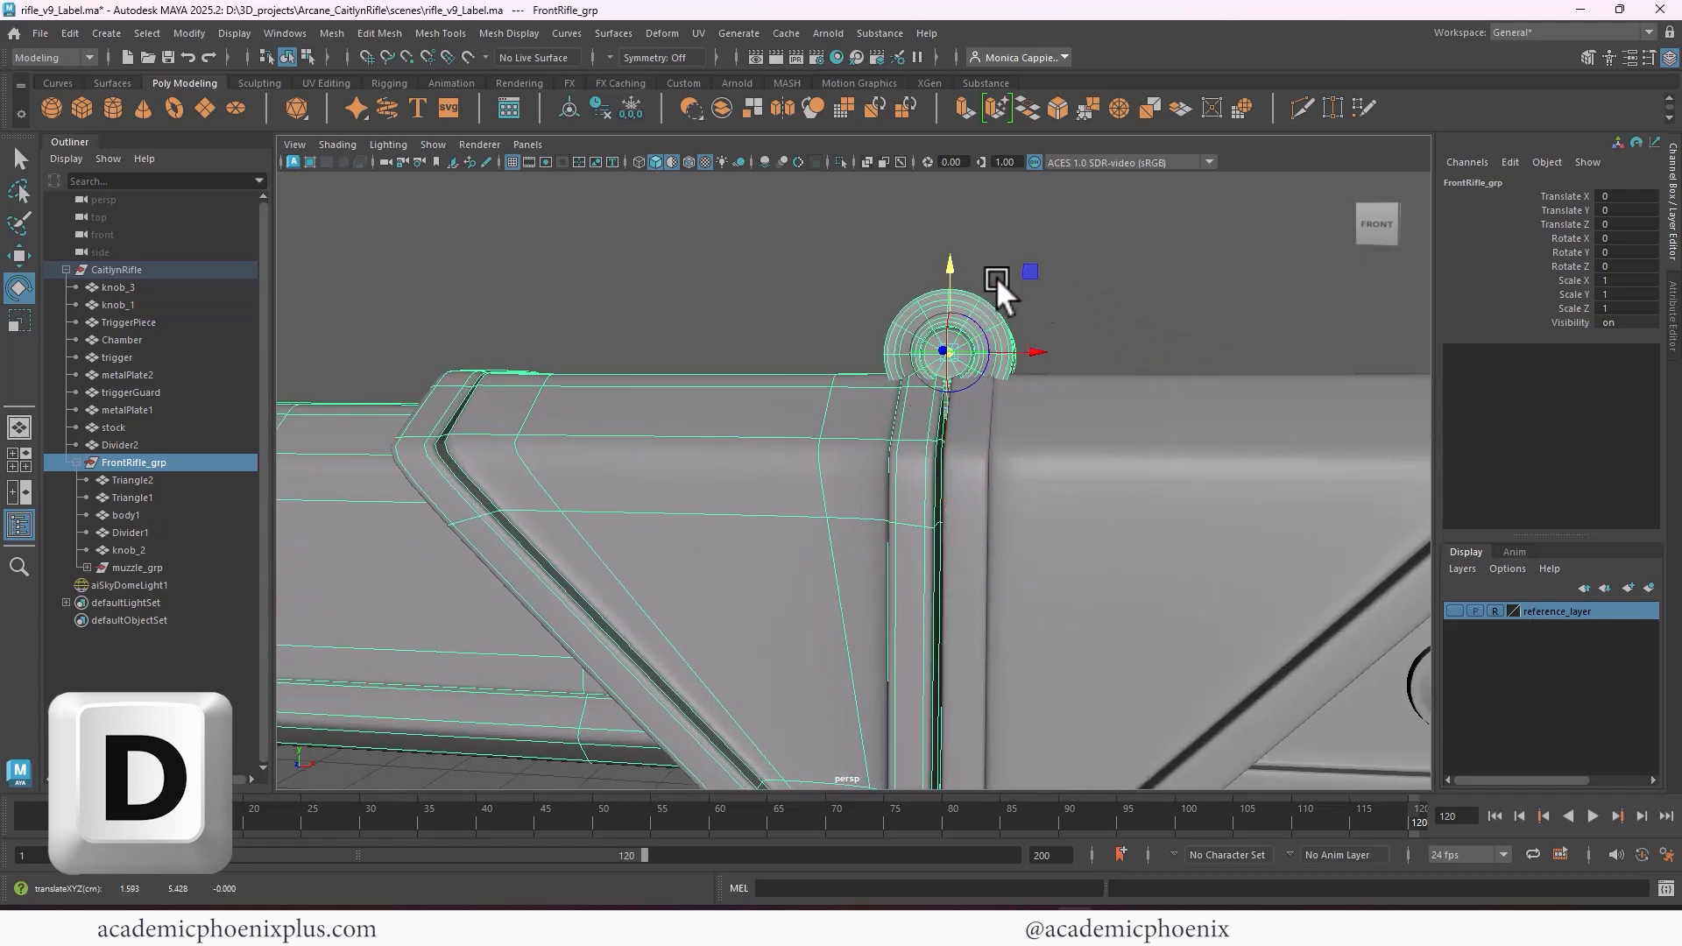
pyautogui.press('d')
# Test folding FrontRifle_grp back over the stock with a Z rotation of about -182°, undo it, and clear the selection
pyautogui.keyDown('alt'); pyautogui.moveTo(1206, 402); pyautogui.dragTo(582, 301, button='right'); pyautogui.keyUp('alt')
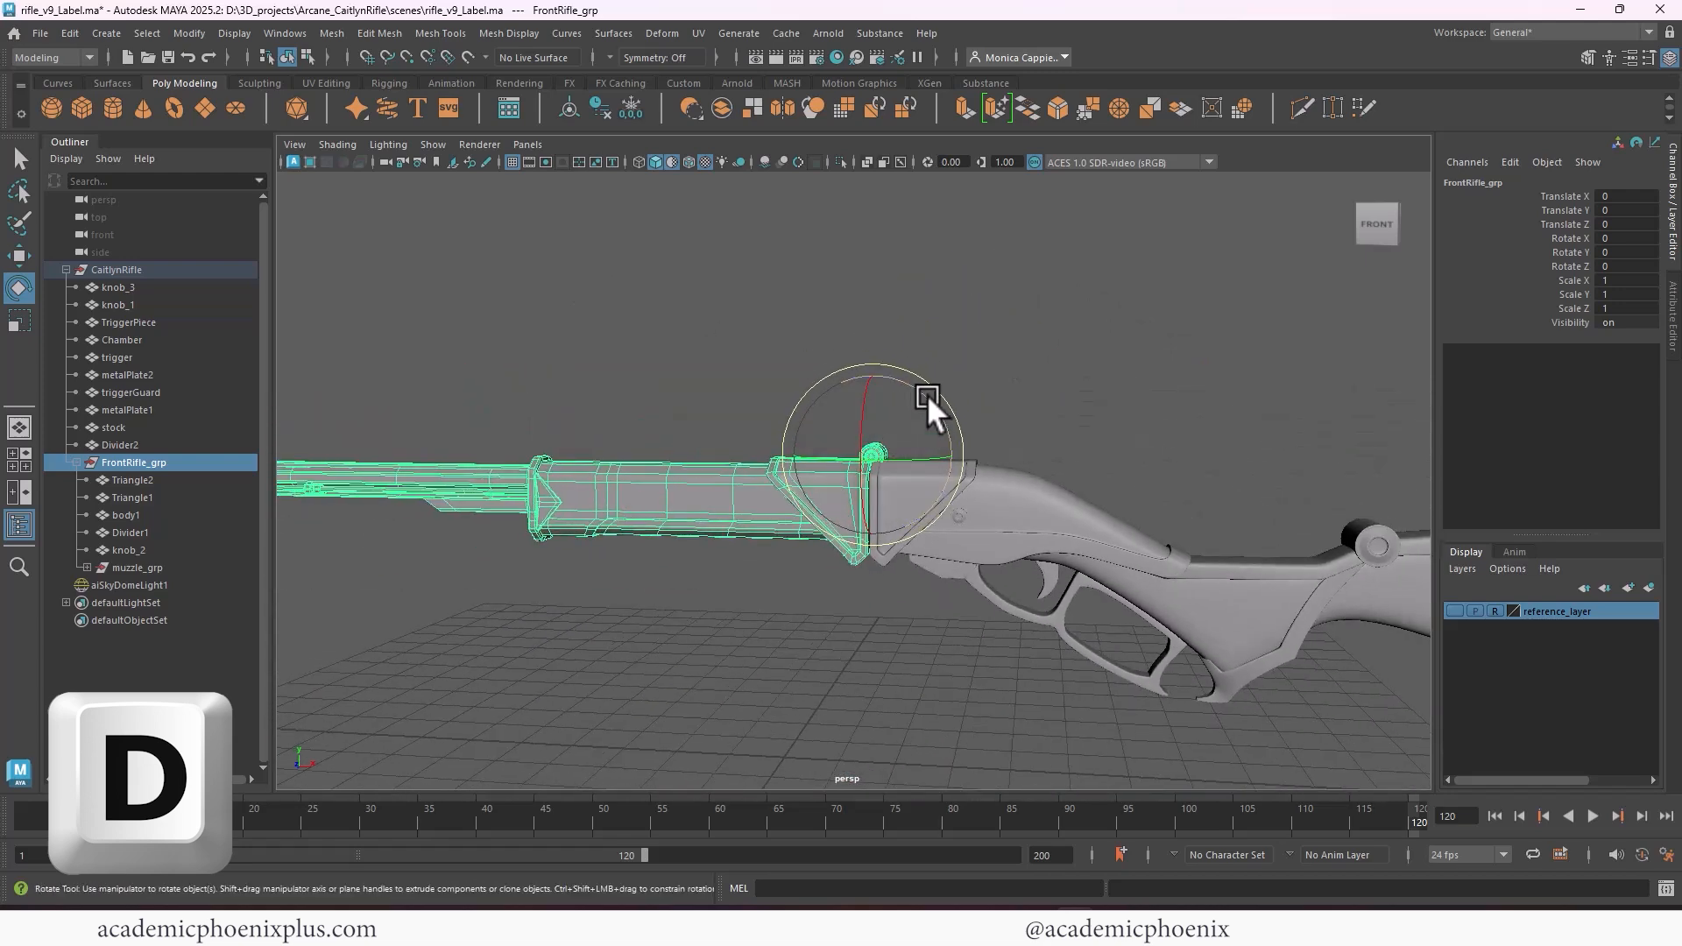
pyautogui.moveTo(932, 413); pyautogui.dragTo(666, 632)
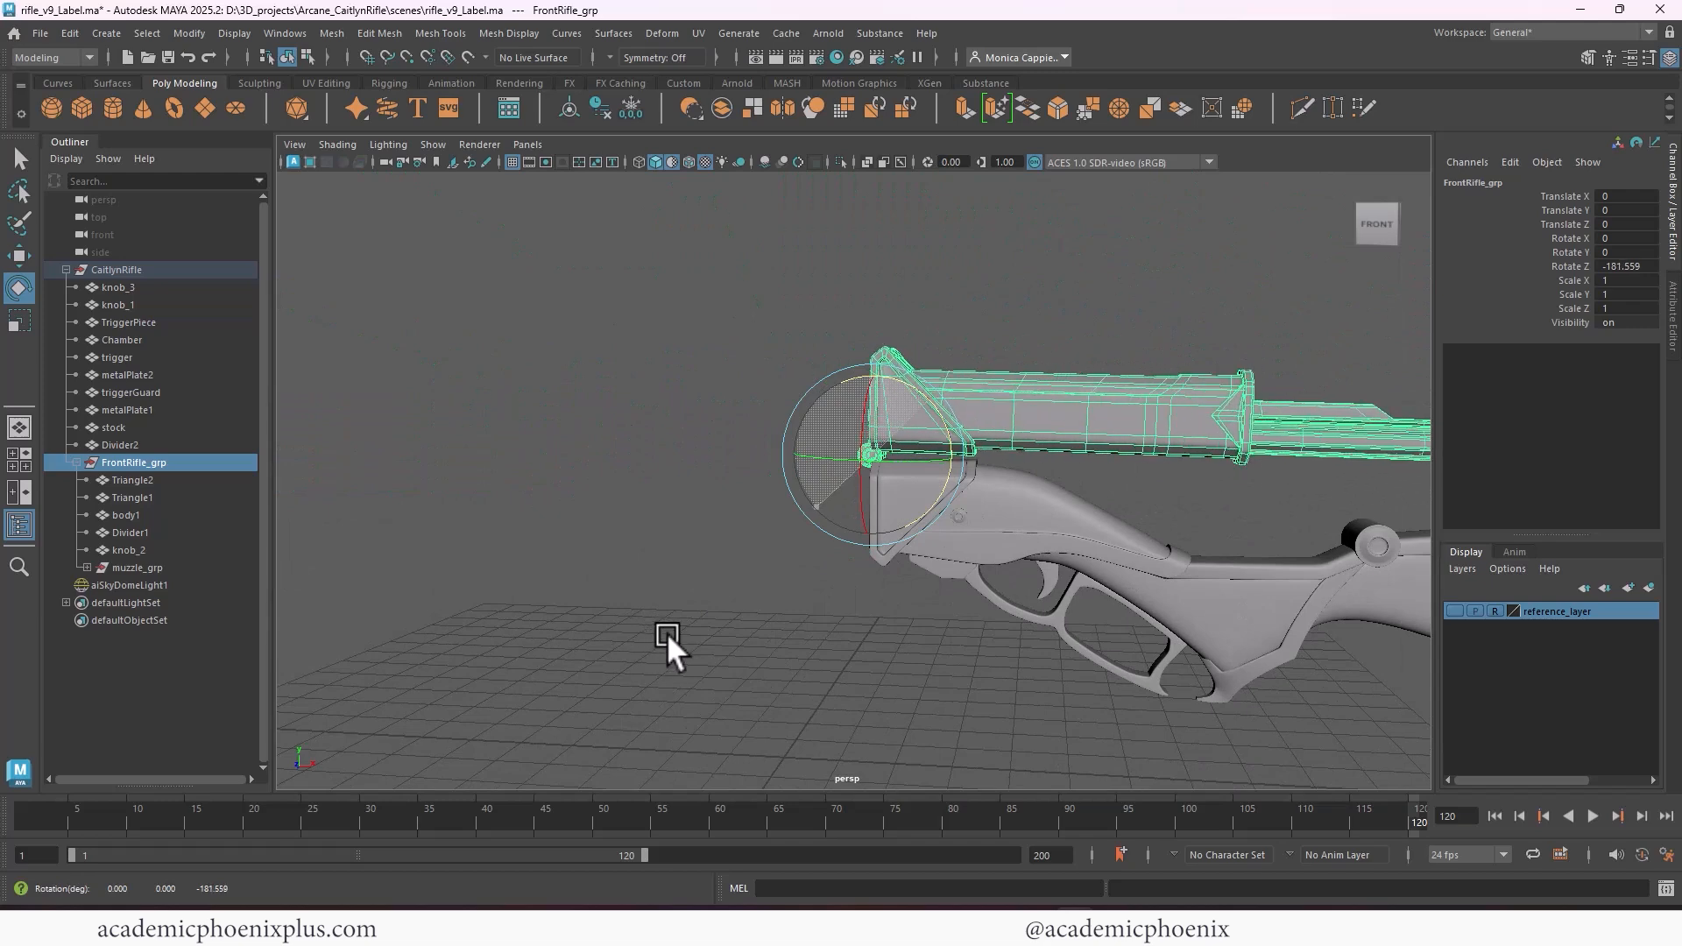
pyautogui.hotkey('ctrl', 'z')
pyautogui.keyDown('alt'); pyautogui.moveTo(665, 633); pyautogui.dragTo(560, 569, button='right'); pyautogui.keyUp('alt')
pyautogui.keyDown('alt'); pyautogui.moveTo(925, 427); pyautogui.dragTo(1013, 377, button='middle'); pyautogui.keyUp('alt')
pyautogui.click(714, 569)
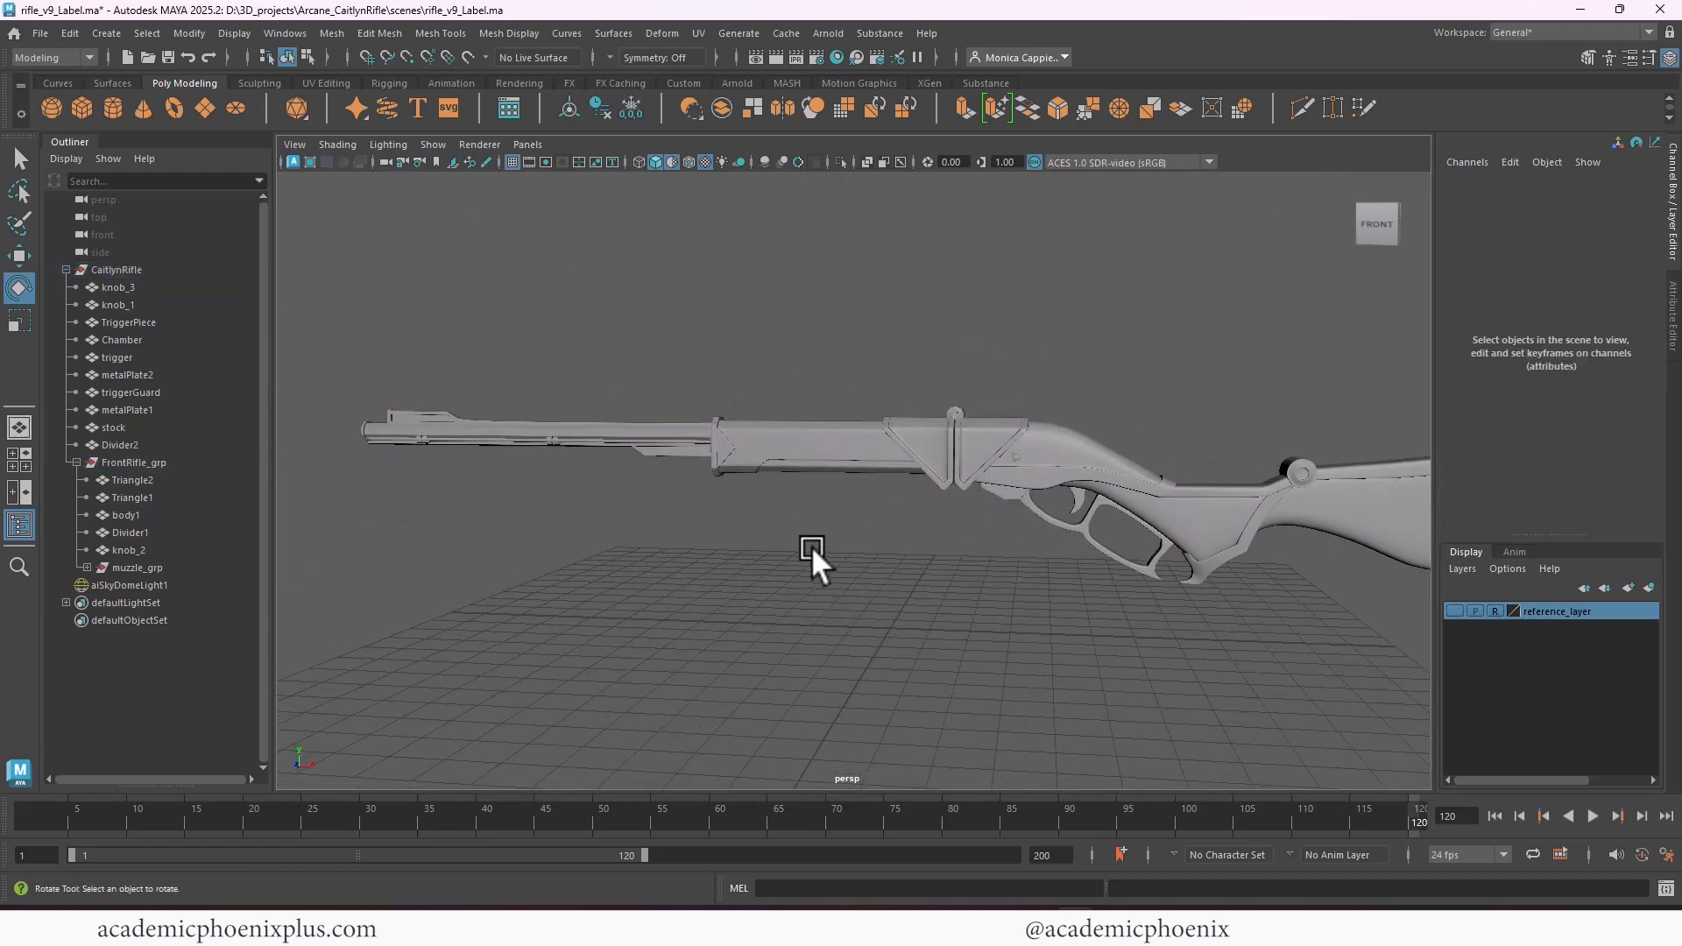
# Group Divider2 together with the collapsed FrontRifle_grp inside CaitlynRifle
pyautogui.click(989, 436)
pyautogui.click(152, 443)
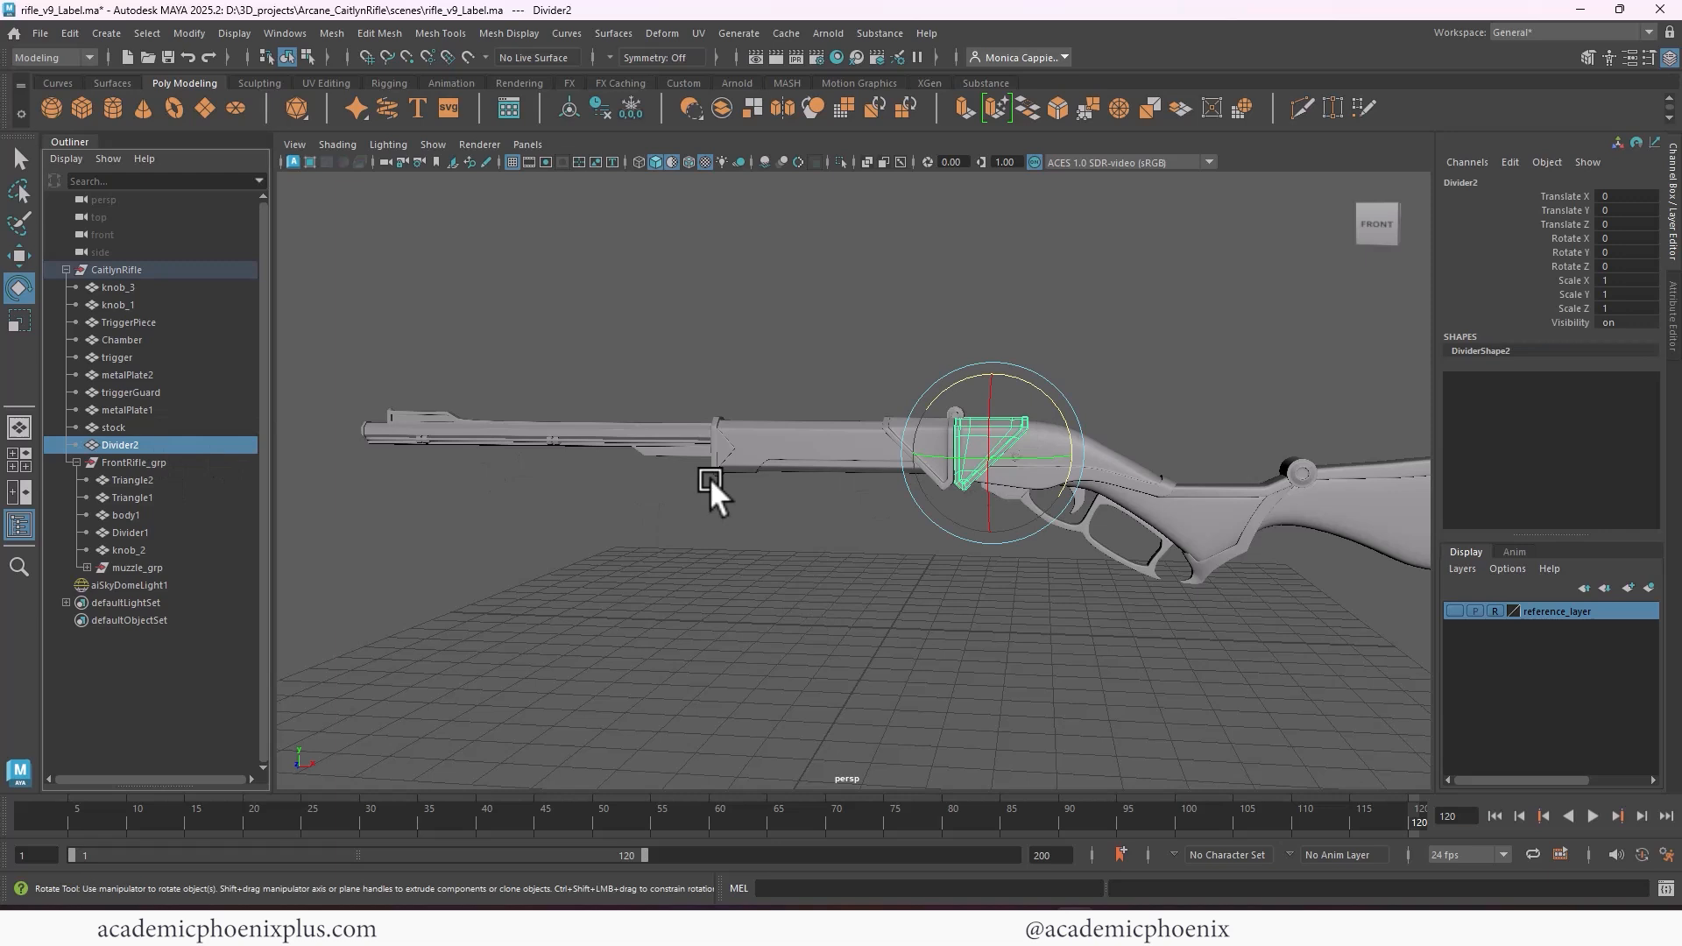
pyautogui.keyDown('shift'); pyautogui.click(171, 457); pyautogui.keyUp('shift')
pyautogui.click(166, 447)
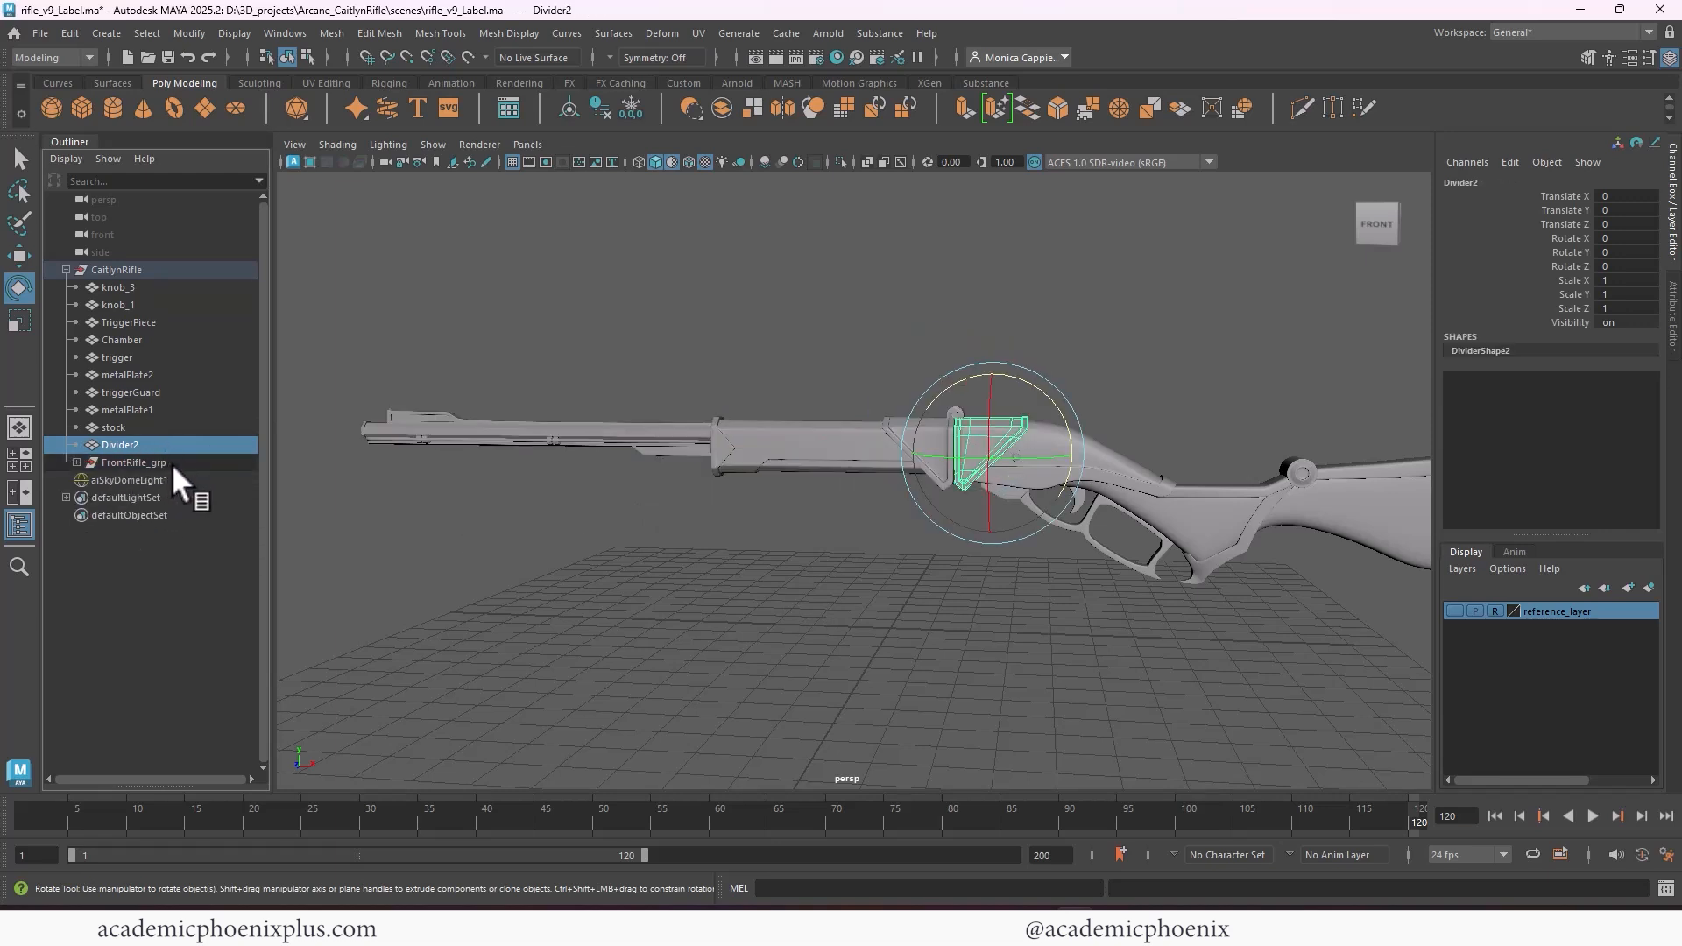
pyautogui.keyDown('shift'); pyautogui.click(171, 460); pyautogui.keyUp('shift')
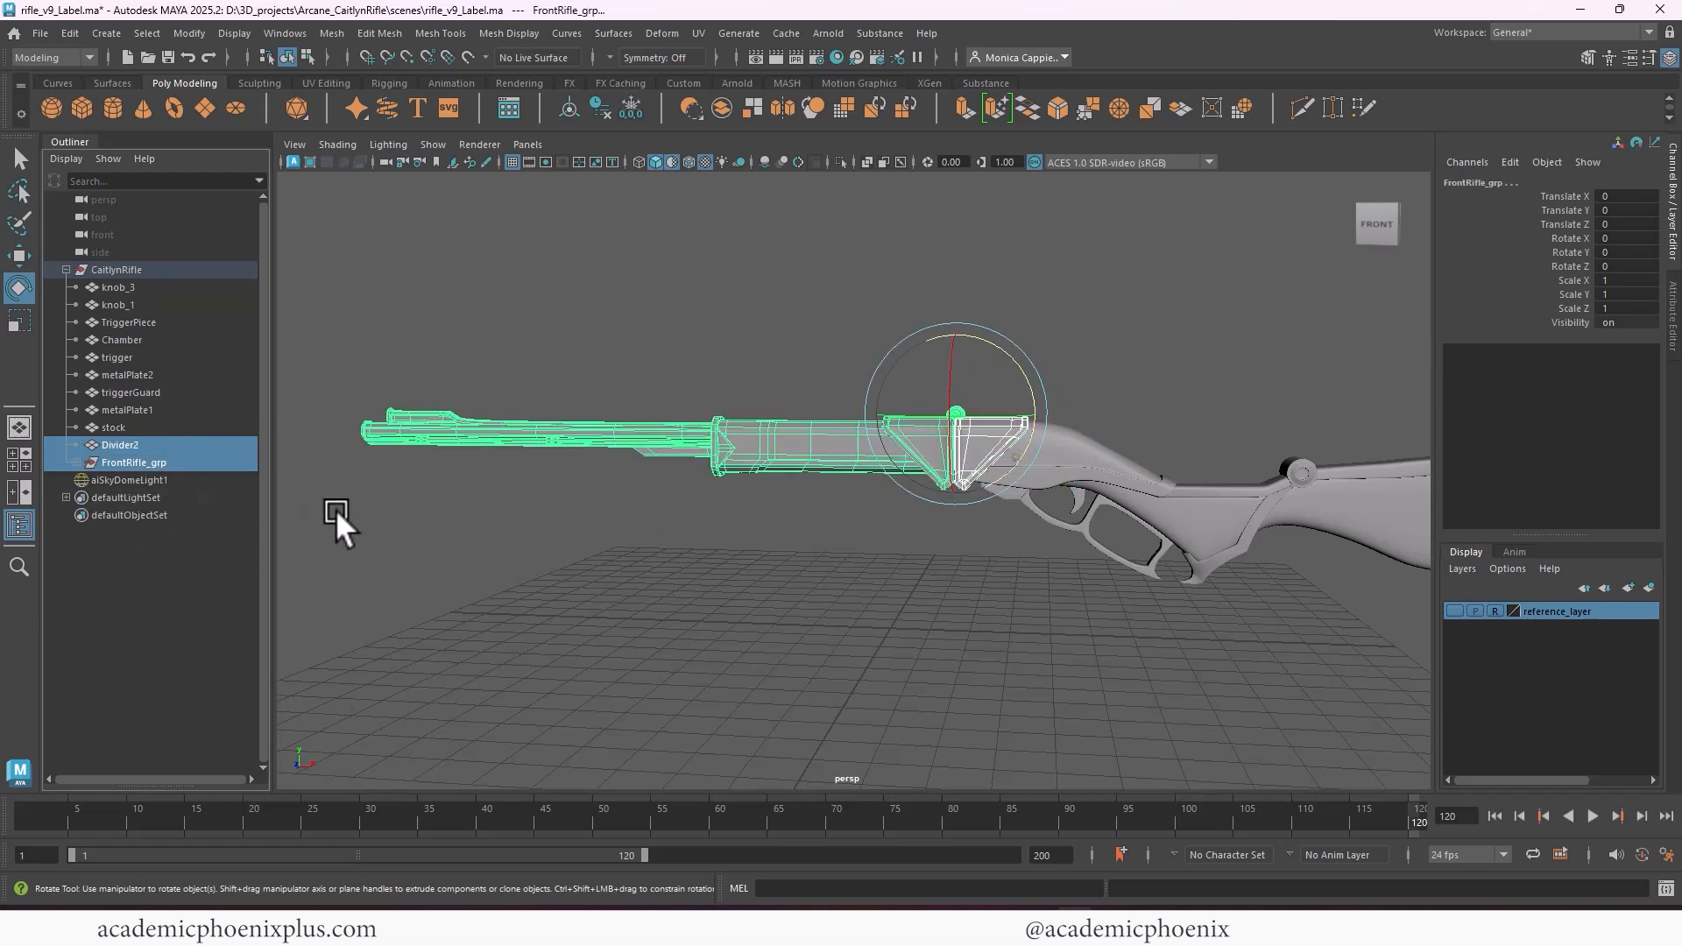
pyautogui.hotkey('ctrl', 'g')
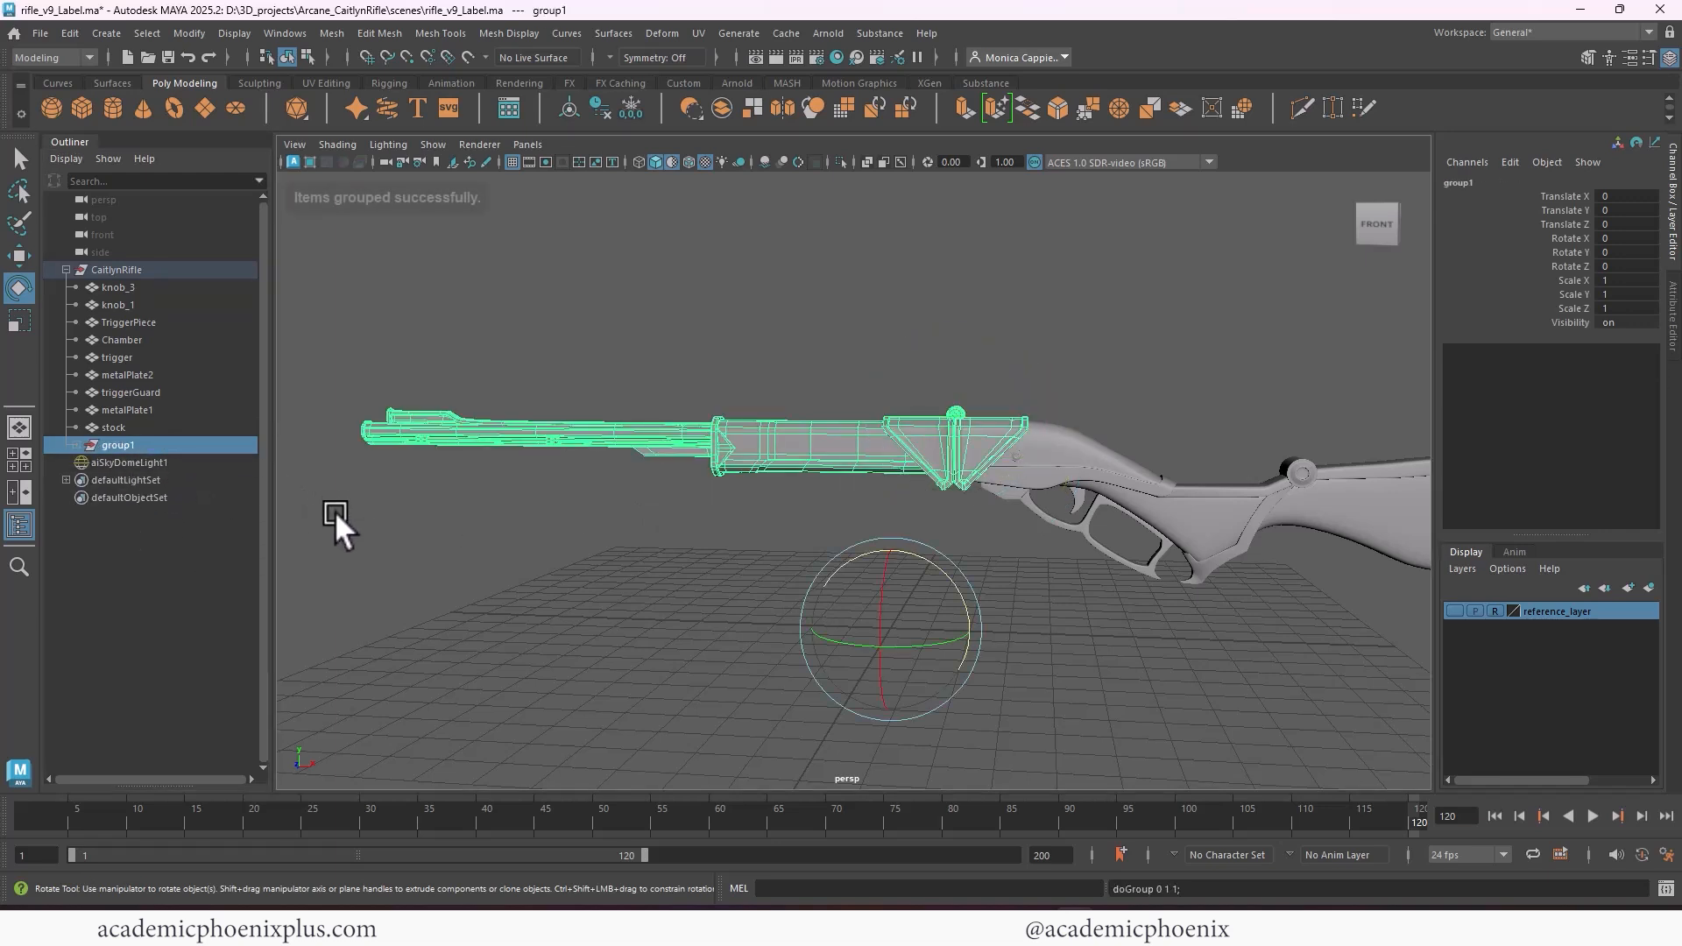
# Center the pivot of the new parent group and rename it reload_grp
pyautogui.click(570, 105)
pyautogui.doubleClick(111, 445)
pyautogui.write('r')
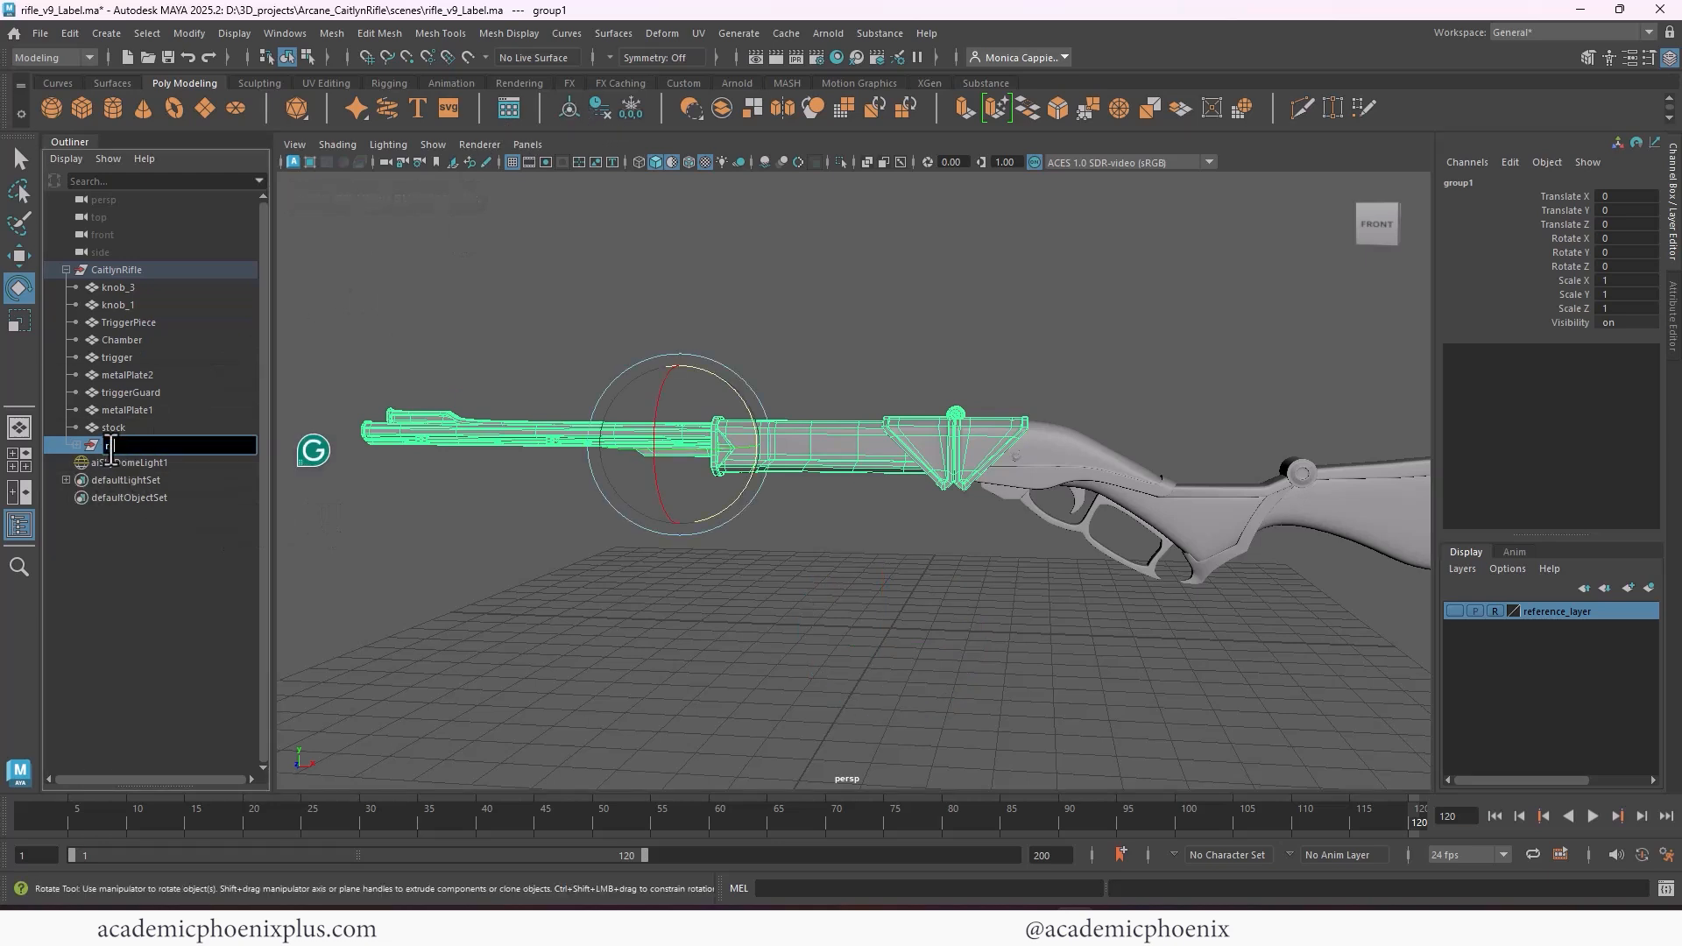
pyautogui.write('eload_grp')
pyautogui.press('Return')
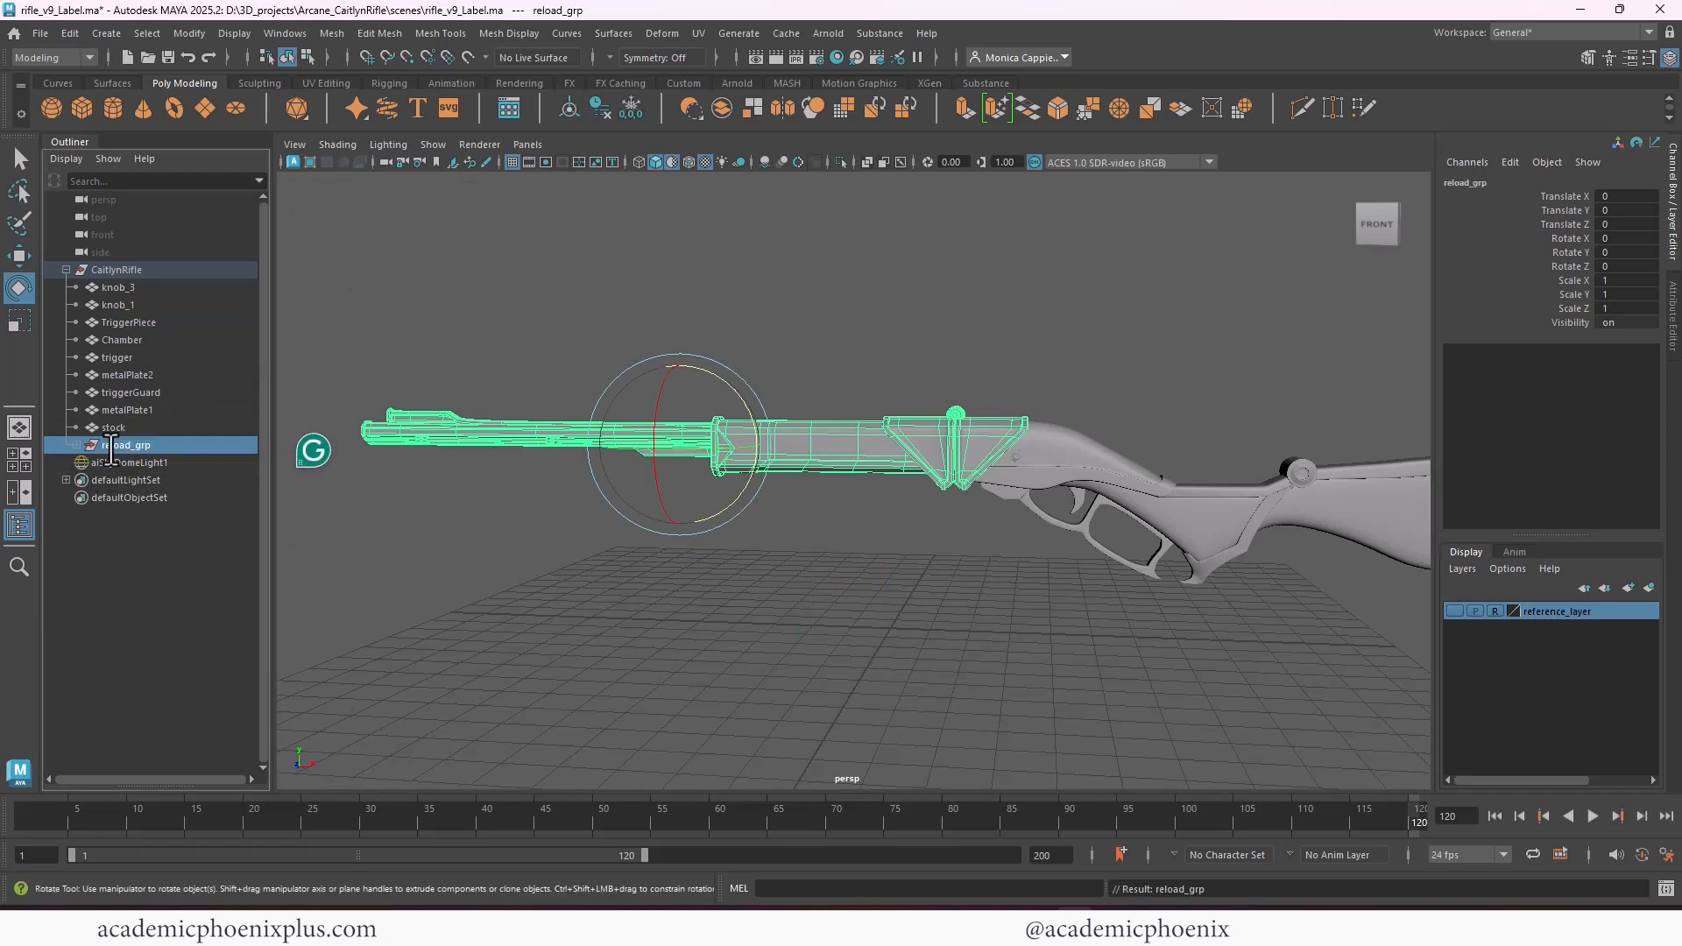
# Move the pivot of reload_grp to the rear end of the divider plates, where the front section meets the chamber
pyautogui.press('s')
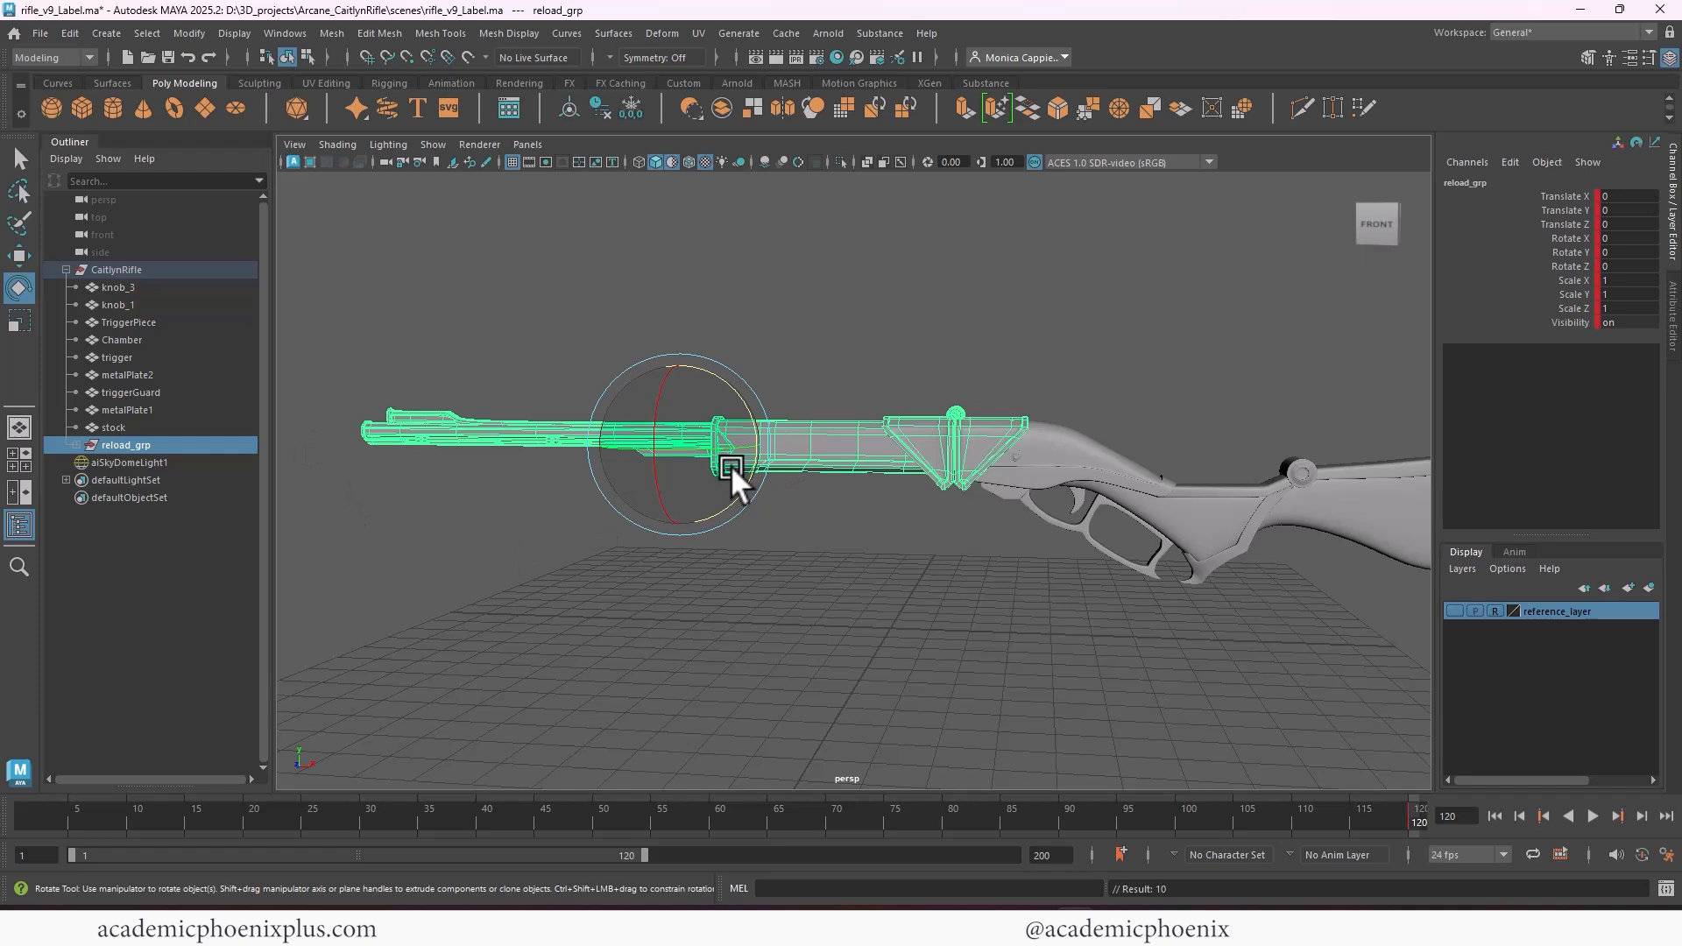
pyautogui.press('d')
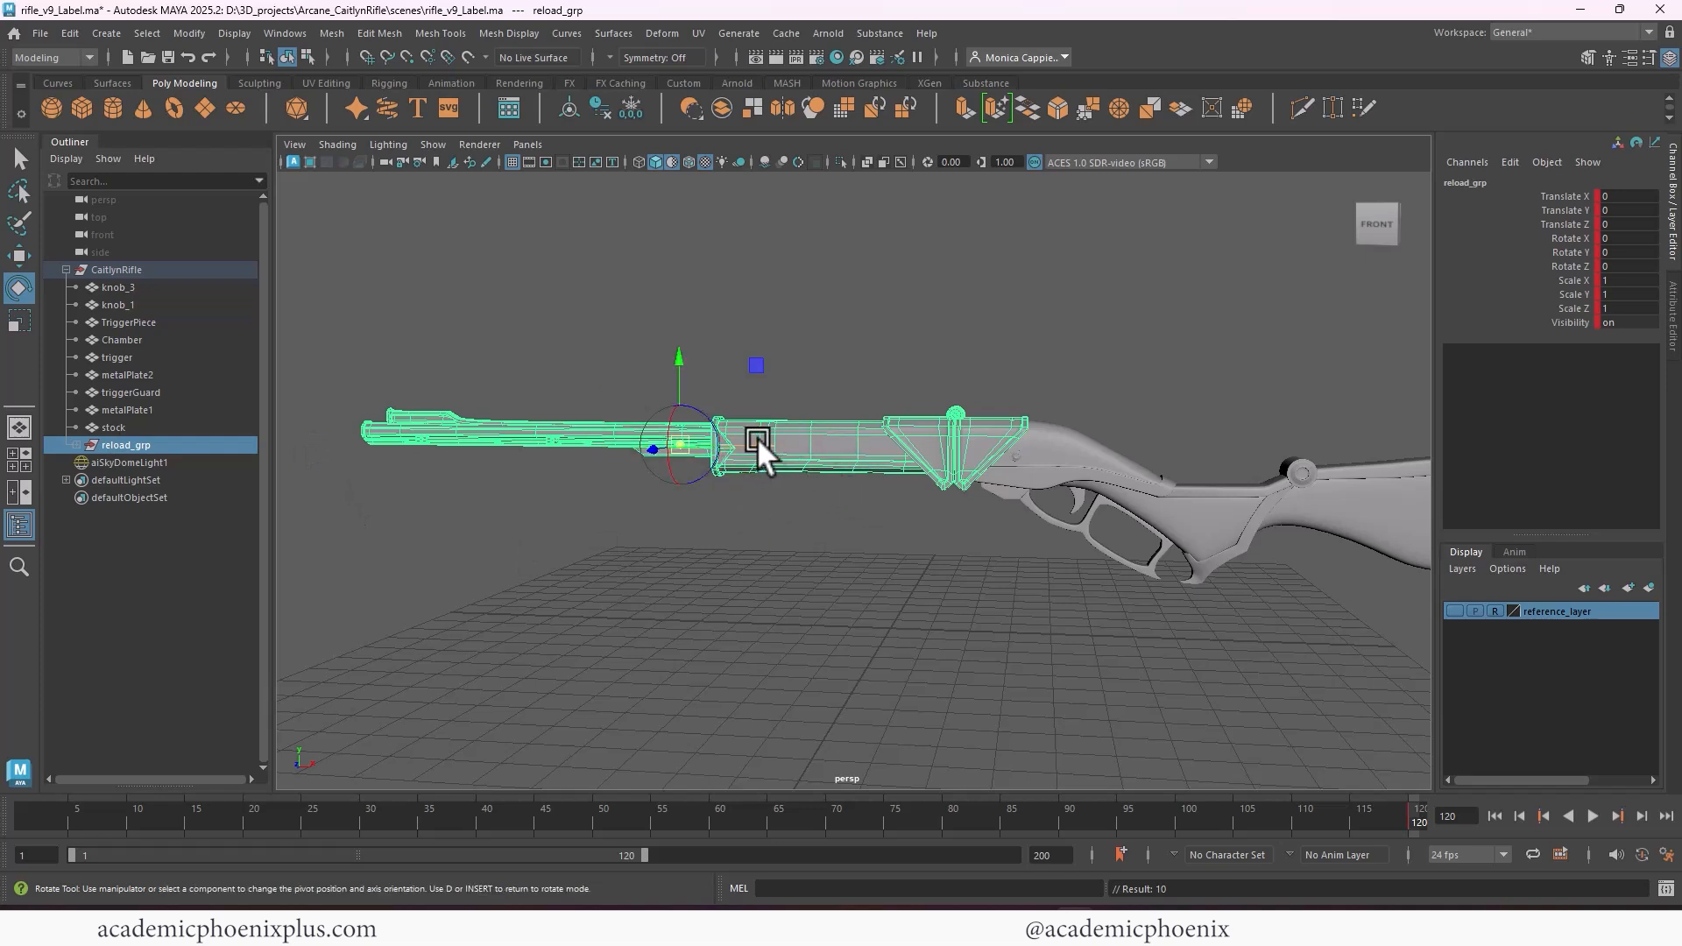
pyautogui.moveTo(757, 439); pyautogui.dragTo(995, 376)
pyautogui.press('d')
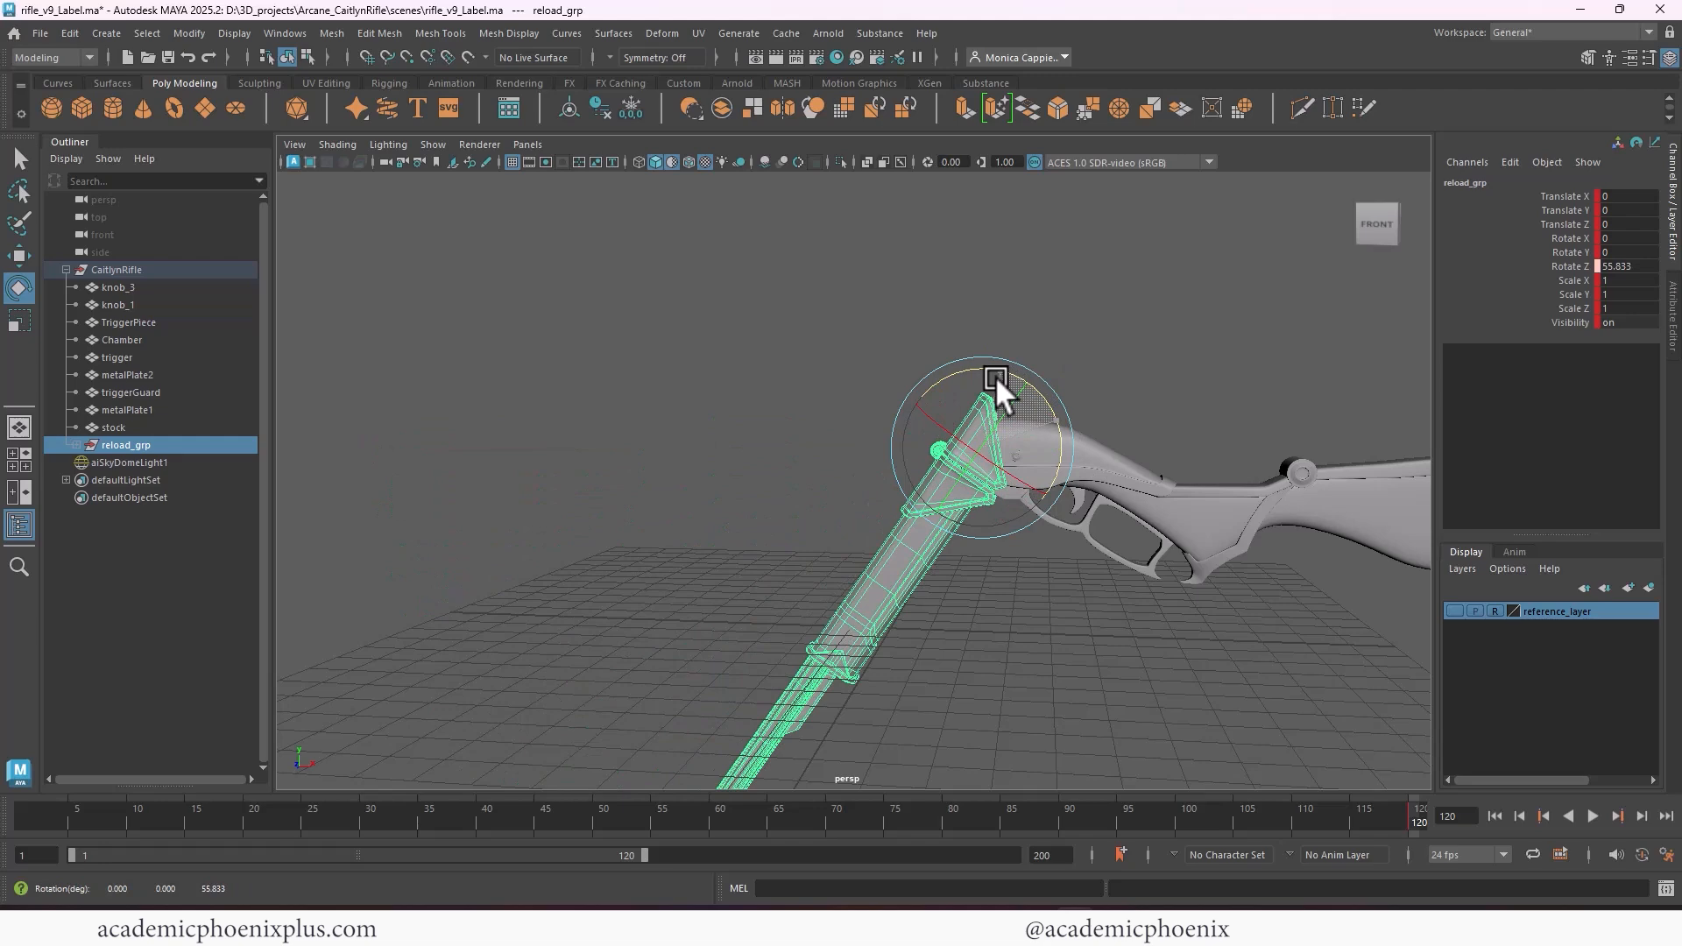
# Inspect the test fold of reload_grp at a Z rotation of about 56° from several angles and undo the rotation
pyautogui.moveTo(1169, 380)
pyautogui.keyDown('alt'); pyautogui.mouseDown()
pyautogui.moveTo(1048, 382)
pyautogui.moveTo(1137, 390)
pyautogui.mouseUp(); pyautogui.keyUp('alt')
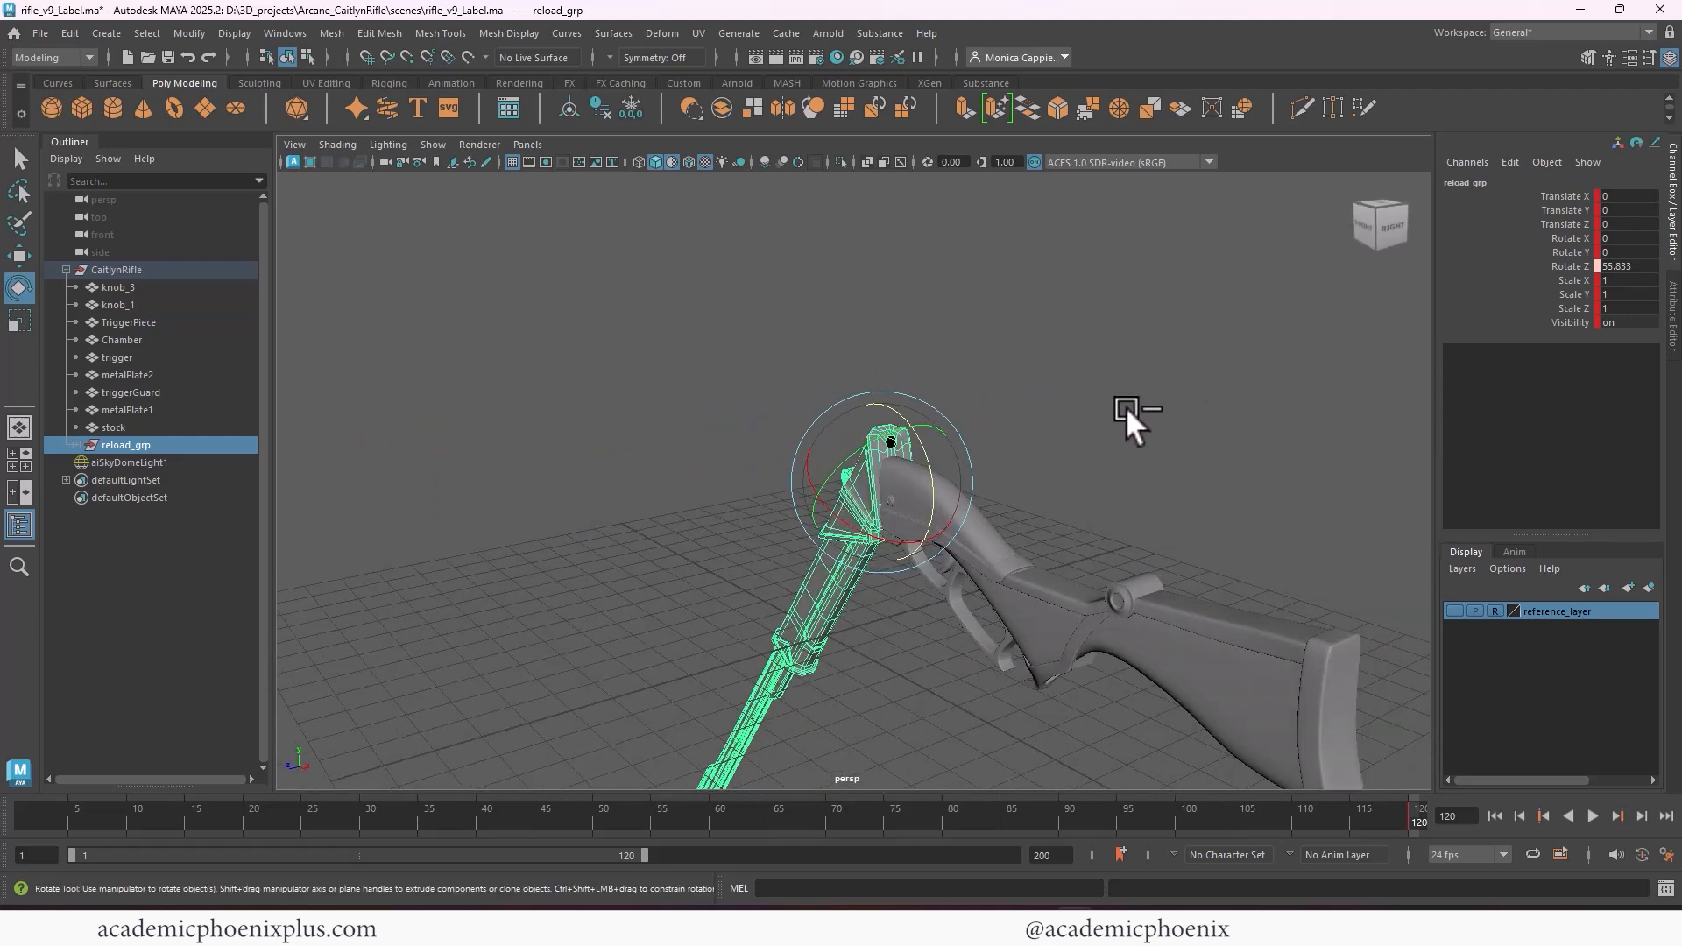
pyautogui.hotkey('ctrl', 'z')
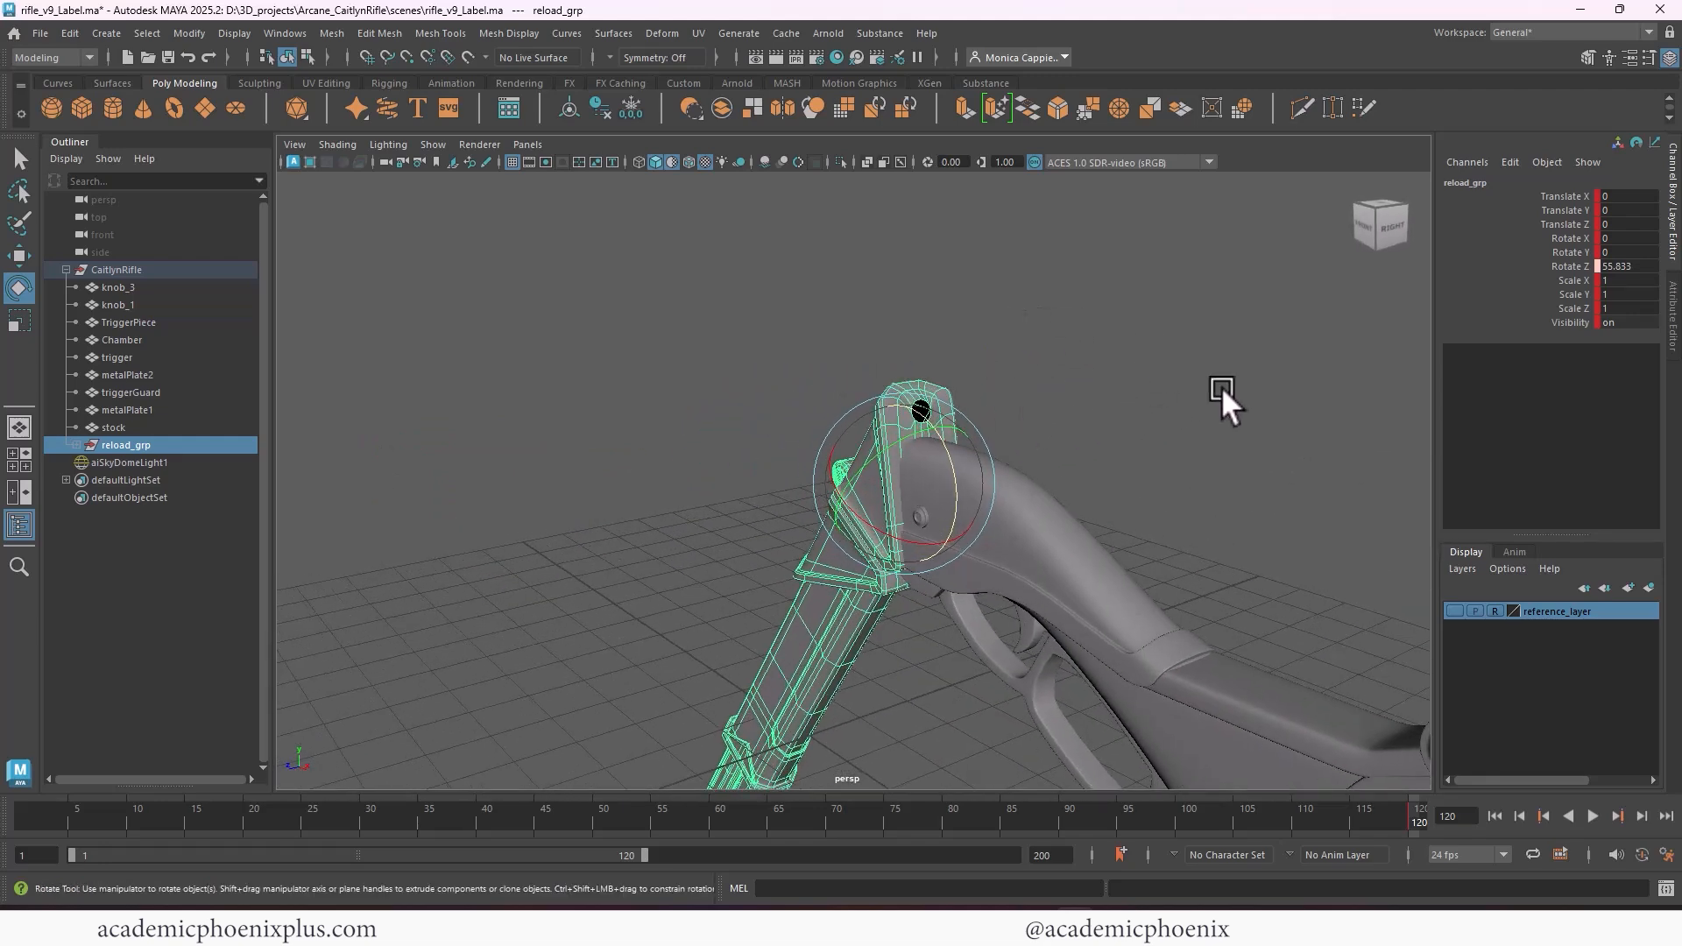
pyautogui.keyDown('alt'); pyautogui.moveTo(1092, 392); pyautogui.dragTo(1132, 371); pyautogui.keyUp('alt')
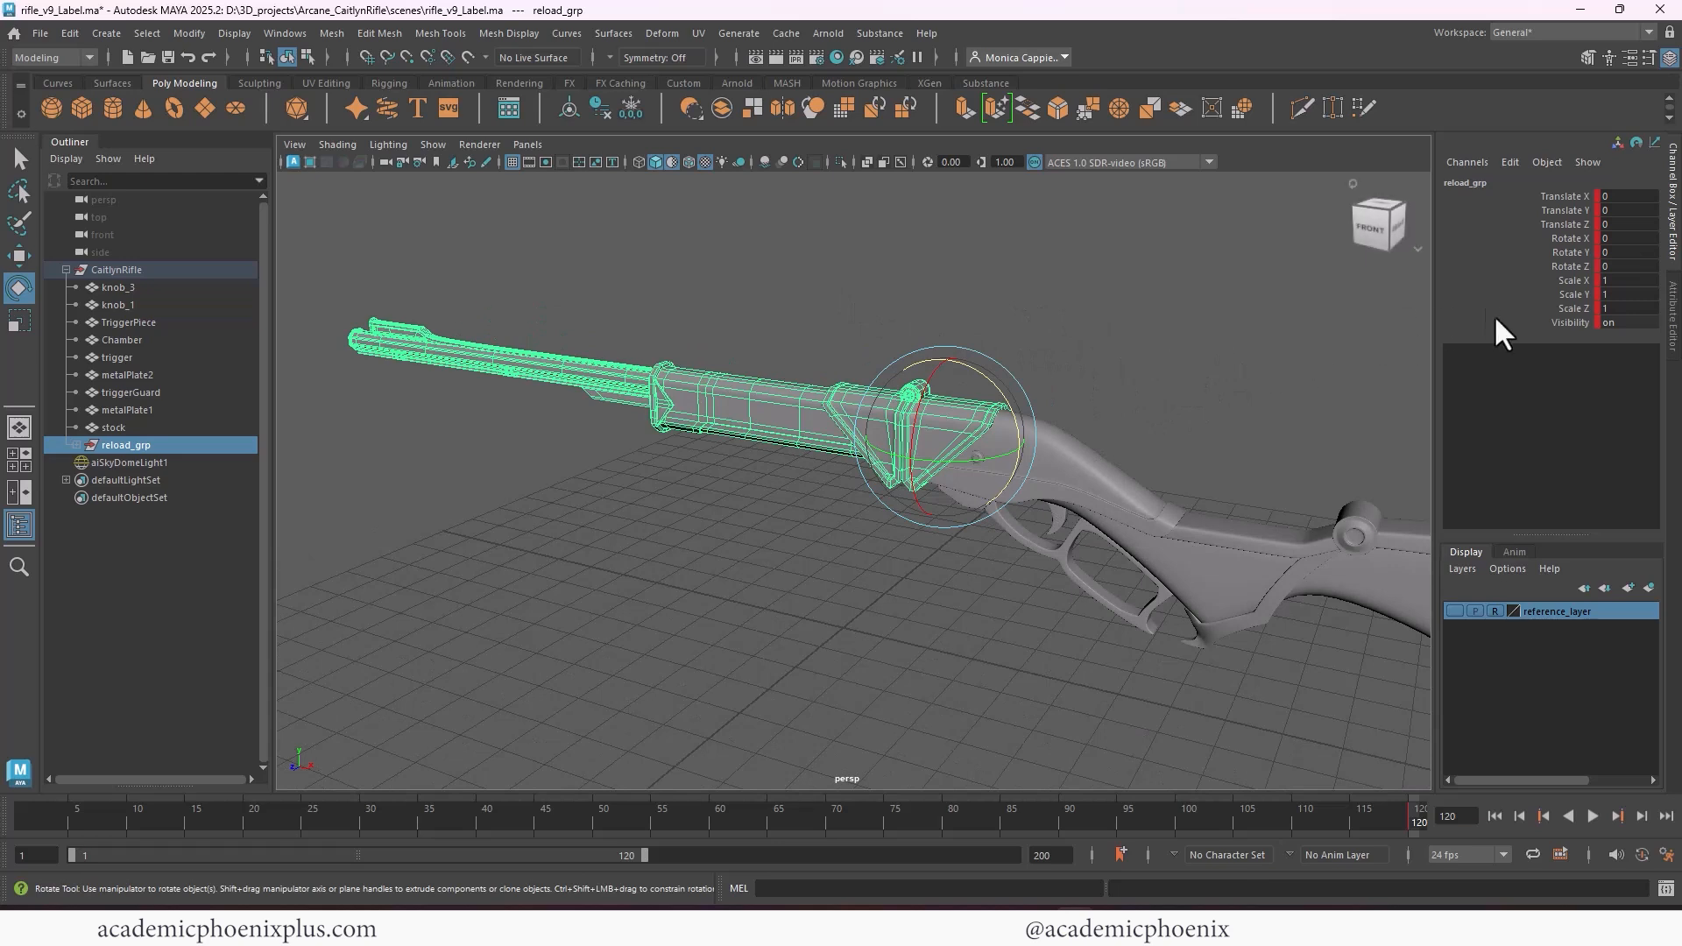
# Break the connections on all channels of reload_grp, from Translate X to Visibility, and clear the selection
pyautogui.moveTo(1587, 322); pyautogui.dragTo(1572, 196)
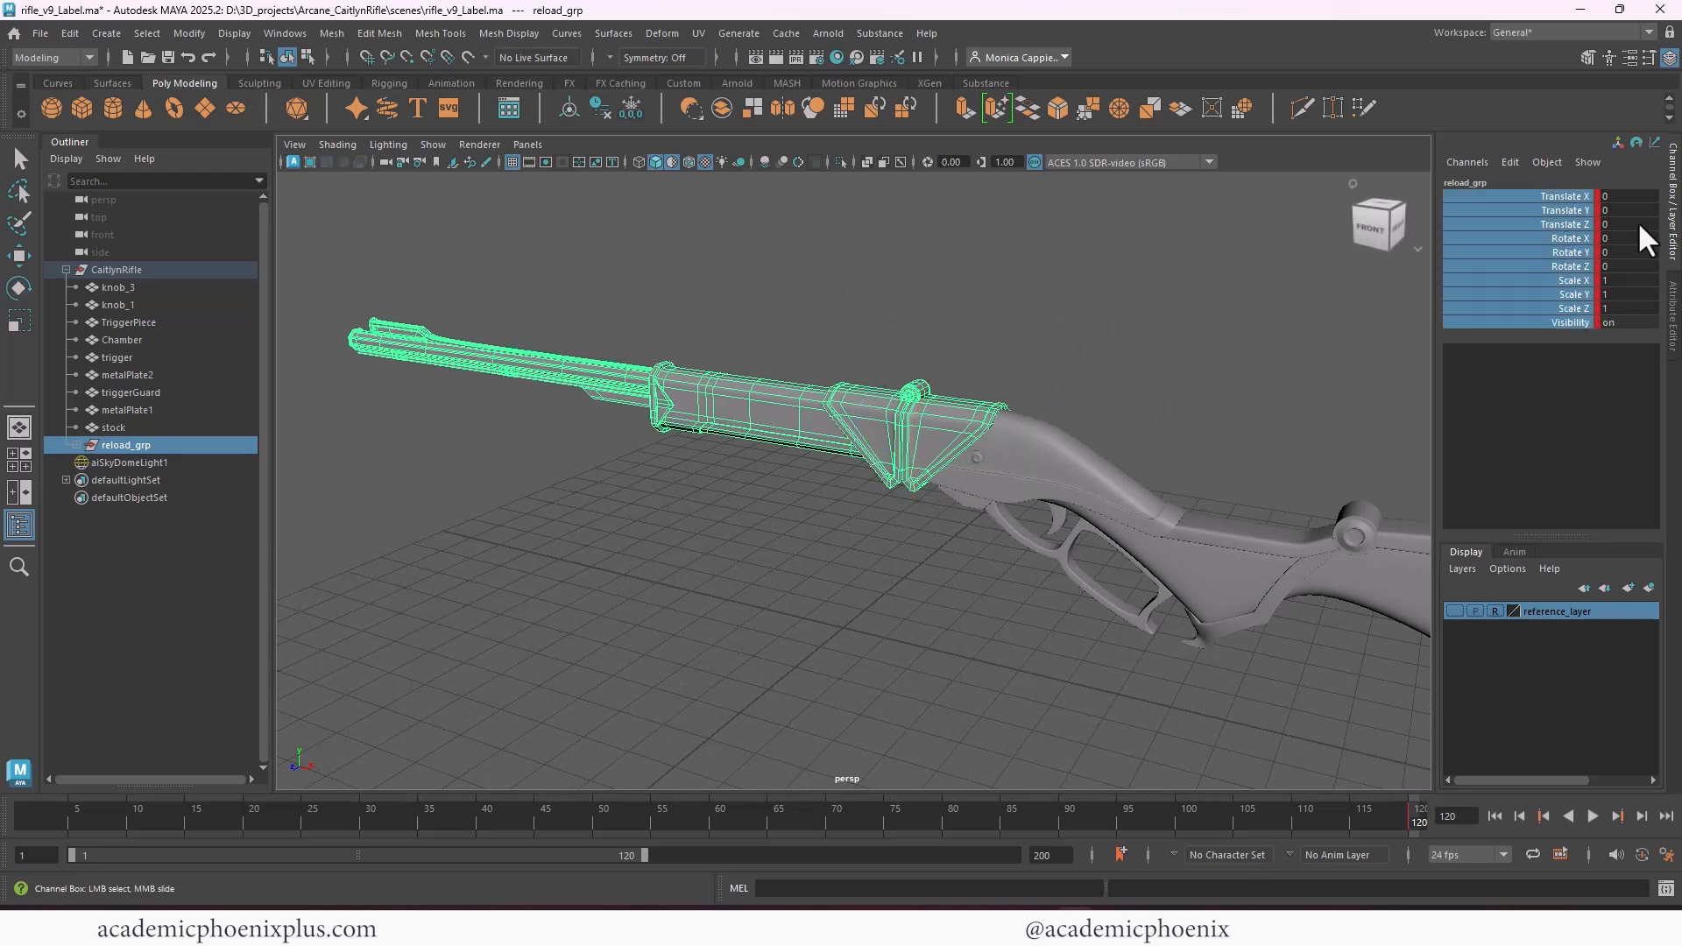
pyautogui.rightClick(1570, 225)
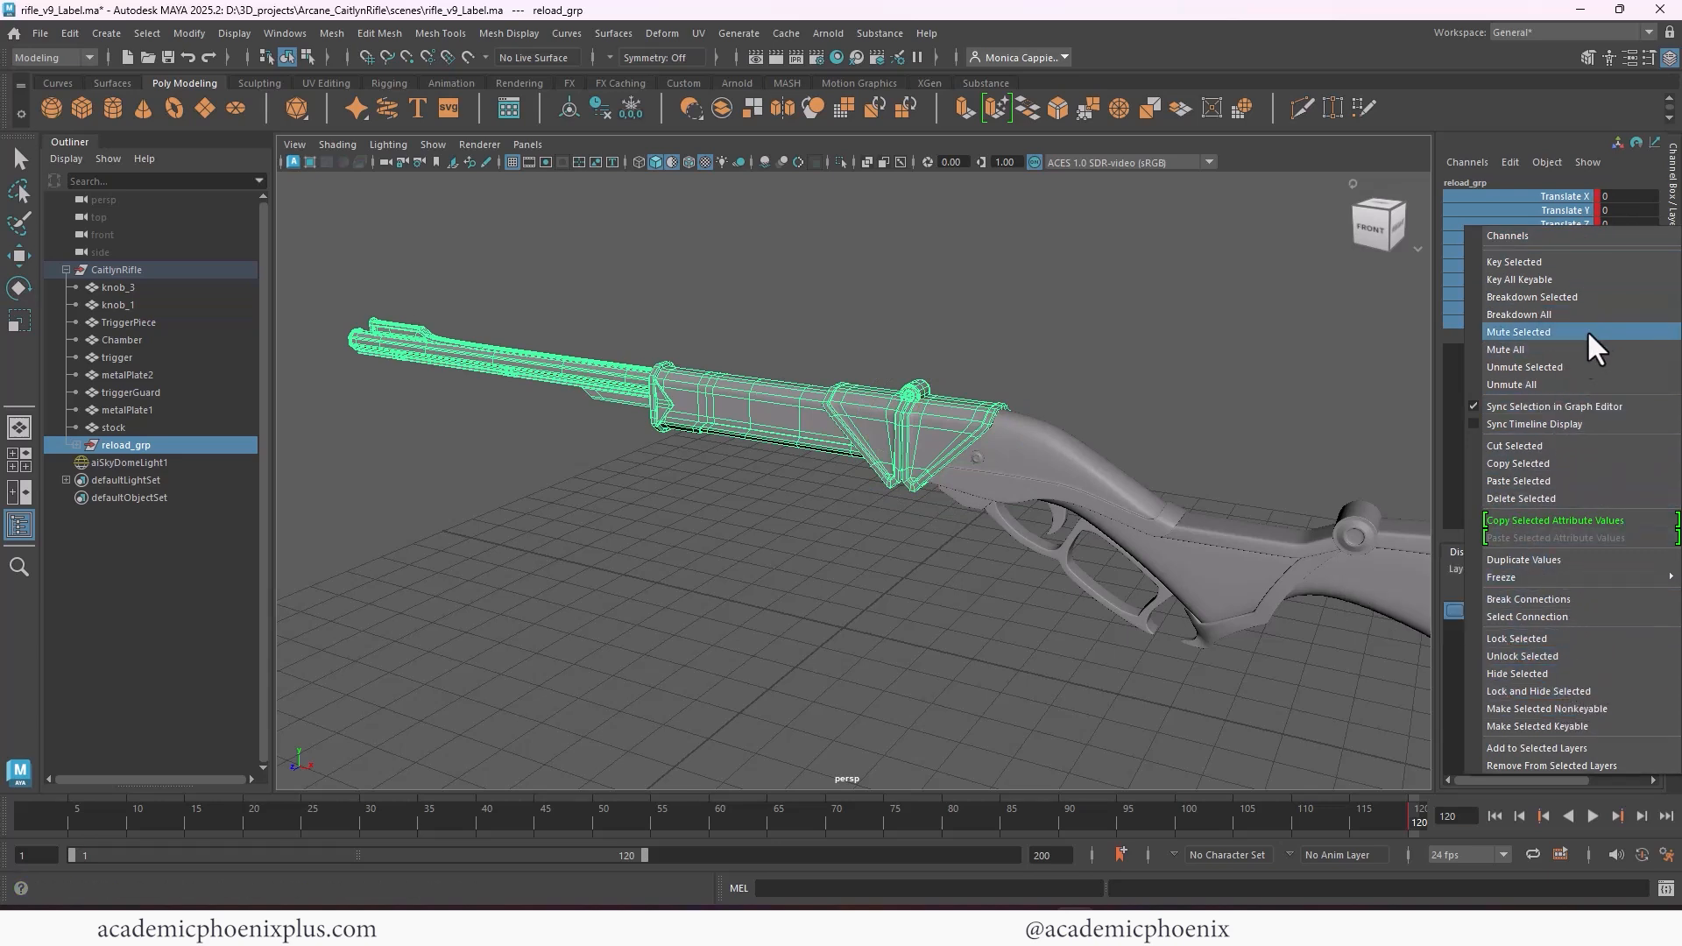
pyautogui.click(1568, 598)
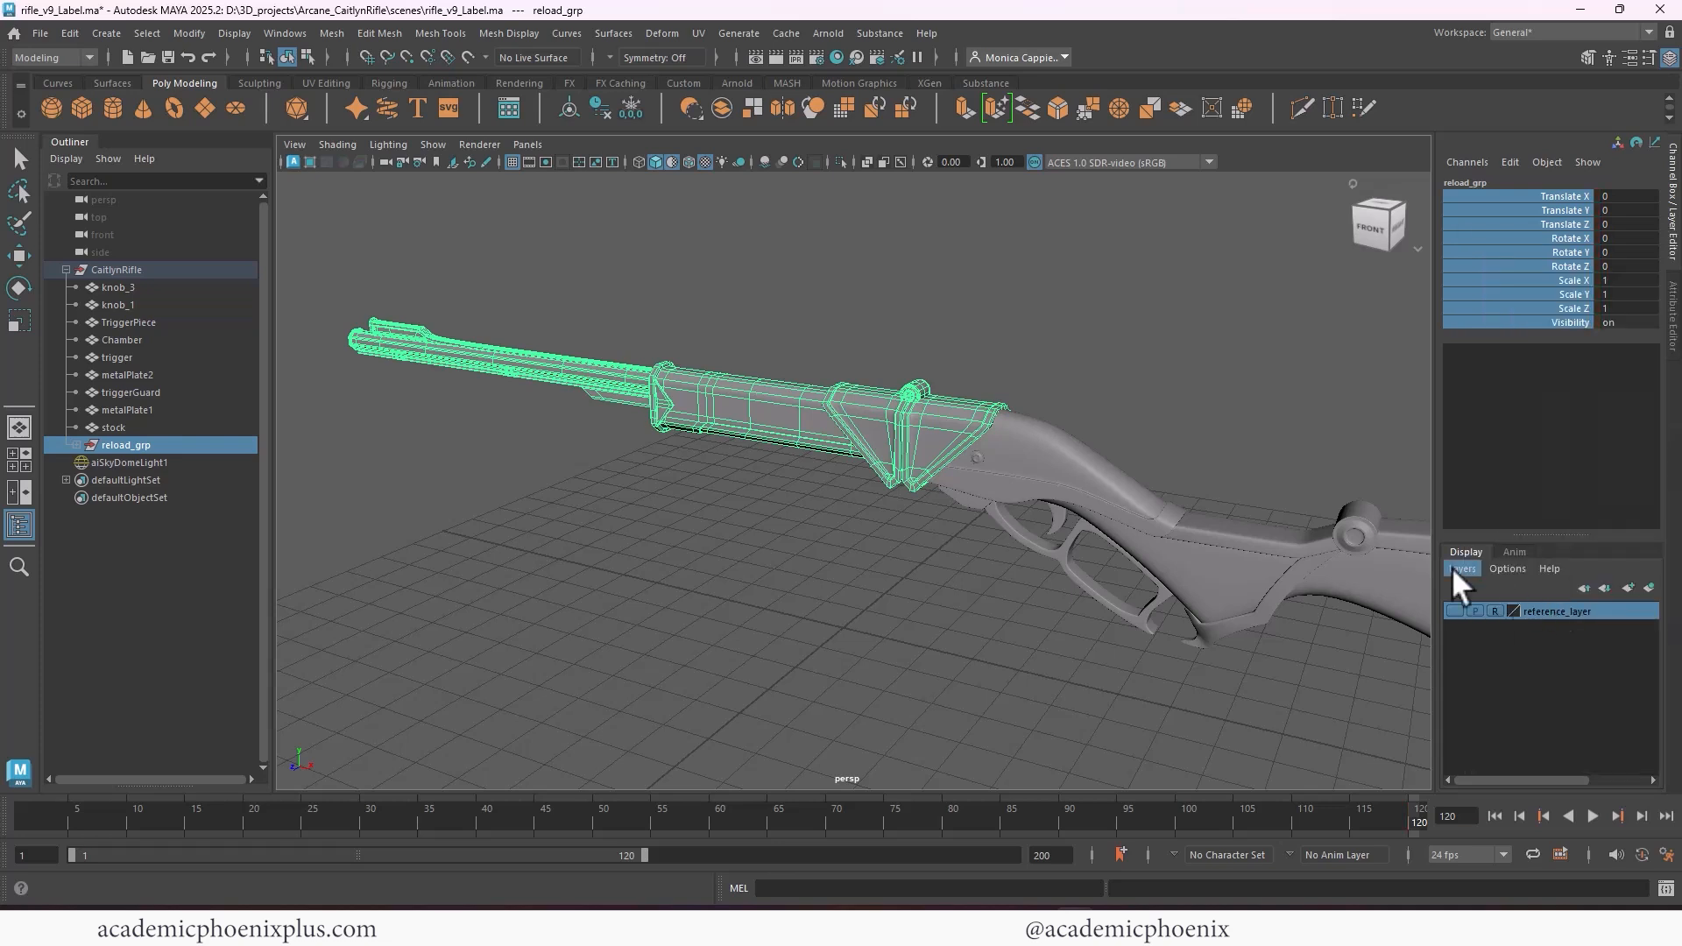
pyautogui.press('e')
pyautogui.click(638, 531)
# Expand reload_grp to examine its contents, and check which parts belong to CaitlynRifle
pyautogui.click(854, 410)
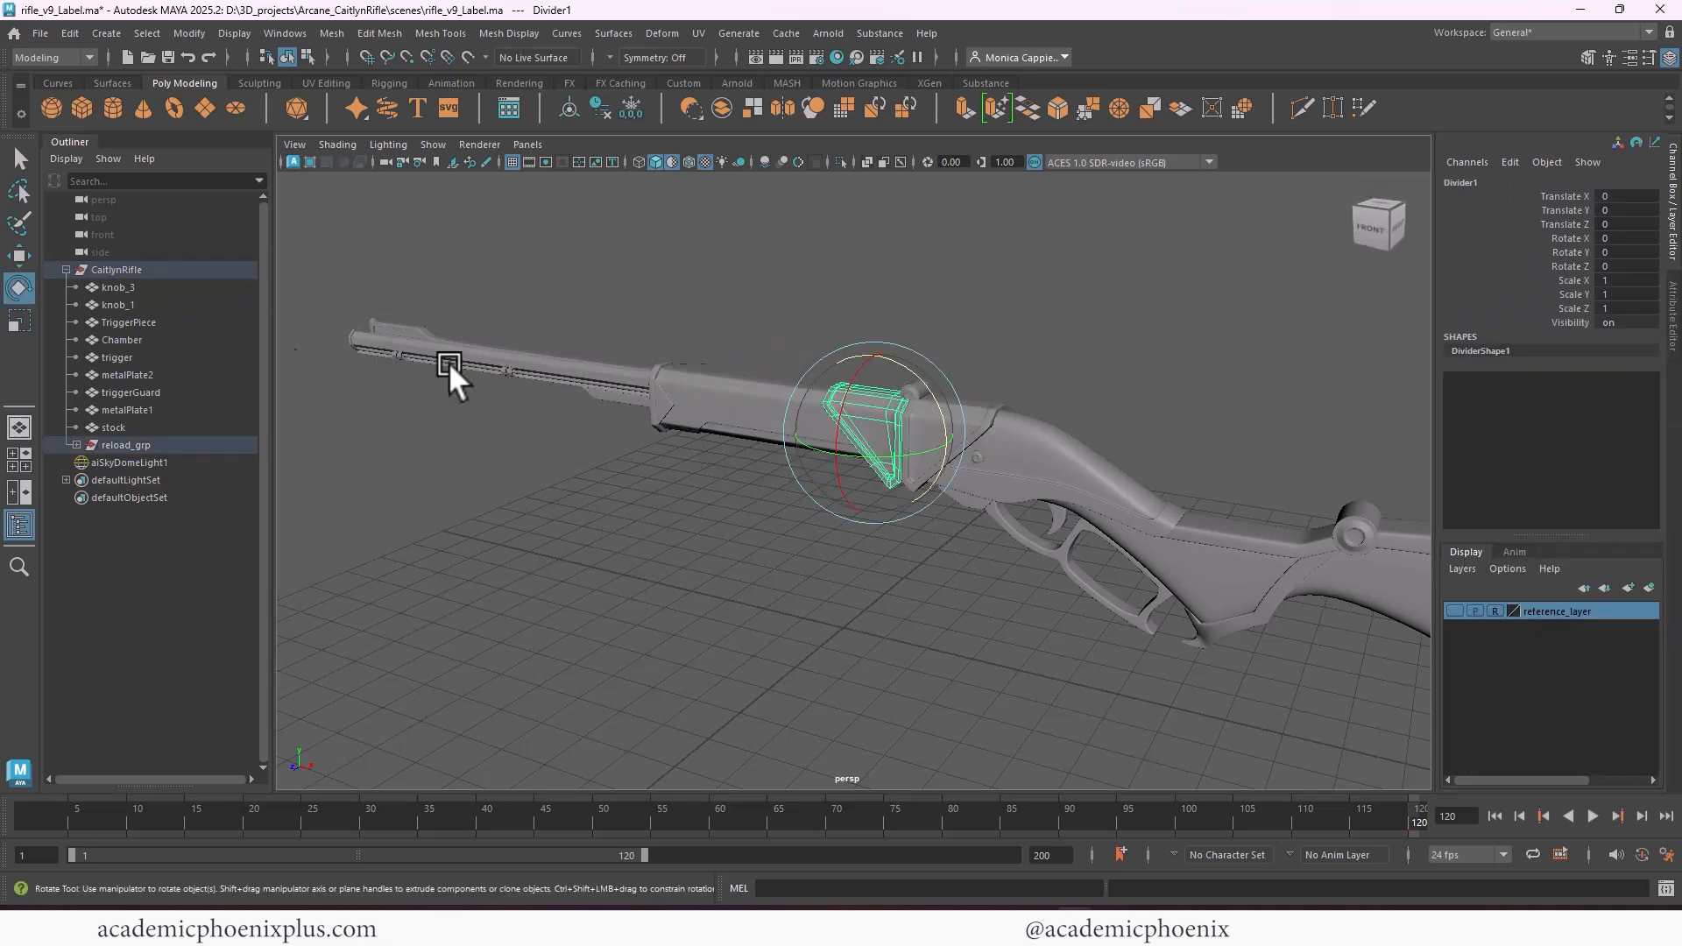
pyautogui.click(76, 445)
pyautogui.click(177, 270)
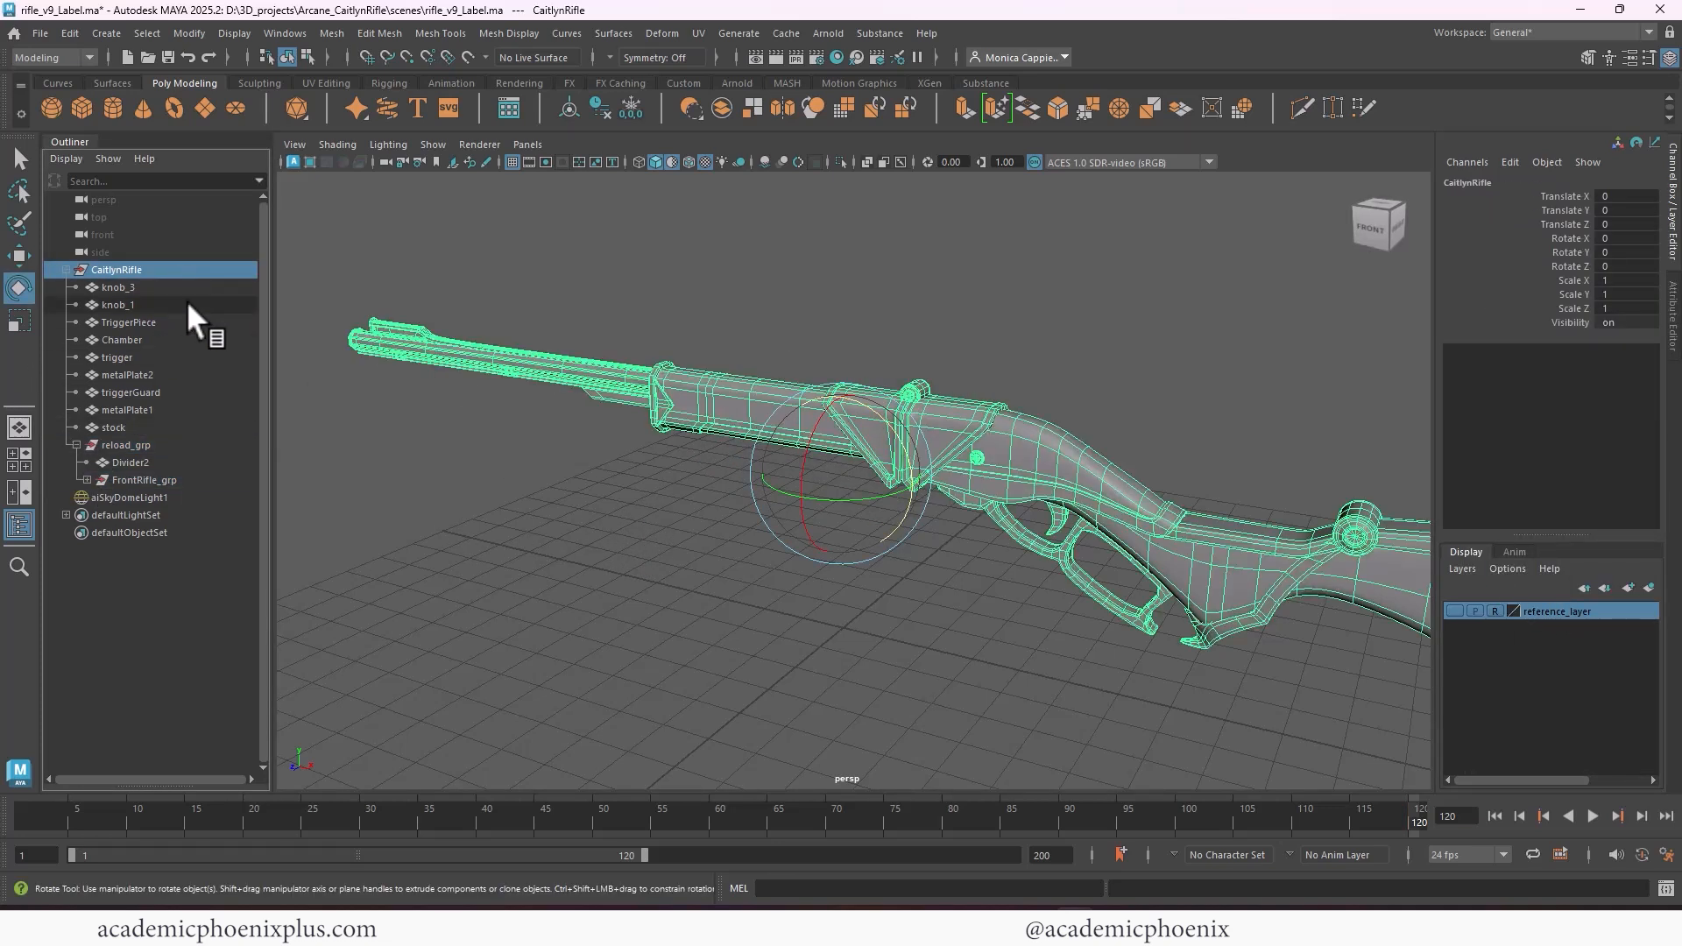
pyautogui.click(946, 650)
# Group the trigger mesh on its own inside CaitlynRifle and rename the new group trigger_grp
pyautogui.keyDown('alt'); pyautogui.moveTo(910, 526); pyautogui.dragTo(730, 489, button='middle'); pyautogui.keyUp('alt')
pyautogui.keyDown('alt'); pyautogui.moveTo(959, 523); pyautogui.dragTo(1007, 534); pyautogui.keyUp('alt')
pyautogui.click(951, 468)
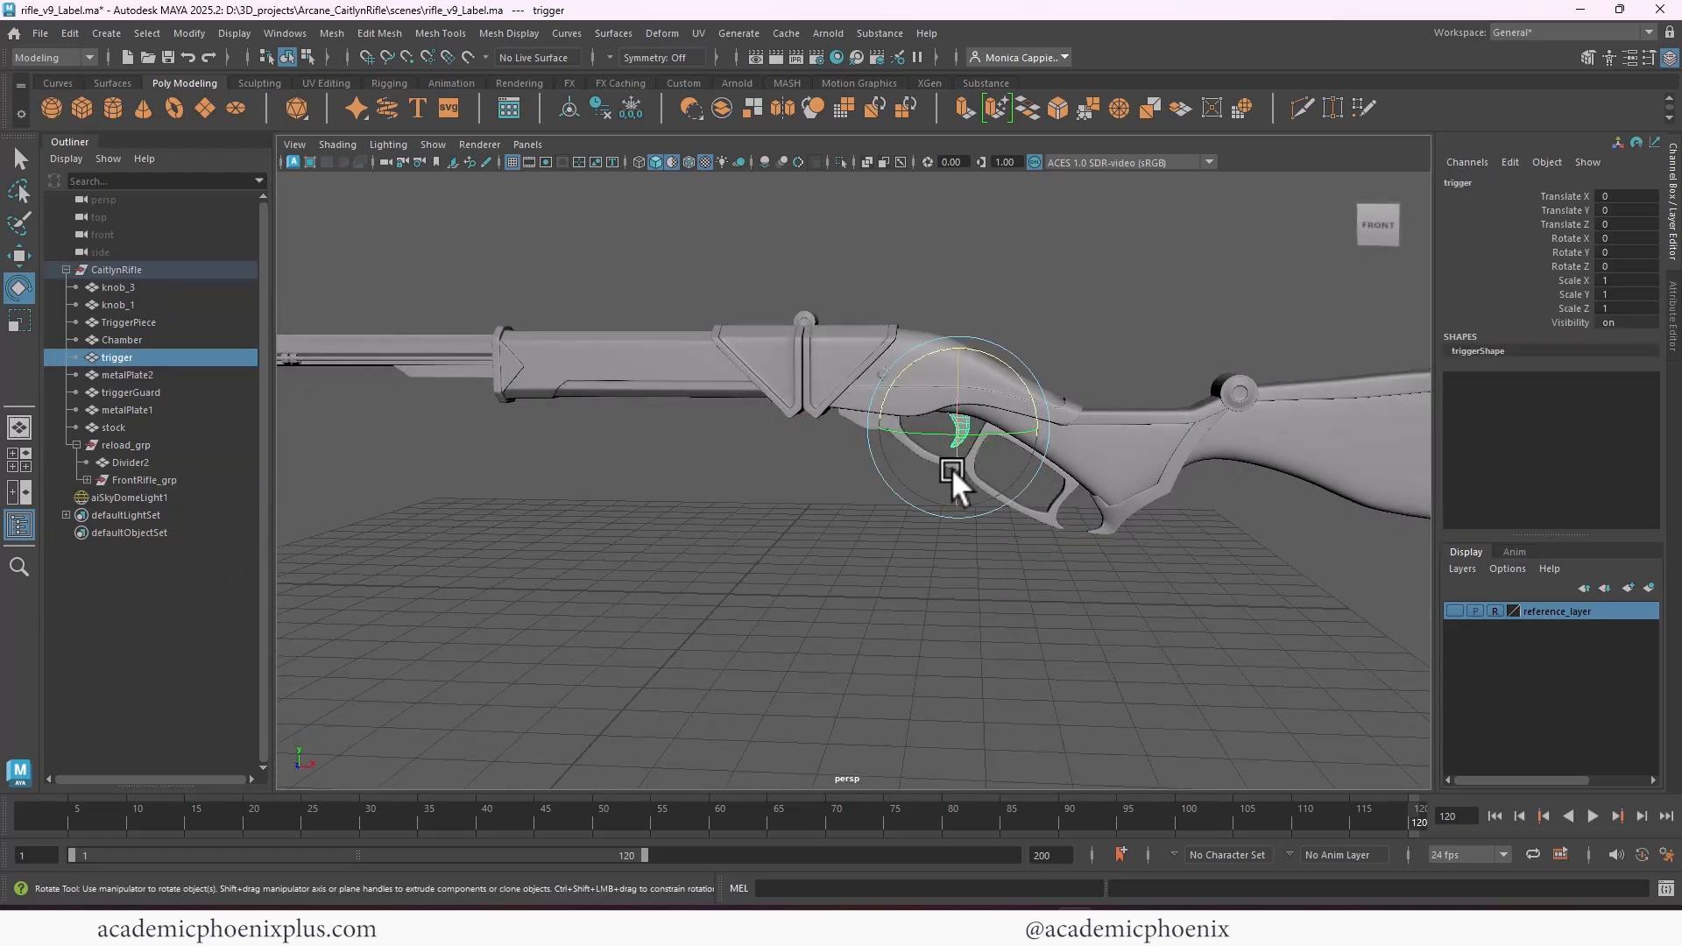
pyautogui.hotkey('ctrl', 'g')
pyautogui.doubleClick(128, 480)
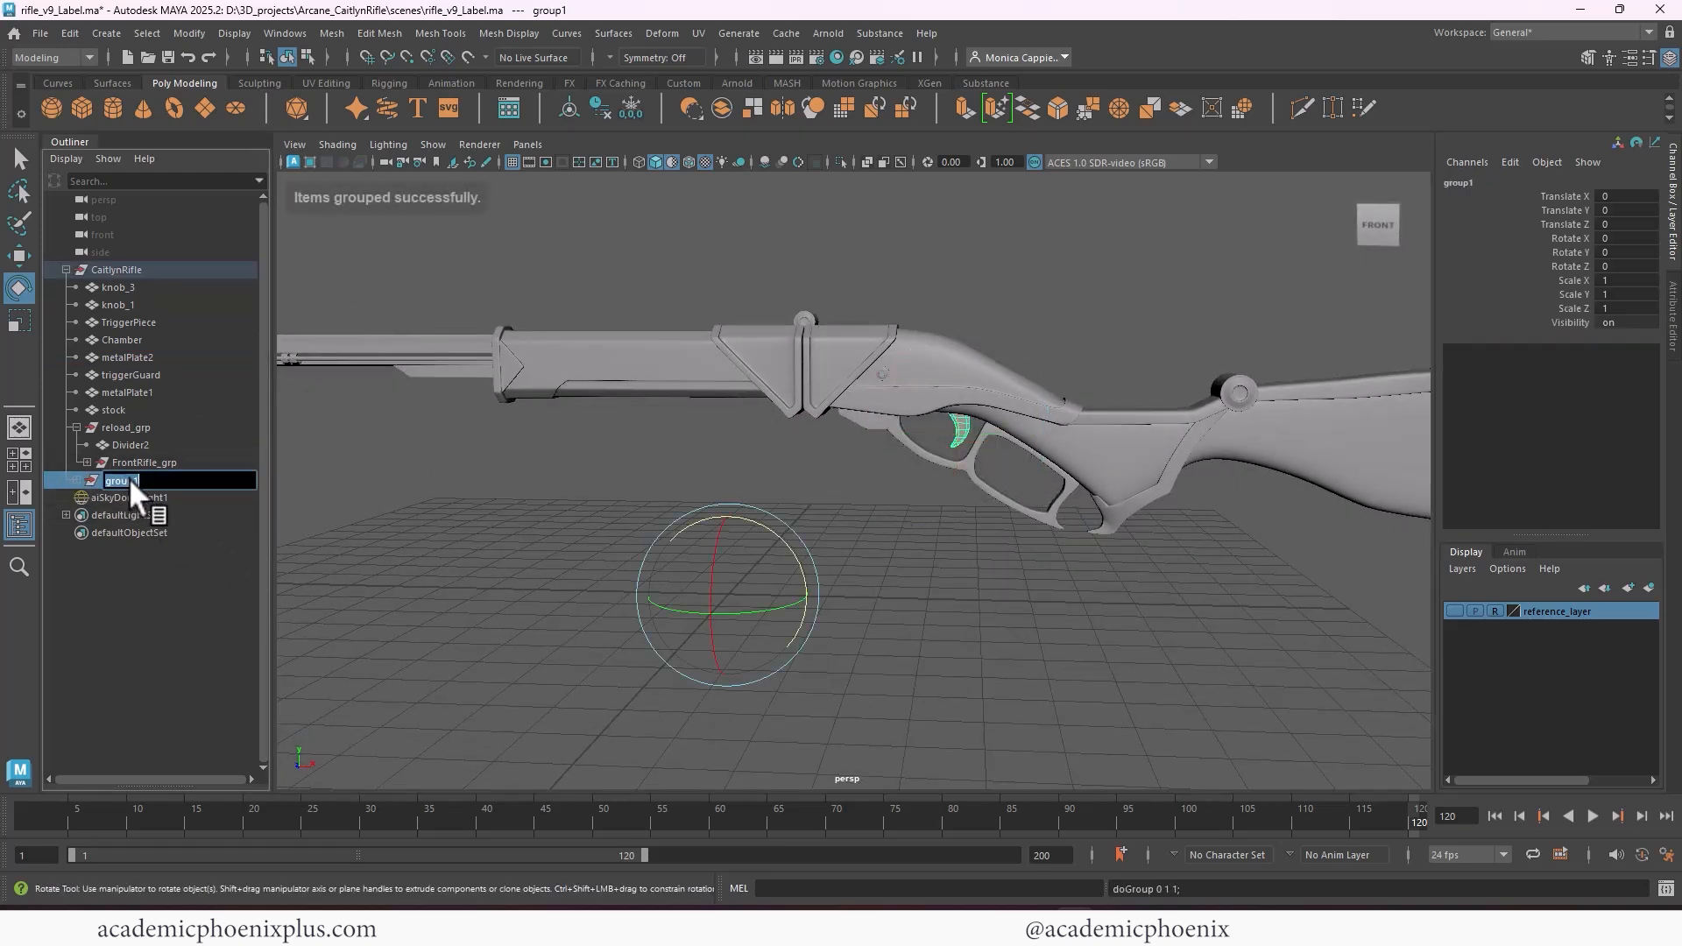
pyautogui.write('trigger_grp')
pyautogui.press('Return')
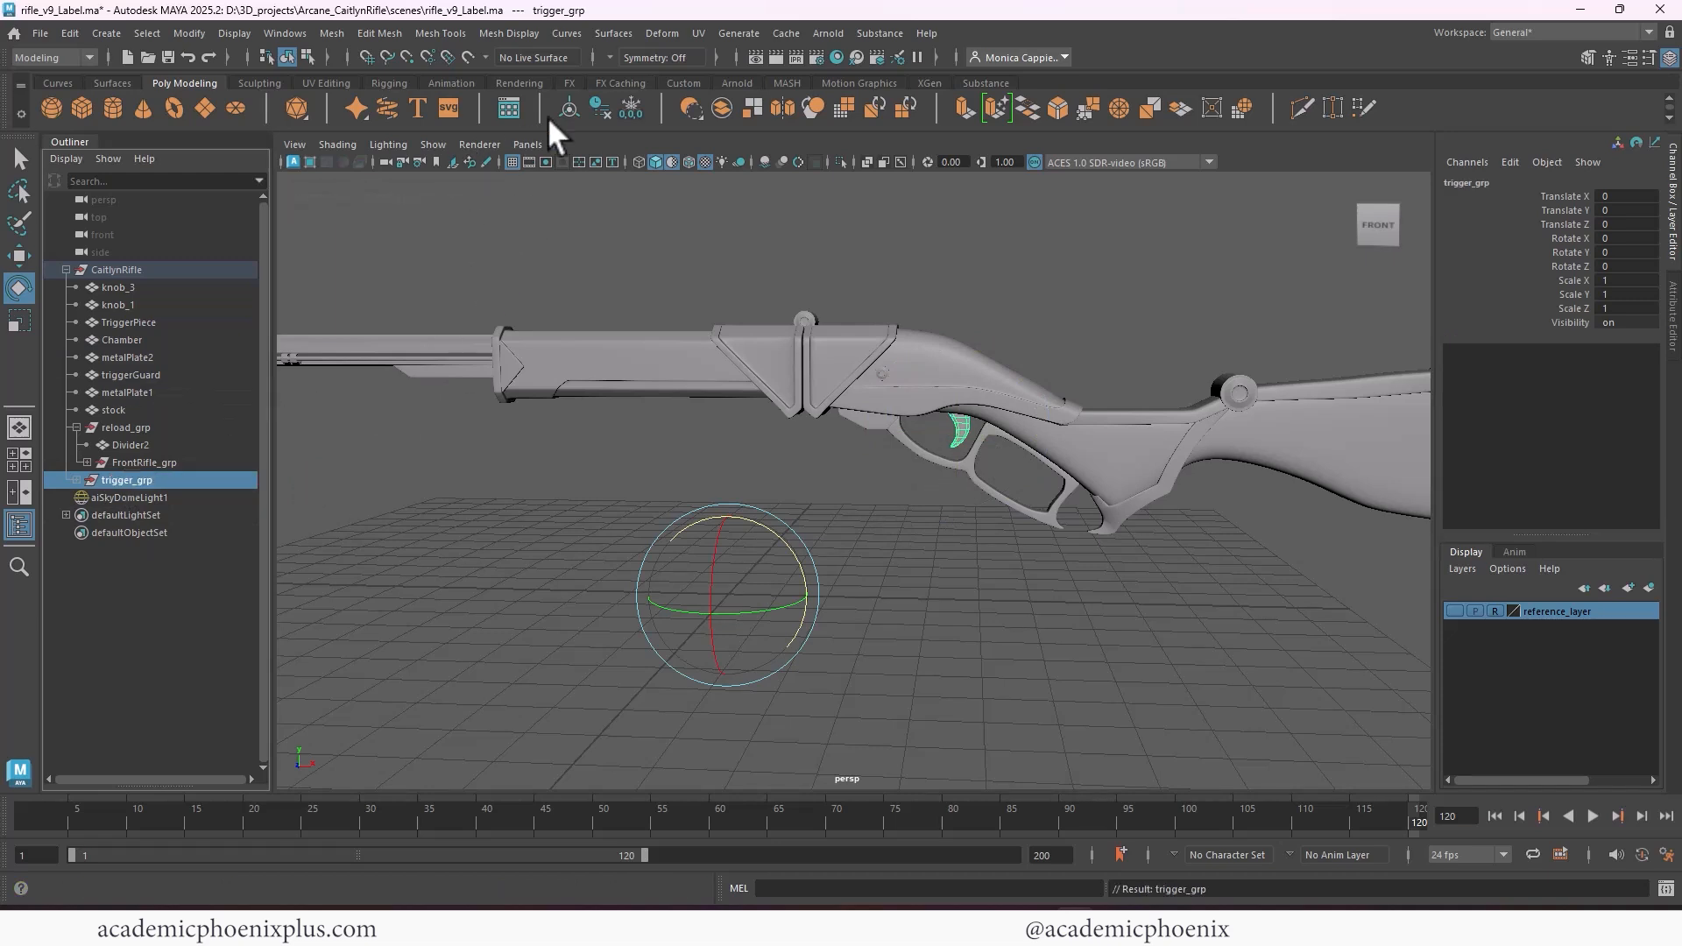
# Center the pivot of trigger_grp, test rotating the trigger around it, and undo the rotation
pyautogui.click(571, 114)
pyautogui.keyDown('alt'); pyautogui.moveTo(953, 329); pyautogui.dragTo(1305, 384, button='right'); pyautogui.keyUp('alt')
pyautogui.keyDown('alt'); pyautogui.moveTo(1306, 384); pyautogui.dragTo(888, 465, button='middle'); pyautogui.keyUp('alt')
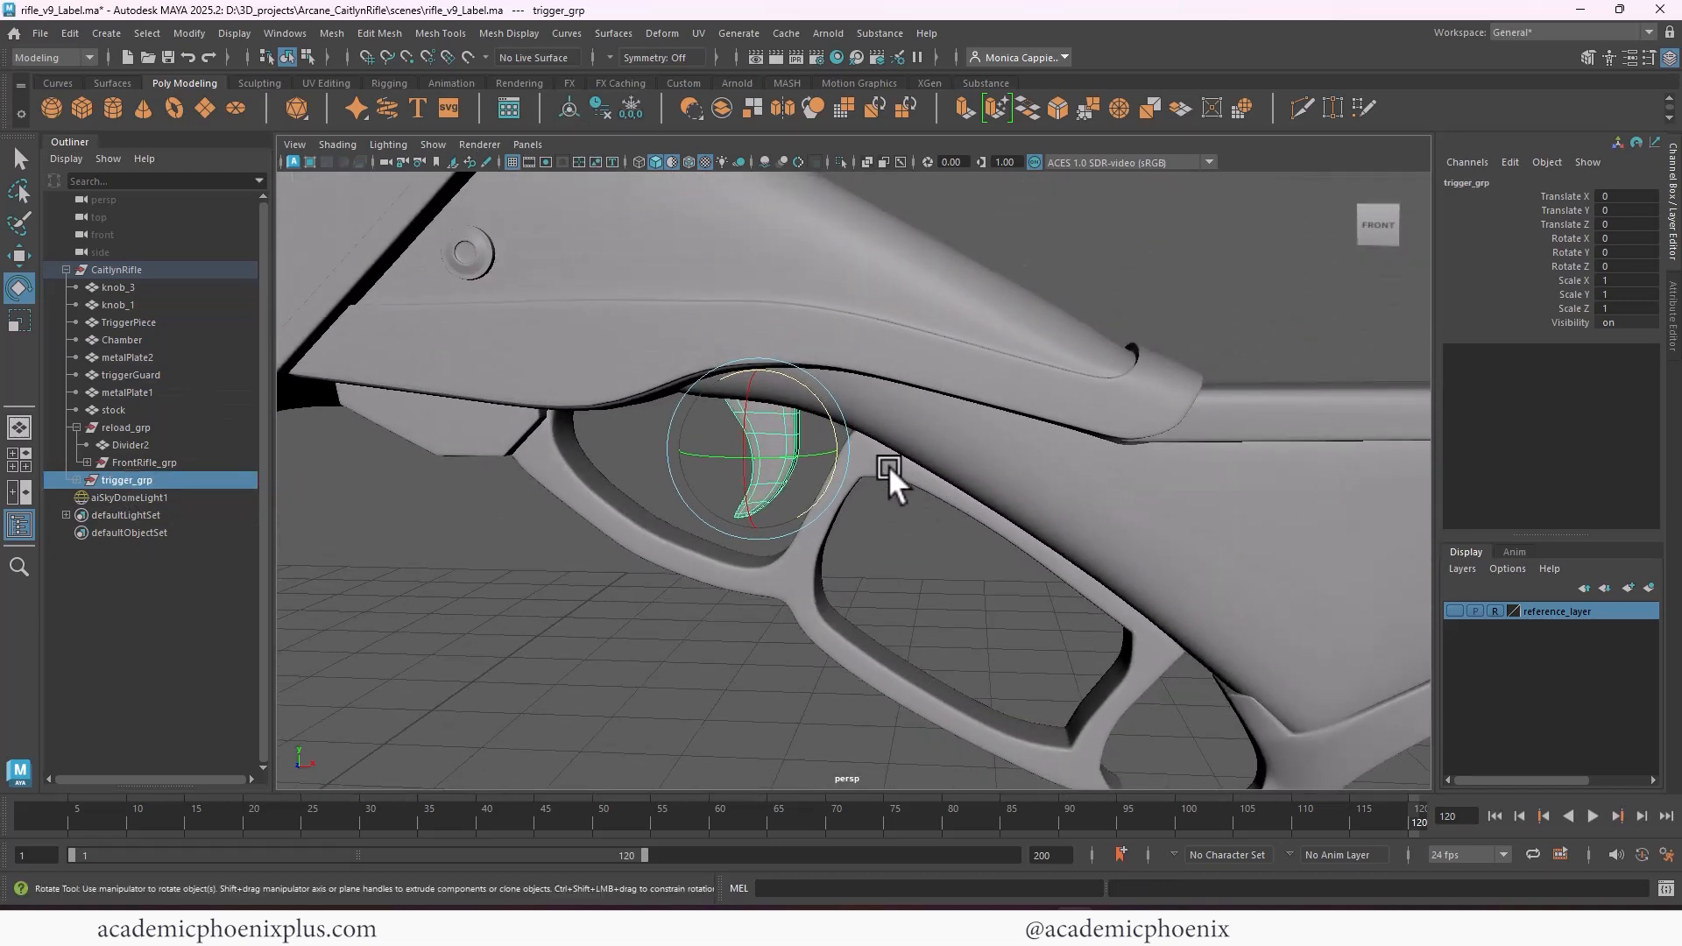
pyautogui.moveTo(828, 414); pyautogui.dragTo(861, 449)
pyautogui.hotkey('ctrl', 'z')
# Move the pivot of trigger_grp to just in front of the trigger's upper end, checking it with test rotations that are undone
pyautogui.press('d')
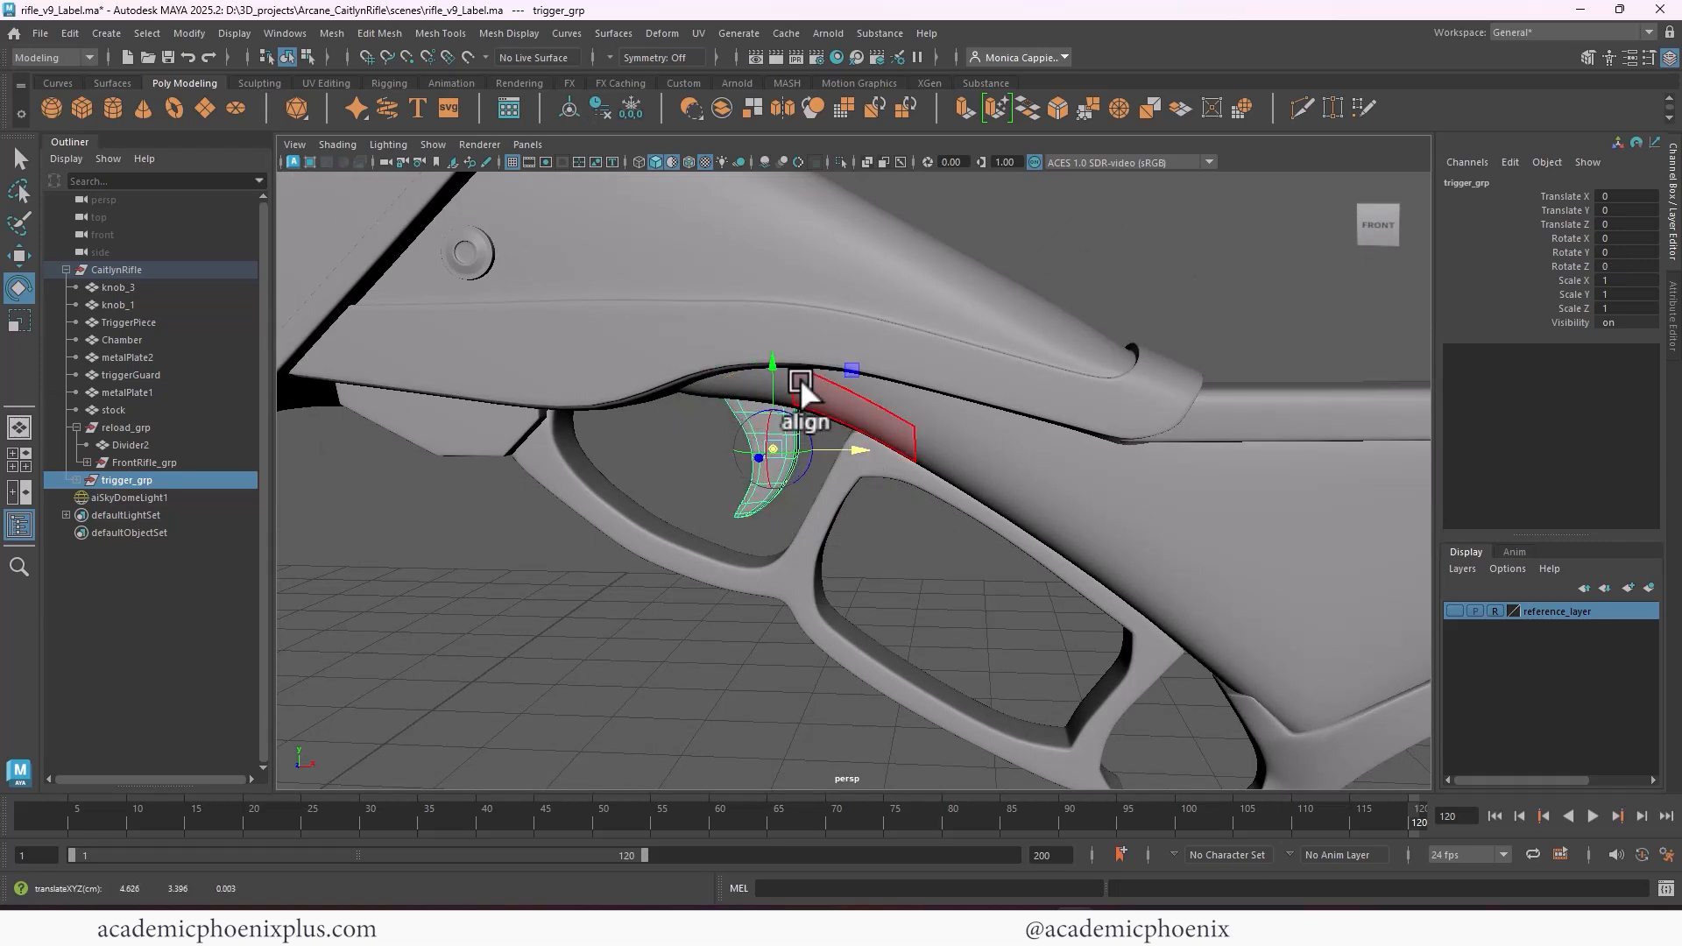
pyautogui.moveTo(773, 364); pyautogui.dragTo(773, 342)
pyautogui.moveTo(856, 424); pyautogui.dragTo(801, 377)
pyautogui.press('d')
pyautogui.hotkey('ctrl', 'z')
pyautogui.press('d')
pyautogui.press('d')
pyautogui.hotkey('ctrl', 'z')
pyautogui.press('d')
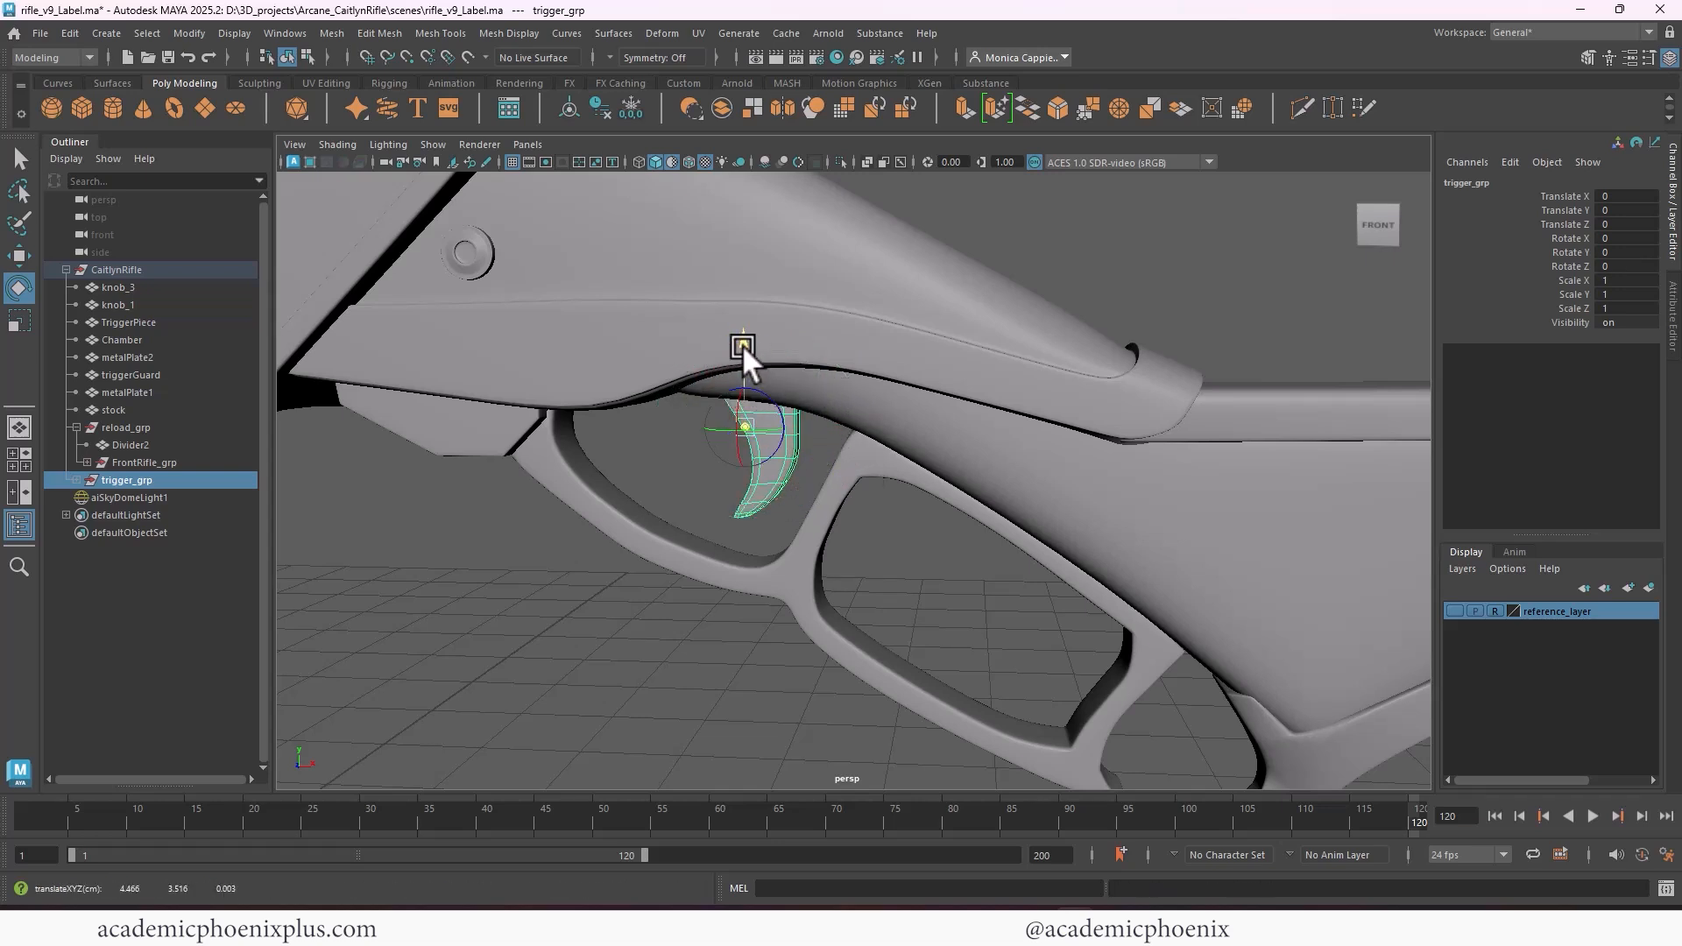
pyautogui.press('d')
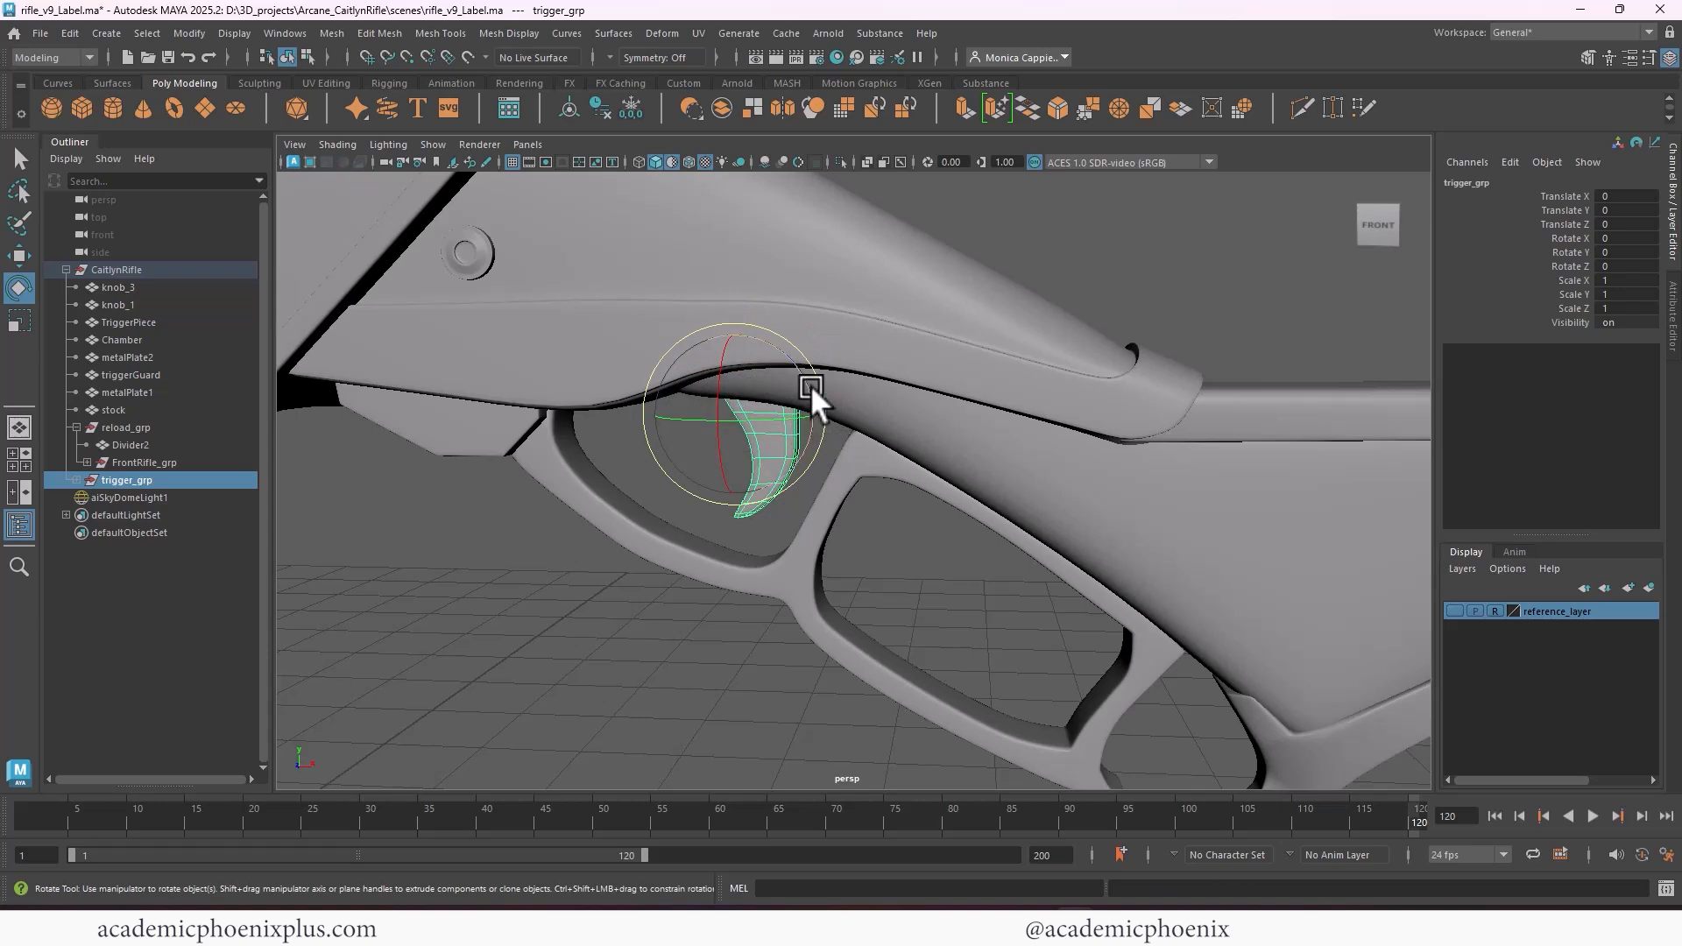
pyautogui.moveTo(811, 385)
pyautogui.mouseDown()
pyautogui.moveTo(780, 355)
pyautogui.moveTo(785, 380)
pyautogui.mouseUp()
pyautogui.hotkey('ctrl', 'z')
# Group the triggerGuard mesh on its own inside CaitlynRifle and rename the new group triggerGuard_grp
pyautogui.scroll(-5, 728, 395)
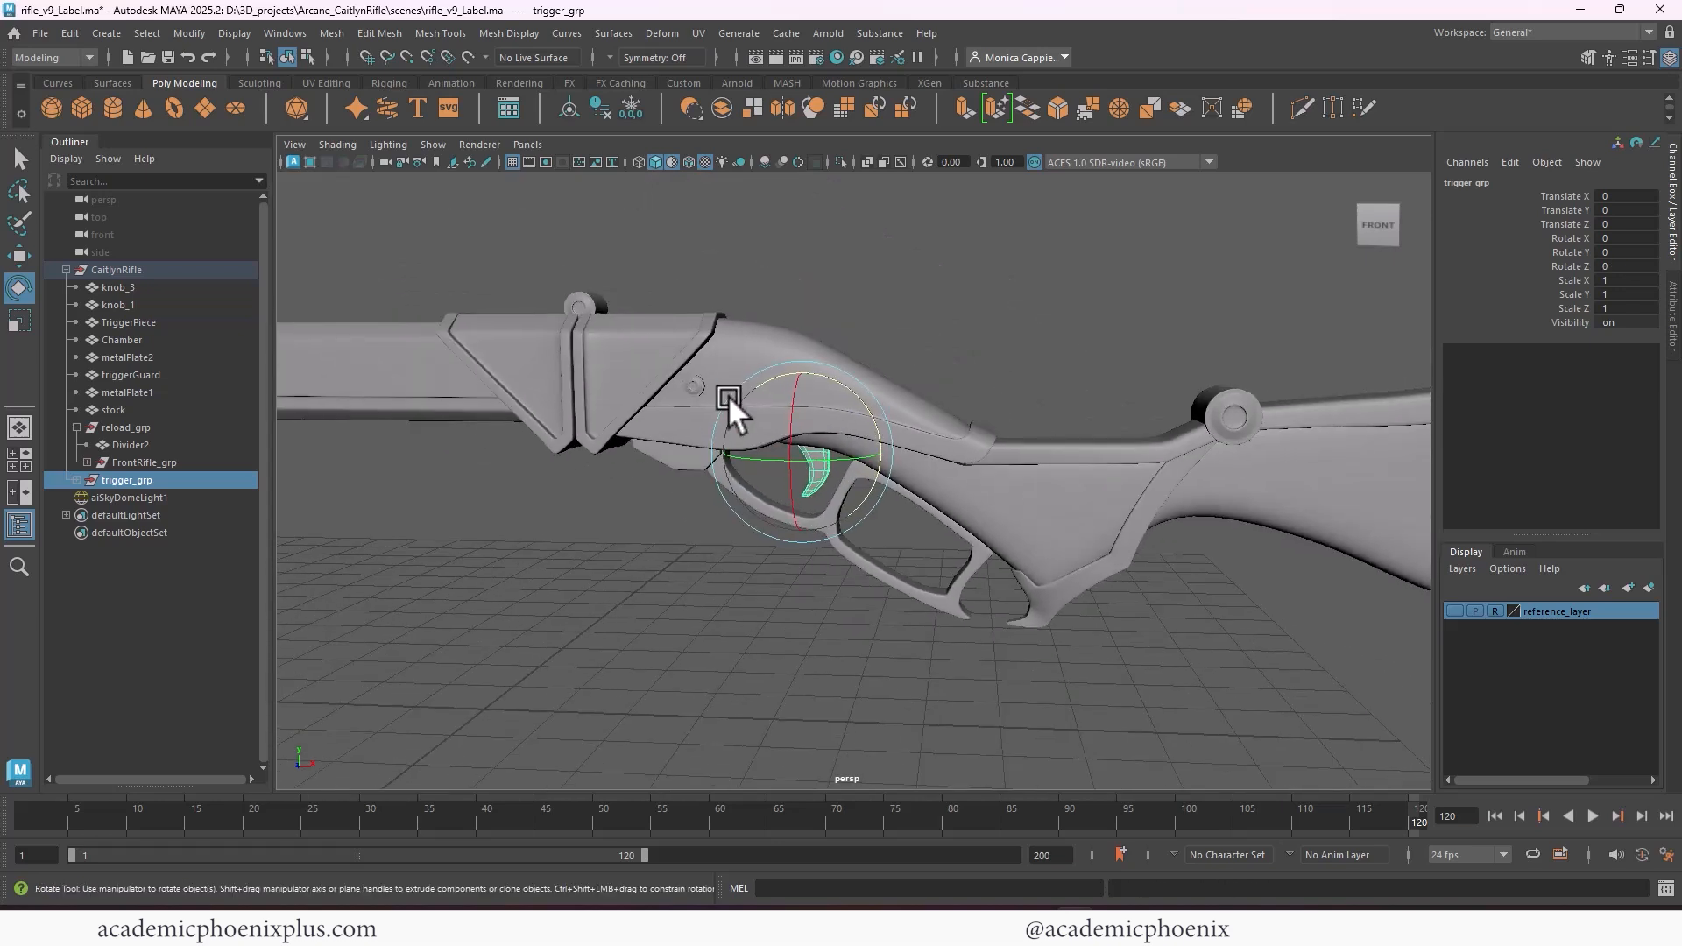
pyautogui.click(127, 374)
pyautogui.hotkey('ctrl', 'g')
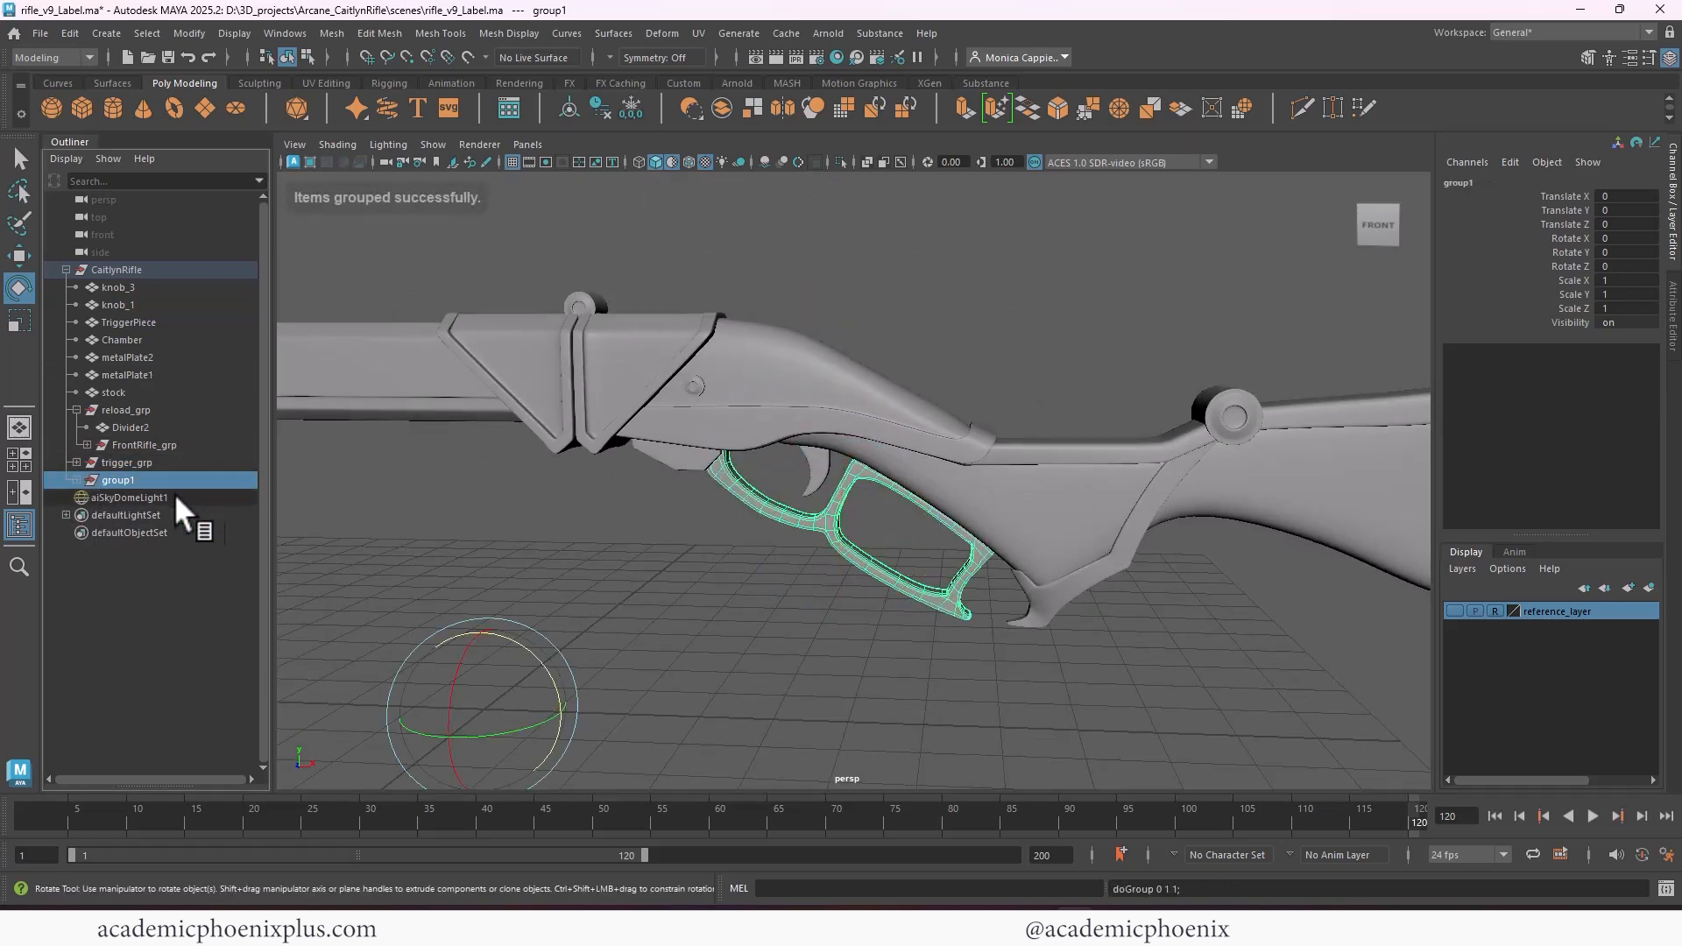
pyautogui.doubleClick(134, 480)
pyautogui.write('tri')
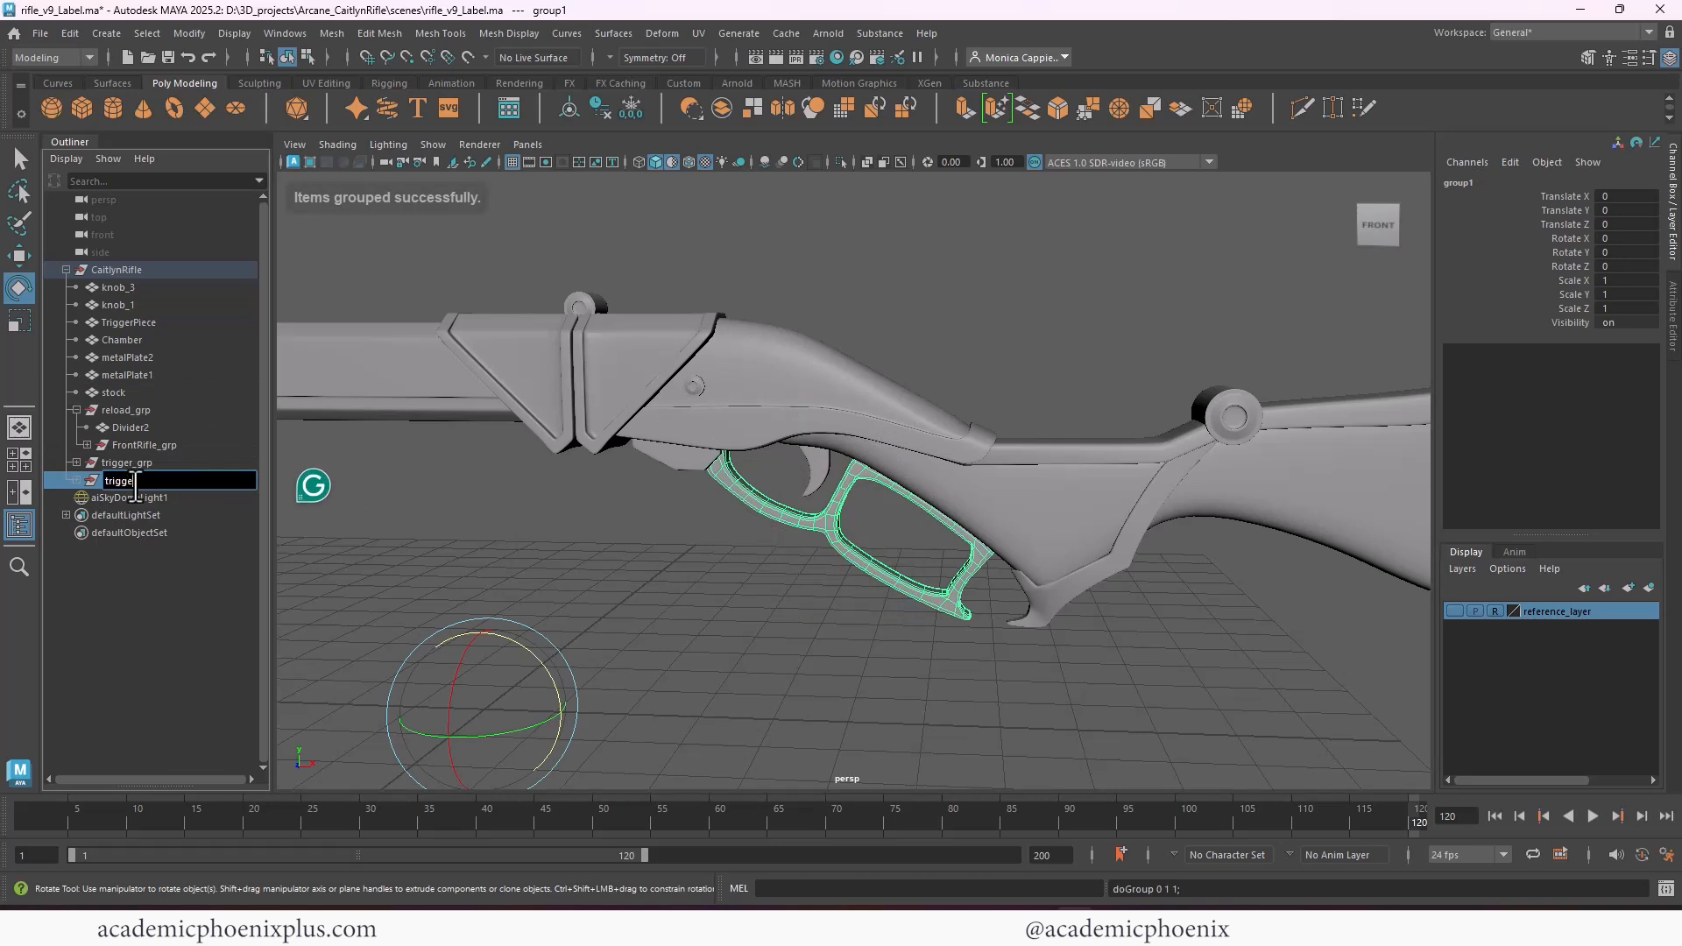
pyautogui.write('ggerGuard_gr')
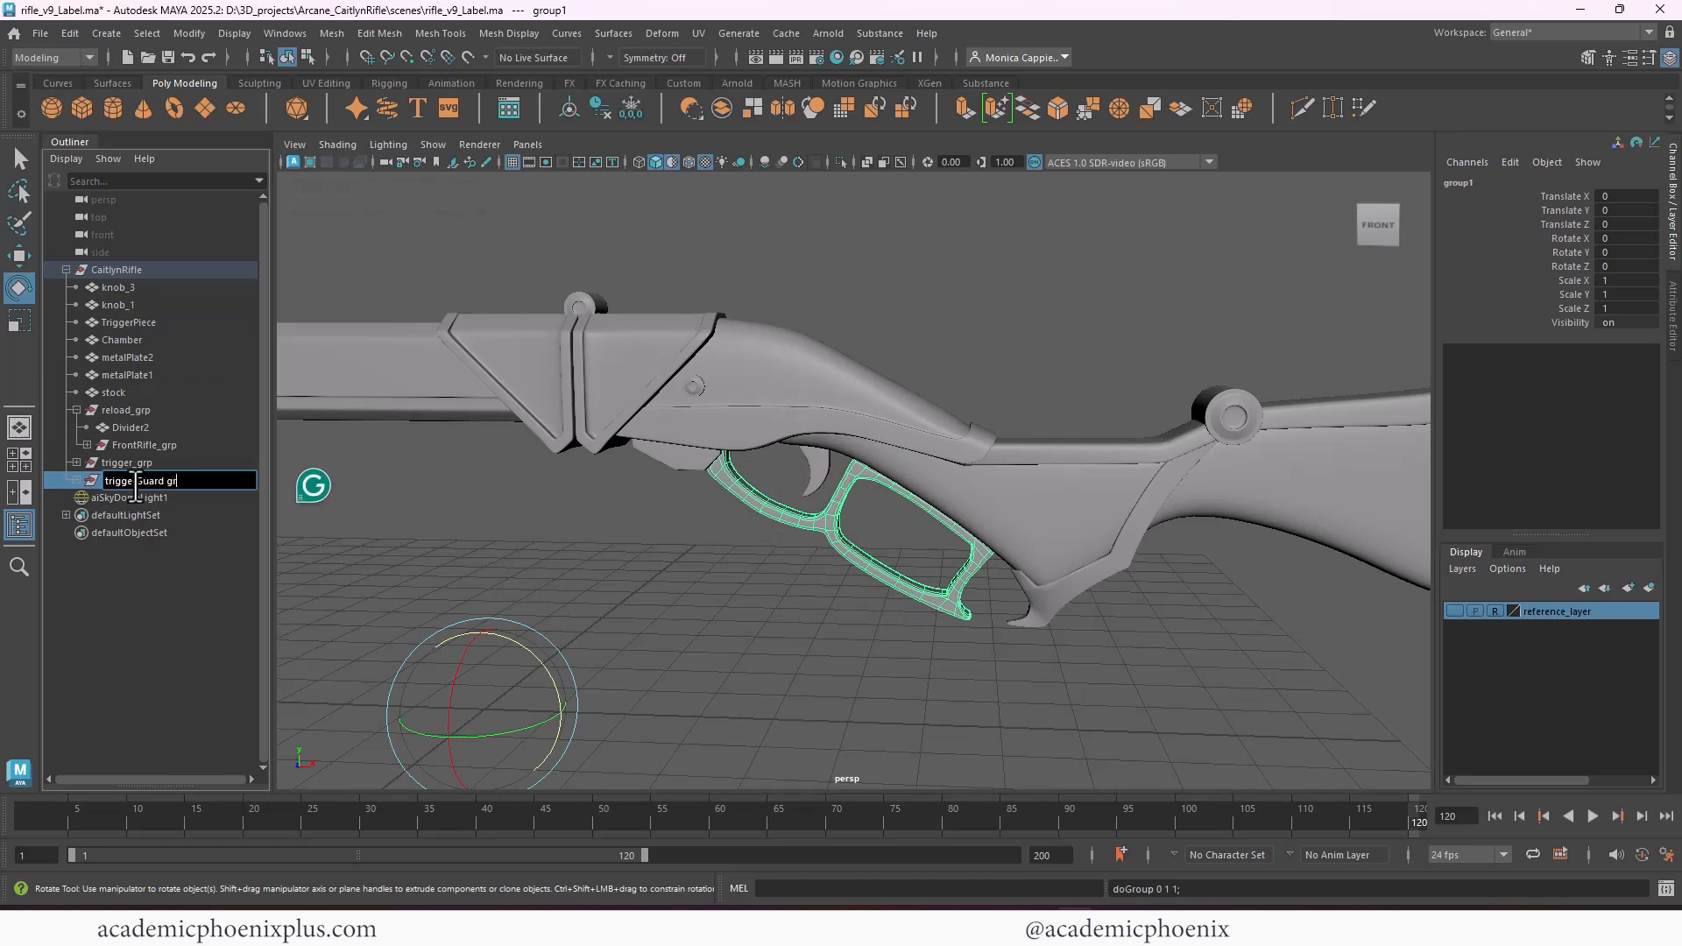
pyautogui.write('p')
pyautogui.press('Return')
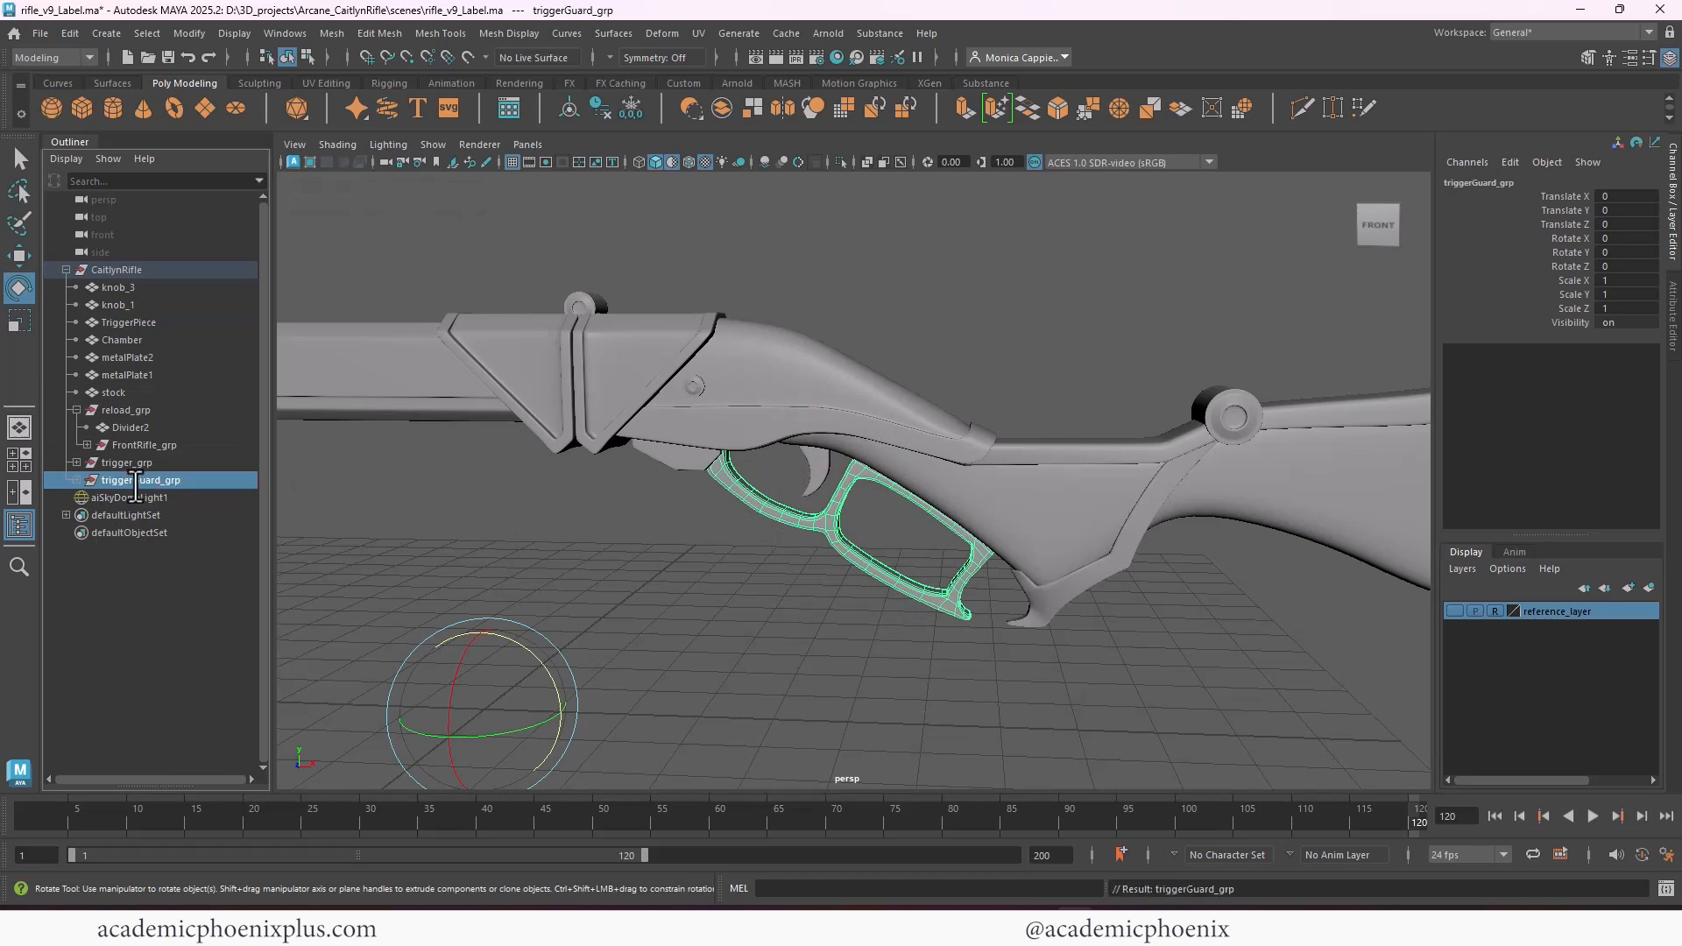
# Center the pivot of triggerGuard_grp and move it to the guard's front end, testing a Z rotation of about -27° and undoing it
pyautogui.click(560, 107)
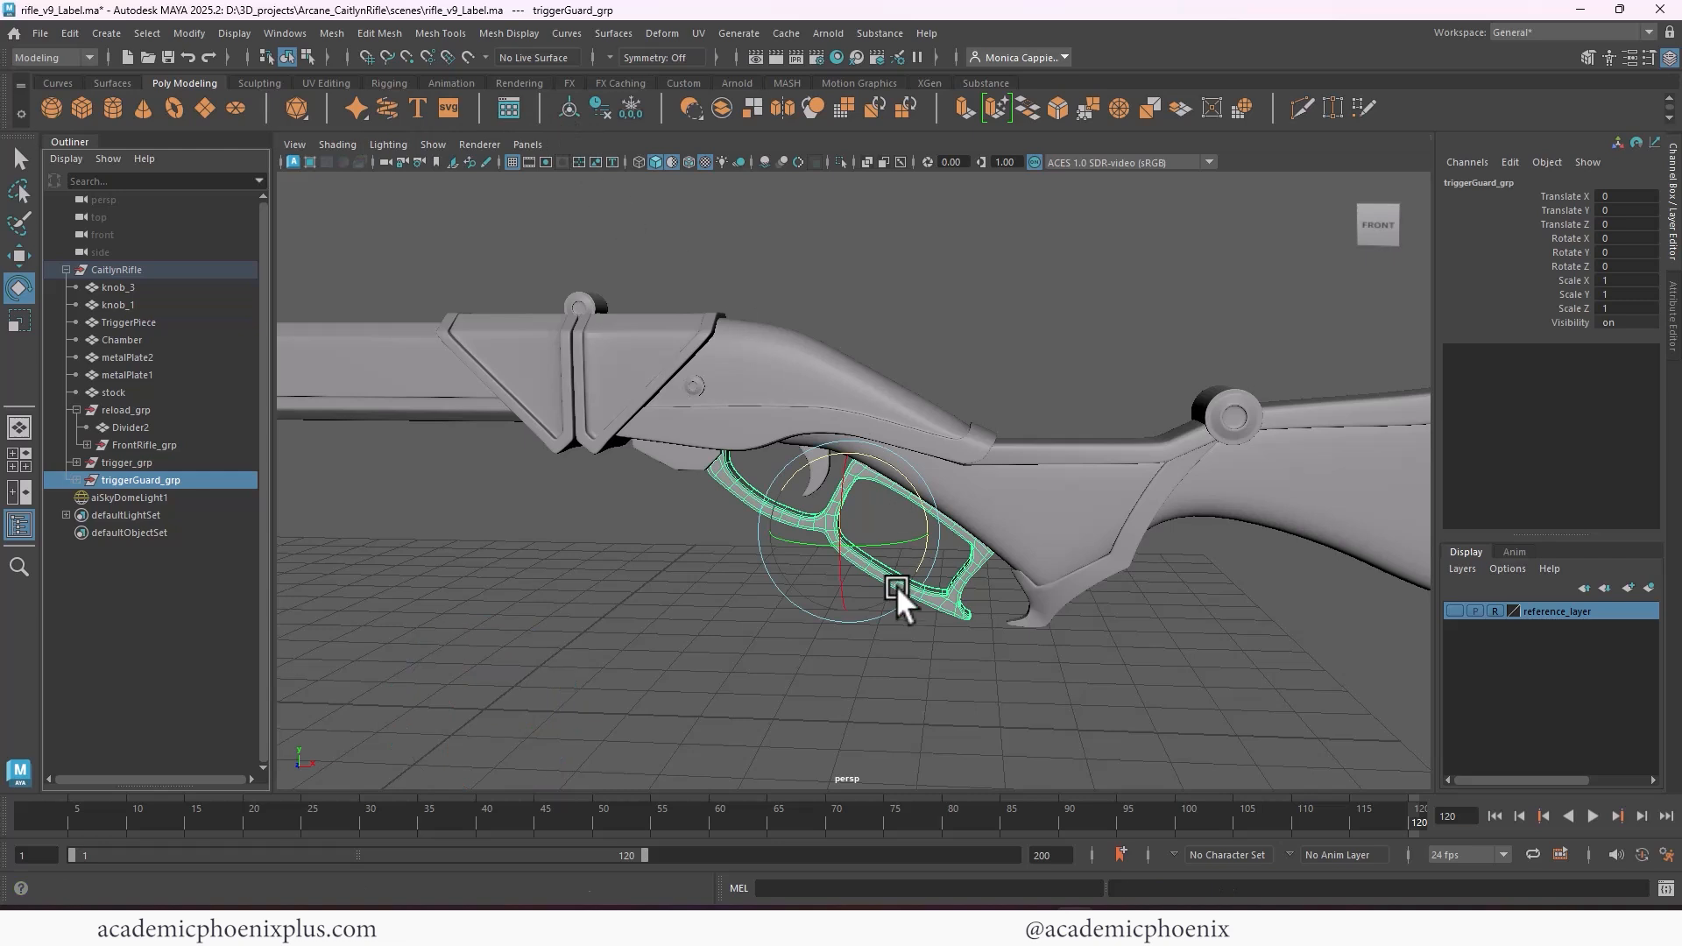
pyautogui.press('d')
pyautogui.moveTo(928, 530); pyautogui.dragTo(1027, 482)
pyautogui.press('e')
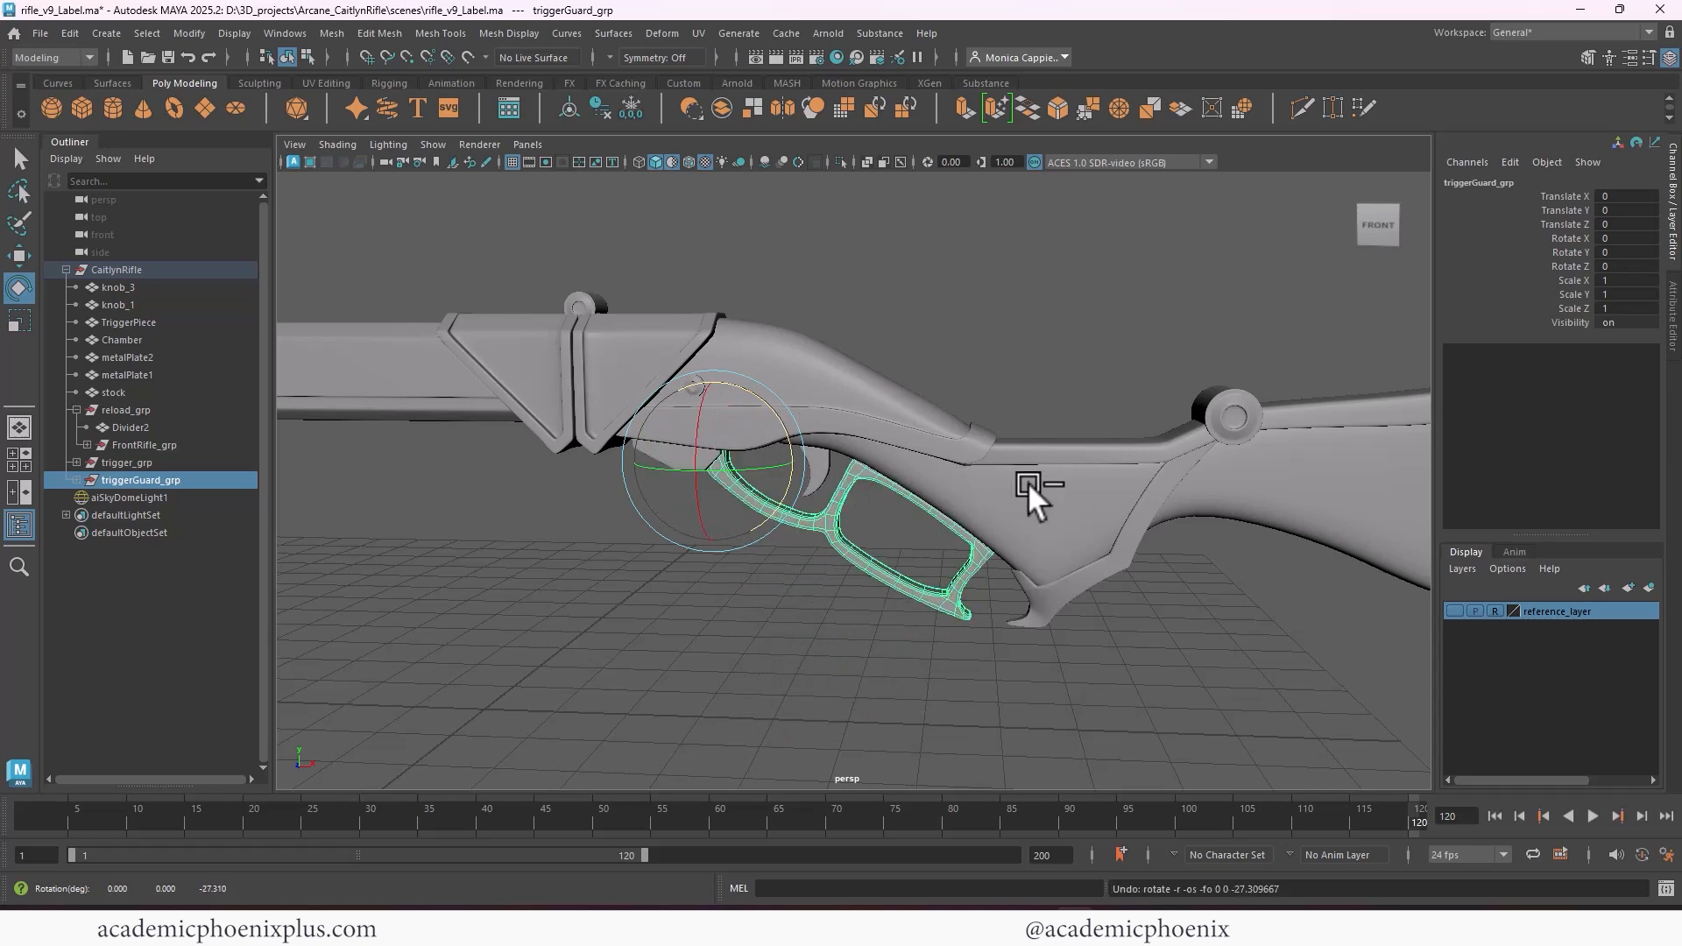
# Review the loose rear parts from knob_3 to stock, and test a reload_grp Z rotation of about 43°, undoing it
pyautogui.keyDown('alt'); pyautogui.moveTo(1038, 482); pyautogui.dragTo(883, 471, button='middle'); pyautogui.keyUp('alt')
pyautogui.keyDown('alt'); pyautogui.moveTo(971, 480); pyautogui.dragTo(869, 445, button='right'); pyautogui.keyUp('alt')
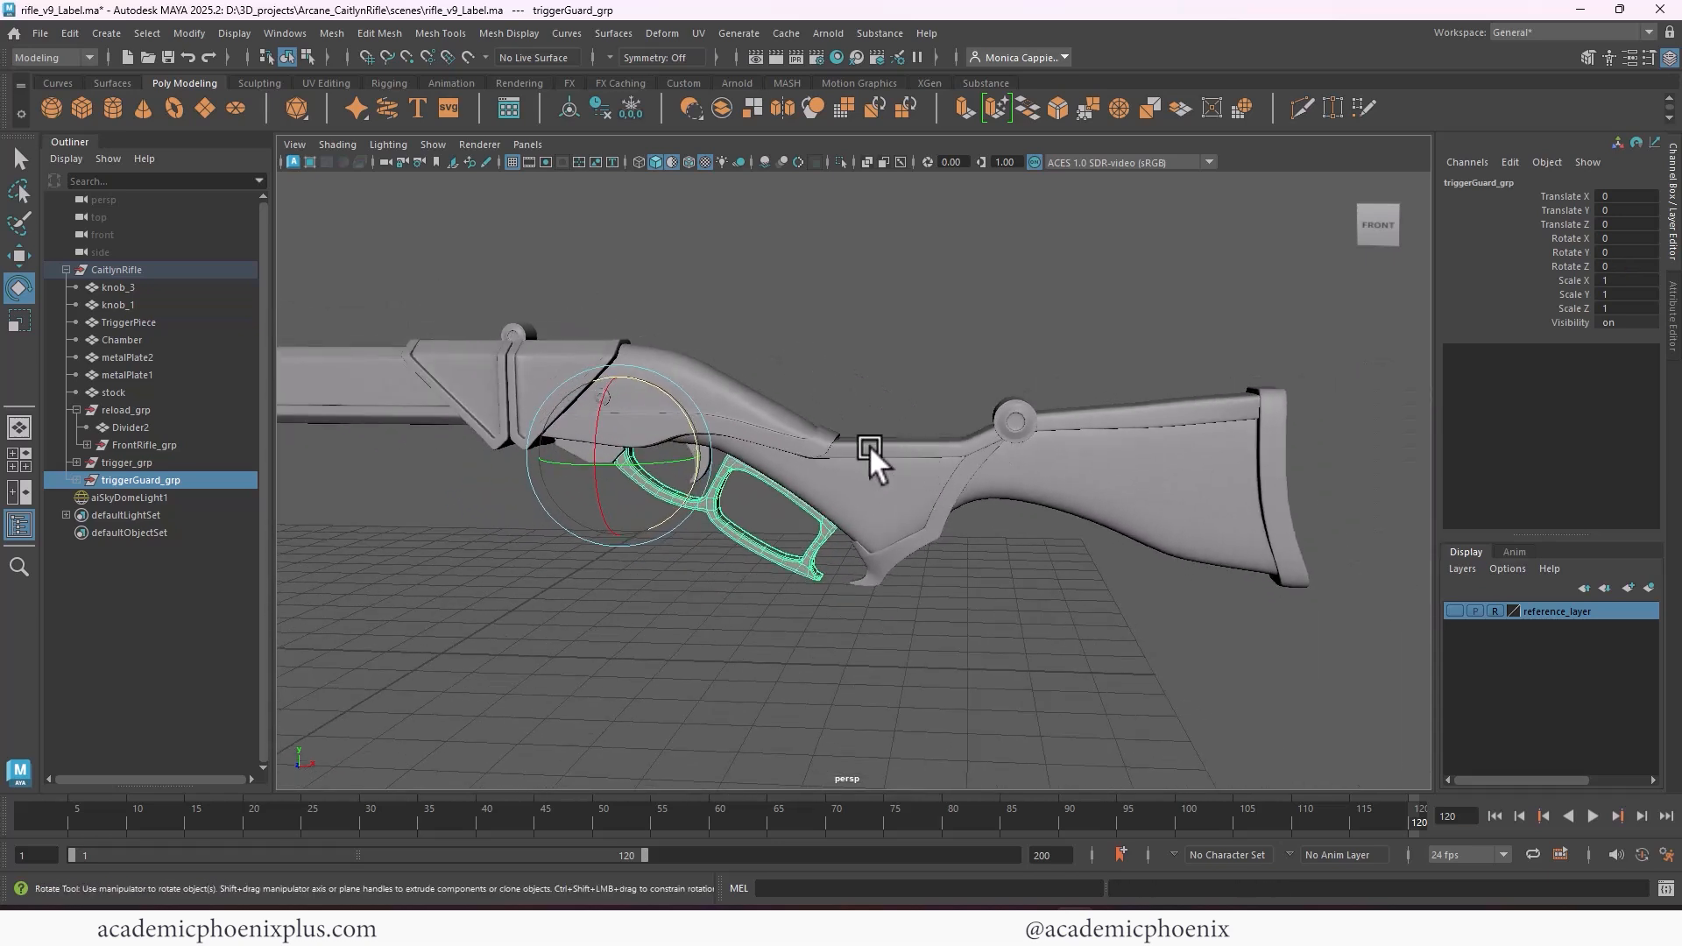
pyautogui.click(127, 393)
pyautogui.keyDown('shift'); pyautogui.click(156, 288); pyautogui.keyUp('shift')
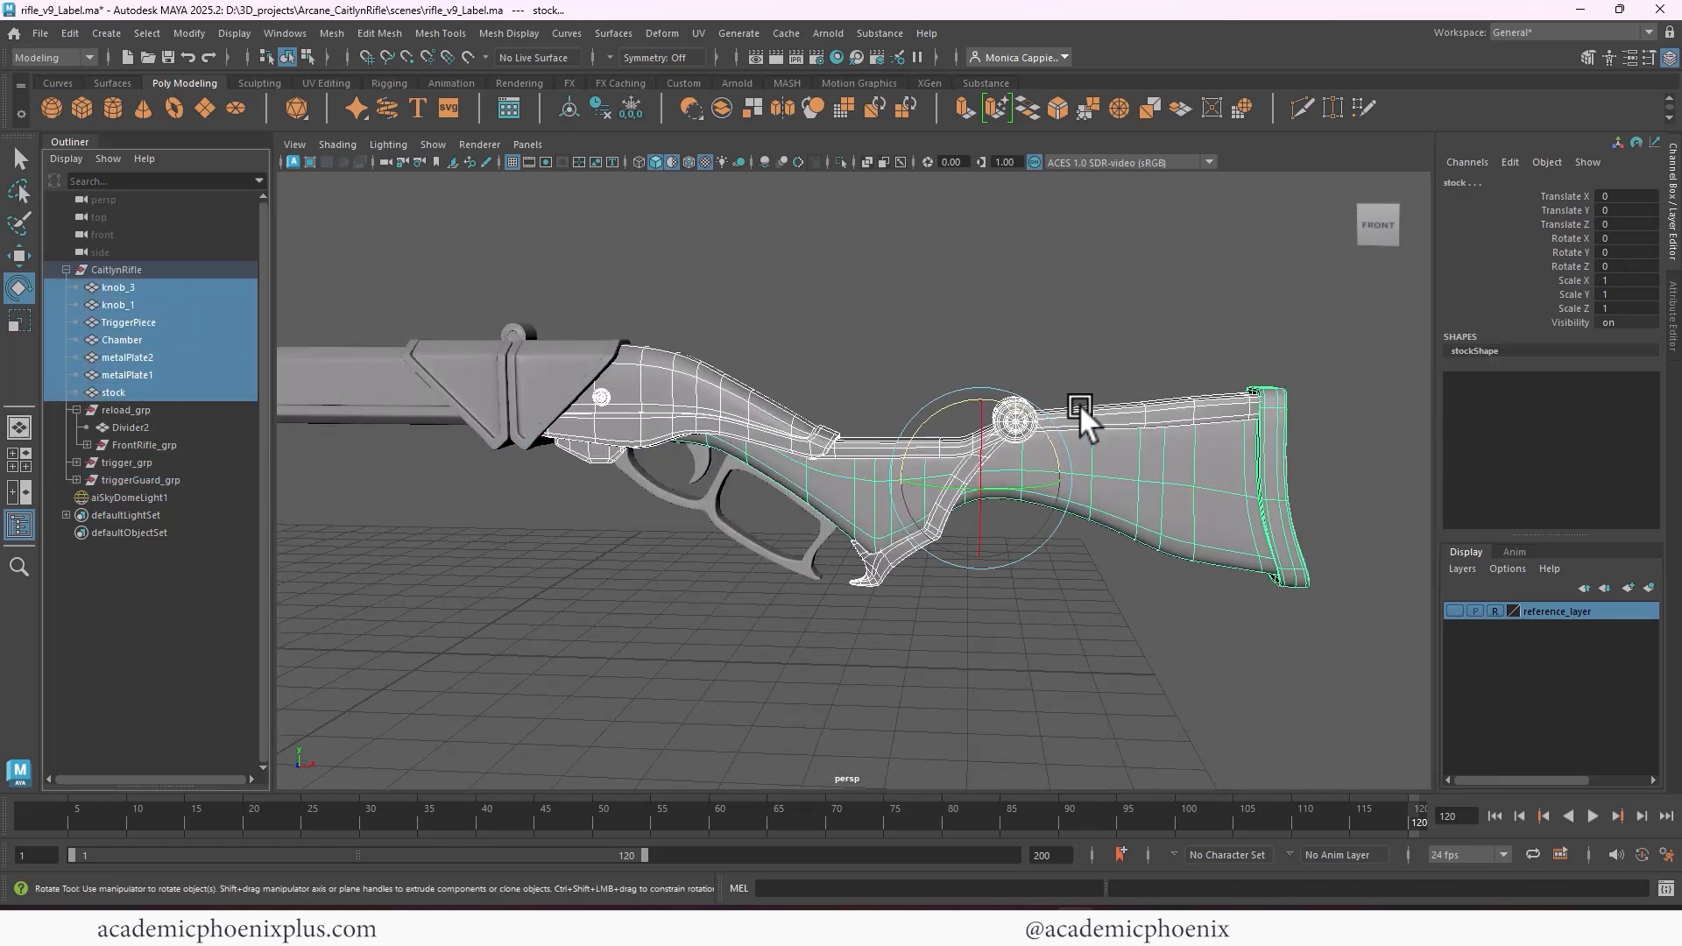
pyautogui.click(142, 409)
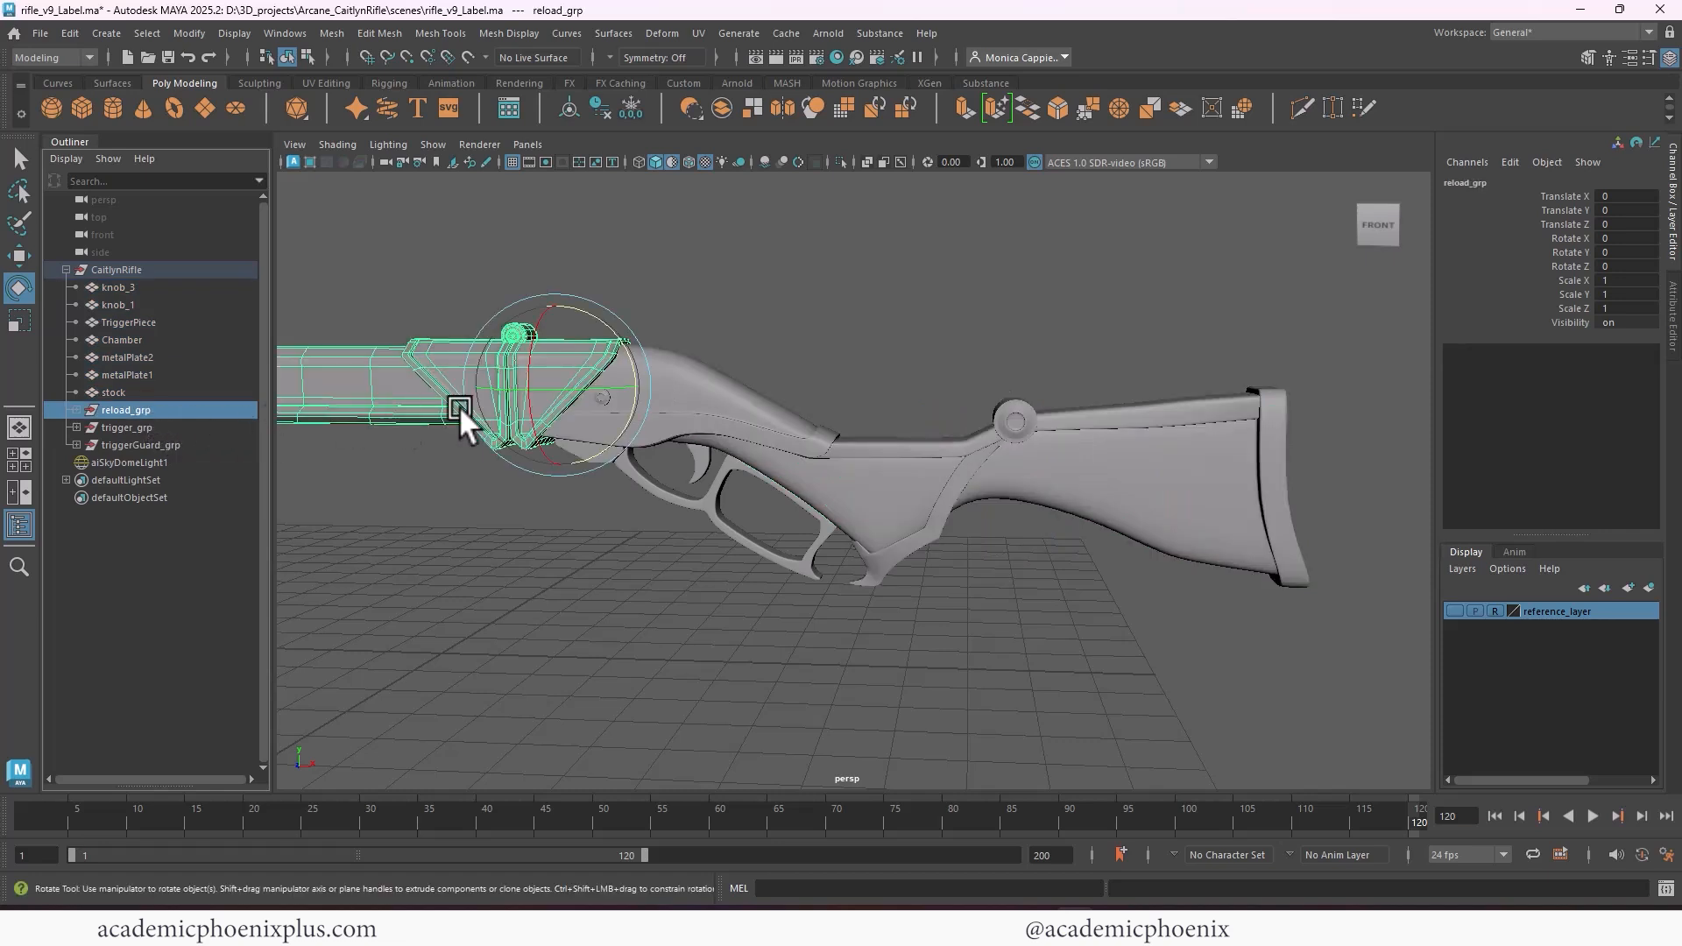
pyautogui.moveTo(627, 350); pyautogui.dragTo(598, 285)
pyautogui.hotkey('ctrl', 'z')
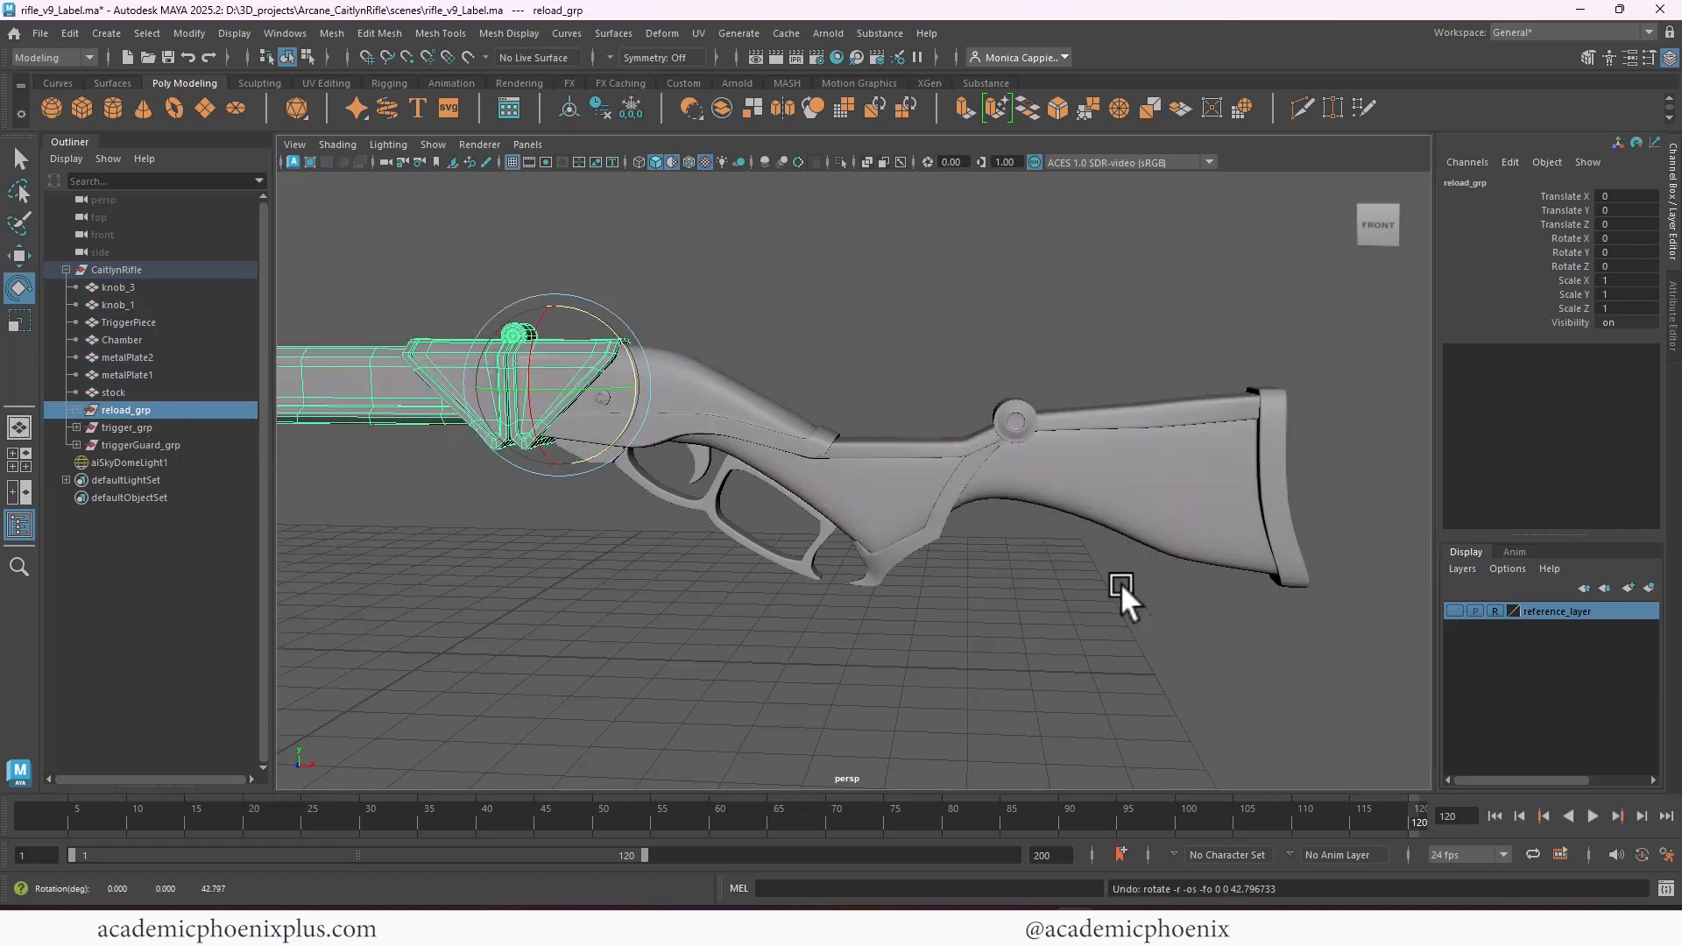
# Group the loose rear parts from knob_3 to stock together with trigger_grp and triggerGuard_grp inside CaitlynRifle
pyautogui.moveTo(1121, 584); pyautogui.dragTo(666, 364)
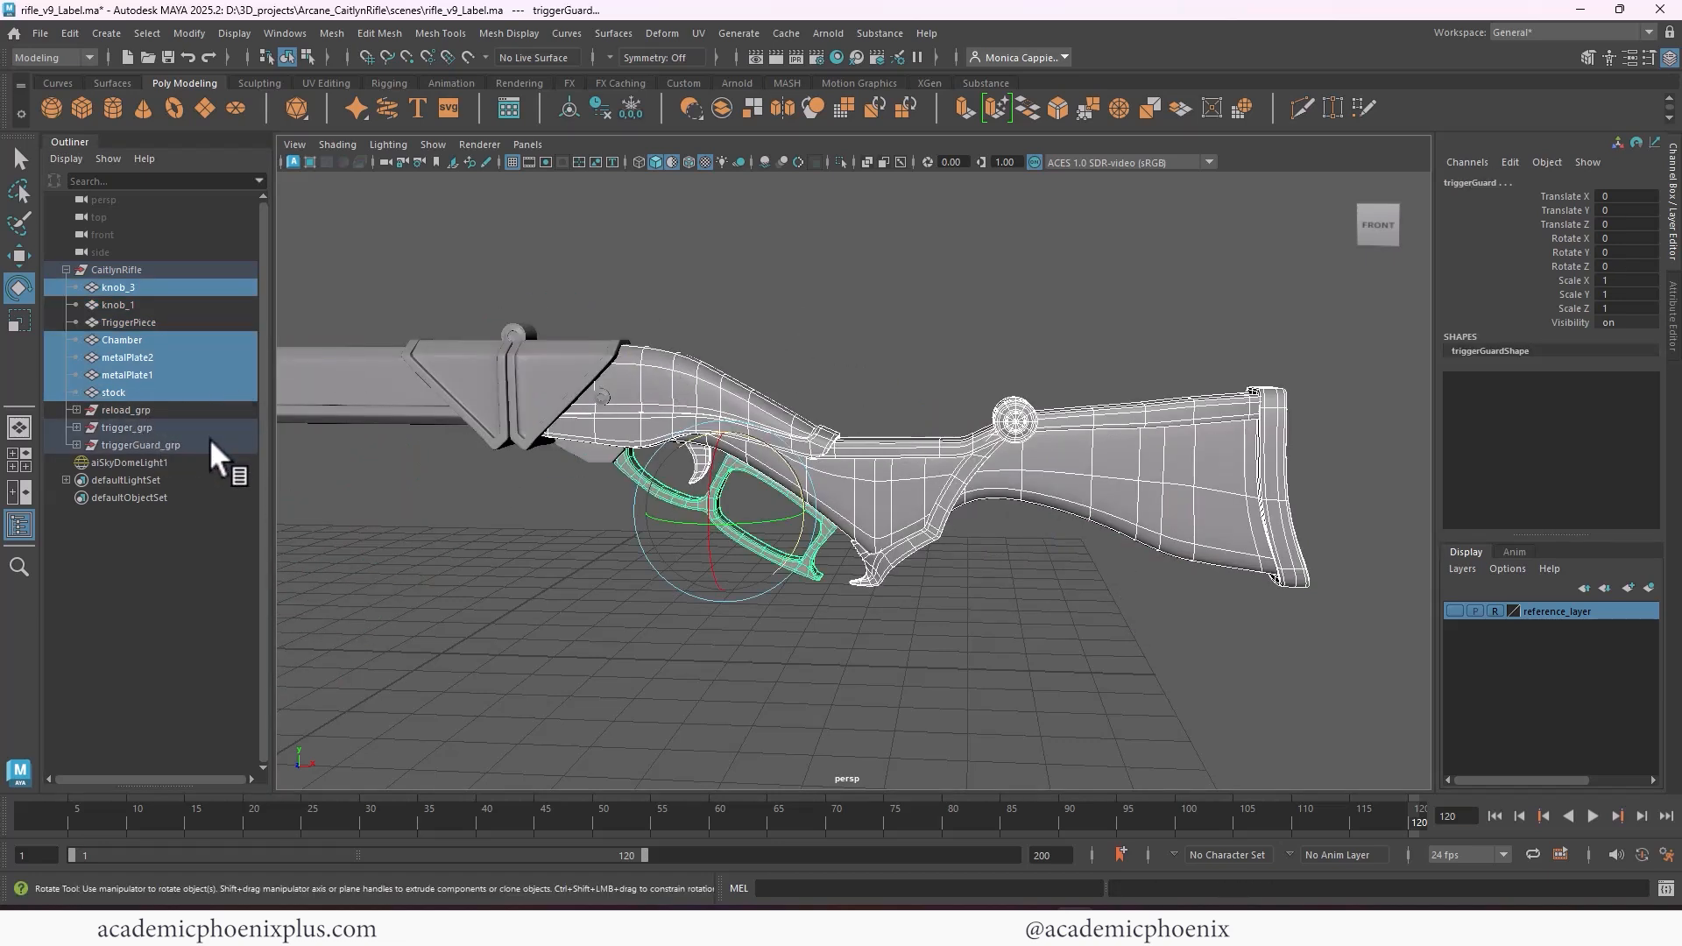
pyautogui.click(162, 387)
pyautogui.click(154, 289)
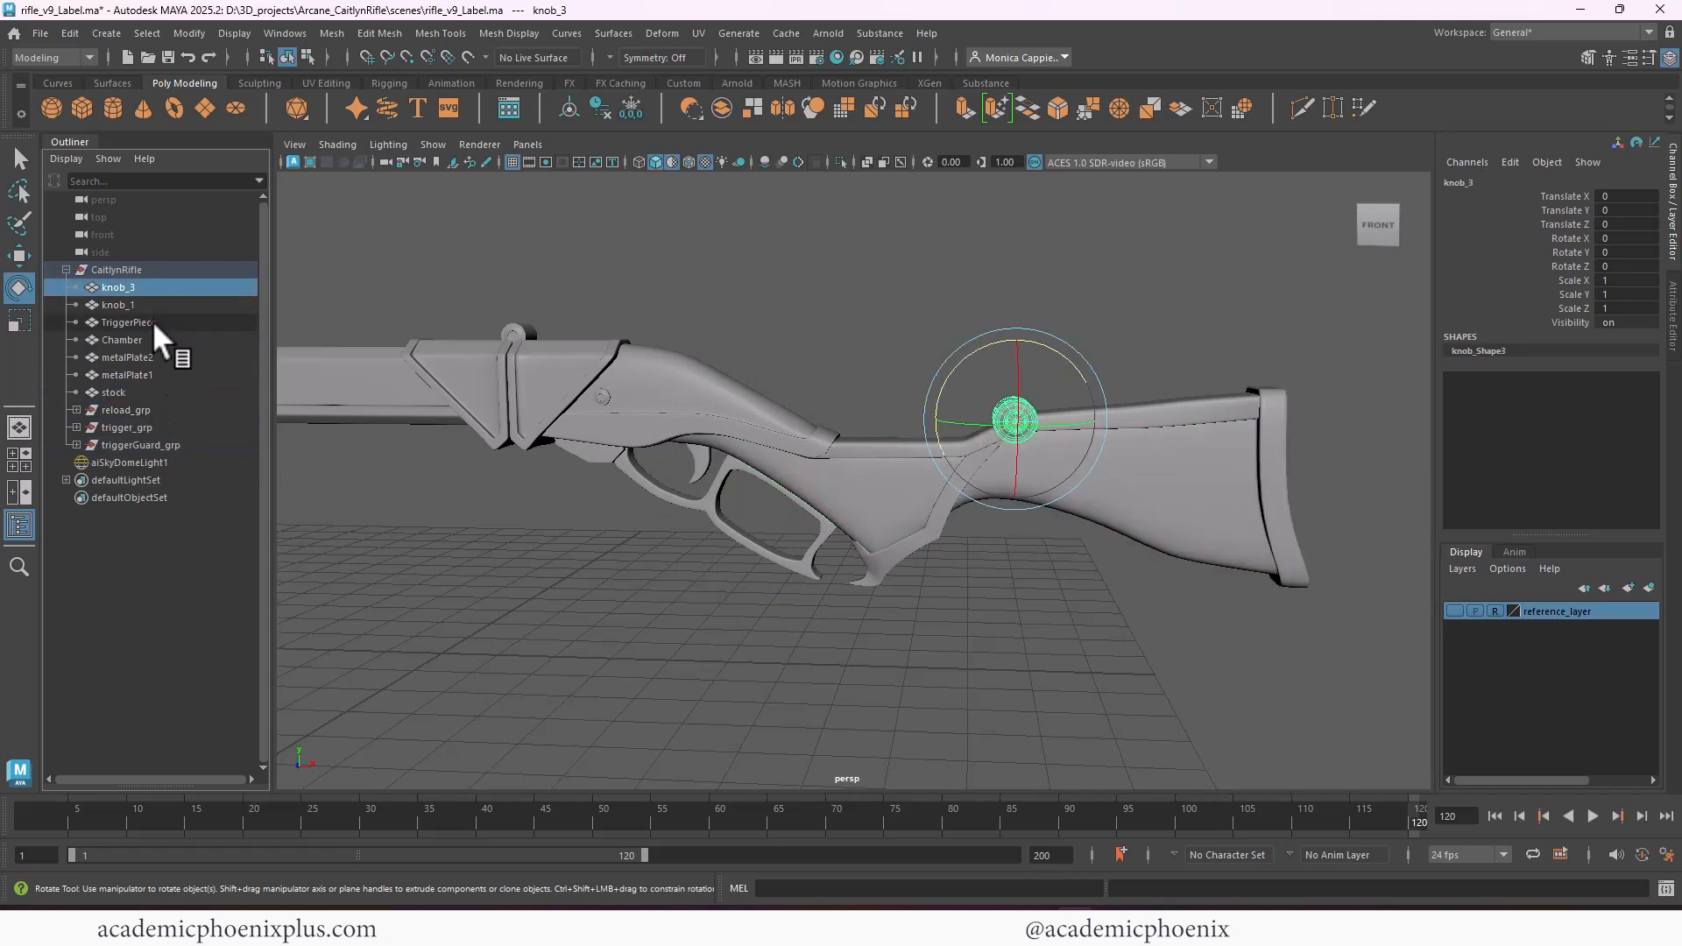
pyautogui.keyDown('shift'); pyautogui.click(157, 391); pyautogui.keyUp('shift')
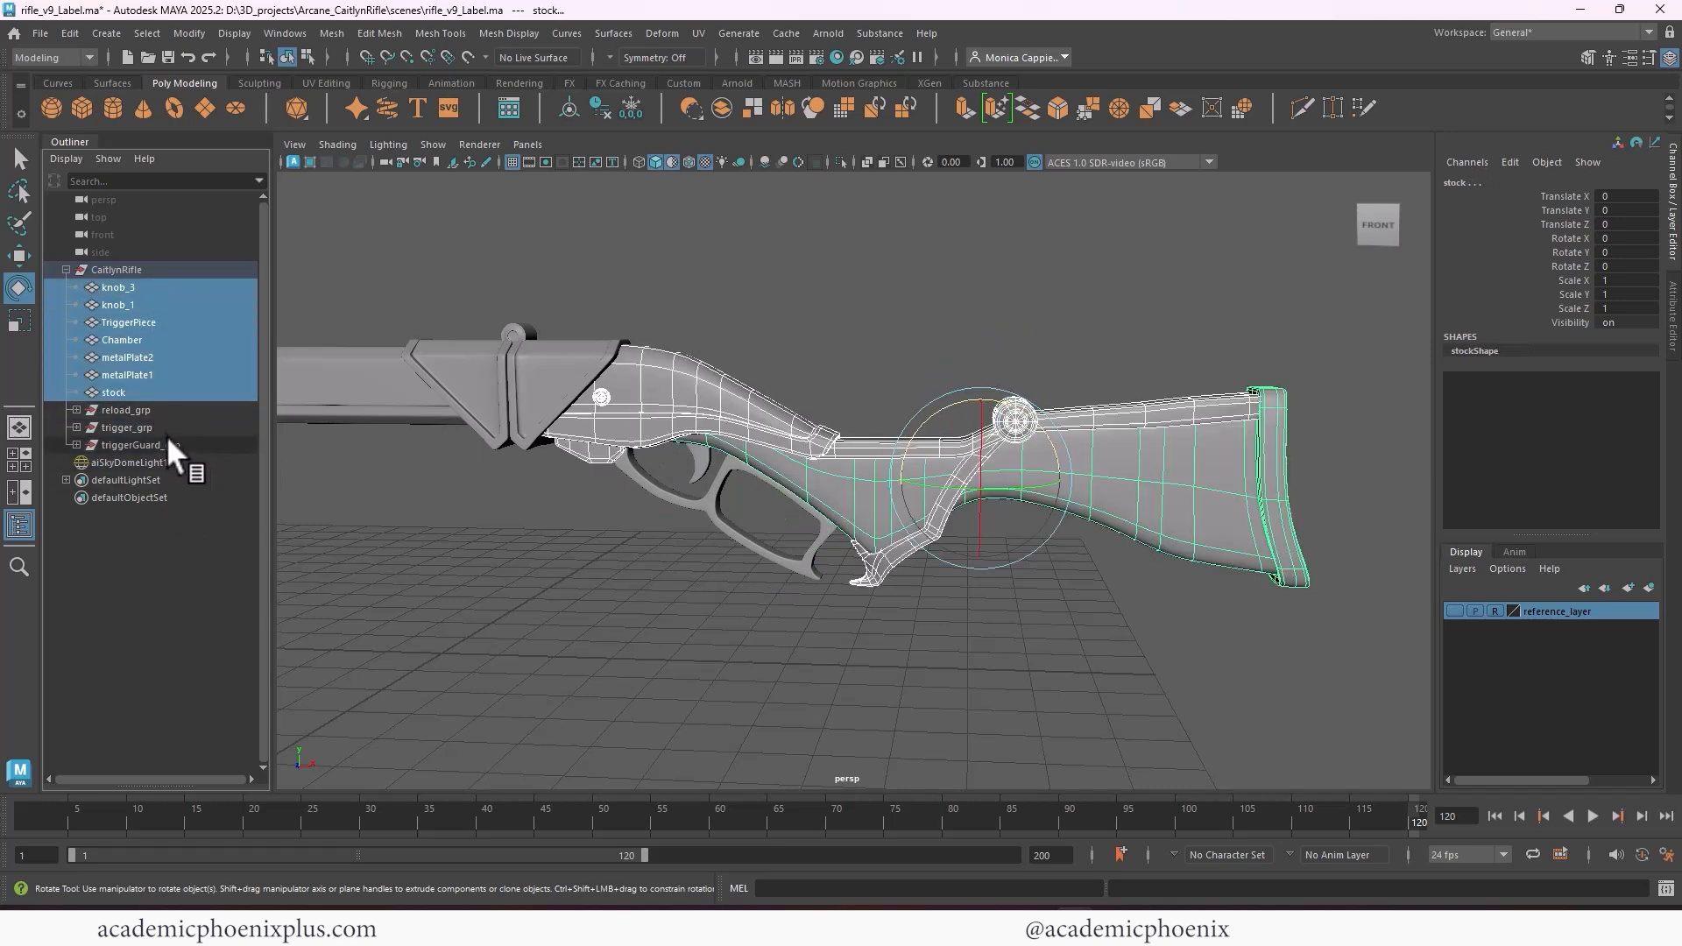
pyautogui.keyDown('ctrl'); pyautogui.click(133, 438); pyautogui.keyUp('ctrl')
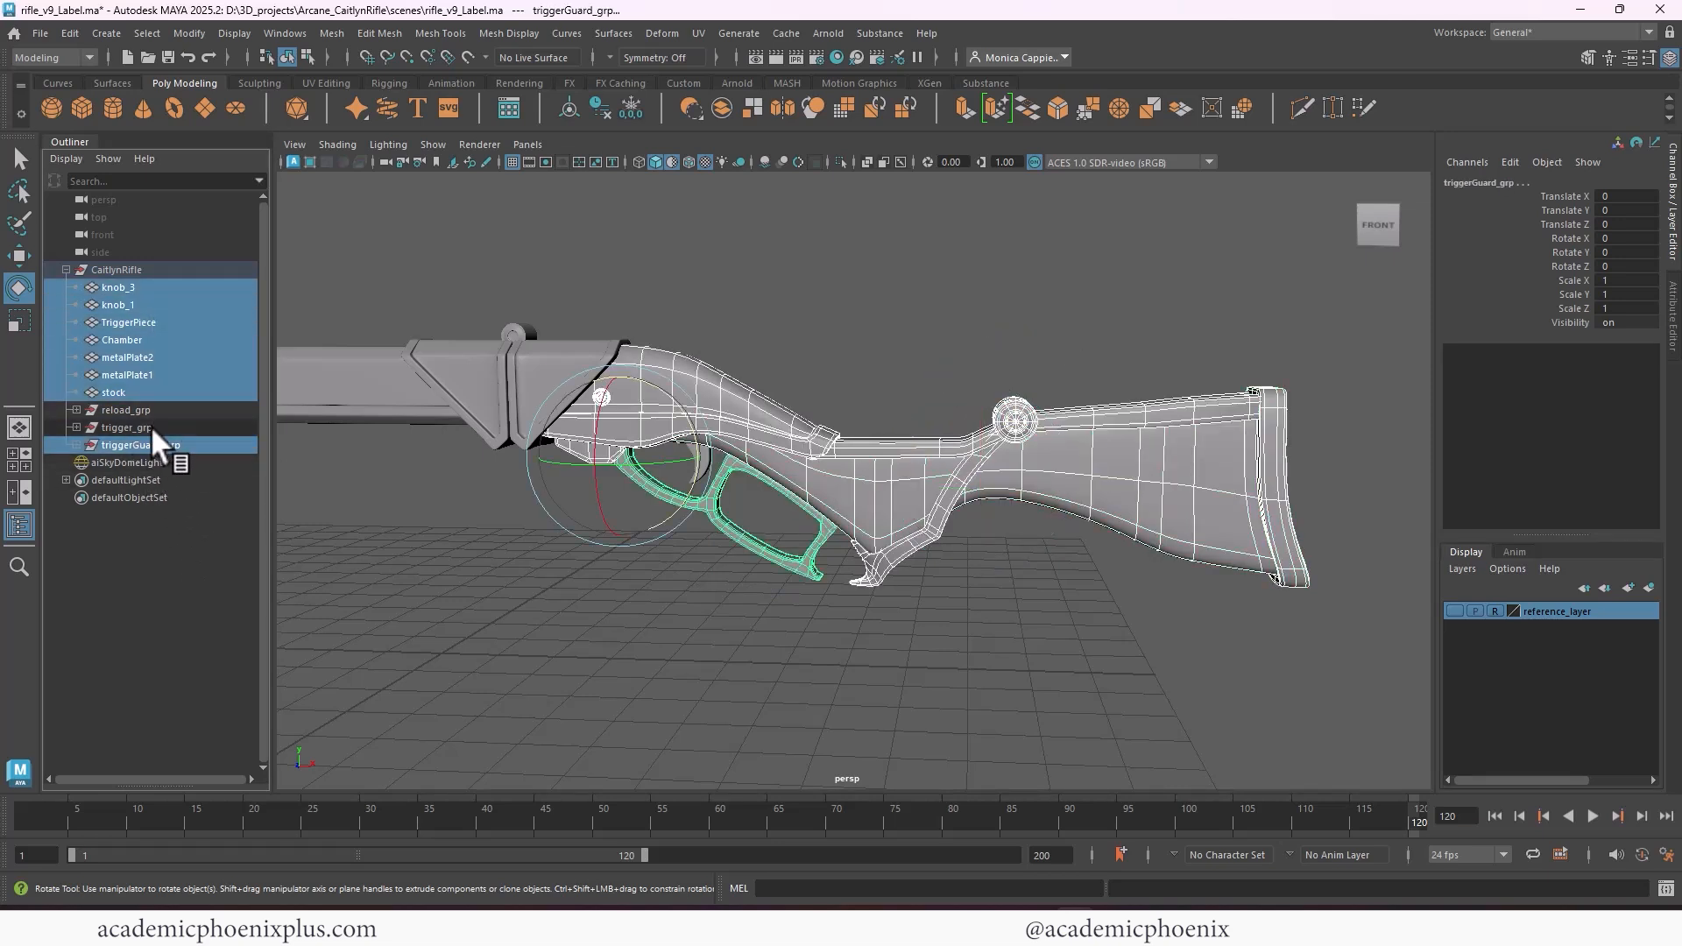
pyautogui.keyDown('ctrl'); pyautogui.click(150, 426); pyautogui.keyUp('ctrl')
pyautogui.hotkey('ctrl', 'g')
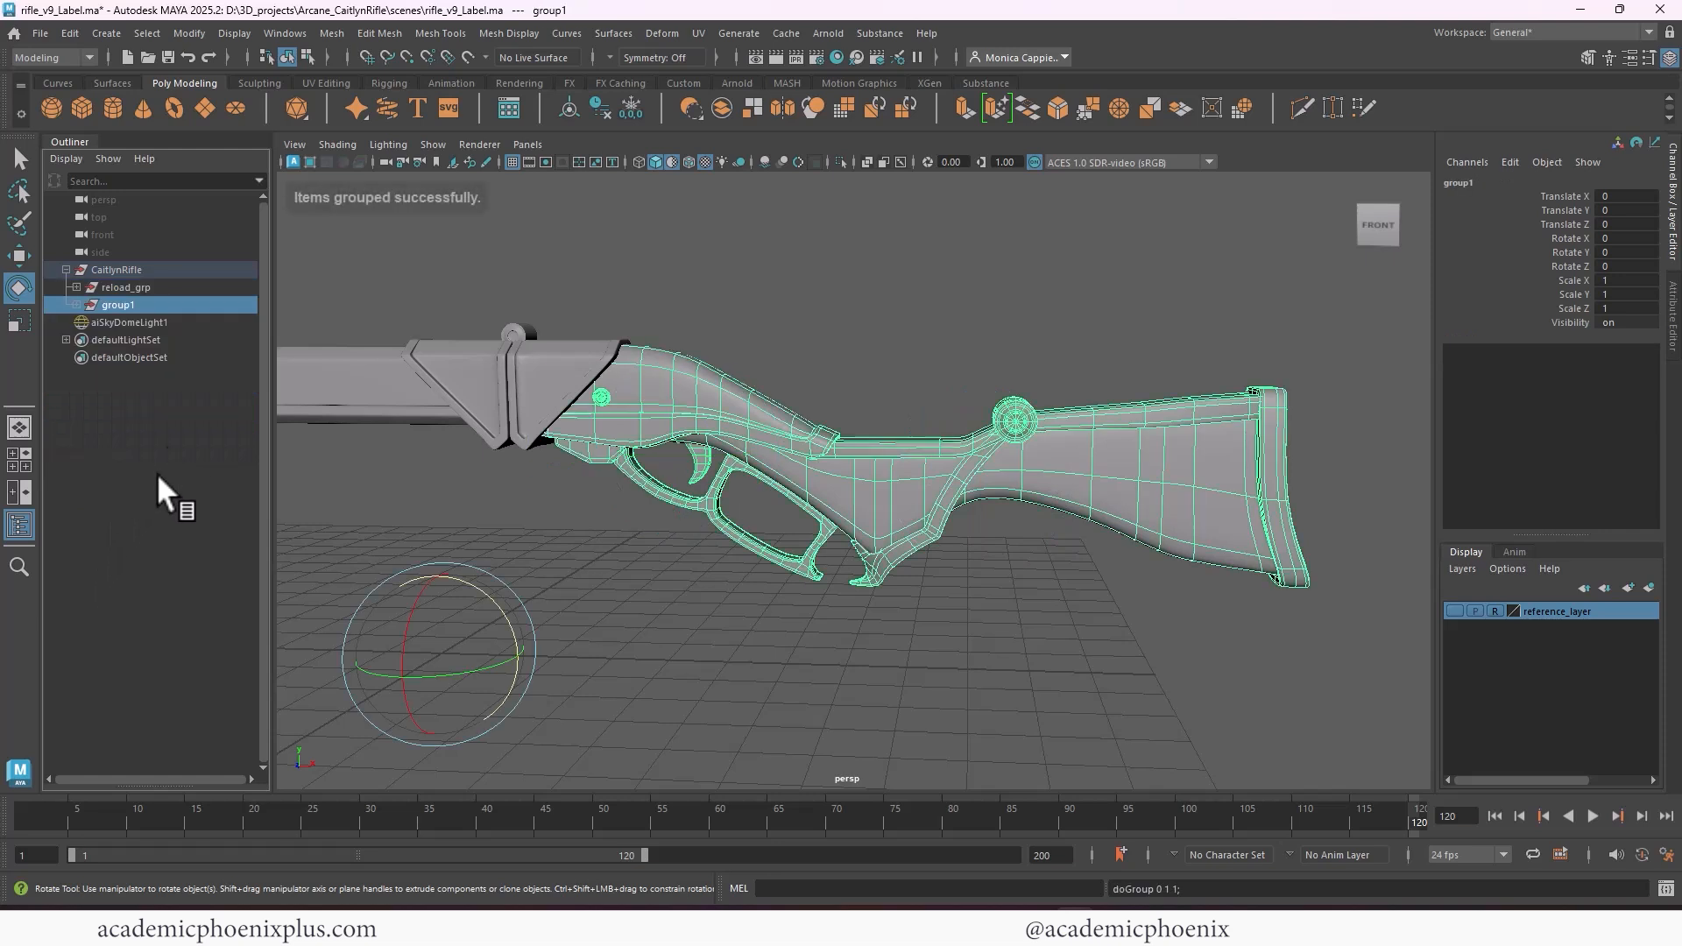
# Rename the new group of rear rifle parts stock_grp
pyautogui.doubleClick(119, 305)
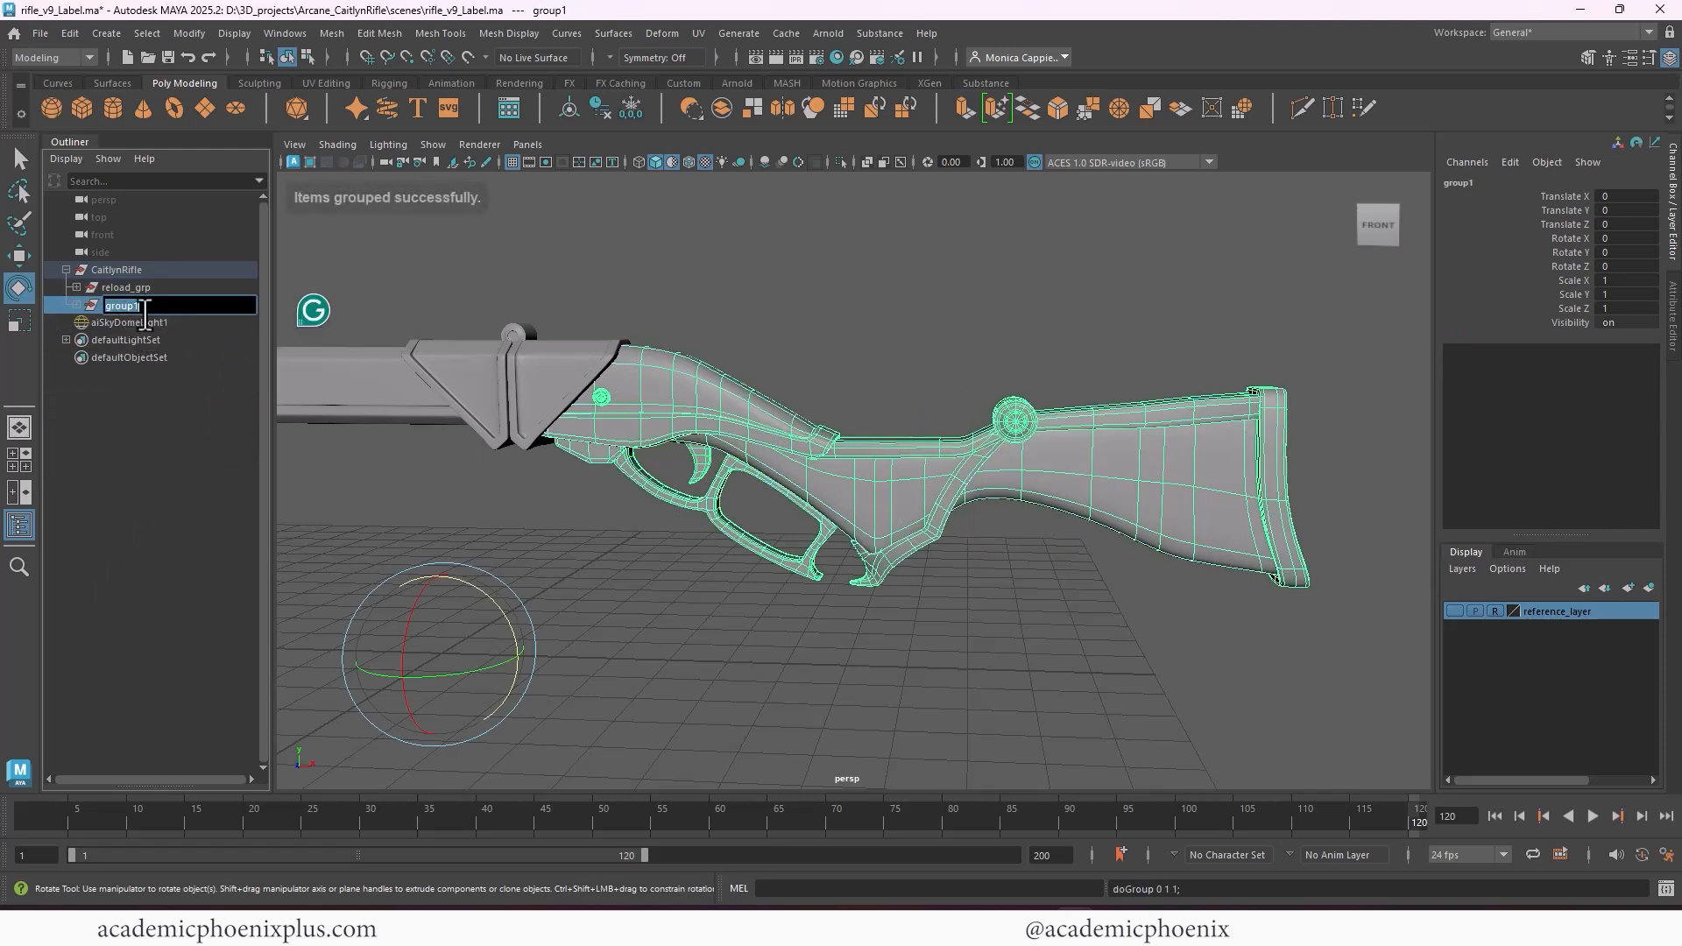
pyautogui.write('back')
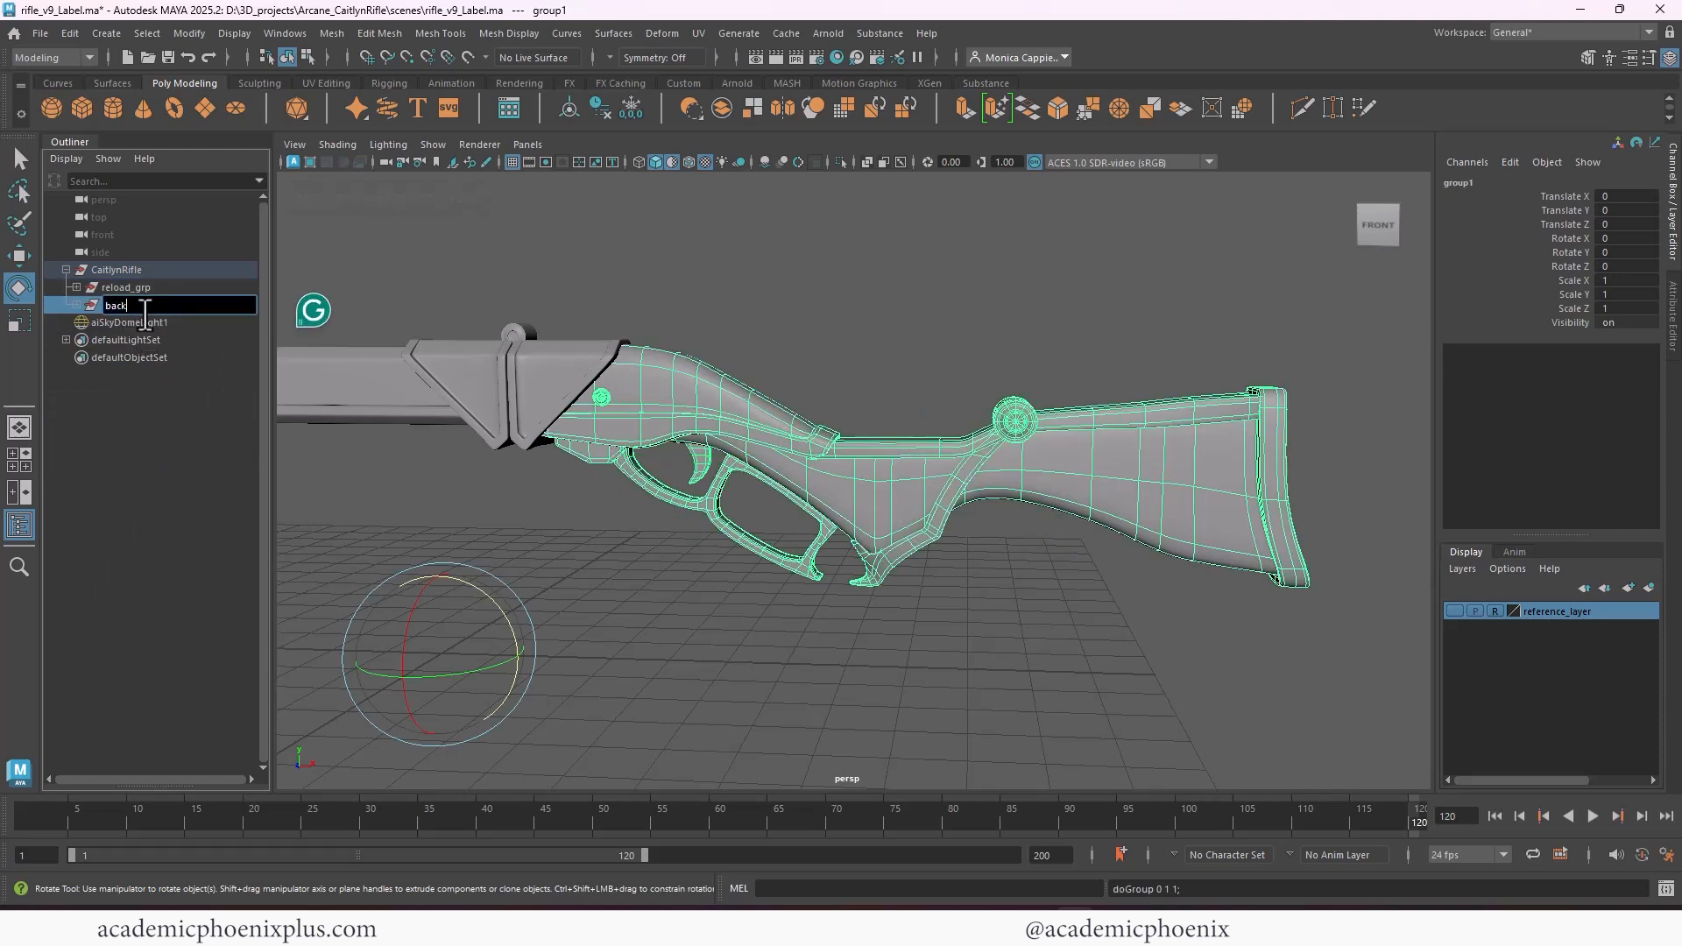
pyautogui.press('BackSpace')
pyautogui.write('s')
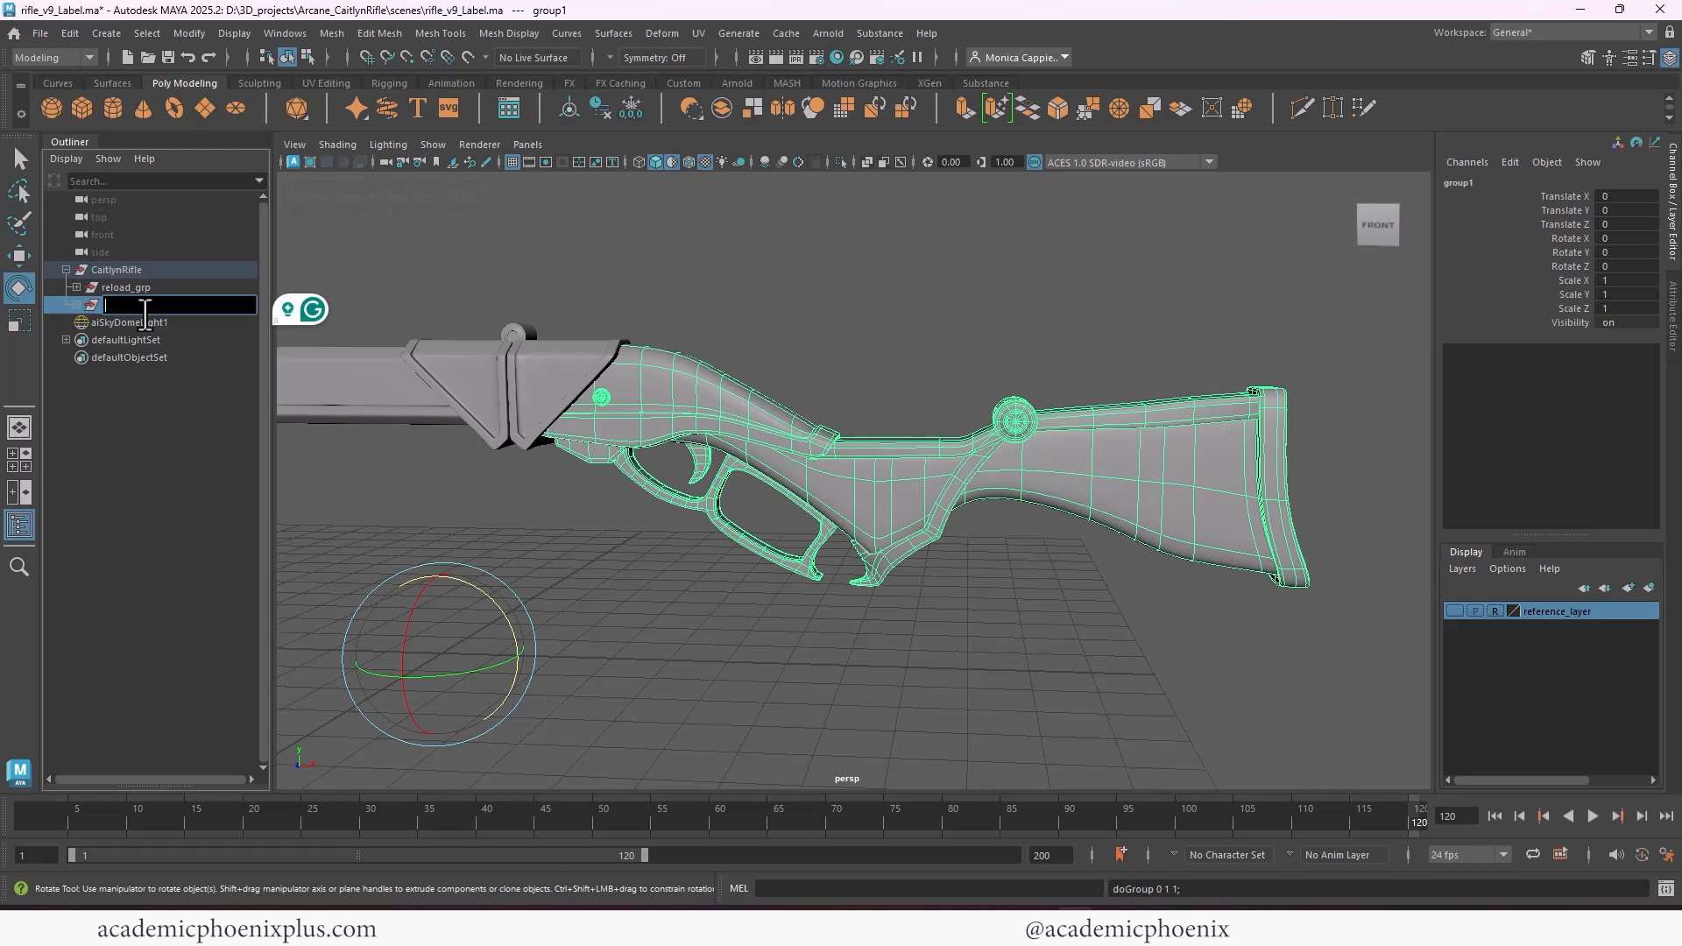
pyautogui.write('tock_grp')
pyautogui.press('Return')
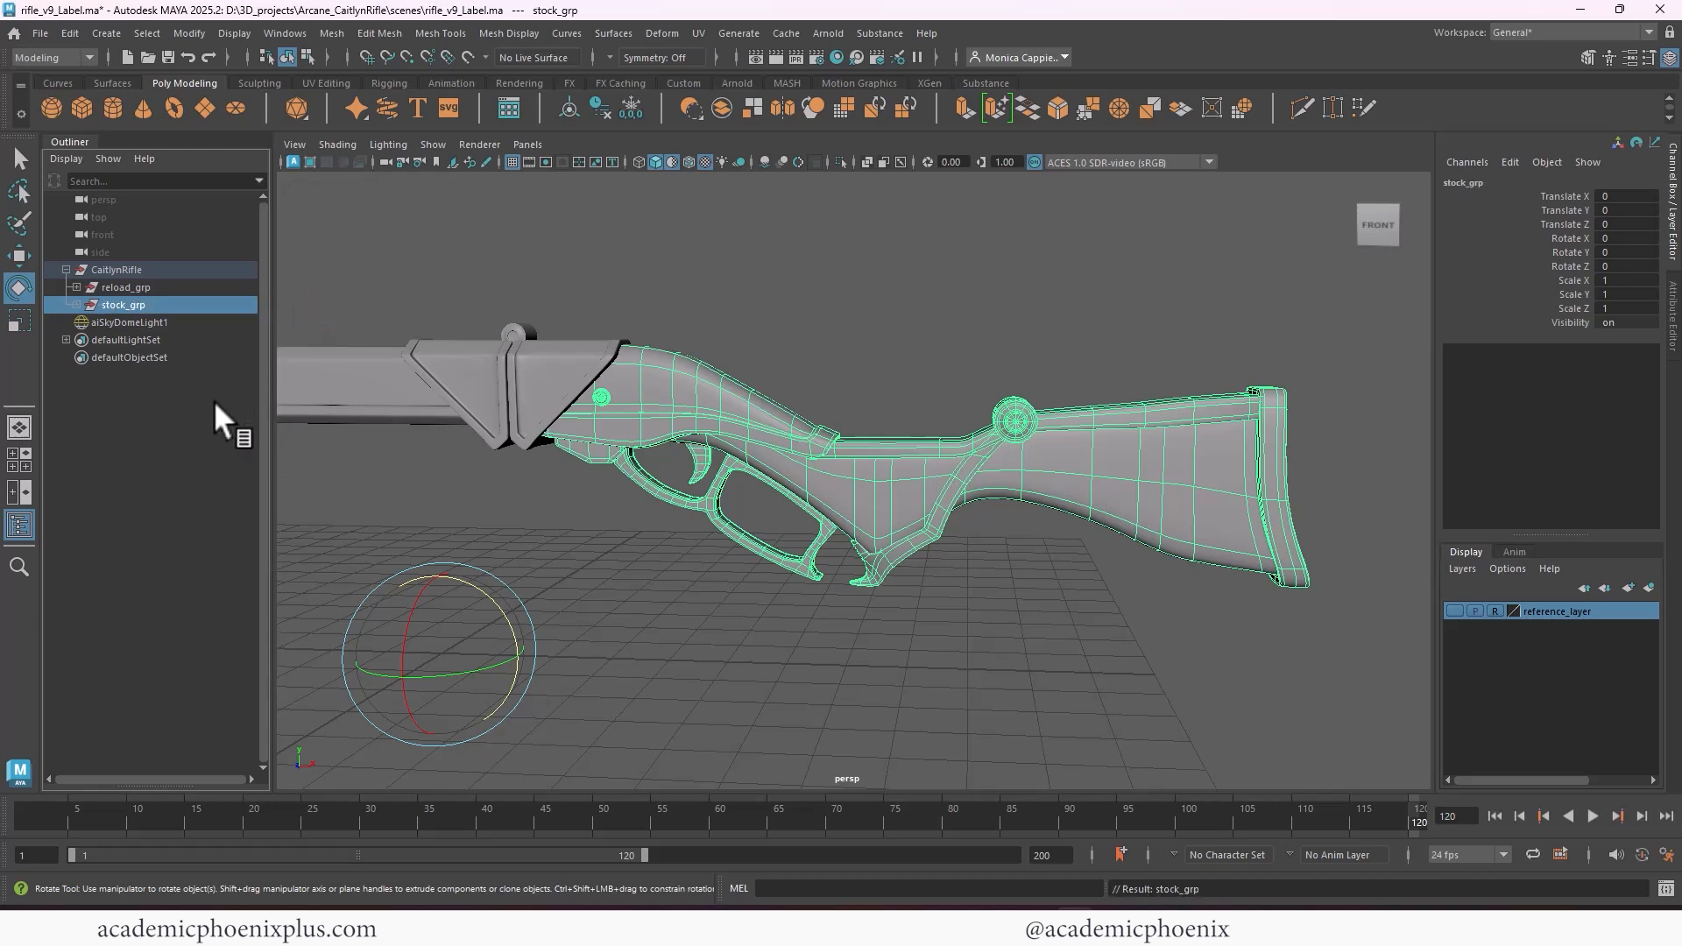
# Center the pivot of stock_grp and move it just in front of the small chamber knob, testing a Z rotation of about -36° and undoing it
pyautogui.click(574, 105)
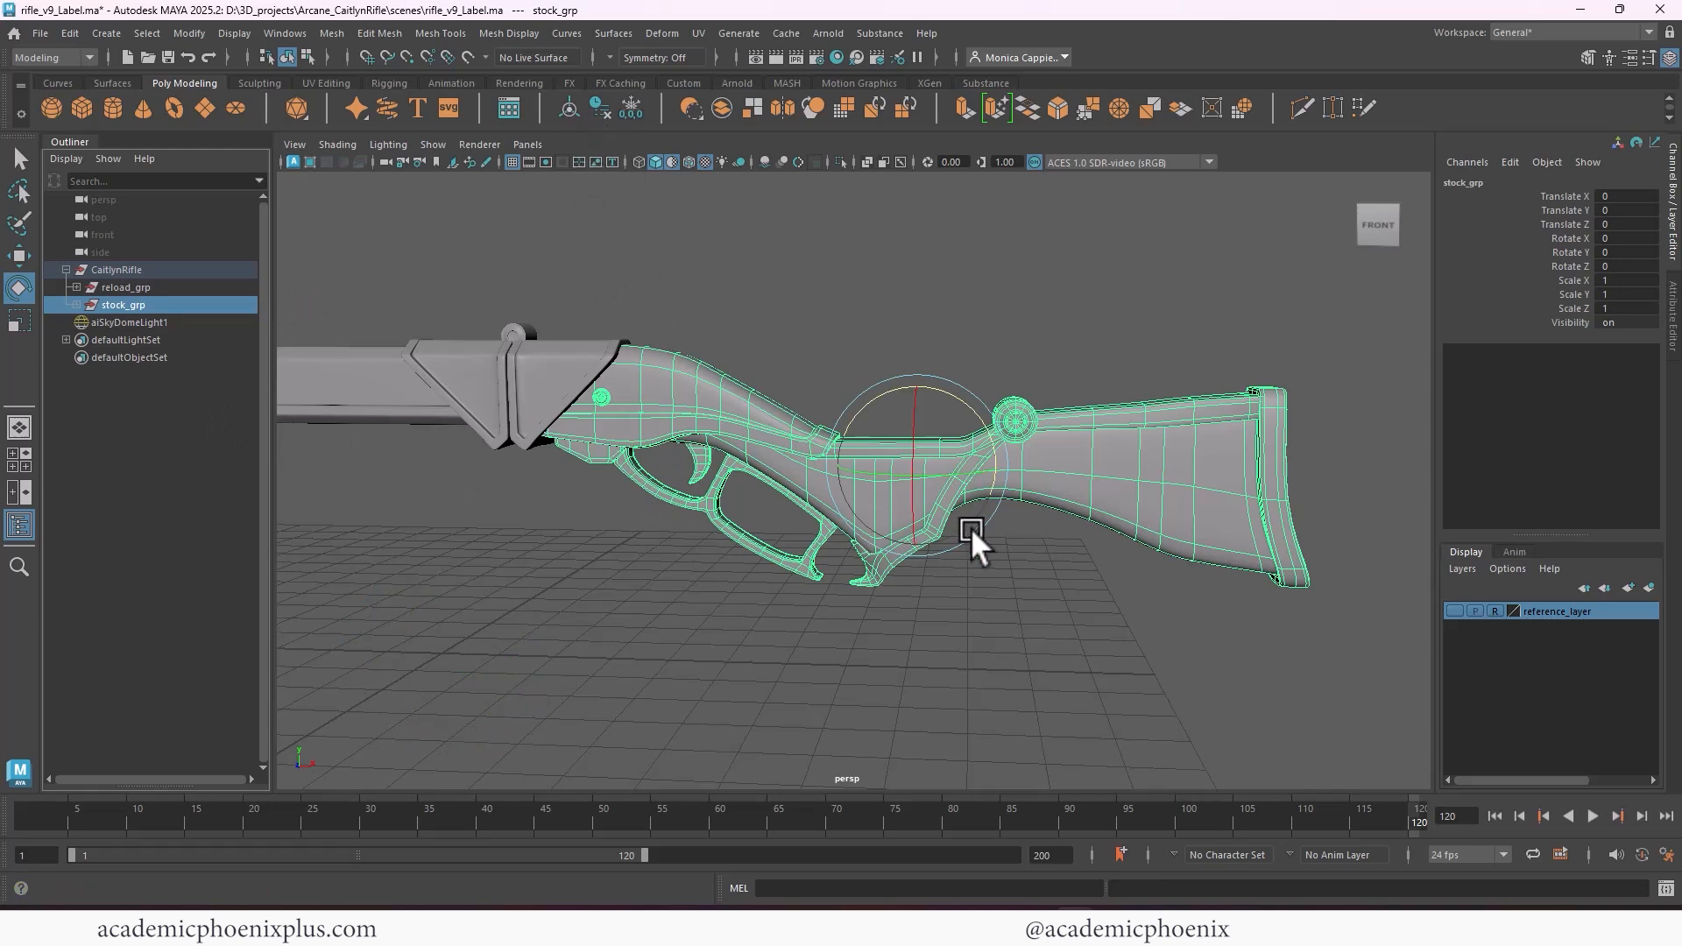
pyautogui.press('d')
pyautogui.moveTo(996, 464); pyautogui.dragTo(629, 407)
pyautogui.press('d')
pyautogui.hotkey('ctrl', 'z')
pyautogui.press('d')
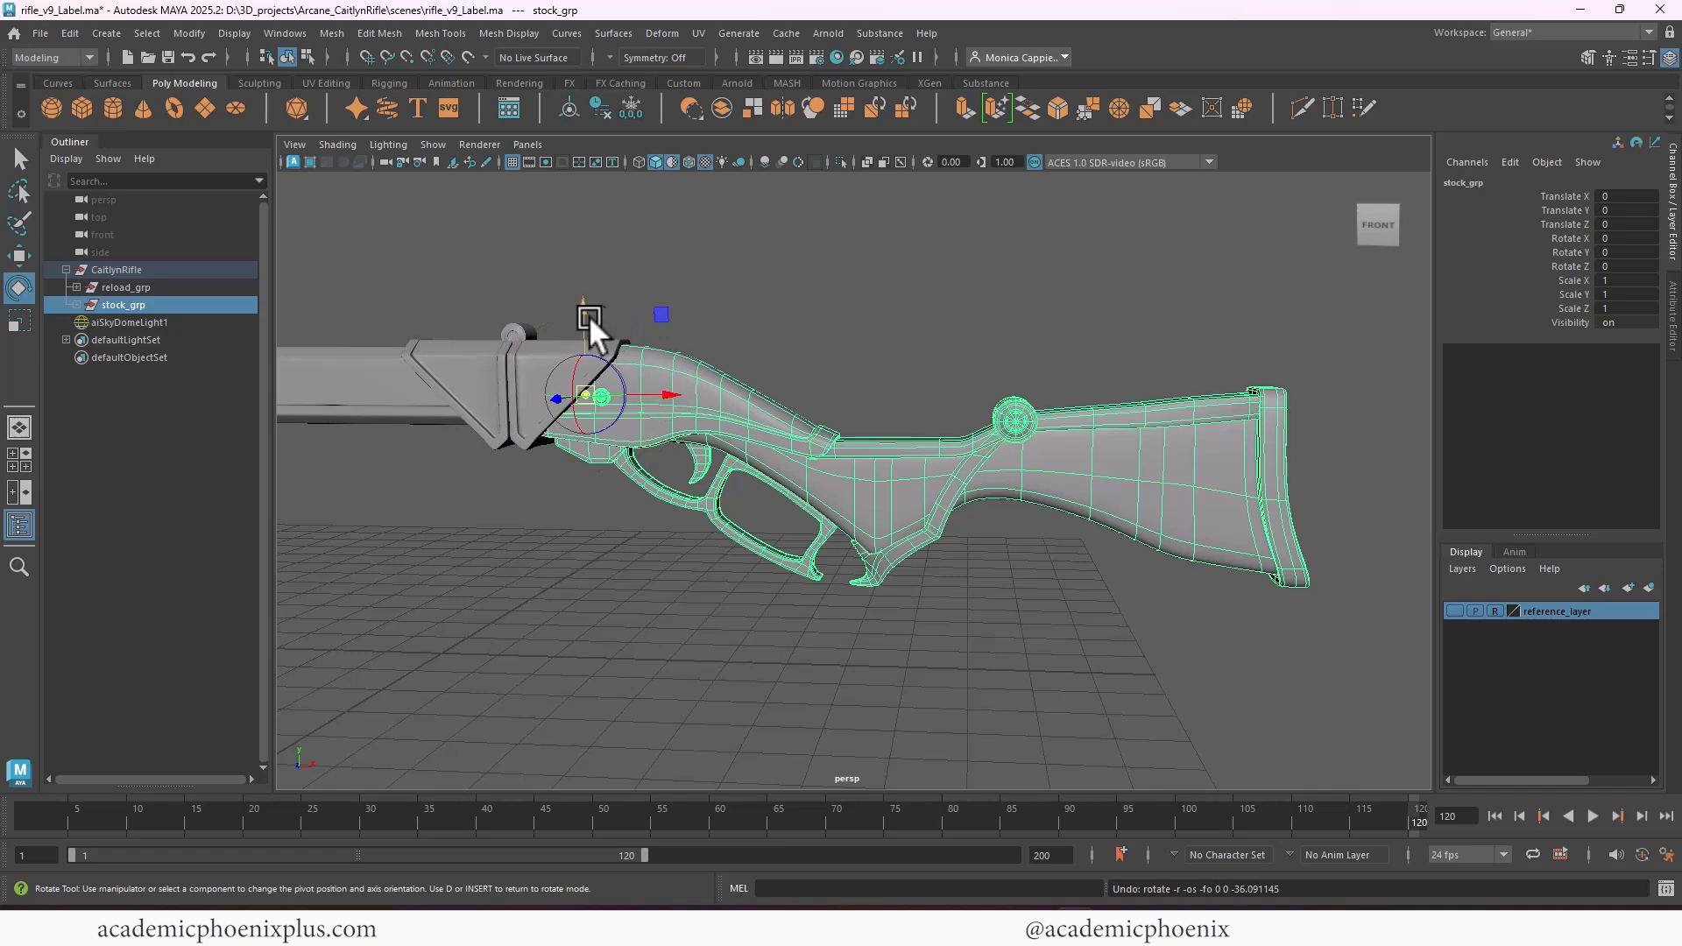
# Raise the pivot of stock_grp toward the chamber's upper edge, testing a Z rotation of about -40° and undoing it
pyautogui.moveTo(590, 319); pyautogui.dragTo(643, 375)
pyautogui.press('d')
pyautogui.hotkey('ctrl', 'z')
pyautogui.press('d')
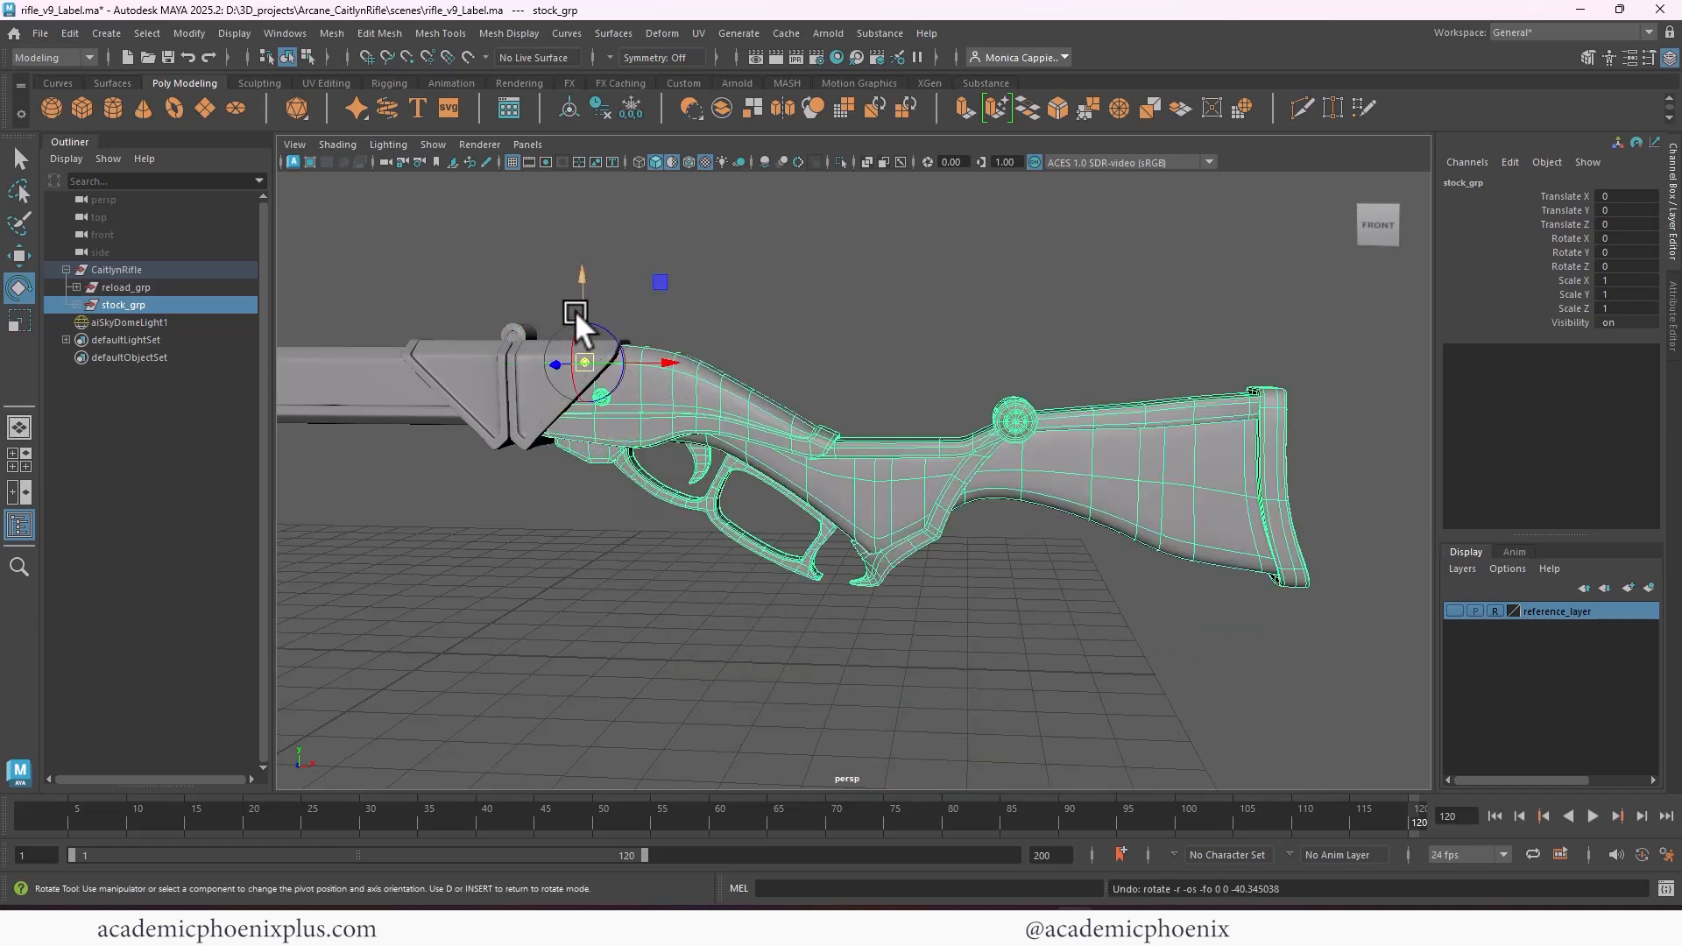
# Move the pivot of stock_grp to the chamber's lower front corner beside the metal plate, undo a test Z rotation of about -47°, and deselect the group
pyautogui.moveTo(577, 280); pyautogui.dragTo(557, 346)
pyautogui.press('d')
pyautogui.moveTo(638, 397); pyautogui.dragTo(584, 449)
pyautogui.press('d')
pyautogui.press('d')
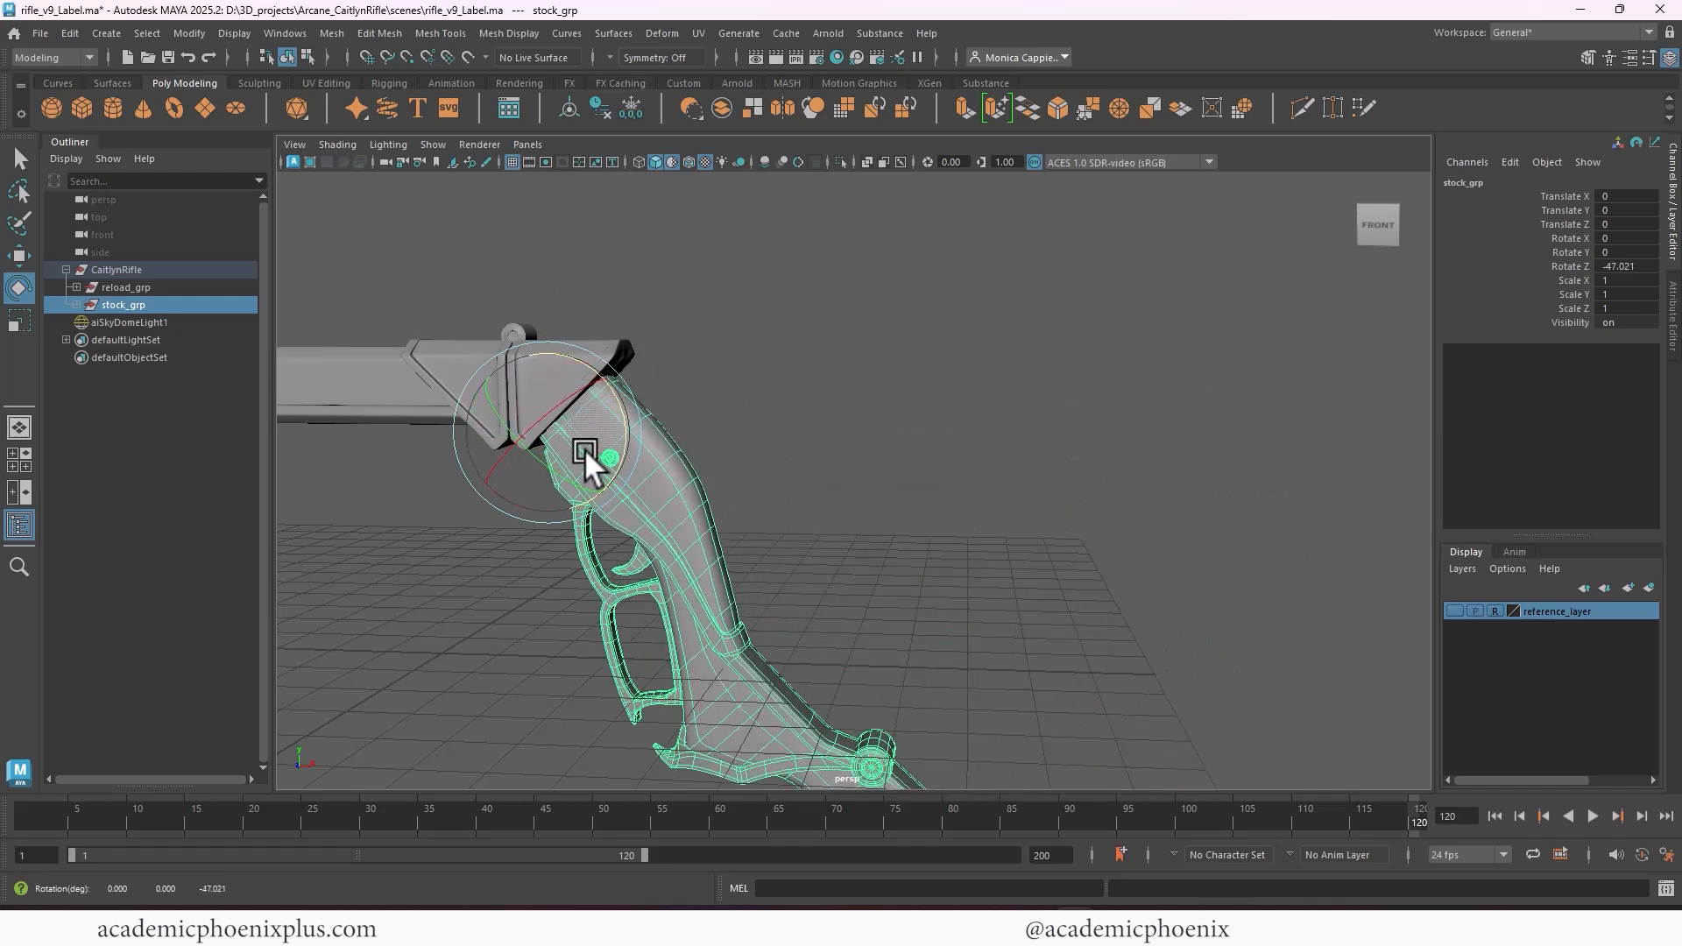
pyautogui.hotkey('ctrl', 'z')
pyautogui.click(921, 350)
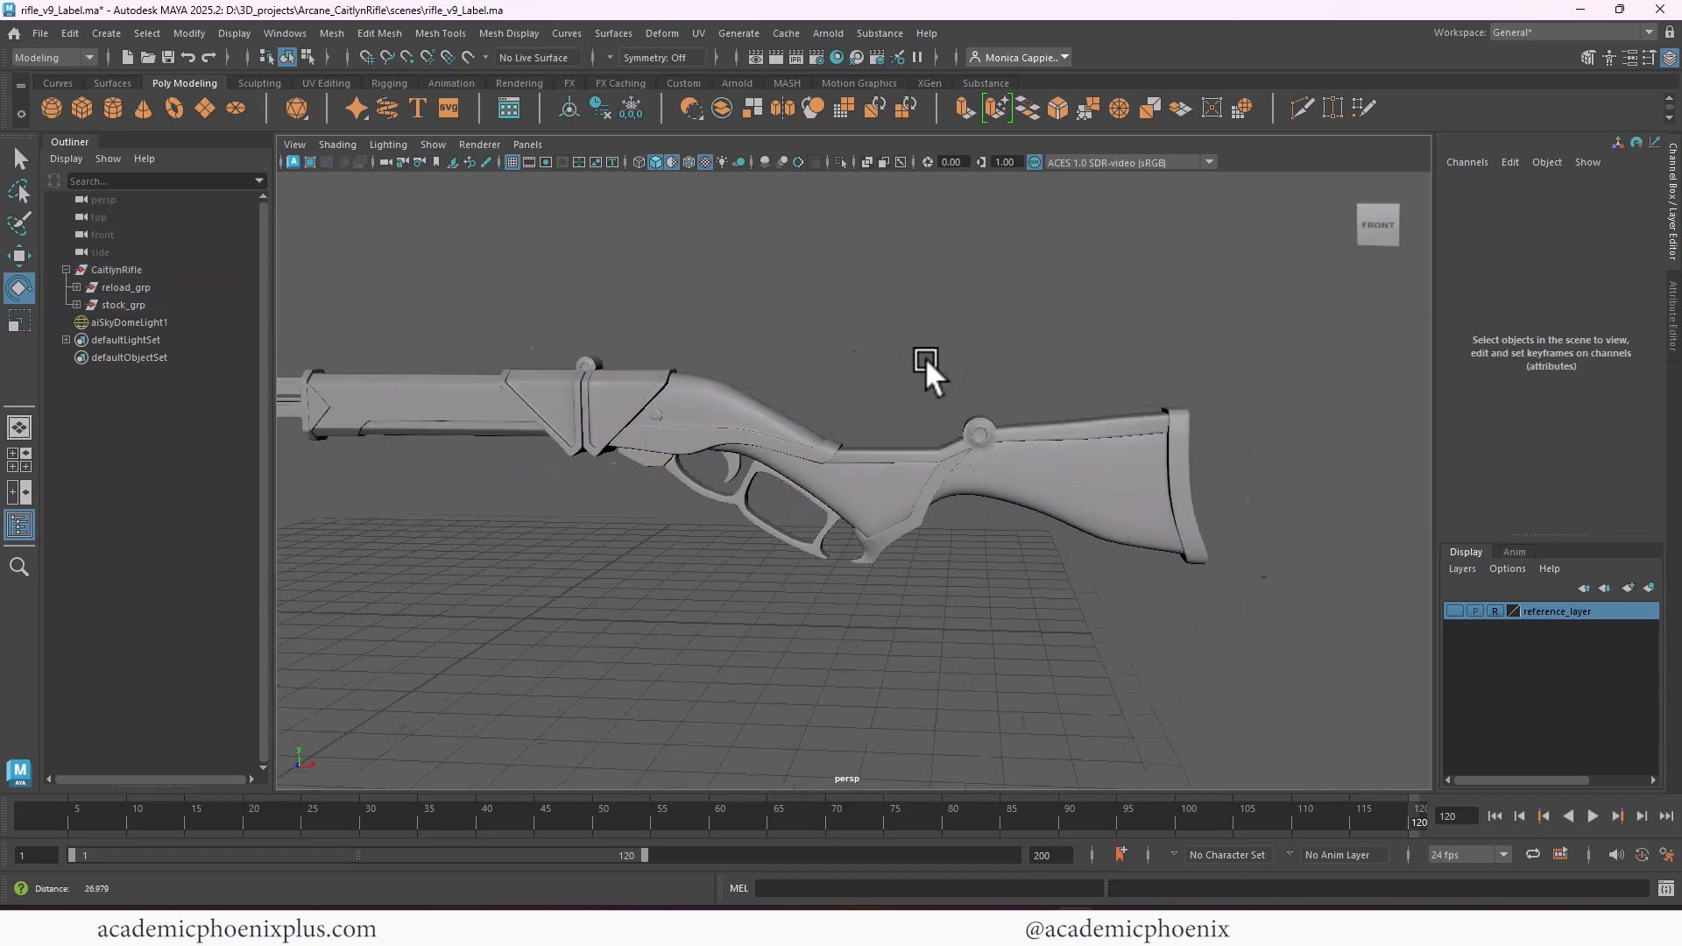
# Create a polygon cube at the origin with default size and frame it in the perspective view
pyautogui.keyDown('alt'); pyautogui.moveTo(925, 357); pyautogui.dragTo(753, 340); pyautogui.keyUp('alt')
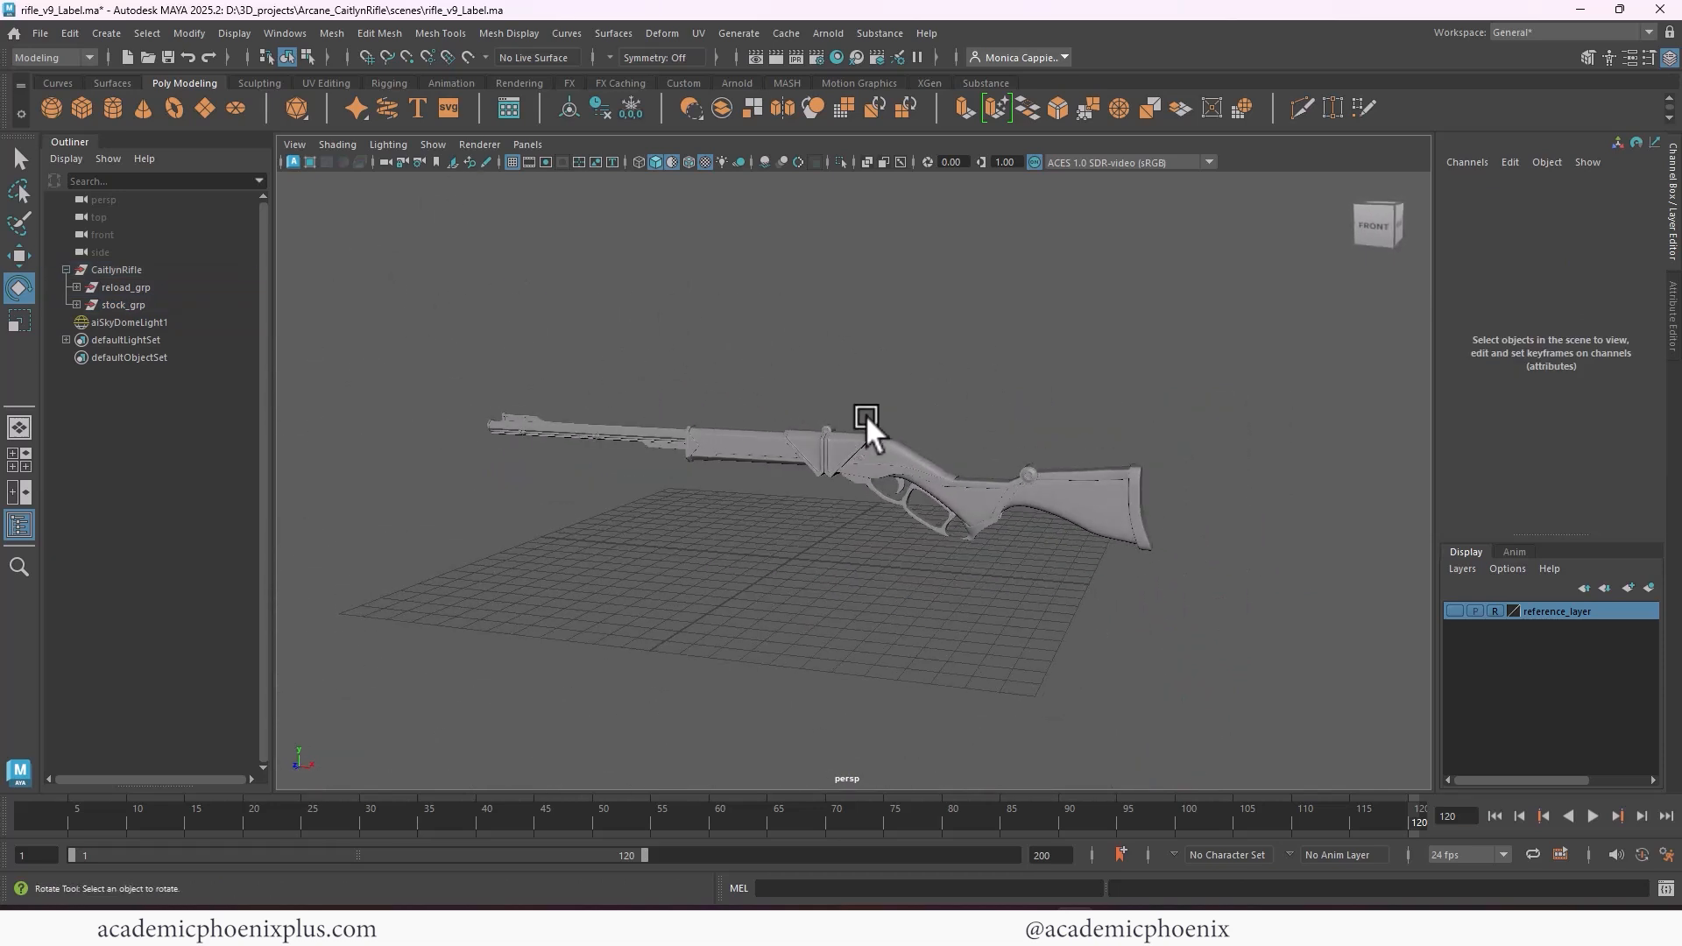
pyautogui.keyDown('alt'); pyautogui.moveTo(674, 313); pyautogui.dragTo(932, 329); pyautogui.keyUp('alt')
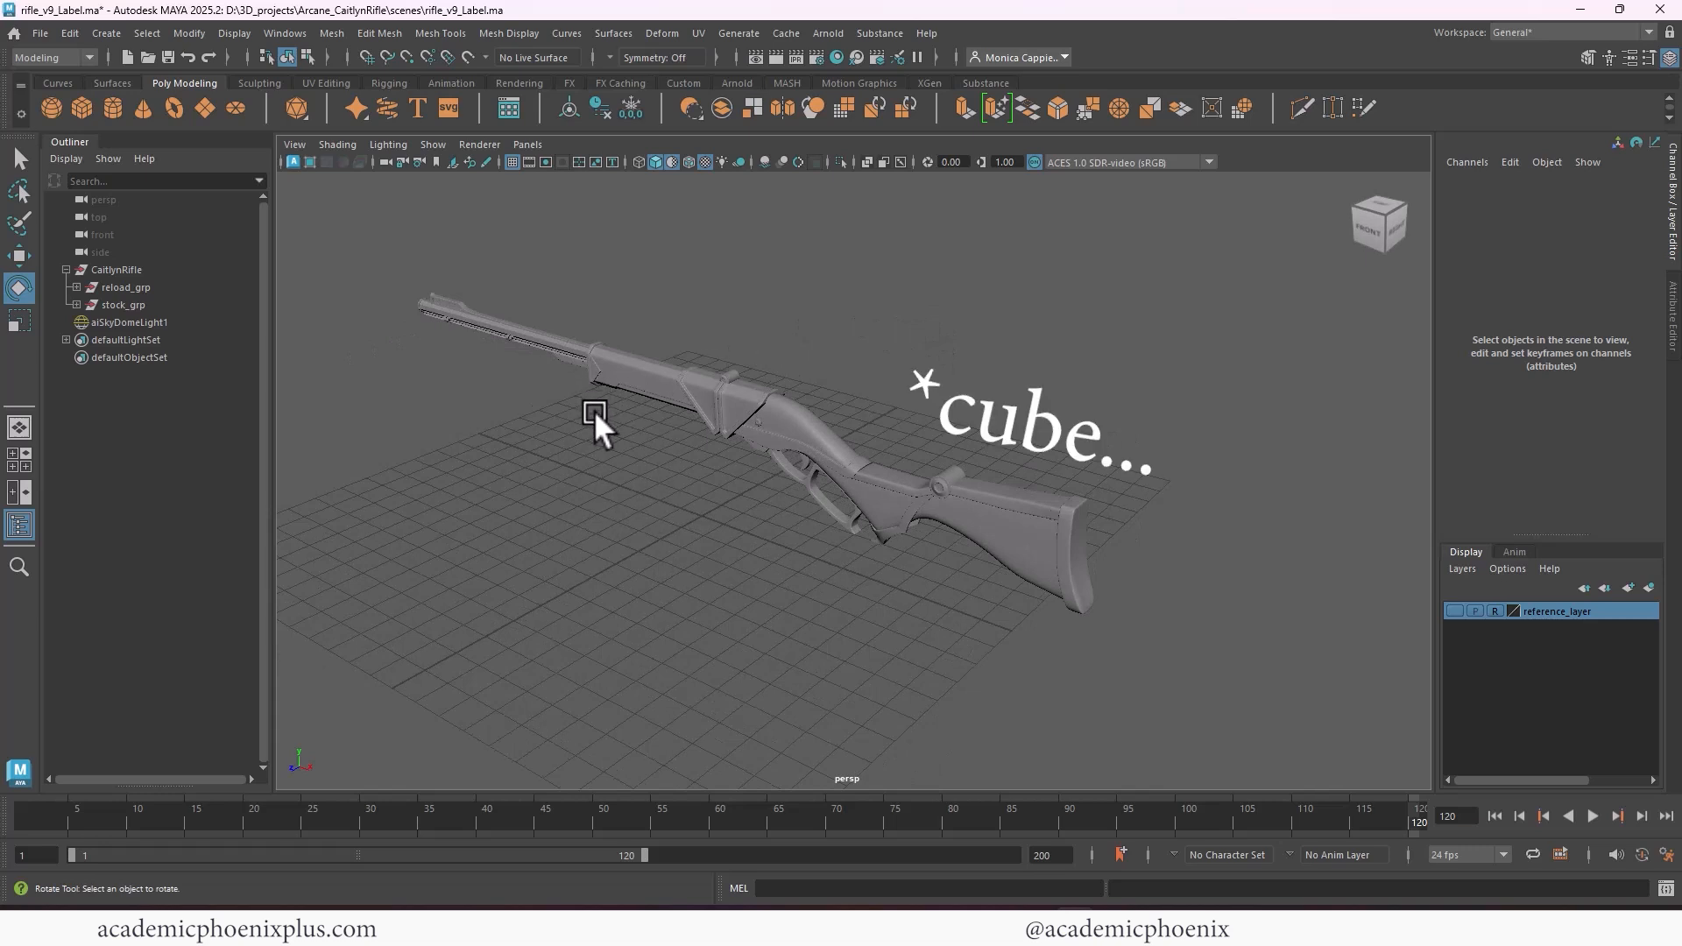
pyautogui.click(86, 112)
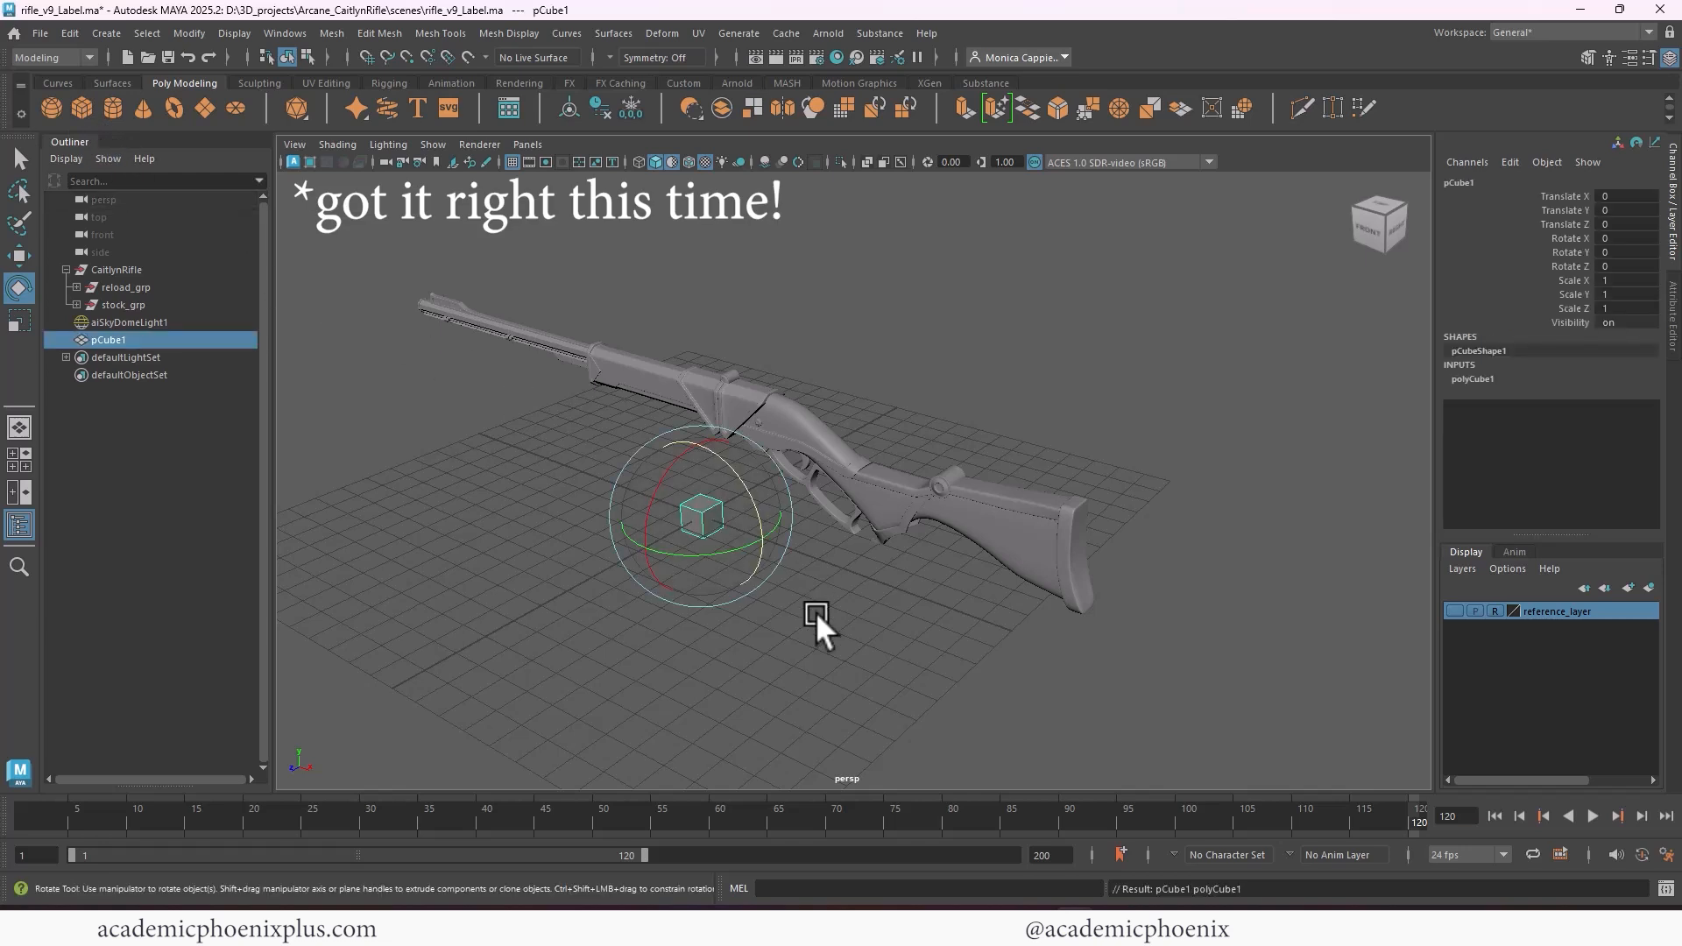
pyautogui.press('w')
pyautogui.press('f')
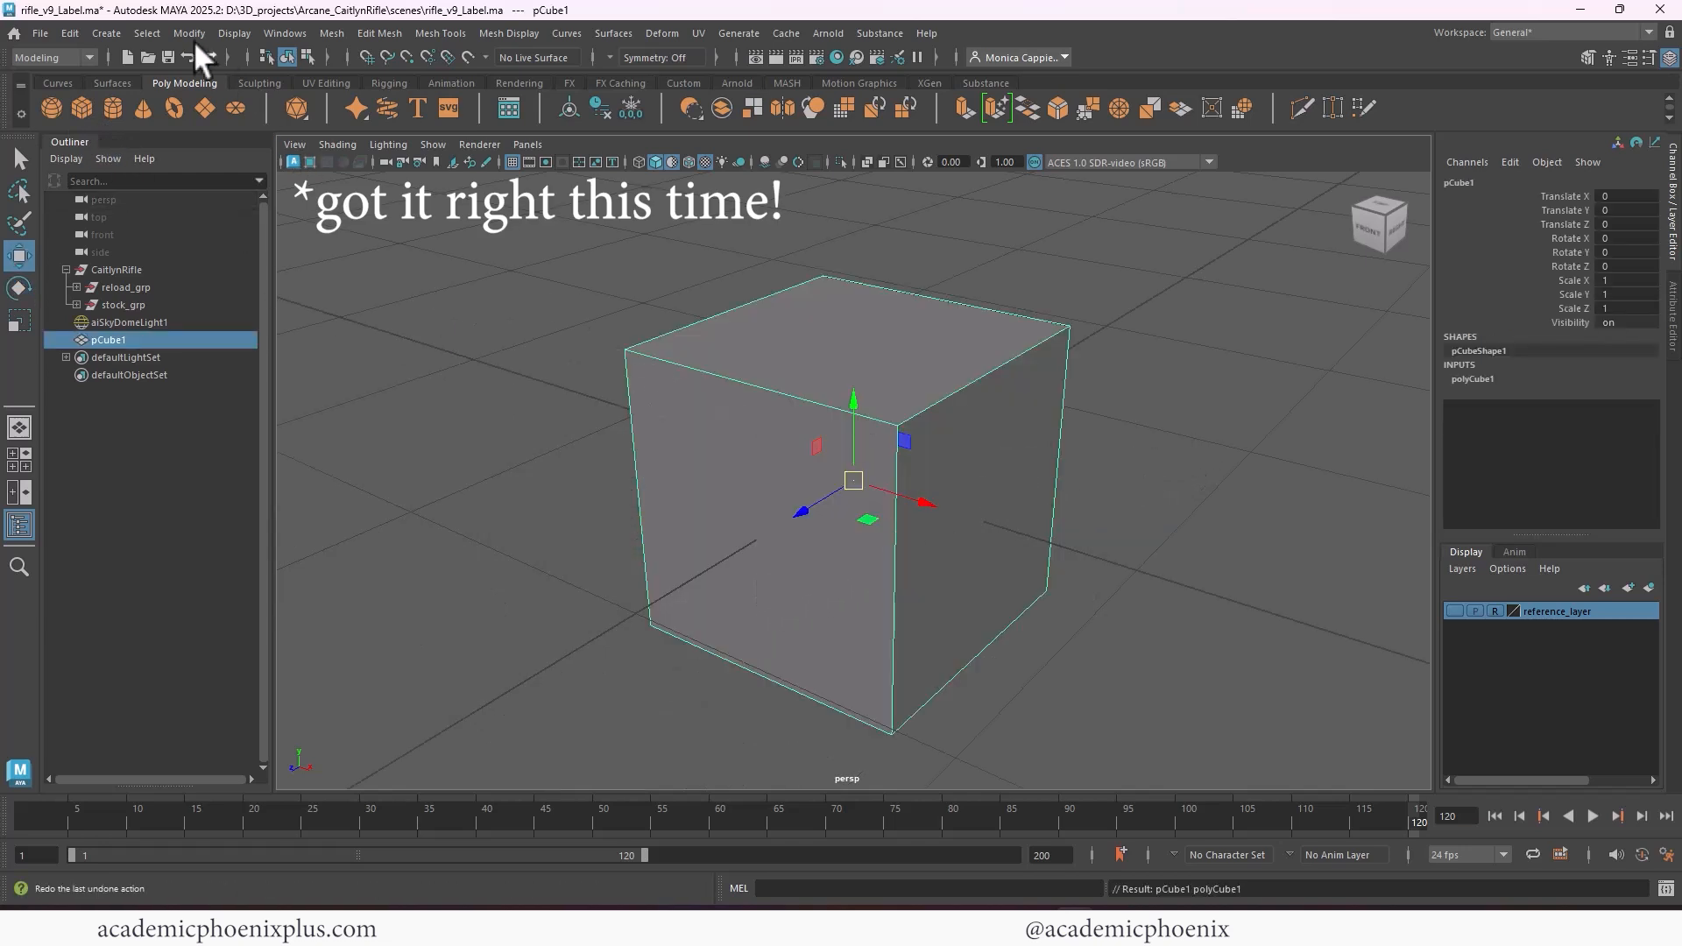
# Start the EP Curve Tool with the curve degree set to 1 Linear
pyautogui.click(106, 32)
pyautogui.moveTo(223, 166)
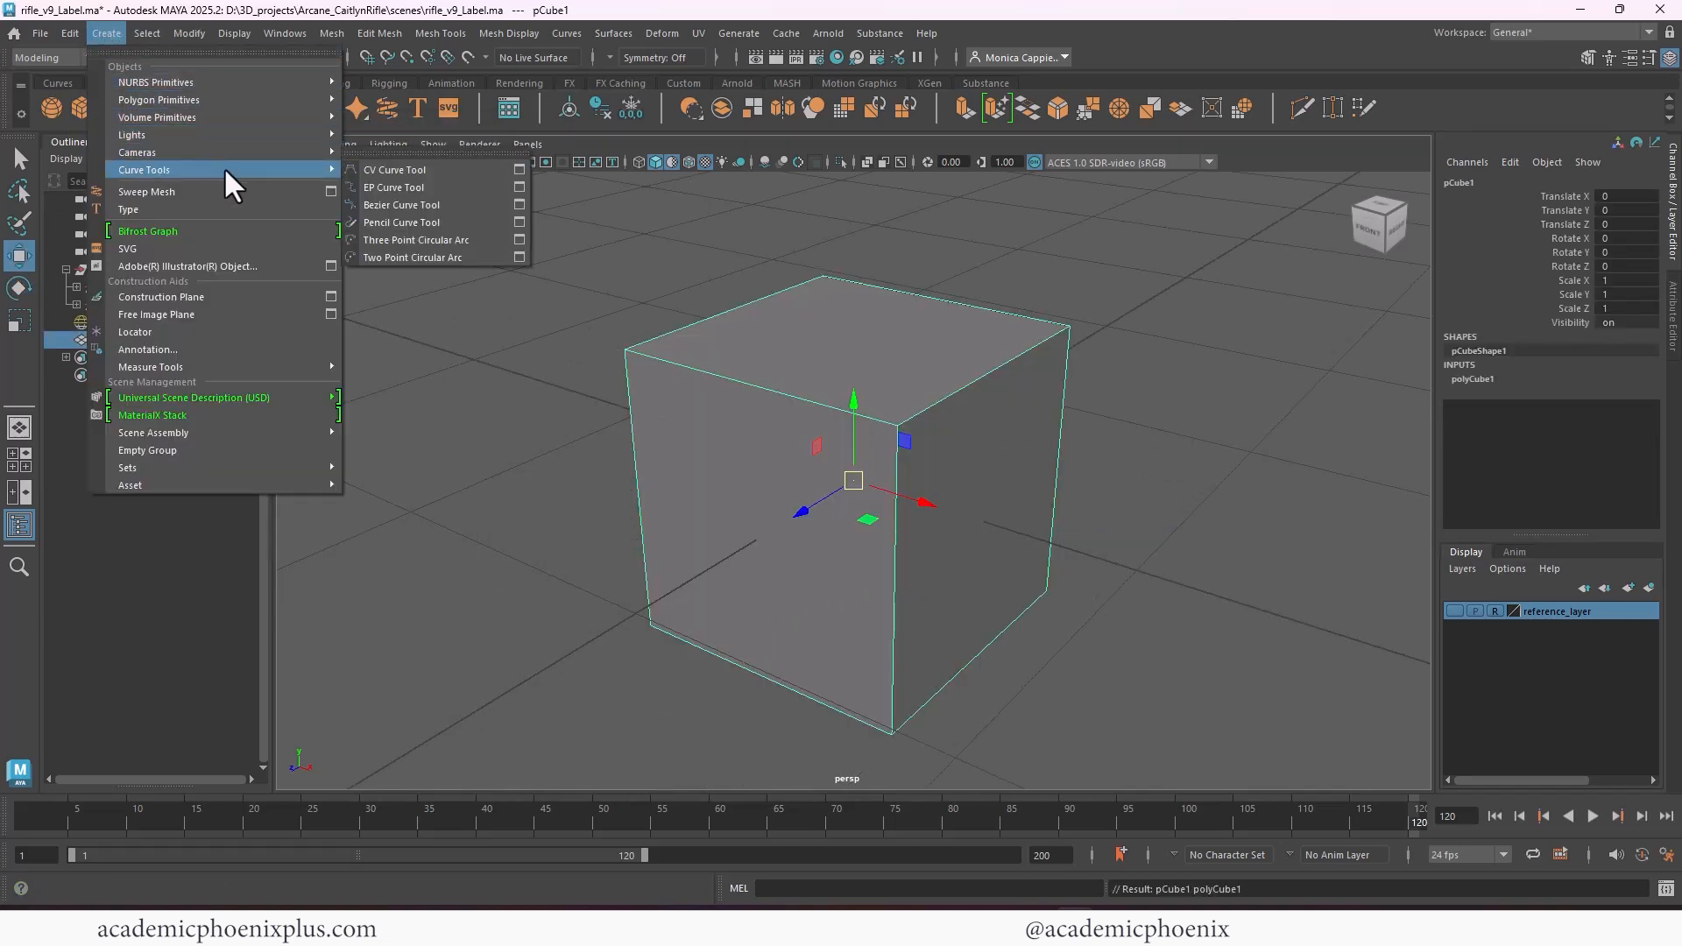
pyautogui.click(520, 186)
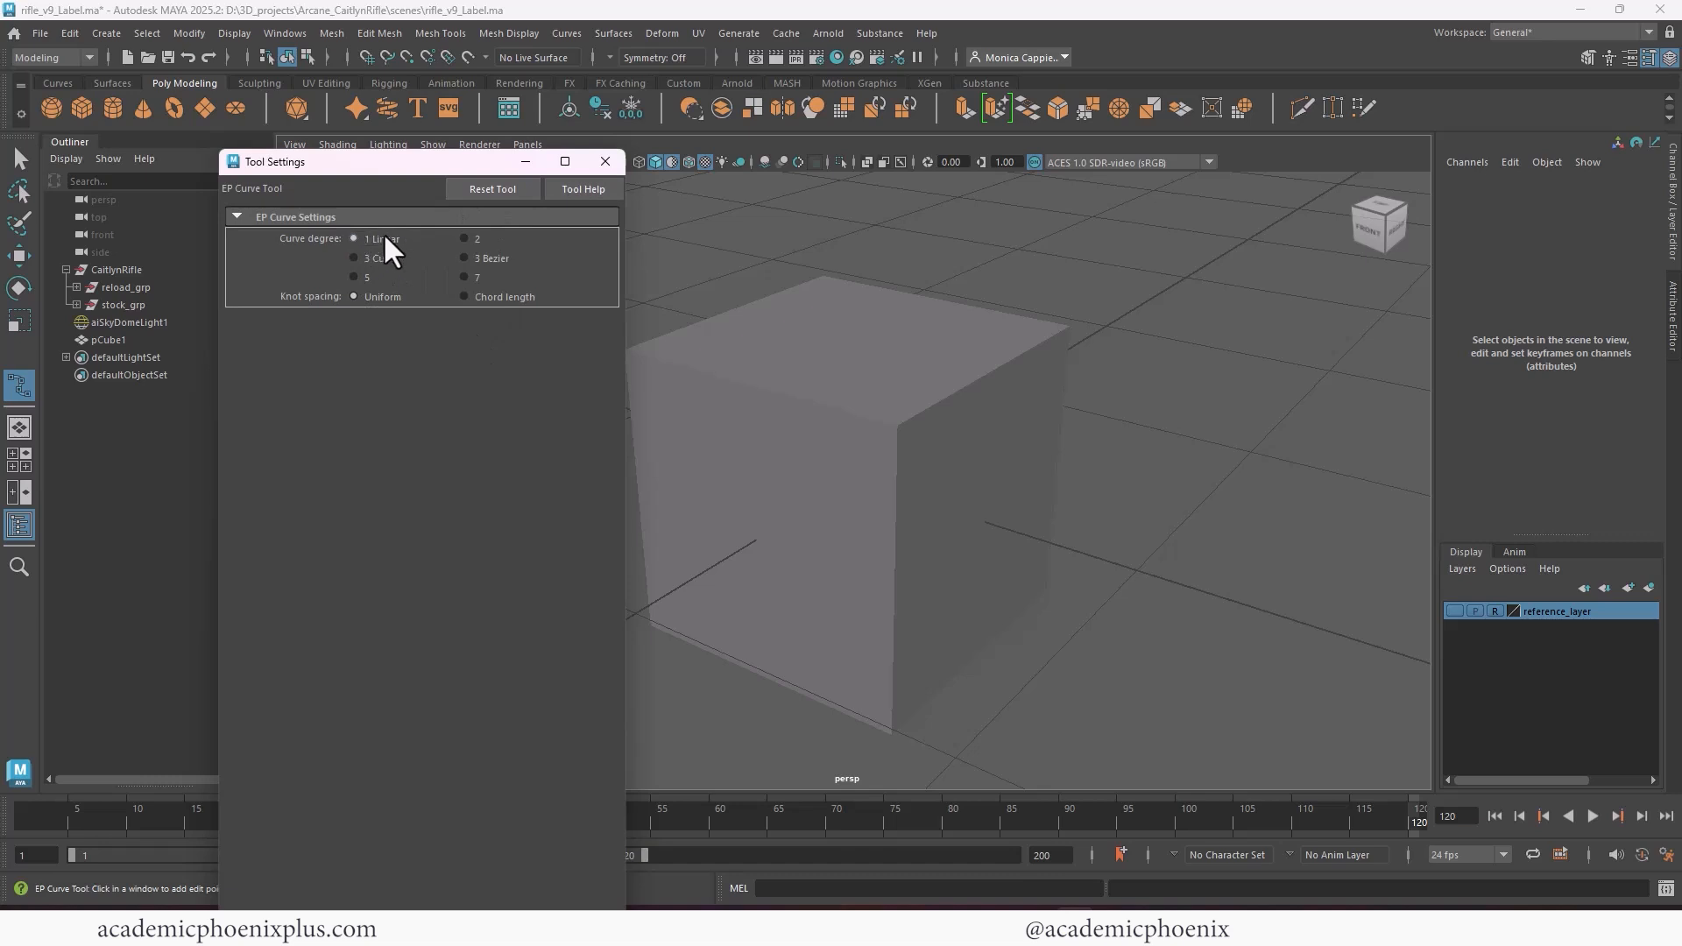
pyautogui.click(605, 161)
# Trace the edges of the cube's two visible side faces with one continuous curve, snapping each point to a cube vertex
pyautogui.scroll(-1, 867, 324)
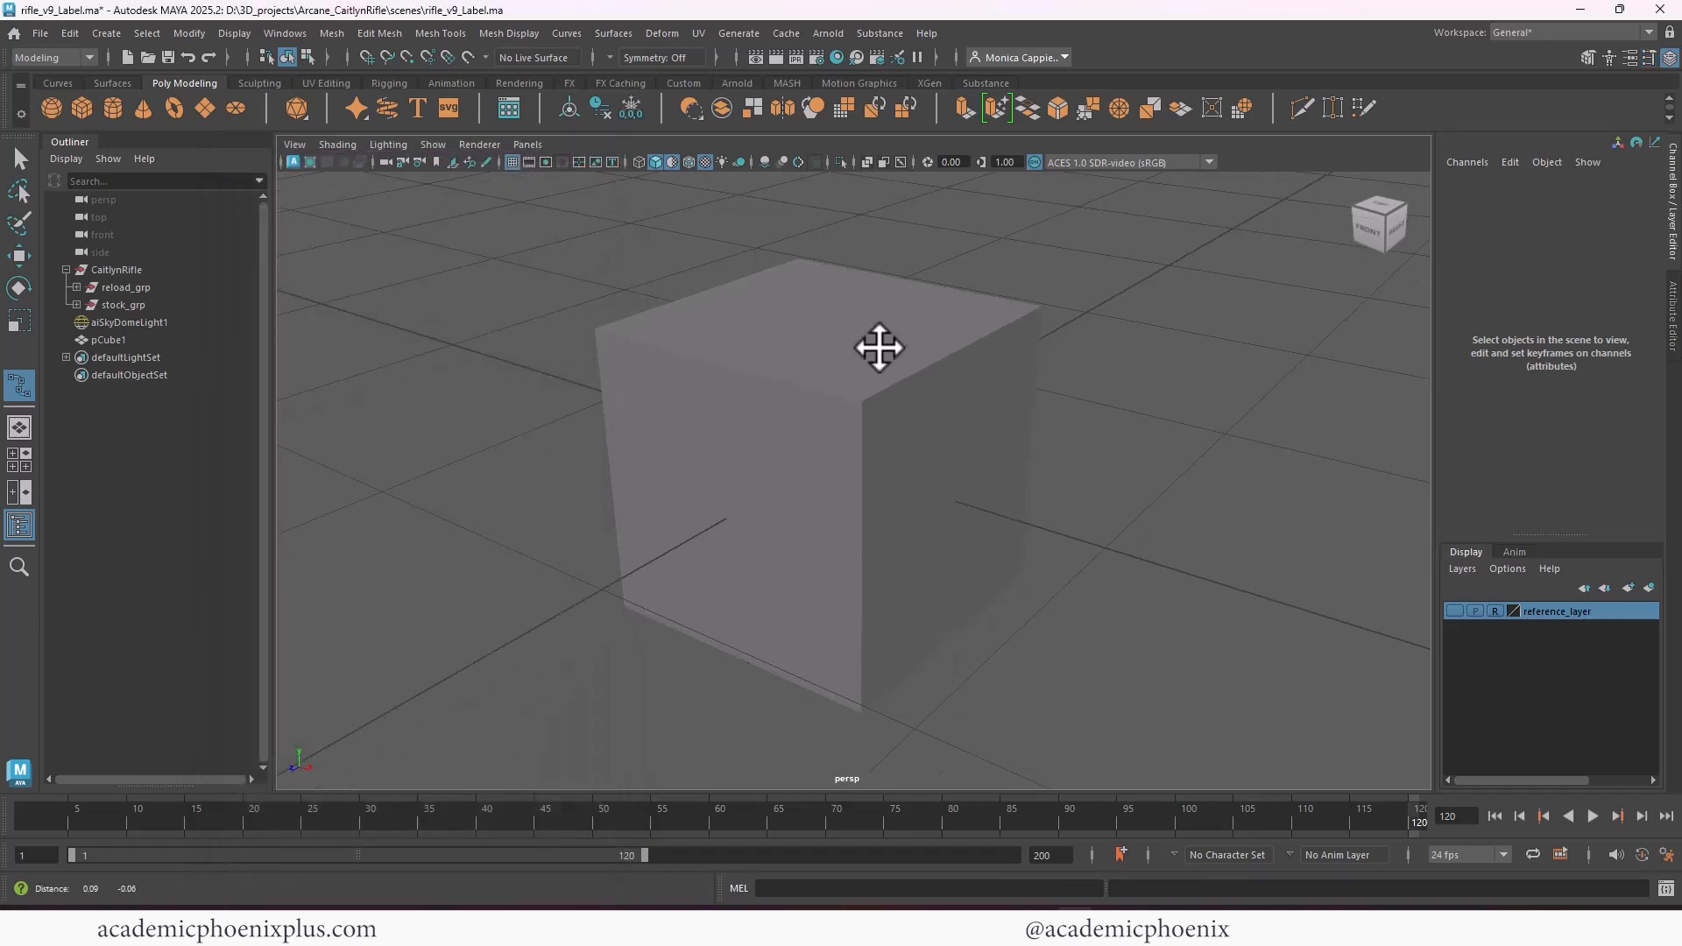
pyautogui.press('v')
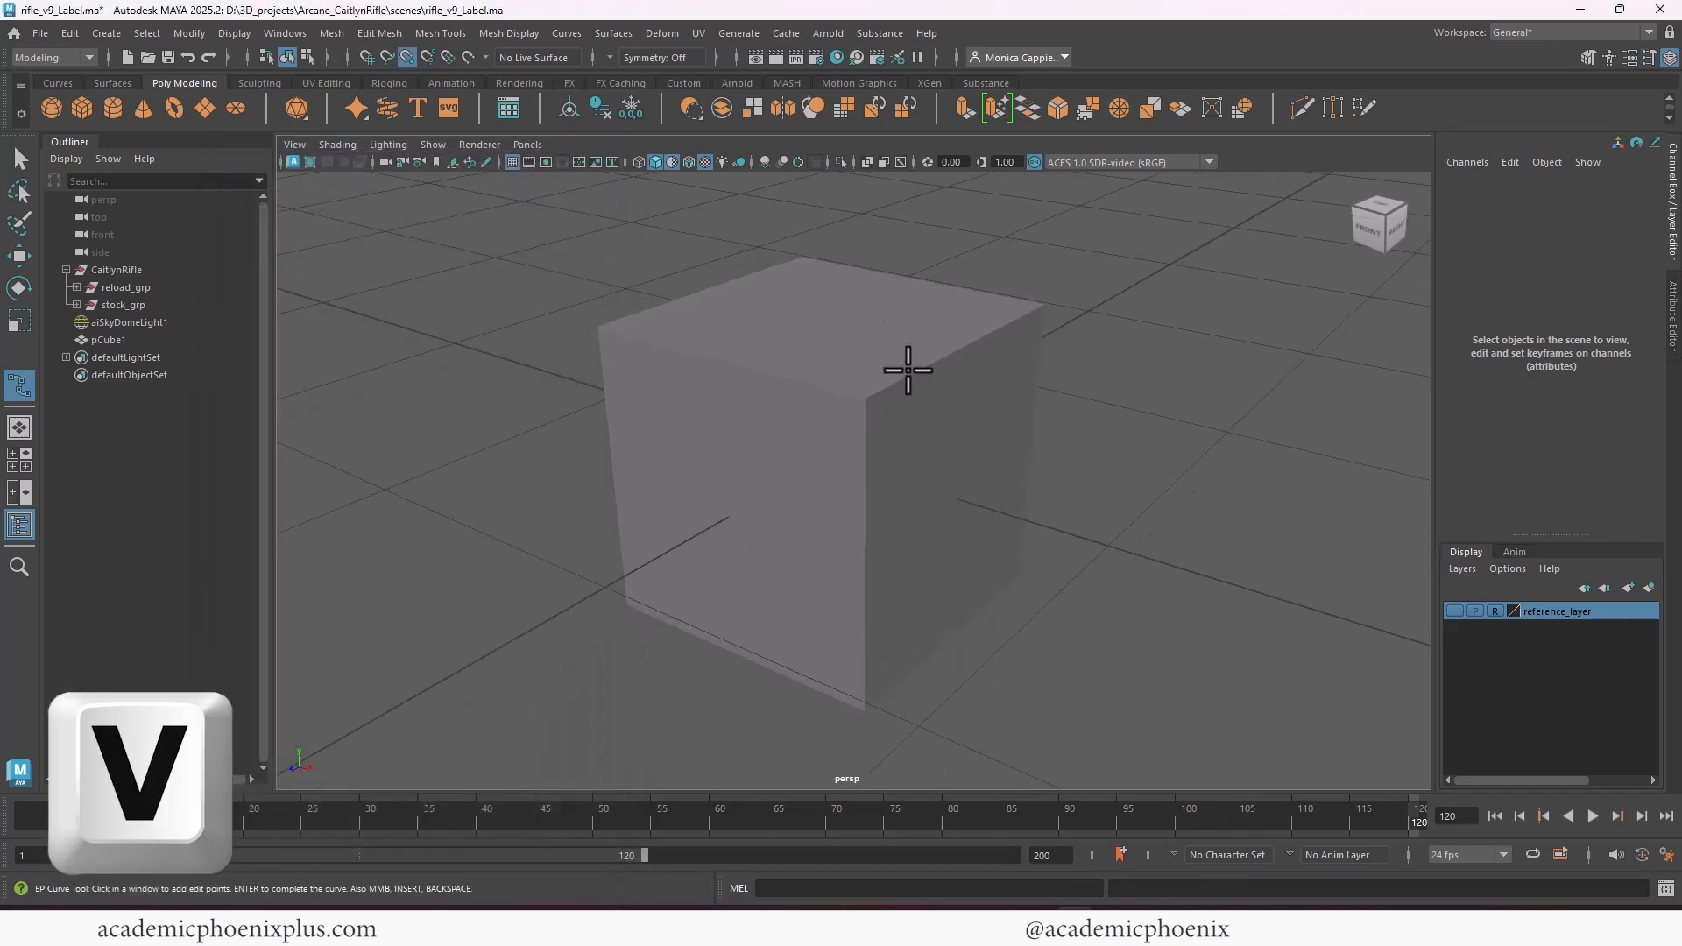
pyautogui.click(869, 394)
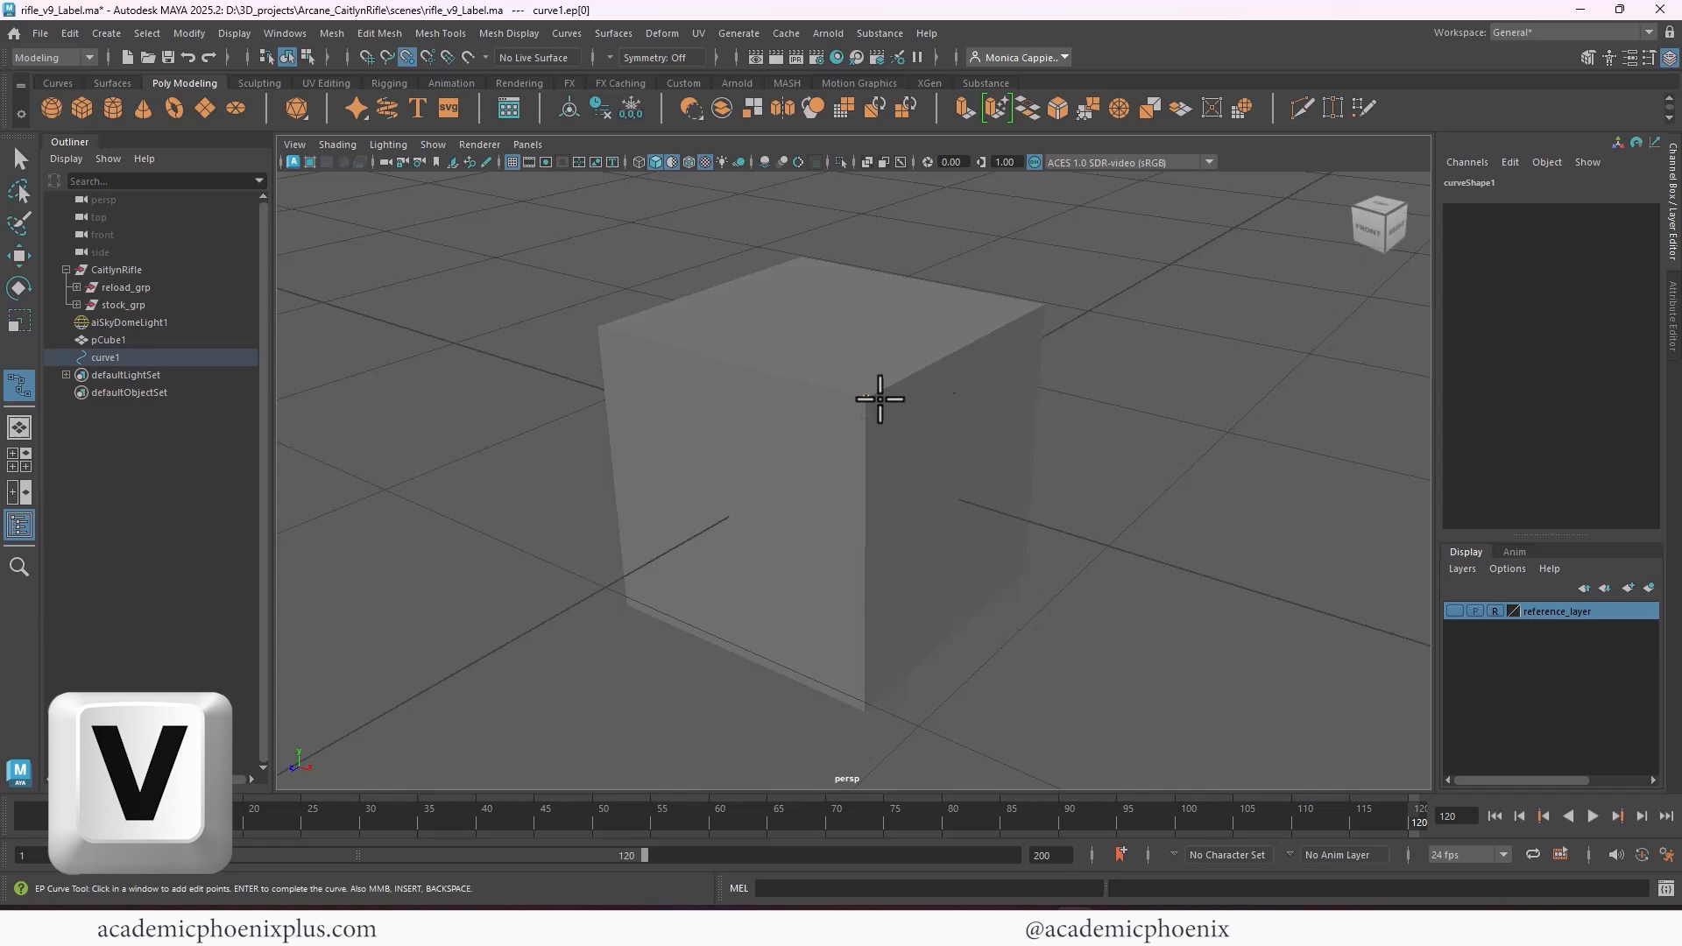
pyautogui.click(1039, 306)
pyautogui.click(870, 707)
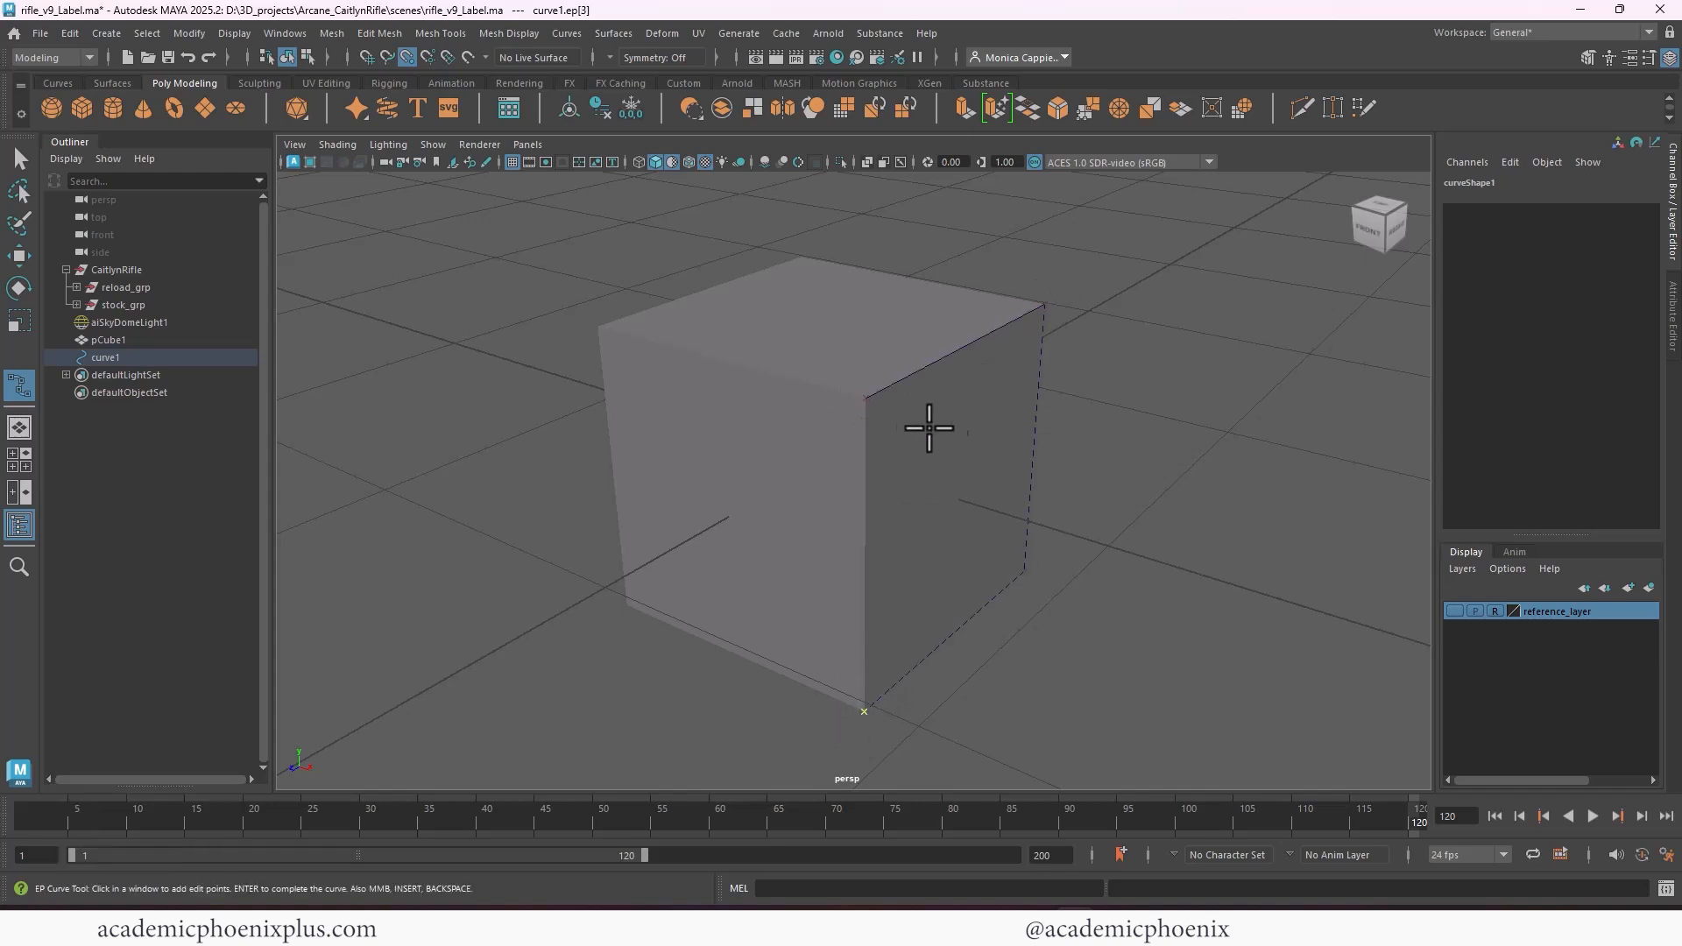
pyautogui.click(866, 397)
pyautogui.click(602, 326)
pyautogui.click(625, 605)
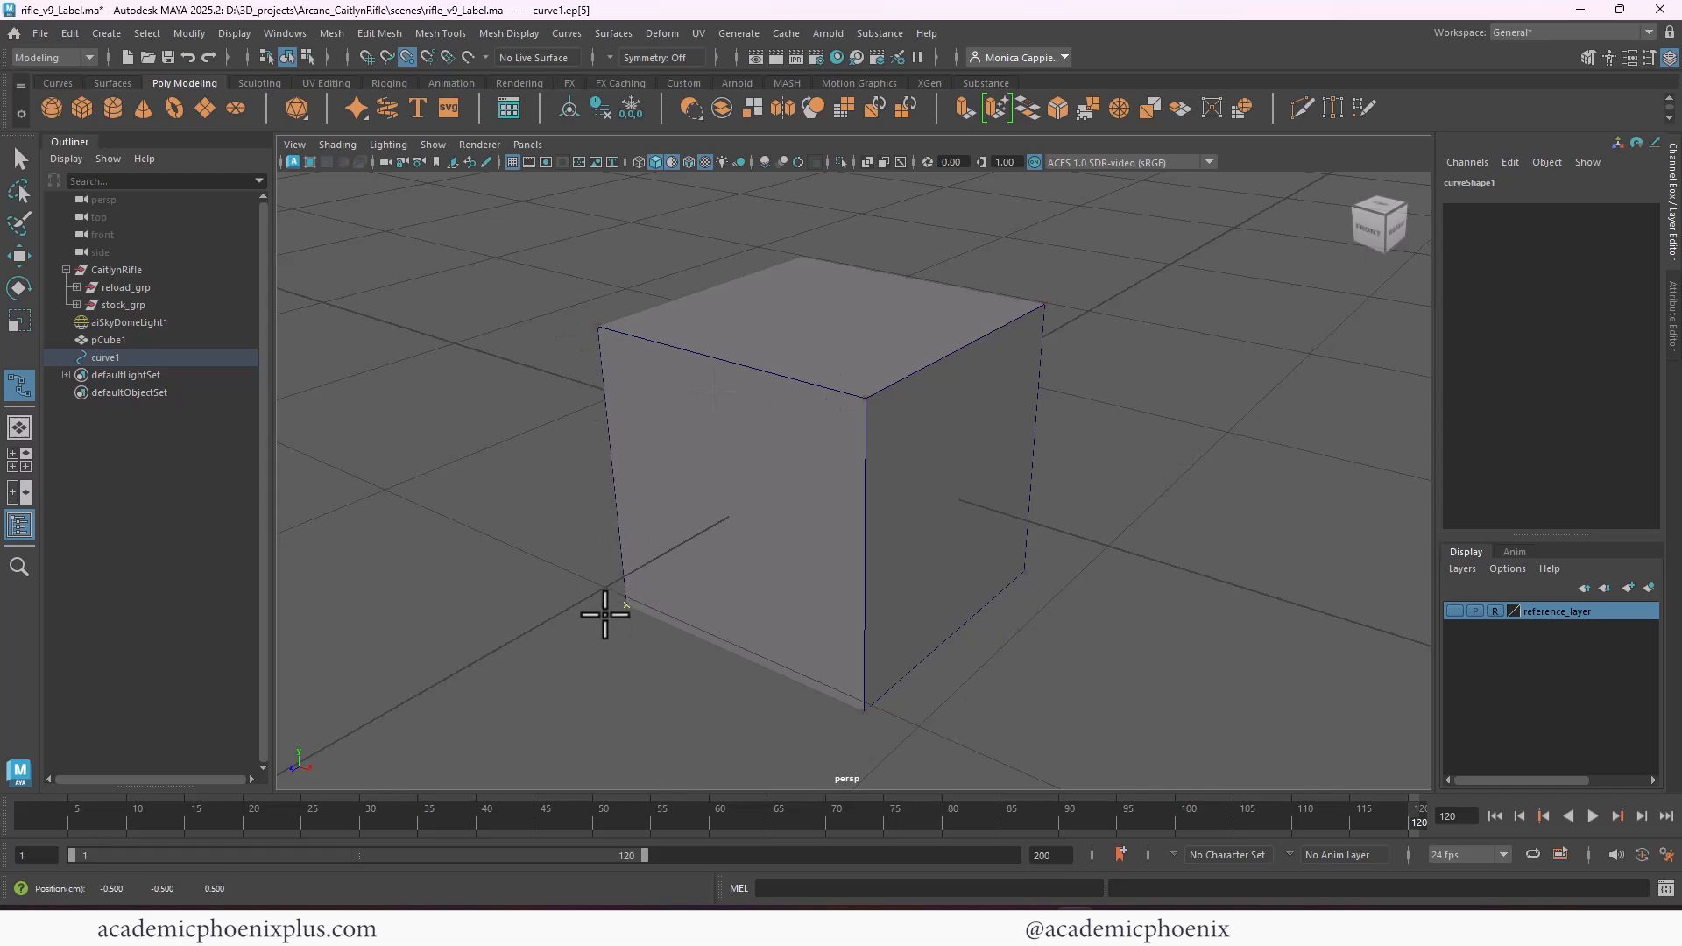
pyautogui.click(867, 708)
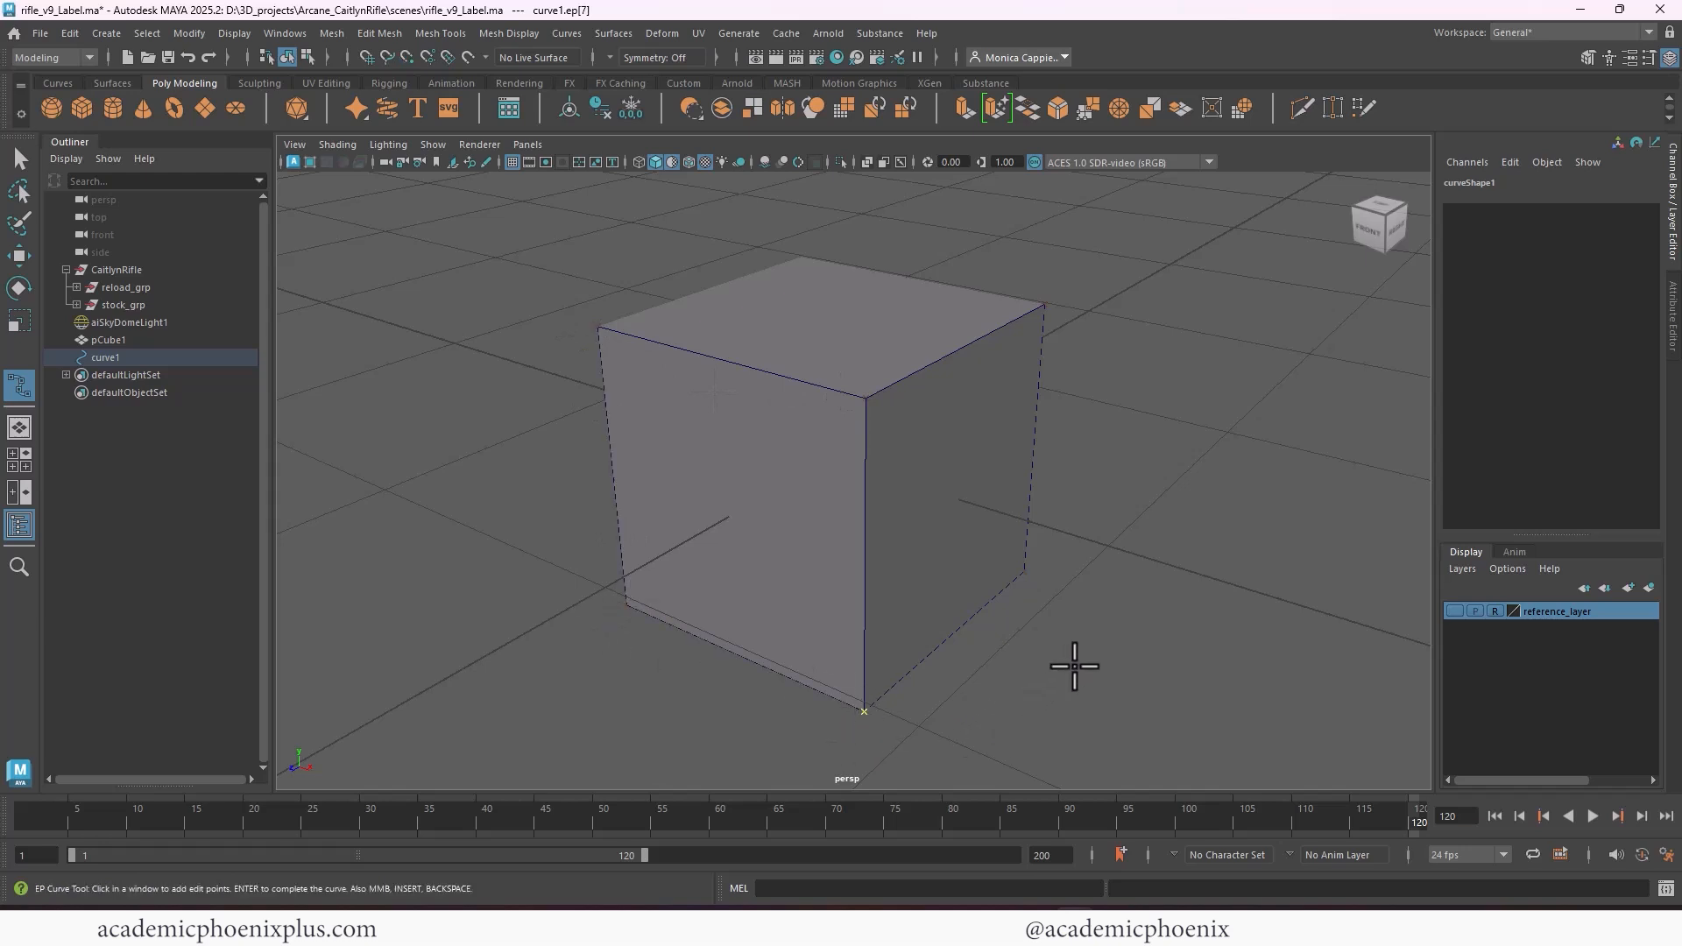
# Continue the vertex-snapped curve along the cube's remaining bottom, back and top edges until every edge is covered
pyautogui.keyDown('alt'); pyautogui.moveTo(1074, 665); pyautogui.dragTo(1054, 579); pyautogui.keyUp('alt')
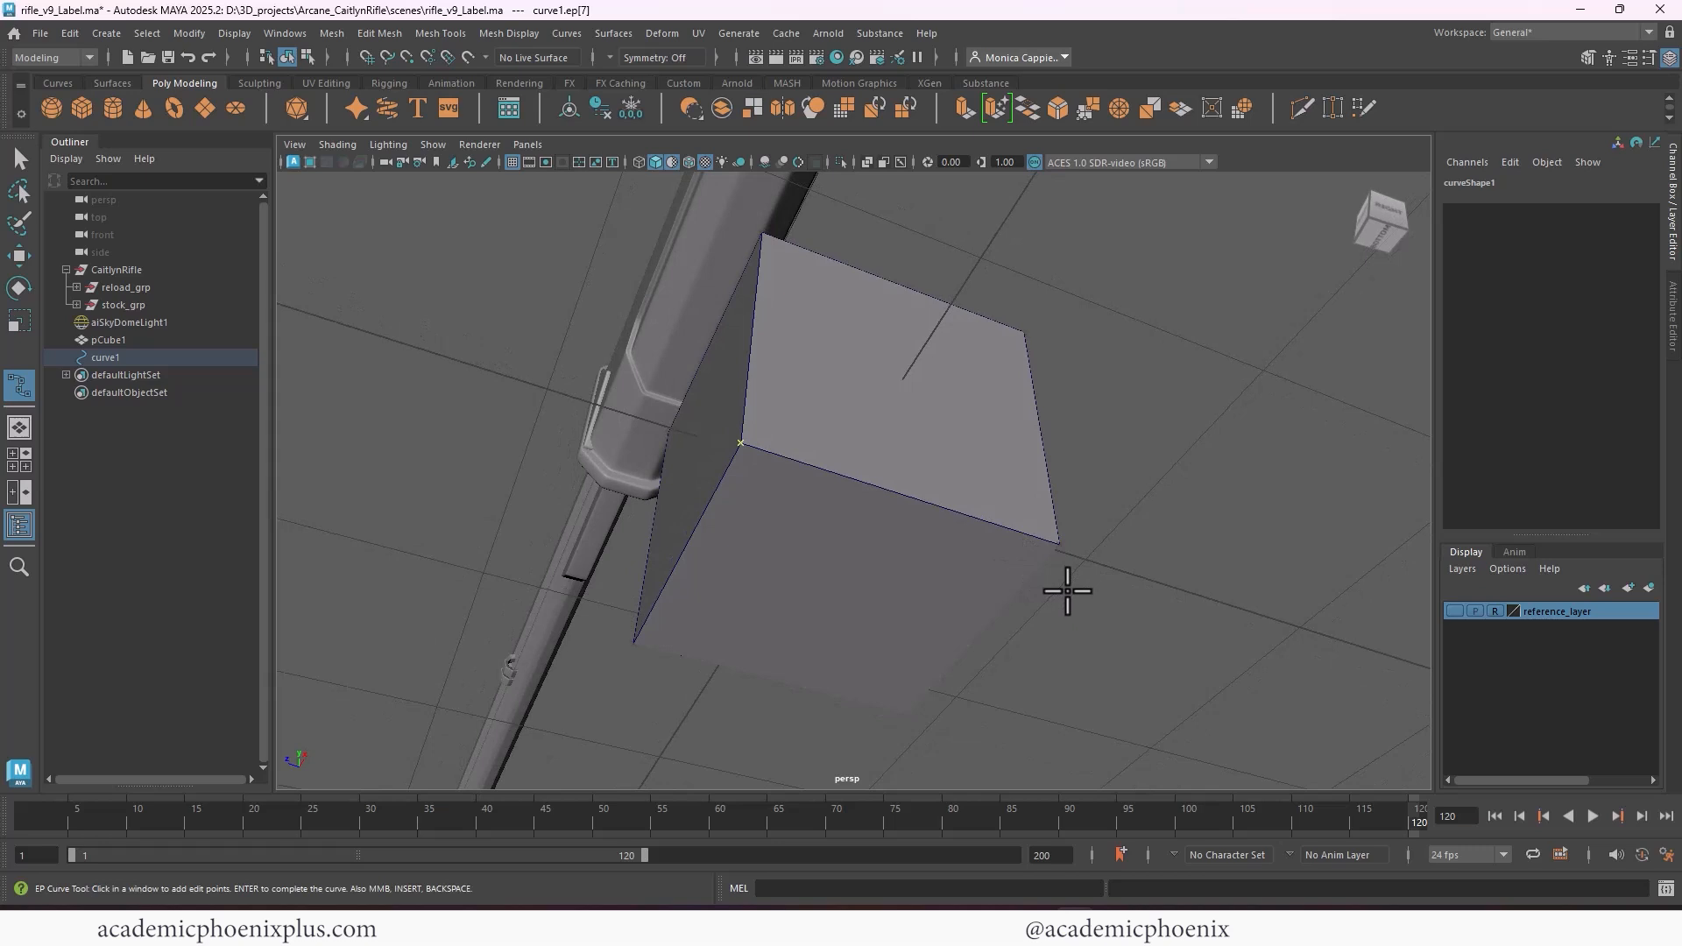
pyautogui.press('v')
pyautogui.click(1059, 544)
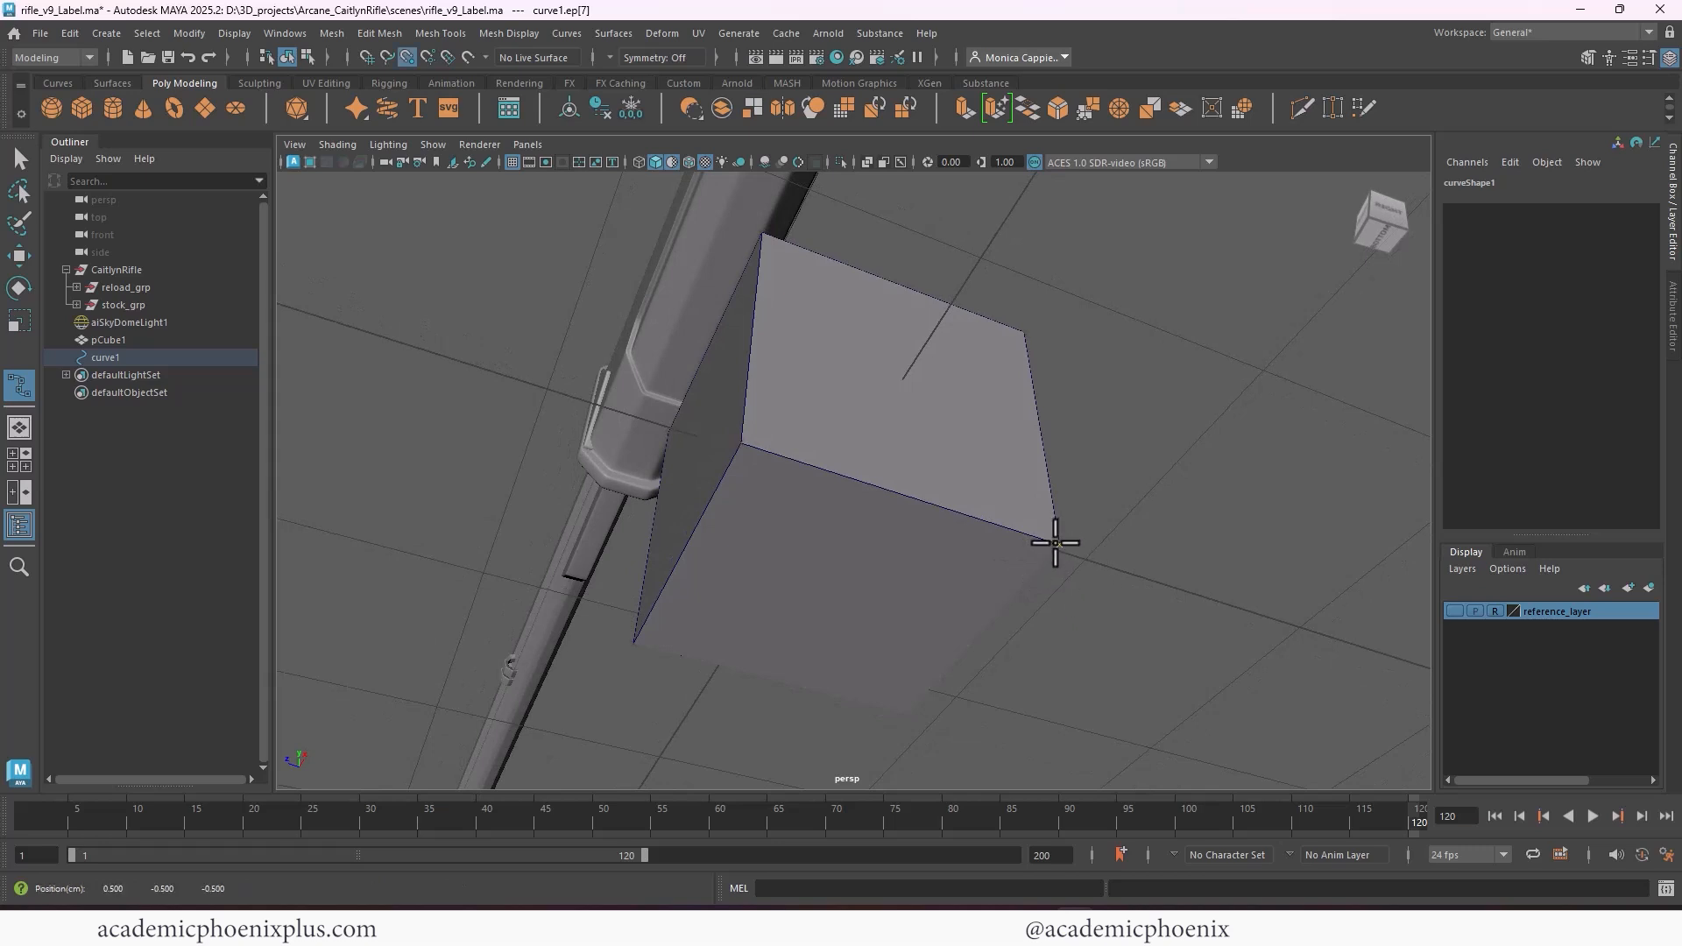
pyautogui.click(911, 711)
pyautogui.click(633, 644)
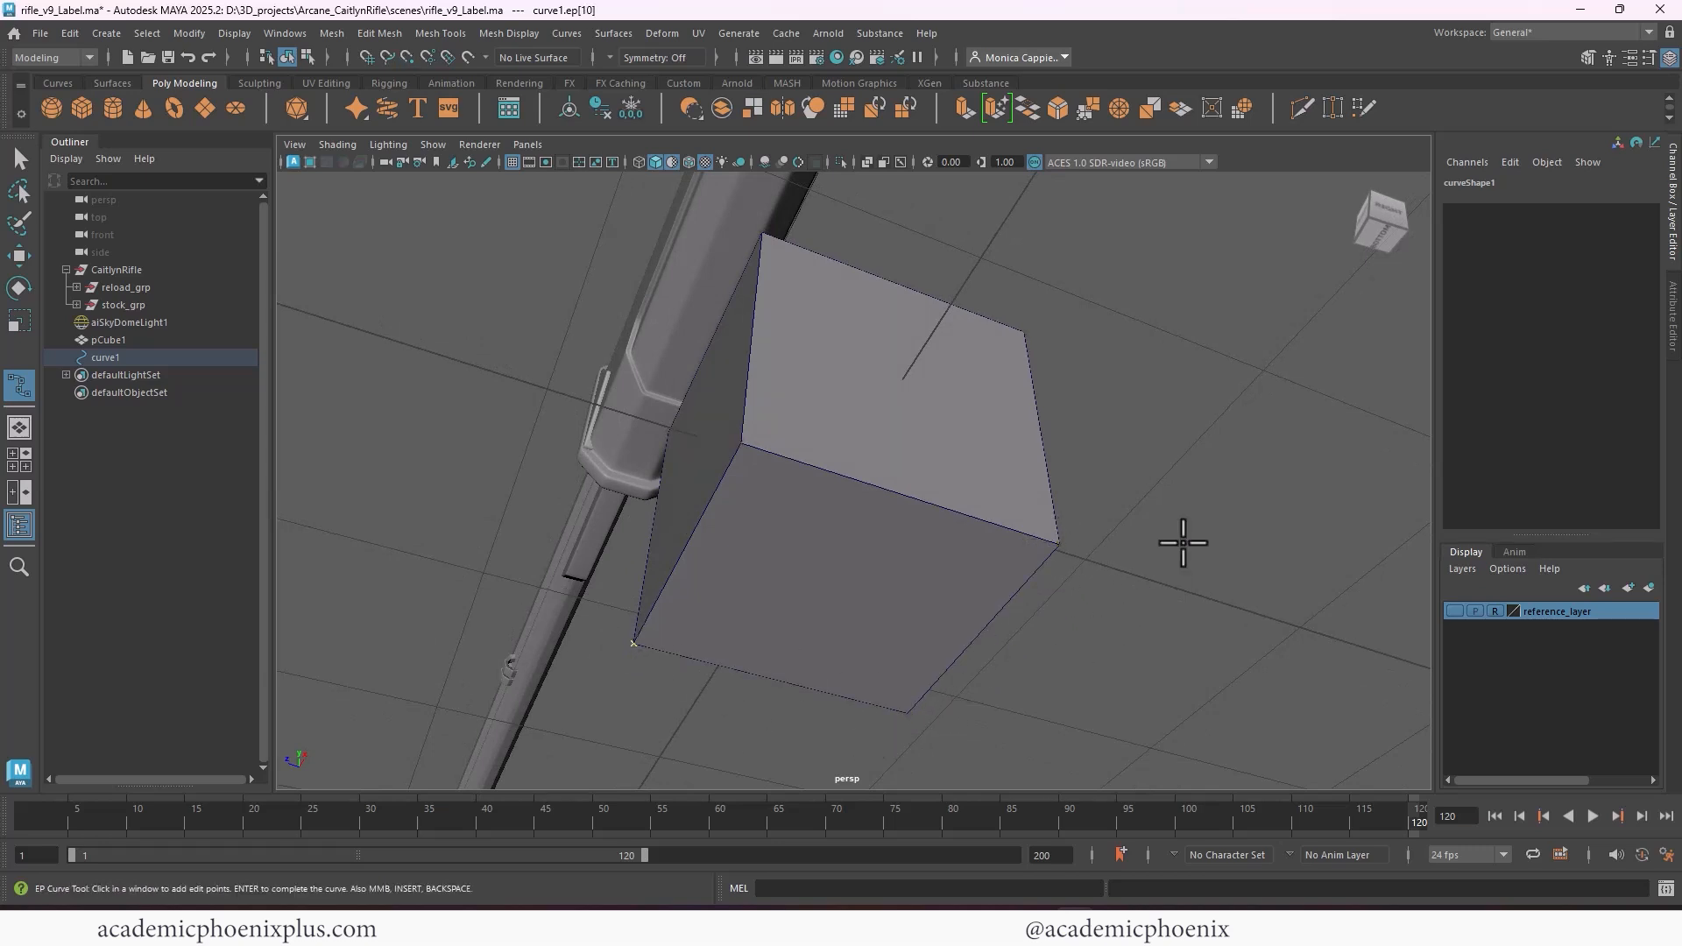
pyautogui.keyDown('alt'); pyautogui.moveTo(1183, 543); pyautogui.dragTo(1384, 489); pyautogui.keyUp('alt')
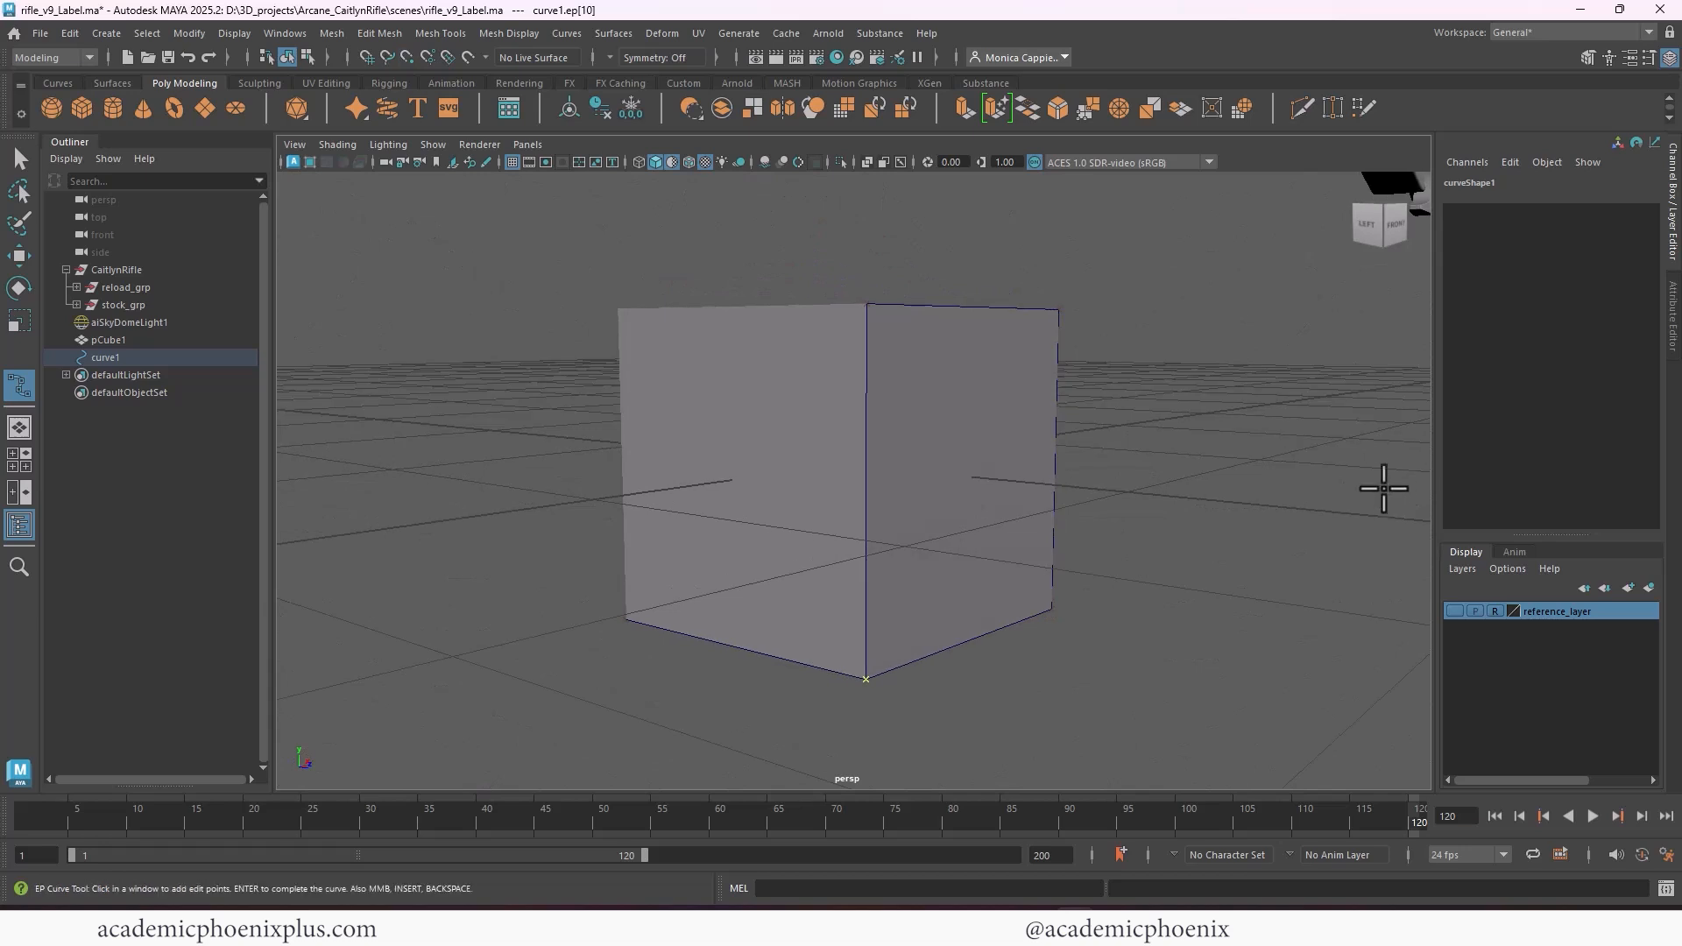
pyautogui.press('v')
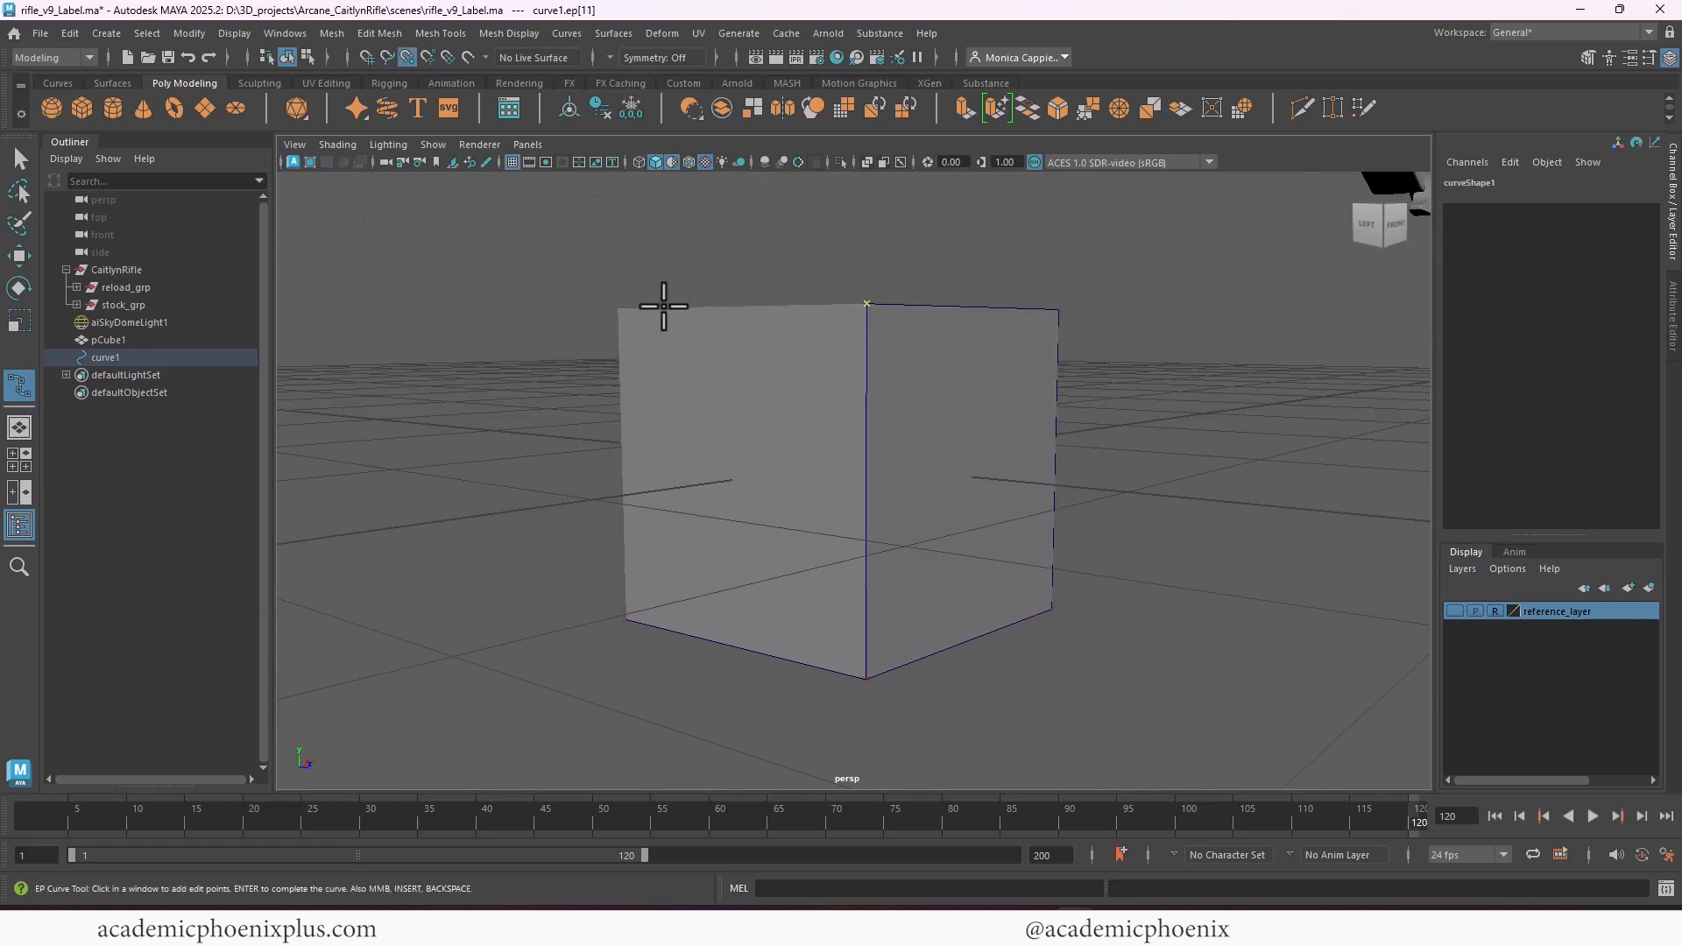
pyautogui.click(618, 304)
pyautogui.keyDown('alt'); pyautogui.moveTo(619, 304); pyautogui.dragTo(889, 672); pyautogui.keyUp('alt')
pyautogui.click(863, 685)
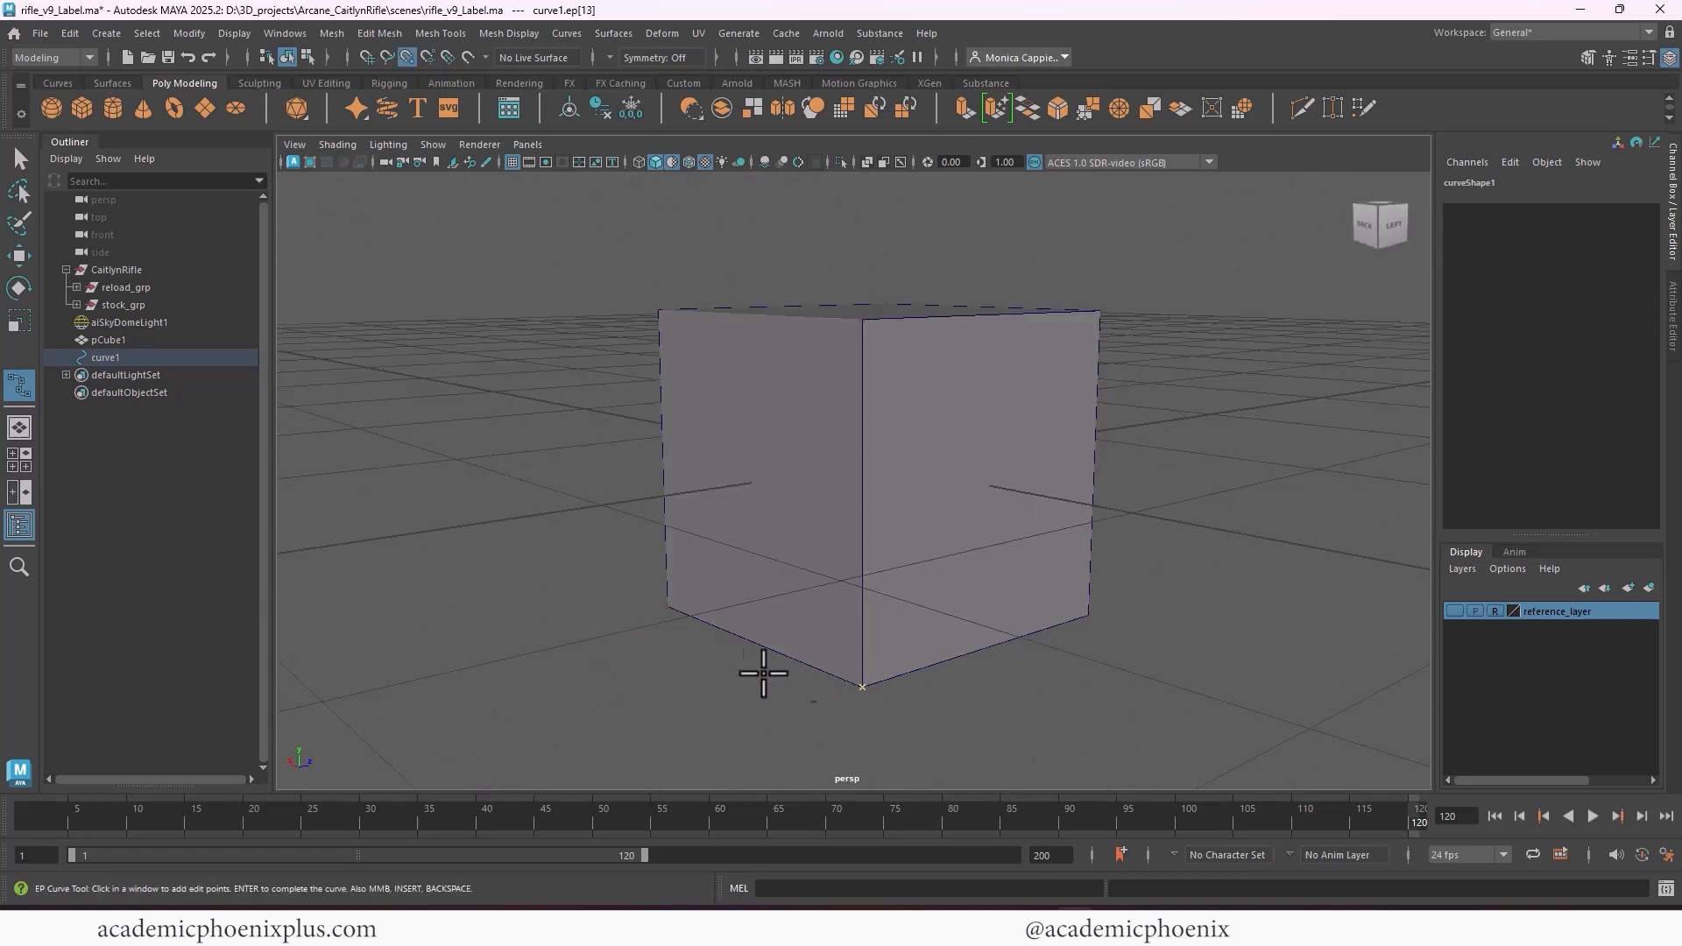
pyautogui.click(663, 608)
pyautogui.click(862, 316)
# Finish the cube-shaped curve and delete the pCube1 mesh used as its template
pyautogui.moveTo(1296, 439)
pyautogui.keyDown('alt'); pyautogui.mouseDown()
pyautogui.moveTo(1145, 413)
pyautogui.moveTo(1054, 381)
pyautogui.moveTo(1021, 342)
pyautogui.moveTo(860, 327)
pyautogui.moveTo(770, 376)
pyautogui.moveTo(920, 497)
pyautogui.mouseUp(); pyautogui.keyUp('alt')
pyautogui.click(17, 161)
pyautogui.scroll(-3, 841, 401)
pyautogui.click(918, 496)
pyautogui.press('Delete')
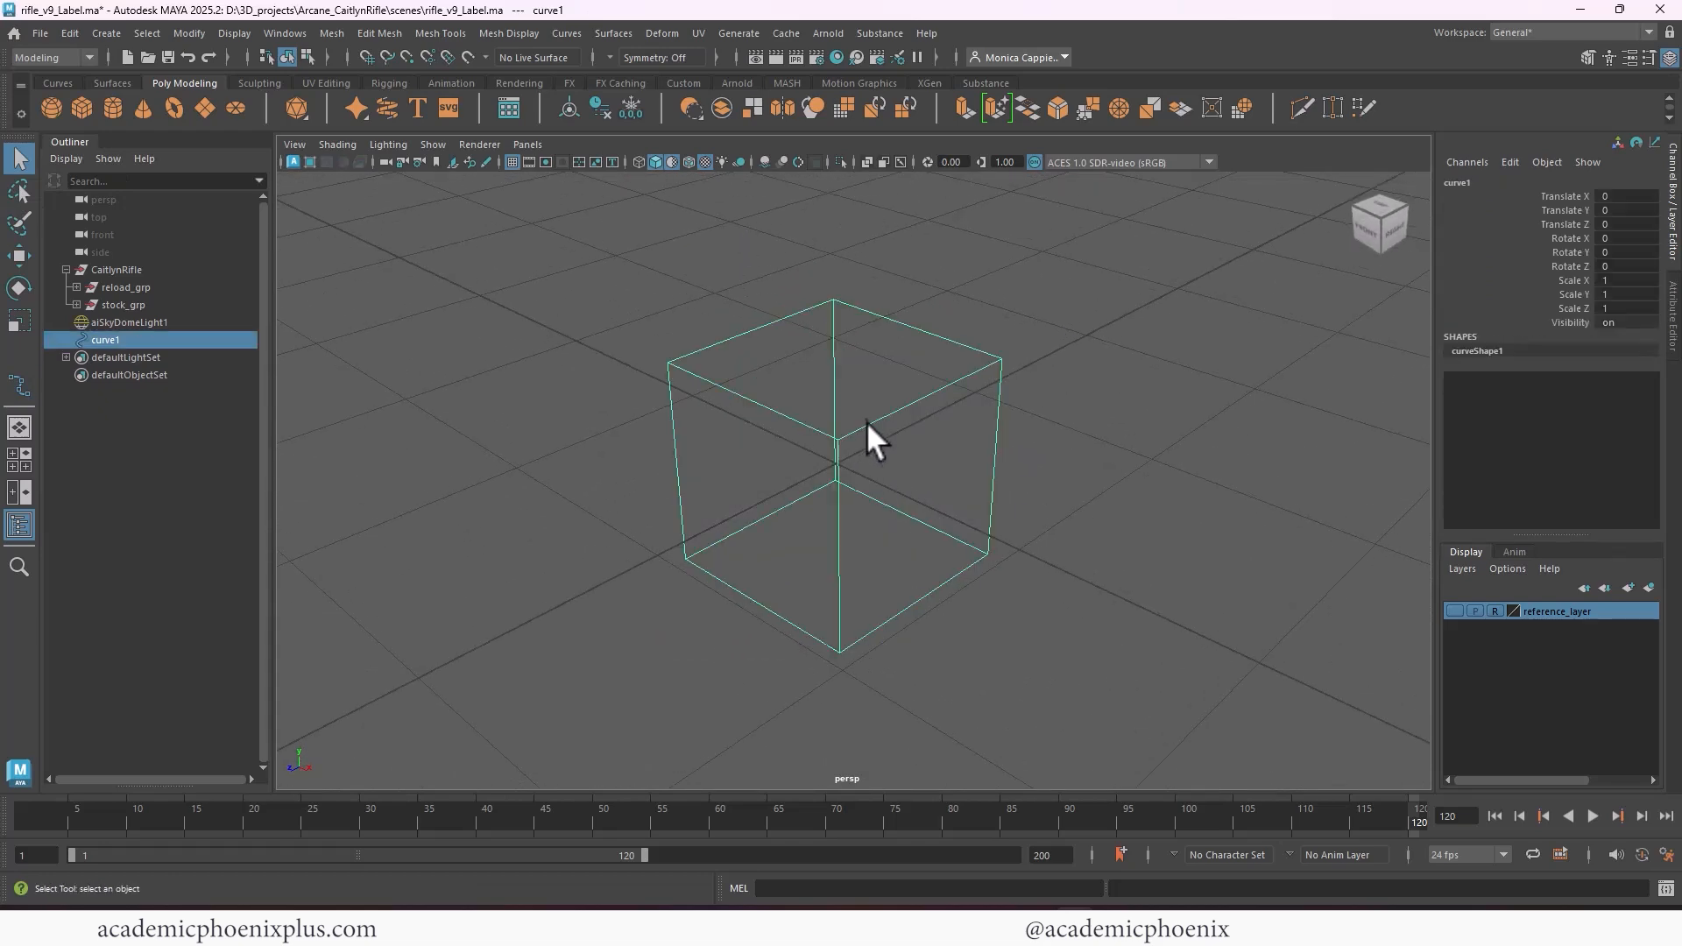
# Move the cube-shaped curve up to Translate Y 4.587 and scale it uniformly to about 1.997
pyautogui.keyDown('alt'); pyautogui.moveTo(1041, 466); pyautogui.dragTo(783, 351, button='right'); pyautogui.keyUp('alt')
pyautogui.keyDown('alt'); pyautogui.moveTo(771, 473); pyautogui.dragTo(875, 439); pyautogui.keyUp('alt')
pyautogui.keyDown('alt'); pyautogui.moveTo(875, 439); pyautogui.dragTo(701, 377, button='right'); pyautogui.keyUp('alt')
pyautogui.keyDown('alt'); pyautogui.moveTo(771, 396); pyautogui.dragTo(818, 476, button='middle'); pyautogui.keyUp('alt')
pyautogui.keyDown('alt'); pyautogui.moveTo(819, 476); pyautogui.dragTo(953, 517); pyautogui.keyUp('alt')
pyautogui.keyDown('alt'); pyautogui.moveTo(953, 516); pyautogui.dragTo(800, 443, button='right'); pyautogui.keyUp('alt')
pyautogui.keyDown('alt'); pyautogui.moveTo(799, 443); pyautogui.dragTo(853, 417, button='middle'); pyautogui.keyUp('alt')
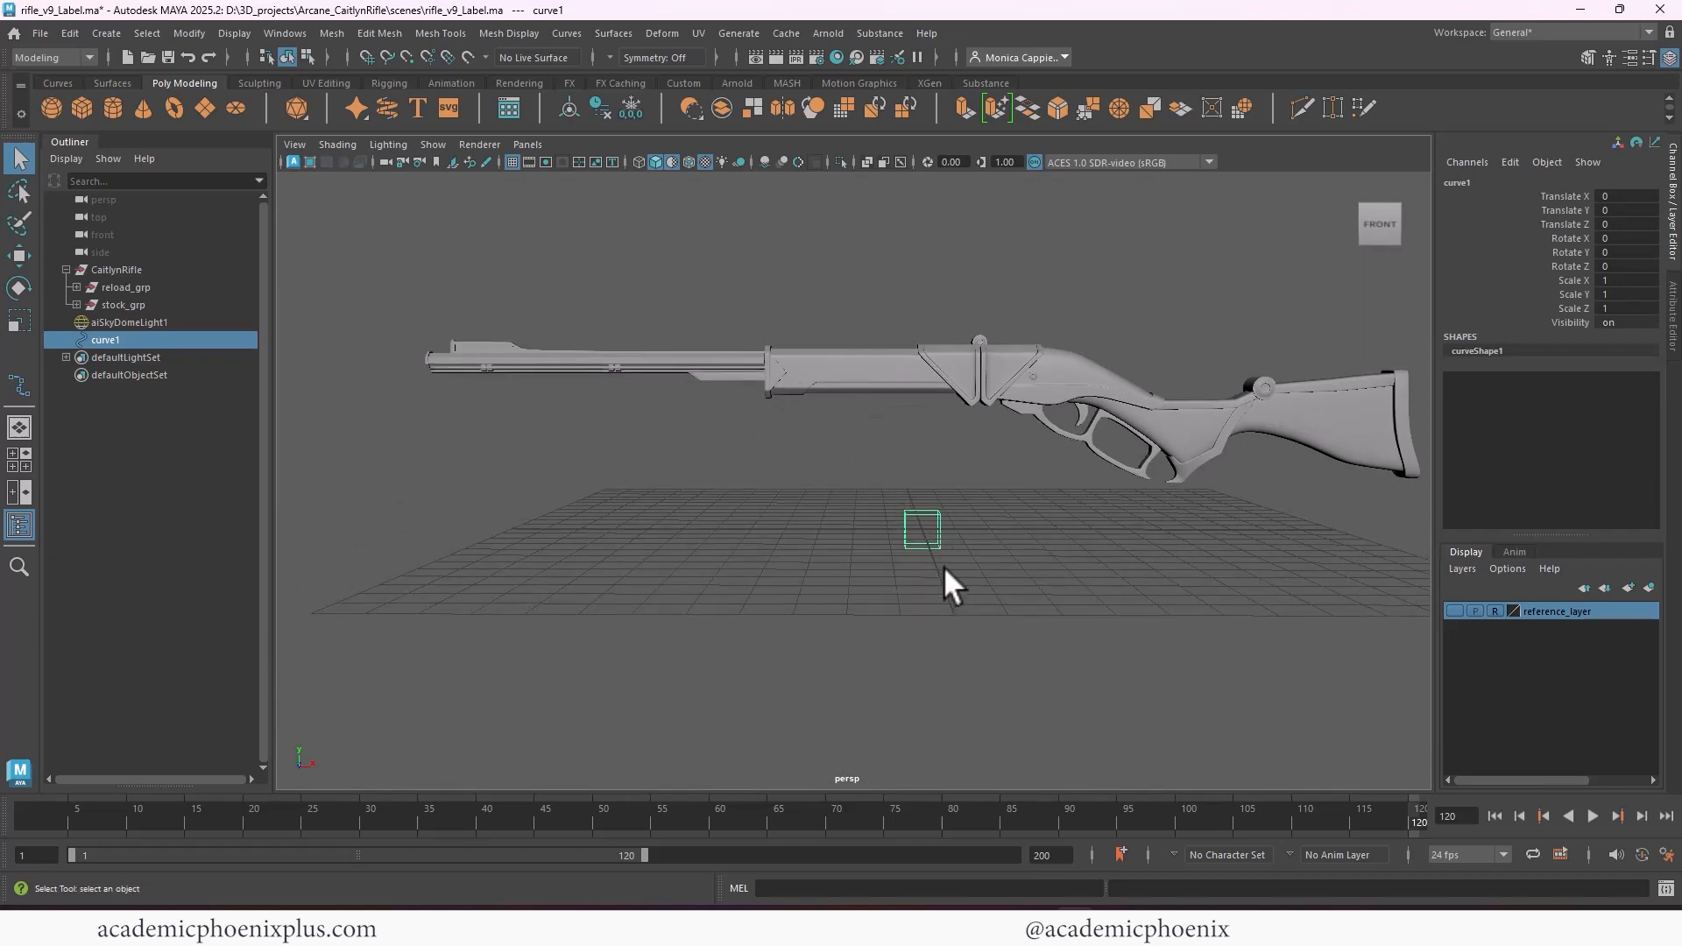
pyautogui.press('w')
pyautogui.moveTo(933, 435); pyautogui.dragTo(1044, 344)
pyautogui.press('r')
pyautogui.moveTo(912, 405); pyautogui.dragTo(947, 428)
# Switch the side view from shaded to wireframe display in the four-view layout
pyautogui.press('space')
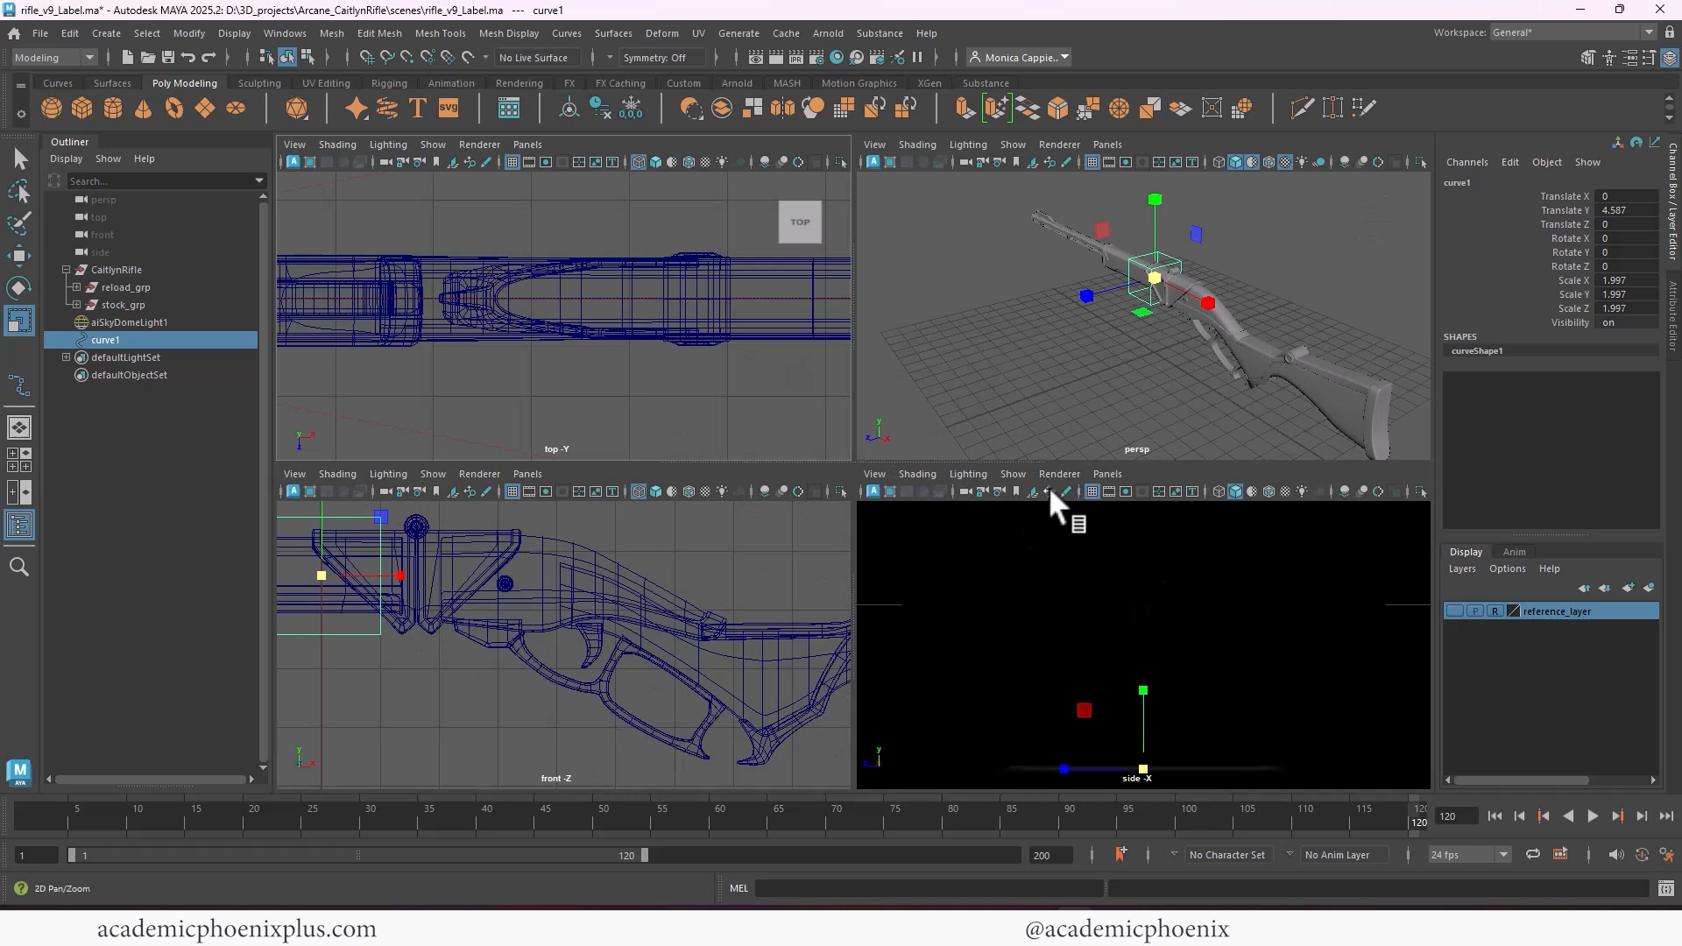
pyautogui.click(1013, 474)
pyautogui.moveTo(1107, 552)
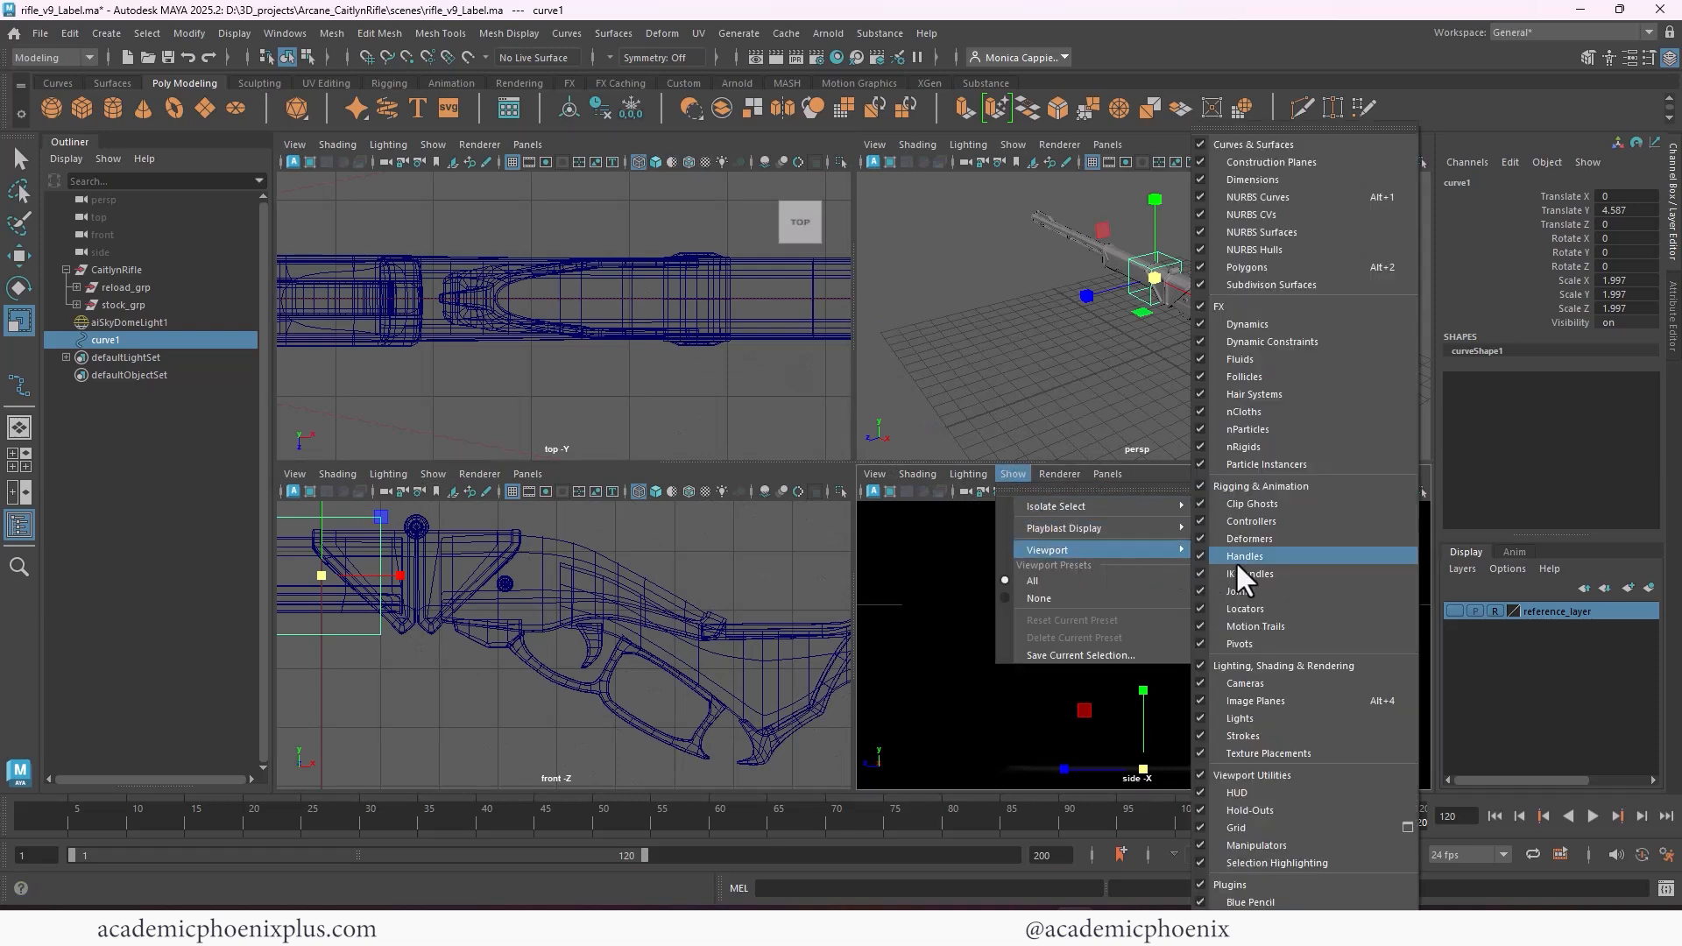
pyautogui.click(1277, 709)
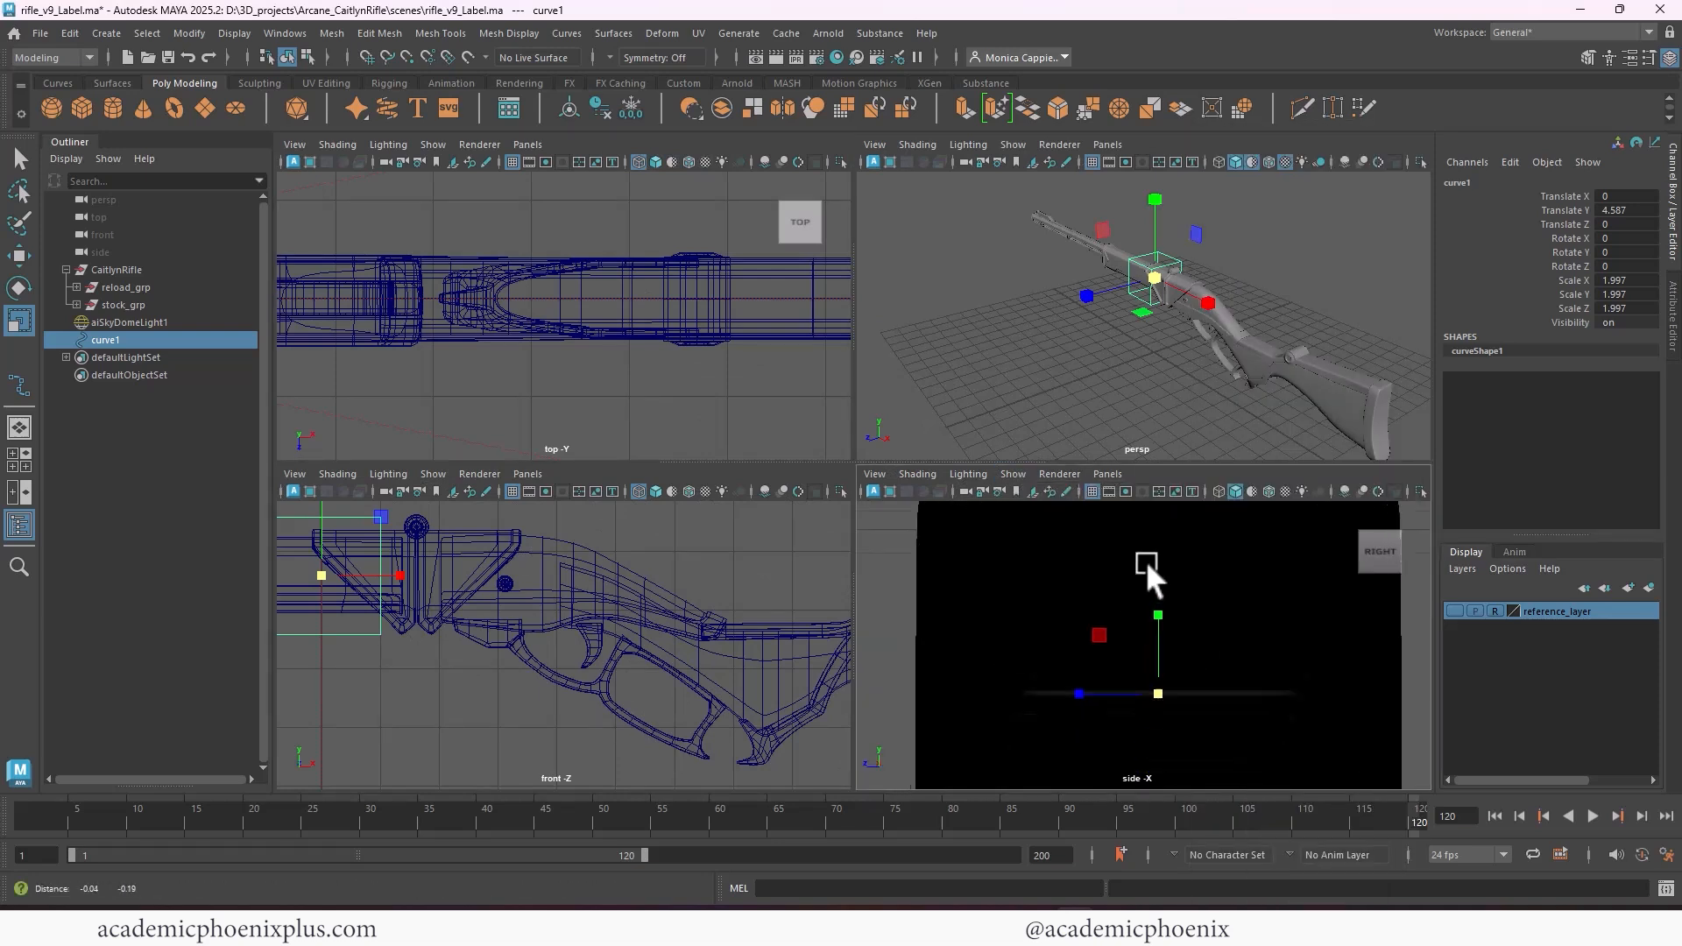
pyautogui.keyDown('alt'); pyautogui.moveTo(1144, 560); pyautogui.dragTo(1109, 520, button='middle'); pyautogui.keyUp('alt')
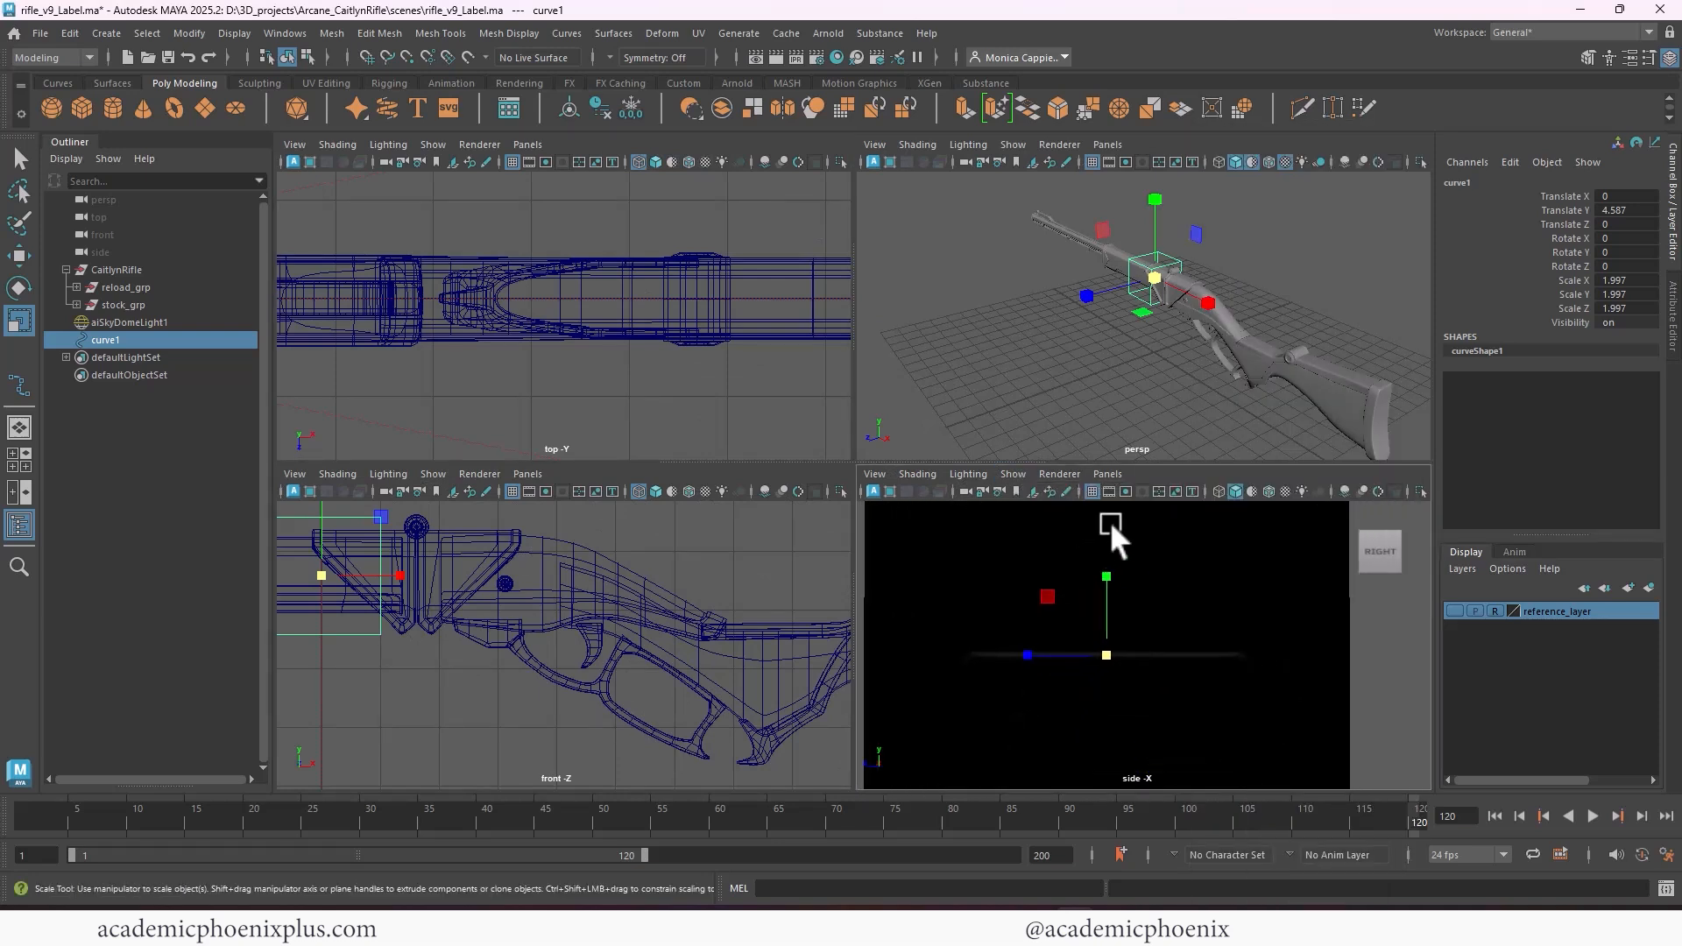
pyautogui.click(1218, 491)
pyautogui.moveTo(1253, 561)
pyautogui.keyDown('alt'); pyautogui.mouseDown(button='right')
pyautogui.moveTo(1377, 622)
pyautogui.moveTo(1002, 619)
pyautogui.moveTo(1011, 598)
pyautogui.moveTo(1056, 605)
pyautogui.moveTo(1060, 626)
pyautogui.mouseUp(button='right'); pyautogui.keyUp('alt')
pyautogui.keyDown('alt'); pyautogui.moveTo(1144, 382); pyautogui.dragTo(1109, 358, button='right'); pyautogui.keyUp('alt')
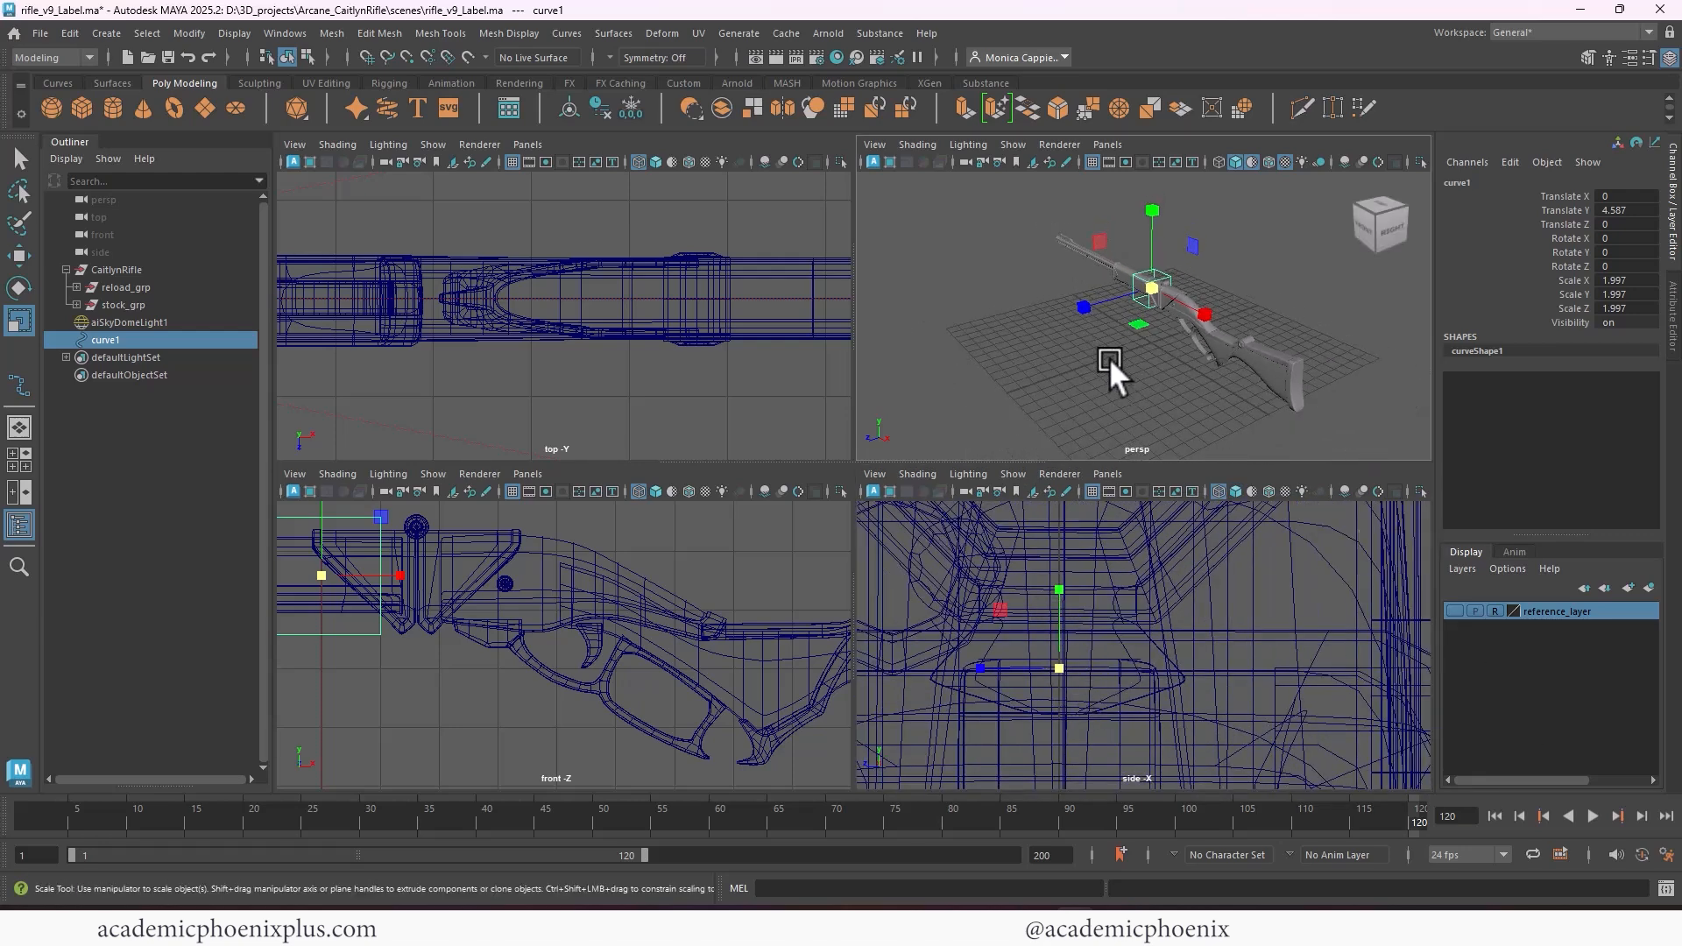
# Stretch the cube-shaped curve to about 5.621 in Scale X and shift it to Translate X about -1.527, around the rifle's front body
pyautogui.press('space')
pyautogui.keyDown('alt'); pyautogui.moveTo(880, 386); pyautogui.dragTo(931, 401, button='right'); pyautogui.keyUp('alt')
pyautogui.keyDown('alt'); pyautogui.moveTo(741, 468); pyautogui.dragTo(803, 467, button='middle'); pyautogui.keyUp('alt')
pyautogui.keyDown('alt'); pyautogui.moveTo(802, 468); pyautogui.dragTo(910, 509); pyautogui.keyUp('alt')
pyautogui.keyDown('alt'); pyautogui.moveTo(910, 508); pyautogui.dragTo(1076, 472, button='right'); pyautogui.keyUp('alt')
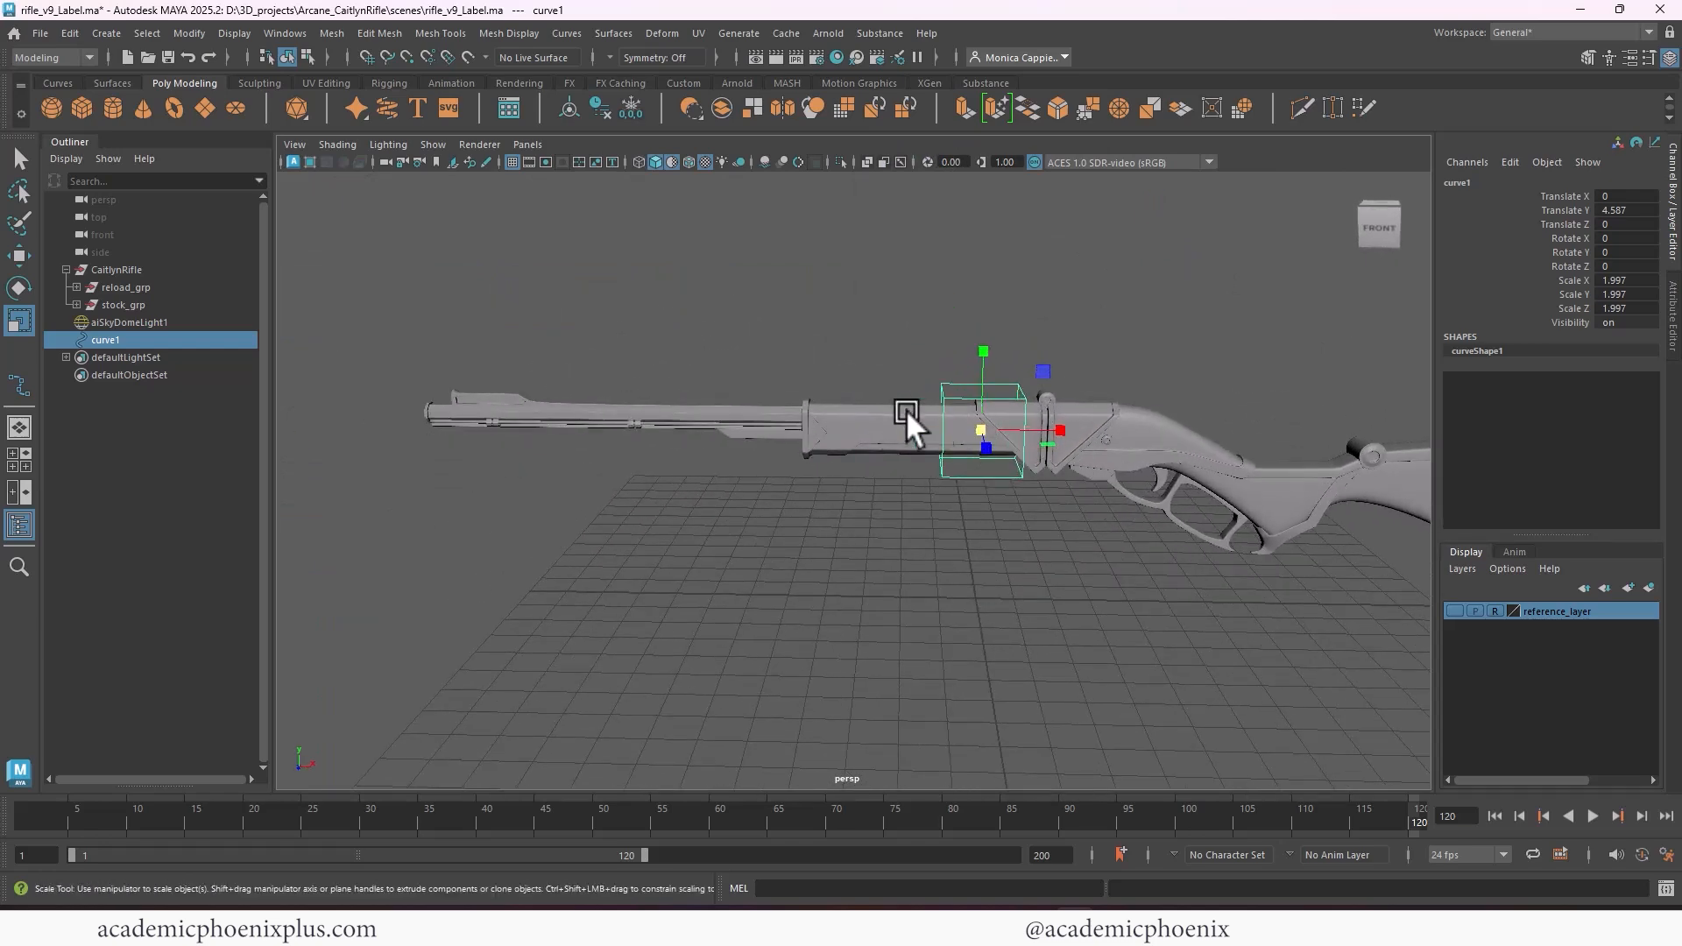
pyautogui.moveTo(1022, 428); pyautogui.dragTo(924, 482)
# Duplicate the stretched box curve and place the copy around the barrel at about Translate X -7.636, Translate Y 4.764
pyautogui.hotkey('ctrl', 'd')
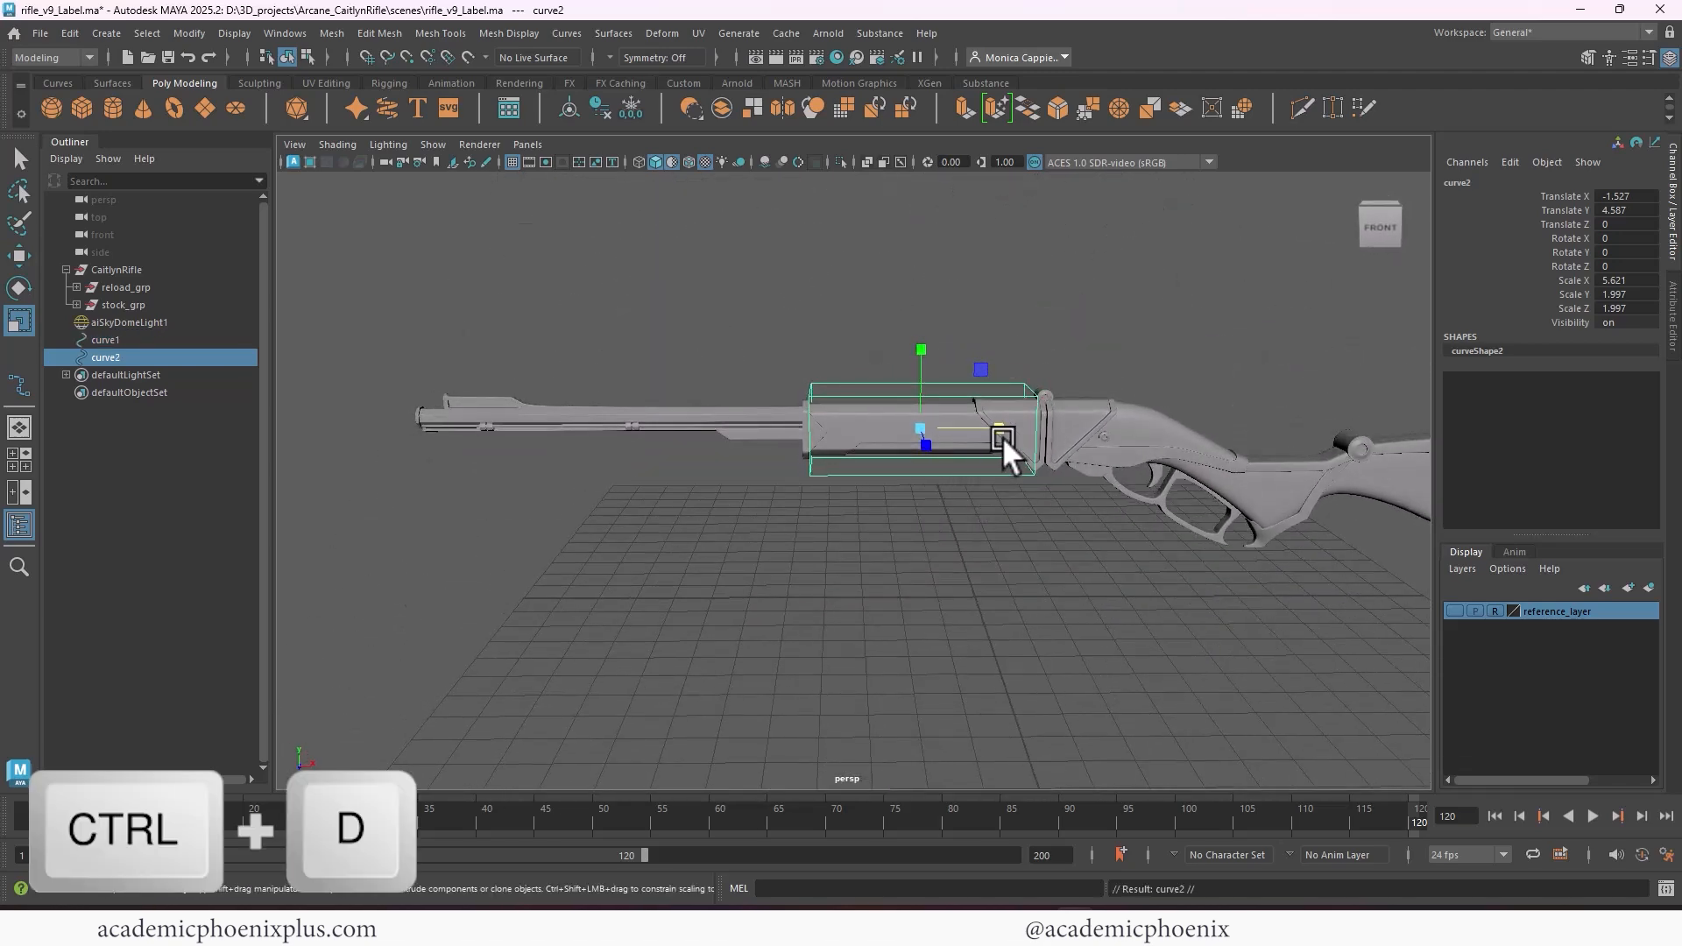
pyautogui.press('w')
pyautogui.moveTo(1000, 433); pyautogui.dragTo(601, 429)
pyautogui.moveTo(680, 342); pyautogui.dragTo(676, 335)
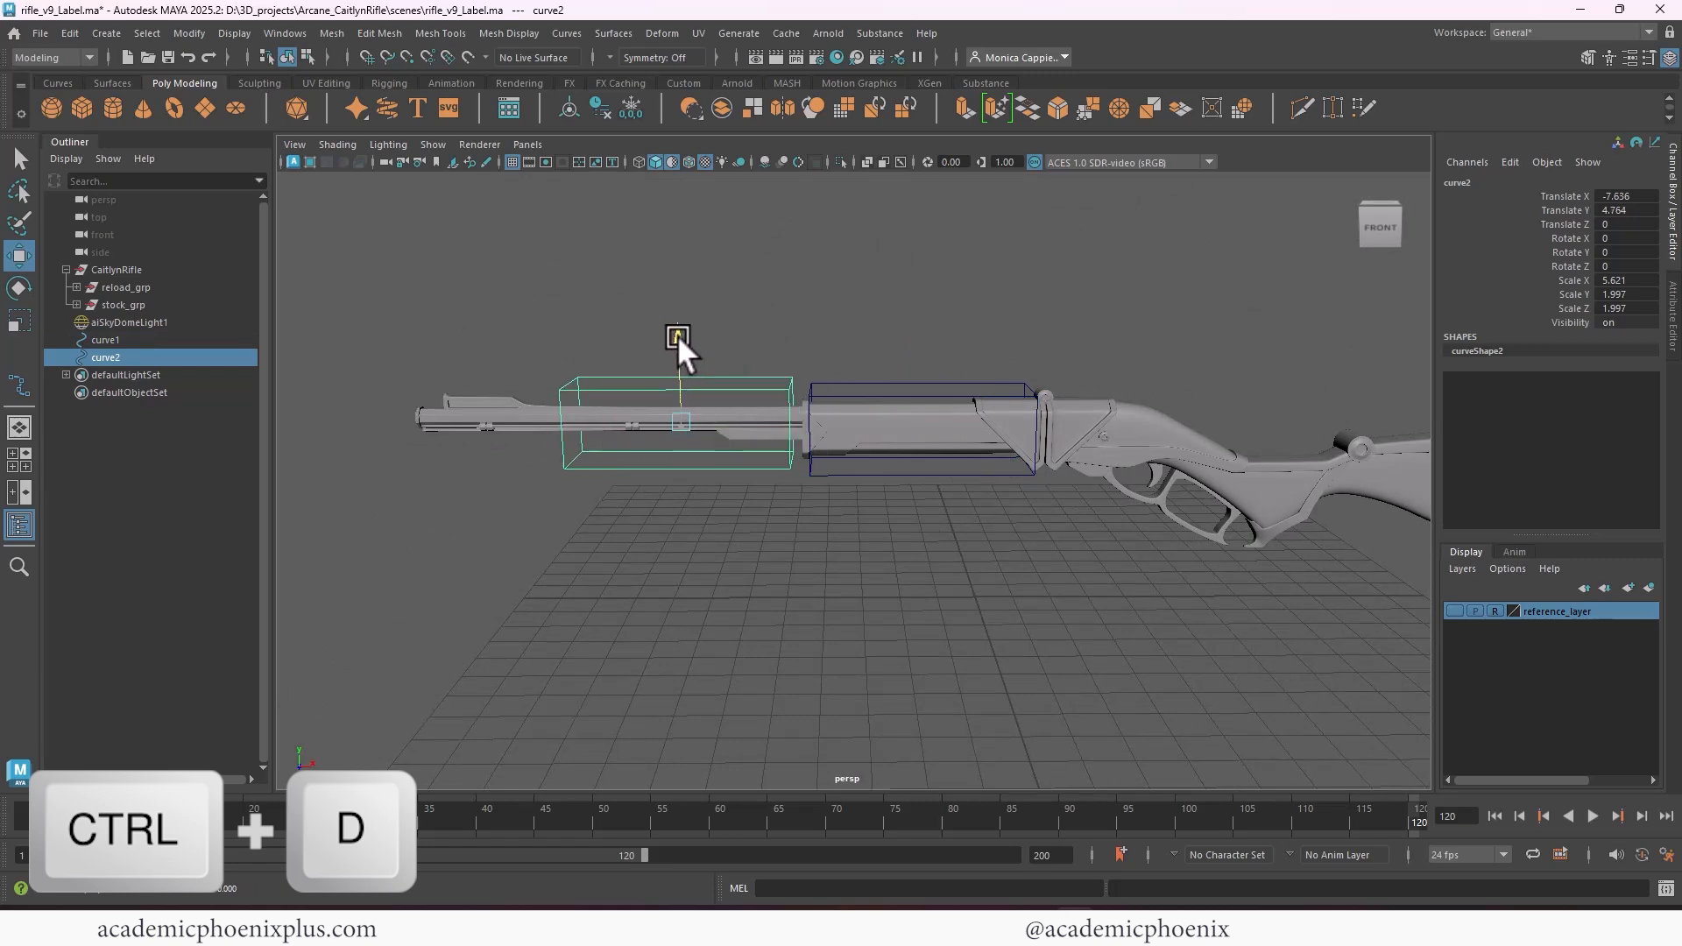
# Slim the barrel's box curve to about Scale Y 1.175 and Scale Z 0.947, and set its height to about Translate Y 4.752
pyautogui.press('r')
pyautogui.keyDown('alt'); pyautogui.moveTo(728, 423); pyautogui.dragTo(856, 478); pyautogui.keyUp('alt')
pyautogui.keyDown('alt'); pyautogui.moveTo(722, 391); pyautogui.dragTo(885, 464, button='right'); pyautogui.keyUp('alt')
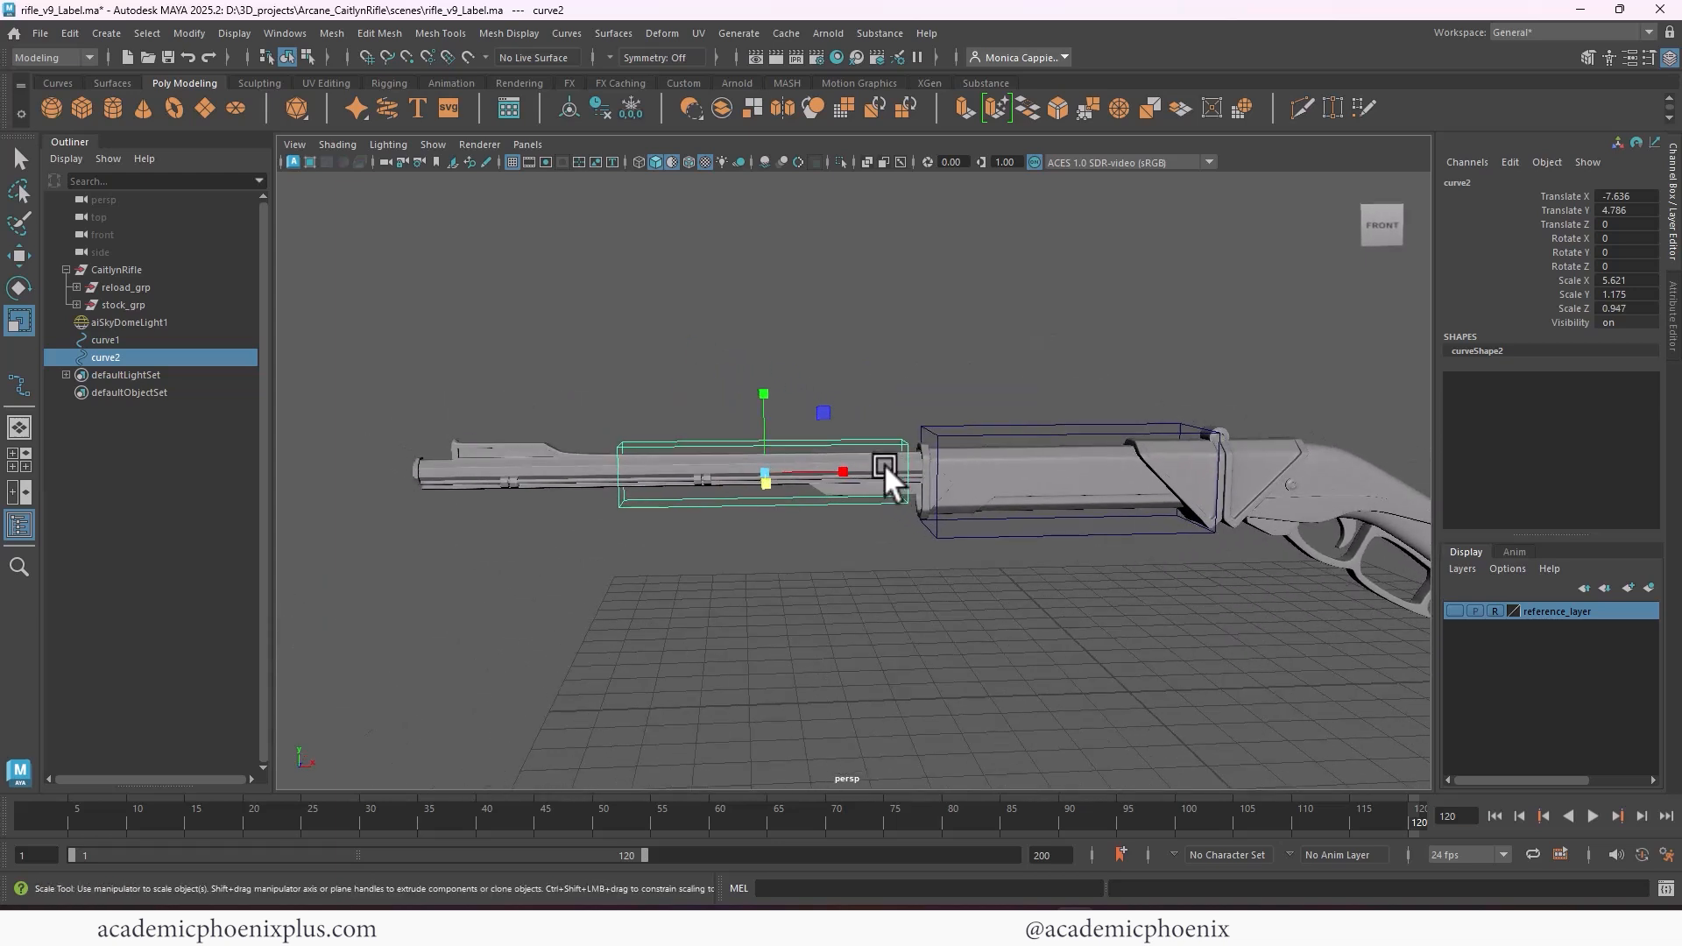
pyautogui.press('w')
pyautogui.moveTo(761, 386); pyautogui.dragTo(761, 390)
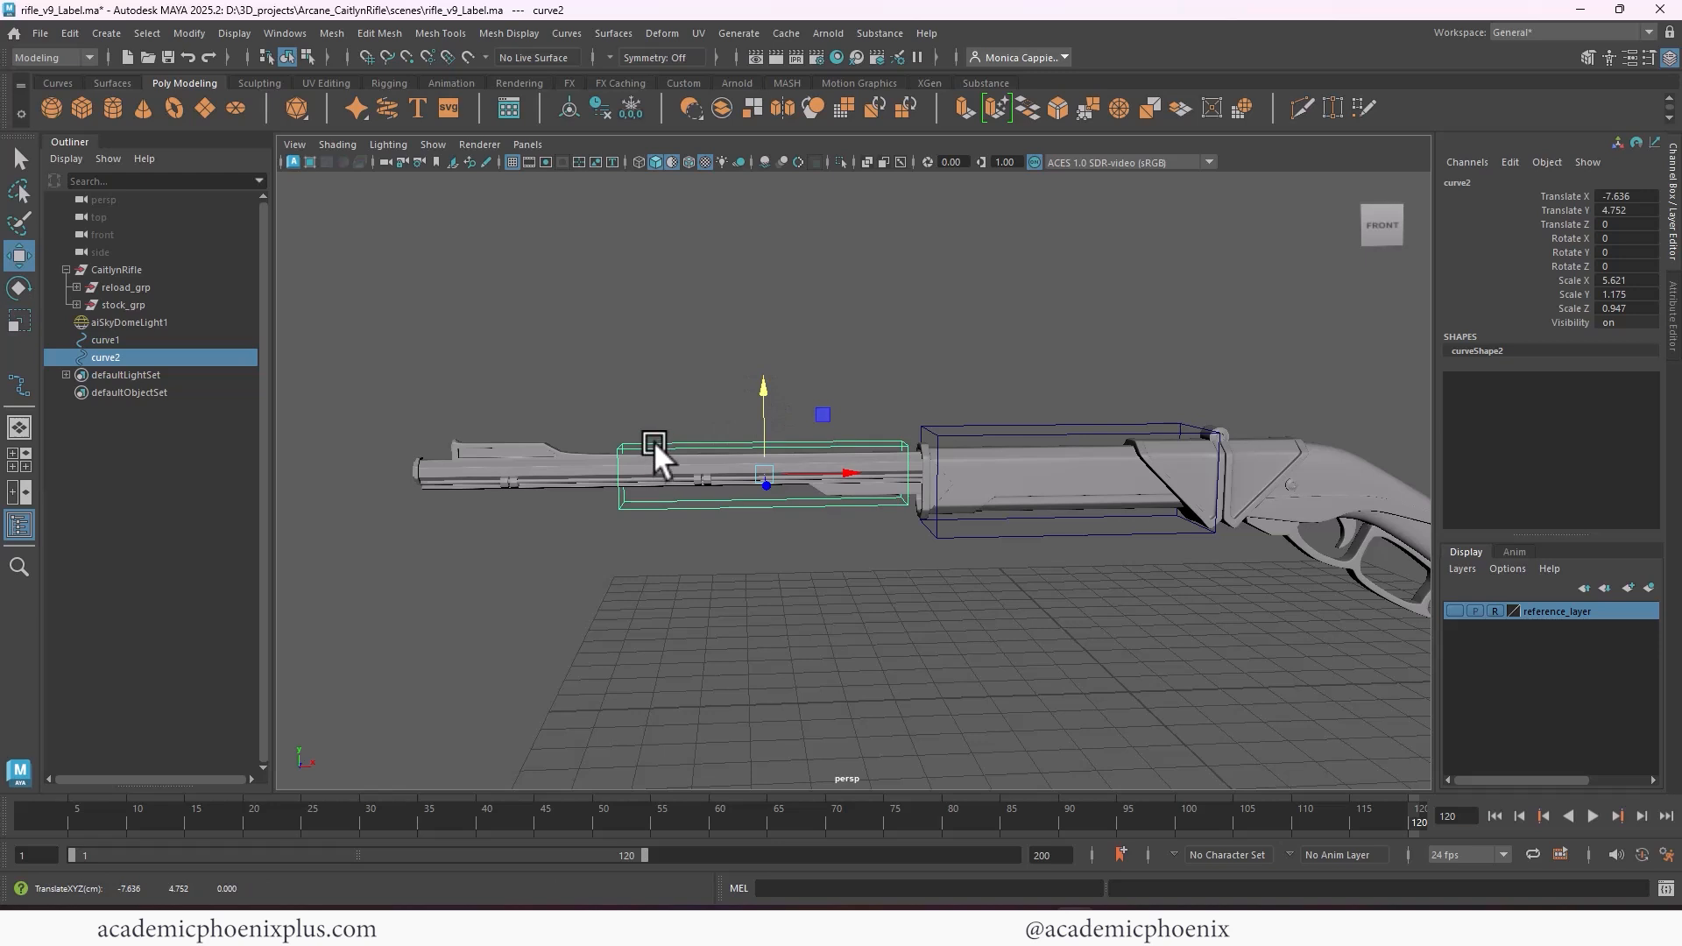
# Lengthen the barrel's box curve by pulling the control vertices at its muzzle end farther along the barrel
pyautogui.moveTo(649, 443); pyautogui.dragTo(573, 430, button='right')
pyautogui.moveTo(572, 430); pyautogui.dragTo(633, 559)
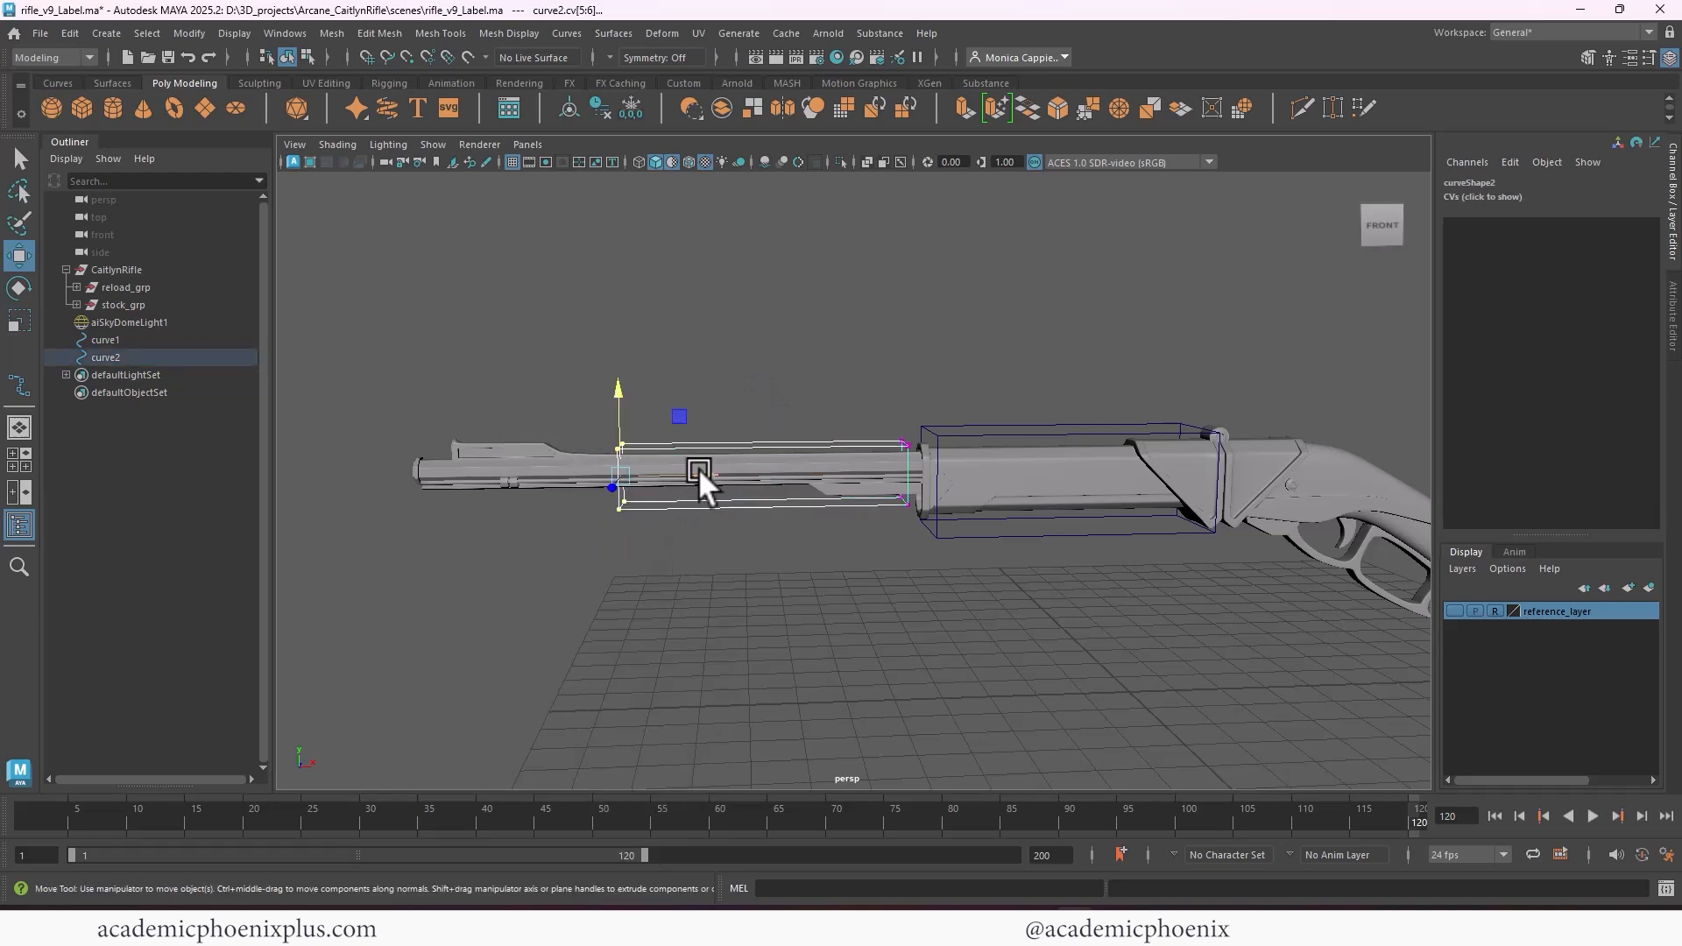
pyautogui.moveTo(699, 471); pyautogui.dragTo(665, 474)
pyautogui.moveTo(820, 443); pyautogui.dragTo(867, 422, button='right')
pyautogui.keyDown('alt'); pyautogui.moveTo(981, 596); pyautogui.dragTo(770, 700); pyautogui.keyUp('alt')
# Freeze the transformations of both box curves, curve1 and curve2
pyautogui.keyDown('alt'); pyautogui.moveTo(944, 499); pyautogui.dragTo(457, 403); pyautogui.keyUp('alt')
pyautogui.keyDown('shift'); pyautogui.click(959, 443); pyautogui.keyUp('shift')
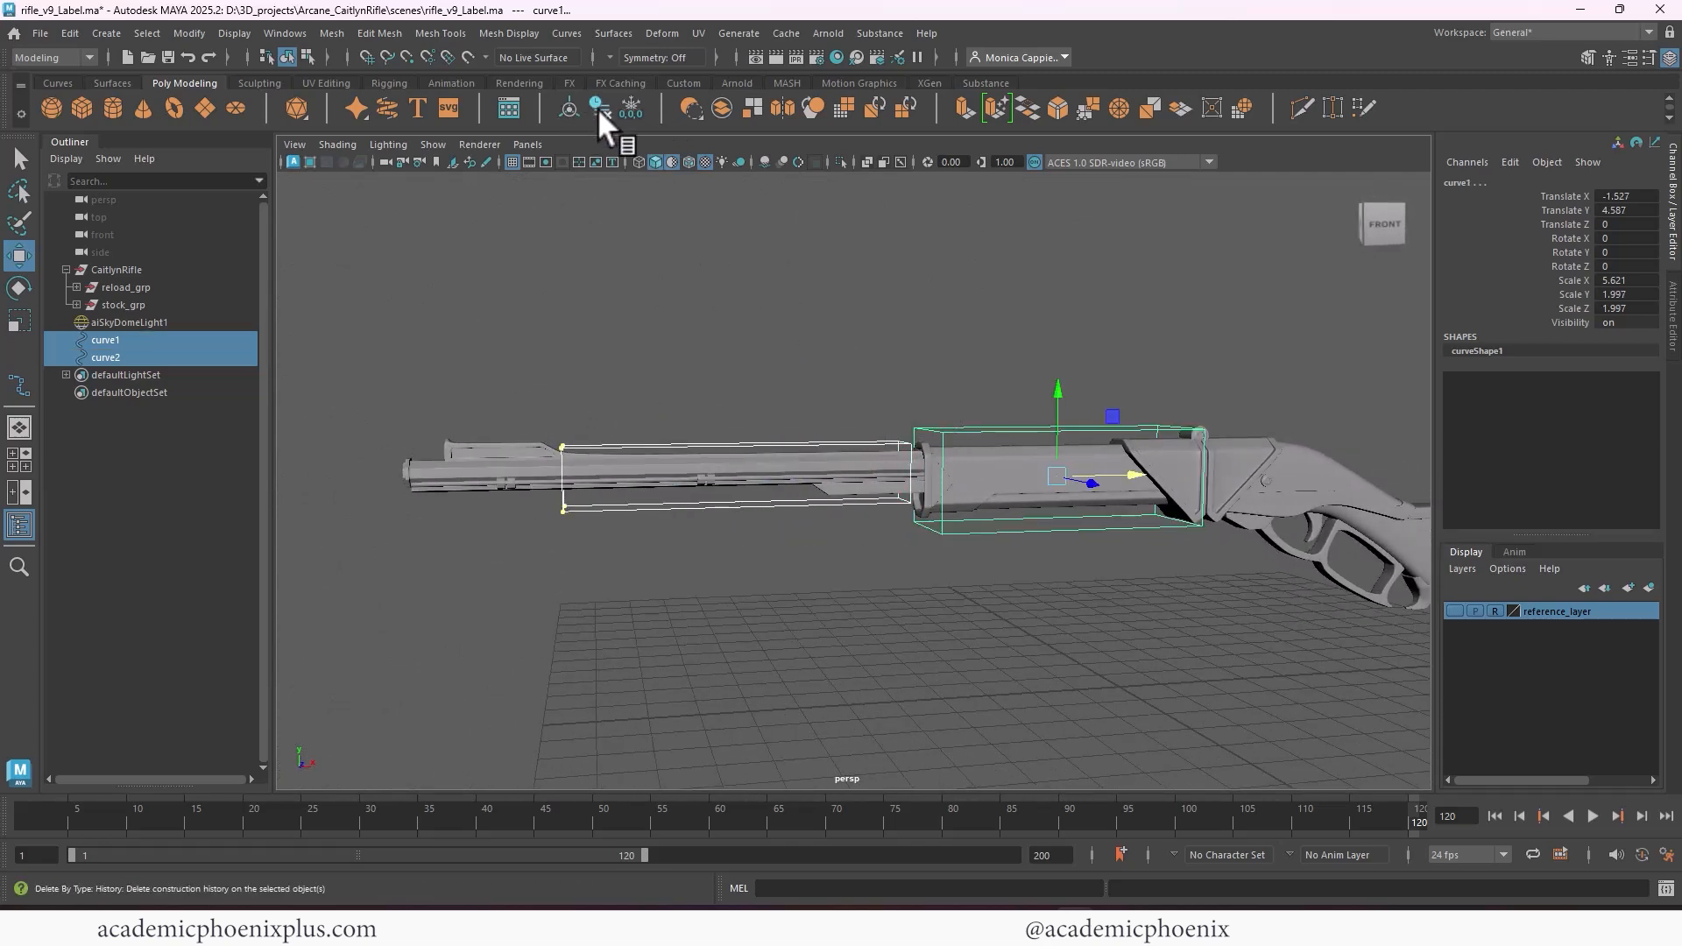
pyautogui.click(632, 108)
pyautogui.keyDown('alt'); pyautogui.moveTo(880, 368); pyautogui.dragTo(844, 345); pyautogui.keyUp('alt')
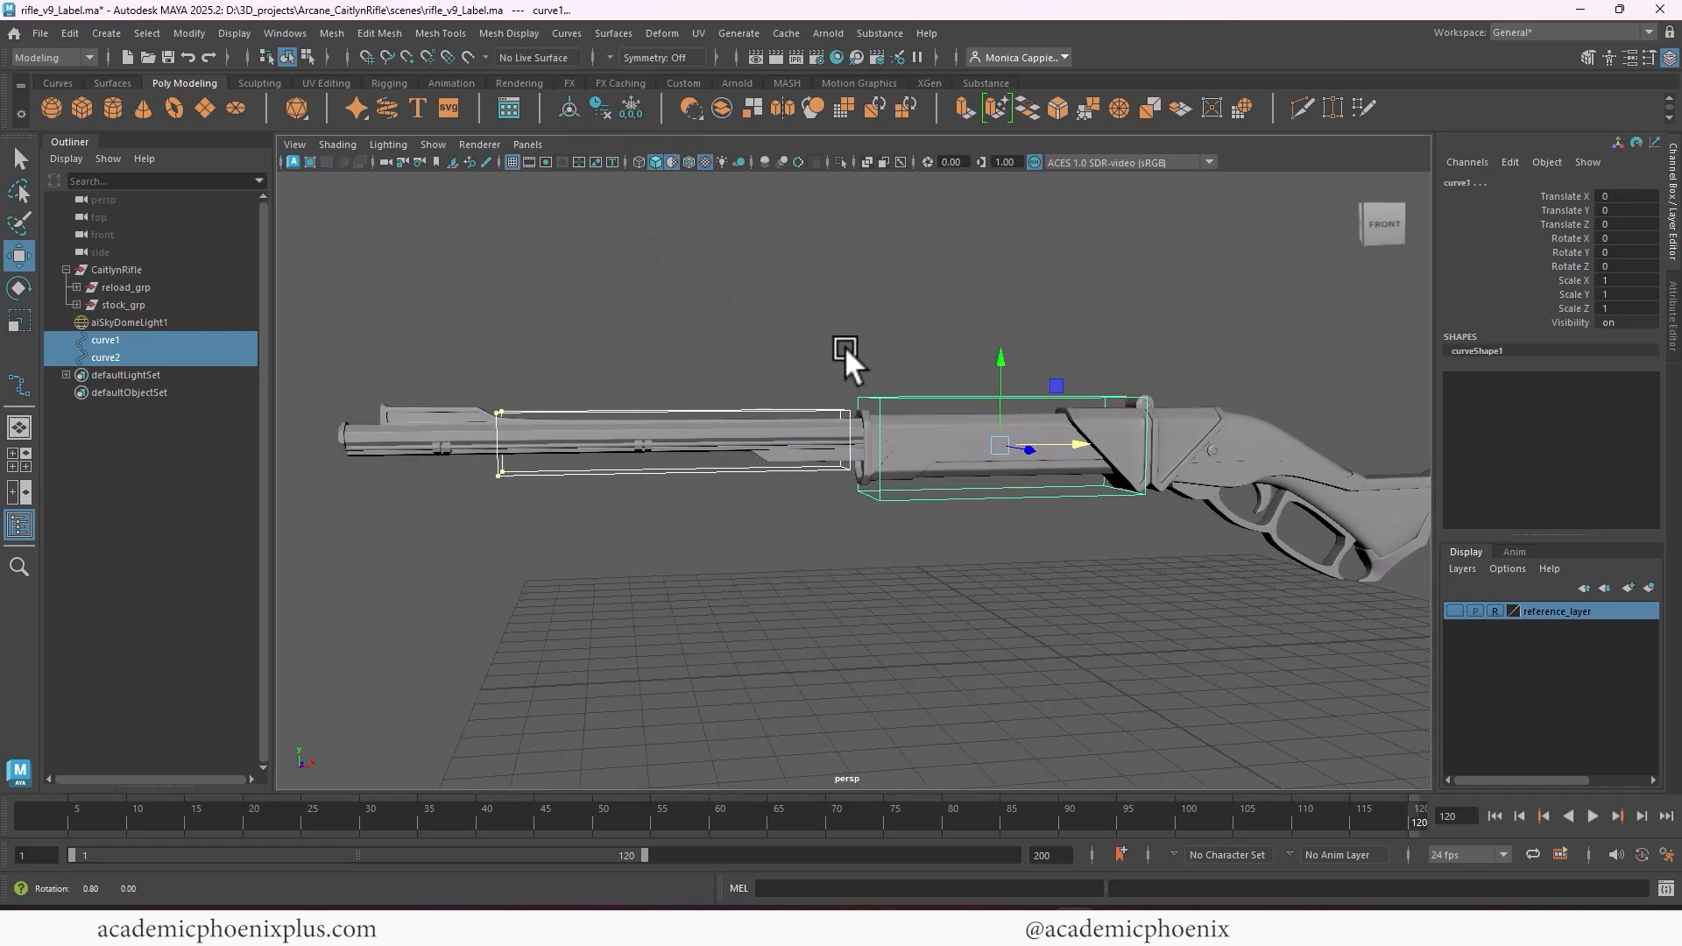
# Rename the barrel's box curve as muzzle_ctrl
pyautogui.click(863, 385)
pyautogui.click(930, 399)
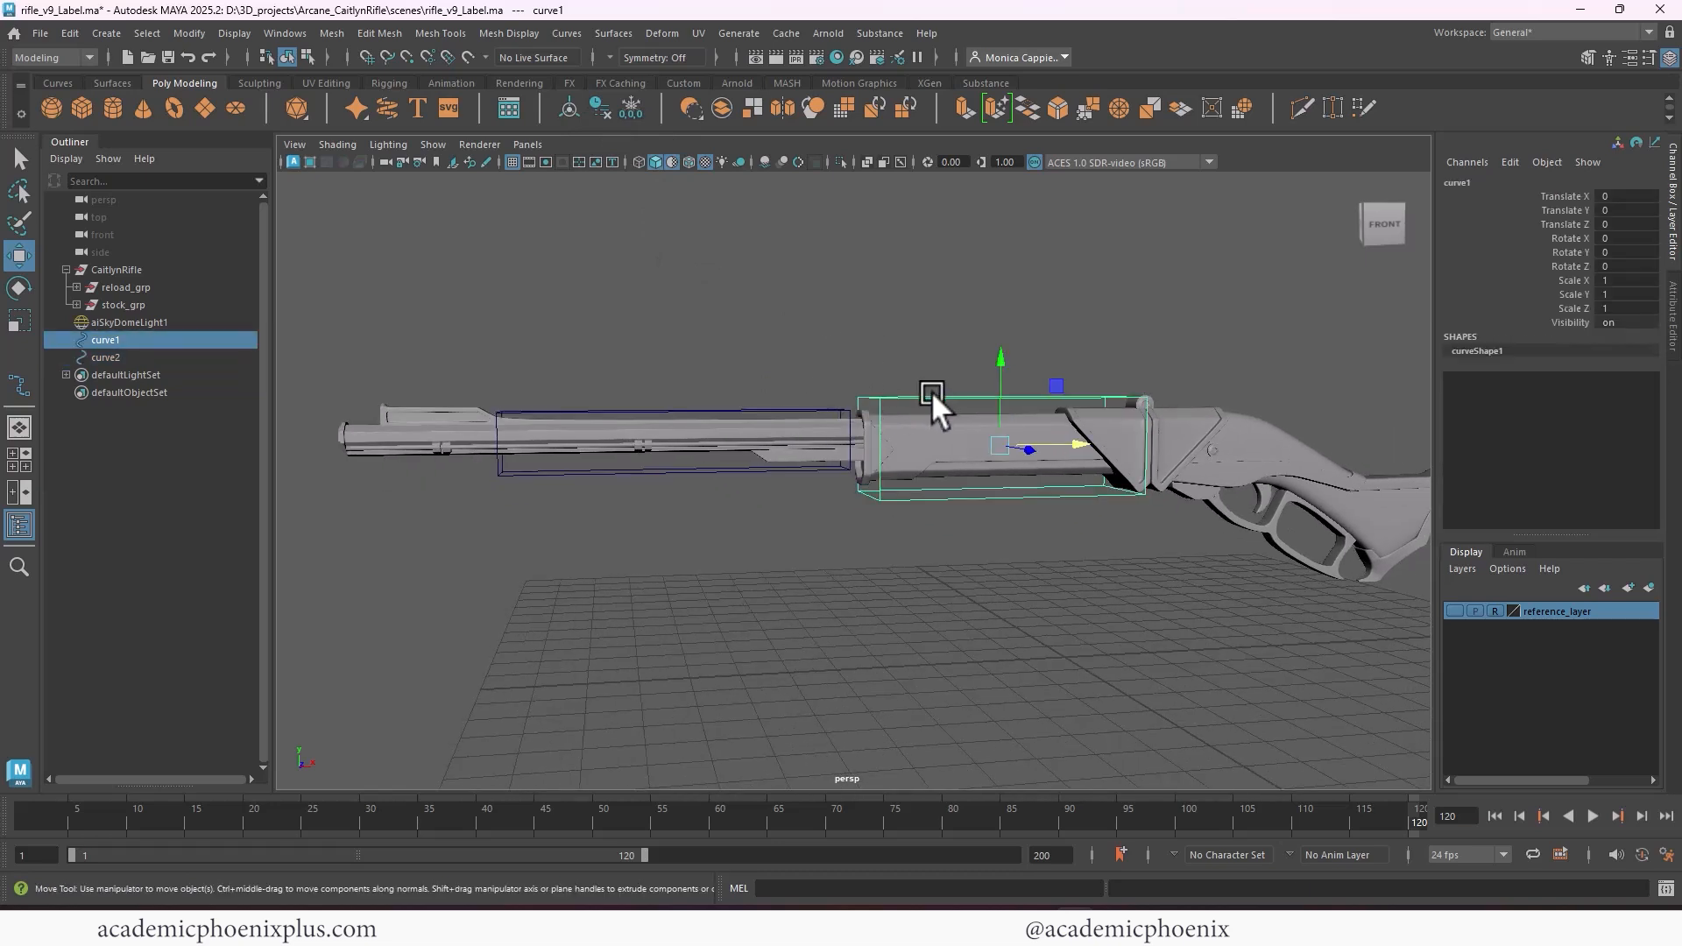
pyautogui.moveTo(139, 325); pyautogui.dragTo(108, 359)
pyautogui.click(112, 359)
pyautogui.doubleClick(109, 359)
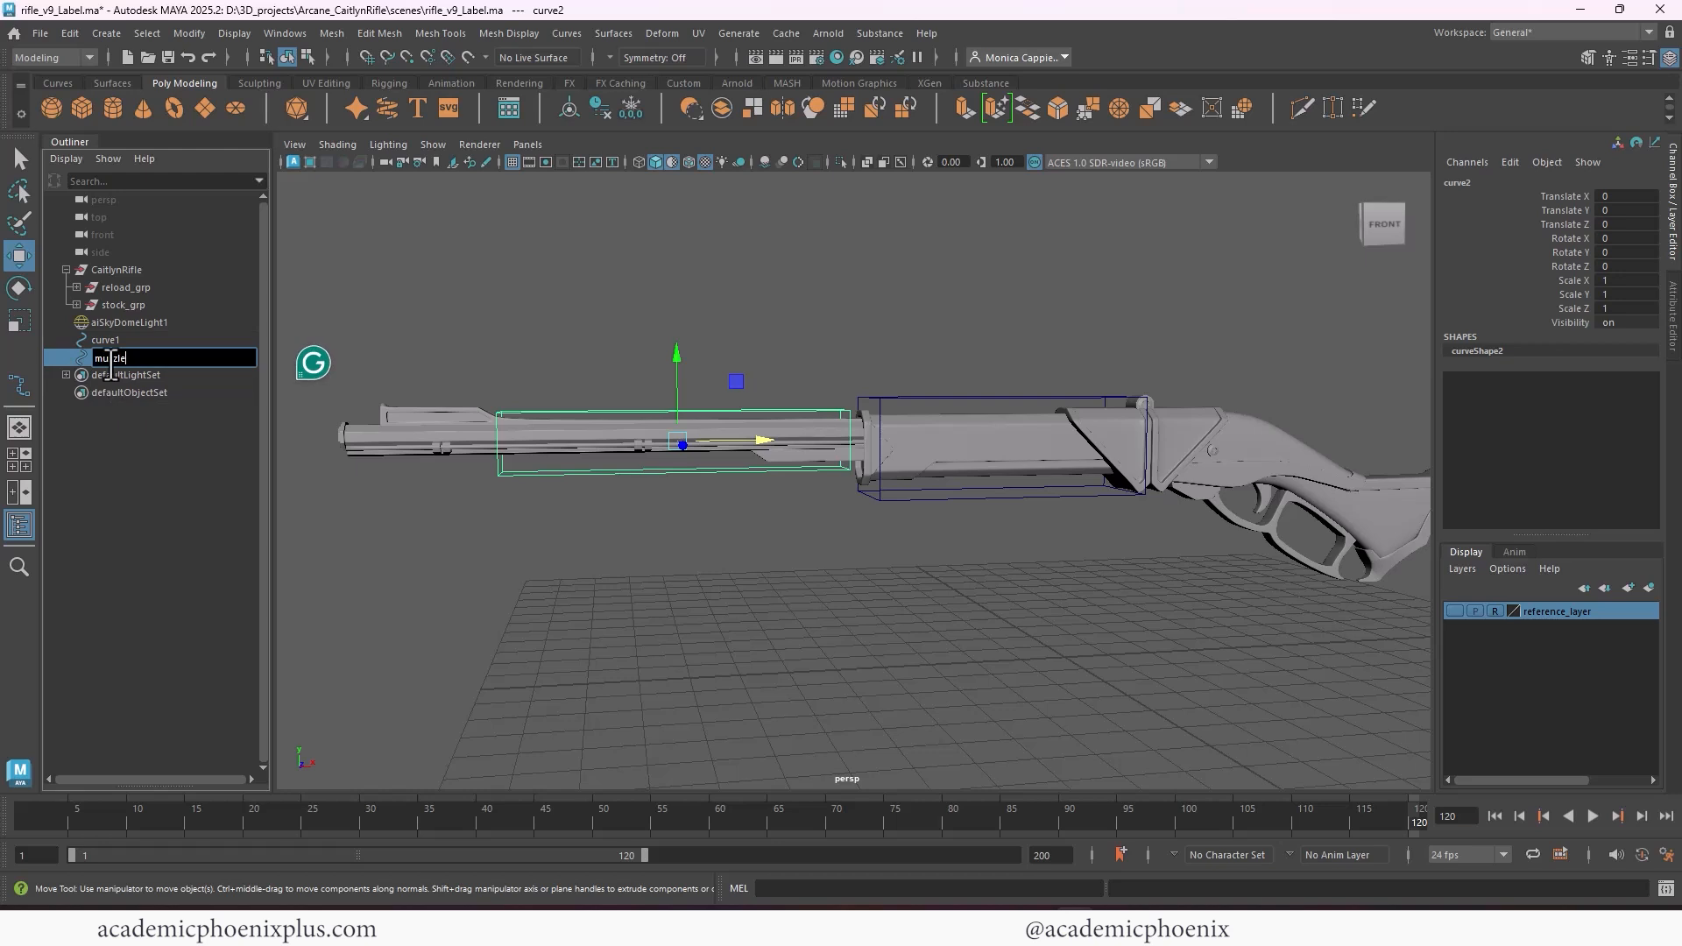
pyautogui.press('Return')
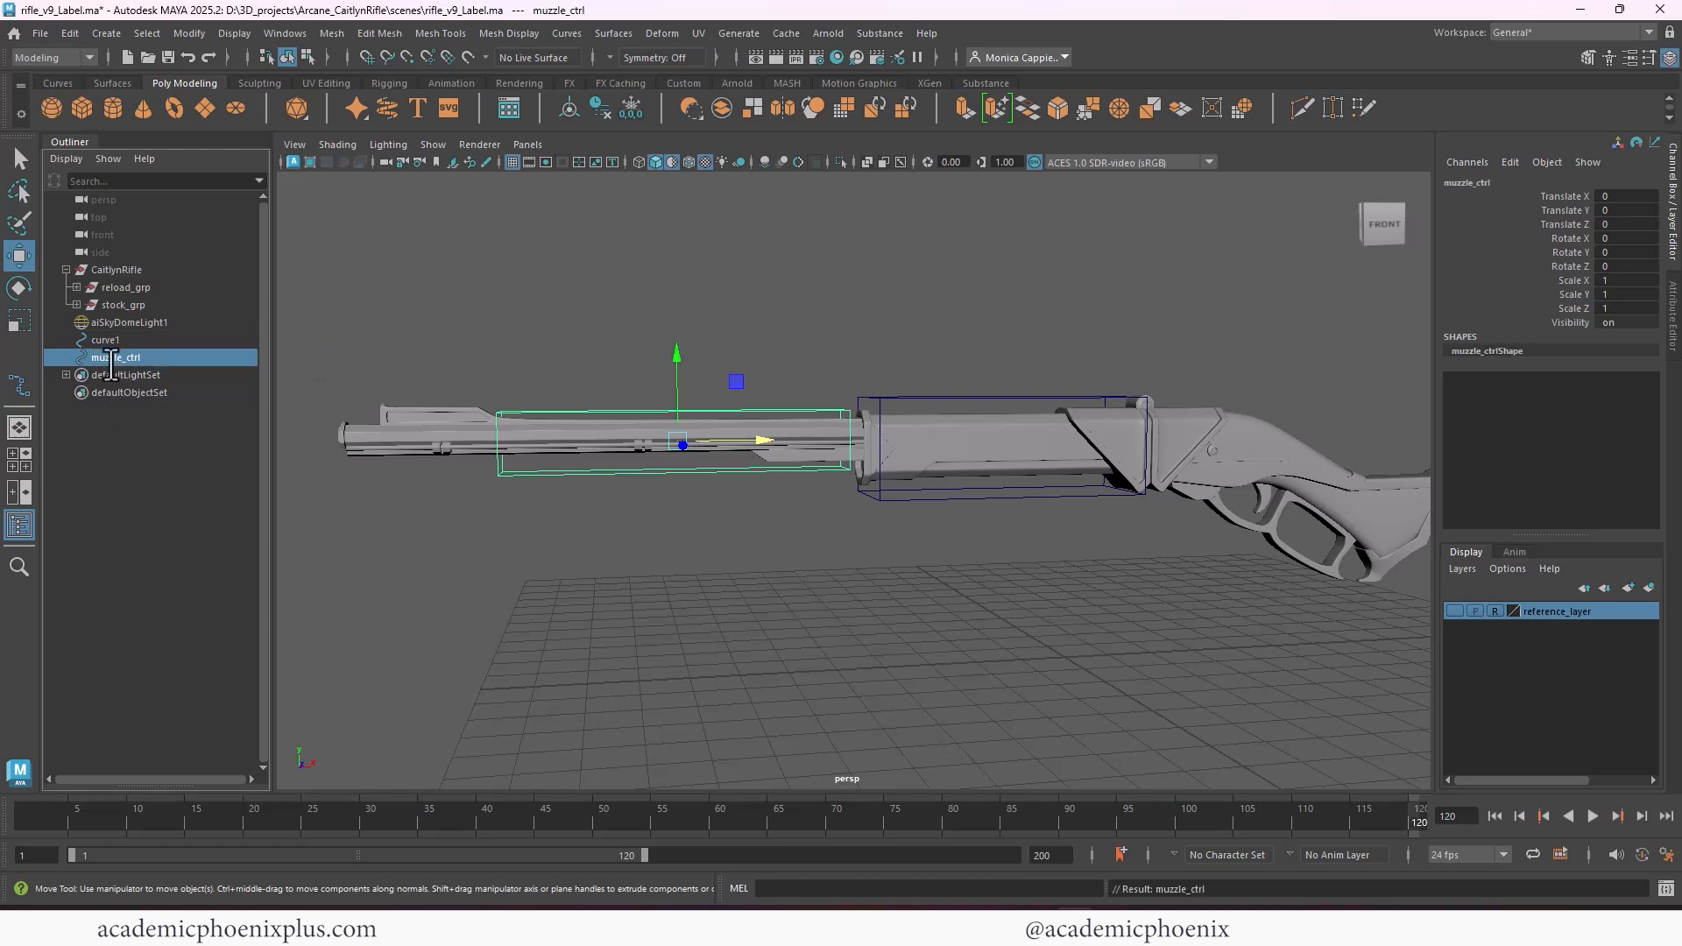
# Look up the FrontRifle_grp name inside reload_grp and rename curve1 as frontRifle_ctrl
pyautogui.click(138, 339)
pyautogui.click(76, 287)
pyautogui.click(141, 323)
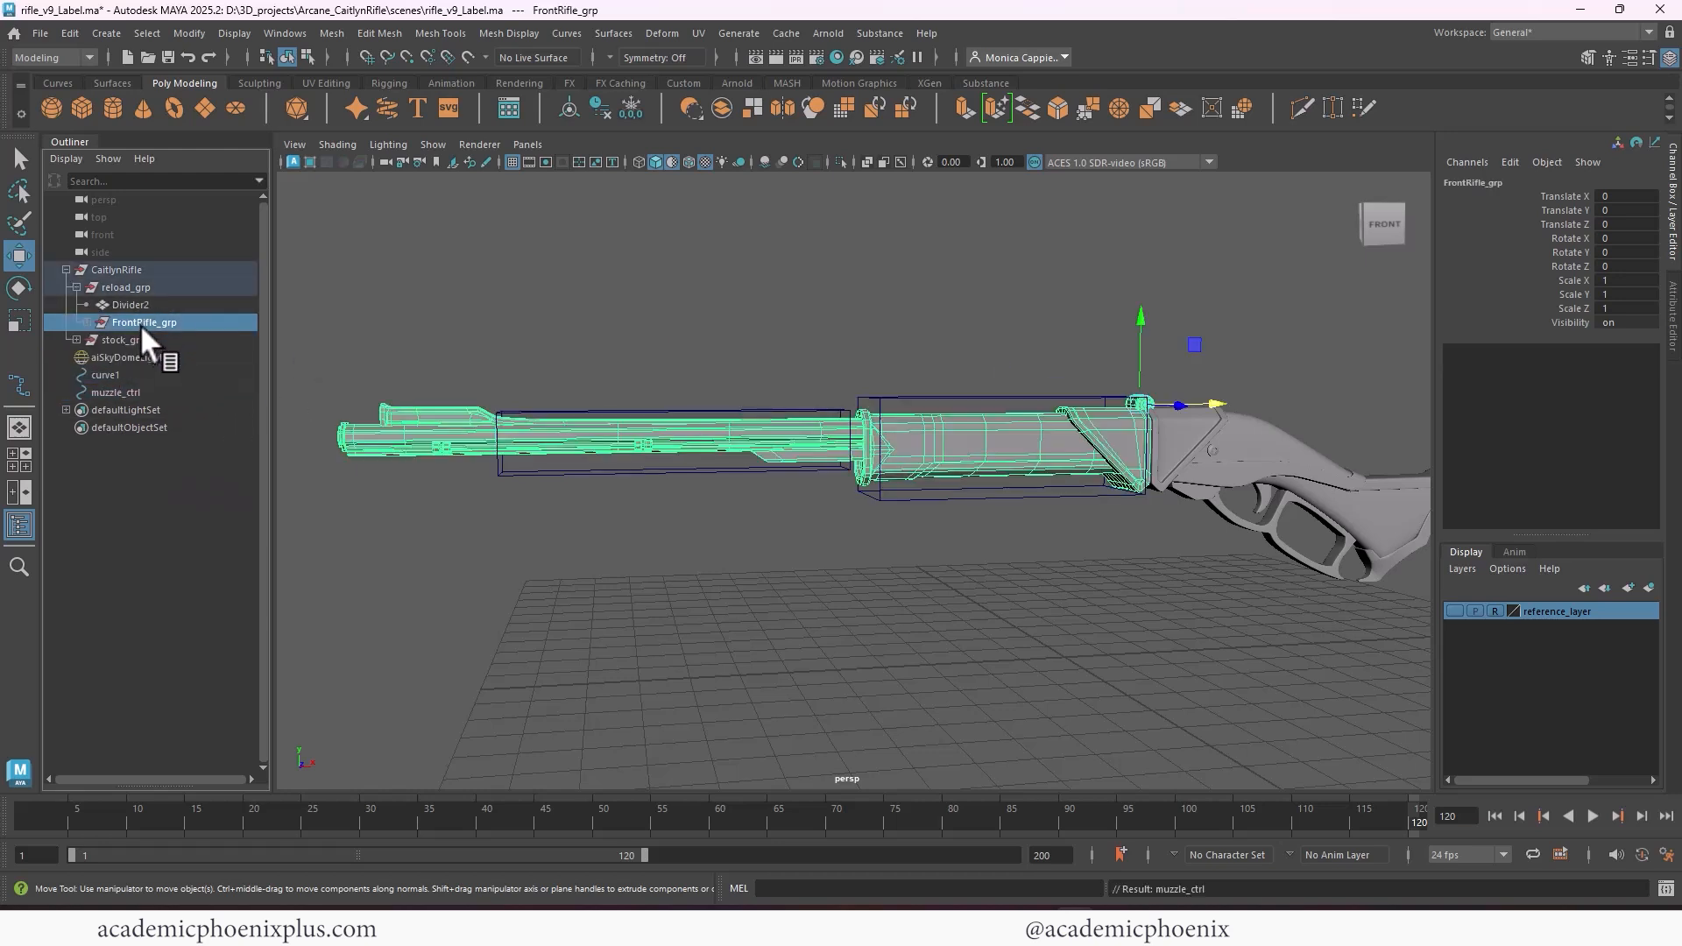
pyautogui.click(109, 373)
pyautogui.doubleClick(109, 373)
pyautogui.write('fro')
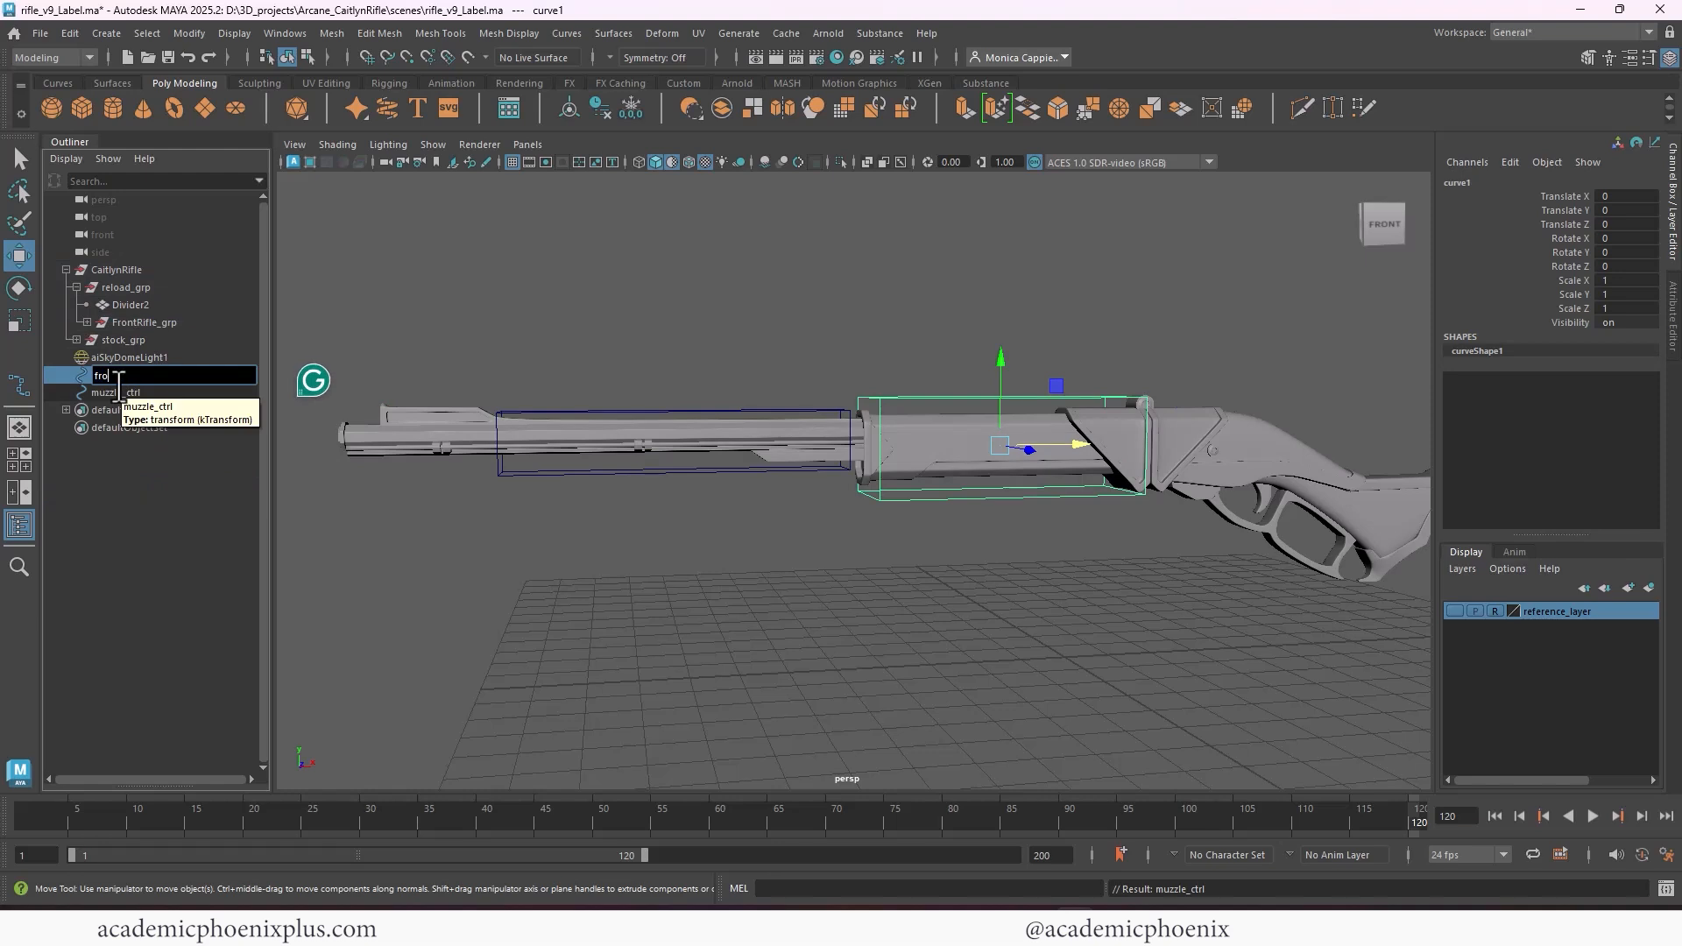
pyautogui.write('ntRifle_ctrl')
pyautogui.press('Return')
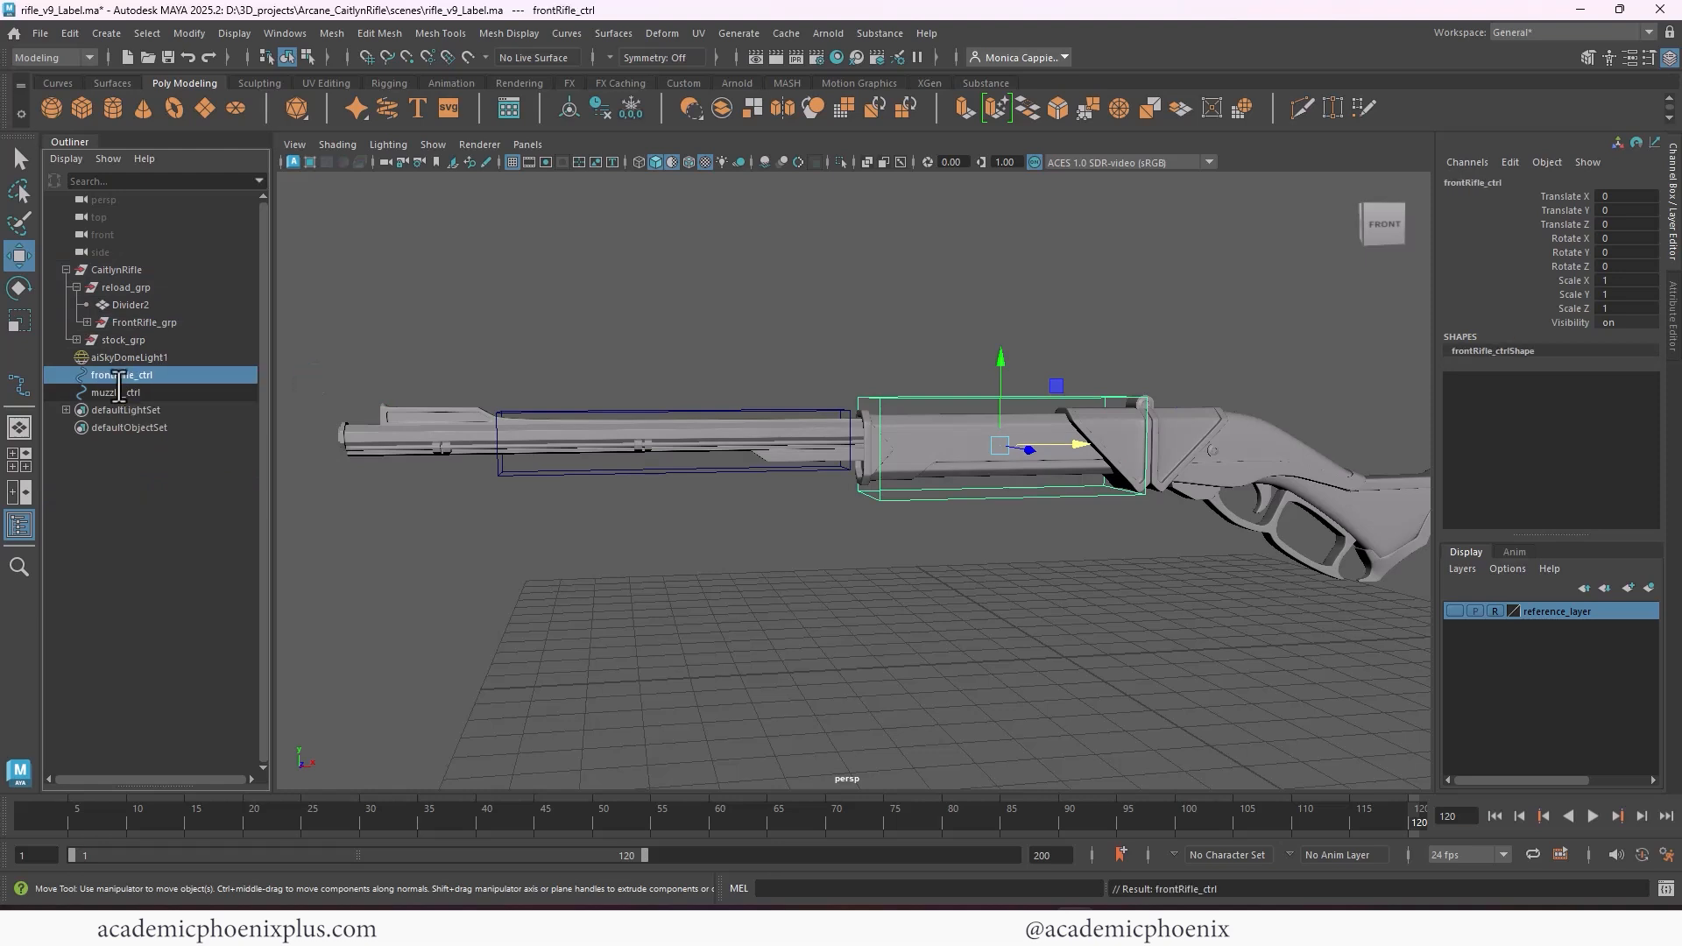
# Move the pivot of frontRifle_ctrl to the center of the round hinge knob on top of the rifle
pyautogui.moveTo(940, 350)
pyautogui.keyDown('alt'); pyautogui.mouseDown()
pyautogui.moveTo(986, 326)
pyautogui.moveTo(962, 333)
pyautogui.mouseUp(); pyautogui.keyUp('alt')
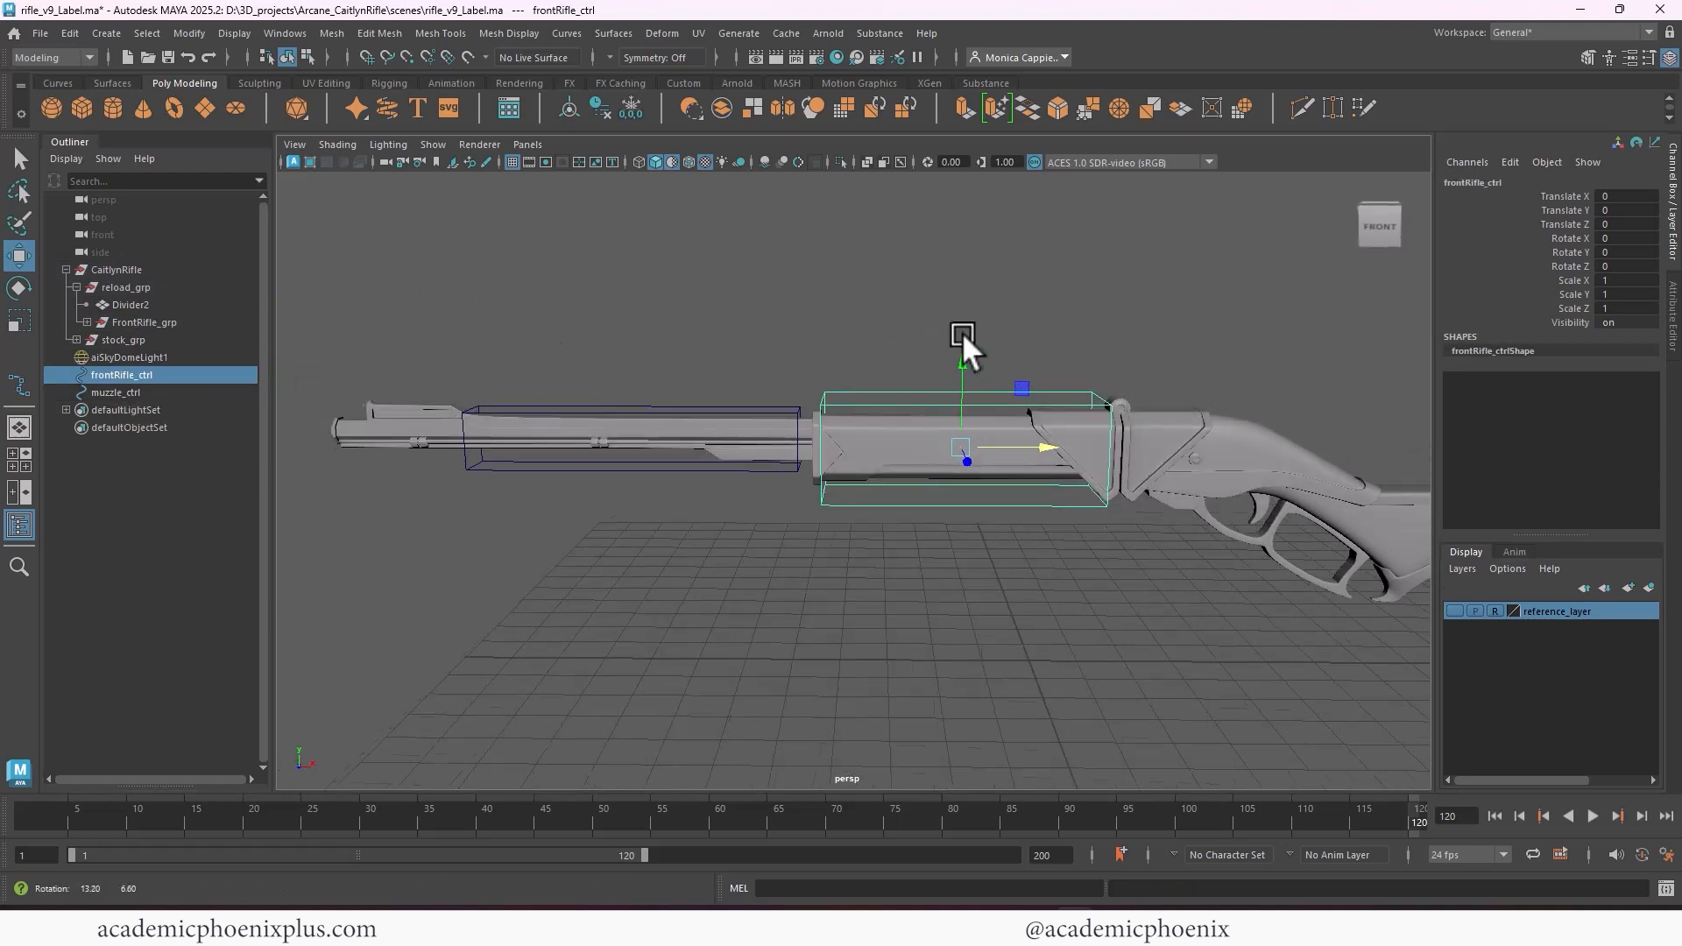
pyautogui.click(702, 414)
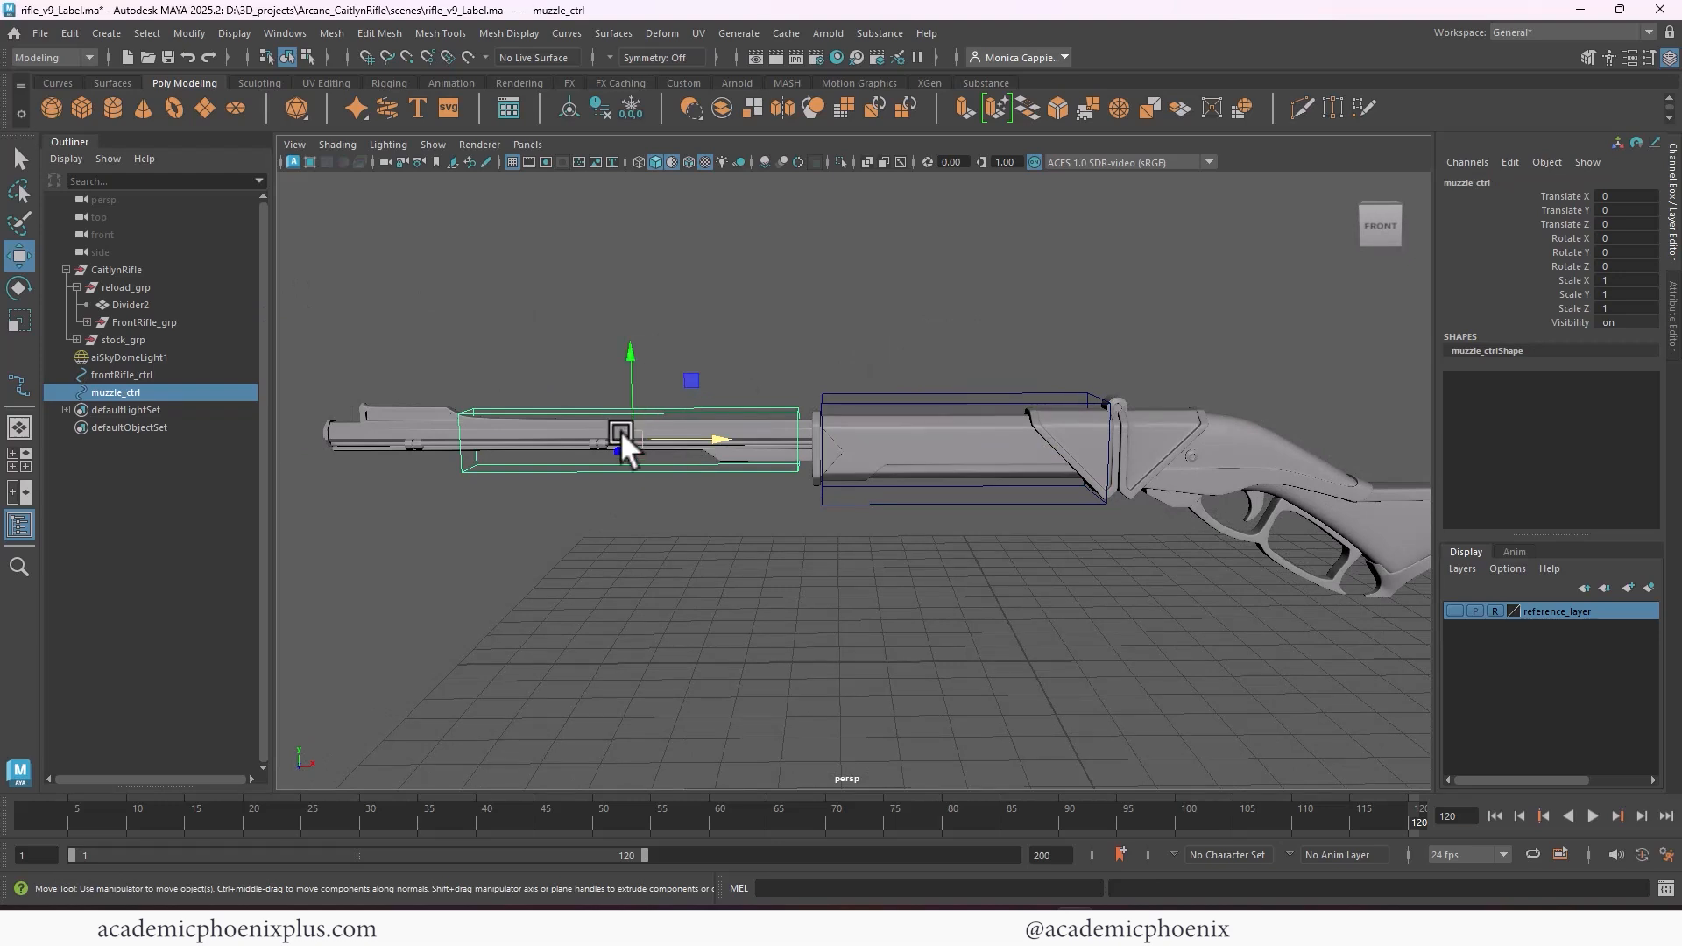
pyautogui.keyDown('alt'); pyautogui.moveTo(1096, 403); pyautogui.dragTo(1077, 450); pyautogui.keyUp('alt')
pyautogui.click(1023, 398)
pyautogui.click(1084, 414)
pyautogui.press('d')
pyautogui.moveTo(1002, 375); pyautogui.dragTo(1008, 329)
pyautogui.keyDown('alt'); pyautogui.moveTo(1072, 369); pyautogui.dragTo(1270, 390, button='right'); pyautogui.keyUp('alt')
pyautogui.keyDown('alt'); pyautogui.moveTo(1270, 389); pyautogui.dragTo(1061, 475, button='middle'); pyautogui.keyUp('alt')
pyautogui.keyDown('alt'); pyautogui.moveTo(1061, 475); pyautogui.dragTo(1054, 338); pyautogui.keyUp('alt')
pyautogui.press('d')
pyautogui.keyDown('alt'); pyautogui.moveTo(828, 419); pyautogui.dragTo(674, 392, button='right'); pyautogui.keyUp('alt')
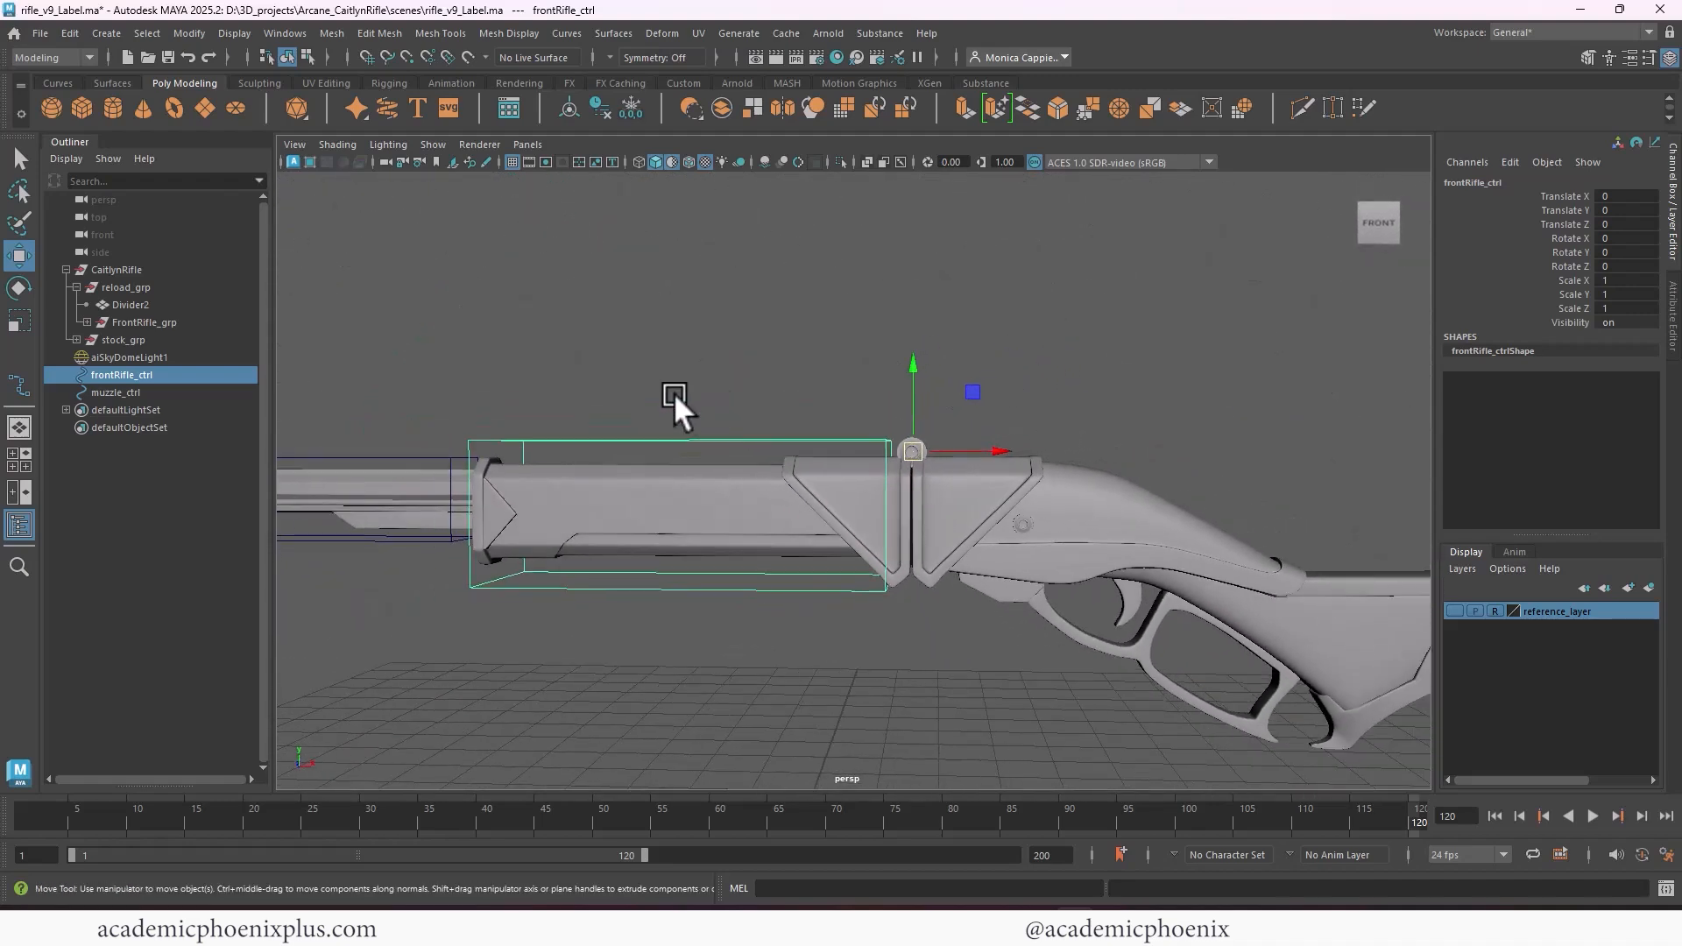
pyautogui.keyDown('alt'); pyautogui.moveTo(732, 403); pyautogui.dragTo(919, 360, button='middle'); pyautogui.keyUp('alt')
pyautogui.keyDown('alt'); pyautogui.moveTo(919, 360); pyautogui.dragTo(785, 354, button='right'); pyautogui.keyUp('alt')
pyautogui.keyDown('alt'); pyautogui.moveTo(785, 353); pyautogui.dragTo(787, 428); pyautogui.keyUp('alt')
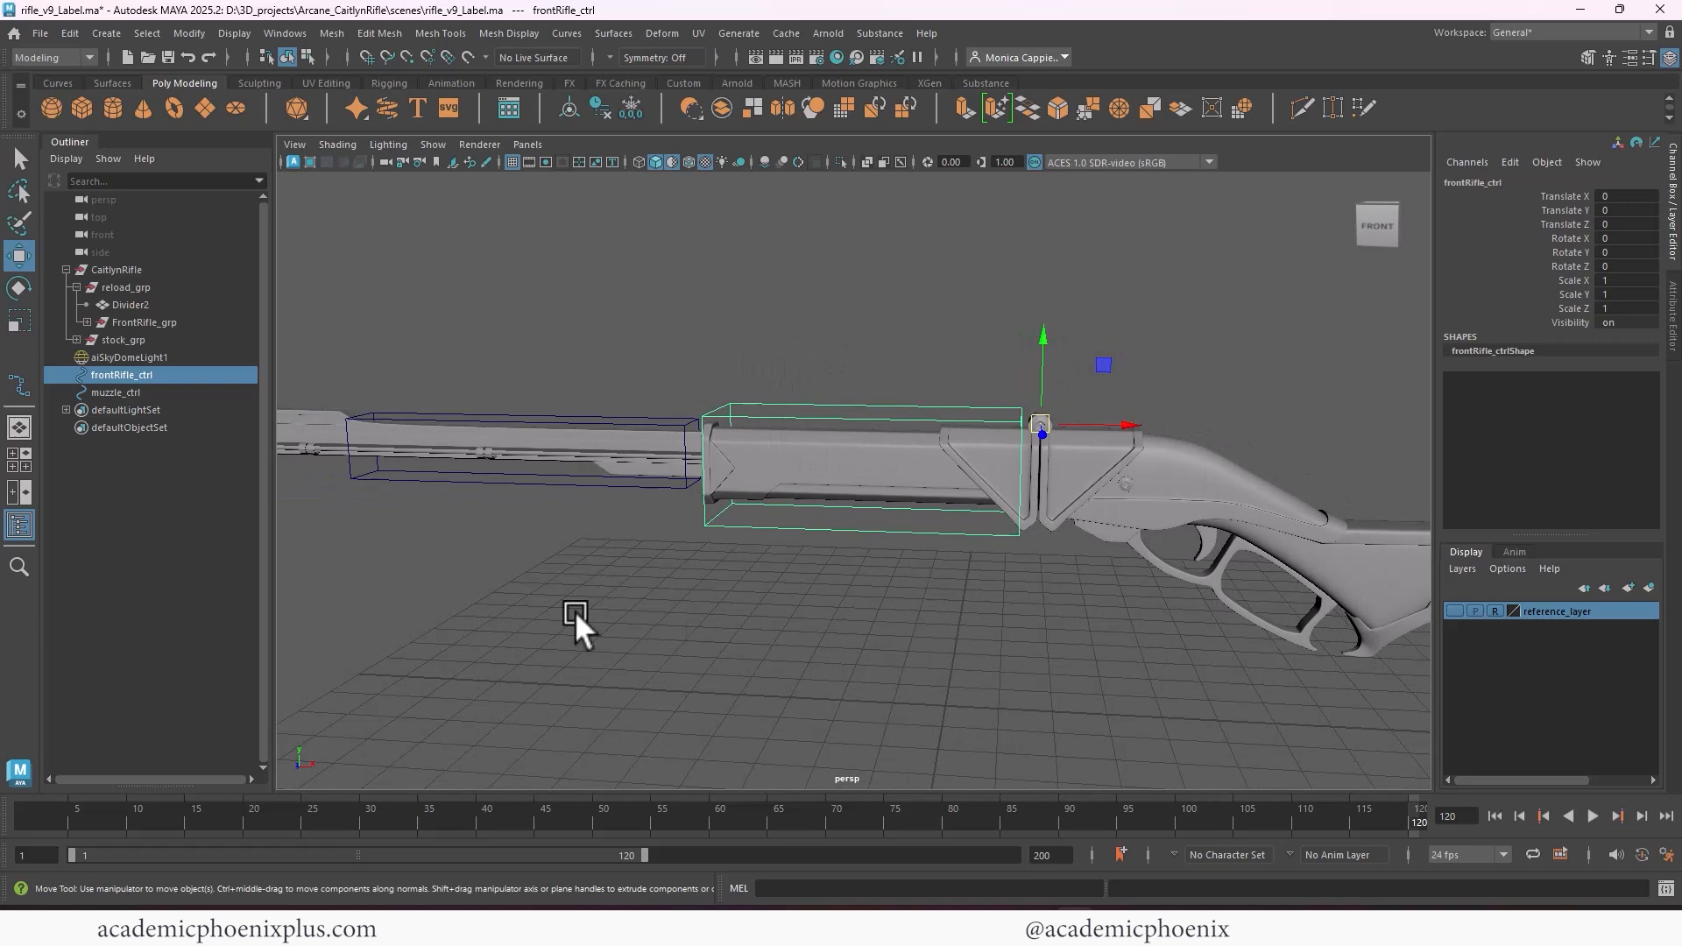
# Parent-constrain FrontRifle_grp to frontRifle_ctrl with Maintain offset on and all translate and rotate axes constrained
pyautogui.click(123, 375)
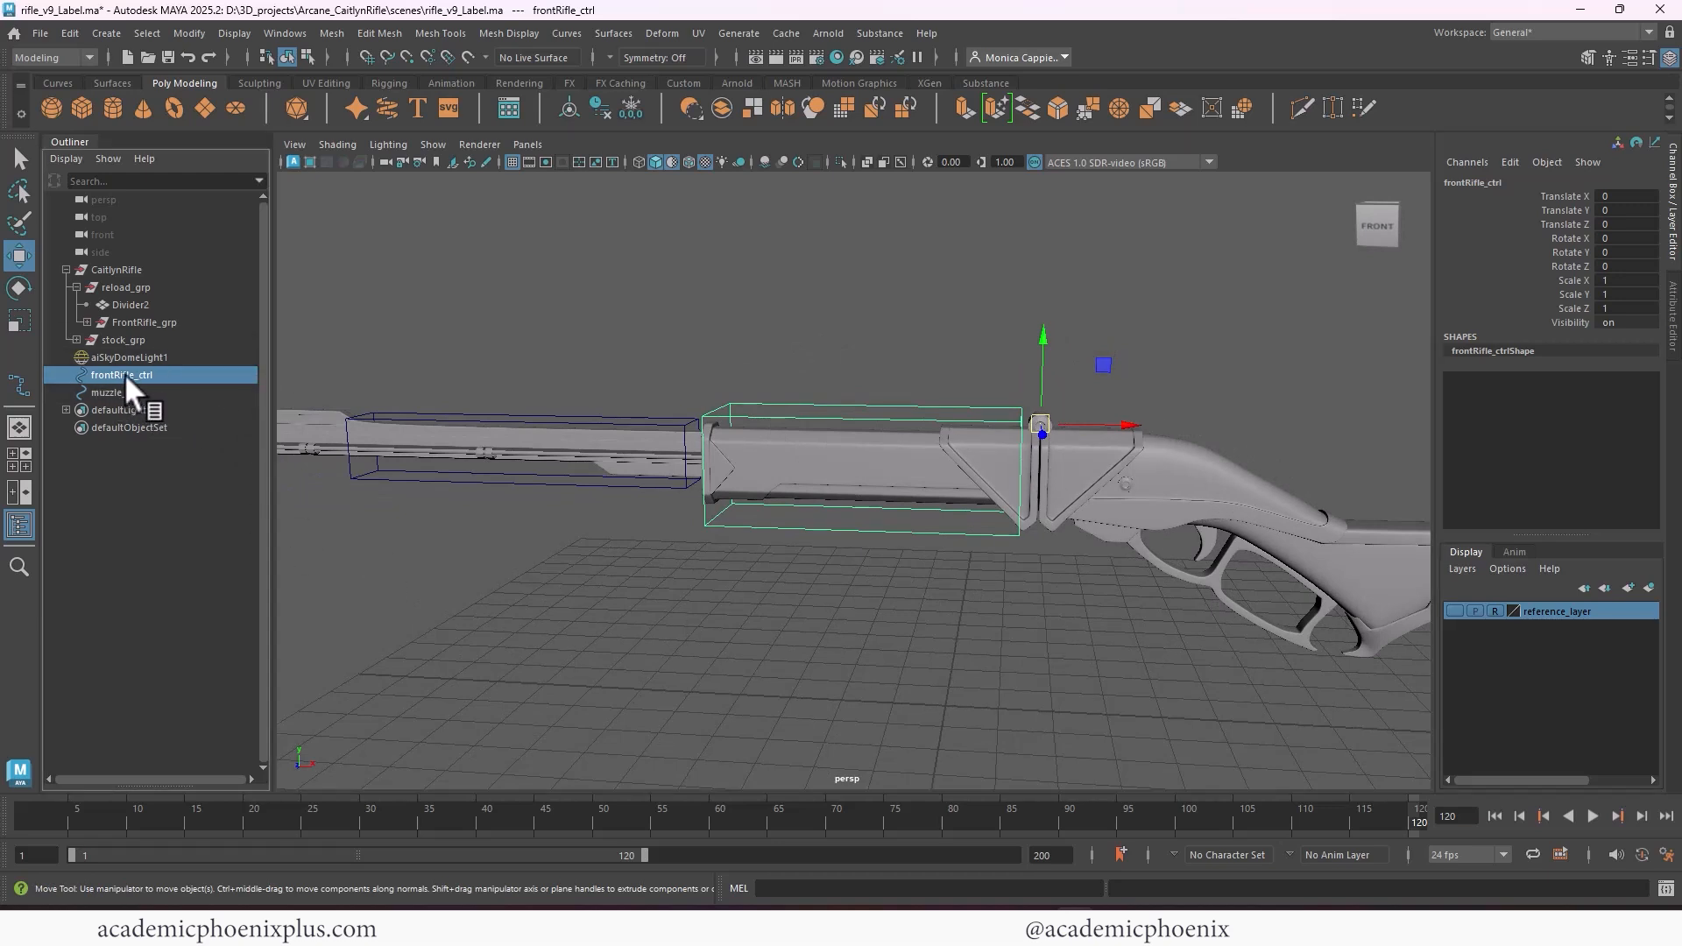
pyautogui.keyDown('ctrl'); pyautogui.click(180, 324); pyautogui.keyUp('ctrl')
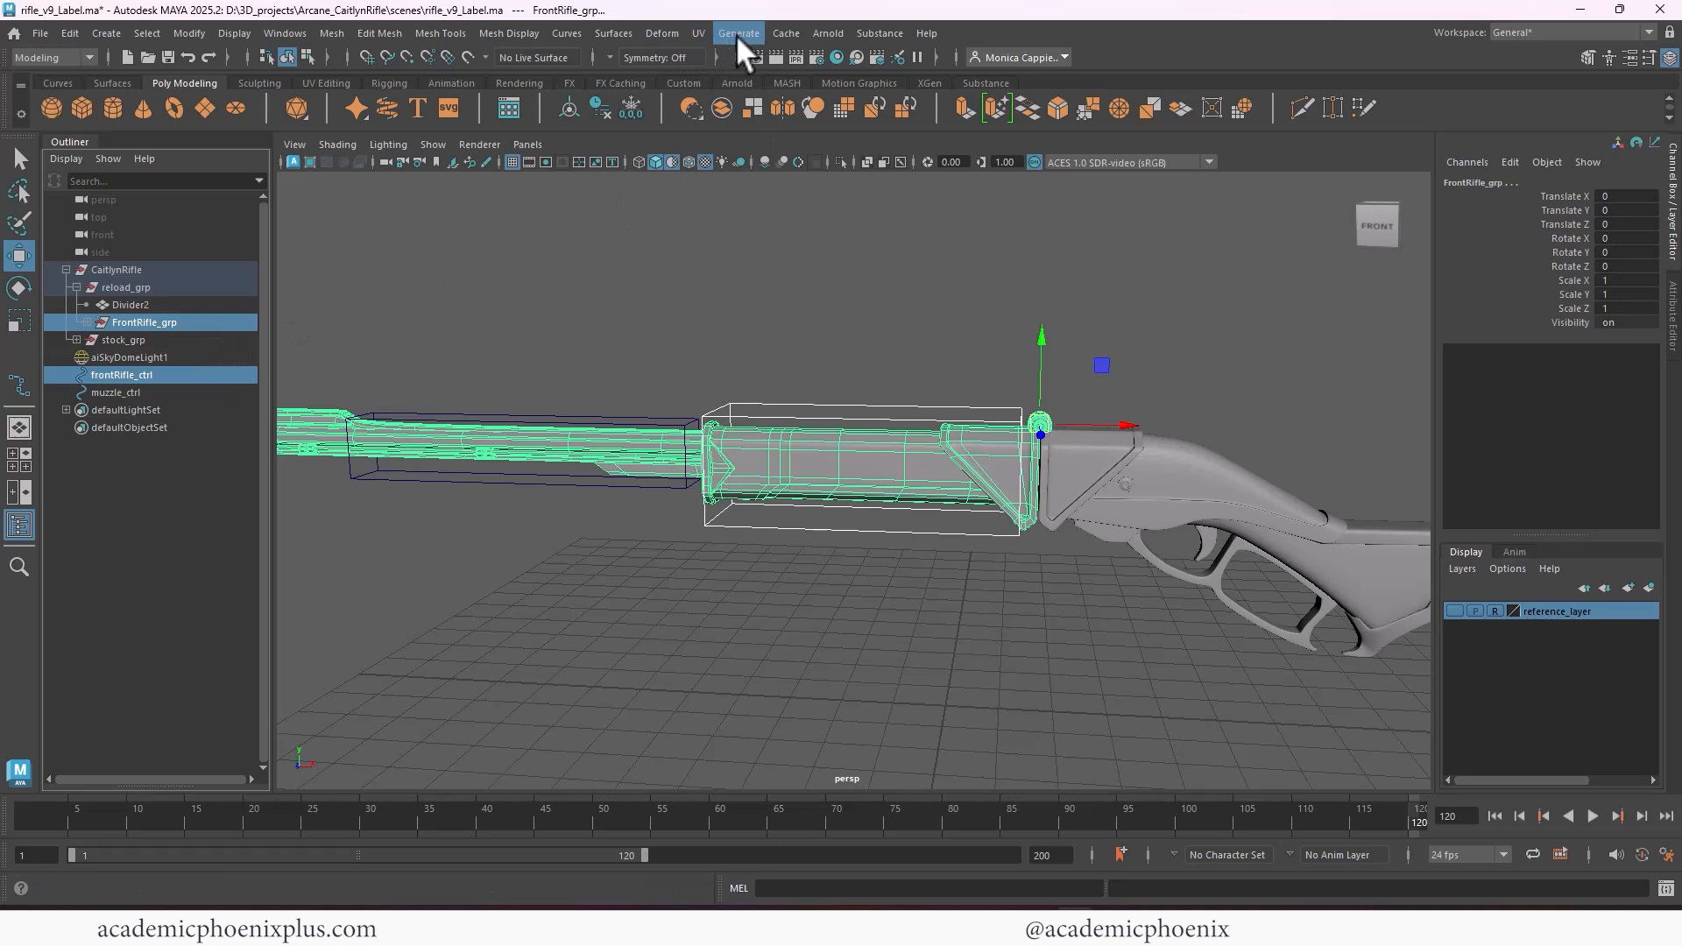
pyautogui.click(56, 58)
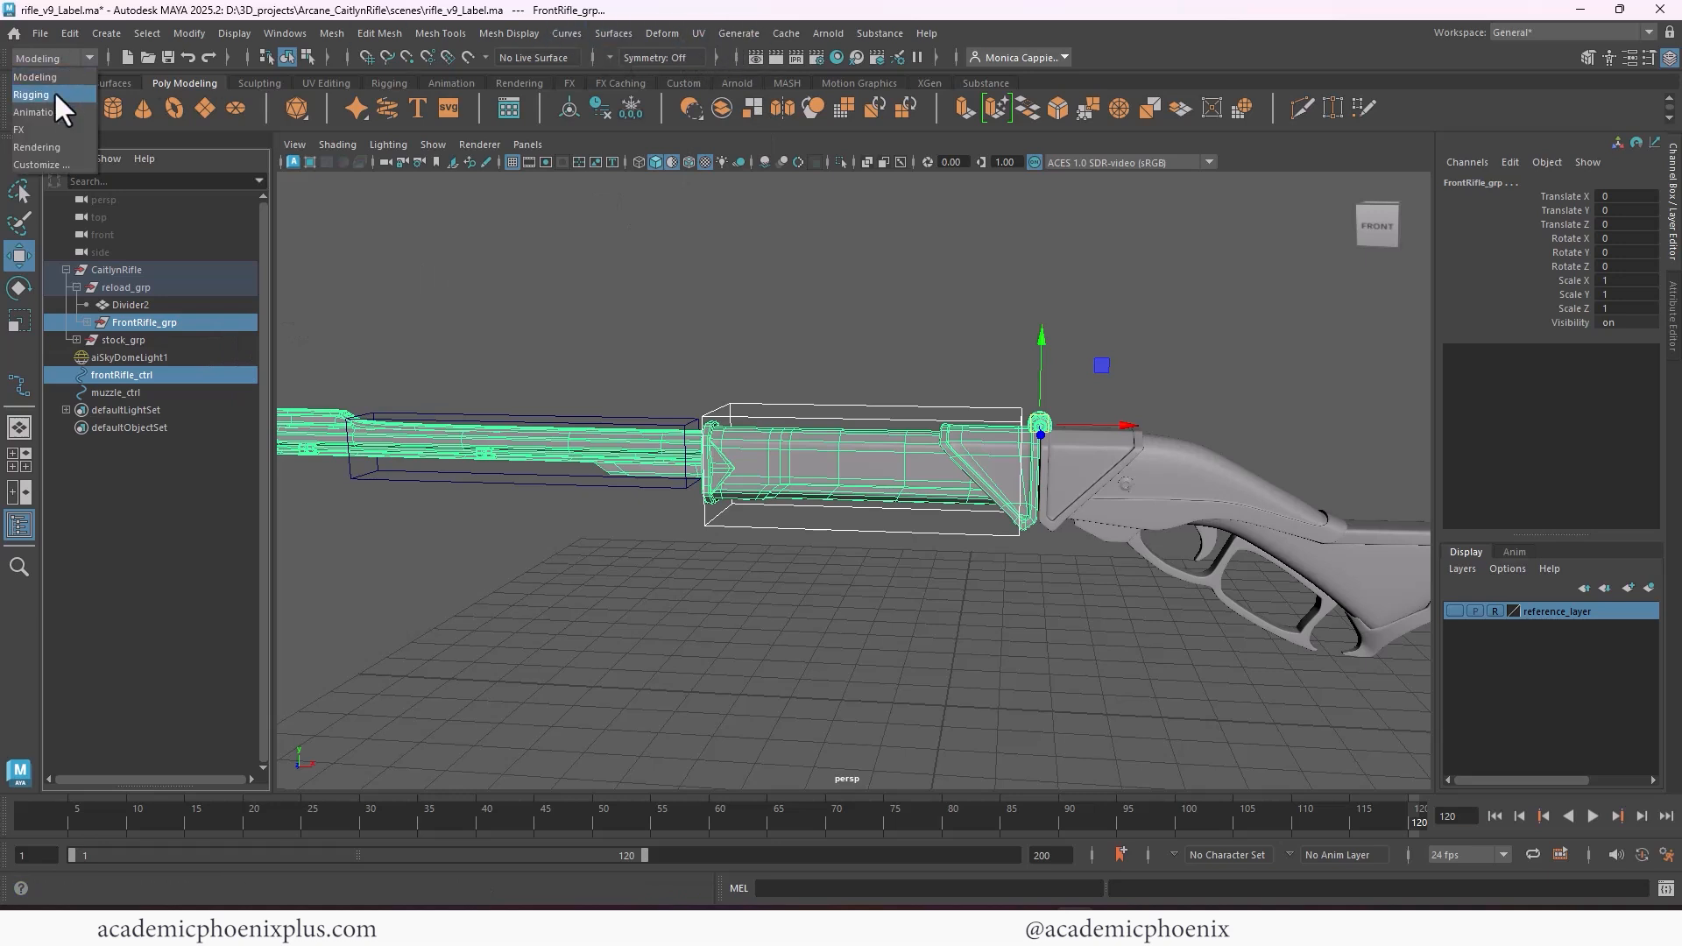
pyautogui.click(54, 91)
pyautogui.click(524, 33)
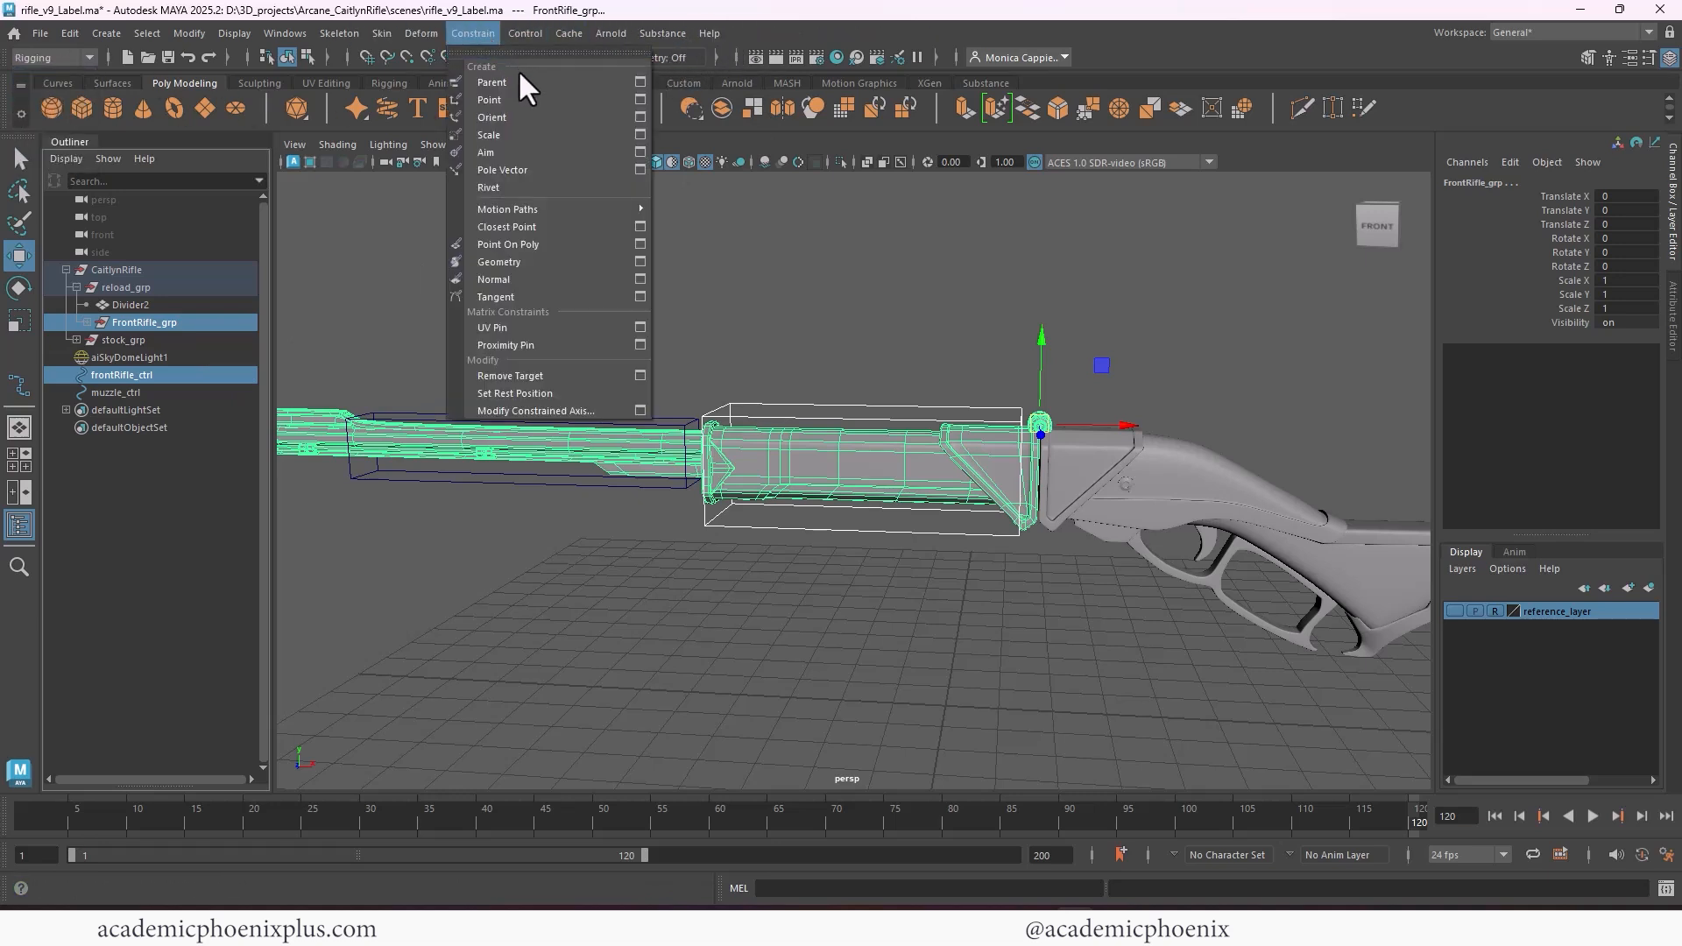
pyautogui.click(648, 76)
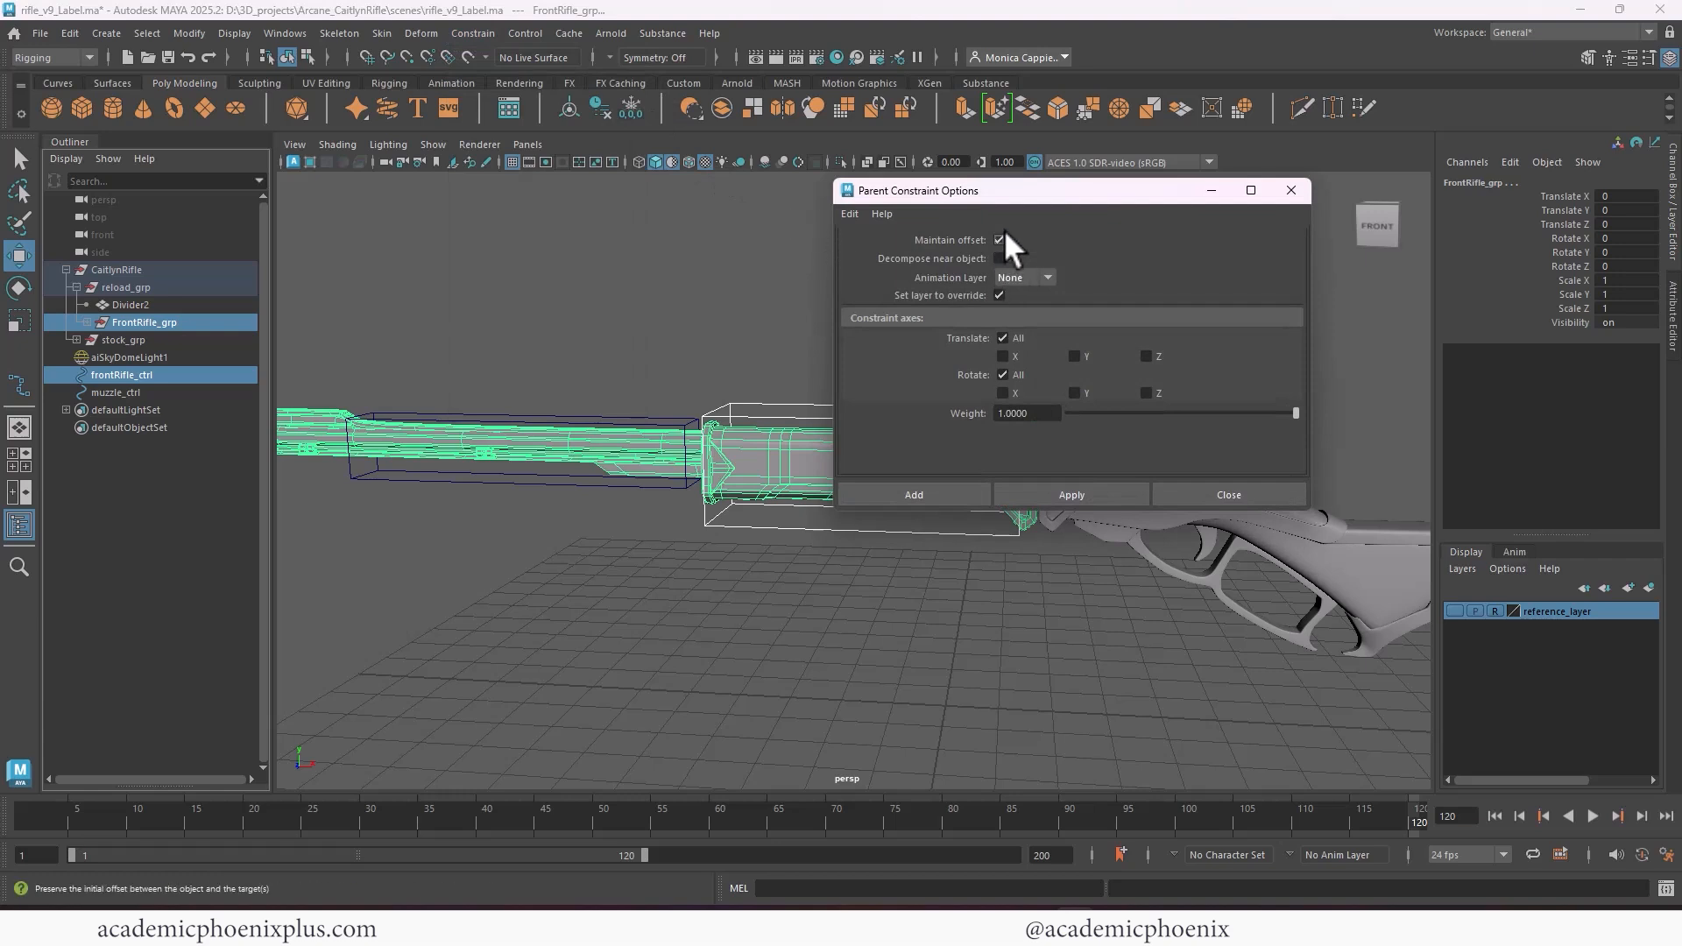
pyautogui.click(911, 491)
# Test the constraint by rotating frontRifle_ctrl about Z to roughly -85 degrees, and undo the rotation
pyautogui.click(899, 534)
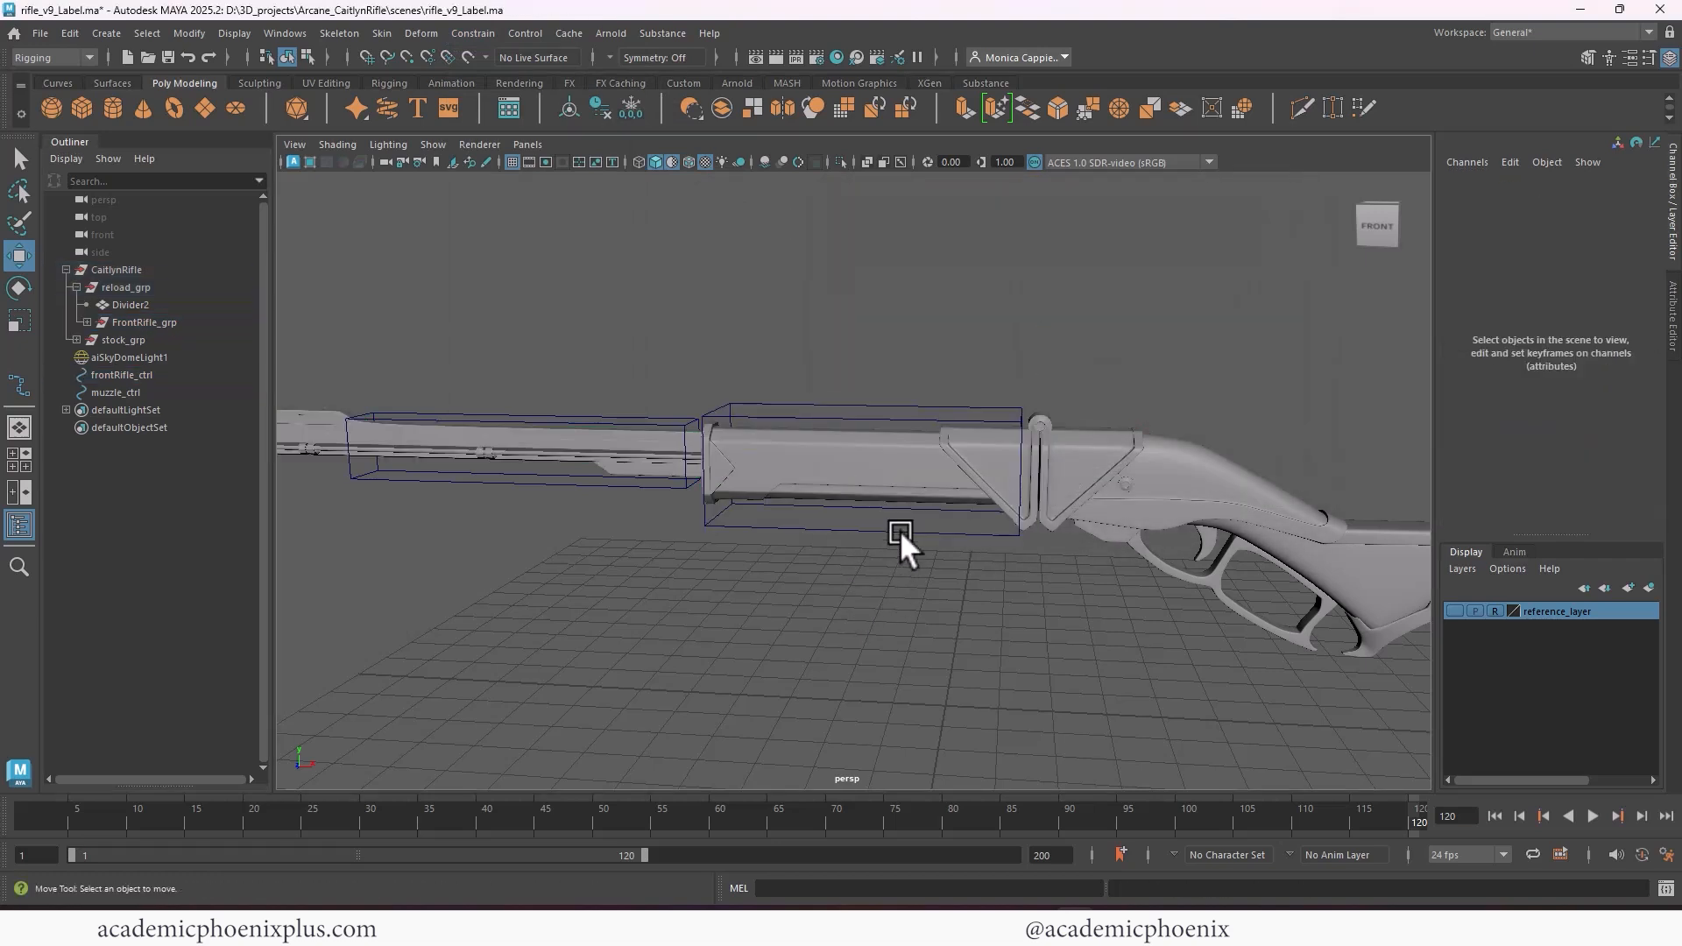
pyautogui.click(901, 529)
pyautogui.press('e')
pyautogui.moveTo(1077, 355); pyautogui.dragTo(1205, 495)
pyautogui.keyDown('alt'); pyautogui.moveTo(1174, 365); pyautogui.dragTo(795, 333, button='right'); pyautogui.keyUp('alt')
pyautogui.keyDown('alt'); pyautogui.moveTo(981, 329); pyautogui.dragTo(988, 427, button='middle'); pyautogui.keyUp('alt')
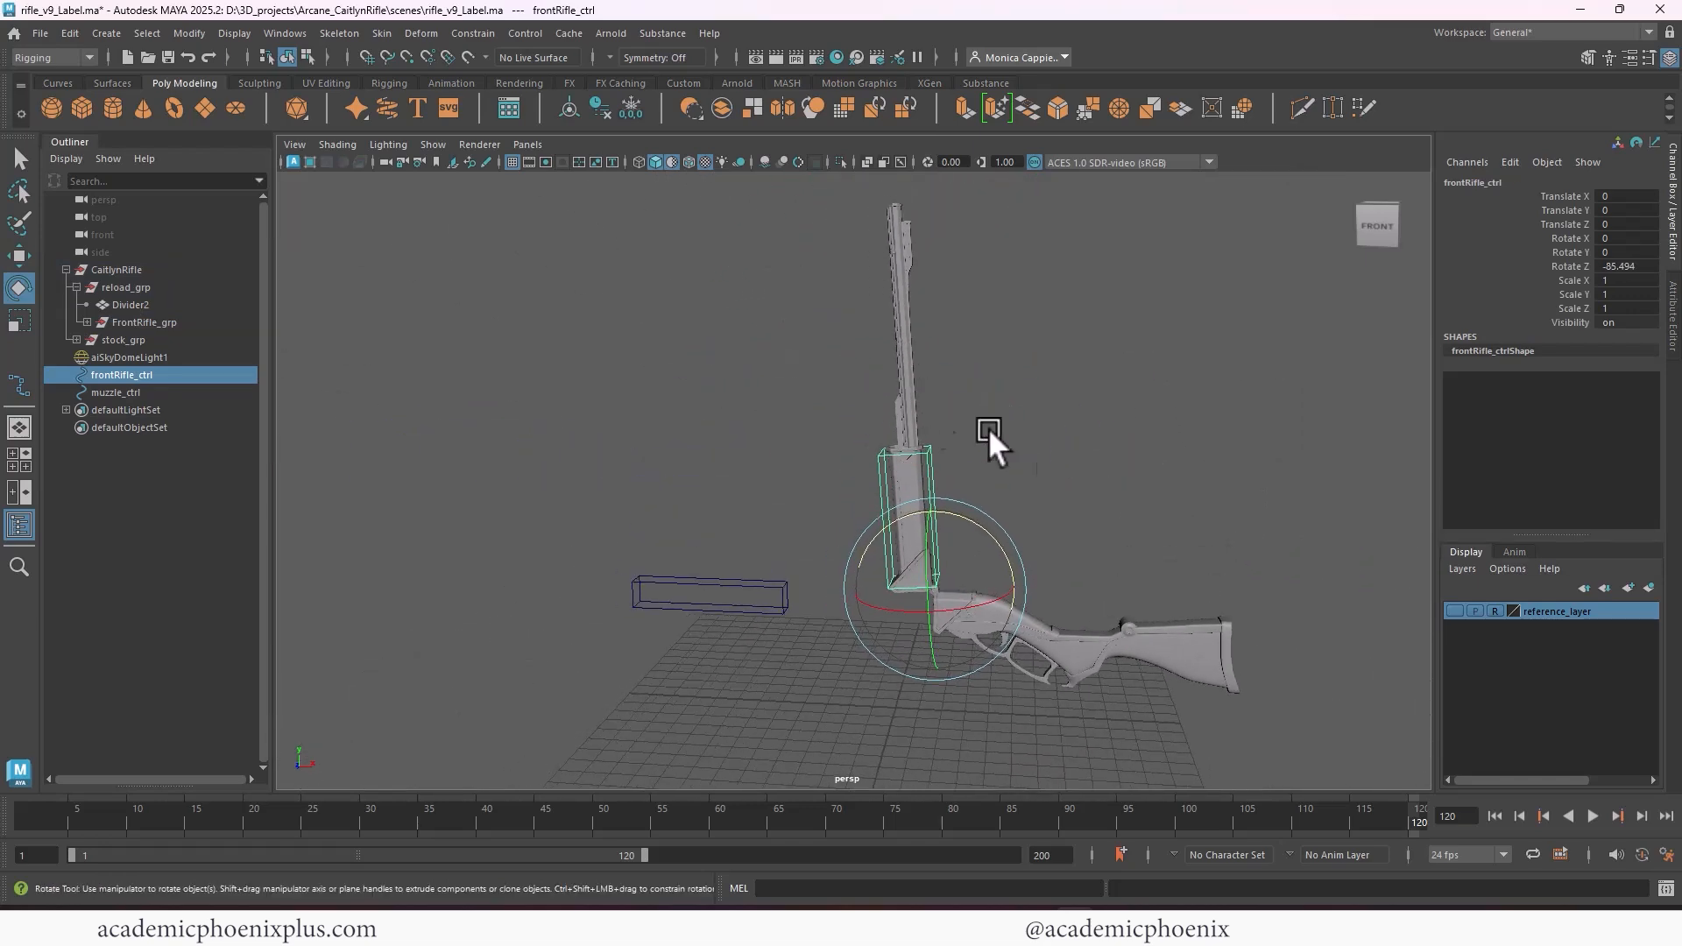
pyautogui.hotkey('ctrl', 'z')
pyautogui.scroll(5, 876, 387)
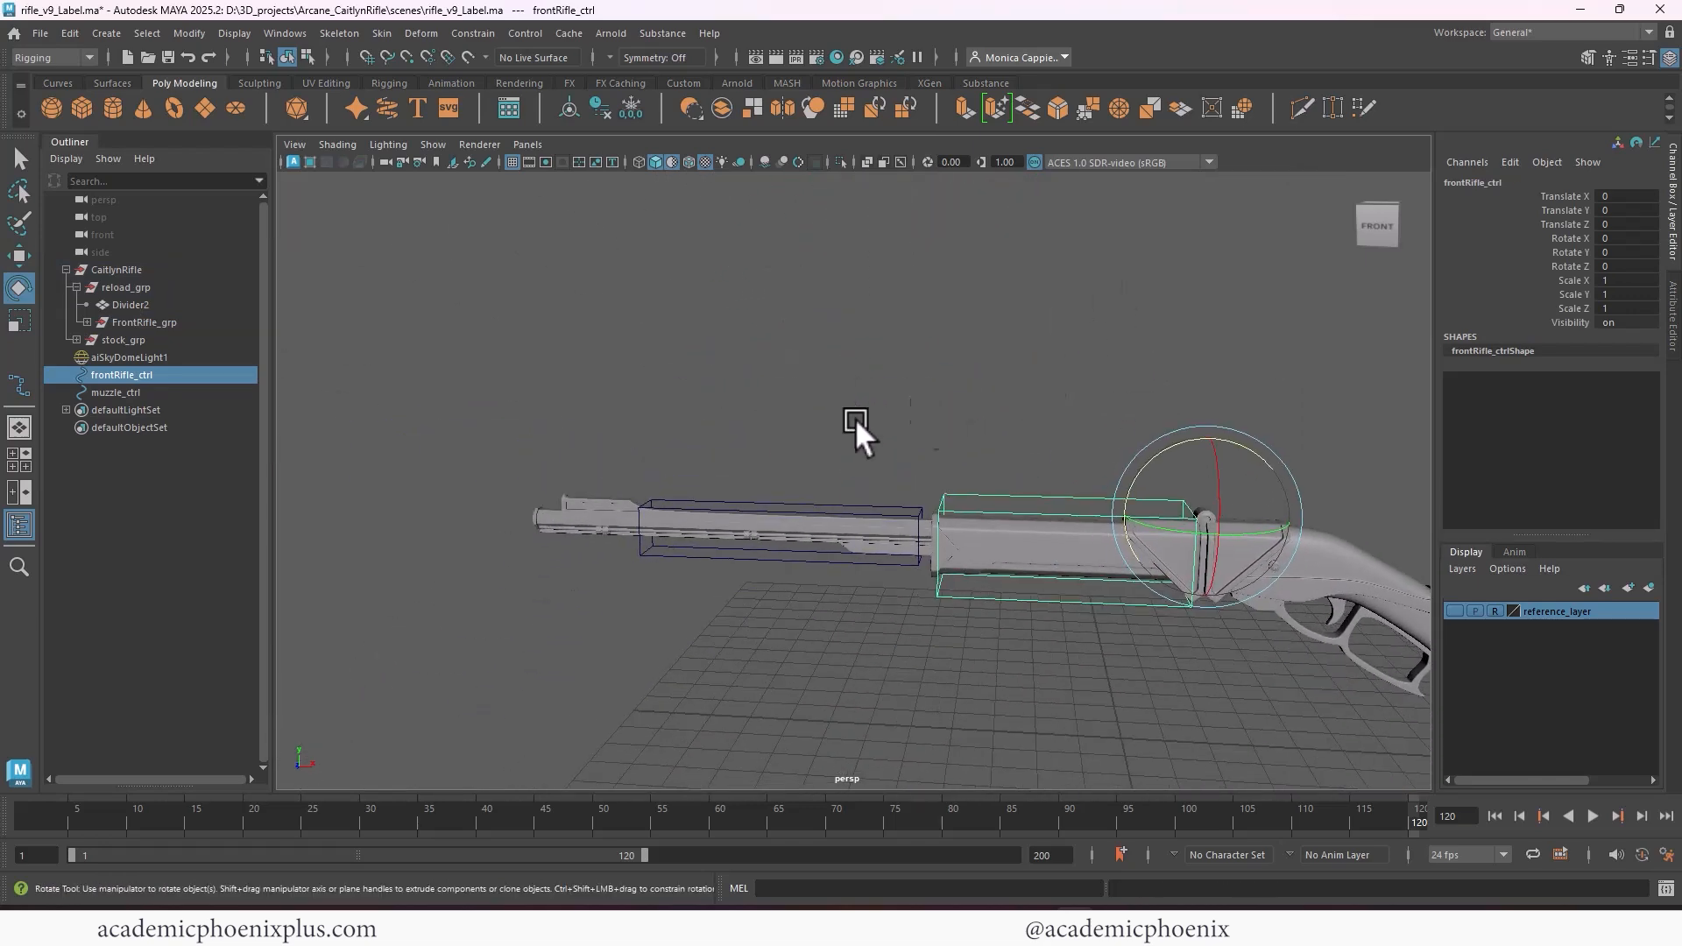
# Parent-constrain muzzle_grp, inside FrontRifle_grp, to muzzle_ctrl
pyautogui.keyDown('alt'); pyautogui.moveTo(855, 418); pyautogui.dragTo(1021, 420, button='right'); pyautogui.keyUp('alt')
pyautogui.click(159, 392)
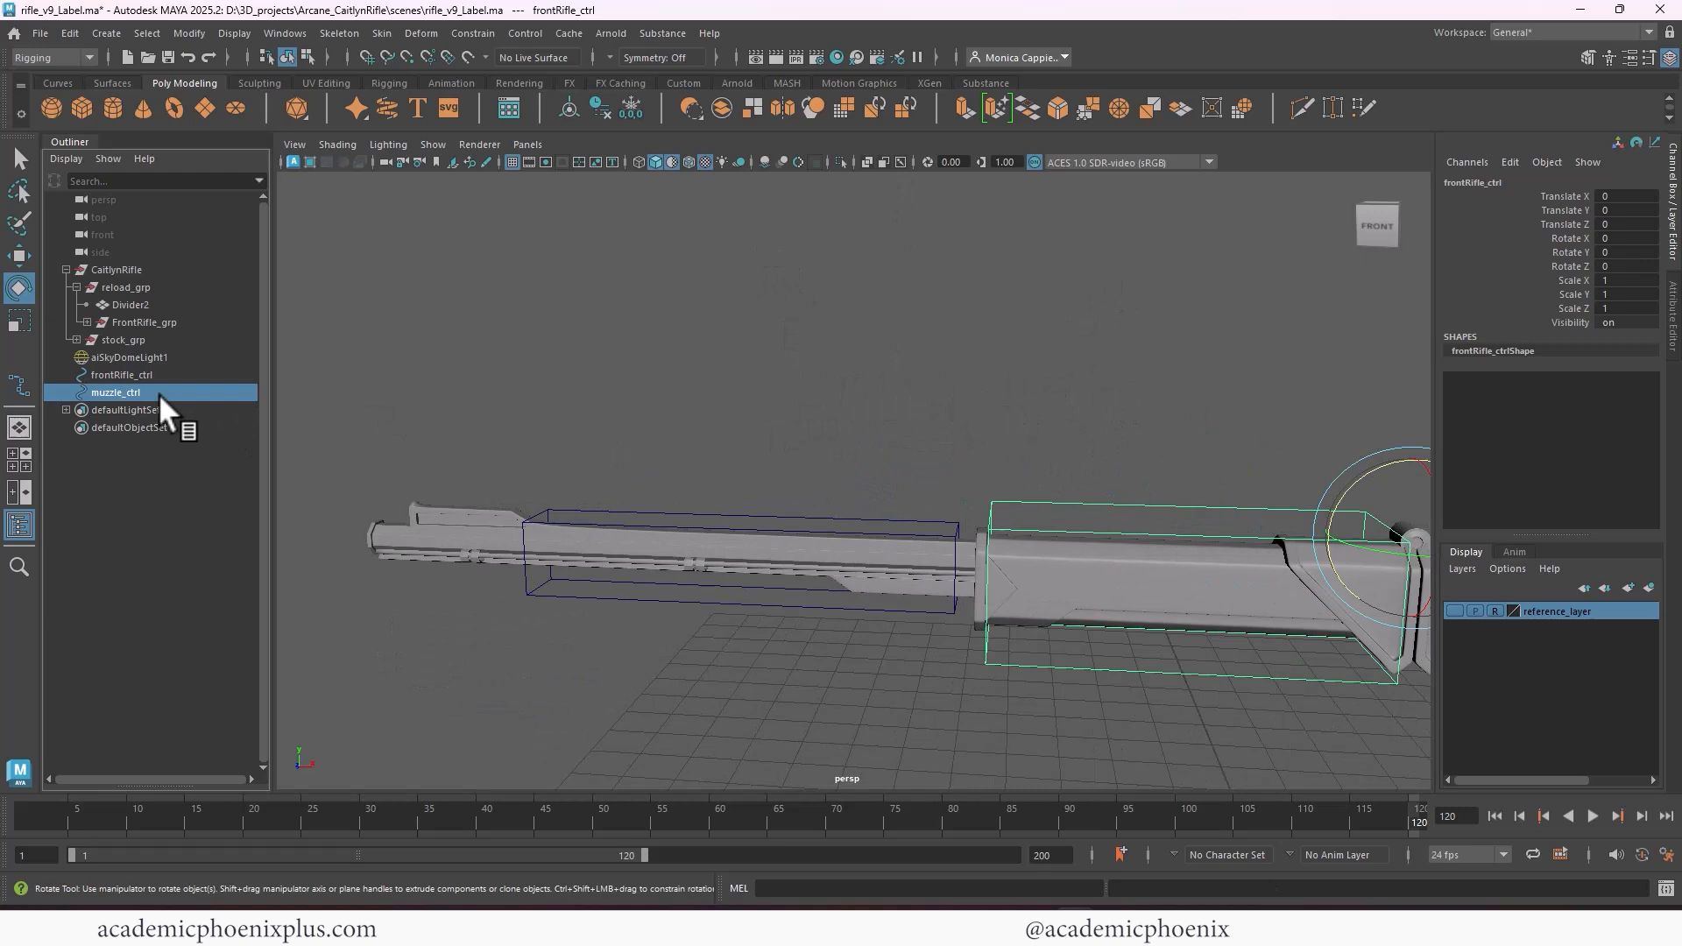
pyautogui.click(87, 322)
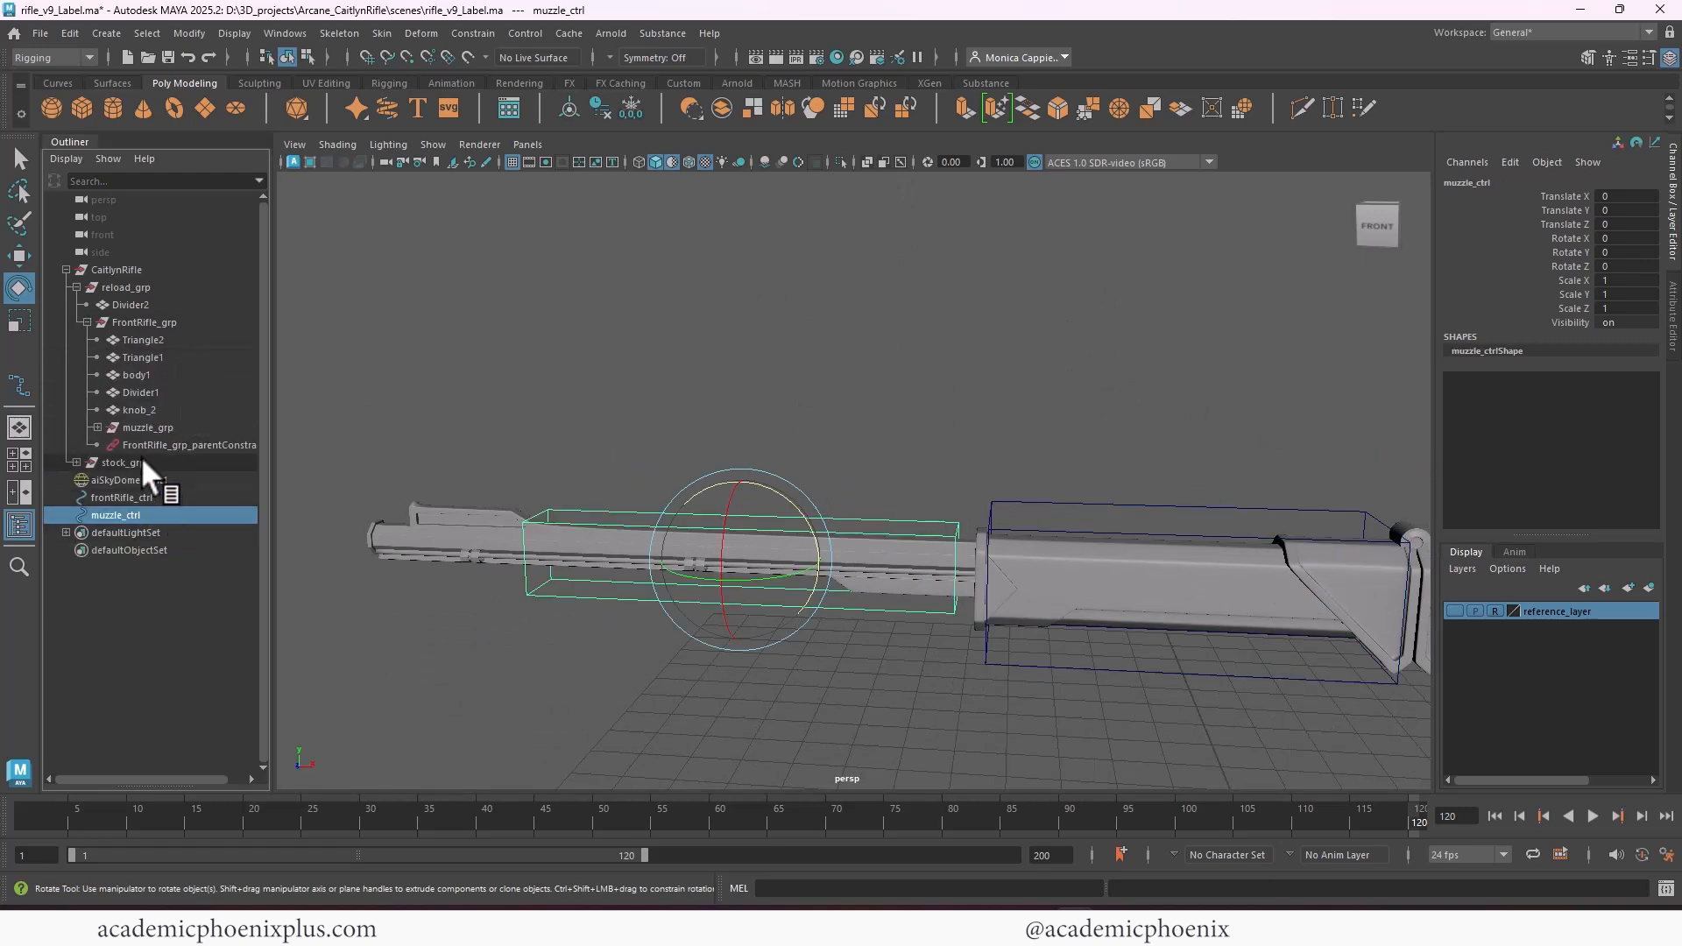
pyautogui.click(165, 426)
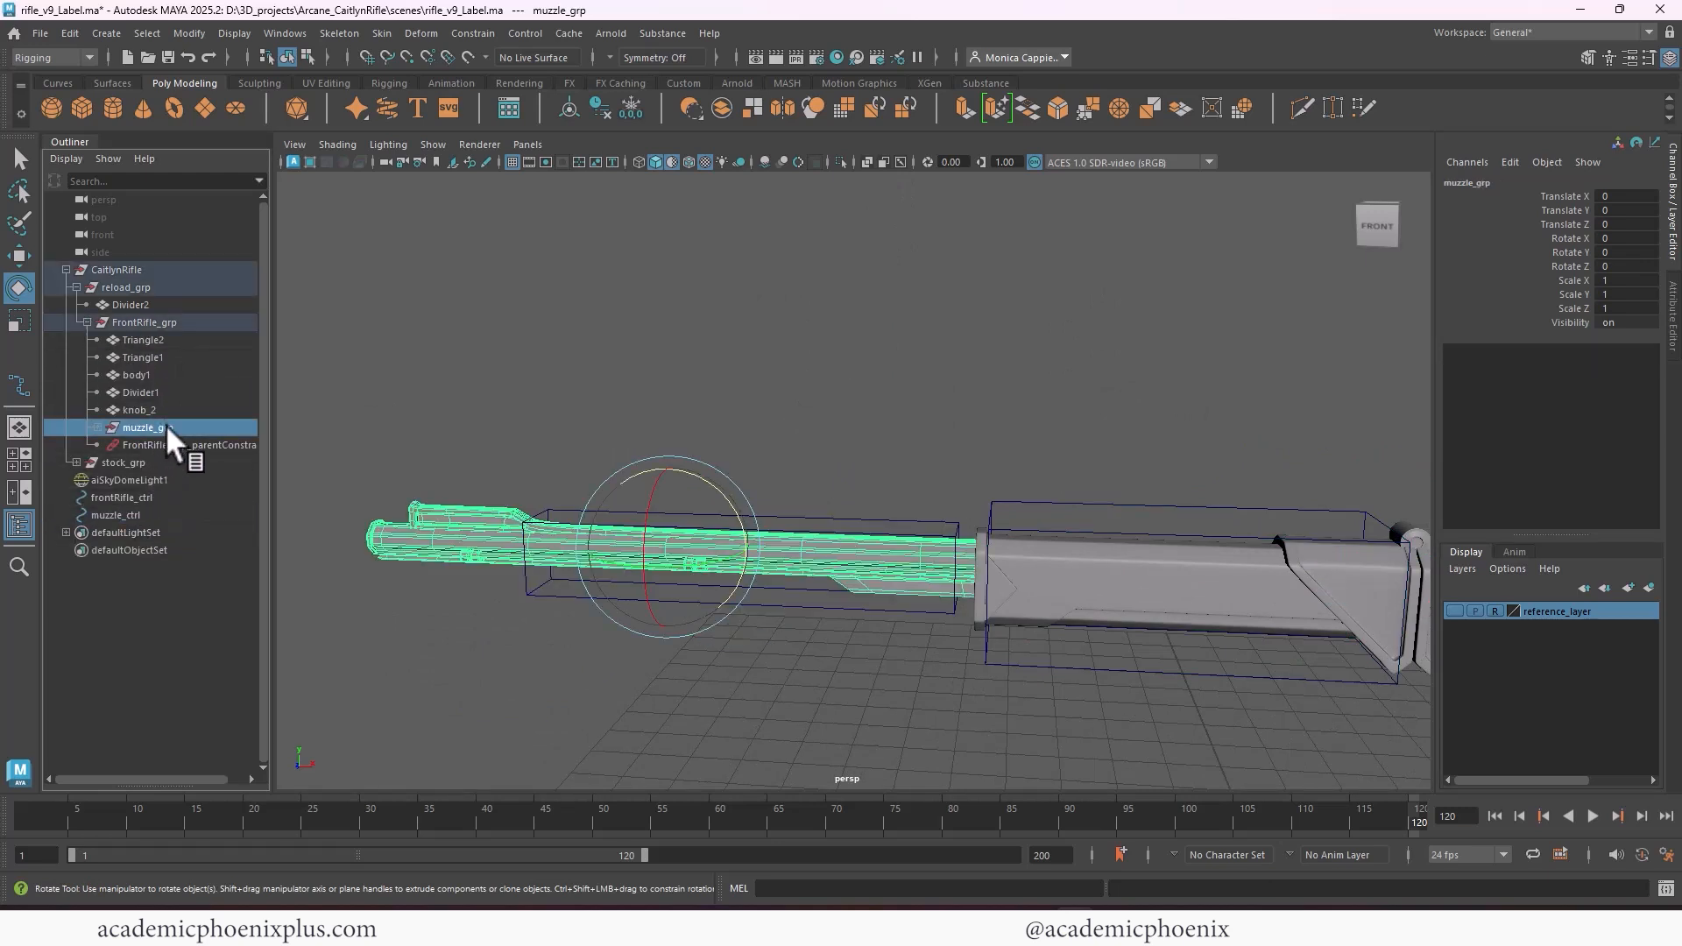
pyautogui.click(134, 514)
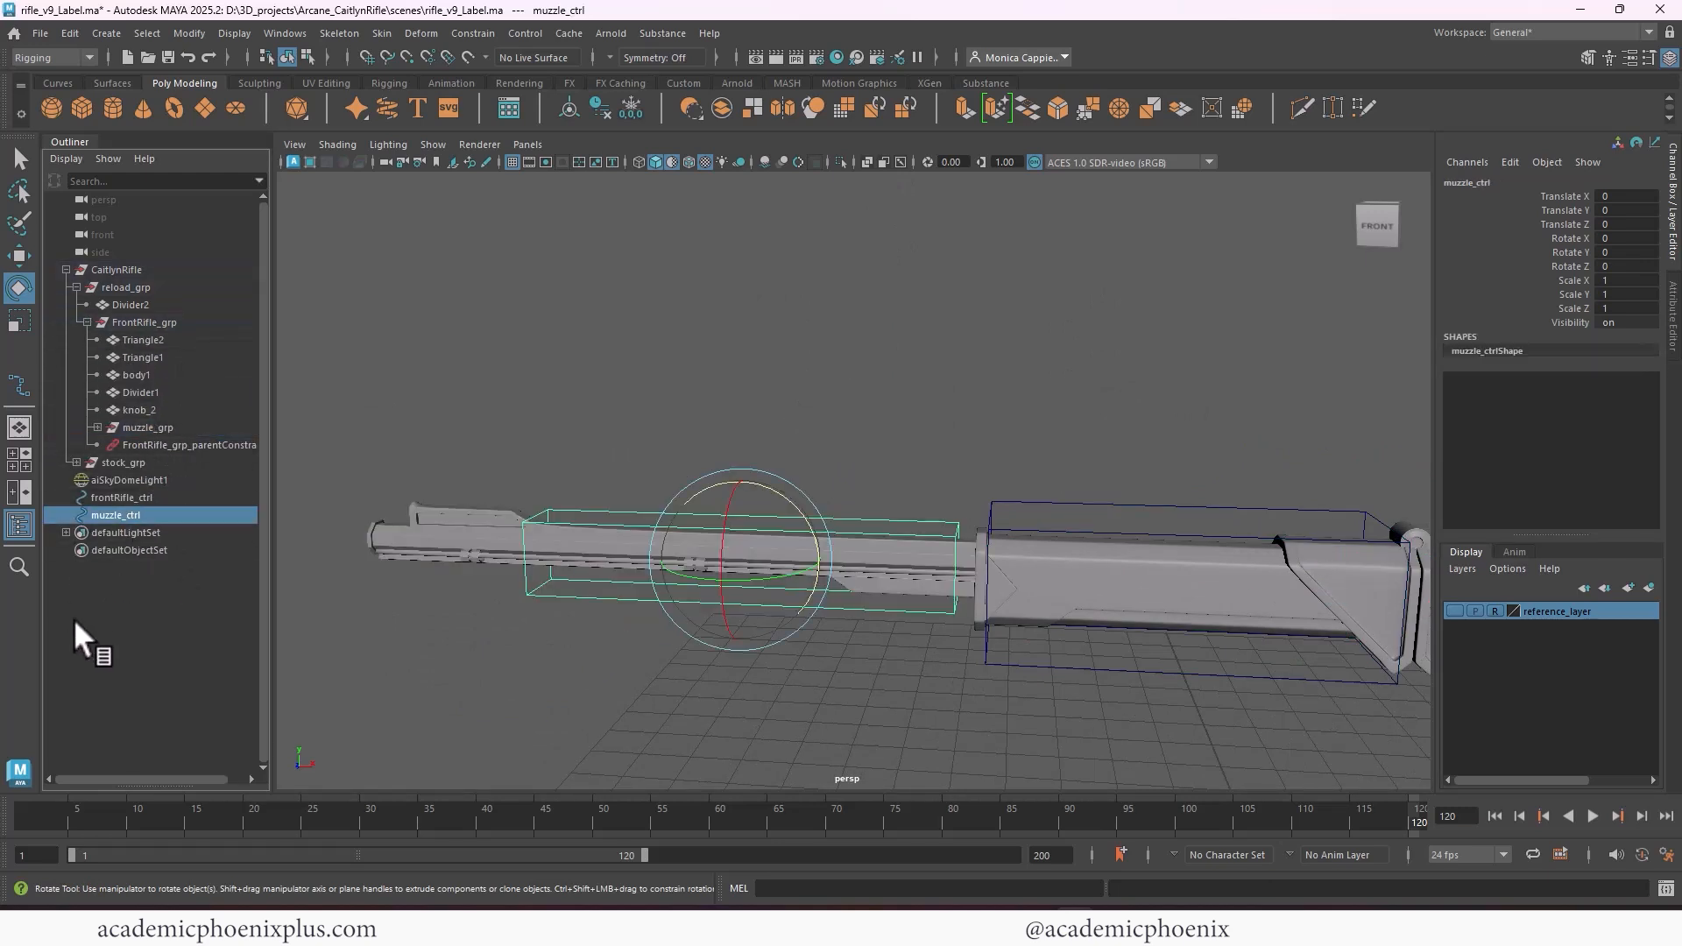
pyautogui.keyDown('ctrl'); pyautogui.click(185, 428); pyautogui.keyUp('ctrl')
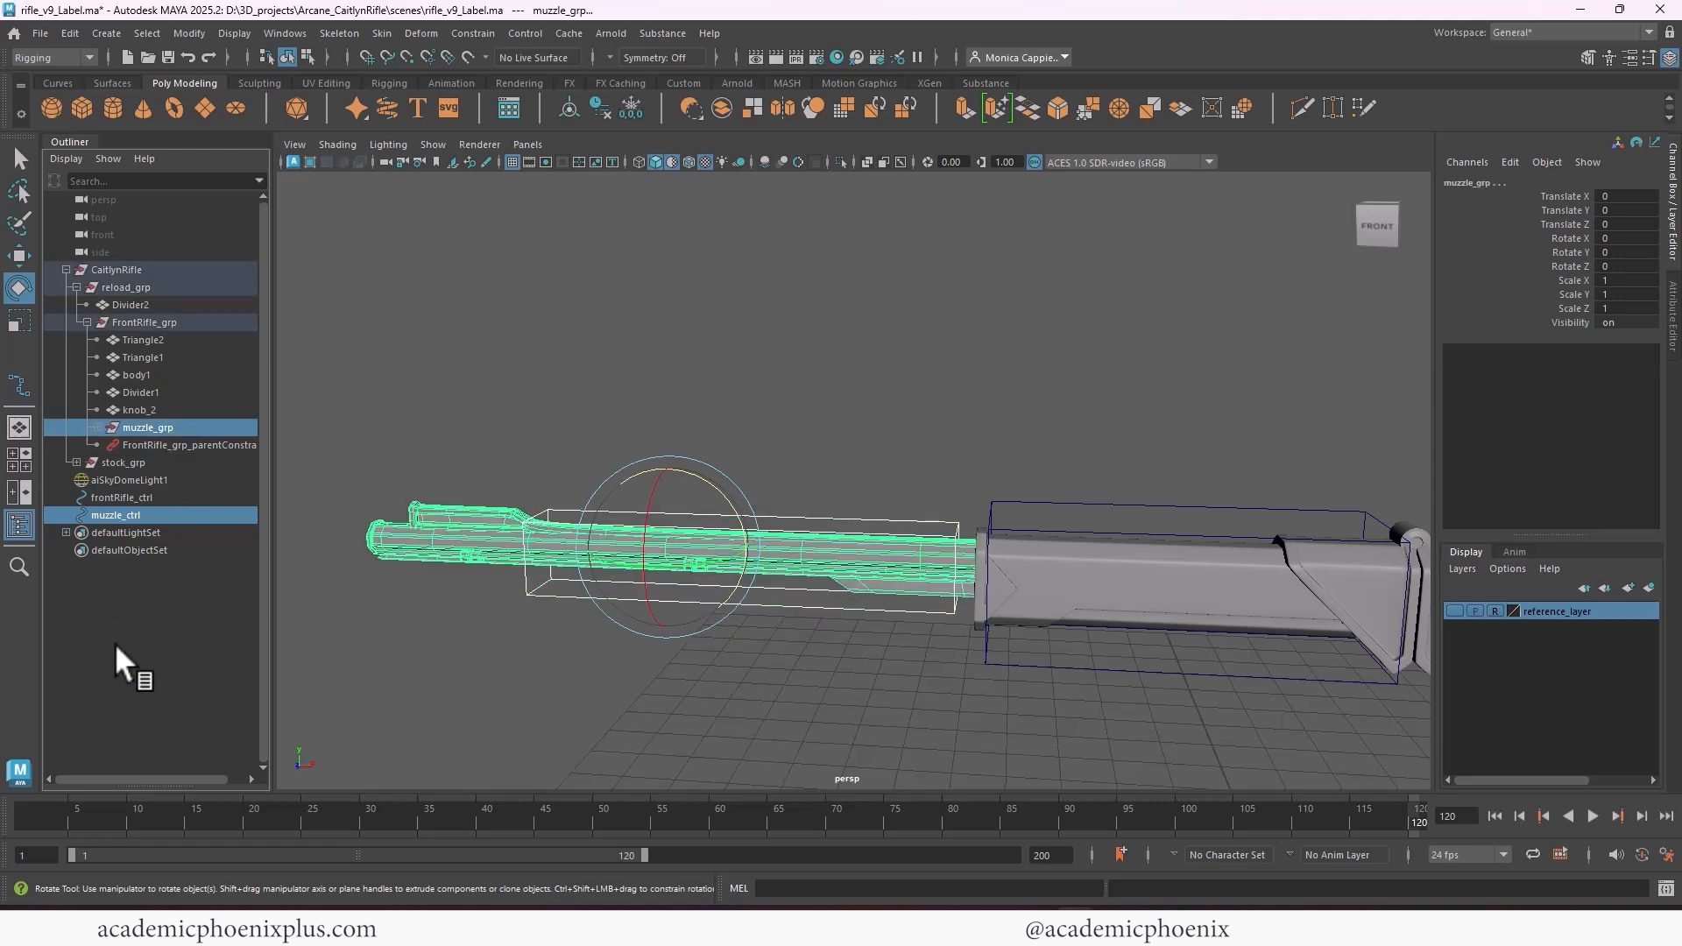
pyautogui.click(476, 30)
pyautogui.click(487, 77)
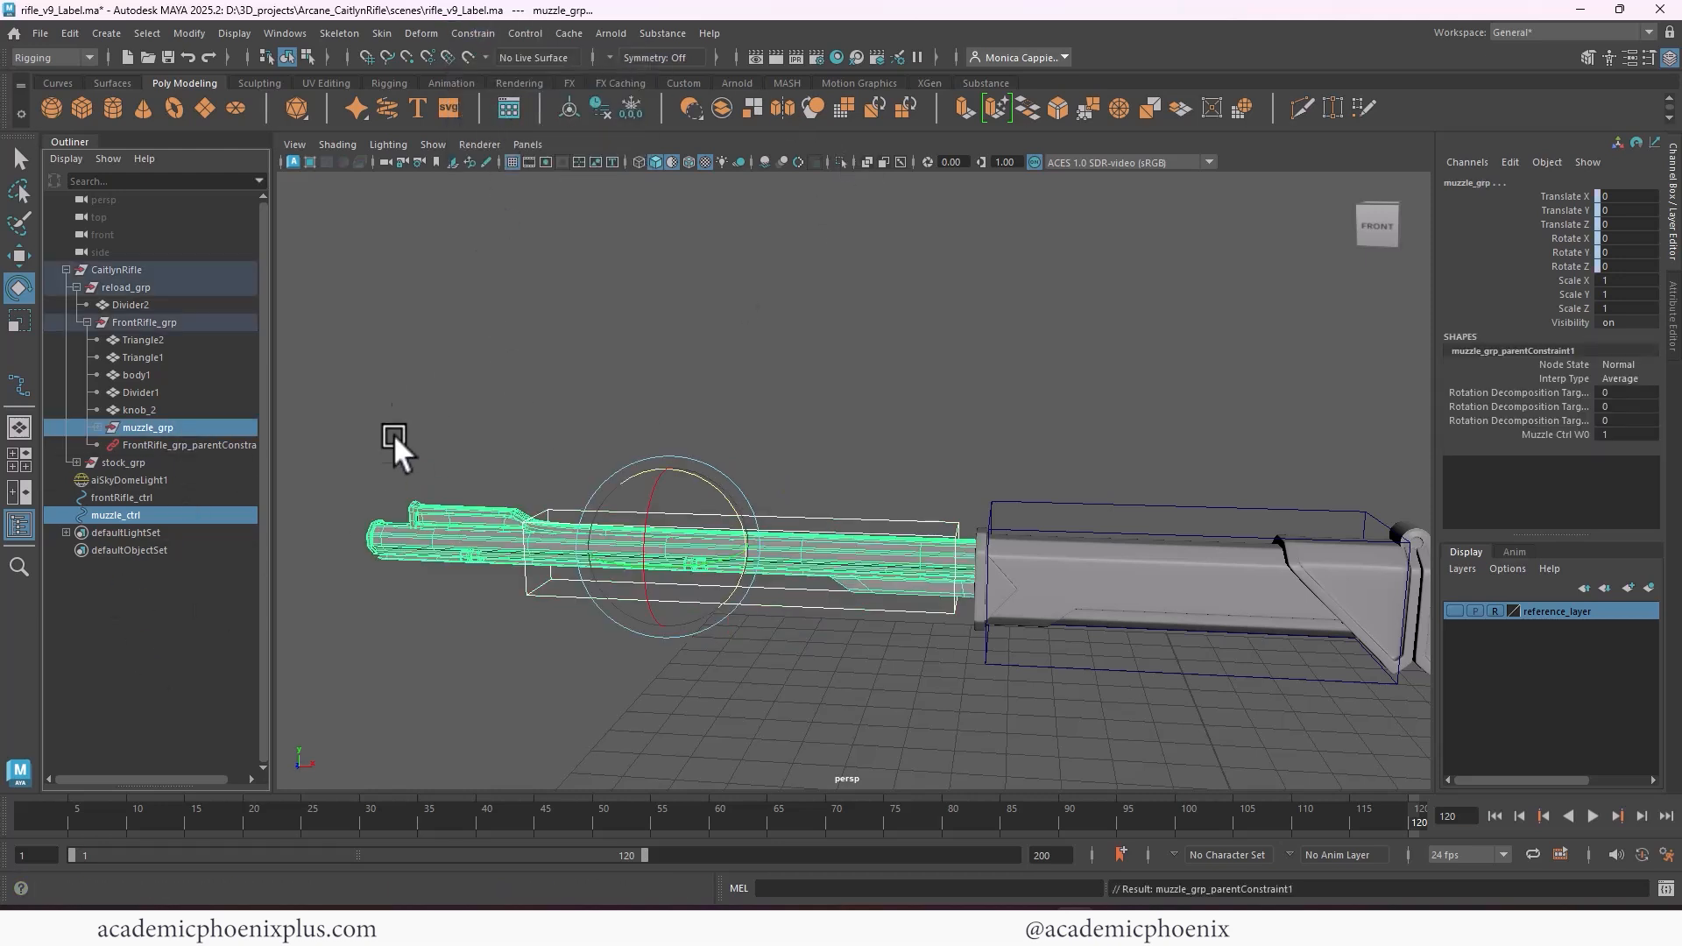
# Test the muzzle constraint by sliding muzzle_ctrl along X, and undo the movement
pyautogui.click(909, 515)
pyautogui.press('w')
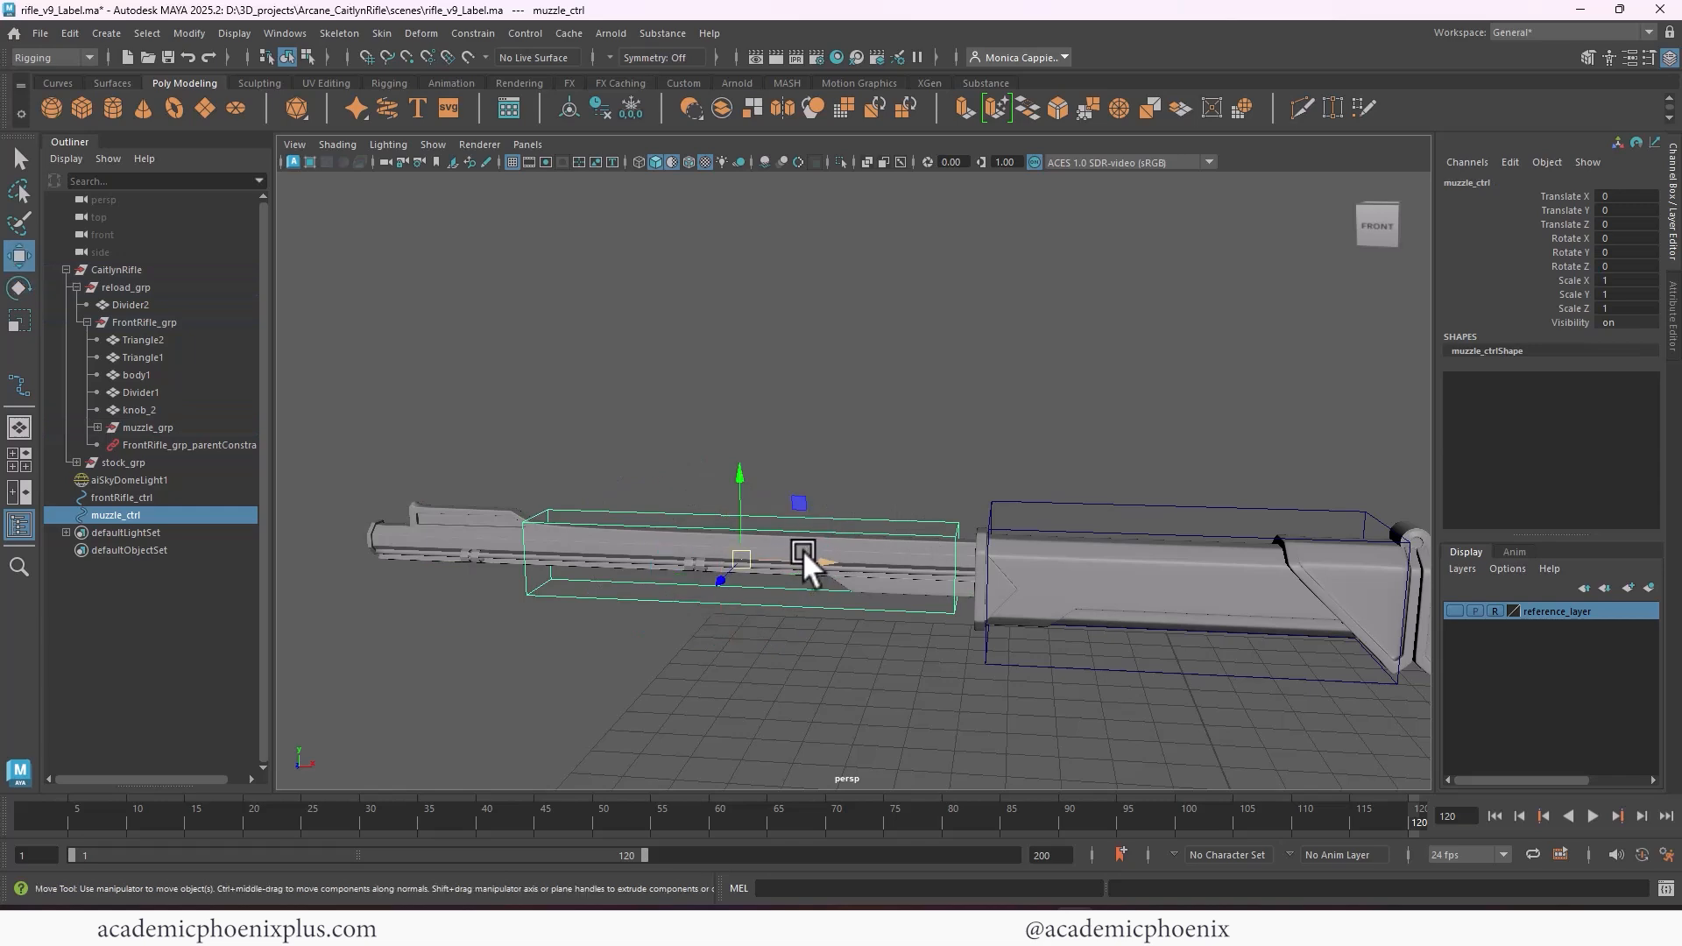
pyautogui.moveTo(801, 549); pyautogui.dragTo(543, 598)
pyautogui.press('e')
pyautogui.hotkey('ctrl', 'z')
pyautogui.keyDown('alt'); pyautogui.moveTo(1074, 440); pyautogui.dragTo(608, 386); pyautogui.keyUp('alt')
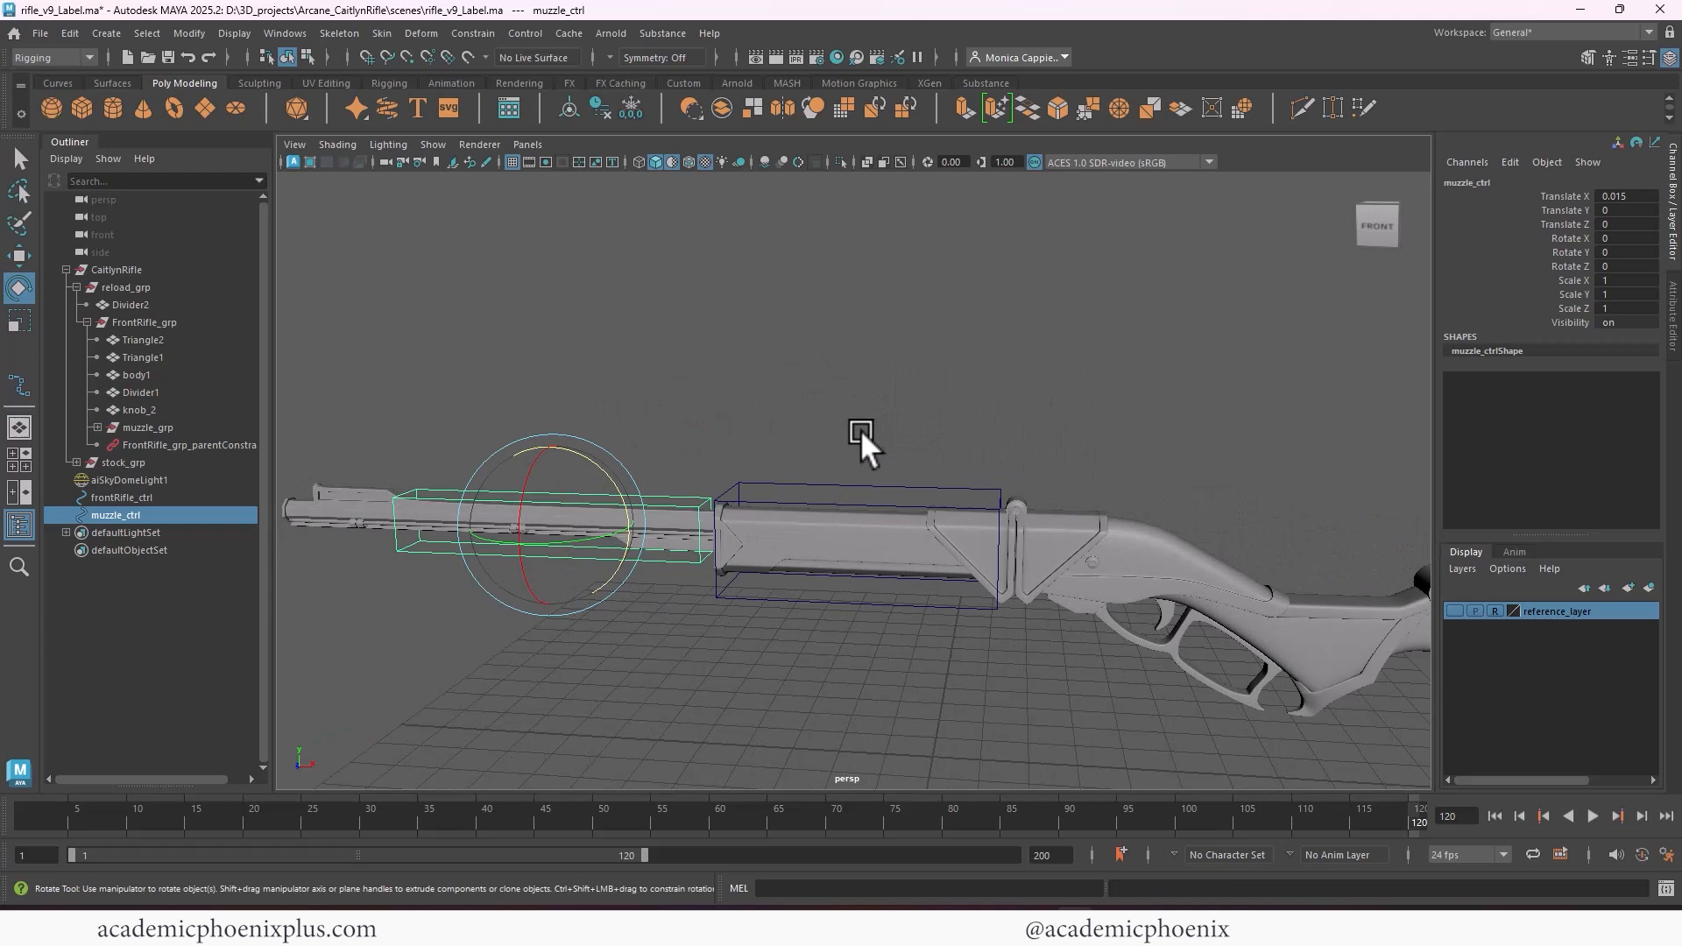
pyautogui.hotkey('ctrl', 'z')
# Examine the rifle around the hinge, trigger and stock behind the front rifle control
pyautogui.keyDown('alt'); pyautogui.moveTo(1024, 487); pyautogui.dragTo(884, 458, button='middle'); pyautogui.keyUp('alt')
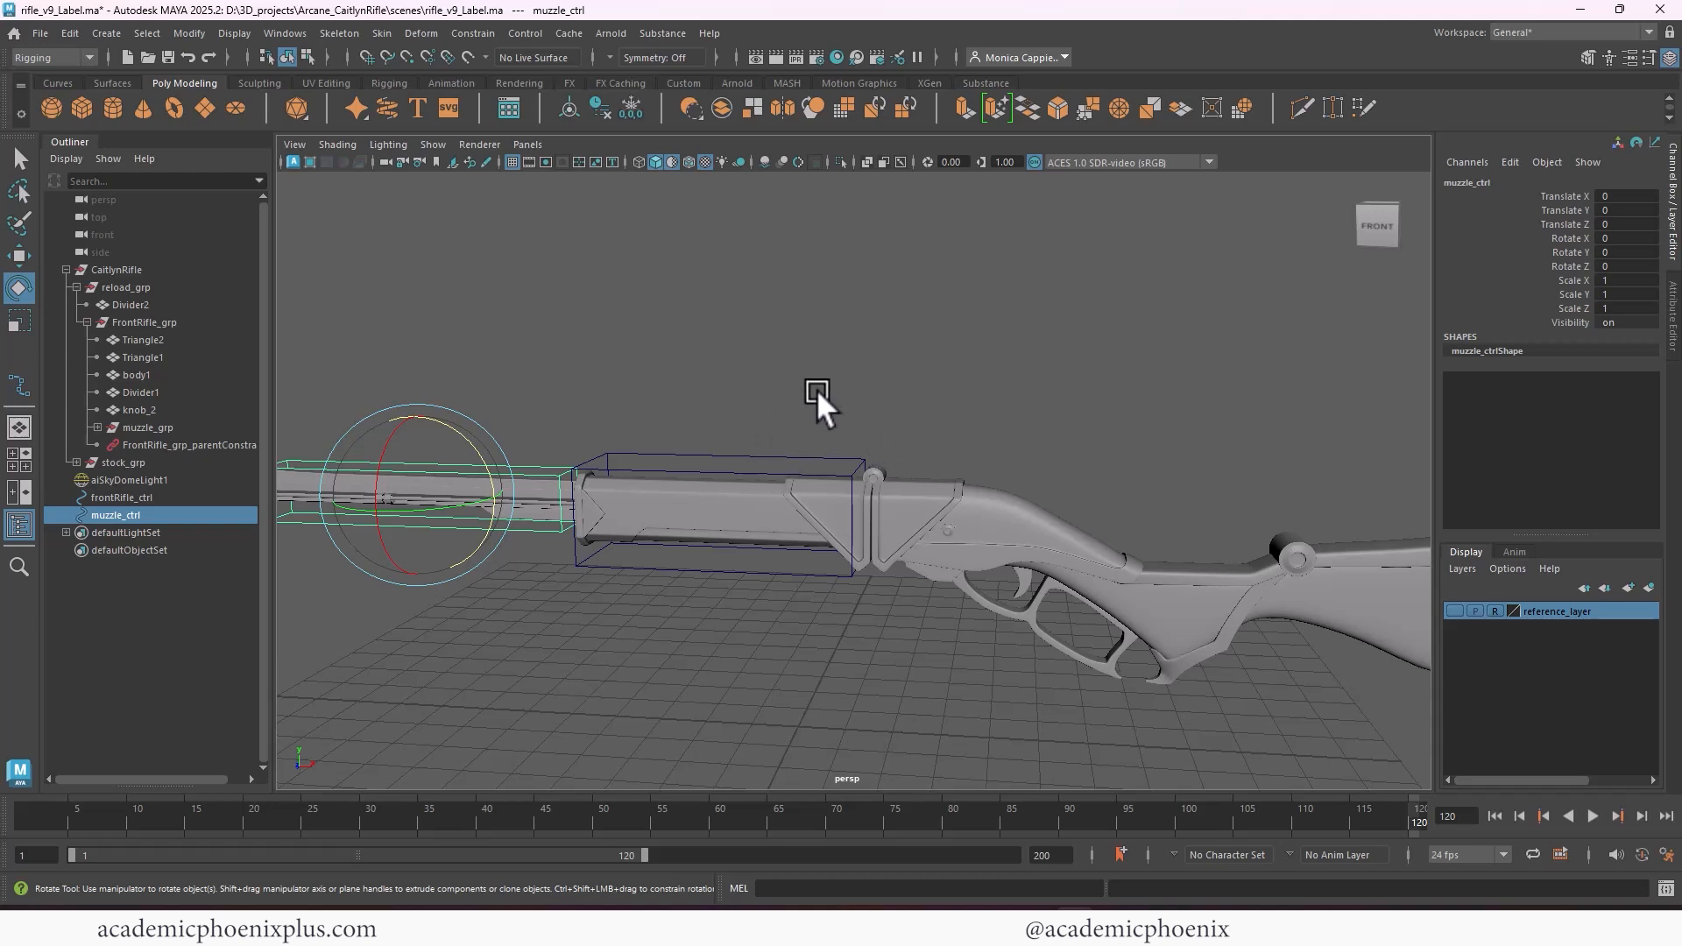
pyautogui.keyDown('alt'); pyautogui.moveTo(985, 384); pyautogui.dragTo(901, 366, button='middle'); pyautogui.keyUp('alt')
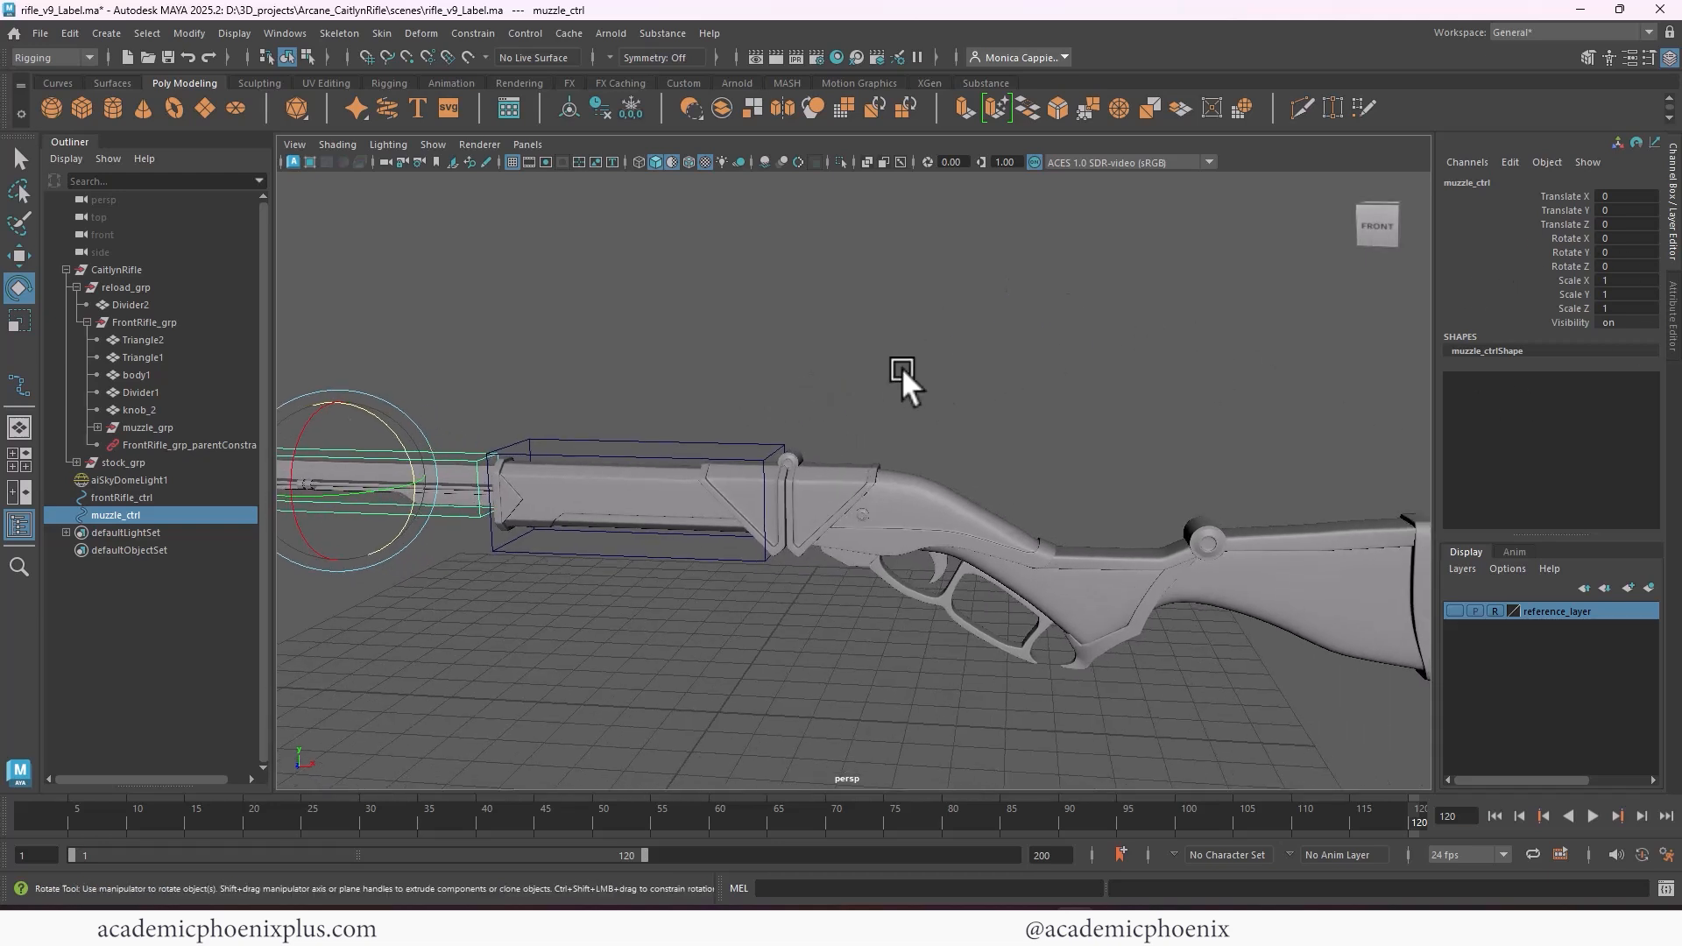
pyautogui.keyDown('alt'); pyautogui.moveTo(901, 366); pyautogui.dragTo(754, 336, button='right'); pyautogui.keyUp('alt')
pyautogui.keyDown('alt'); pyautogui.moveTo(754, 336); pyautogui.dragTo(841, 334, button='middle'); pyautogui.keyUp('alt')
pyautogui.click(846, 341)
pyautogui.keyDown('alt'); pyautogui.moveTo(1004, 370); pyautogui.dragTo(922, 360, button='middle'); pyautogui.keyUp('alt')
pyautogui.keyDown('alt'); pyautogui.moveTo(922, 360); pyautogui.dragTo(1055, 347, button='right'); pyautogui.keyUp('alt')
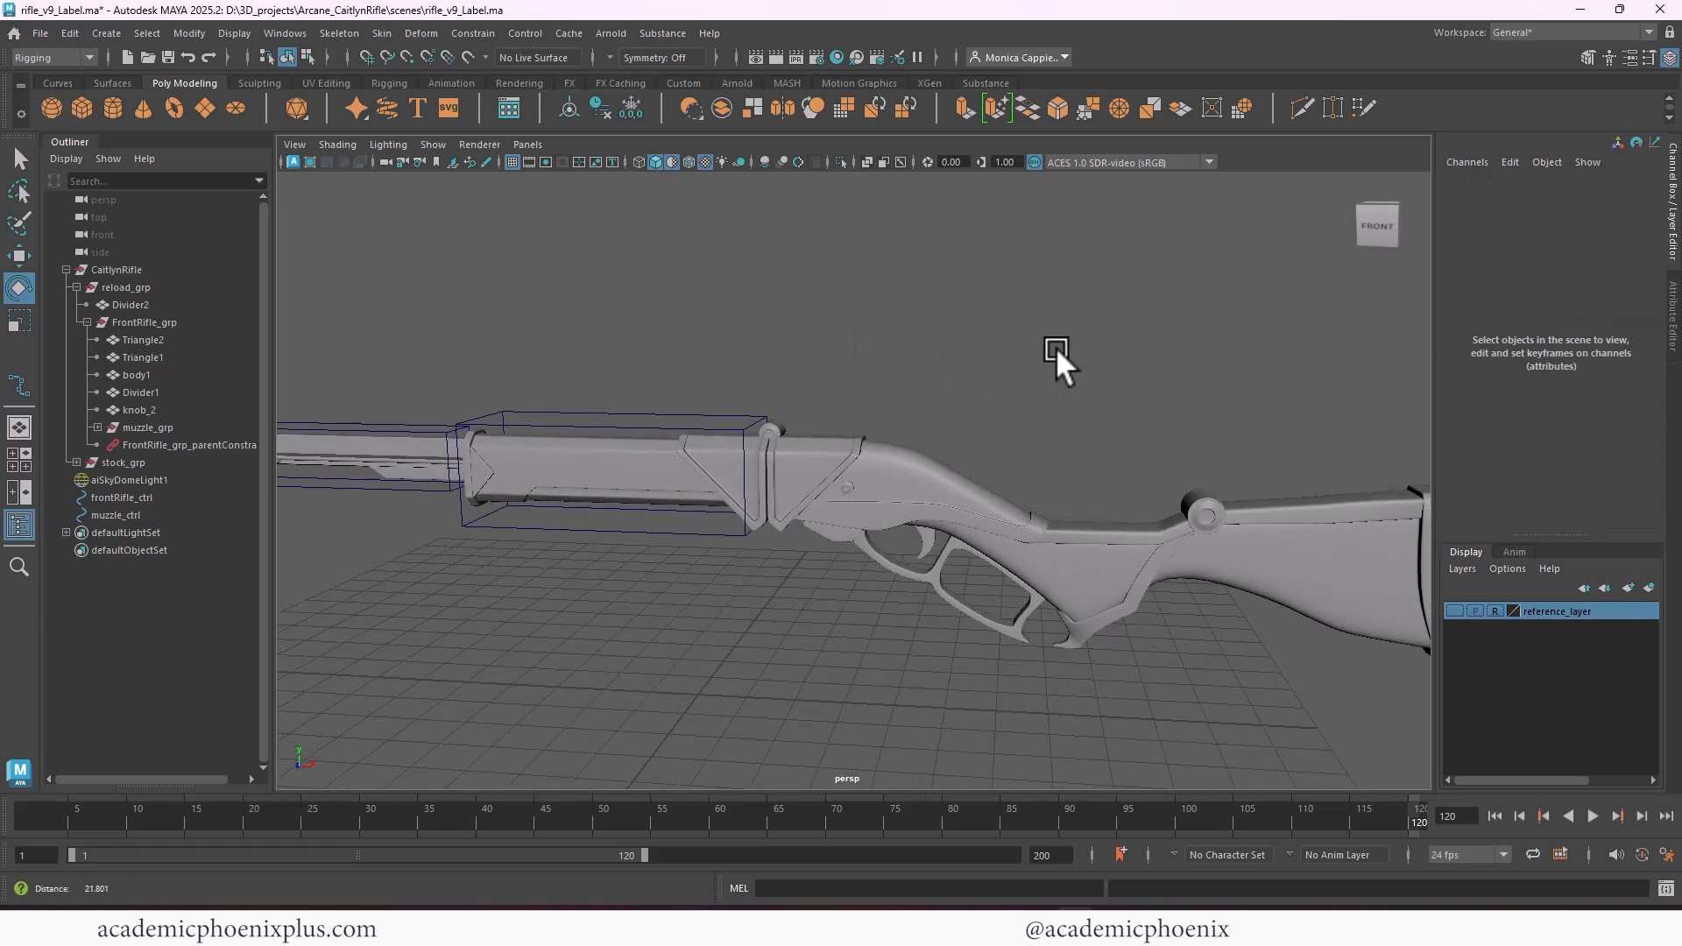
pyautogui.keyDown('alt'); pyautogui.moveTo(535, 502); pyautogui.dragTo(603, 435, button='middle'); pyautogui.keyUp('alt')
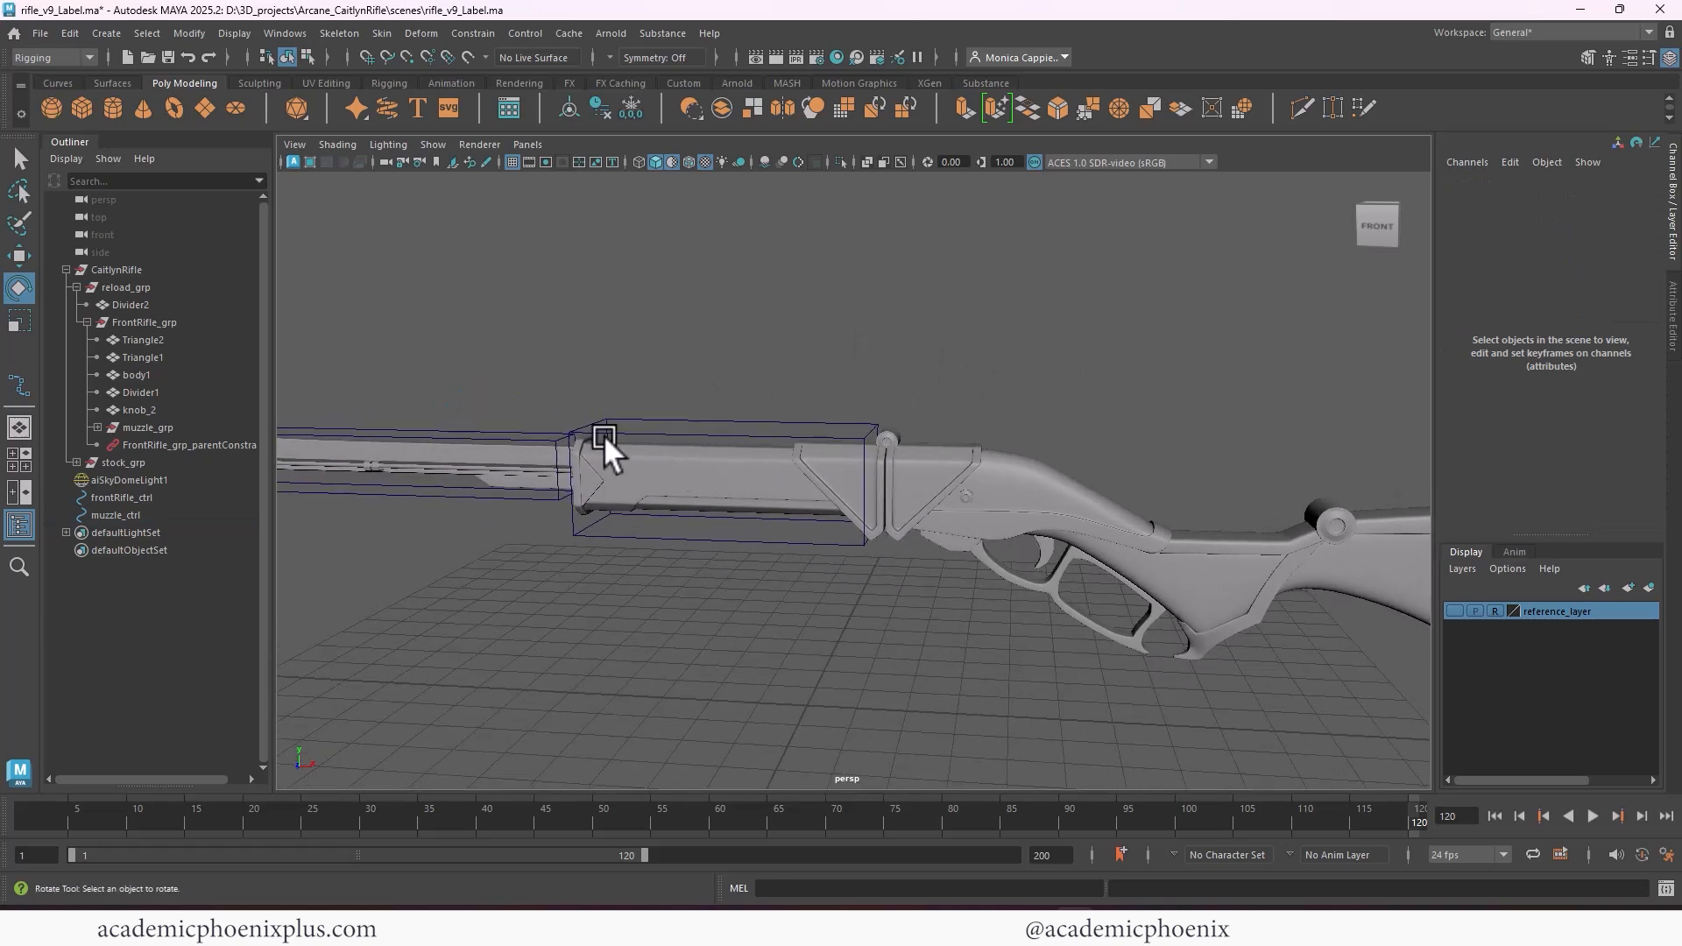
# Duplicate muzzle_ctrl, move the copy about 10.279 along X to the hinge, and scale it to about 0.352 in X and 2.129 in Z
pyautogui.click(503, 469)
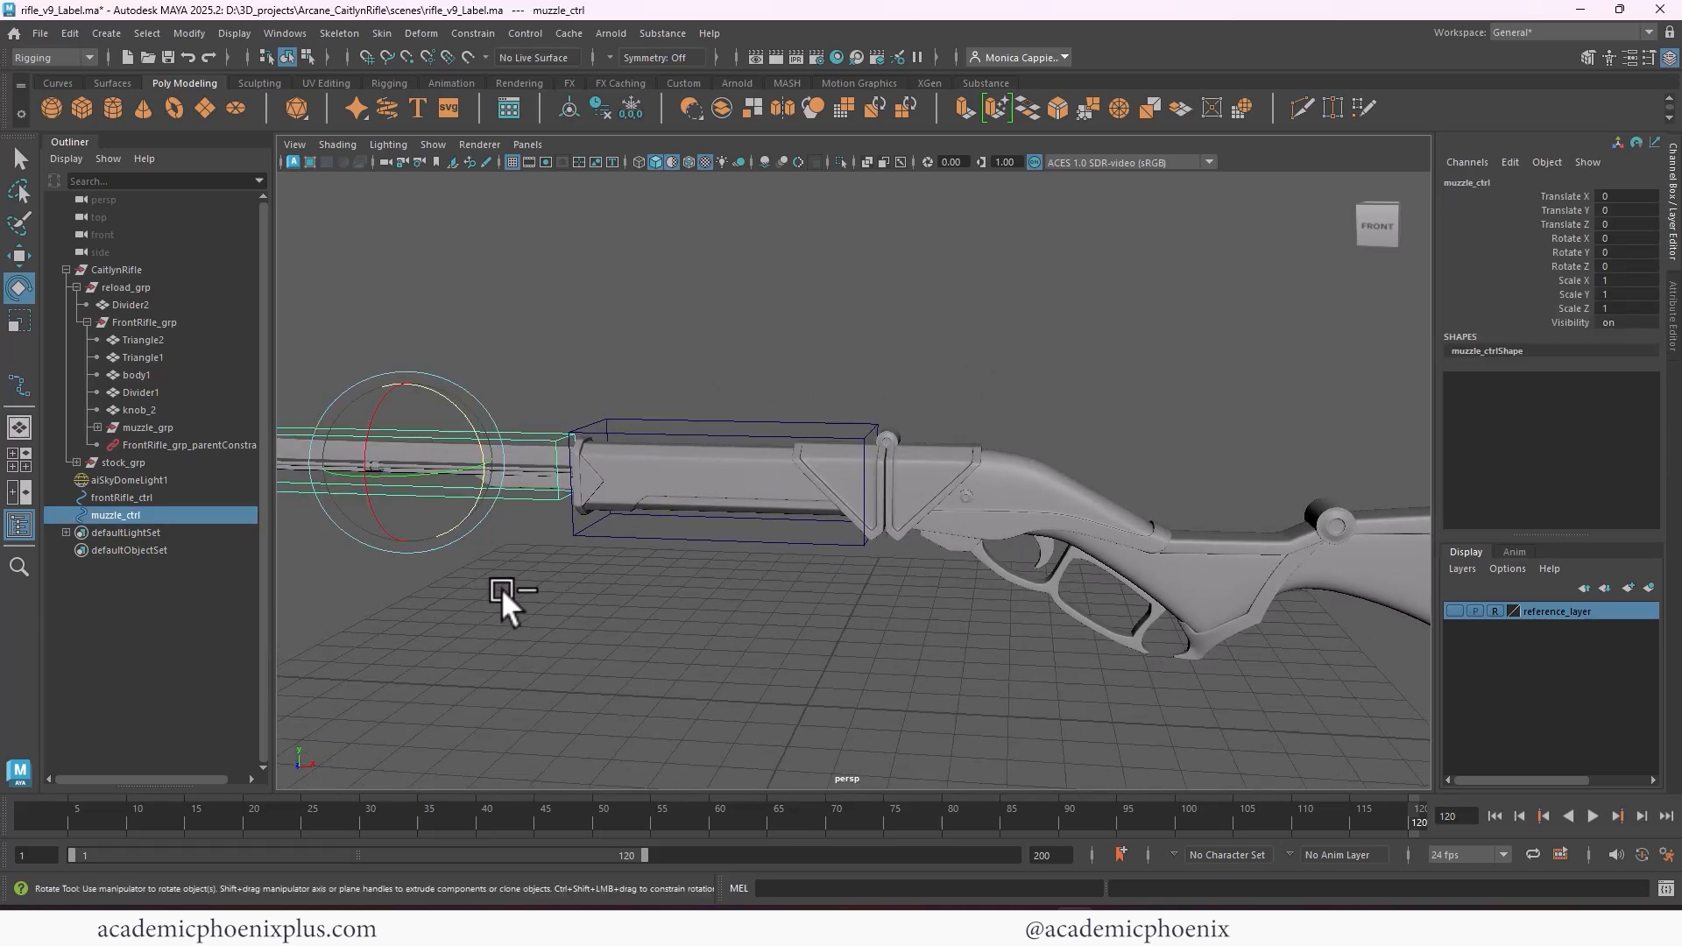
pyautogui.hotkey('ctrl', 'd')
pyautogui.press('w')
pyautogui.moveTo(491, 465); pyautogui.dragTo(782, 575)
pyautogui.press('r')
pyautogui.press('w')
pyautogui.moveTo(935, 518); pyautogui.dragTo(1089, 398)
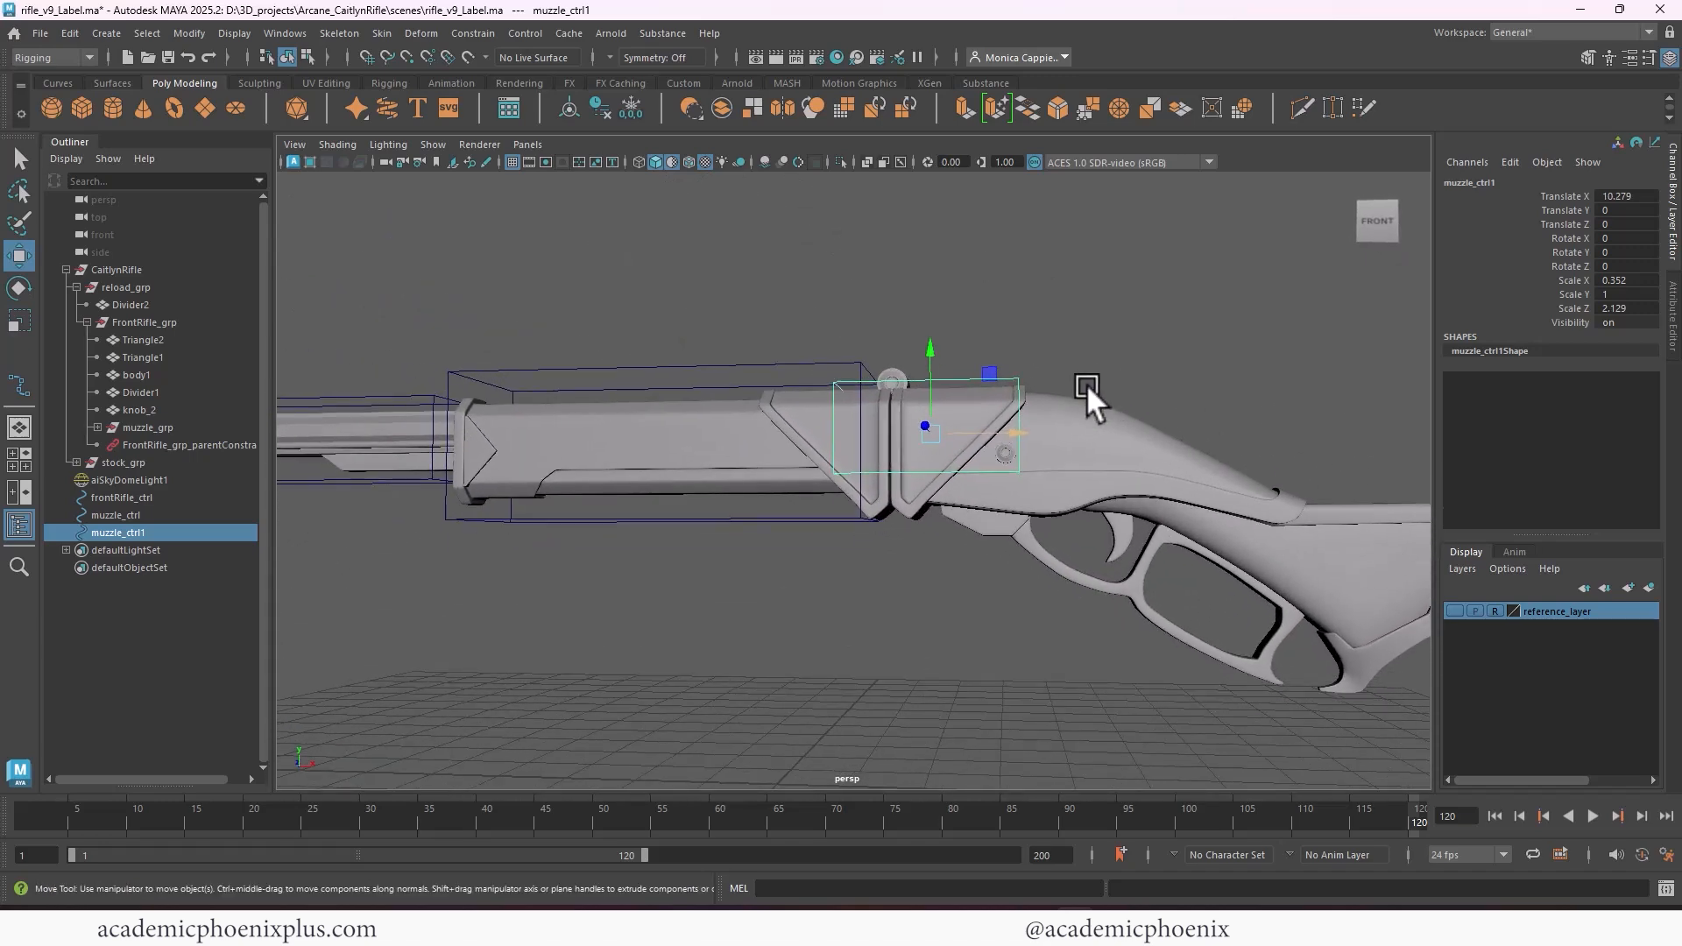
# Scale the duplicated control to about 1.971 in Y and lower it to about -0.163 in Translate Y around the hinge
pyautogui.press('r')
pyautogui.moveTo(934, 341); pyautogui.dragTo(953, 277)
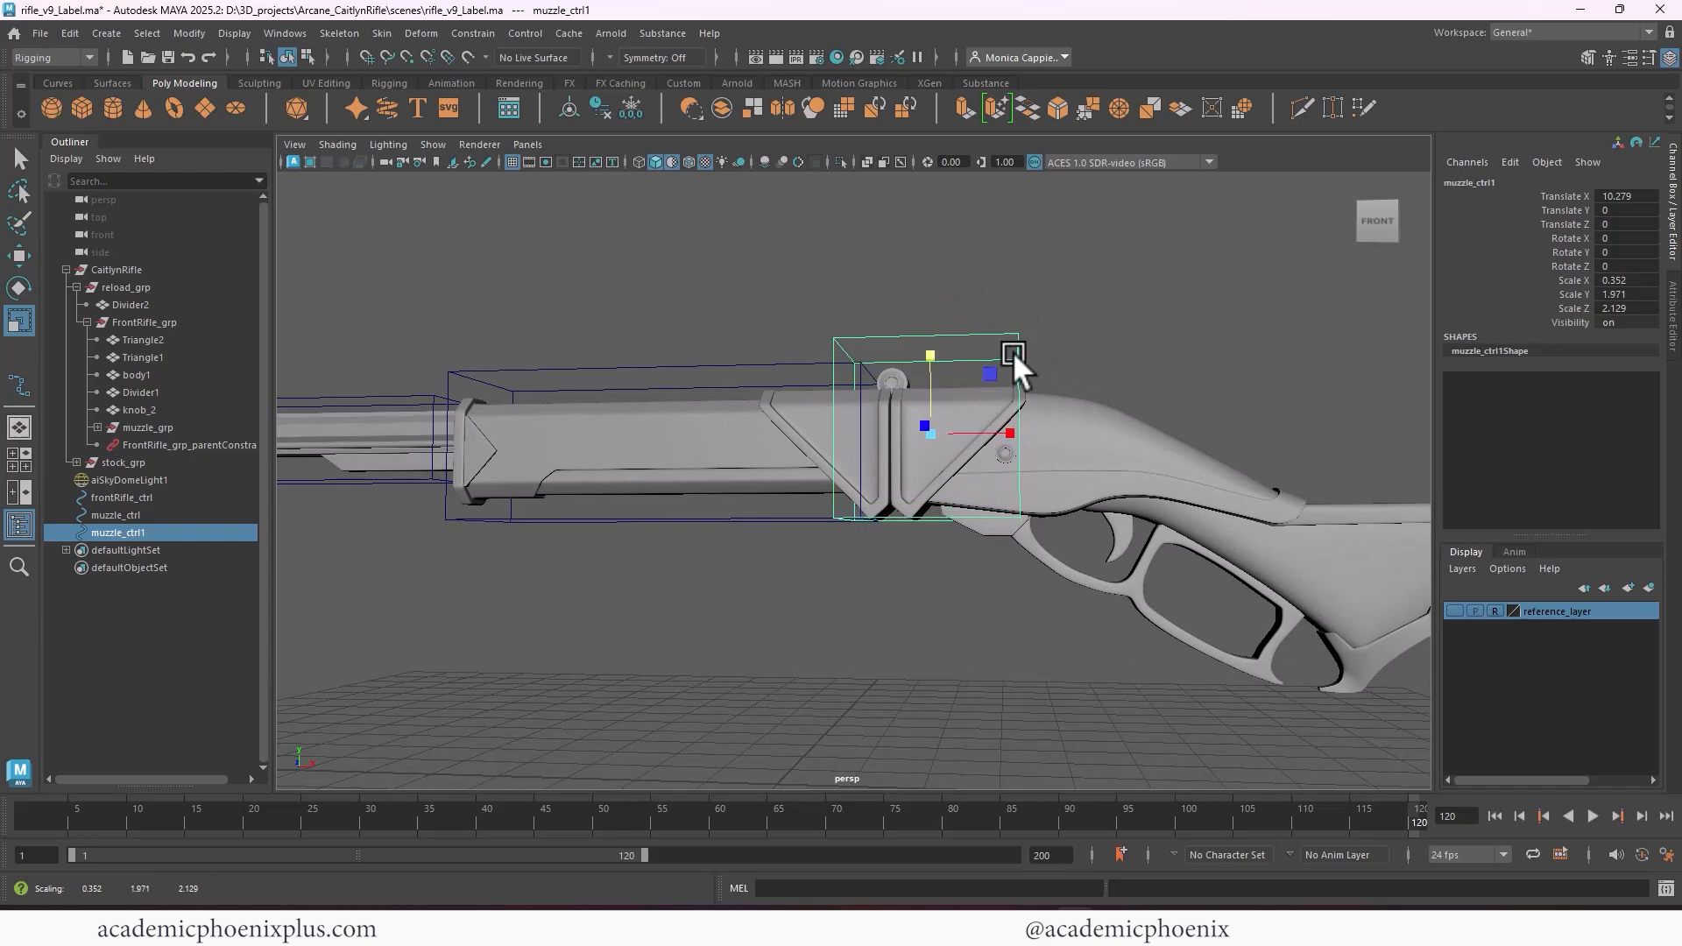
pyautogui.keyDown('alt'); pyautogui.moveTo(1011, 350); pyautogui.dragTo(1032, 356); pyautogui.keyUp('alt')
pyautogui.press('space')
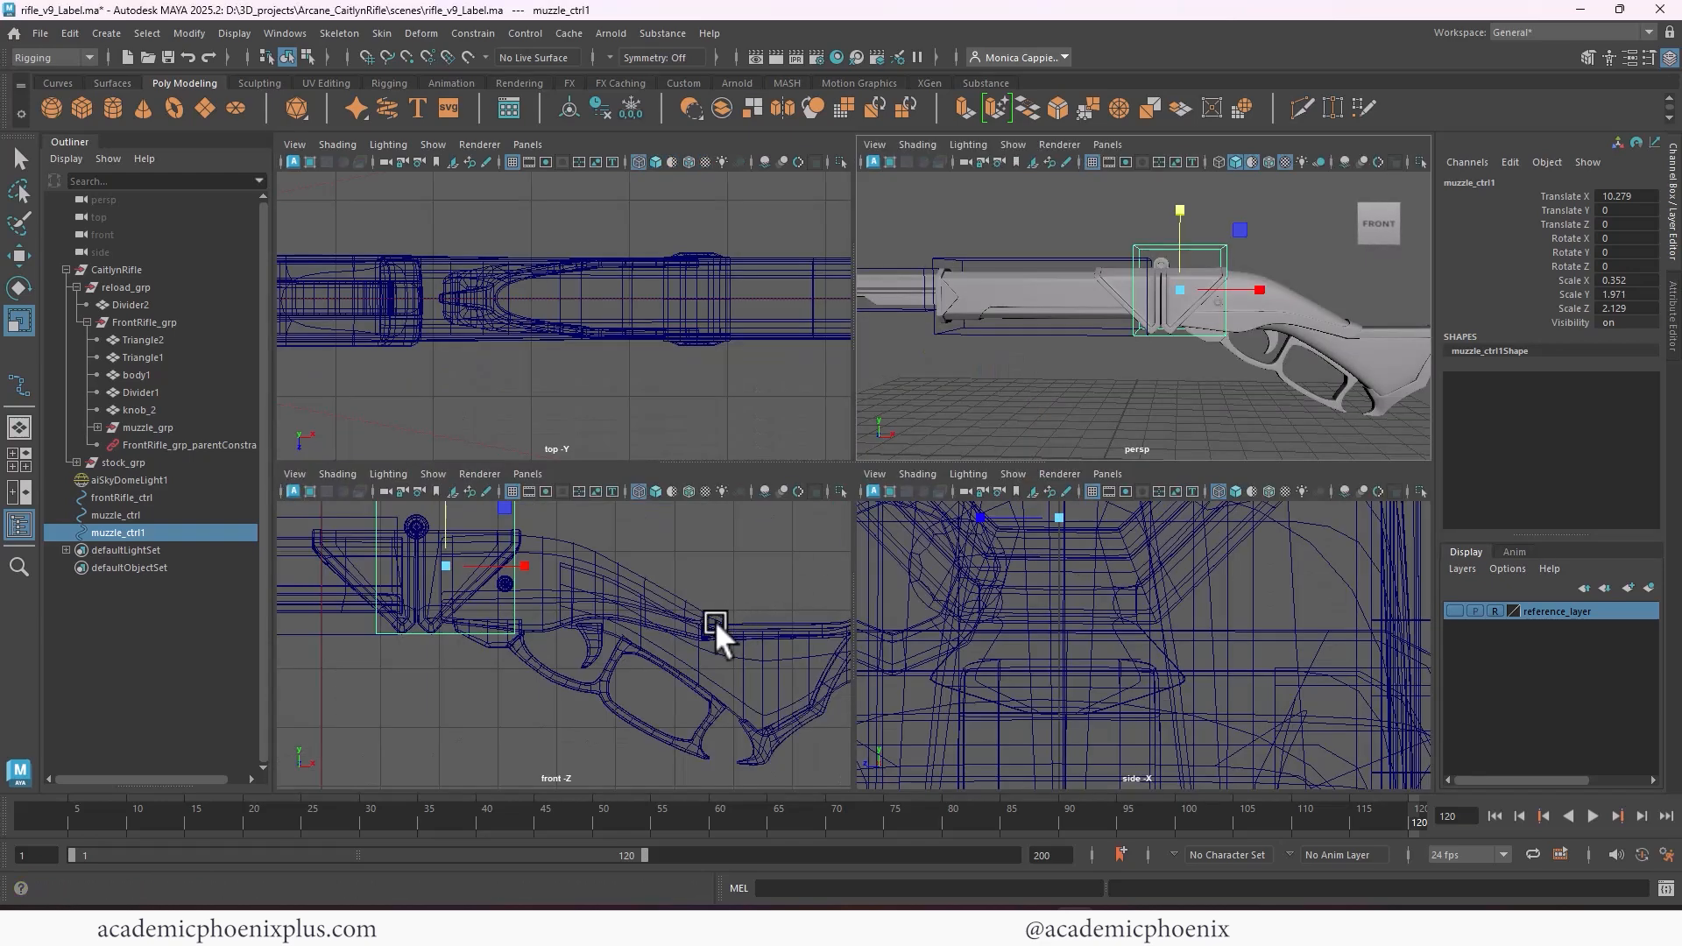
pyautogui.press('space')
pyautogui.keyDown('alt'); pyautogui.moveTo(612, 533); pyautogui.dragTo(804, 670, button='right'); pyautogui.keyUp('alt')
pyautogui.keyDown('alt'); pyautogui.moveTo(804, 669); pyautogui.dragTo(814, 667, button='middle'); pyautogui.keyUp('alt')
pyautogui.press('w')
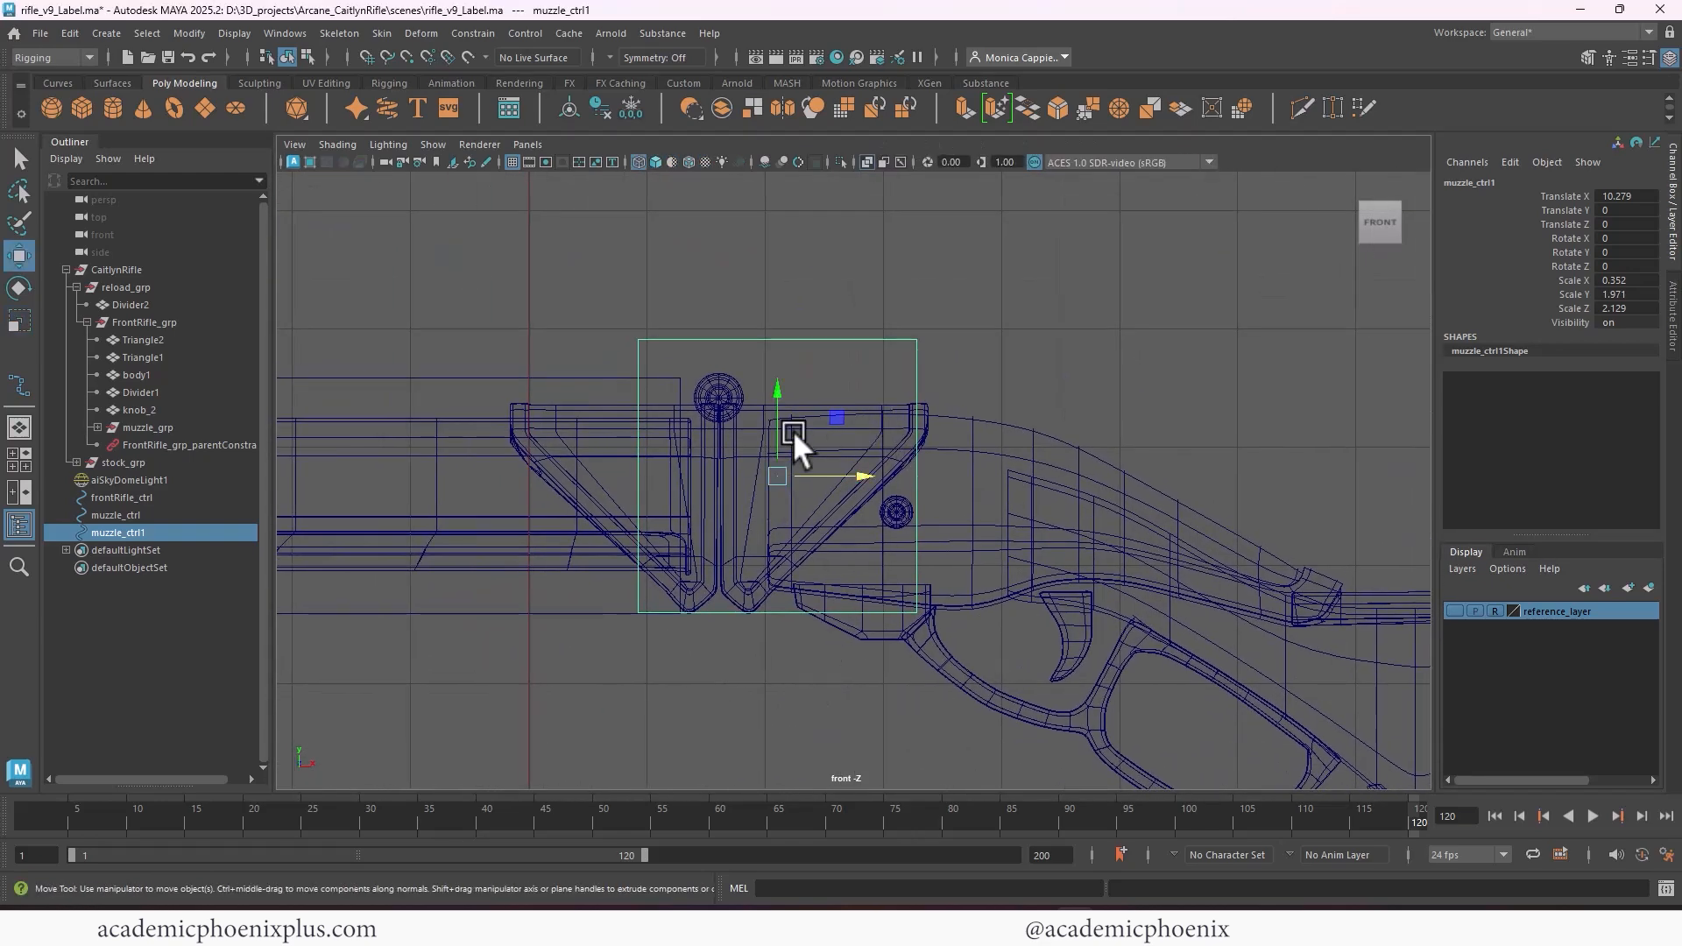
pyautogui.moveTo(775, 394); pyautogui.dragTo(770, 412)
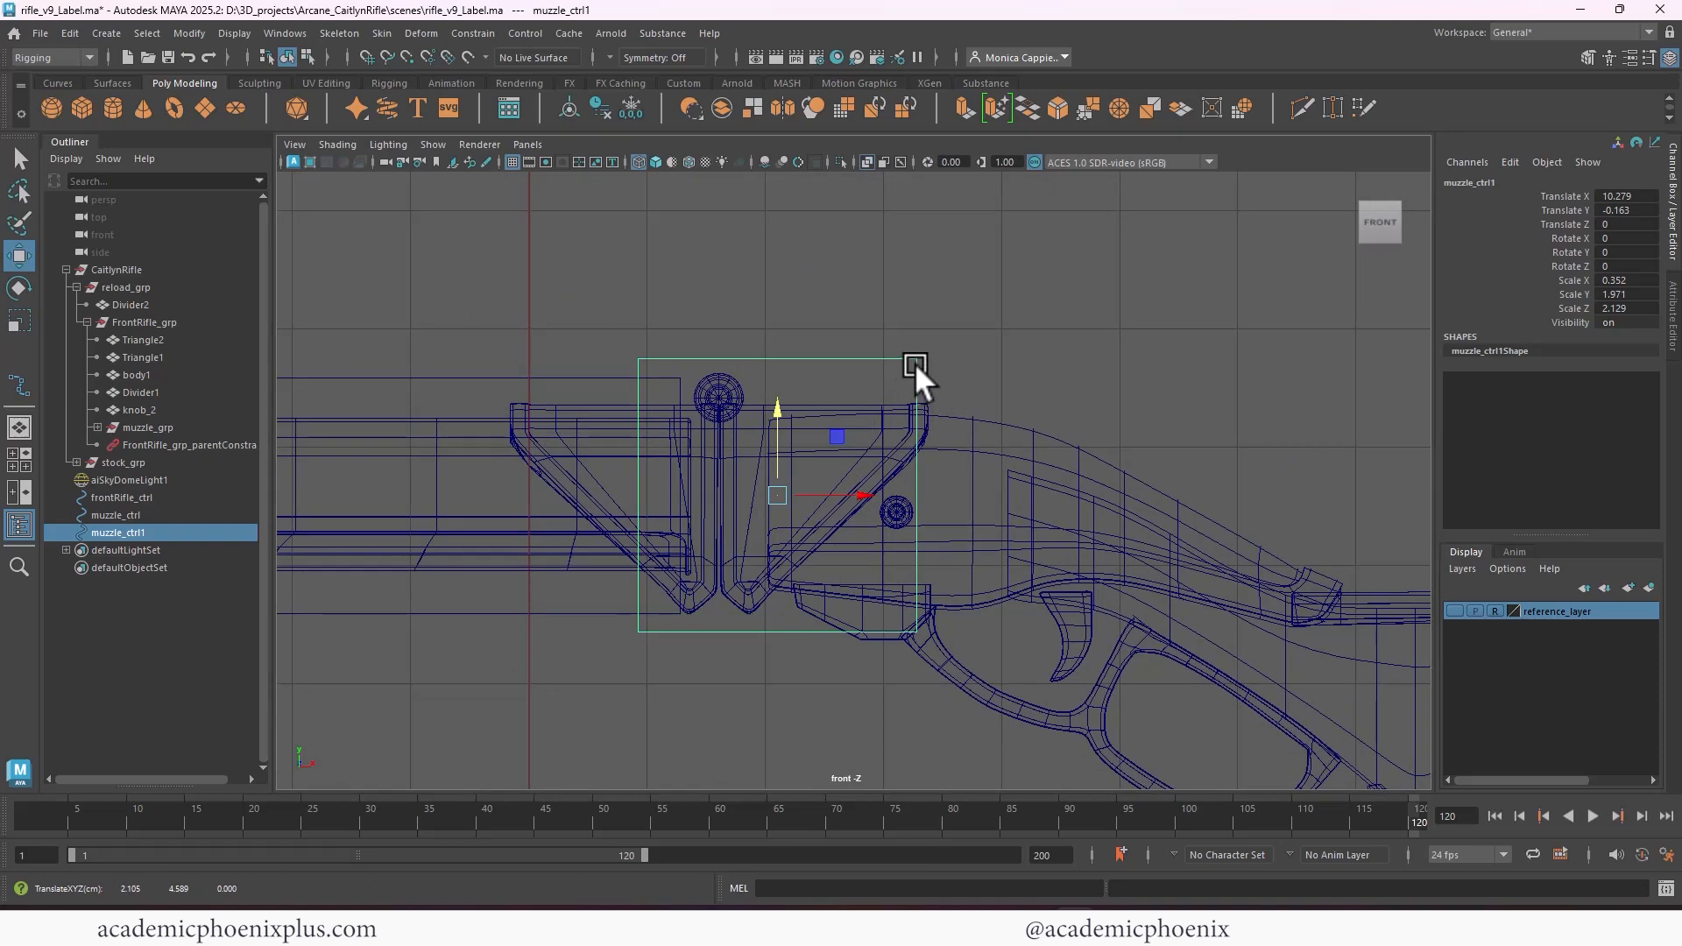
# Move the duplicate's upper rear CVs toward the stock and its lower rear CVs toward the hinge to slant the rear edge
pyautogui.moveTo(917, 364); pyautogui.dragTo(879, 359, button='right')
pyautogui.moveTo(887, 339); pyautogui.dragTo(985, 387)
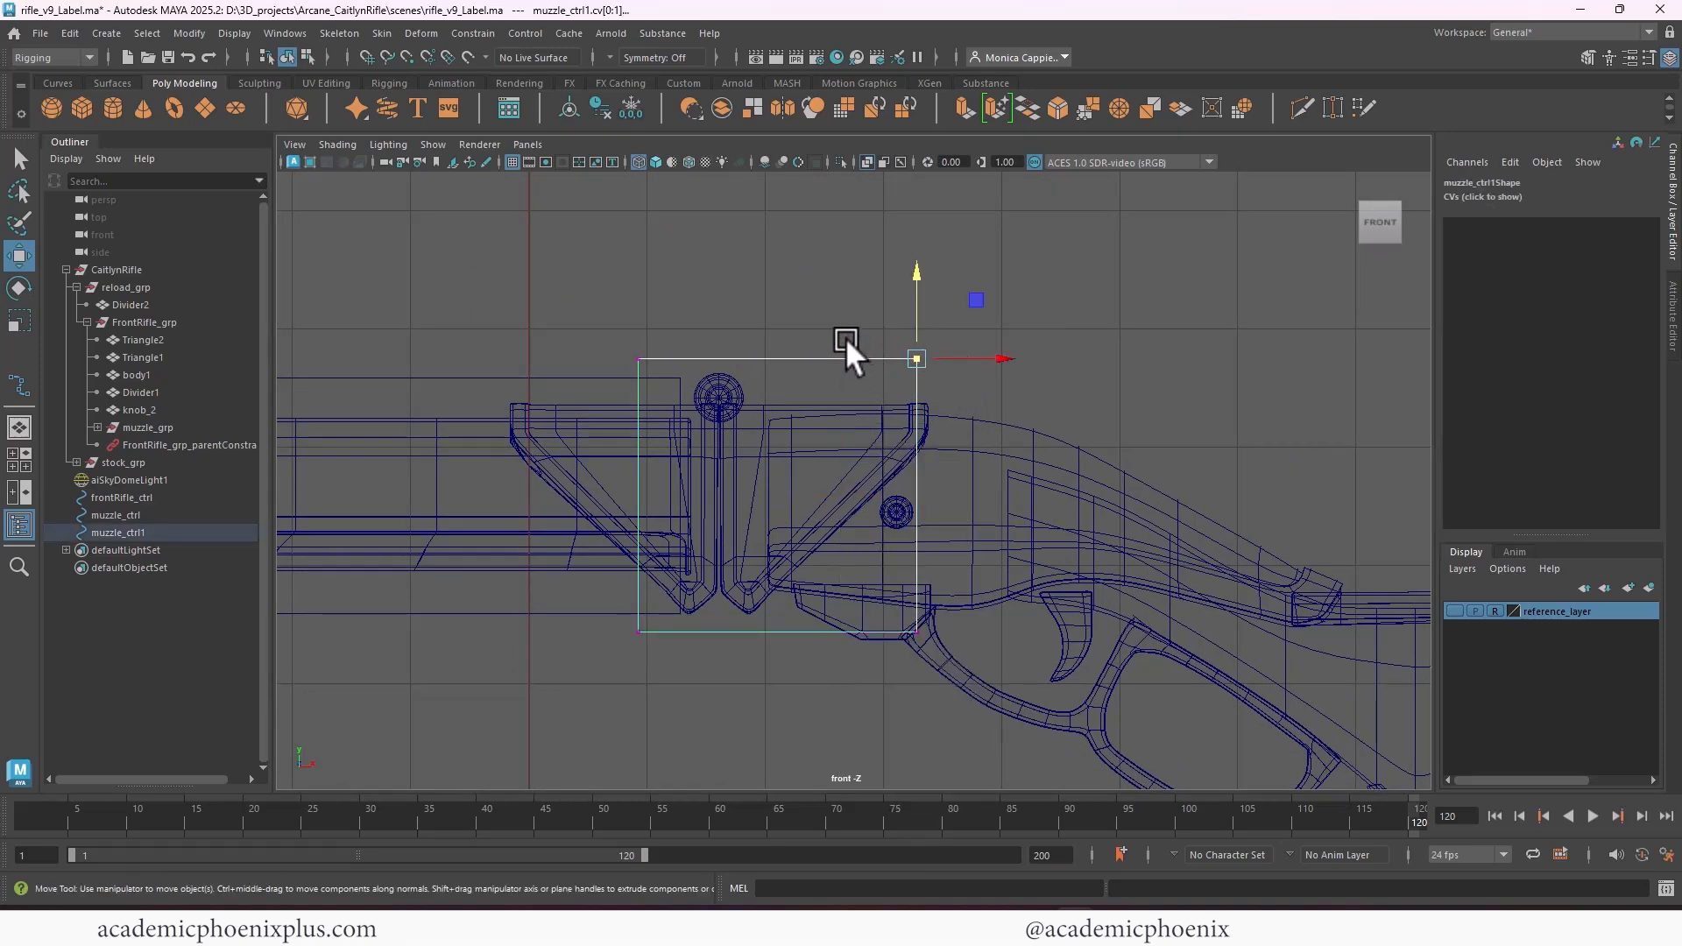
pyautogui.moveTo(846, 356); pyautogui.dragTo(811, 351, button='right')
pyautogui.moveTo(987, 360); pyautogui.dragTo(1019, 359)
pyautogui.moveTo(859, 606)
pyautogui.mouseDown()
pyautogui.moveTo(937, 653)
pyautogui.moveTo(838, 629)
pyautogui.mouseUp()
# Shift all the front-edge CVs of the duplicated control slightly toward the hinge knob, keeping that edge vertical
pyautogui.moveTo(607, 333); pyautogui.dragTo(669, 429)
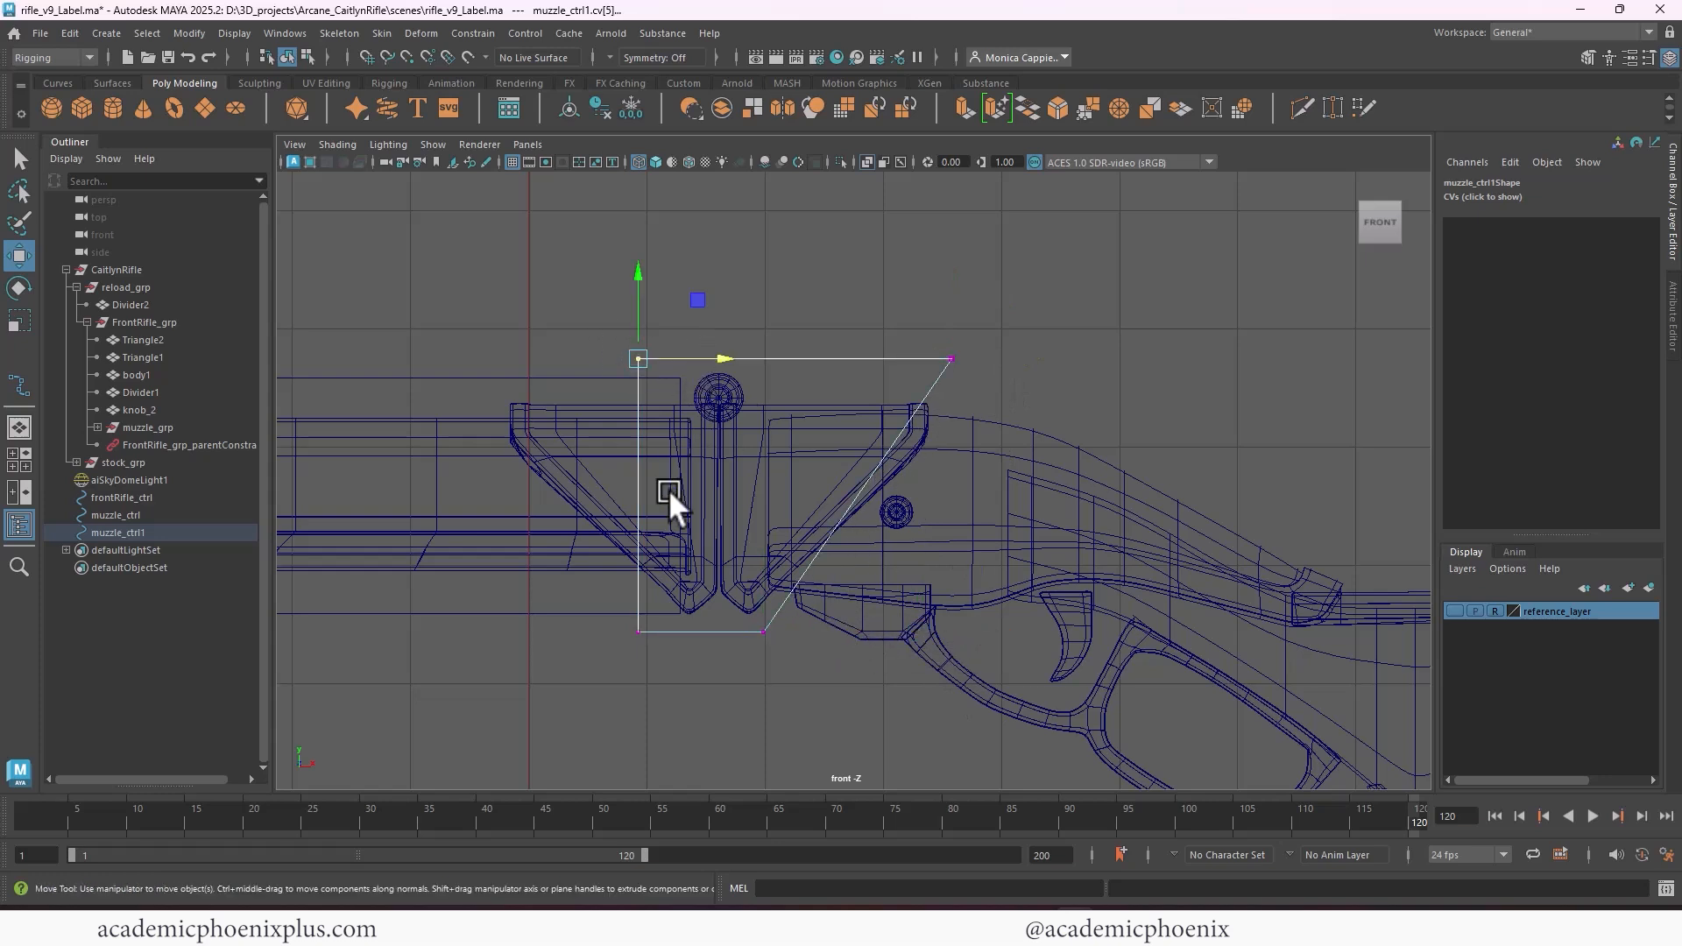
pyautogui.moveTo(561, 263); pyautogui.dragTo(661, 680)
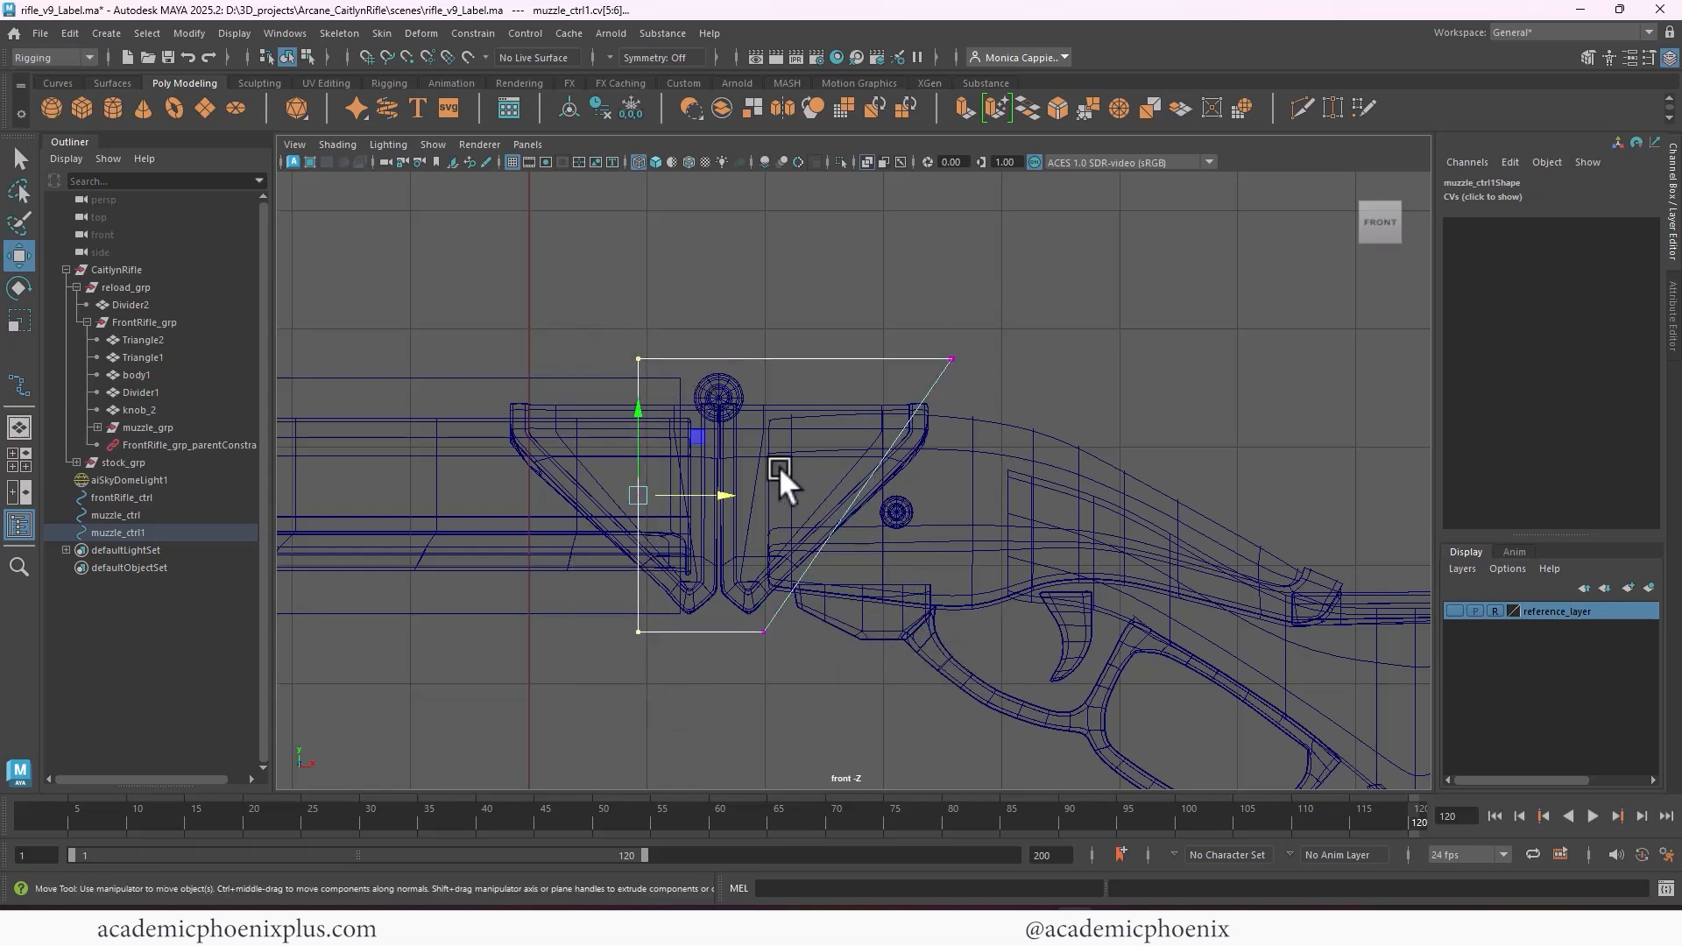
pyautogui.moveTo(713, 494); pyautogui.dragTo(754, 485)
pyautogui.press('space')
pyautogui.press('space')
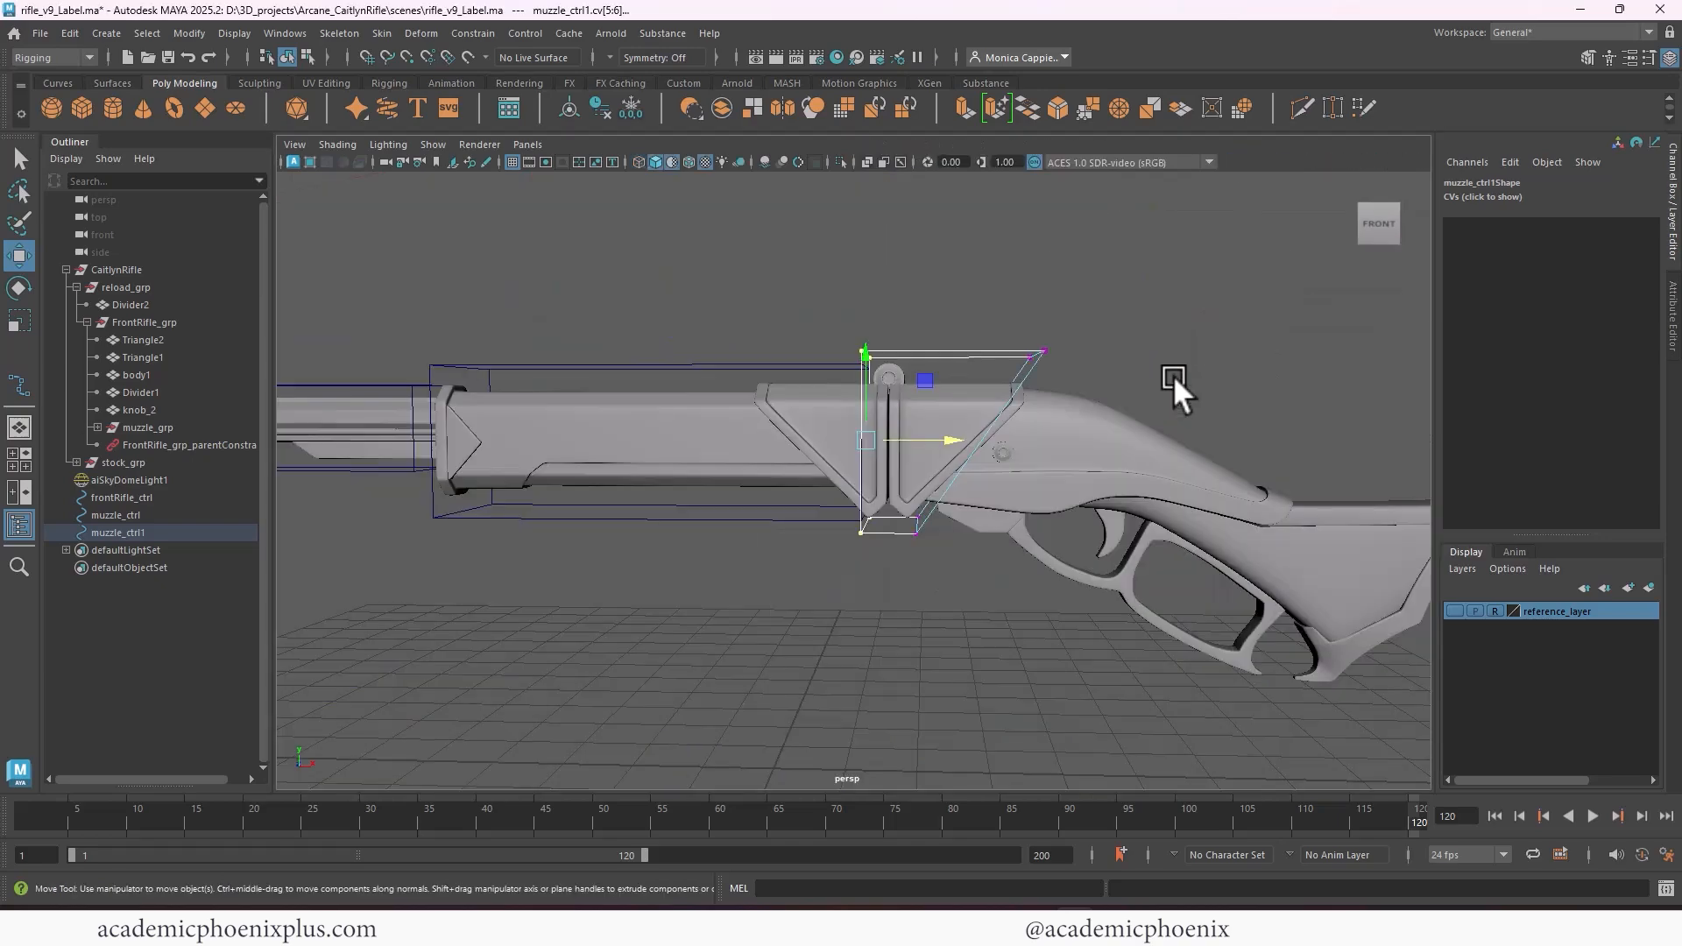
pyautogui.moveTo(1174, 375)
pyautogui.keyDown('alt'); pyautogui.mouseDown()
pyautogui.moveTo(1001, 419)
pyautogui.moveTo(1169, 375)
pyautogui.mouseUp(); pyautogui.keyUp('alt')
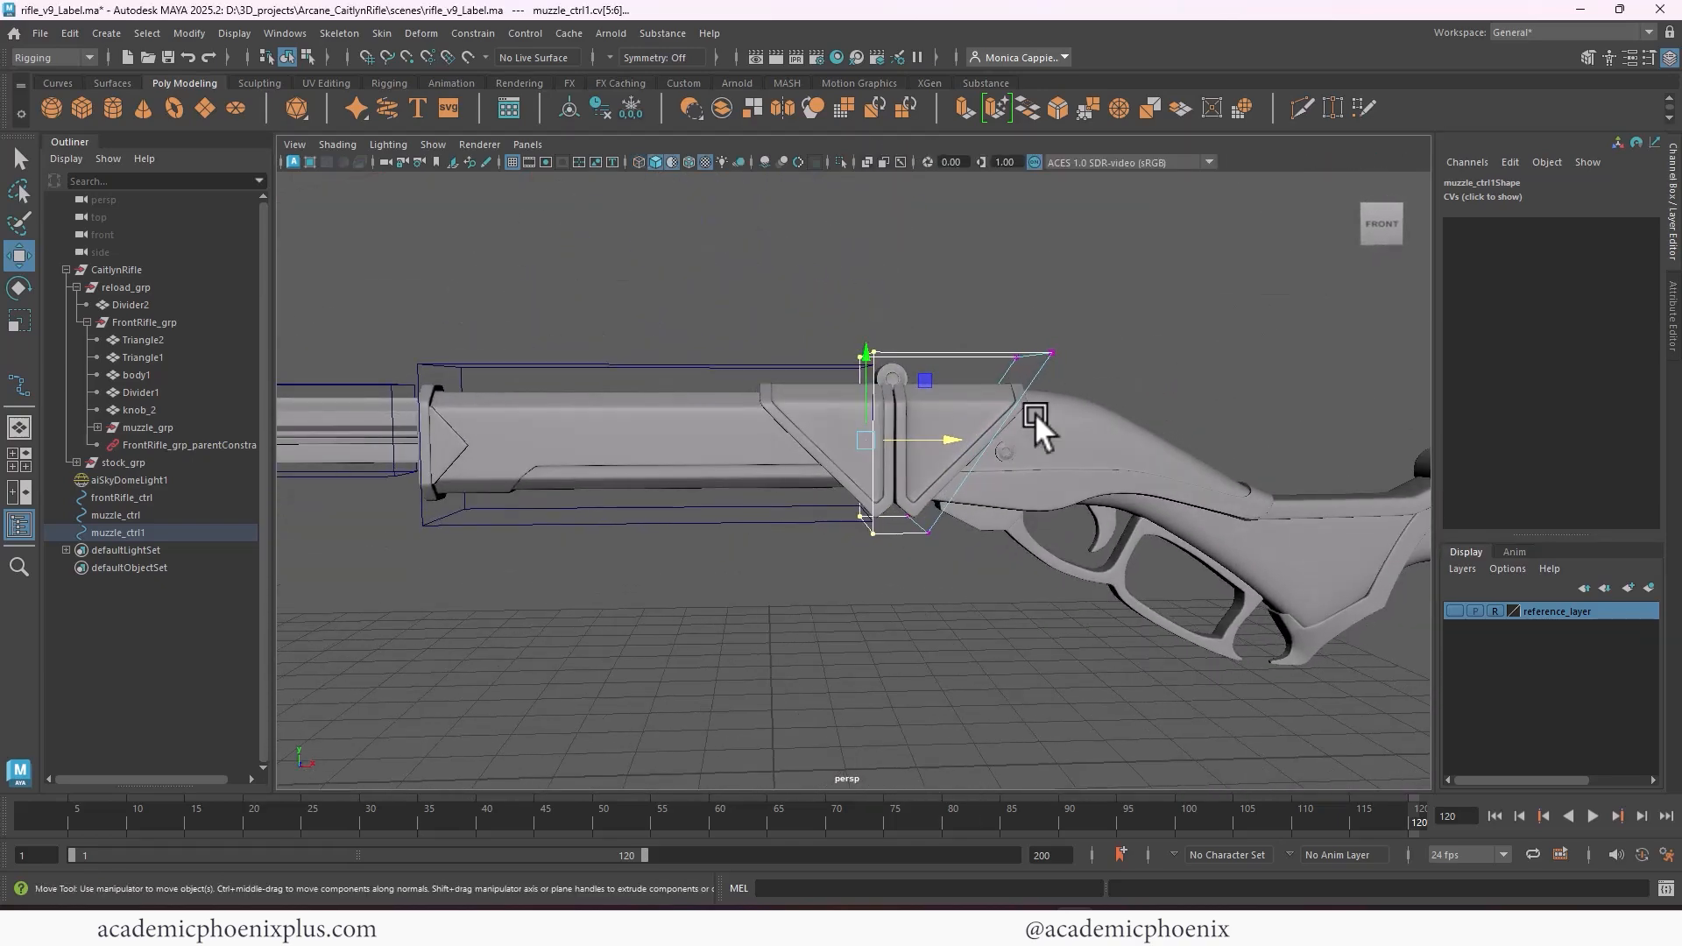
pyautogui.moveTo(947, 437); pyautogui.dragTo(925, 435)
pyautogui.moveTo(980, 349); pyautogui.dragTo(1062, 327, button='right')
pyautogui.click(1160, 309)
pyautogui.keyDown('alt'); pyautogui.moveTo(1235, 332); pyautogui.dragTo(1170, 344); pyautogui.keyUp('alt')
# Refine the rear CVs in the front view so the slanted edge runs just outside the rear triangle plate, and return to object selection
pyautogui.press('space')
pyautogui.press('space')
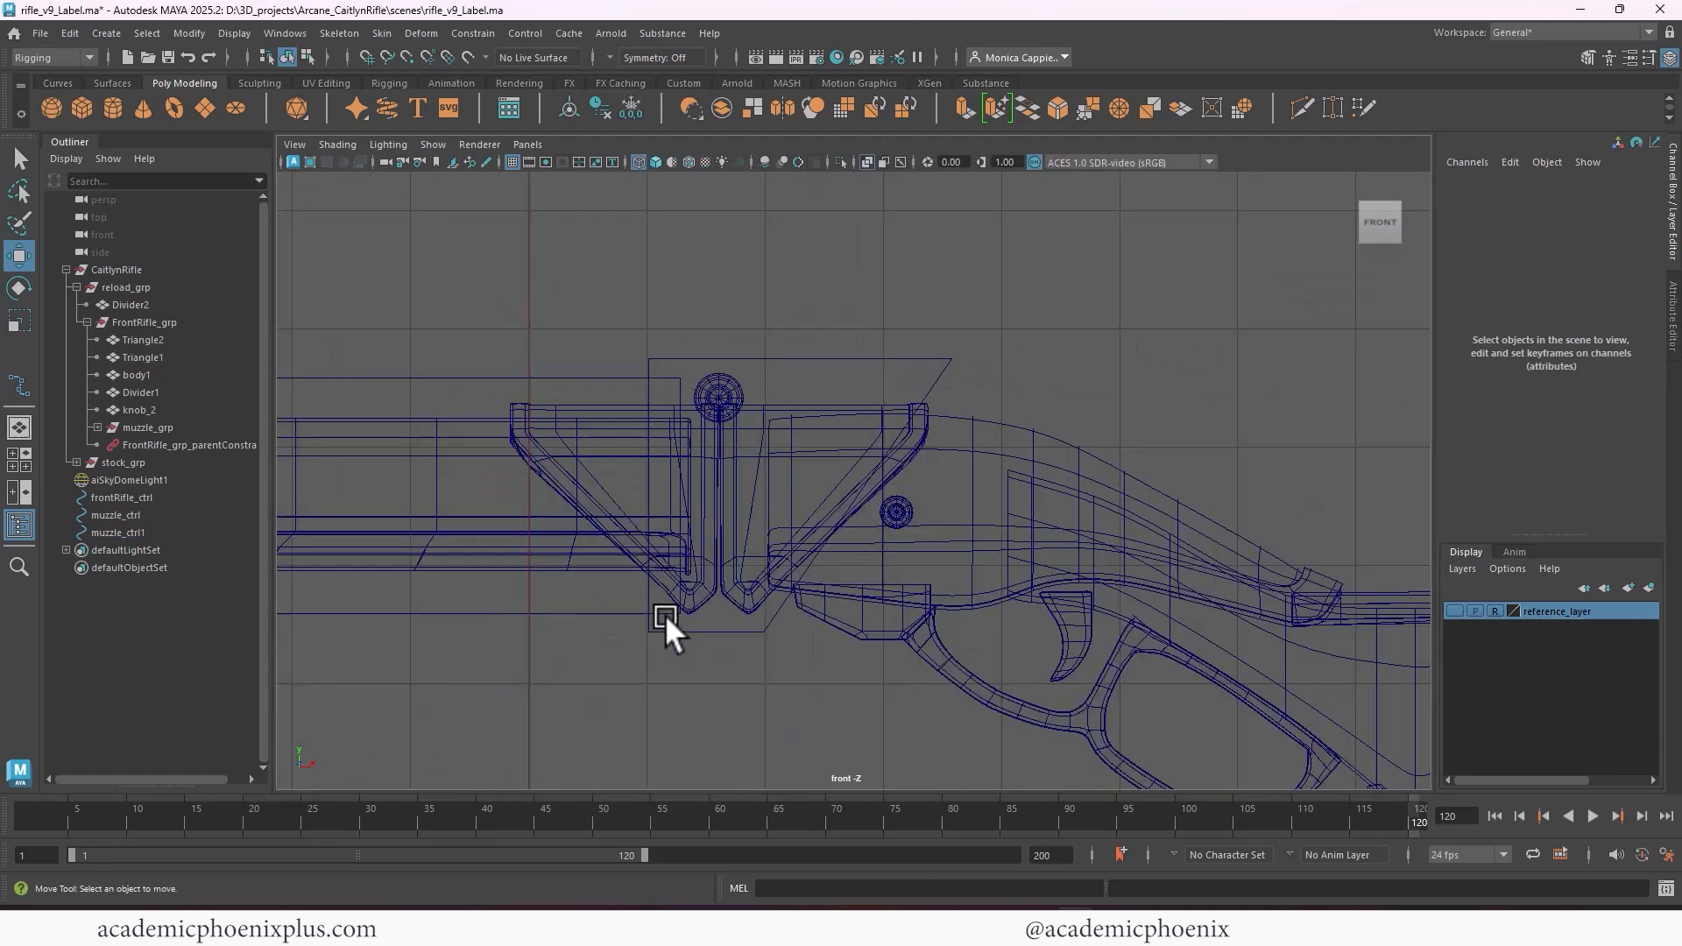
pyautogui.click(928, 338)
pyautogui.moveTo(918, 334); pyautogui.dragTo(921, 303, button='right')
pyautogui.moveTo(922, 303); pyautogui.dragTo(1084, 354)
pyautogui.moveTo(795, 647); pyautogui.dragTo(780, 608)
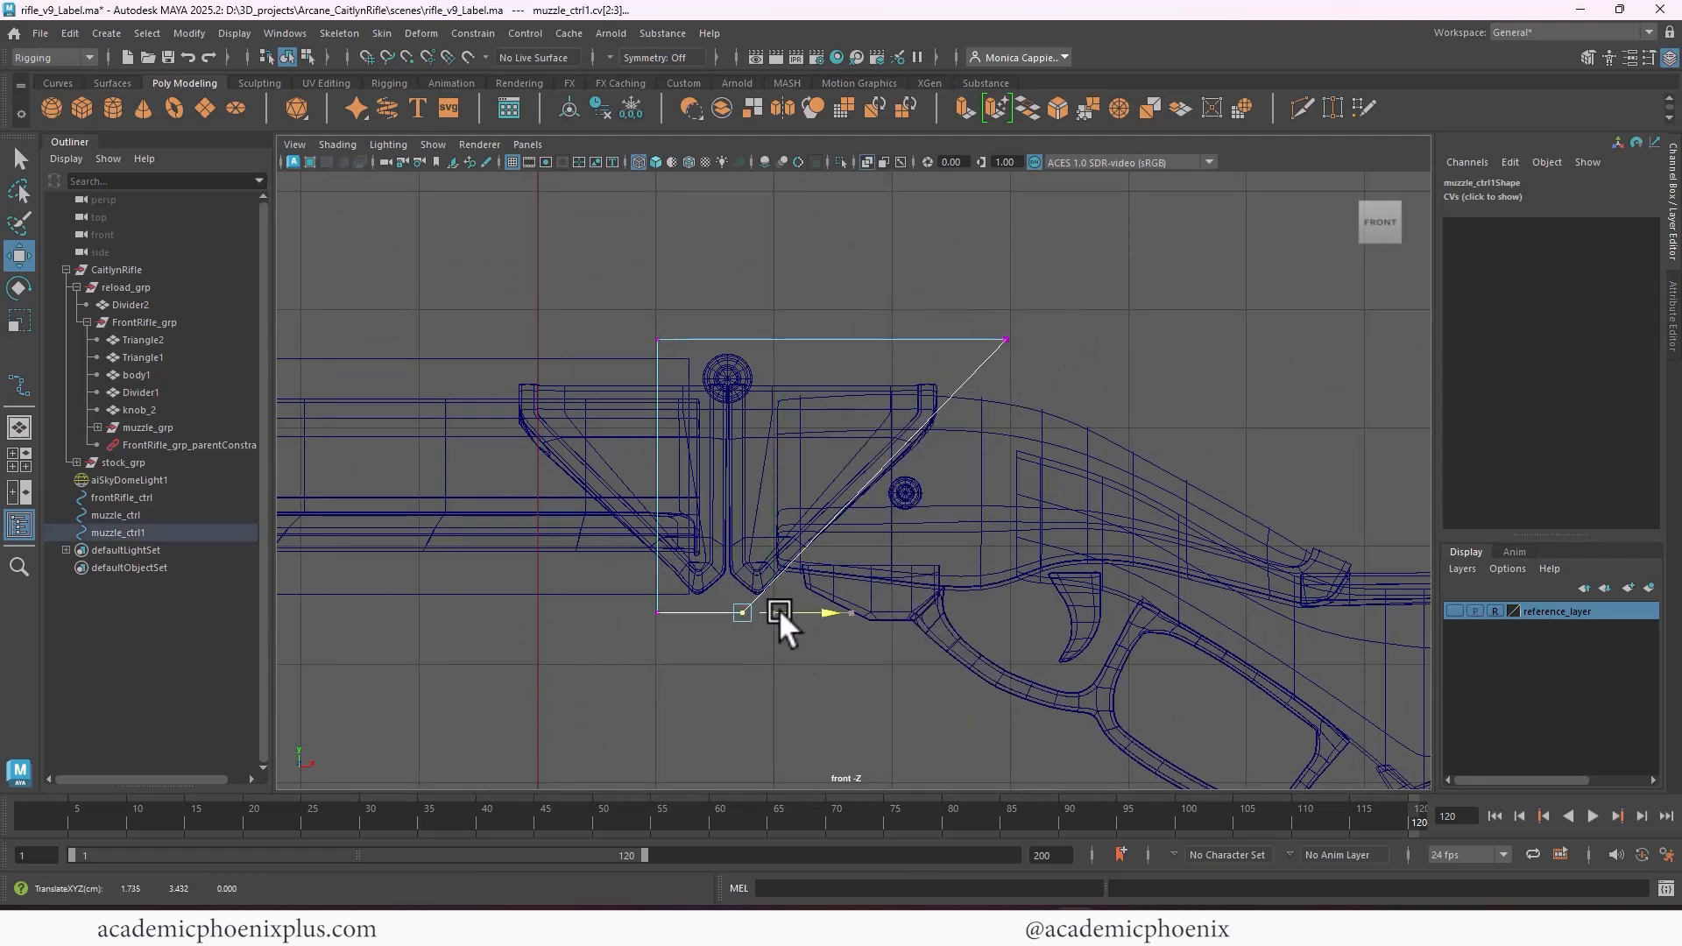
pyautogui.moveTo(957, 304); pyautogui.dragTo(1048, 360)
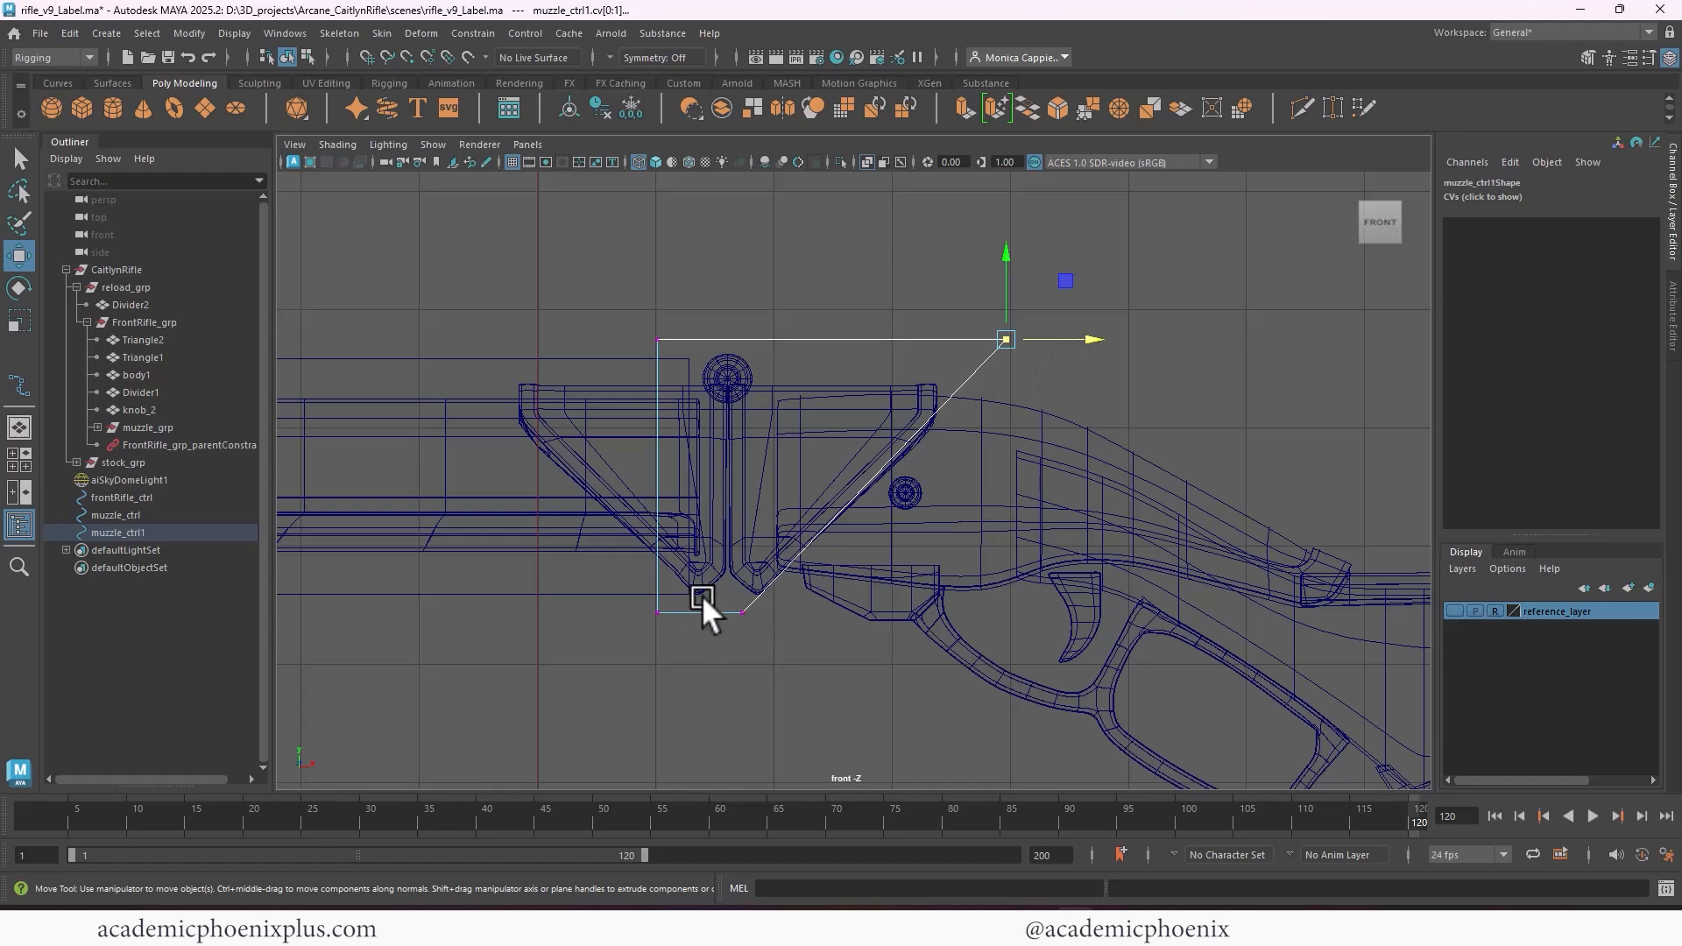
pyautogui.keyDown('shift'); pyautogui.moveTo(702, 595); pyautogui.dragTo(788, 644); pyautogui.keyUp('shift')
pyautogui.moveTo(960, 472); pyautogui.dragTo(970, 473)
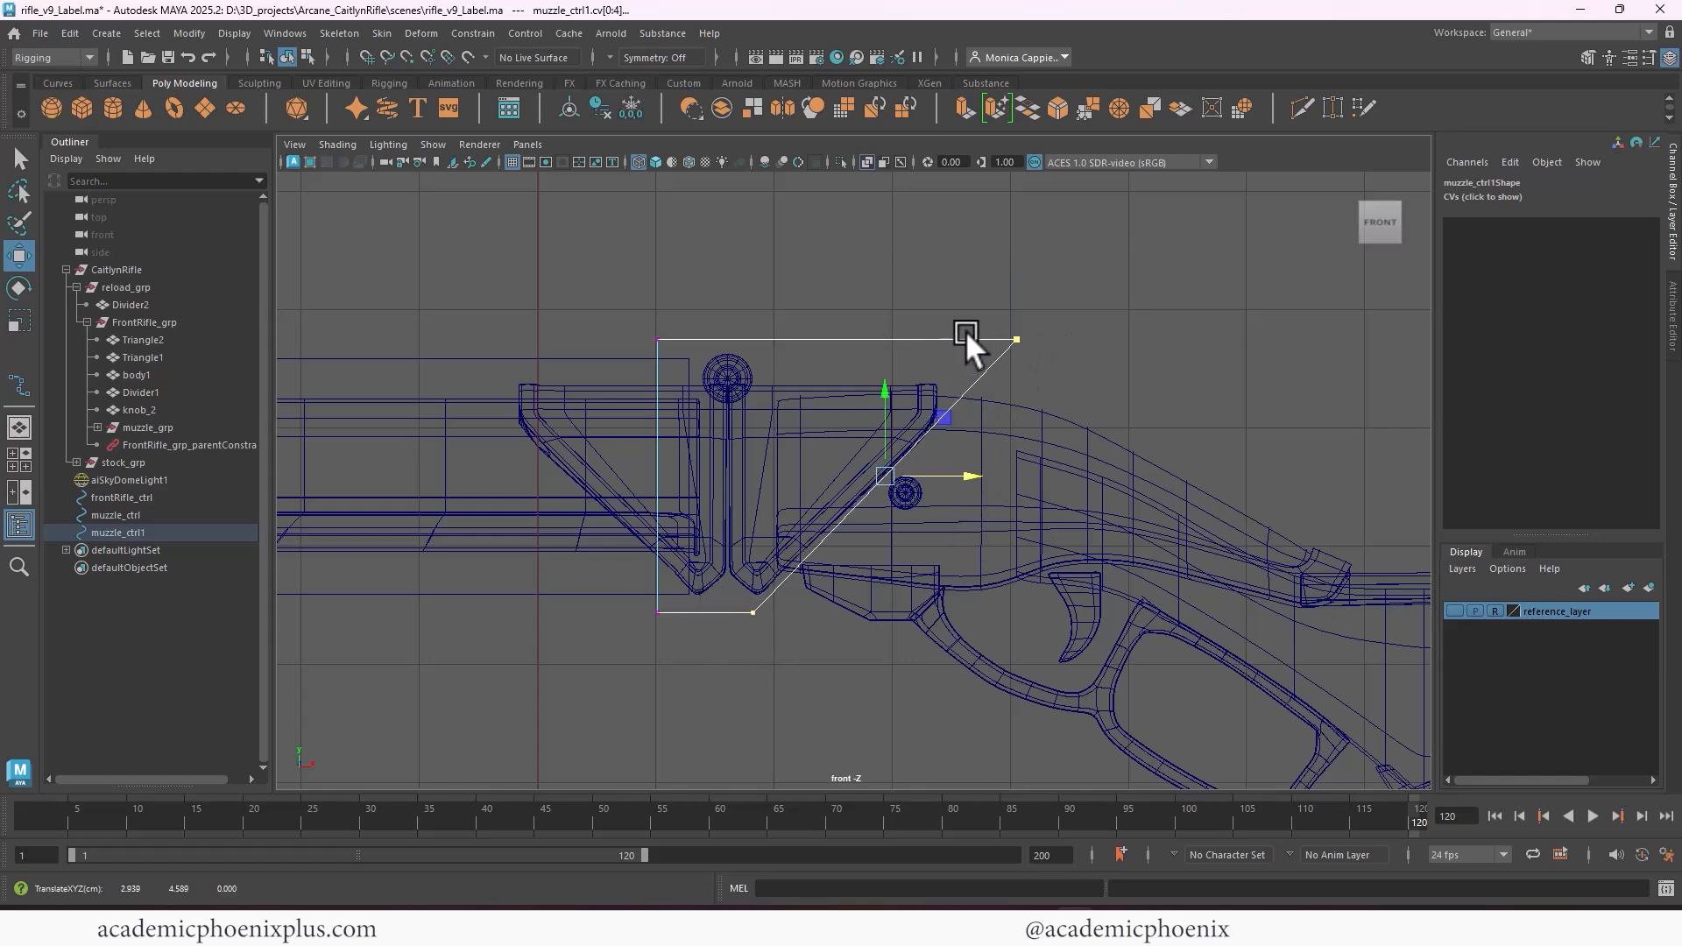
pyautogui.moveTo(971, 334); pyautogui.dragTo(1001, 319, button='right')
pyautogui.press('space')
pyautogui.press('space')
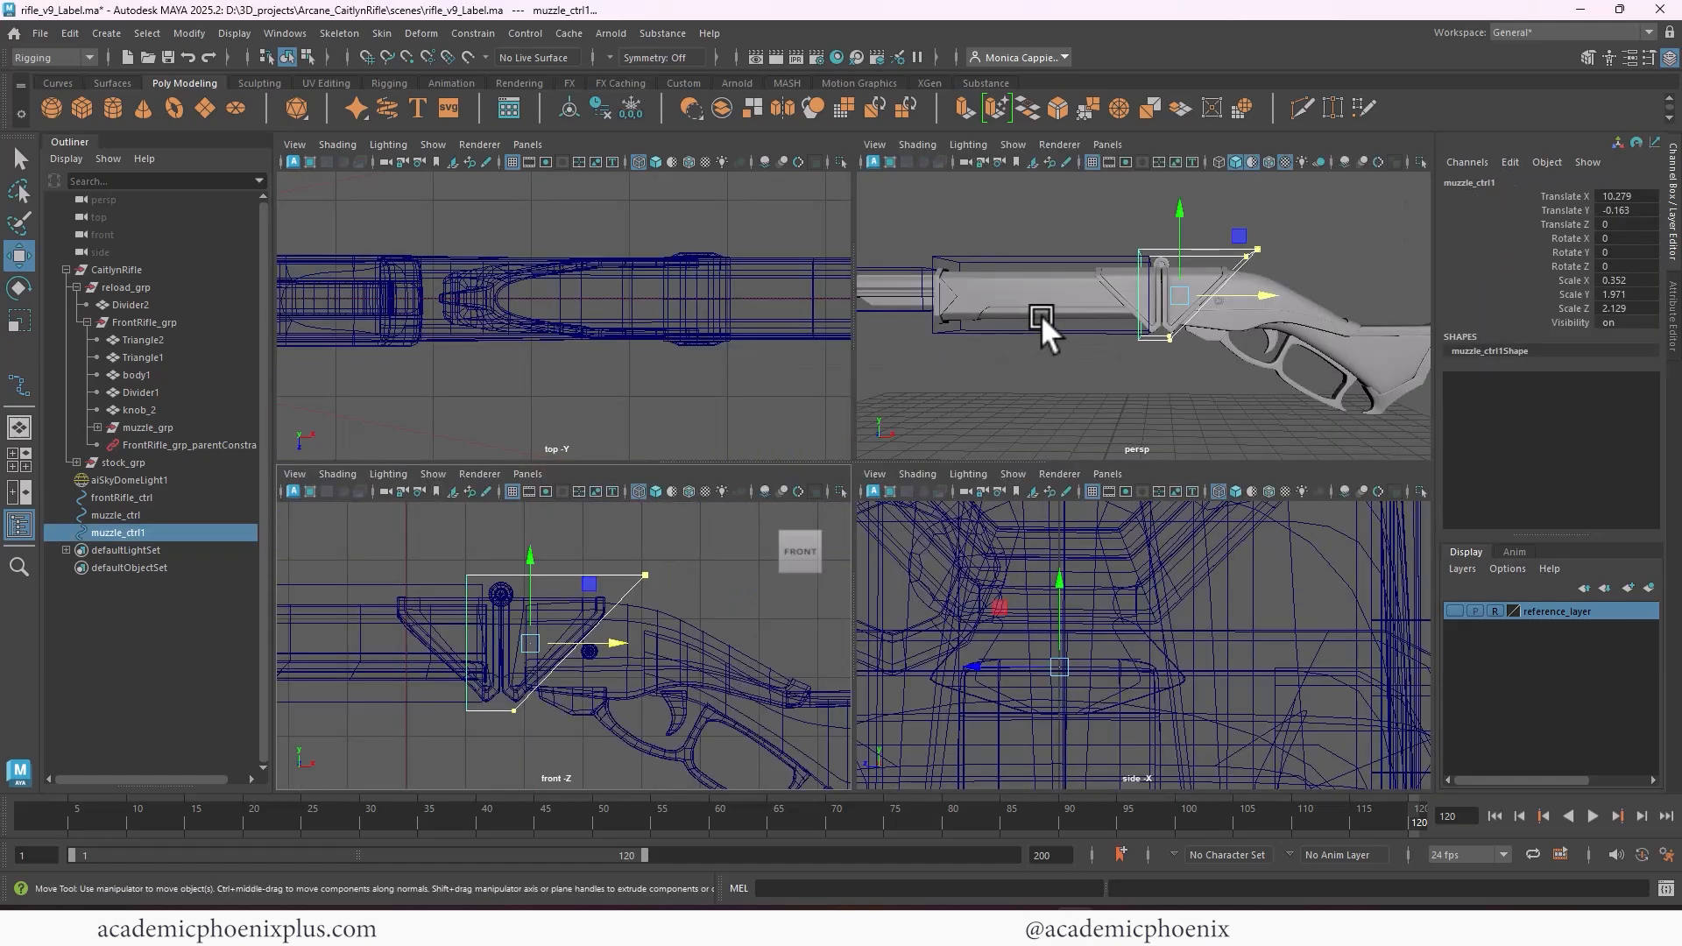
# Freeze the transformations of muzzle_ctrl1 and keep it selected
pyautogui.keyDown('alt'); pyautogui.moveTo(1184, 337); pyautogui.dragTo(518, 208); pyautogui.keyUp('alt')
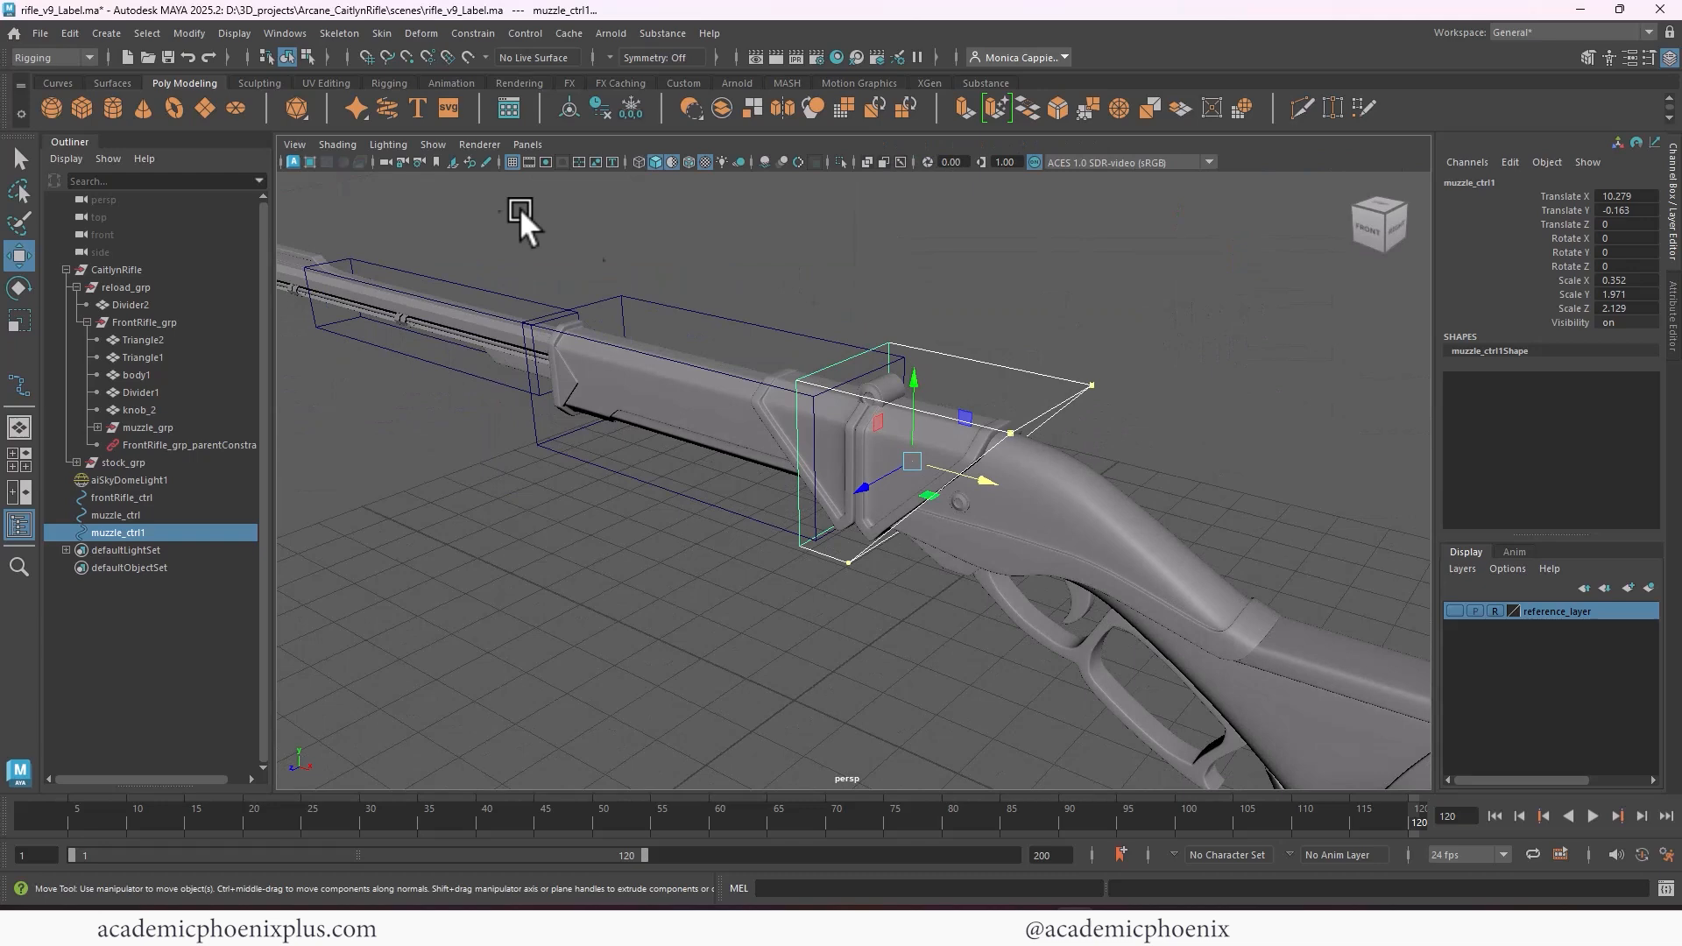
pyautogui.click(624, 105)
pyautogui.click(608, 106)
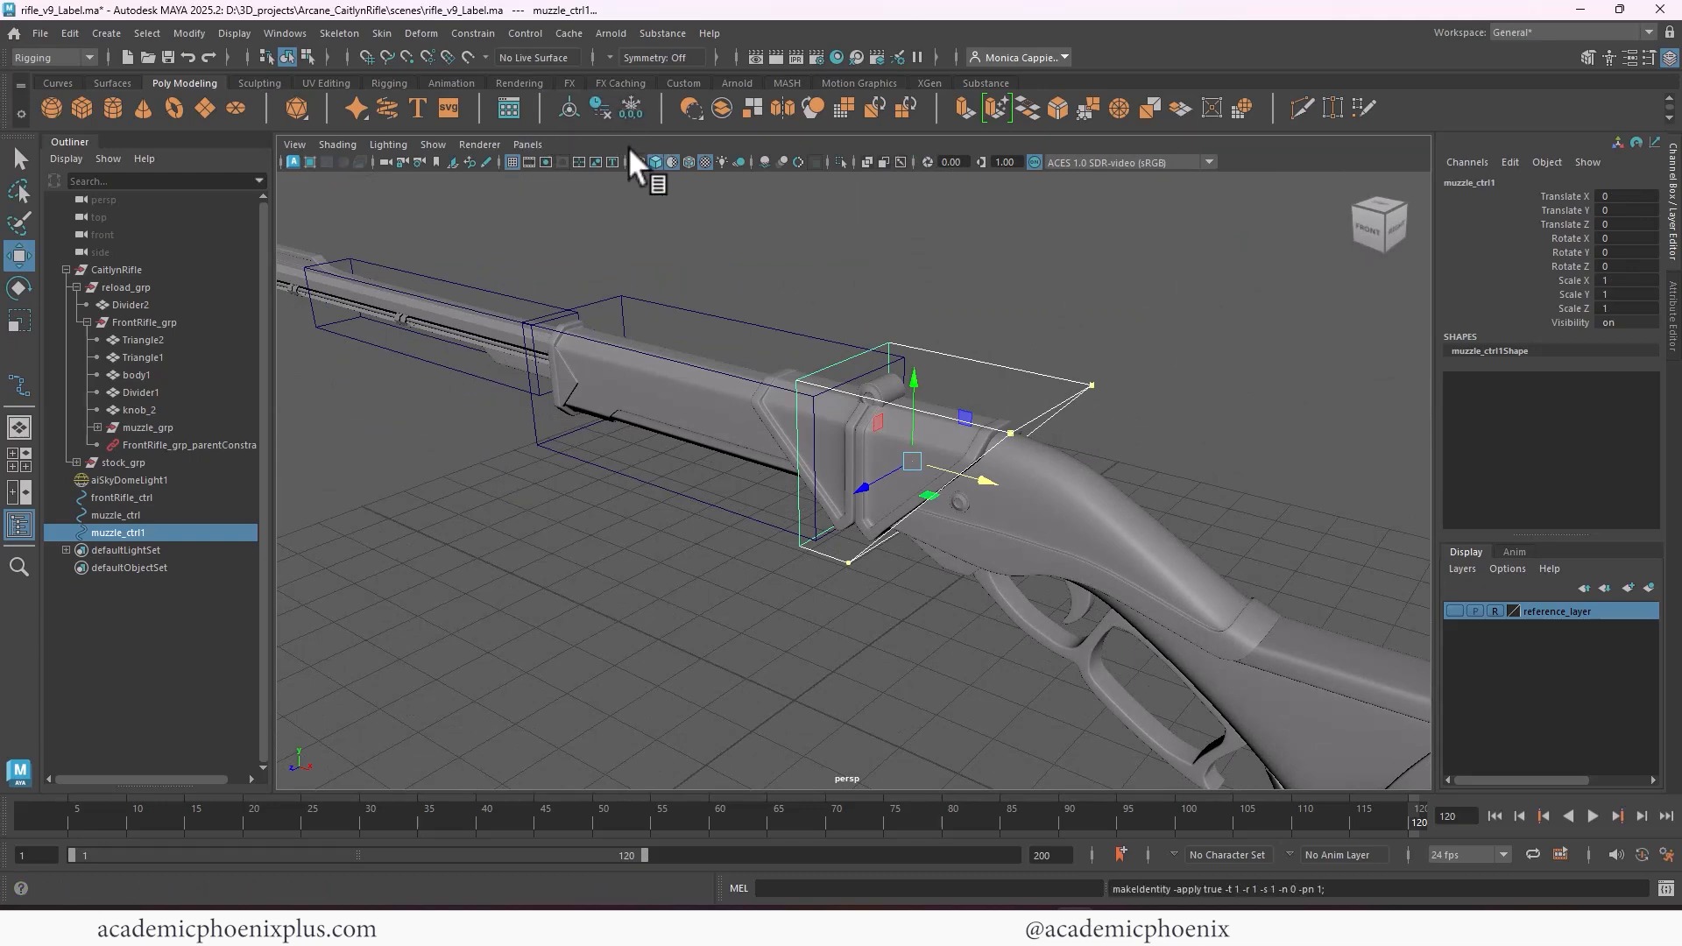
pyautogui.click(1029, 361)
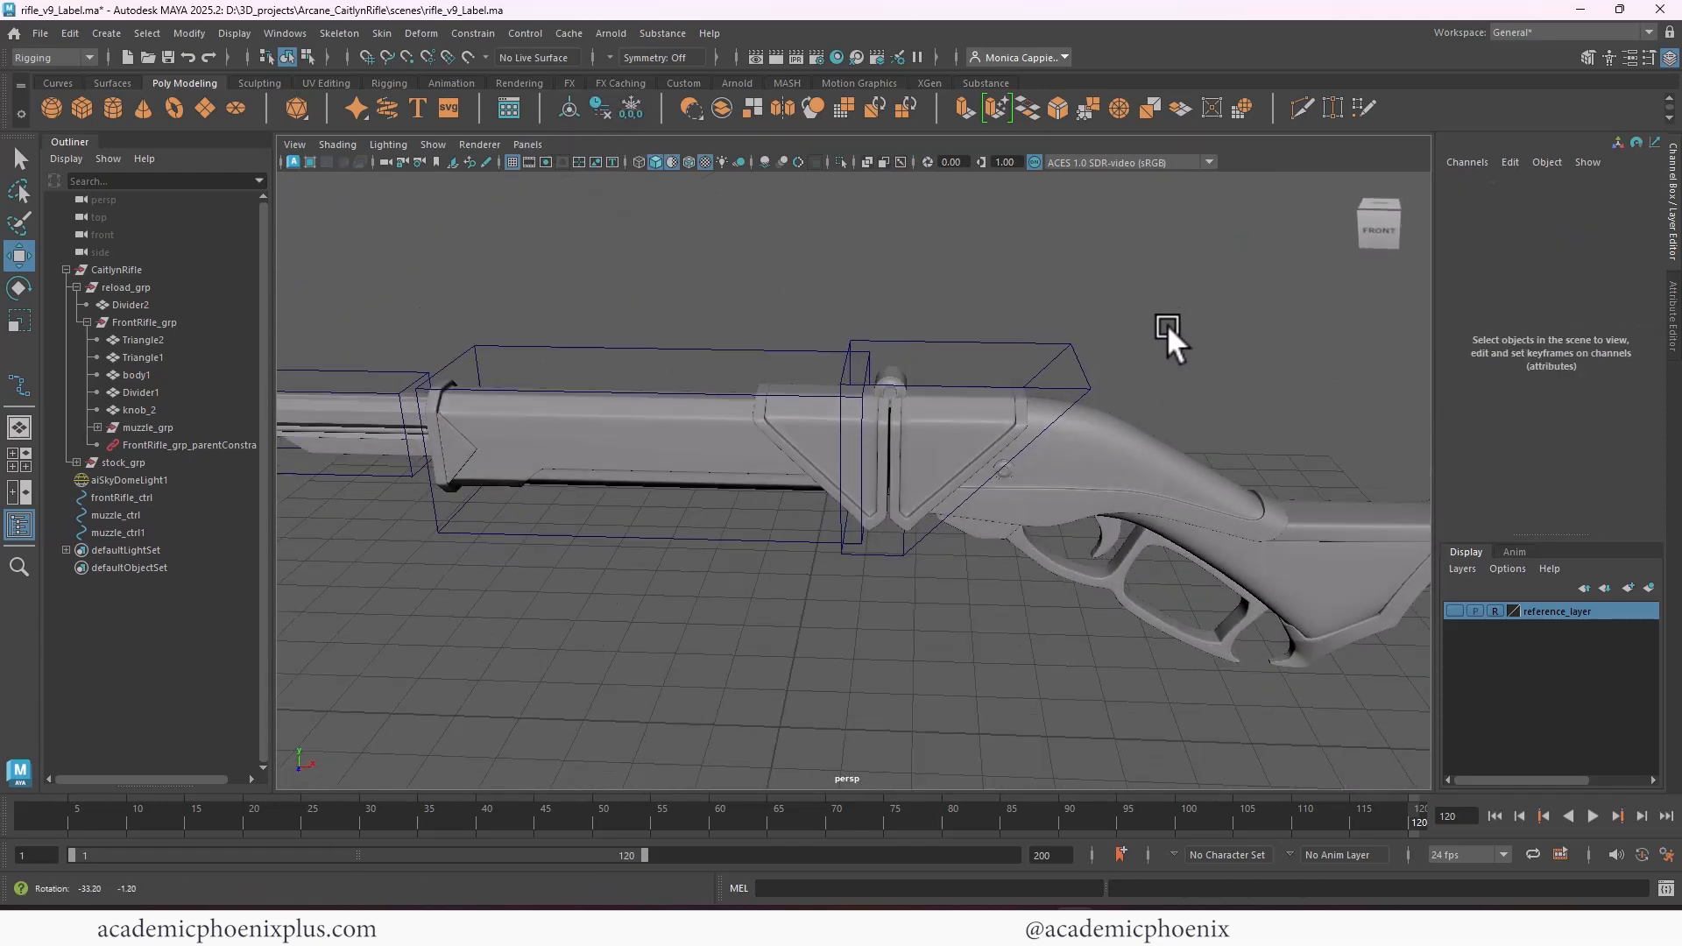
pyautogui.click(981, 342)
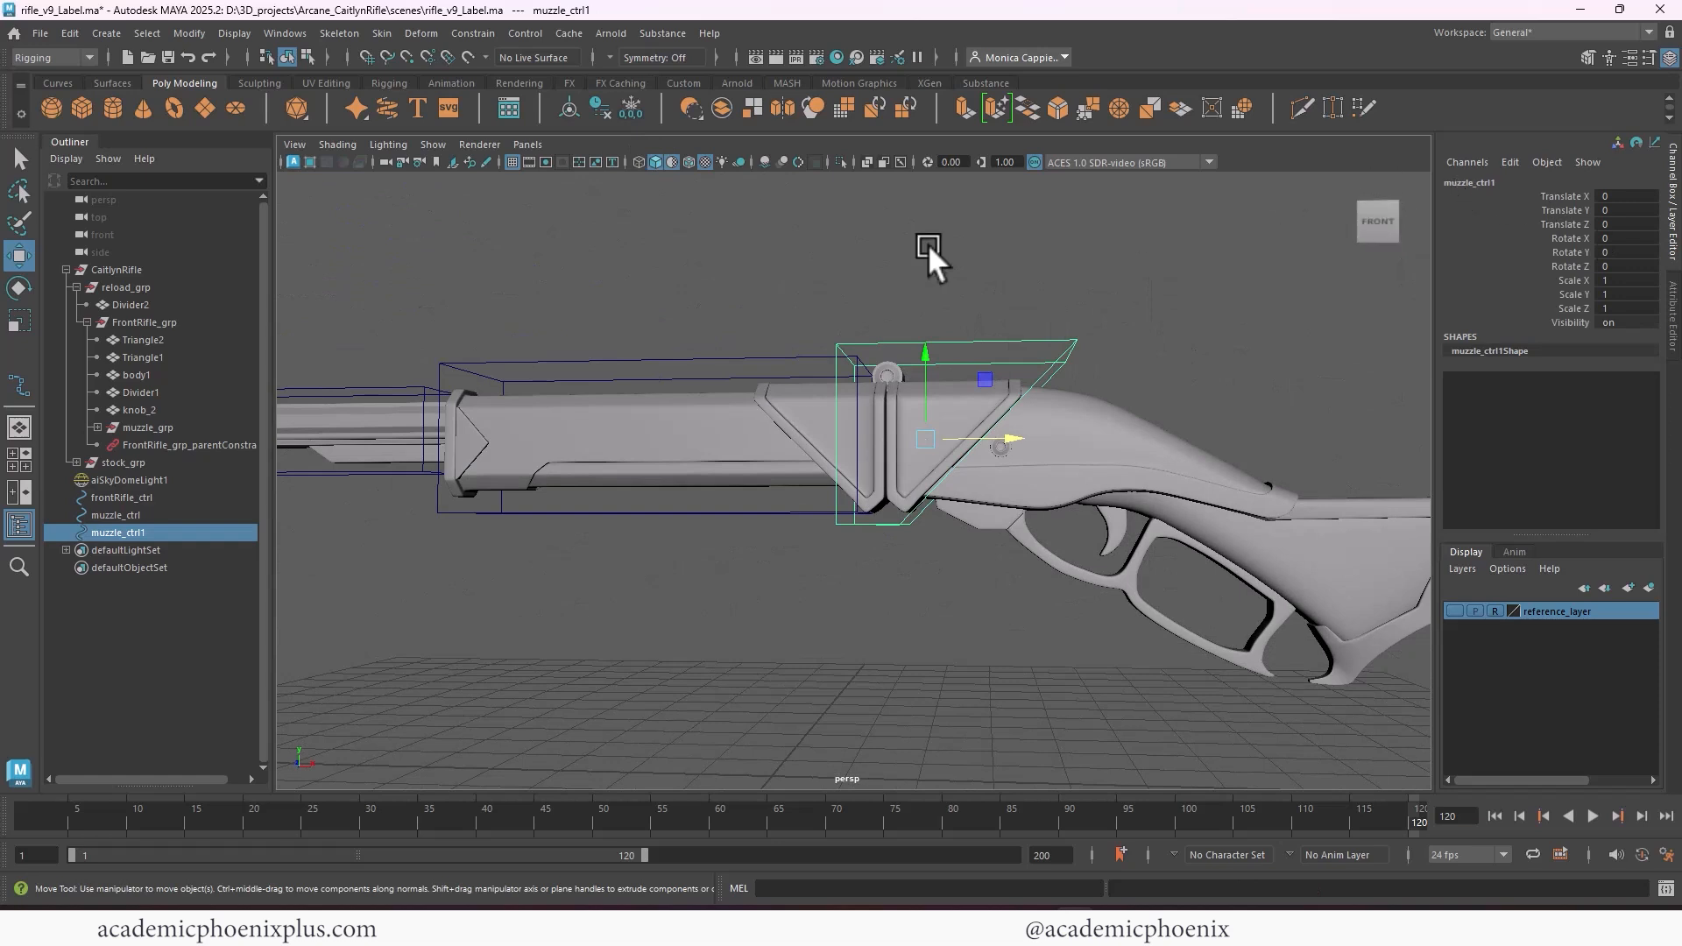
# Rename muzzle_ctrl1 as reload_ctrl
pyautogui.doubleClick(119, 534)
pyautogui.click(123, 546)
pyautogui.click(129, 532)
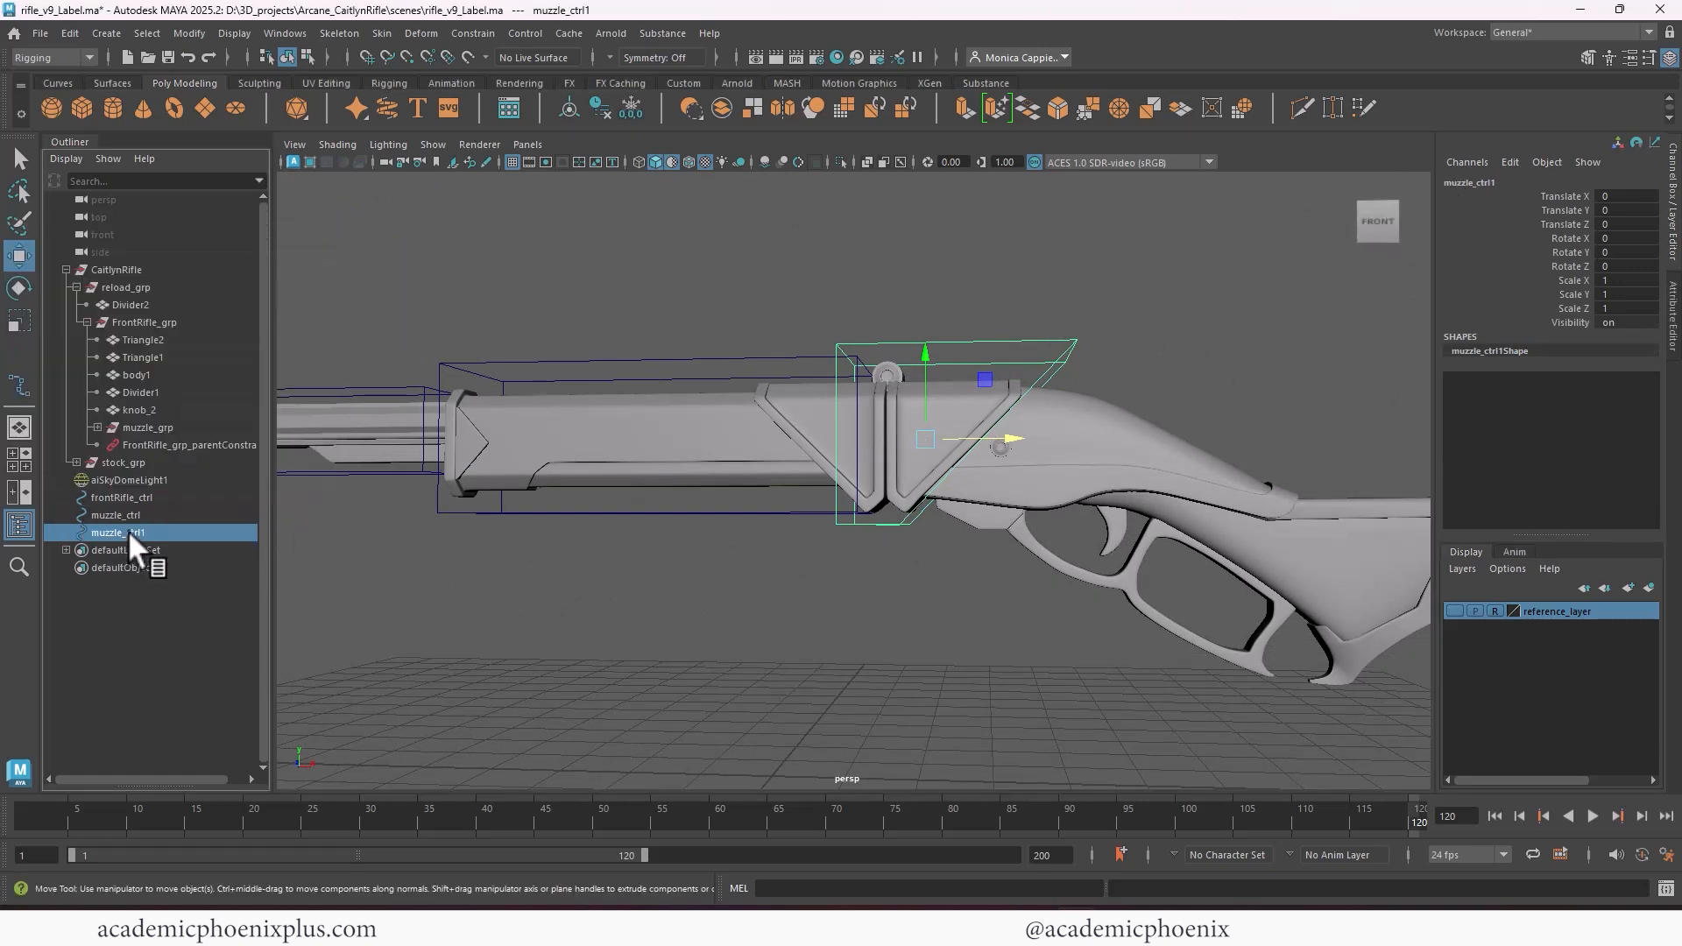
pyautogui.doubleClick(117, 532)
pyautogui.click(124, 534)
pyautogui.press('BackSpace')
pyautogui.press('BackSpace')
pyautogui.press('BackSpace')
pyautogui.press('BackSpace')
pyautogui.press('BackSpace')
pyautogui.press('BackSpace')
pyautogui.write('reload')
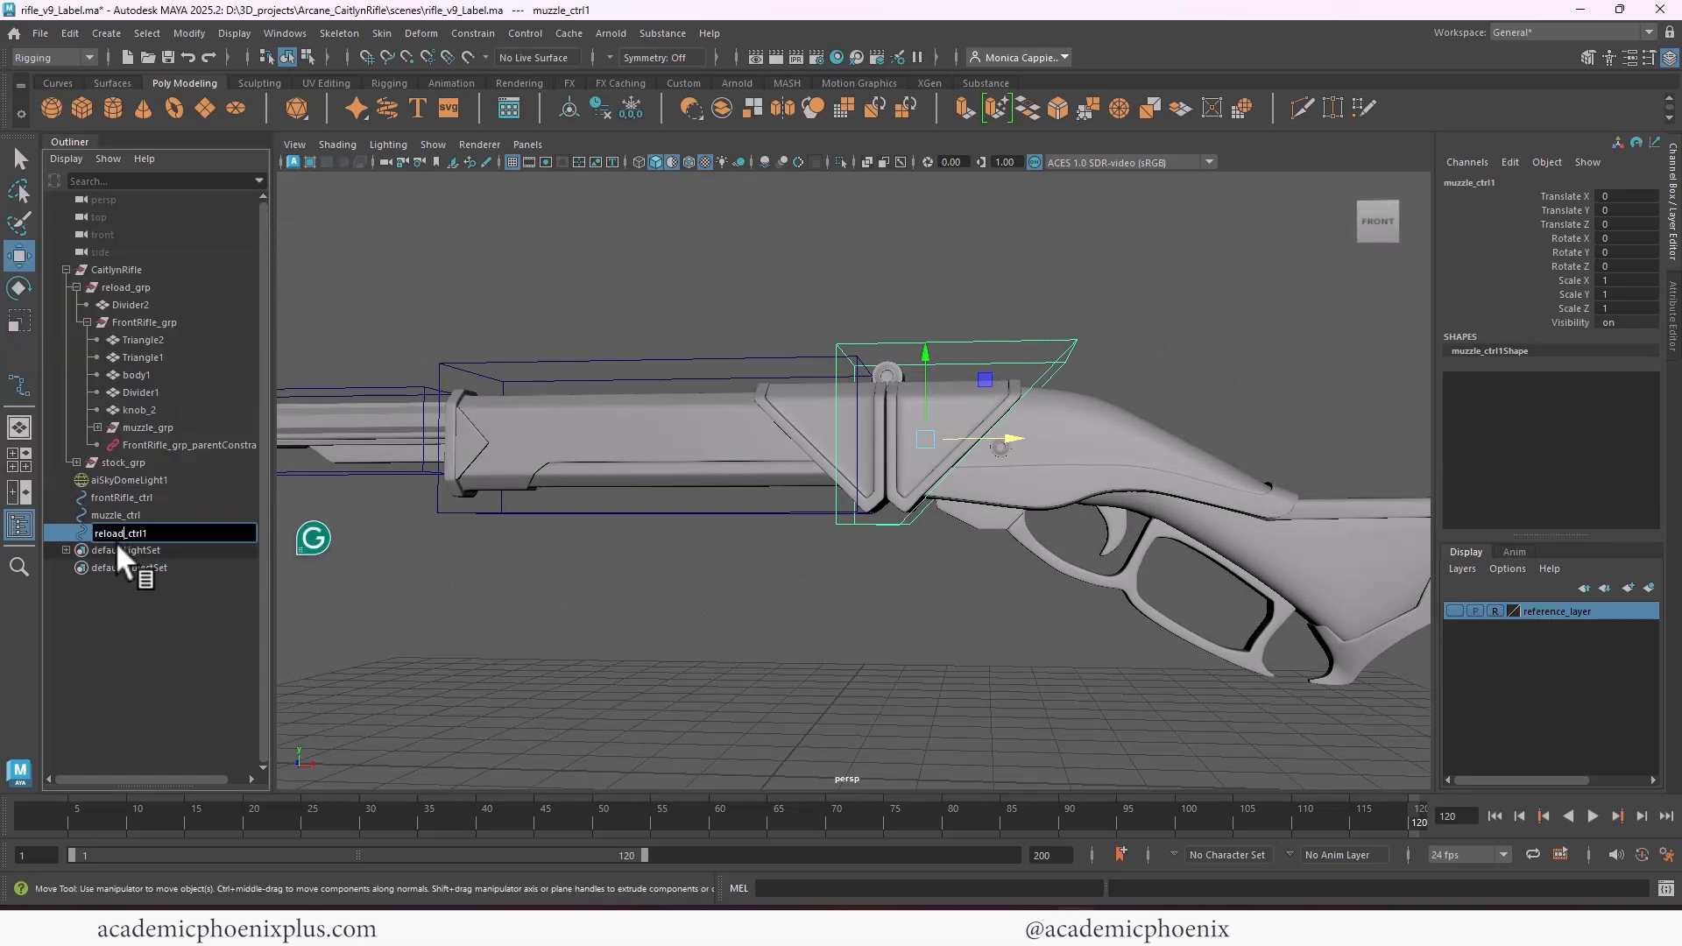
pyautogui.press('End')
pyautogui.press('BackSpace')
pyautogui.press('Return')
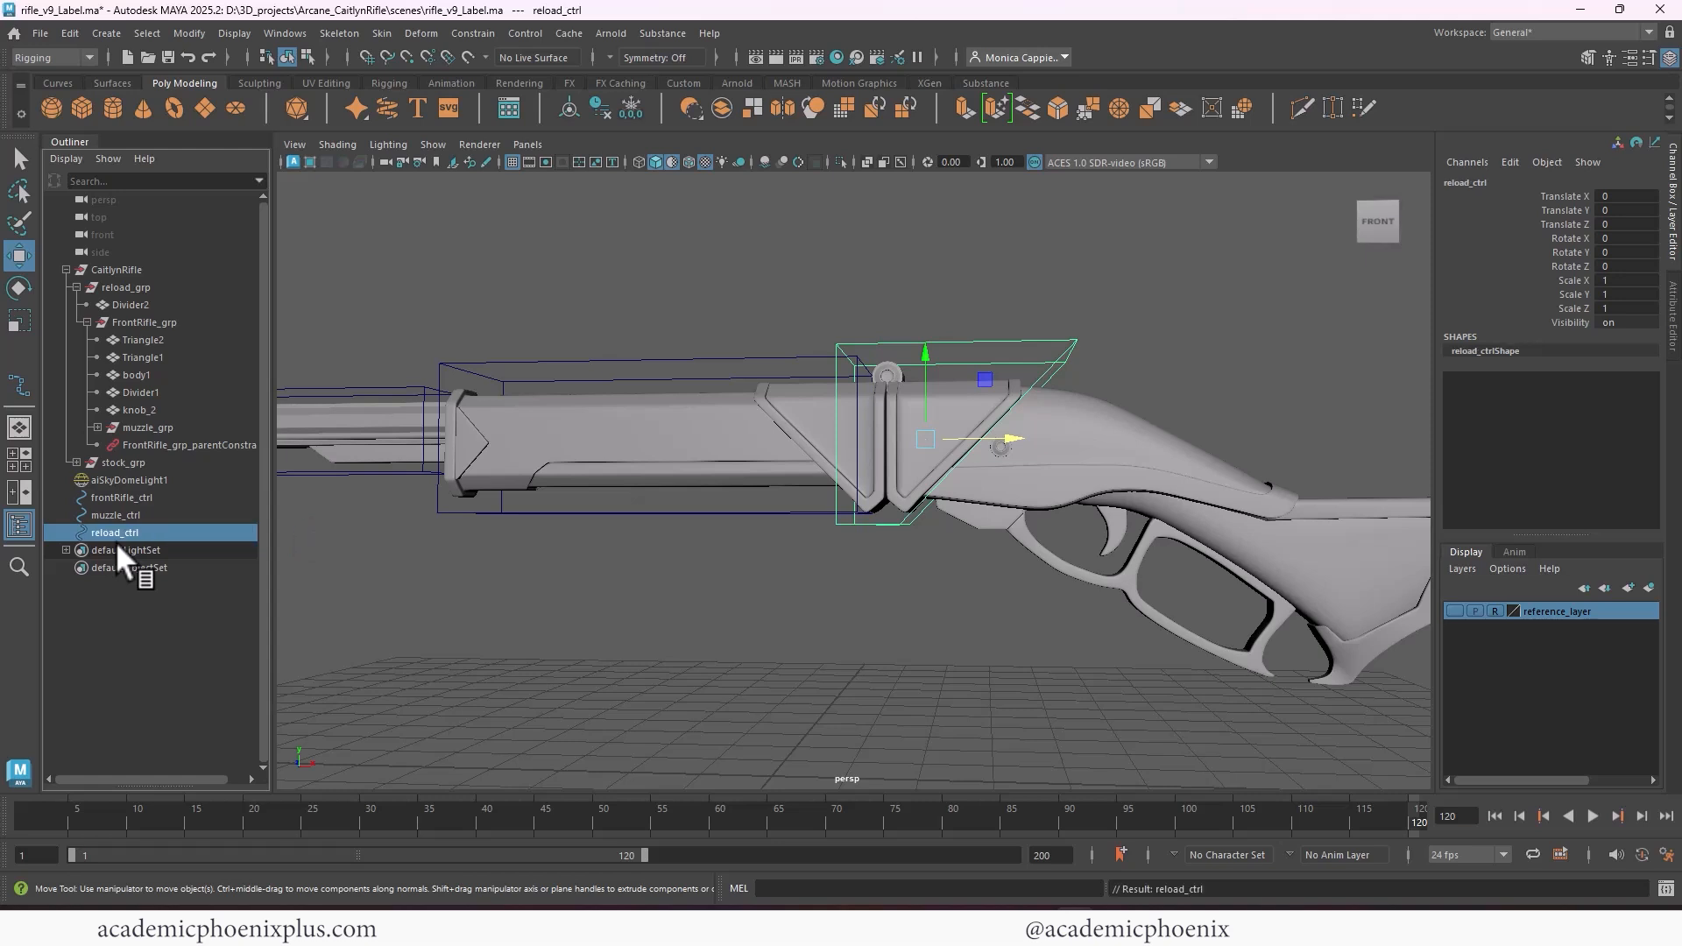
# Parent-constrain reload_grp to reload_ctrl
pyautogui.keyDown('ctrl'); pyautogui.click(185, 291); pyautogui.keyUp('ctrl')
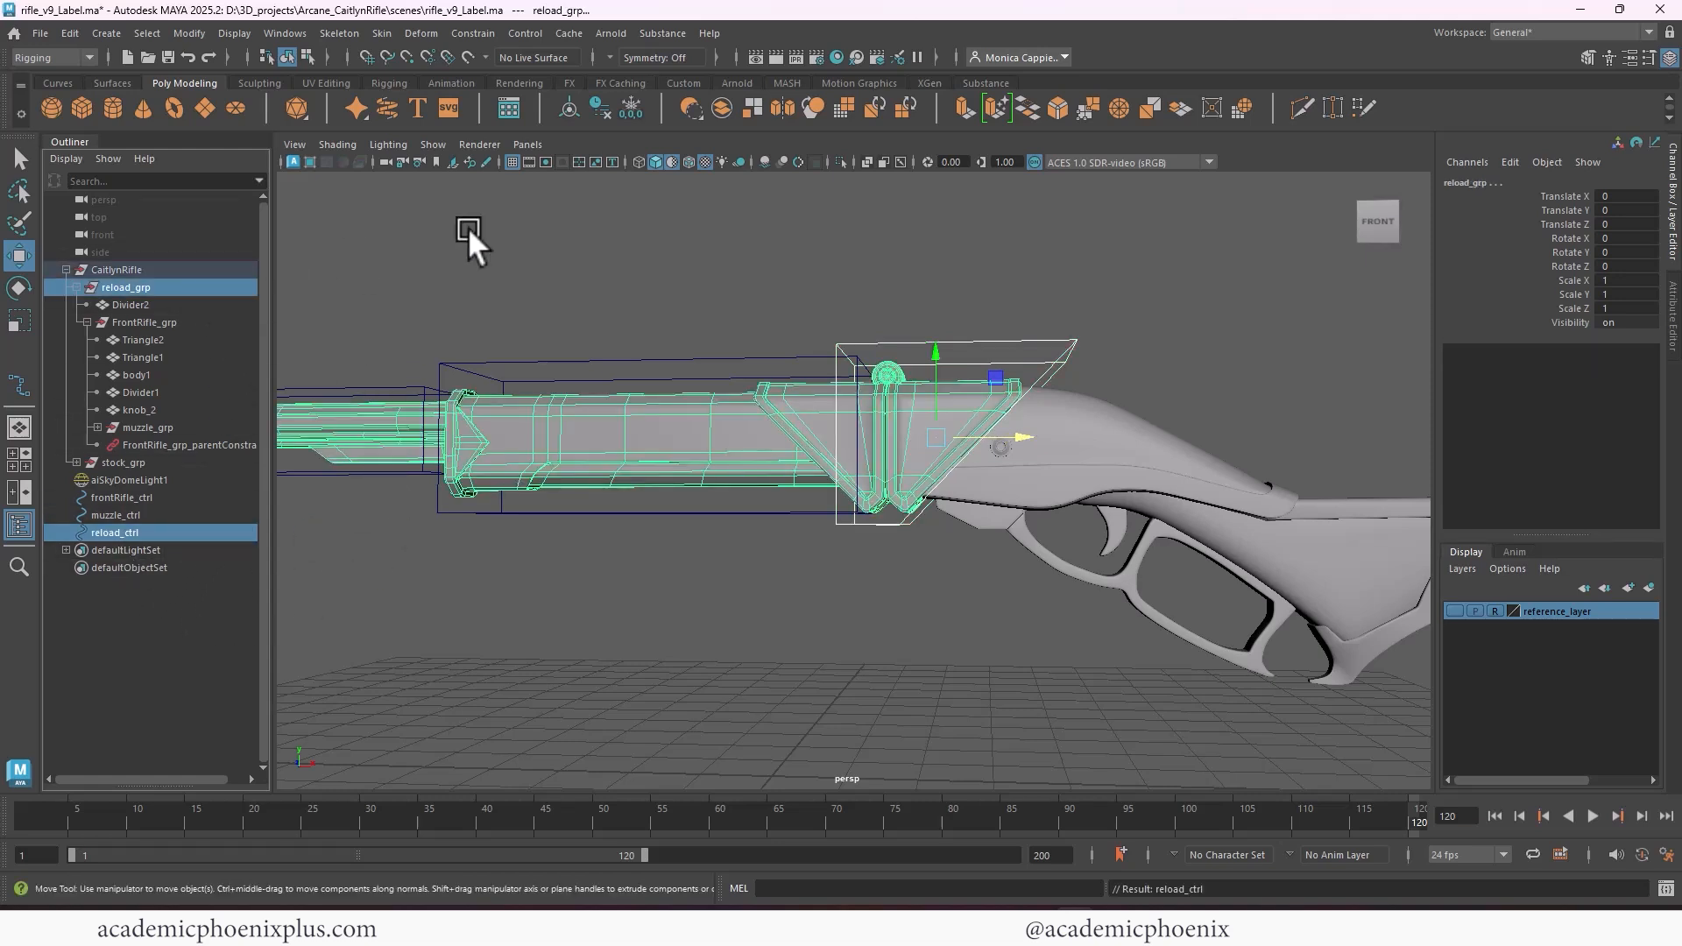
pyautogui.click(487, 32)
pyautogui.click(480, 75)
pyautogui.click(862, 268)
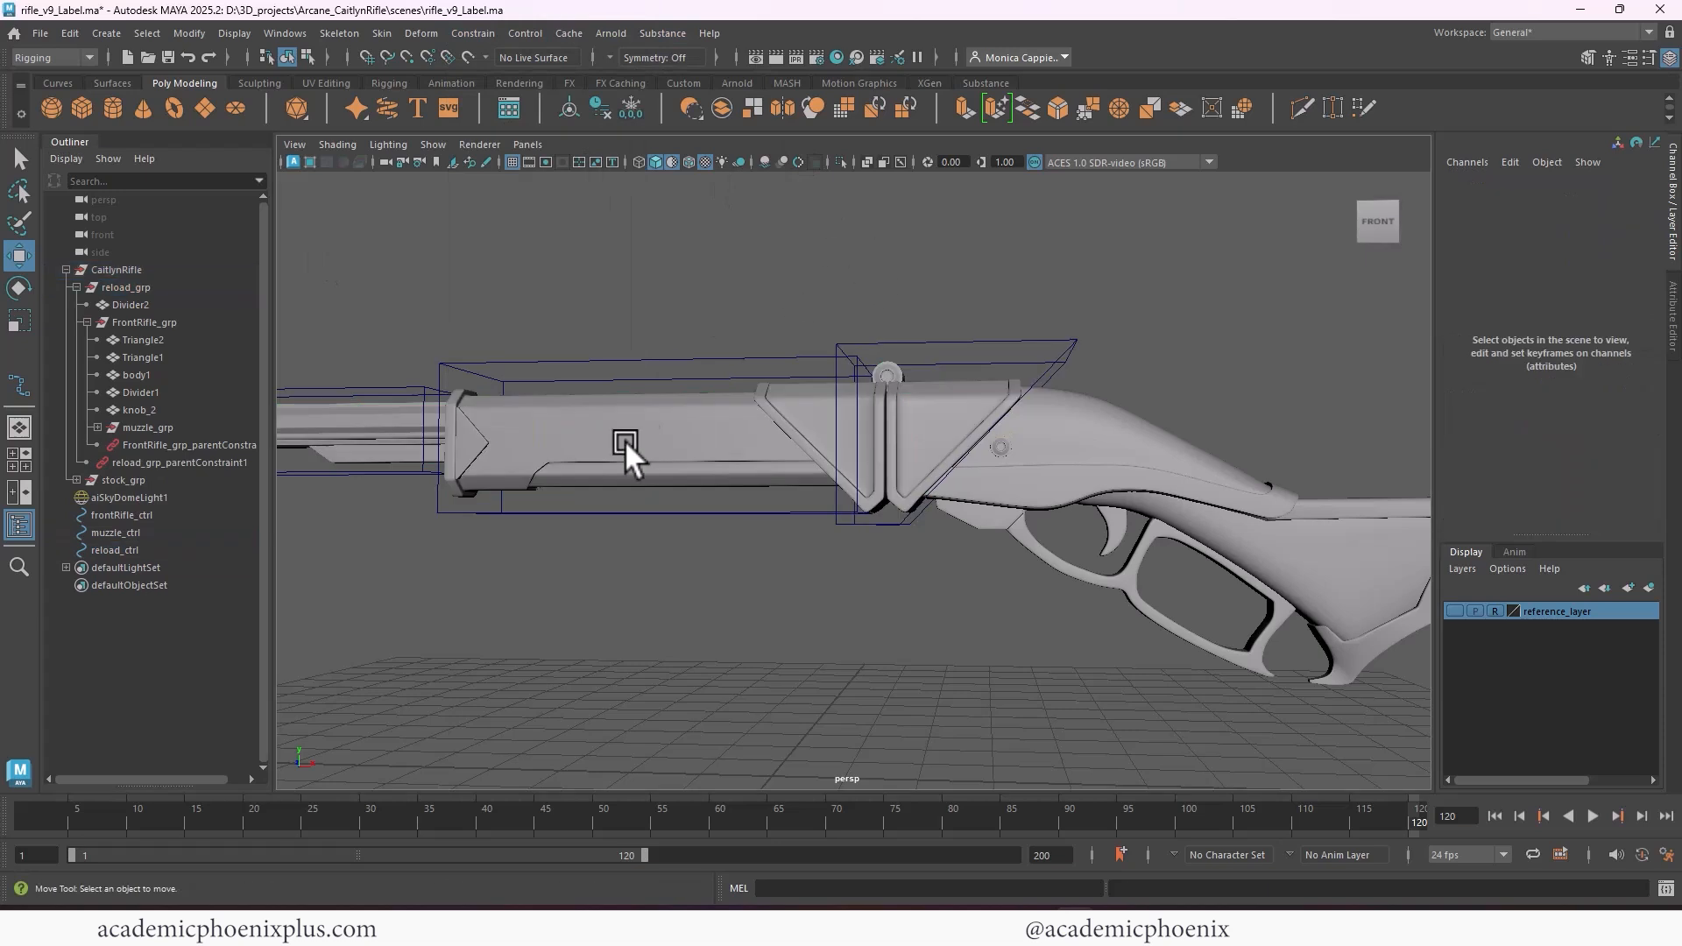
# Examine the parent constraint nodes under reload_grp and FrontRifle_grp in the hierarchy
pyautogui.click(235, 460)
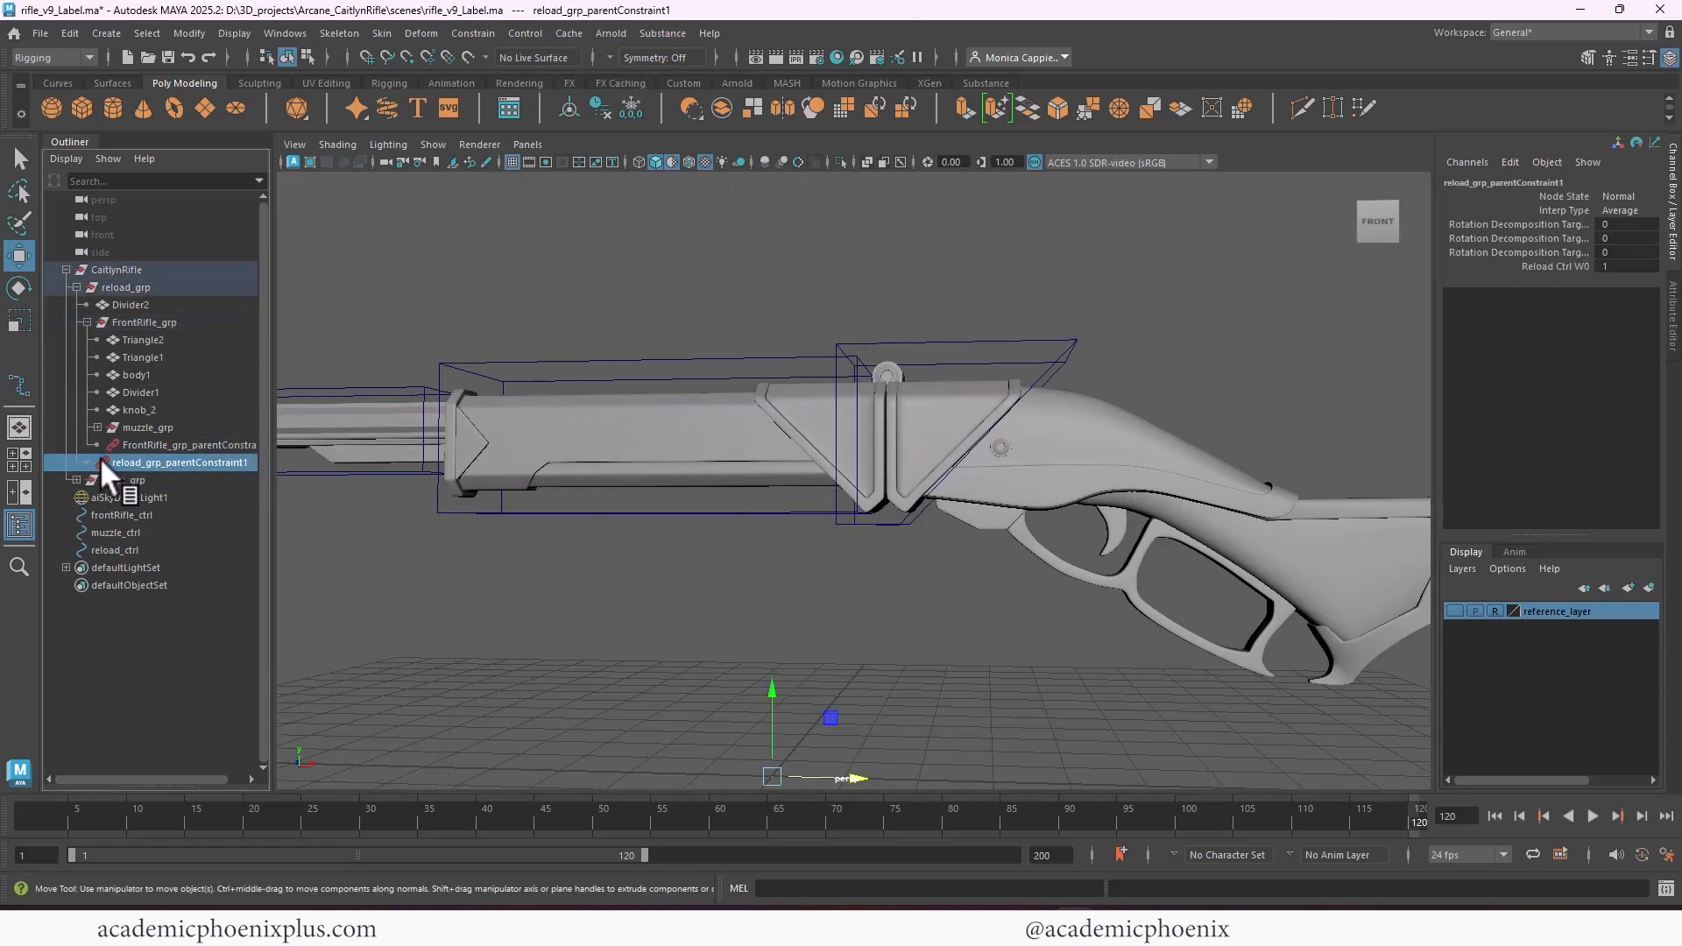
pyautogui.click(129, 444)
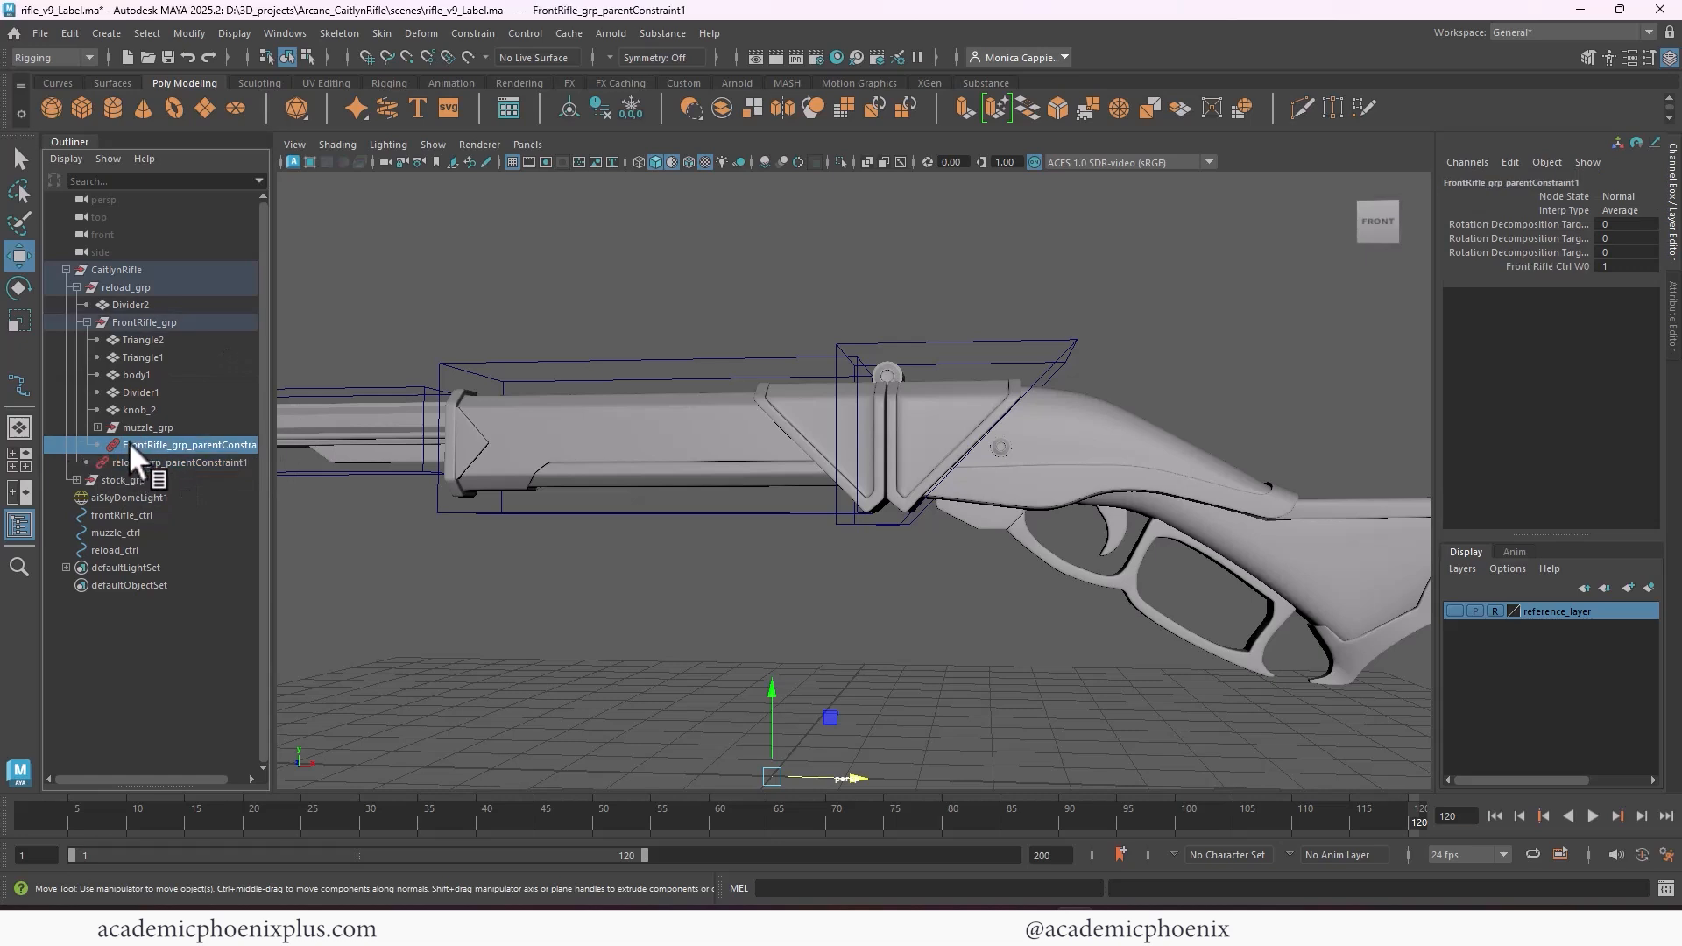
pyautogui.click(126, 462)
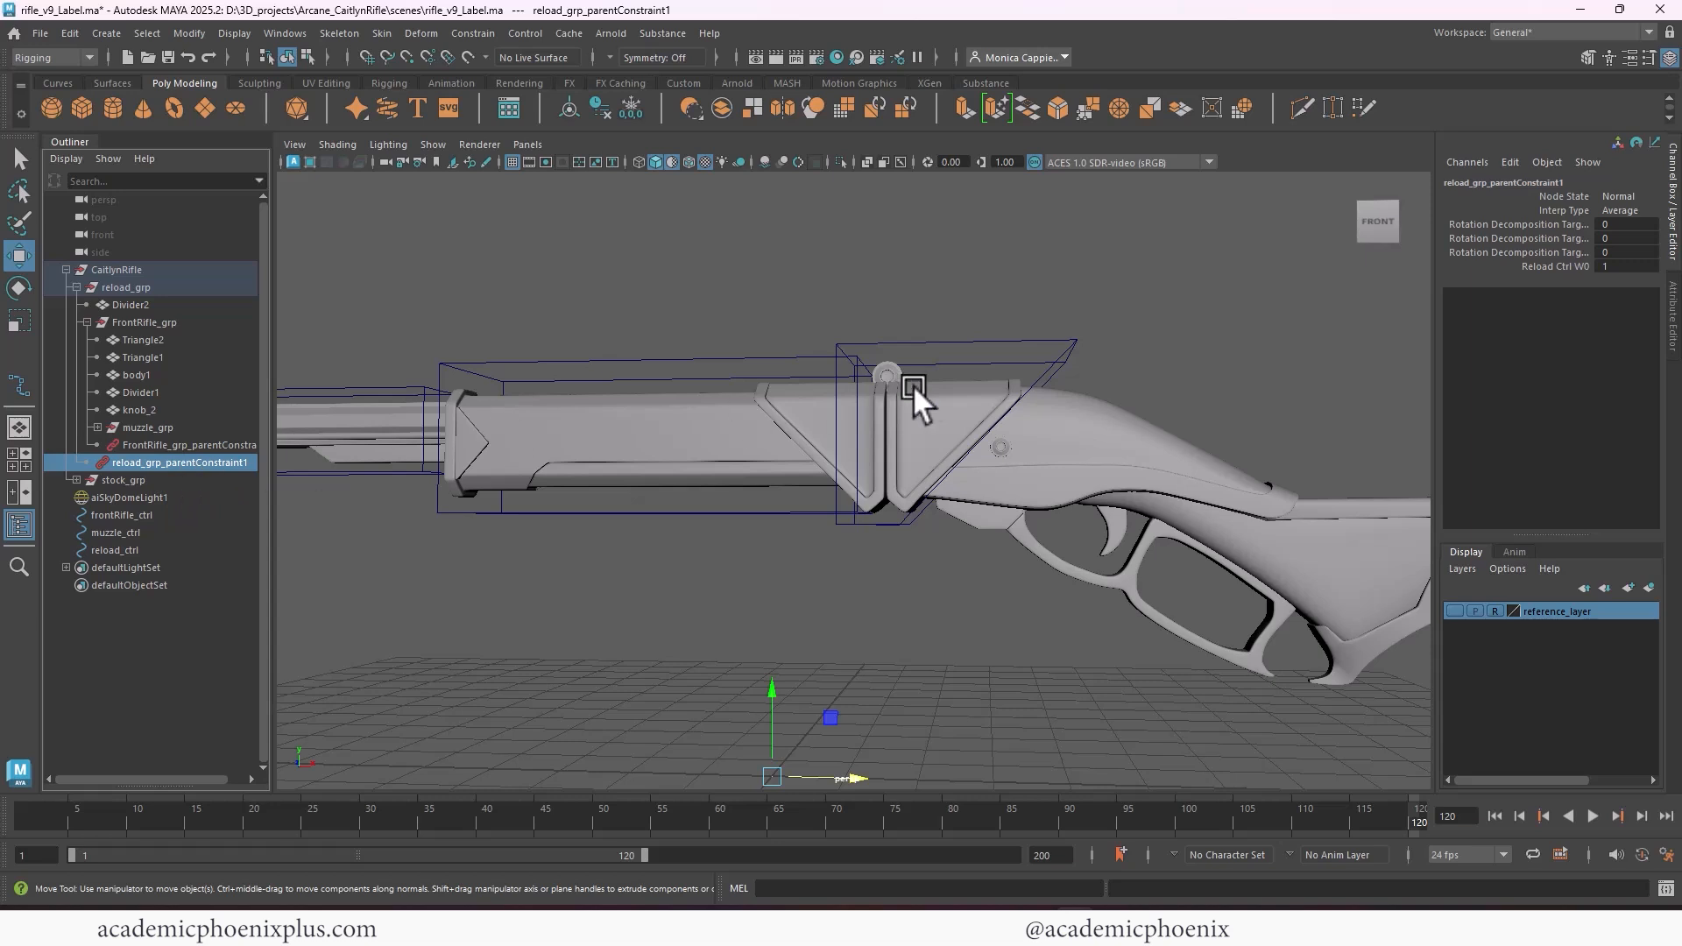
# Test reload_ctrl by rotating it twice about the Z axis, undoing each rotation
pyautogui.keyDown('alt'); pyautogui.moveTo(1064, 289); pyautogui.dragTo(876, 279, button='right'); pyautogui.keyUp('alt')
pyautogui.keyDown('alt'); pyautogui.moveTo(876, 279); pyautogui.dragTo(964, 323); pyautogui.keyUp('alt')
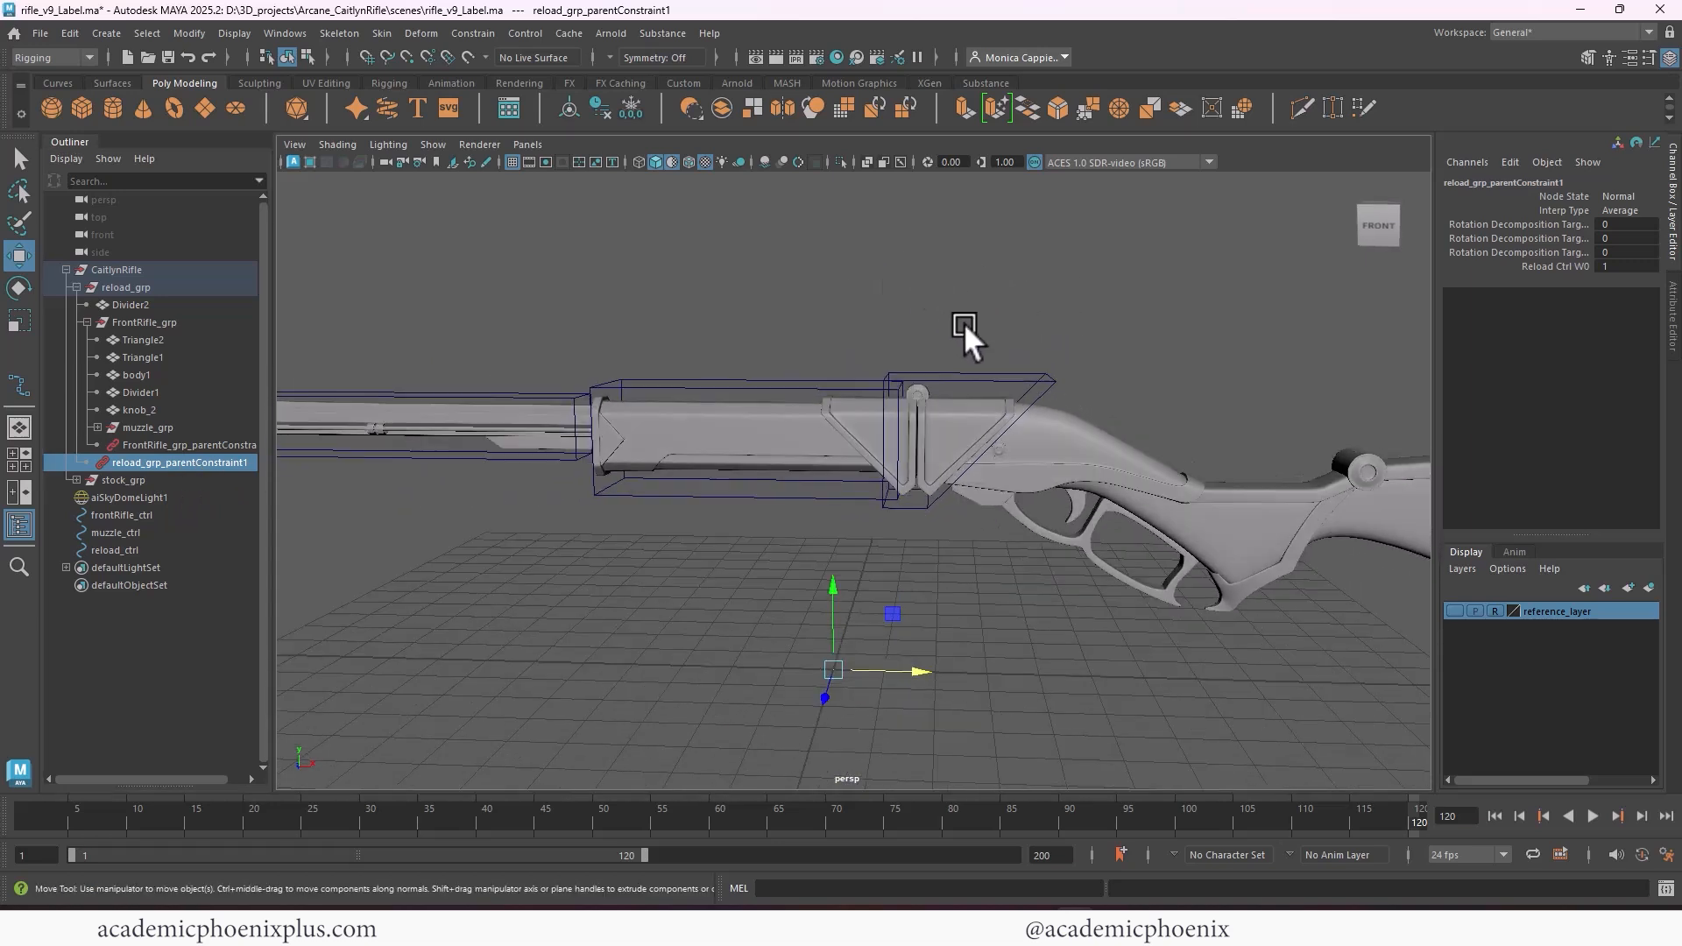
pyautogui.click(976, 377)
pyautogui.press('e')
pyautogui.moveTo(1016, 396); pyautogui.dragTo(1028, 574)
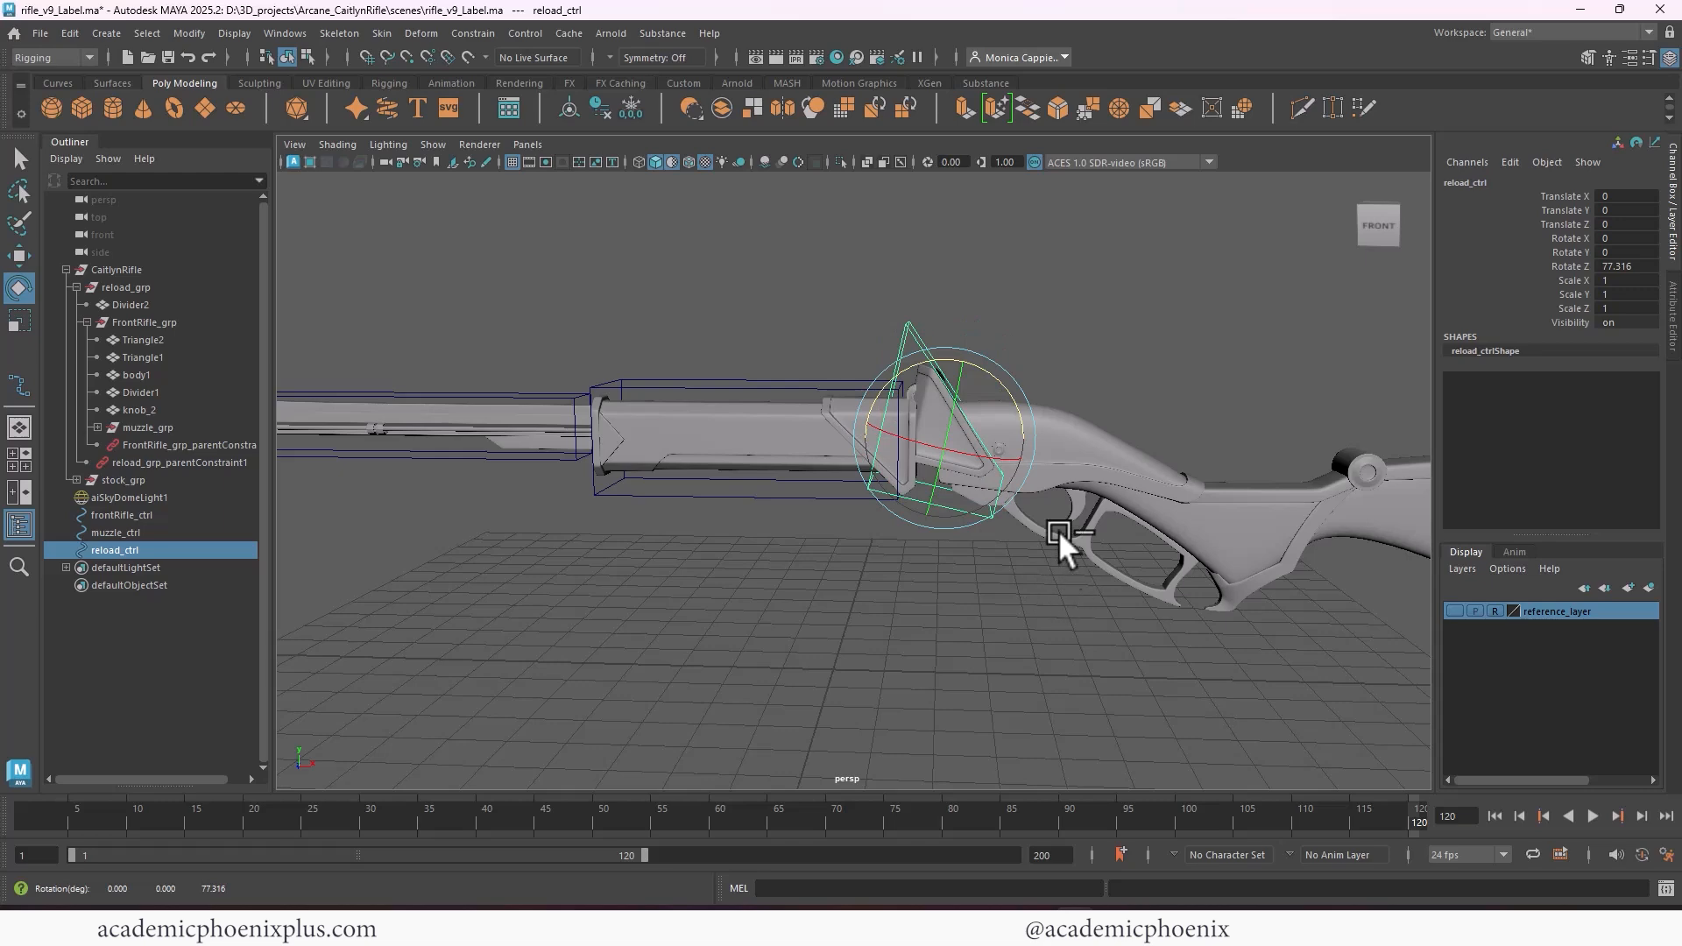
pyautogui.hotkey('ctrl', 'z')
pyautogui.keyDown('alt'); pyautogui.moveTo(874, 303); pyautogui.dragTo(1055, 300, button='right'); pyautogui.keyUp('alt')
pyautogui.keyDown('alt'); pyautogui.moveTo(1055, 299); pyautogui.dragTo(1001, 333, button='middle'); pyautogui.keyUp('alt')
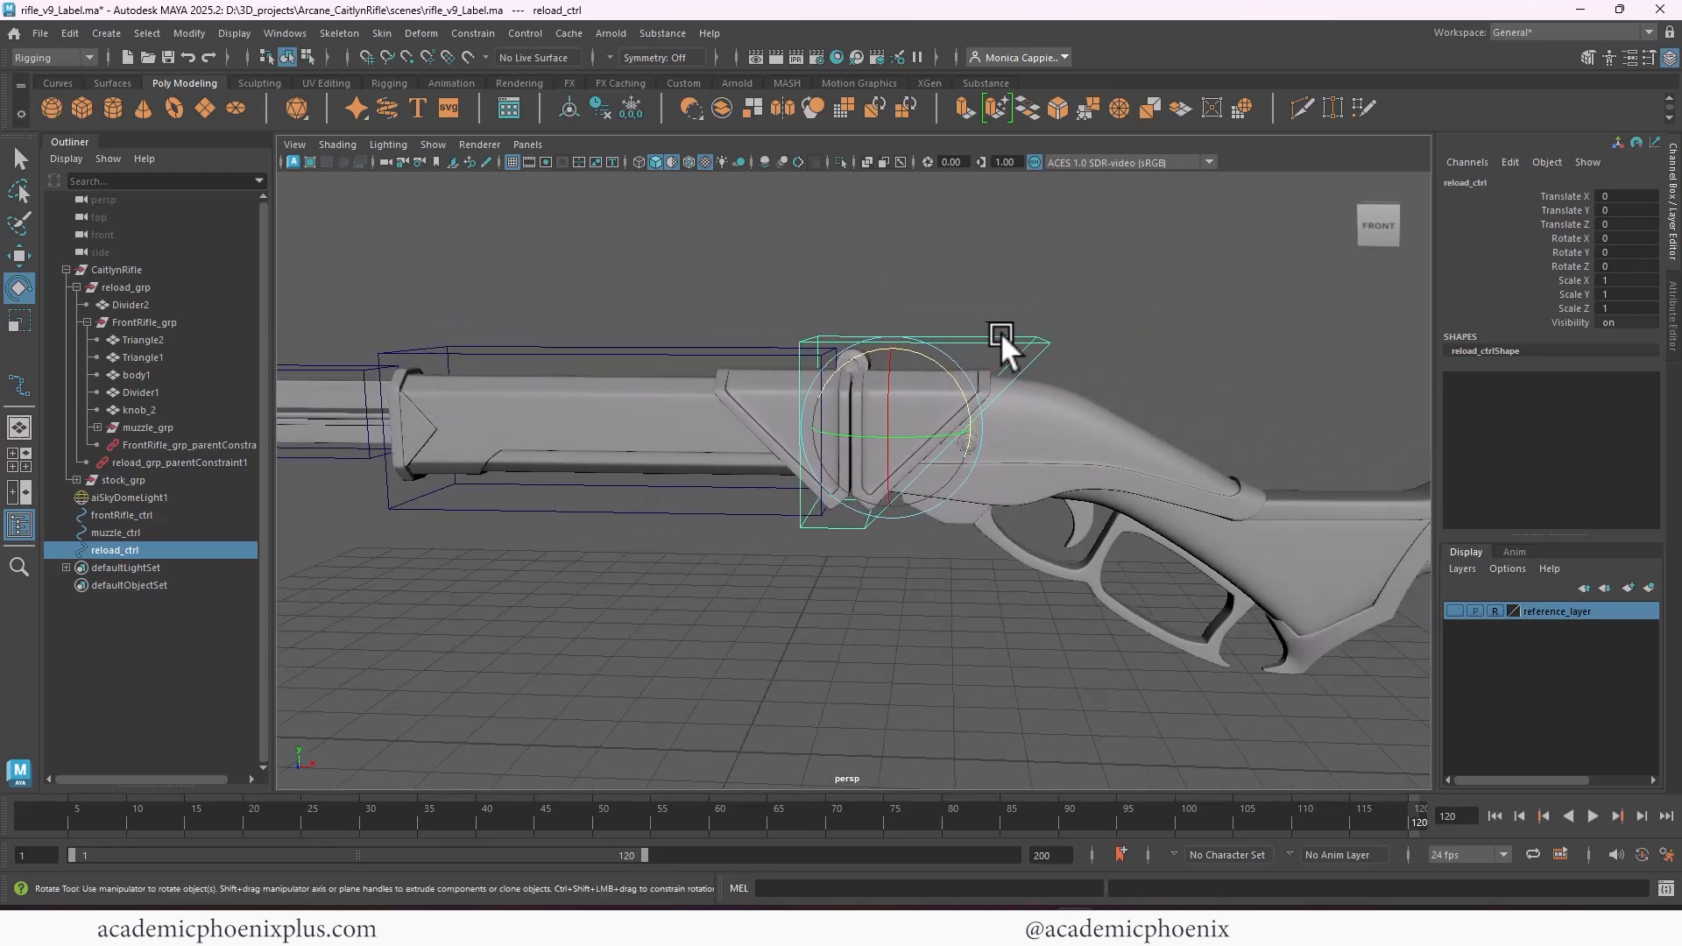
pyautogui.moveTo(948, 356); pyautogui.dragTo(906, 376)
pyautogui.hotkey('ctrl', 'z')
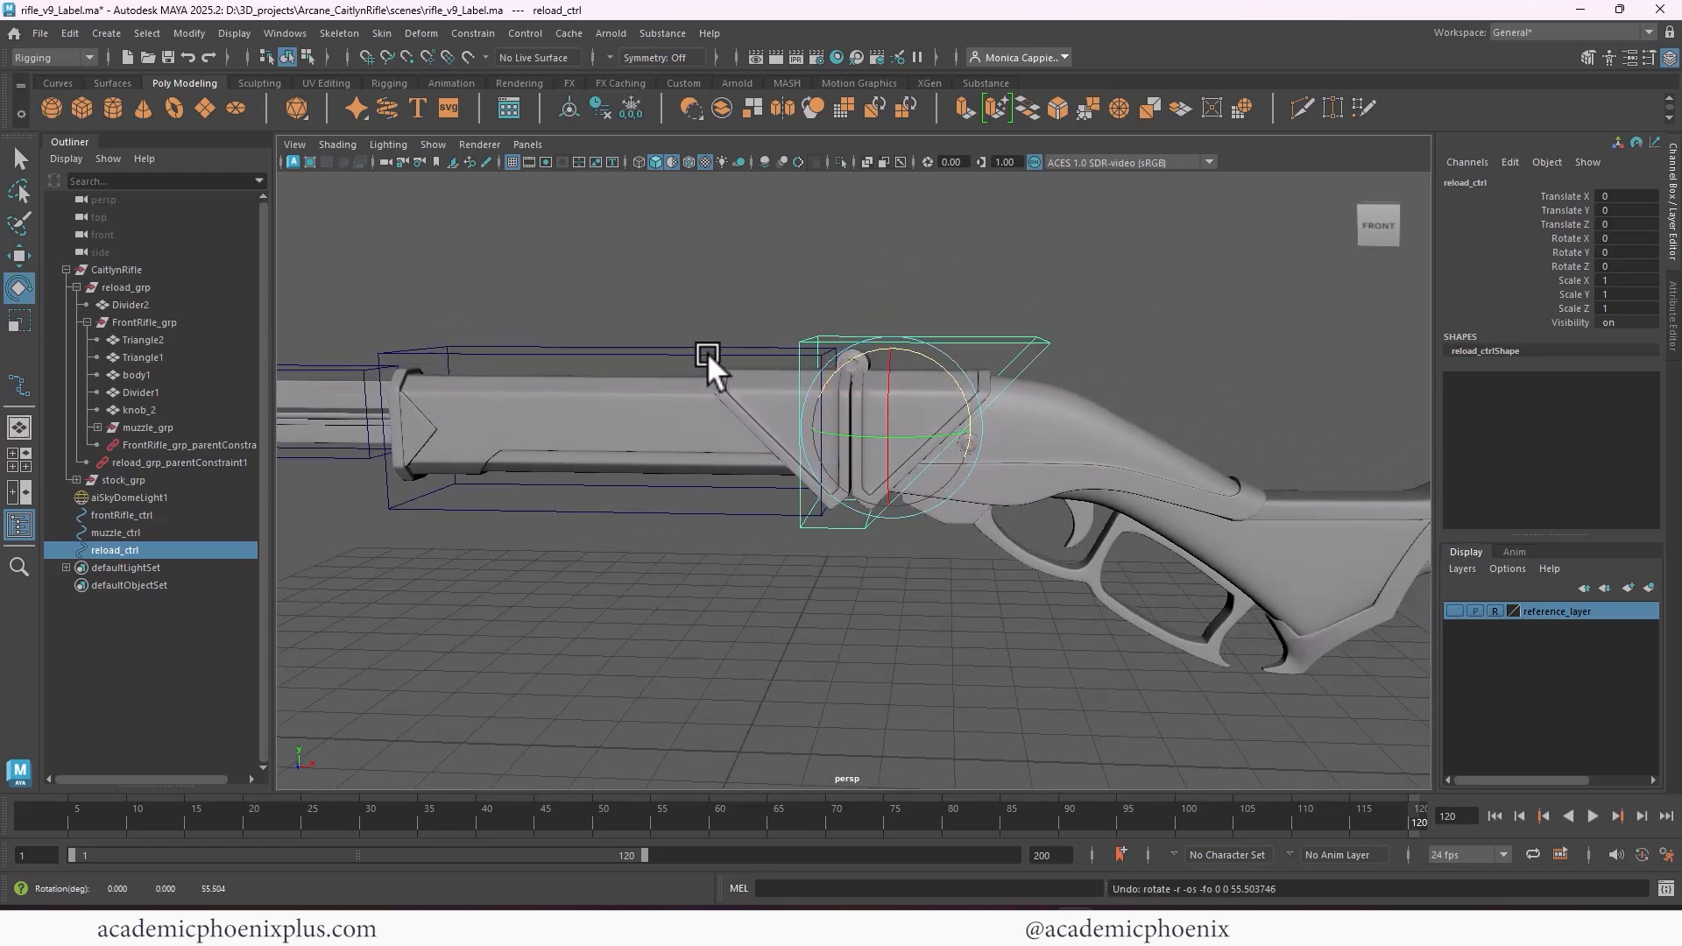
# Test frontRifle_ctrl by rotating it about the Z axis, and undo the rotation and the selection
pyautogui.click(707, 354)
pyautogui.keyDown('alt'); pyautogui.moveTo(782, 359); pyautogui.dragTo(912, 375, button='middle'); pyautogui.keyUp('alt')
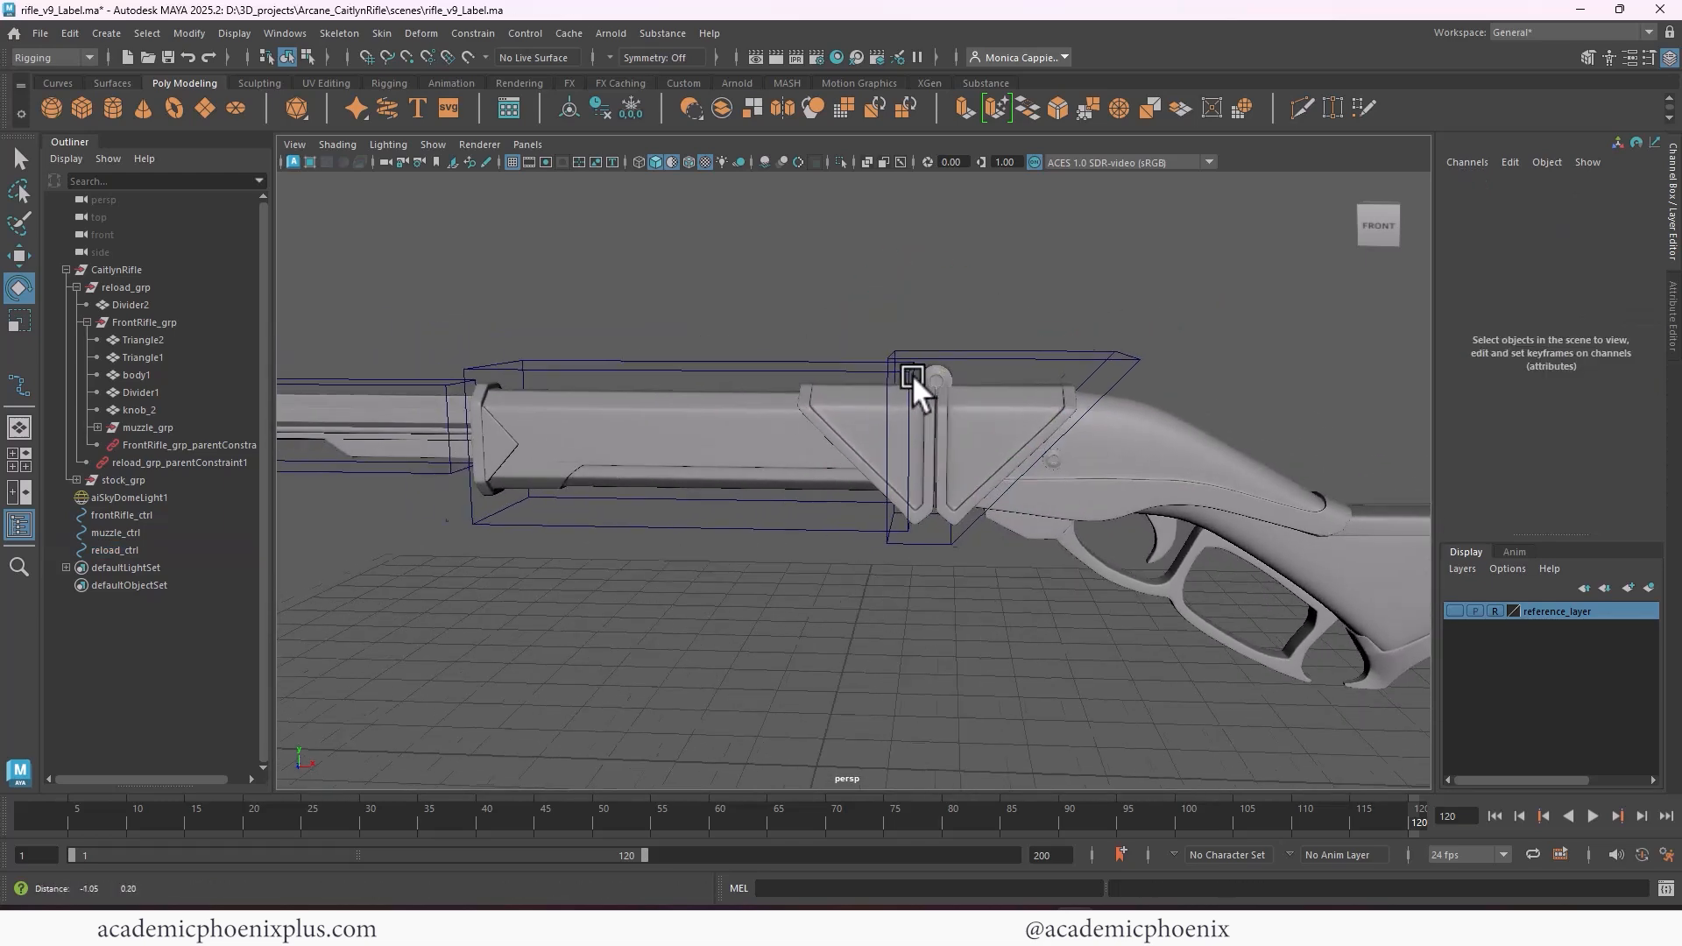
pyautogui.click(801, 375)
pyautogui.moveTo(948, 350); pyautogui.dragTo(904, 342)
pyautogui.hotkey('ctrl', 'z')
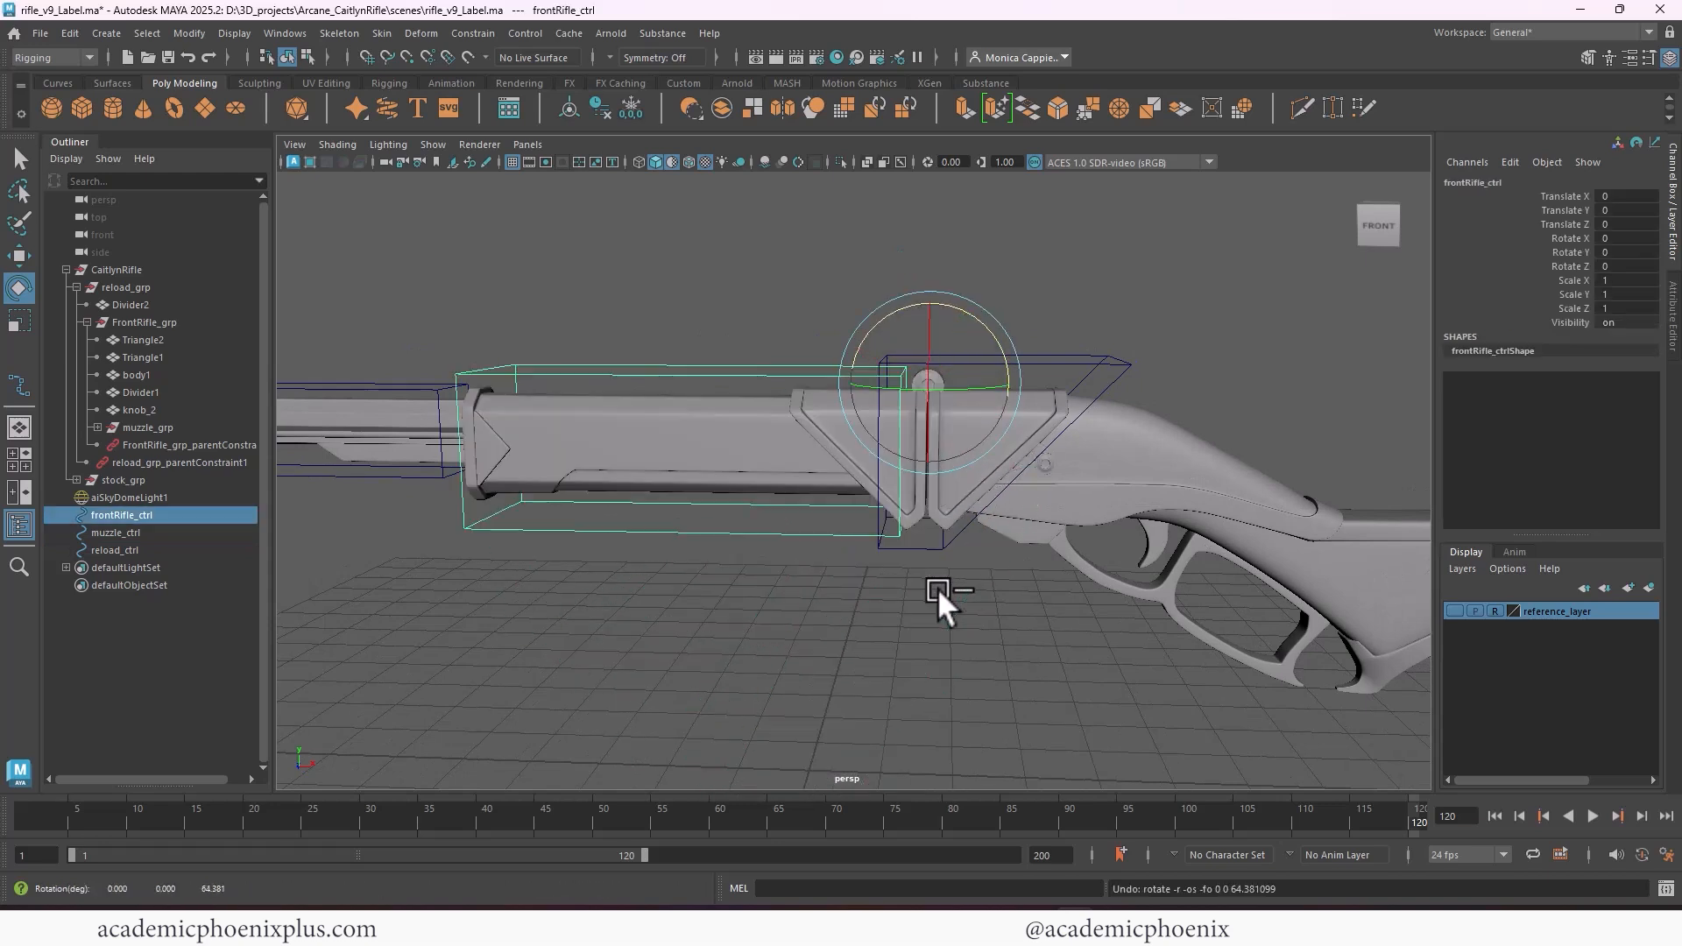
pyautogui.hotkey('ctrl', 'z')
pyautogui.hotkey('ctrl', 'z')
pyautogui.hotkey('ctrl', 'z')
pyautogui.hotkey('ctrl', 'z')
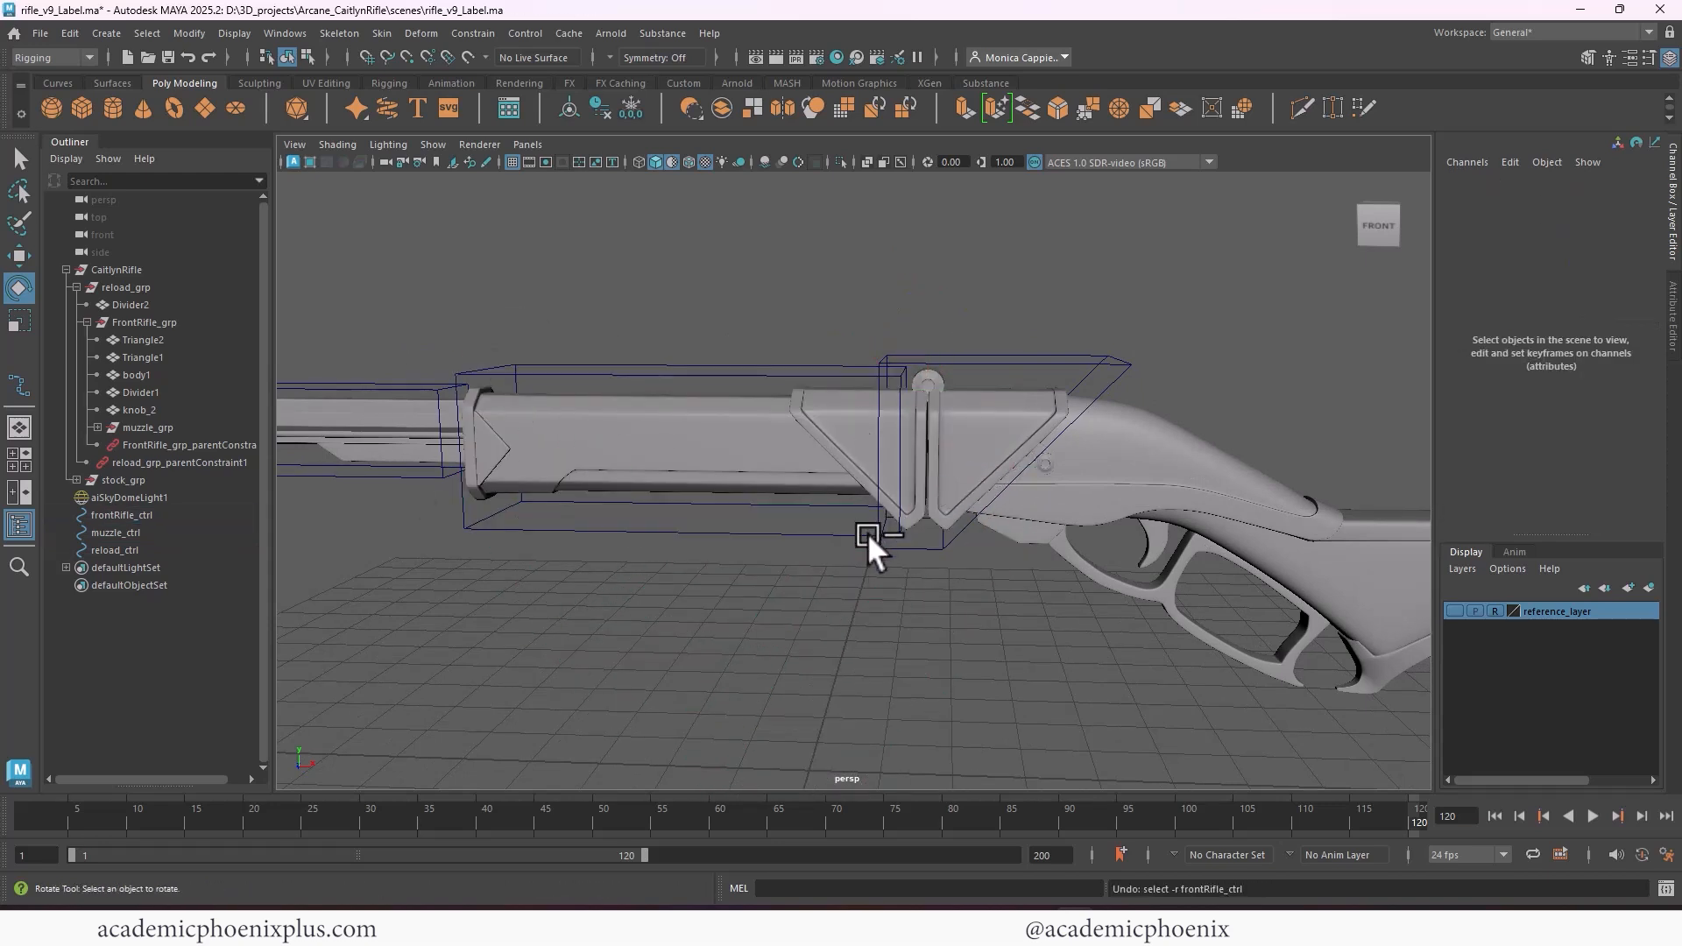
# Try a small pivot shift on reload_ctrl, undo it, and delete reload_grp's parent constraint
pyautogui.click(1018, 359)
pyautogui.moveTo(1037, 393); pyautogui.dragTo(1037, 396)
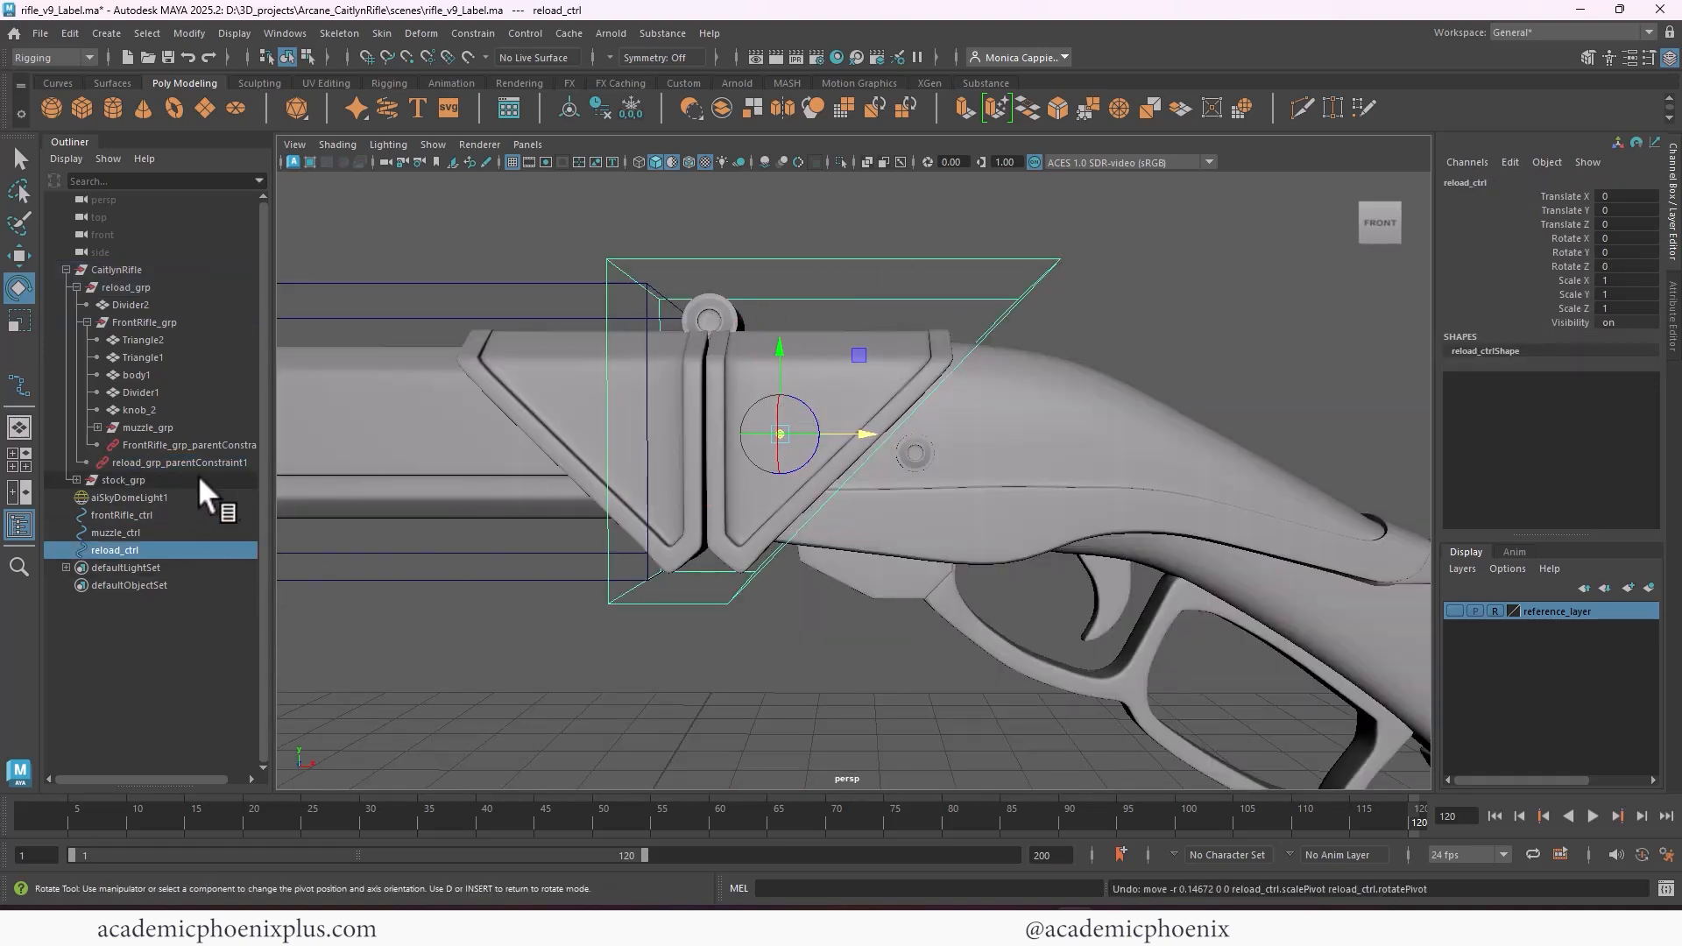
pyautogui.click(218, 462)
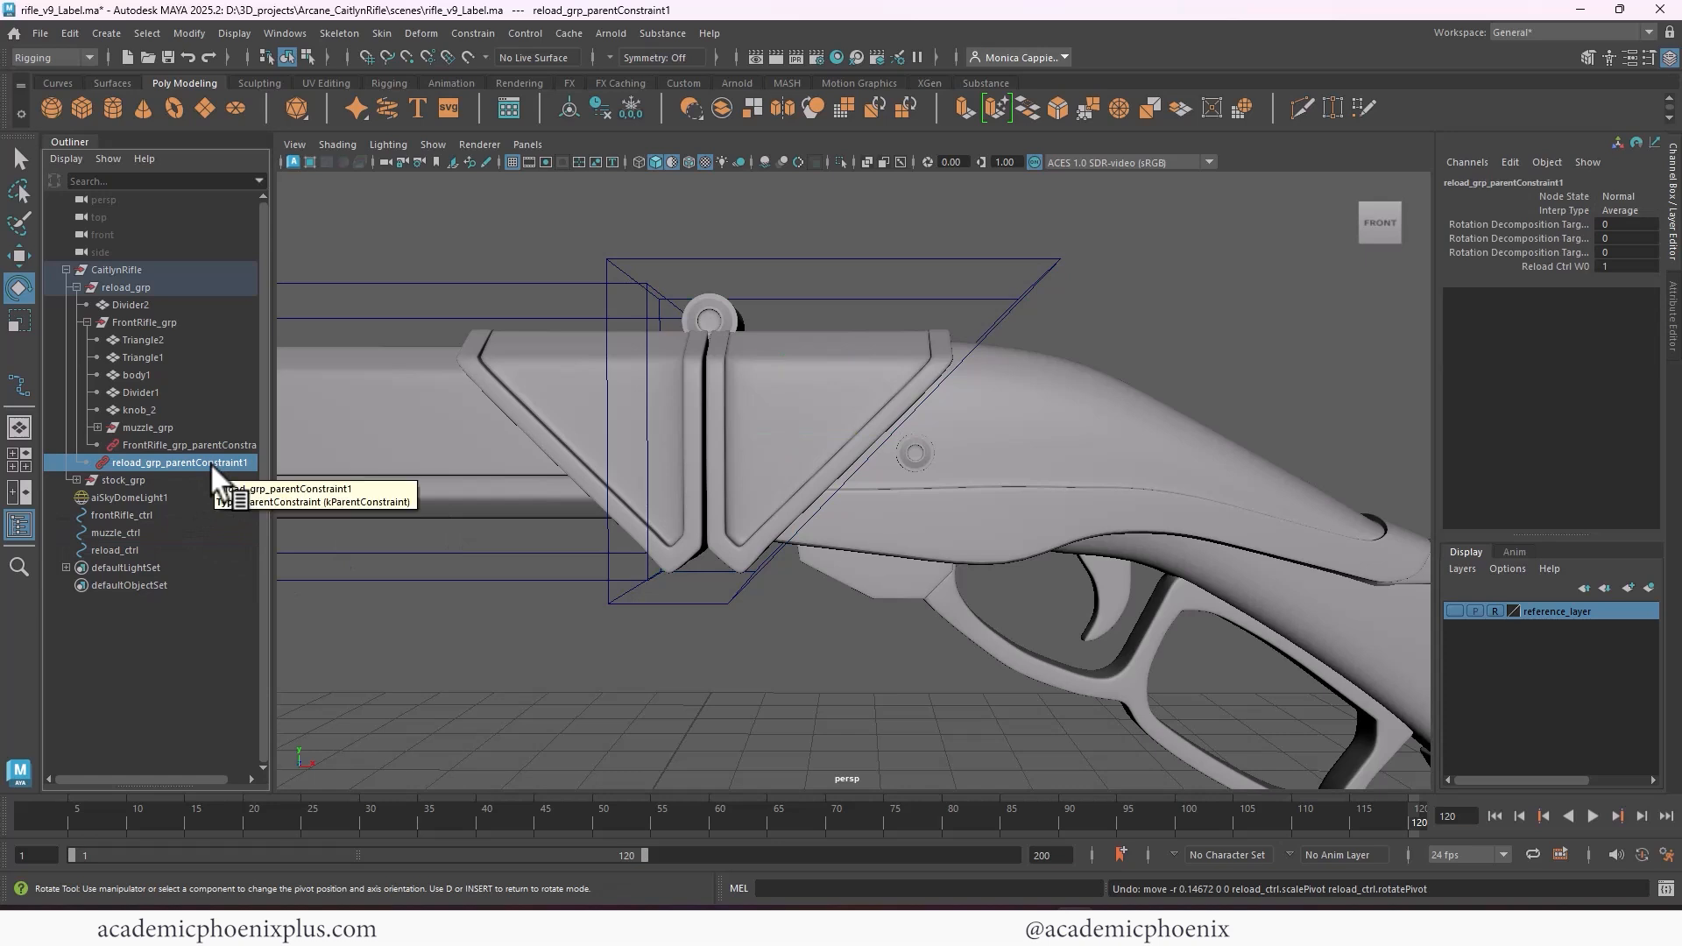
pyautogui.press('Delete')
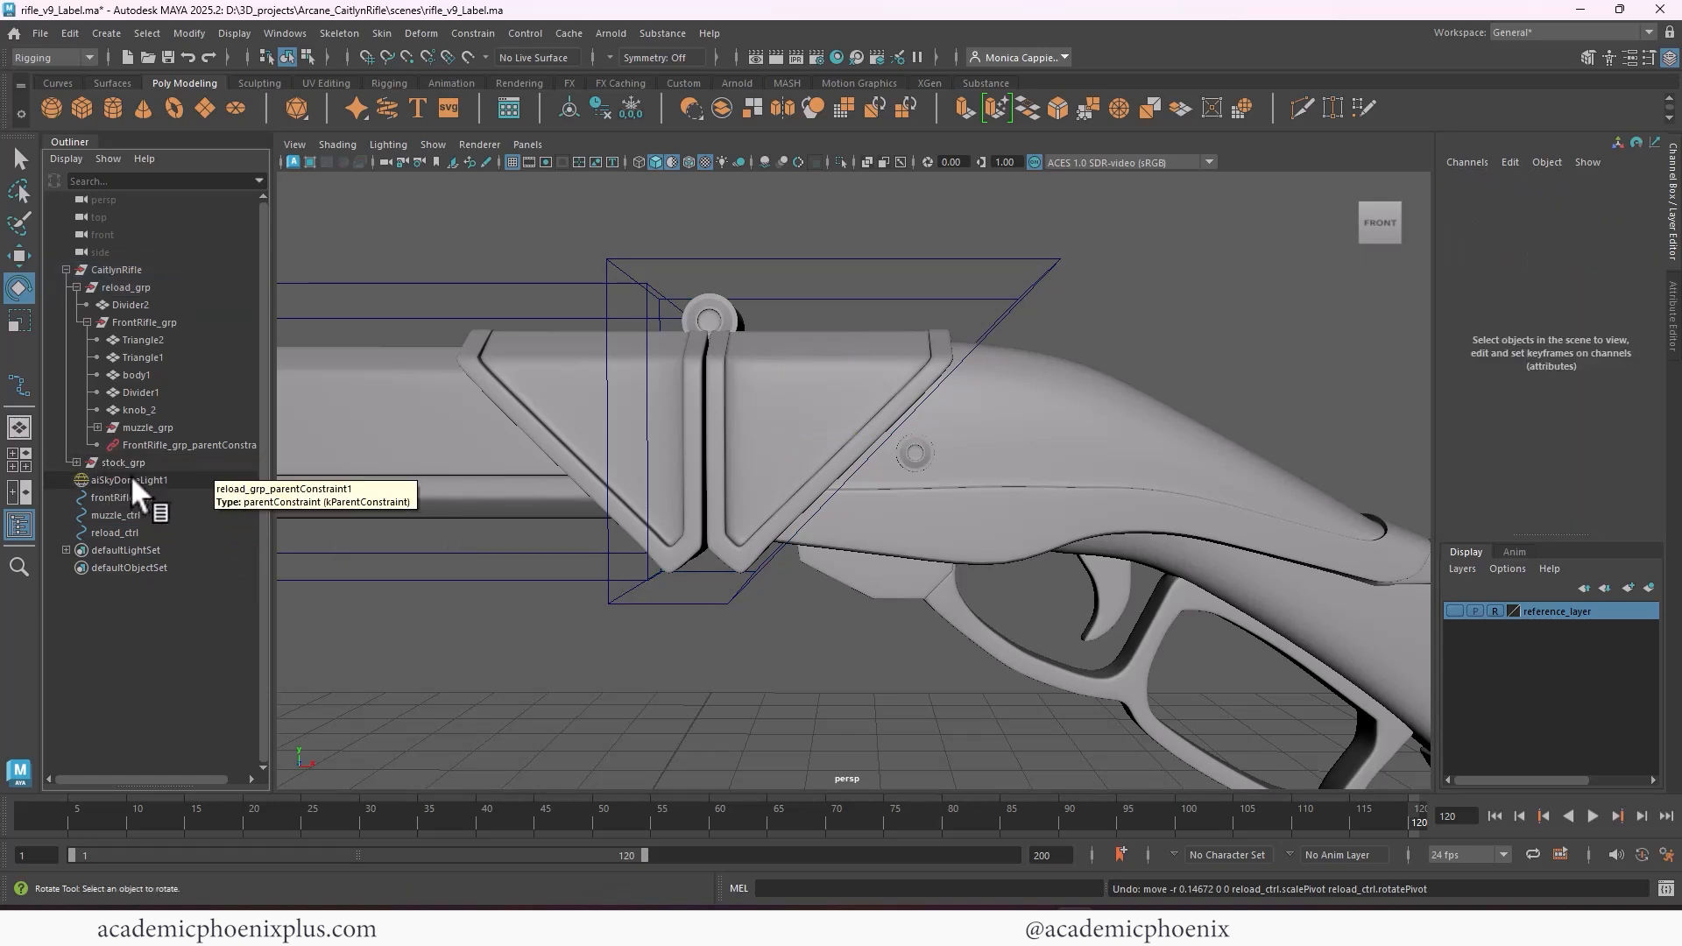
# Shift the pivot of reload_ctrl slightly along X toward the stock
pyautogui.click(123, 533)
pyautogui.press('d')
pyautogui.moveTo(861, 440); pyautogui.dragTo(886, 435)
# Parent-constrain reload_grp to reload_ctrl with its adjusted pivot
pyautogui.keyDown('ctrl'); pyautogui.click(171, 287); pyautogui.keyUp('ctrl')
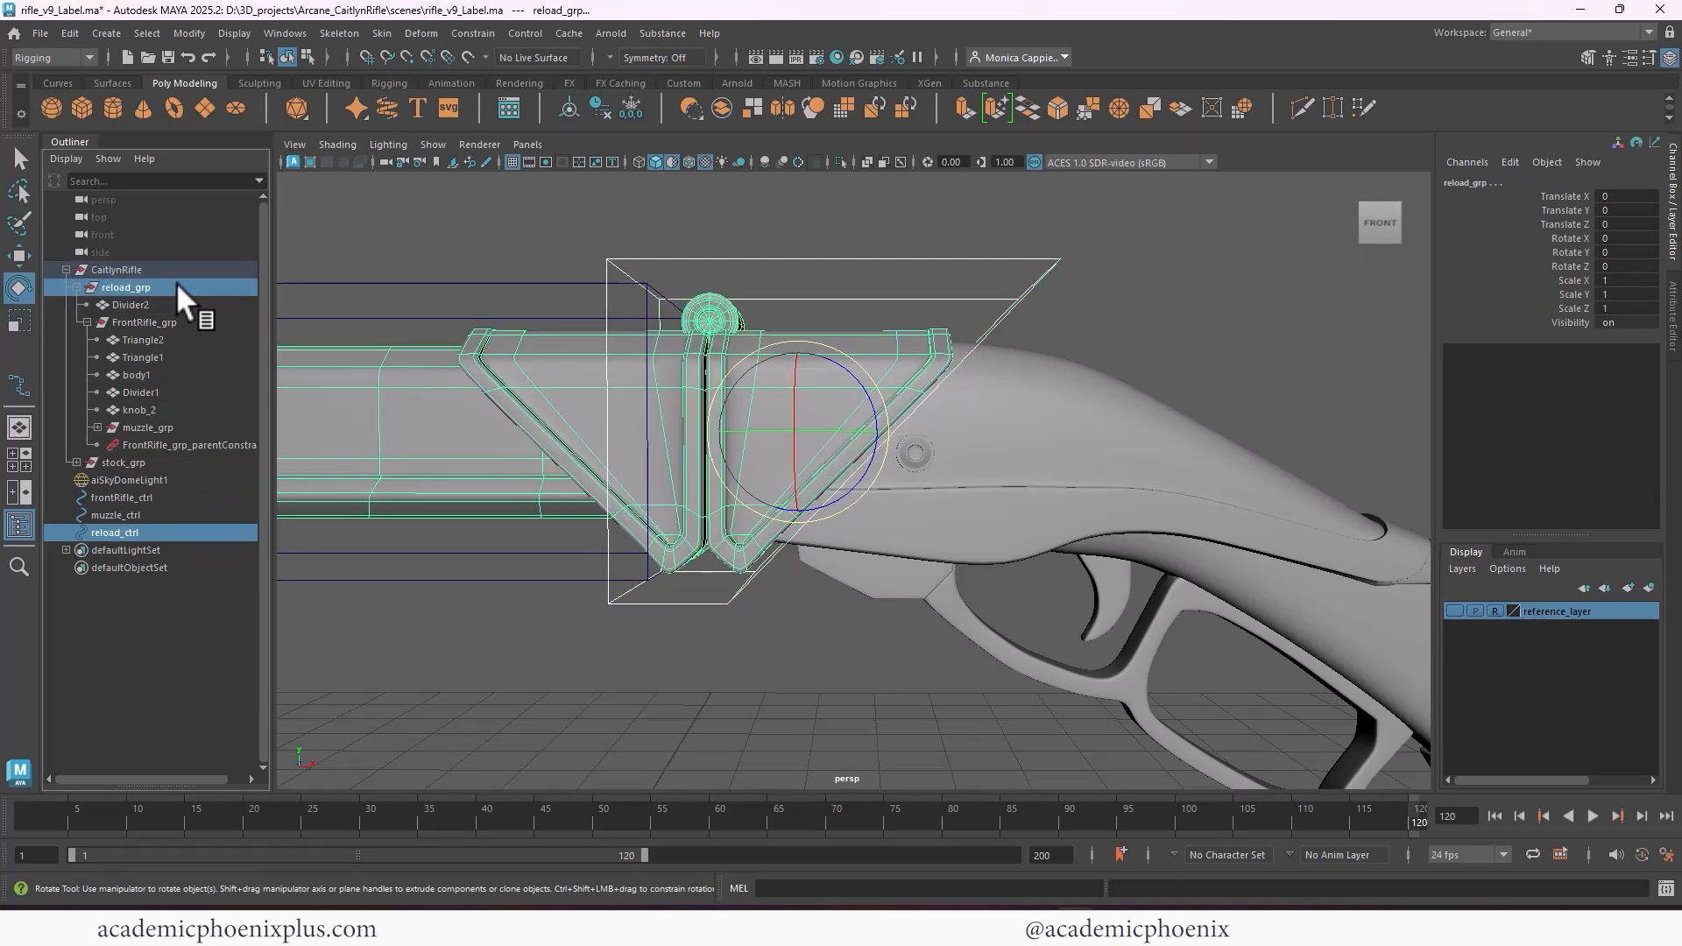
pyautogui.click(473, 33)
pyautogui.click(490, 82)
pyautogui.click(864, 231)
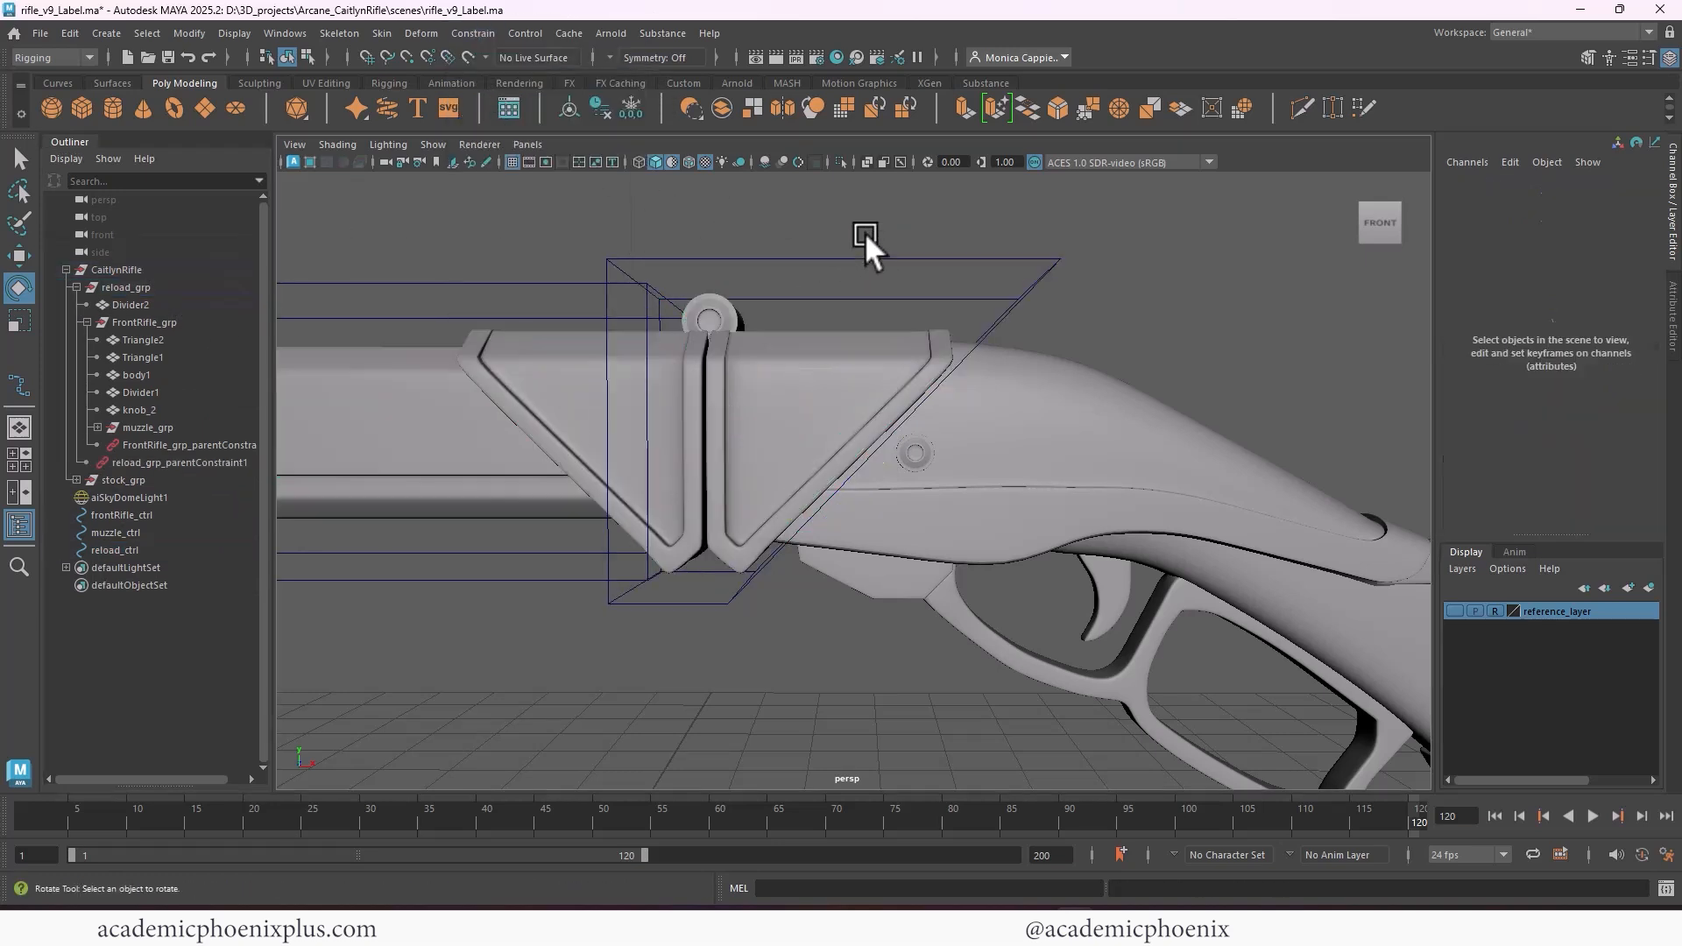
# Parent frontRifle_ctrl under reload_ctrl and muzzle_ctrl under frontRifle_ctrl, and expand the control hierarchy
pyautogui.click(132, 547)
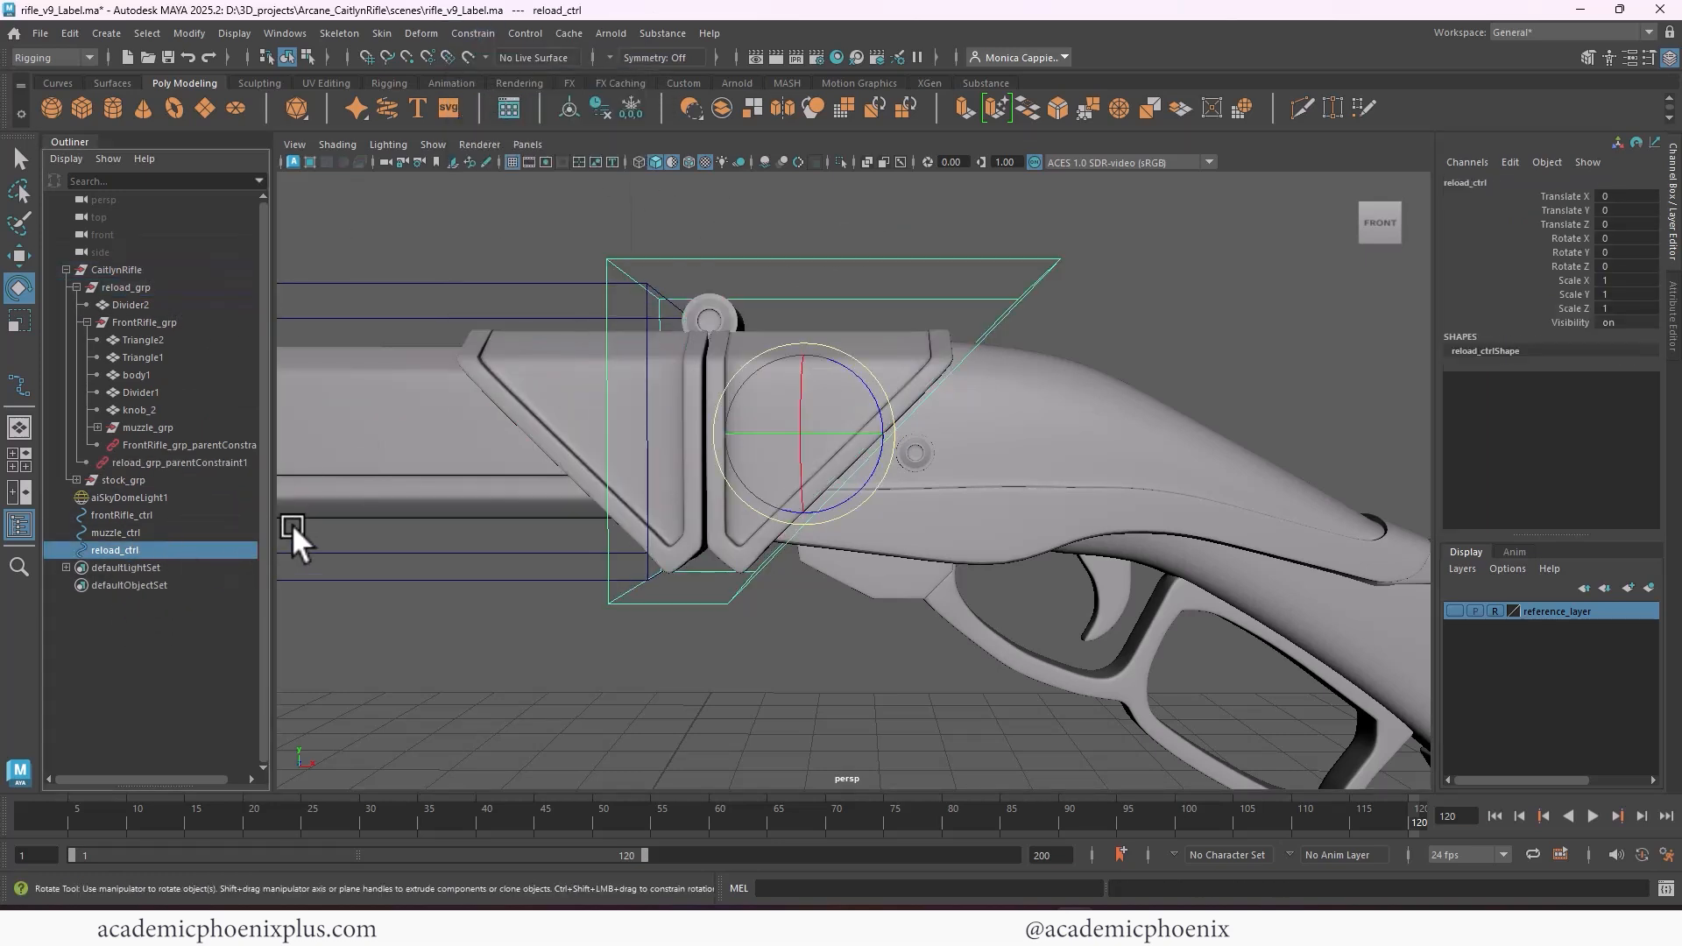
pyautogui.click(131, 515)
pyautogui.moveTo(142, 514); pyautogui.dragTo(146, 550, button='middle')
pyautogui.click(120, 532)
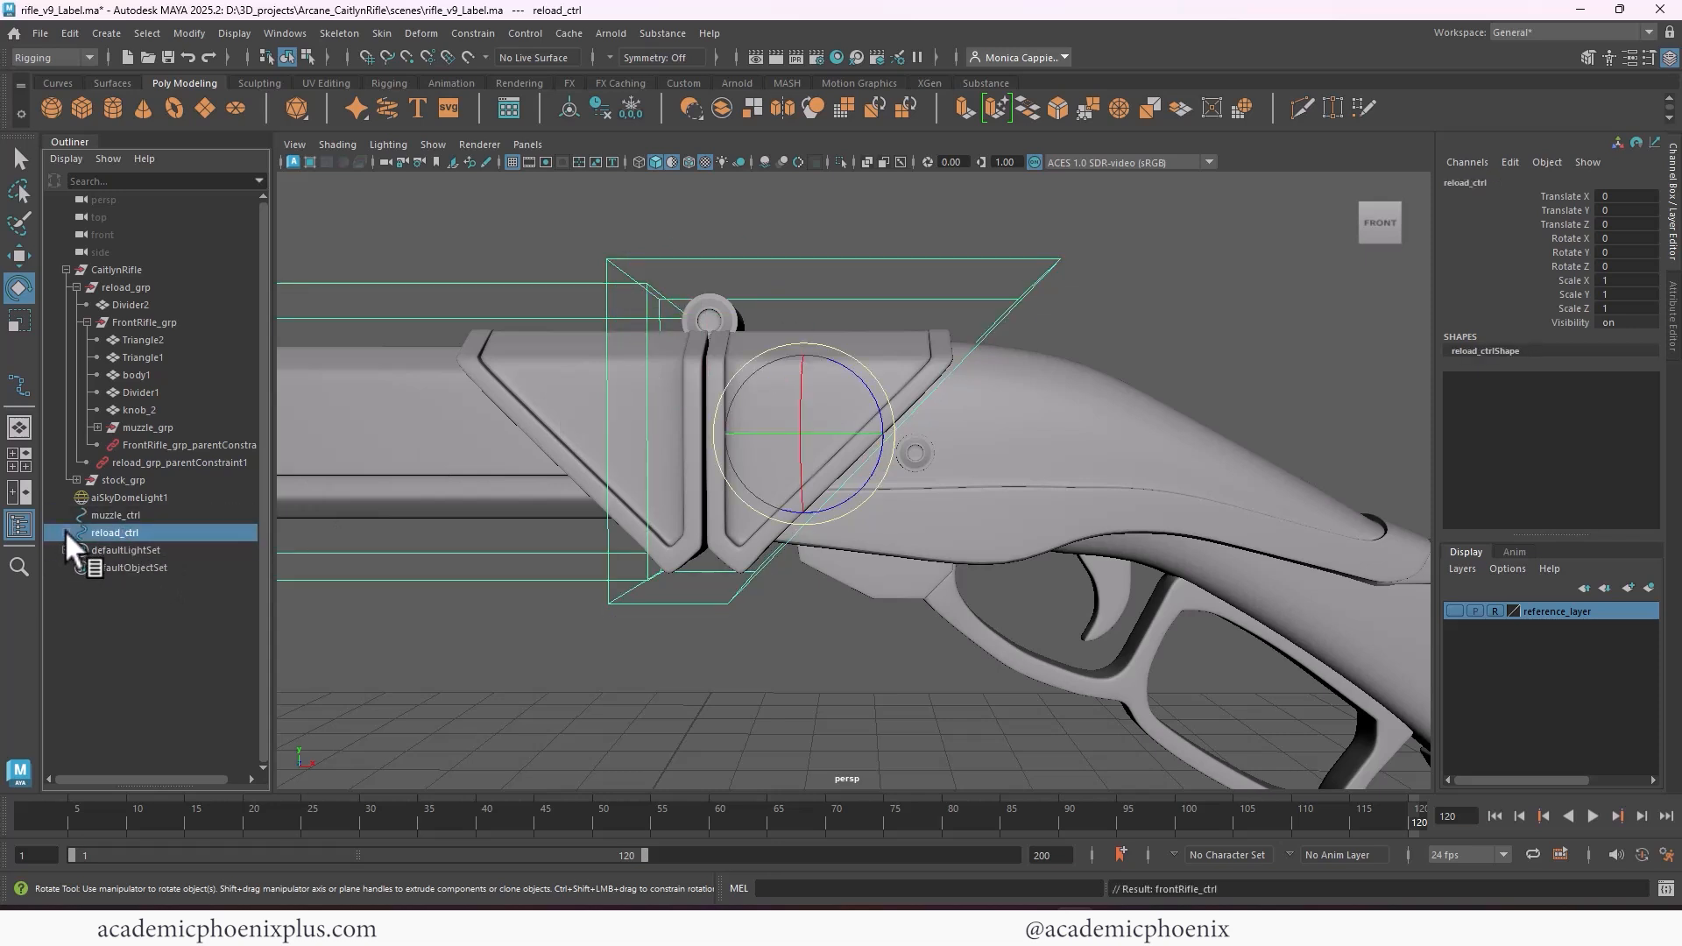
pyautogui.click(66, 532)
pyautogui.click(123, 515)
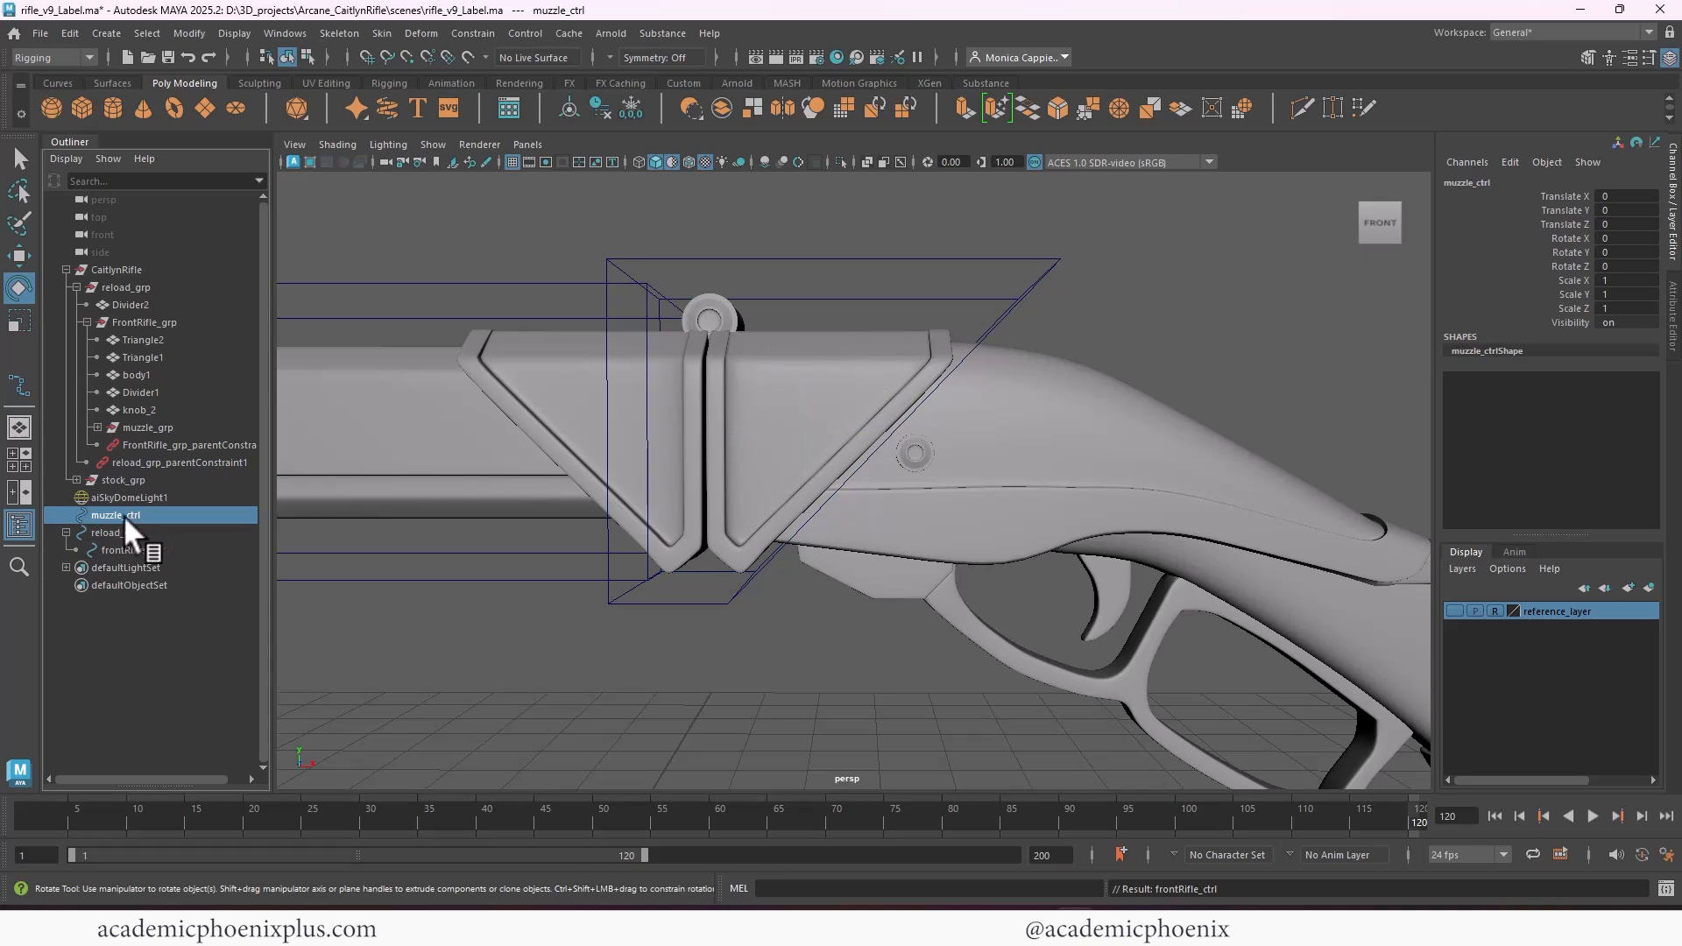
pyautogui.moveTo(123, 515); pyautogui.dragTo(157, 550, button='middle')
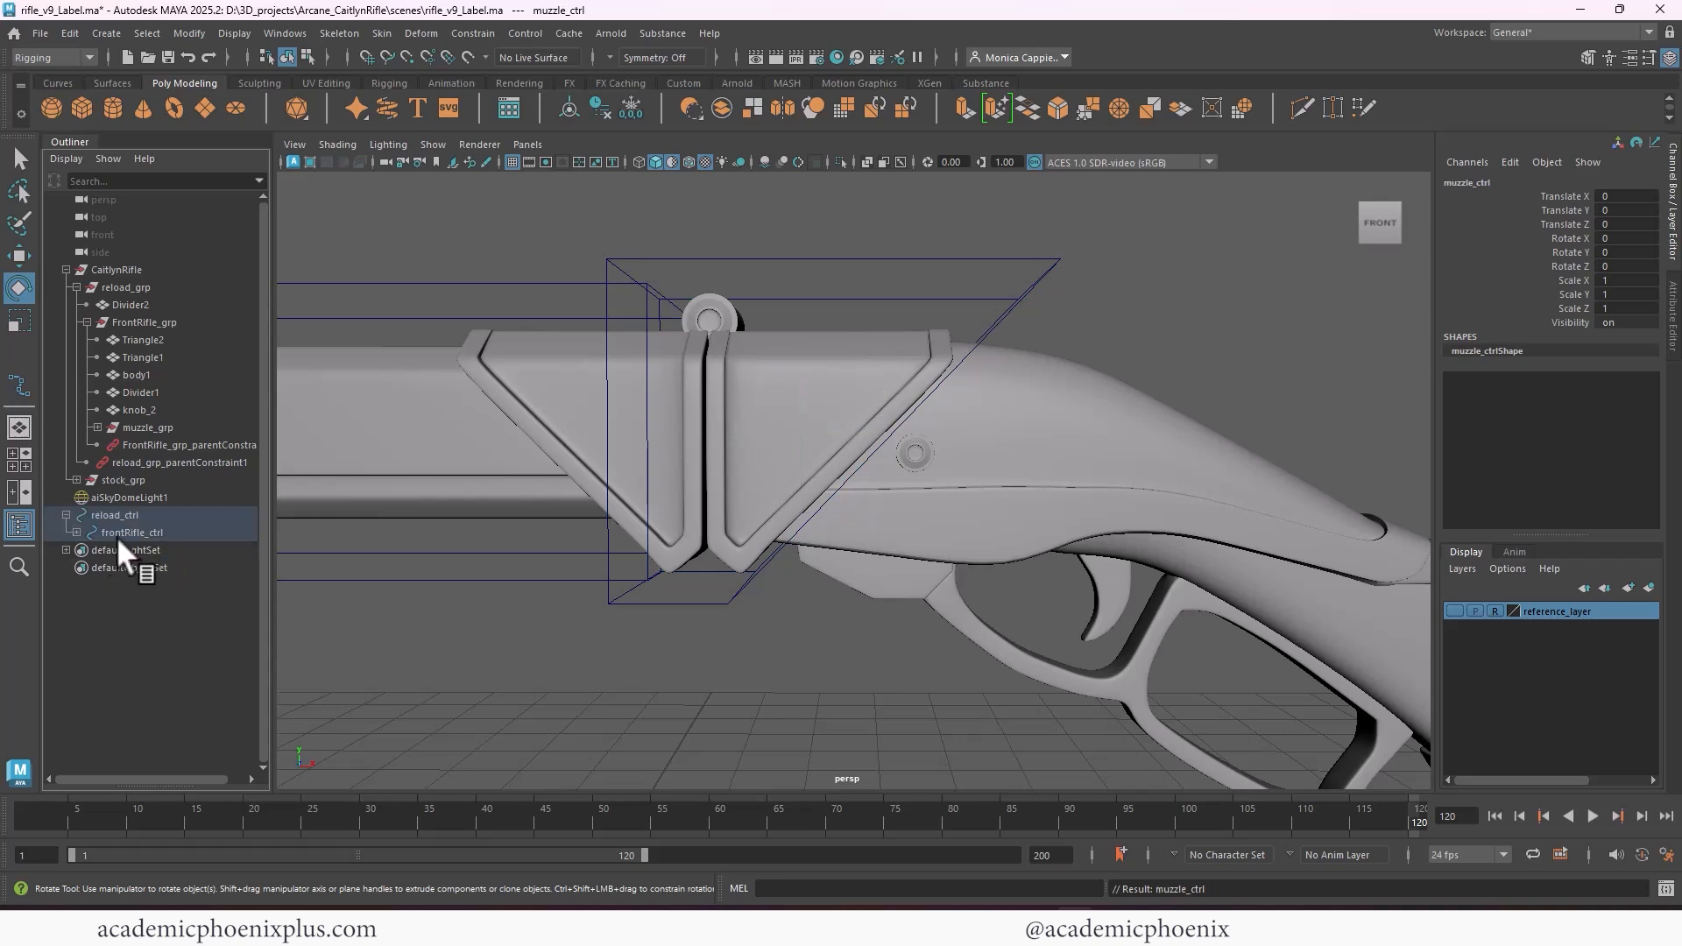
pyautogui.click(77, 532)
# Test the control hierarchy by rotating reload_ctrl and frontRifle_ctrl in turn, undoing each rotation
pyautogui.click(137, 517)
pyautogui.keyDown('alt'); pyautogui.moveTo(911, 407); pyautogui.dragTo(519, 266, button='right'); pyautogui.keyUp('alt')
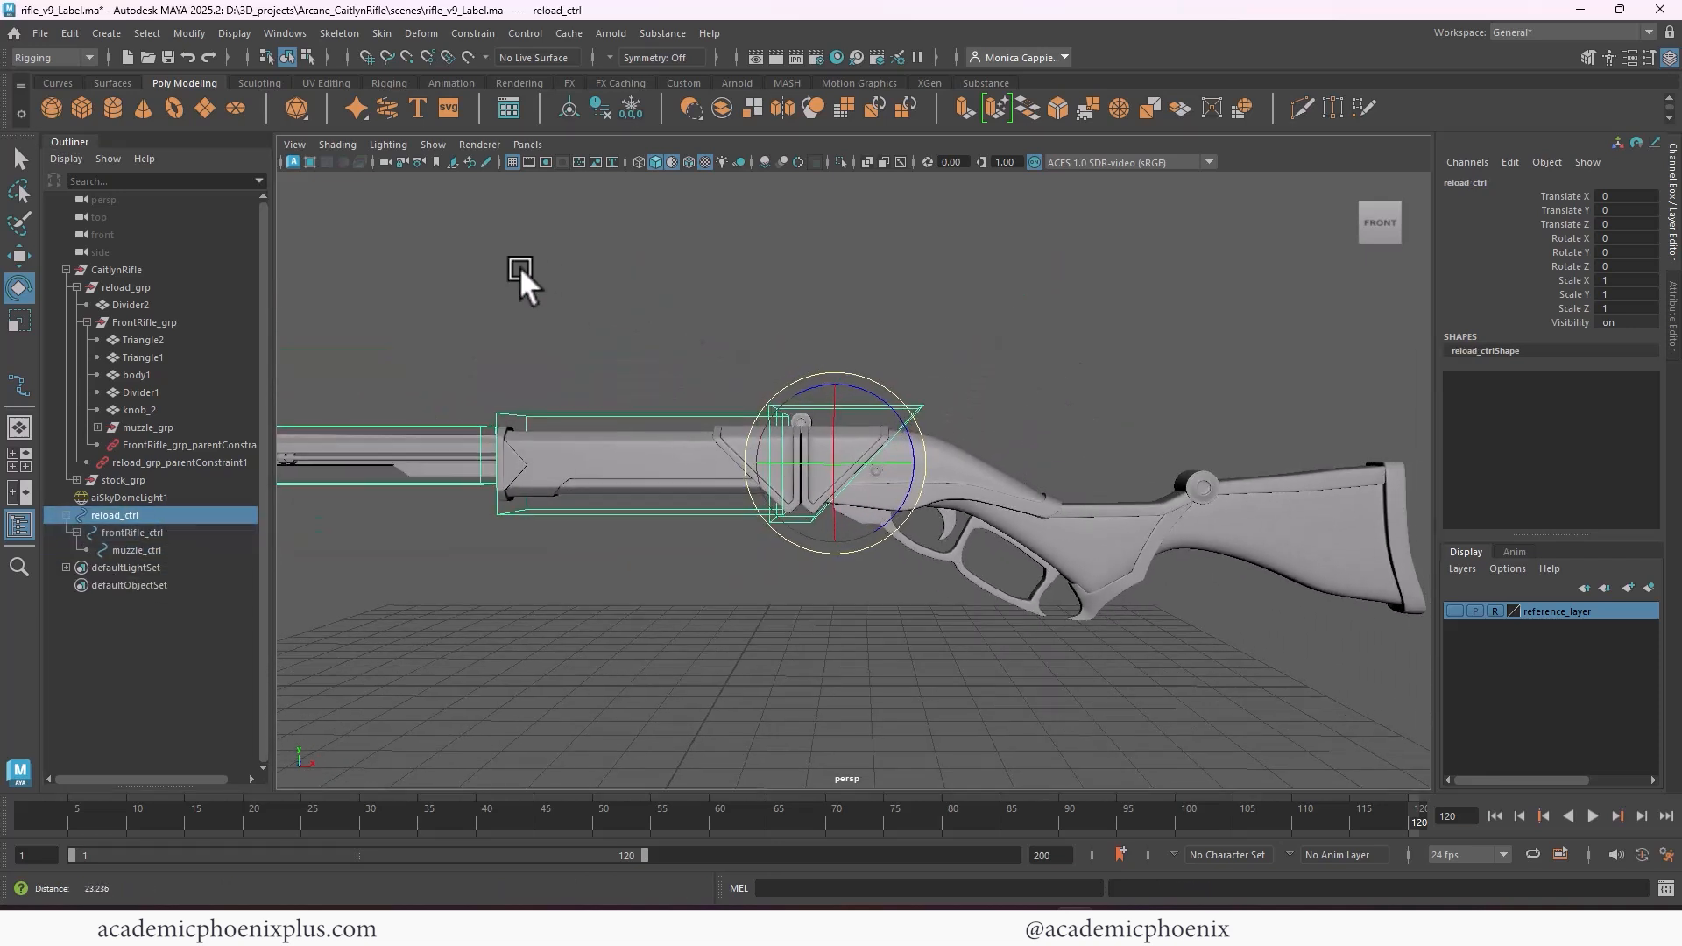
pyautogui.moveTo(882, 412); pyautogui.dragTo(848, 387)
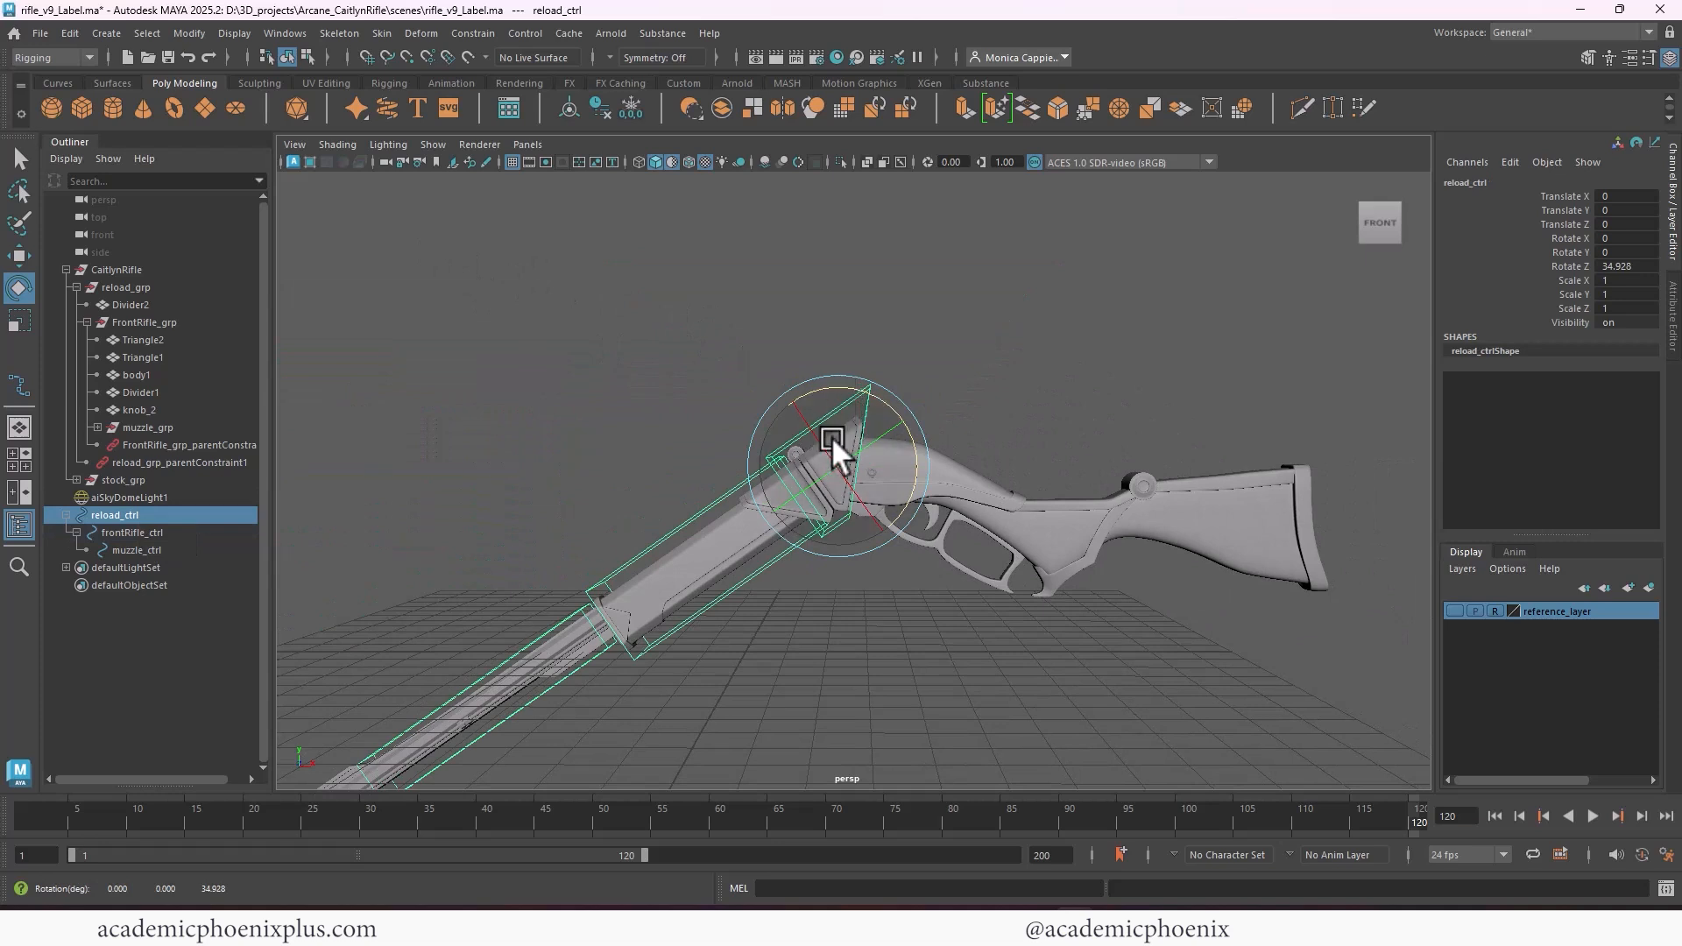
pyautogui.hotkey('ctrl', 'z')
pyautogui.click(133, 531)
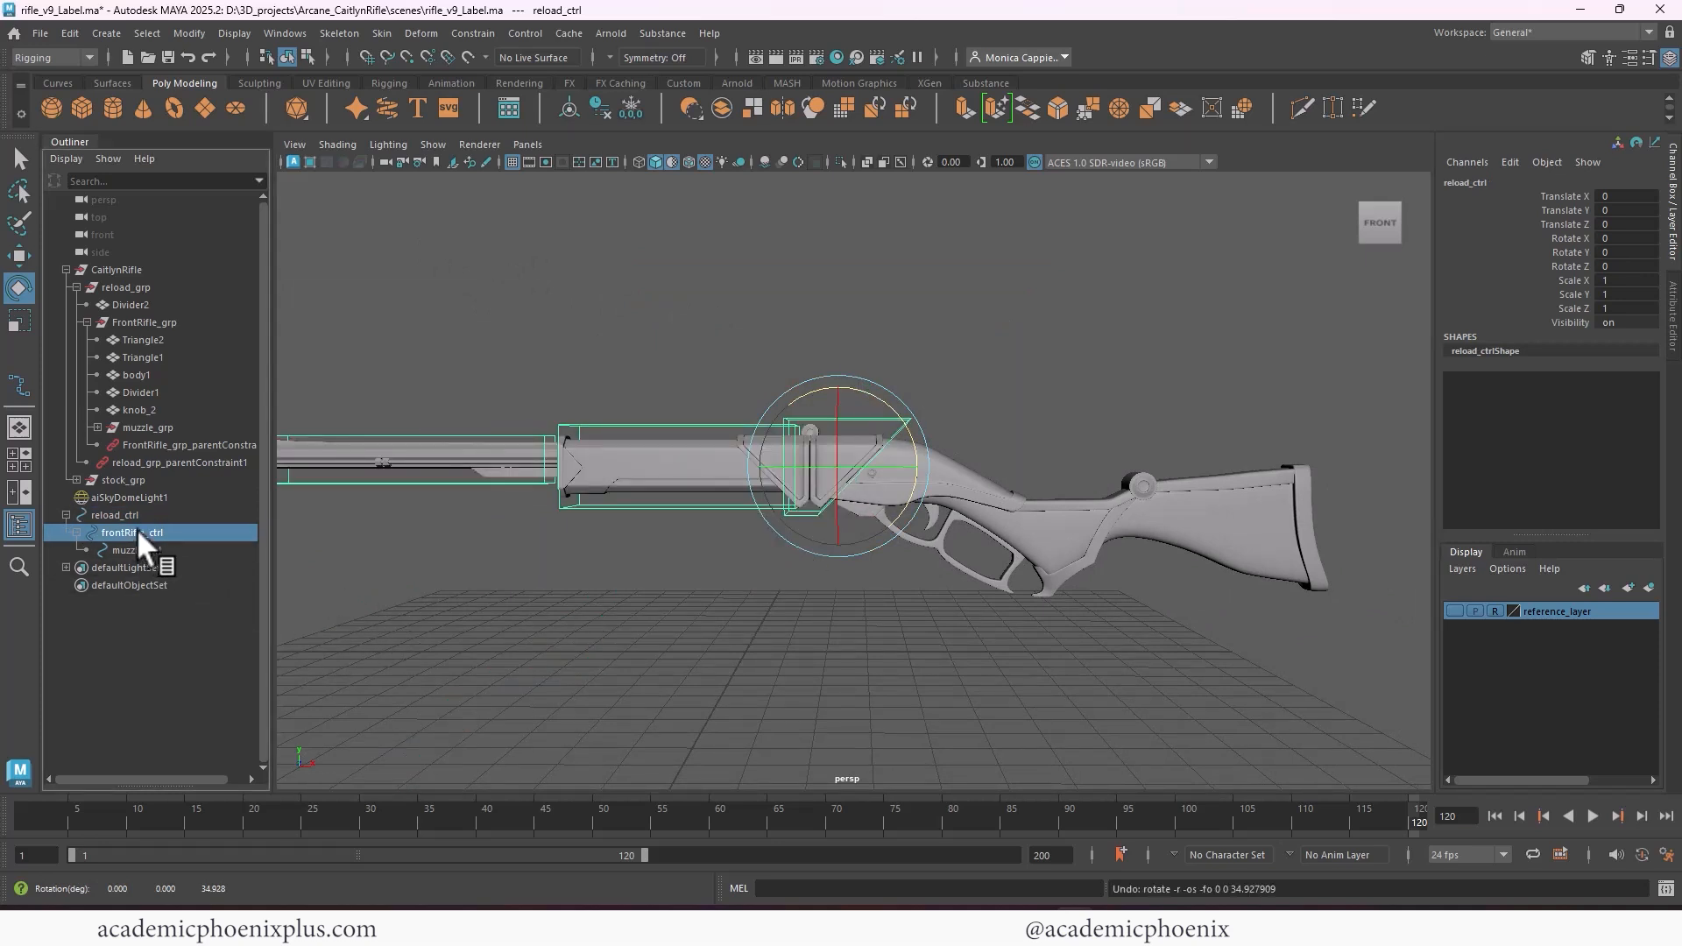
pyautogui.moveTo(776, 359); pyautogui.dragTo(780, 591)
pyautogui.hotkey('ctrl', 'z')
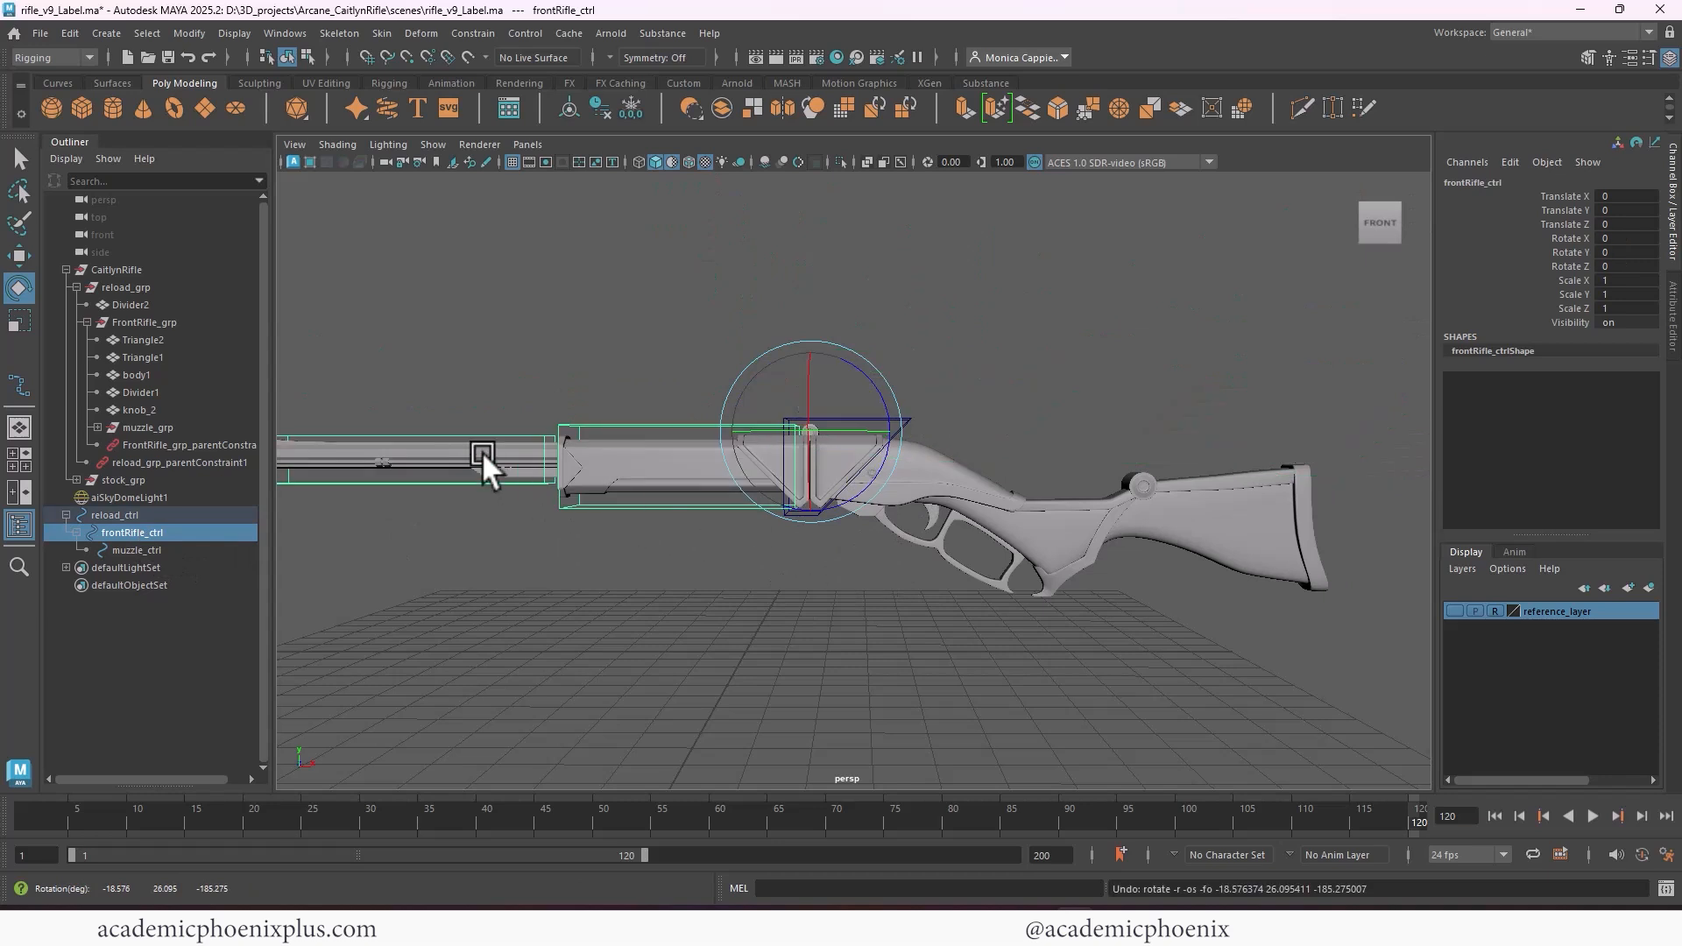
# Test muzzle_ctrl by sliding it along X toward the rifle body, and undo the move
pyautogui.click(465, 429)
pyautogui.press('w')
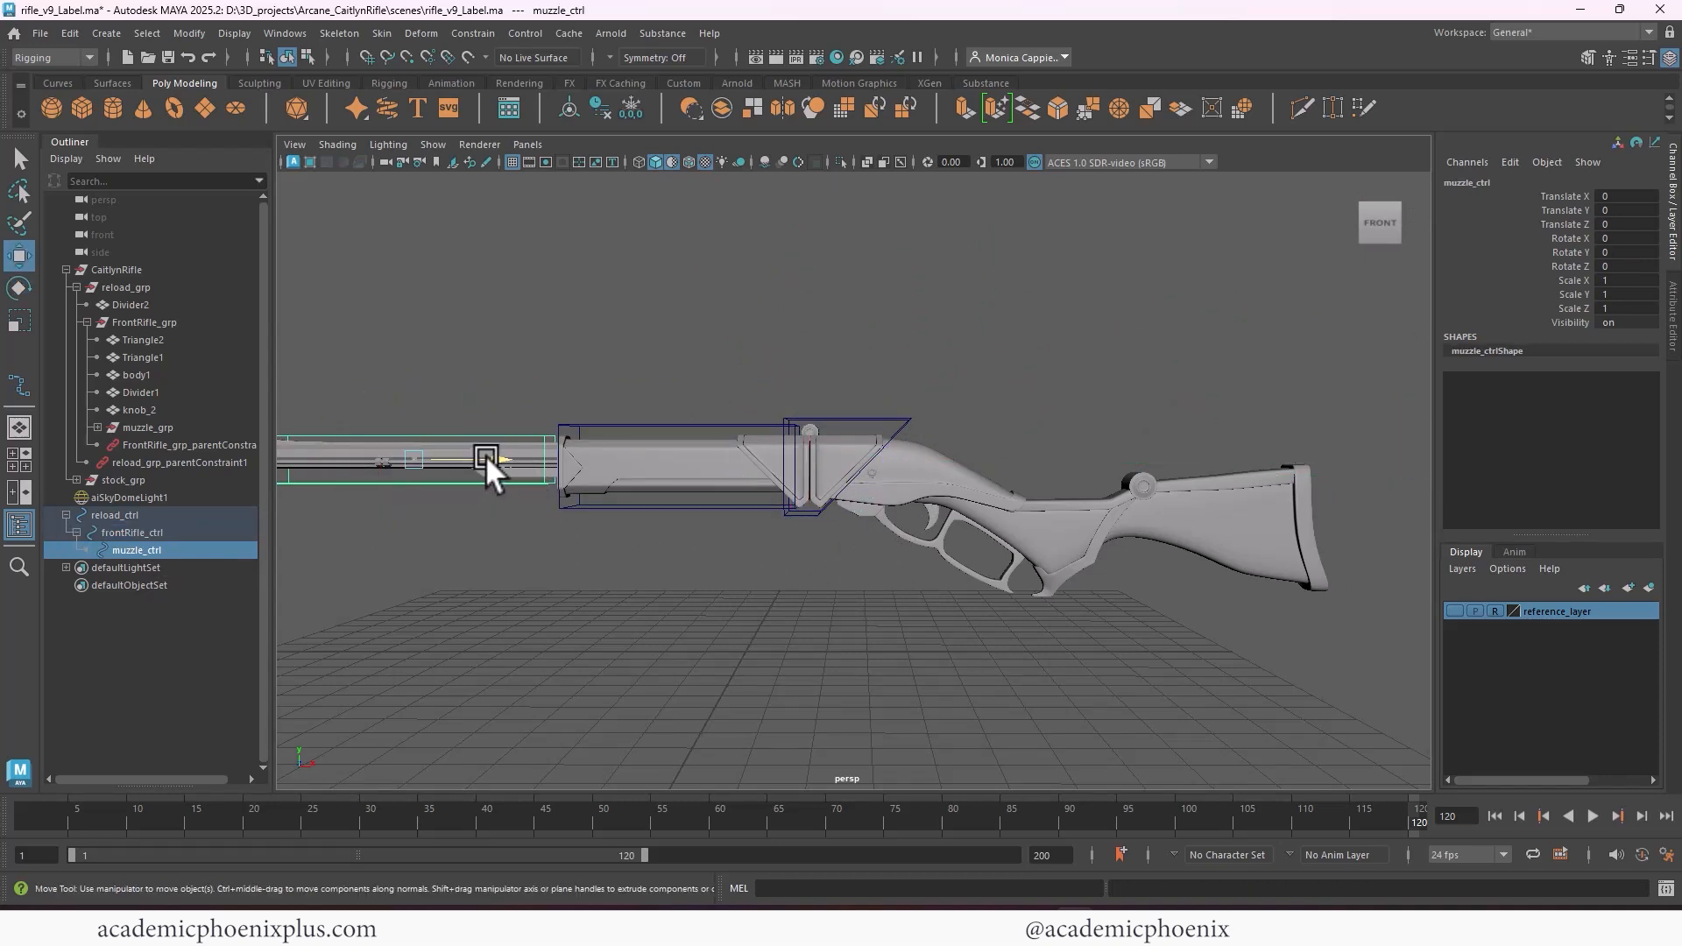
pyautogui.moveTo(501, 458); pyautogui.dragTo(610, 477)
pyautogui.hotkey('ctrl', 'z')
# Duplicate muzzle_ctrl and unparent the copy from frontRifle_ctrl to the top level
pyautogui.keyDown('alt'); pyautogui.moveTo(913, 491); pyautogui.dragTo(779, 480, button='middle'); pyautogui.keyUp('alt')
pyautogui.click(666, 377)
pyautogui.keyDown('alt'); pyautogui.moveTo(638, 434); pyautogui.dragTo(634, 470); pyautogui.keyUp('alt')
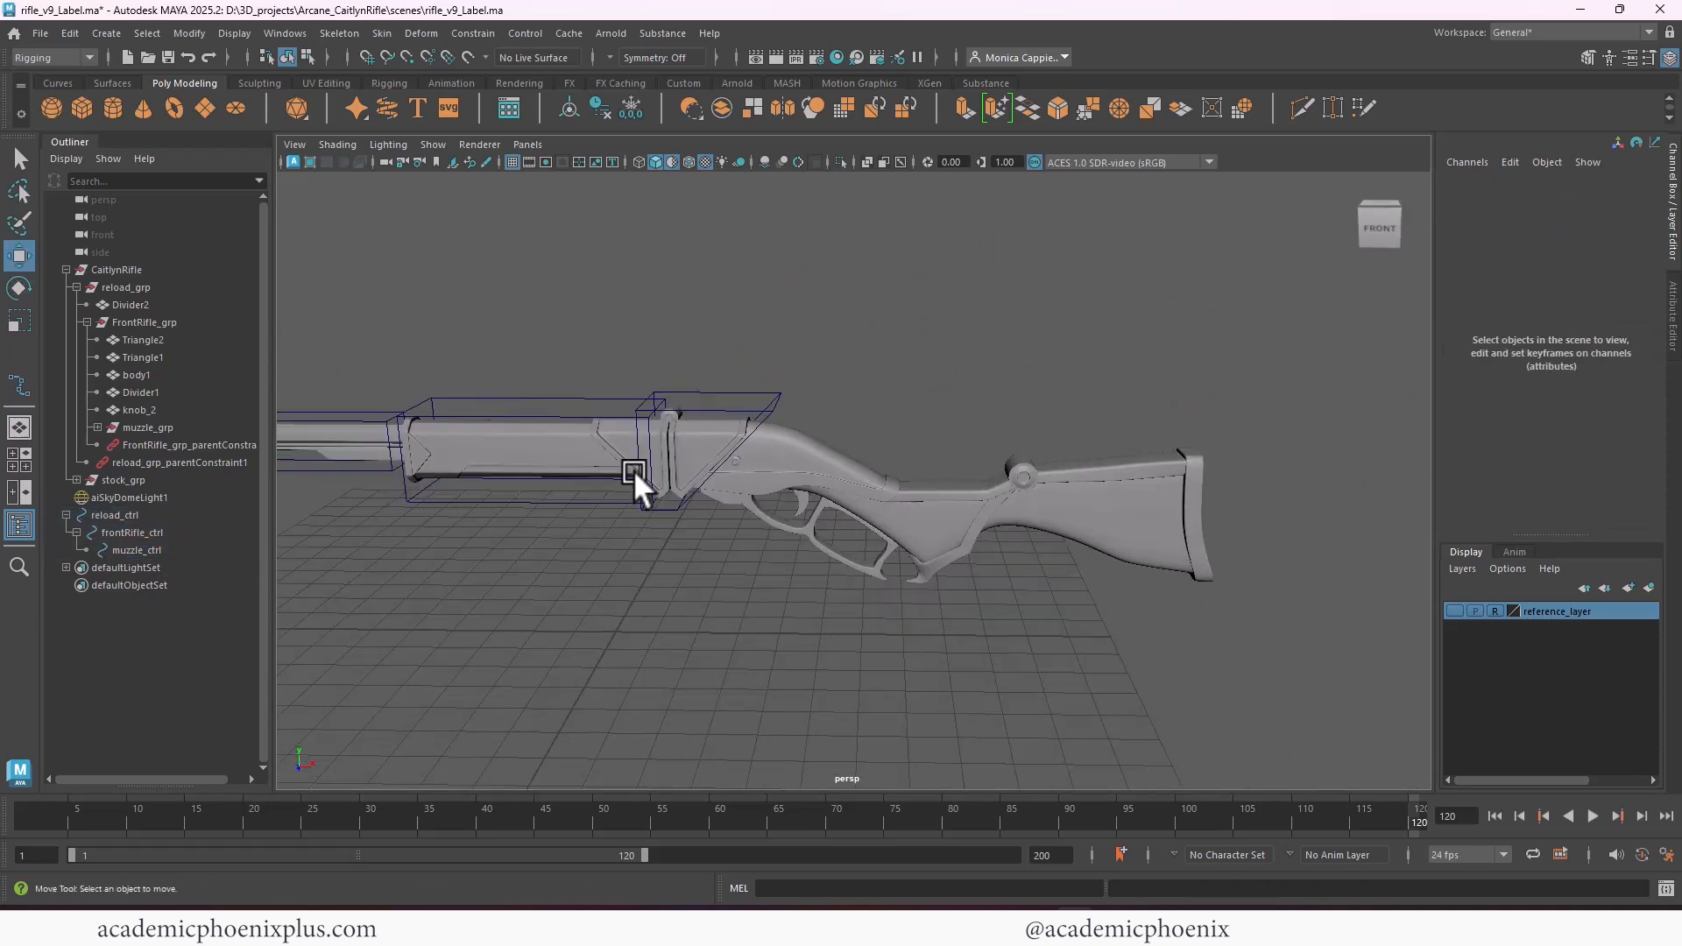
pyautogui.click(386, 427)
pyautogui.hotkey('ctrl', 'd')
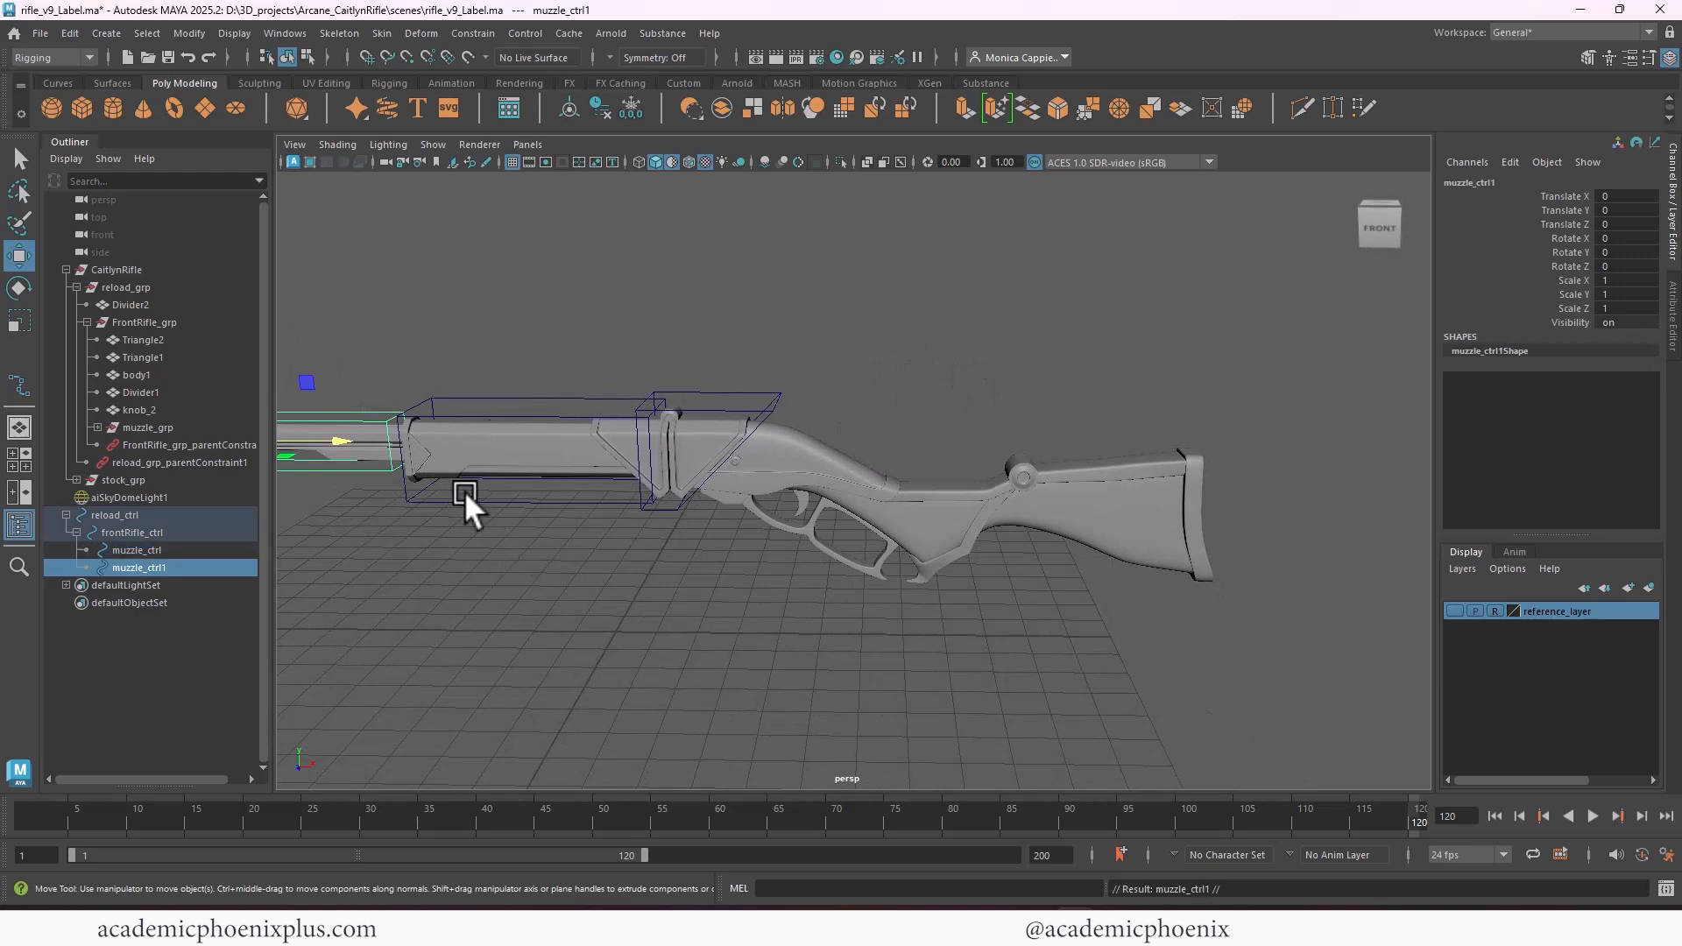
pyautogui.hotkey('shift', 'p')
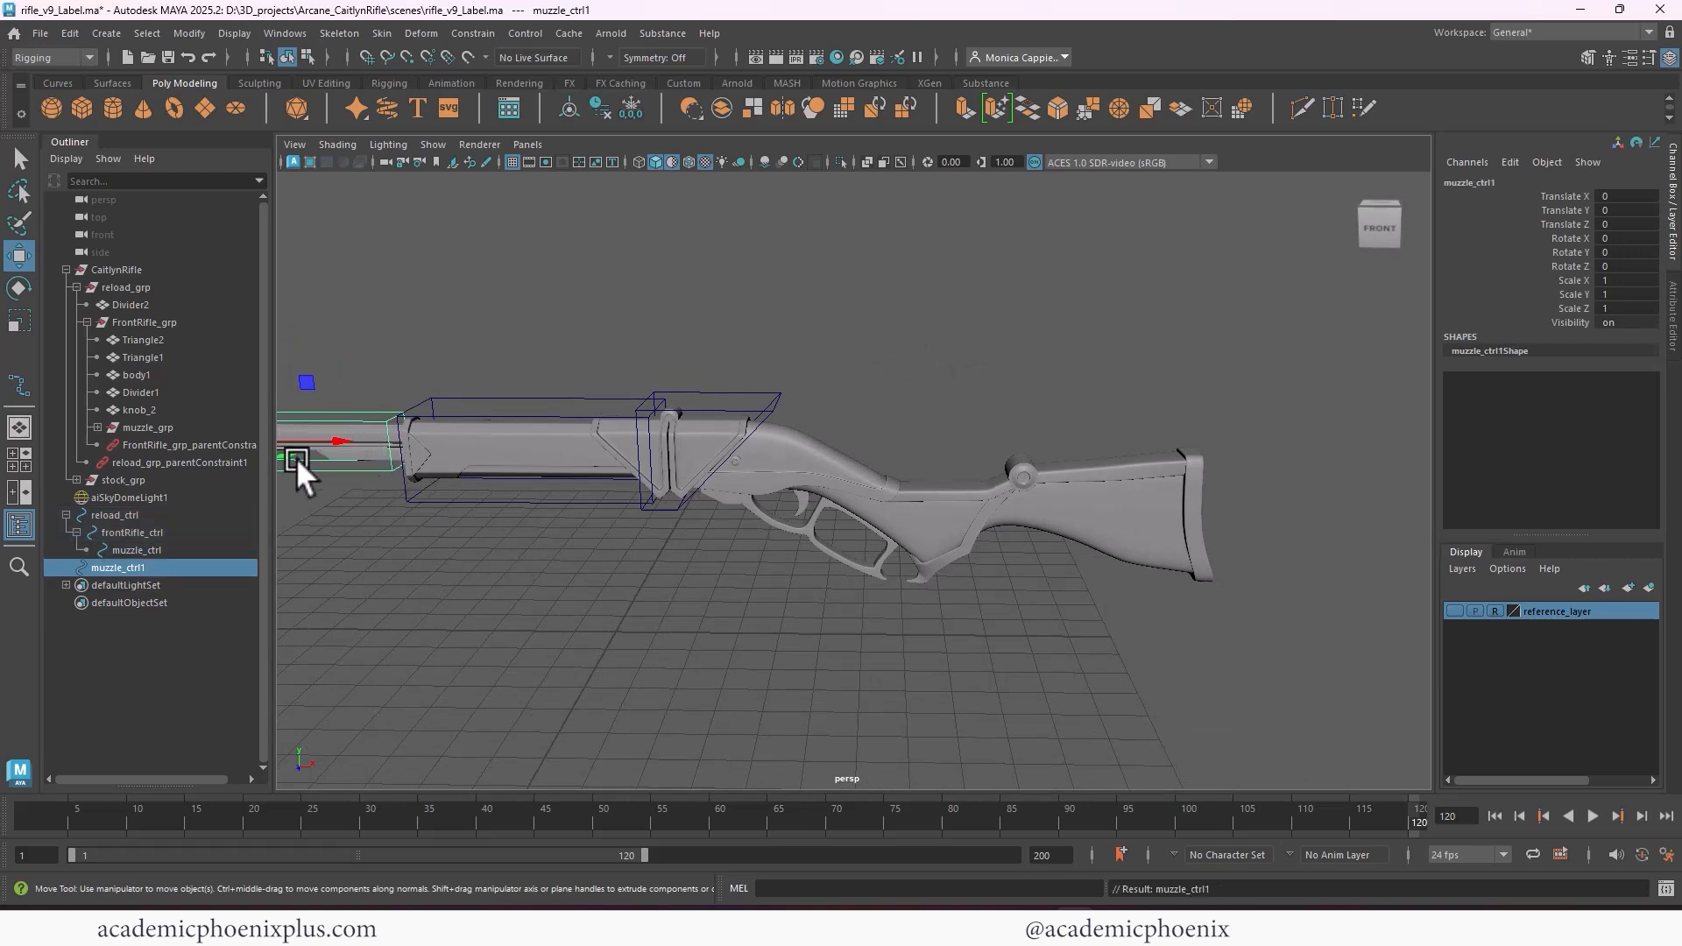
# Move the duplicated control back over the trigger area, to about Translate X 13.534 and Translate Y -1.503
pyautogui.moveTo(333, 437); pyautogui.dragTo(906, 481)
pyautogui.moveTo(835, 360); pyautogui.dragTo(878, 473)
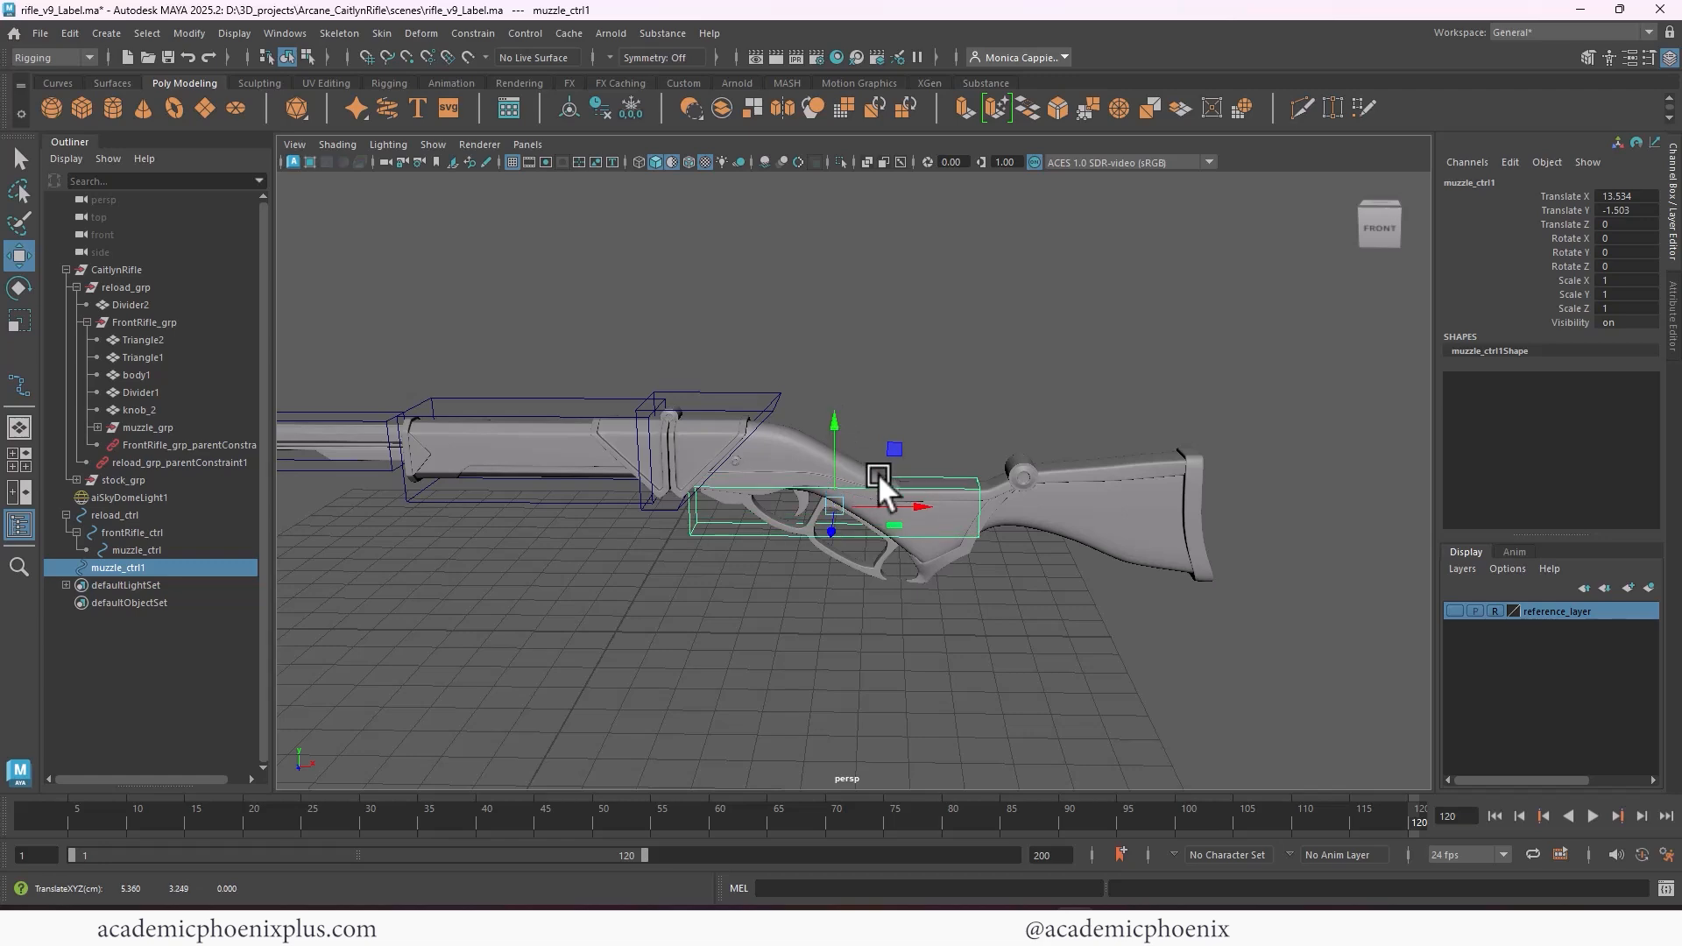
pyautogui.keyDown('alt'); pyautogui.moveTo(878, 473); pyautogui.dragTo(1069, 392, button='right'); pyautogui.keyUp('alt')
pyautogui.keyDown('alt'); pyautogui.moveTo(1070, 393); pyautogui.dragTo(1080, 374, button='middle'); pyautogui.keyUp('alt')
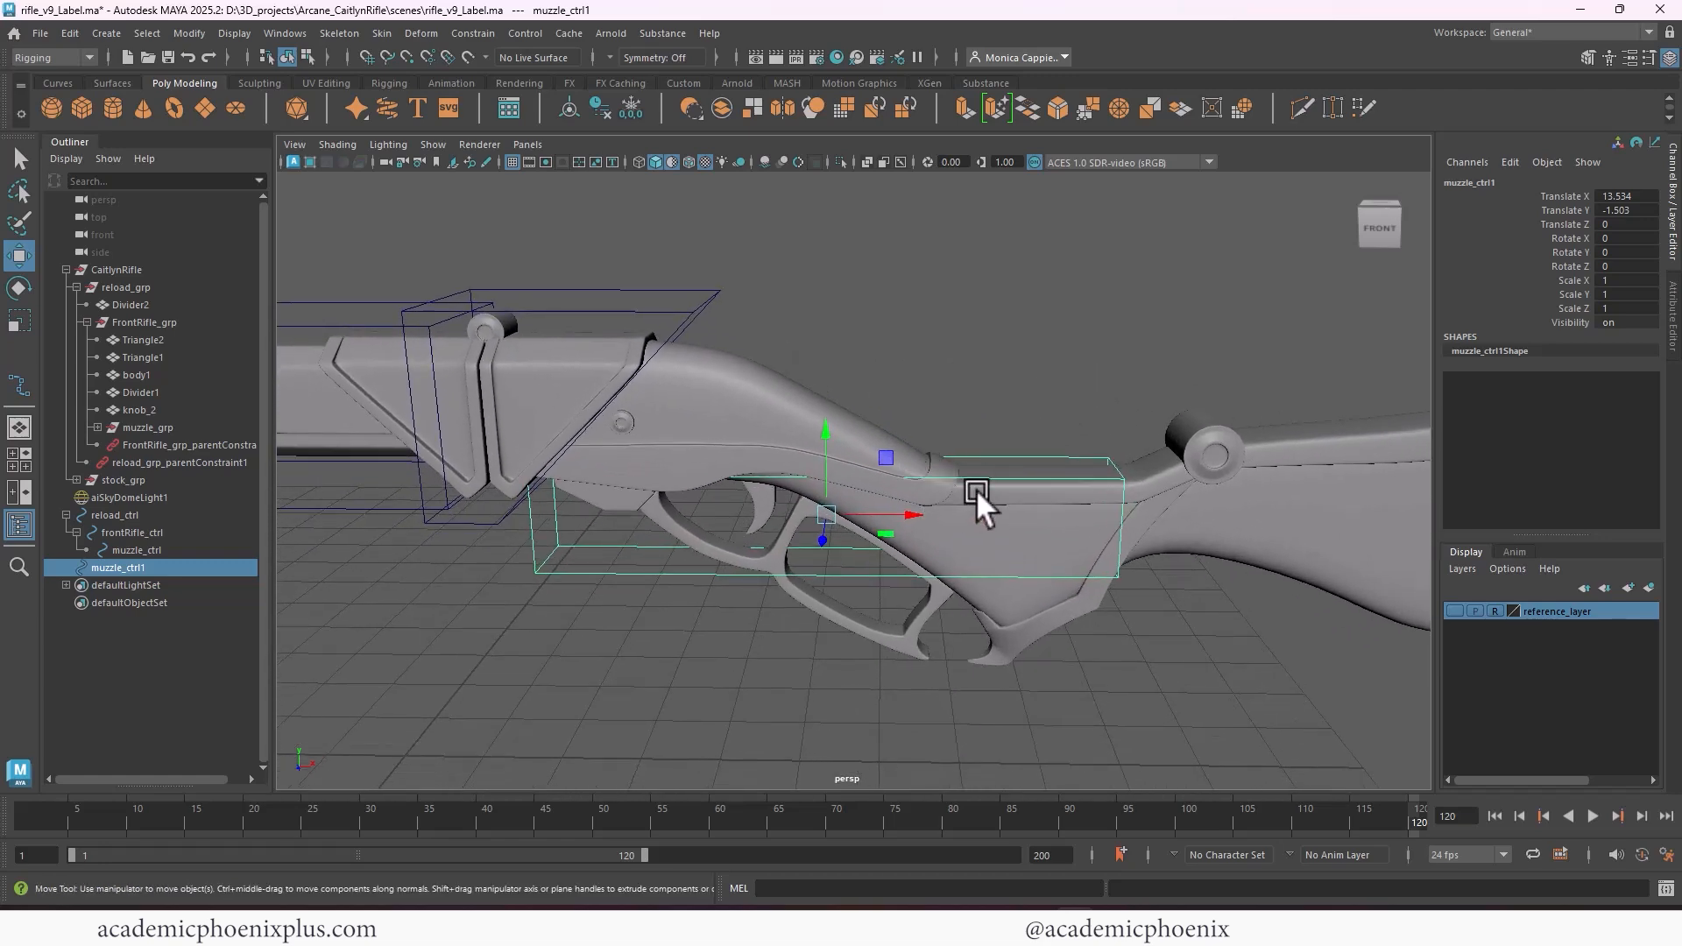
# Tilt the duplicated control to about -21.795 in Rotate Z and shift it over the lever loop in the front view, near X 13.267, Y -2.06
pyautogui.press('e')
pyautogui.moveTo(890, 466); pyautogui.dragTo(896, 494)
pyautogui.press('space')
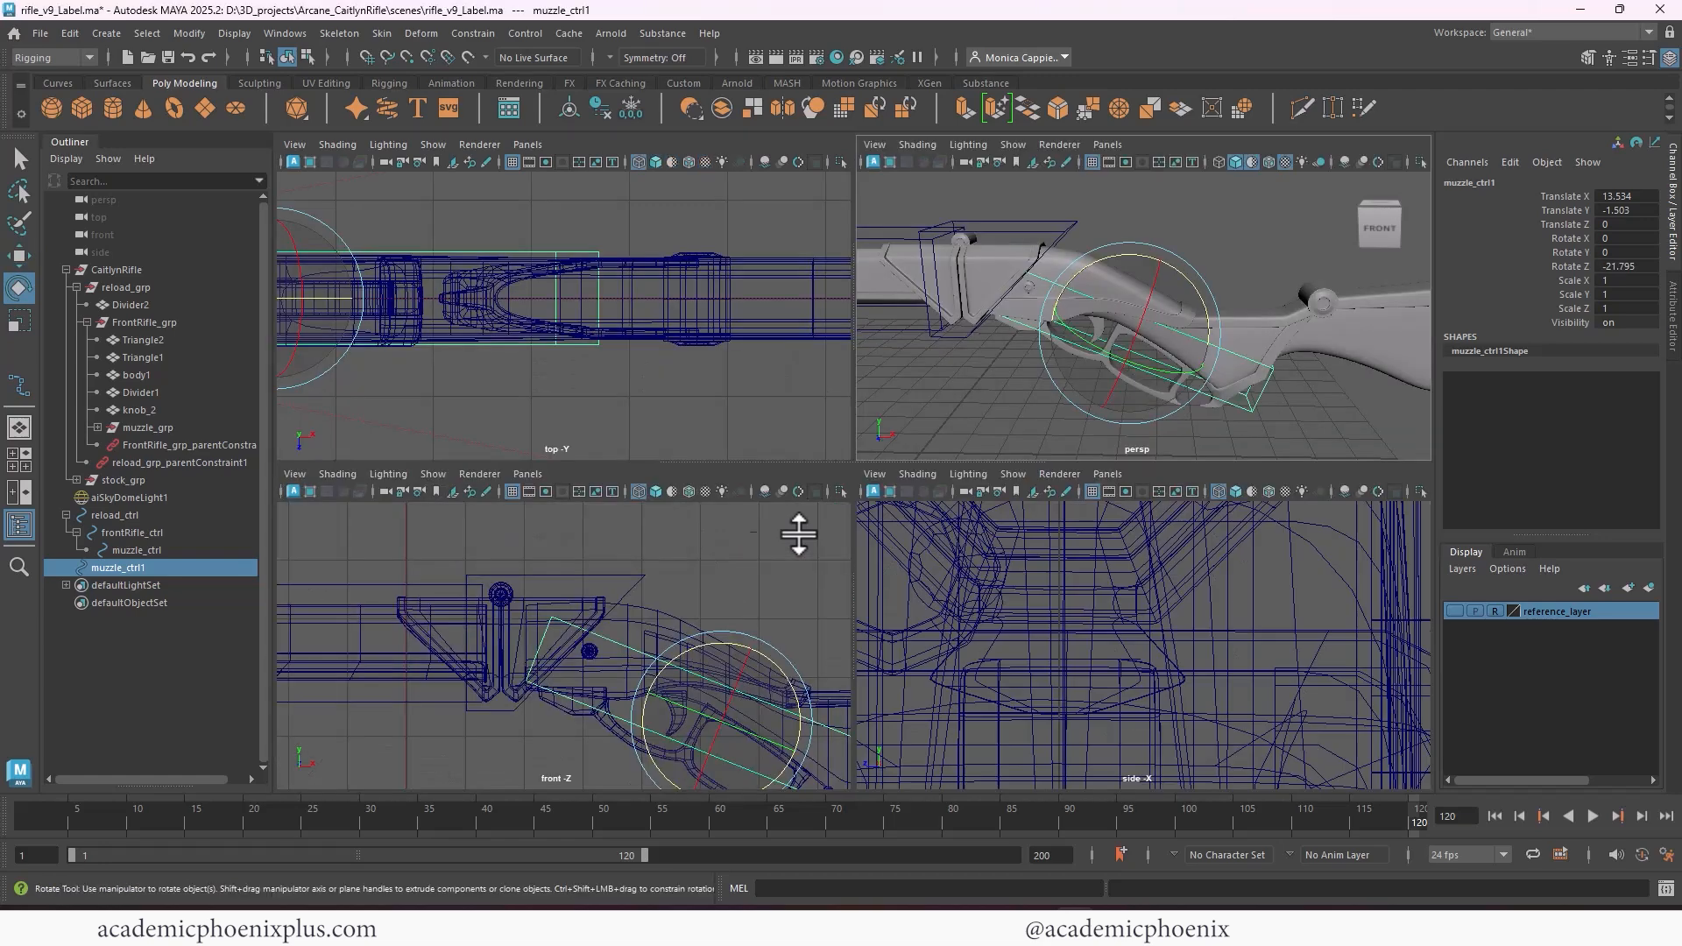
pyautogui.press('space')
pyautogui.keyDown('alt'); pyautogui.moveTo(741, 554); pyautogui.dragTo(461, 466, button='middle'); pyautogui.keyUp('alt')
pyautogui.keyDown('alt'); pyautogui.moveTo(733, 478); pyautogui.dragTo(616, 432, button='right'); pyautogui.keyUp('alt')
pyautogui.keyDown('alt'); pyautogui.moveTo(617, 432); pyautogui.dragTo(561, 424, button='middle'); pyautogui.keyUp('alt')
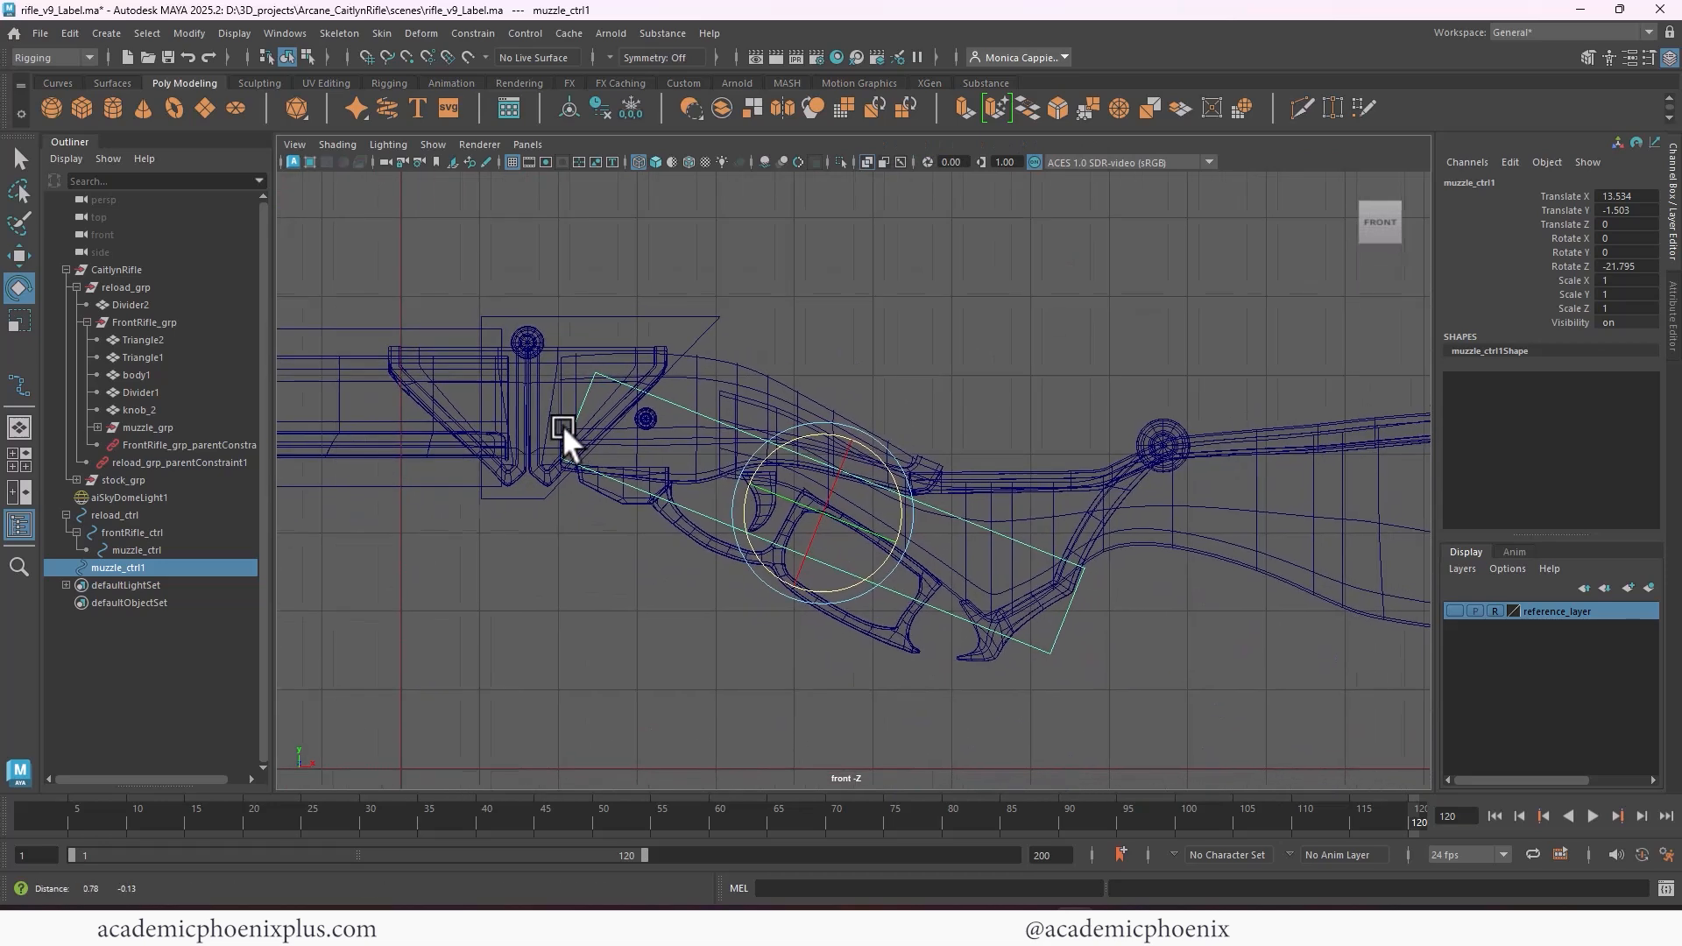
pyautogui.press('w')
pyautogui.moveTo(779, 508); pyautogui.dragTo(755, 549)
# Narrow the duplicated control to about 0.732 in Scale Y, tilt it to -29.361 in Rotate Z, and position it near X 13.134, Y -2.215
pyautogui.press('r')
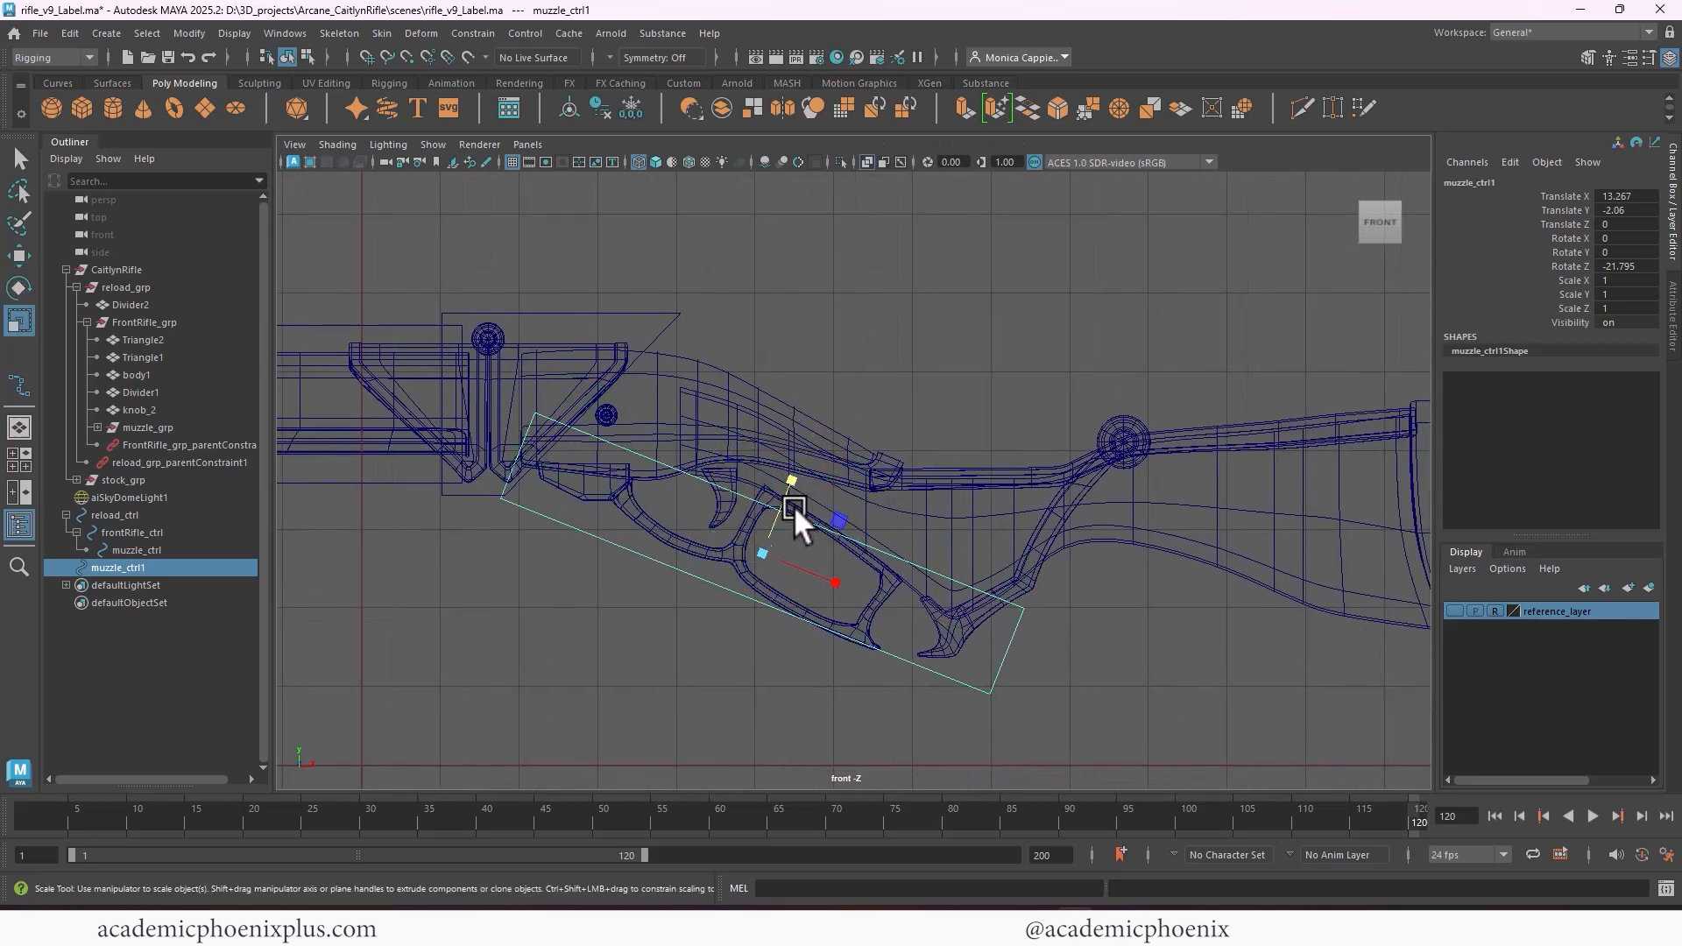
pyautogui.moveTo(790, 481); pyautogui.dragTo(757, 565)
pyautogui.press('e')
pyautogui.press('w')
pyautogui.moveTo(621, 450); pyautogui.dragTo(529, 445, button='right')
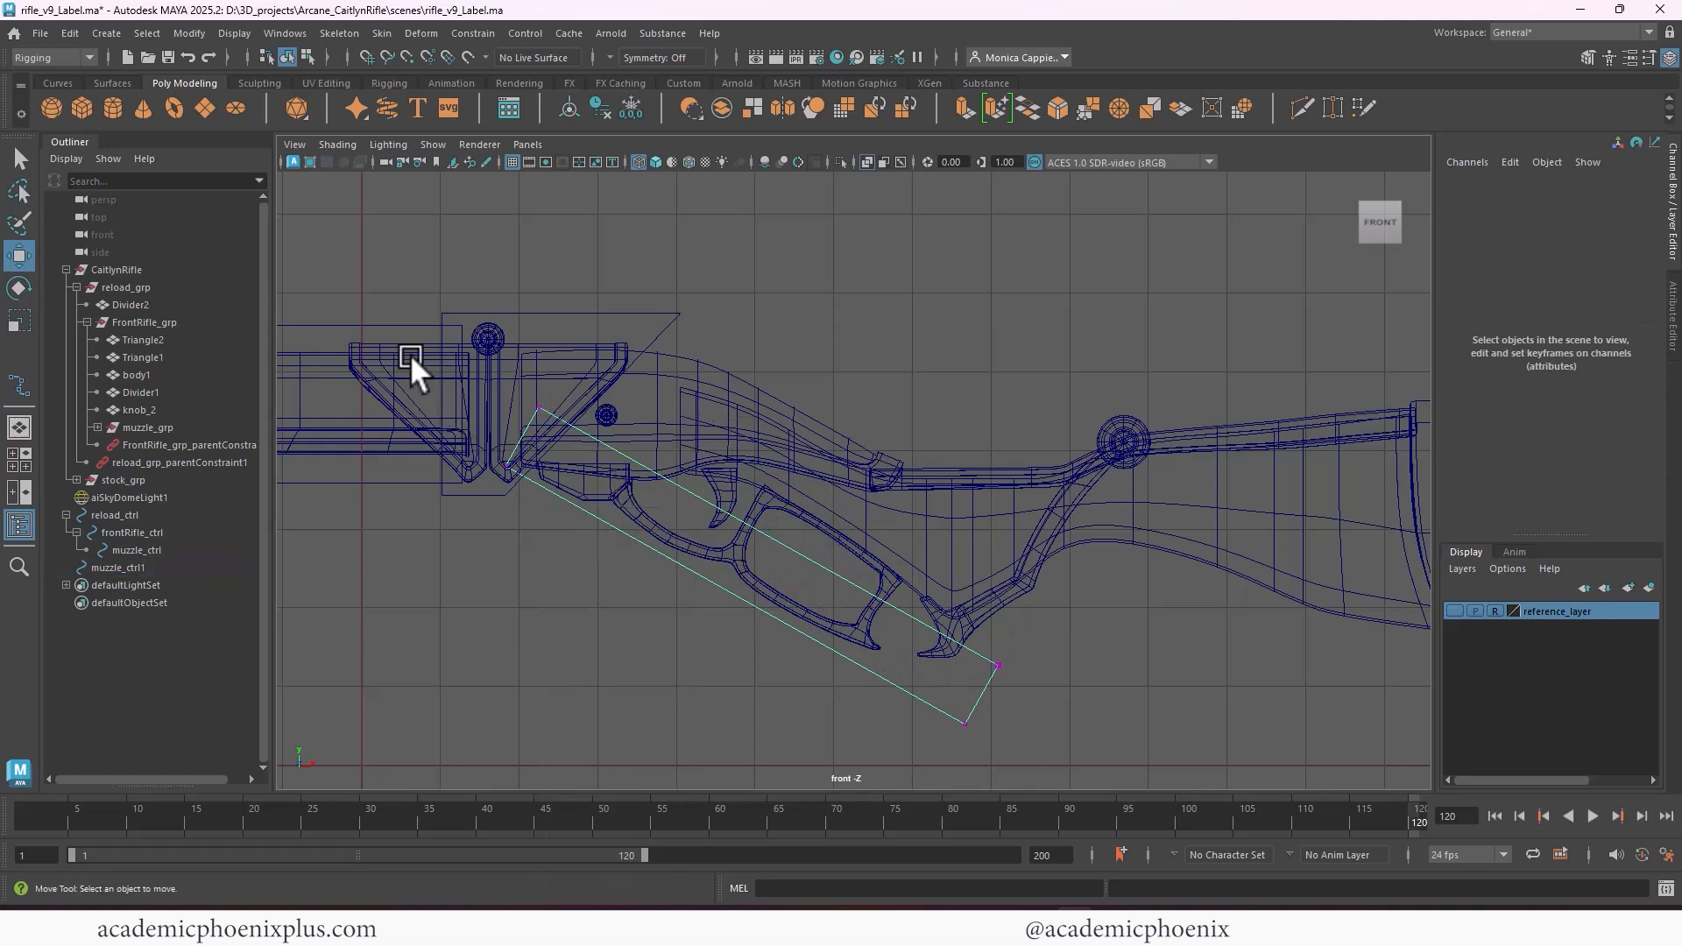
# Pull the control vertices at both ends of the duplicated control inward to shorten the box around the lever loop
pyautogui.moveTo(410, 354); pyautogui.dragTo(592, 487)
pyautogui.moveTo(528, 436); pyautogui.dragTo(556, 415)
pyautogui.hotkey('ctrl', 'z')
pyautogui.moveTo(533, 399); pyautogui.dragTo(556, 410)
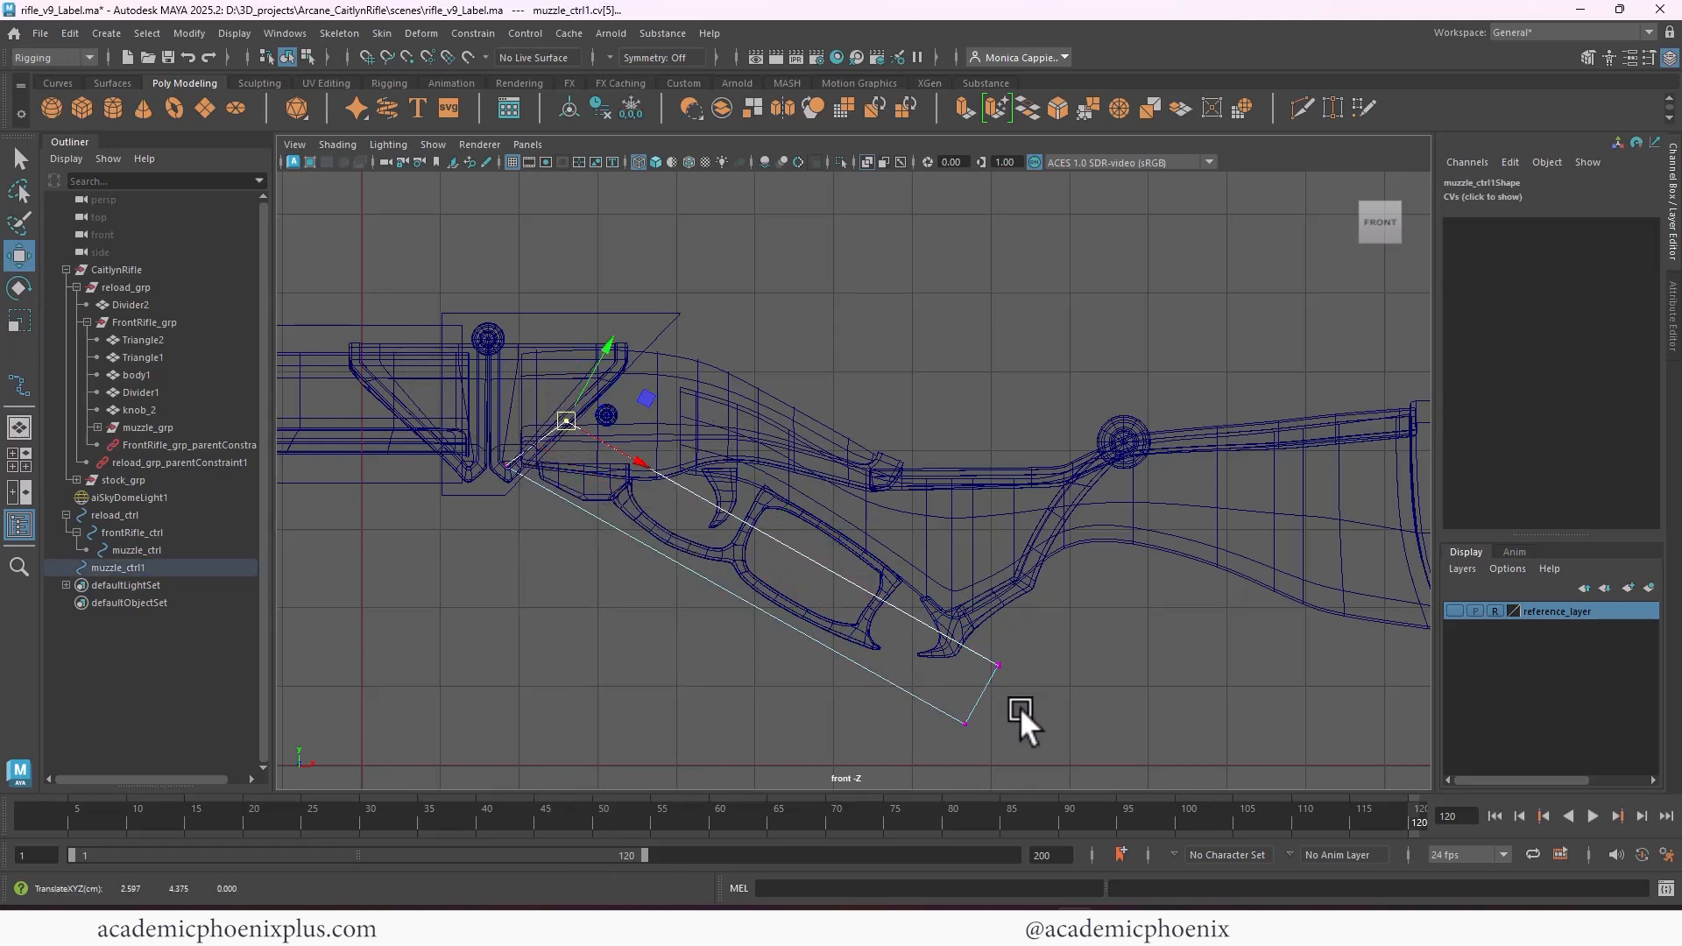
pyautogui.moveTo(1060, 755); pyautogui.dragTo(892, 604)
pyautogui.moveTo(985, 696); pyautogui.dragTo(897, 653)
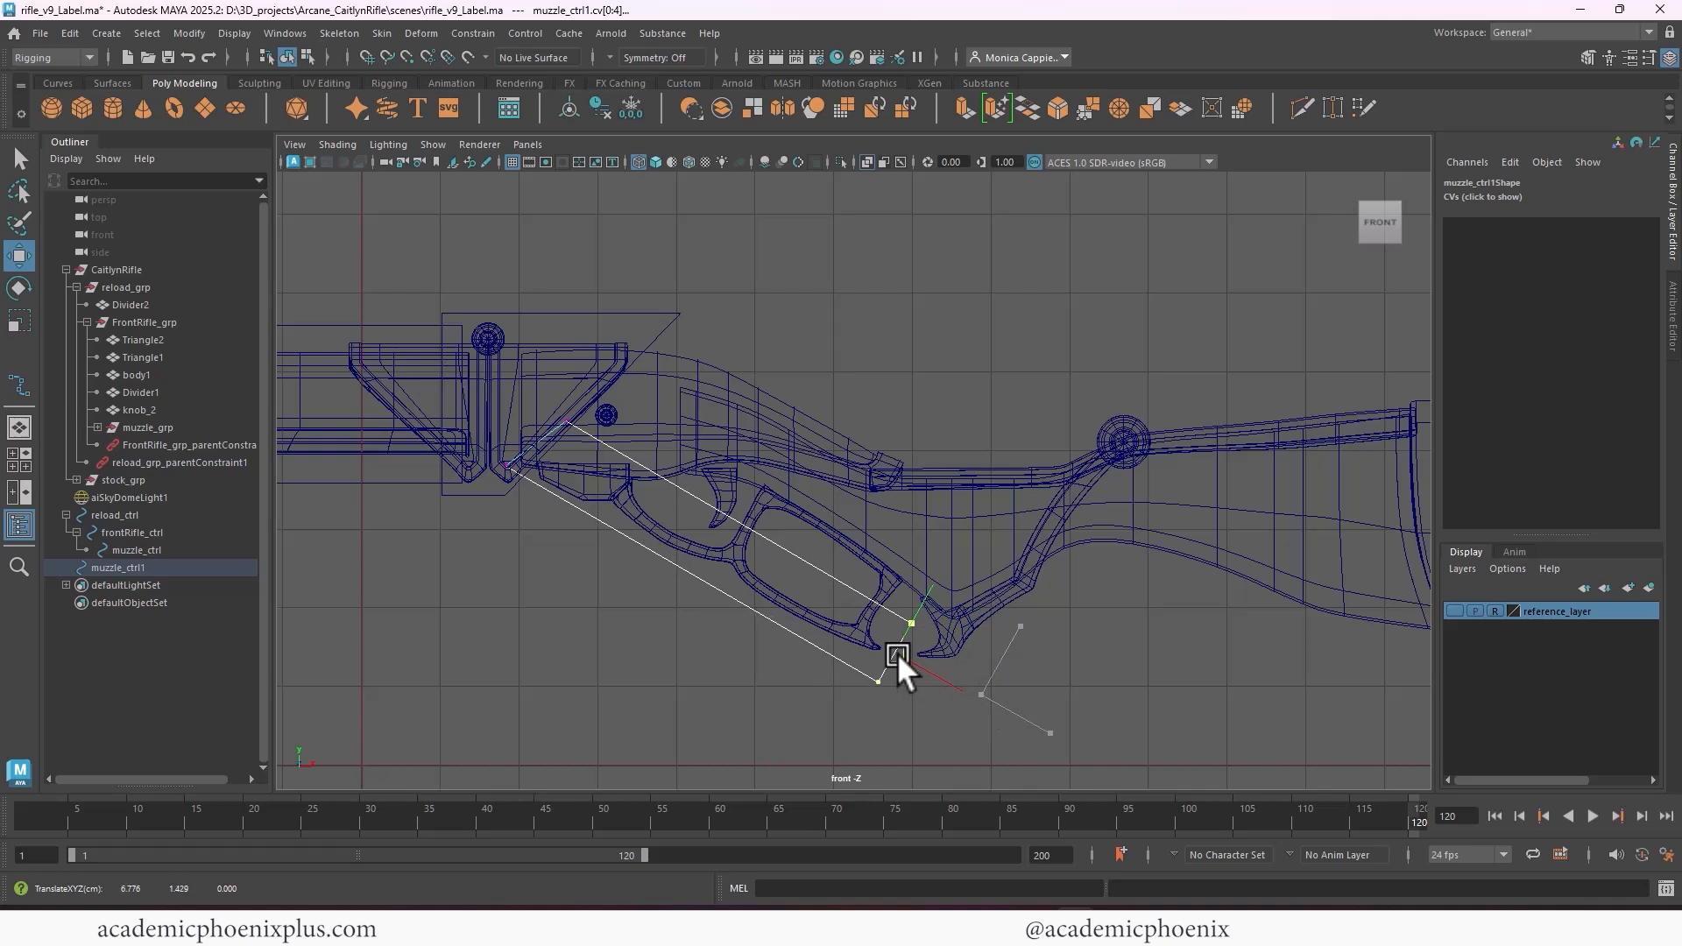
# Adjust the whole duplicated control to about 0.622 in Scale Y and -28.325 in Rotate Z, near X 13.106, Y -2.265
pyautogui.moveTo(717, 509); pyautogui.dragTo(793, 453, button='right')
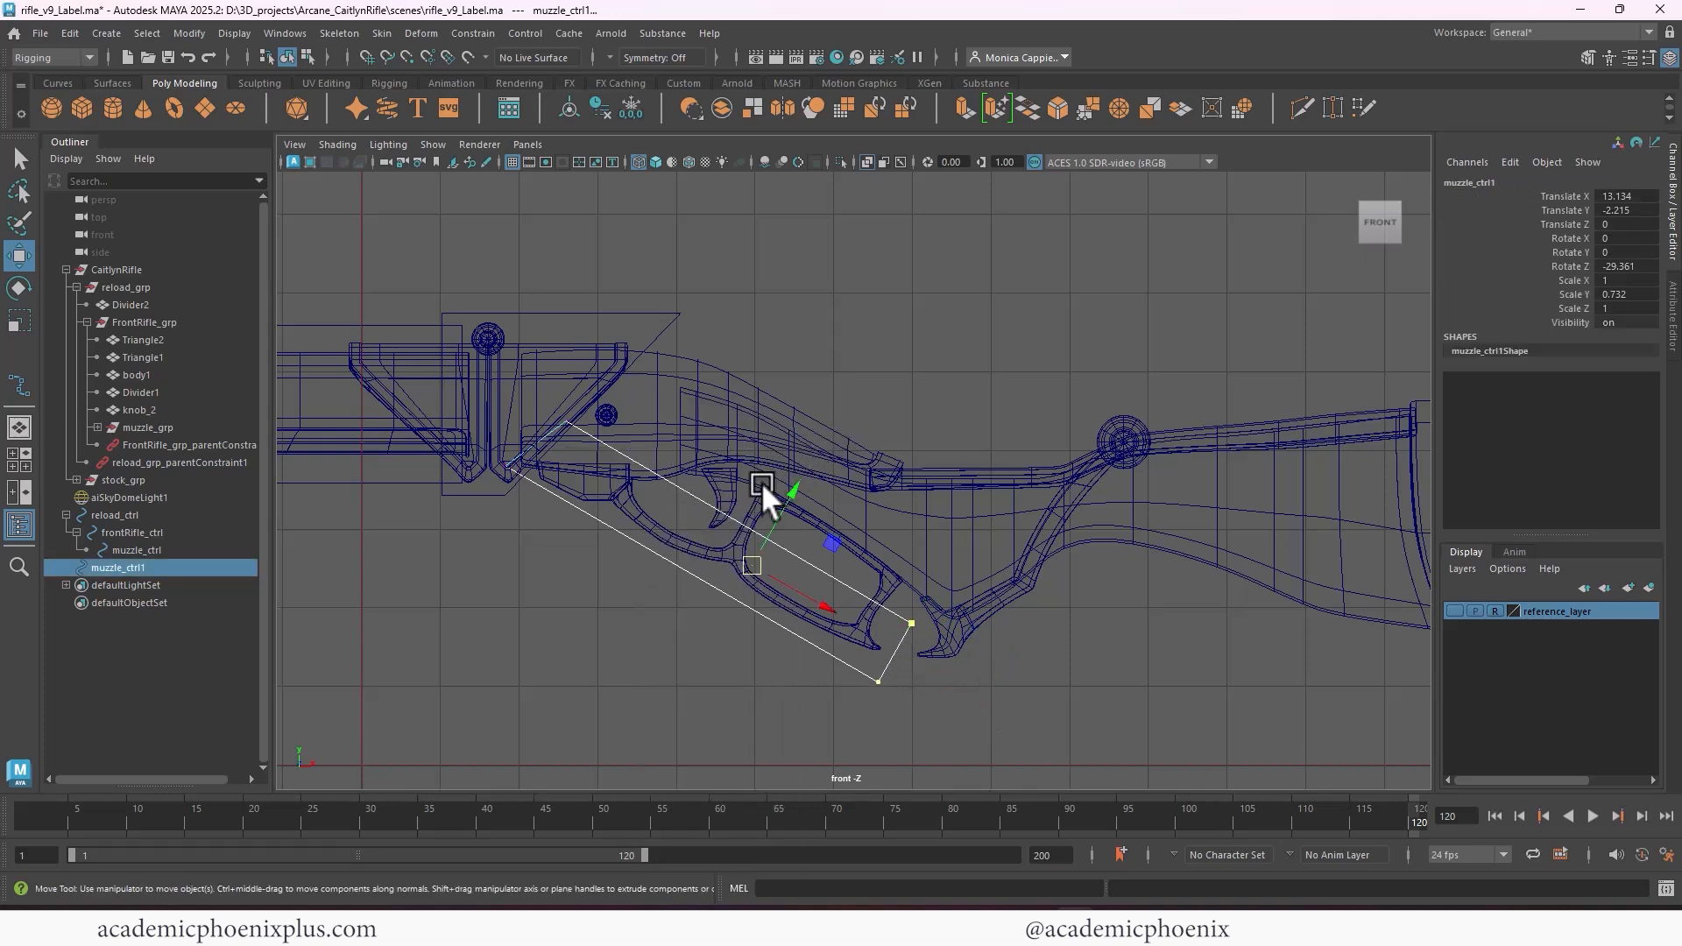
pyautogui.press('r')
pyautogui.moveTo(787, 497); pyautogui.dragTo(815, 519)
pyautogui.press('w')
pyautogui.press('e')
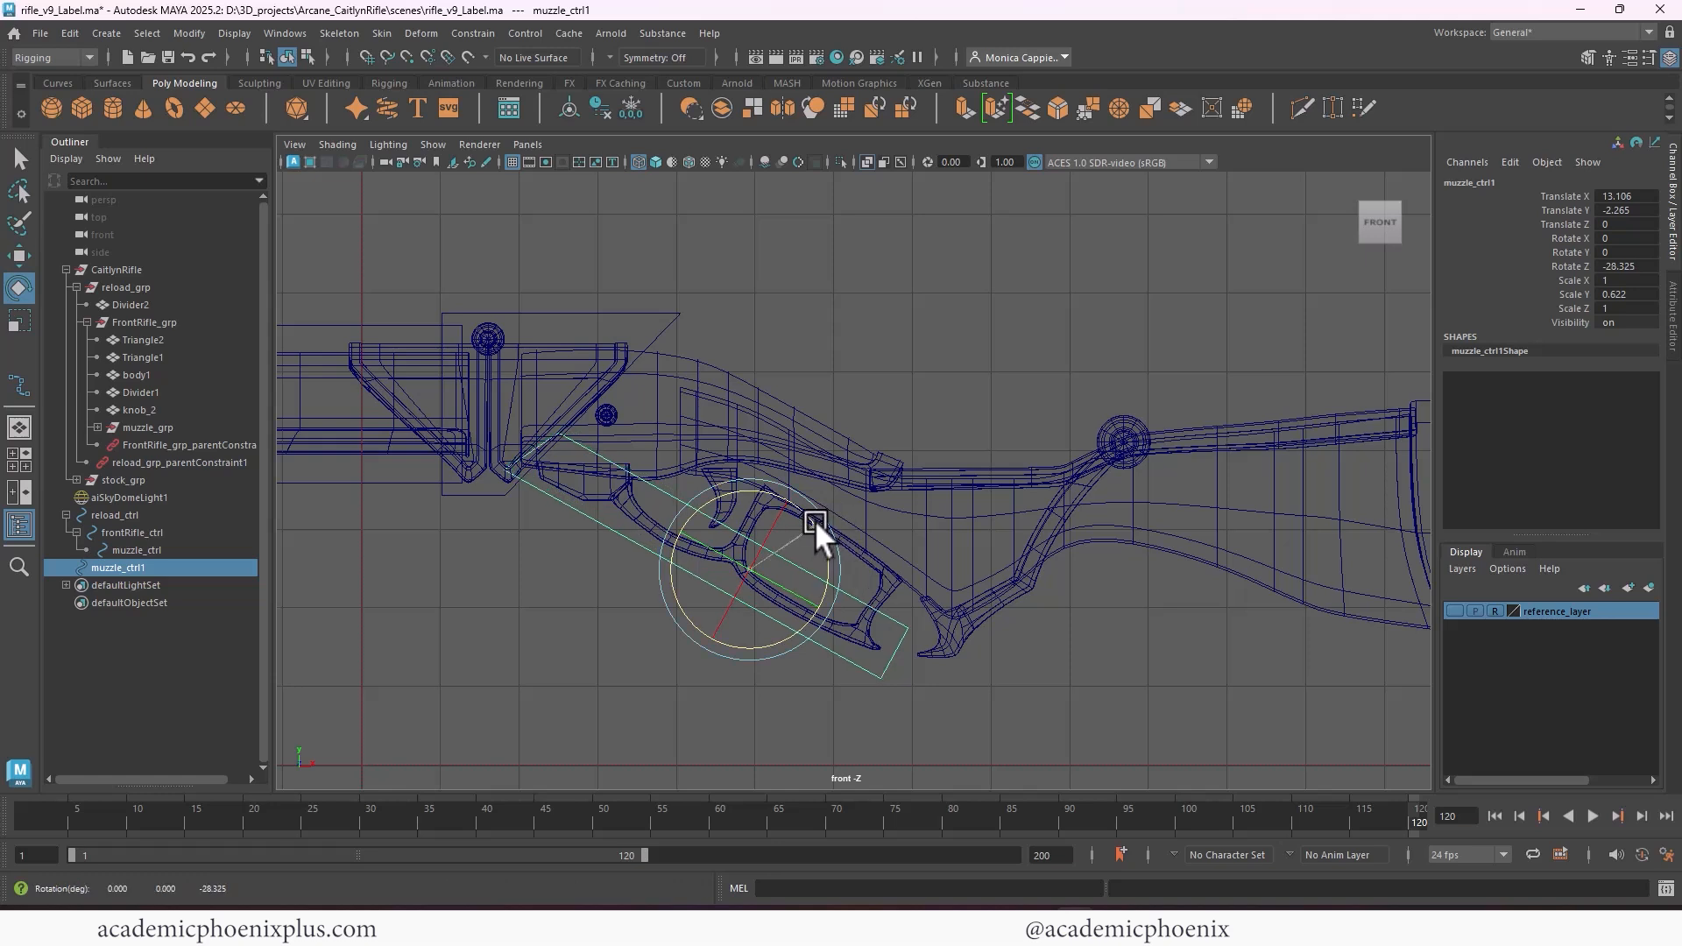
# Freeze the duplicated control's transformations and move its pivot to the front of the trigger guard, where it meets the rifle body
pyautogui.click(631, 107)
pyautogui.press('d')
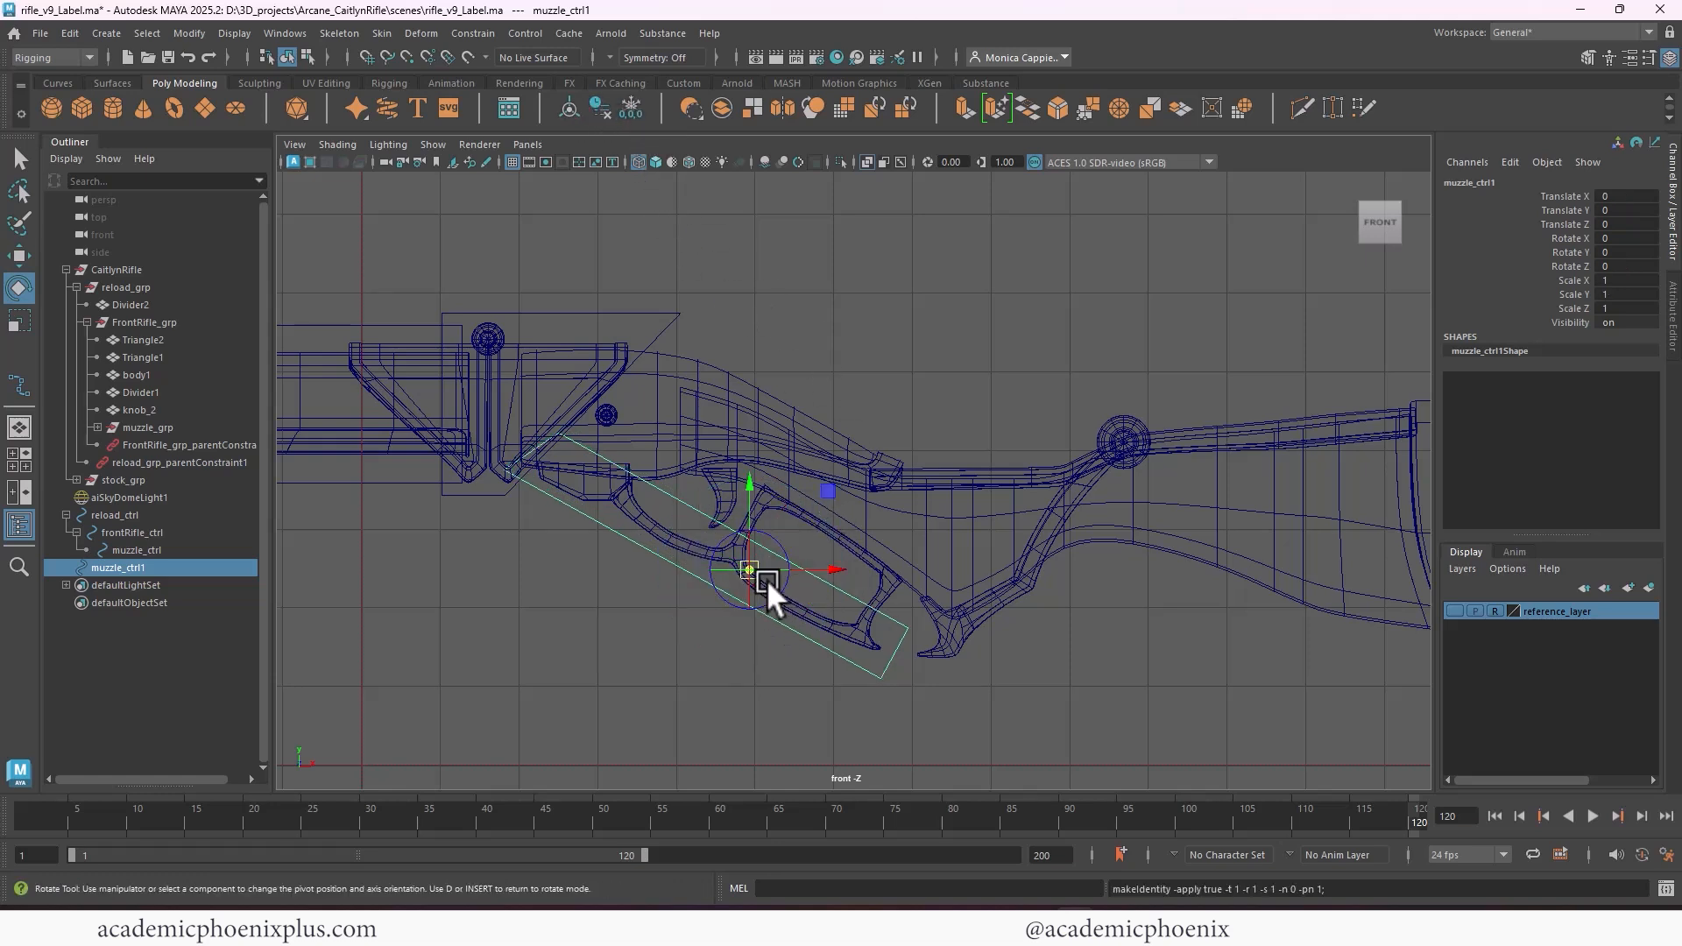
pyautogui.moveTo(765, 580); pyautogui.dragTo(569, 375)
pyautogui.moveTo(617, 466); pyautogui.dragTo(654, 465)
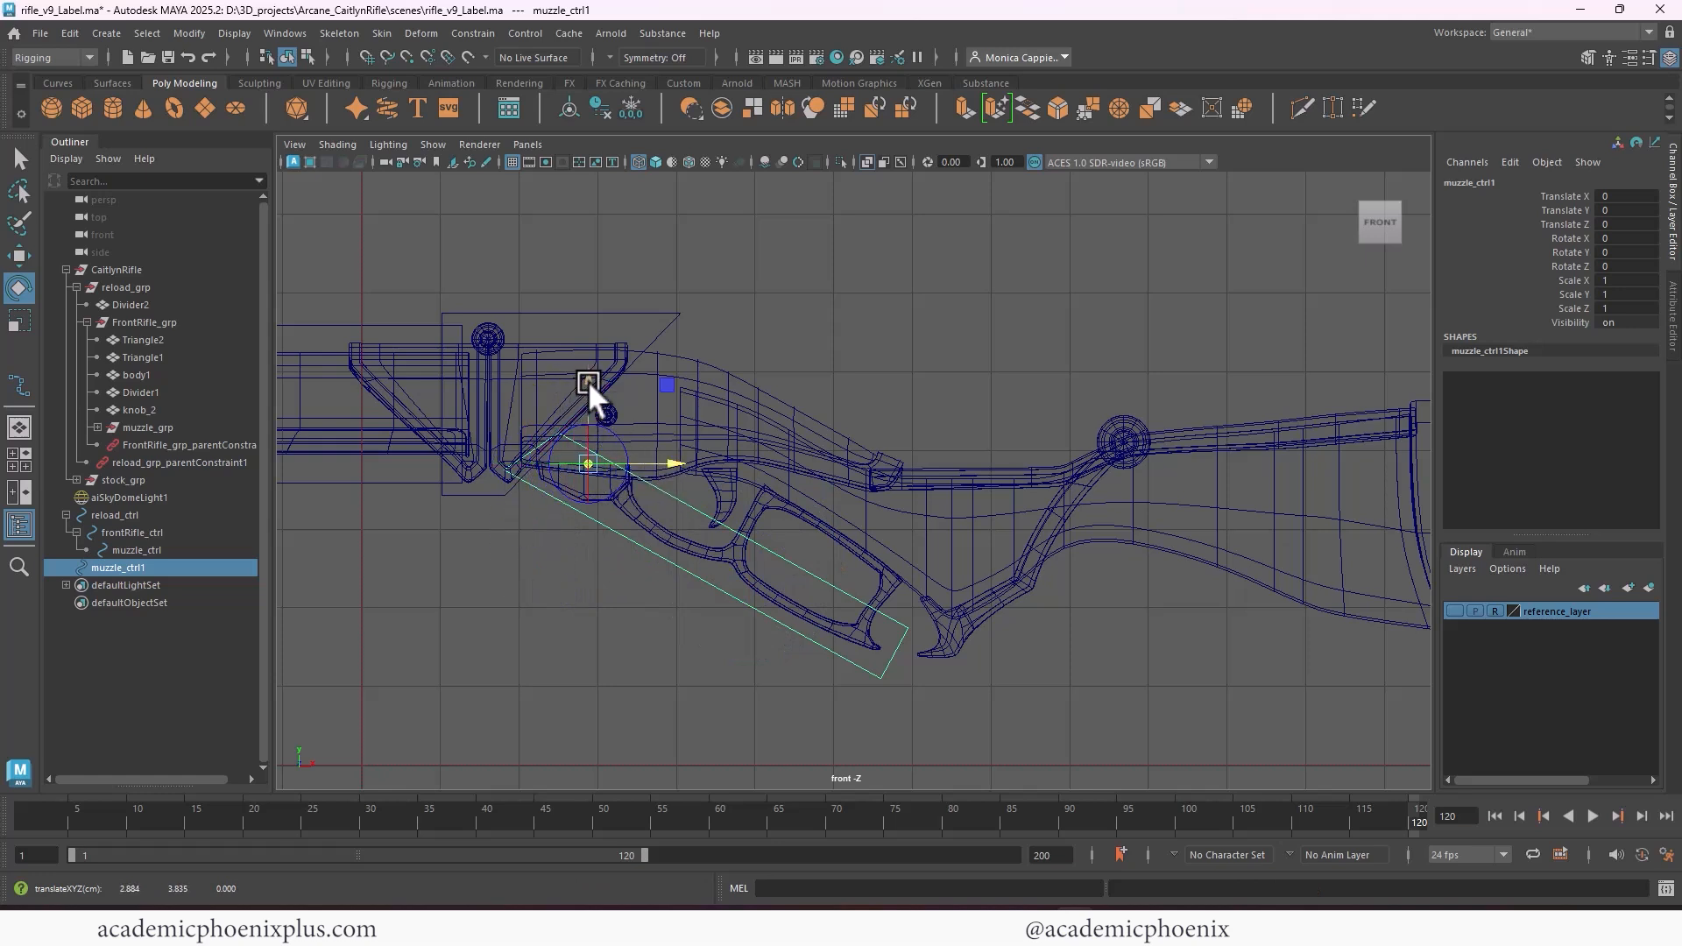
pyautogui.moveTo(587, 381); pyautogui.dragTo(607, 403, button='middle')
pyautogui.moveTo(650, 481); pyautogui.dragTo(673, 488, button='middle')
pyautogui.press('e')
pyautogui.click(564, 578)
pyautogui.click(584, 512)
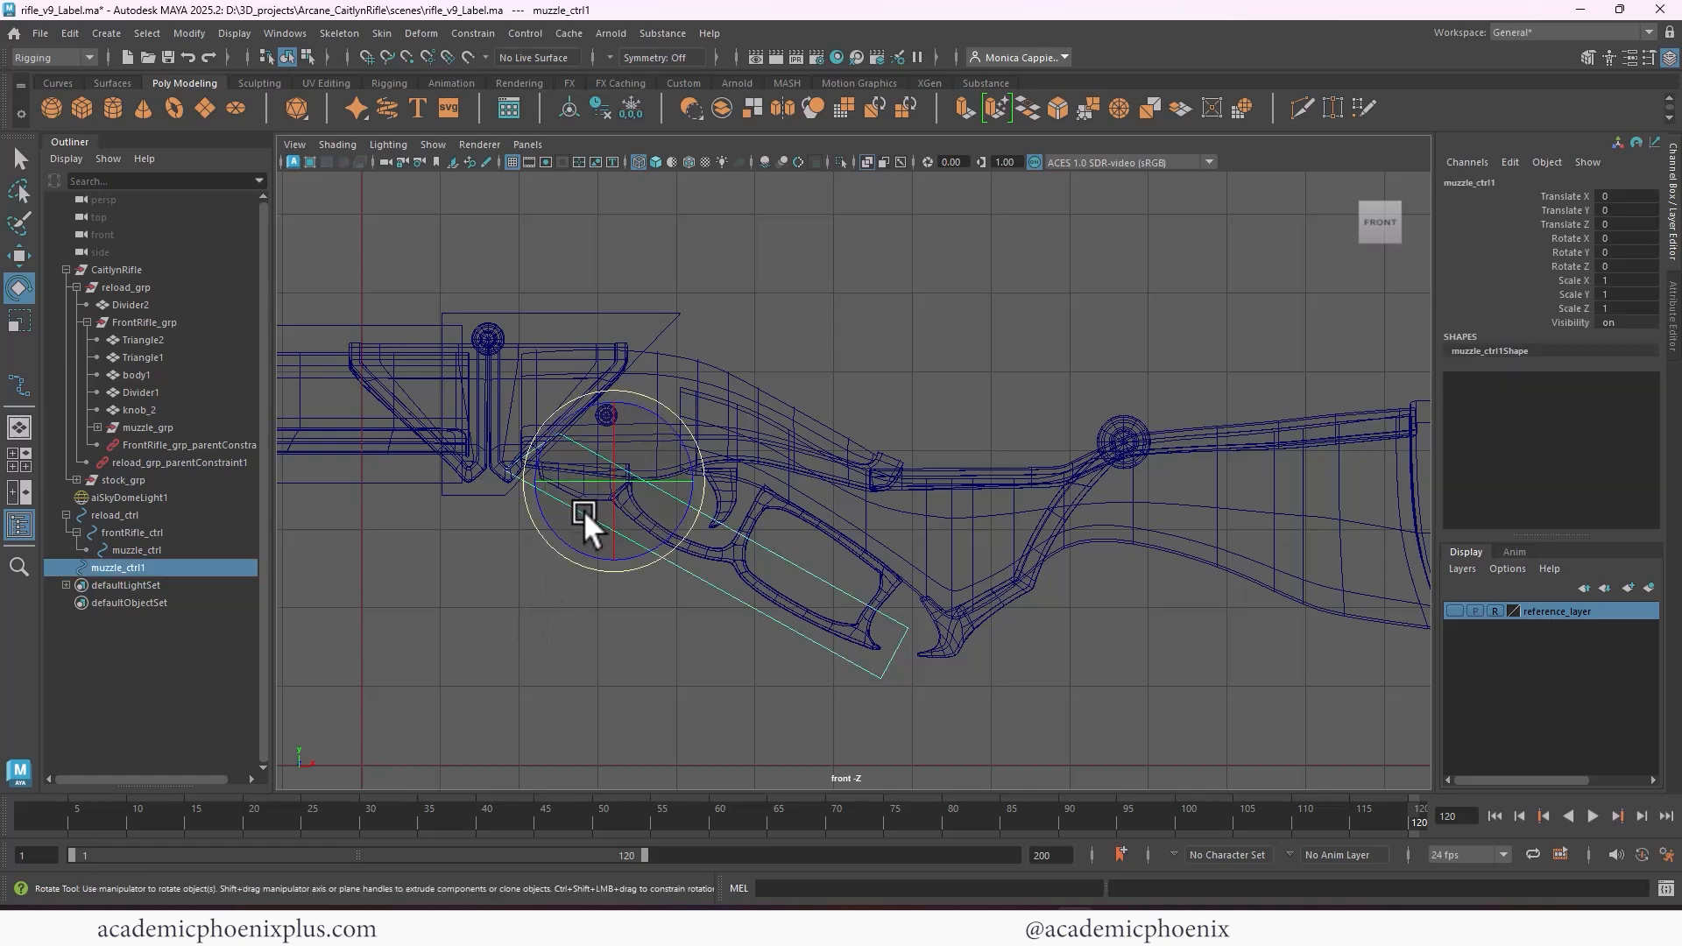
# Move the front-end control vertices of the trigger guard's control rearward so the box starts at the front of the guard
pyautogui.moveTo(584, 511); pyautogui.dragTo(487, 453, button='right')
pyautogui.moveTo(433, 364); pyautogui.dragTo(664, 470)
pyautogui.press('w')
pyautogui.moveTo(589, 371); pyautogui.dragTo(574, 382)
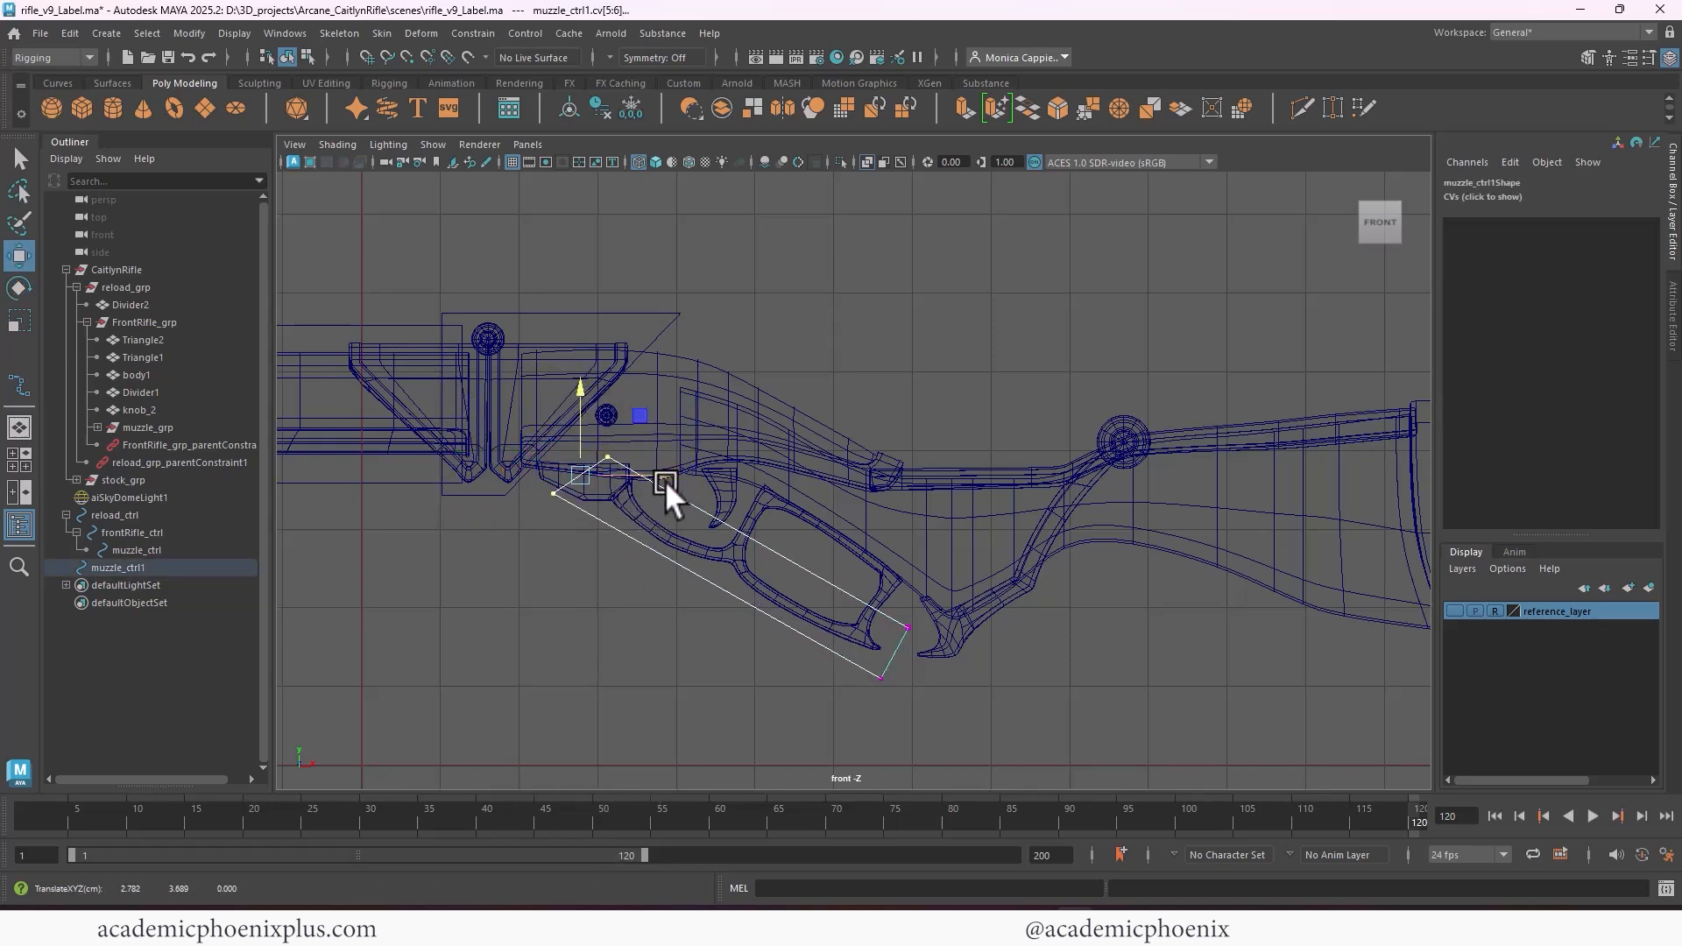
pyautogui.moveTo(665, 480); pyautogui.dragTo(678, 476)
pyautogui.moveTo(588, 375); pyautogui.dragTo(591, 398)
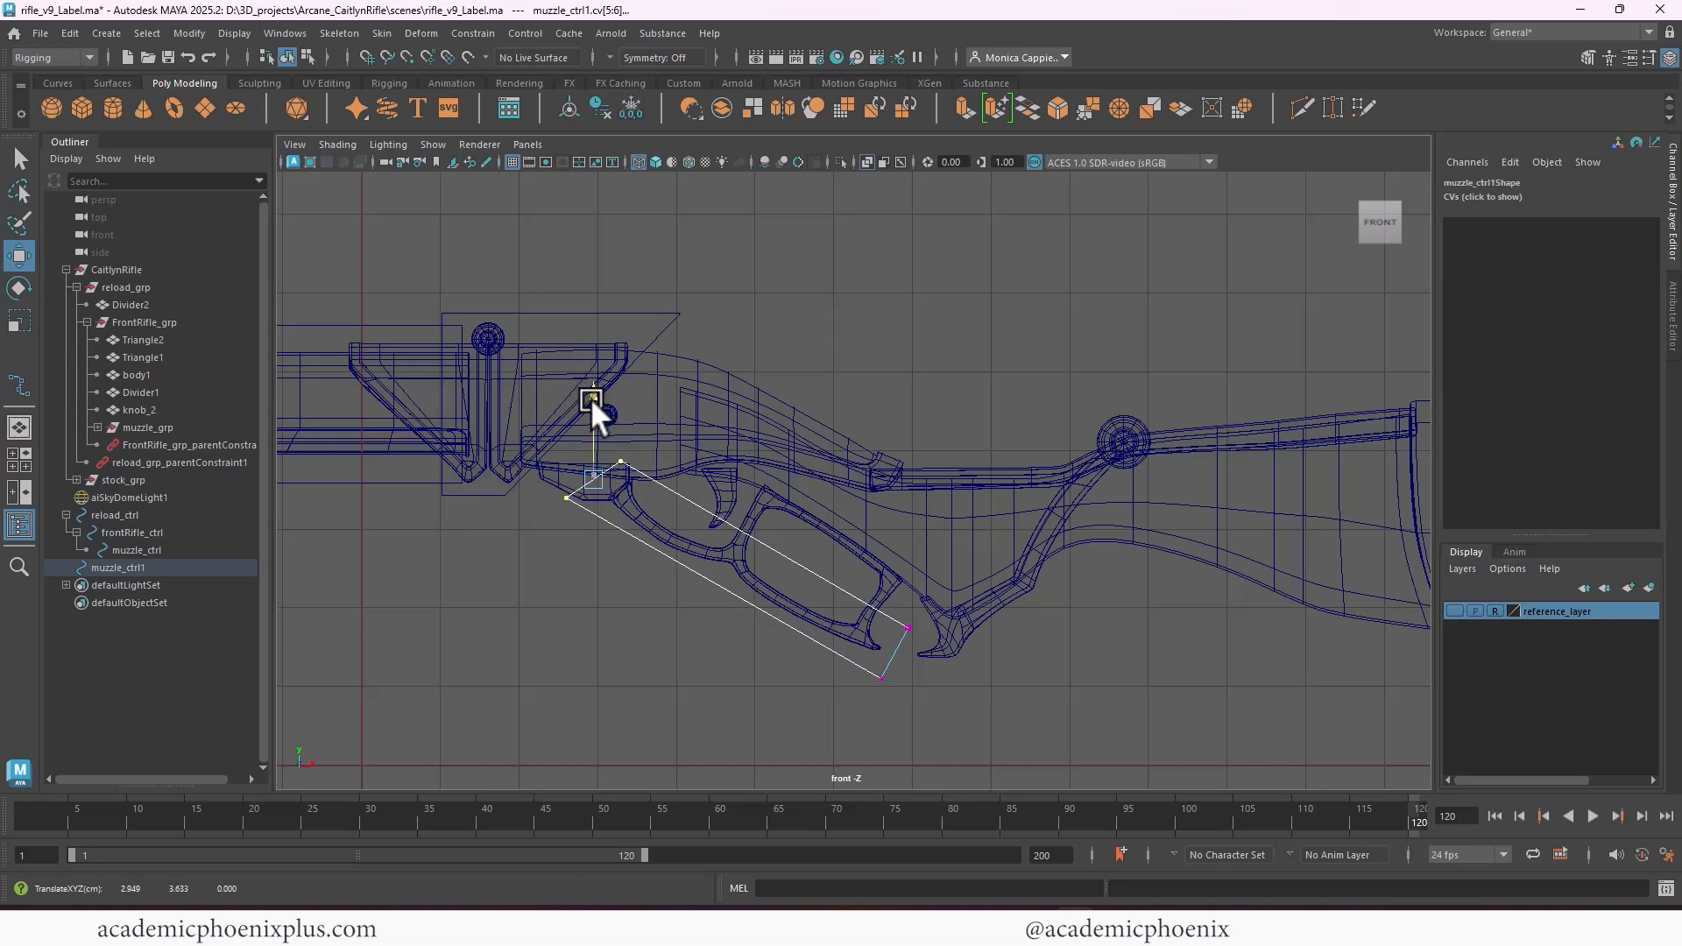
pyautogui.click(20, 157)
pyautogui.press('b')
# Narrow the trigger guard's control to about 0.486 in Scale Z in the perspective view
pyautogui.press('space')
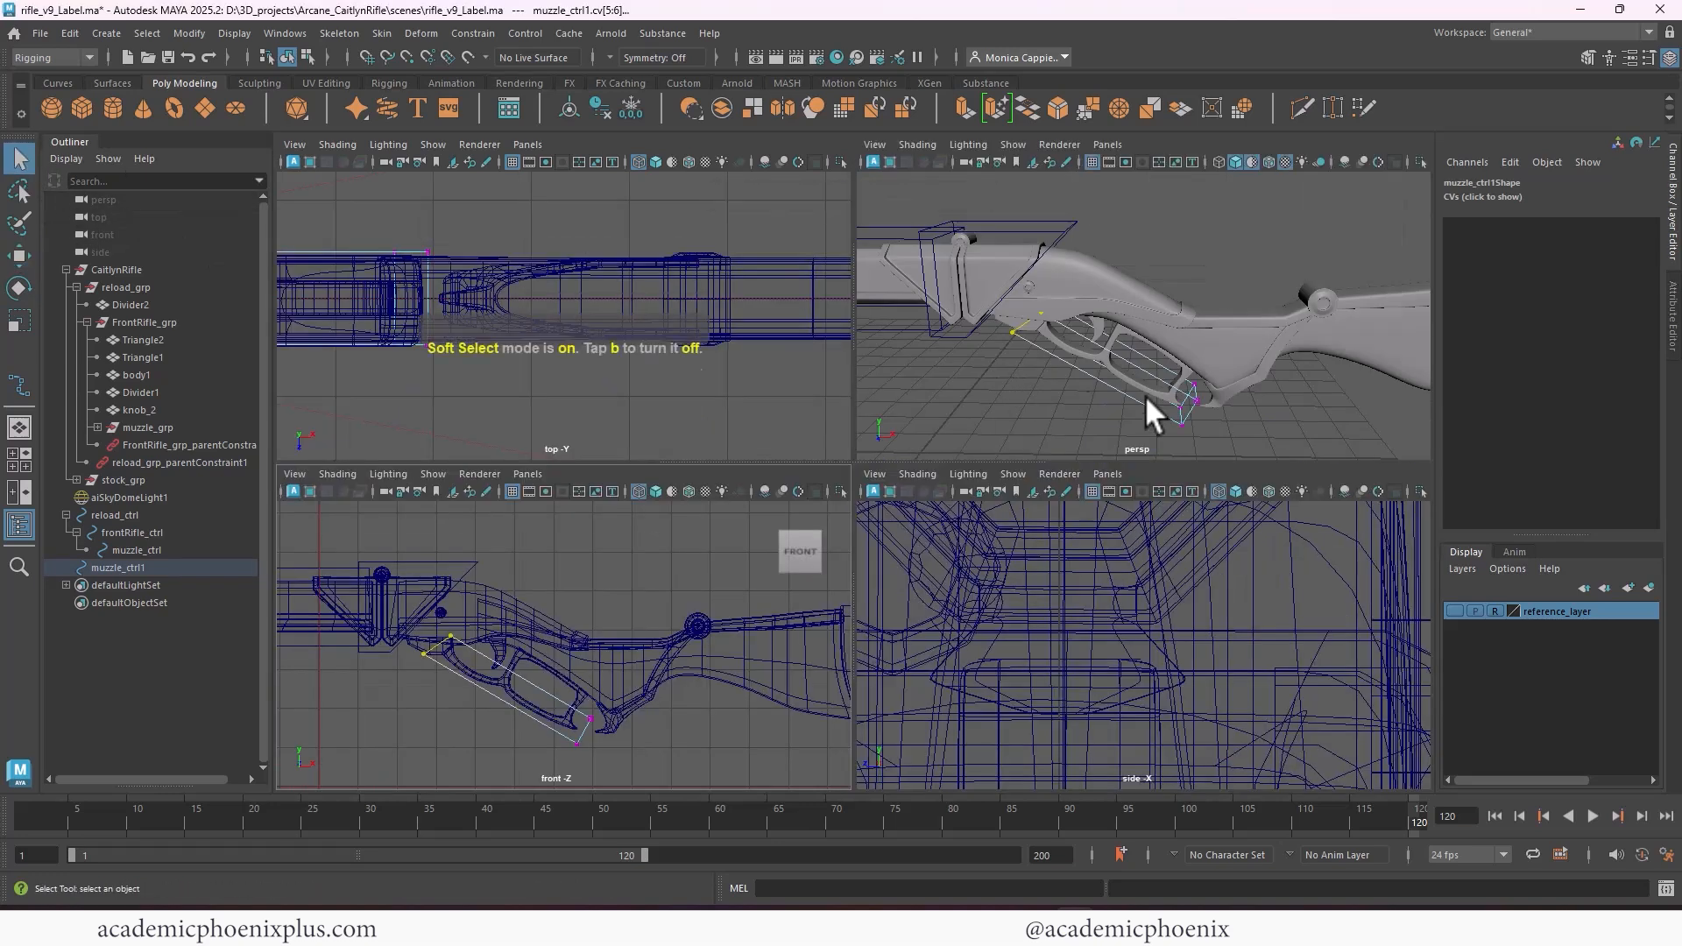
pyautogui.press('space')
pyautogui.moveTo(873, 585); pyautogui.dragTo(925, 526, button='right')
pyautogui.click(1048, 377)
pyautogui.keyDown('alt'); pyautogui.moveTo(837, 580); pyautogui.dragTo(808, 573); pyautogui.keyUp('alt')
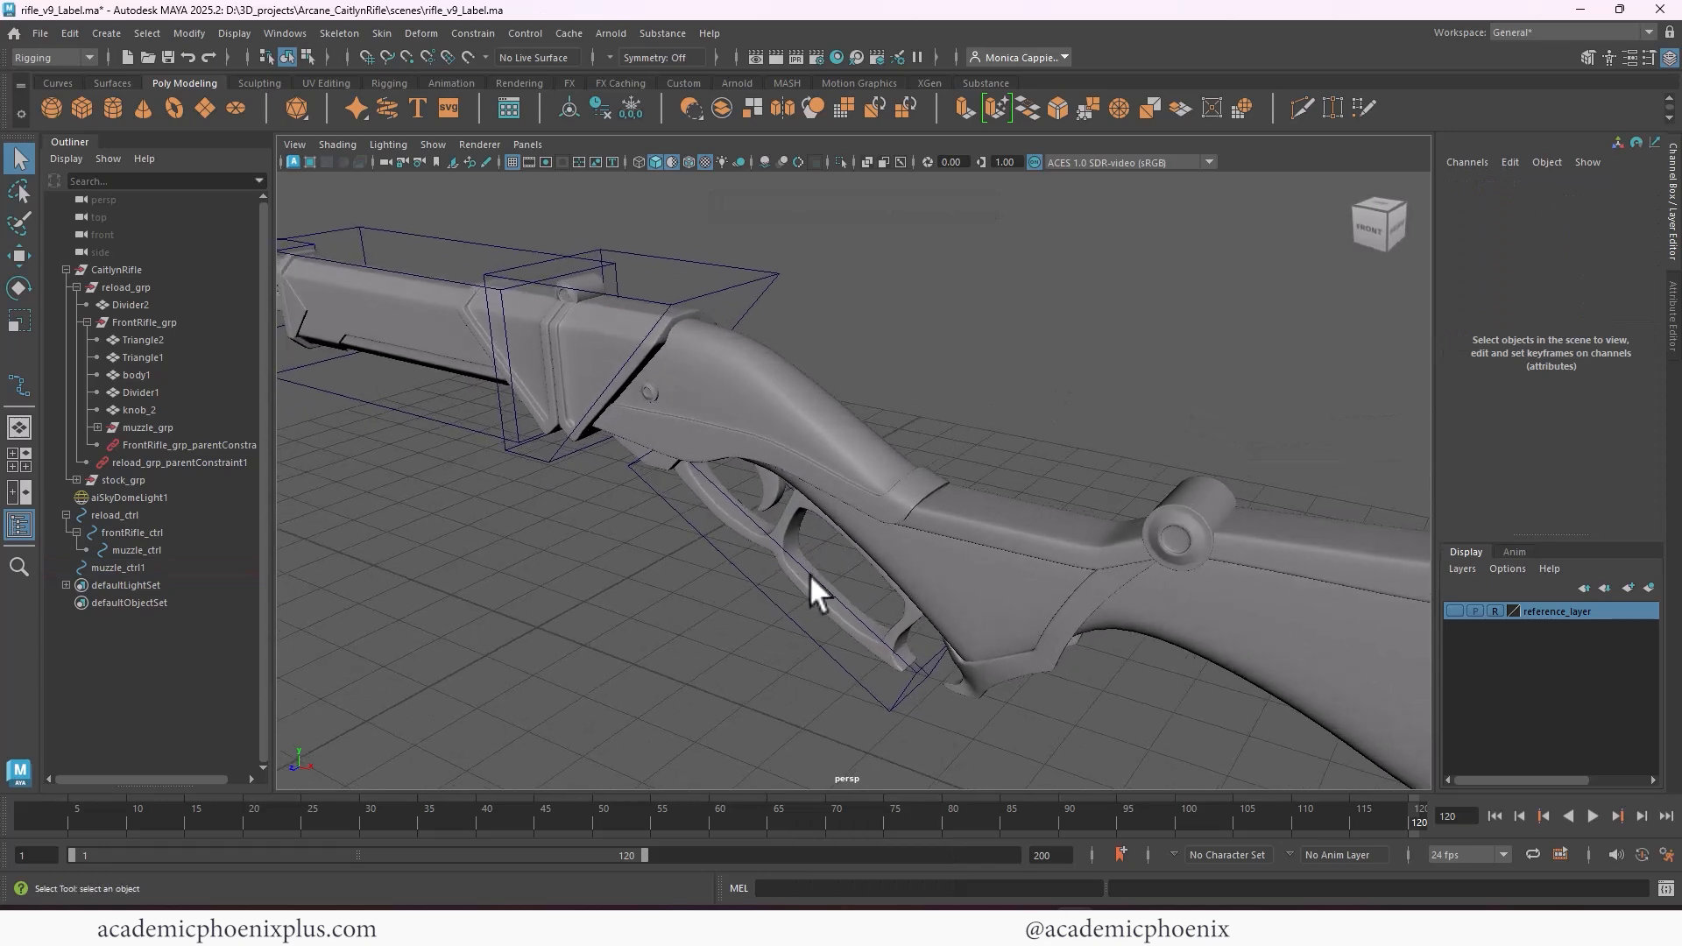
pyautogui.click(804, 584)
pyautogui.press('r')
pyautogui.moveTo(624, 466); pyautogui.dragTo(902, 463)
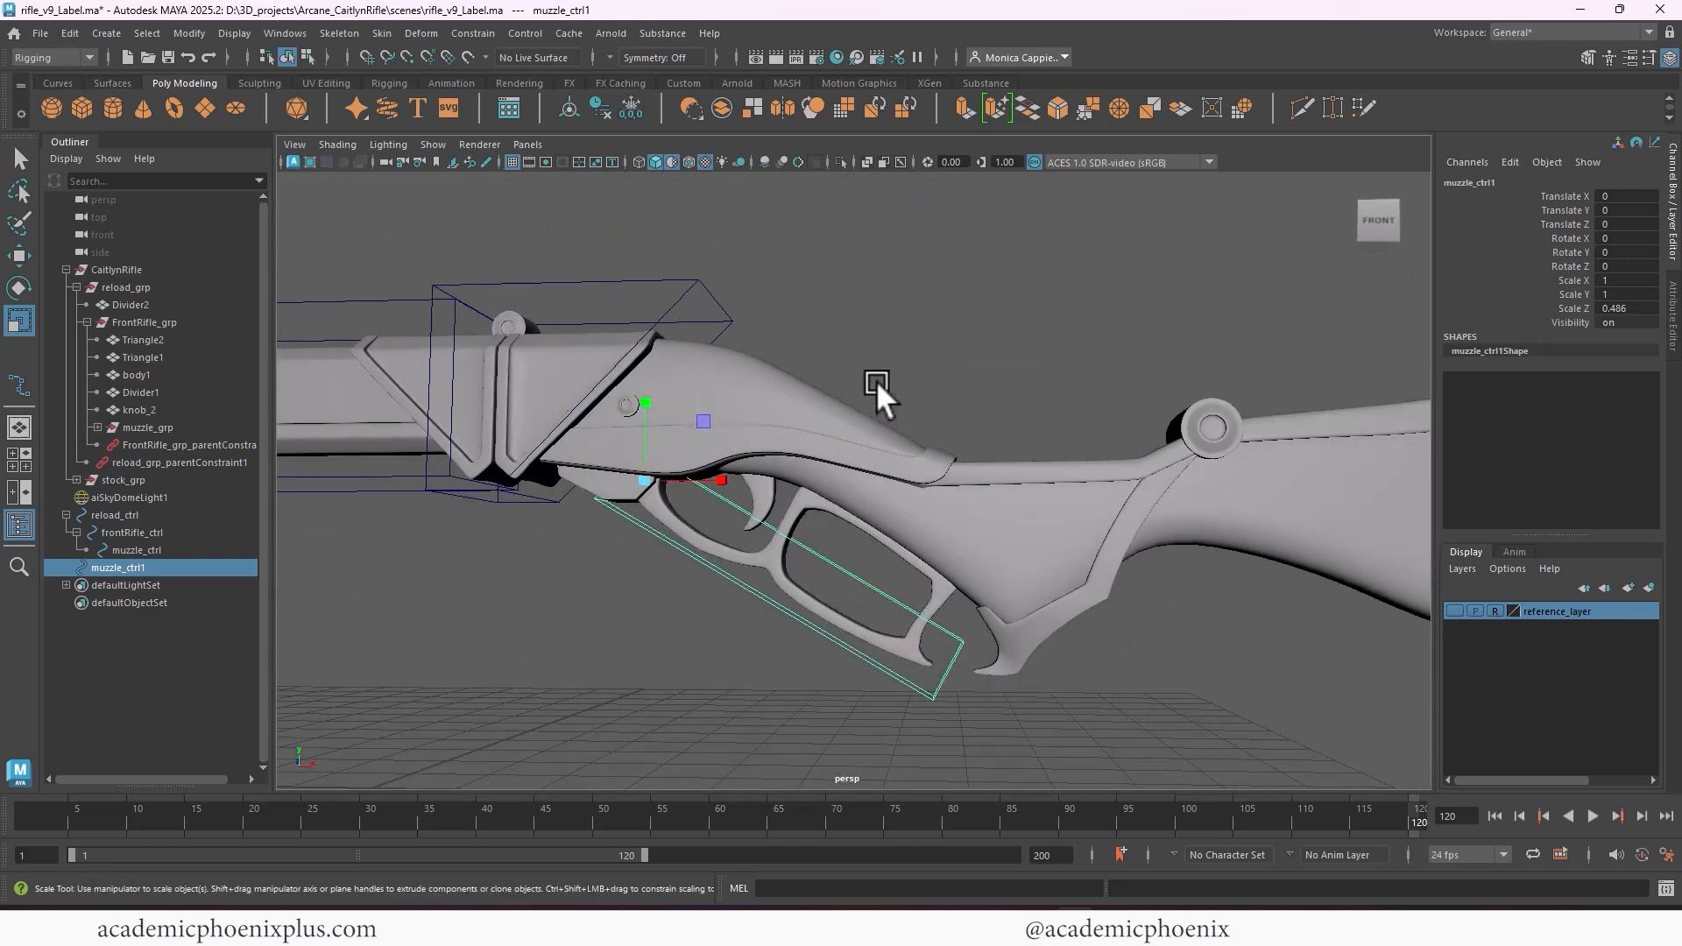
# Expand stock_grp to show its part names, and rename the muzzle_ctrl1 control to triggerGuard_ctrl
pyautogui.click(77, 287)
pyautogui.click(123, 304)
pyautogui.click(76, 304)
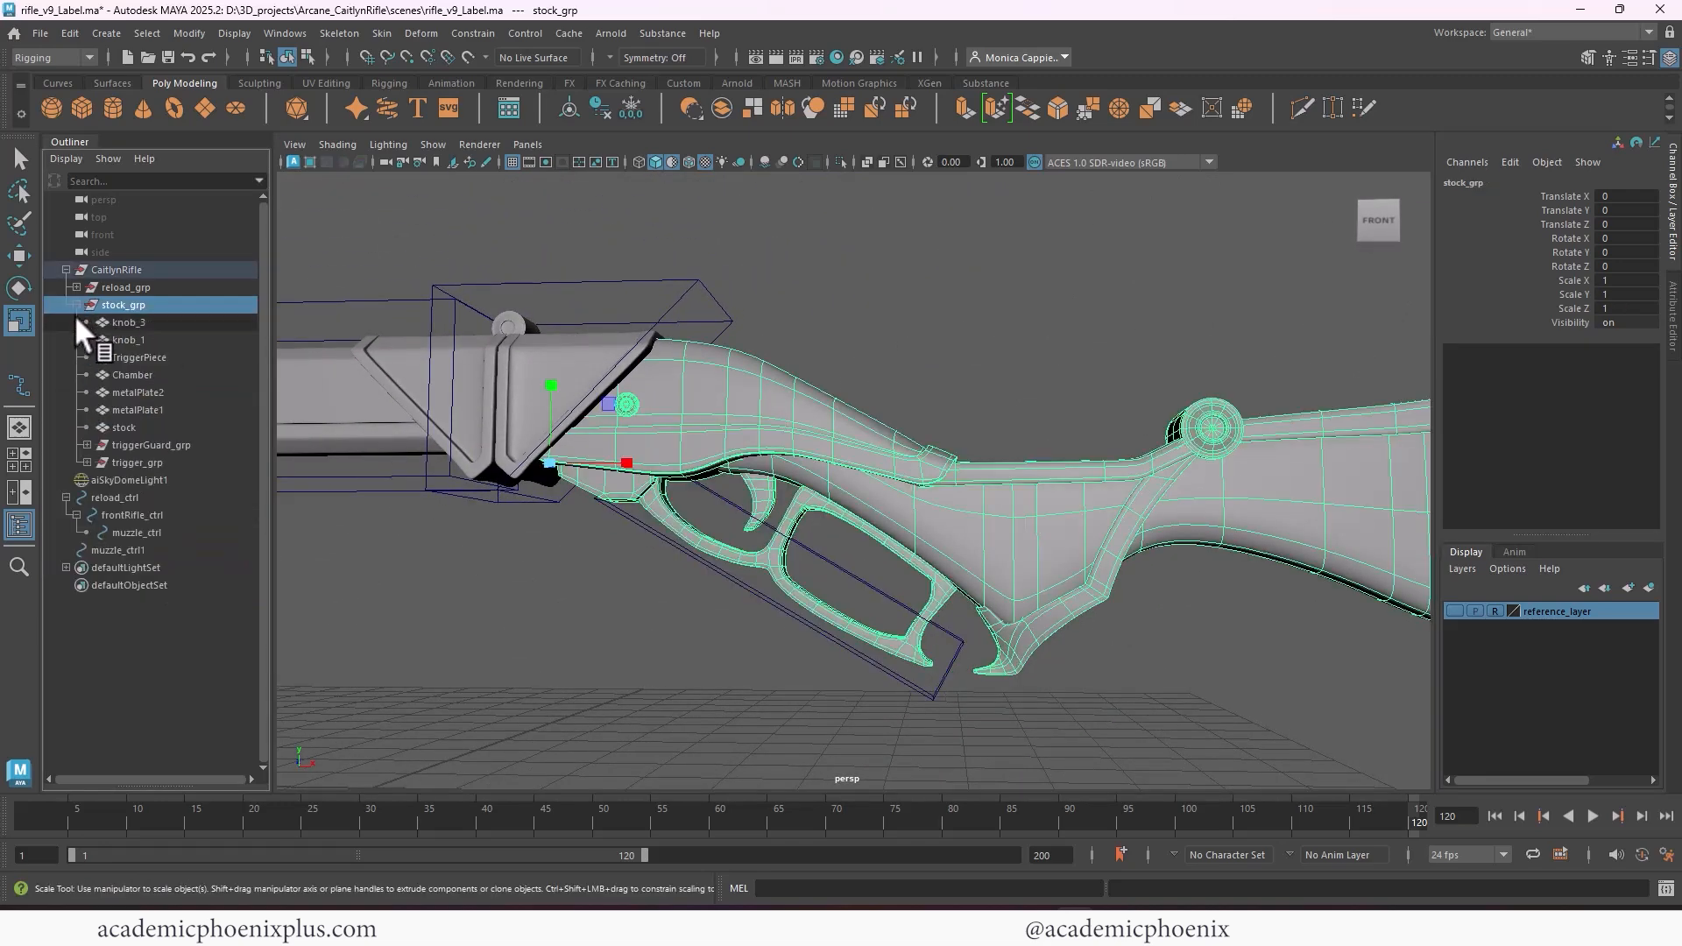
pyautogui.doubleClick(120, 550)
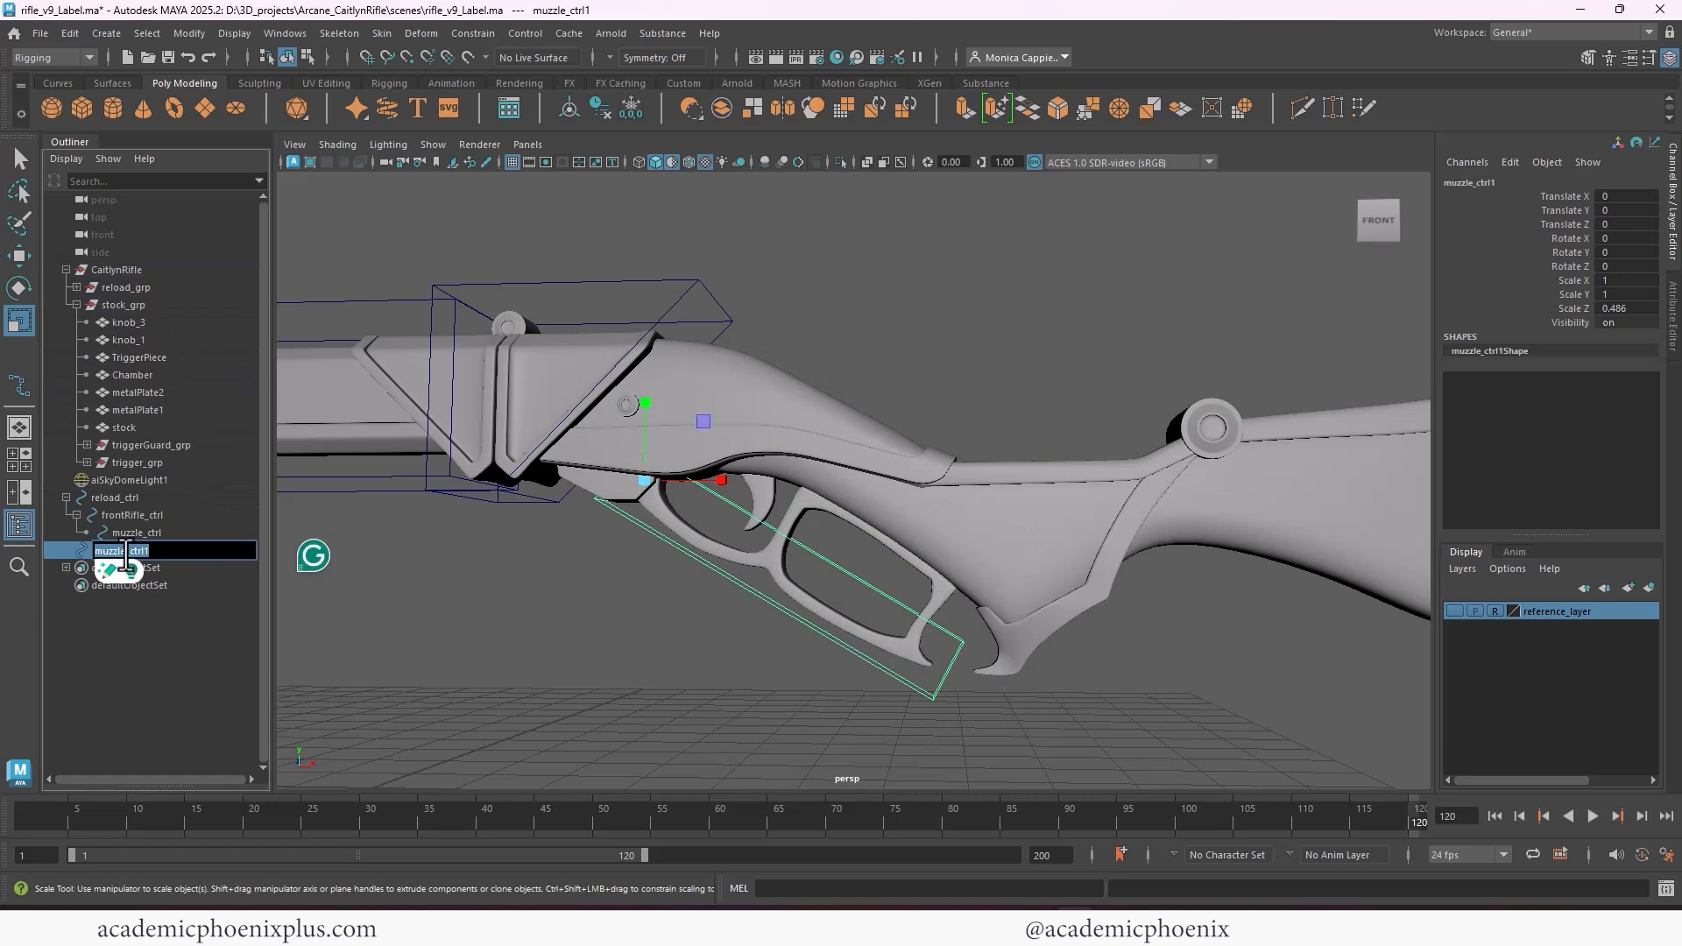
pyautogui.write('trig')
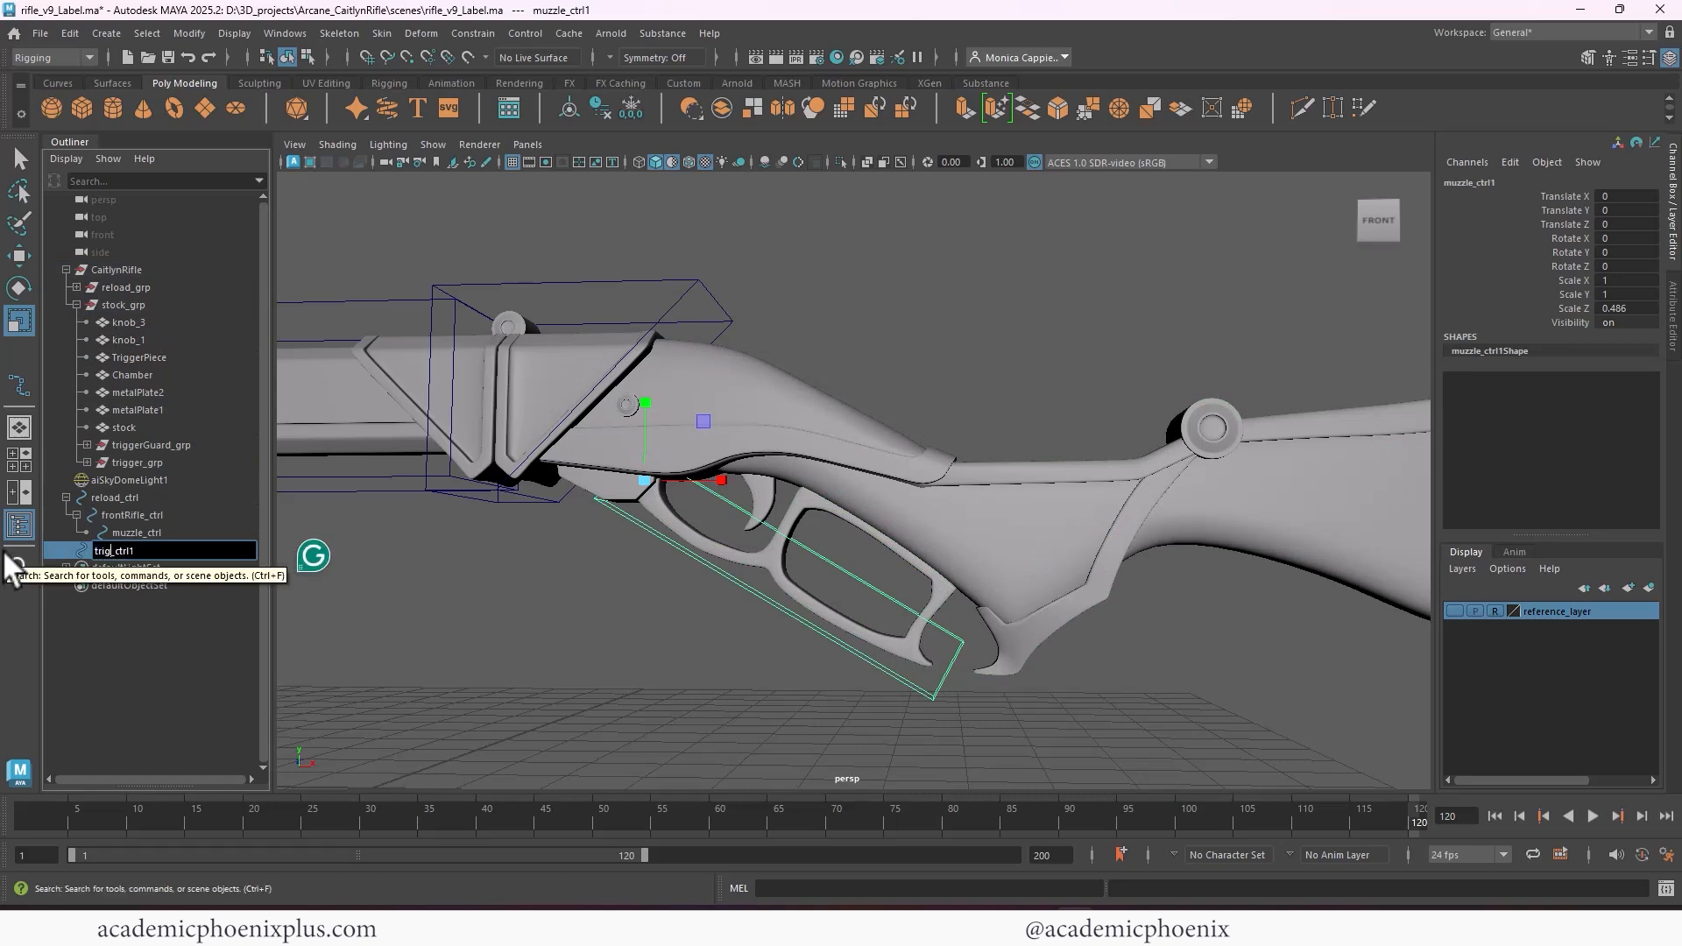
pyautogui.write('gerGuard')
pyautogui.press('End')
pyautogui.press('BackSpace')
pyautogui.press('Return')
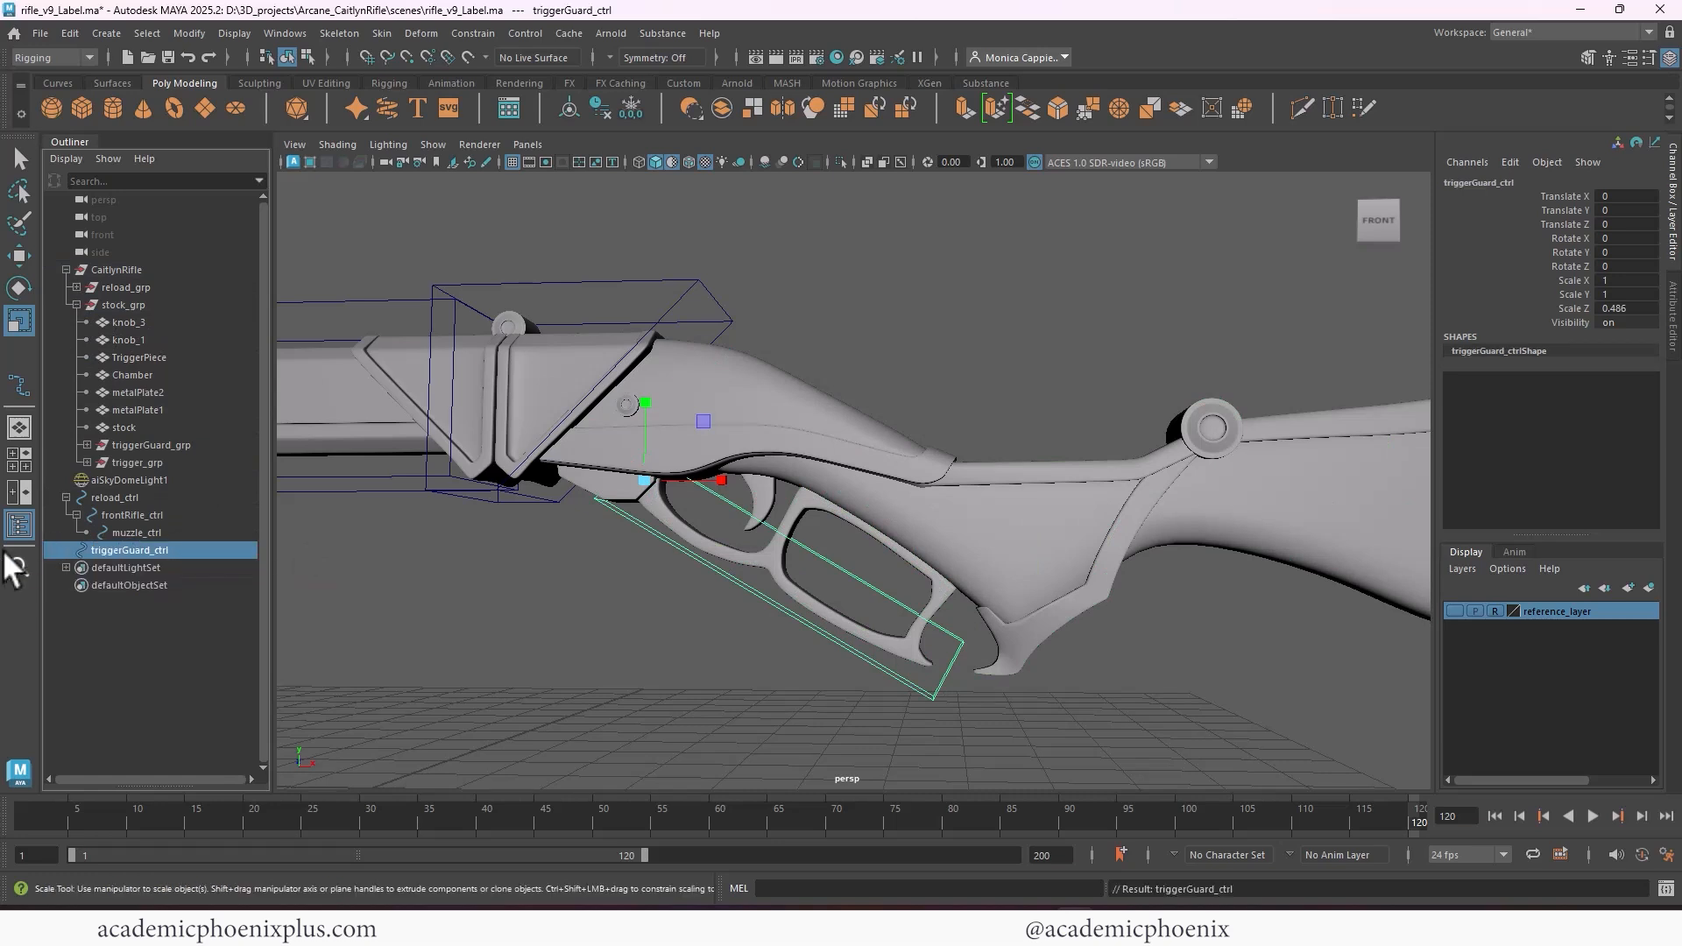
# Duplicate triggerGuard_ctrl and place the copy at the trigger, near X 1.511, Y 0.444, with Rotate Z -60.25 and Scale X 0.492
pyautogui.hotkey('ctrl', 'd')
pyautogui.press('w')
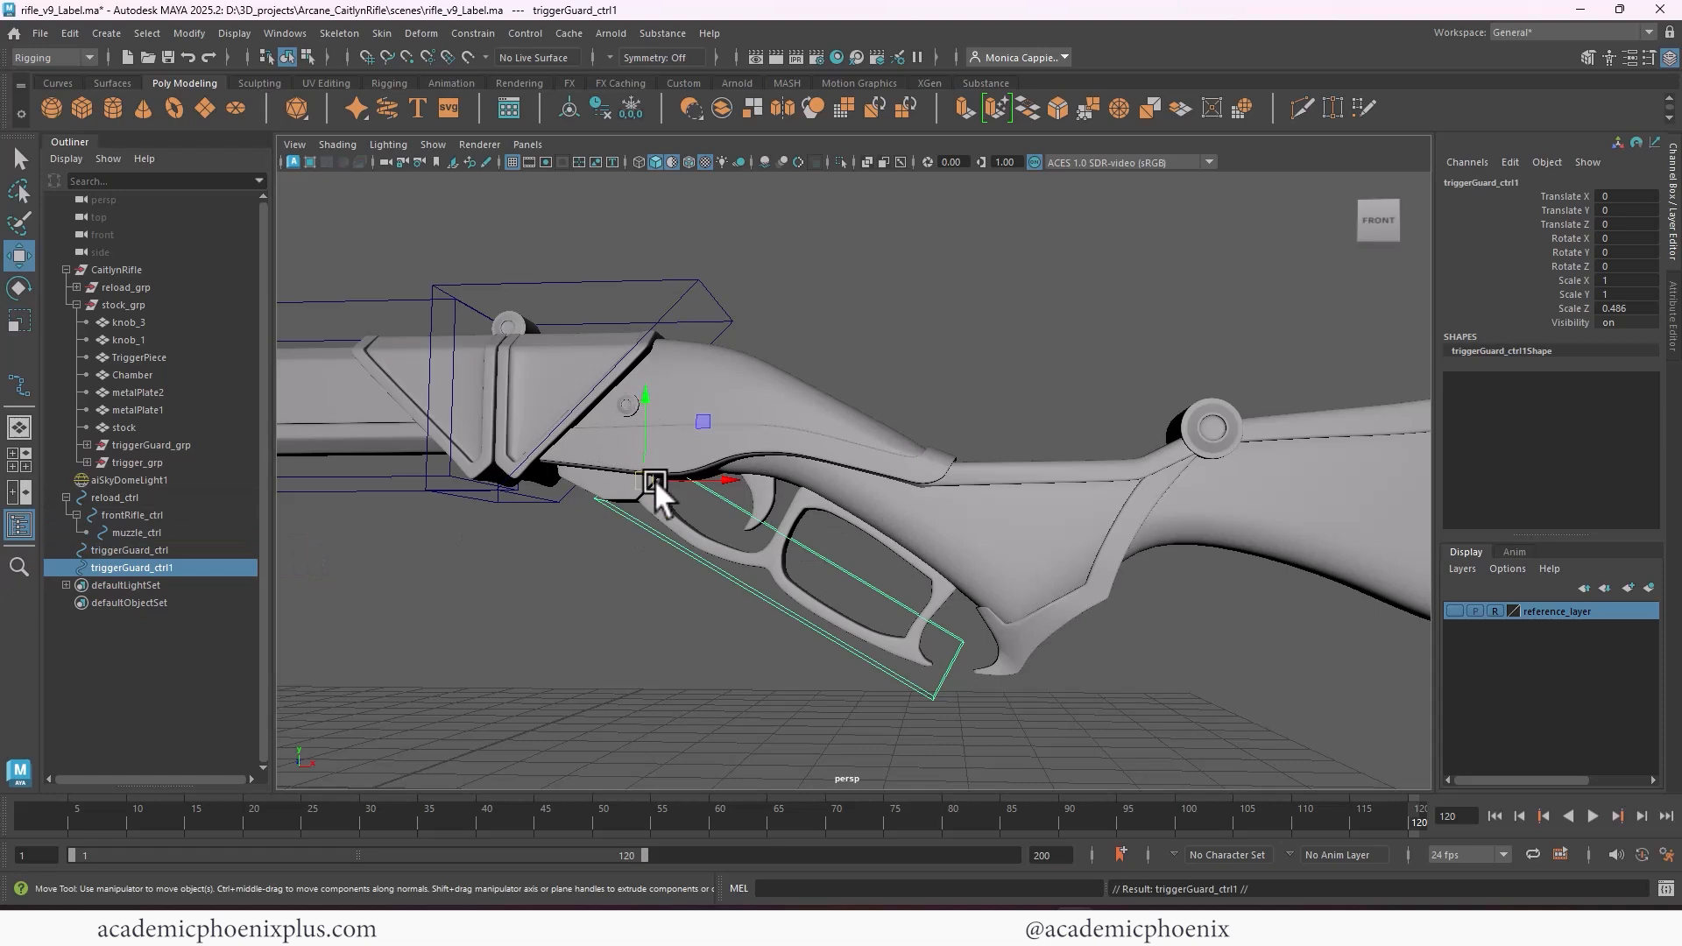
pyautogui.moveTo(654, 480); pyautogui.dragTo(781, 442)
pyautogui.press('r')
pyautogui.press('e')
pyautogui.press('w')
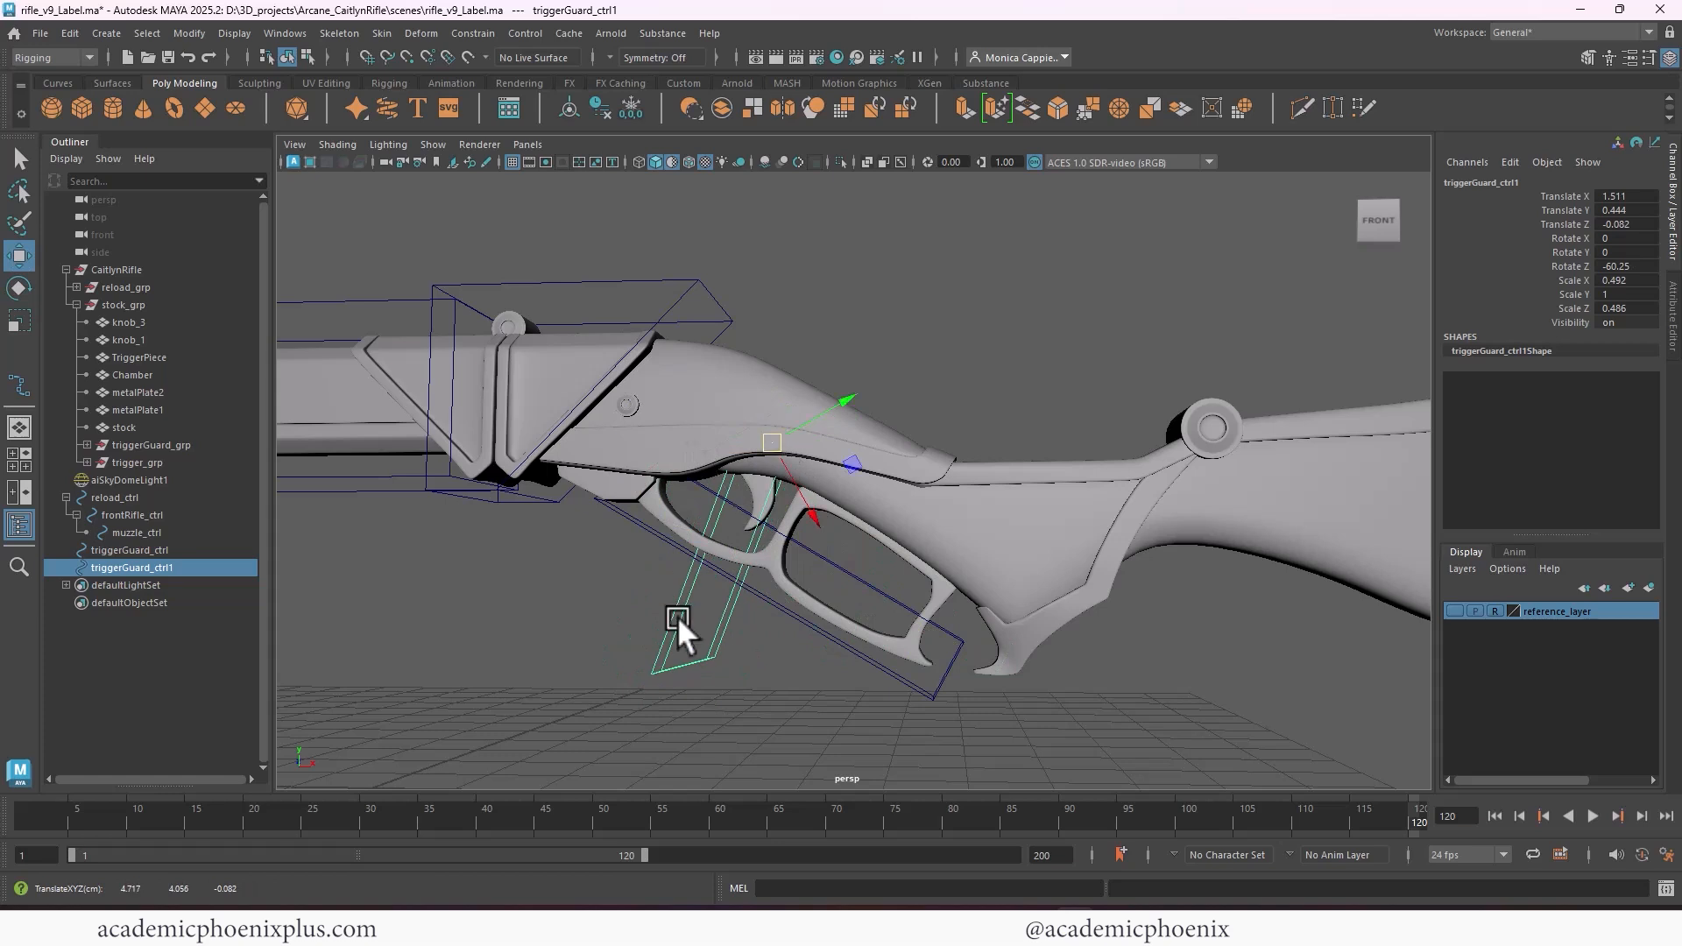
# Raise the lower-end control vertices of the duplicated control to shorten the box around the trigger
pyautogui.moveTo(697, 660); pyautogui.dragTo(597, 460, button='right')
pyautogui.moveTo(580, 585); pyautogui.dragTo(780, 683)
pyautogui.press('space')
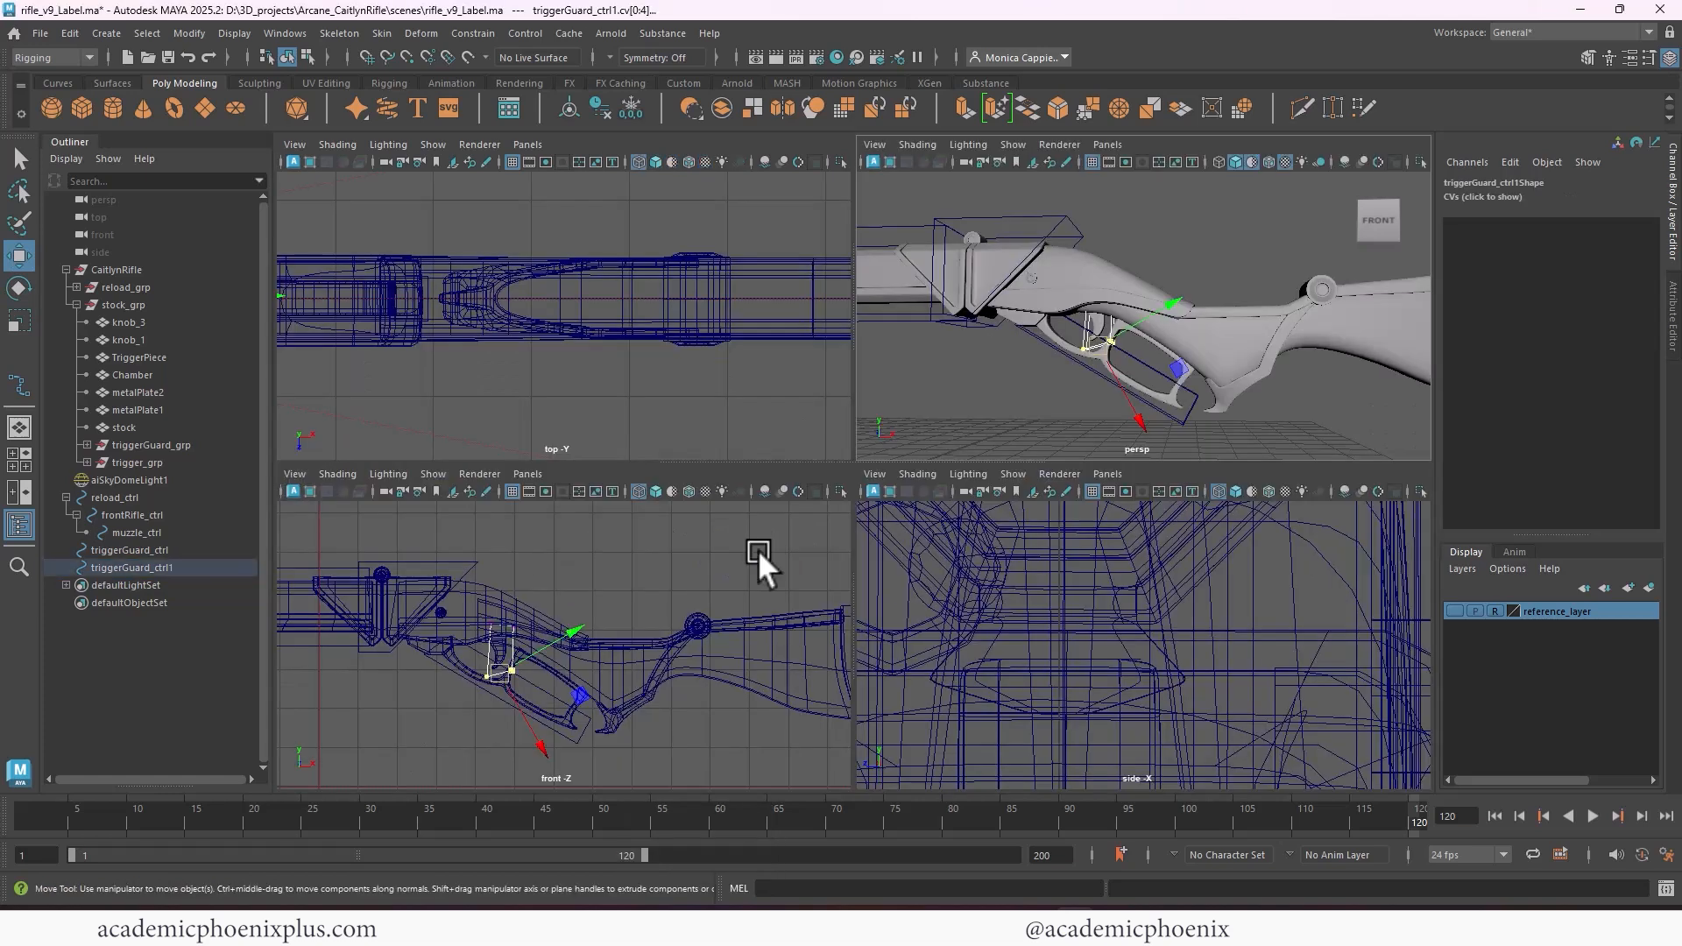
pyautogui.press('space')
pyautogui.press('f')
pyautogui.scroll(-5, 789, 460)
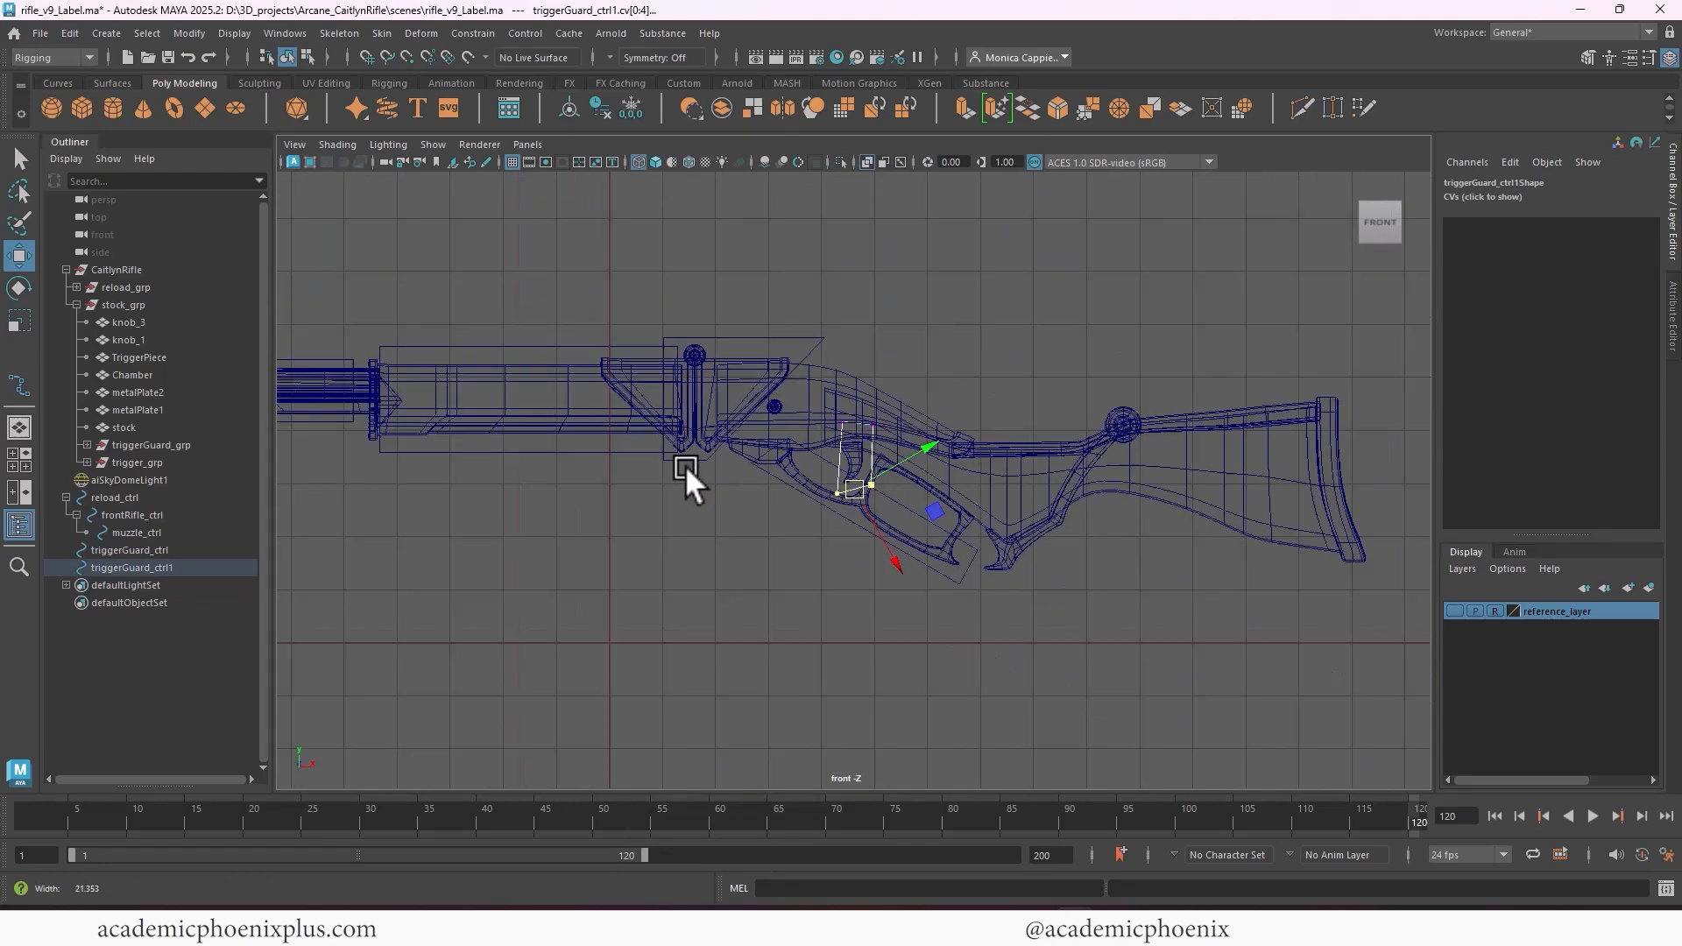
# Reposition the four corners of the duplicated control in the front view so the box closely frames the trigger
pyautogui.scroll(5, 869, 487)
pyautogui.click(824, 323)
pyautogui.moveTo(832, 333); pyautogui.dragTo(791, 327)
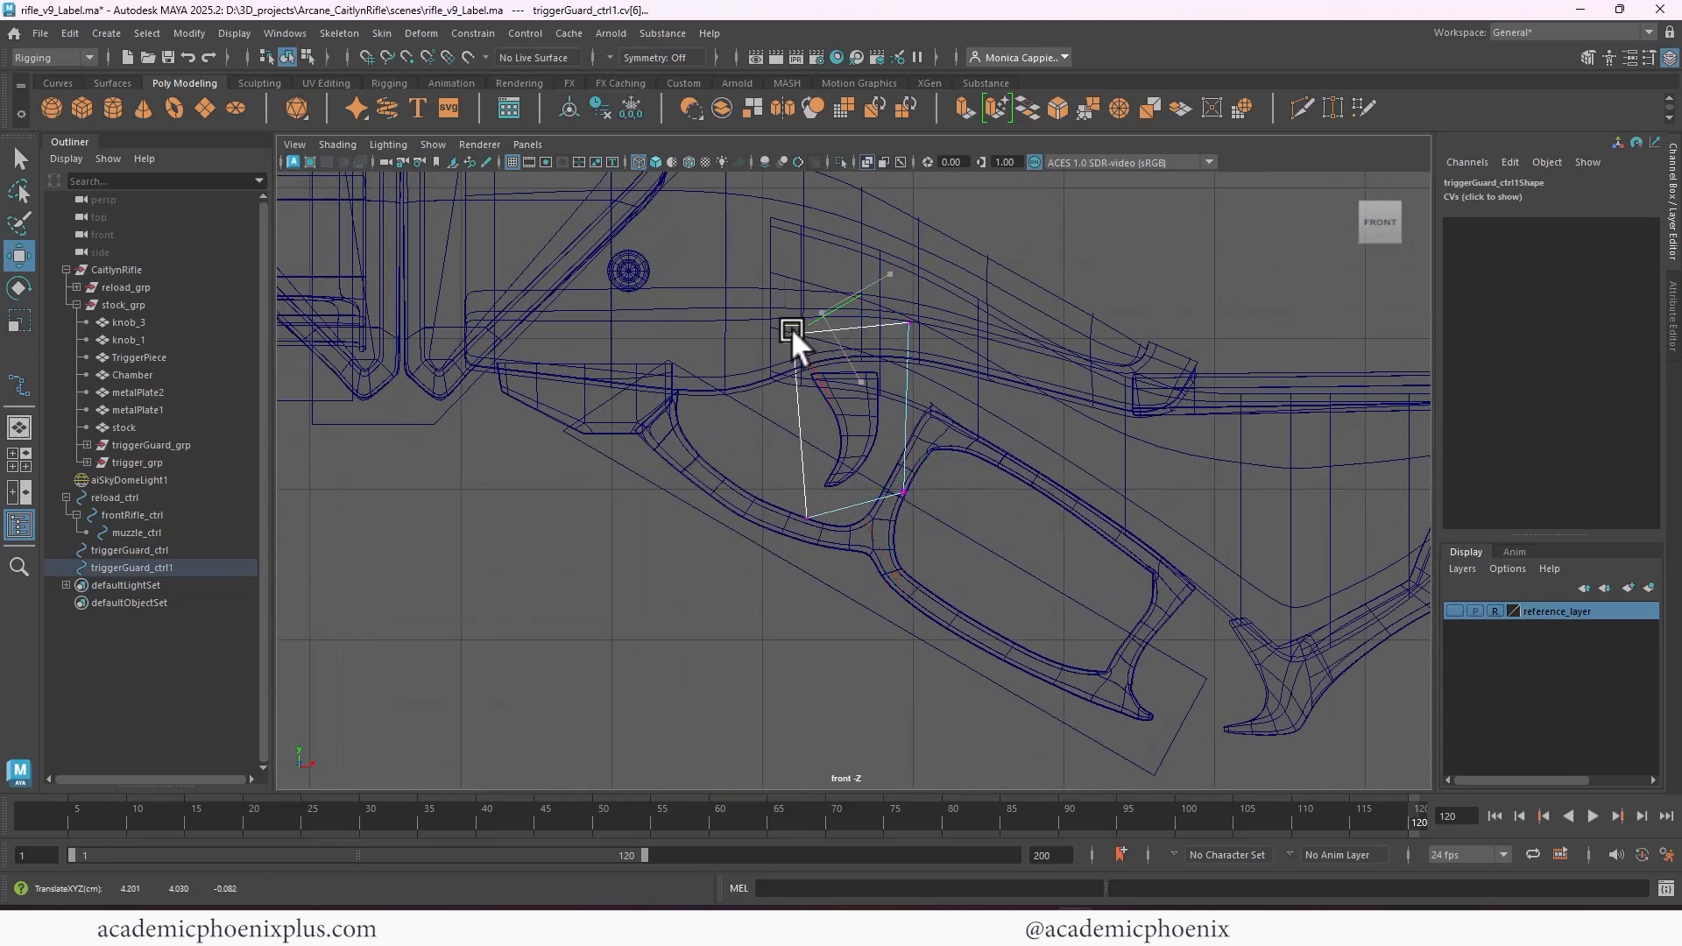
pyautogui.click(914, 325)
pyautogui.moveTo(917, 333); pyautogui.dragTo(907, 327)
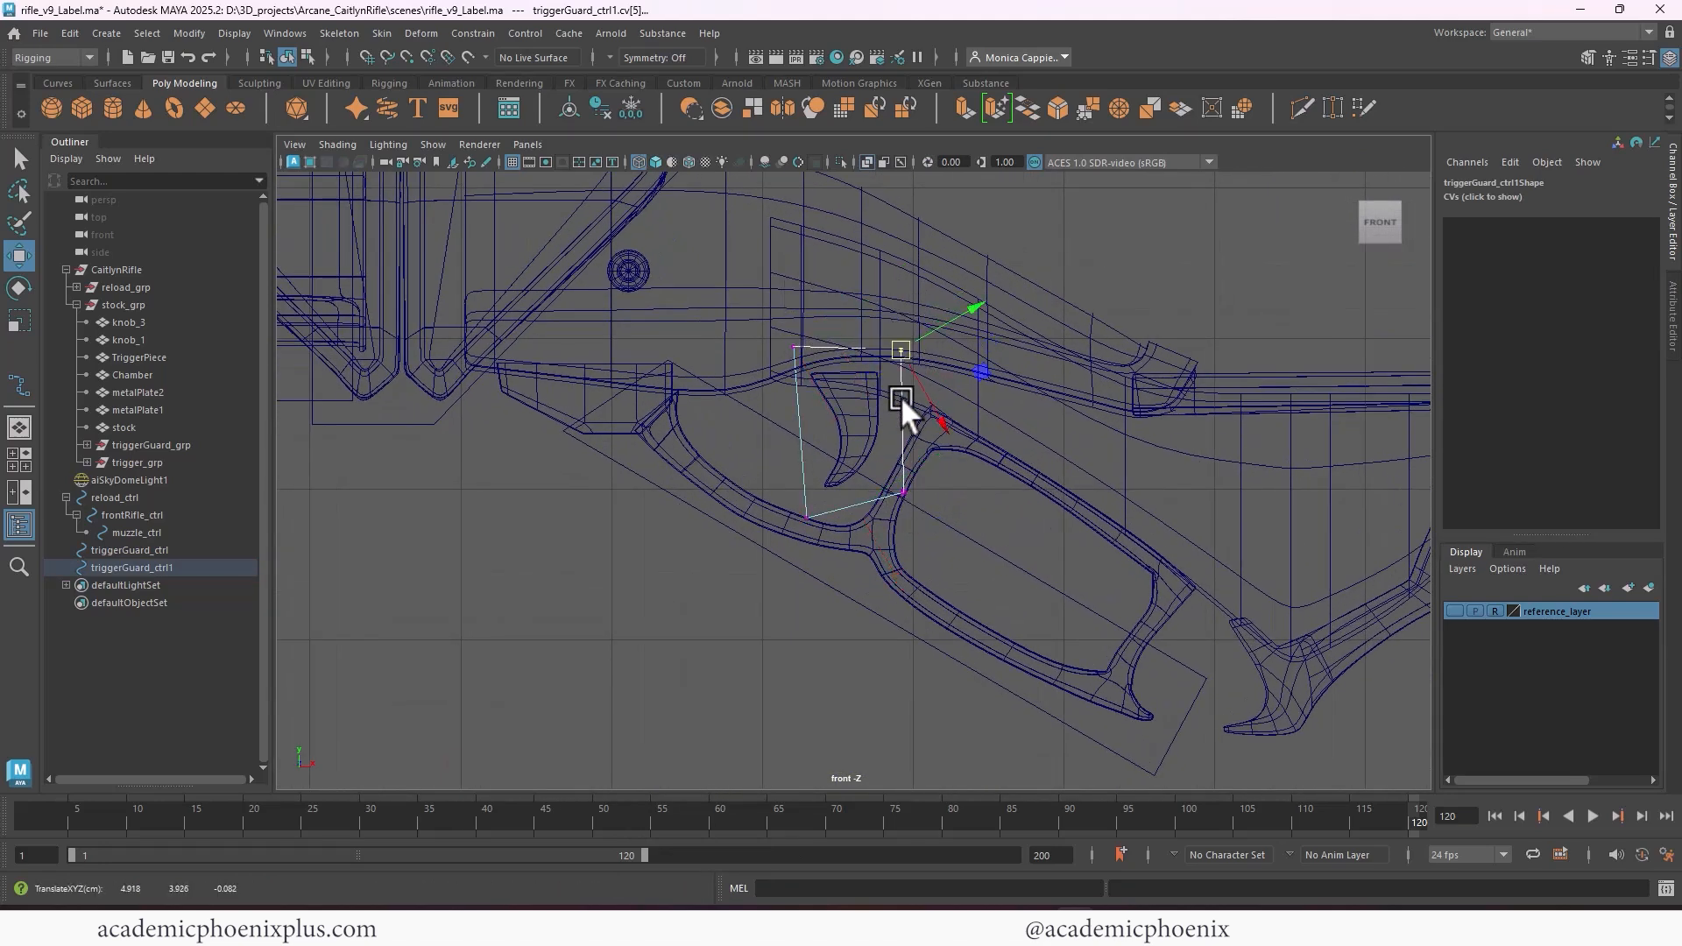
pyautogui.moveTo(874, 470); pyautogui.dragTo(921, 510)
pyautogui.moveTo(903, 492); pyautogui.dragTo(890, 474)
pyautogui.moveTo(766, 508); pyautogui.dragTo(825, 498)
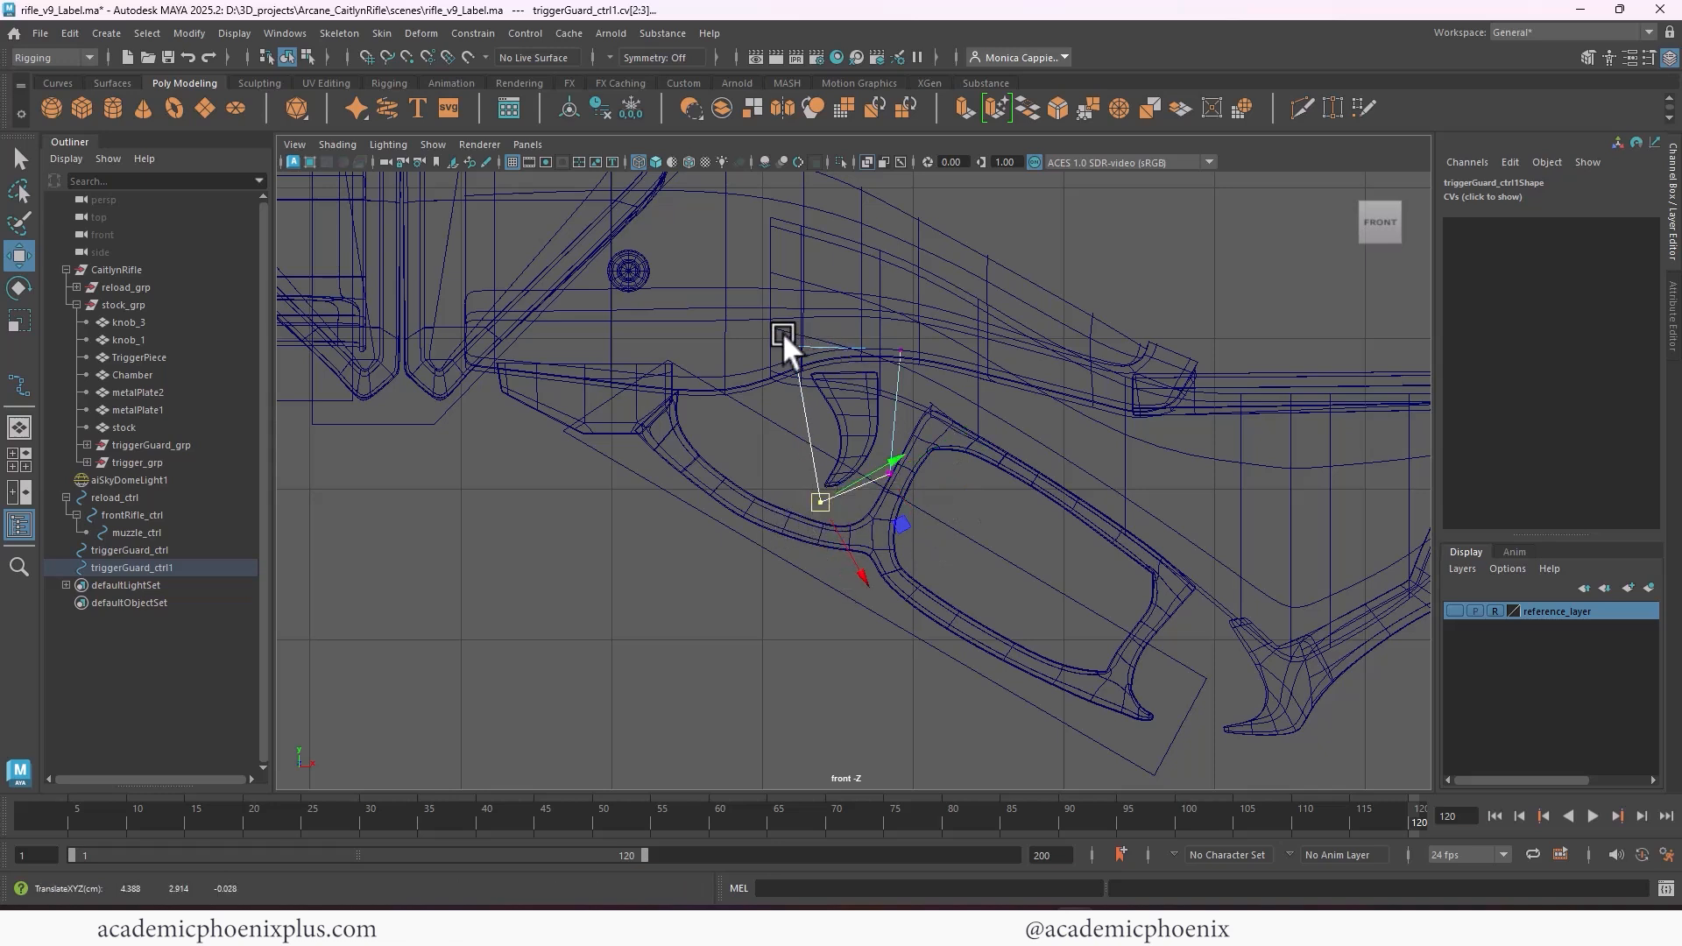
pyautogui.moveTo(781, 331)
pyautogui.mouseDown()
pyautogui.moveTo(811, 354)
pyautogui.moveTo(794, 347)
pyautogui.mouseUp()
pyautogui.moveTo(919, 494); pyautogui.dragTo(887, 471)
# Narrow the trigger's control to about 0.342 in Scale Z in the perspective view
pyautogui.moveTo(899, 378); pyautogui.dragTo(965, 349, button='right')
pyautogui.press('space')
pyautogui.press('space')
pyautogui.press('r')
pyautogui.moveTo(685, 431); pyautogui.dragTo(729, 397)
# Try to shift the selected control vertices of the trigger's control sideways in the top view, and undo the move
pyautogui.press('space')
pyautogui.press('space')
pyautogui.moveTo(1043, 333); pyautogui.dragTo(971, 334, button='right')
pyautogui.press('w')
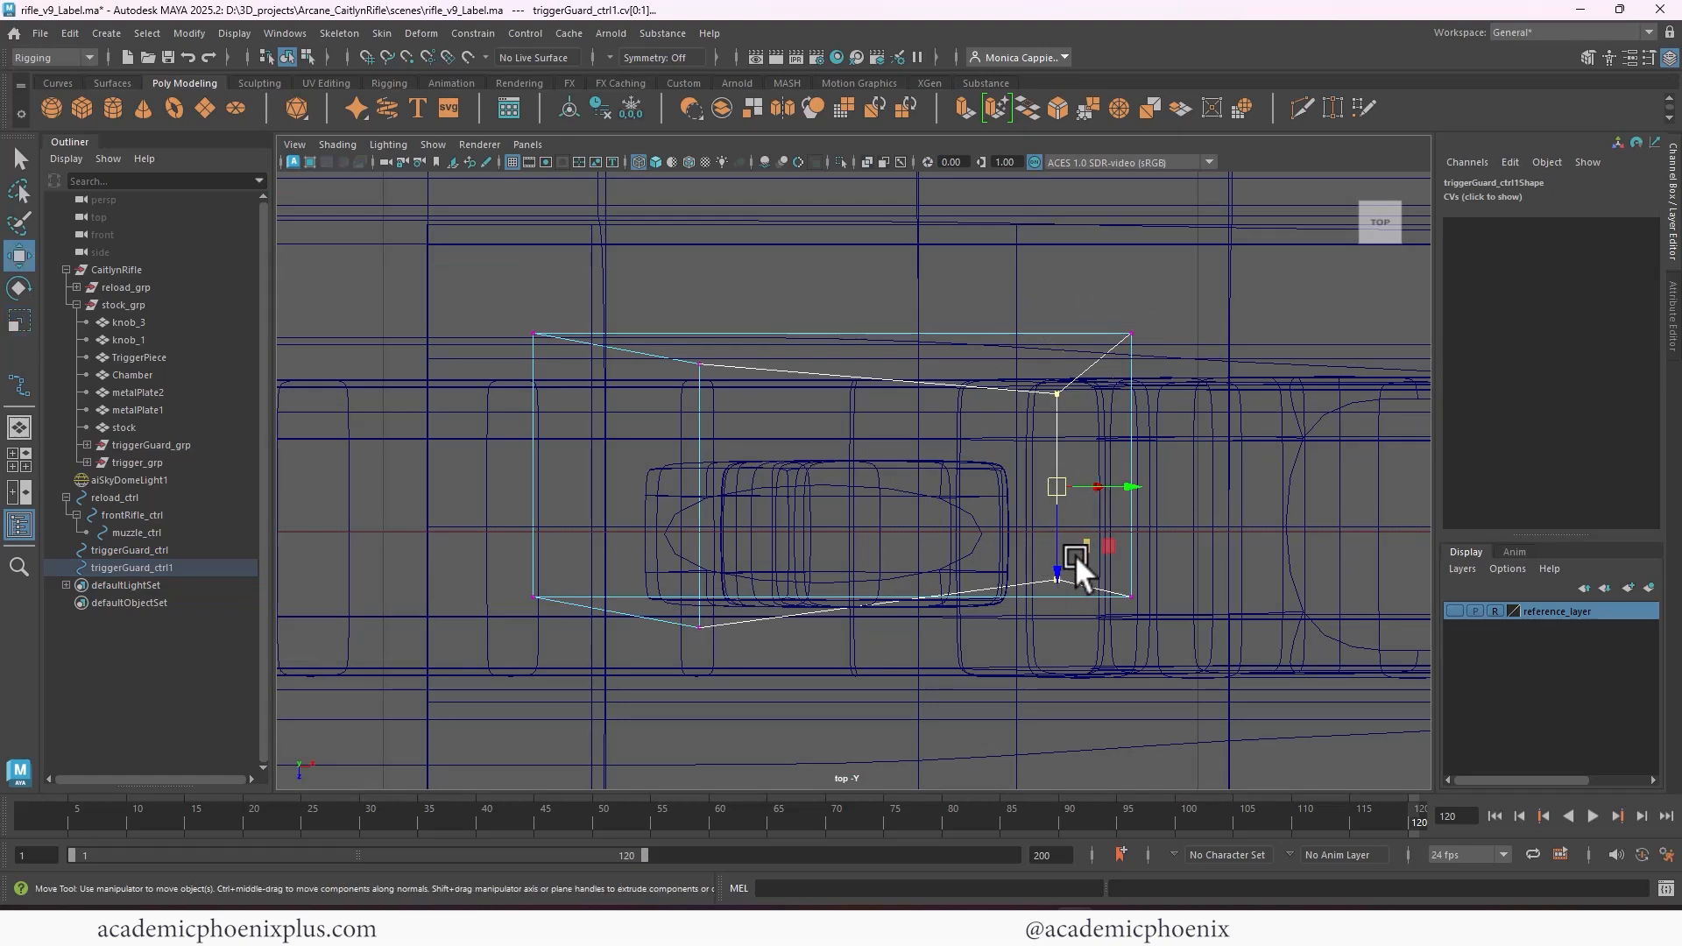
pyautogui.moveTo(1061, 566); pyautogui.dragTo(1055, 586)
pyautogui.hotkey('ctrl', 'z')
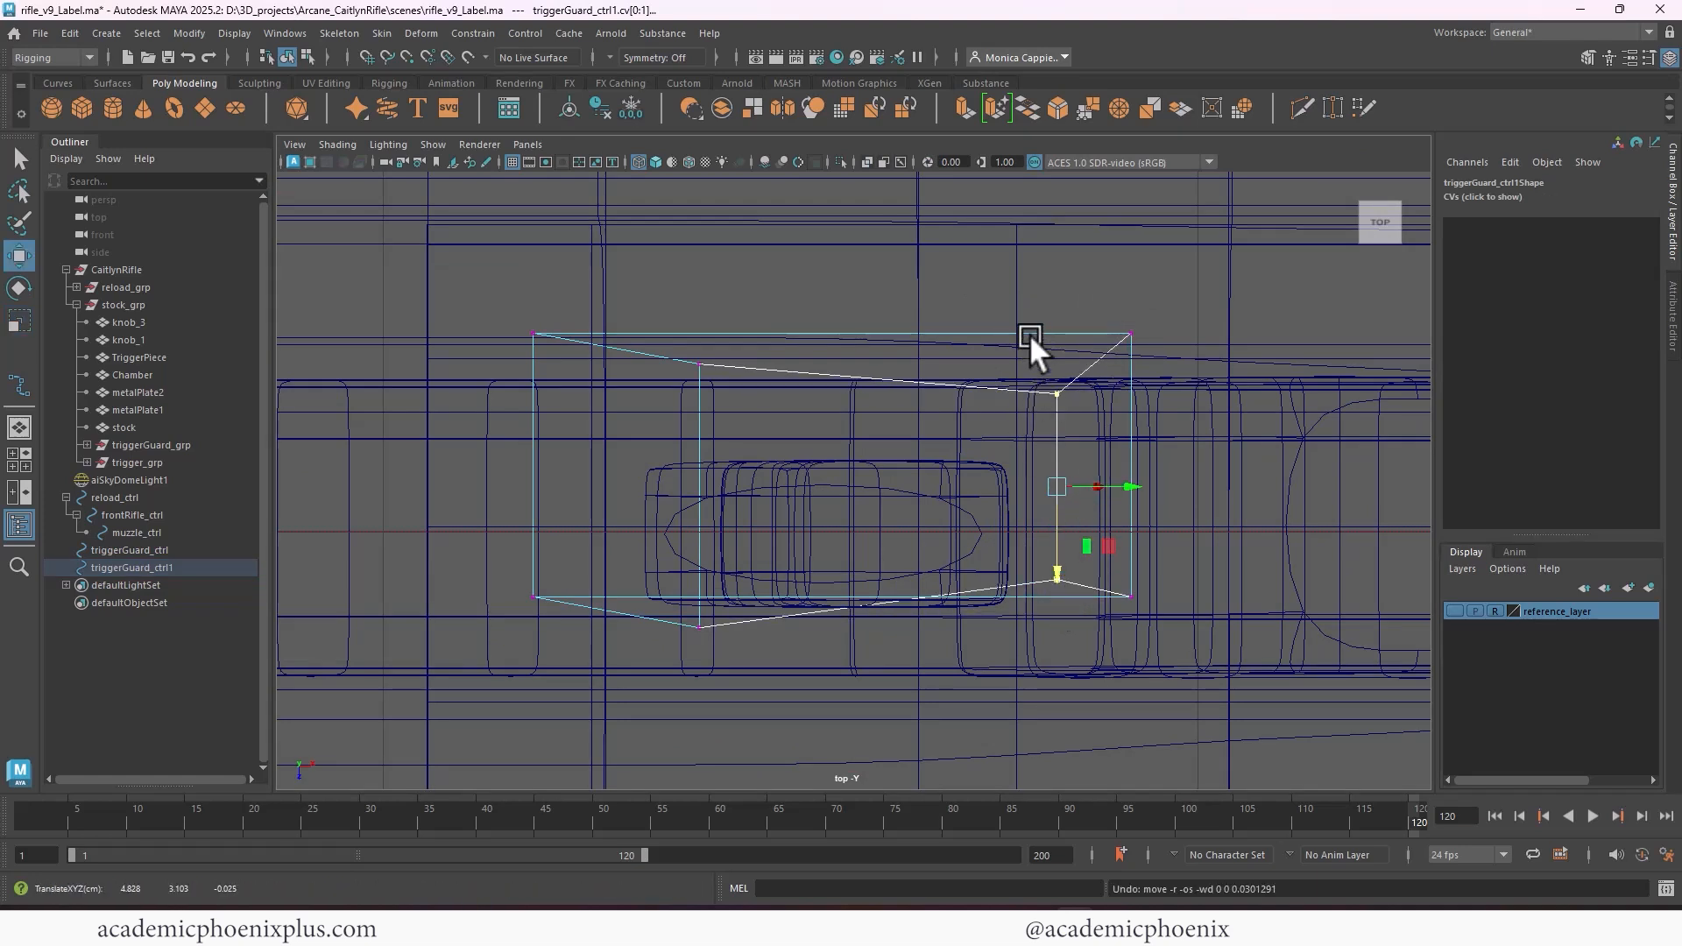
pyautogui.moveTo(1042, 331); pyautogui.dragTo(1111, 291, button='right')
pyautogui.click(1007, 462)
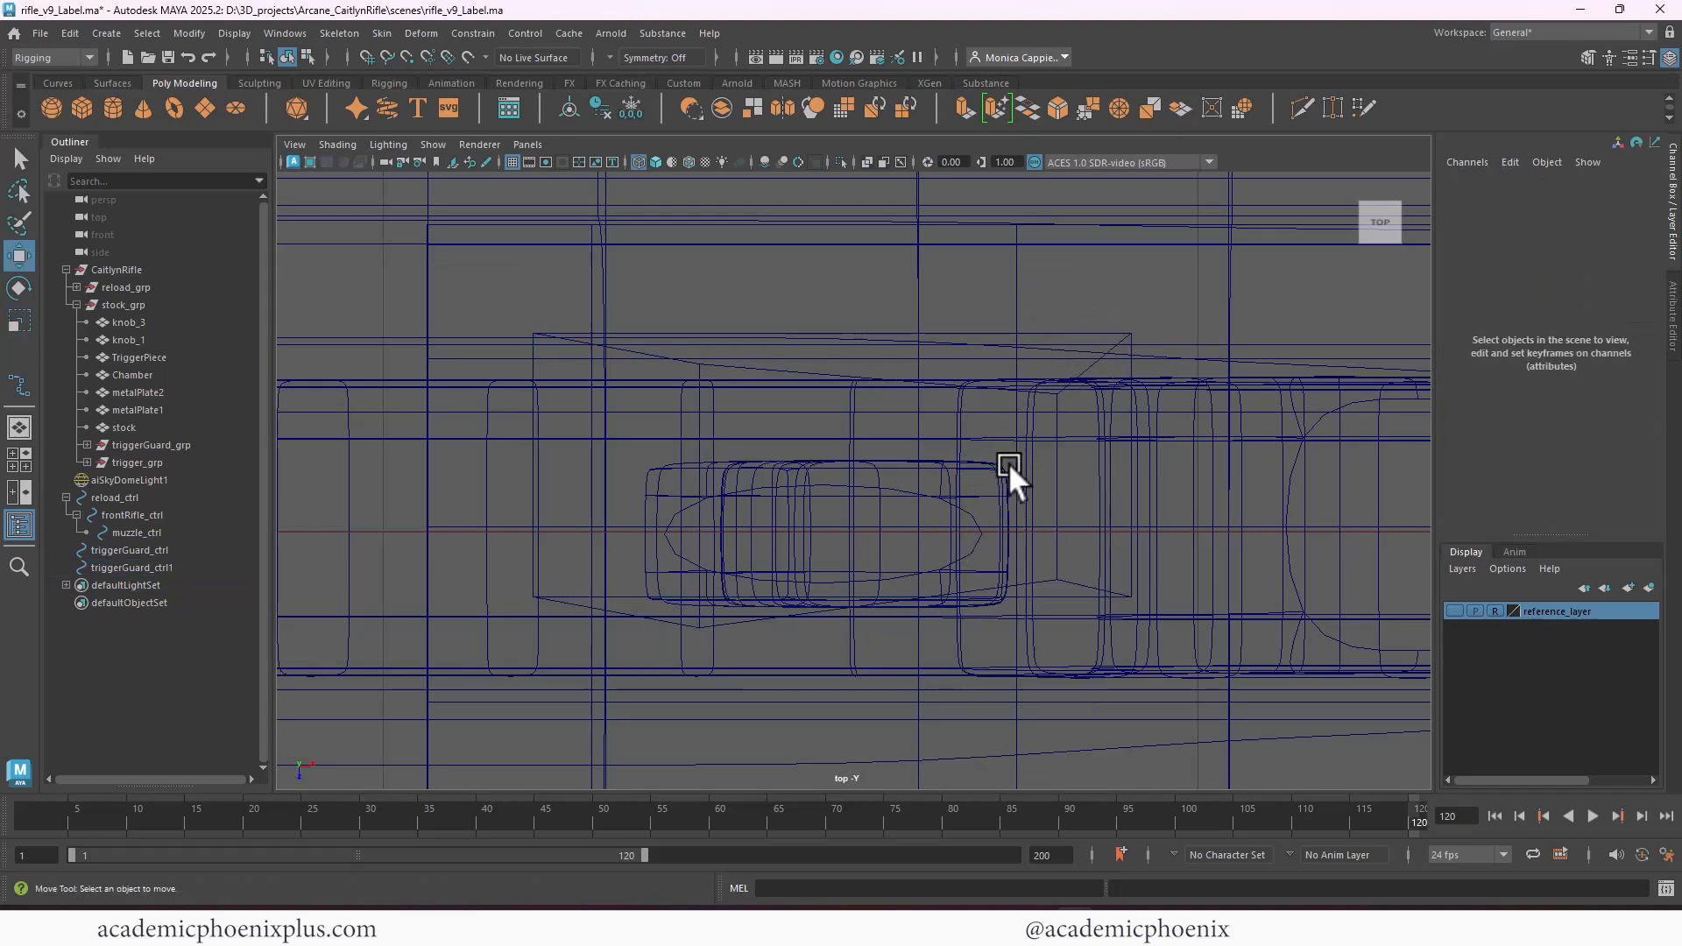
# Center the pivot of the trigger's control and shift the control sideways to about -0.027 in Translate Z, over the trigger
pyautogui.click(1072, 332)
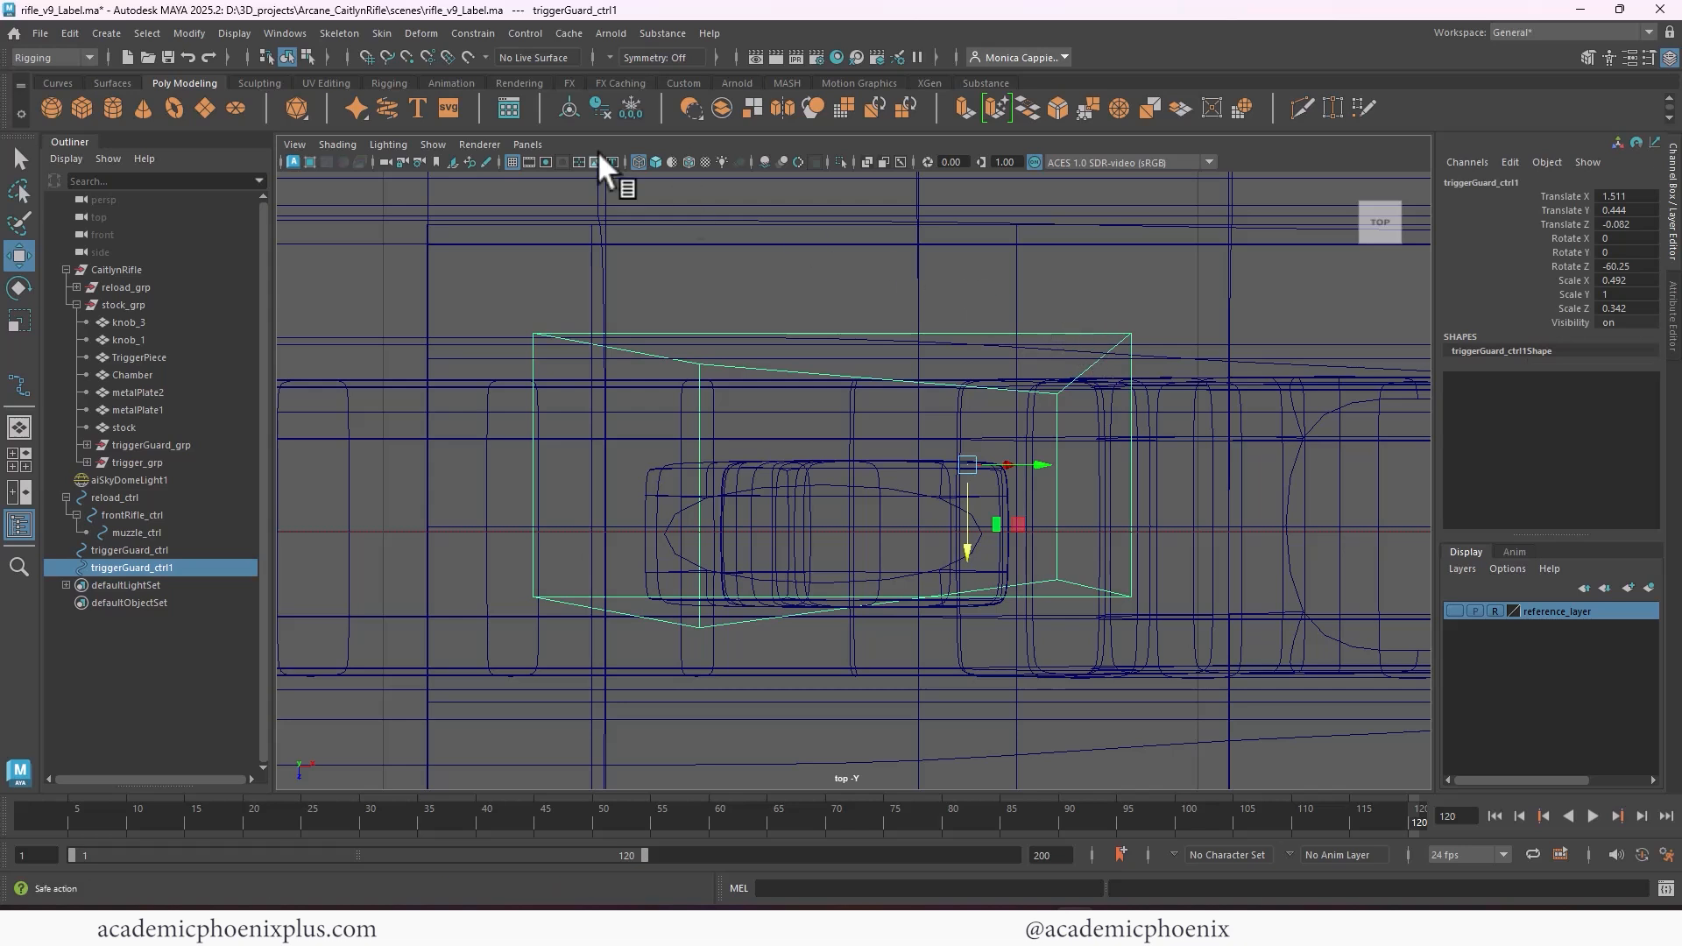
pyautogui.click(565, 110)
pyautogui.moveTo(869, 565); pyautogui.dragTo(833, 608)
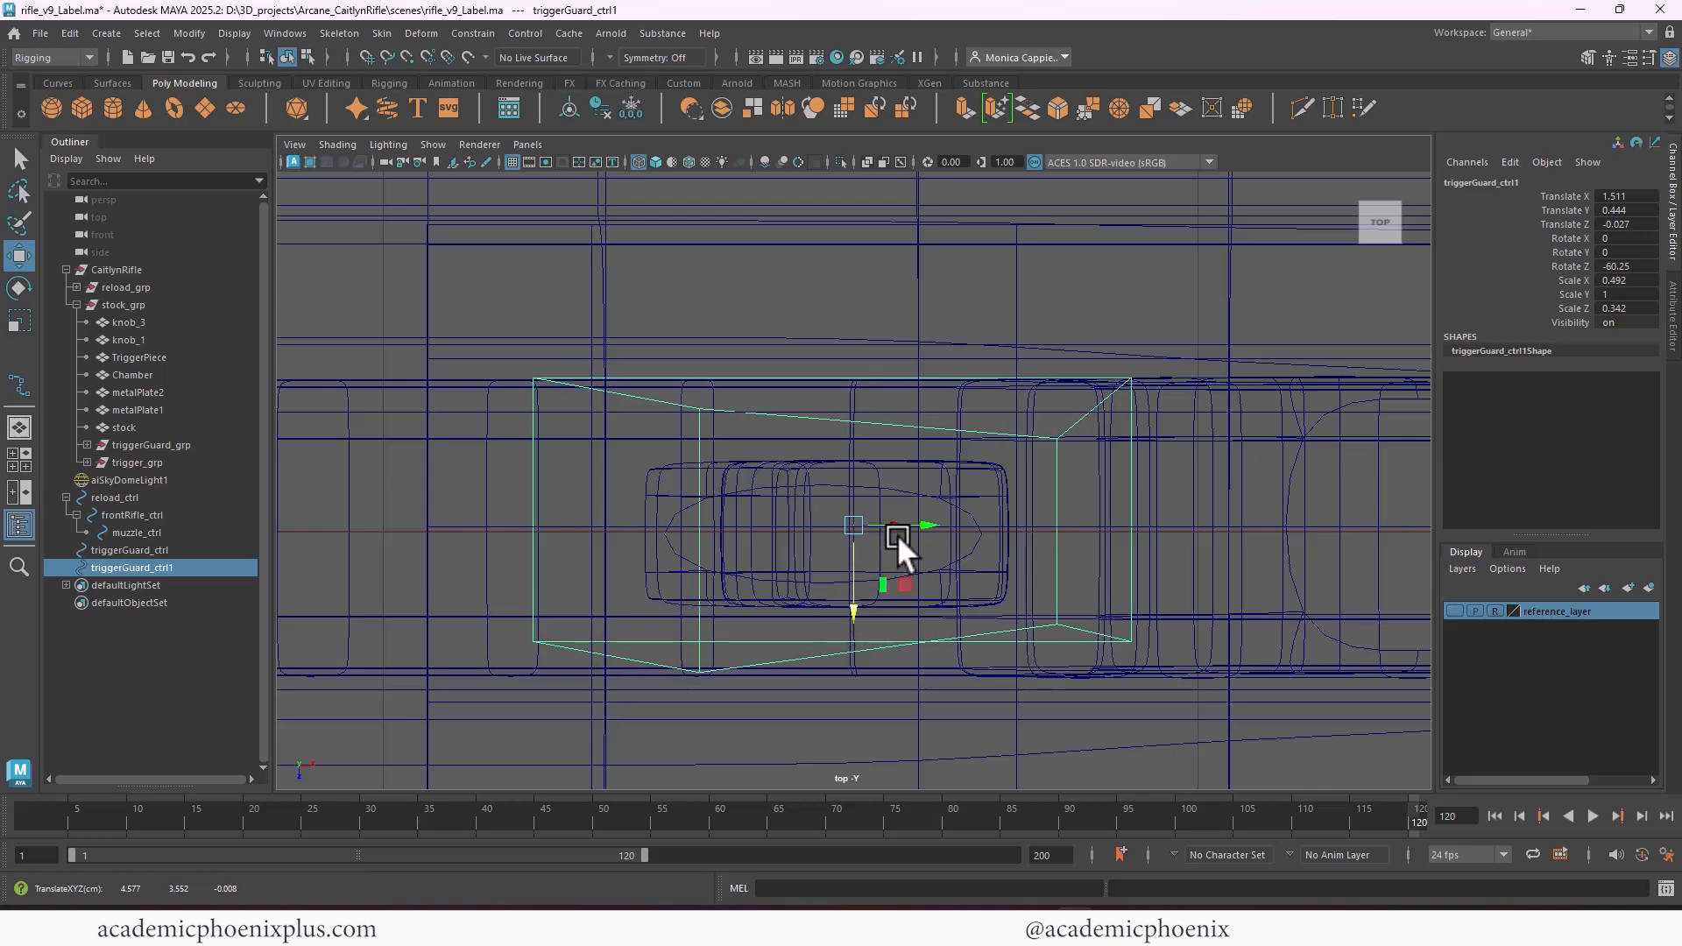
# Scale the control vertices along each long side of the trigger's control flat in the top view, making both sides straight
pyautogui.moveTo(1001, 426); pyautogui.dragTo(867, 428, button='right')
pyautogui.moveTo(454, 296); pyautogui.dragTo(1191, 453)
pyautogui.press('r')
pyautogui.moveTo(827, 476); pyautogui.dragTo(852, 422)
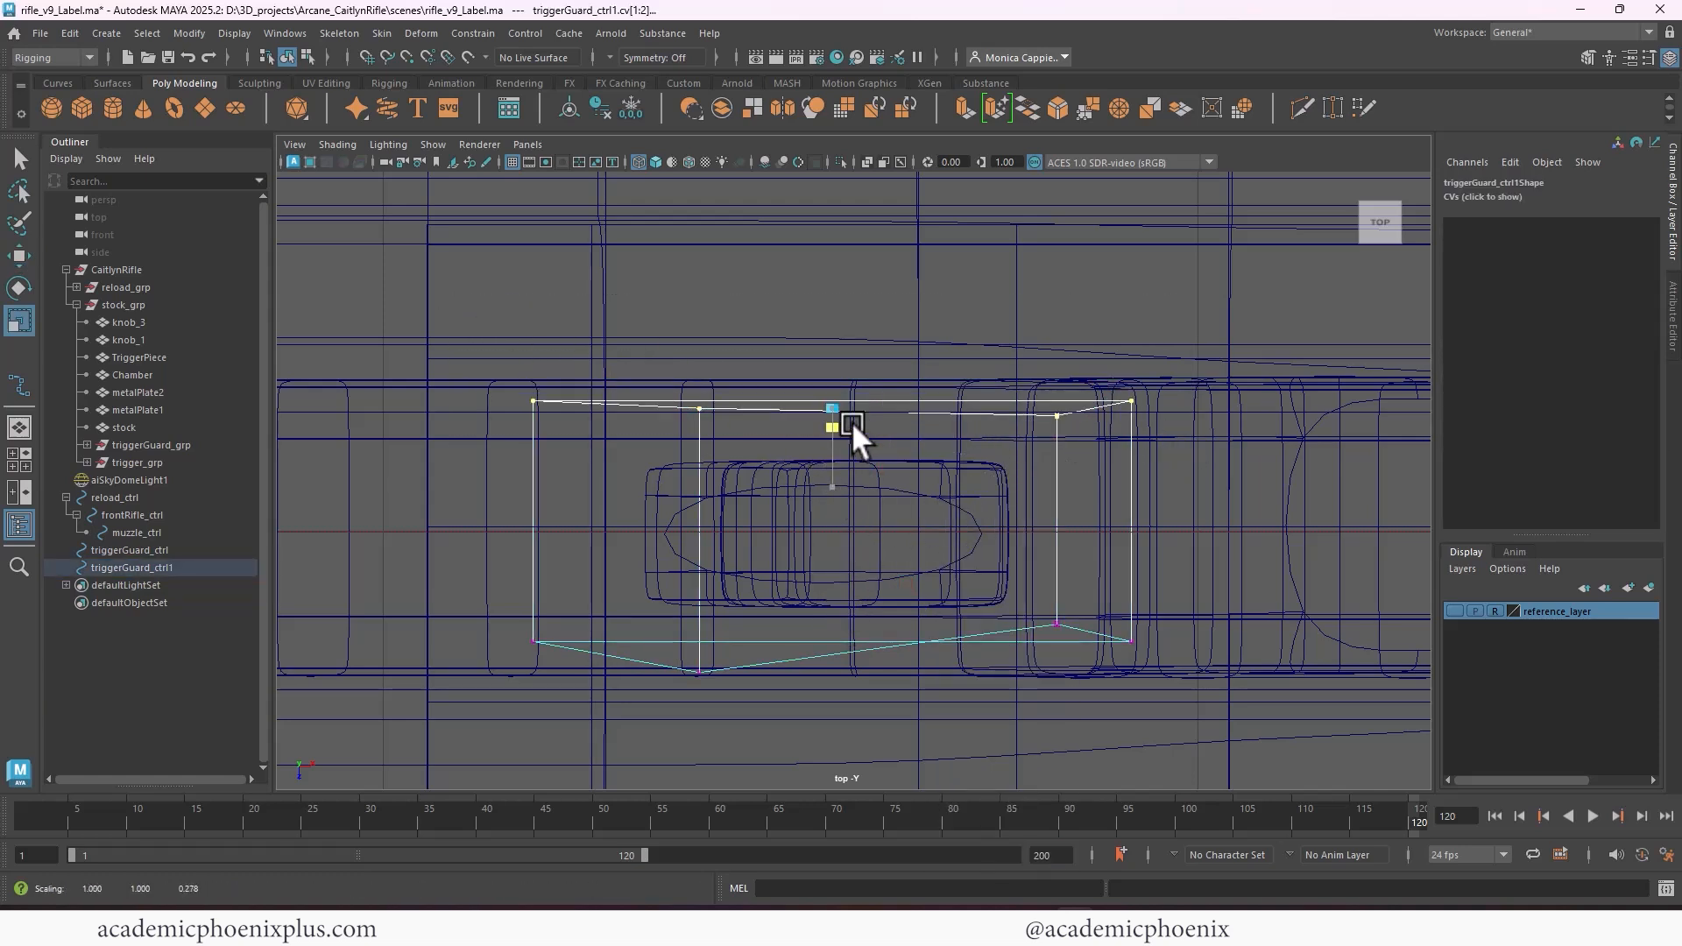
pyautogui.moveTo(452, 586); pyautogui.dragTo(1191, 727)
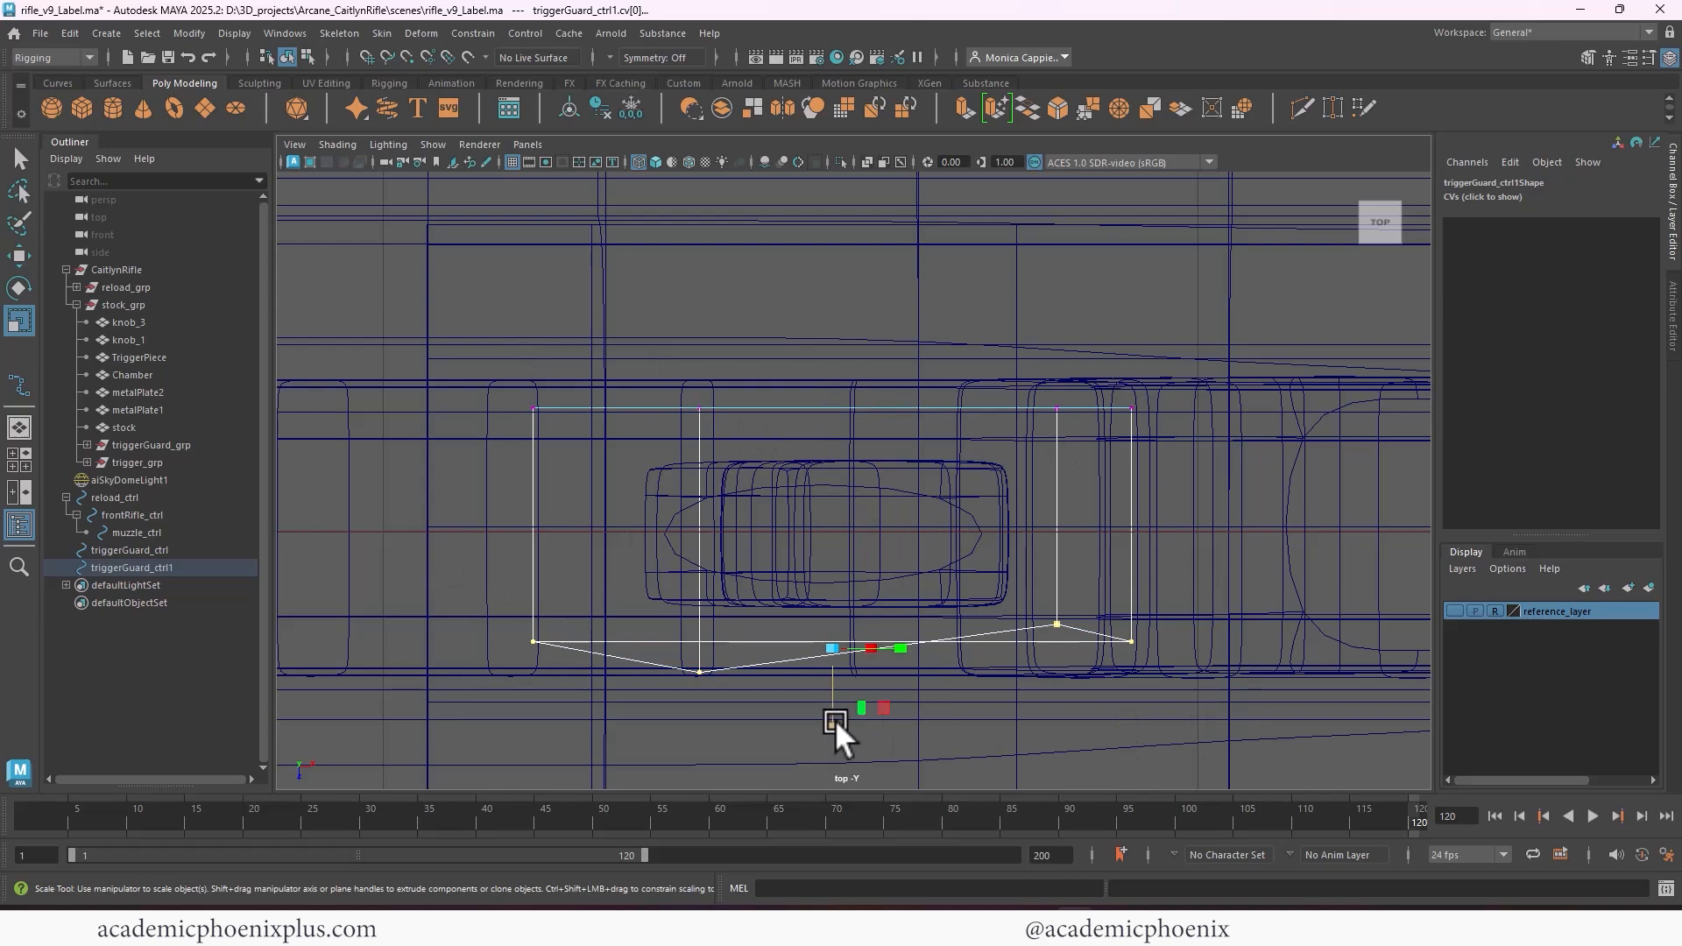
pyautogui.moveTo(834, 720); pyautogui.dragTo(846, 633)
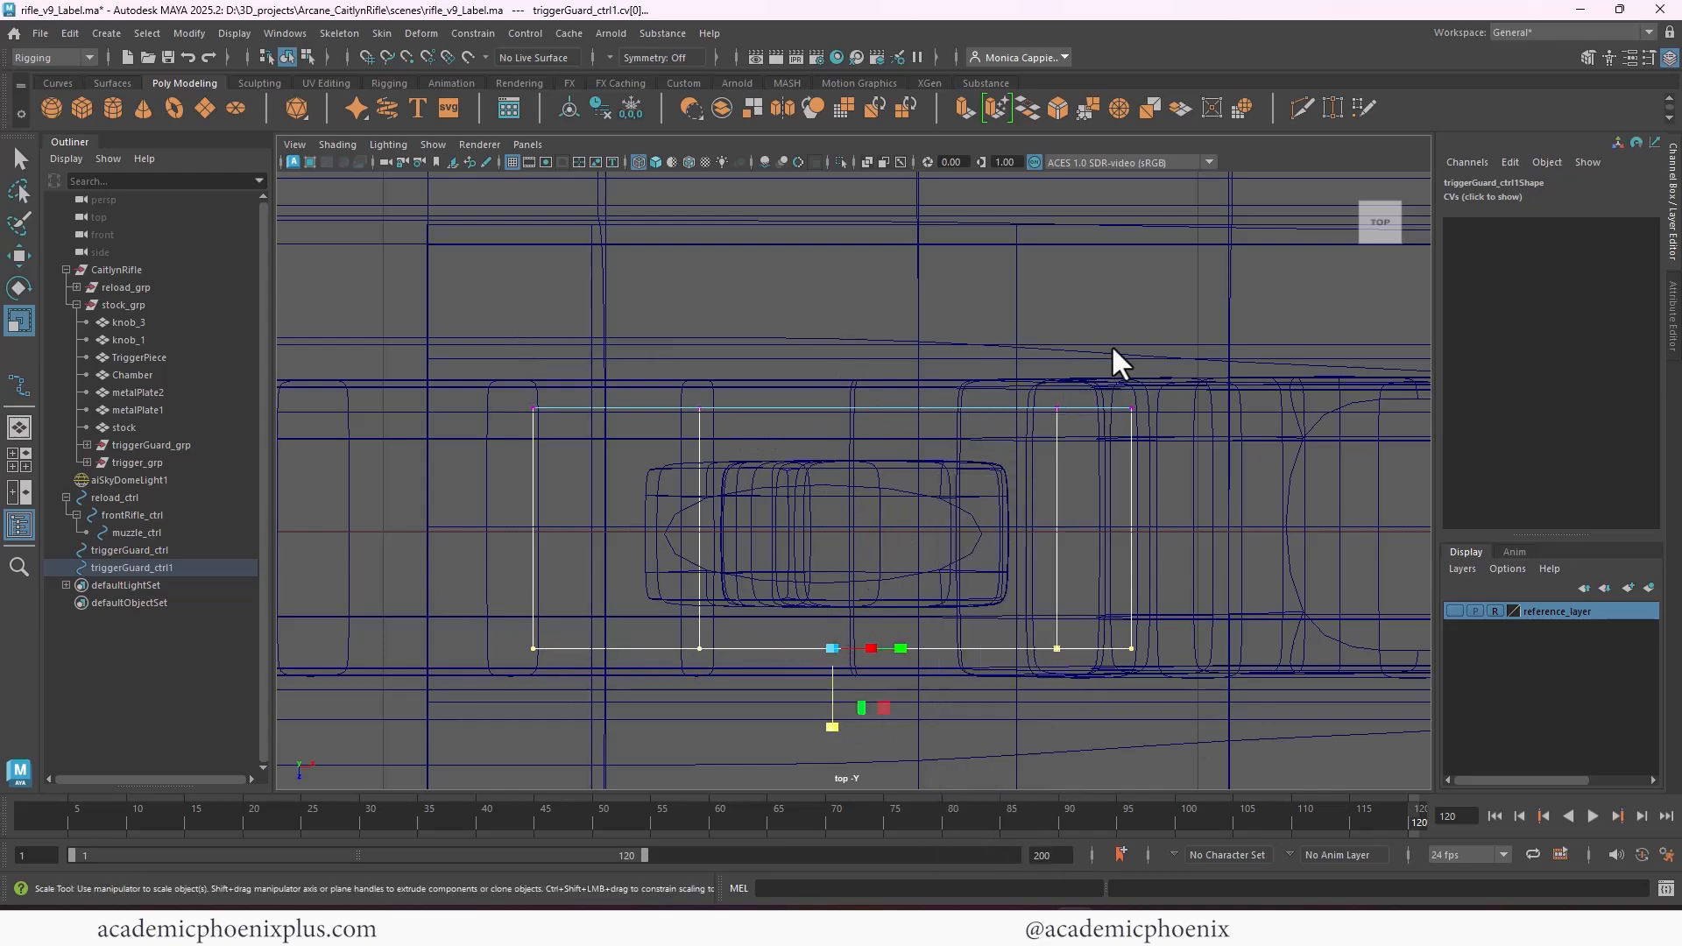
pyautogui.press('F8')
# Return to the perspective view and freeze the transformations of the trigger's control, triggerGuard_ctrl1
pyautogui.press('f')
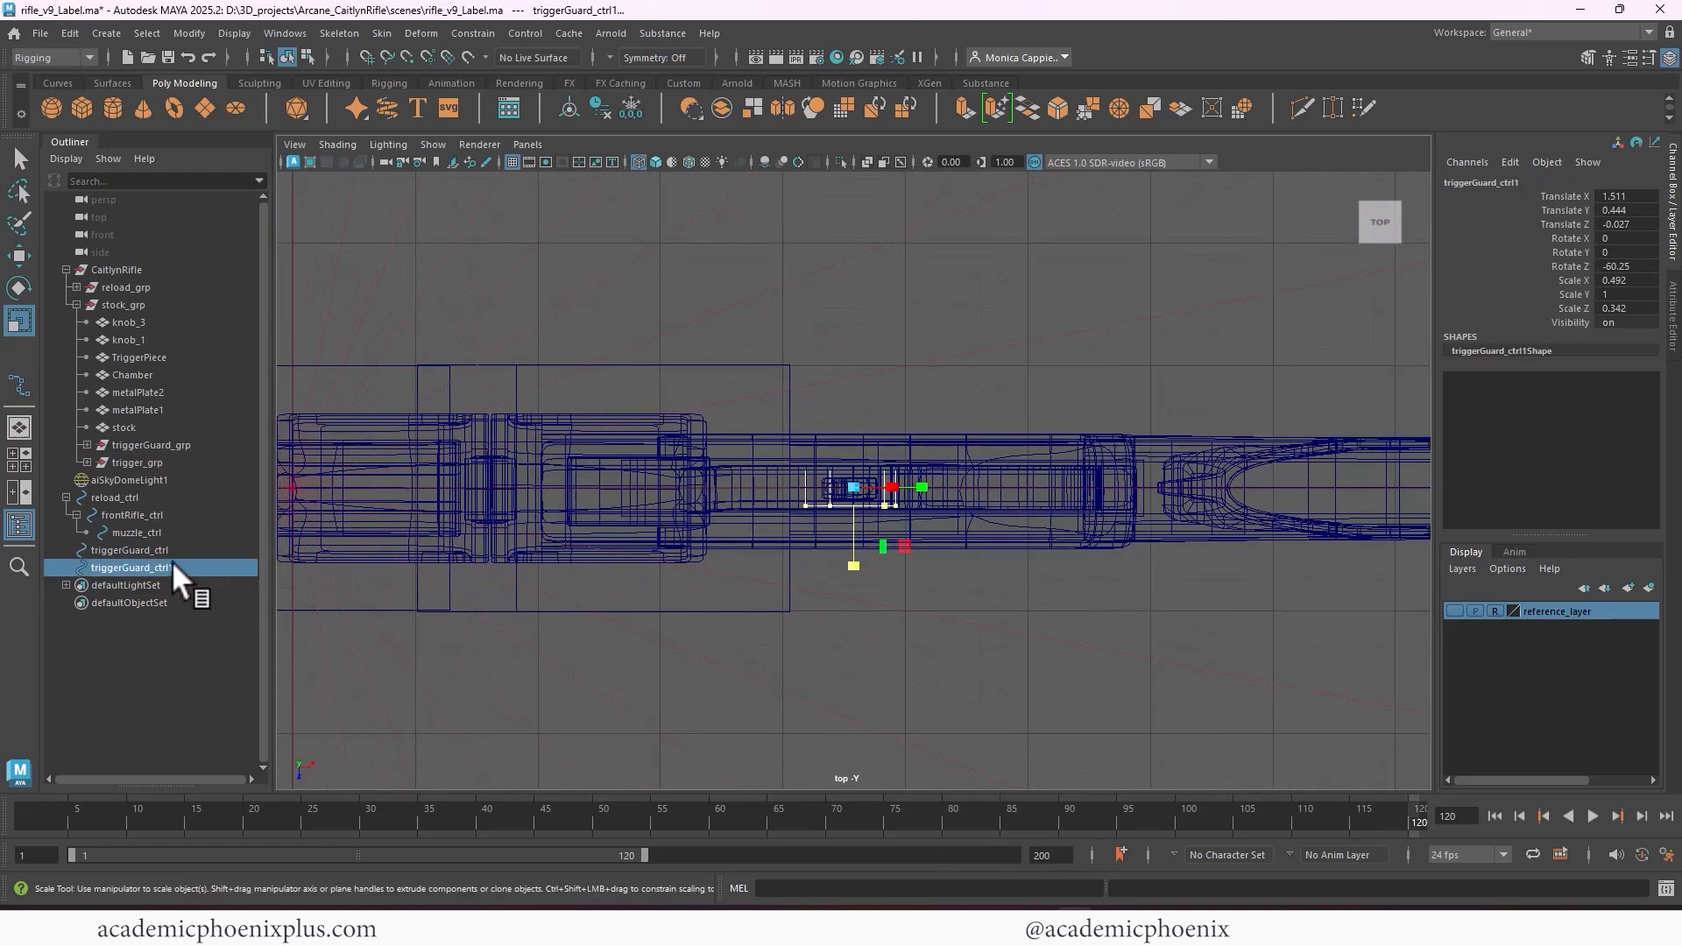
pyautogui.click(131, 550)
pyautogui.press('space')
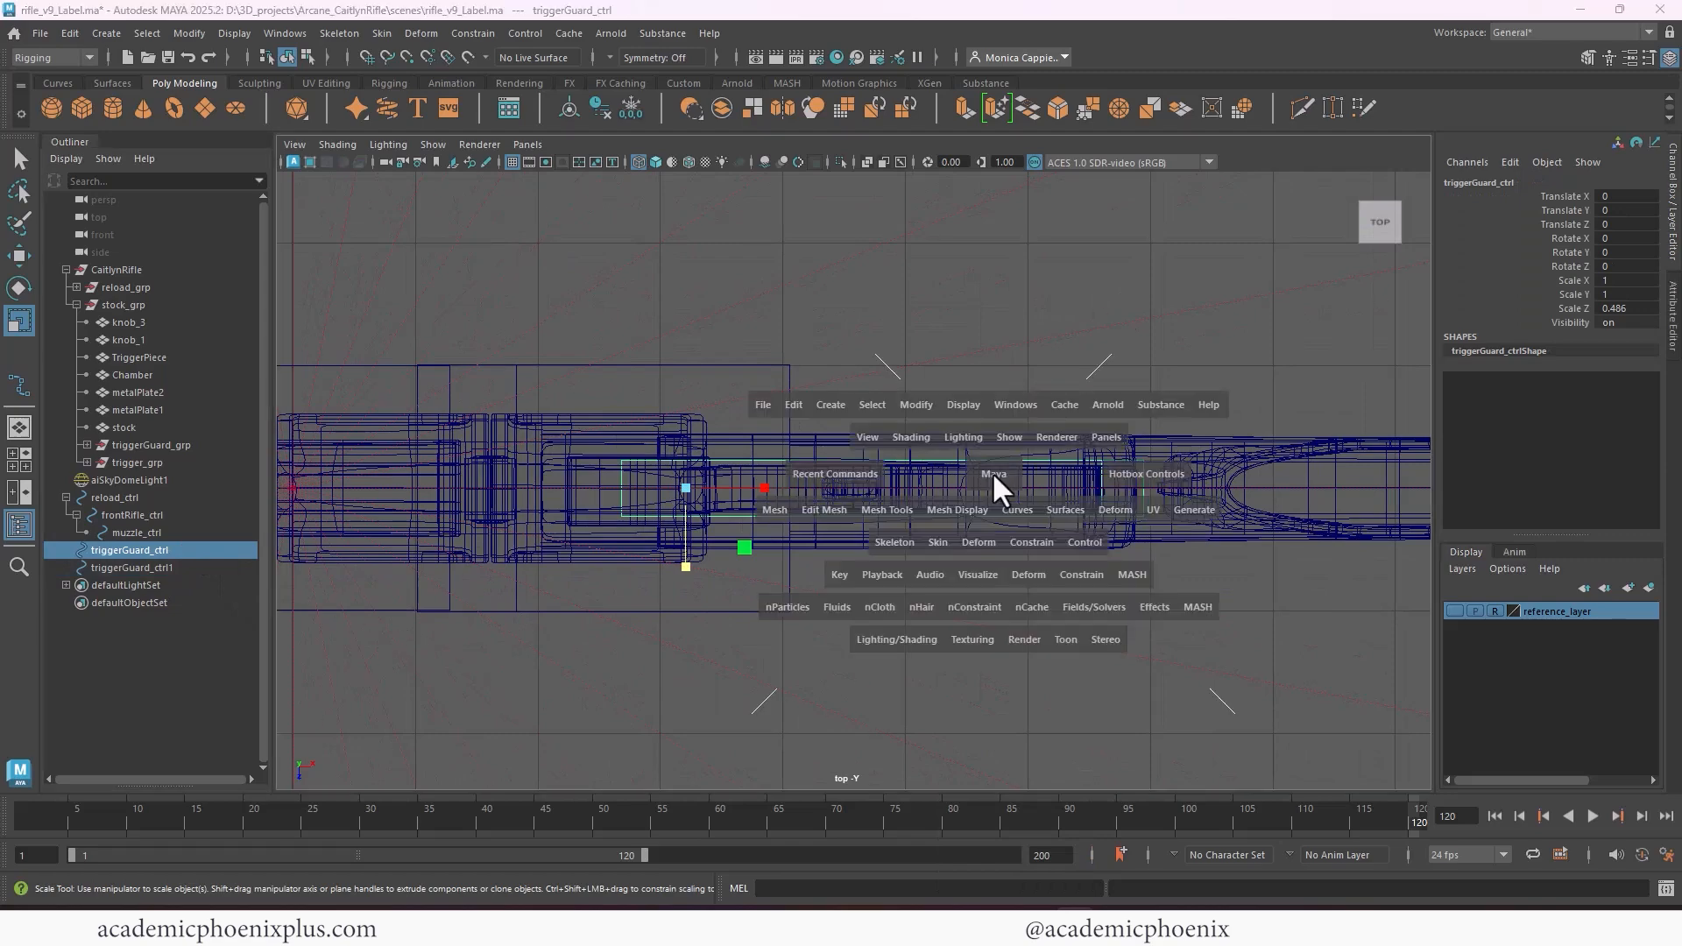
pyautogui.press('space')
pyautogui.keyDown('alt'); pyautogui.moveTo(904, 442); pyautogui.dragTo(976, 423); pyautogui.keyUp('alt')
pyautogui.click(738, 529)
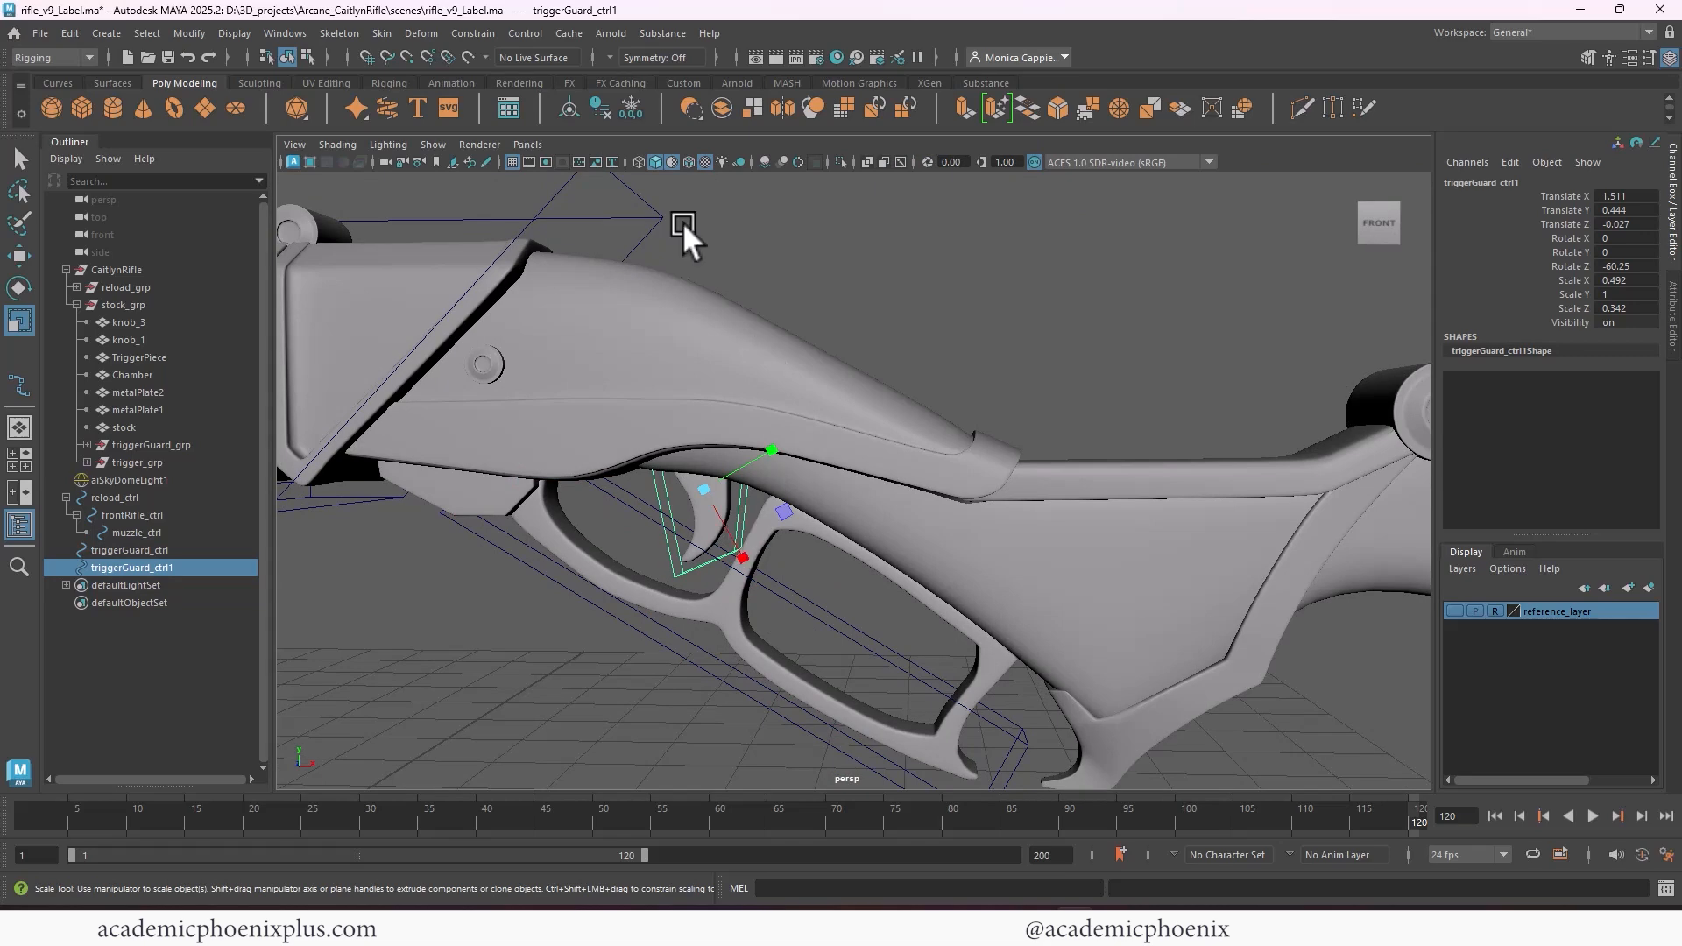
pyautogui.click(632, 104)
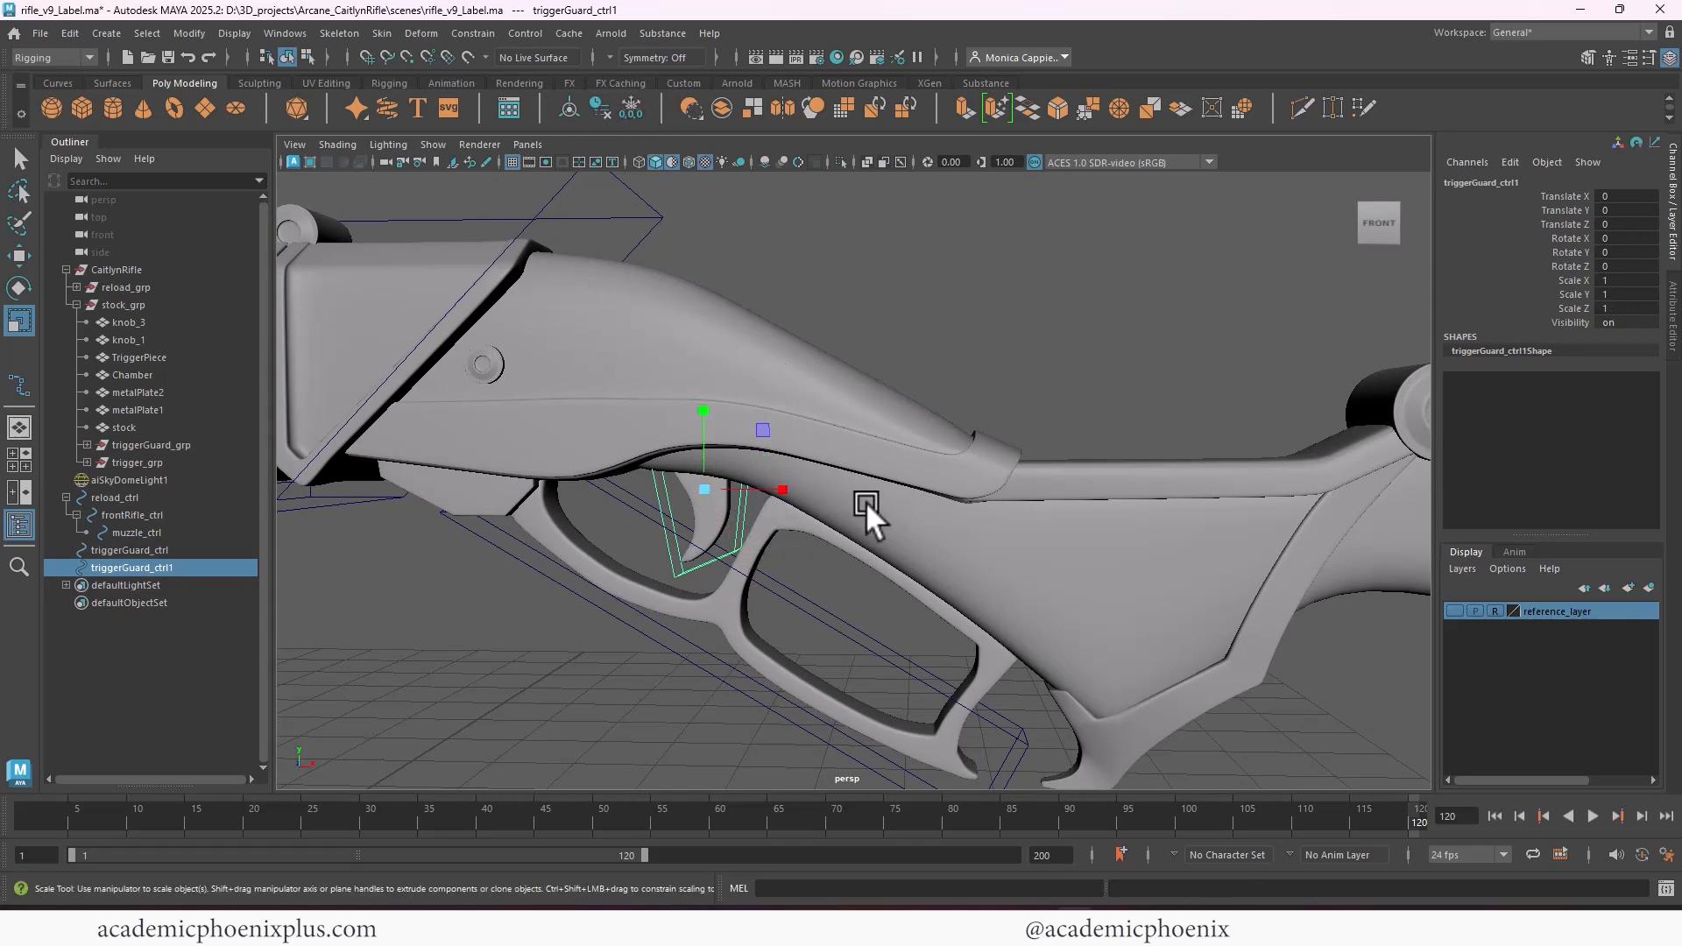
# Move the pivot of the trigger's control up to the top of the trigger, where it meets the stock
pyautogui.keyDown('alt'); pyautogui.moveTo(866, 501); pyautogui.dragTo(864, 440, button='right'); pyautogui.keyUp('alt')
pyautogui.keyDown('alt'); pyautogui.moveTo(864, 440); pyautogui.dragTo(1063, 428, button='middle'); pyautogui.keyUp('alt')
pyautogui.press('d')
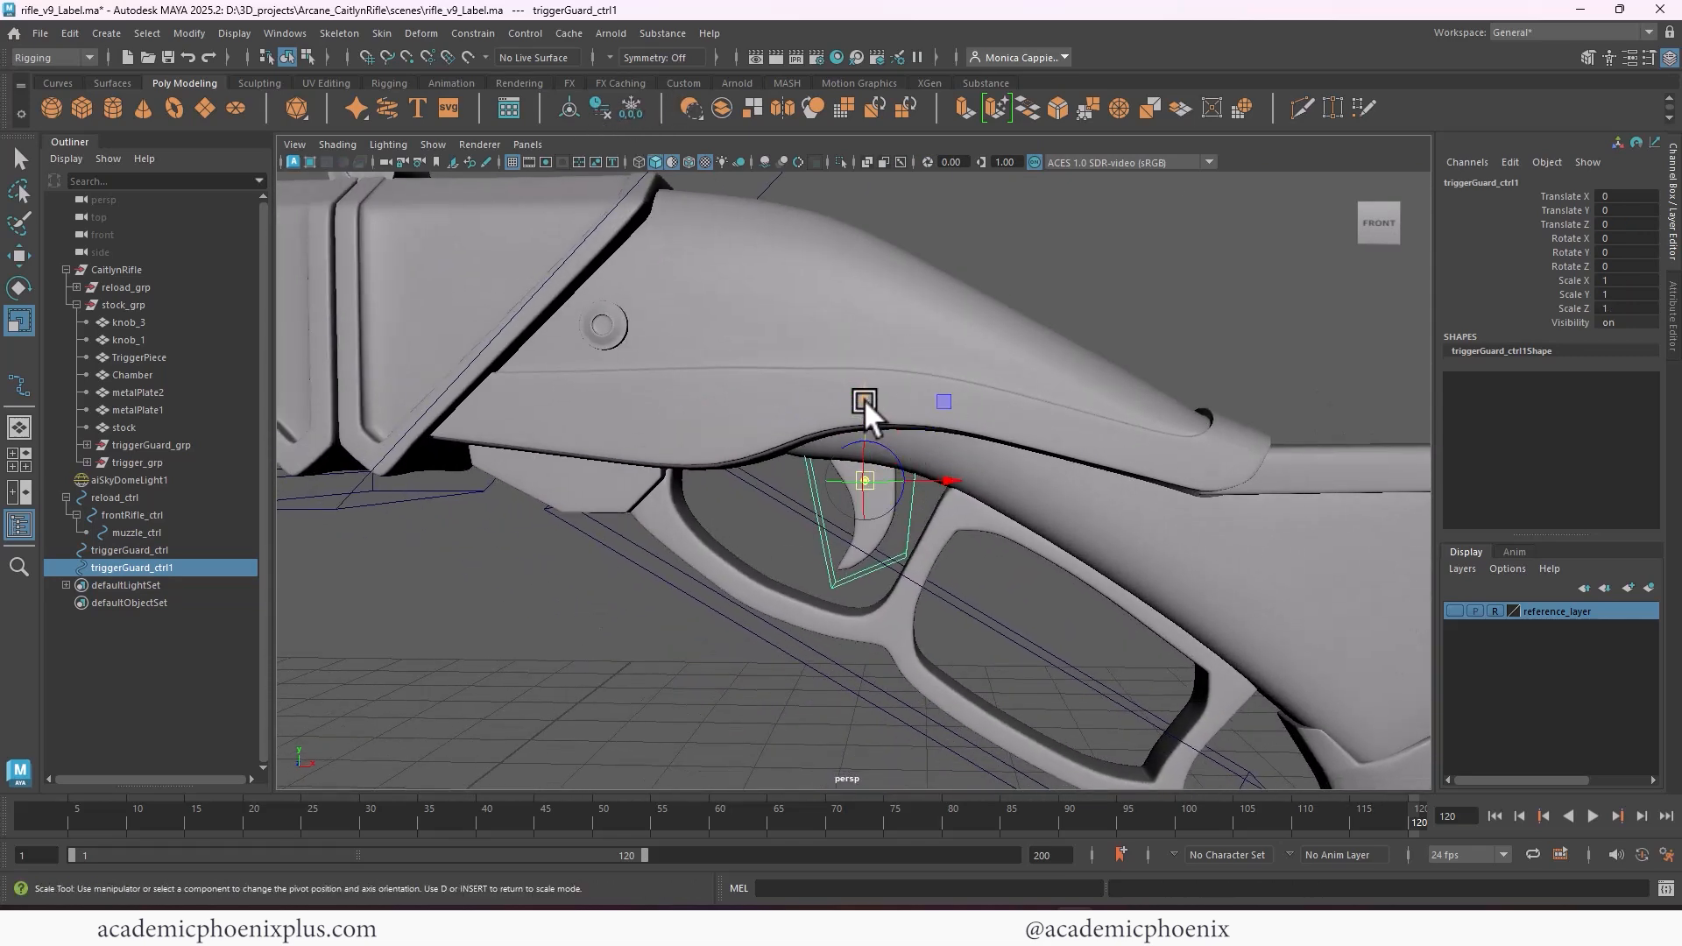
pyautogui.moveTo(863, 400); pyautogui.dragTo(881, 382)
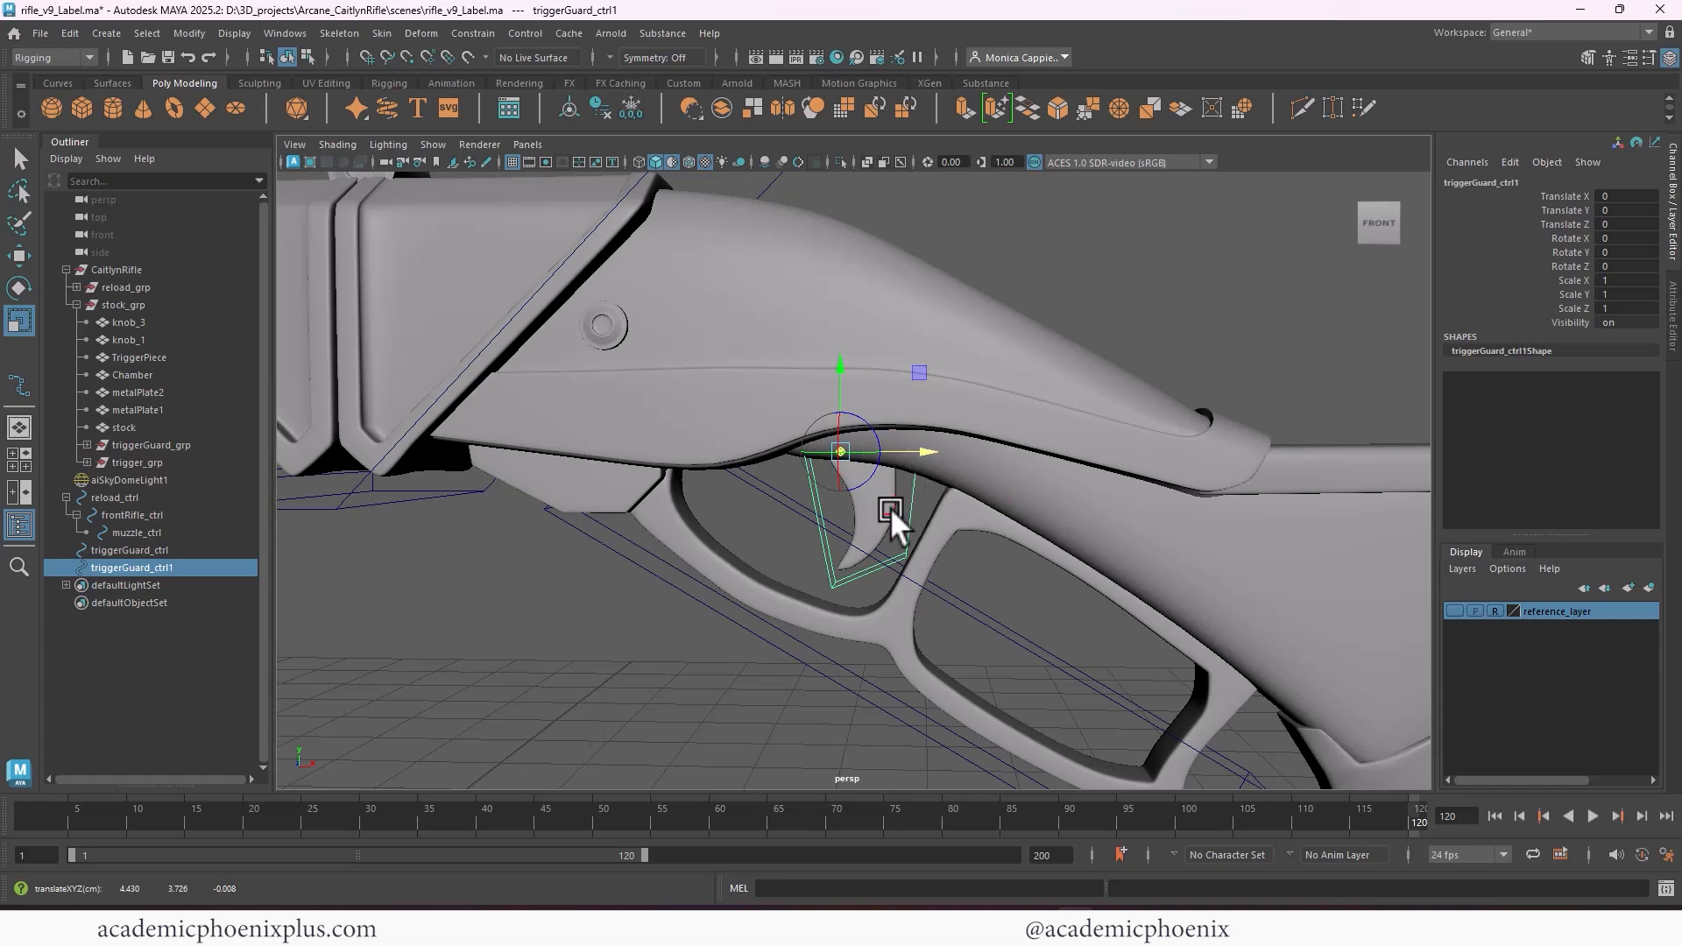
pyautogui.press('r')
# Parent-constrain triggerGuard_grp to triggerGuard_ctrl
pyautogui.click(941, 592)
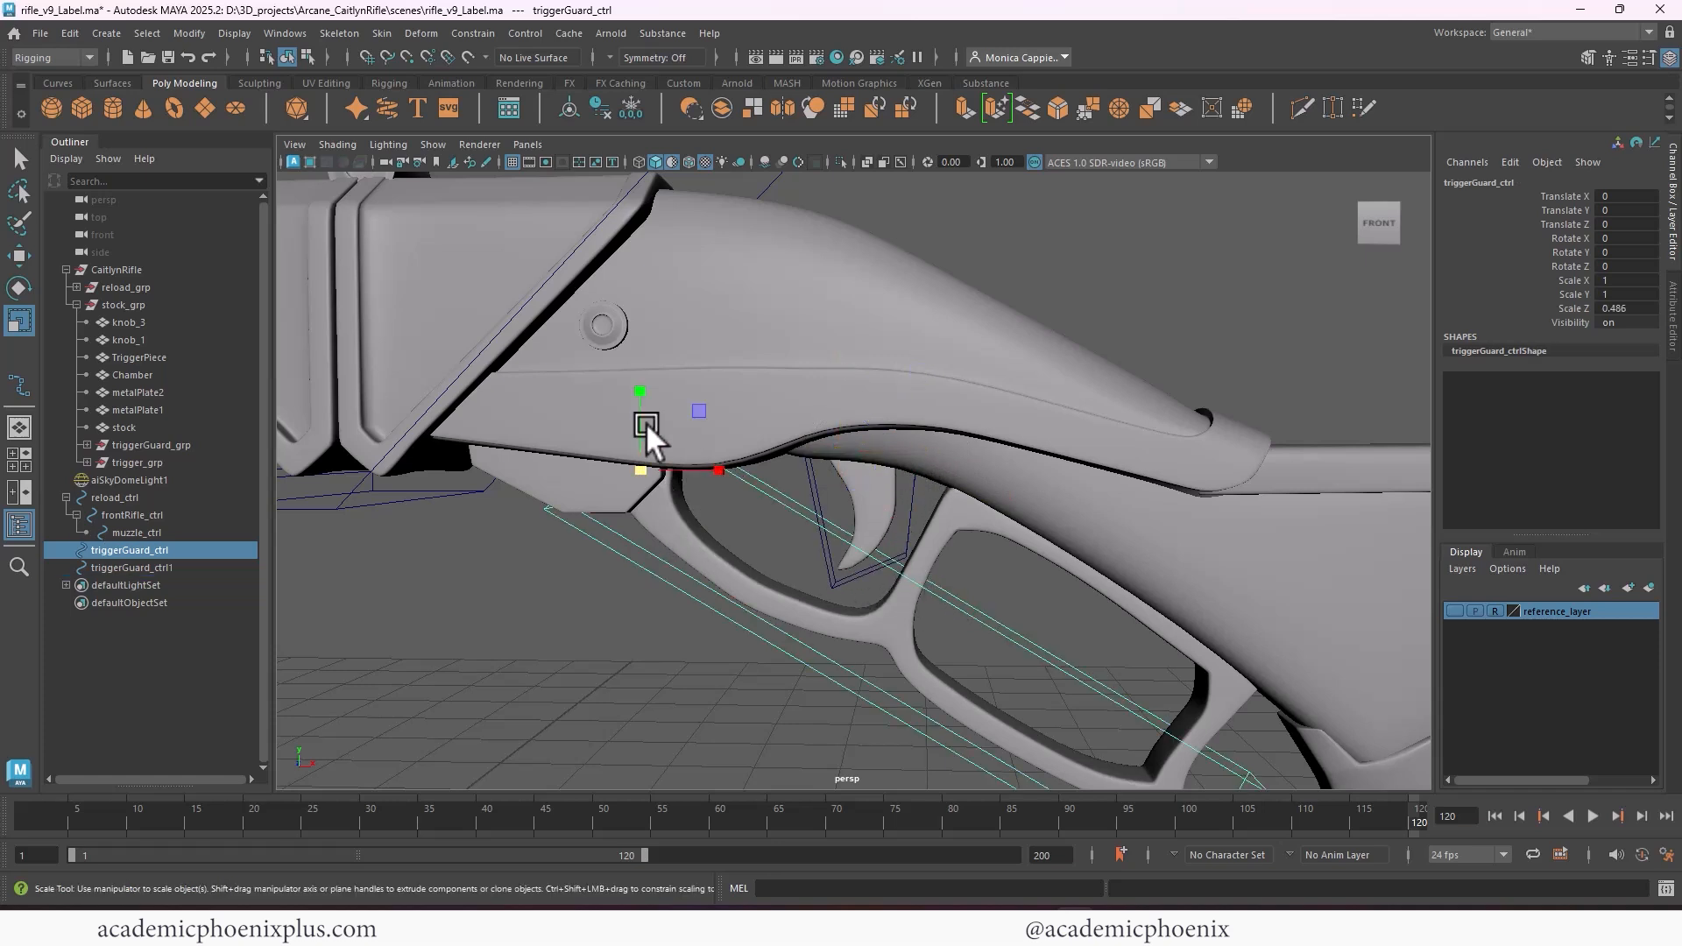
pyautogui.keyDown('alt'); pyautogui.moveTo(954, 490); pyautogui.dragTo(867, 425); pyautogui.keyUp('alt')
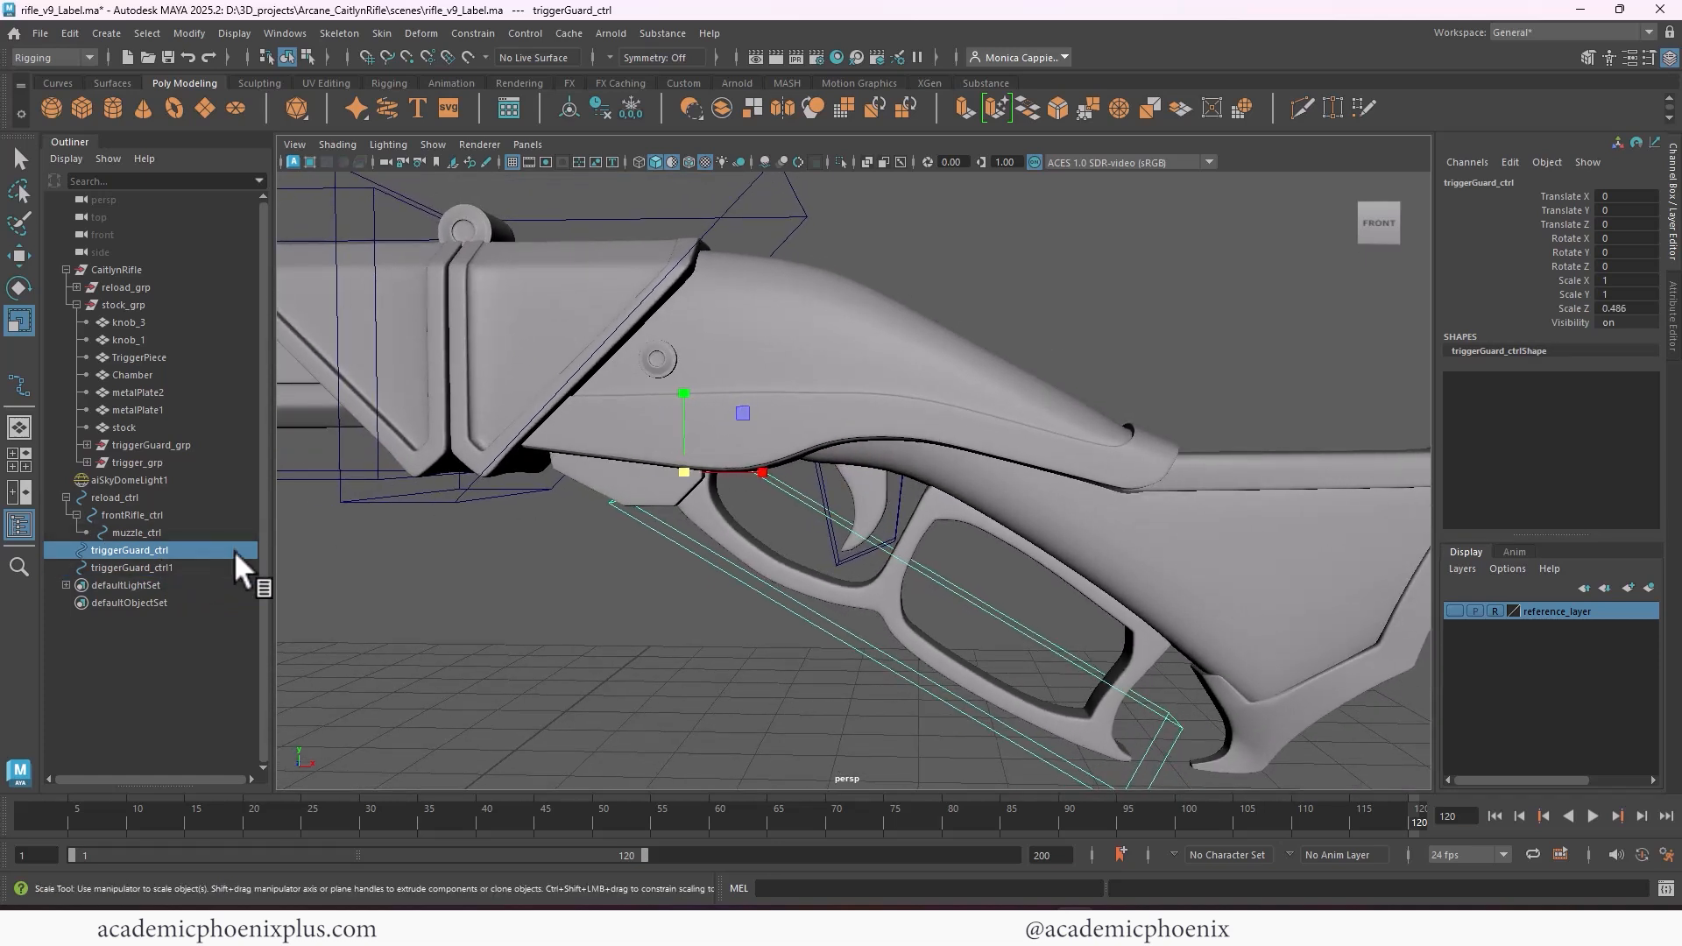
pyautogui.click(166, 446)
pyautogui.click(174, 550)
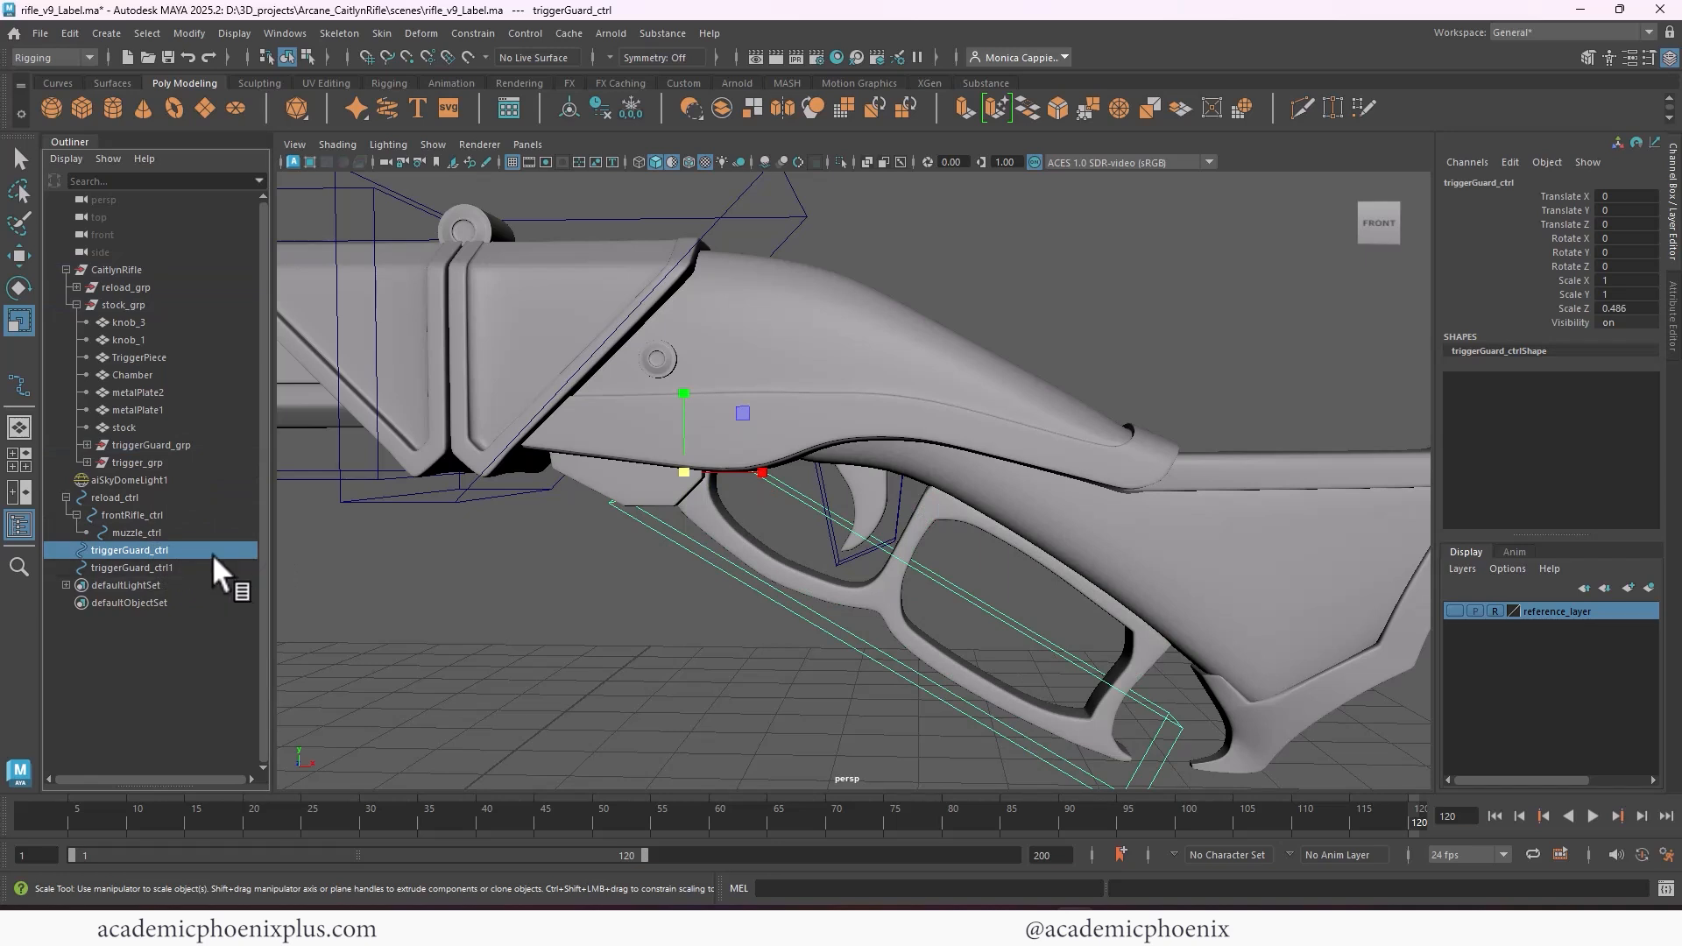
pyautogui.keyDown('ctrl'); pyautogui.click(185, 445); pyautogui.keyUp('ctrl')
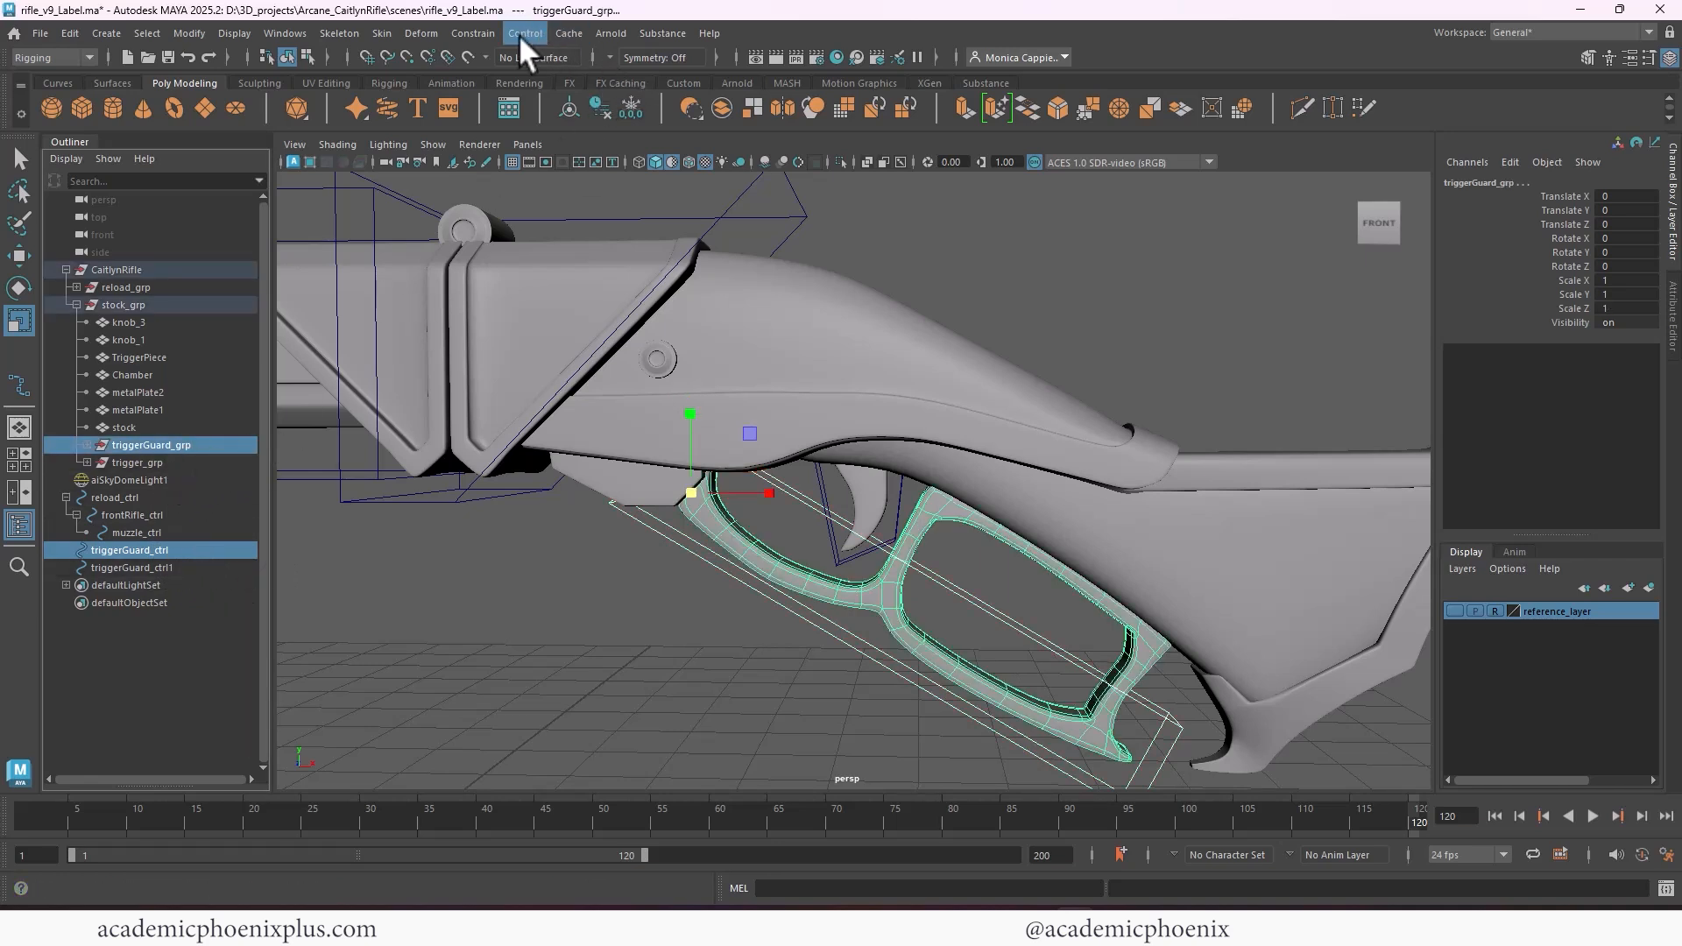
pyautogui.click(473, 34)
pyautogui.click(487, 82)
# Open the name of the trigger's control, triggerGuard_ctrl1, for editing in the Outliner
pyautogui.click(132, 567)
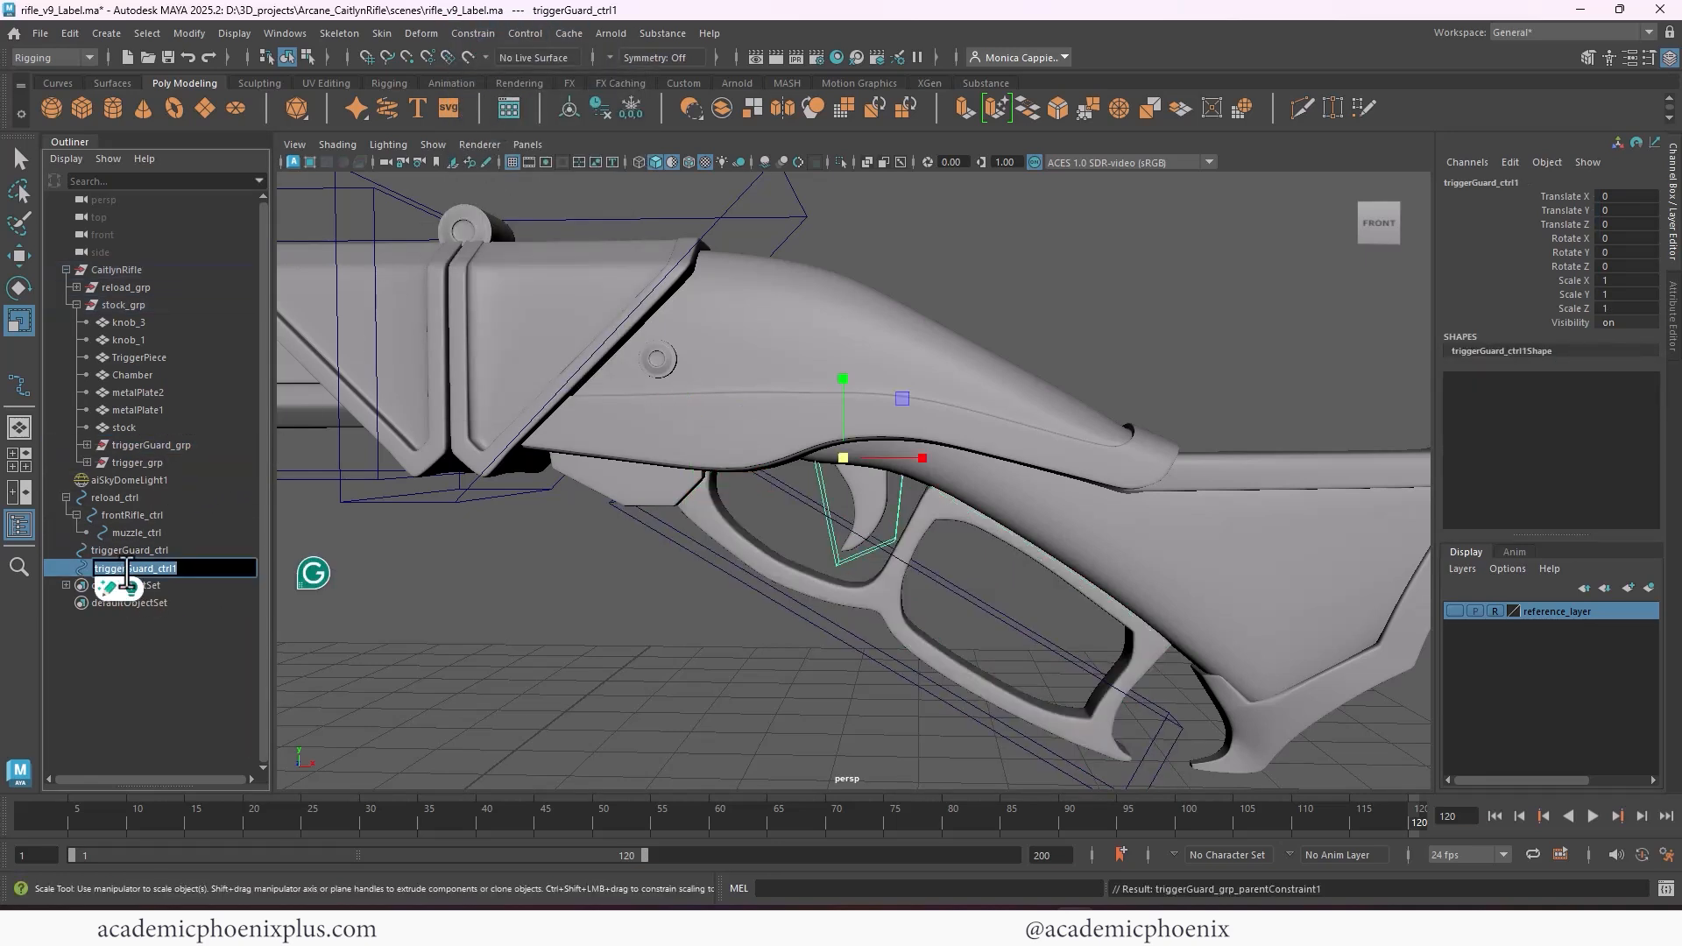
pyautogui.doubleClick(144, 567)
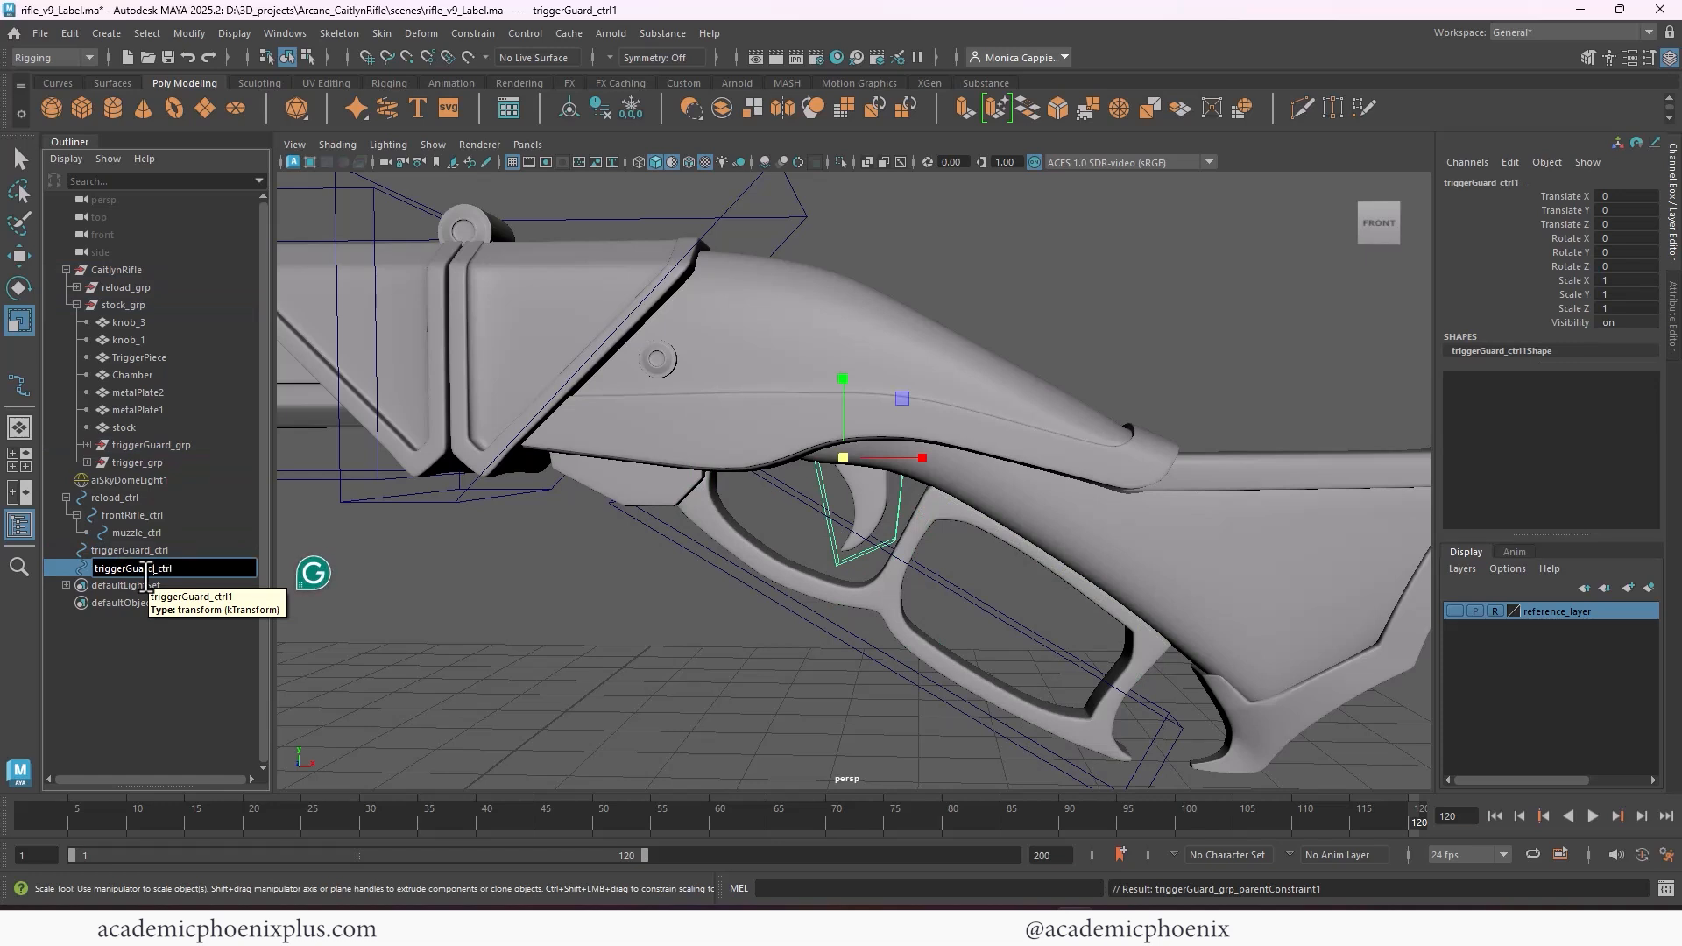
# Rename the trigger's control as trigger_ctrl and parent-constrain trigger_grp to it
pyautogui.press('BackSpace')
pyautogui.press('BackSpace')
pyautogui.press('BackSpace')
pyautogui.press('BackSpace')
pyautogui.press('BackSpace')
pyautogui.press('Return')
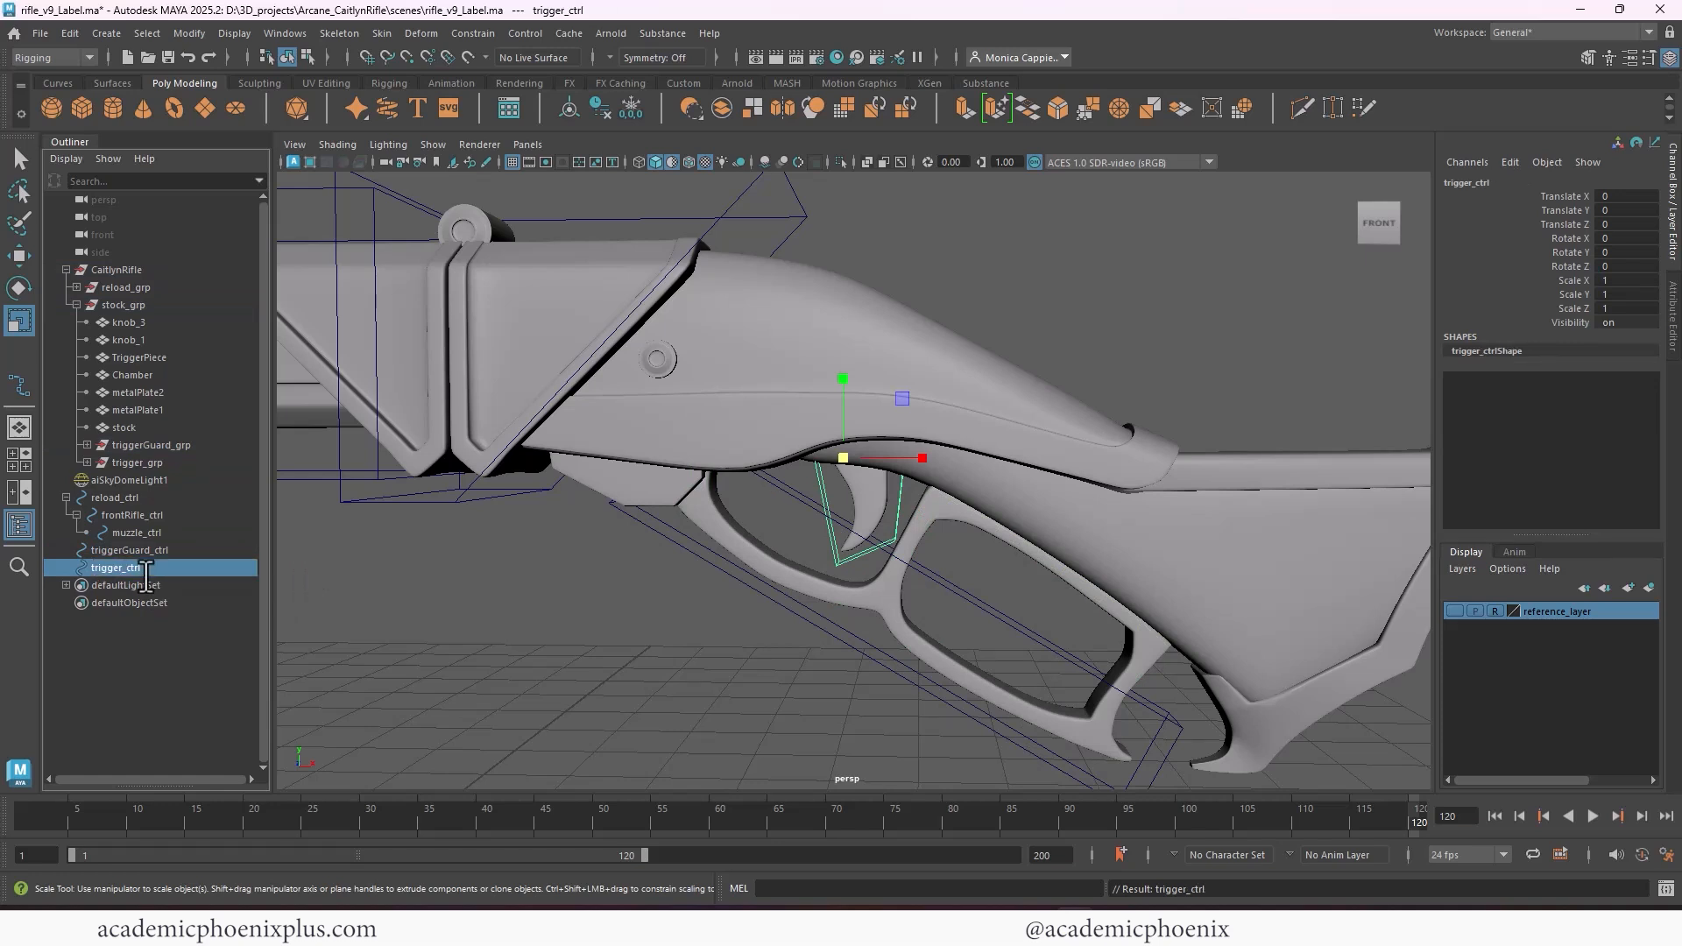
pyautogui.keyDown('ctrl'); pyautogui.click(152, 463); pyautogui.keyUp('ctrl')
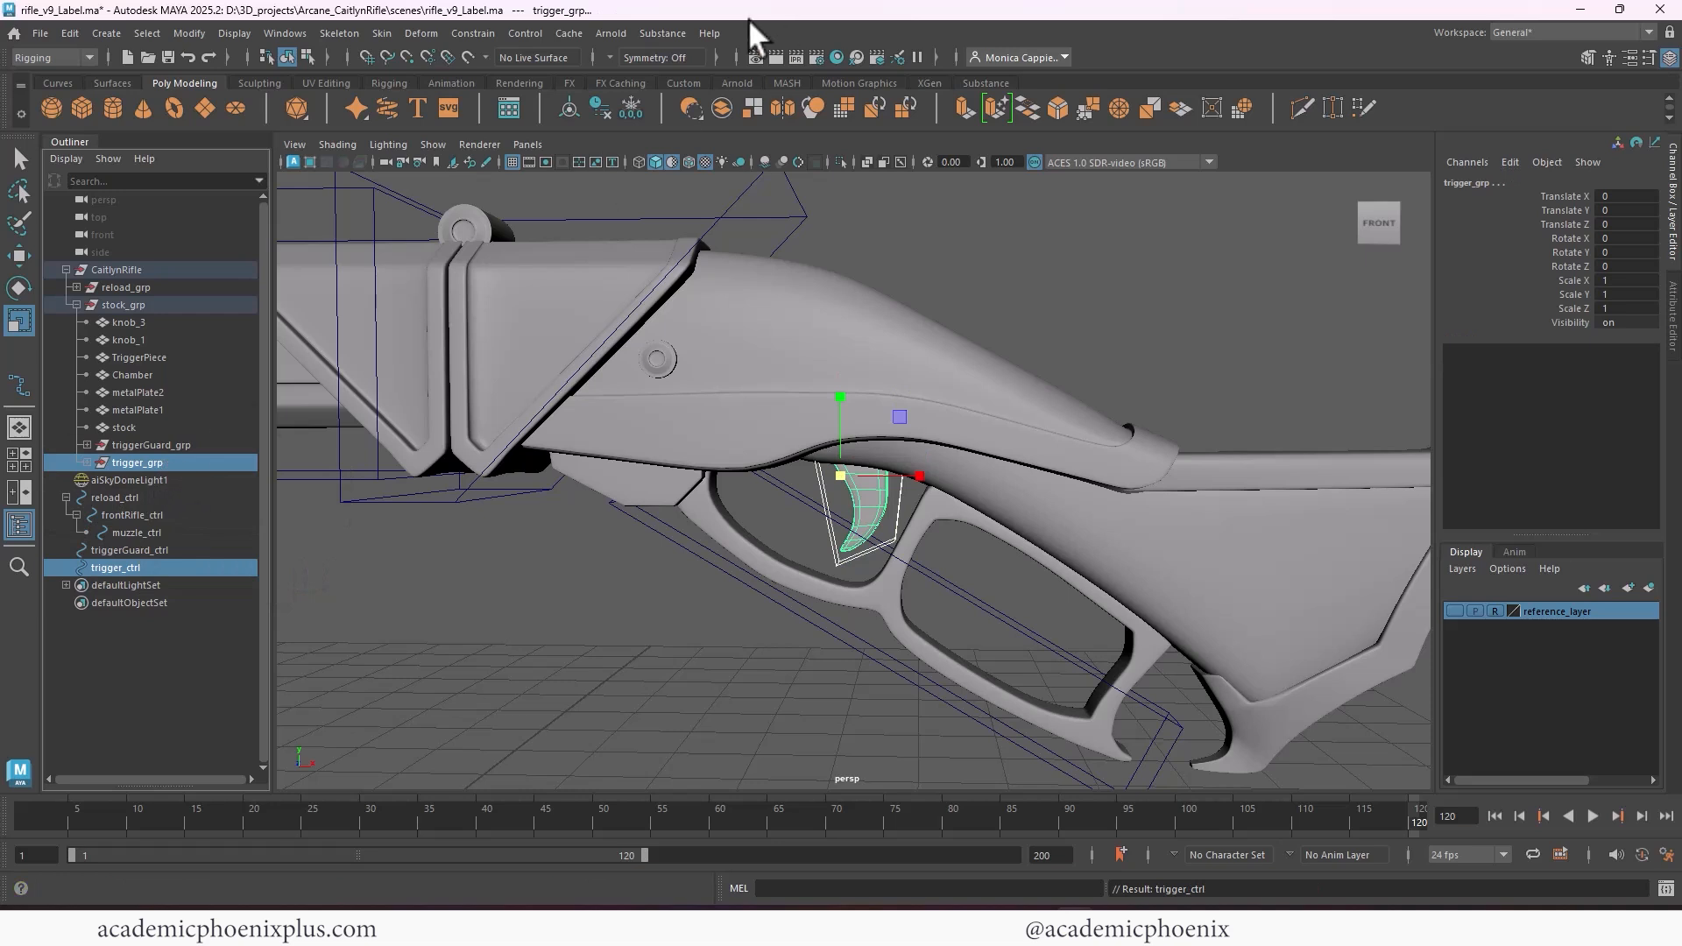
pyautogui.click(480, 33)
pyautogui.click(496, 76)
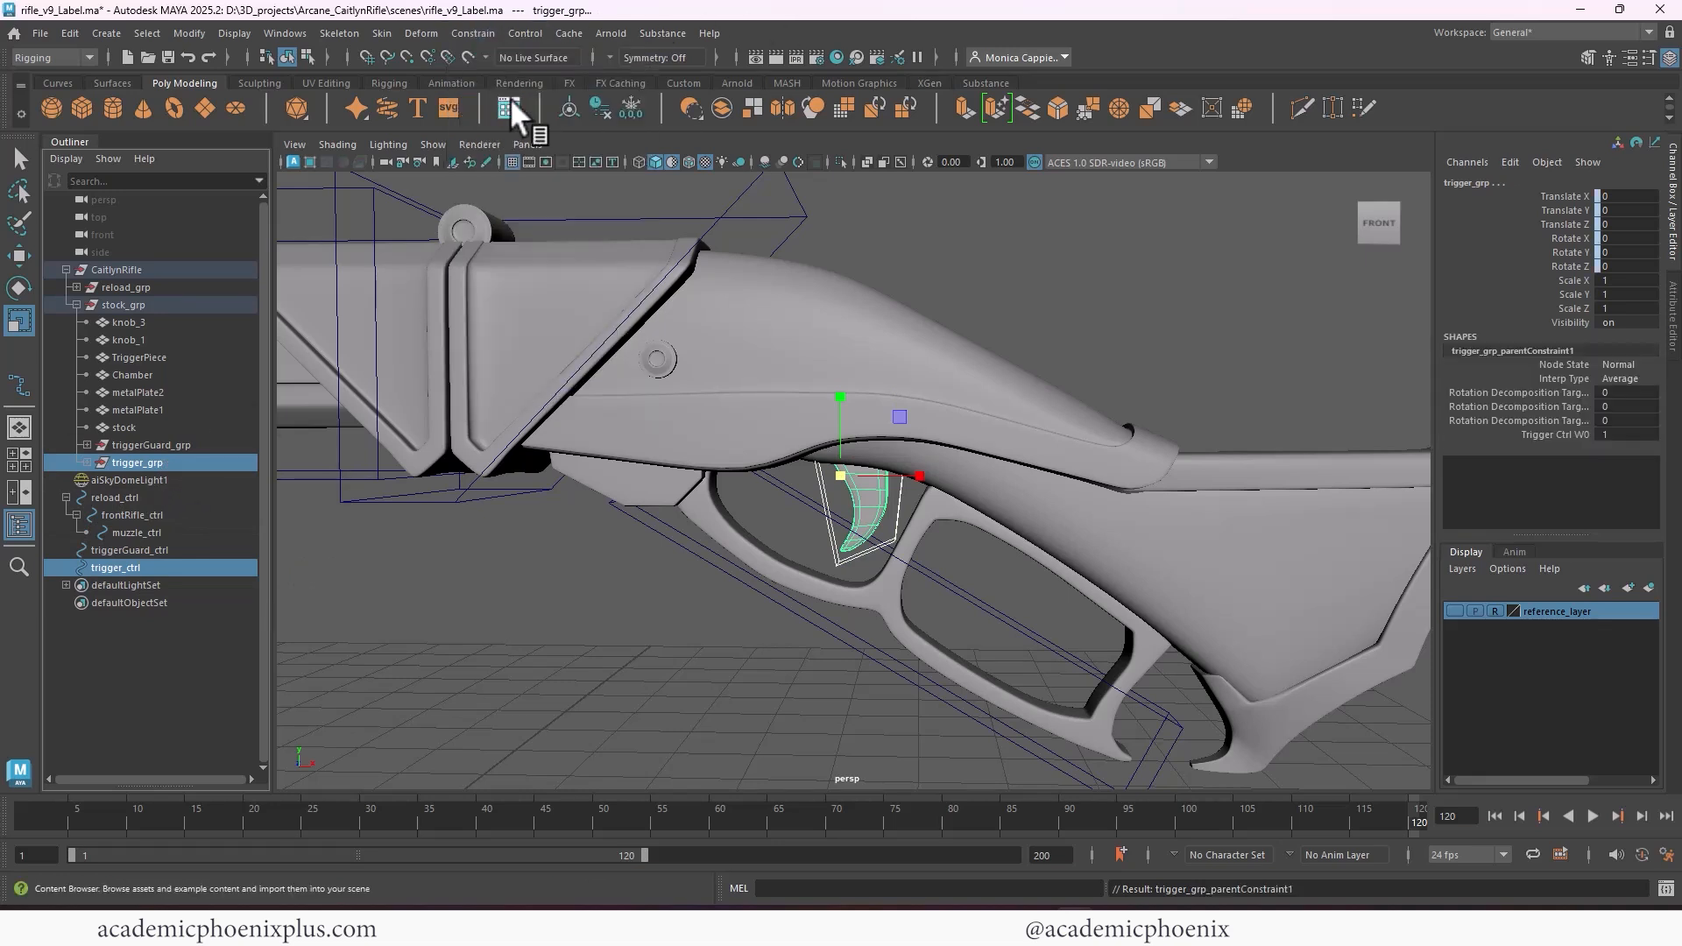
# Test-rotate the trigger control and the trigger guard control, undoing each rotation
pyautogui.click(871, 545)
pyautogui.press('e')
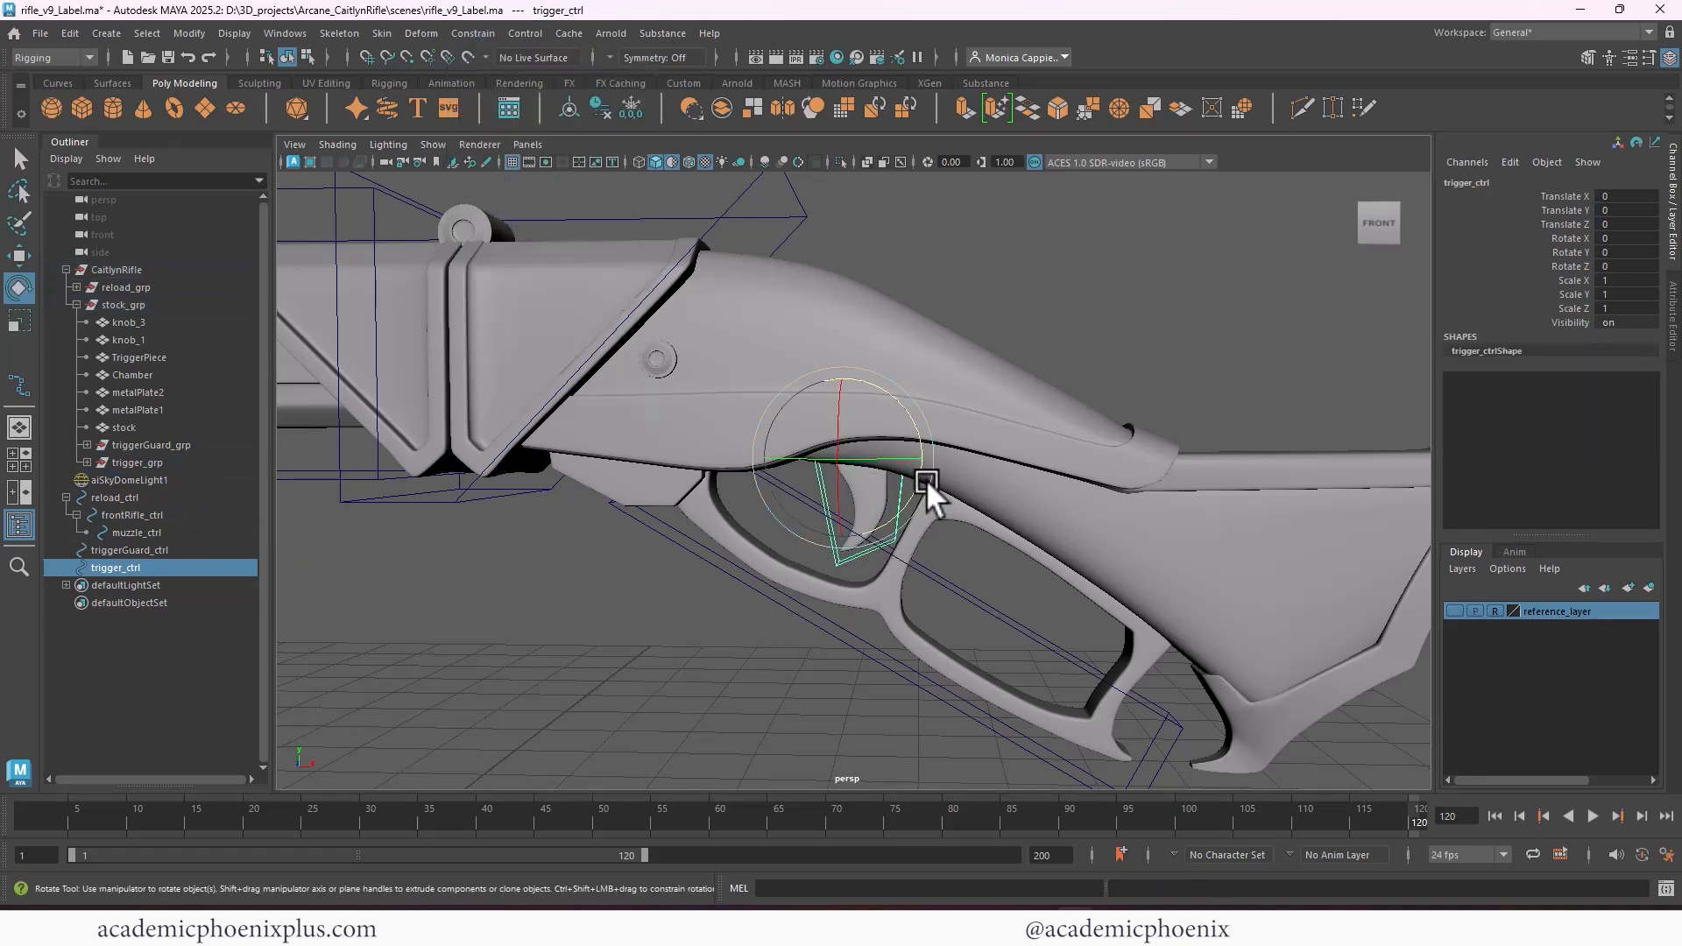
pyautogui.moveTo(927, 481); pyautogui.dragTo(950, 556)
pyautogui.hotkey('ctrl', 'z')
pyautogui.click(966, 587)
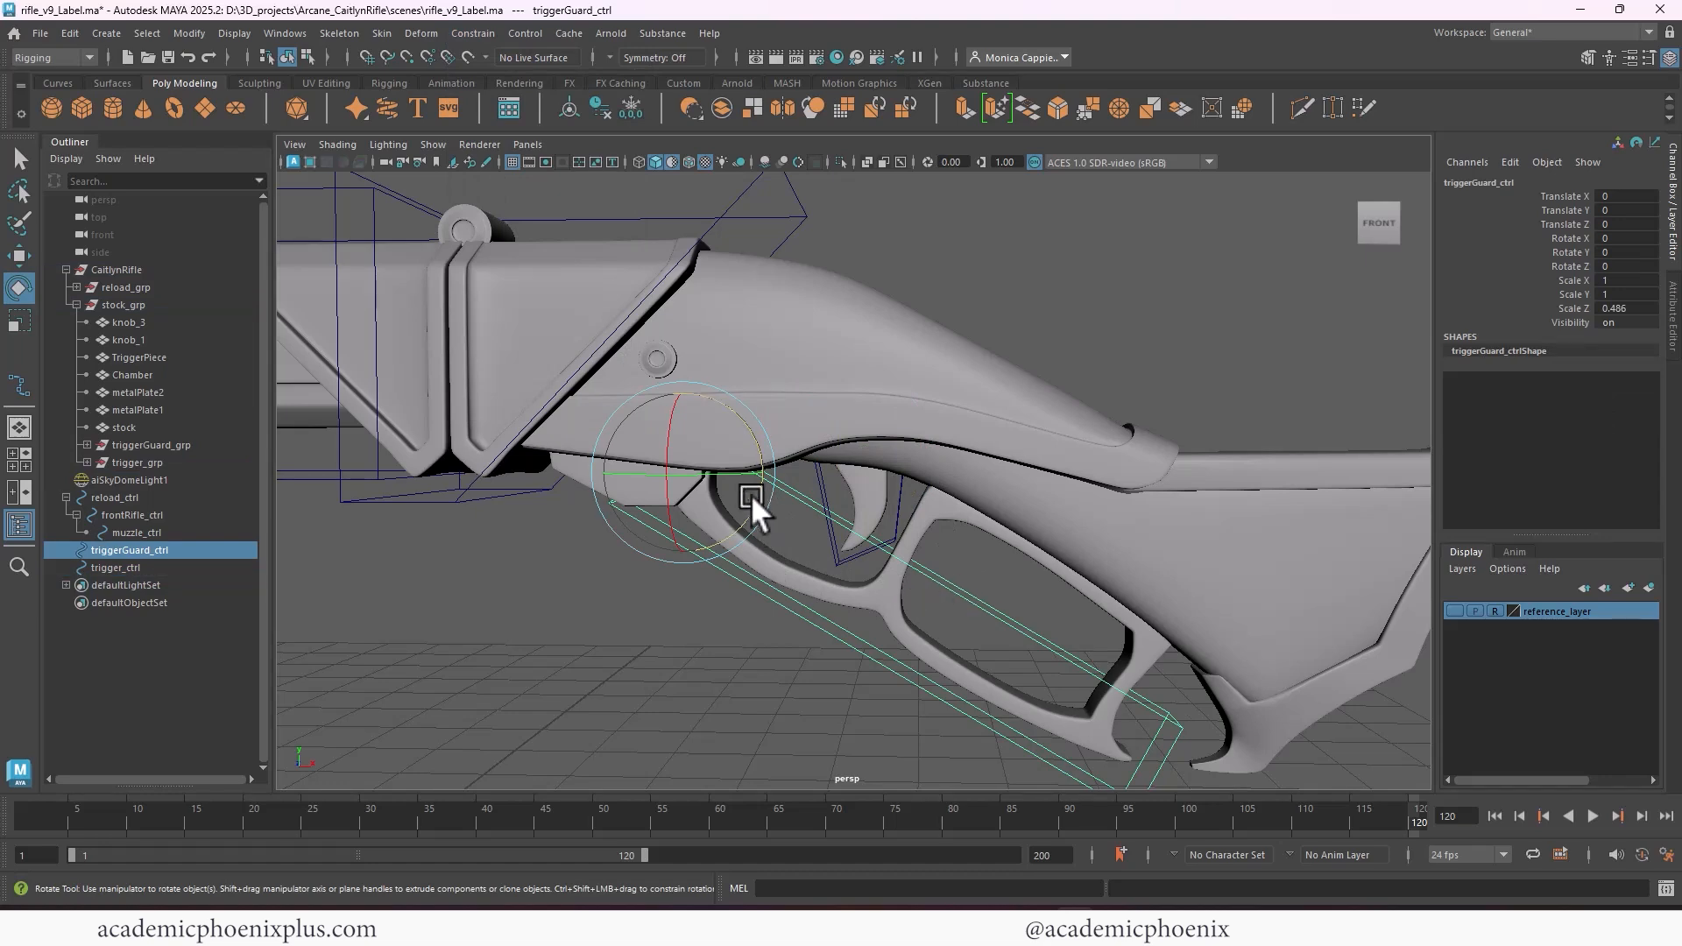
pyautogui.moveTo(756, 500); pyautogui.dragTo(869, 481)
pyautogui.hotkey('ctrl', 'z')
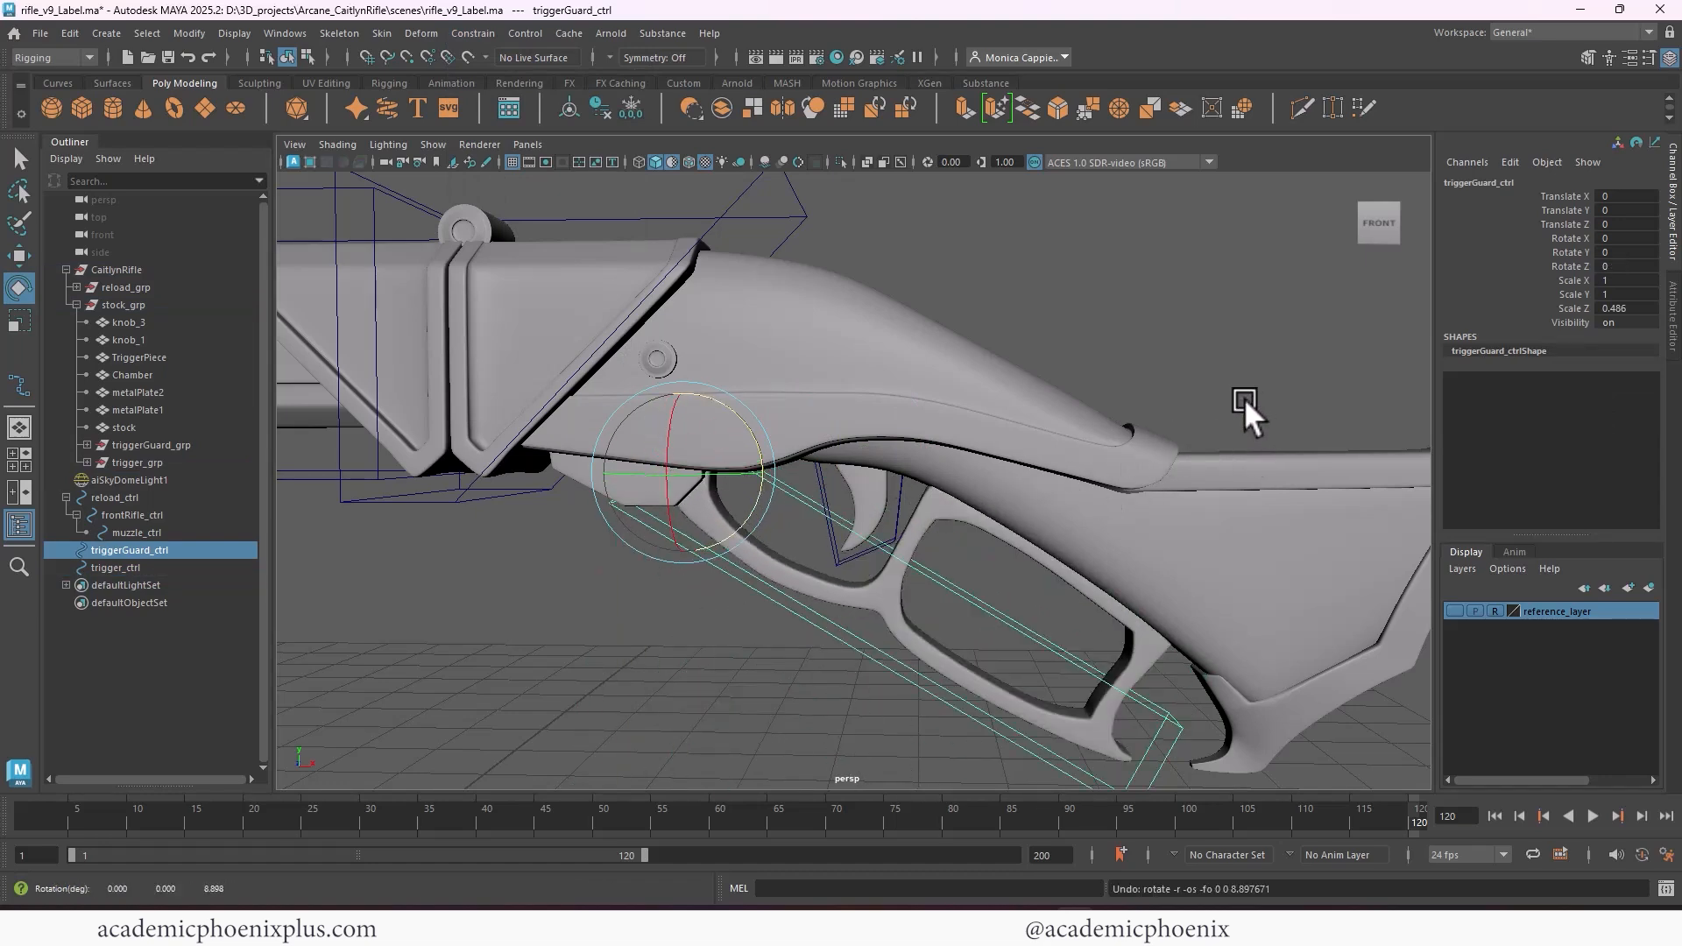
# Duplicate the muzzle control and unparent the copy from frontRifle_ctrl to the top level of the scene
pyautogui.keyDown('alt'); pyautogui.moveTo(1244, 398); pyautogui.dragTo(808, 281, button='right'); pyautogui.keyUp('alt')
pyautogui.keyDown('alt'); pyautogui.moveTo(807, 281); pyautogui.dragTo(928, 447); pyautogui.keyUp('alt')
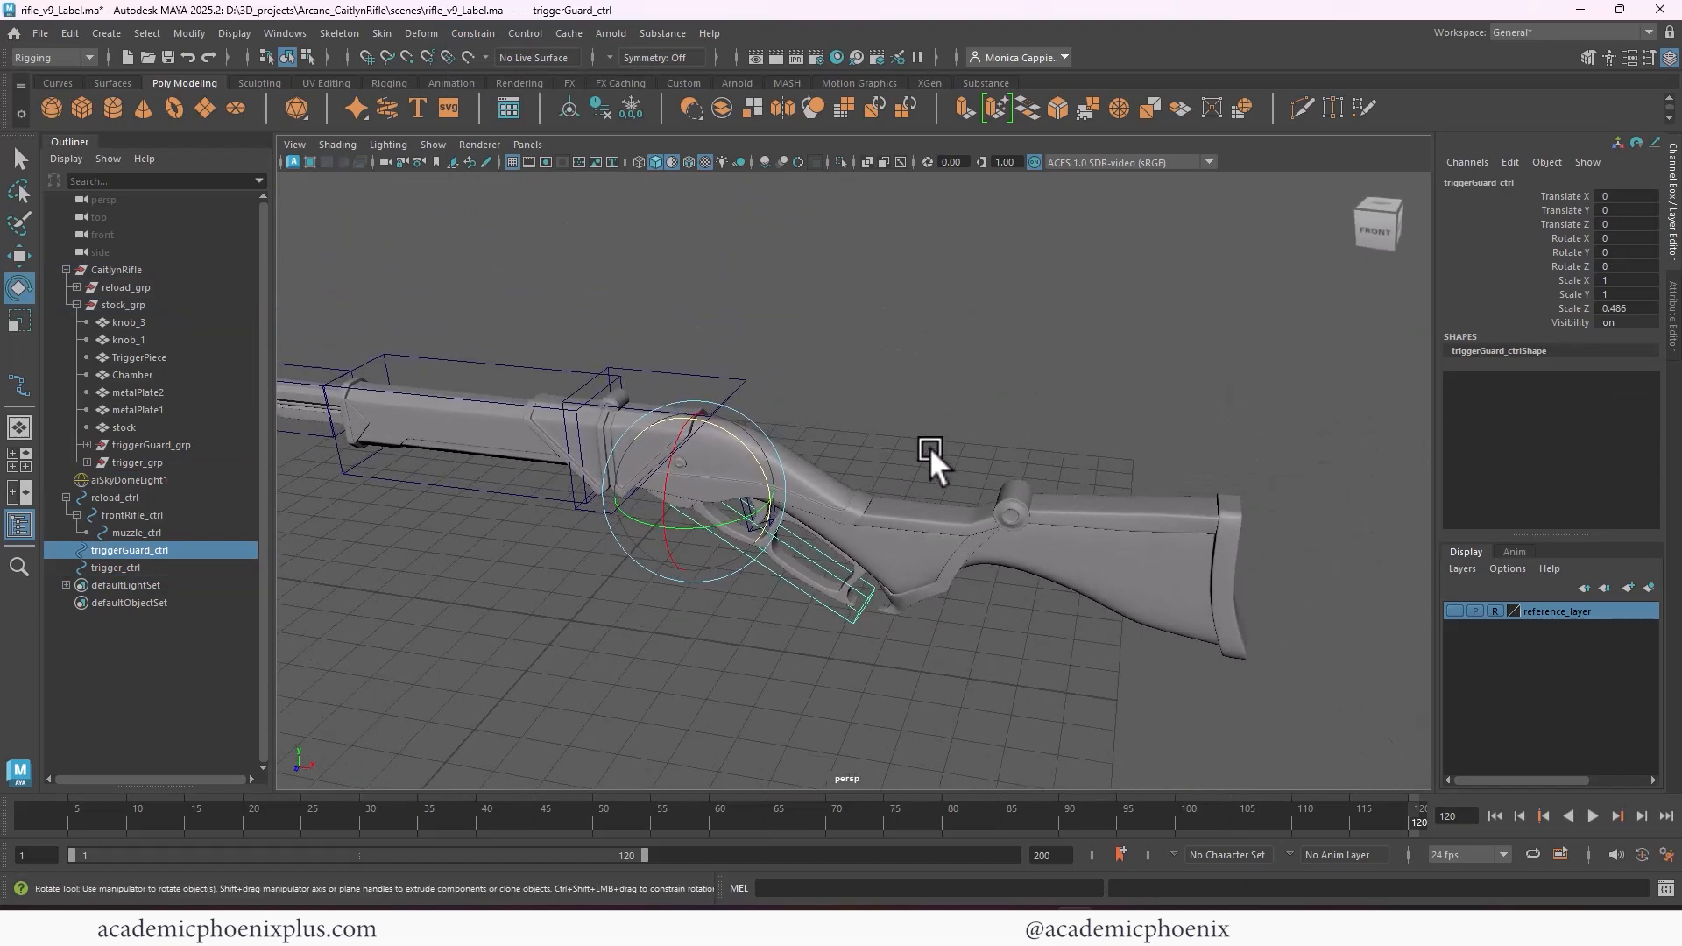
pyautogui.click(417, 488)
pyautogui.keyDown('alt'); pyautogui.moveTo(649, 480); pyautogui.dragTo(666, 517); pyautogui.keyUp('alt')
pyautogui.keyDown('alt'); pyautogui.moveTo(665, 516); pyautogui.dragTo(808, 359, button='right'); pyautogui.keyUp('alt')
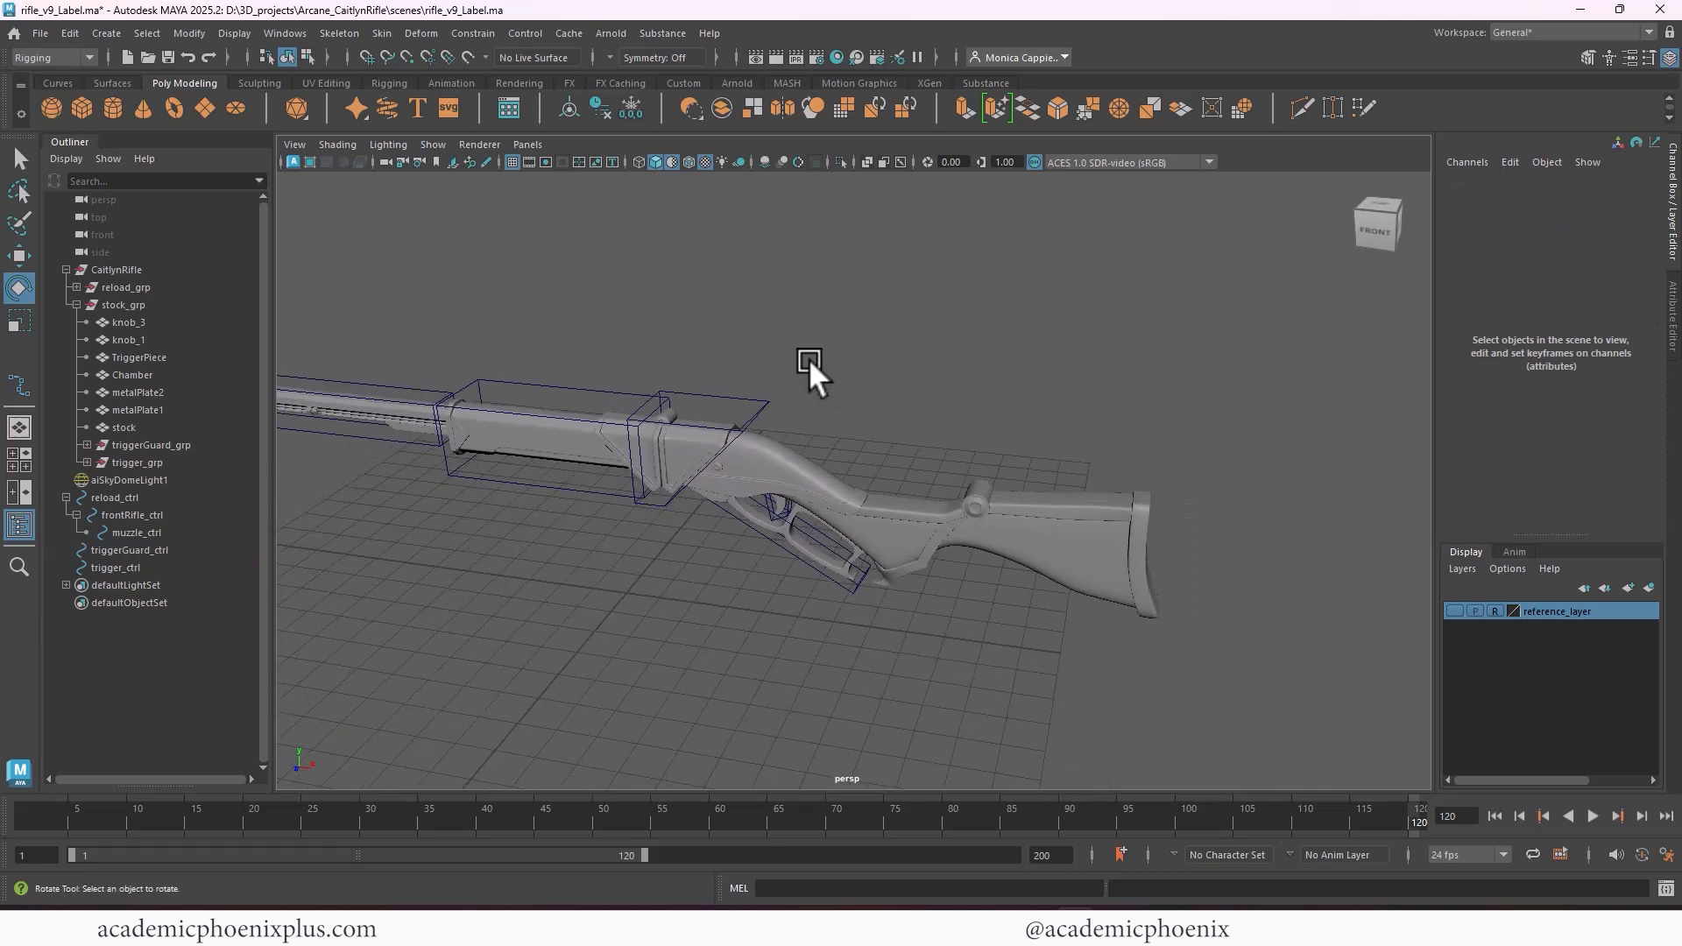
pyautogui.keyDown('alt'); pyautogui.moveTo(808, 359); pyautogui.dragTo(896, 370, button='middle'); pyautogui.keyUp('alt')
pyautogui.click(492, 382)
pyautogui.hotkey('ctrl', 'd')
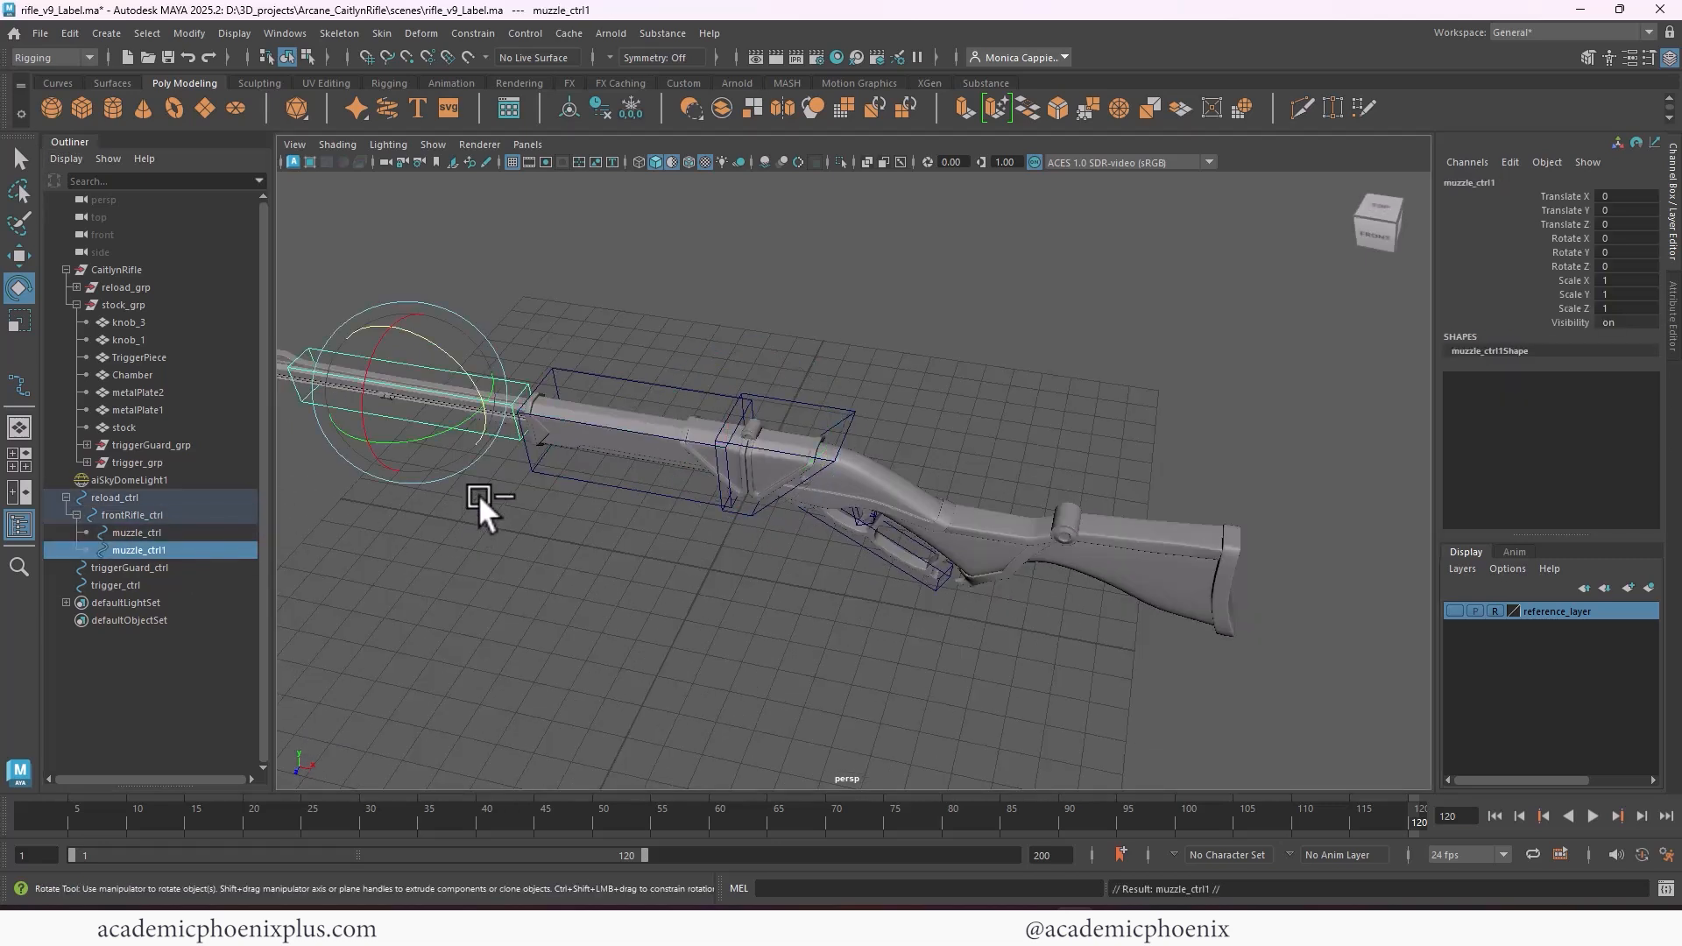
pyautogui.press('w')
pyautogui.hotkey('shift', 'p')
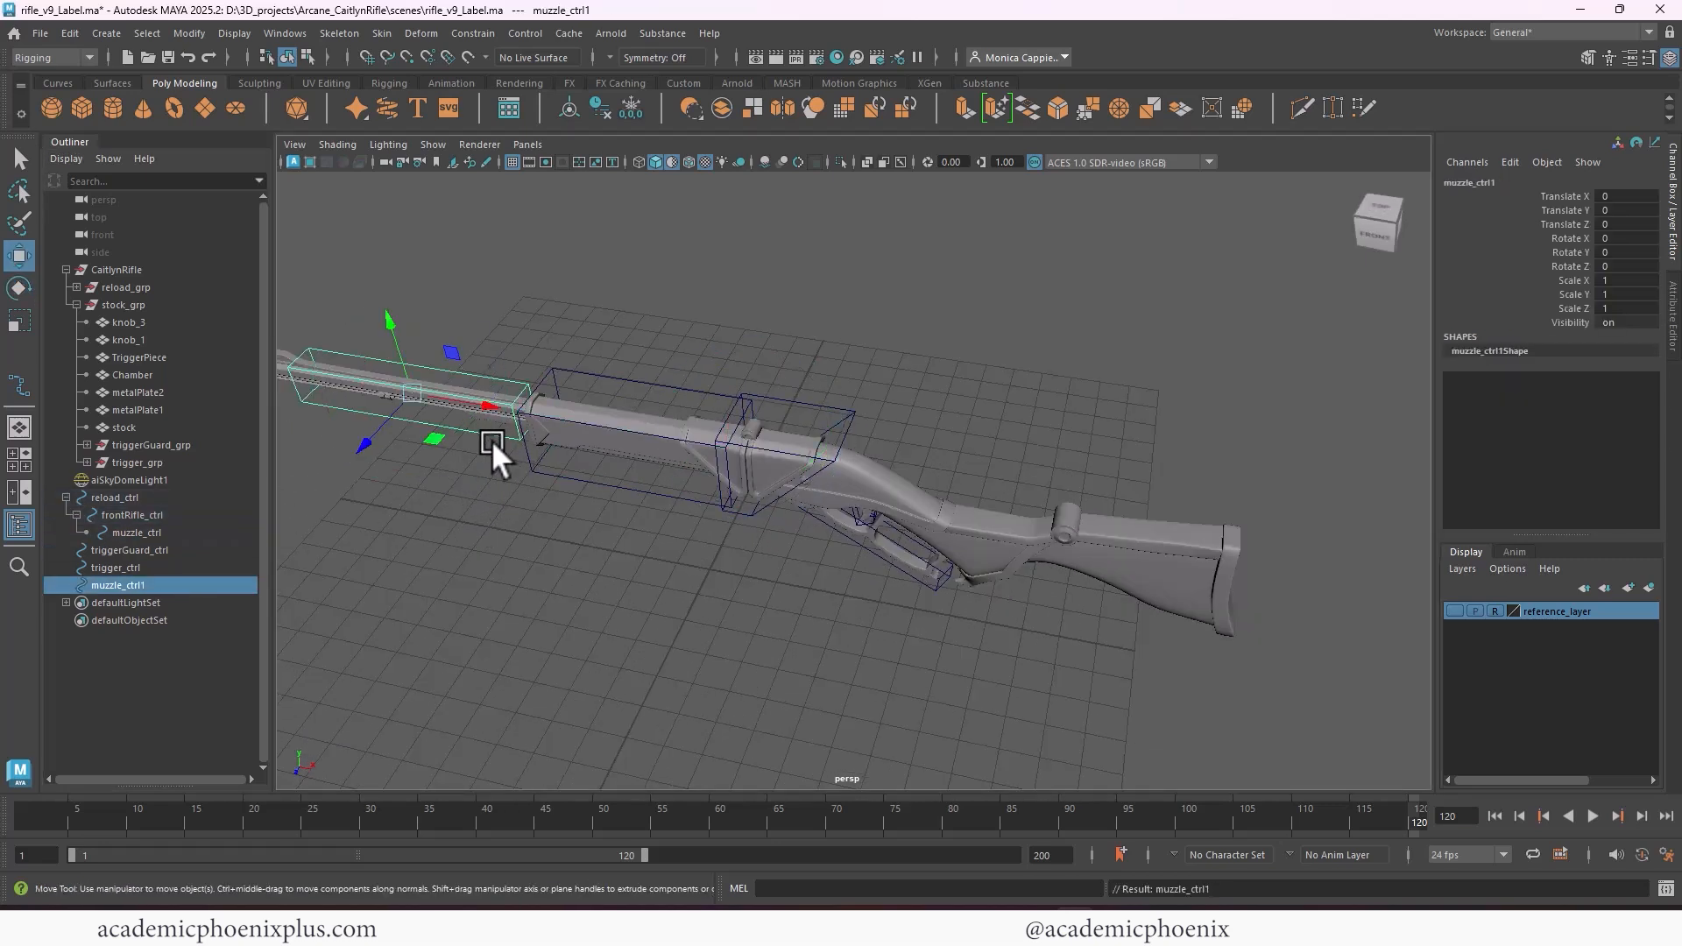
# Move the copied muzzle control along X to about 16.94, over the stock, and rename it as stock_ctrl
pyautogui.click(485, 401)
pyautogui.moveTo(485, 401); pyautogui.dragTo(1013, 487)
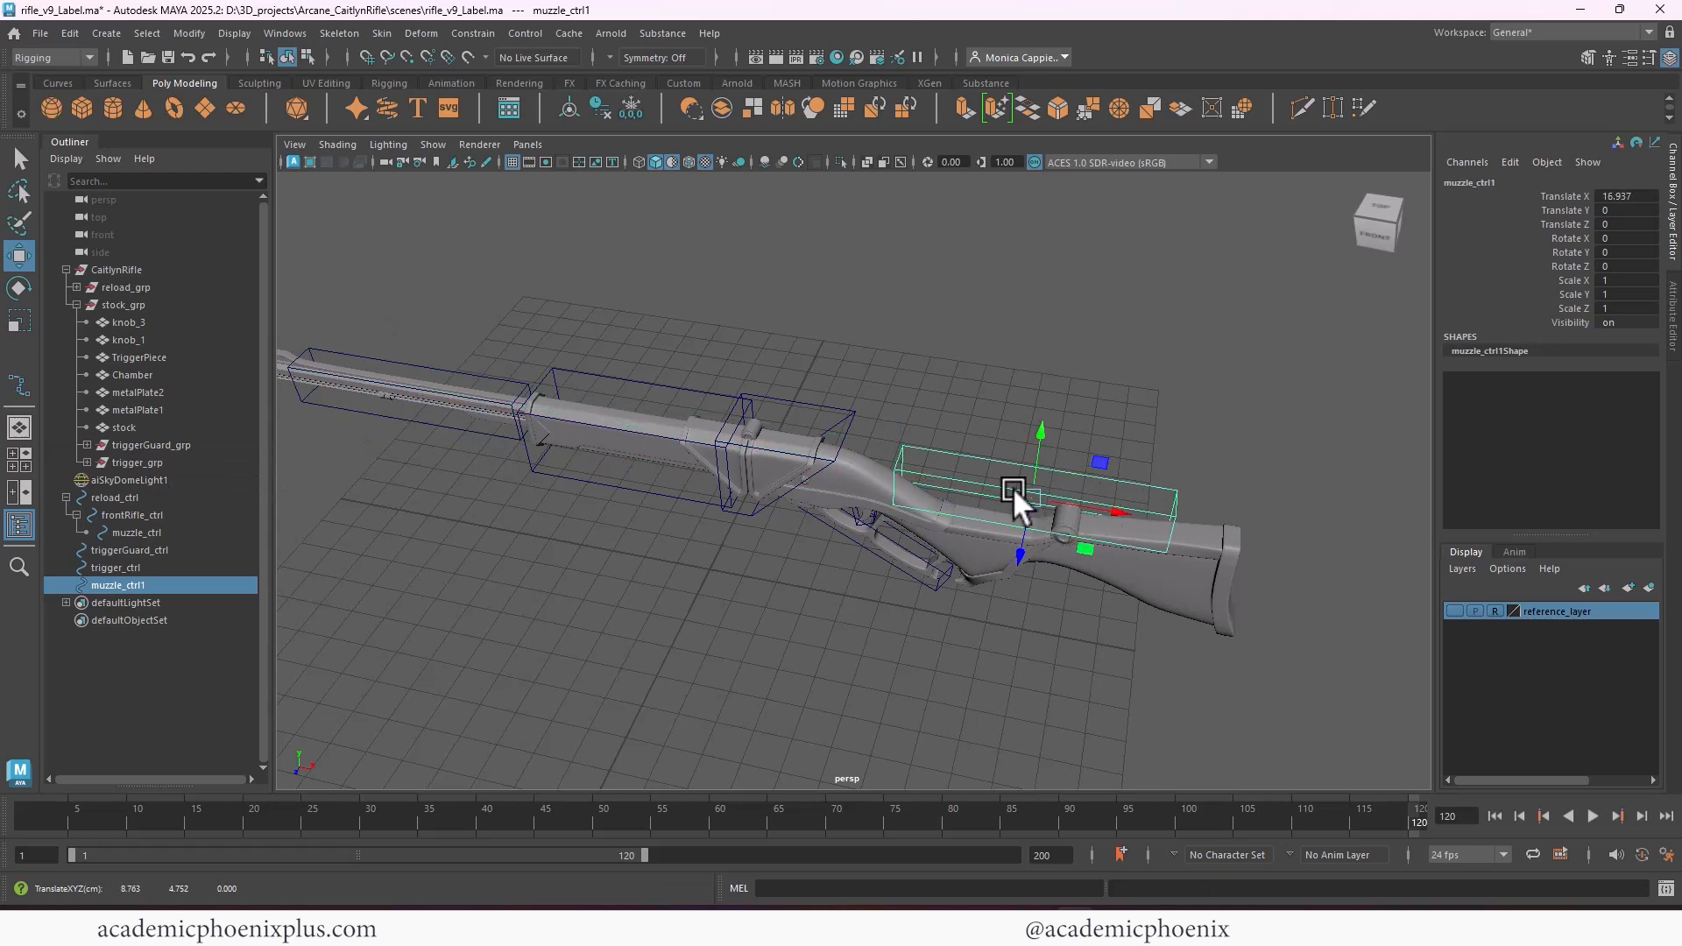
pyautogui.doubleClick(109, 585)
pyautogui.moveTo(125, 585); pyautogui.dragTo(7, 575)
pyautogui.write('stock')
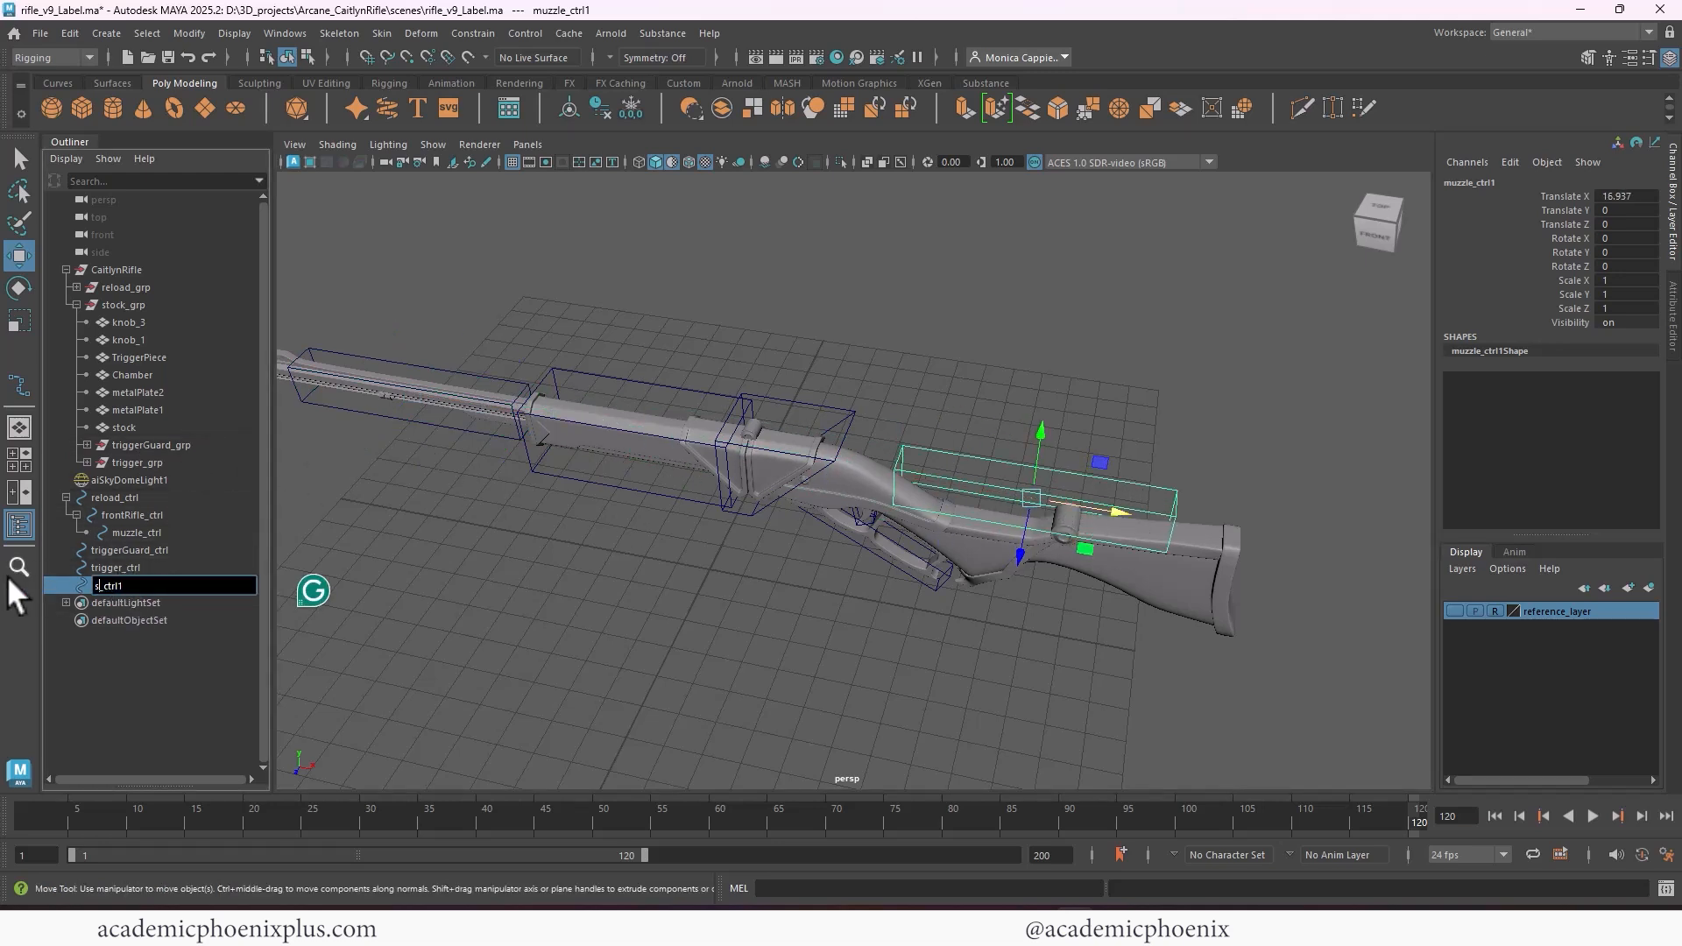
pyautogui.press('End')
pyautogui.press('BackSpace')
pyautogui.press('Return')
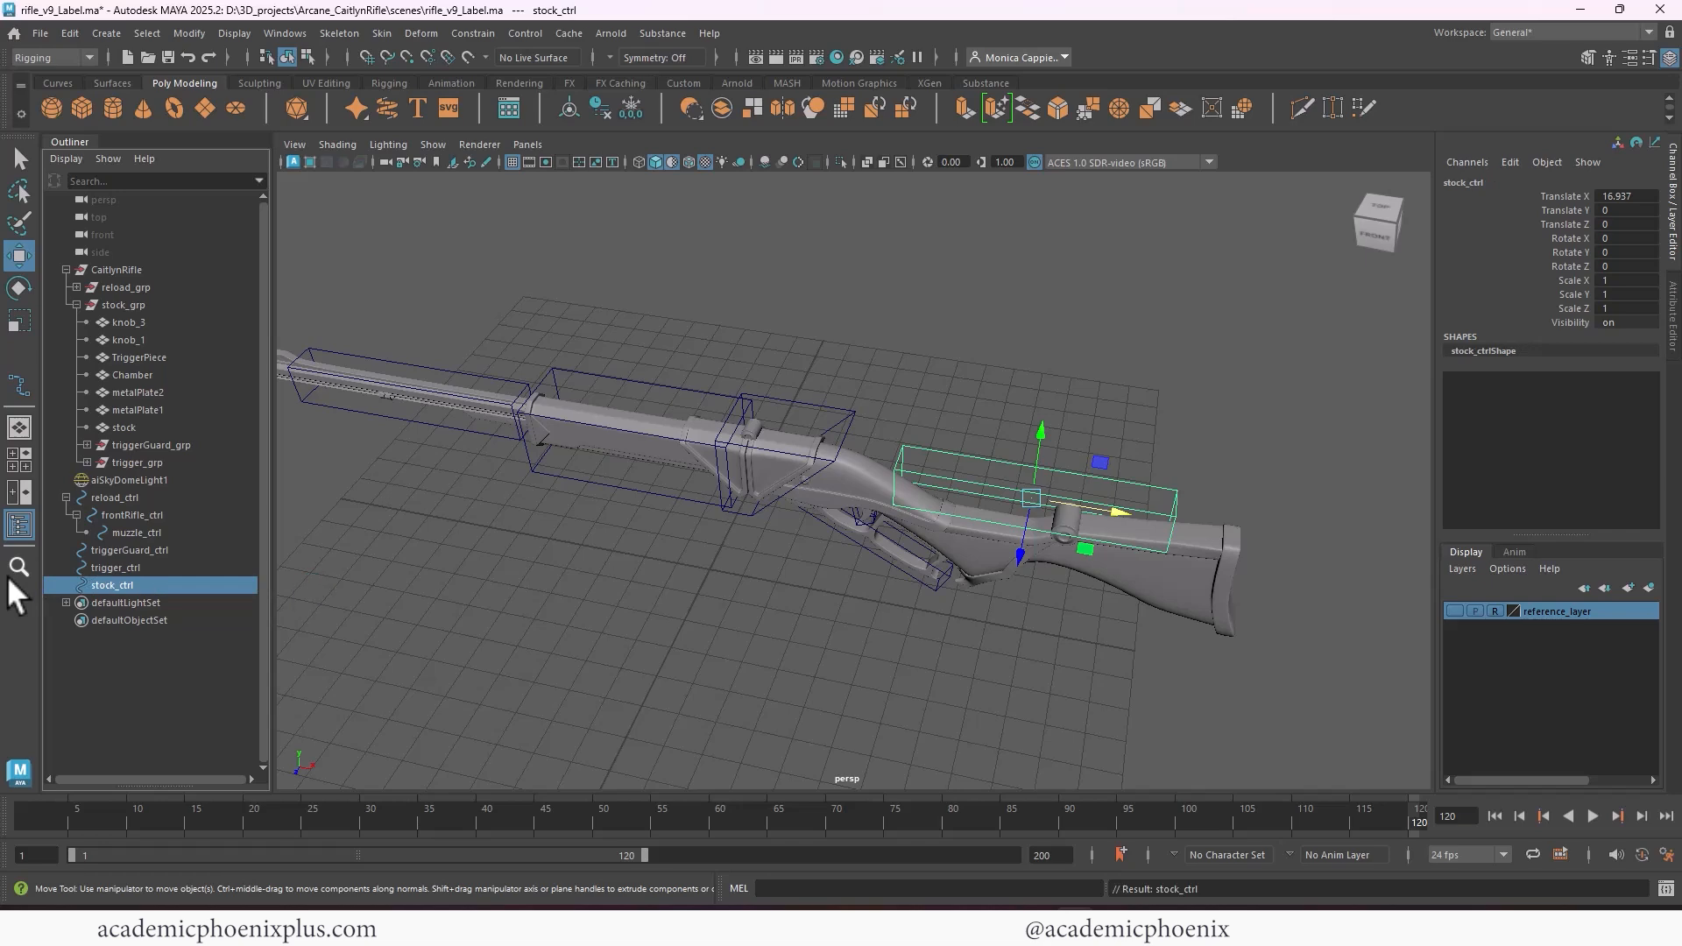
# Fit stock_ctrl around the stock in the front view: scale it about 2.8 in Y and 1.76 in X, and lower it to about -1.44
pyautogui.press('r')
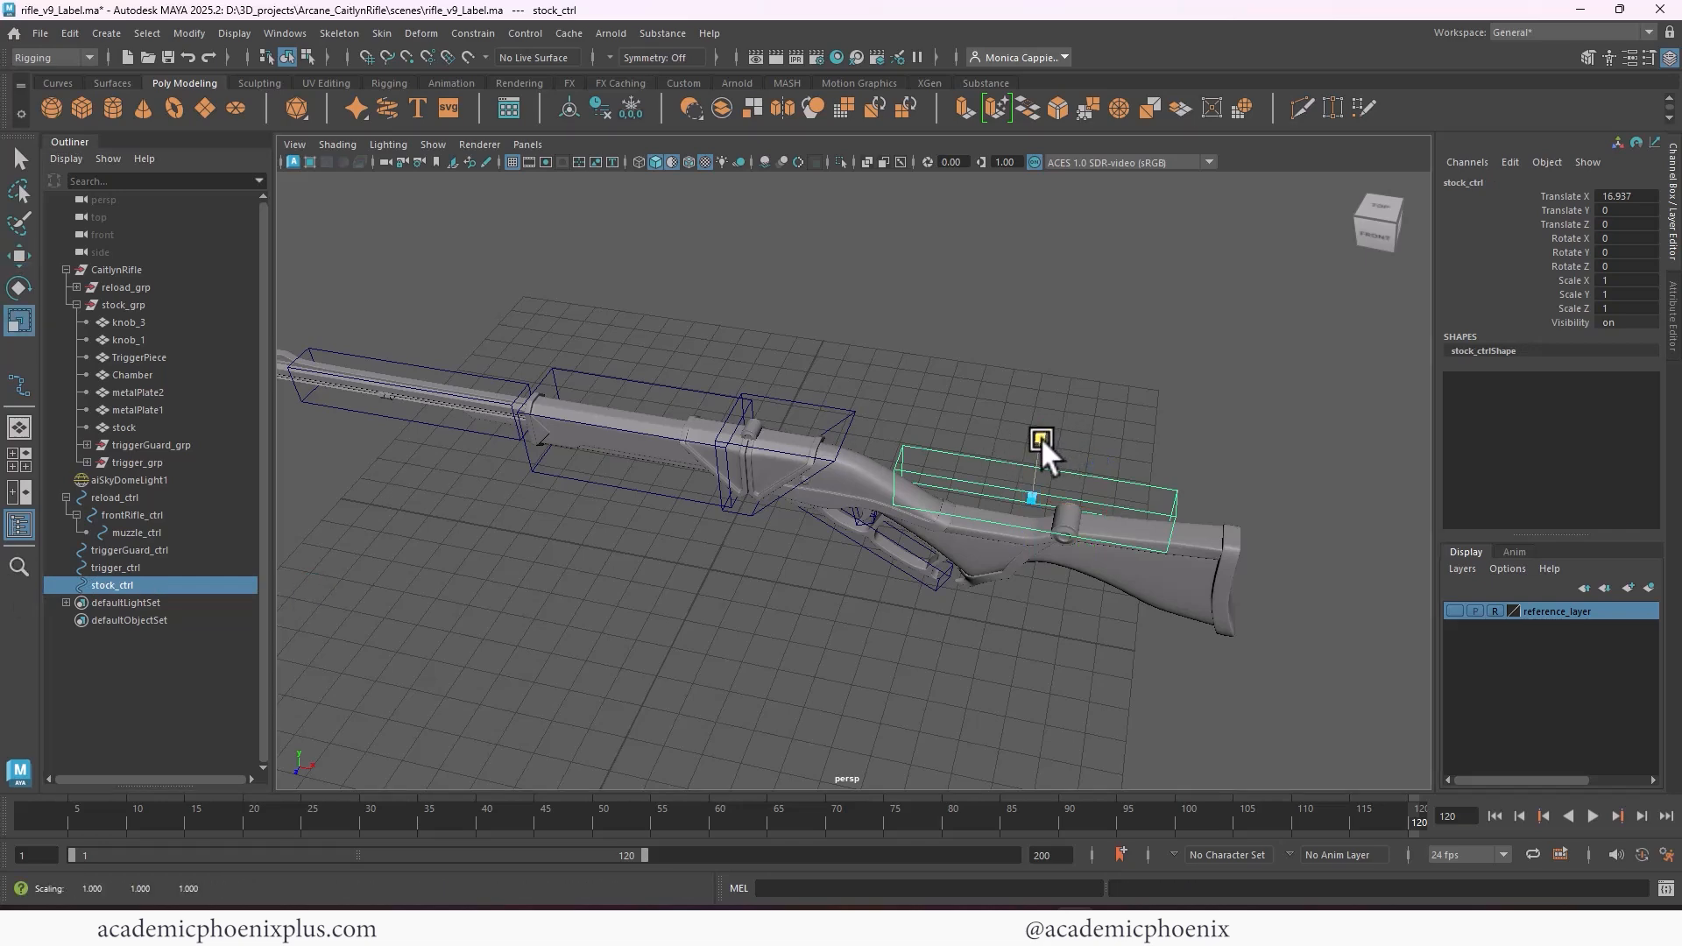
pyautogui.moveTo(1040, 438); pyautogui.dragTo(996, 512)
pyautogui.press('w')
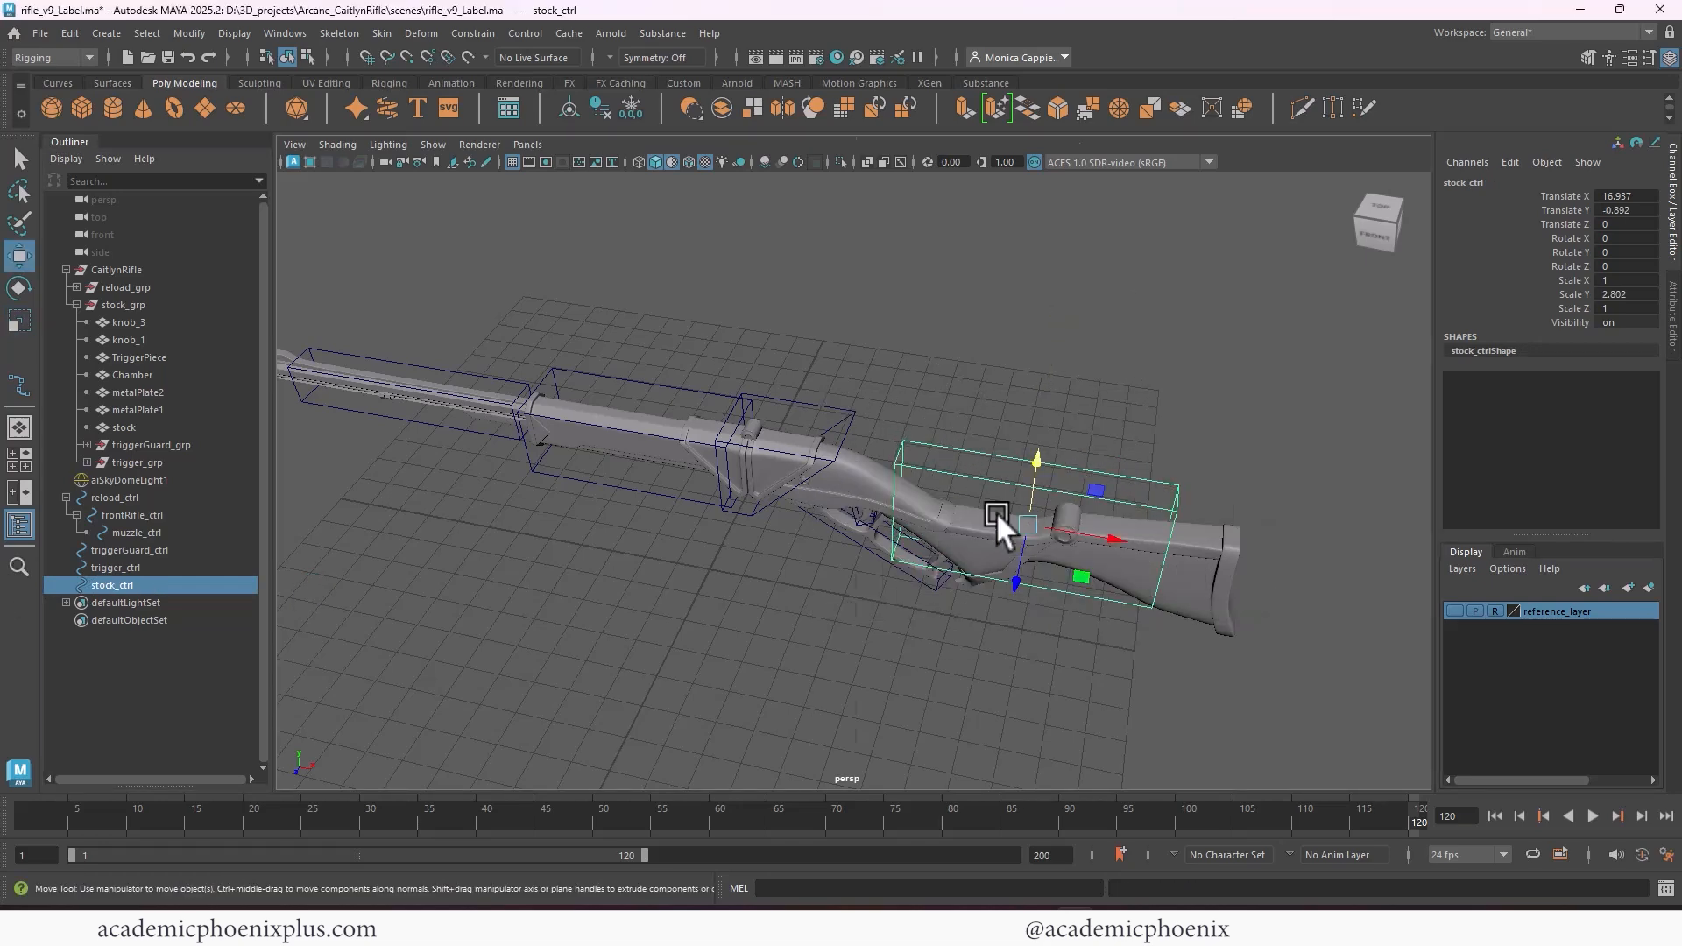
pyautogui.press('space')
pyautogui.press('space')
pyautogui.keyDown('alt'); pyautogui.moveTo(985, 612); pyautogui.dragTo(603, 446, button='right'); pyautogui.keyUp('alt')
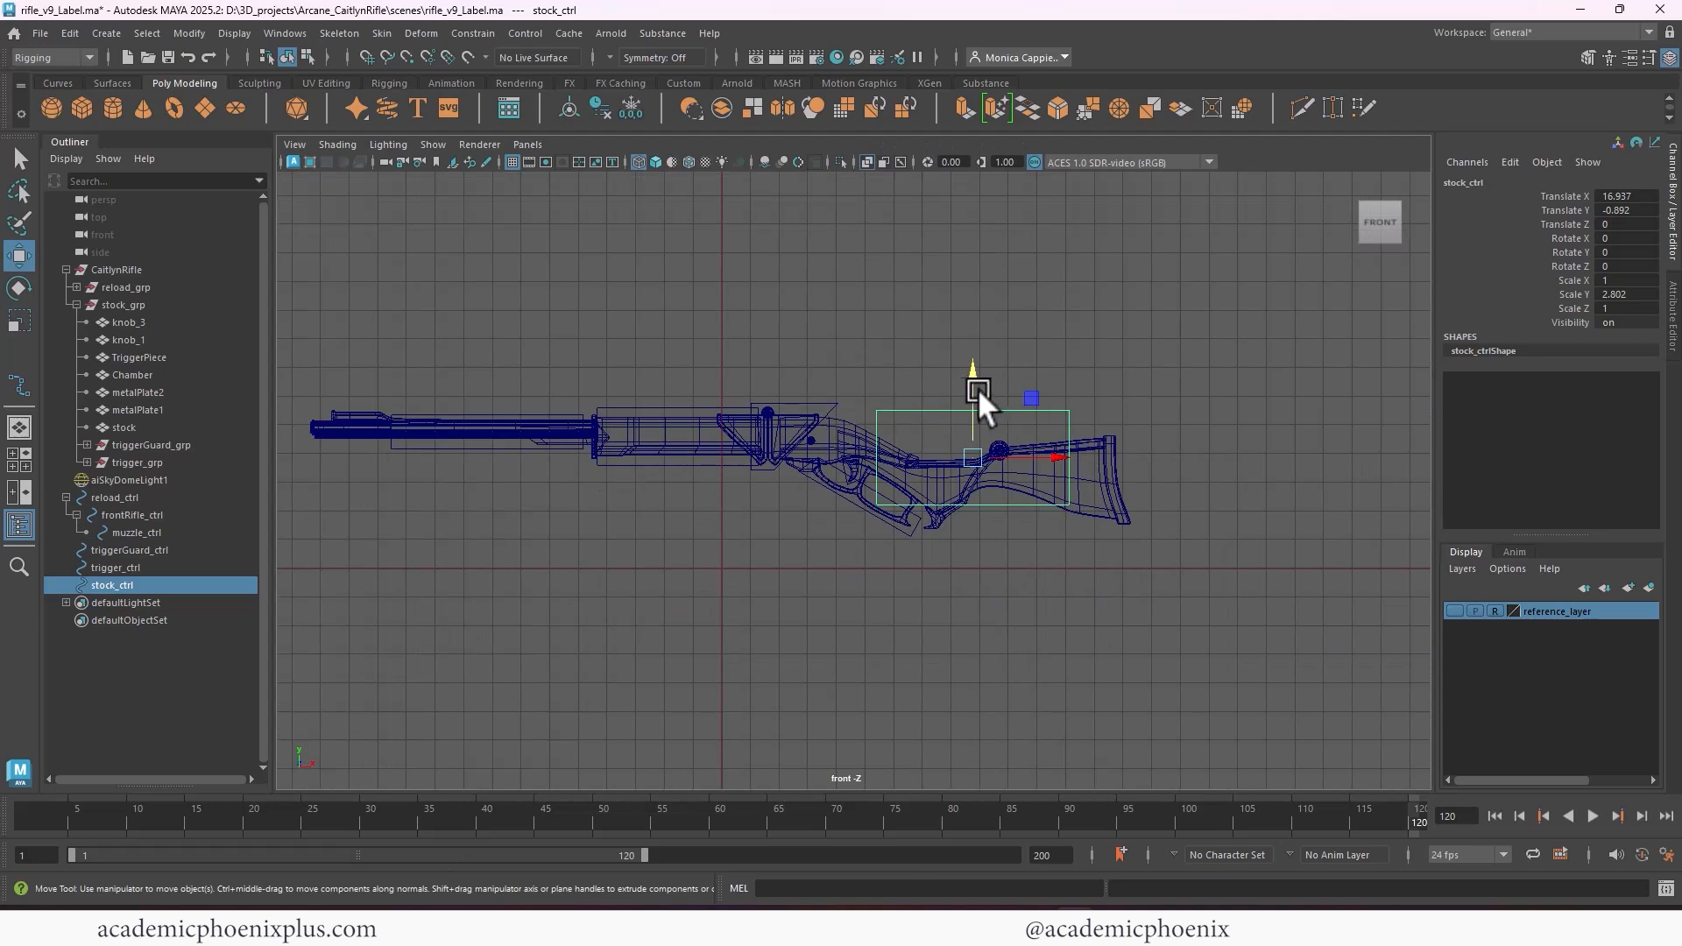
pyautogui.moveTo(969, 396); pyautogui.dragTo(972, 386)
pyautogui.hotkey('ctrl', 'z')
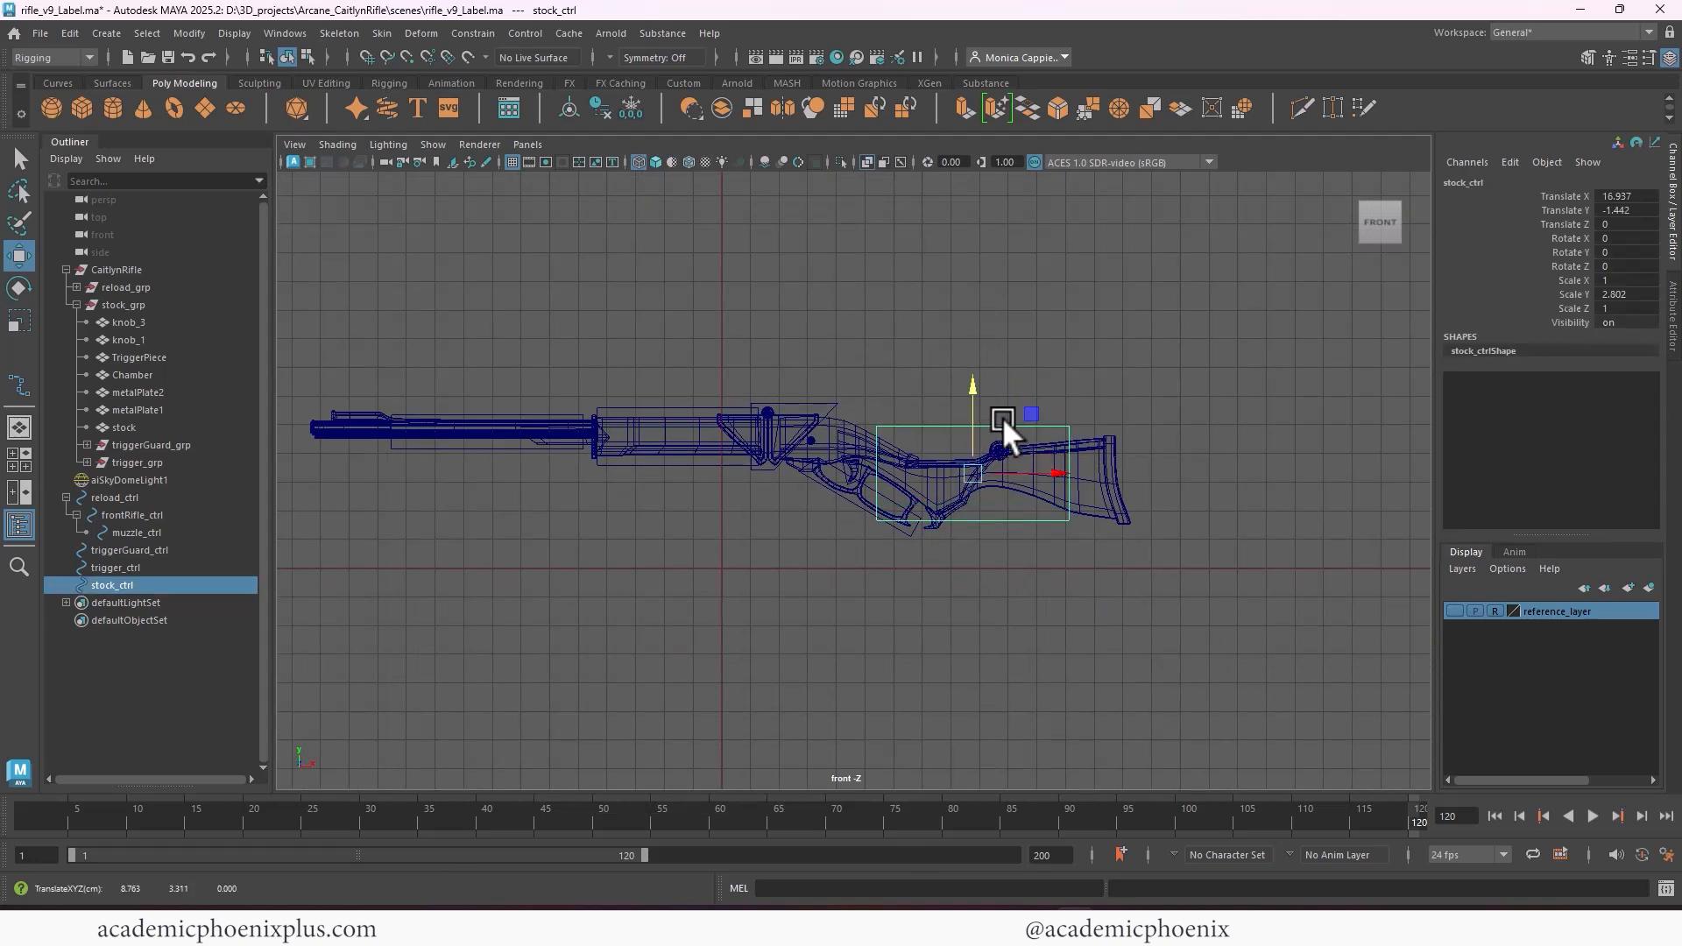
pyautogui.press('r')
pyautogui.moveTo(1053, 470); pyautogui.dragTo(1106, 474)
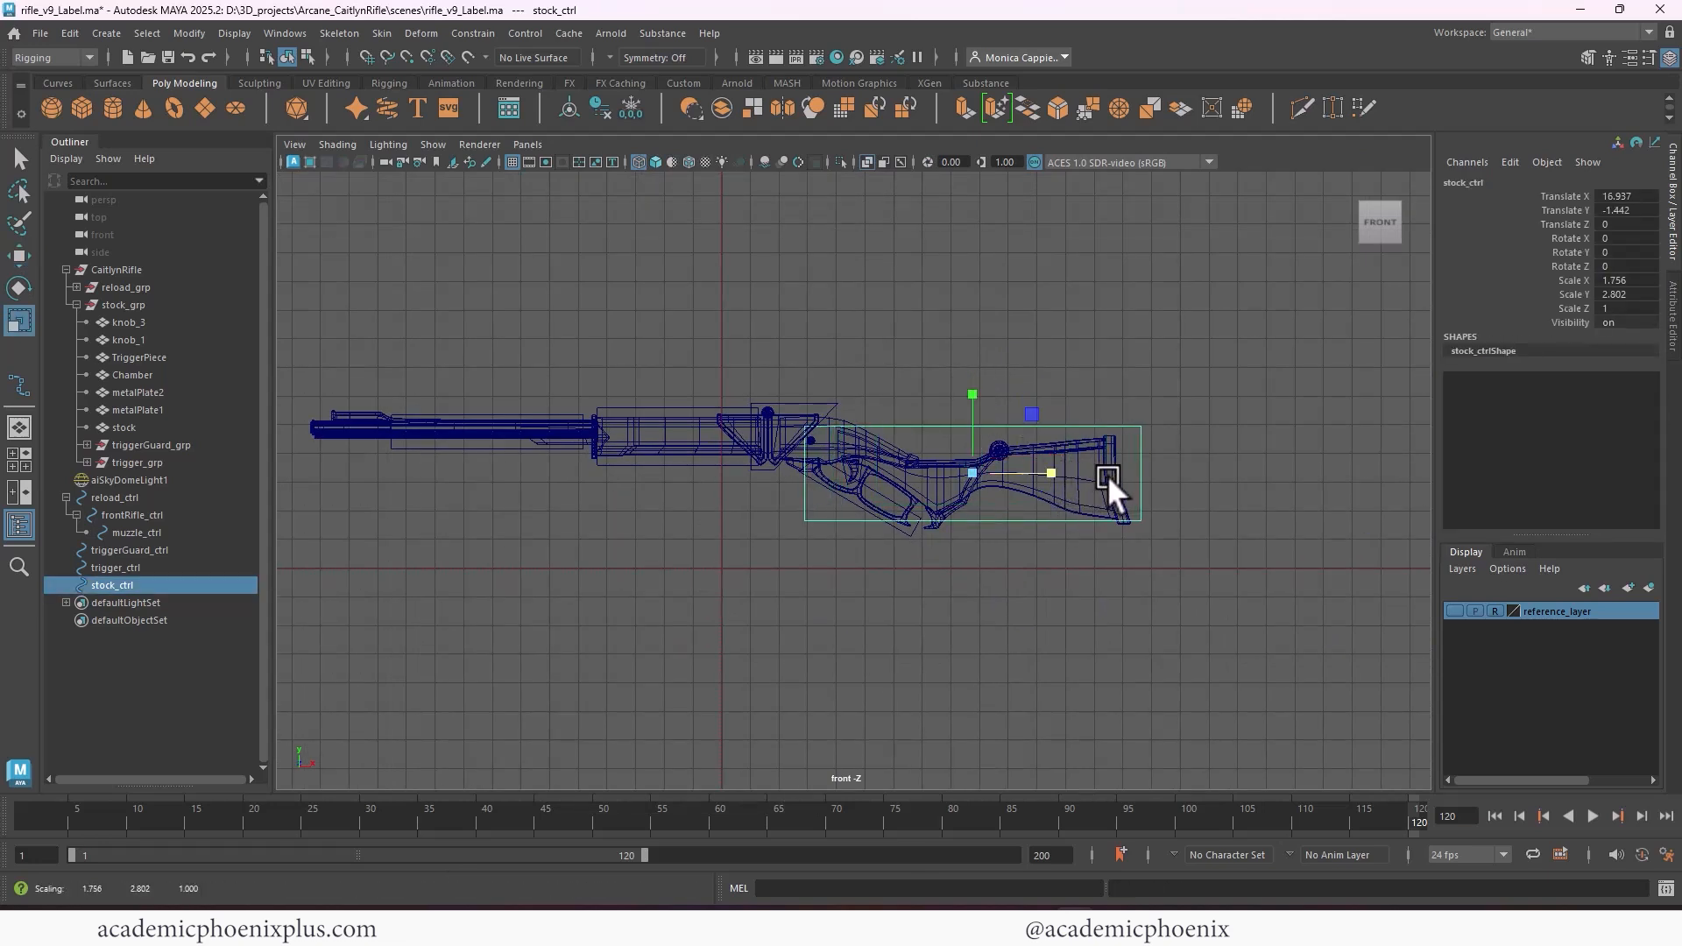
# Move the lower rear control vertices of stock_ctrl outward and down, and lower its front bottom vertices below the trigger guard
pyautogui.moveTo(1139, 460); pyautogui.dragTo(1091, 392, button='right')
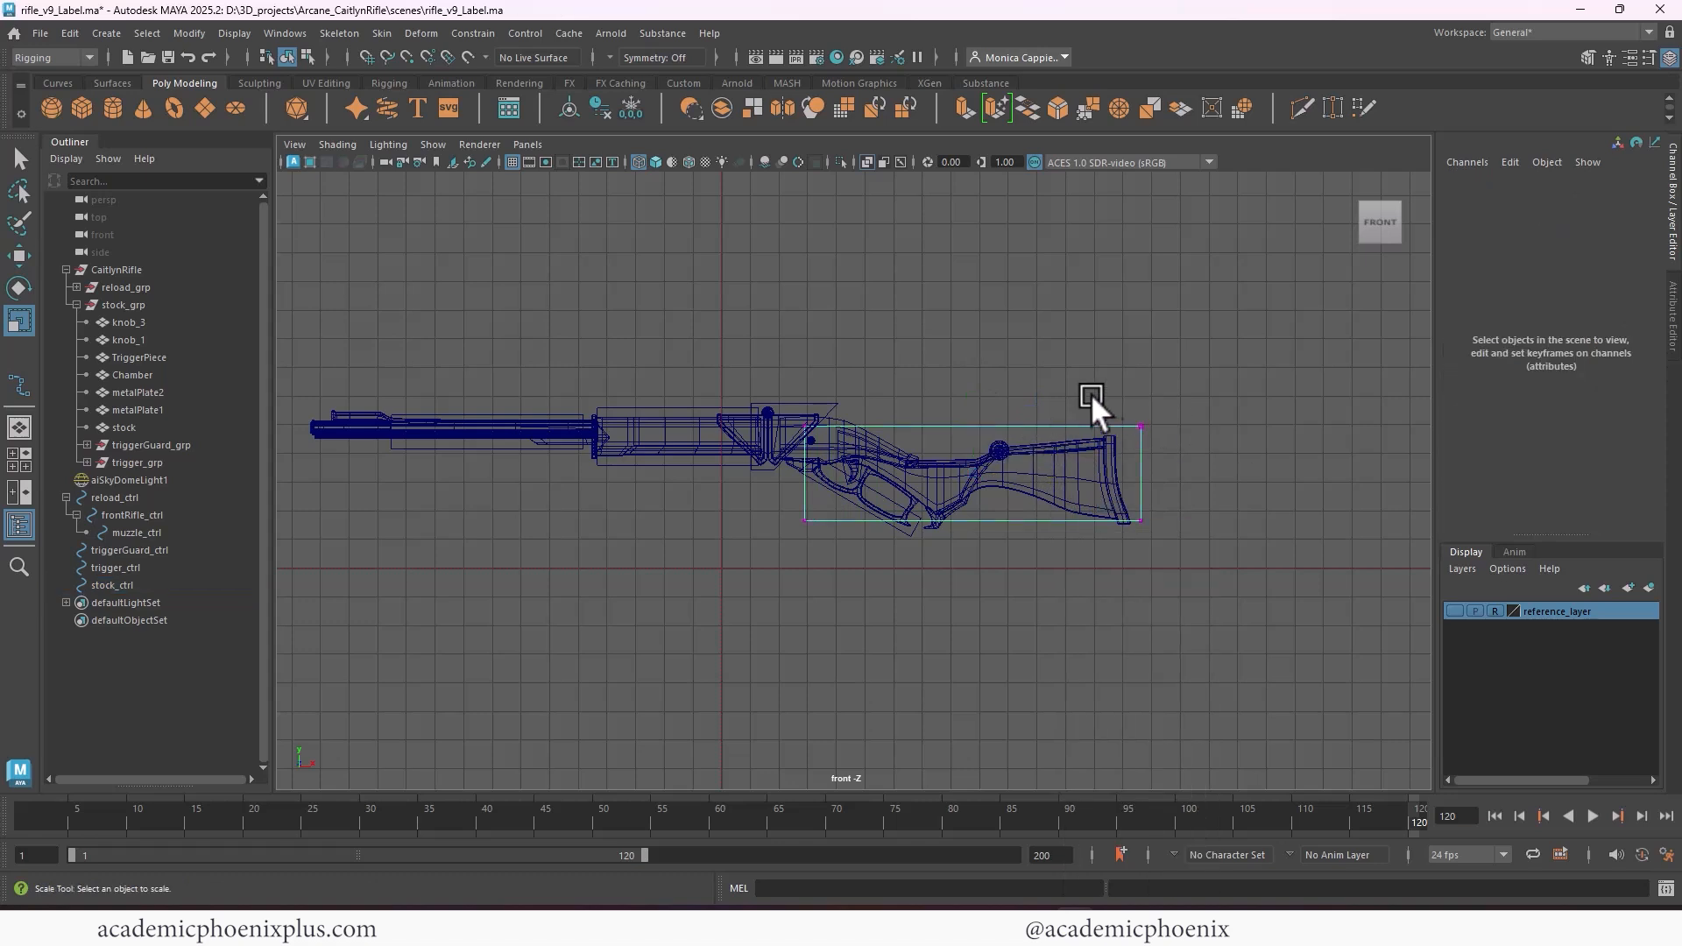
pyautogui.moveTo(1090, 392); pyautogui.dragTo(1176, 450)
pyautogui.moveTo(1117, 498); pyautogui.dragTo(1249, 517)
pyautogui.press('w')
pyautogui.click(1166, 459)
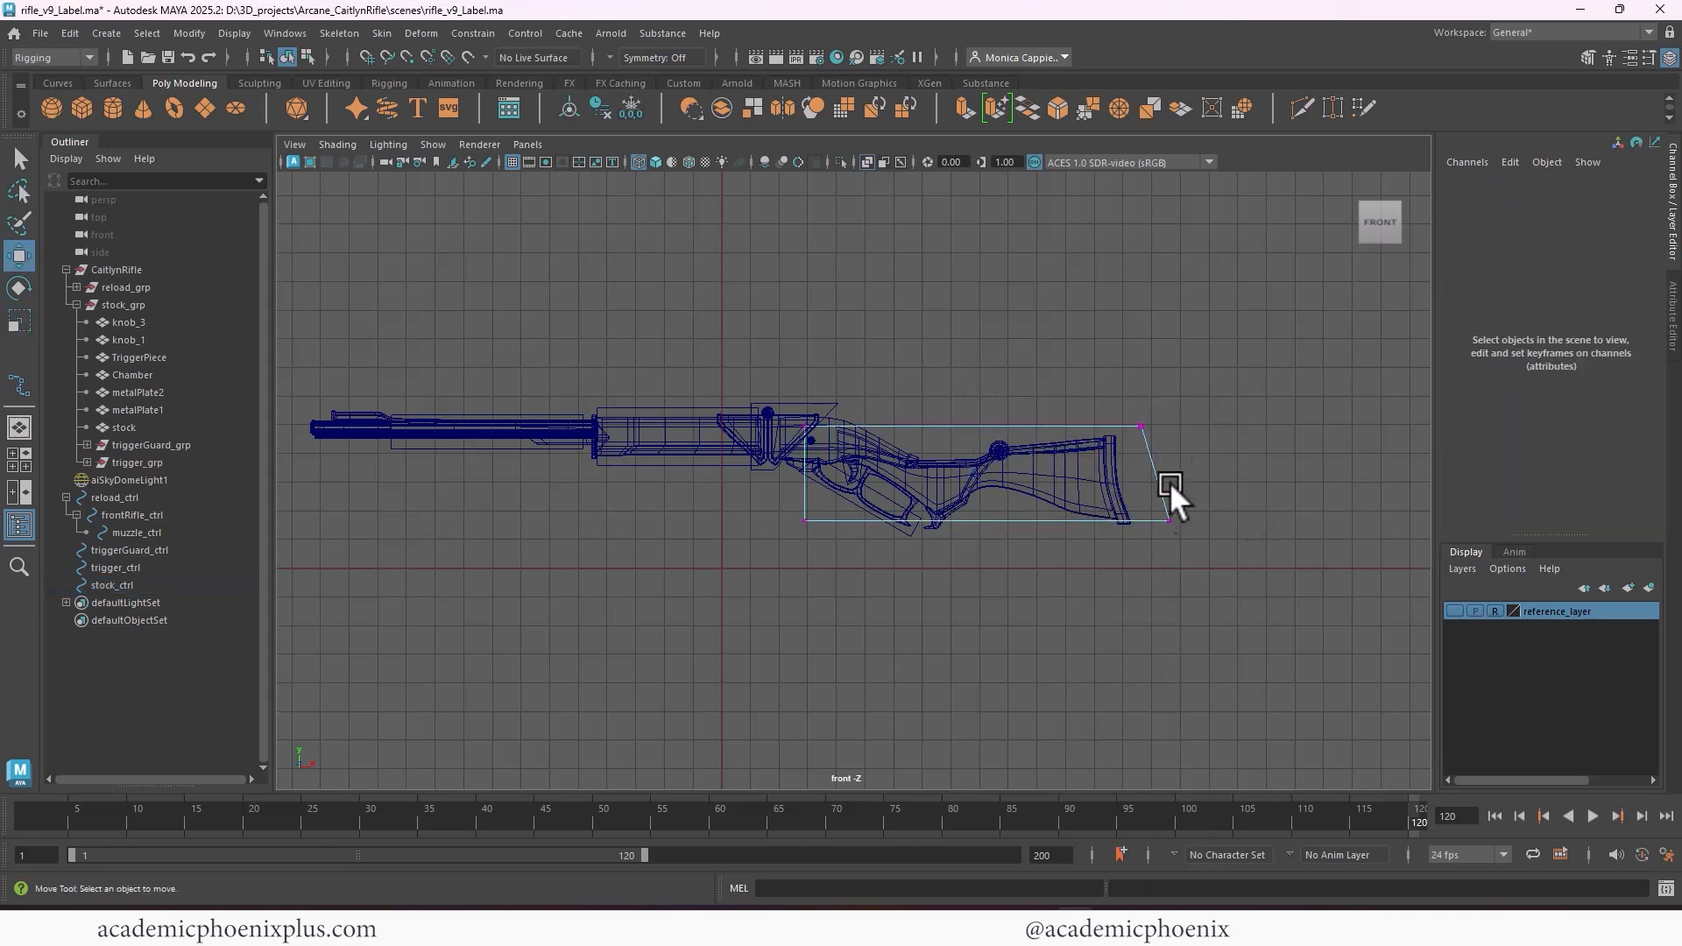
pyautogui.hotkey('ctrl', 'z')
pyautogui.moveTo(1173, 435); pyautogui.dragTo(1173, 454)
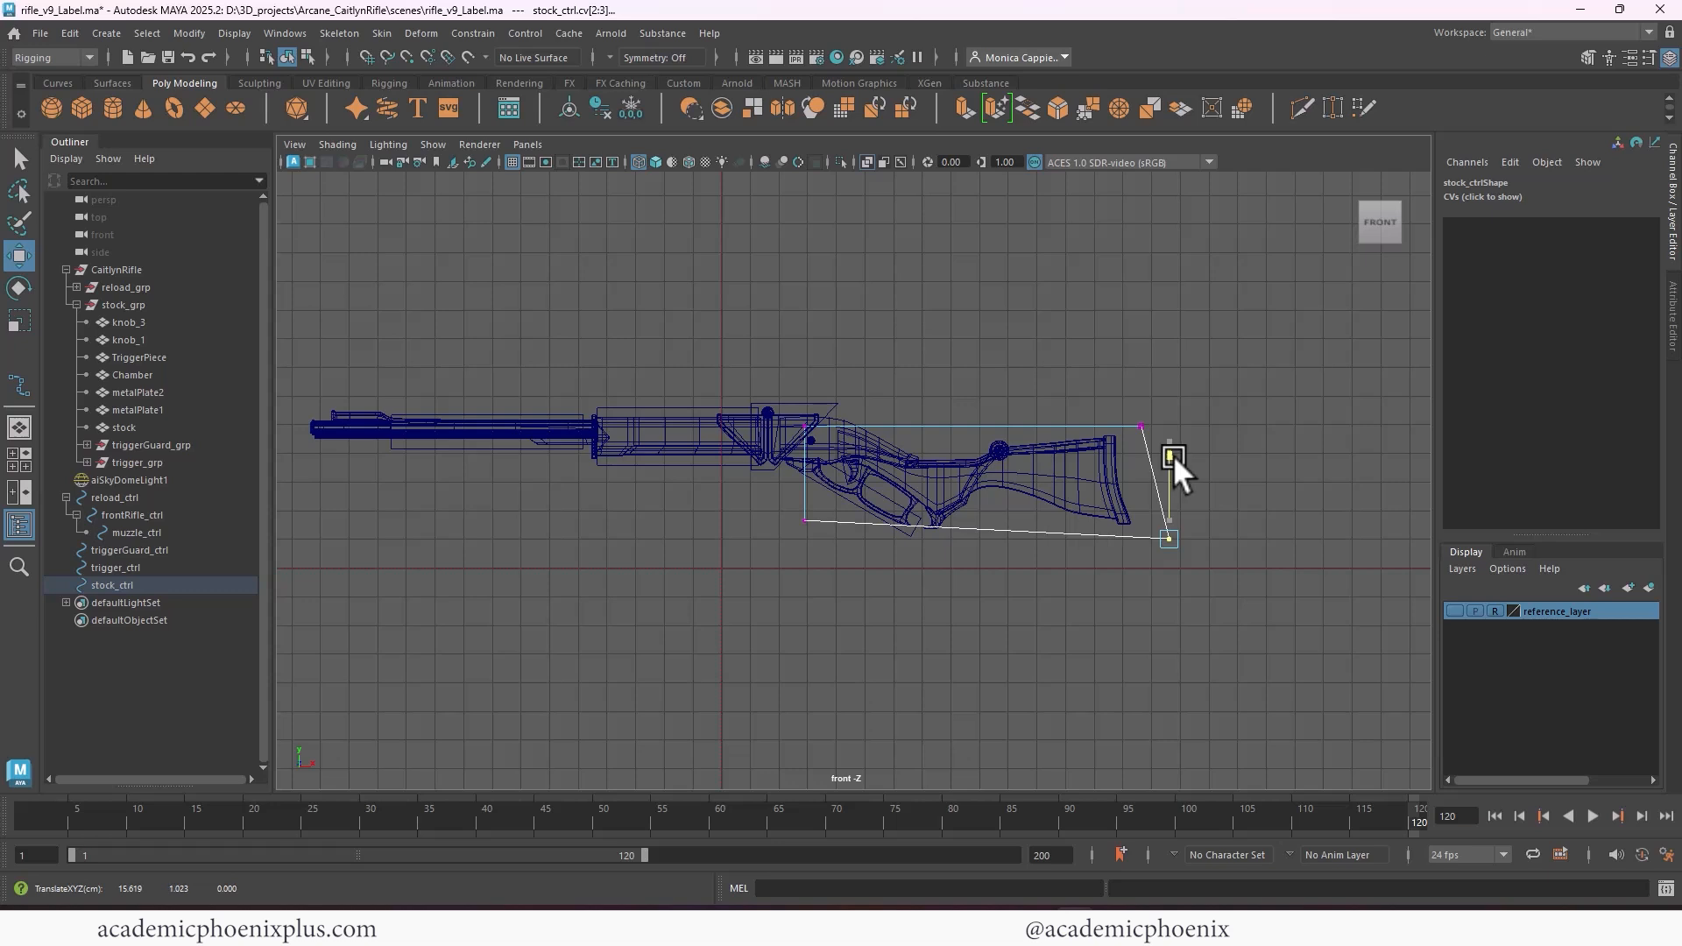
pyautogui.click(806, 520)
pyautogui.moveTo(803, 430); pyautogui.dragTo(799, 452)
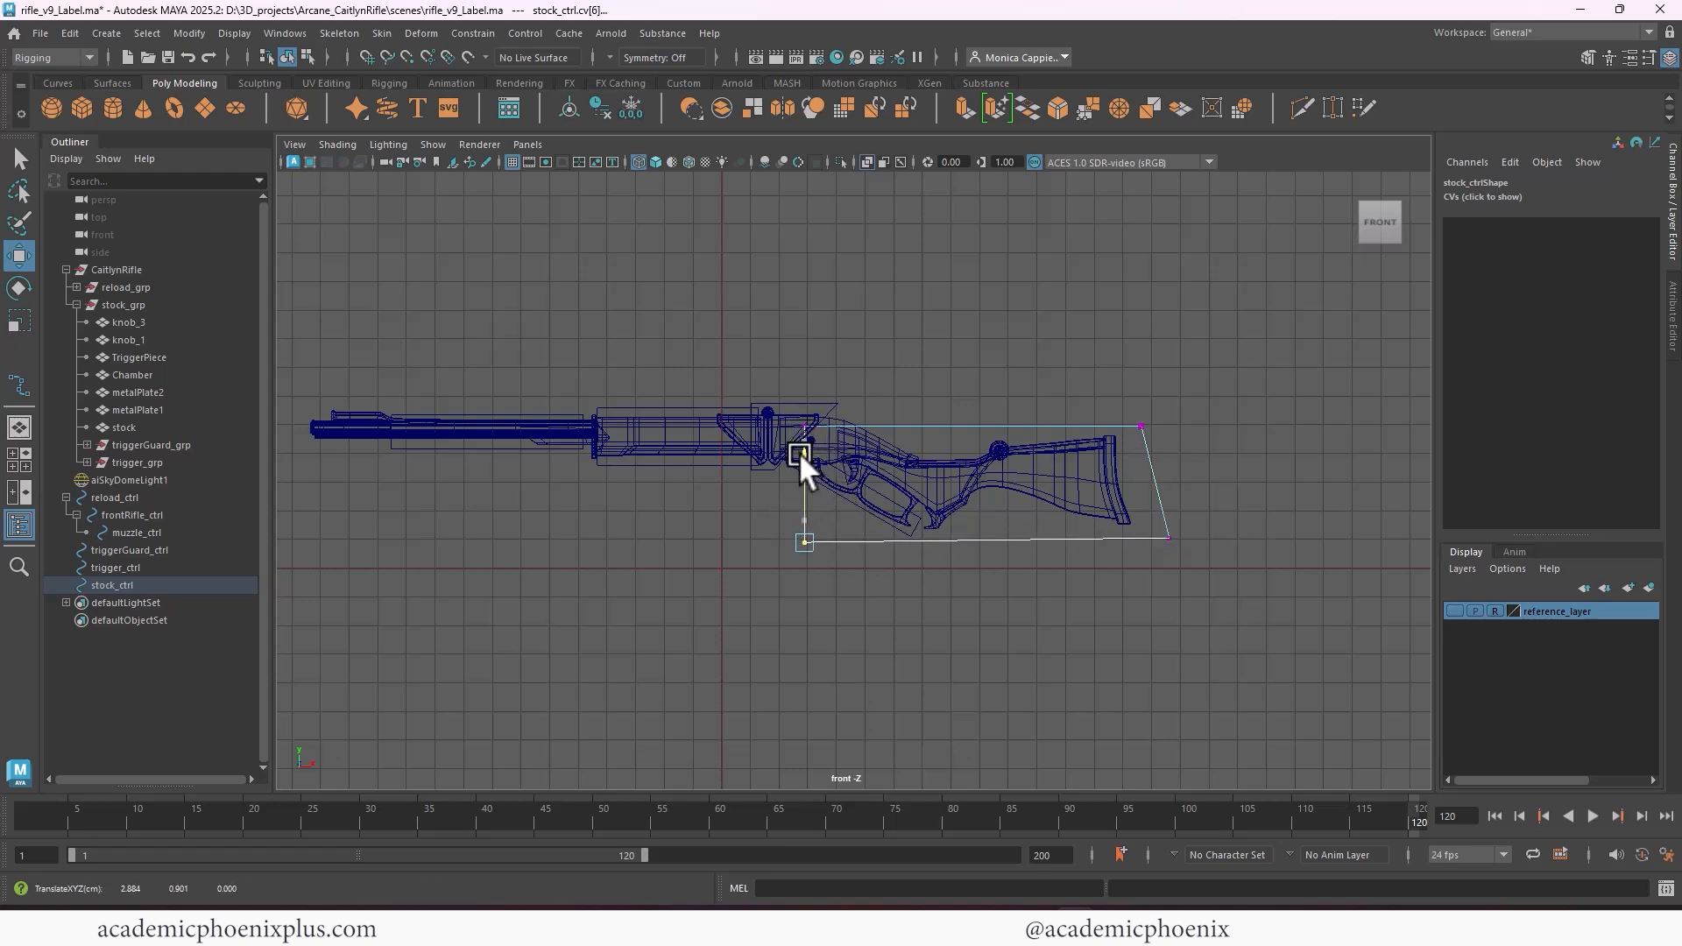
# Raise stock_ctrl's top vertices, level its bottom vertices, pull the upper rear corner forward, and return to object mode
pyautogui.click(804, 426)
pyautogui.moveTo(734, 339); pyautogui.dragTo(1302, 480)
pyautogui.moveTo(980, 344); pyautogui.dragTo(984, 317)
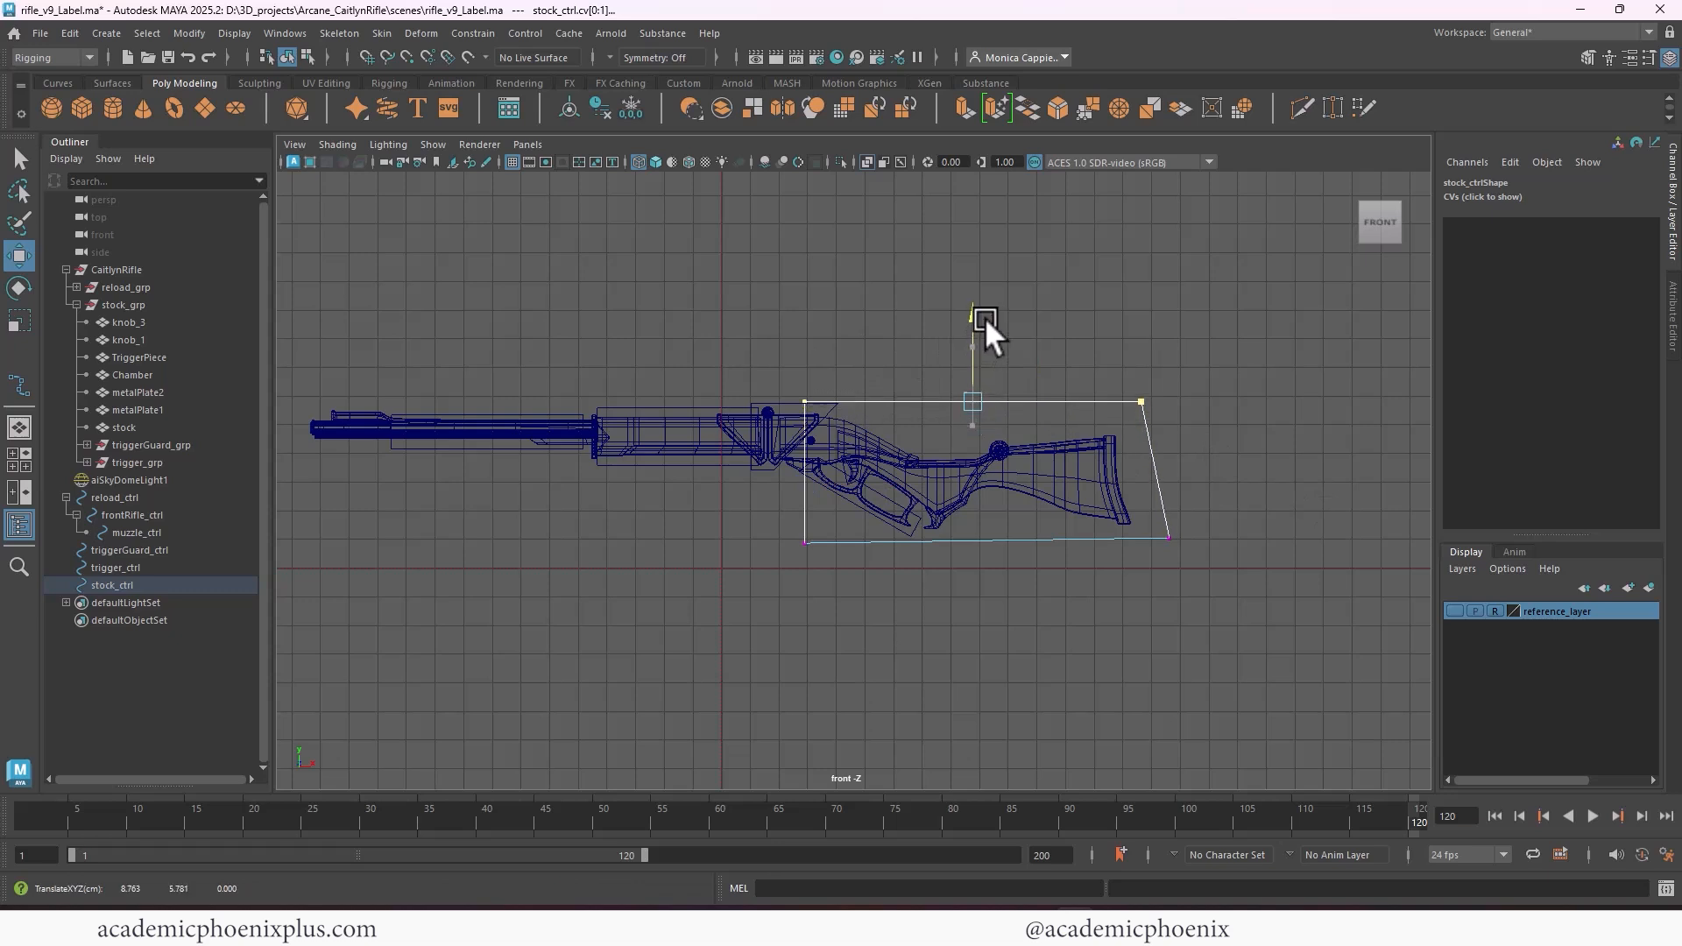
pyautogui.moveTo(758, 506); pyautogui.dragTo(1218, 603)
pyautogui.press('r')
pyautogui.moveTo(986, 461); pyautogui.dragTo(960, 555)
pyautogui.press('w')
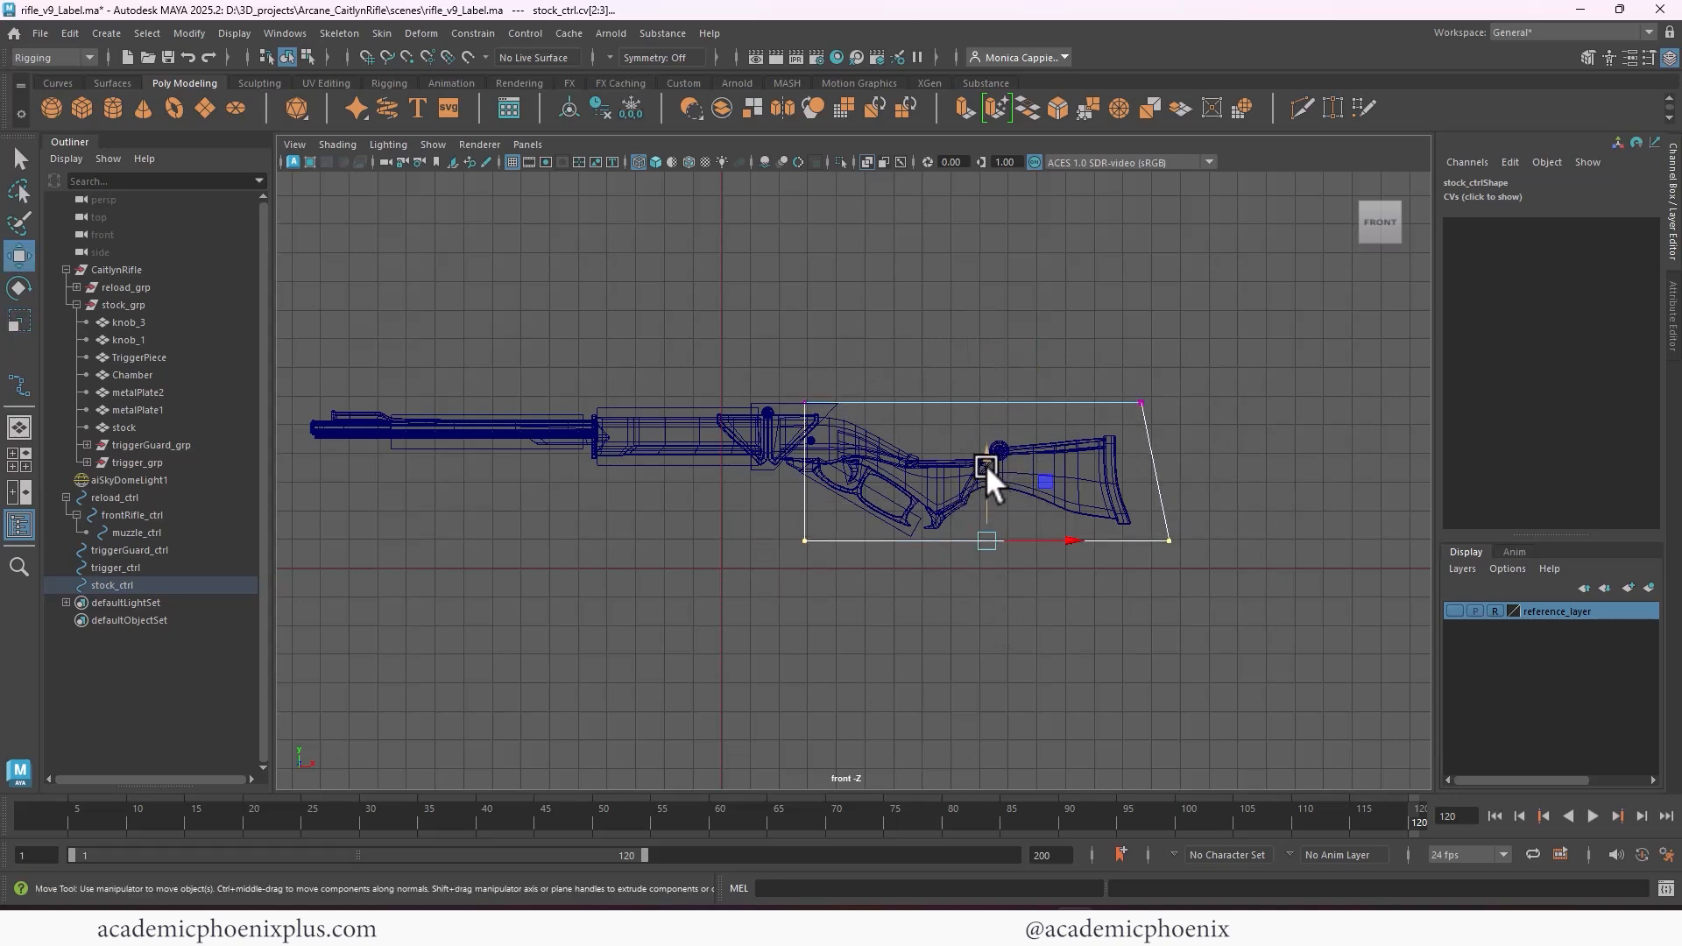
pyautogui.moveTo(985, 464); pyautogui.dragTo(990, 450)
pyautogui.moveTo(1135, 390)
pyautogui.mouseDown()
pyautogui.moveTo(1166, 418)
pyautogui.moveTo(1102, 393)
pyautogui.mouseUp()
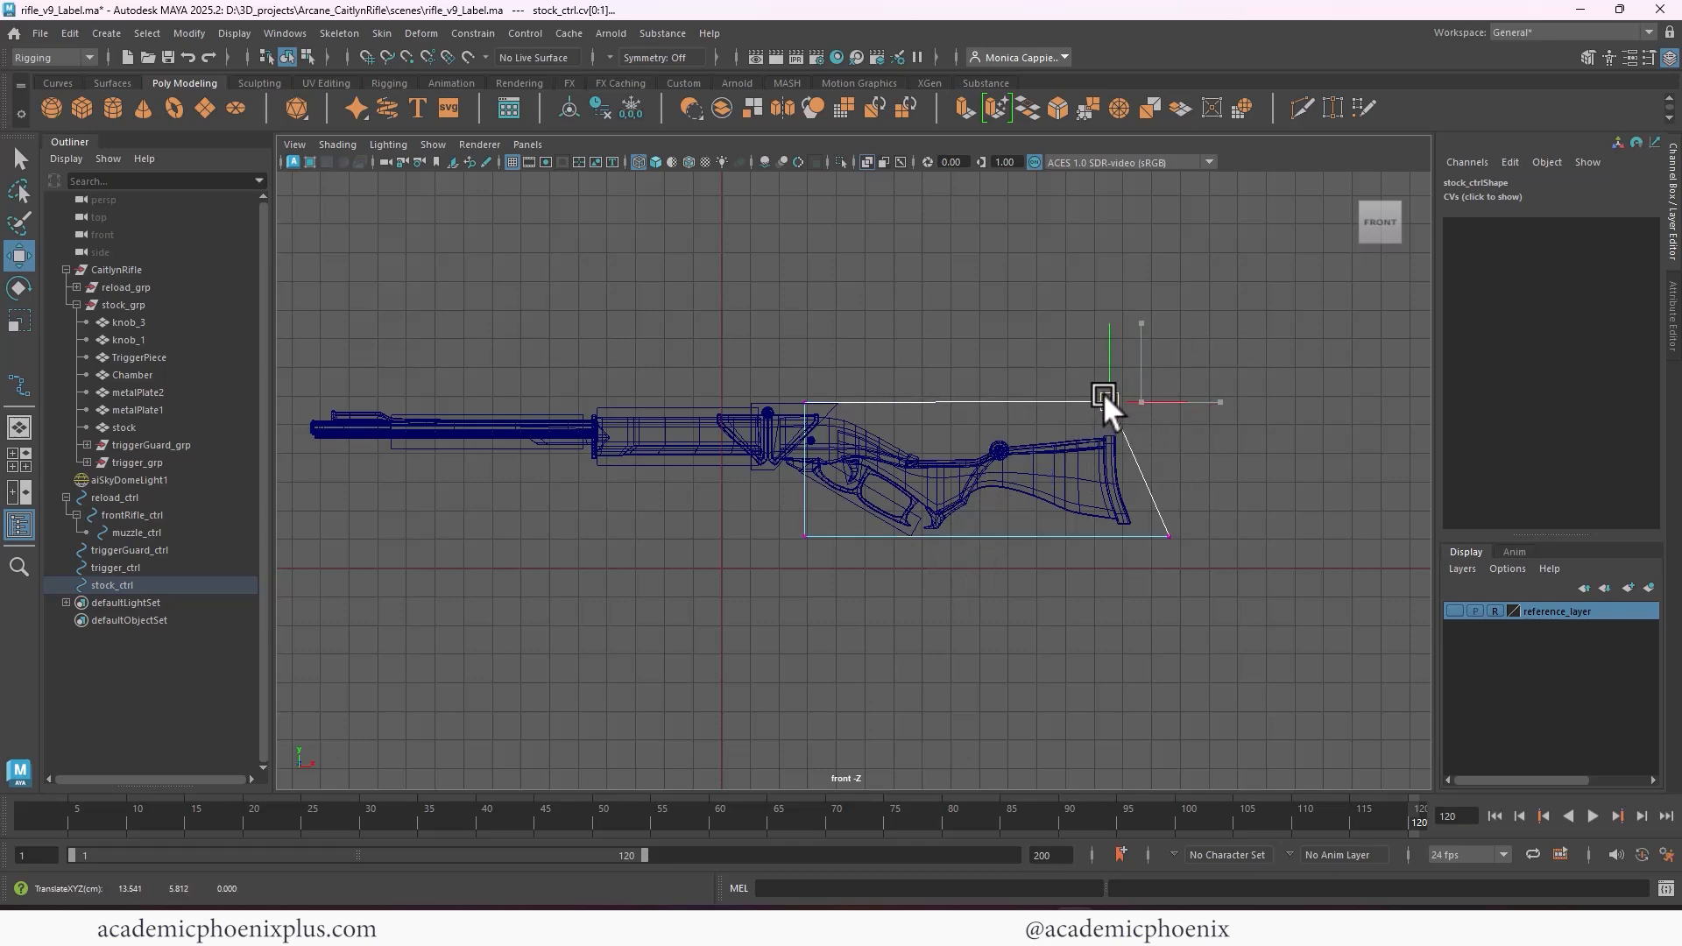
pyautogui.rightClick(1049, 400)
pyautogui.click(1154, 375)
# Widen stock_ctrl in the perspective view by scaling it to about 1.59 in Z
pyautogui.press('space')
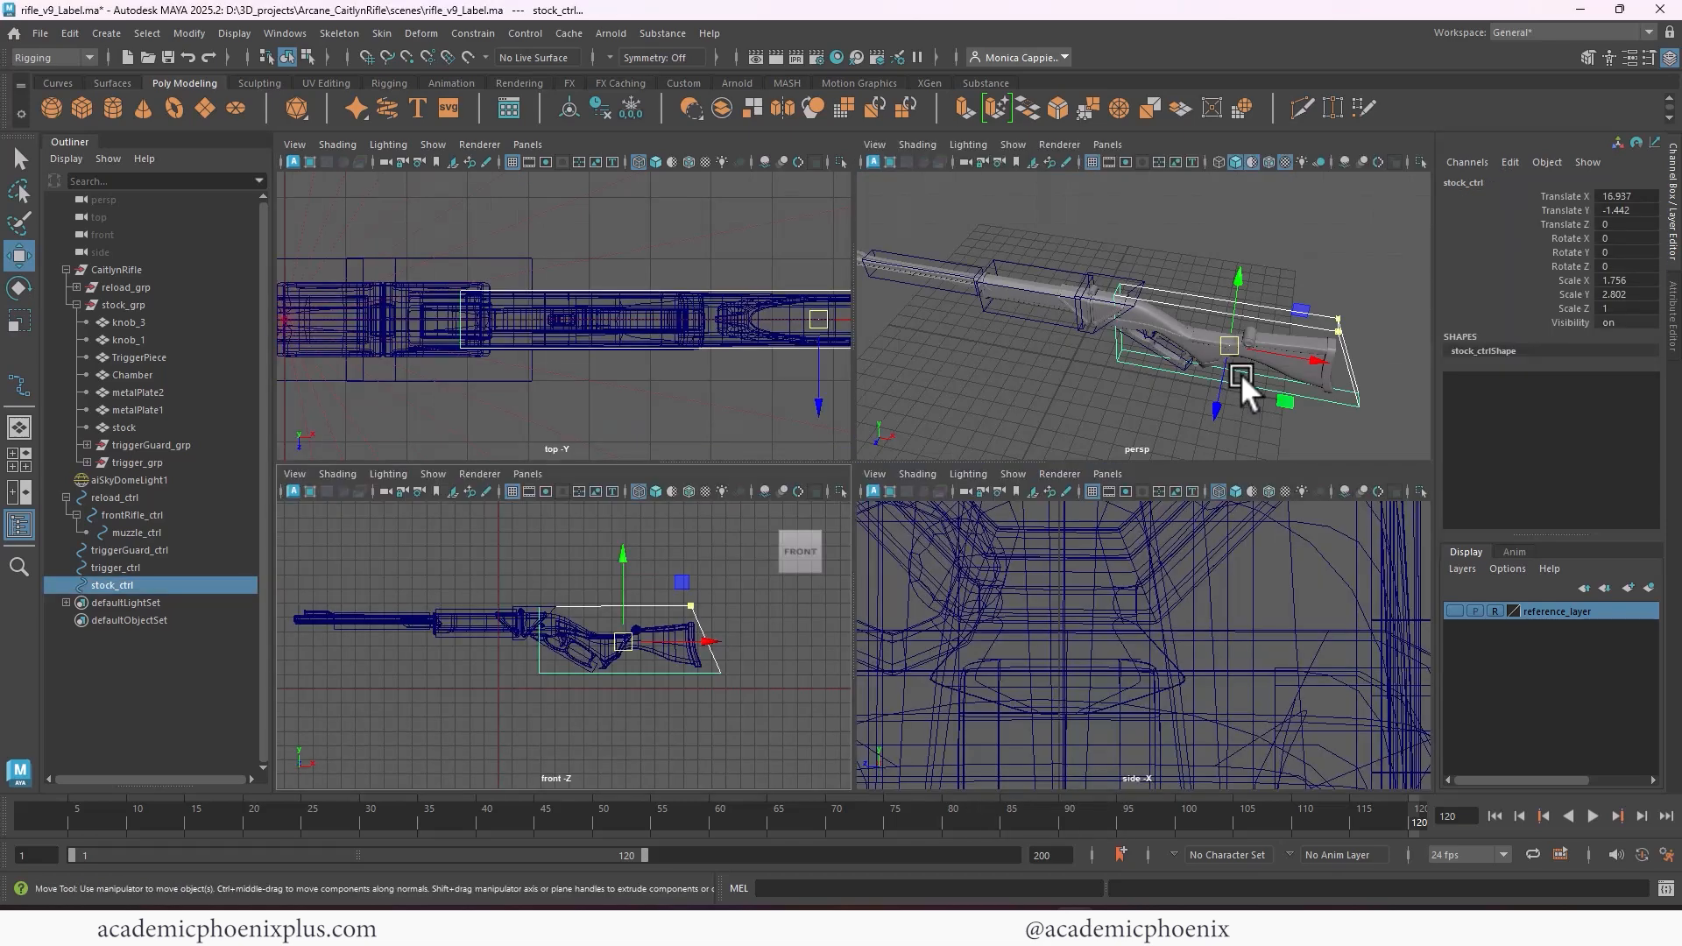
pyautogui.press('space')
pyautogui.keyDown('alt'); pyautogui.moveTo(1223, 380); pyautogui.dragTo(993, 469); pyautogui.keyUp('alt')
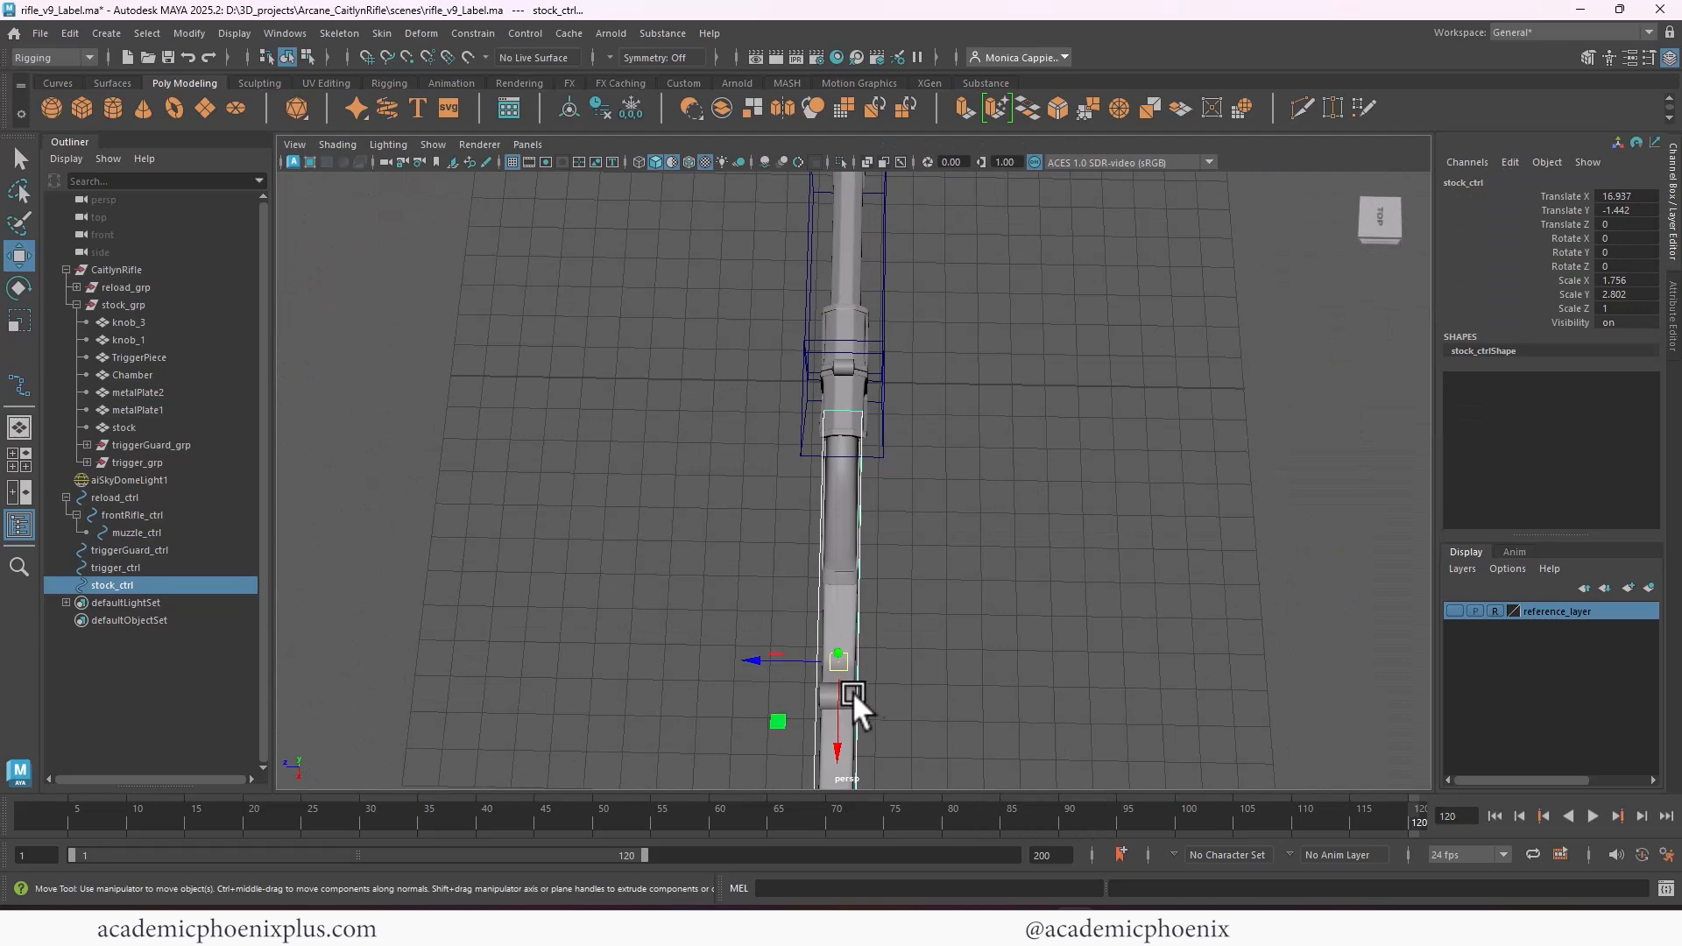
pyautogui.press('r')
pyautogui.moveTo(754, 663); pyautogui.dragTo(741, 650)
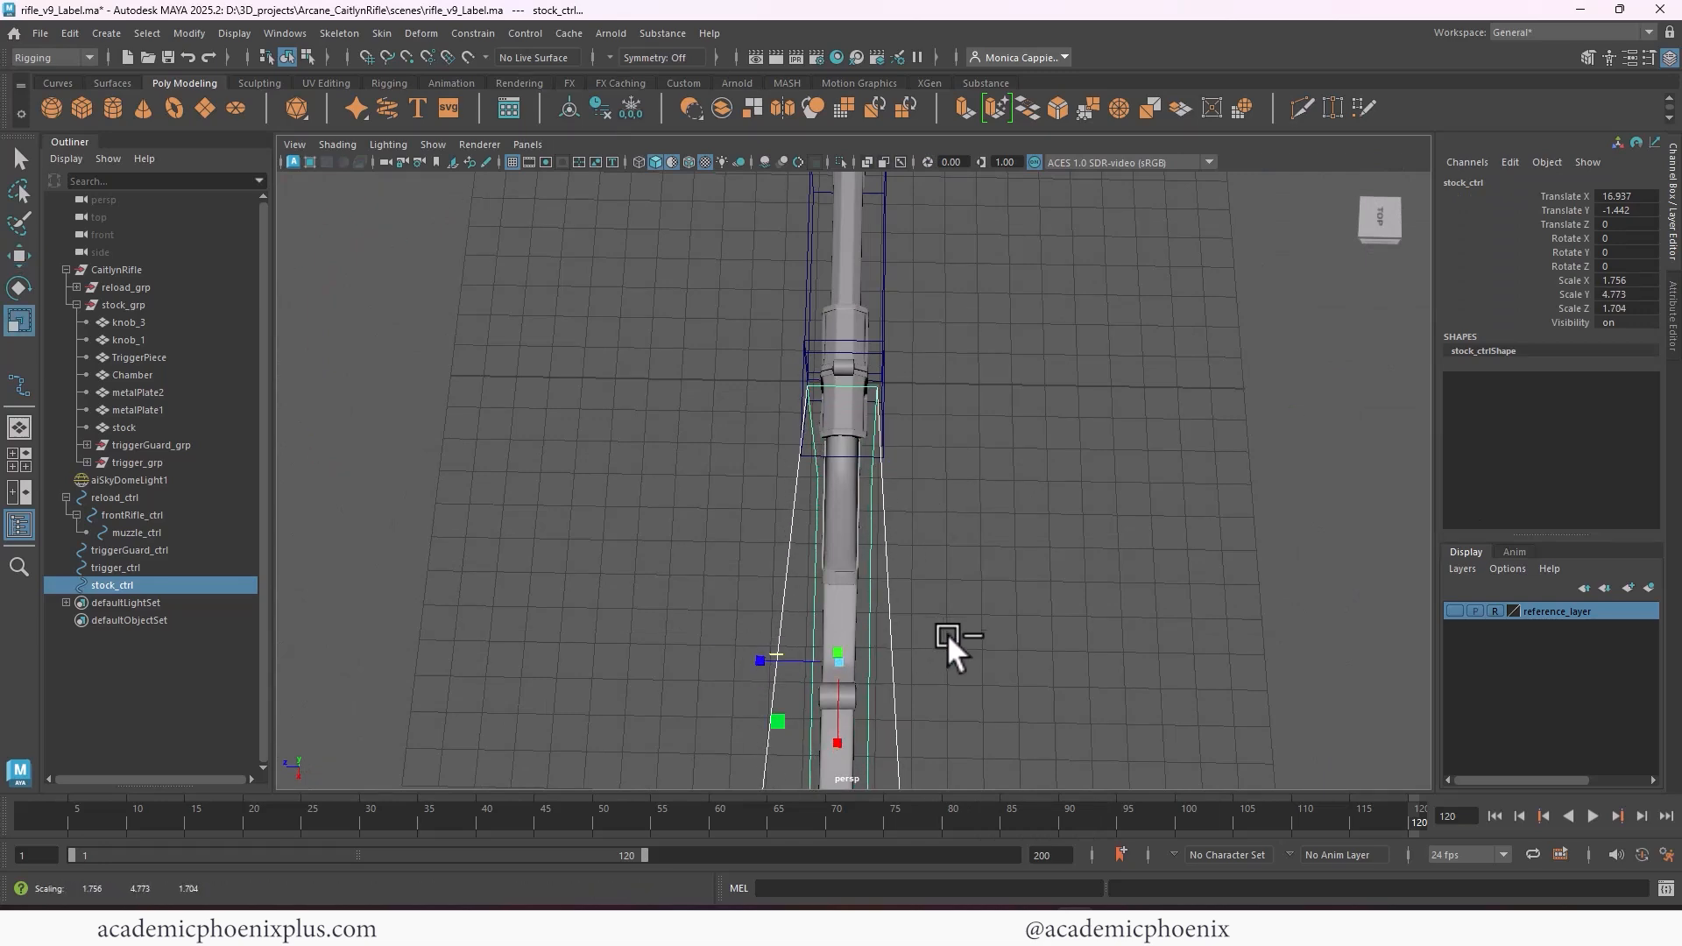
pyautogui.moveTo(834, 415); pyautogui.dragTo(795, 429)
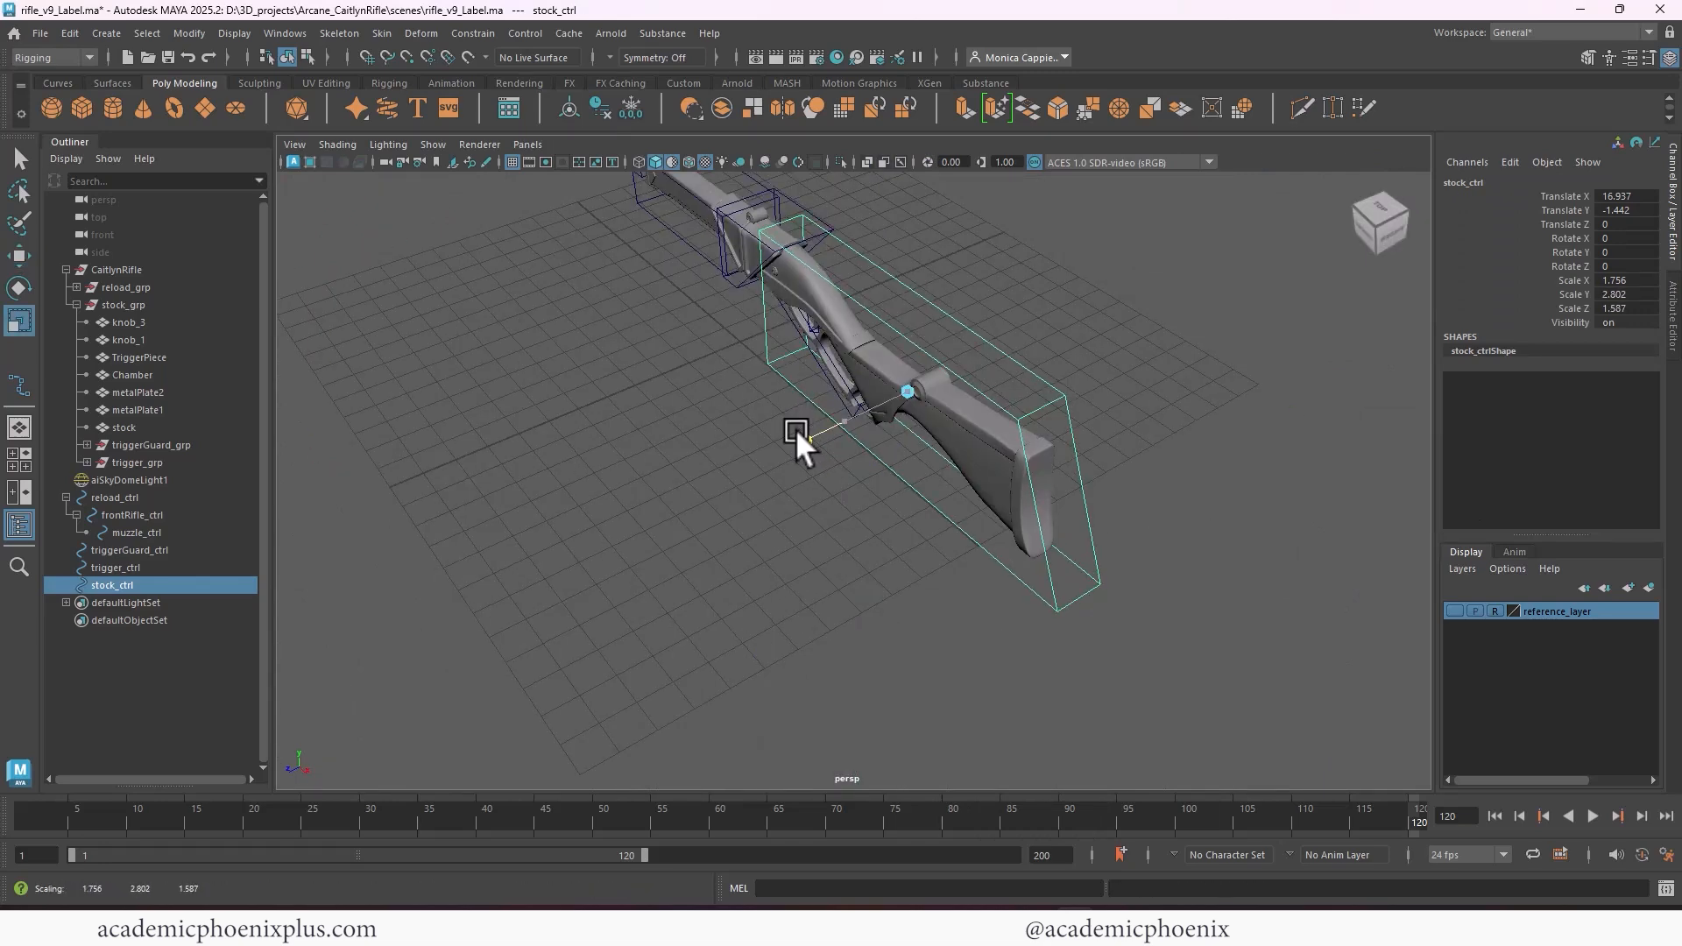
pyautogui.keyDown('alt'); pyautogui.moveTo(718, 496); pyautogui.dragTo(816, 423); pyautogui.keyUp('alt')
pyautogui.keyDown('alt'); pyautogui.moveTo(705, 351); pyautogui.dragTo(805, 370, button='middle'); pyautogui.keyUp('alt')
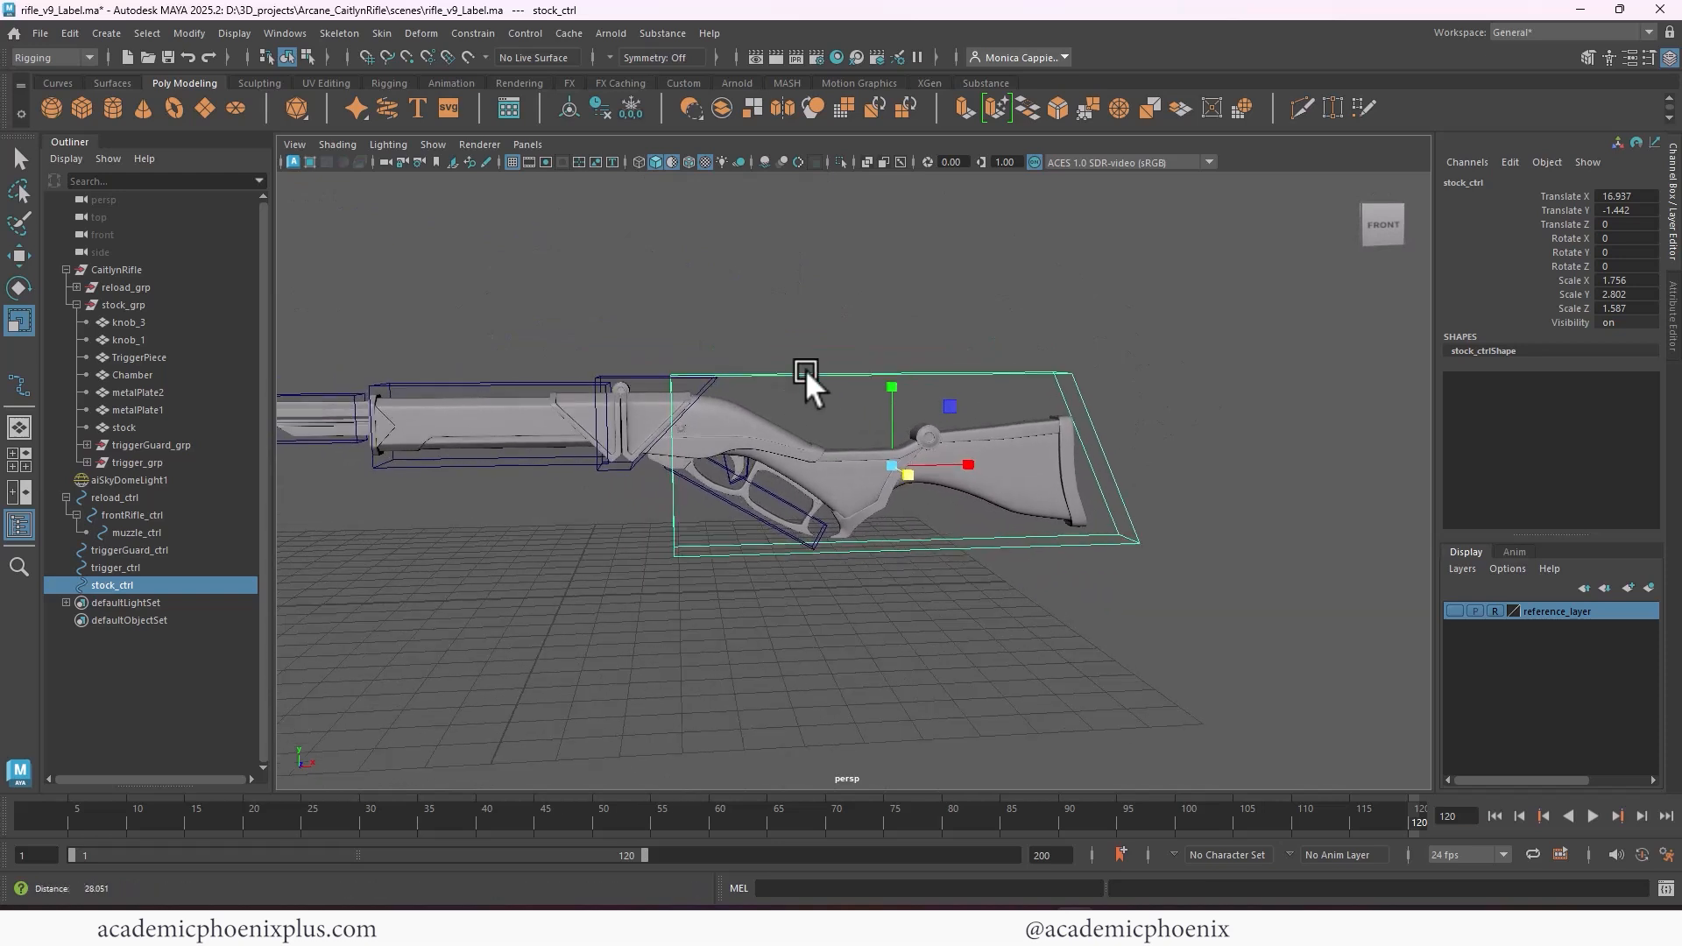
pyautogui.scroll(2, 804, 370)
pyautogui.moveTo(838, 357); pyautogui.dragTo(756, 355, button='right')
# Lower the top and bottom control vertices of stock_ctrl slightly to fit the stock, and return to object mode
pyautogui.keyDown('alt'); pyautogui.moveTo(787, 376); pyautogui.dragTo(802, 340); pyautogui.keyUp('alt')
pyautogui.moveTo(601, 342); pyautogui.dragTo(1209, 431)
pyautogui.press('w')
pyautogui.moveTo(886, 296); pyautogui.dragTo(889, 306)
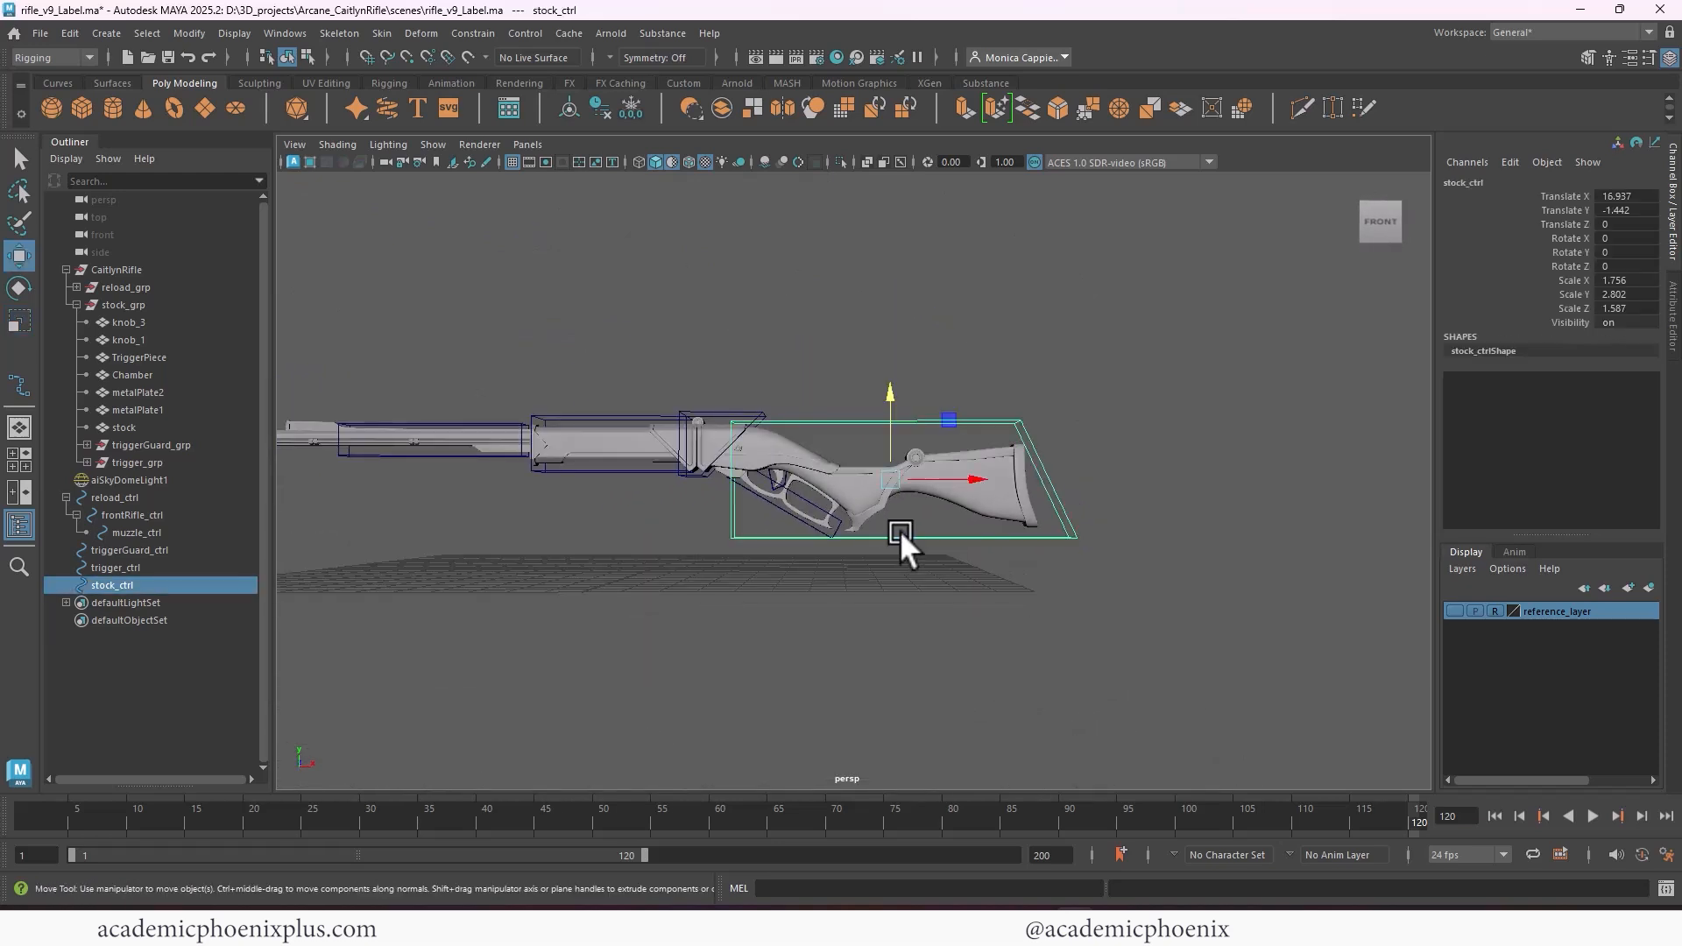
pyautogui.moveTo(901, 529); pyautogui.dragTo(804, 503, button='right')
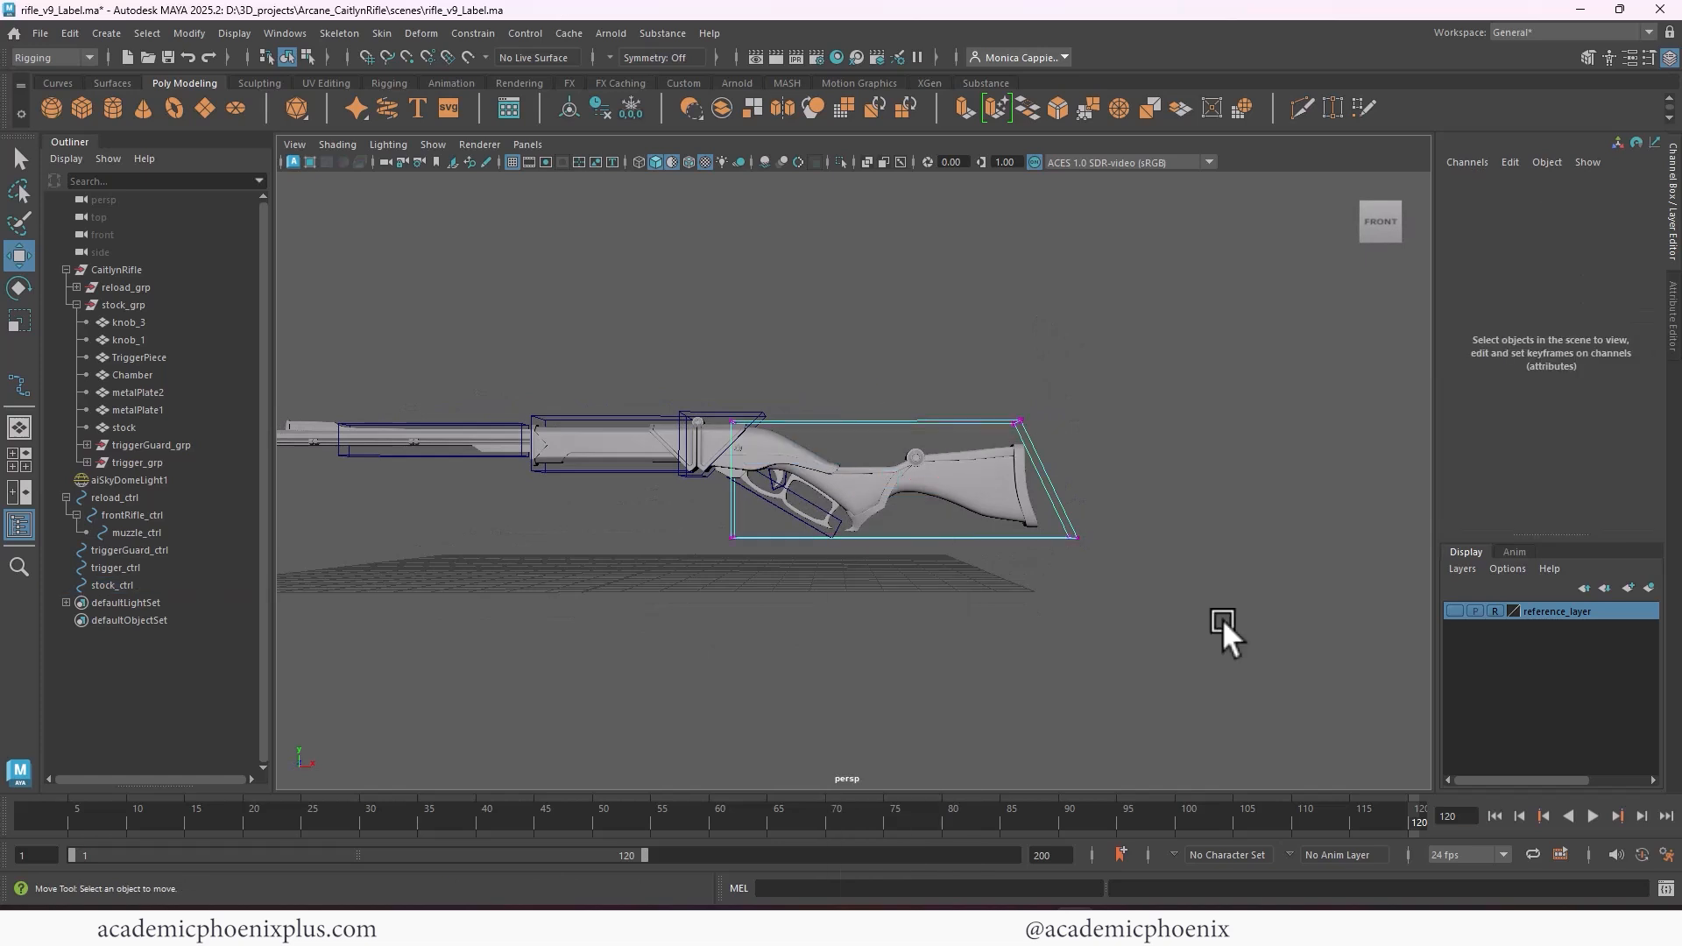
pyautogui.moveTo(1222, 618); pyautogui.dragTo(667, 521)
pyautogui.moveTo(887, 442); pyautogui.dragTo(957, 453)
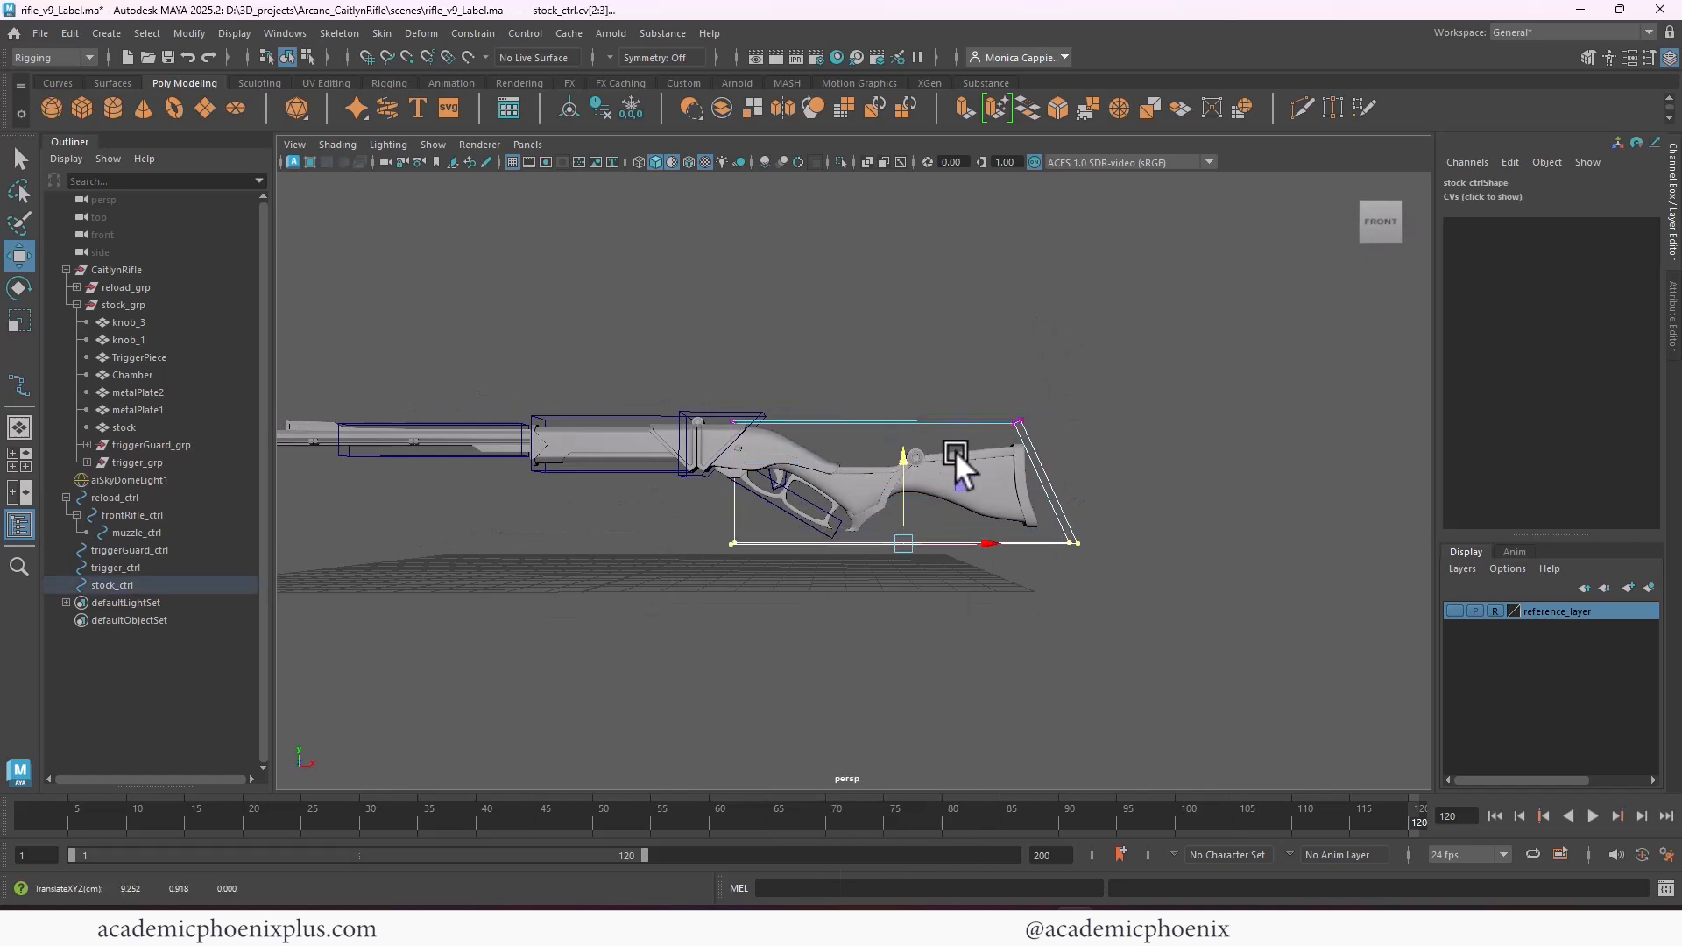
pyautogui.moveTo(922, 419); pyautogui.dragTo(1108, 378, button='right')
pyautogui.click(1017, 382)
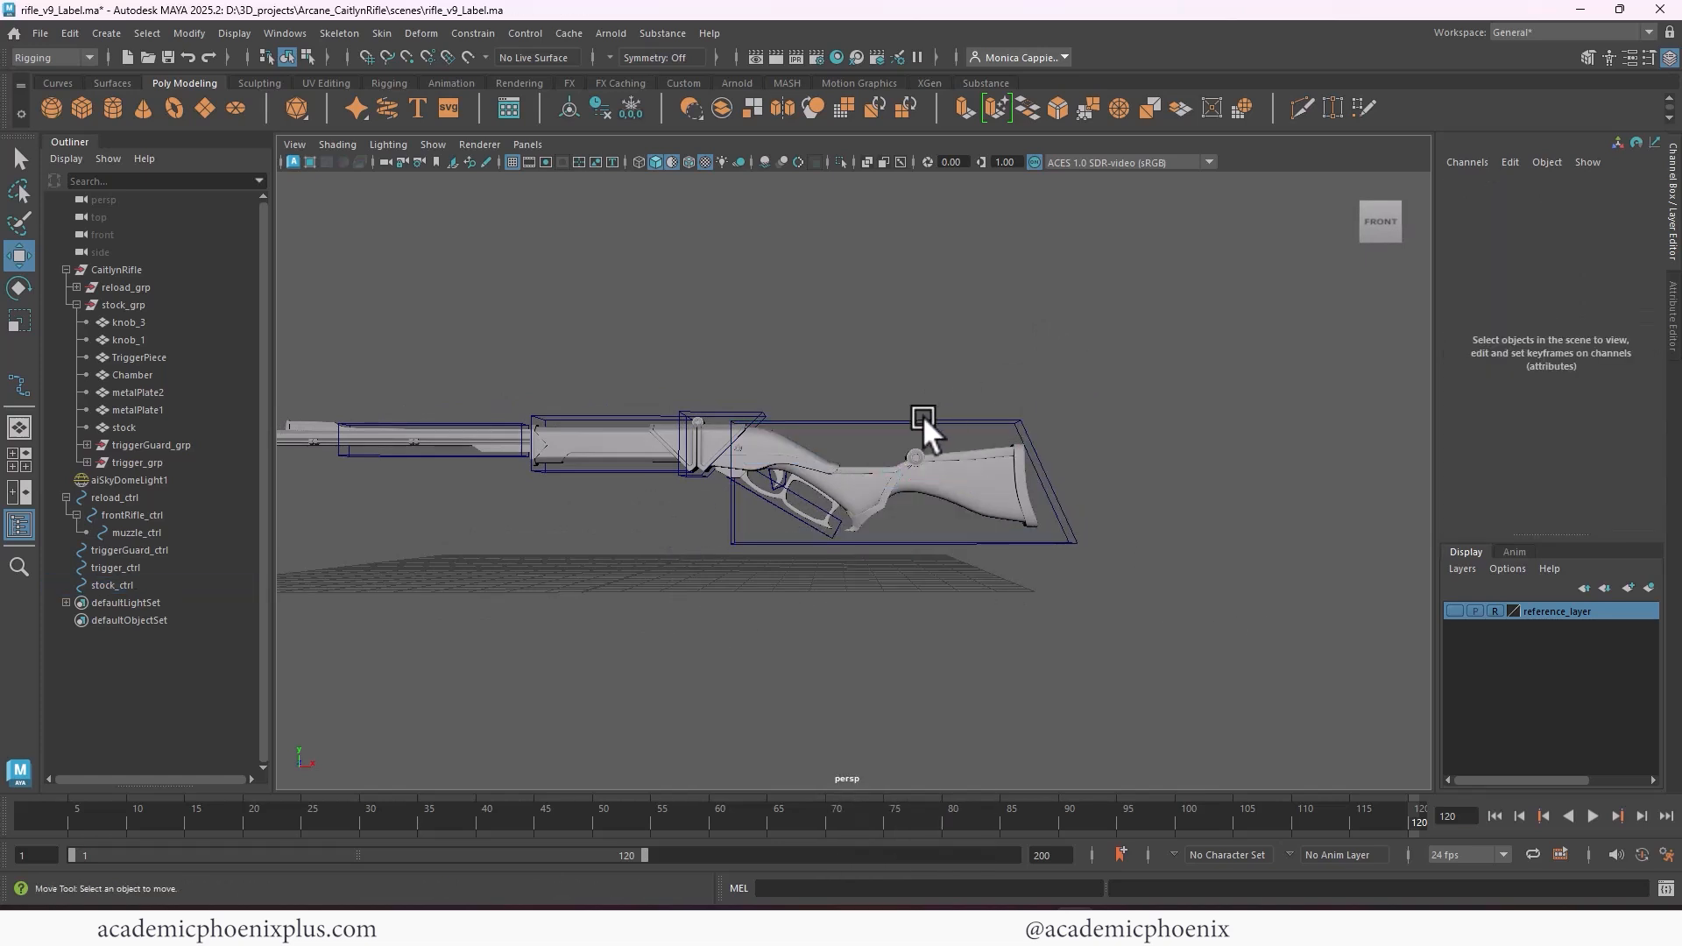
# Parent-constrain stock_grp to stock_ctrl
pyautogui.click(923, 421)
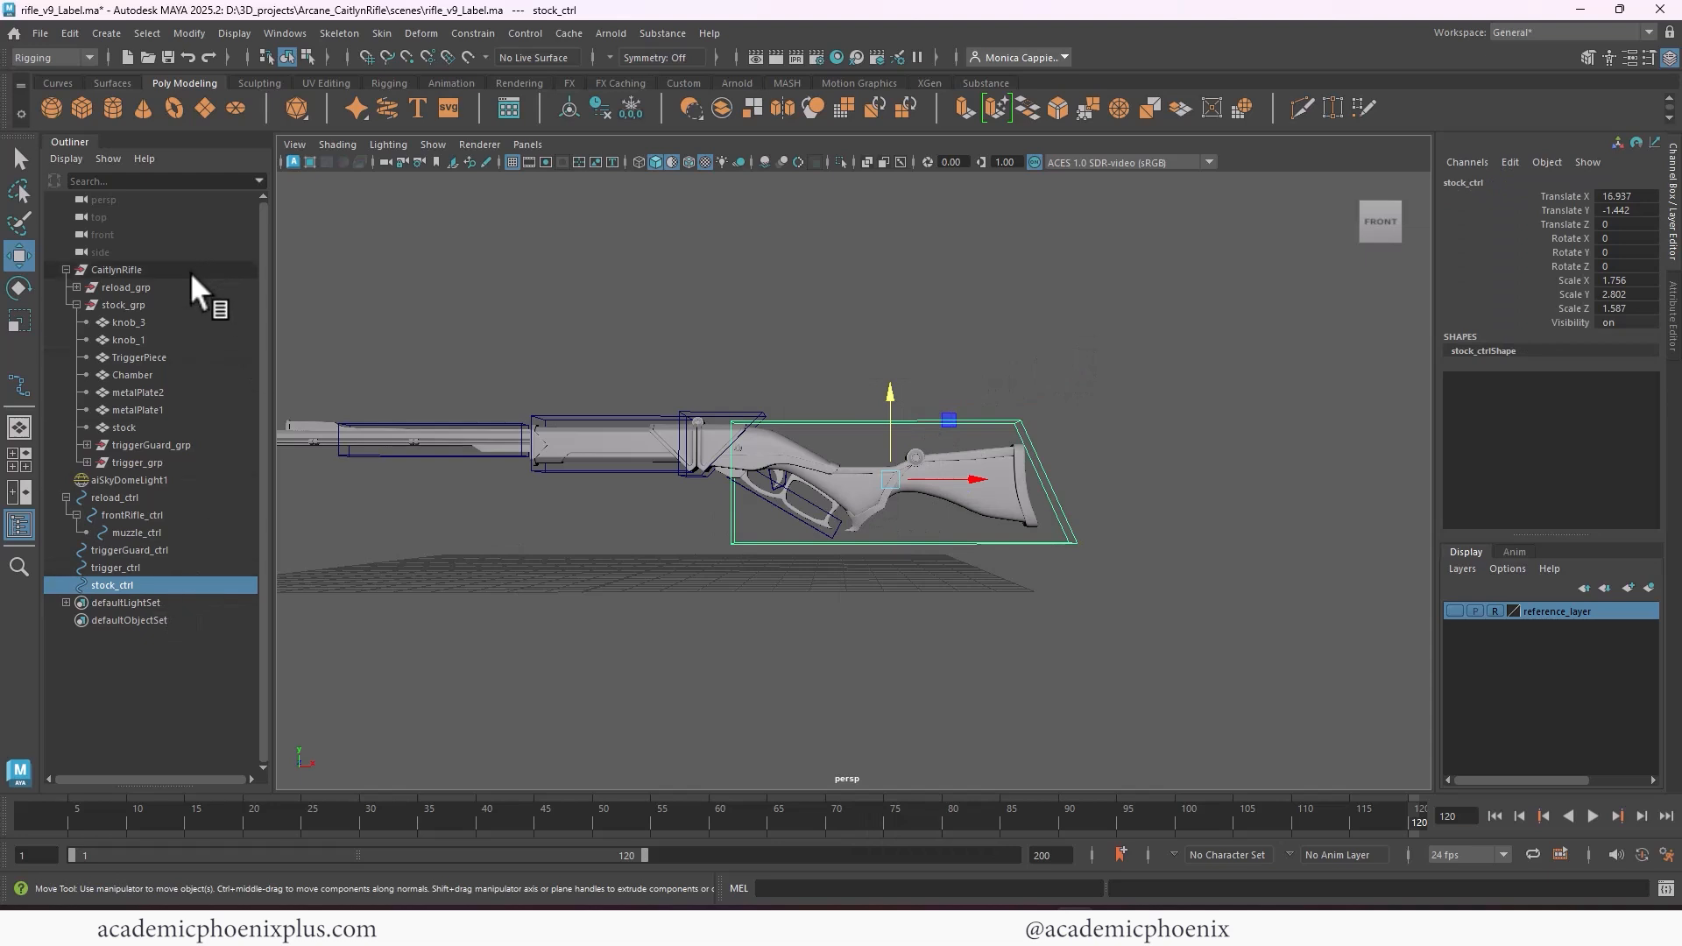
pyautogui.keyDown('ctrl'); pyautogui.click(123, 305); pyautogui.keyUp('ctrl')
pyautogui.click(473, 32)
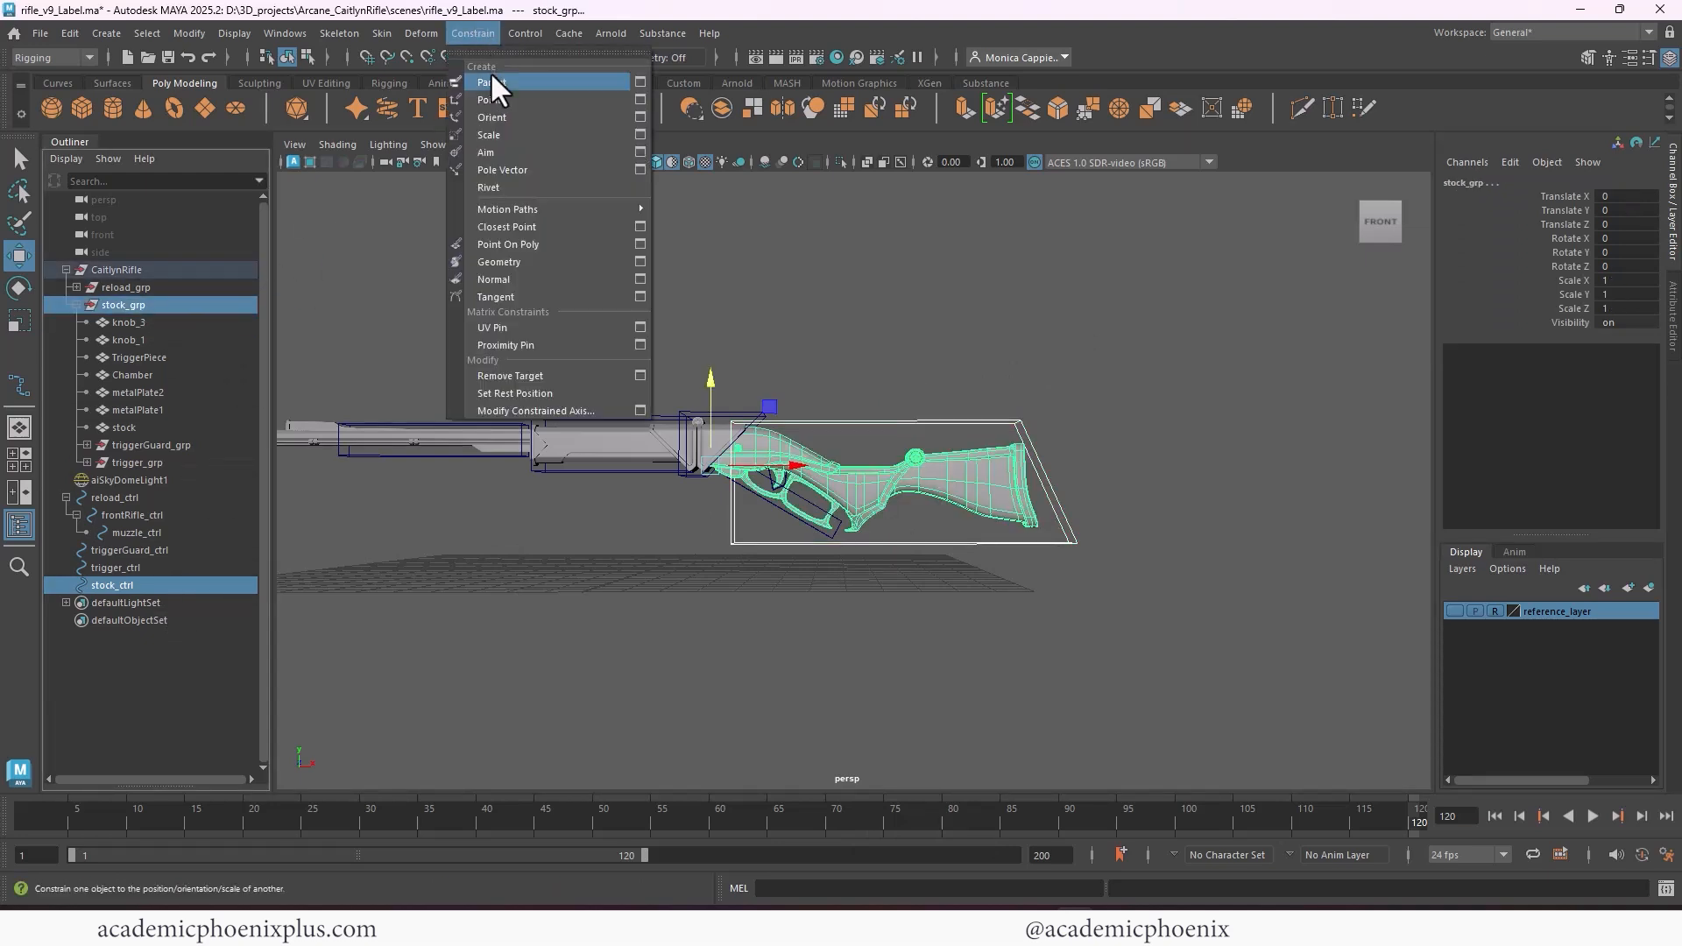
pyautogui.click(490, 73)
# Nest triggerGuard_ctrl and trigger_ctrl under stock_ctrl in the Outliner
pyautogui.keyDown('alt'); pyautogui.moveTo(948, 331); pyautogui.dragTo(702, 341); pyautogui.keyUp('alt')
pyautogui.scroll(2, 702, 342)
pyautogui.click(134, 598)
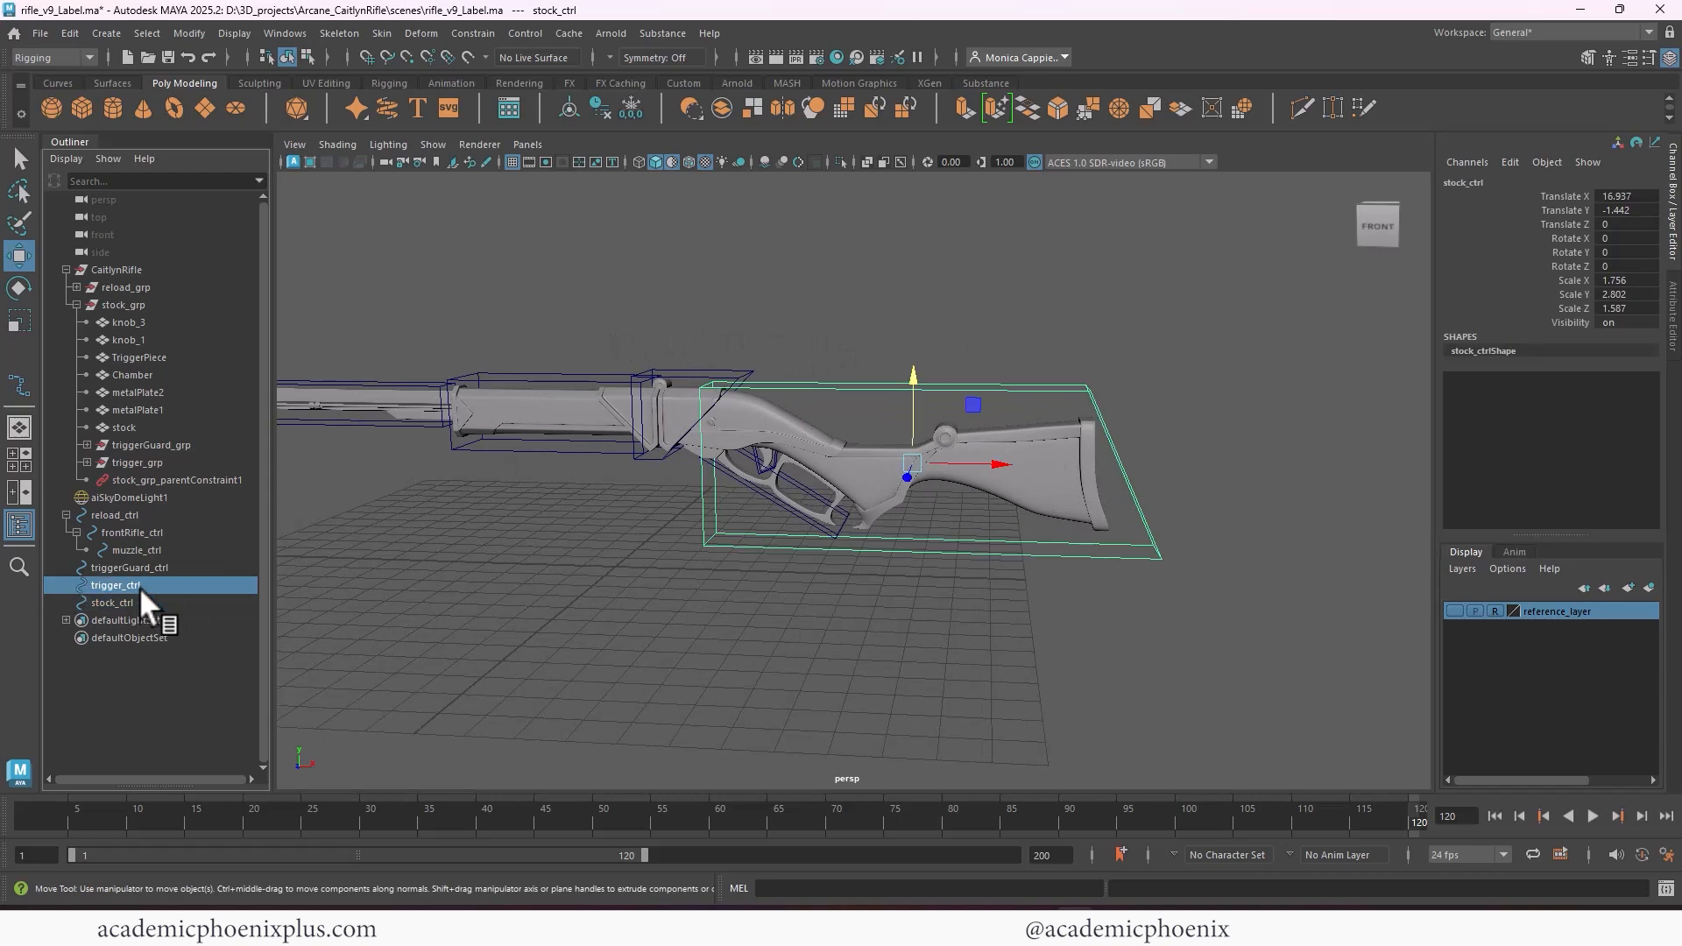
pyautogui.click(147, 568)
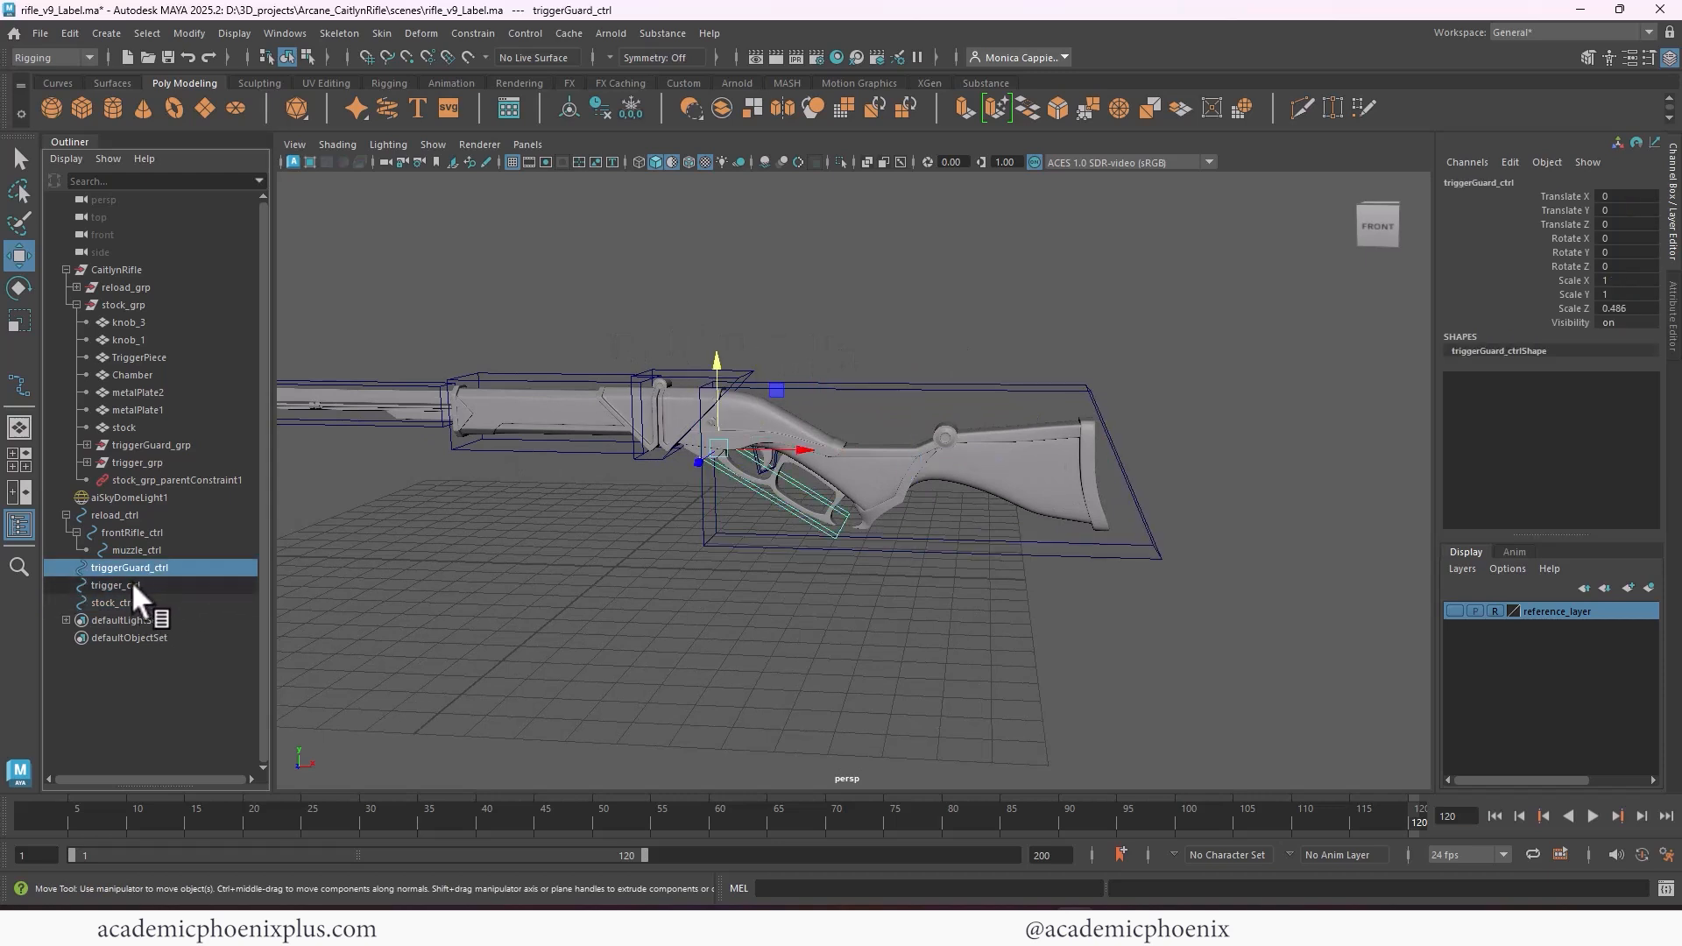
pyautogui.keyDown('shift'); pyautogui.click(124, 585); pyautogui.keyUp('shift')
pyautogui.moveTo(119, 606); pyautogui.dragTo(121, 605, button='middle')
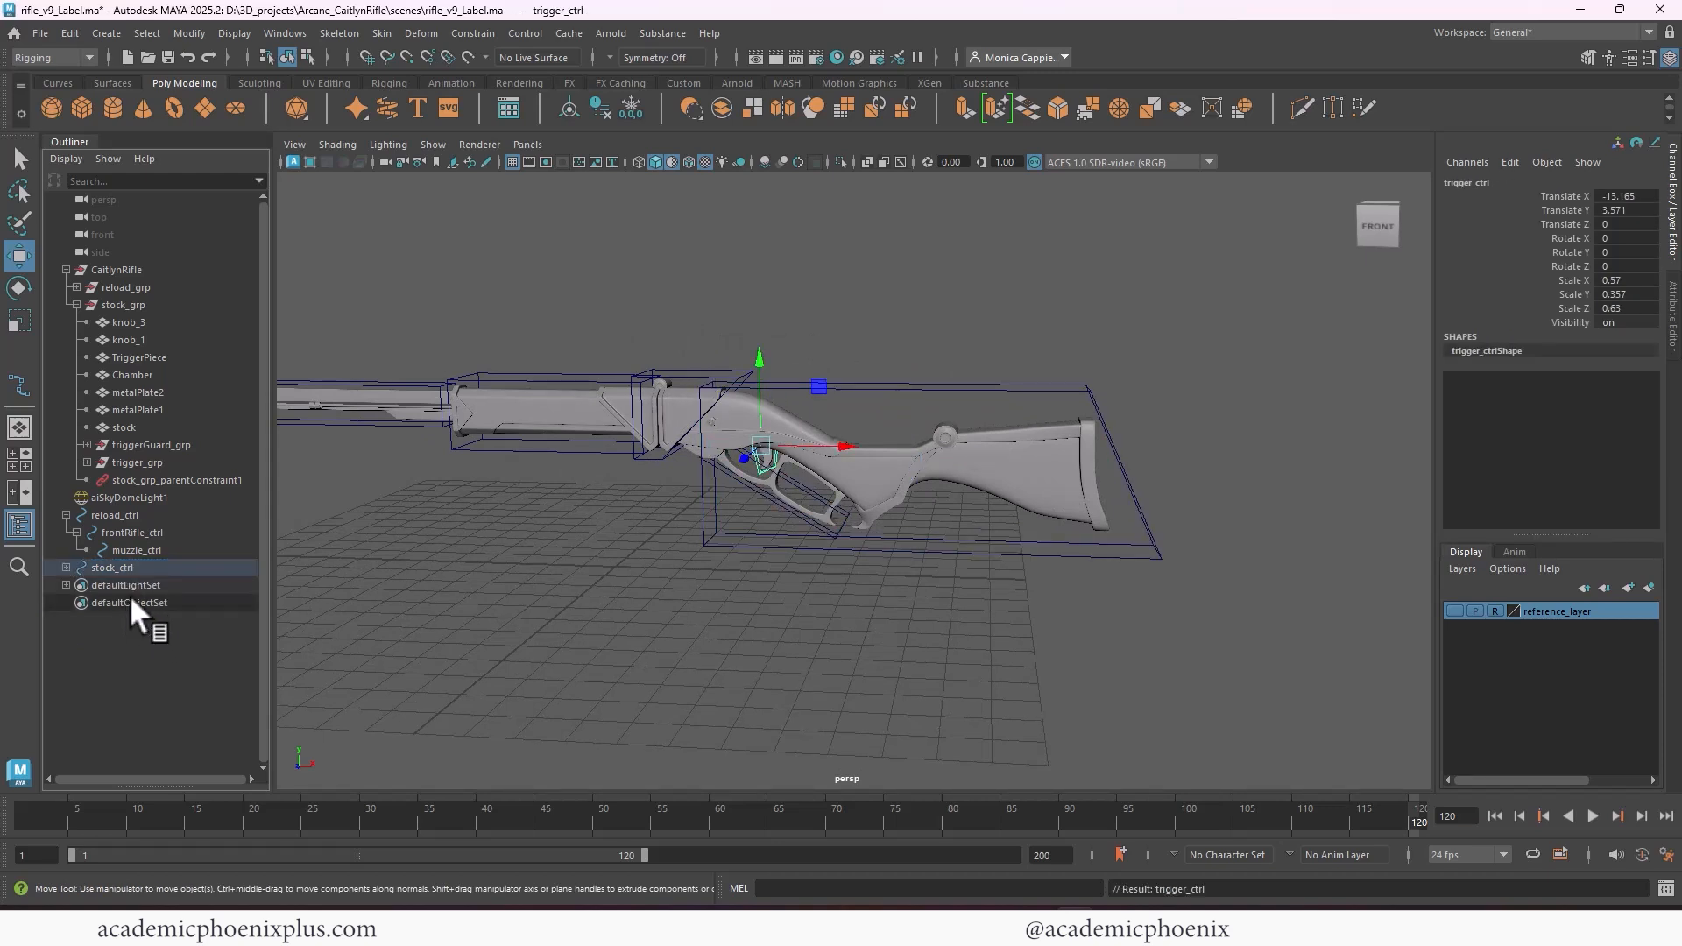
# Test-rotate stock_ctrl about Z, and undo the rotation and the nesting of the trigger controls
pyautogui.click(124, 566)
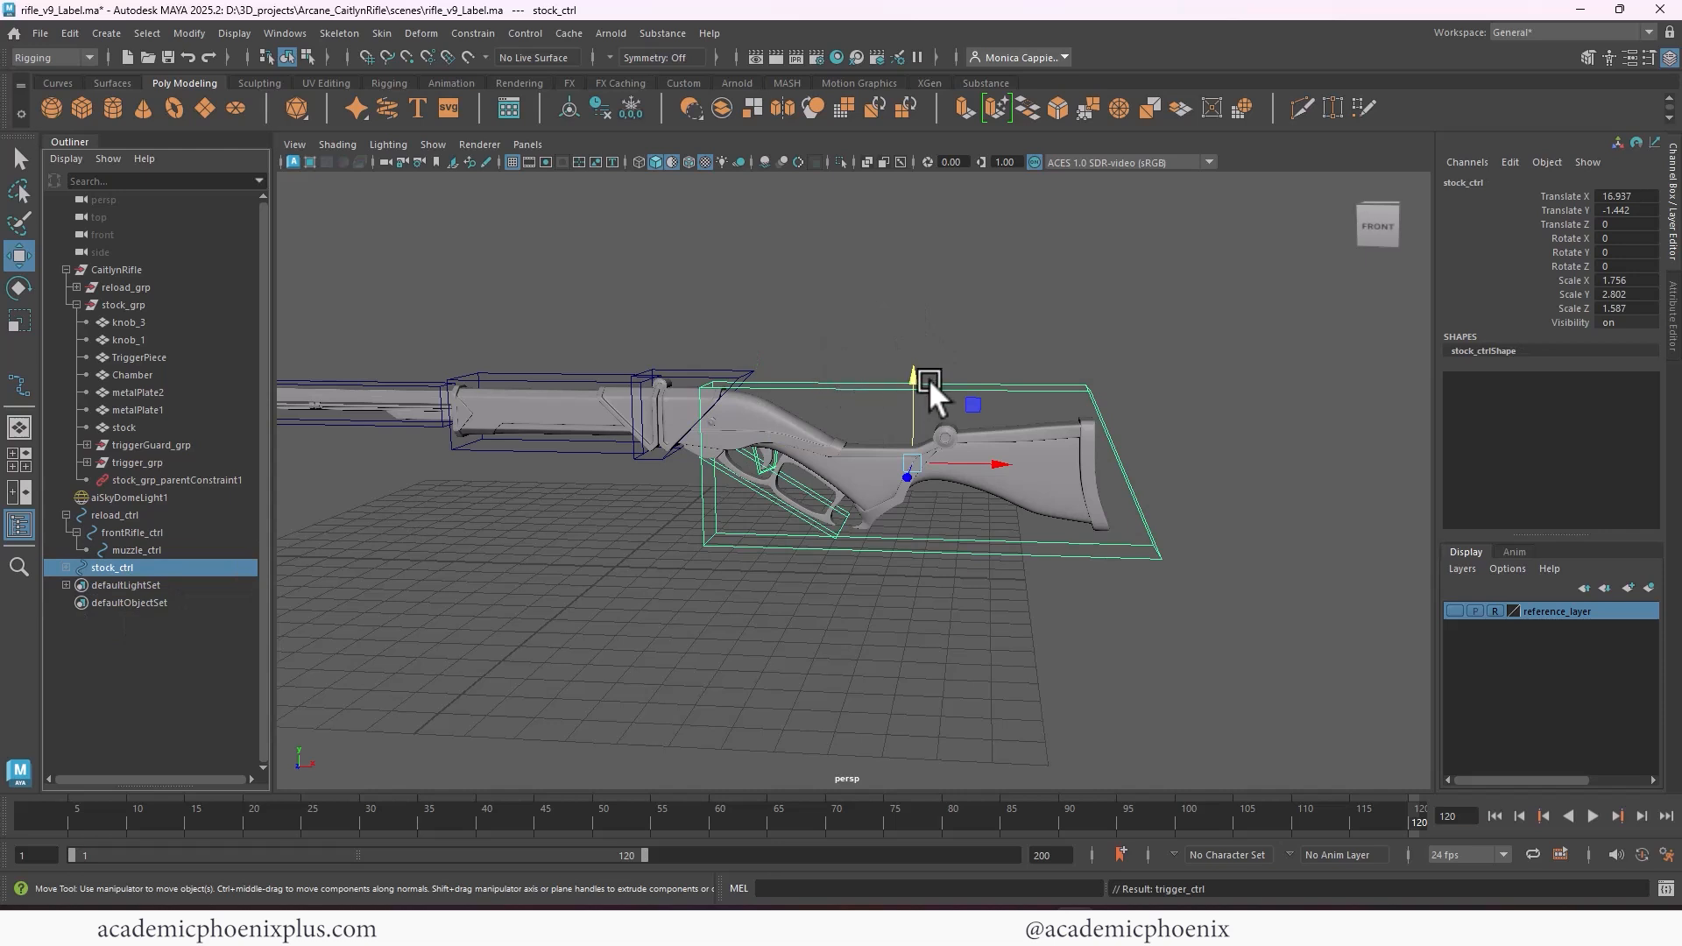
pyautogui.press('e')
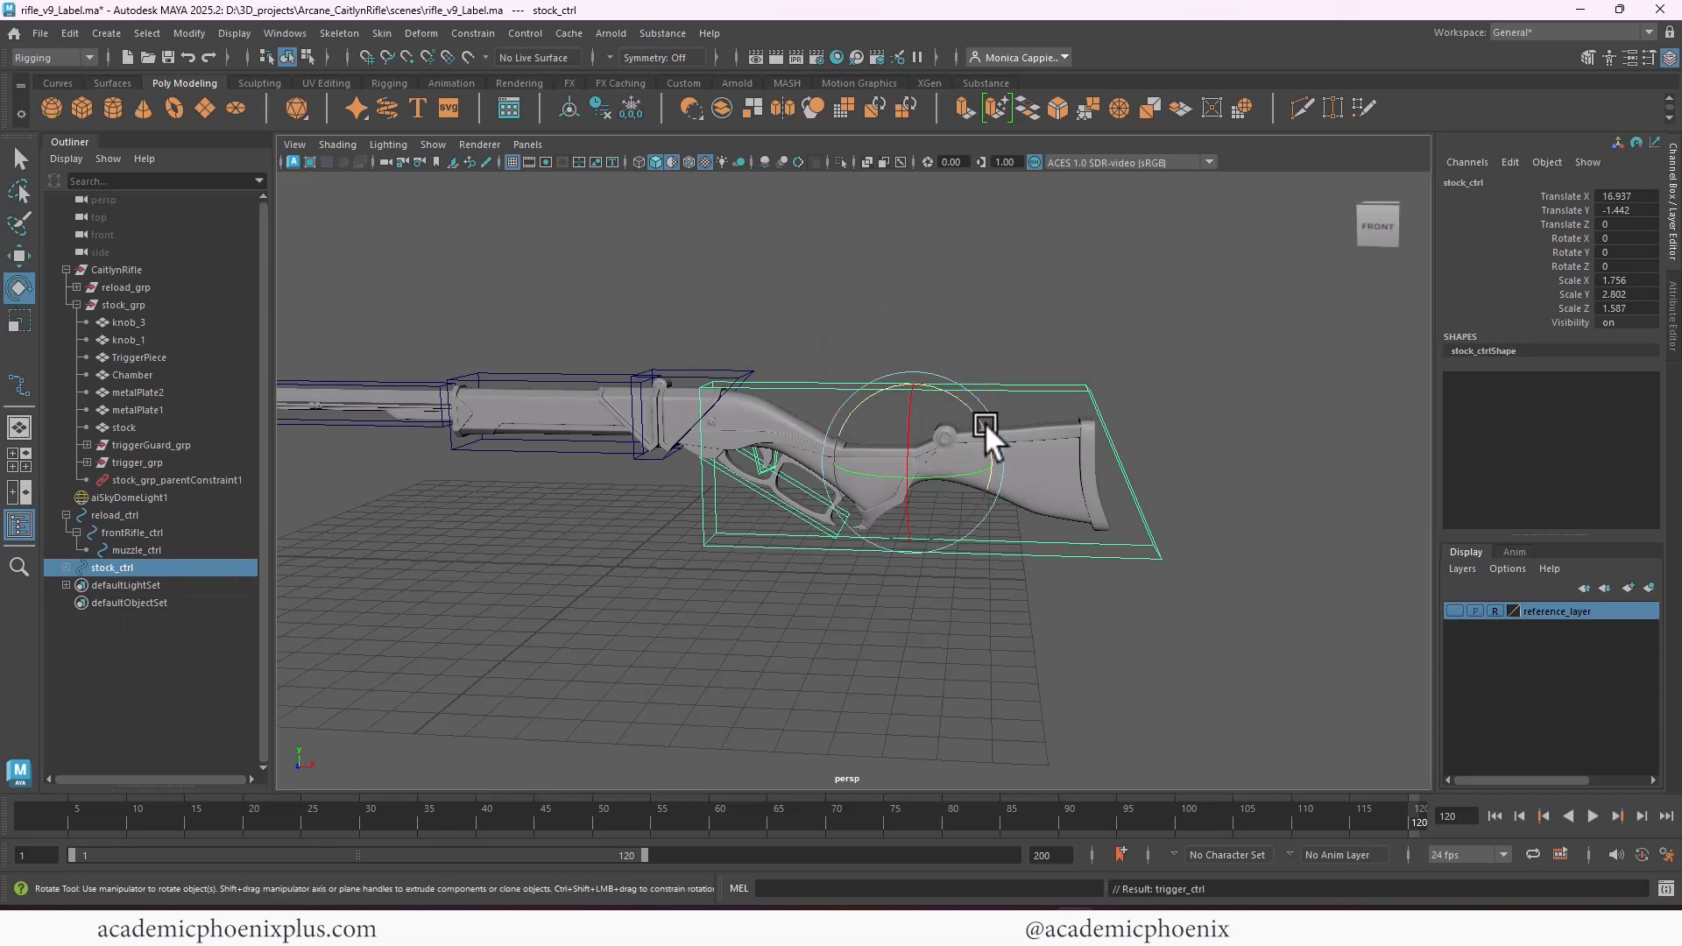
pyautogui.moveTo(984, 422); pyautogui.dragTo(943, 498)
pyautogui.hotkey('ctrl', 'z')
pyautogui.hotkey('ctrl', 'z')
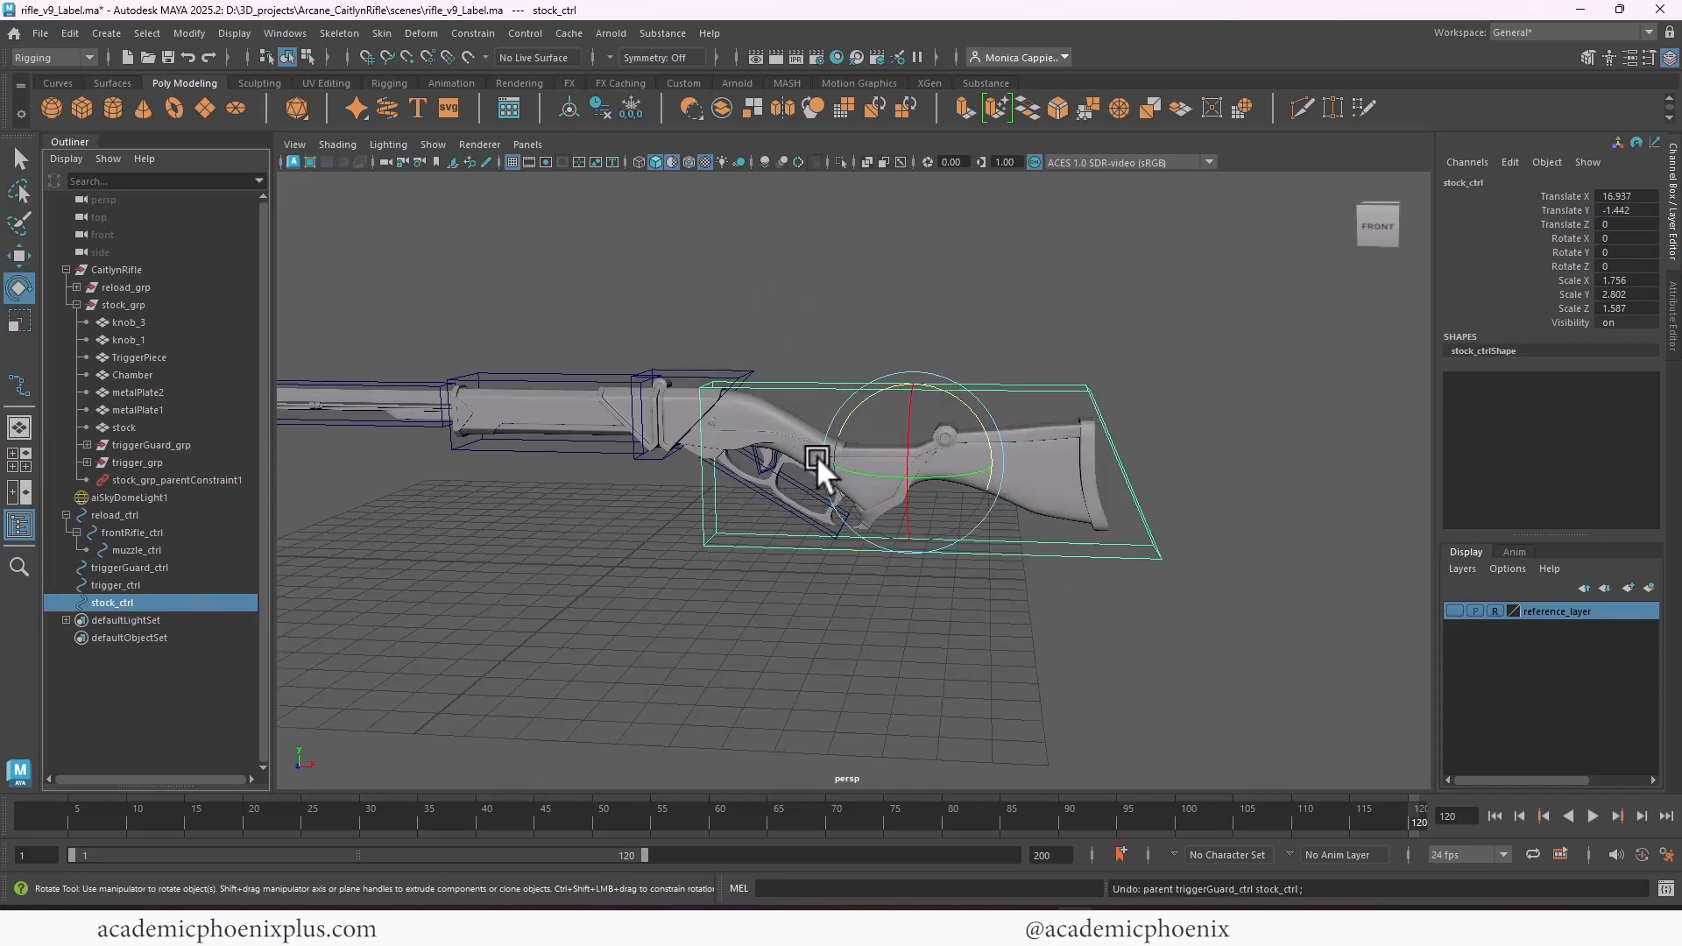
# Try moving stock_ctrl's pivot forward along X, and undo the pivot move and the preceding selections
pyautogui.press('d')
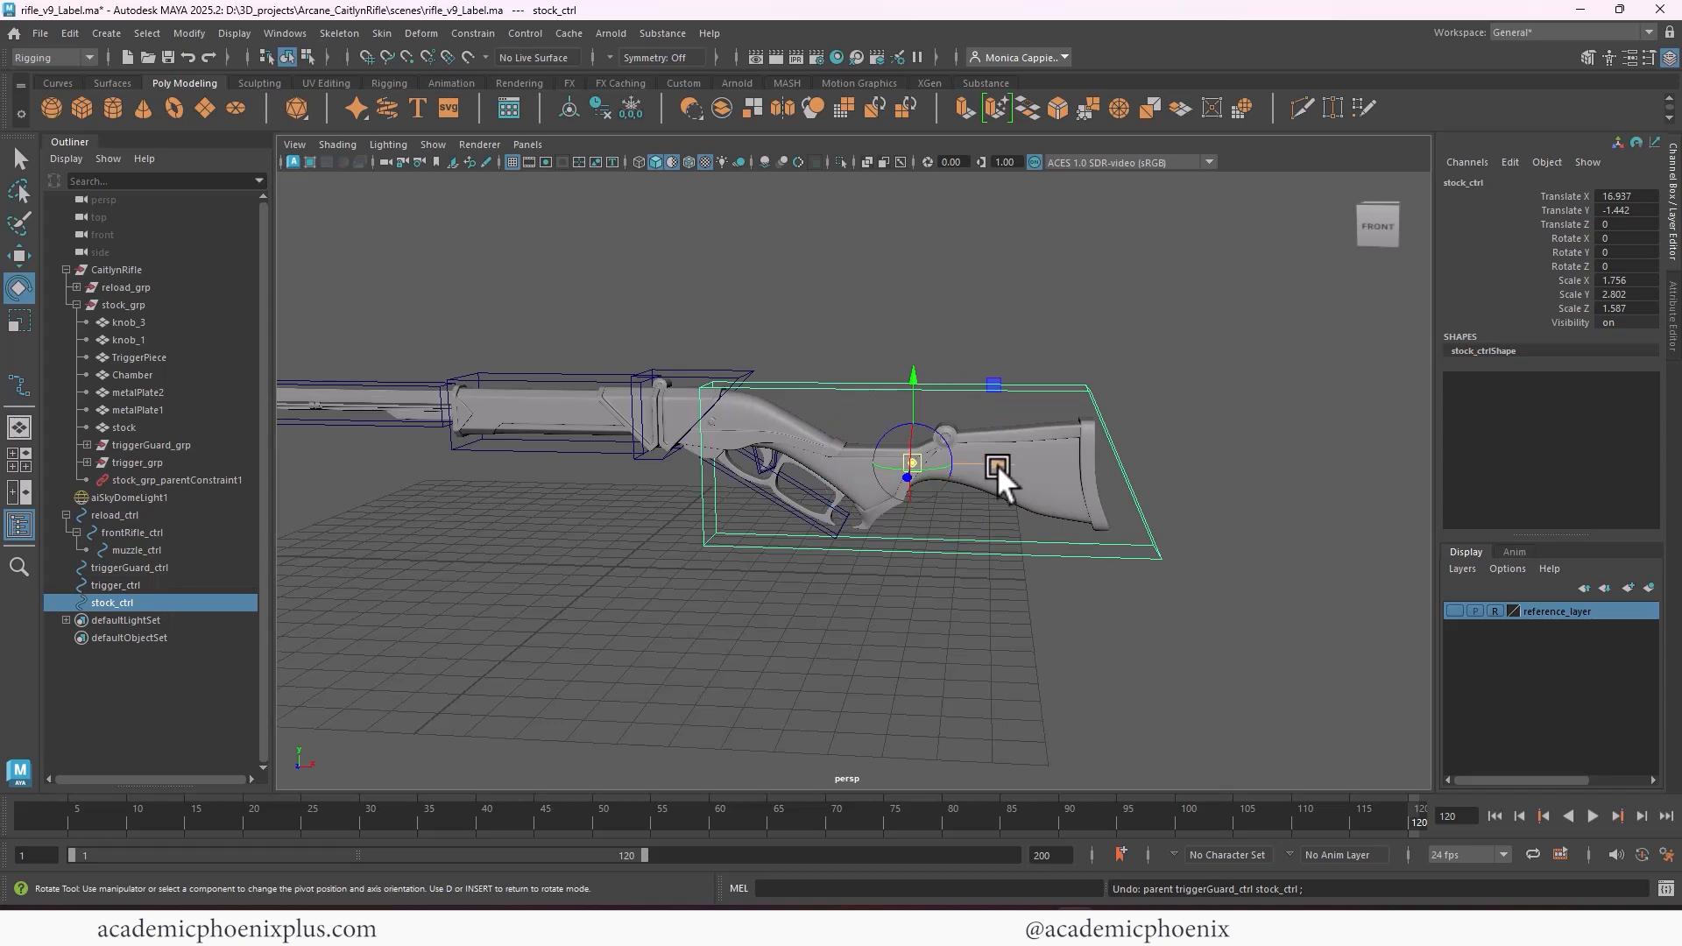
pyautogui.moveTo(997, 465); pyautogui.dragTo(640, 456)
pyautogui.hotkey('ctrl', 'z')
pyautogui.hotkey('ctrl', 'z')
pyautogui.hotkey('ctrl', 'z')
pyautogui.hotkey('ctrl', 'z')
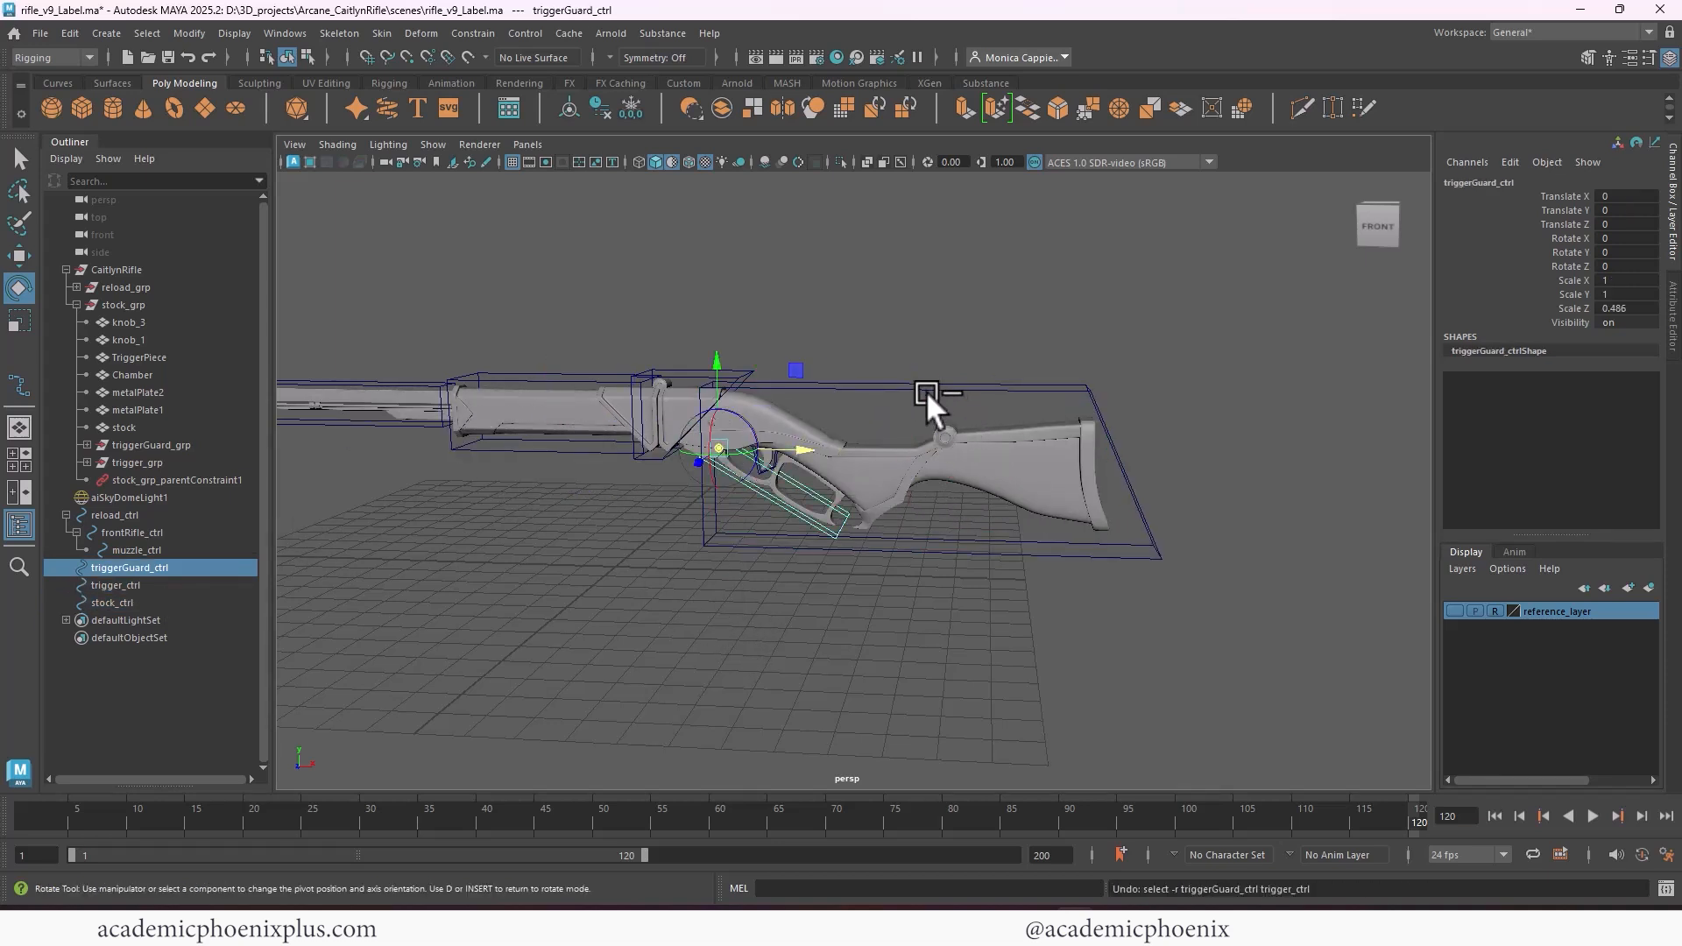
pyautogui.hotkey('ctrl', 'z')
# Test stock_ctrl's rotation, and undo back to before stock_grp was parent-constrained to it
pyautogui.click(901, 384)
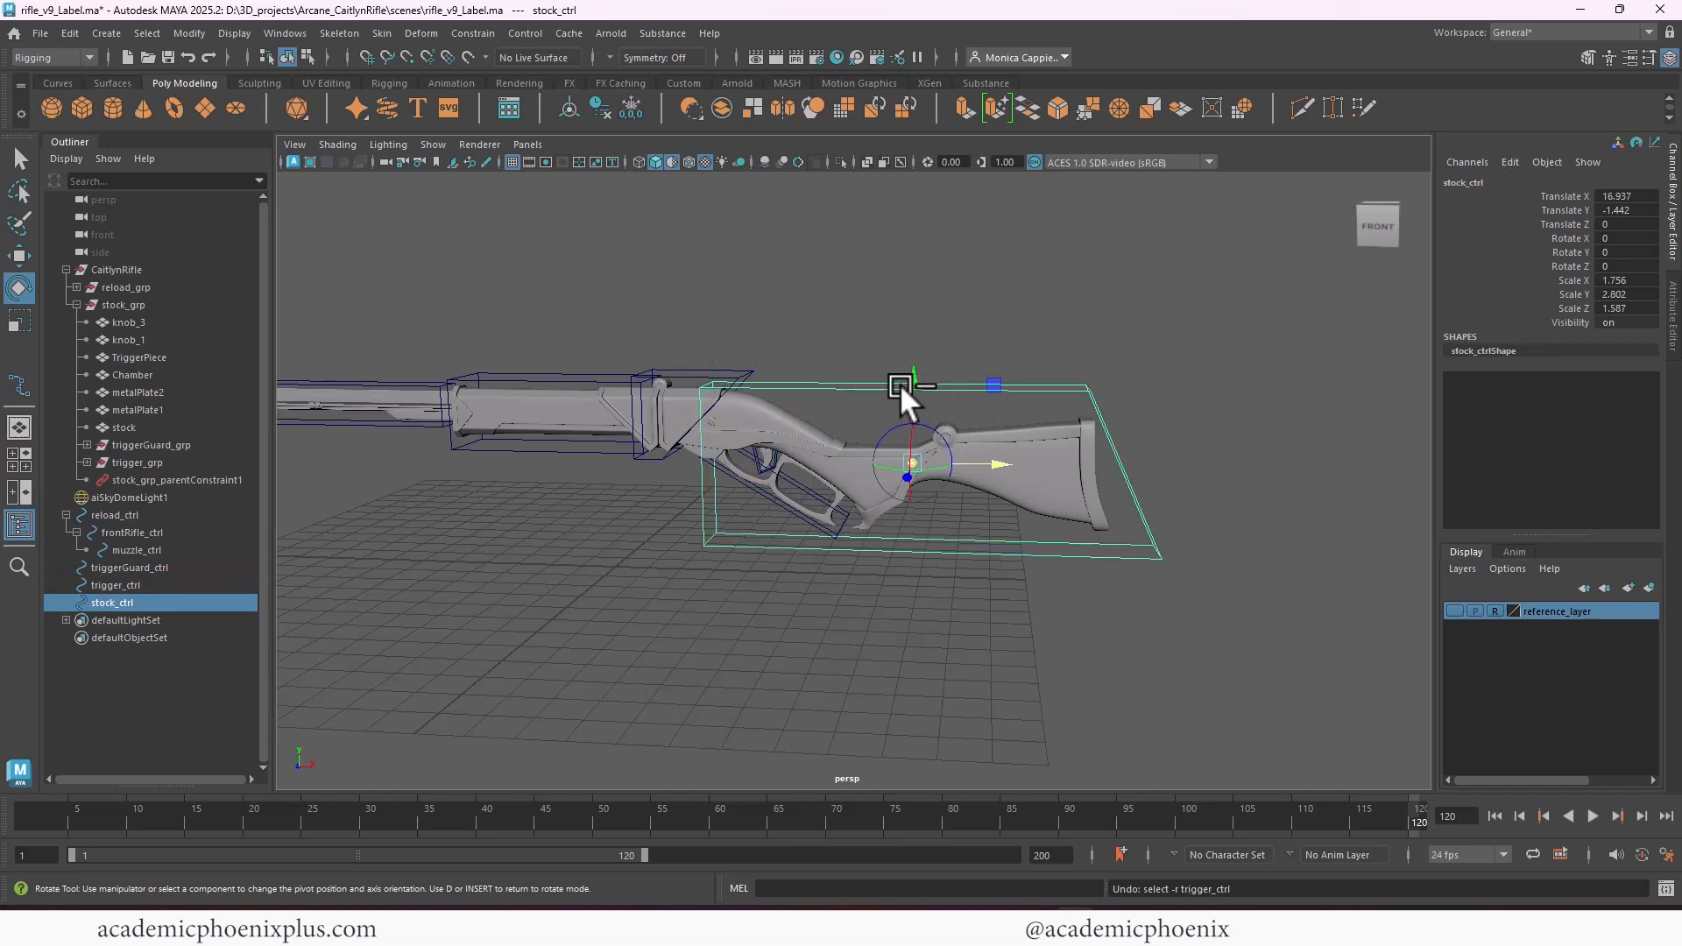
pyautogui.moveTo(959, 422)
pyautogui.mouseDown()
pyautogui.moveTo(974, 424)
pyautogui.moveTo(958, 456)
pyautogui.mouseUp()
pyautogui.hotkey('ctrl', 'z')
pyautogui.hotkey('ctrl', 'z')
pyautogui.hotkey('ctrl', 'z')
pyautogui.hotkey('ctrl', 'z')
pyautogui.hotkey('ctrl', 'z')
pyautogui.hotkey('ctrl', 'z')
pyautogui.hotkey('ctrl', 'z')
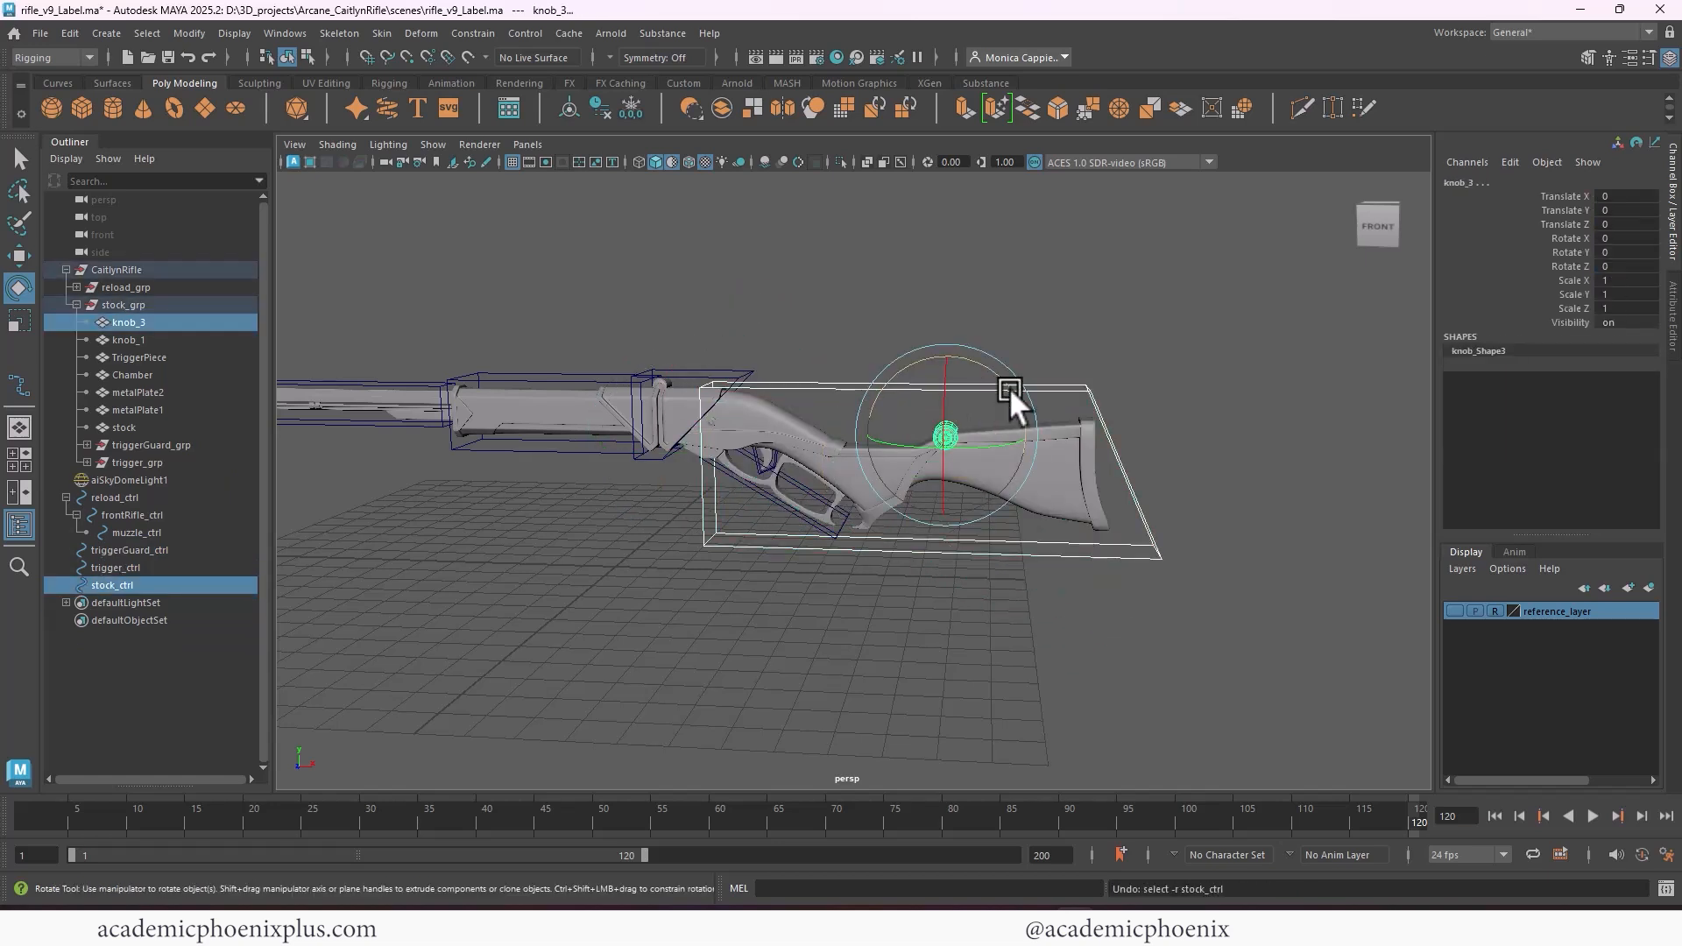
# Test-rotate the unconstrained stock_ctrl about Z and undo the rotation
pyautogui.click(1081, 392)
pyautogui.click(1084, 385)
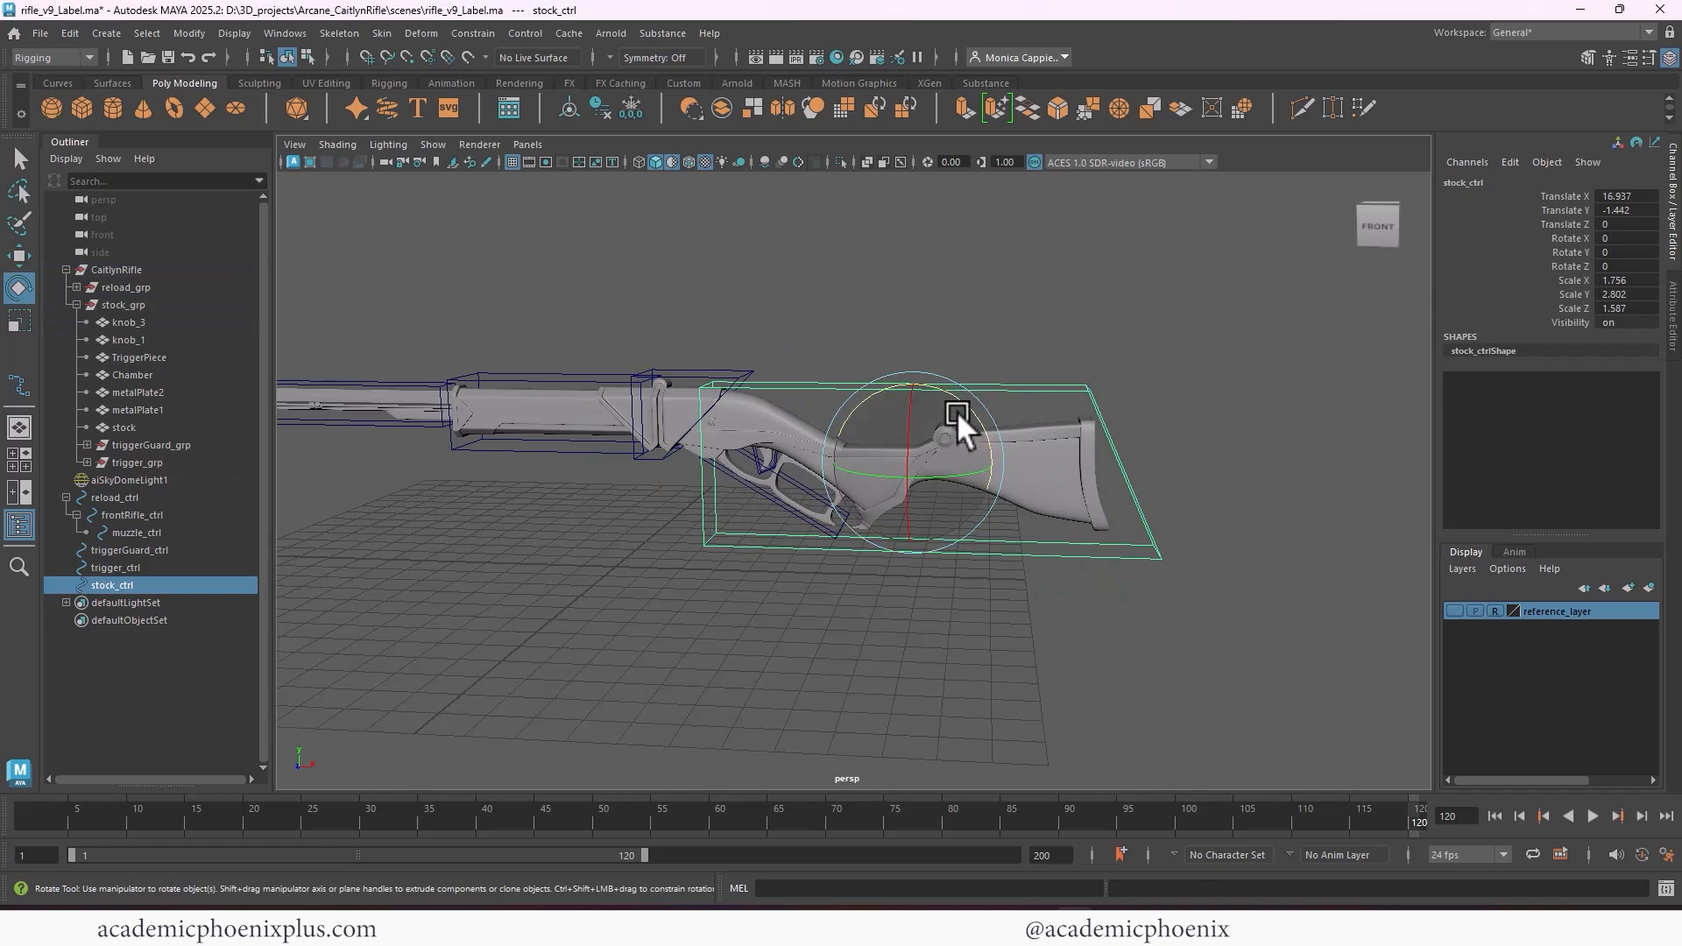
pyautogui.moveTo(956, 412); pyautogui.dragTo(981, 469)
pyautogui.hotkey('ctrl', 'z')
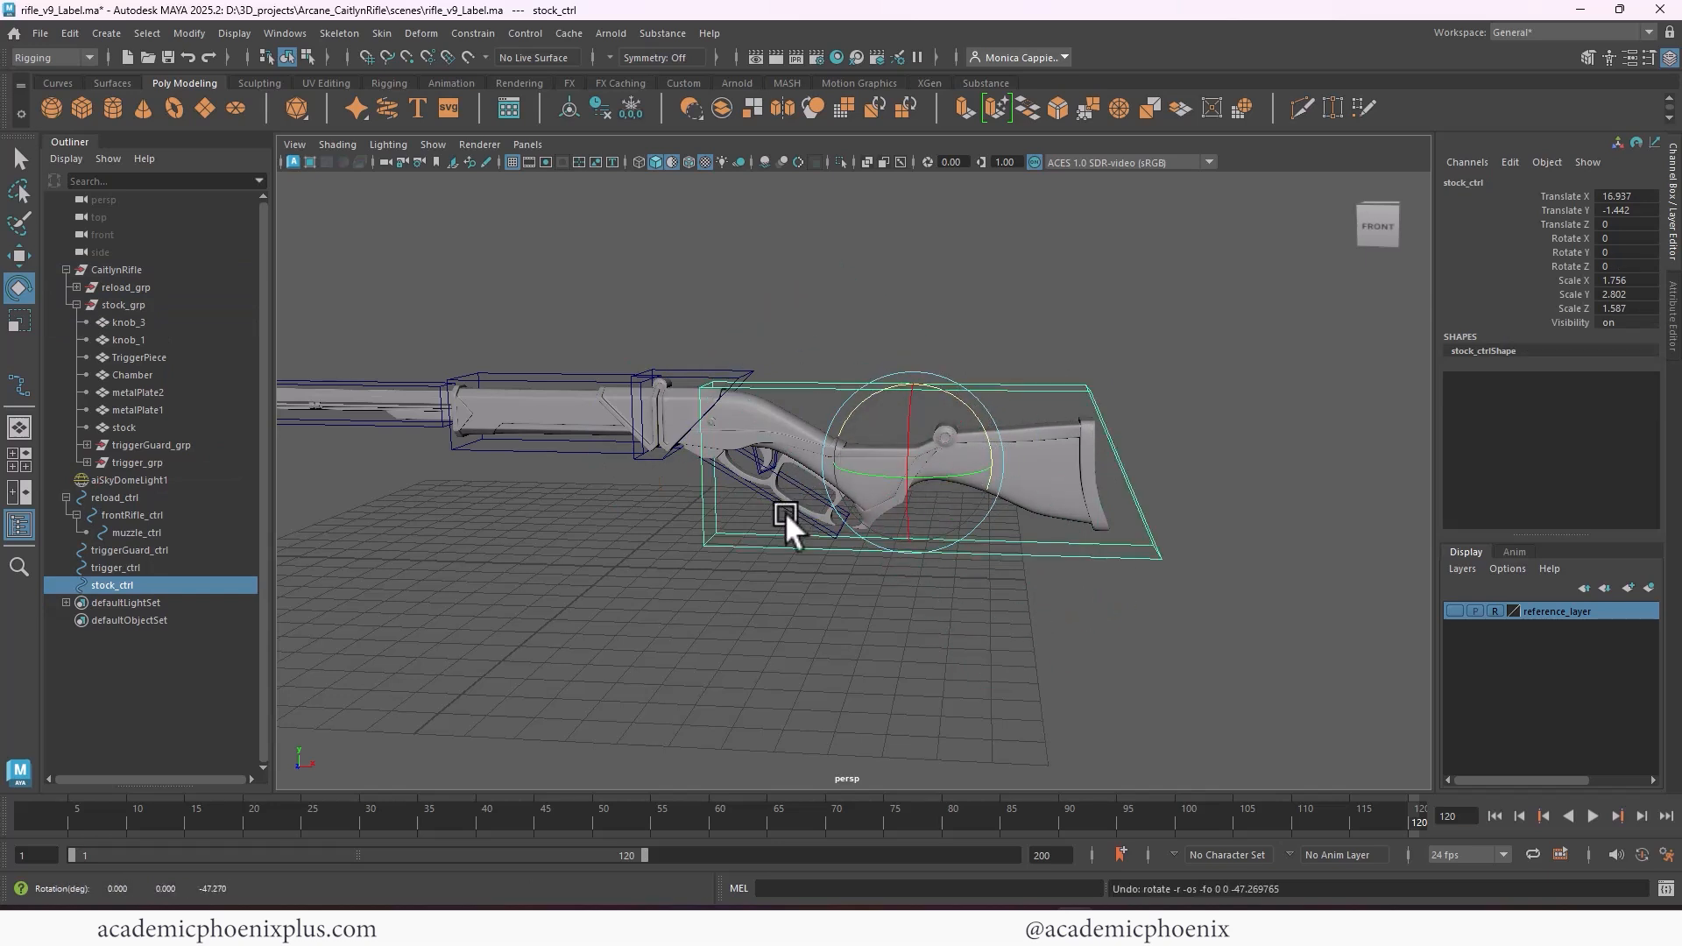
# Move stock_ctrl's pivot forward from the middle of its box to the front of the stock
pyautogui.scroll(3, 890, 414)
pyautogui.scroll(2, 890, 413)
pyautogui.press('d')
pyautogui.moveTo(1030, 452); pyautogui.dragTo(727, 392)
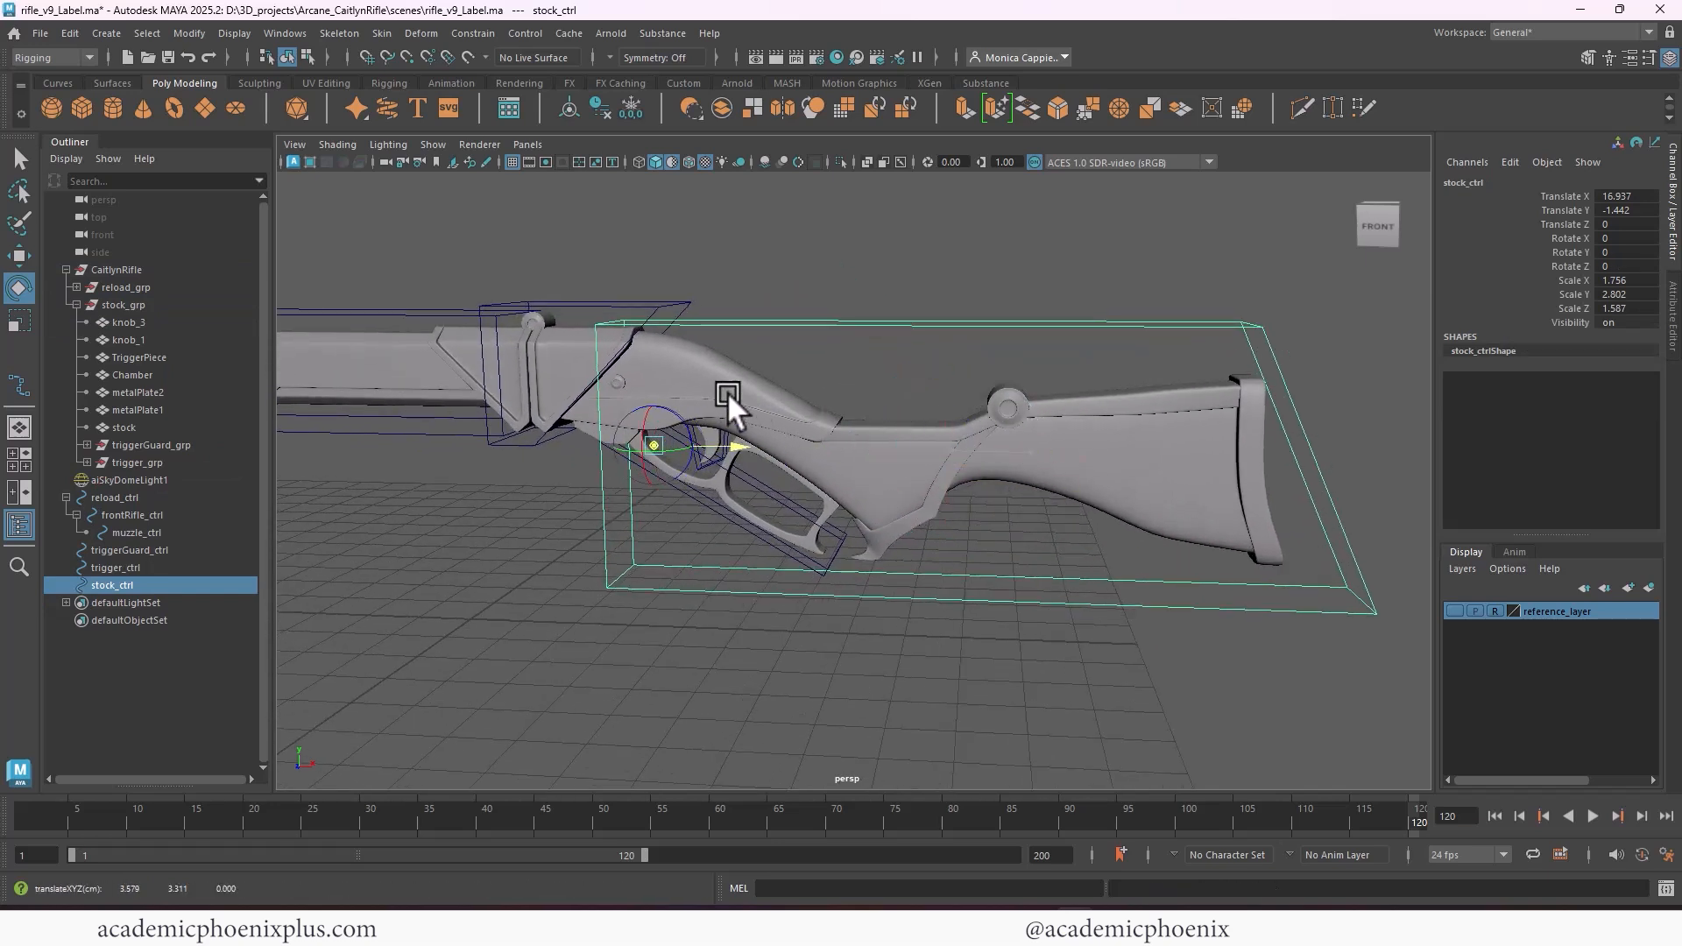
# Check stock_grp's pivot and shift stock_ctrl's pivot down and forward to match it at the rifle's hinge
pyautogui.click(149, 307)
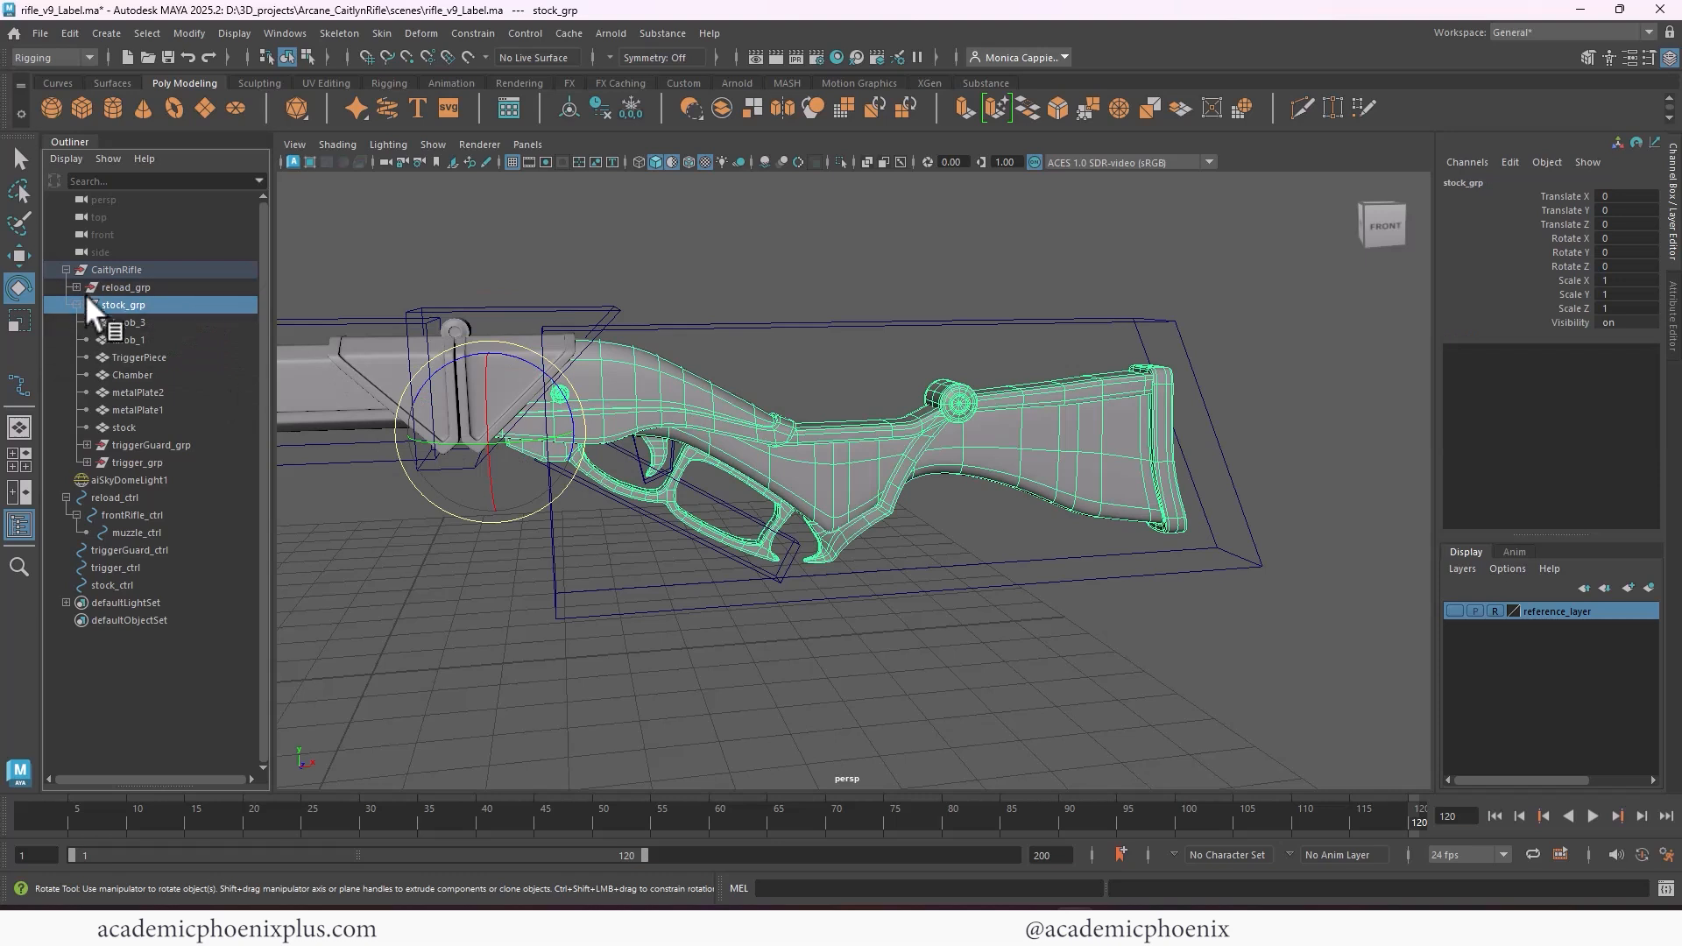
pyautogui.click(118, 586)
pyautogui.press('d')
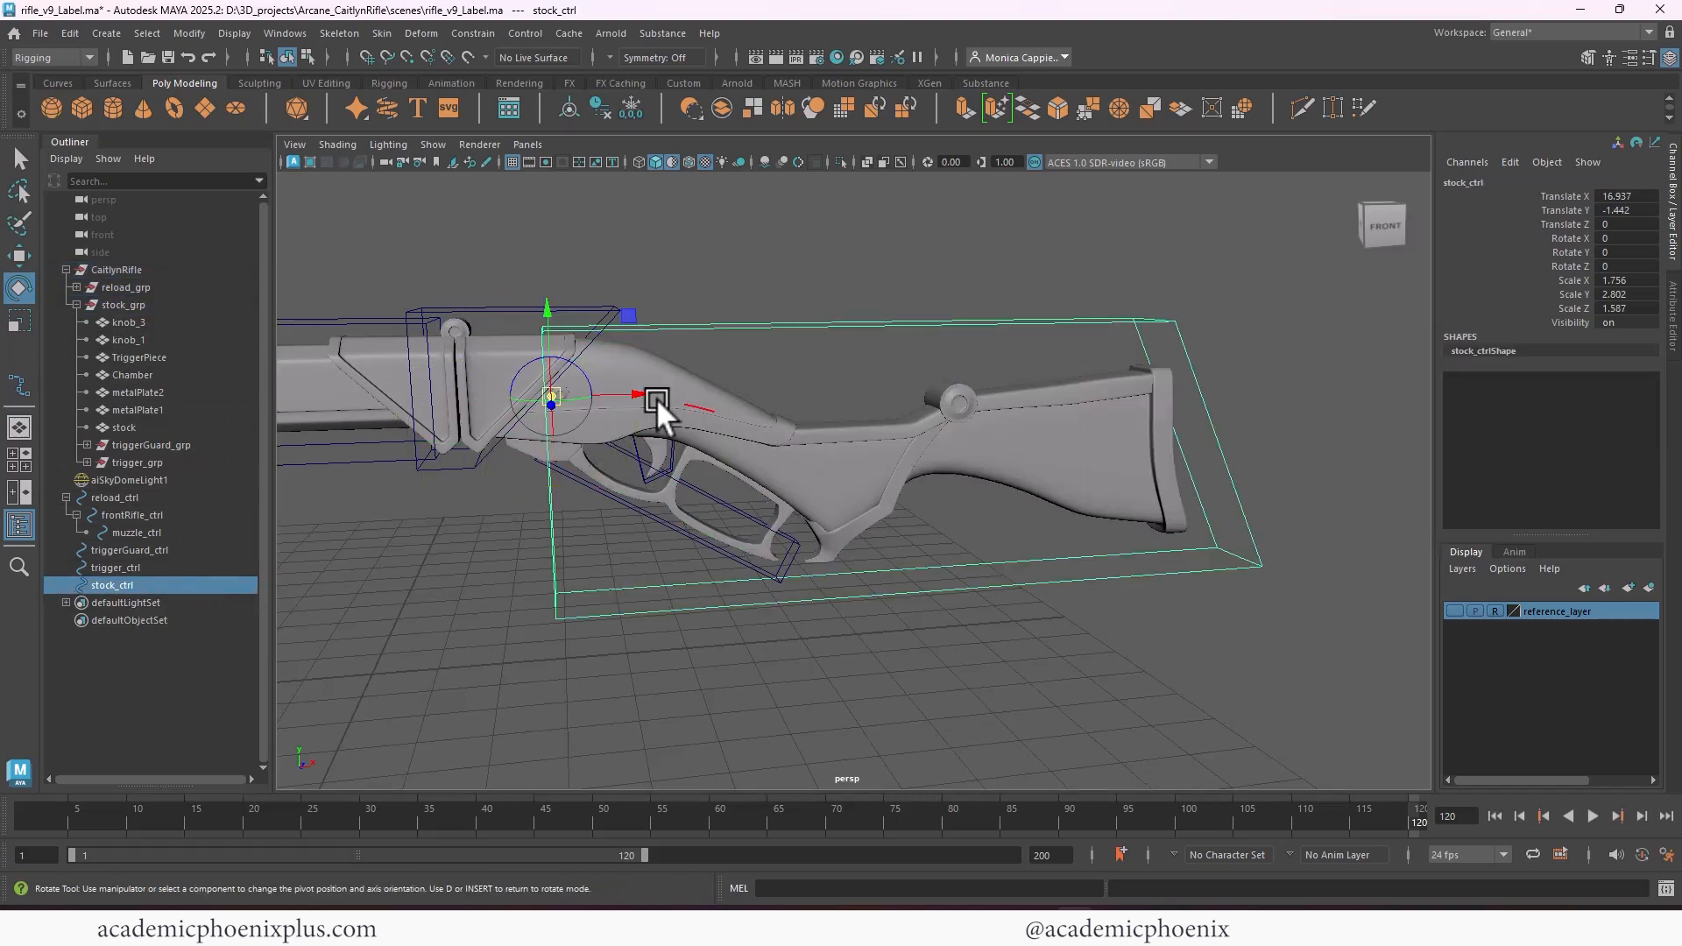
pyautogui.moveTo(543, 312); pyautogui.dragTo(526, 338)
pyautogui.moveTo(644, 429); pyautogui.dragTo(588, 424)
pyautogui.press('d')
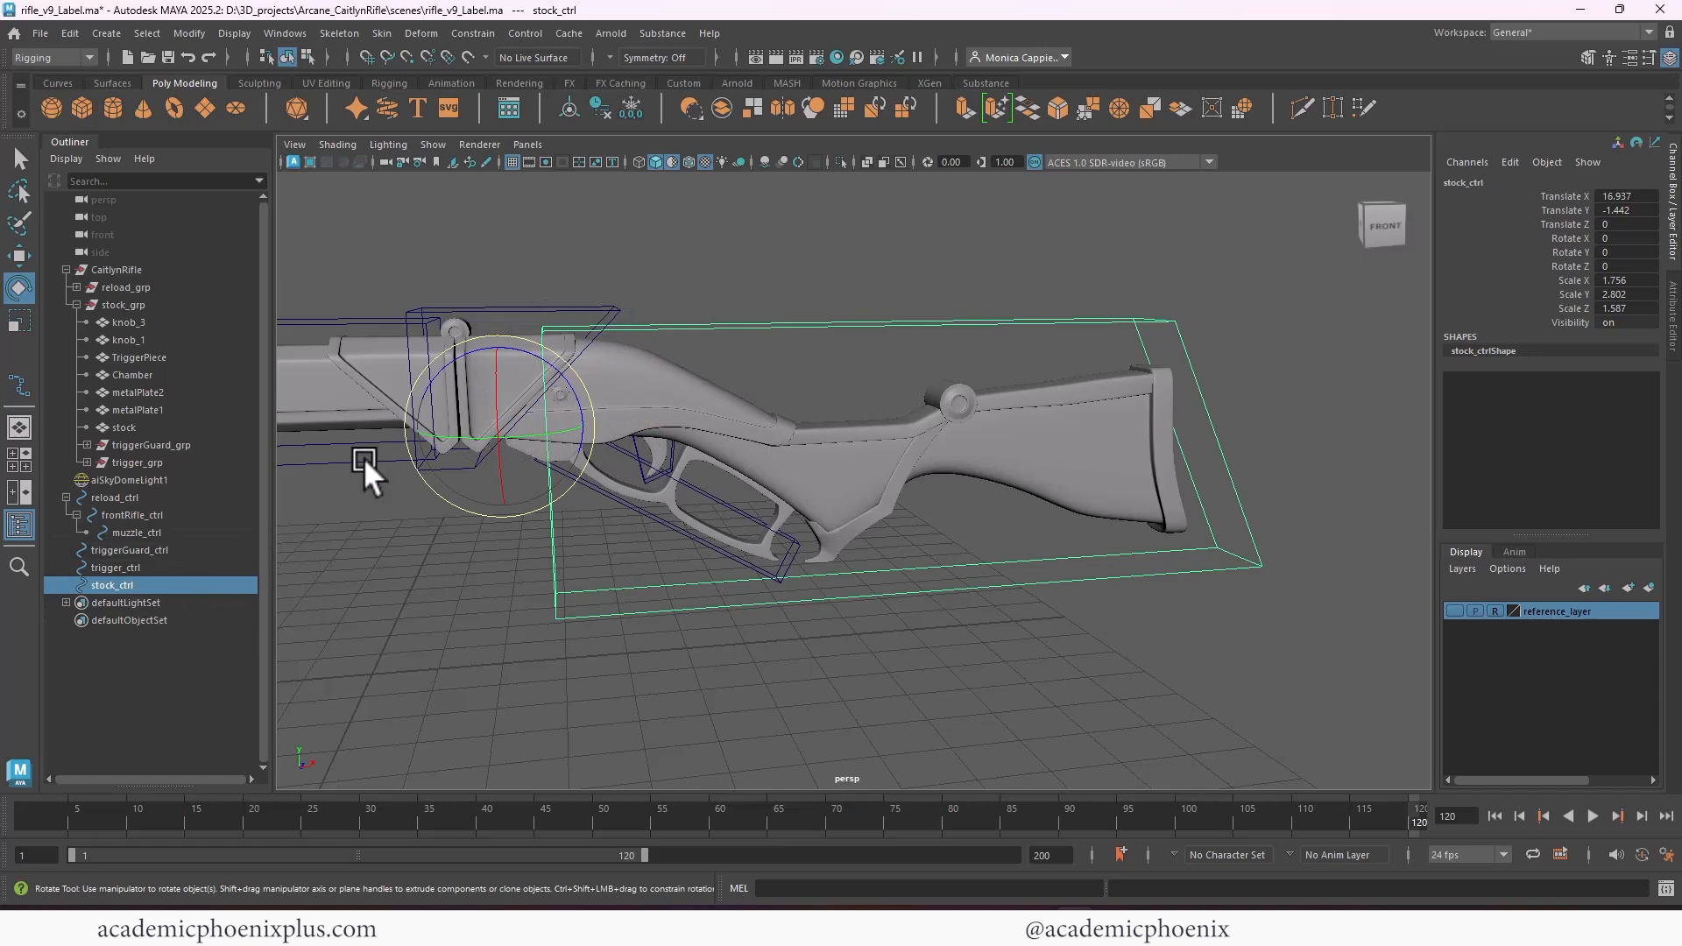
# Freeze stock_ctrl's transformations and parent-constrain stock_grp to stock_ctrl
pyautogui.click(630, 106)
pyautogui.keyDown('ctrl'); pyautogui.click(123, 304); pyautogui.keyUp('ctrl')
pyautogui.click(473, 32)
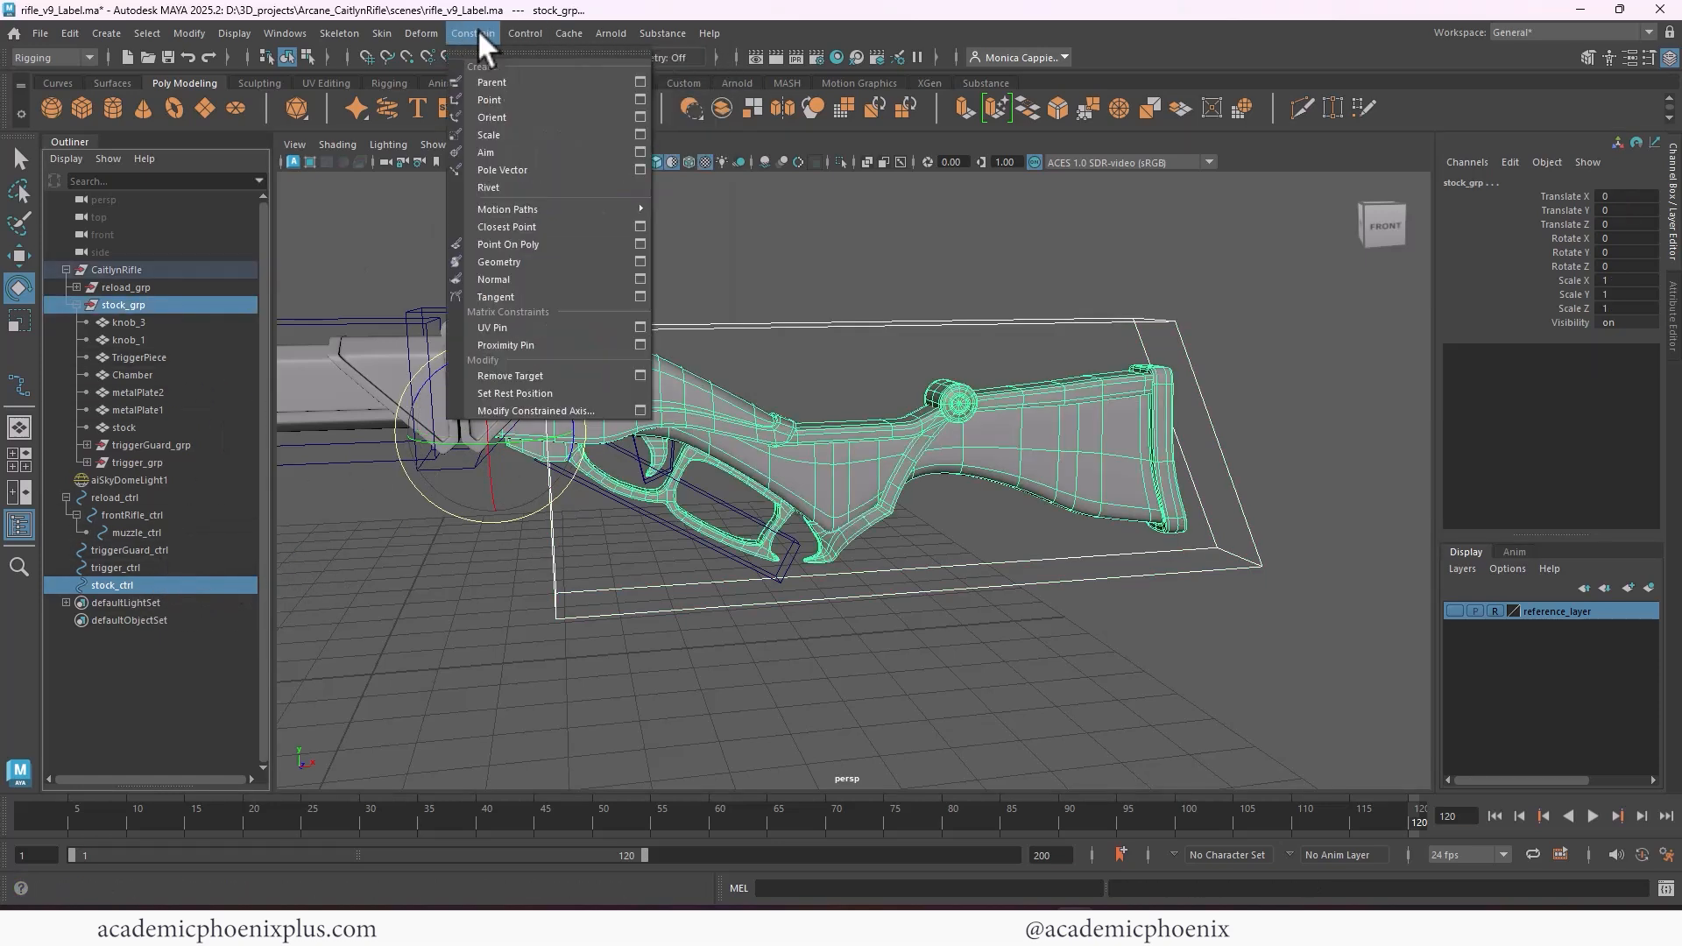
pyautogui.click(481, 76)
# Test-rotate stock_ctrl and triggerGuard_ctrl about Z, undoing each rotation
pyautogui.click(836, 321)
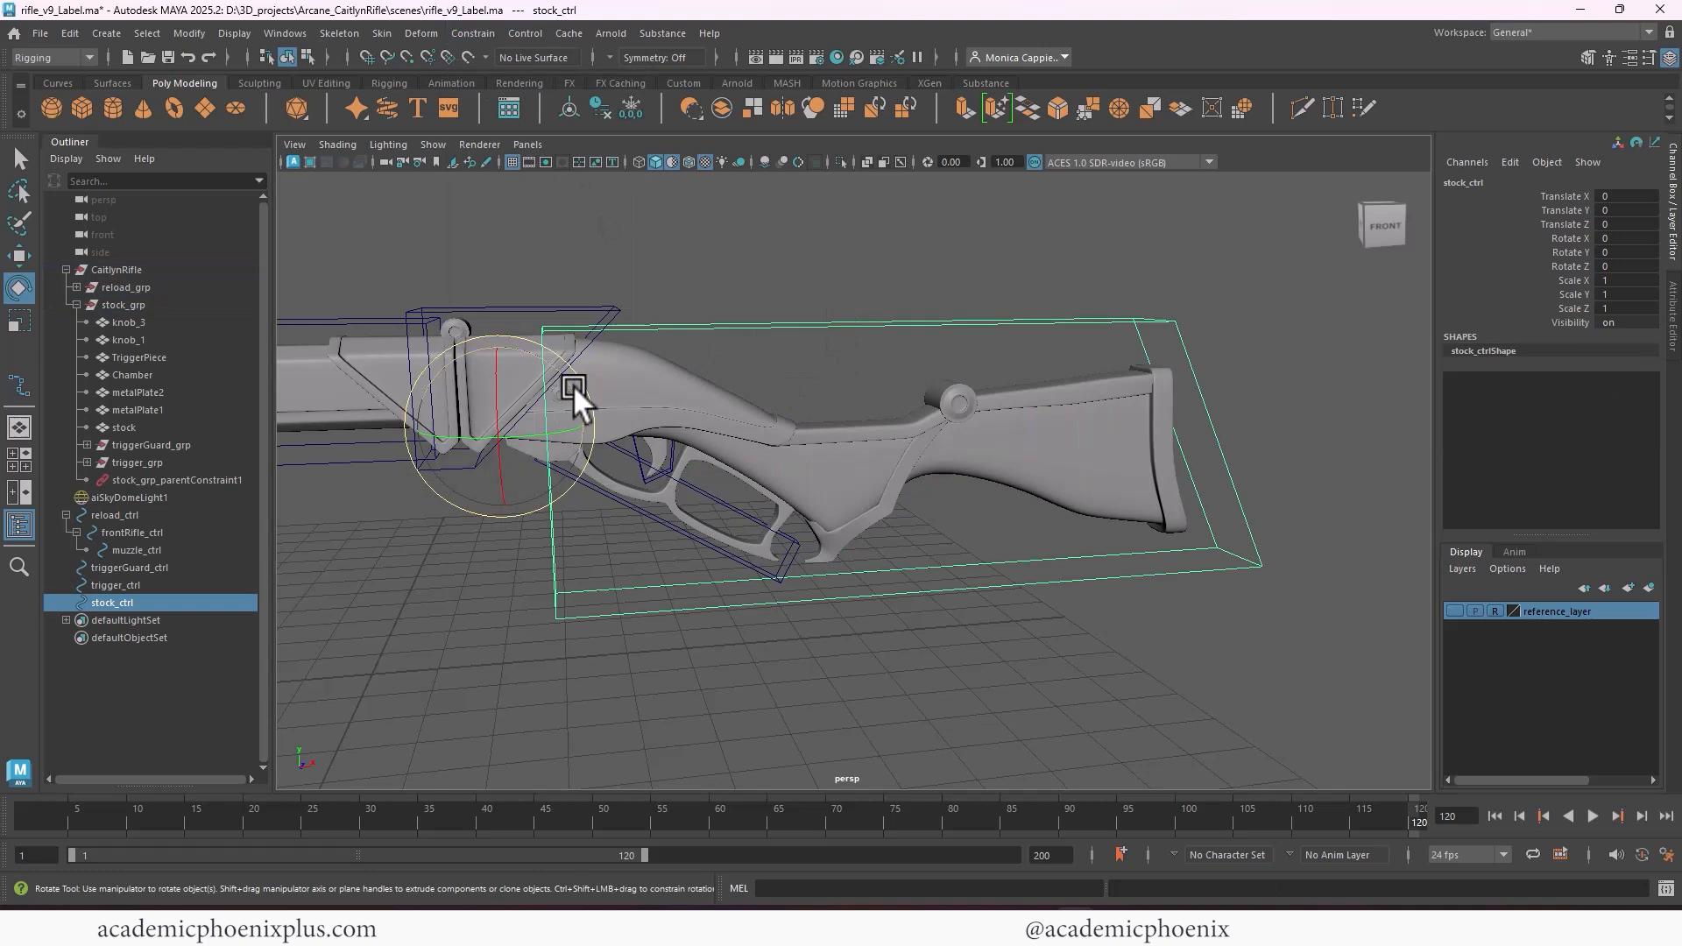
pyautogui.moveTo(572, 385); pyautogui.dragTo(597, 445)
pyautogui.hotkey('ctrl', 'z')
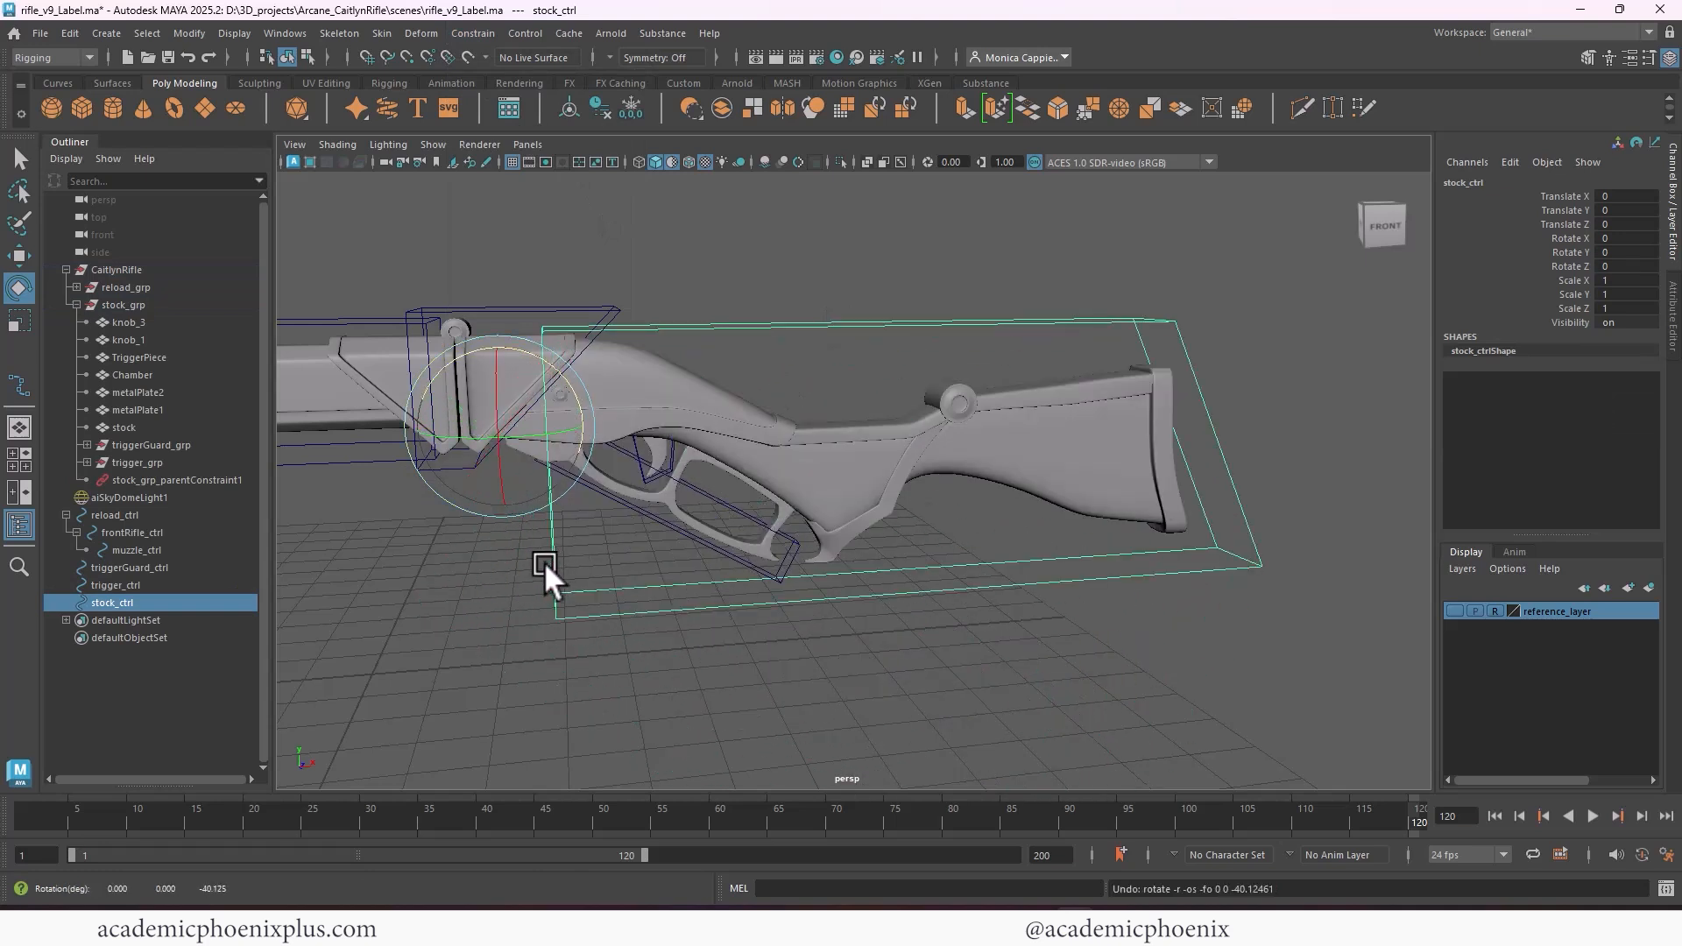
pyautogui.click(149, 567)
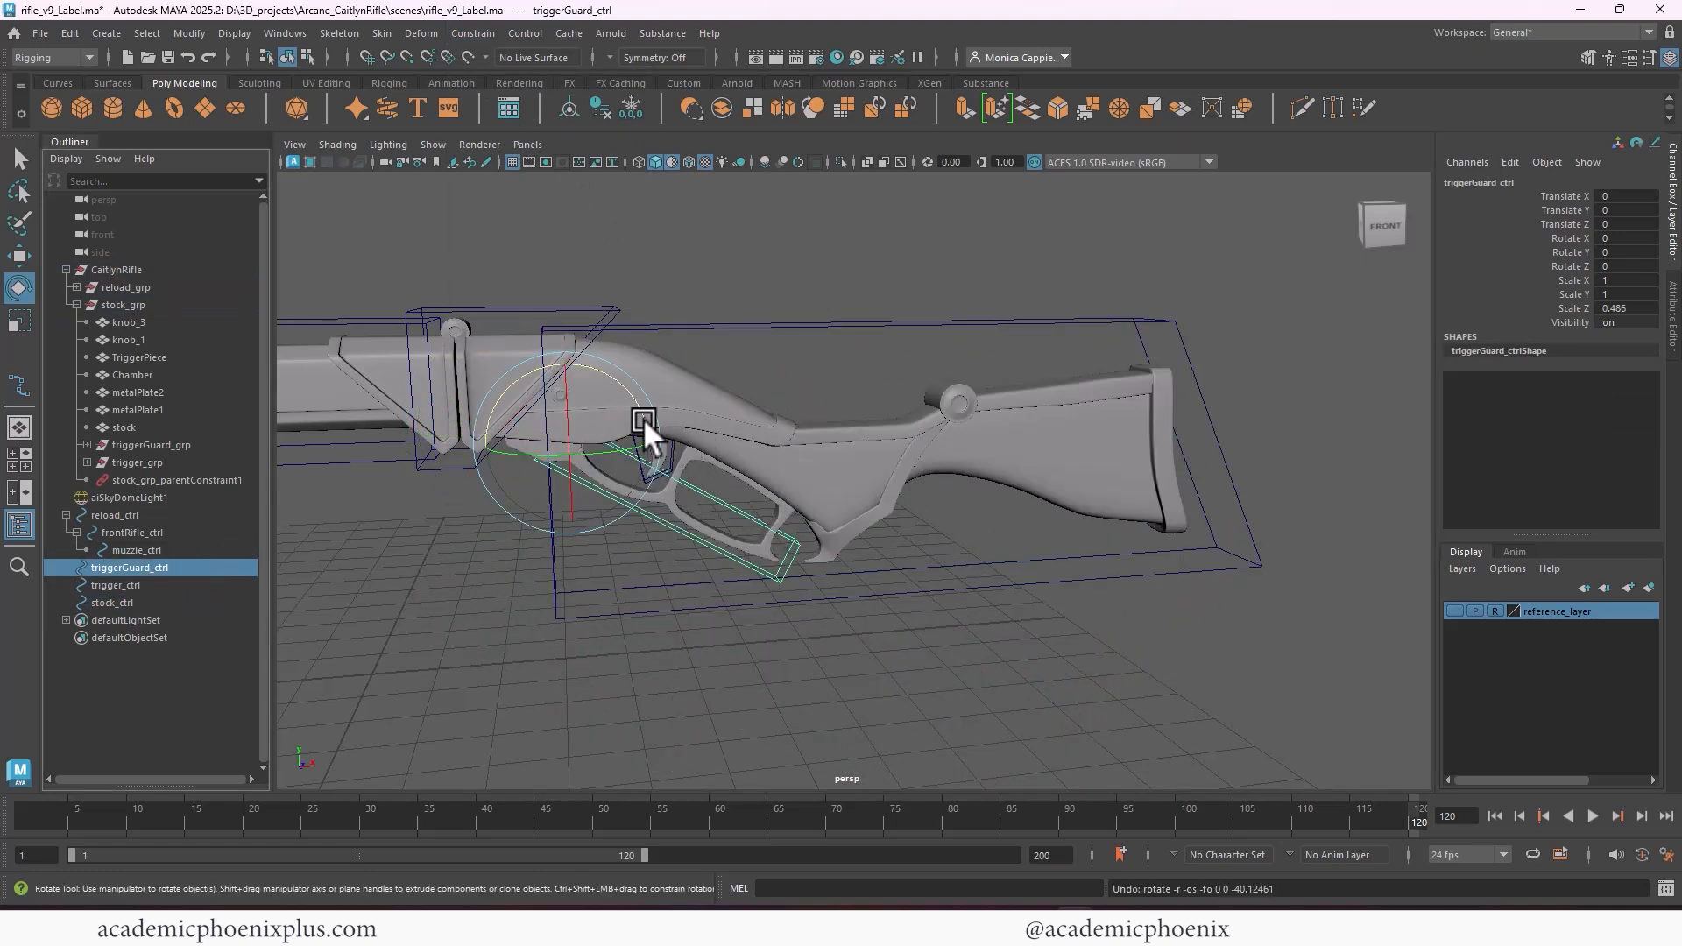
pyautogui.moveTo(643, 418); pyautogui.dragTo(592, 481)
pyautogui.hotkey('ctrl', 'z')
# Test-rotate trigger_ctrl about Z and undo the rotation
pyautogui.click(182, 550)
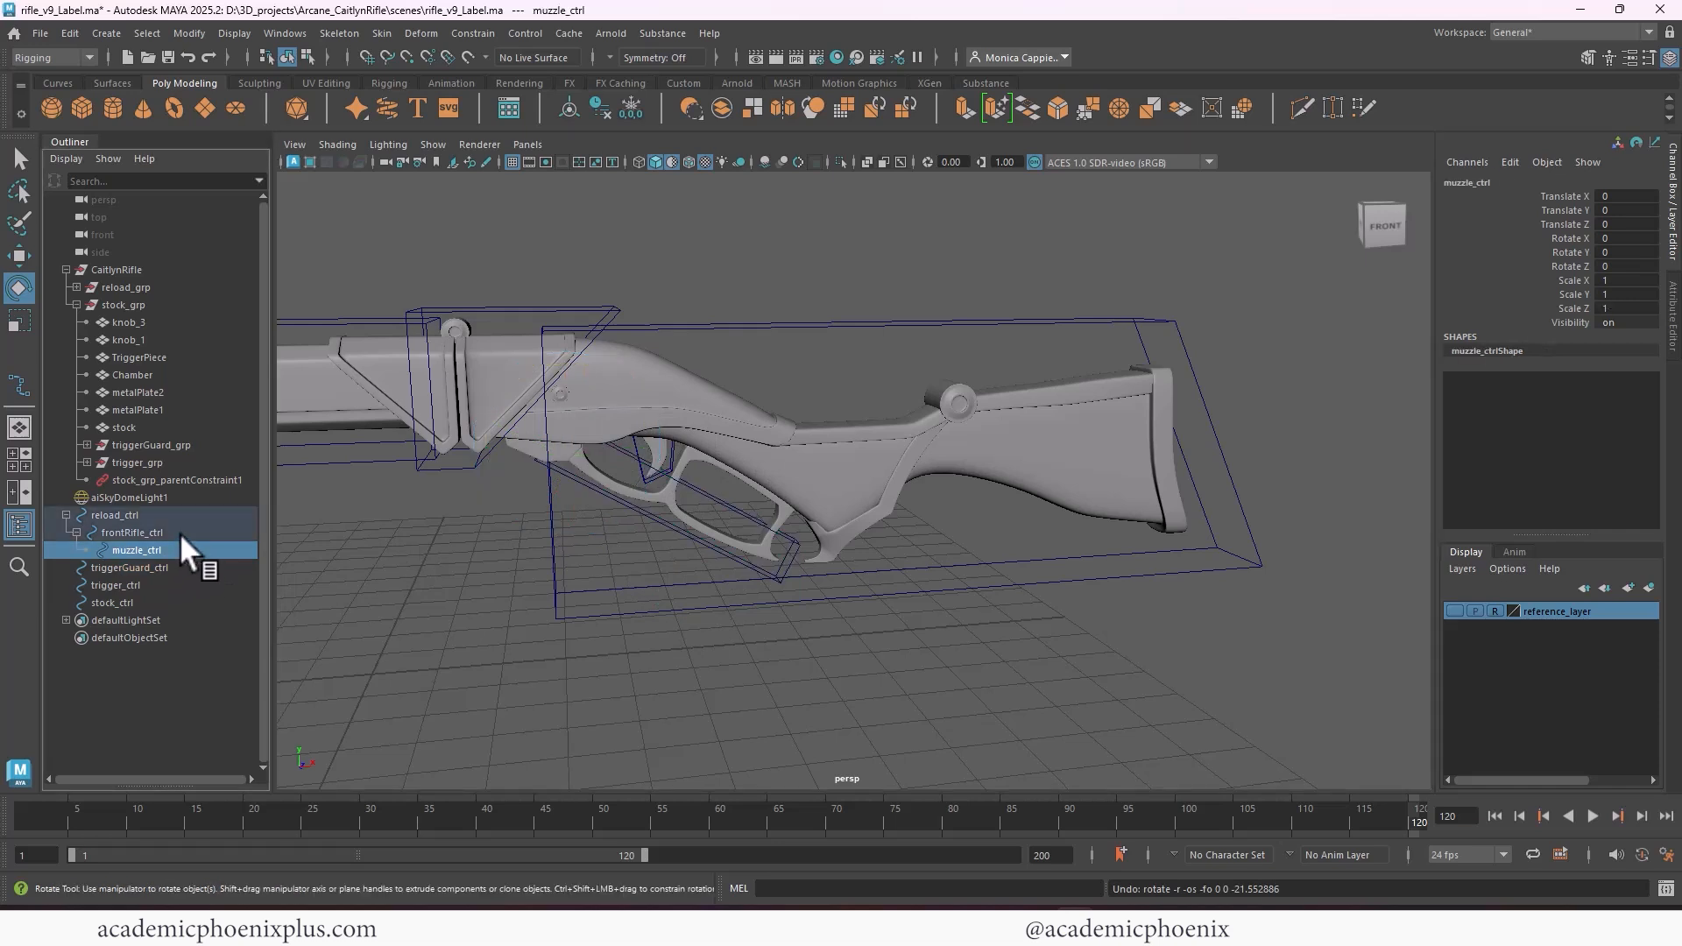
pyautogui.click(161, 568)
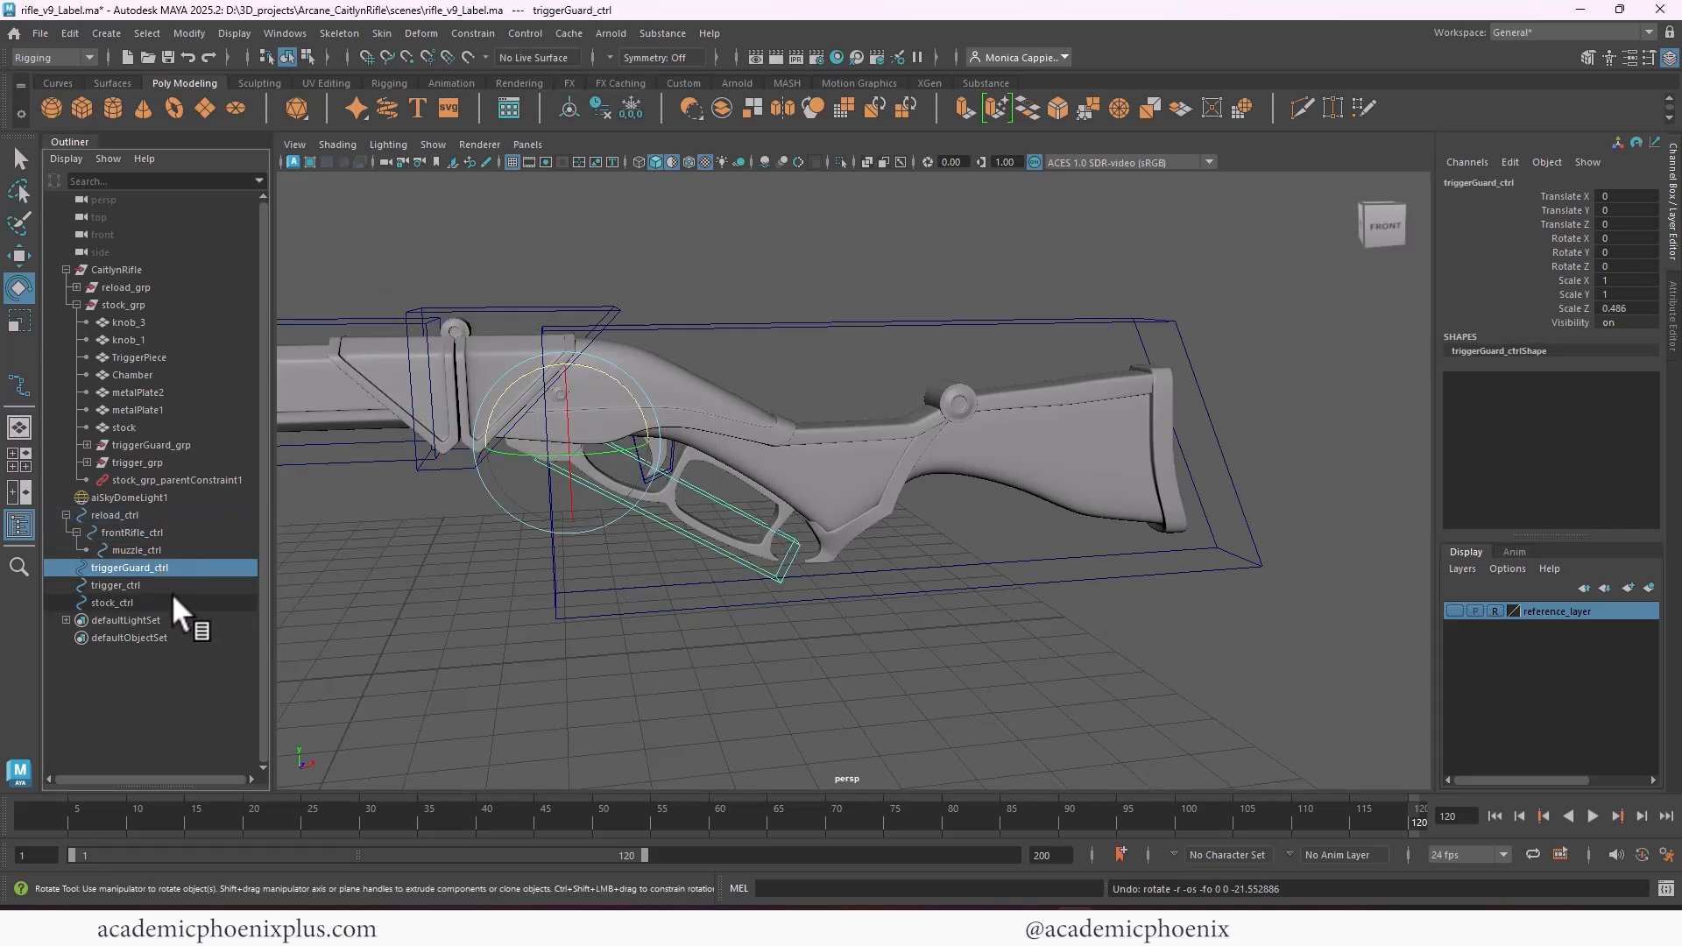
pyautogui.click(168, 586)
pyautogui.moveTo(699, 439); pyautogui.dragTo(456, 486)
pyautogui.hotkey('ctrl', 'z')
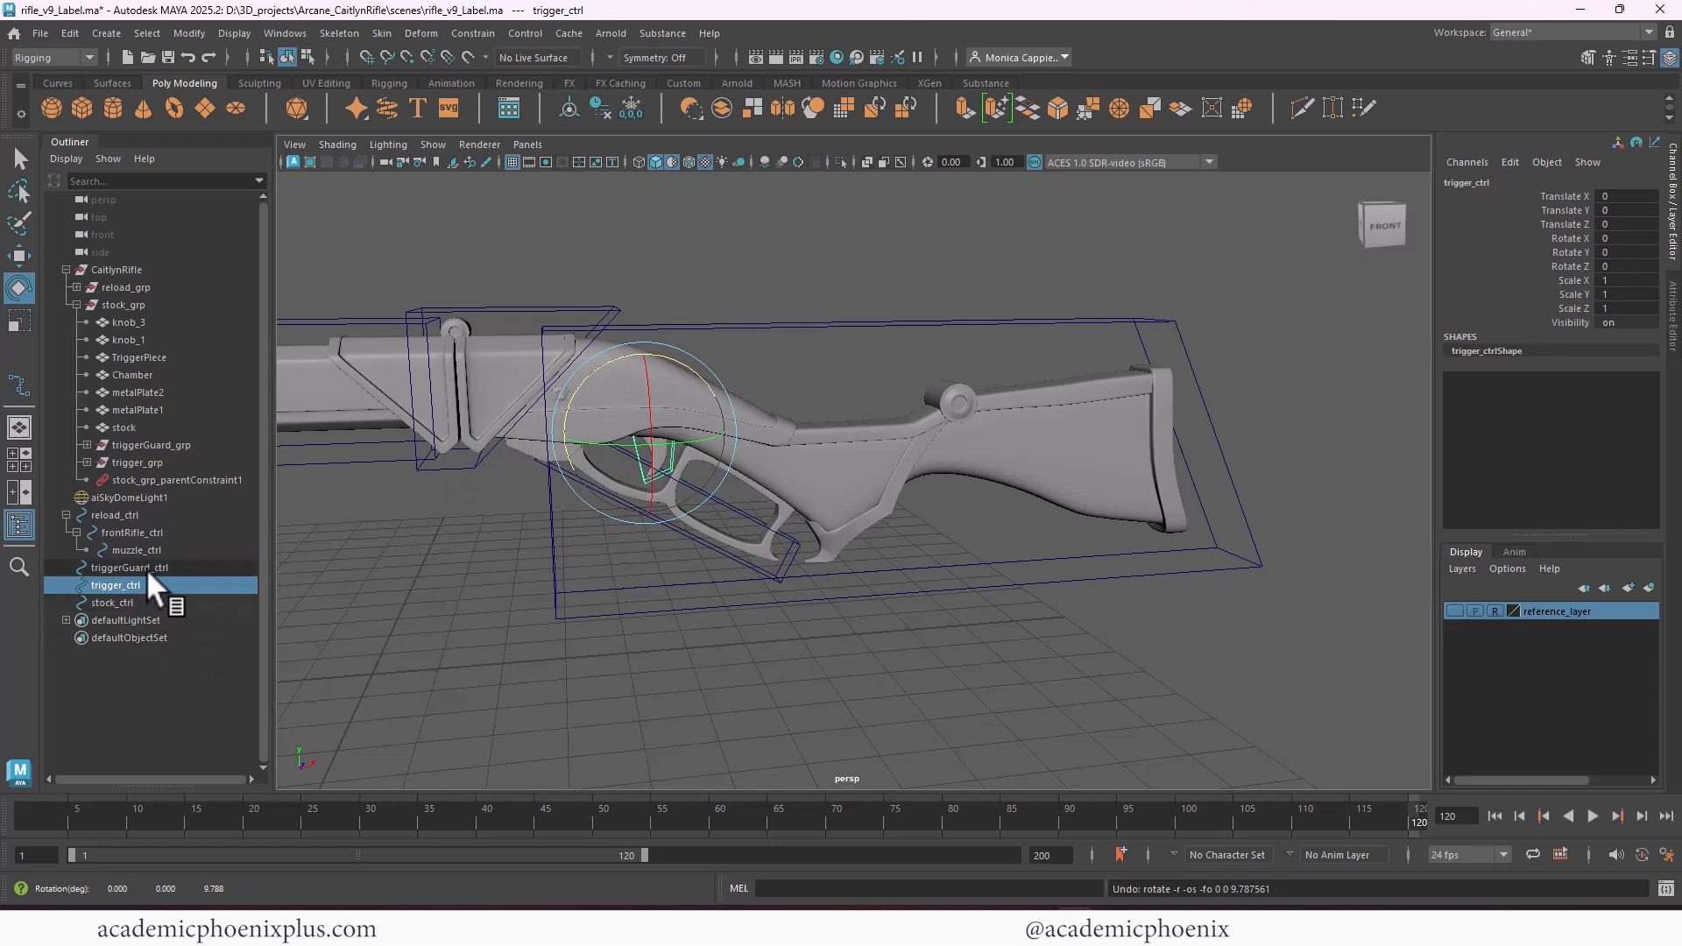
# Parent triggerGuard_ctrl and trigger_ctrl under stock_ctrl in the Outliner, and clear the selection
pyautogui.keyDown('ctrl'); pyautogui.click(140, 568); pyautogui.keyUp('ctrl')
pyautogui.moveTo(119, 583); pyautogui.dragTo(113, 598, button='middle')
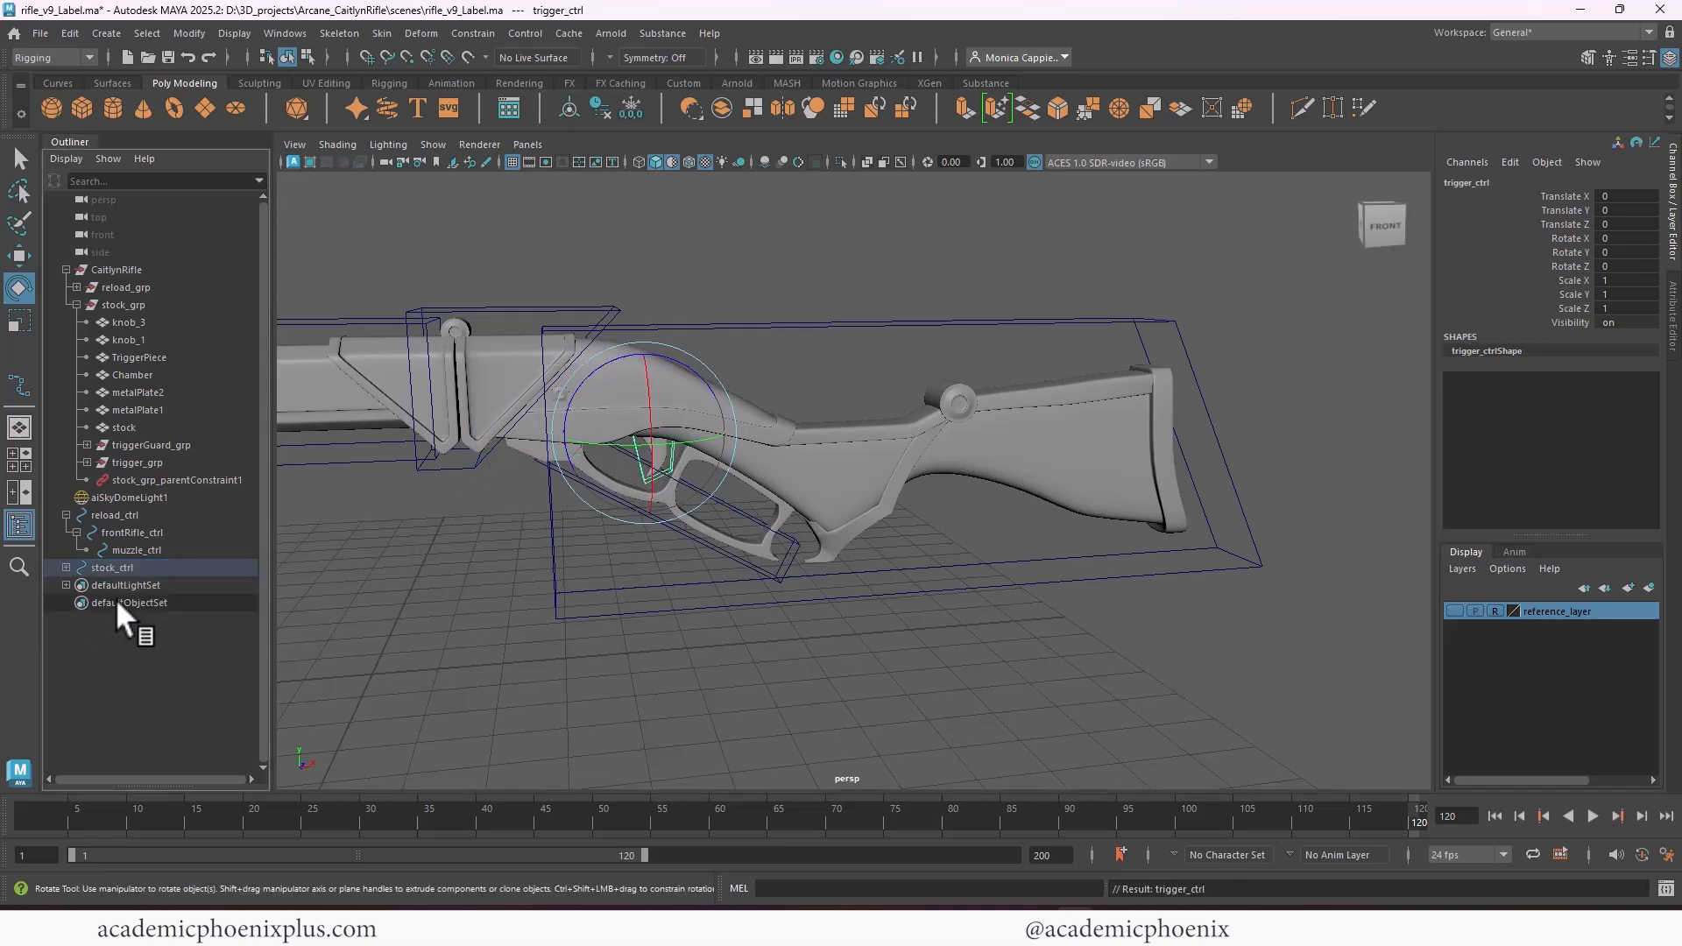
pyautogui.click(123, 567)
pyautogui.click(795, 591)
pyautogui.keyDown('alt'); pyautogui.moveTo(795, 592); pyautogui.dragTo(805, 397); pyautogui.keyUp('alt')
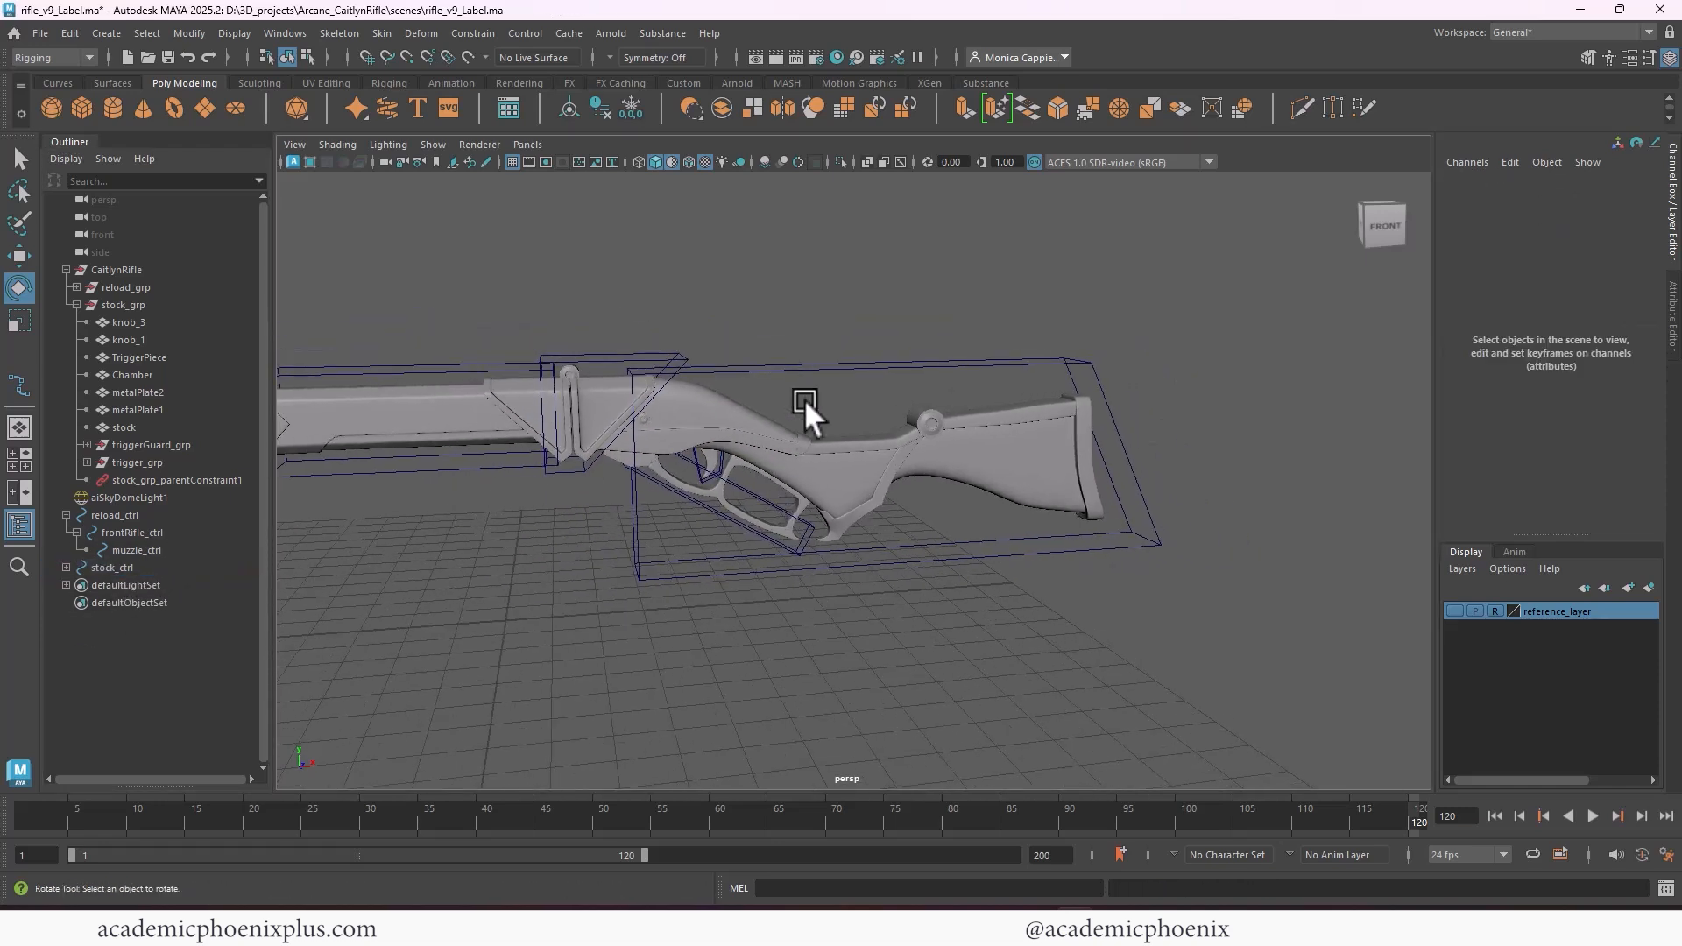
# Test-rotate stock_ctrl with its nested trigger controls and undo the rotation
pyautogui.click(857, 361)
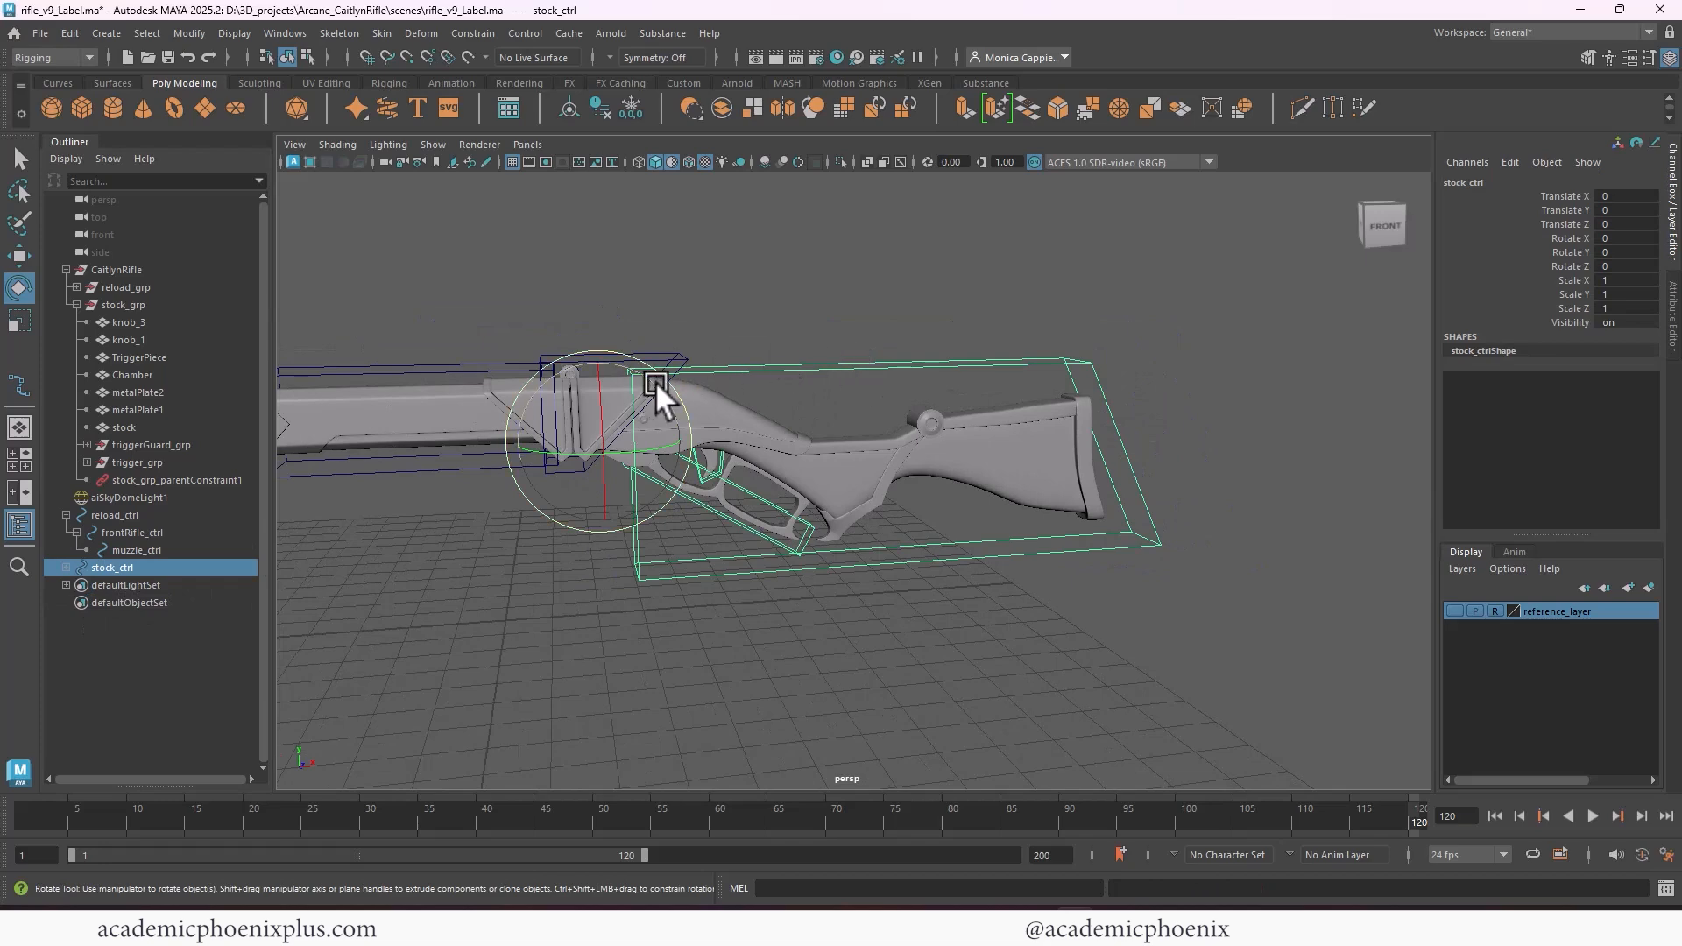
pyautogui.moveTo(656, 381); pyautogui.dragTo(659, 461)
pyautogui.hotkey('ctrl', 'z')
pyautogui.keyDown('alt'); pyautogui.moveTo(970, 447); pyautogui.dragTo(635, 379); pyautogui.keyUp('alt')
pyautogui.click(902, 317)
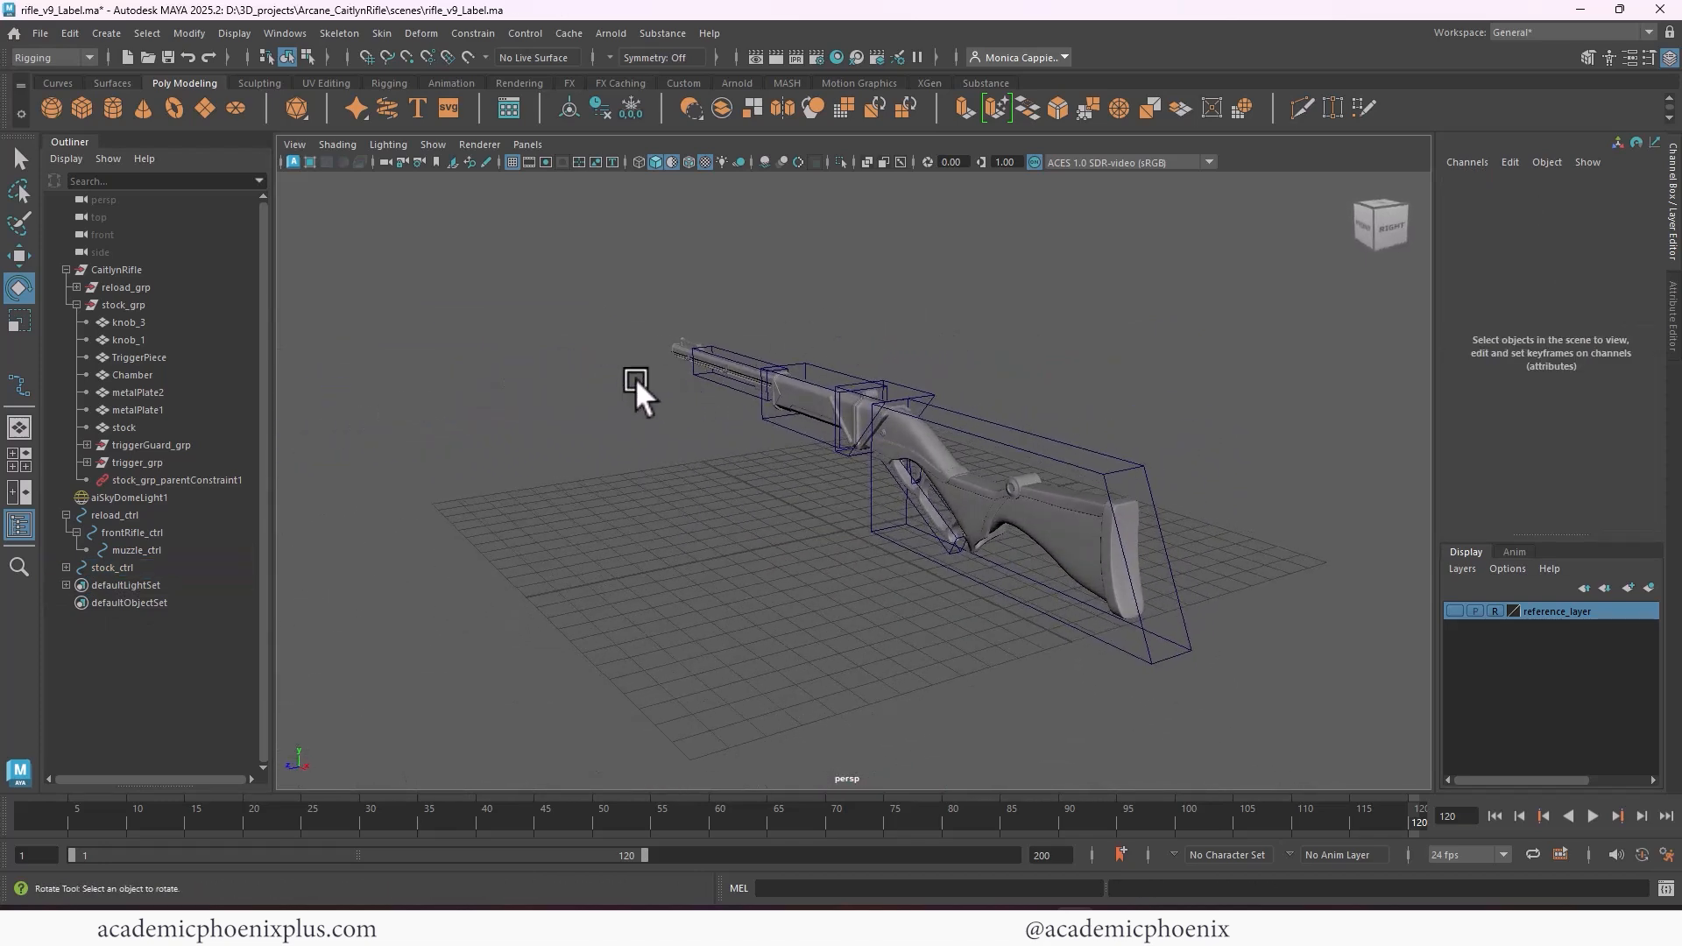
pyautogui.keyDown('alt'); pyautogui.moveTo(705, 423); pyautogui.dragTo(711, 356, button='right'); pyautogui.keyUp('alt')
pyautogui.keyDown('alt'); pyautogui.moveTo(745, 442); pyautogui.dragTo(691, 418, button='middle'); pyautogui.keyUp('alt')
pyautogui.keyDown('alt'); pyautogui.moveTo(690, 418); pyautogui.dragTo(733, 424); pyautogui.keyUp('alt')
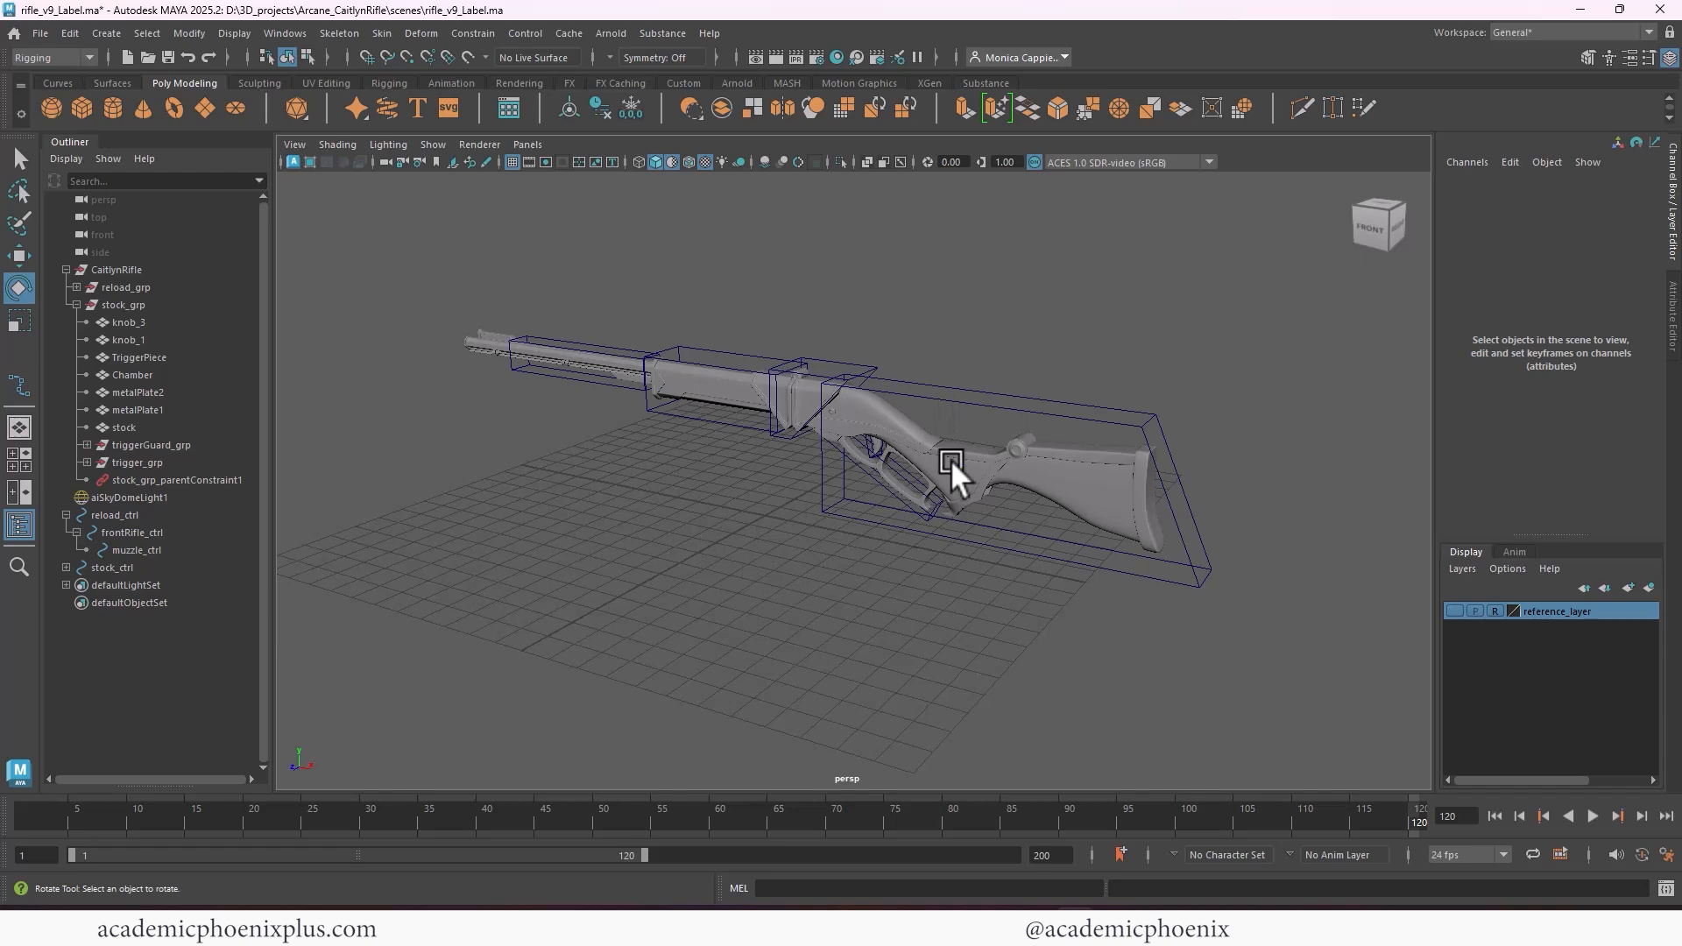
# Create a NURBS square at the origin, inspect its separate sides, and delete the whole square
pyautogui.click(61, 82)
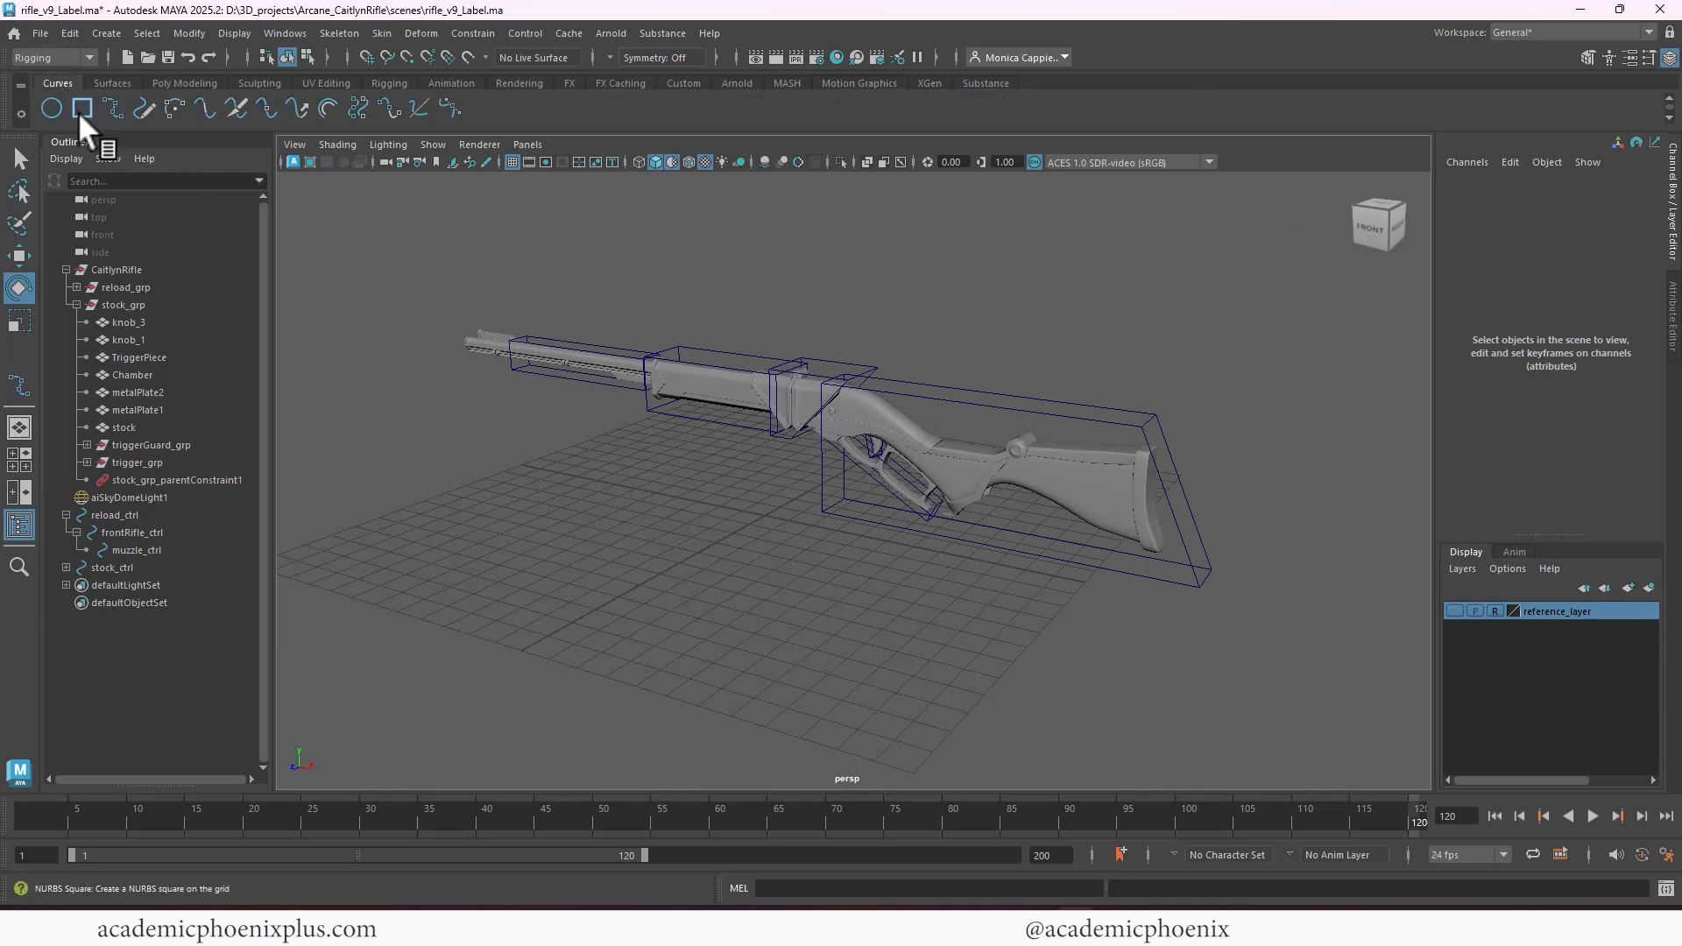
pyautogui.click(82, 108)
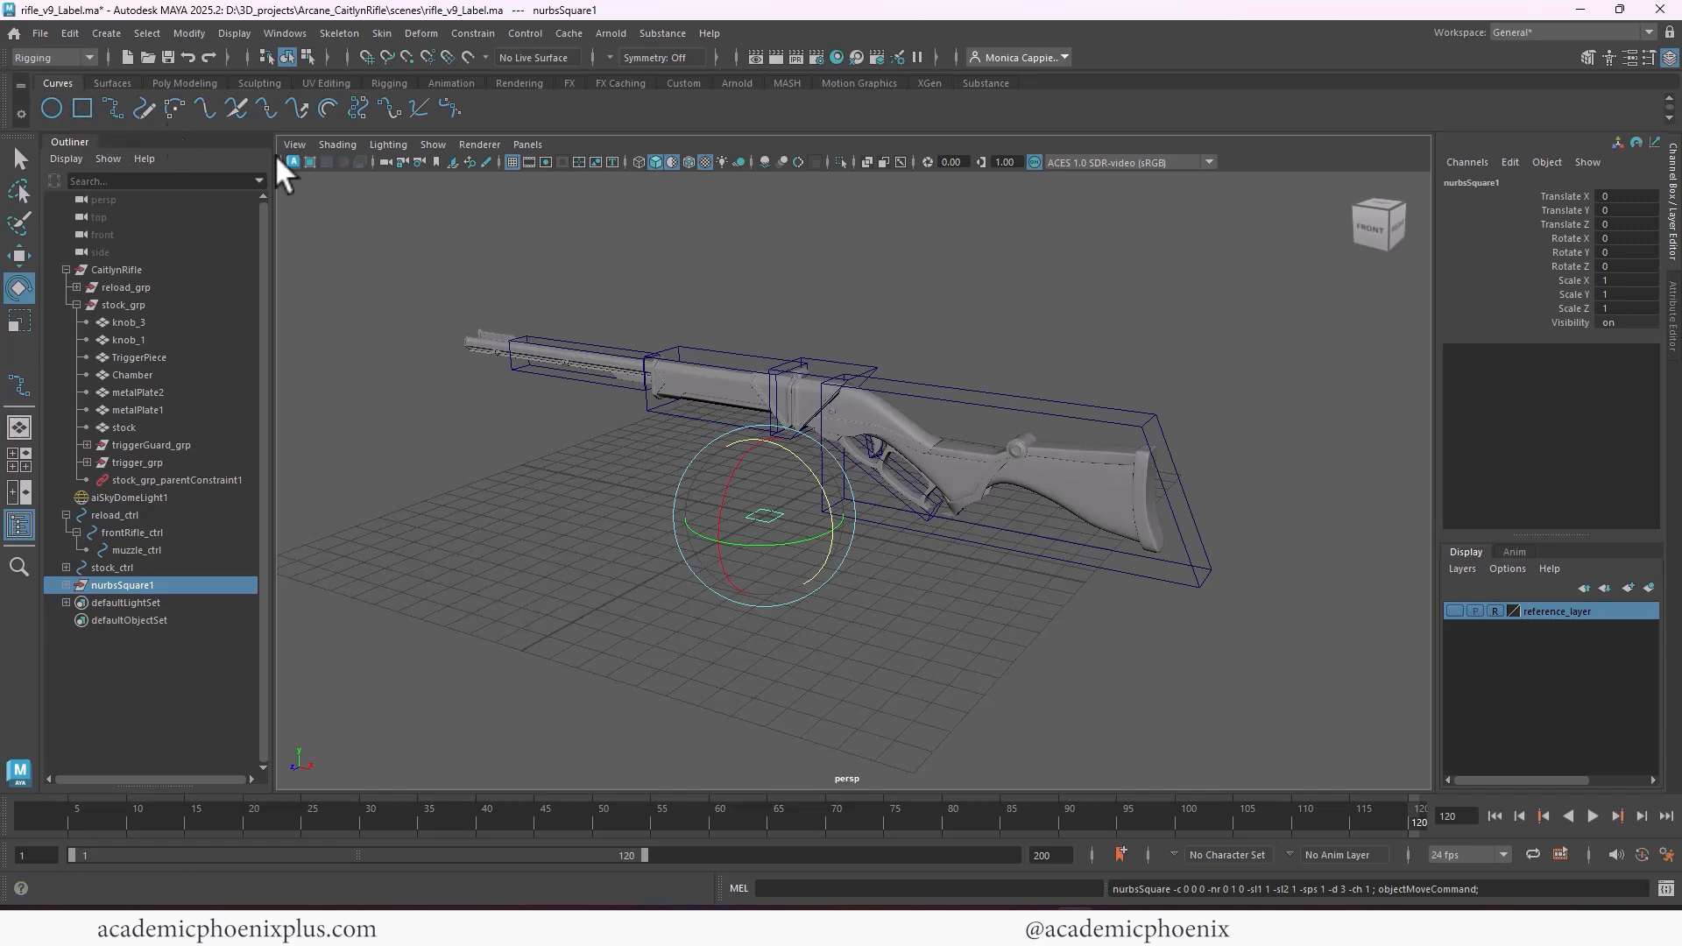
pyautogui.click(778, 635)
pyautogui.click(778, 517)
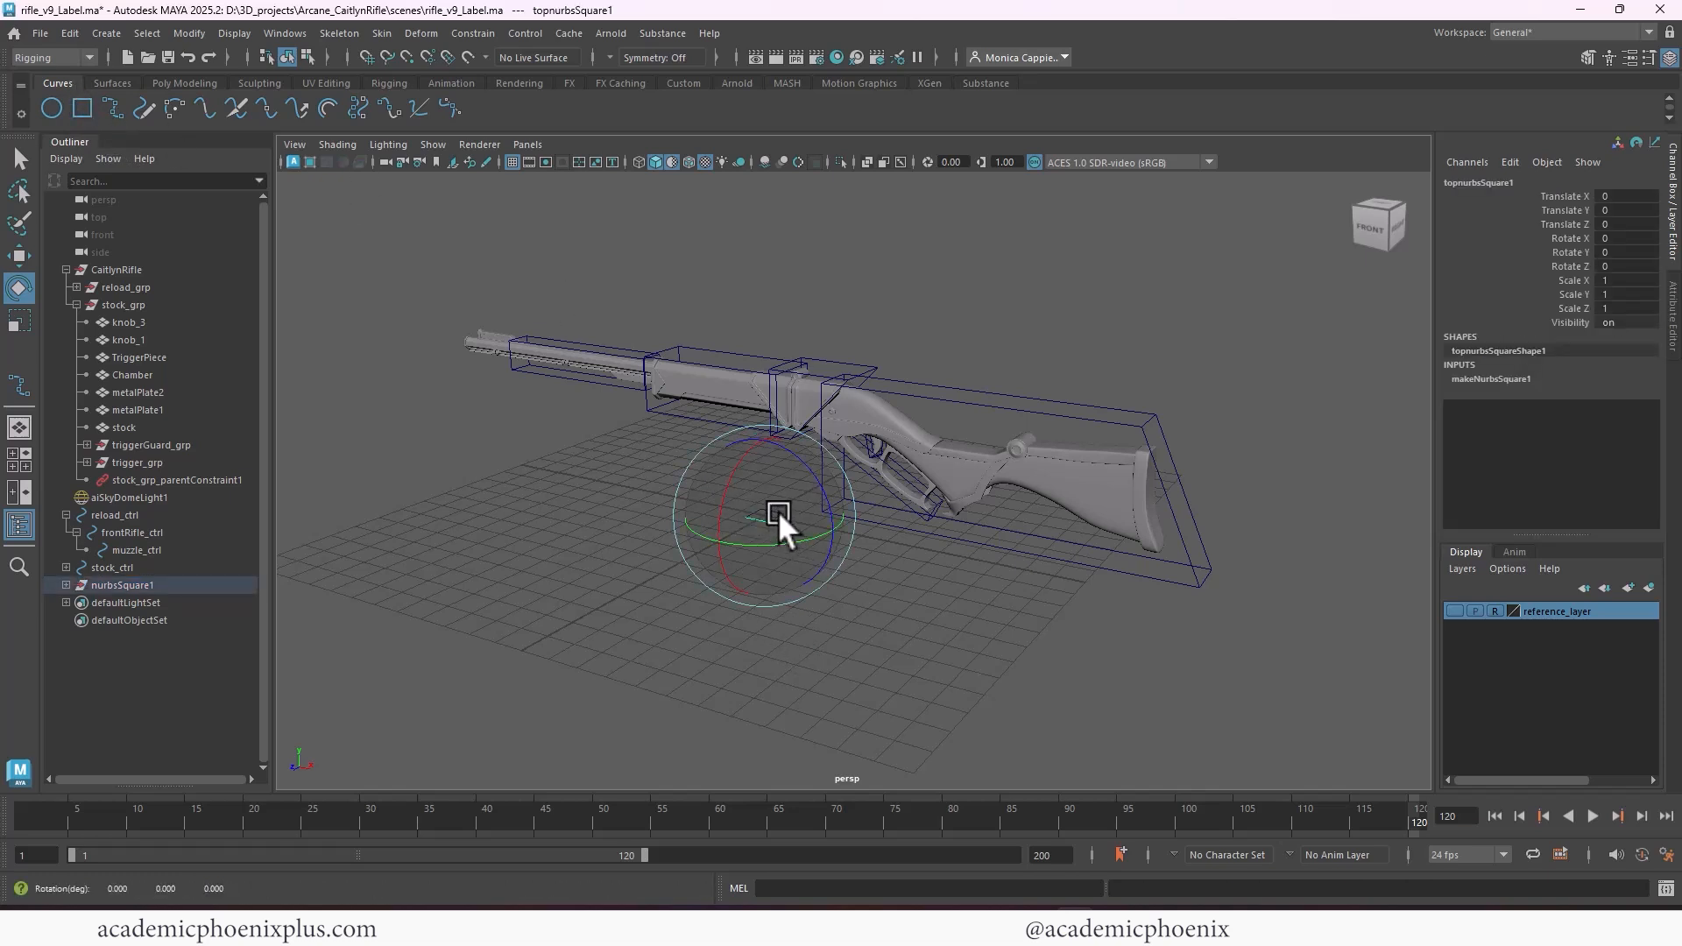
pyautogui.moveTo(716, 463); pyautogui.dragTo(792, 528)
pyautogui.moveTo(98, 583); pyautogui.dragTo(155, 599)
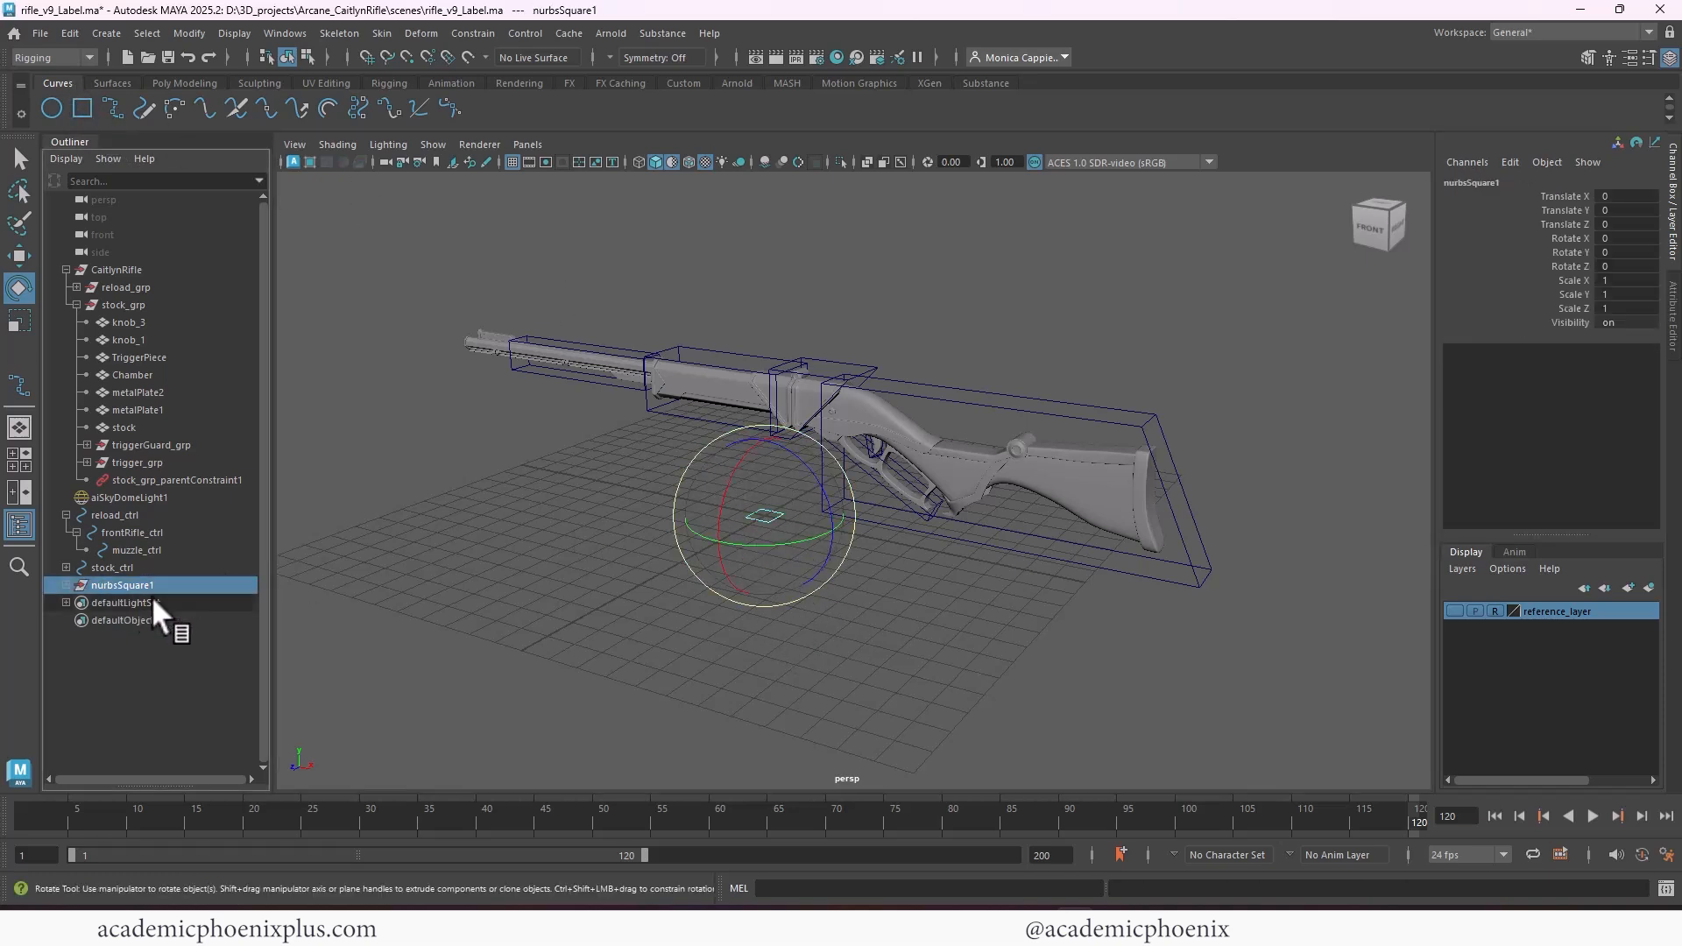
pyautogui.press('Delete')
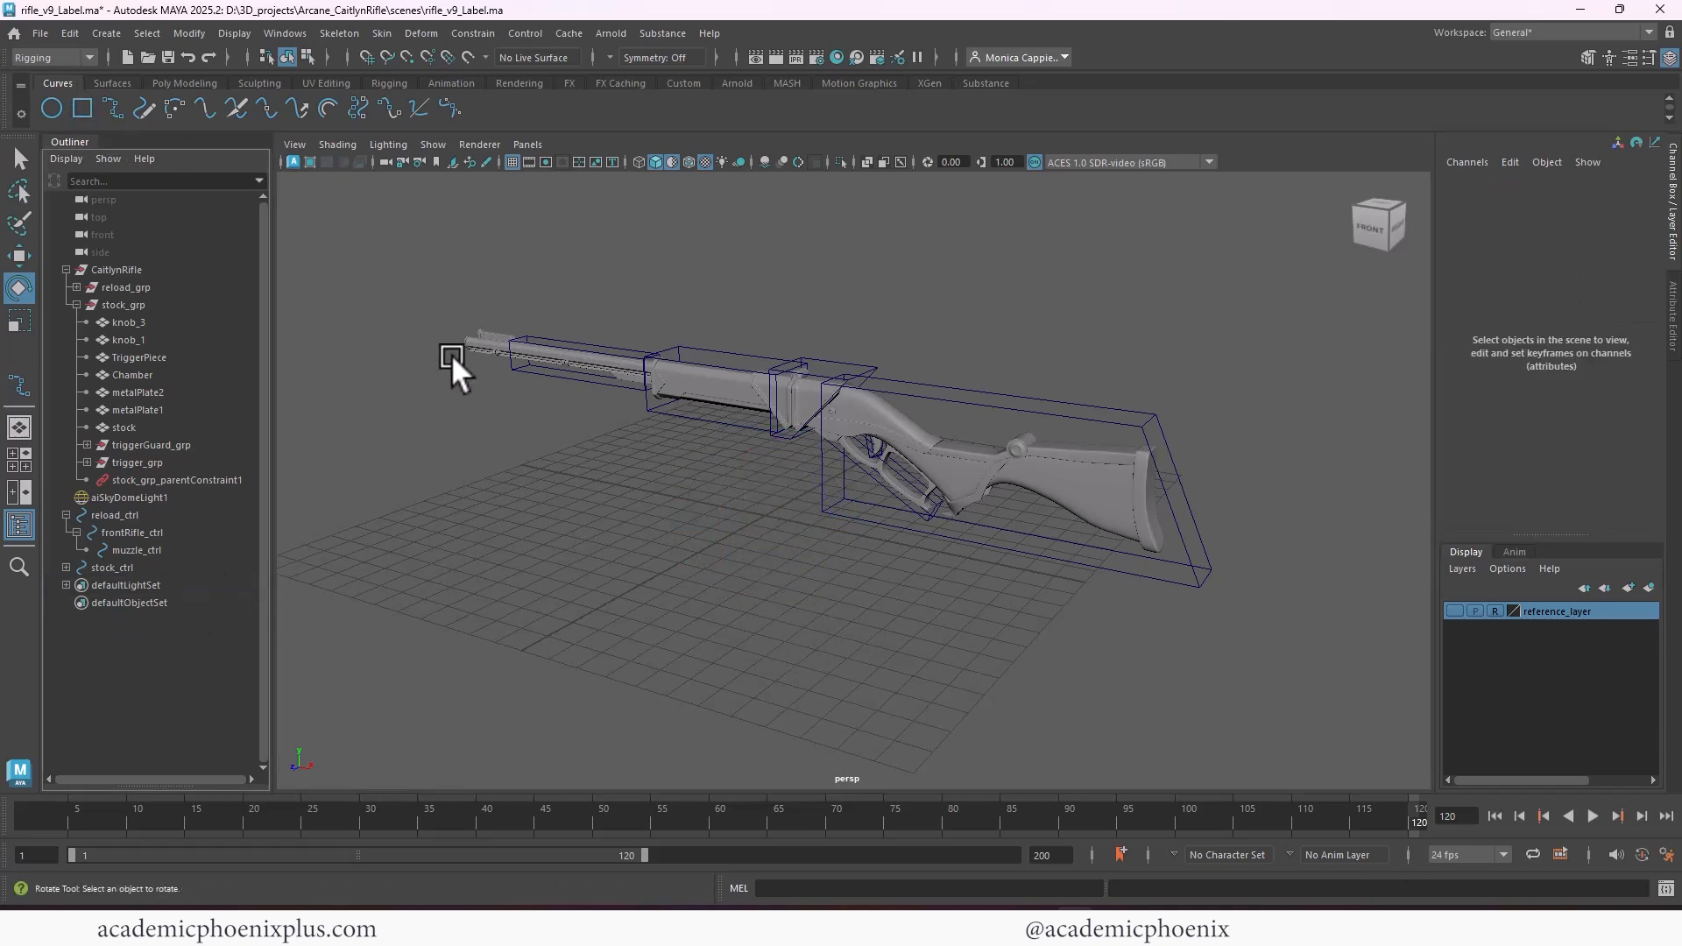
# Draw a closed, grid-snapped rectangle around the whole rifle in the top view with the EP Curve tool
pyautogui.click(25, 457)
pyautogui.press('space')
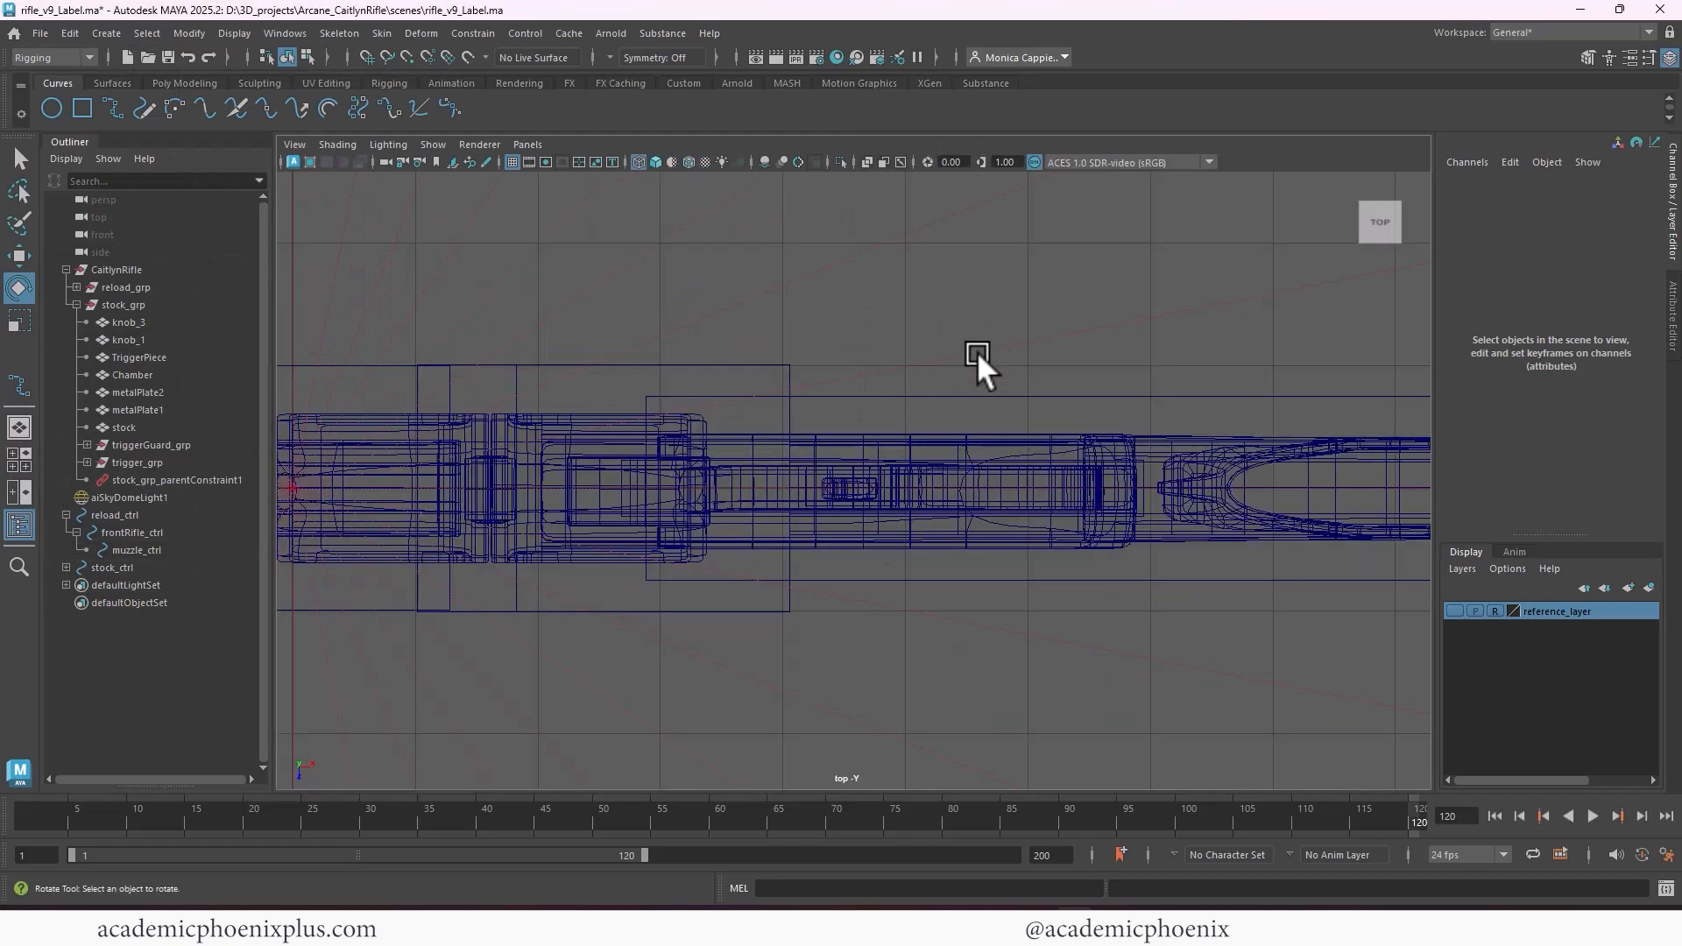
pyautogui.keyDown('alt'); pyautogui.moveTo(976, 351); pyautogui.dragTo(402, 271, button='right'); pyautogui.keyUp('alt')
pyautogui.keyDown('alt'); pyautogui.moveTo(402, 271); pyautogui.dragTo(564, 232, button='middle'); pyautogui.keyUp('alt')
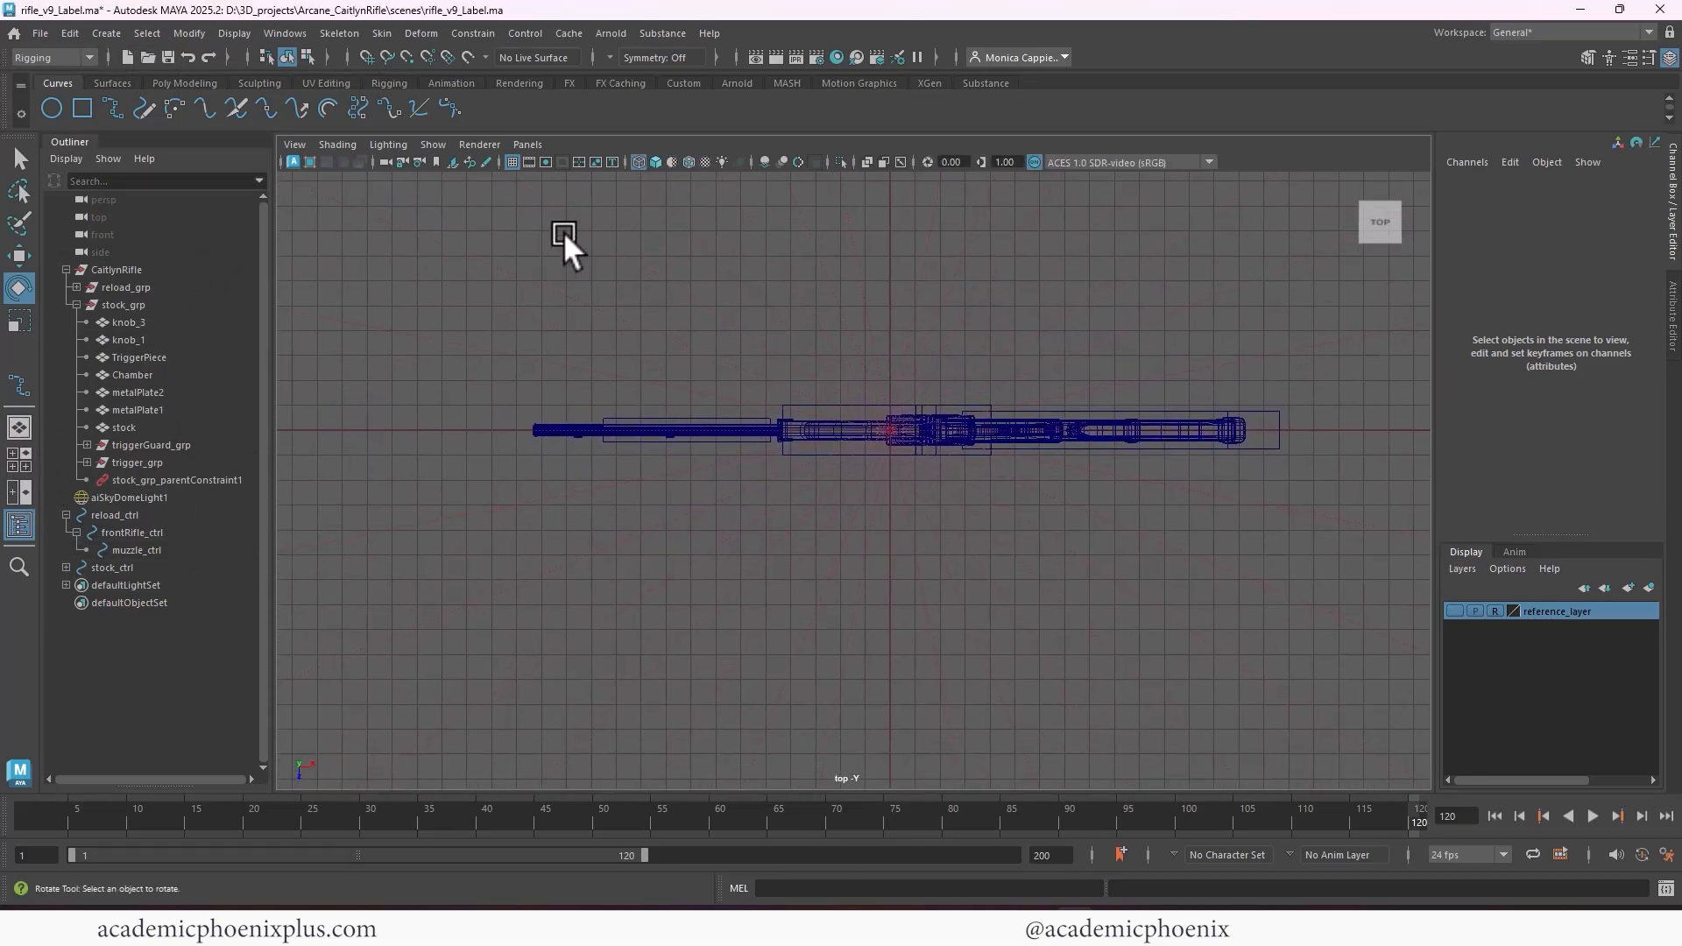
pyautogui.keyDown('alt'); pyautogui.moveTo(564, 231); pyautogui.dragTo(844, 306, button='right'); pyautogui.keyUp('alt')
pyautogui.keyDown('alt'); pyautogui.moveTo(845, 306); pyautogui.dragTo(807, 319, button='middle'); pyautogui.keyUp('alt')
pyautogui.click(104, 31)
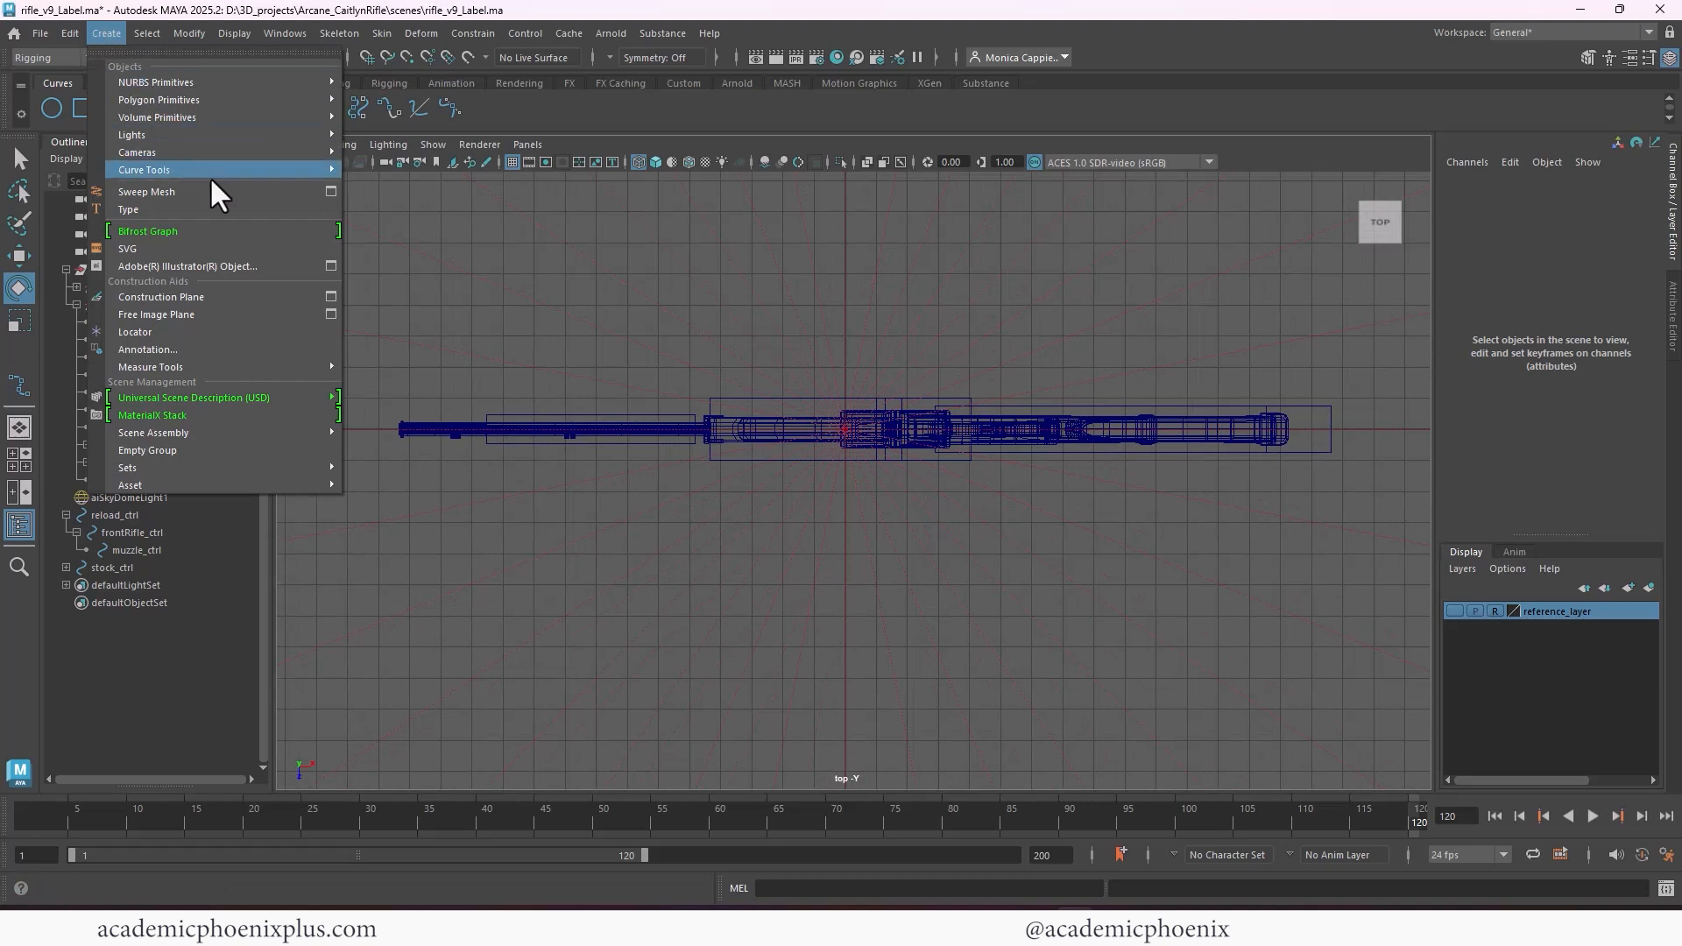
pyautogui.moveTo(236, 169)
pyautogui.click(448, 186)
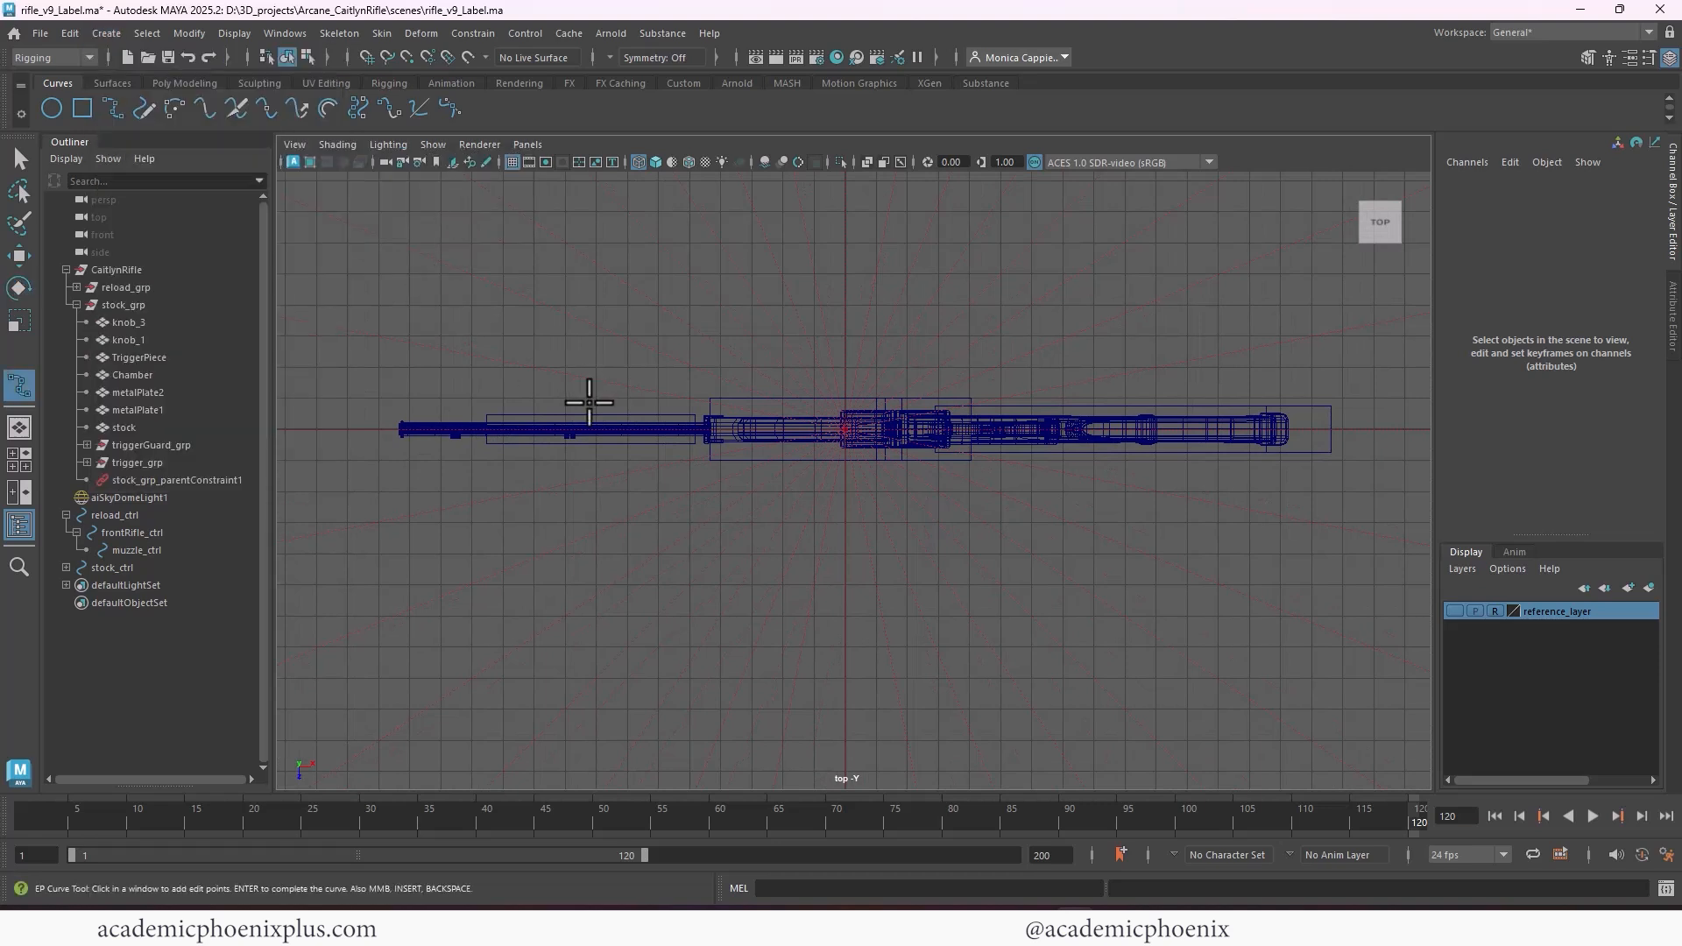
pyautogui.press('x')
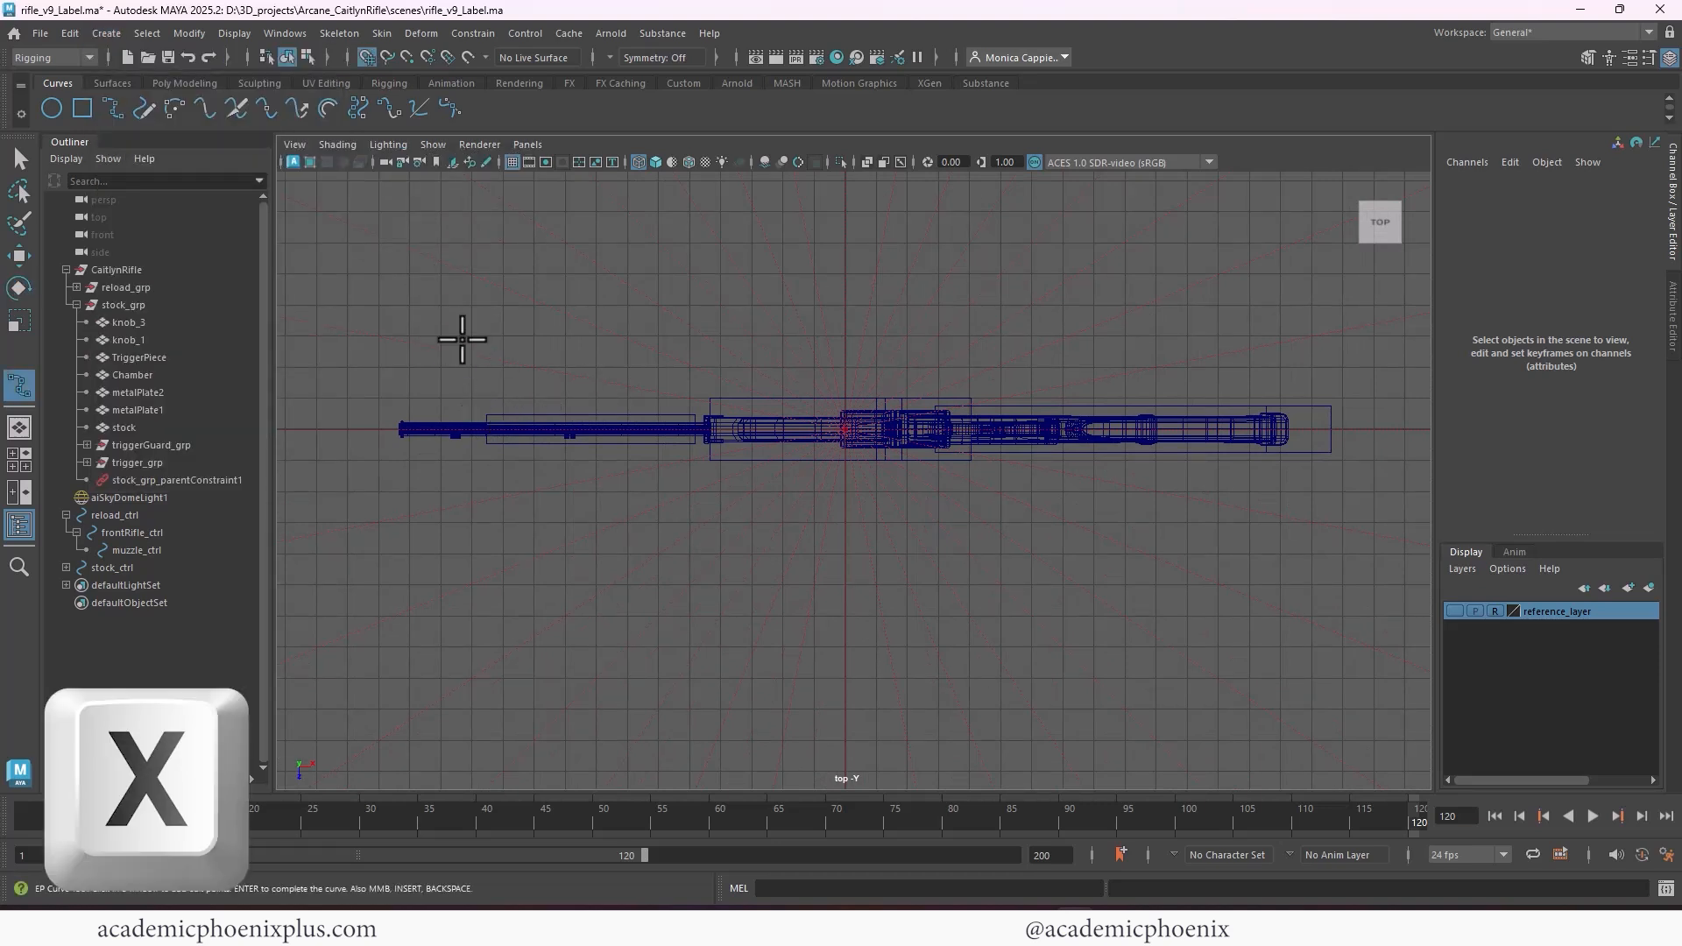
pyautogui.click(379, 366)
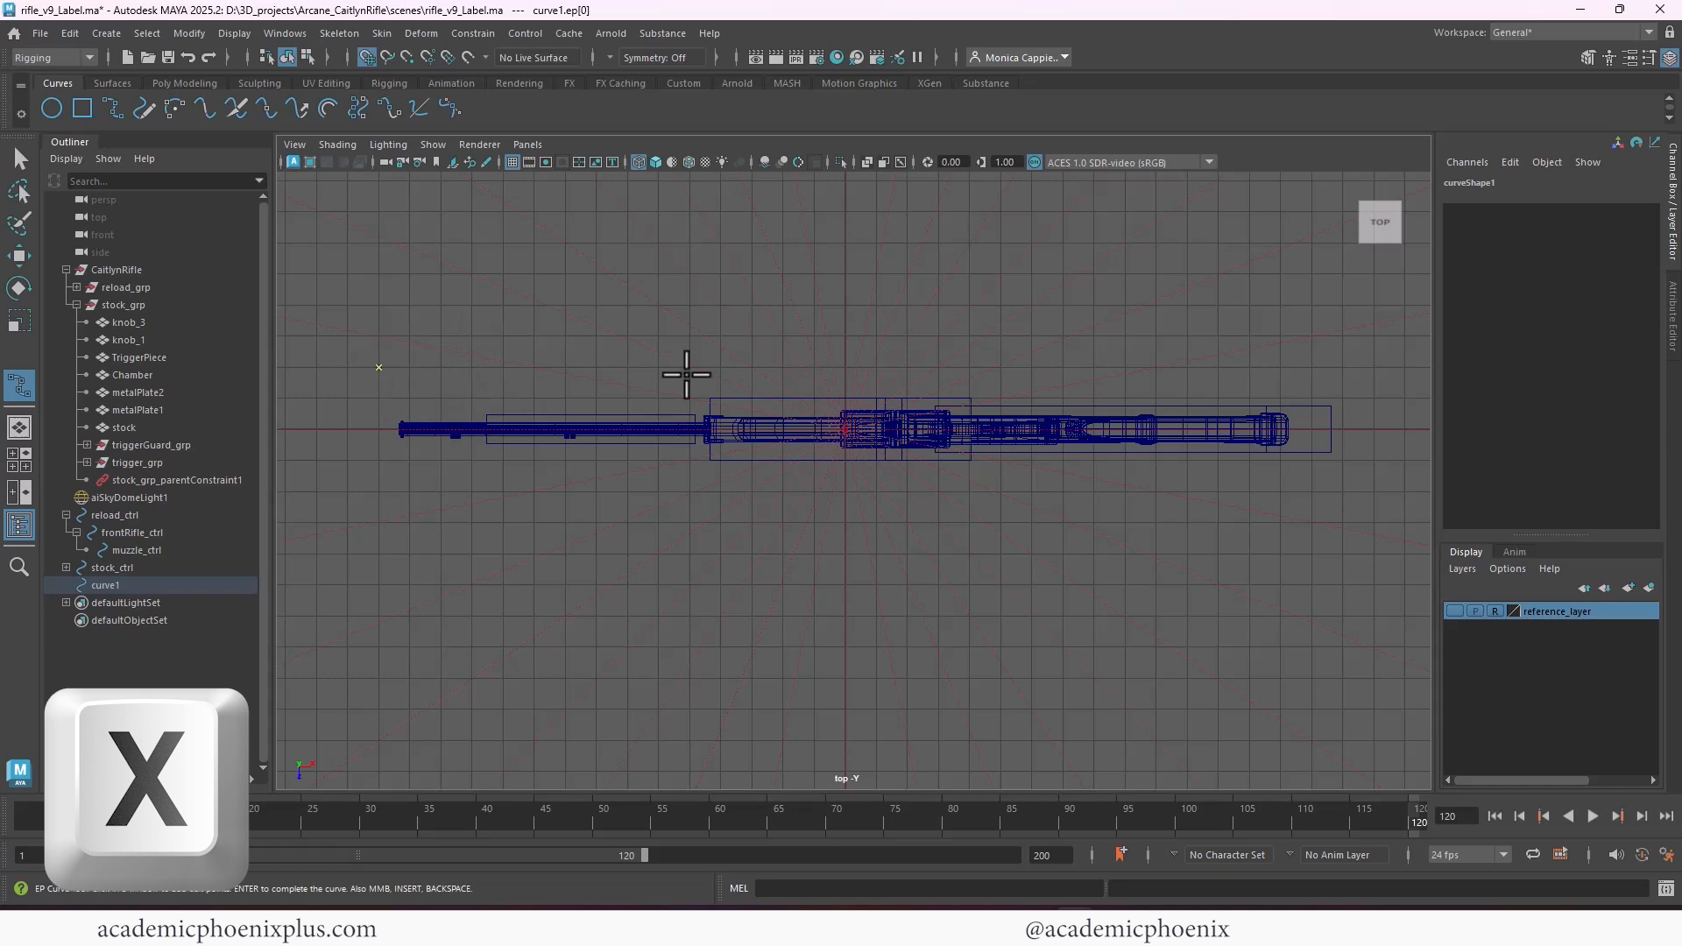
pyautogui.click(1372, 367)
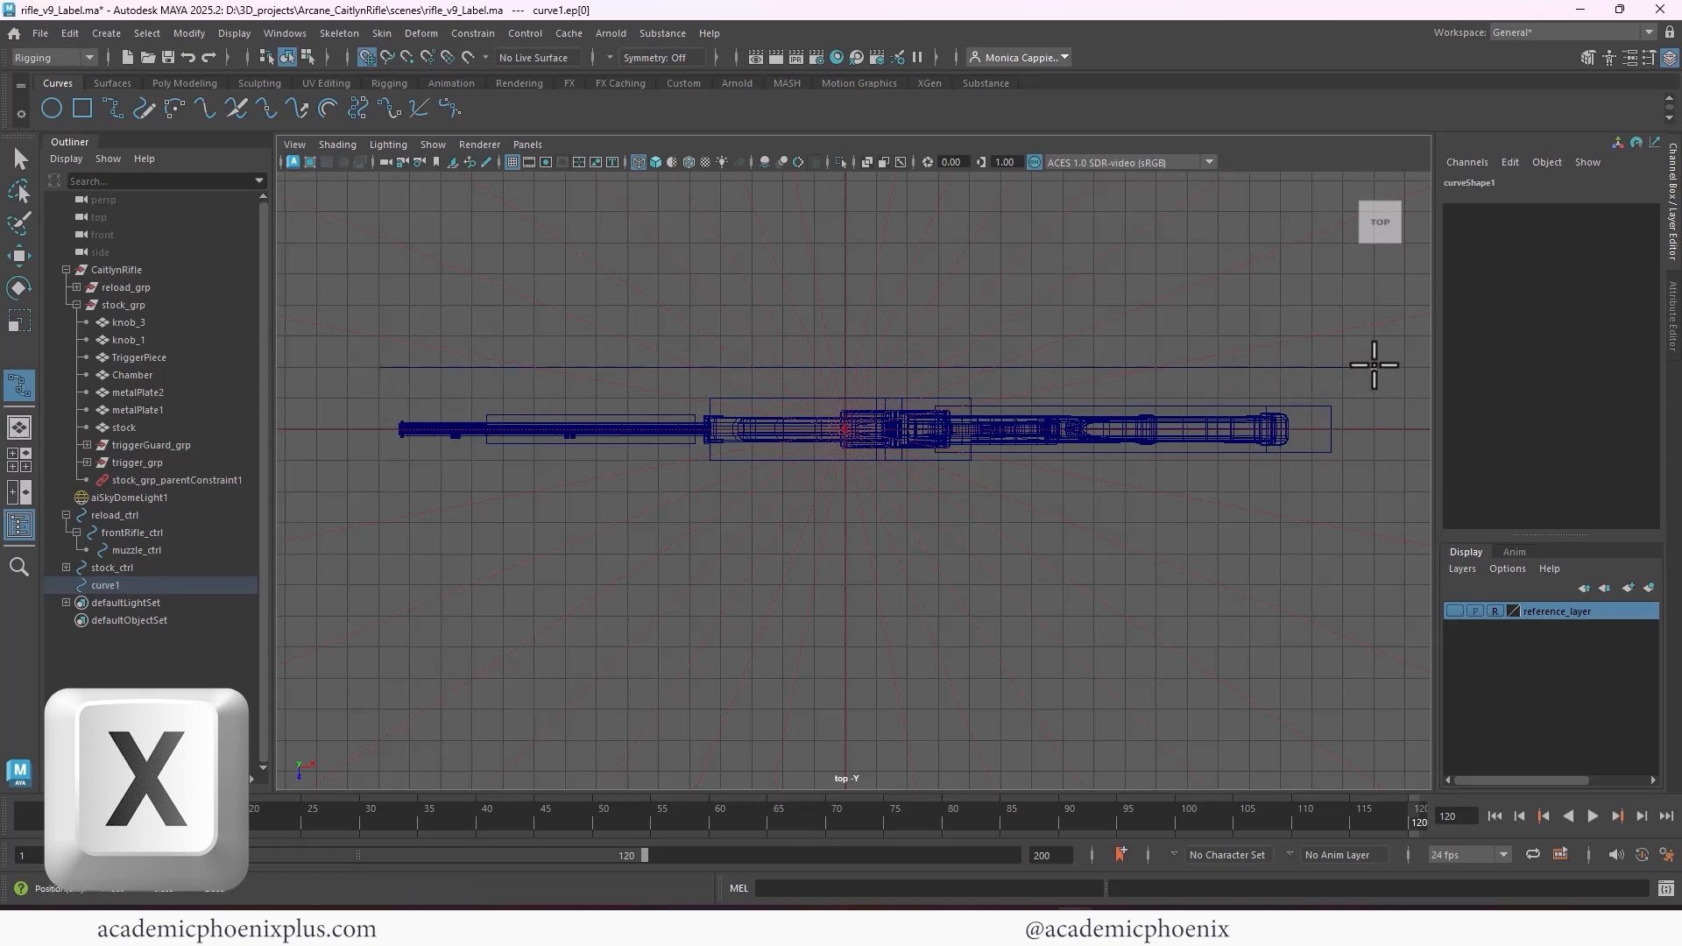
pyautogui.click(1372, 493)
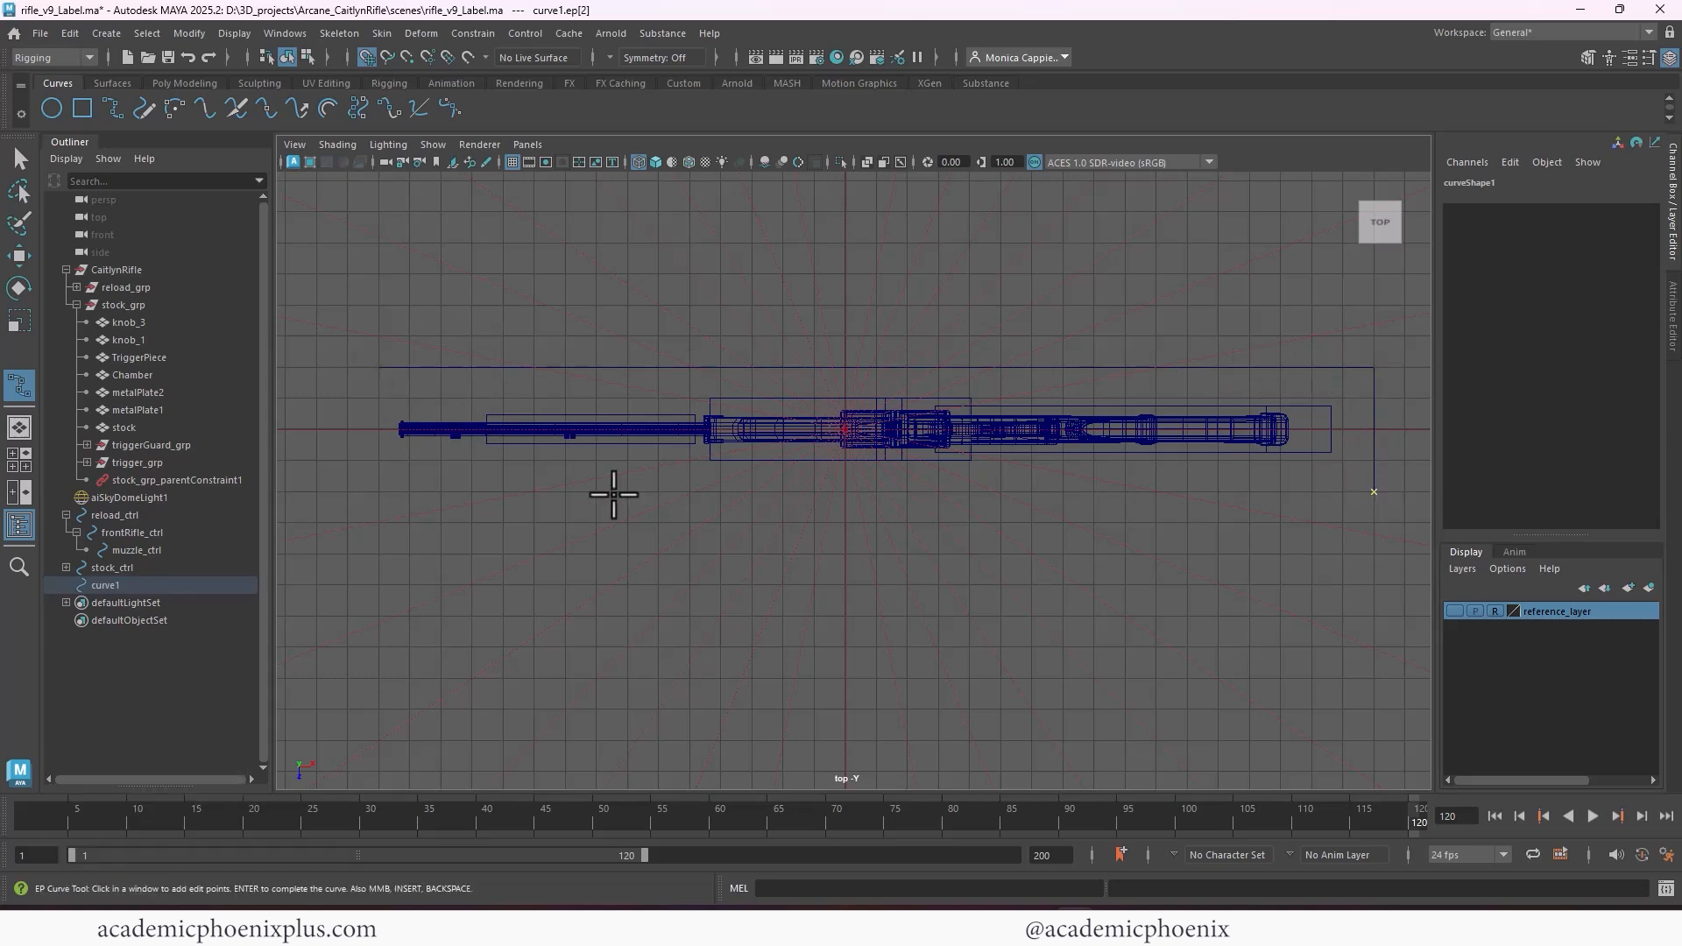
pyautogui.click(381, 488)
pyautogui.click(379, 369)
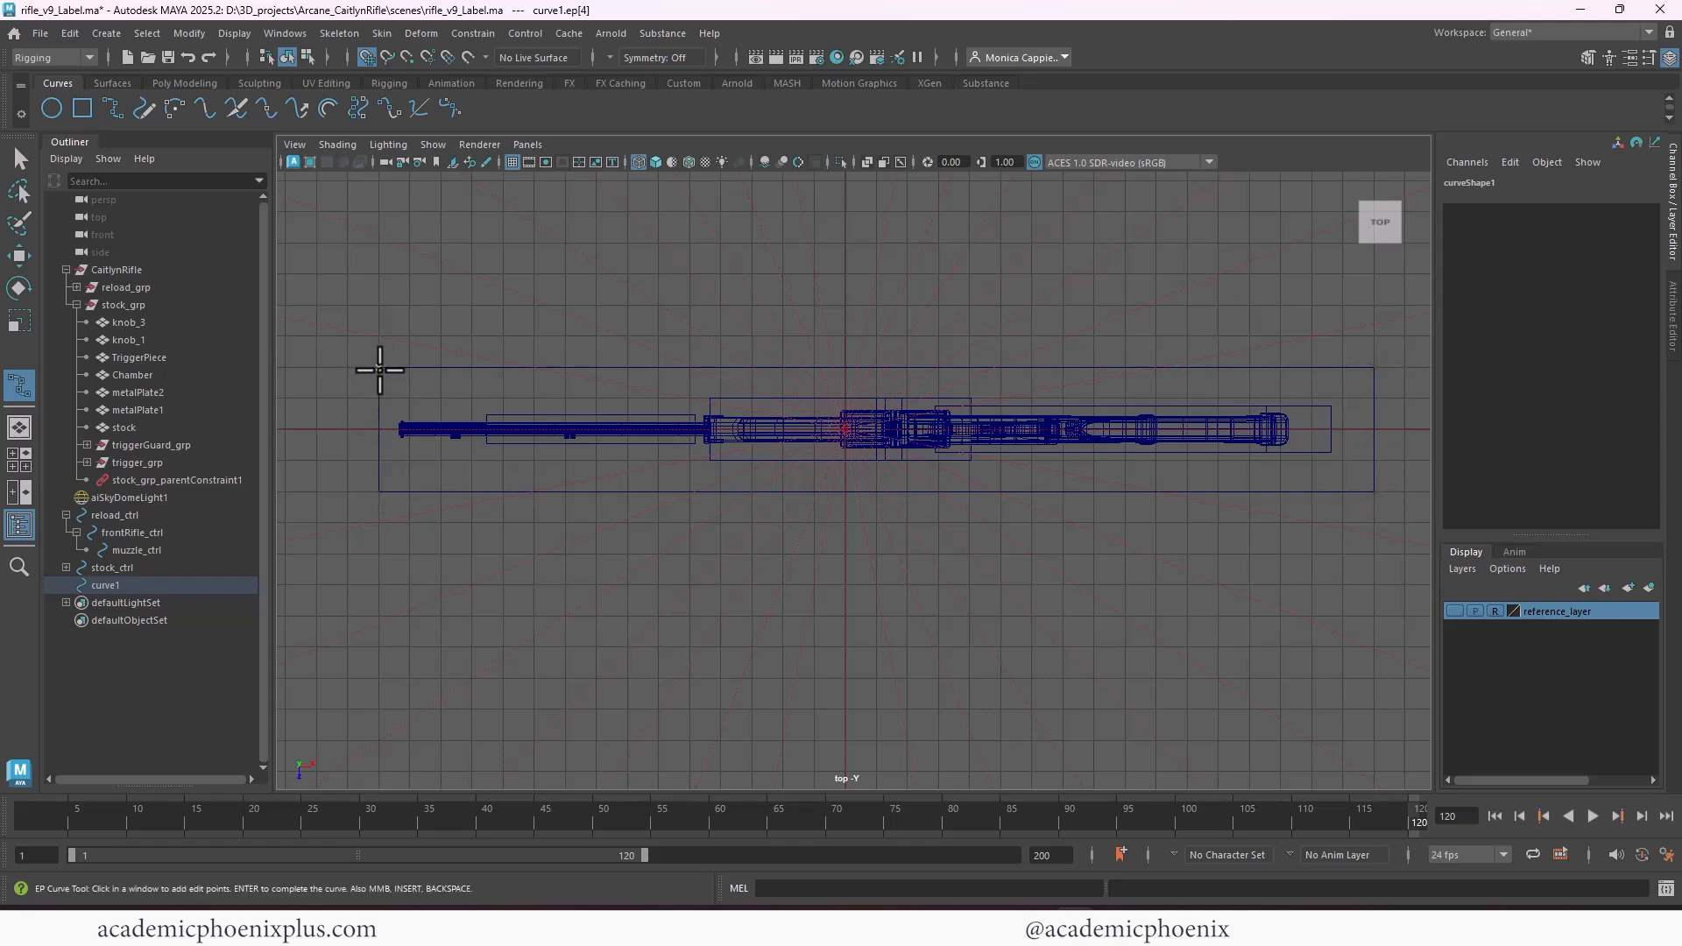
pyautogui.press('Return')
pyautogui.press('e')
# Return to the full perspective view and rename the new rectangular curve caitlynRifle_ctrl
pyautogui.press('space')
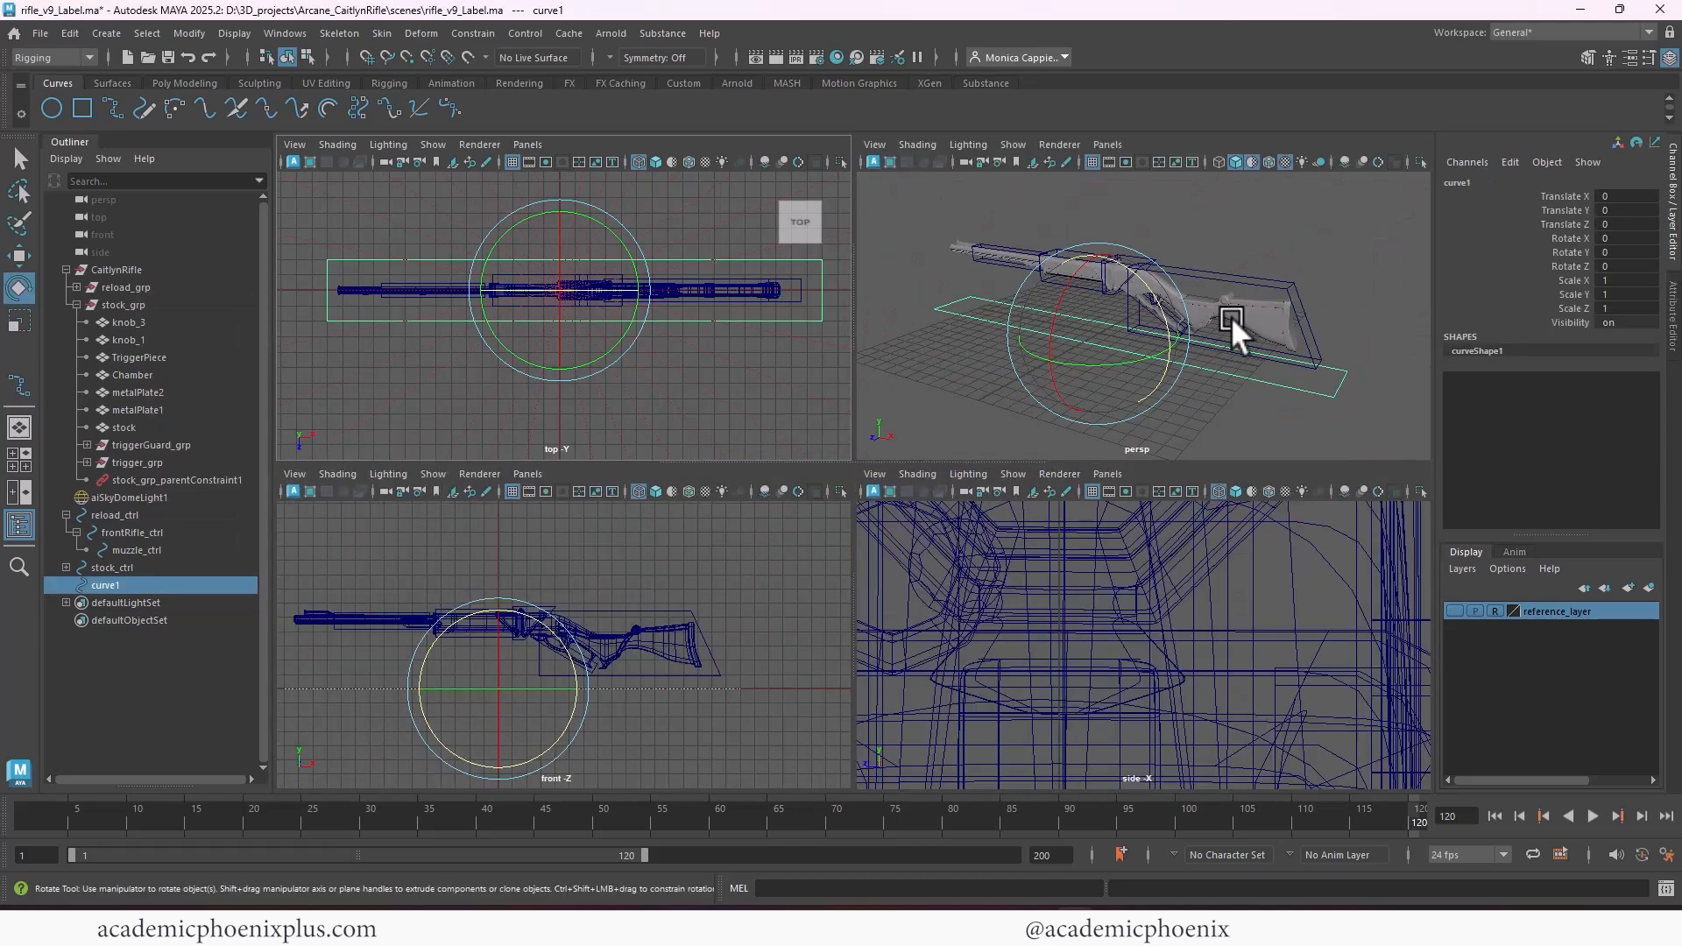
pyautogui.press('space')
pyautogui.keyDown('alt'); pyautogui.moveTo(1143, 344); pyautogui.dragTo(720, 593); pyautogui.keyUp('alt')
pyautogui.click(565, 533)
pyautogui.click(101, 580)
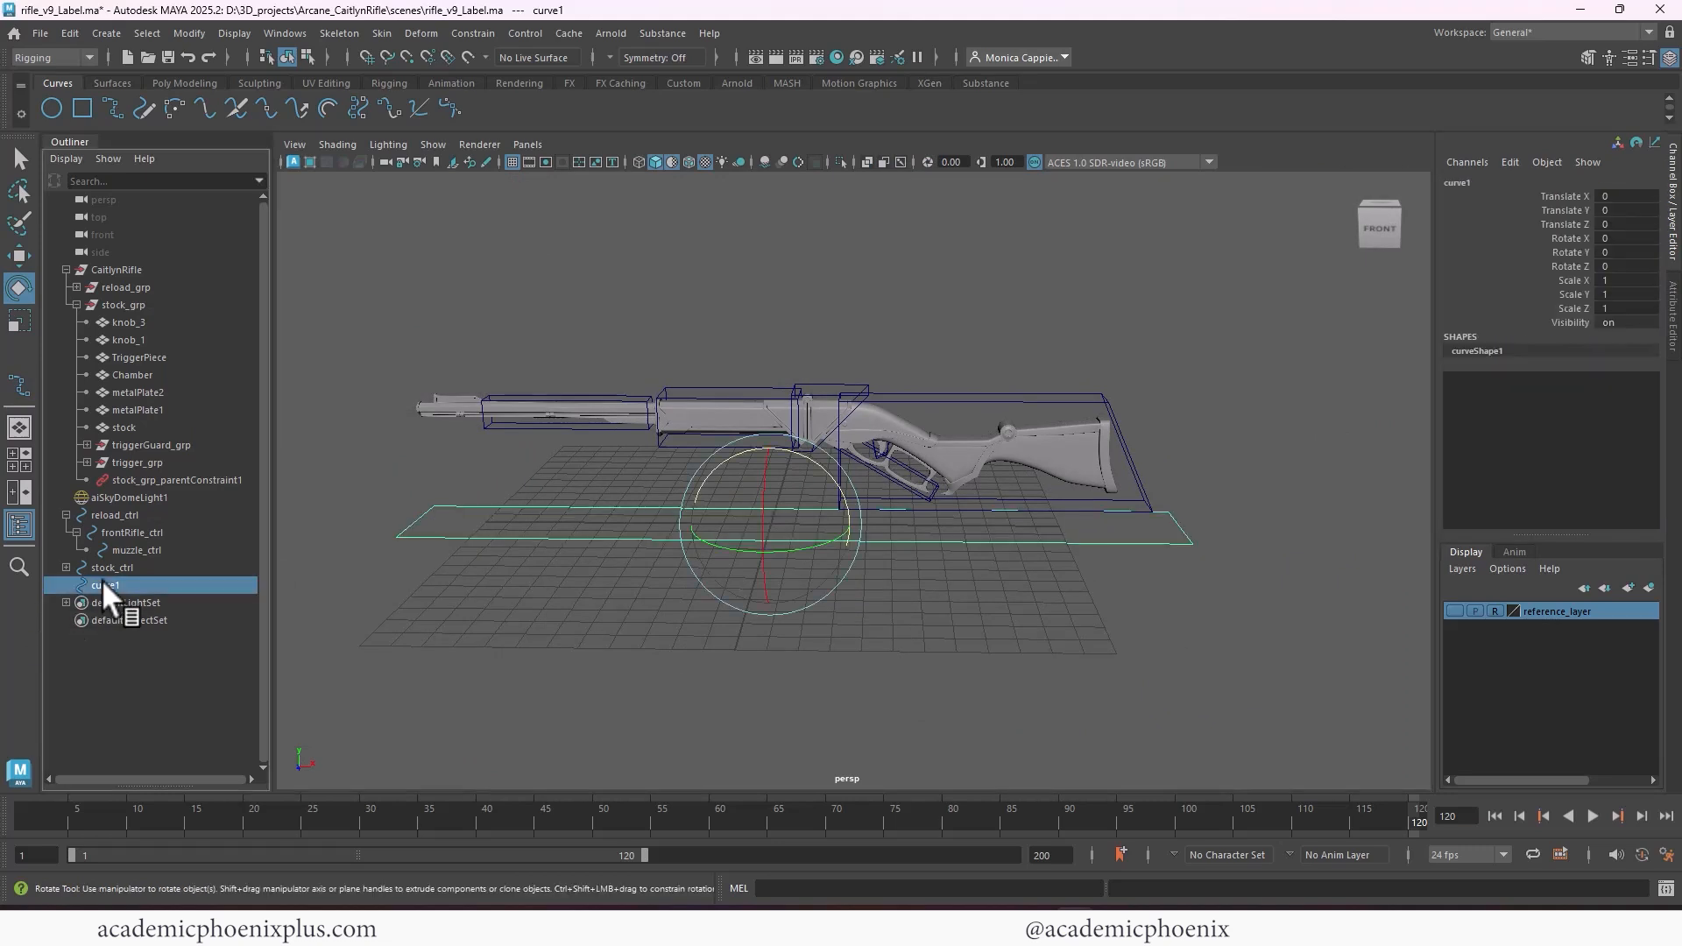
pyautogui.doubleClick(102, 580)
pyautogui.write('caitlynRifle_ctrl')
pyautogui.press('Return')
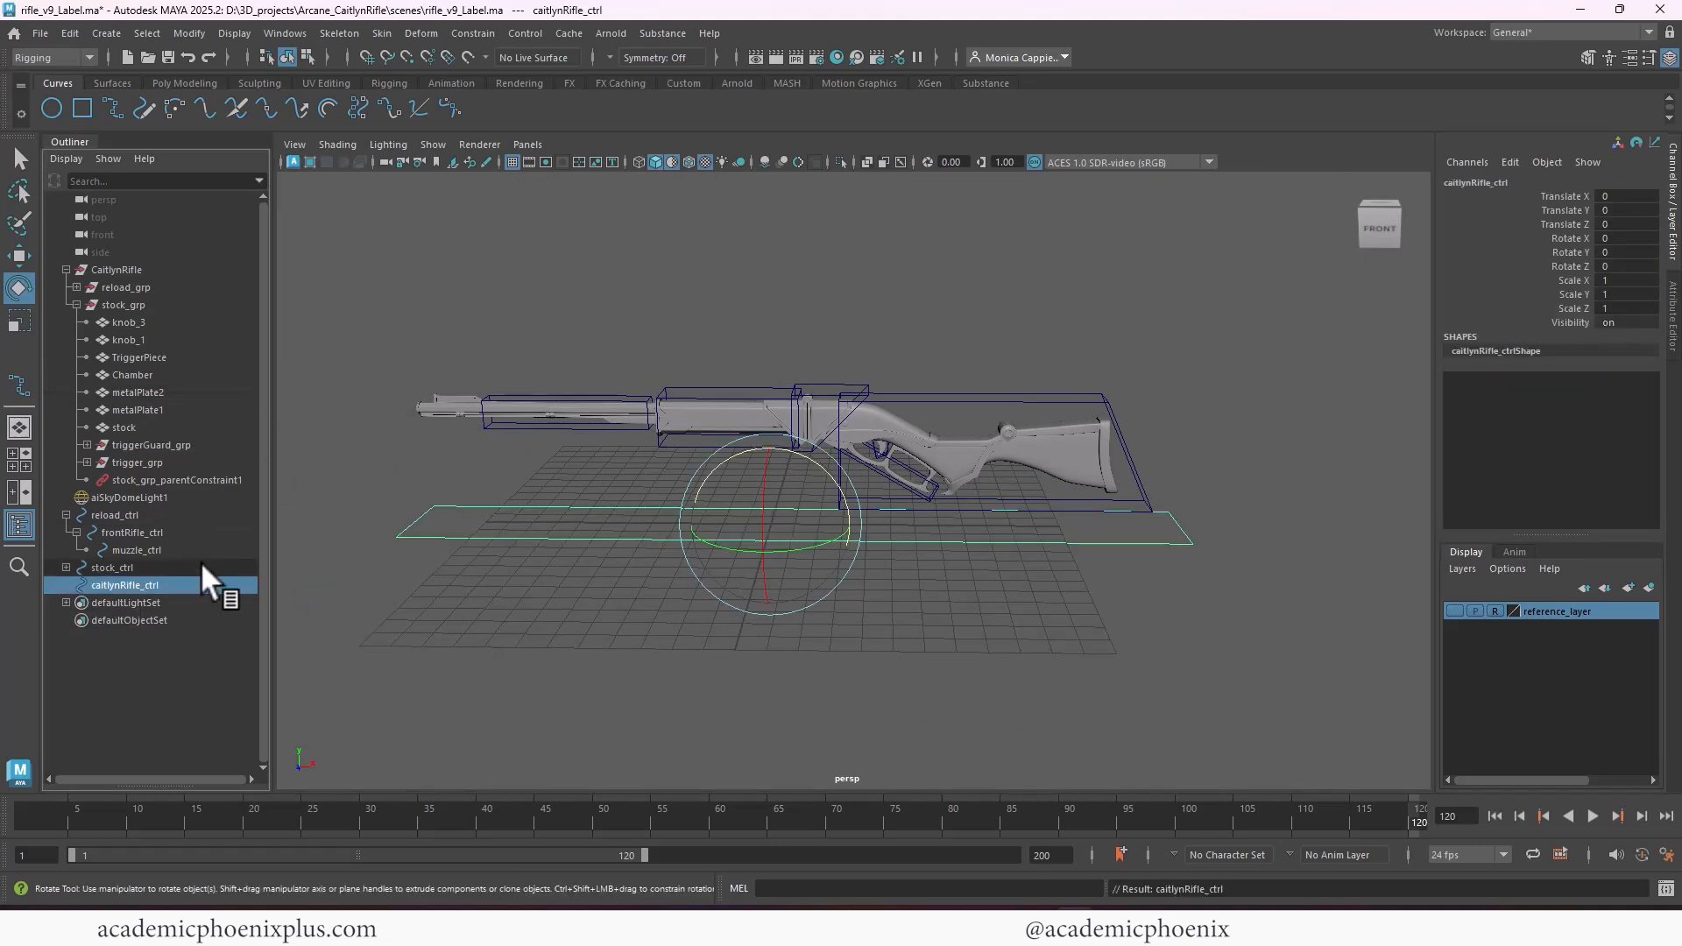
# Collapse the Outliner hierarchies and parent reload_ctrl and stock_ctrl under caitlynRifle_ctrl
pyautogui.click(66, 269)
pyautogui.keyDown('ctrl'); pyautogui.click(127, 356); pyautogui.keyUp('ctrl')
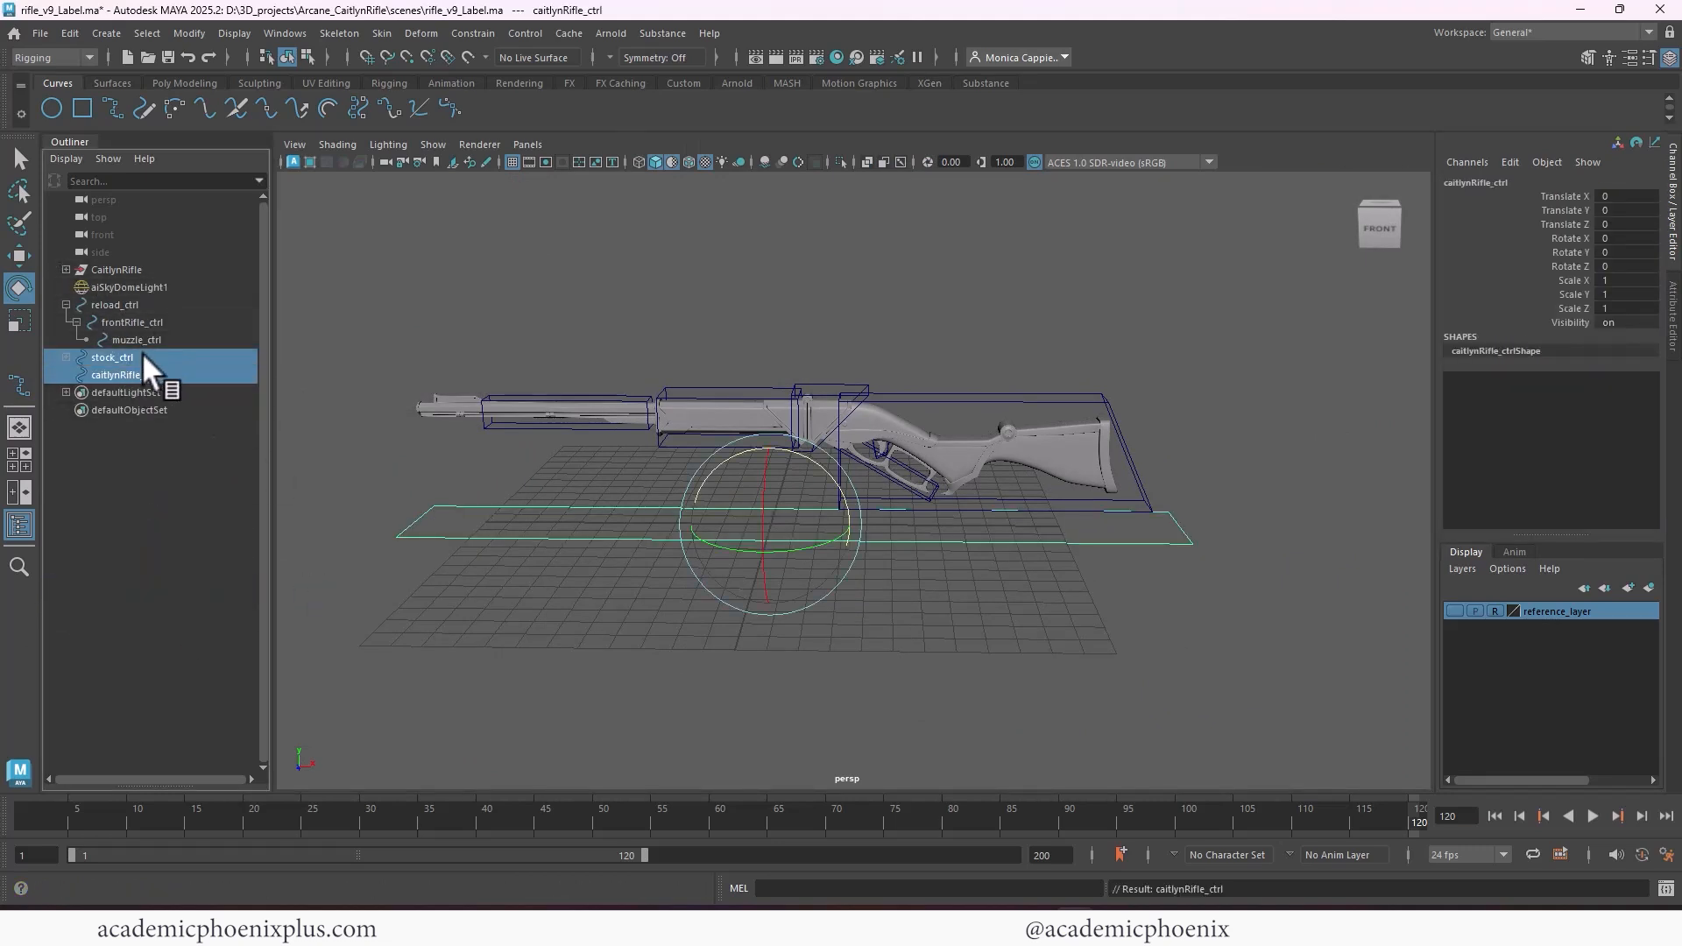
pyautogui.click(66, 304)
pyautogui.click(147, 304)
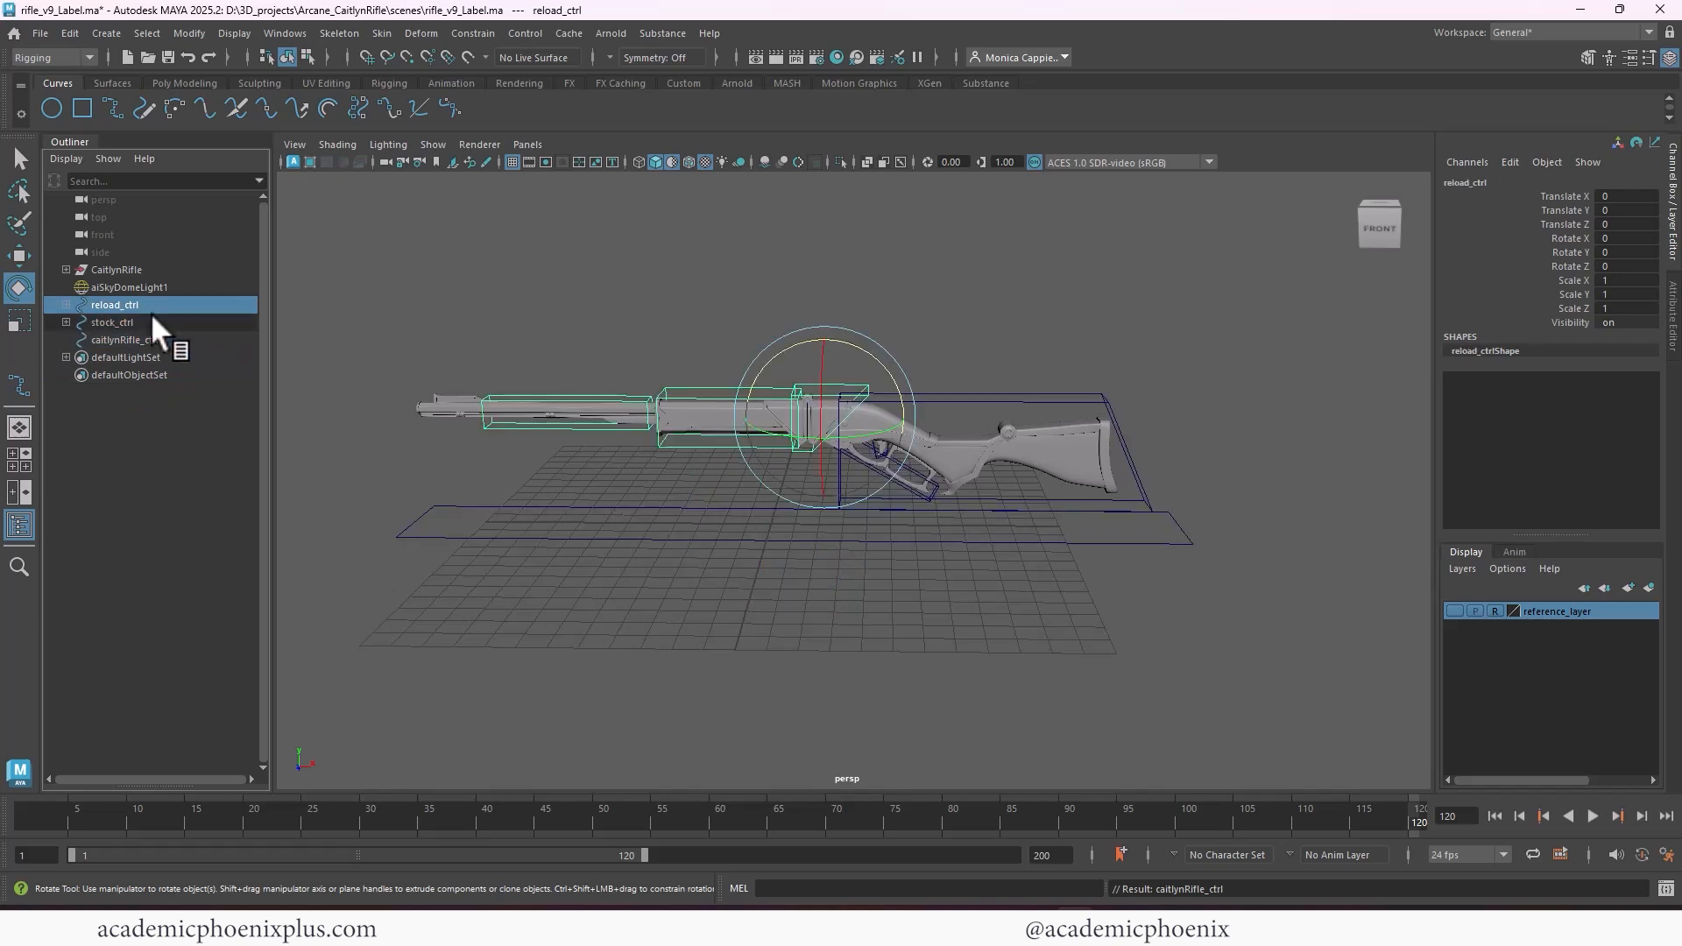
pyautogui.keyDown('ctrl'); pyautogui.click(149, 322); pyautogui.keyUp('ctrl')
pyautogui.moveTo(149, 338); pyautogui.dragTo(146, 334)
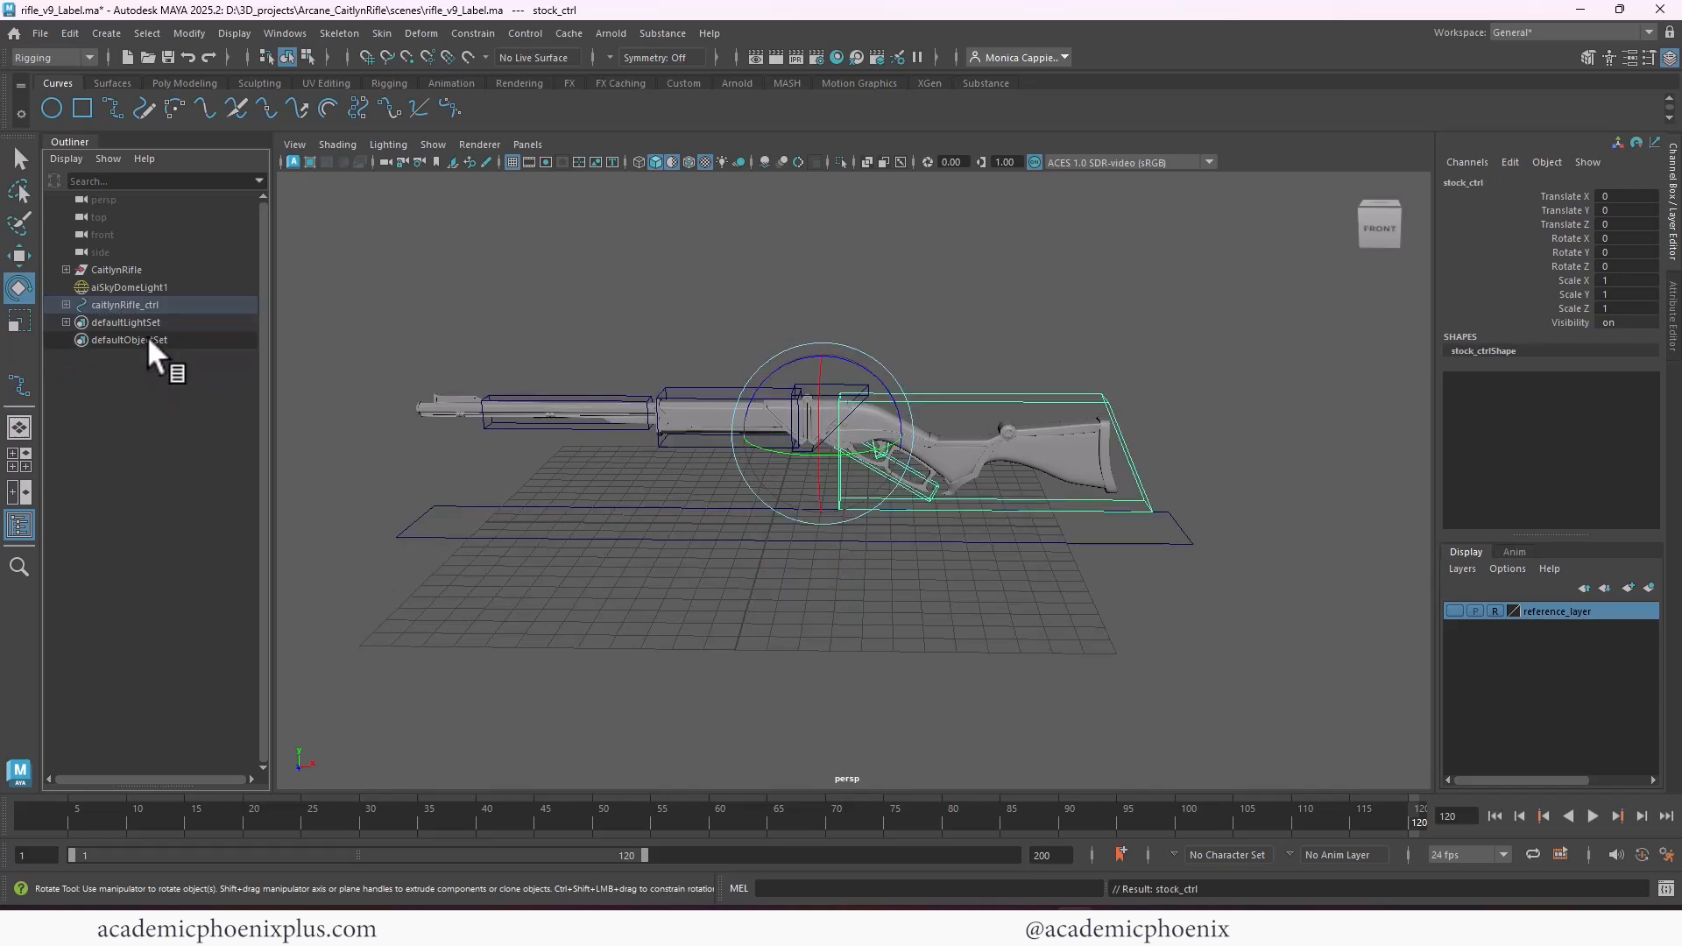
# Test-move, rotate and scale caitlynRifle_ctrl with its nested controls, undoing the changes
pyautogui.click(136, 304)
pyautogui.press('w')
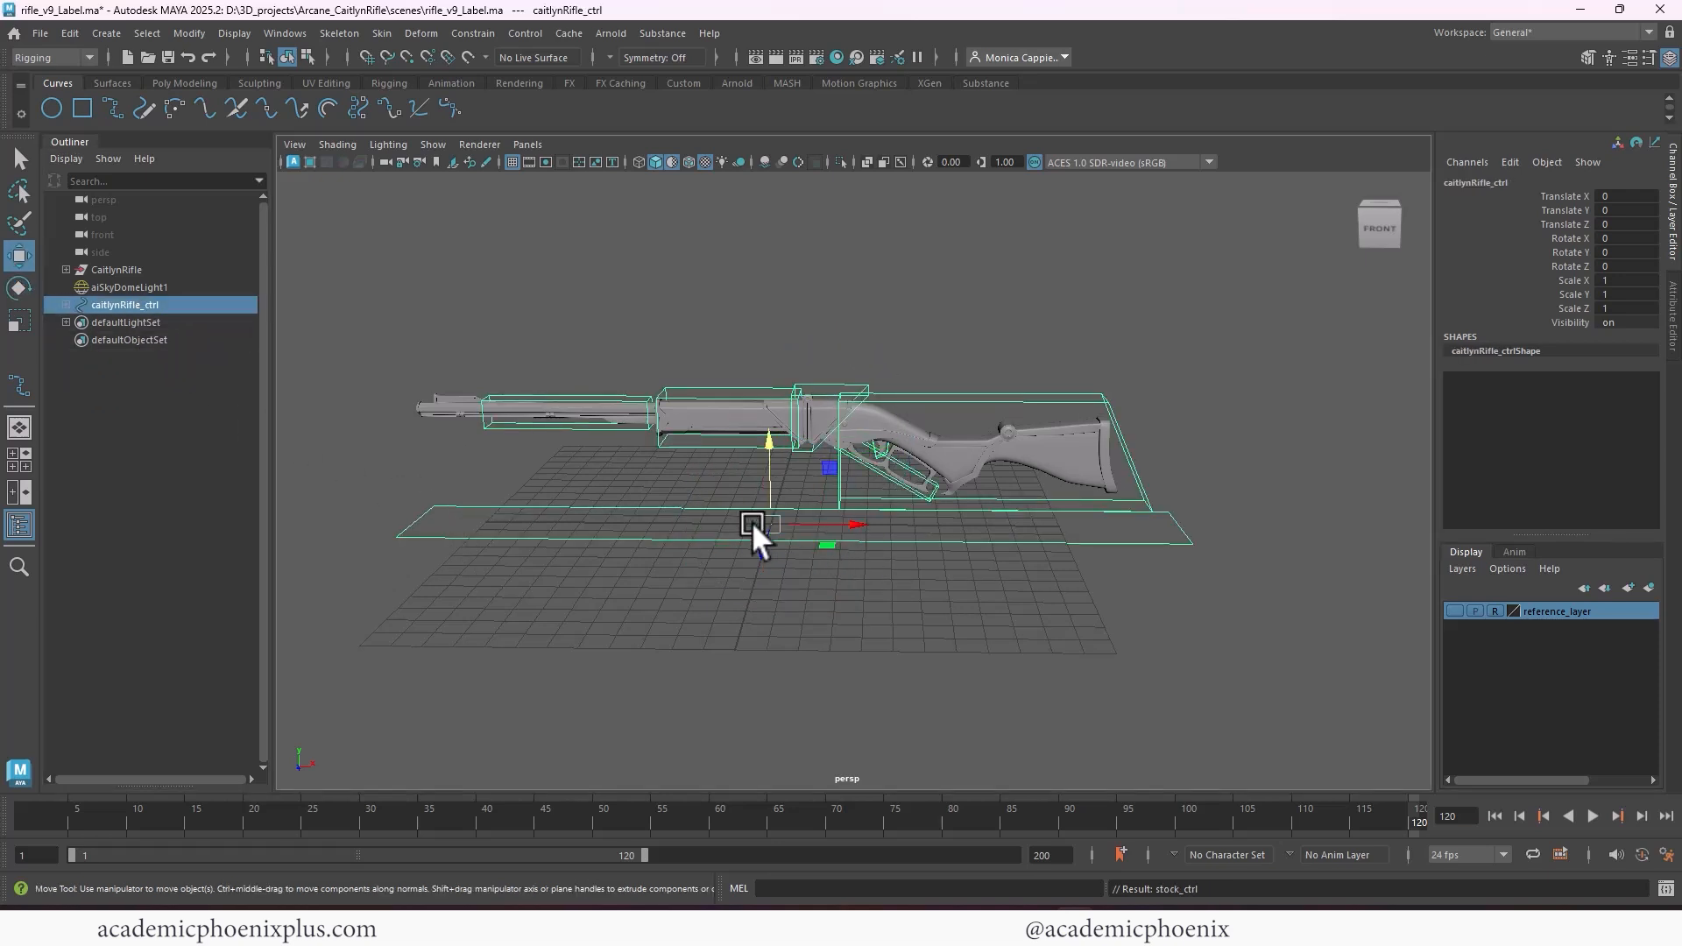
pyautogui.moveTo(752, 522); pyautogui.dragTo(1071, 482)
pyautogui.press('r')
pyautogui.hotkey('ctrl', 'z')
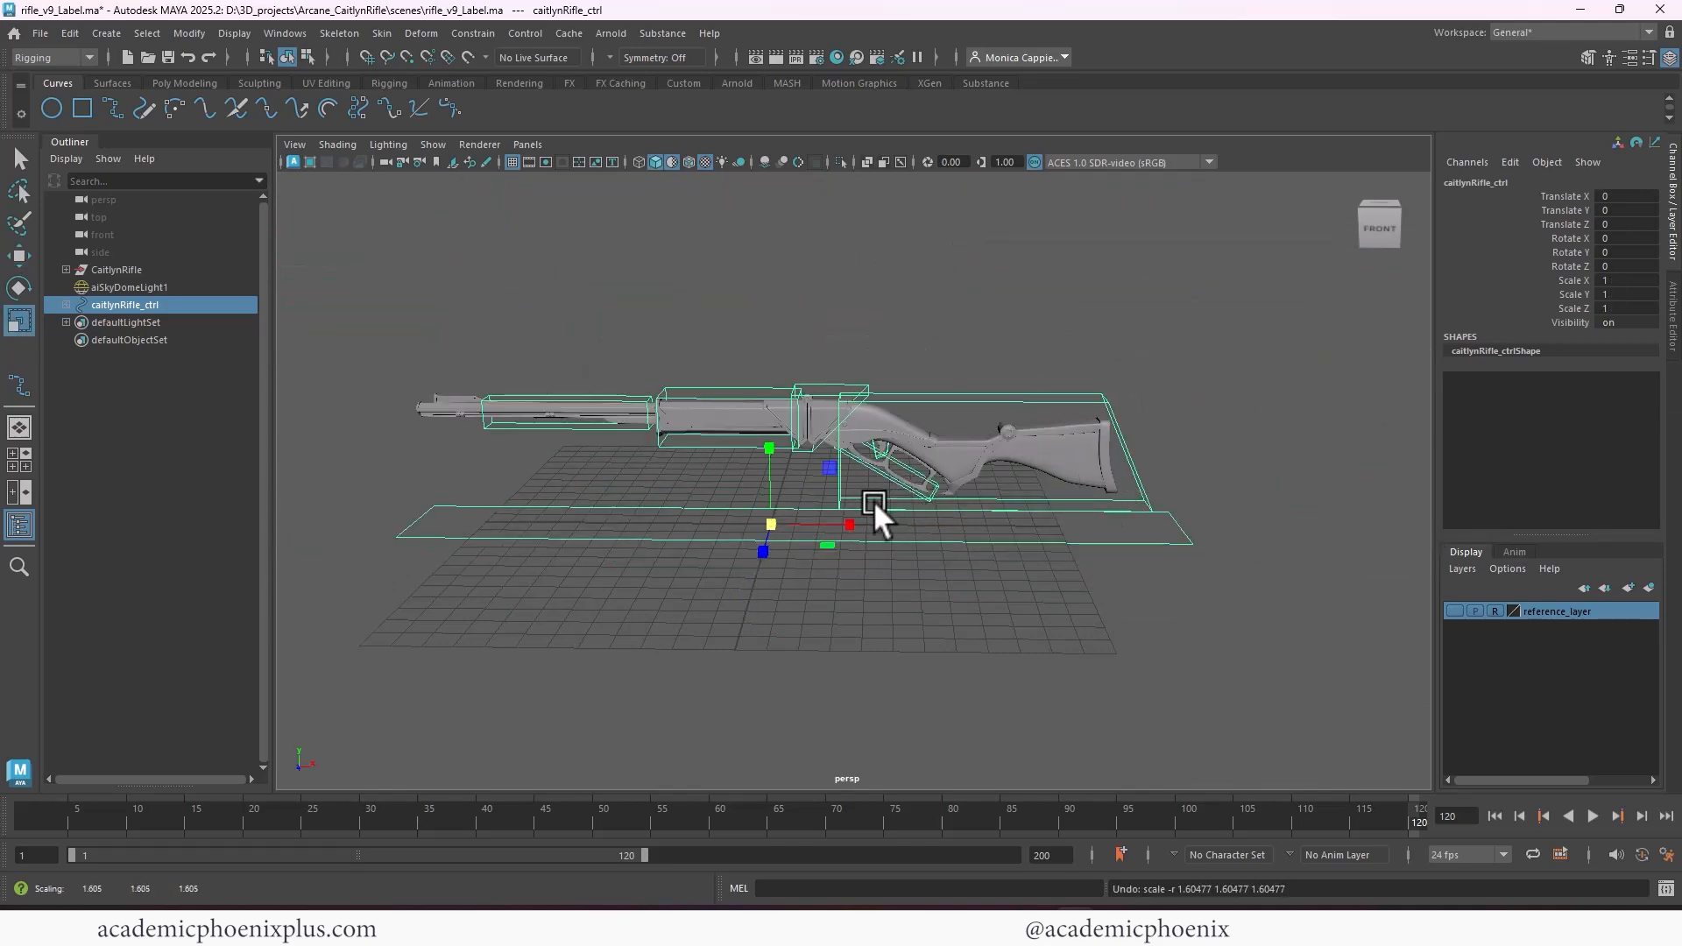
pyautogui.press('e')
pyautogui.moveTo(791, 486); pyautogui.dragTo(1258, 471)
pyautogui.hotkey('ctrl', 'z')
pyautogui.press('r')
pyautogui.hotkey('ctrl', 'z')
# Scale-constrain the CaitlynRifle group to caitlynRifle_ctrl on all axes with Maintain offset enabled
pyautogui.click(474, 34)
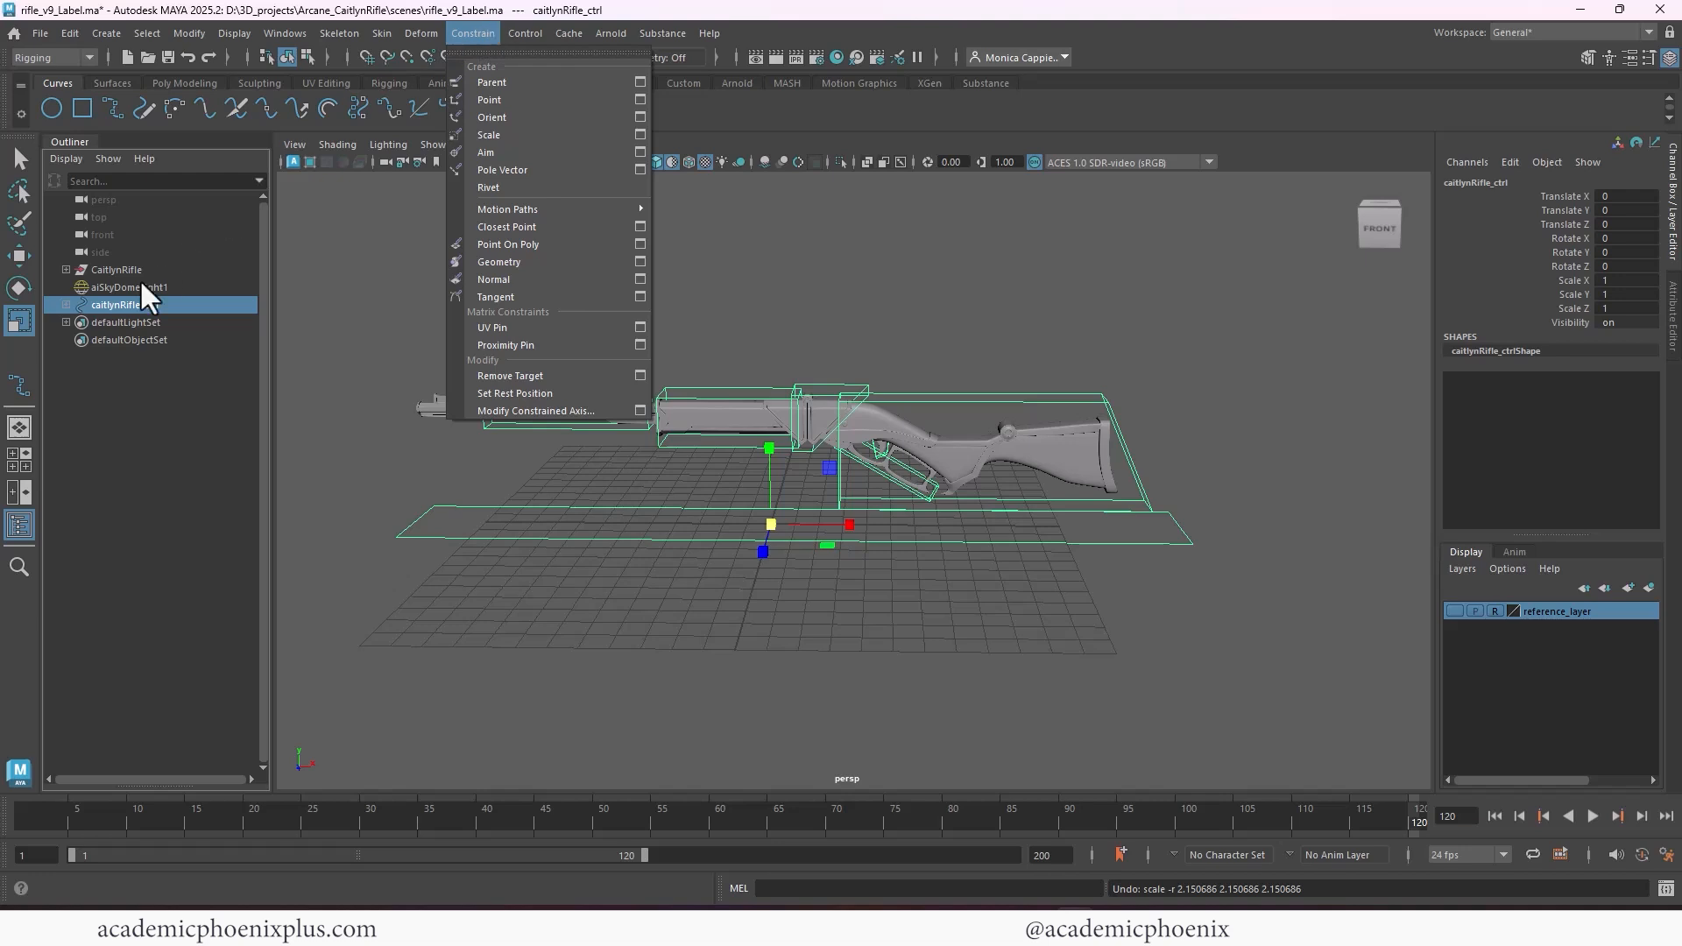
pyautogui.click(125, 303)
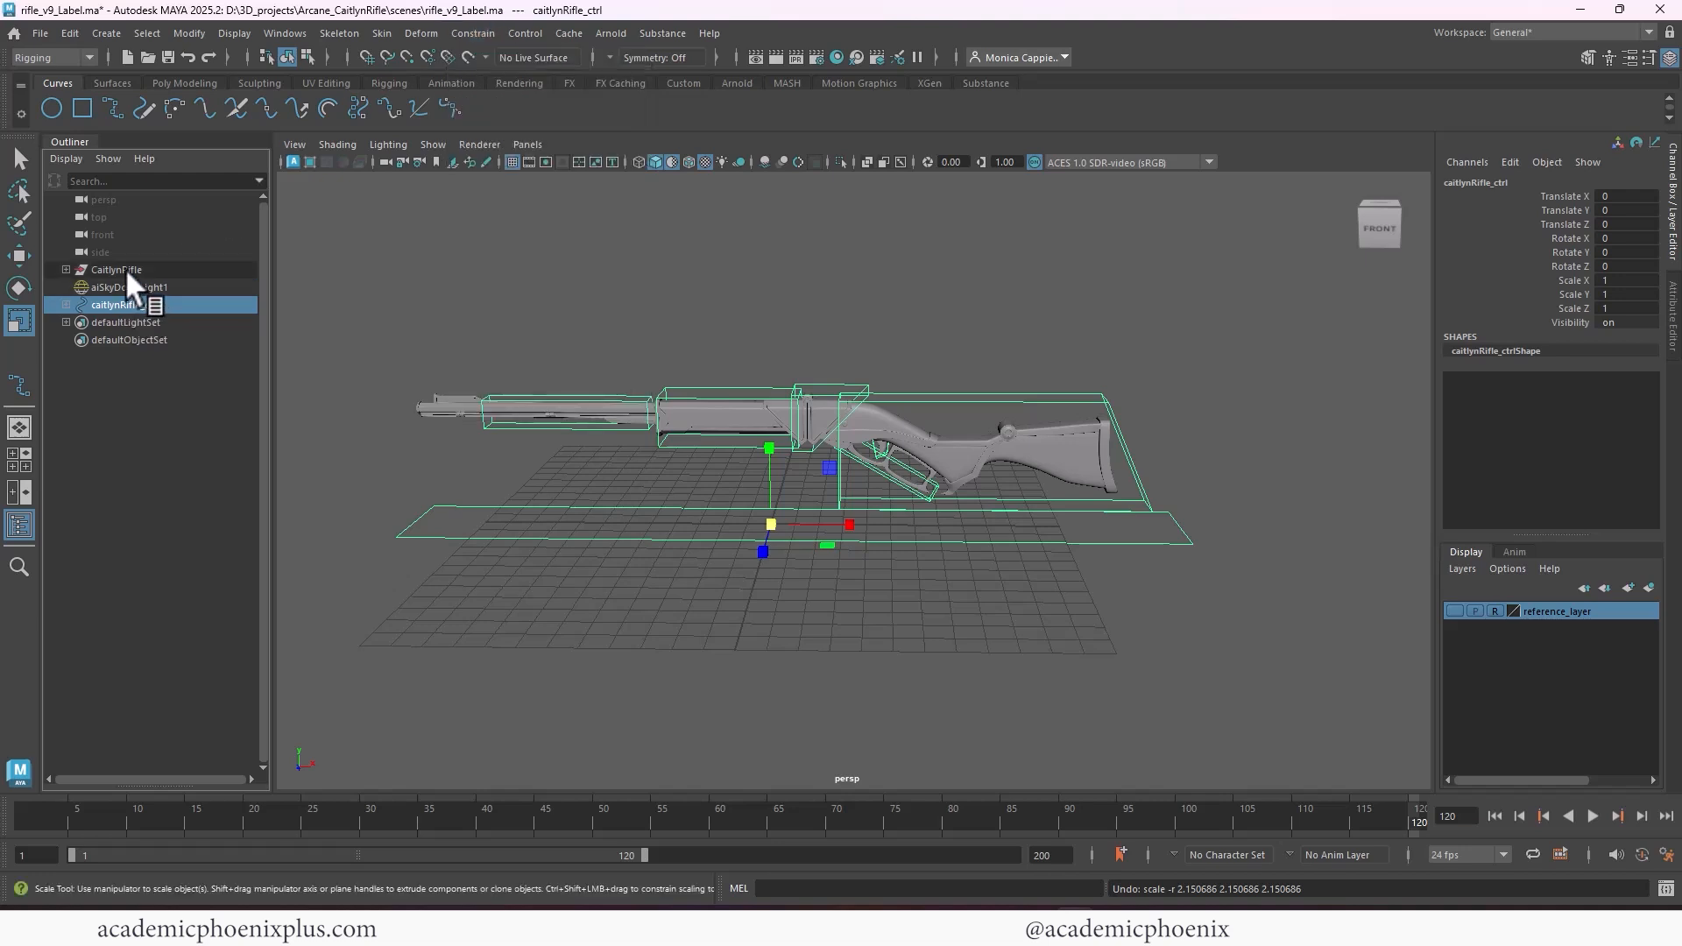
pyautogui.keyDown('ctrl'); pyautogui.click(126, 268); pyautogui.keyUp('ctrl')
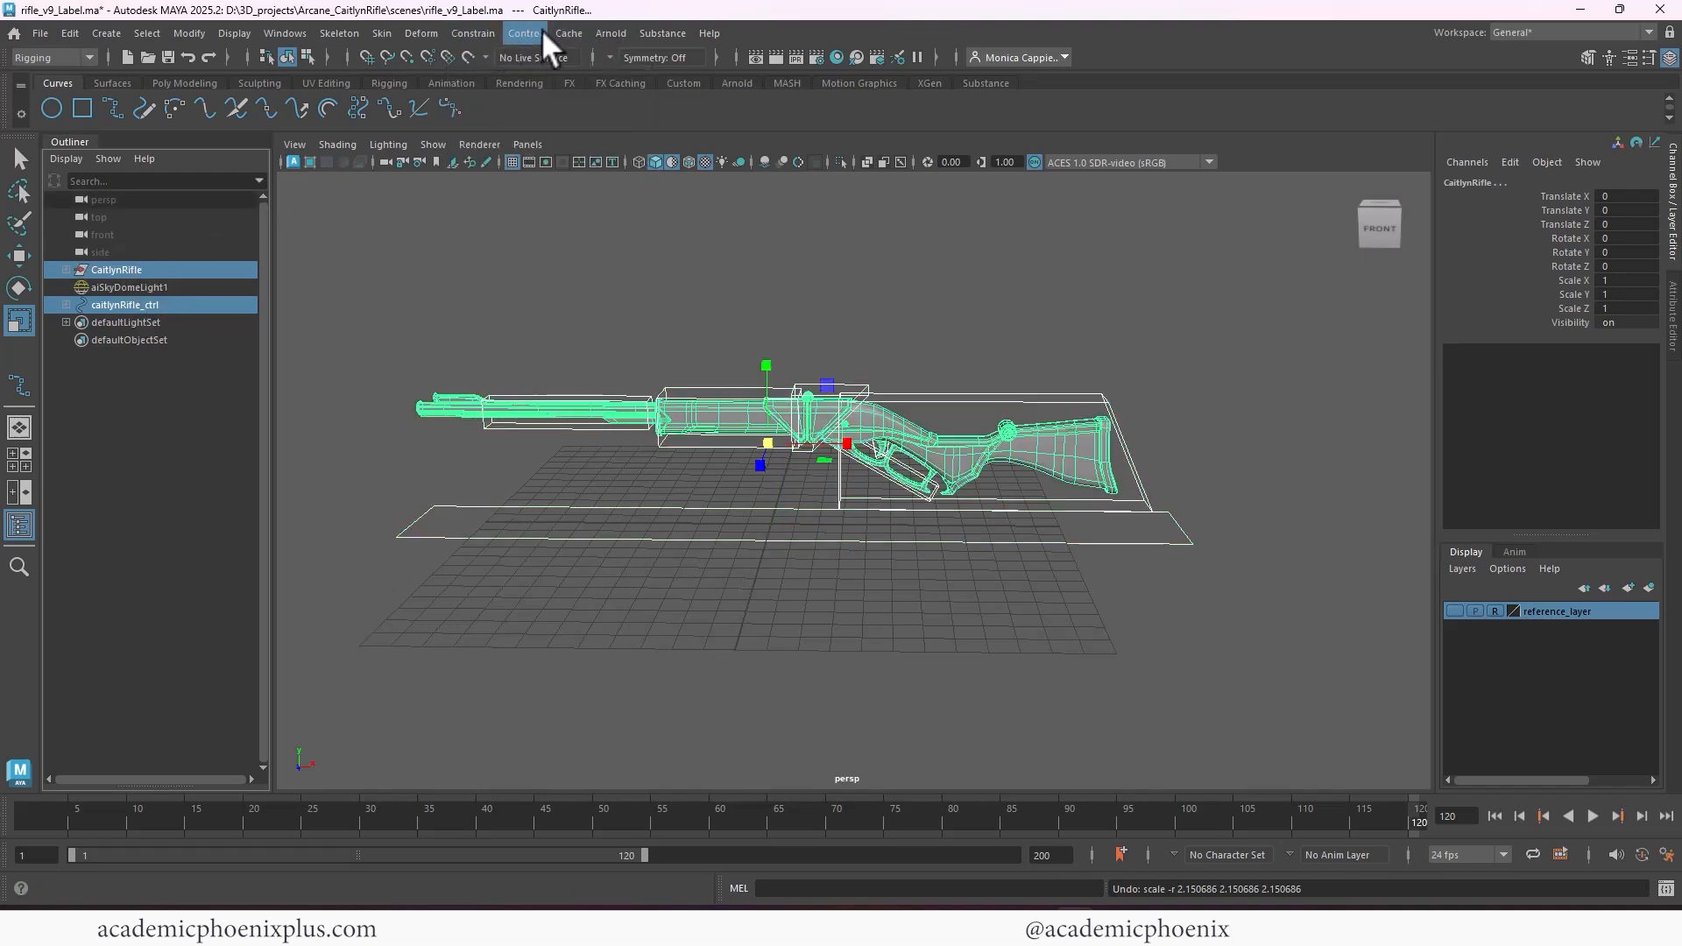
pyautogui.click(471, 33)
pyautogui.click(639, 134)
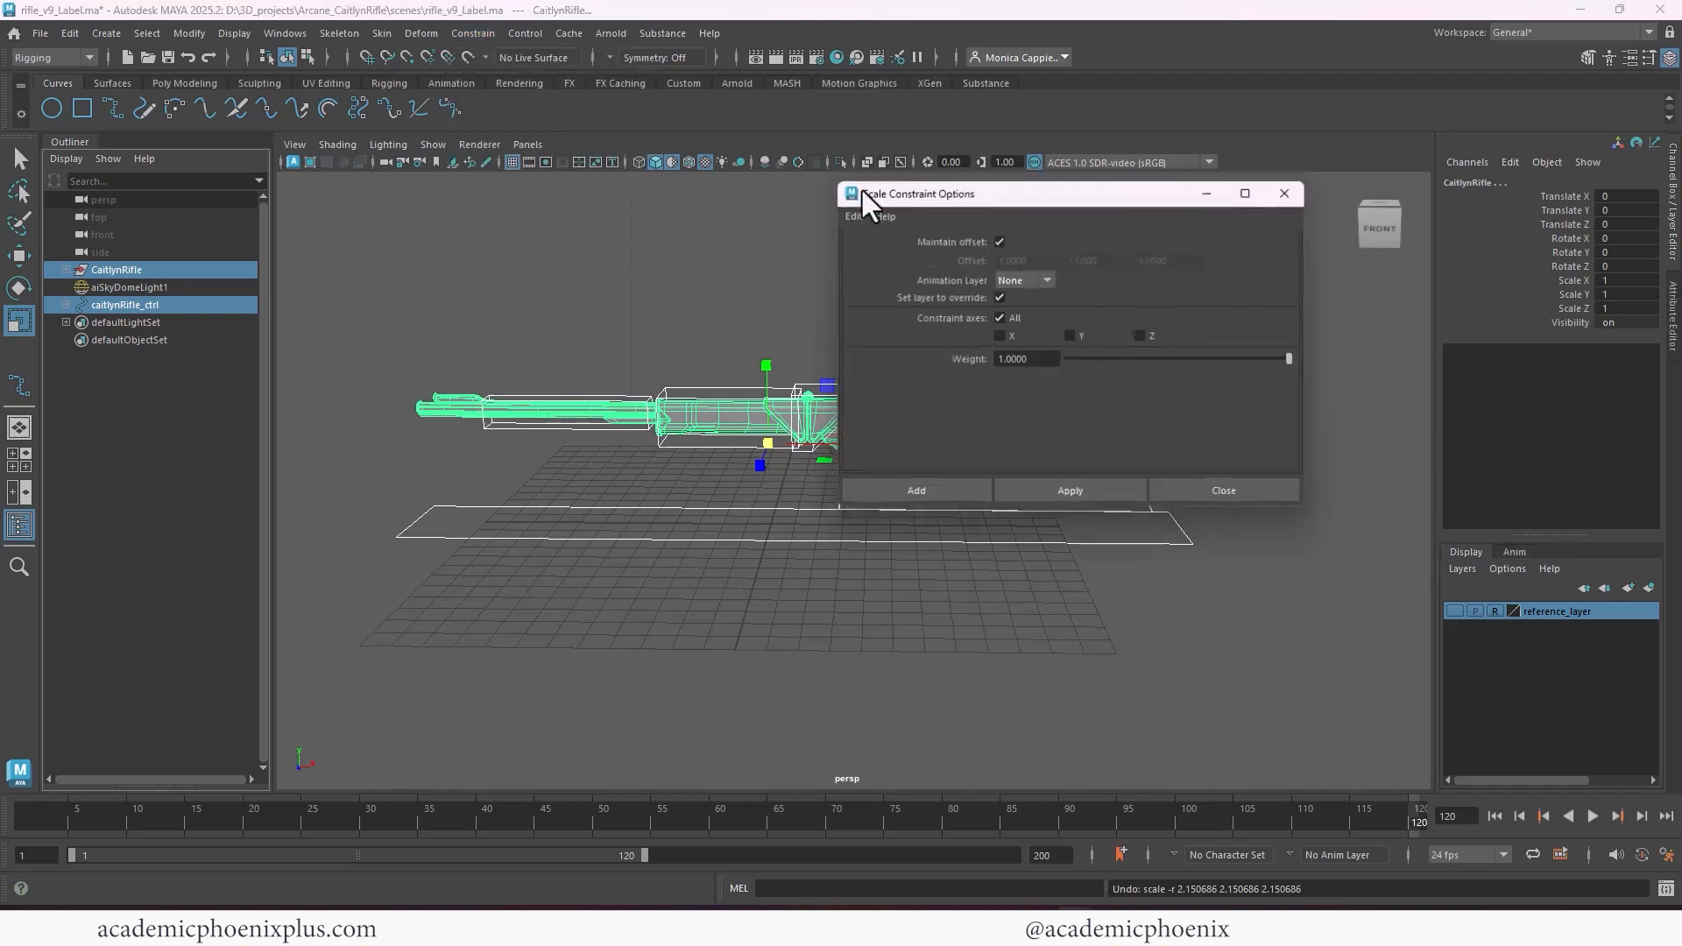
pyautogui.click(911, 493)
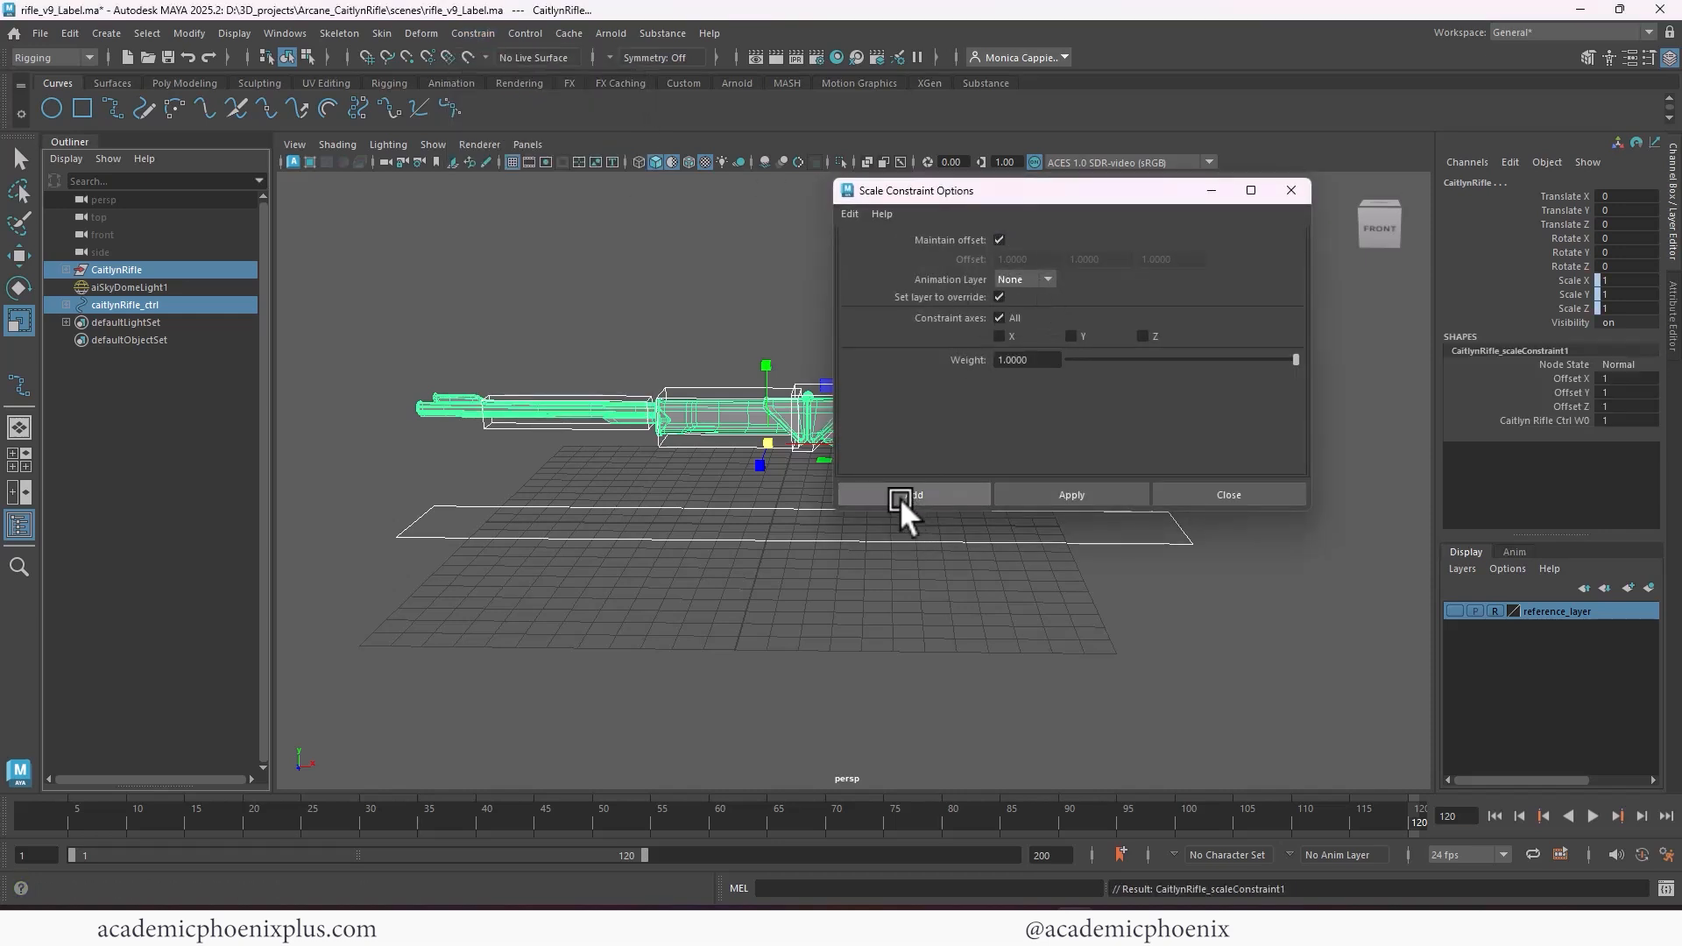
# Test-scale caitlynRifle_ctrl uniformly to check the scale constraint, undoing each scaling
pyautogui.click(743, 612)
pyautogui.click(774, 538)
pyautogui.moveTo(765, 522); pyautogui.dragTo(1292, 508)
pyautogui.scroll(-6, 1121, 361)
pyautogui.hotkey('ctrl', 'z')
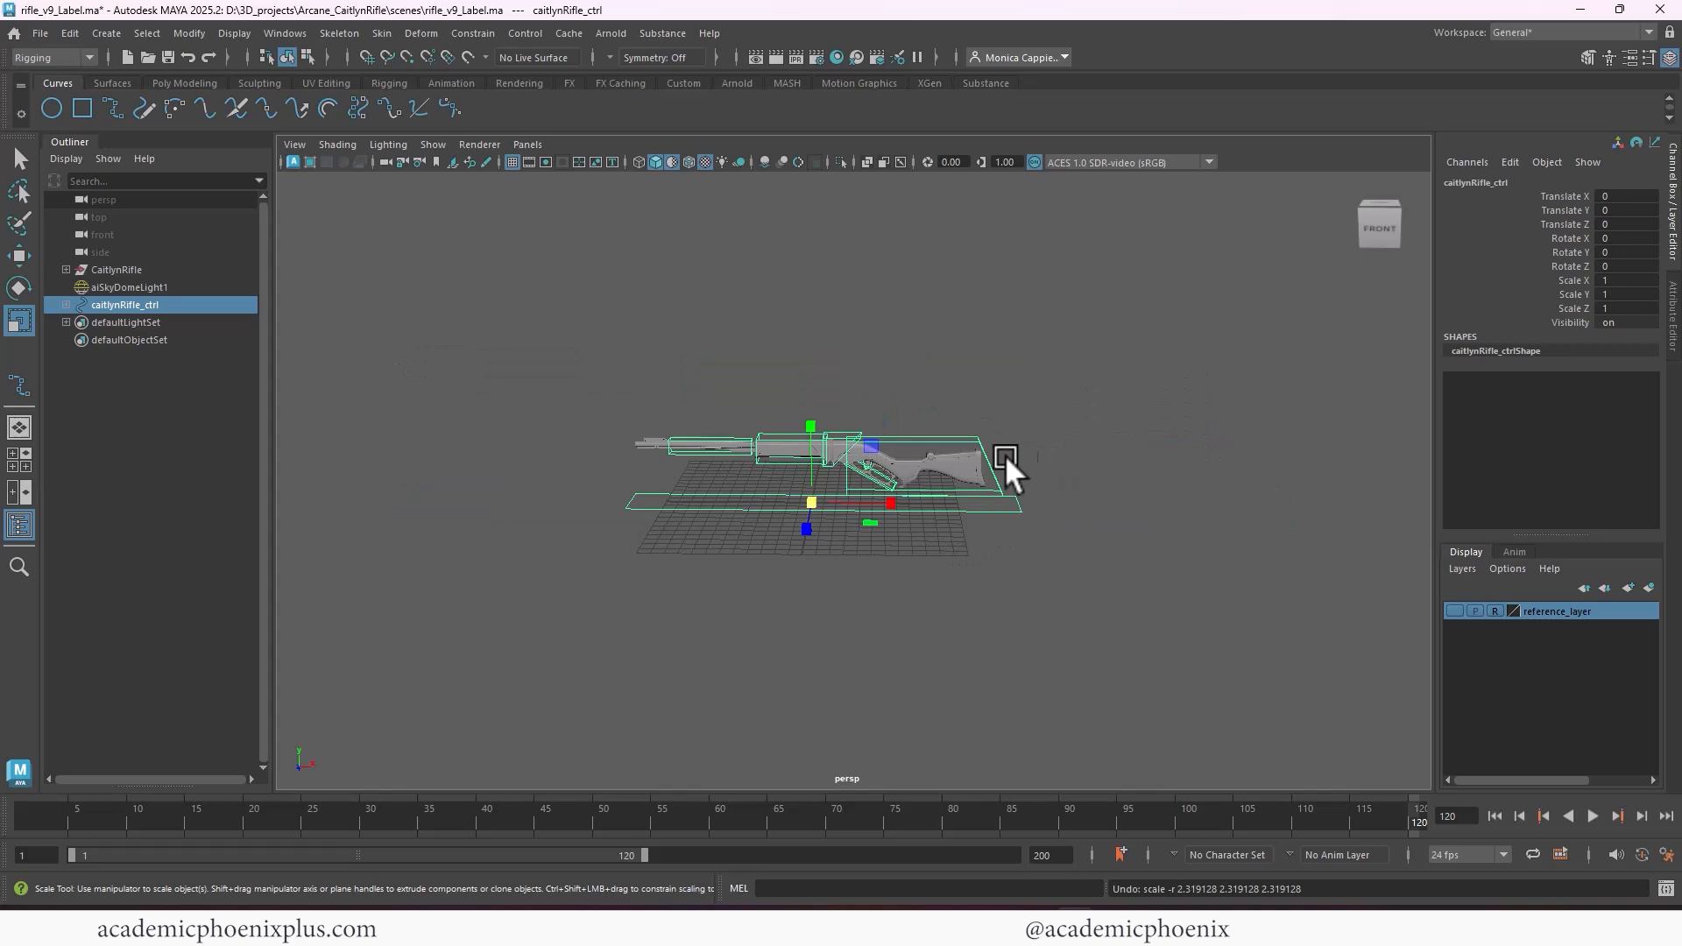
pyautogui.keyDown('alt'); pyautogui.moveTo(1006, 455); pyautogui.dragTo(1284, 449, button='right'); pyautogui.keyUp('alt')
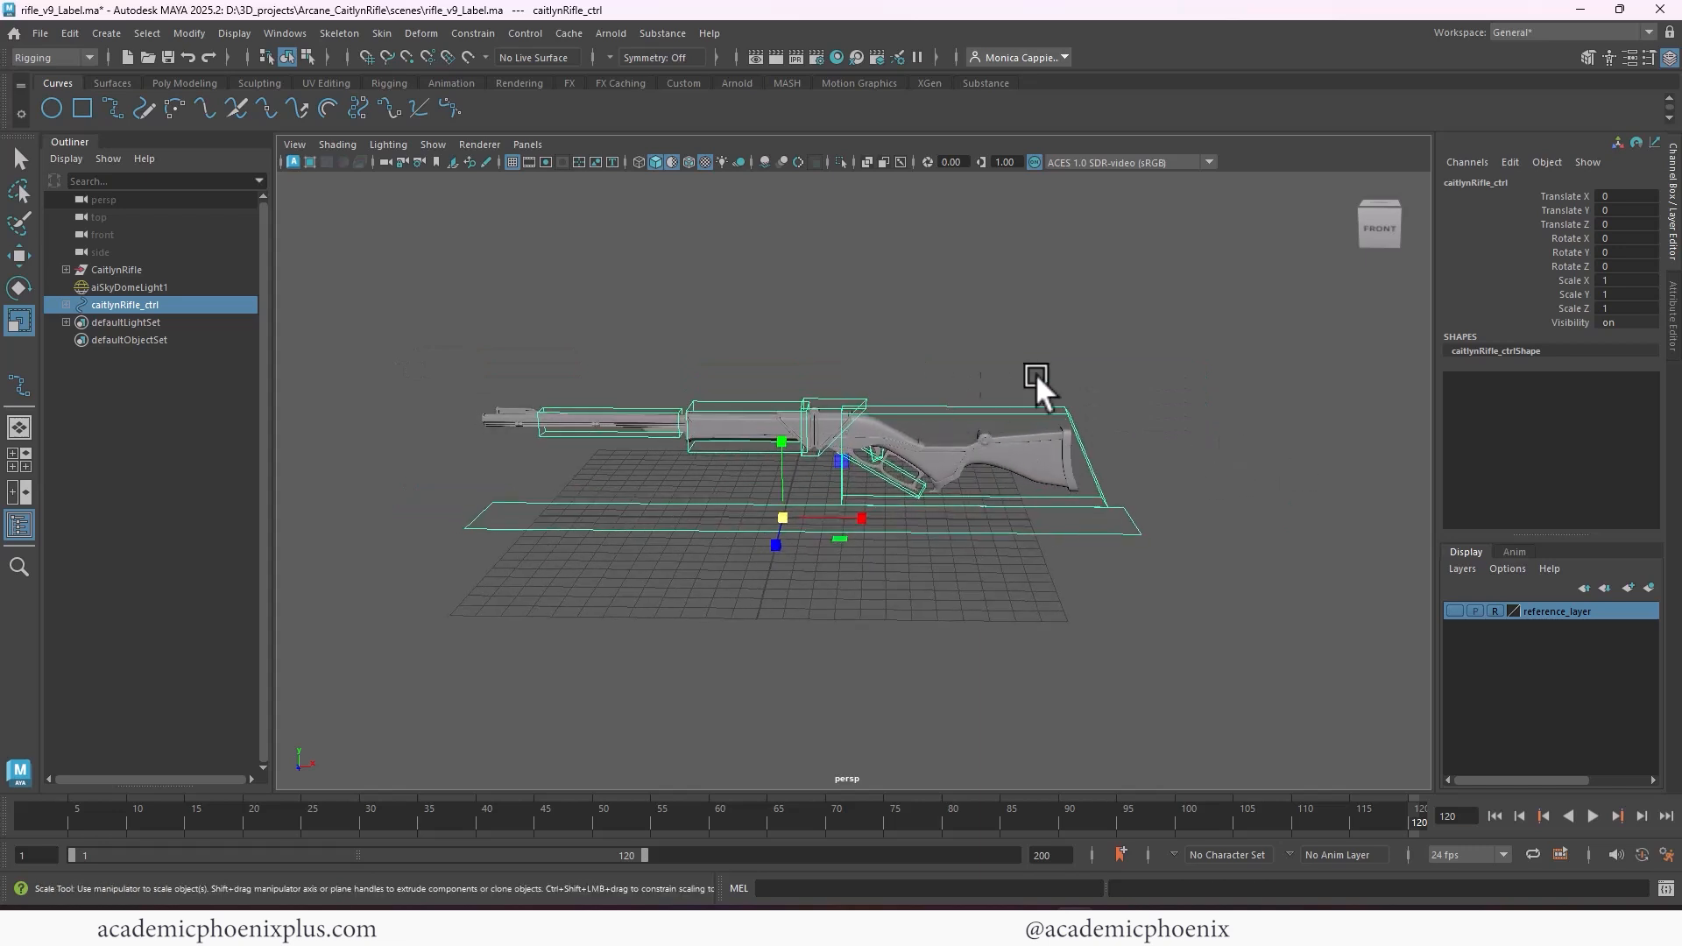
pyautogui.moveTo(780, 519); pyautogui.dragTo(1262, 442)
pyautogui.hotkey('ctrl', 'z')
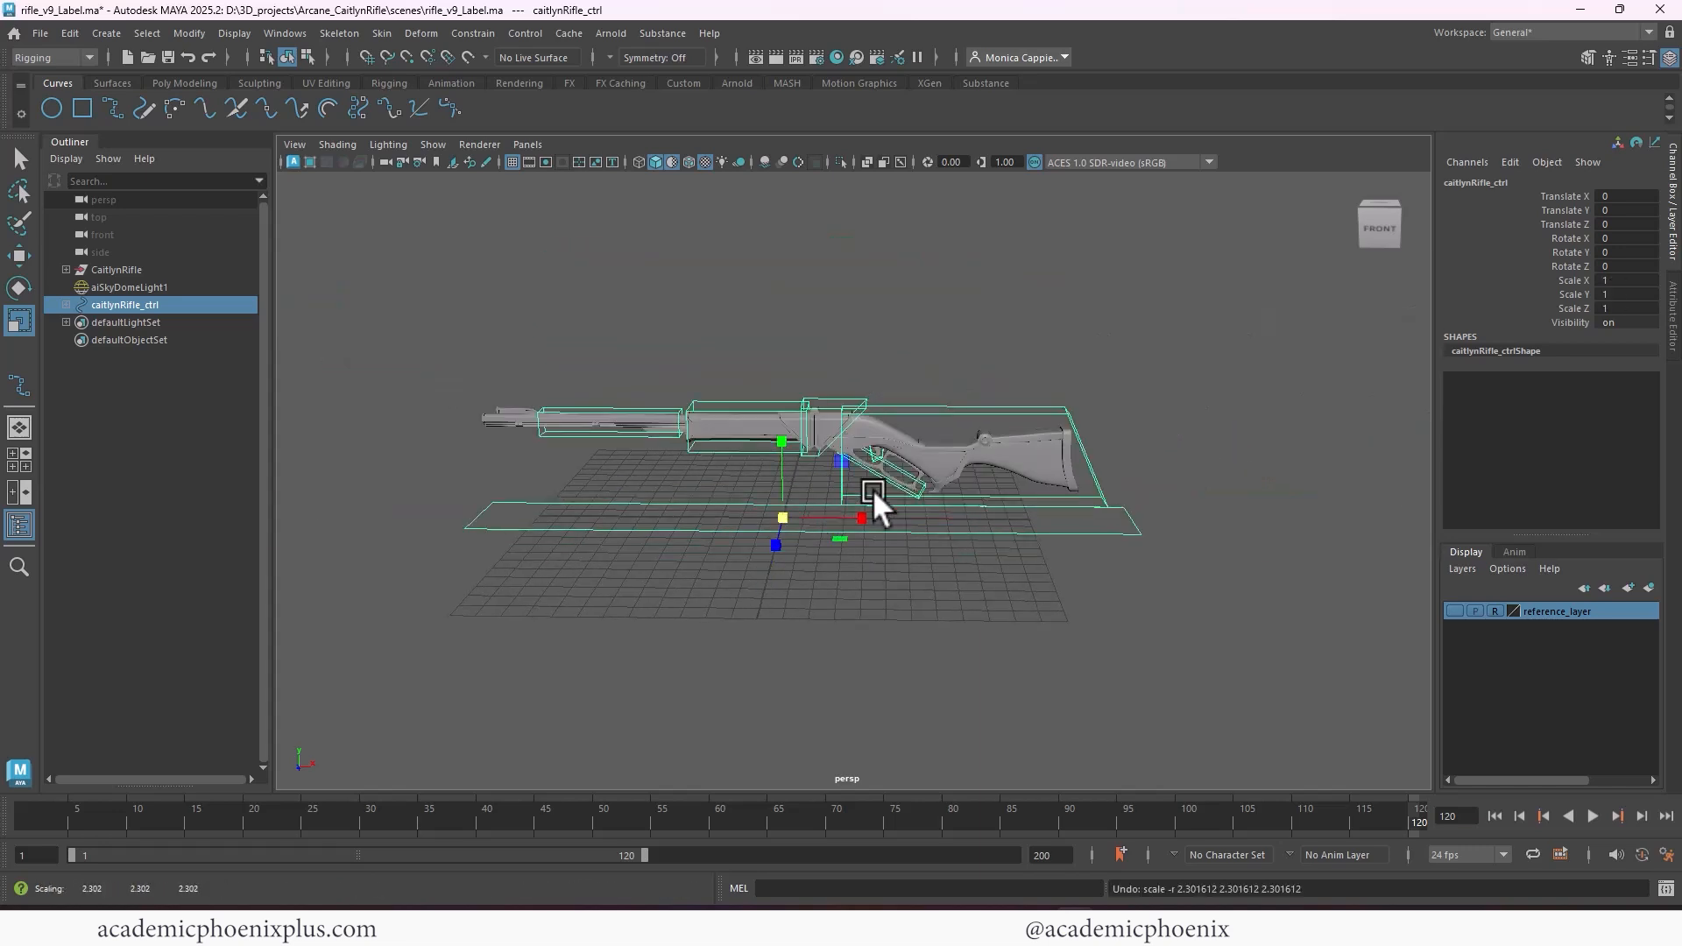
# Test rotating, moving and scaling caitlynRifle_ctrl together, undo the transformations, and clear the selection
pyautogui.keyDown('alt'); pyautogui.moveTo(1091, 438); pyautogui.dragTo(1018, 436, button='right'); pyautogui.keyUp('alt')
pyautogui.press('e')
pyautogui.moveTo(881, 433); pyautogui.dragTo(911, 480)
pyautogui.press('w')
pyautogui.press('r')
pyautogui.hotkey('ctrl', 'z')
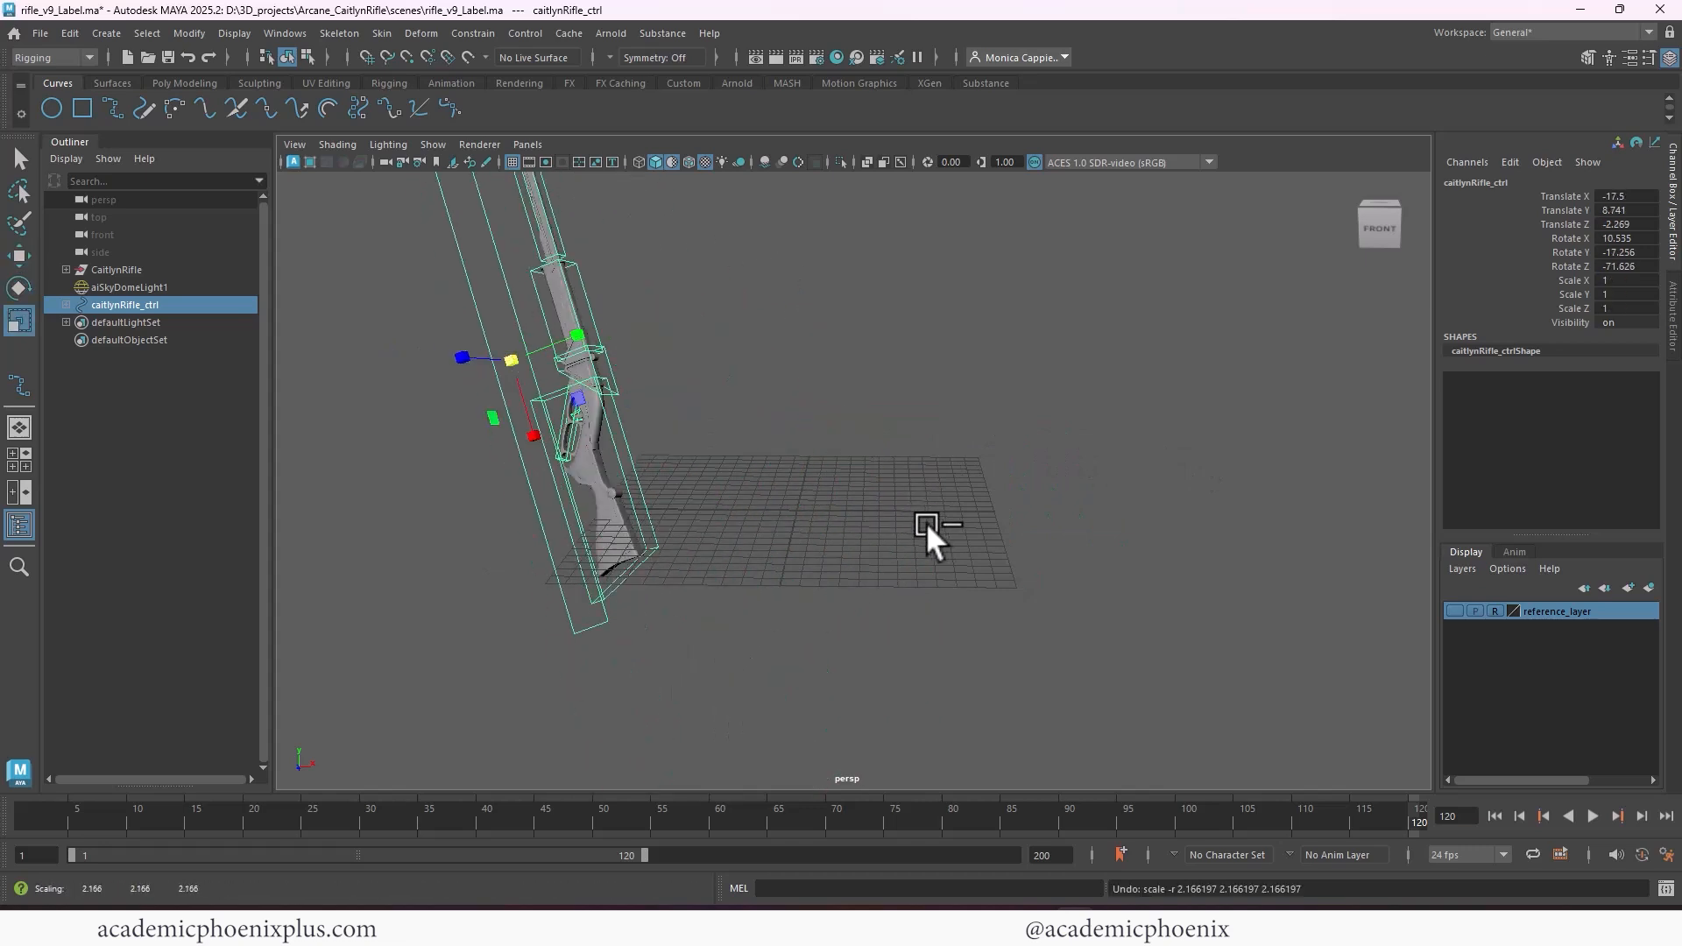
pyautogui.hotkey('ctrl', 'z')
pyautogui.hotkey('ctrl', 'z')
pyautogui.click(760, 549)
pyautogui.keyDown('alt'); pyautogui.moveTo(761, 549); pyautogui.dragTo(848, 488, button='right'); pyautogui.keyUp('alt')
pyautogui.keyDown('alt'); pyautogui.moveTo(844, 491); pyautogui.dragTo(736, 499, button='middle'); pyautogui.keyUp('alt')
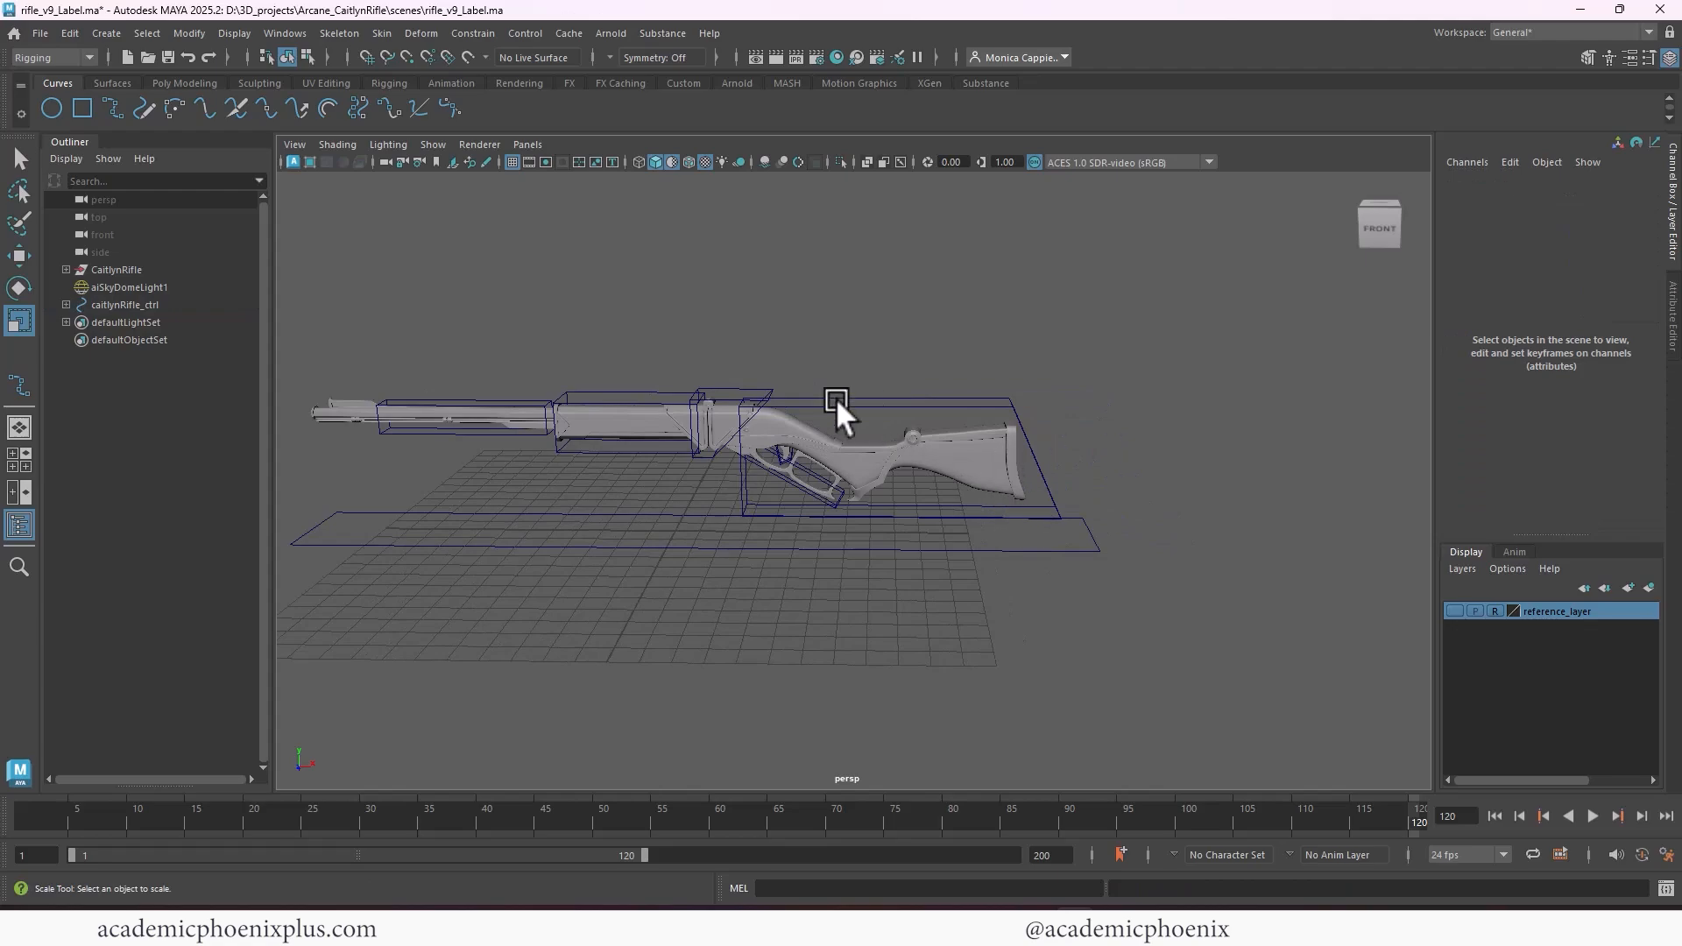
pyautogui.keyDown('alt'); pyautogui.moveTo(836, 398); pyautogui.dragTo(1087, 391); pyautogui.keyUp('alt')
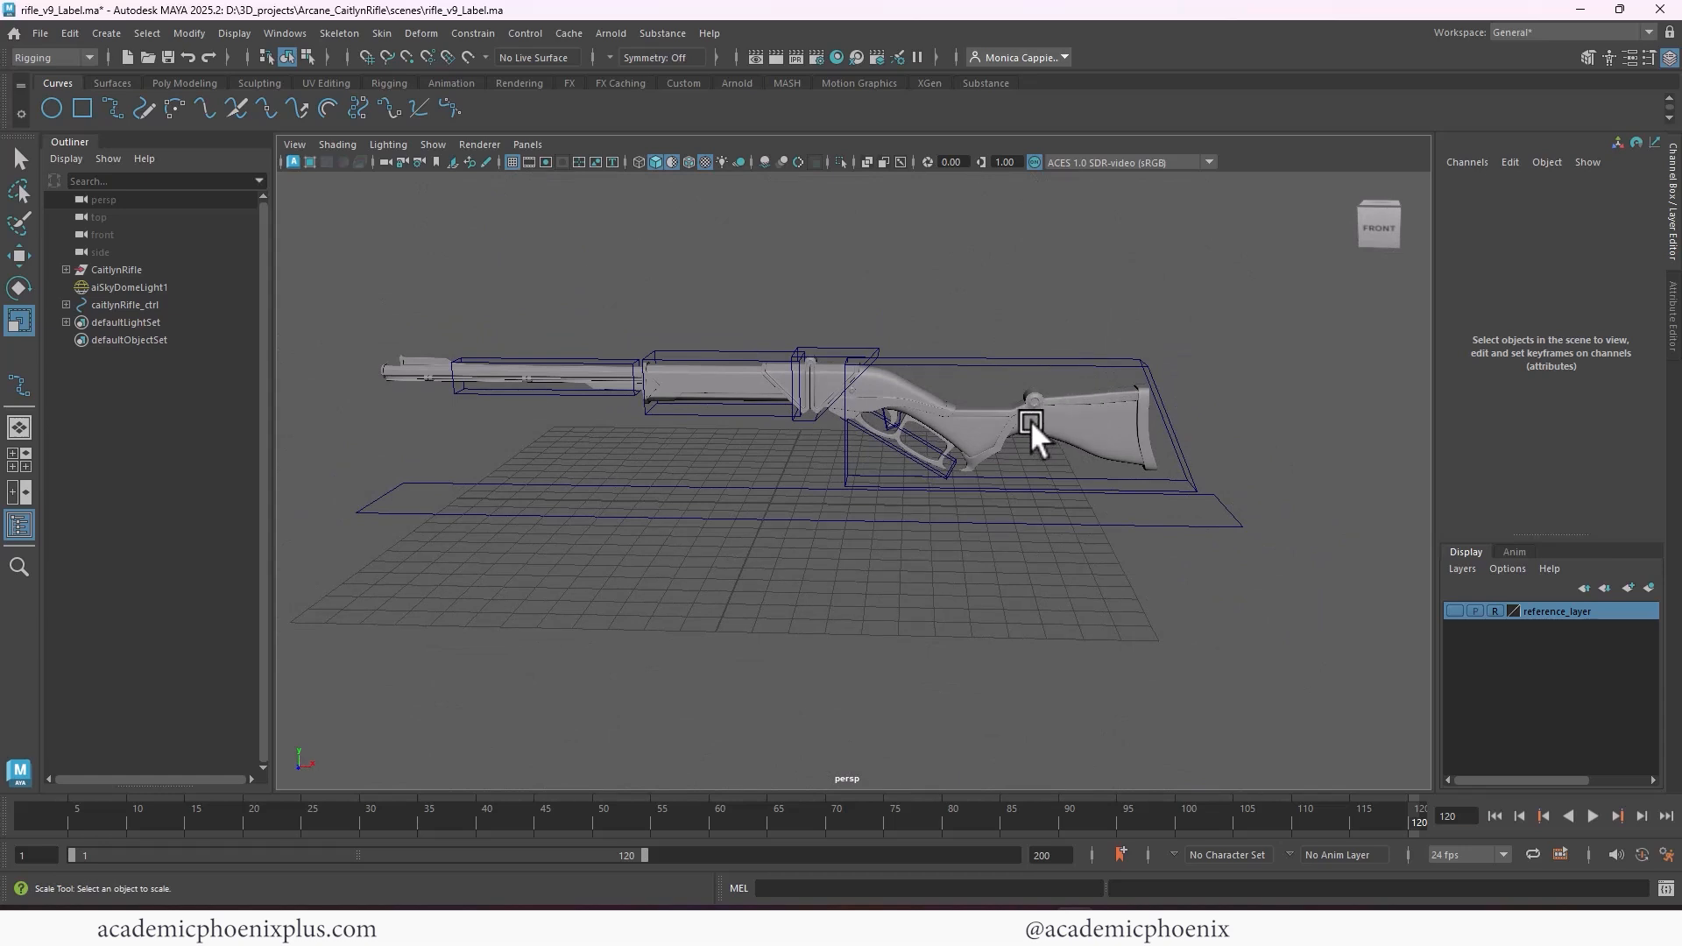
# Group the CaitlynRifle geometry group into a new parent group and name it DONOTTOUCH
pyautogui.click(160, 270)
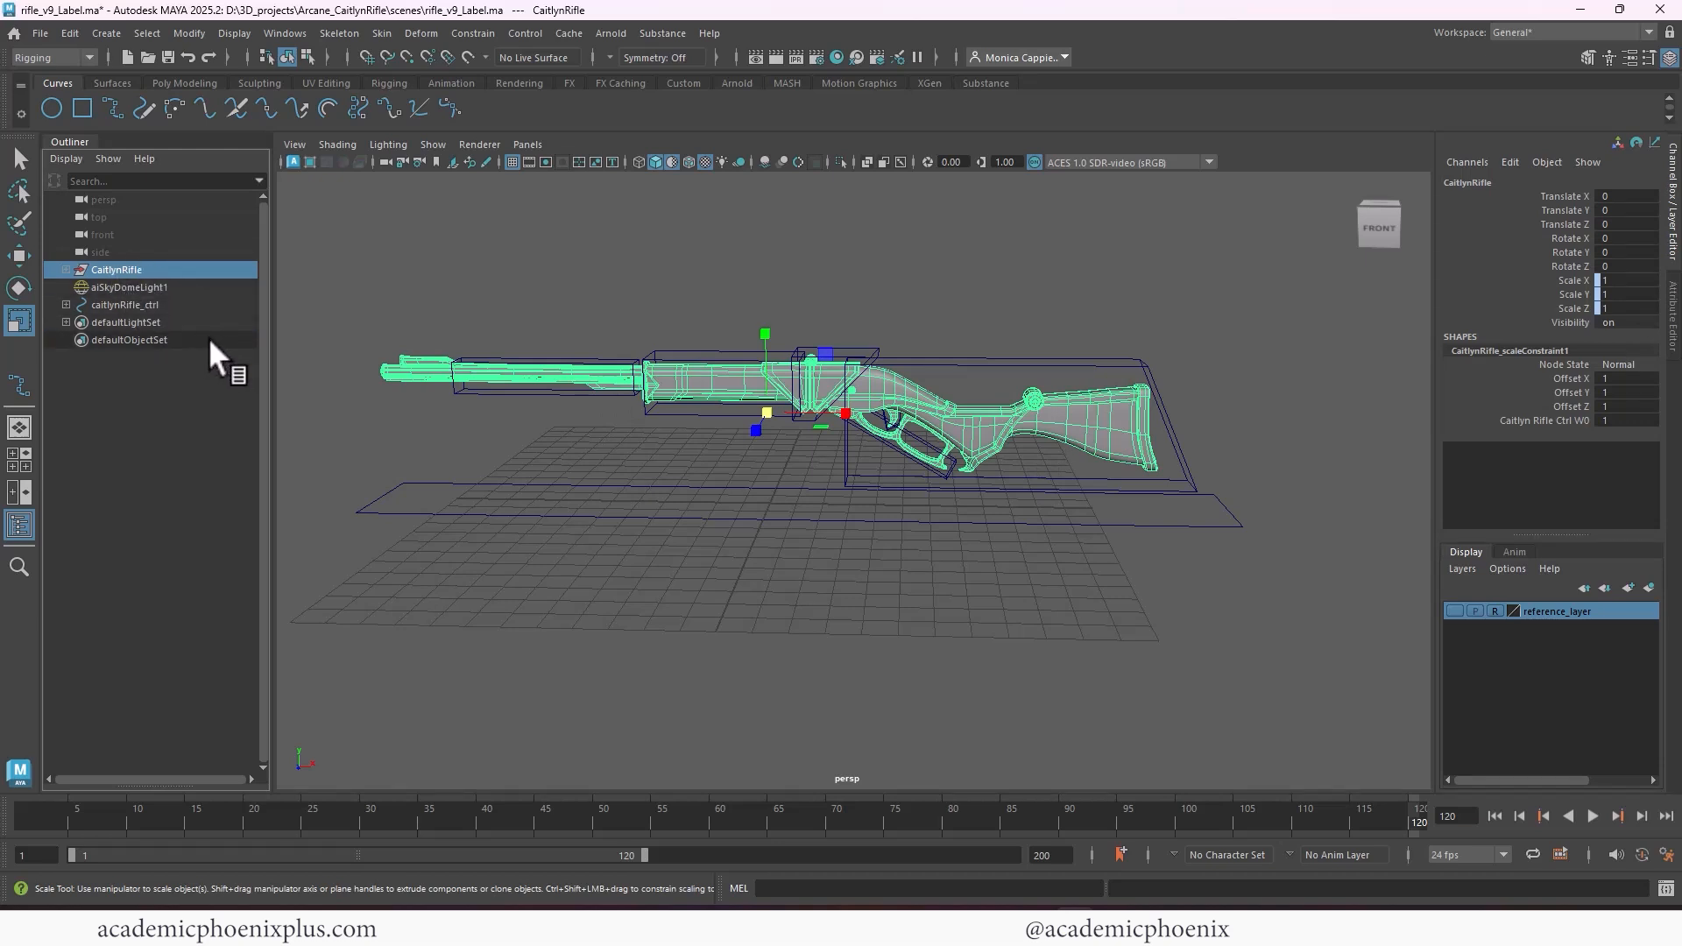
pyautogui.hotkey('ctrl', 'g')
pyautogui.doubleClick(123, 304)
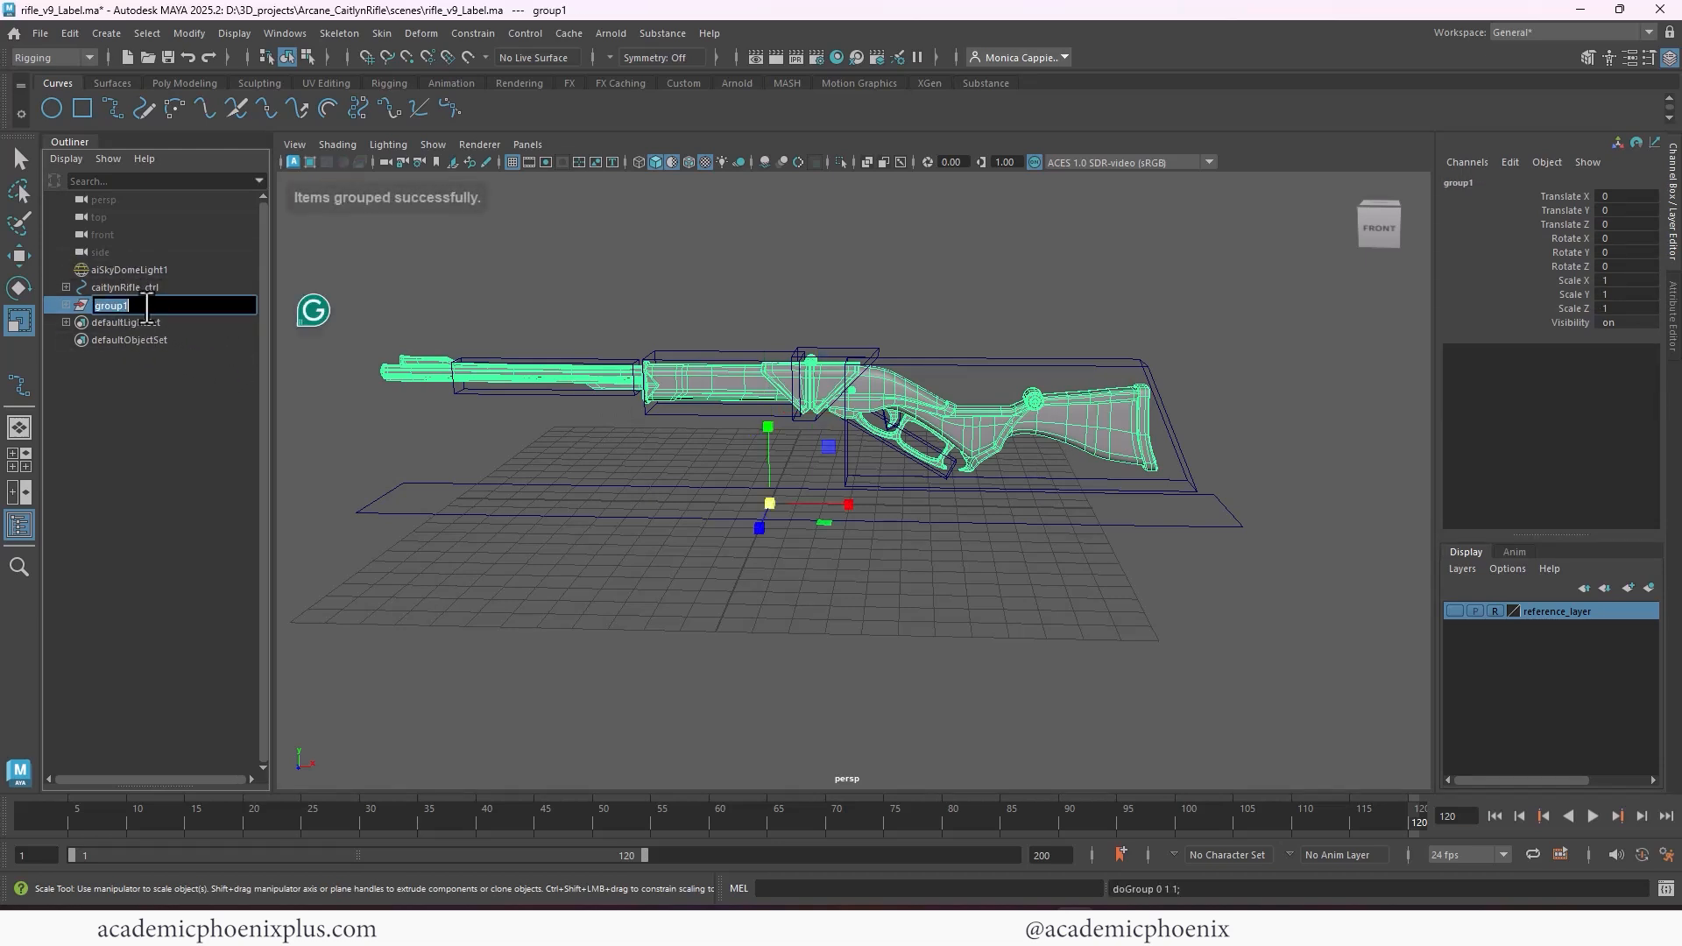
pyautogui.write('DONOTTOUCH')
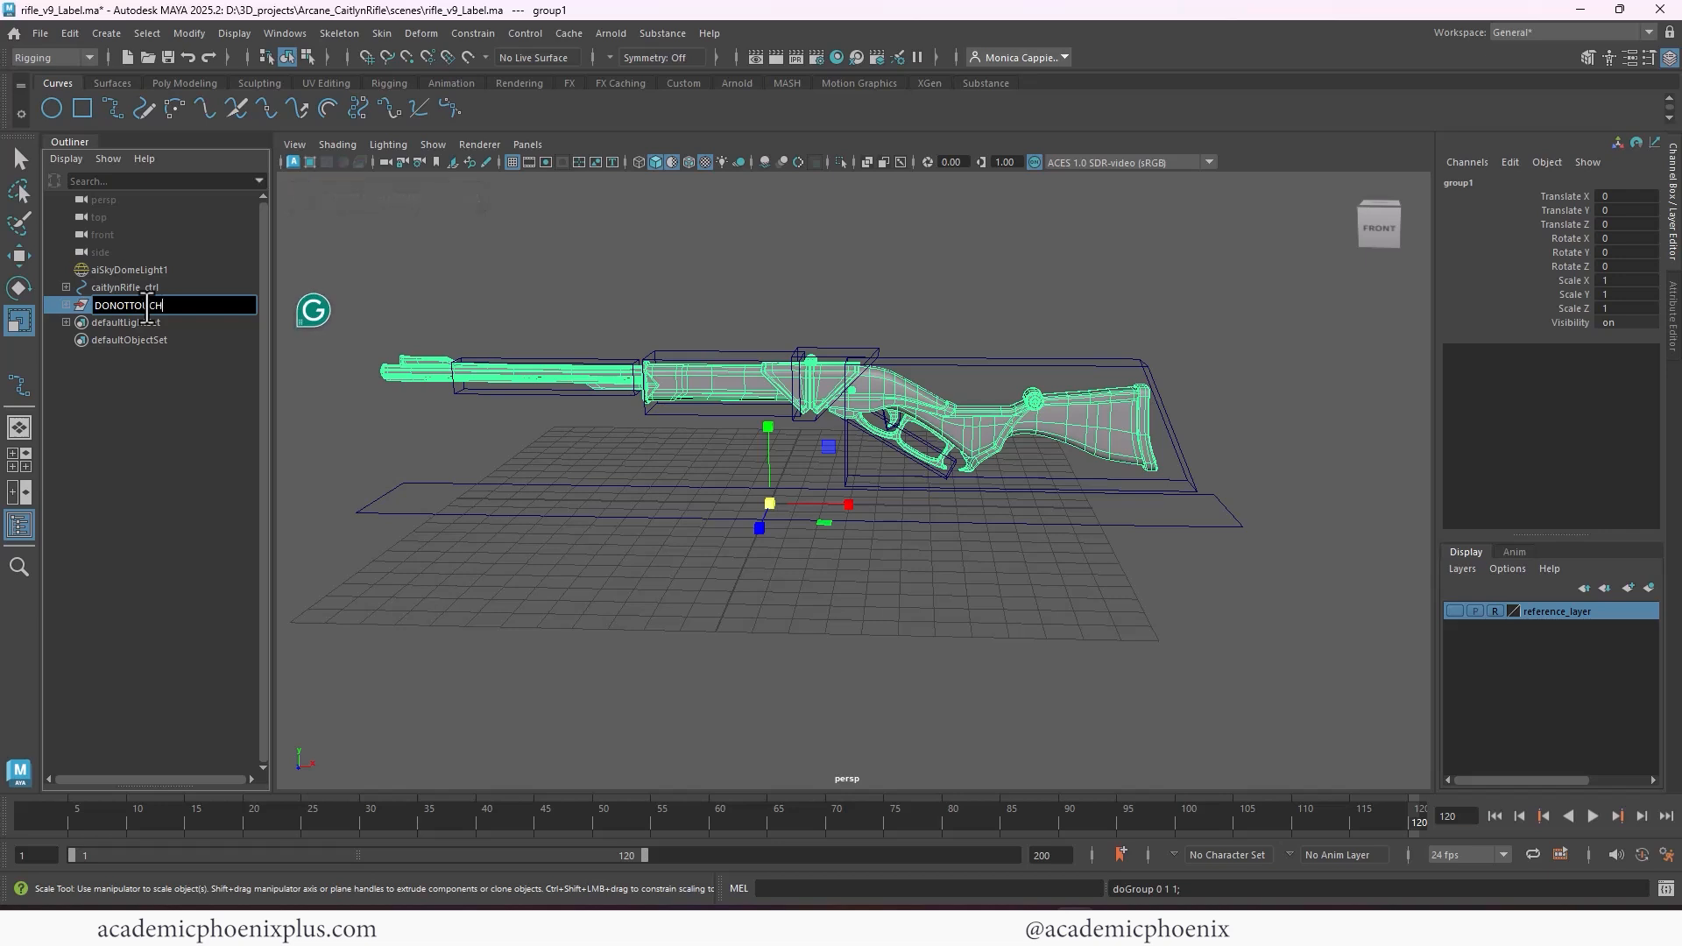
pyautogui.press('Return')
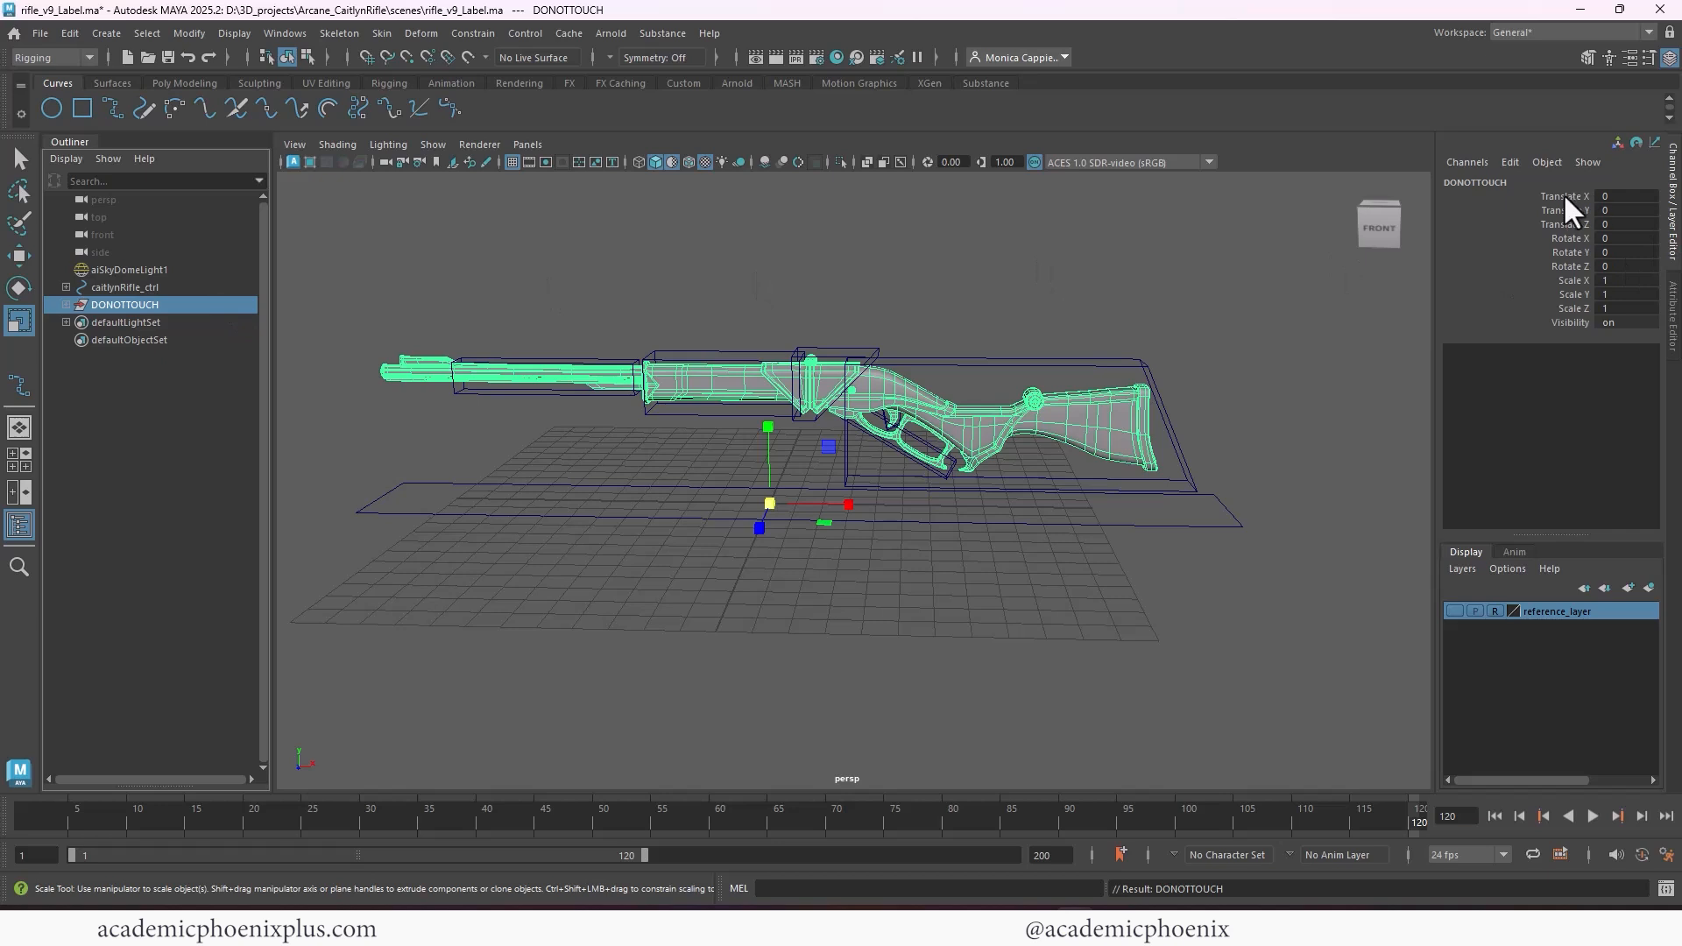
# Lock and hide all translate, rotate, scale and visibility channels of the DONOTTOUCH group
pyautogui.moveTo(1564, 194); pyautogui.dragTo(1557, 323)
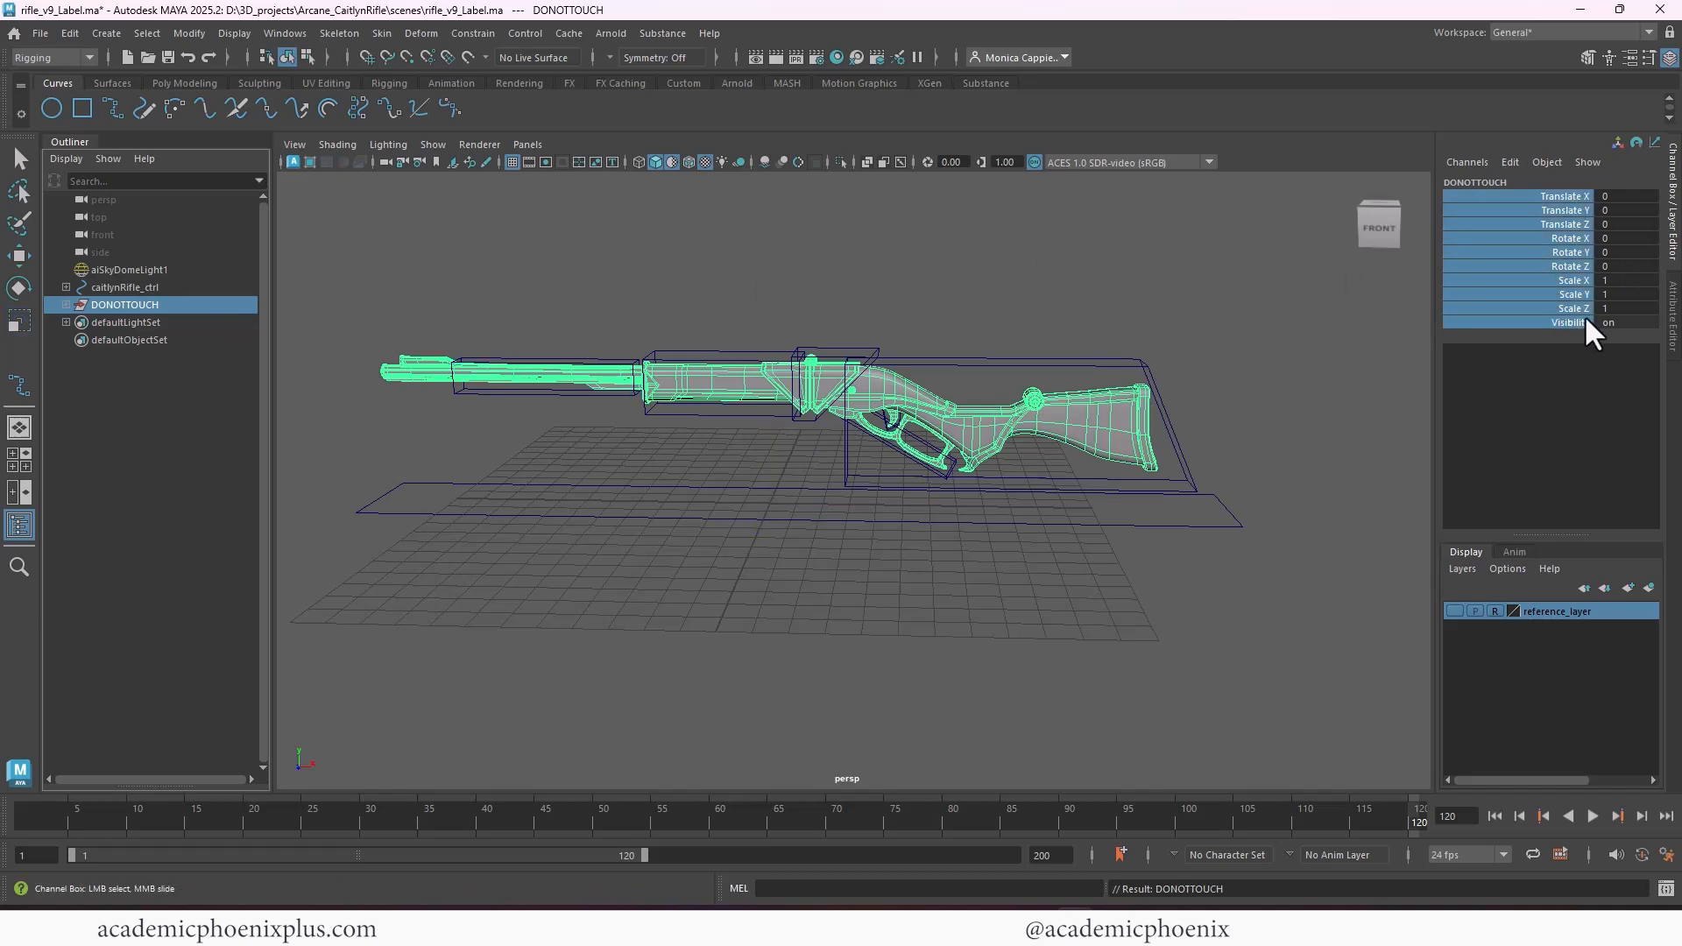
pyautogui.rightClick(1548, 234)
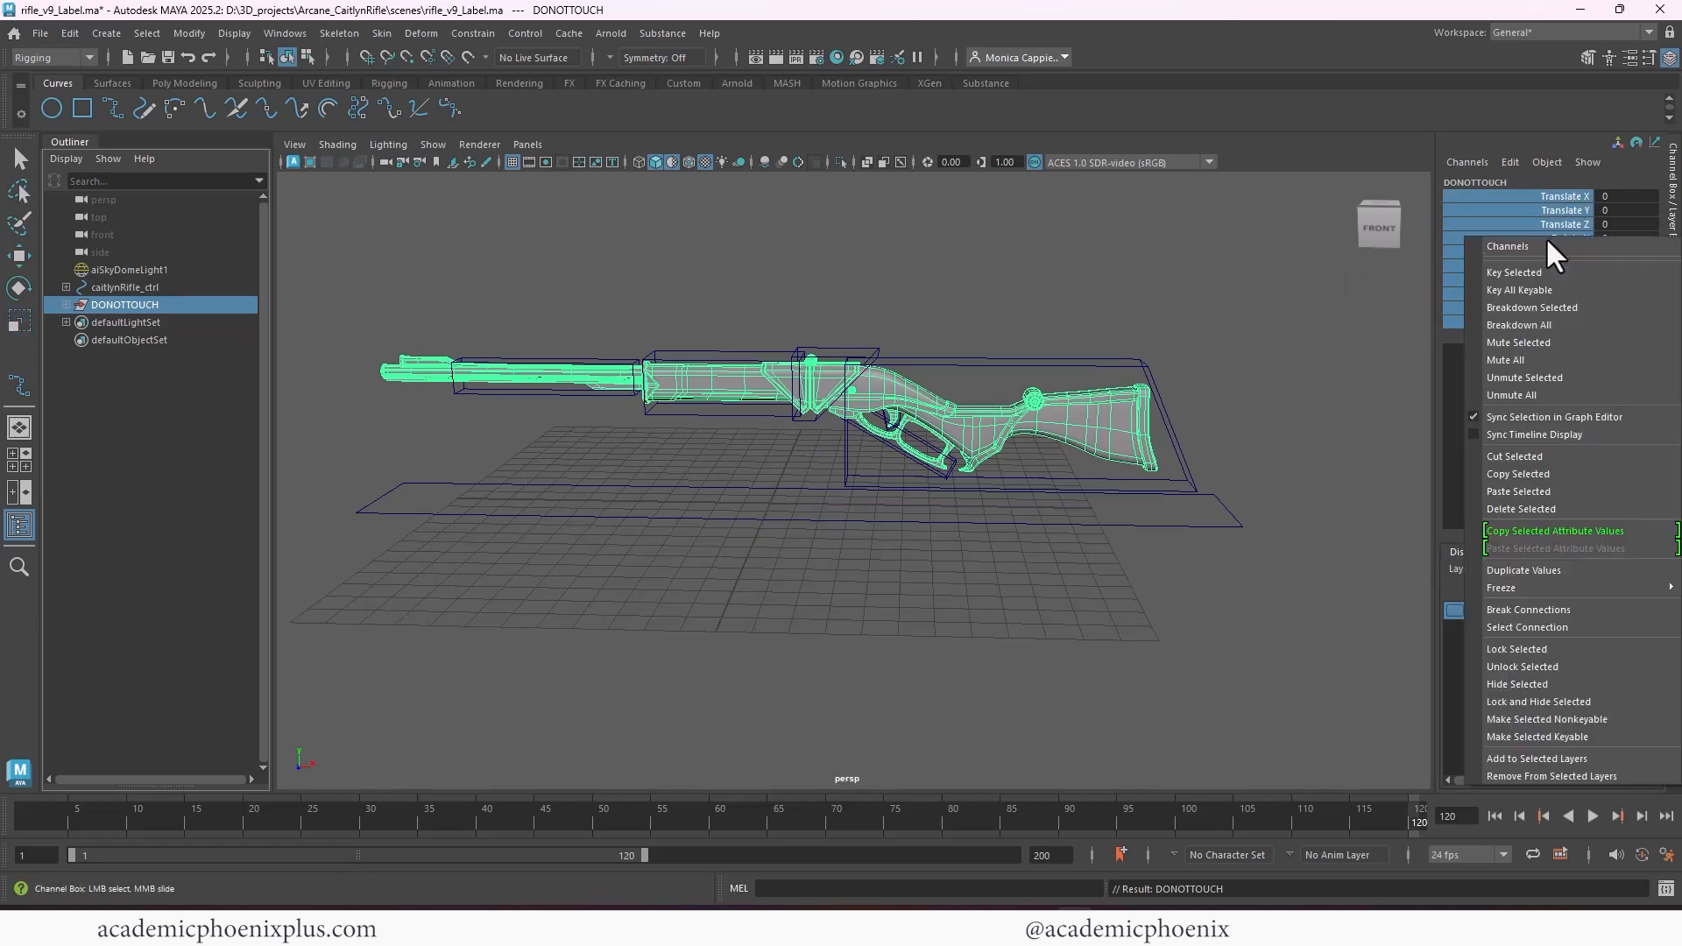
pyautogui.click(1561, 701)
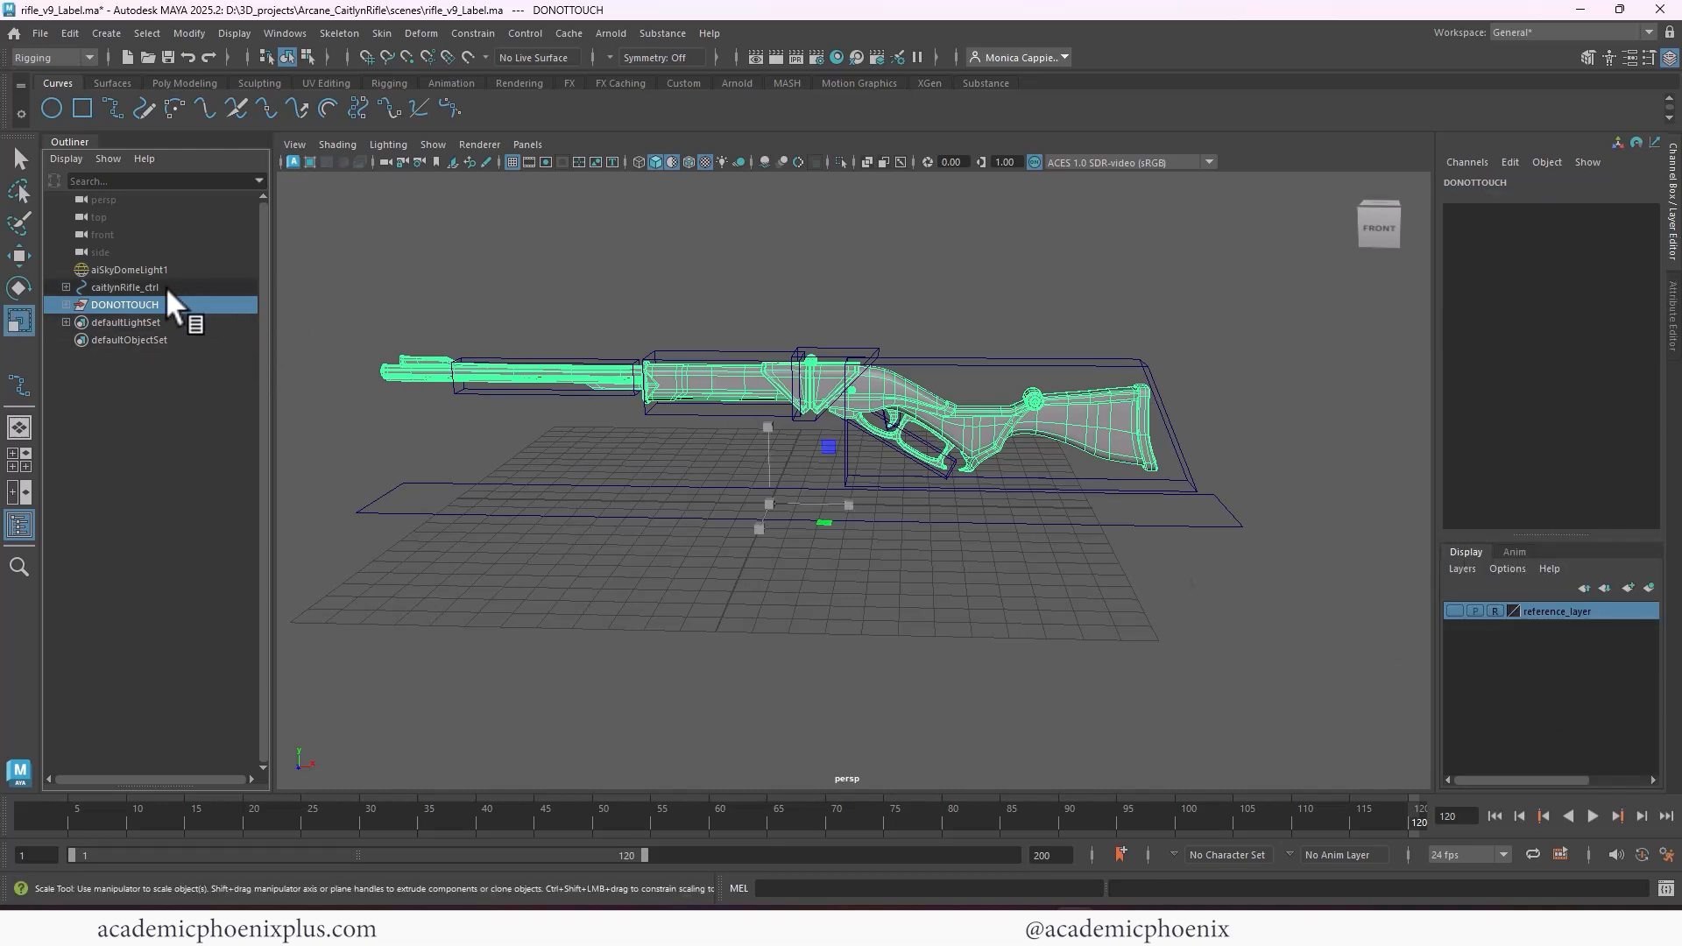
# Group caitlynRifle_ctrl into a new parent group and name it ctrls_grp
pyautogui.click(136, 289)
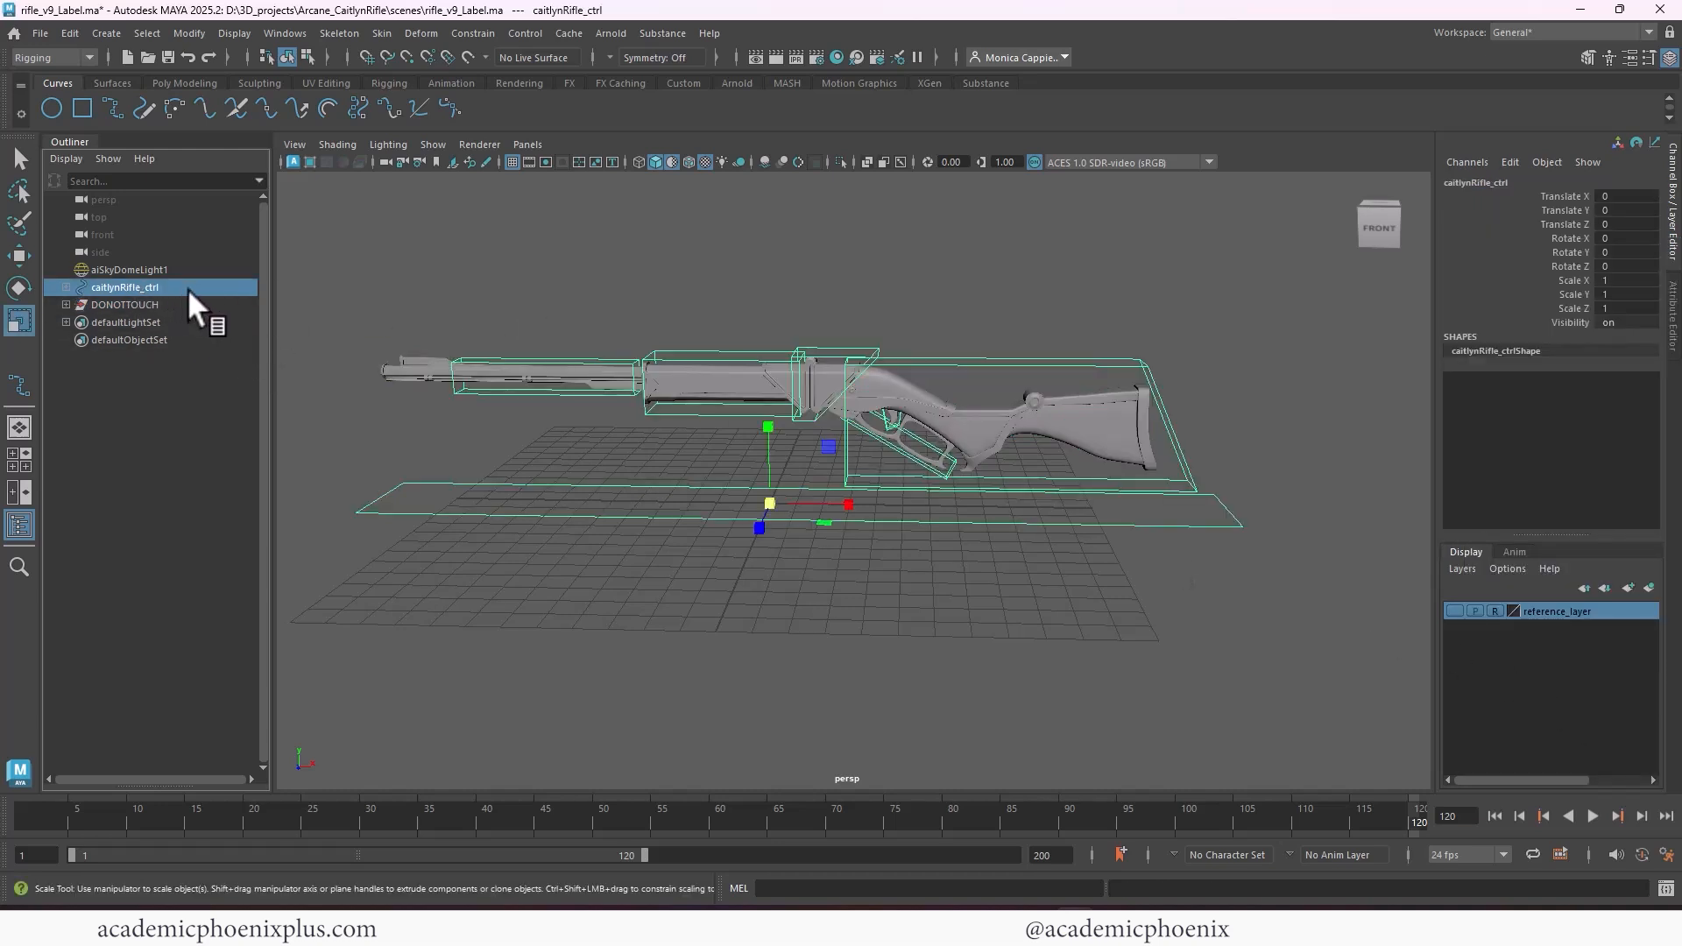
pyautogui.hotkey('ctrl', 'g')
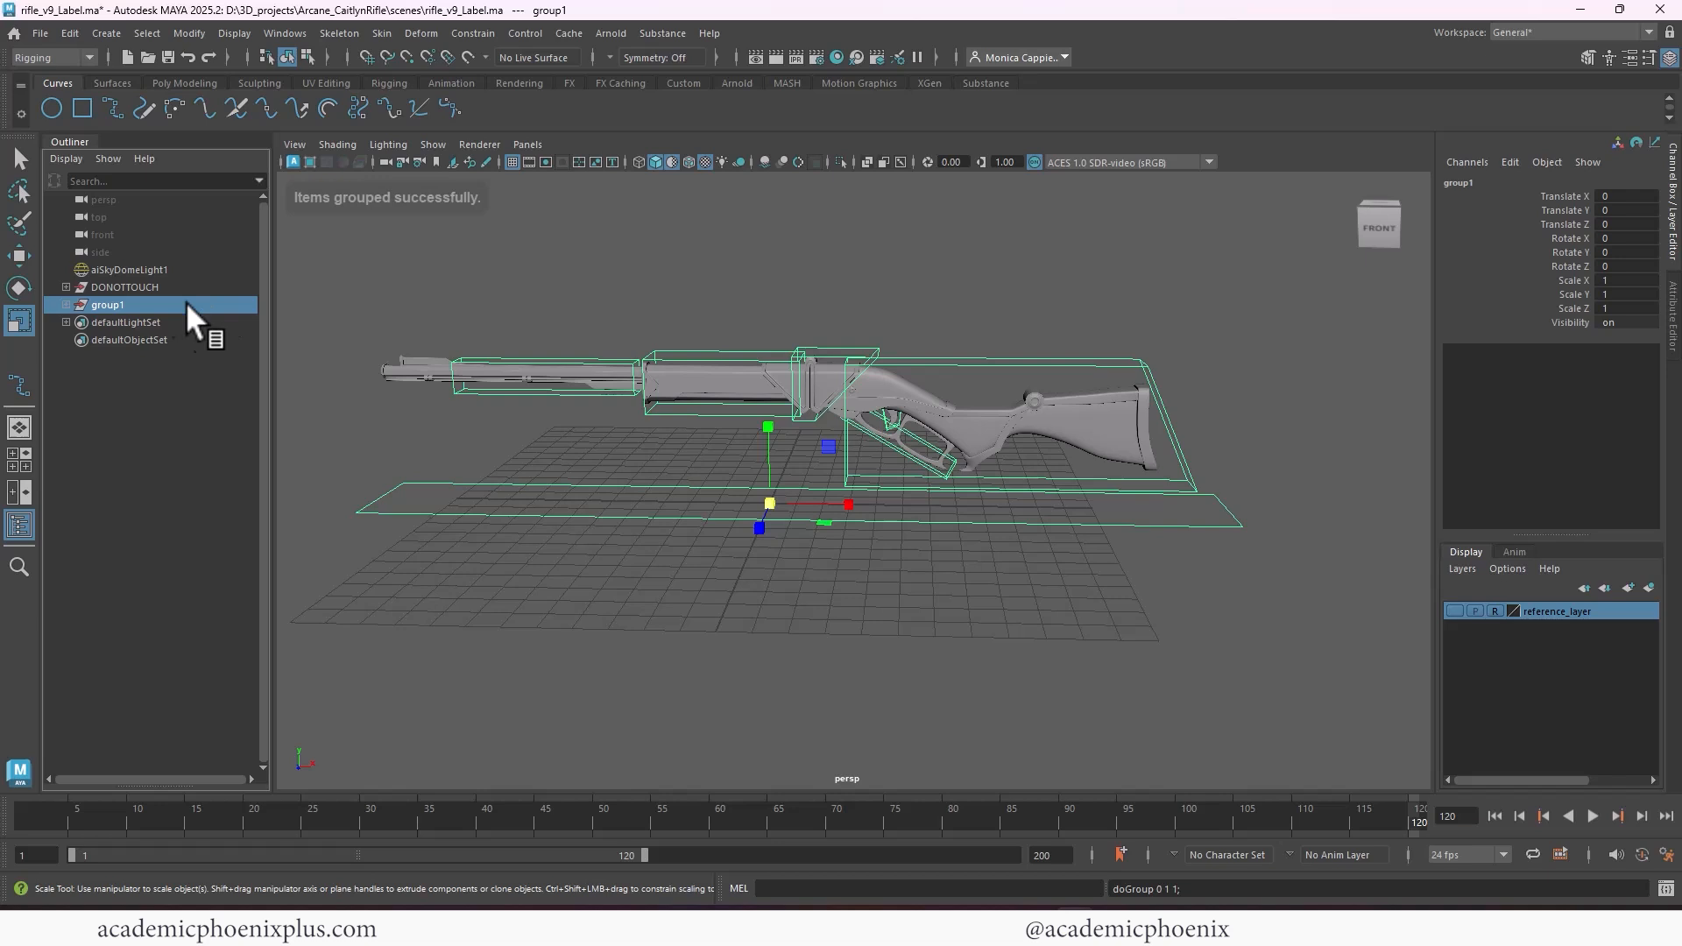
pyautogui.doubleClick(112, 304)
pyautogui.write('ctrls_grp')
pyautogui.press('Return')
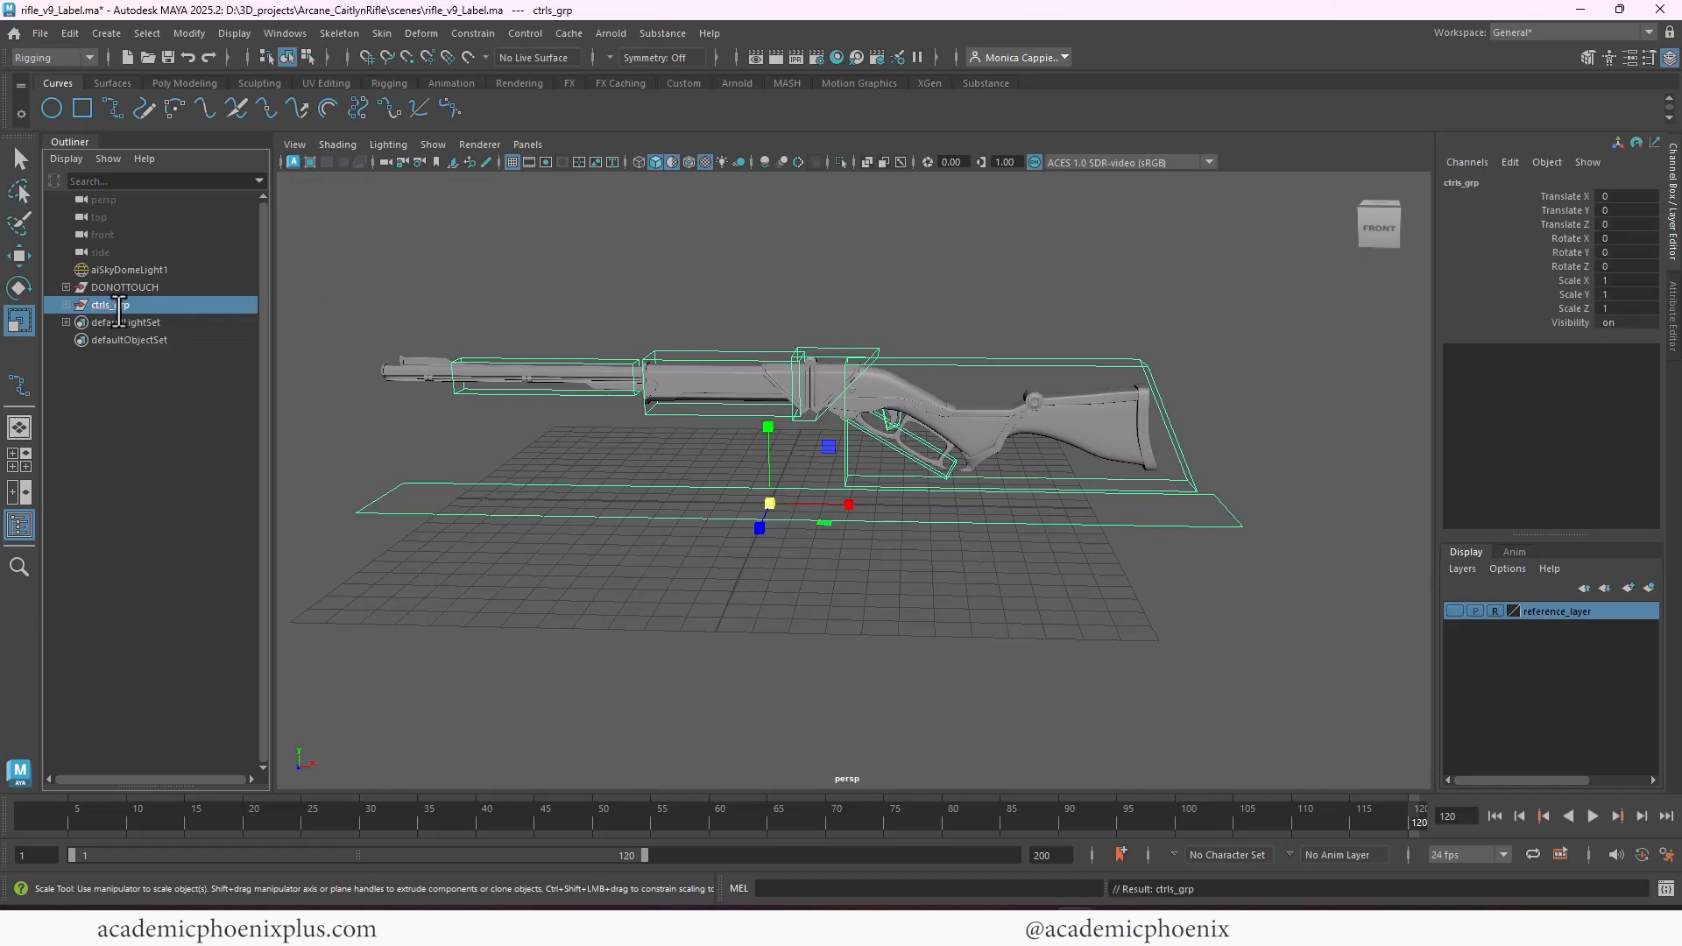
# Lock and hide all translate, rotate, scale and visibility channels of ctrls_grp
pyautogui.moveTo(1568, 198); pyautogui.dragTo(1562, 326)
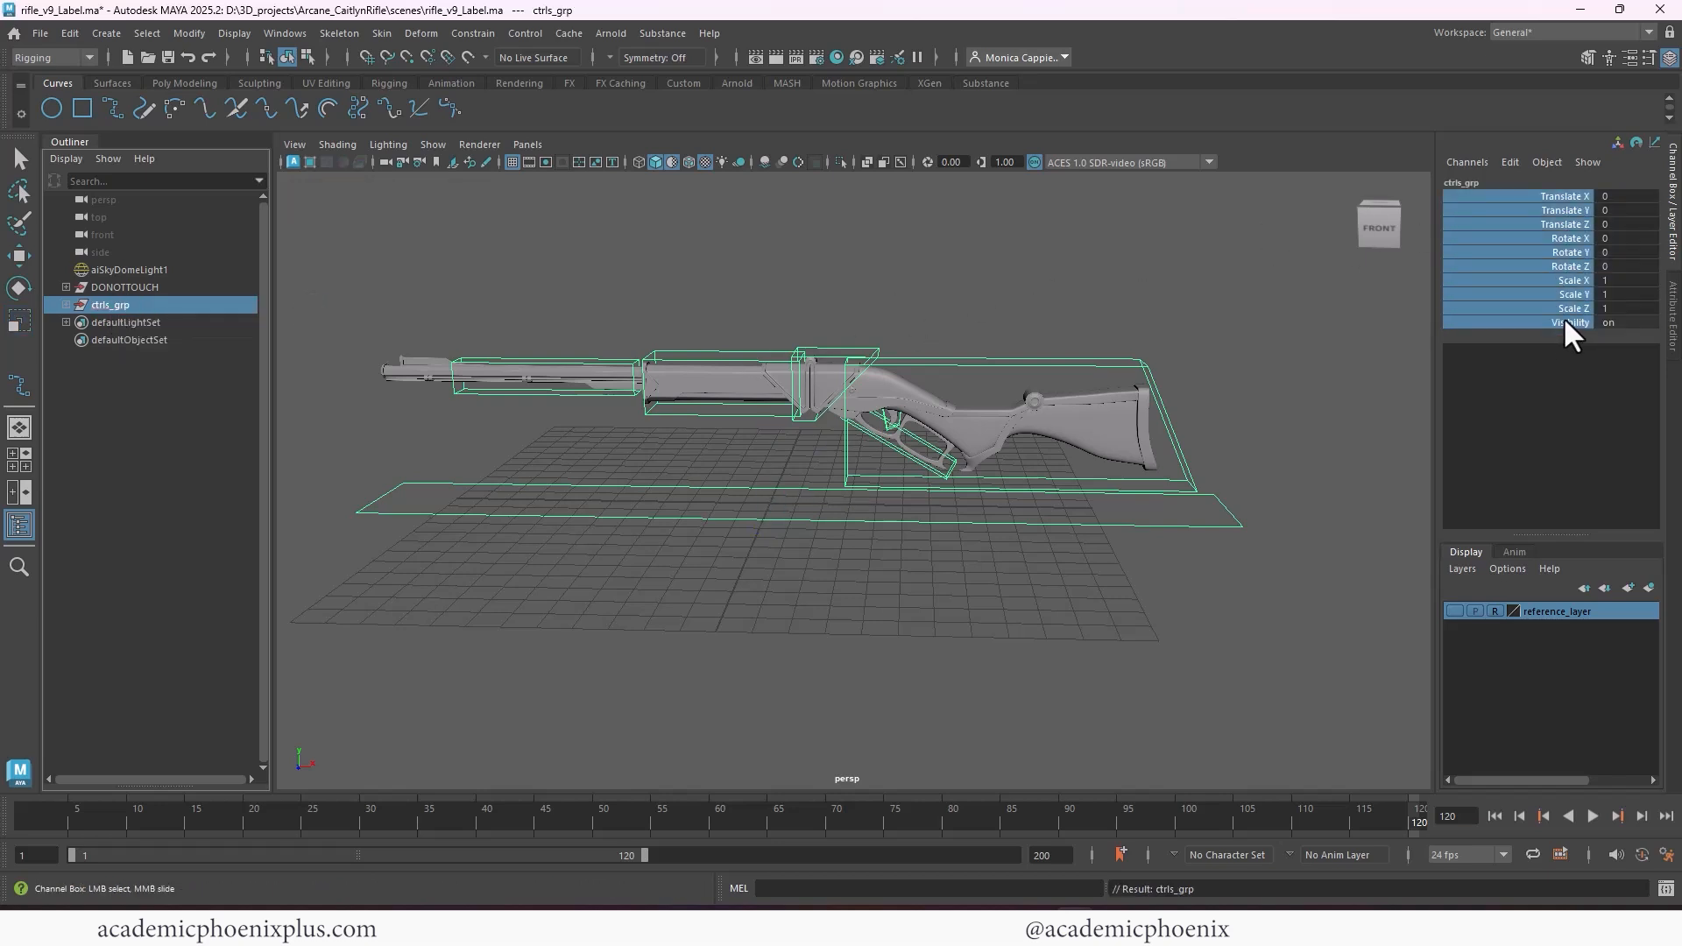
pyautogui.rightClick(1573, 322)
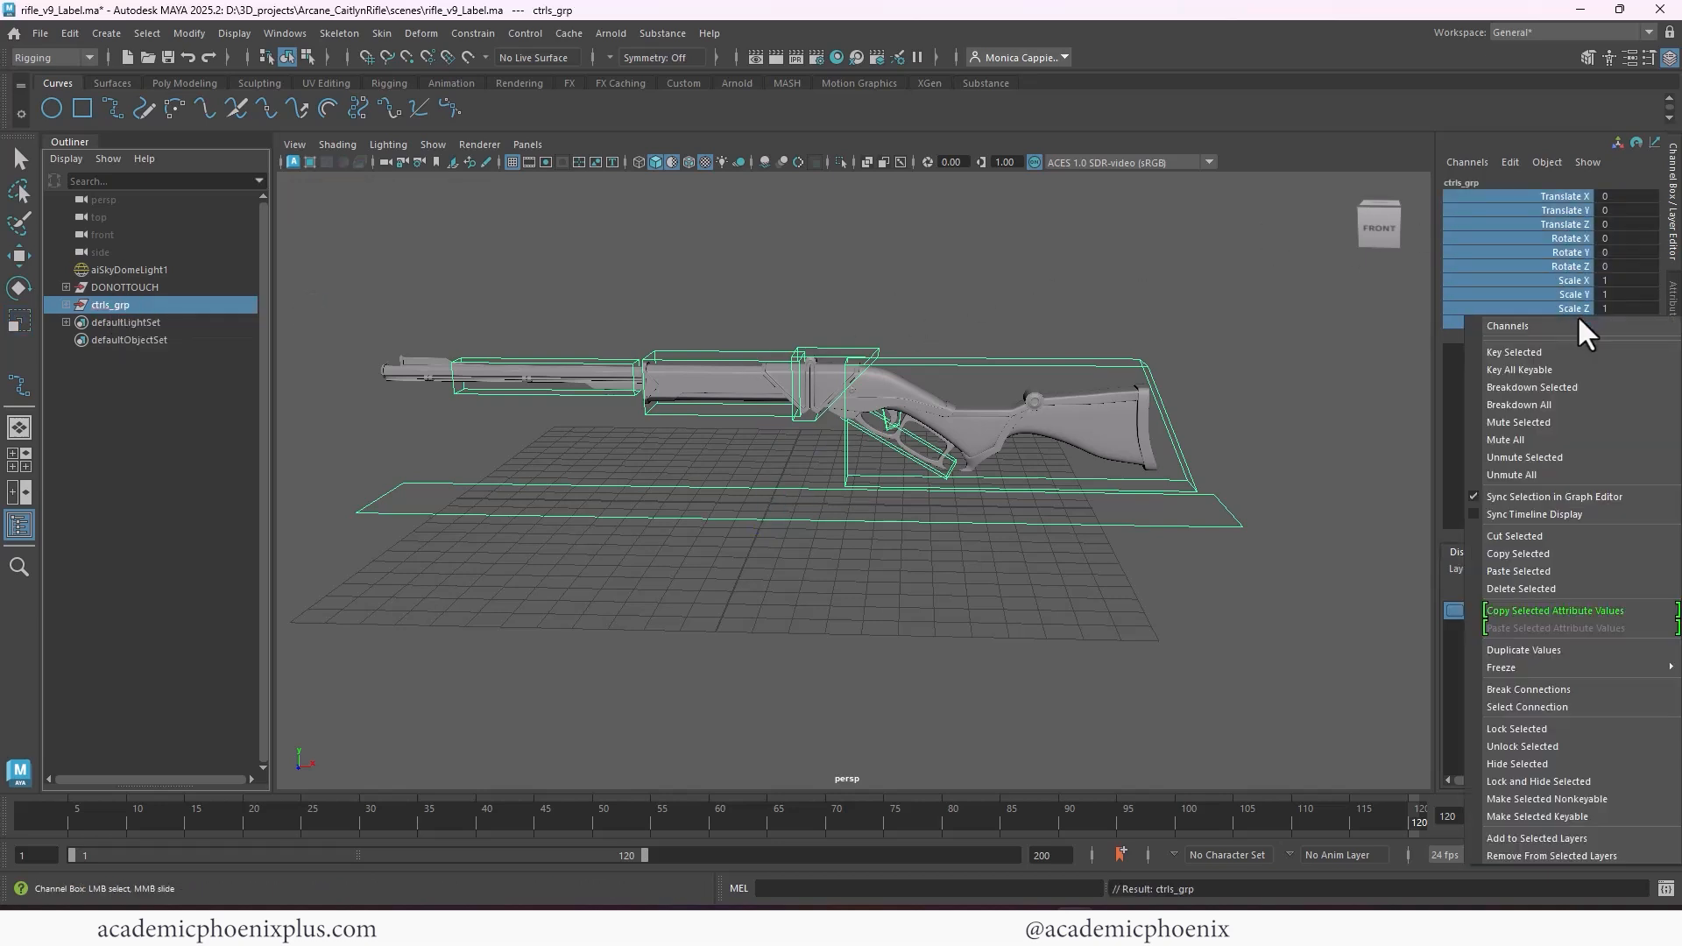
pyautogui.click(1588, 780)
# Group DONOTTOUCH and ctrls_grp together under a new parent group named CaitlynRifle_All
pyautogui.keyDown('ctrl'); pyautogui.click(151, 288); pyautogui.keyUp('ctrl')
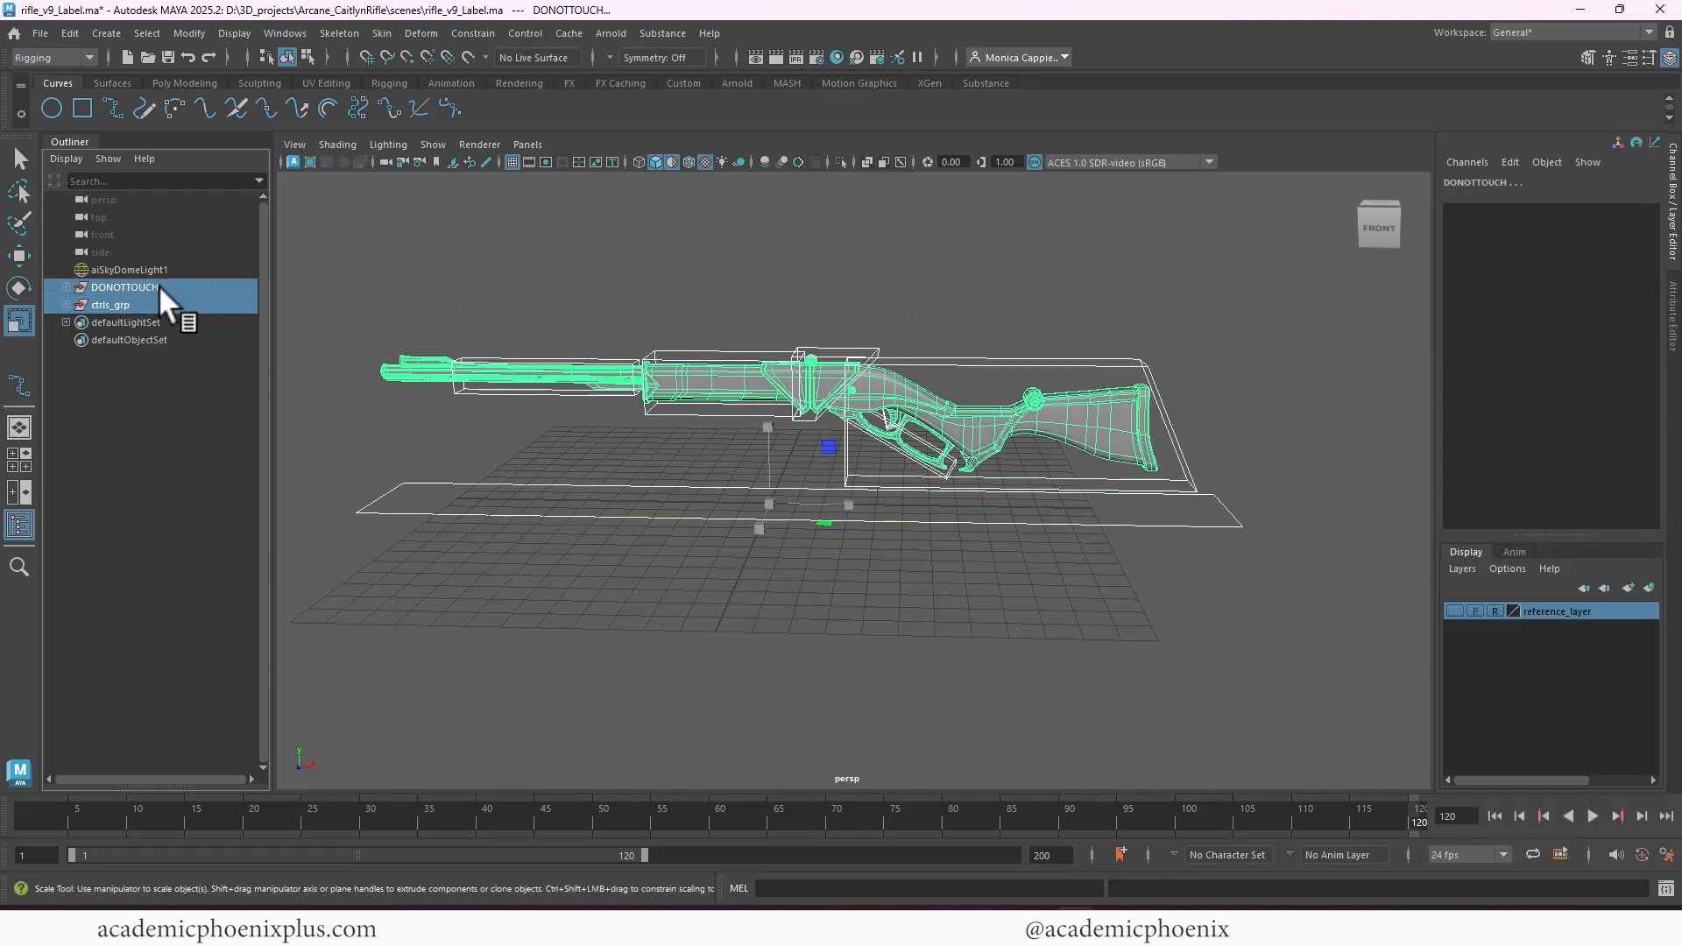
pyautogui.hotkey('ctrl', 'g')
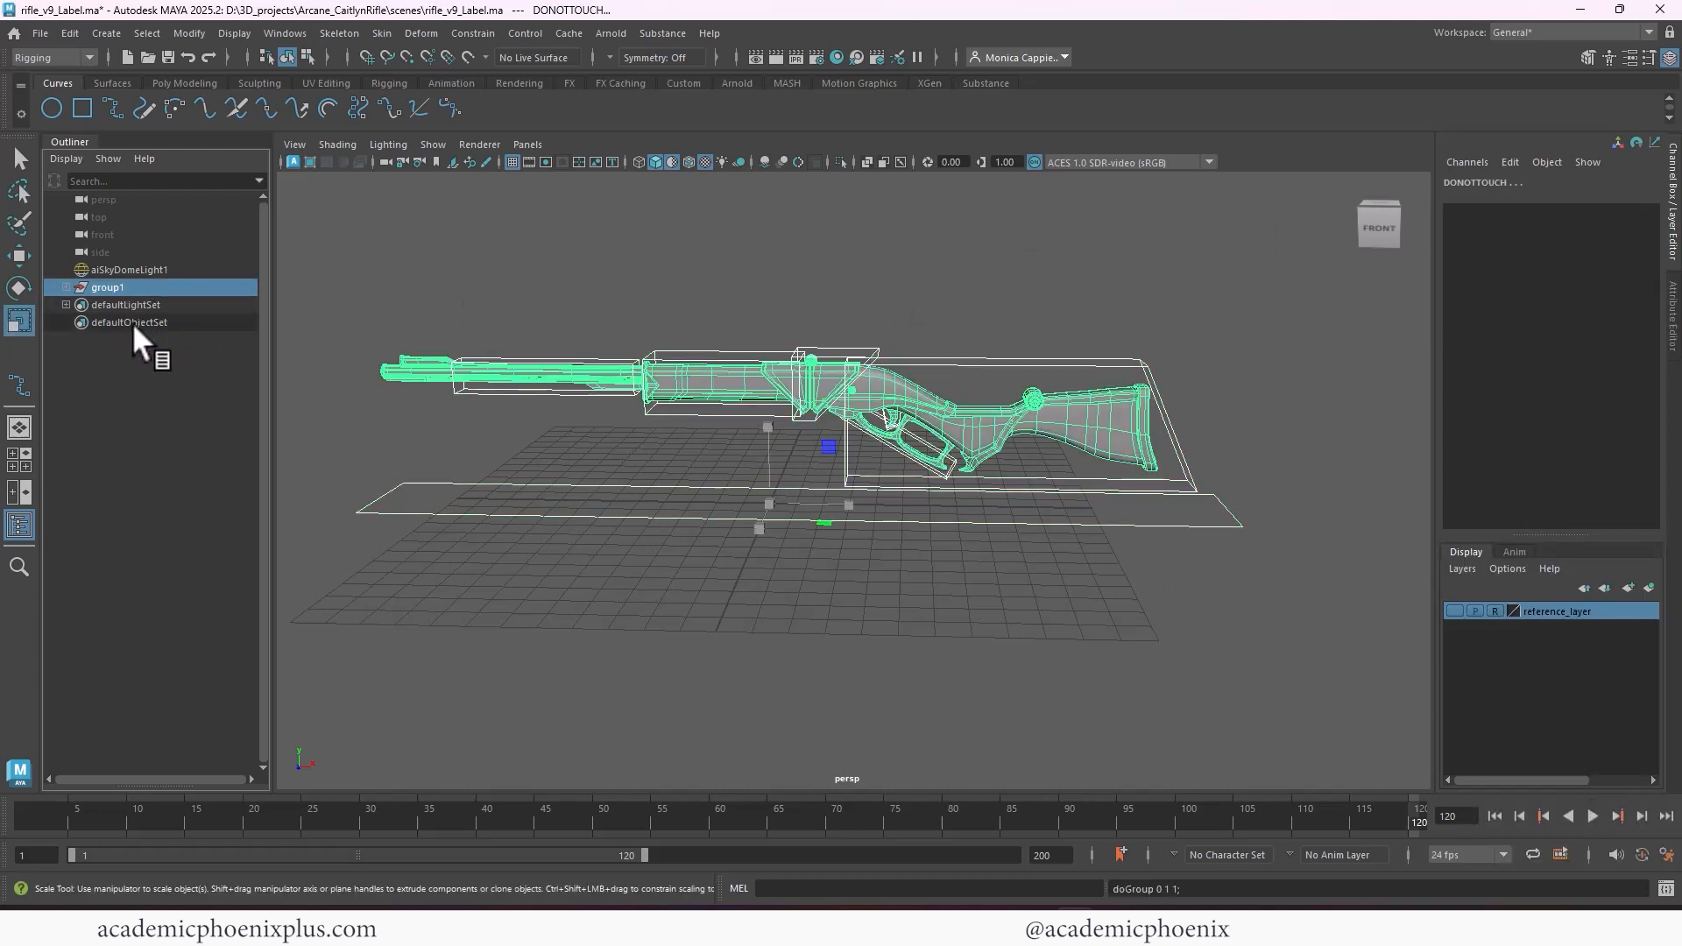
pyautogui.doubleClick(107, 286)
pyautogui.hotkey('ctrl', 'v')
pyautogui.press('Return')
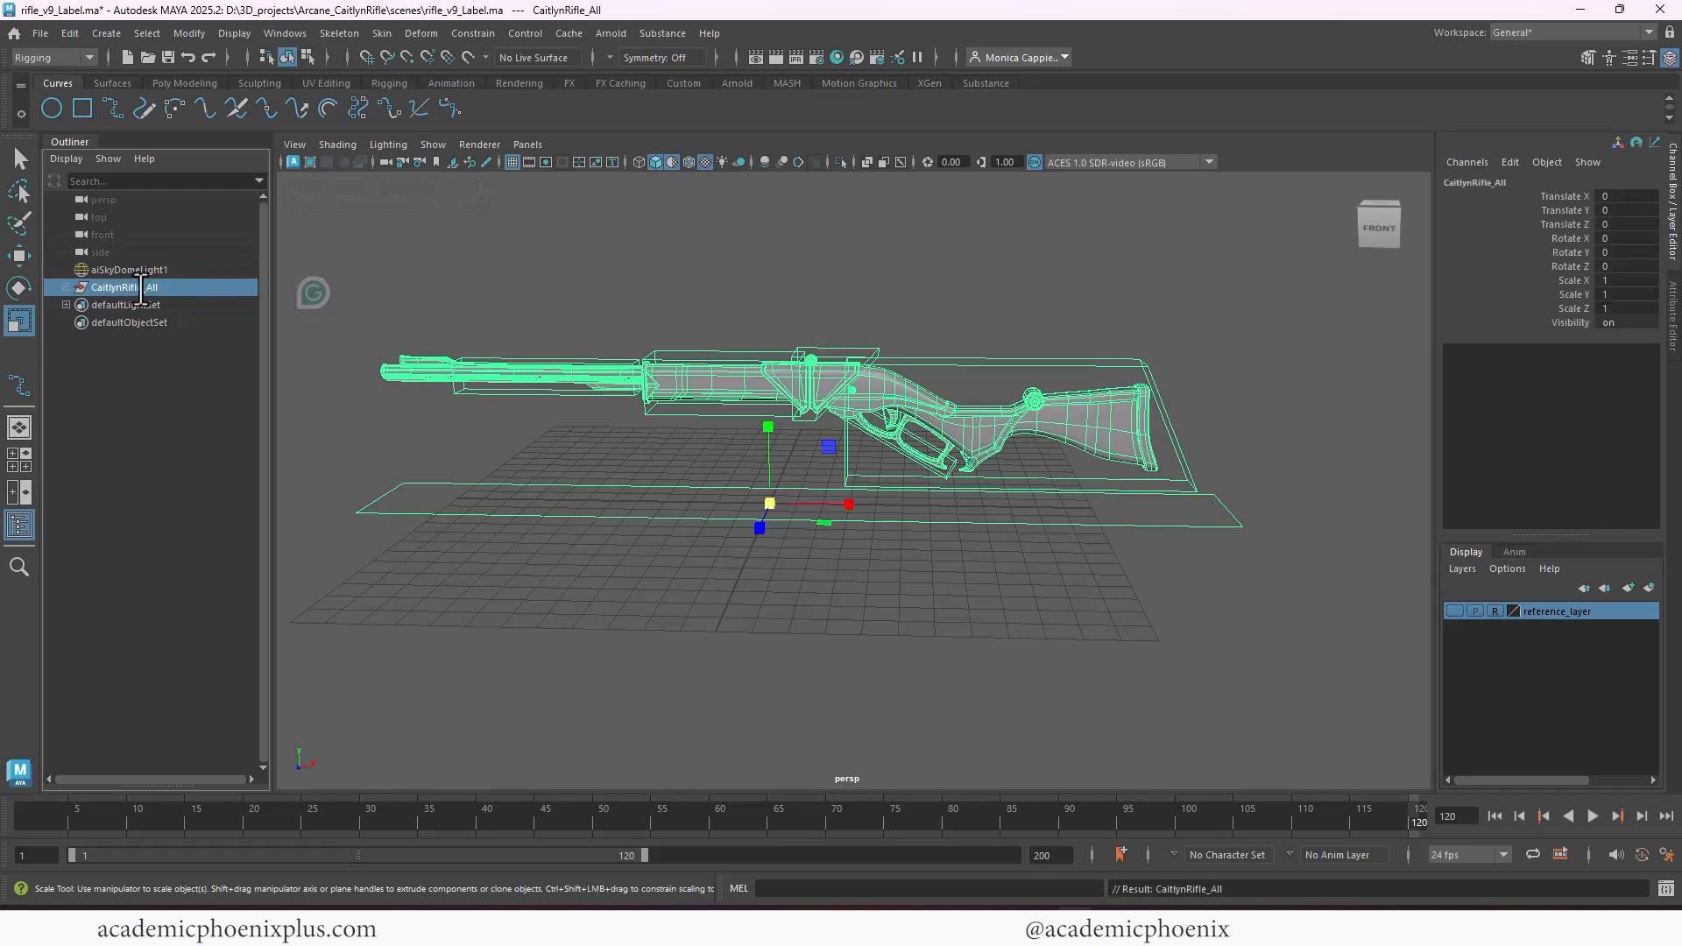
# Lock and hide all translate, rotate, scale and visibility channels of the CaitlynRifle_All group
pyautogui.moveTo(1552, 195); pyautogui.dragTo(1555, 322)
pyautogui.rightClick(1554, 327)
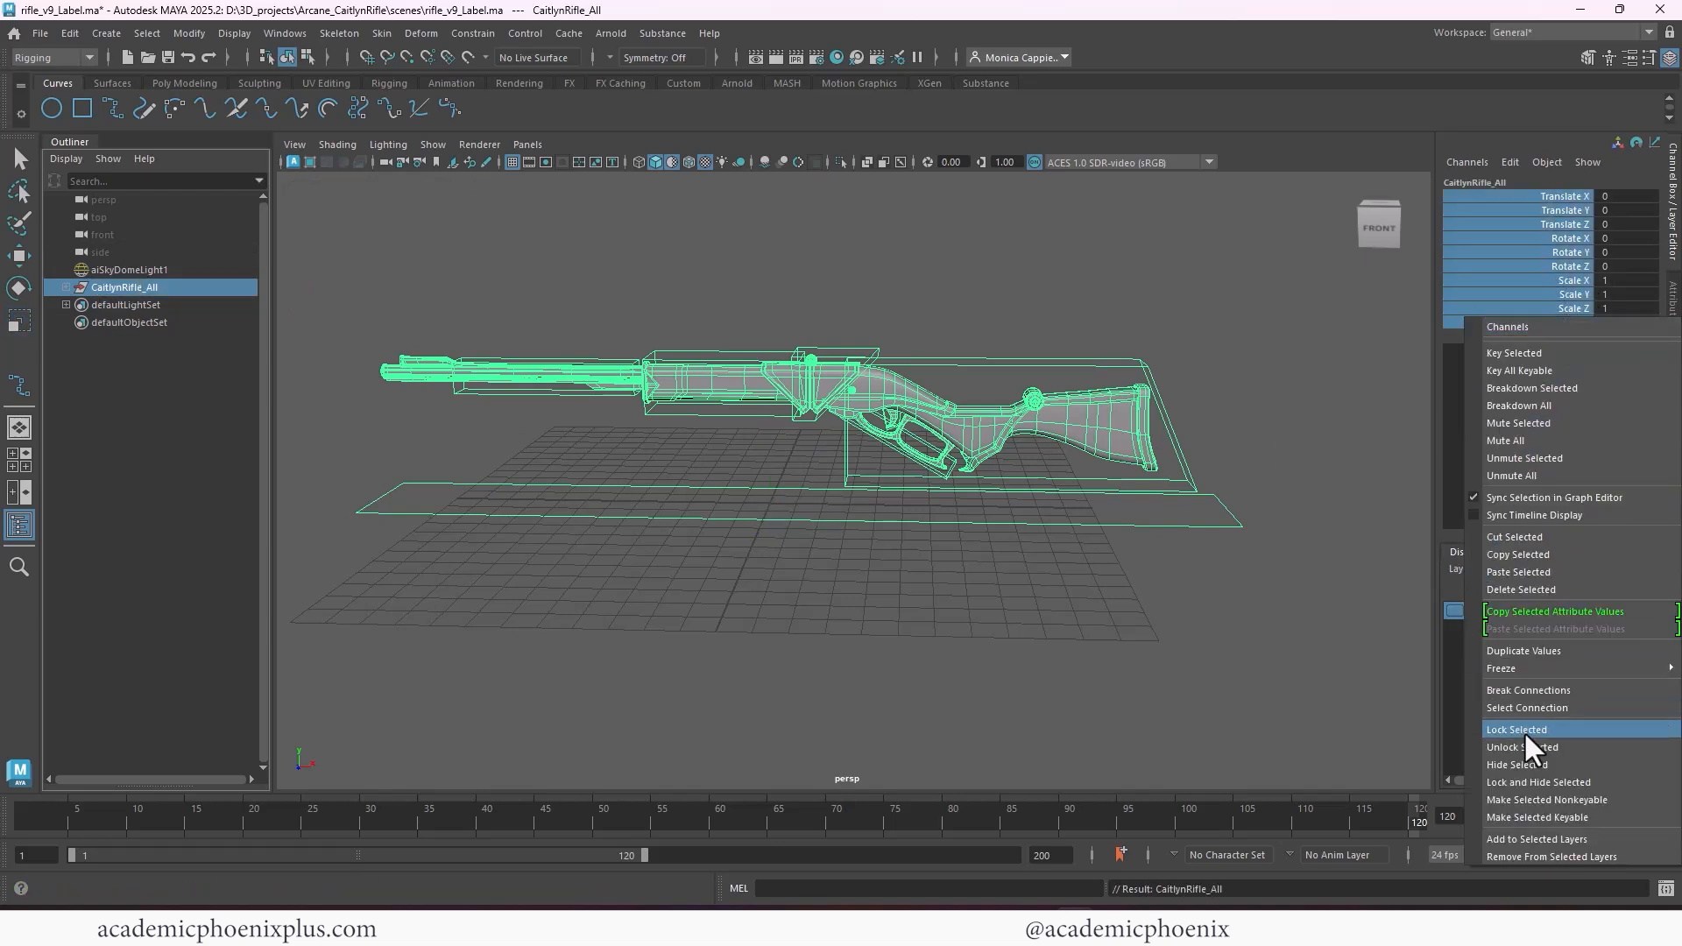
pyautogui.click(1538, 782)
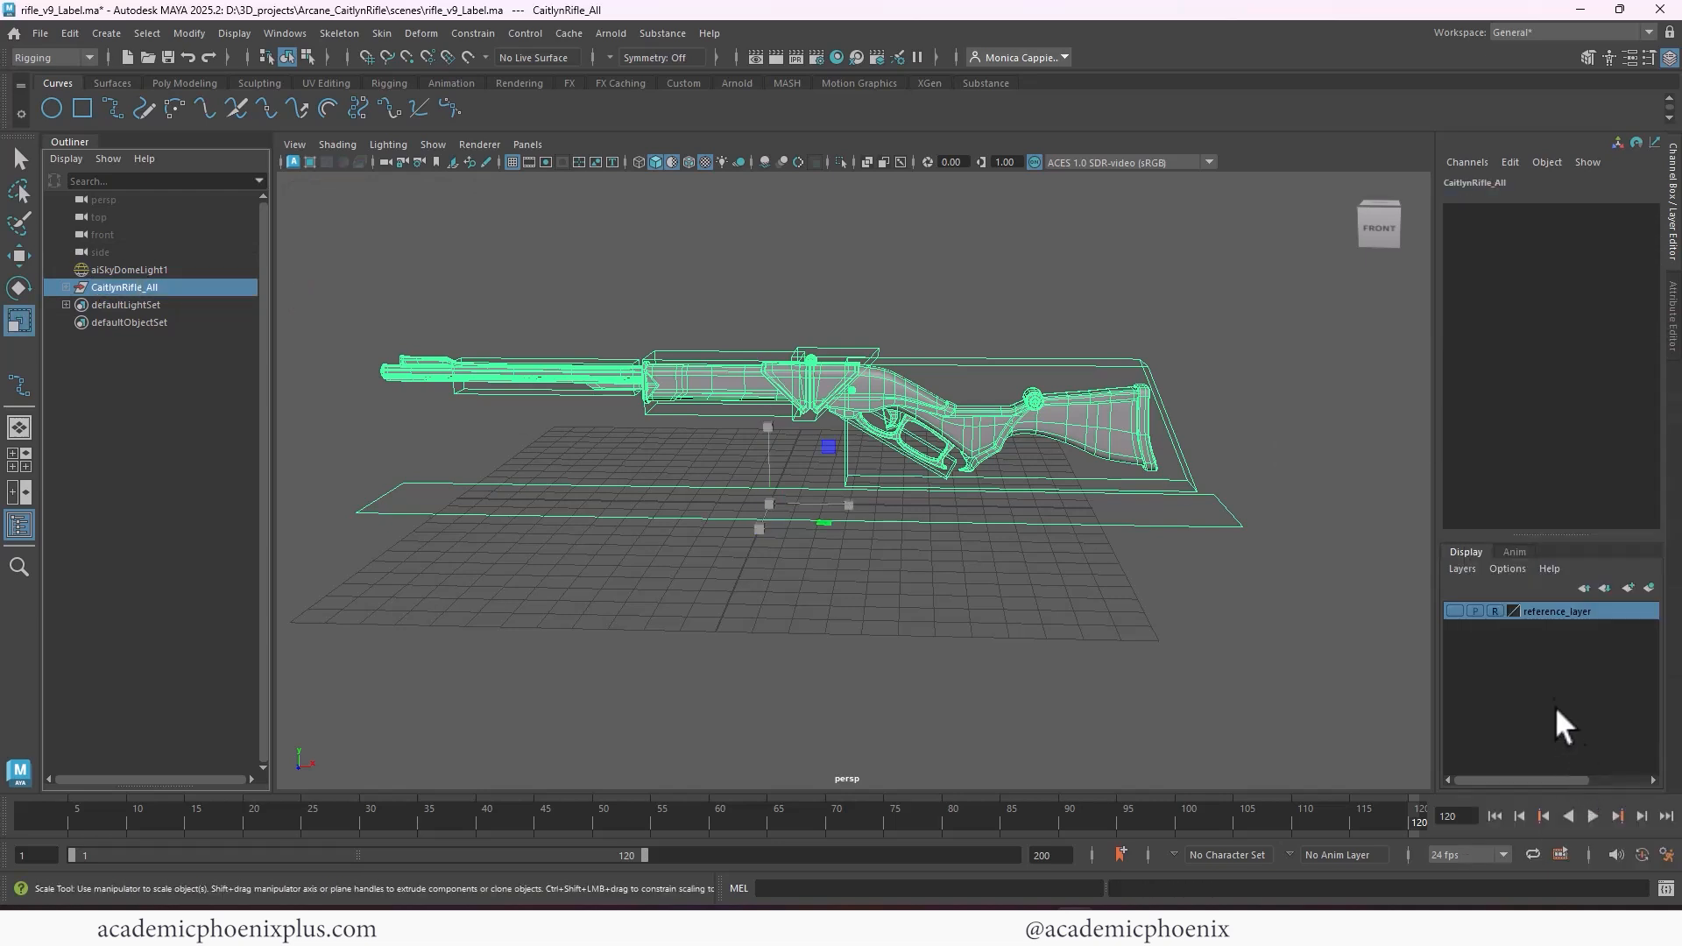
# Delete the reference_layer display layer and add ctrls_grp to a new display layer named ctrl_layer
pyautogui.rightClick(1617, 613)
pyautogui.click(1621, 784)
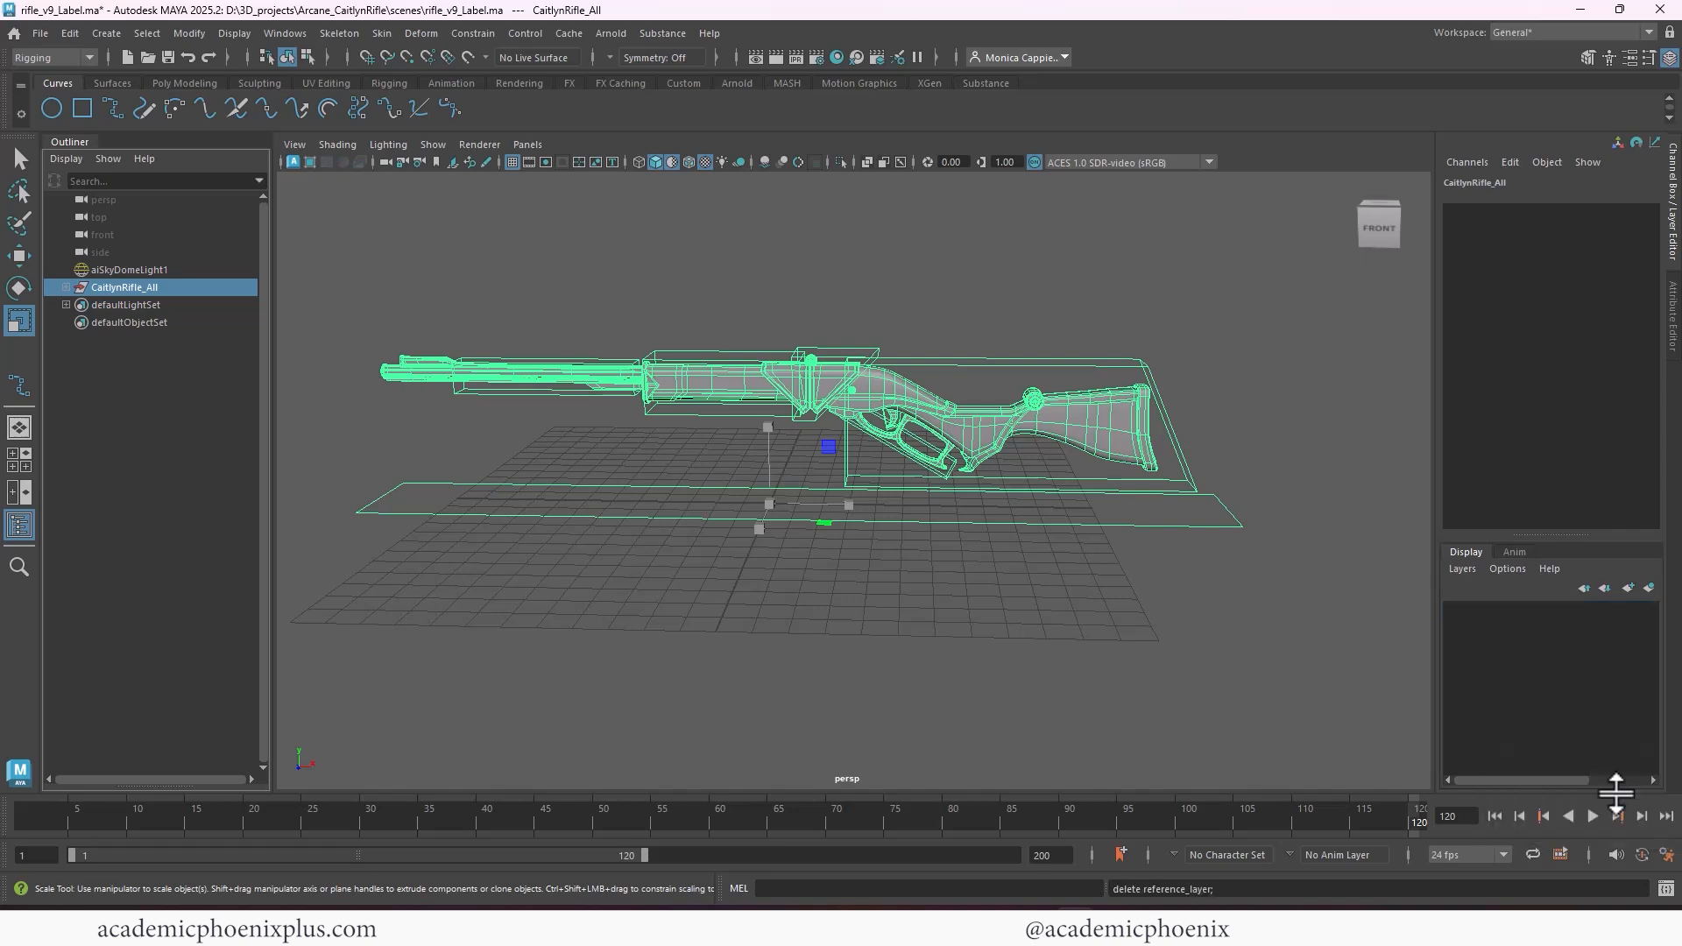
pyautogui.click(66, 287)
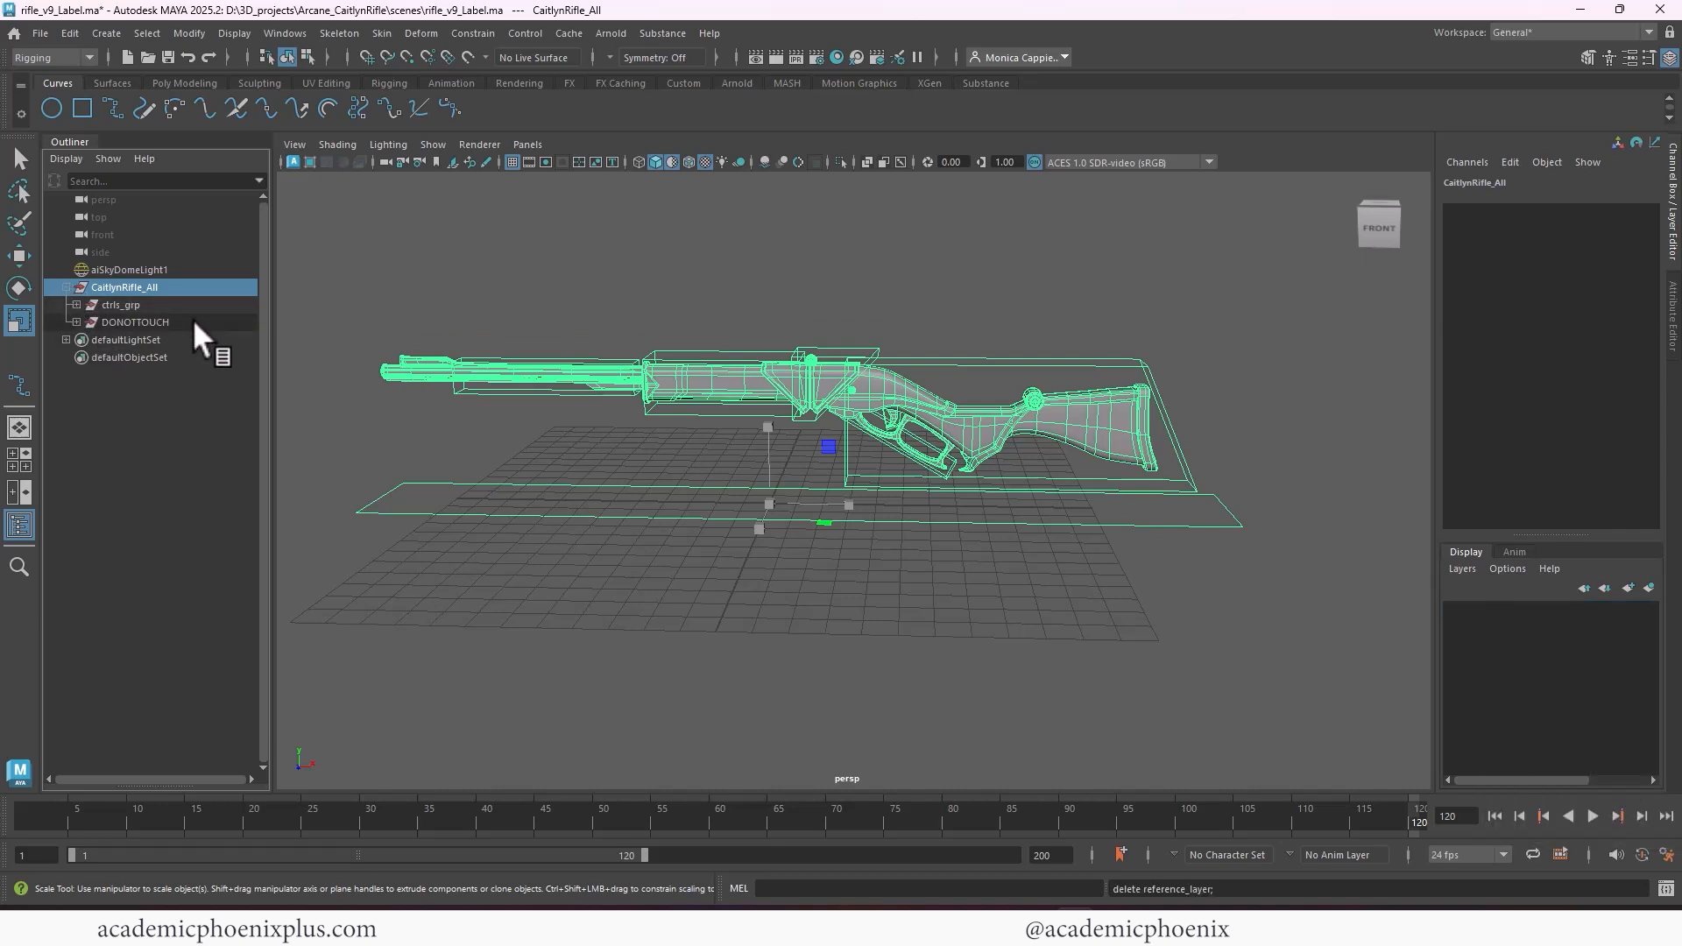
pyautogui.click(132, 304)
pyautogui.click(1650, 587)
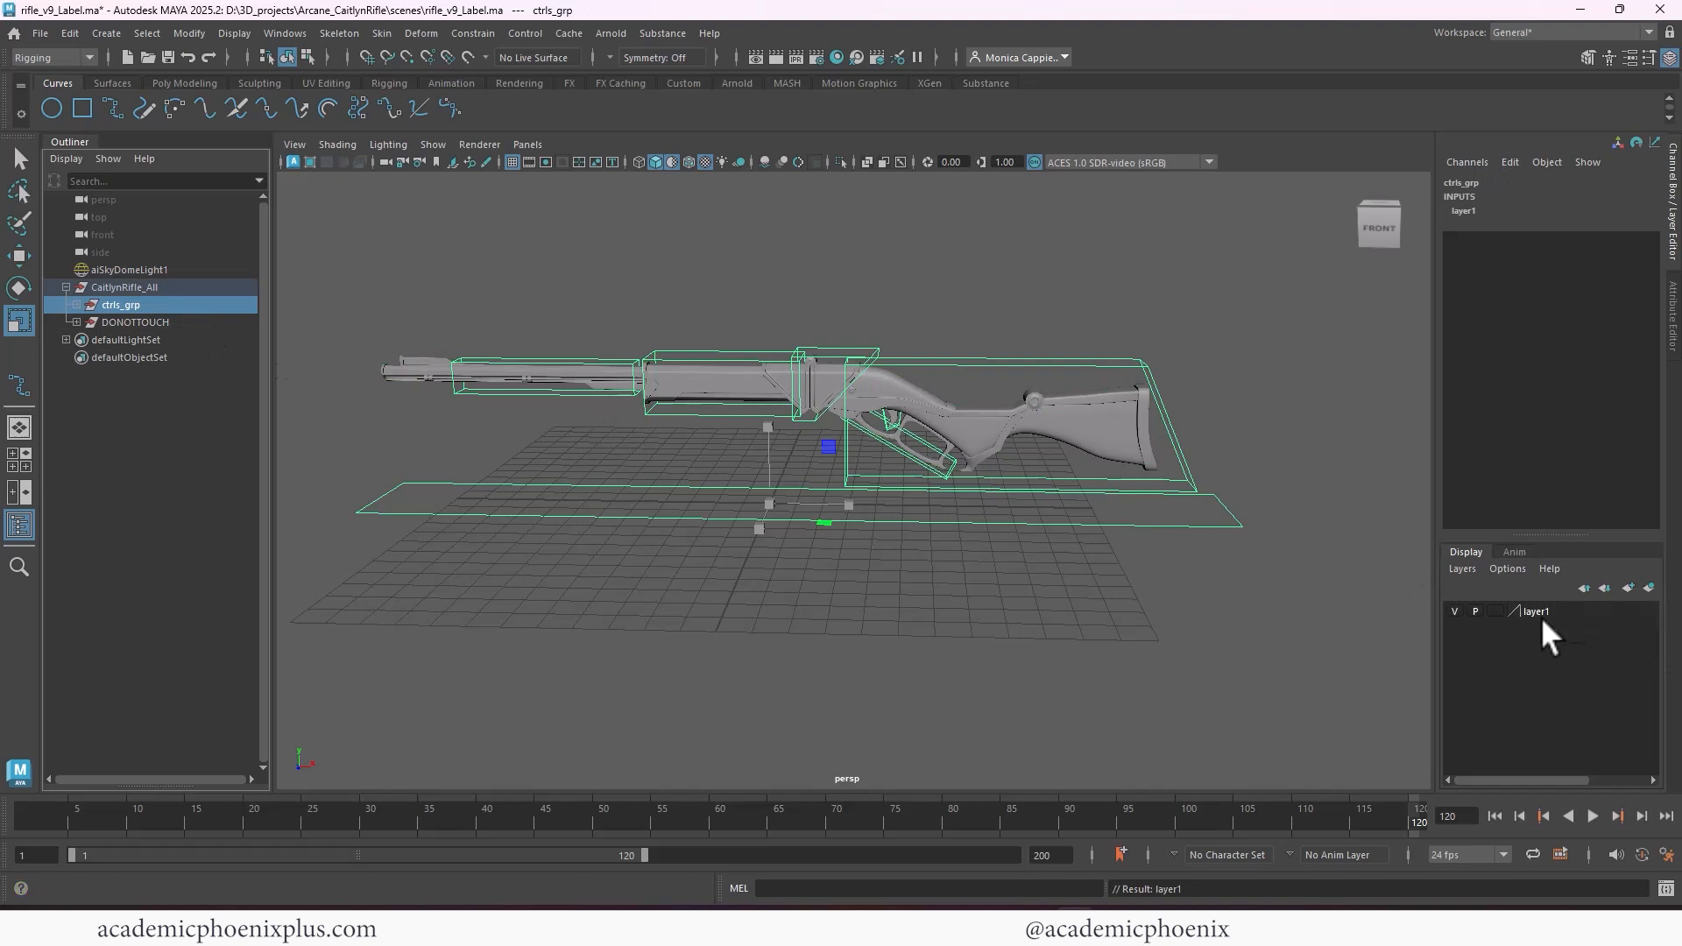
pyautogui.doubleClick(1552, 610)
# Add the DONOTTOUCH group to a new display layer named geo_layer and set that layer to reference mode
pyautogui.click(180, 325)
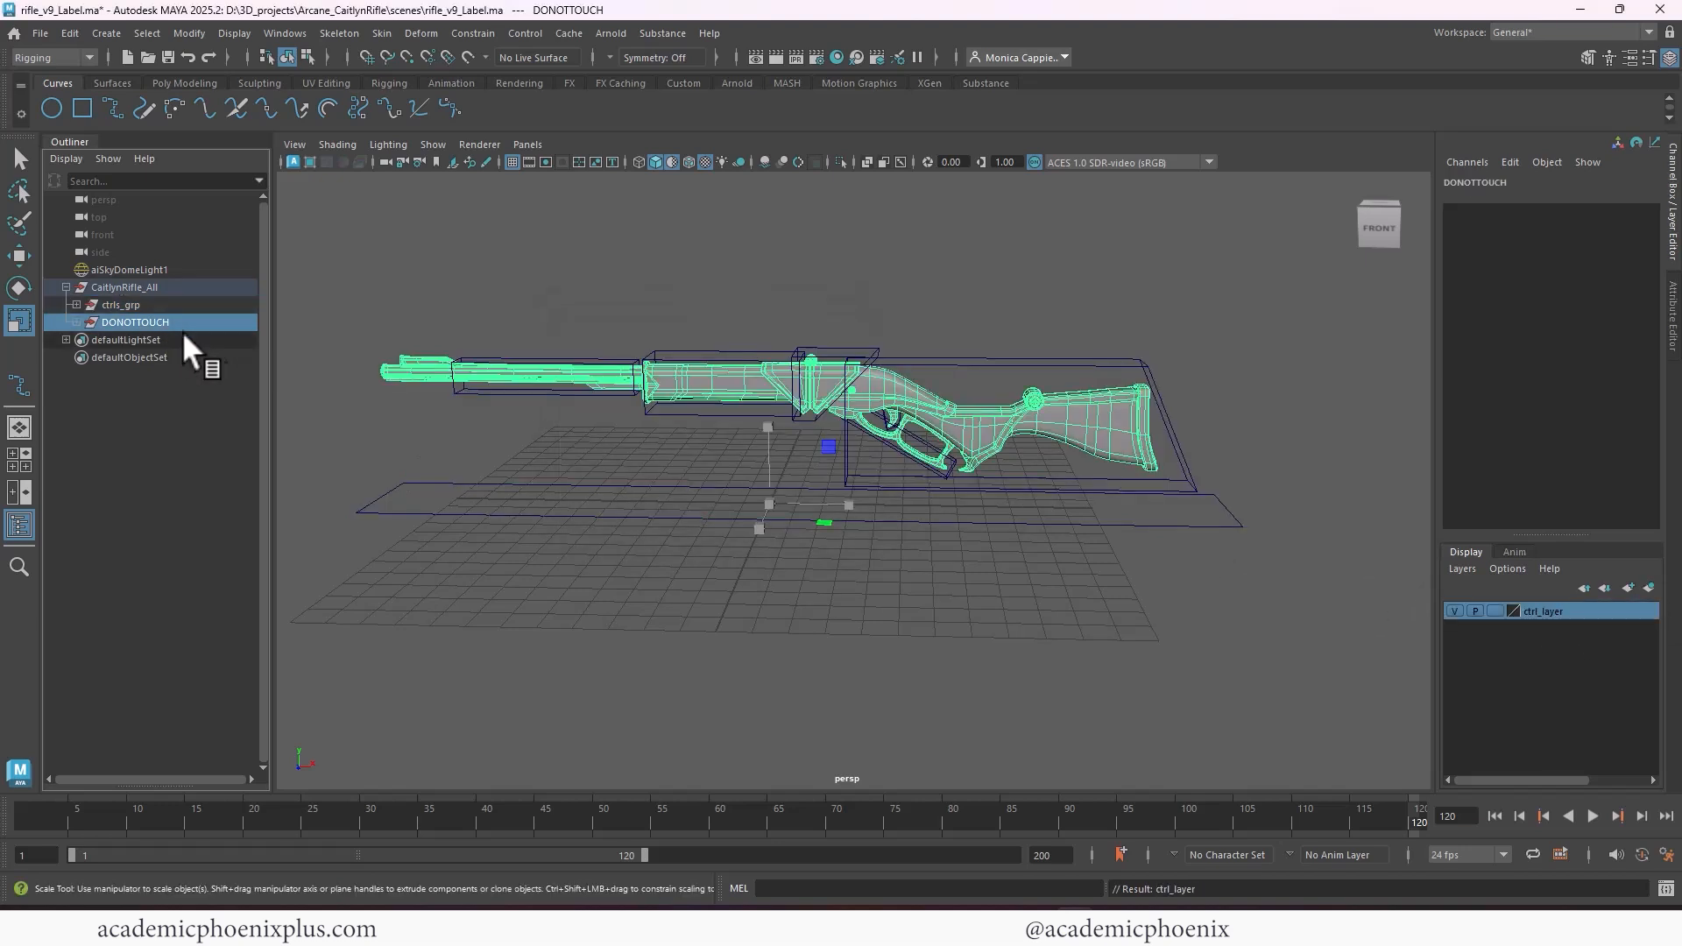
pyautogui.click(1649, 587)
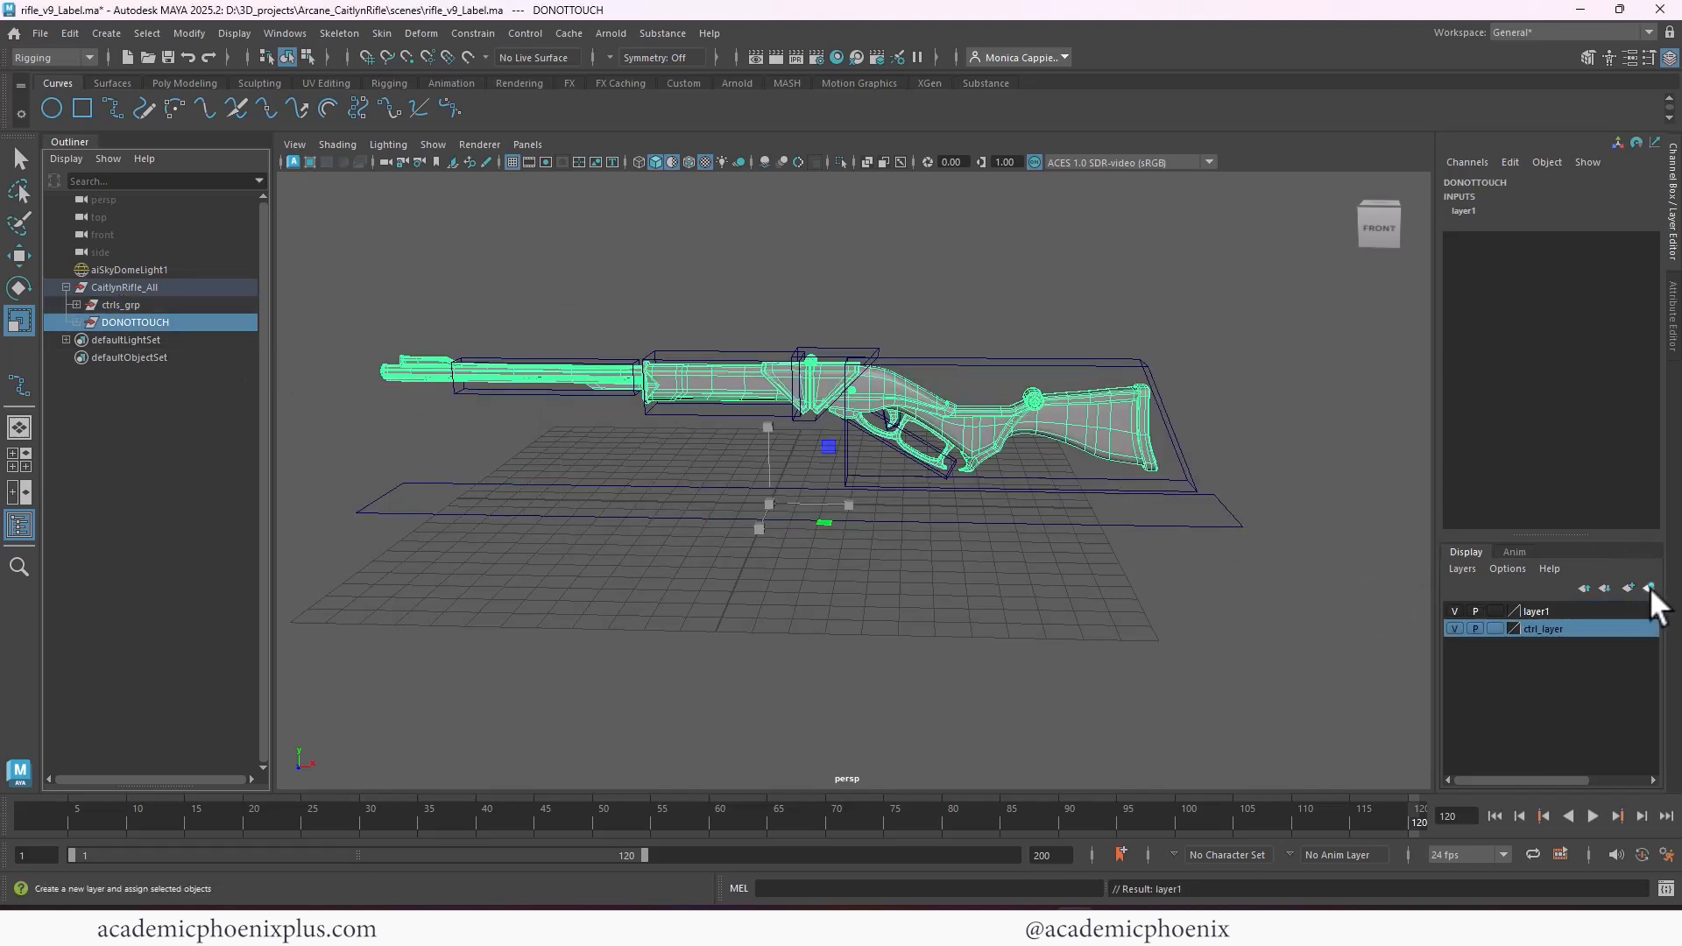
pyautogui.doubleClick(1543, 612)
pyautogui.write('geo_layer')
pyautogui.press('Return')
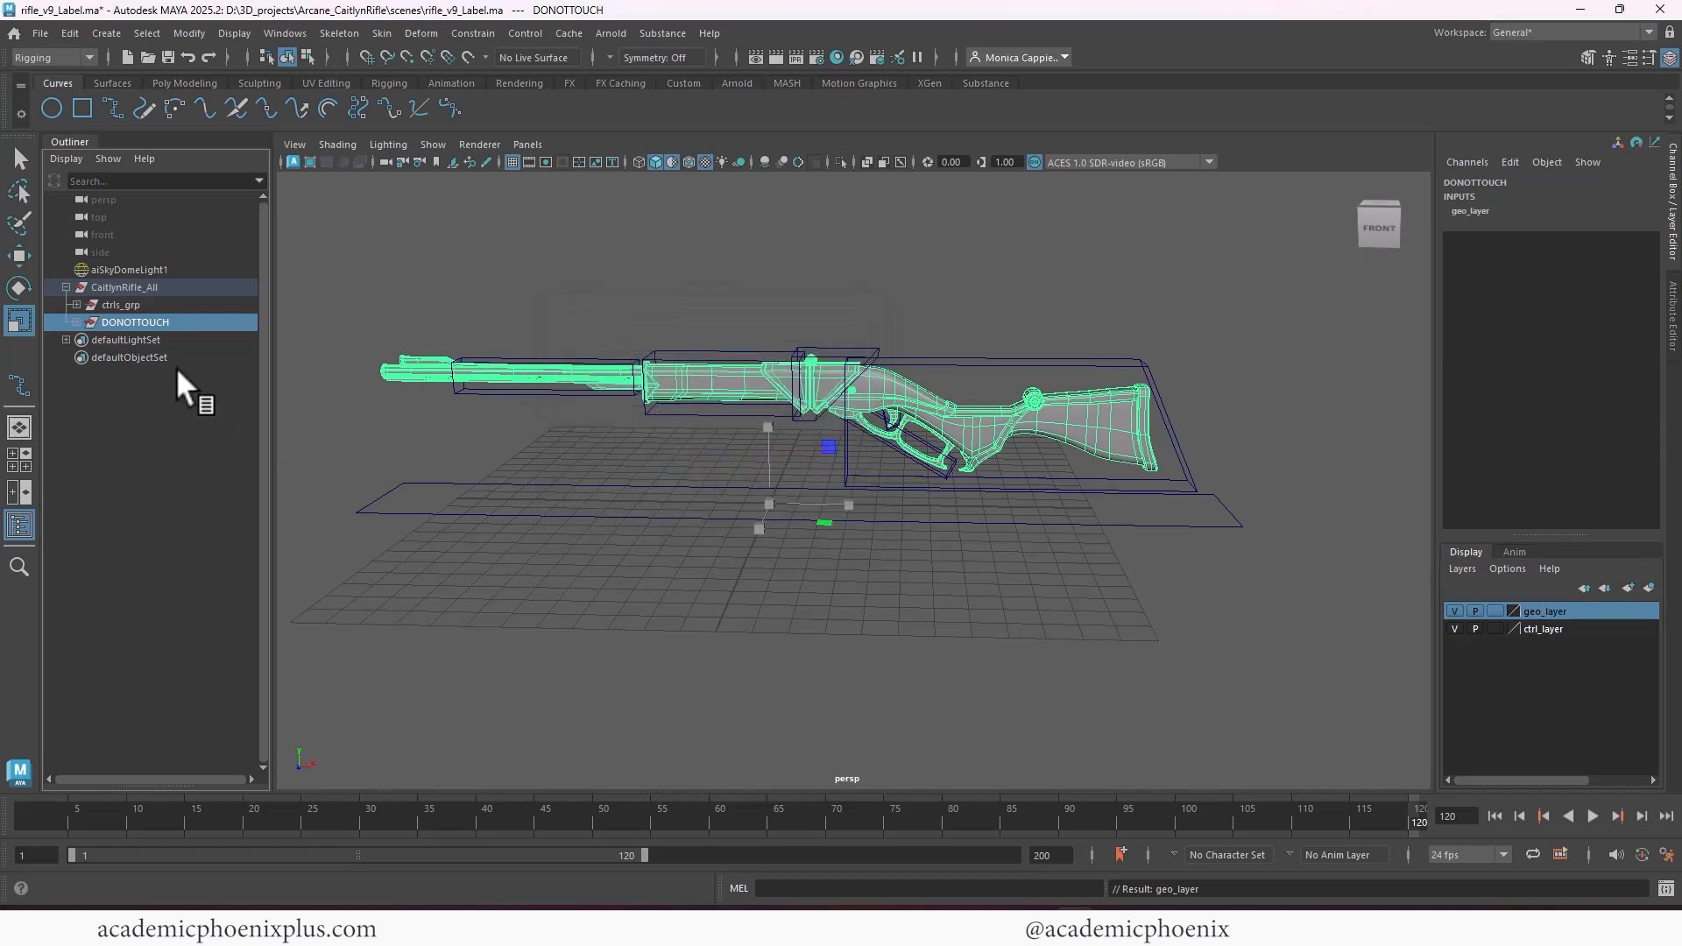
pyautogui.click(1496, 612)
pyautogui.click(1495, 611)
# Test selecting the stock and muzzle controls and the referenced rifle geometry in the viewport, then restore the empty selection
pyautogui.click(1007, 571)
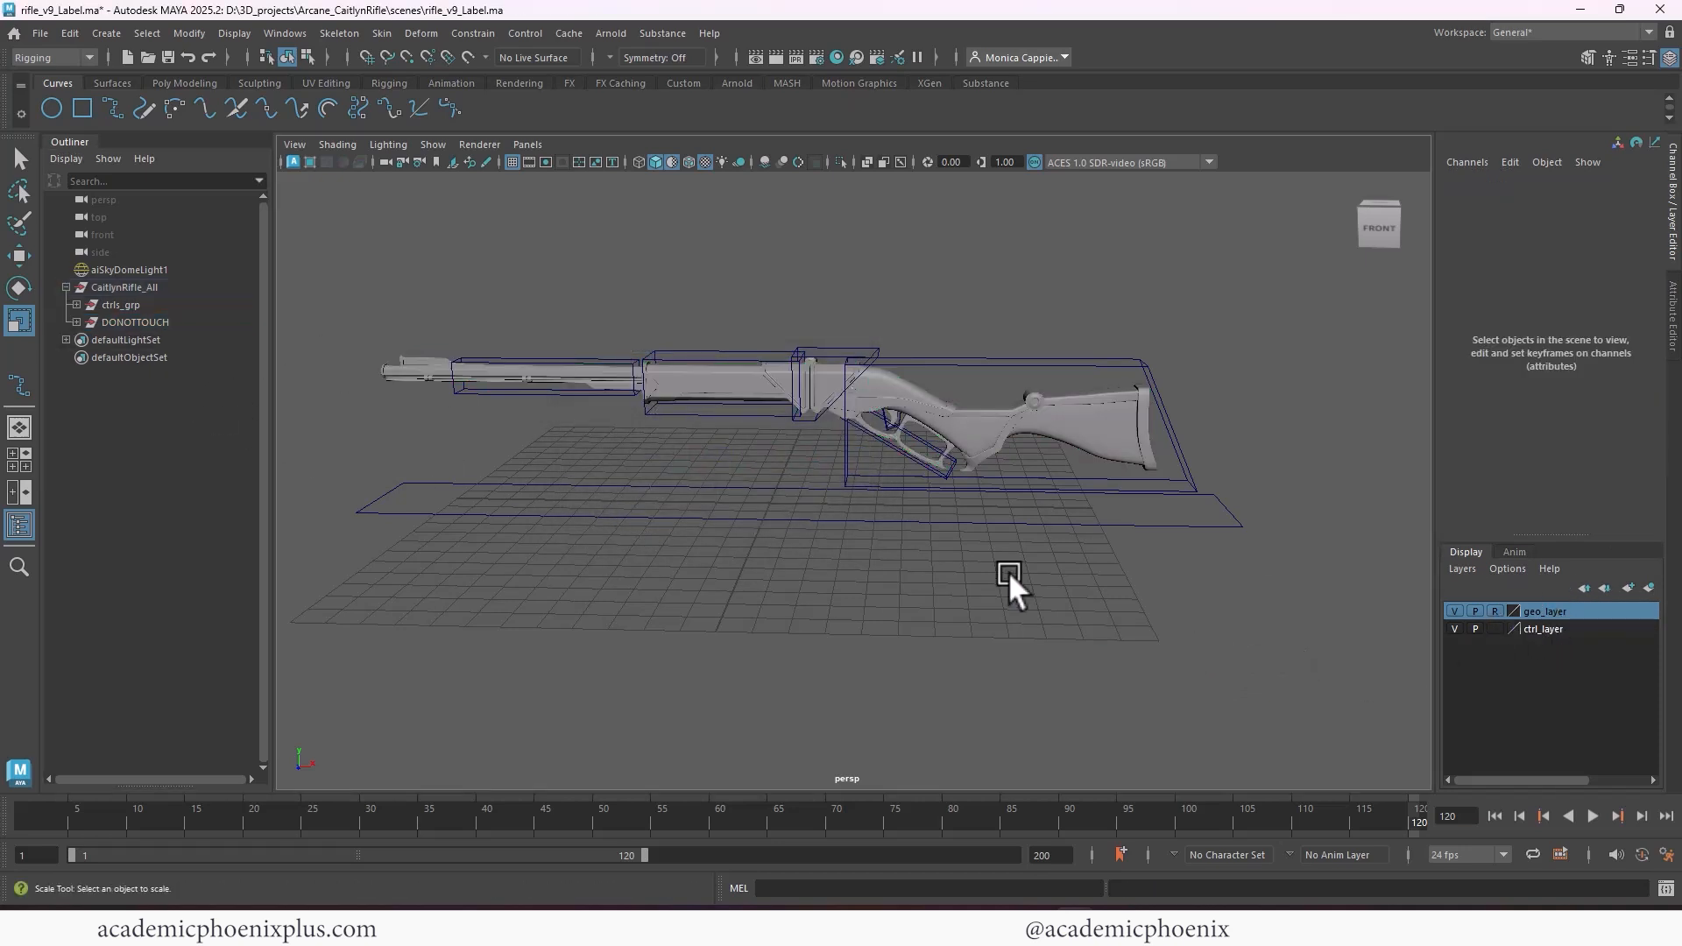
pyautogui.click(1041, 488)
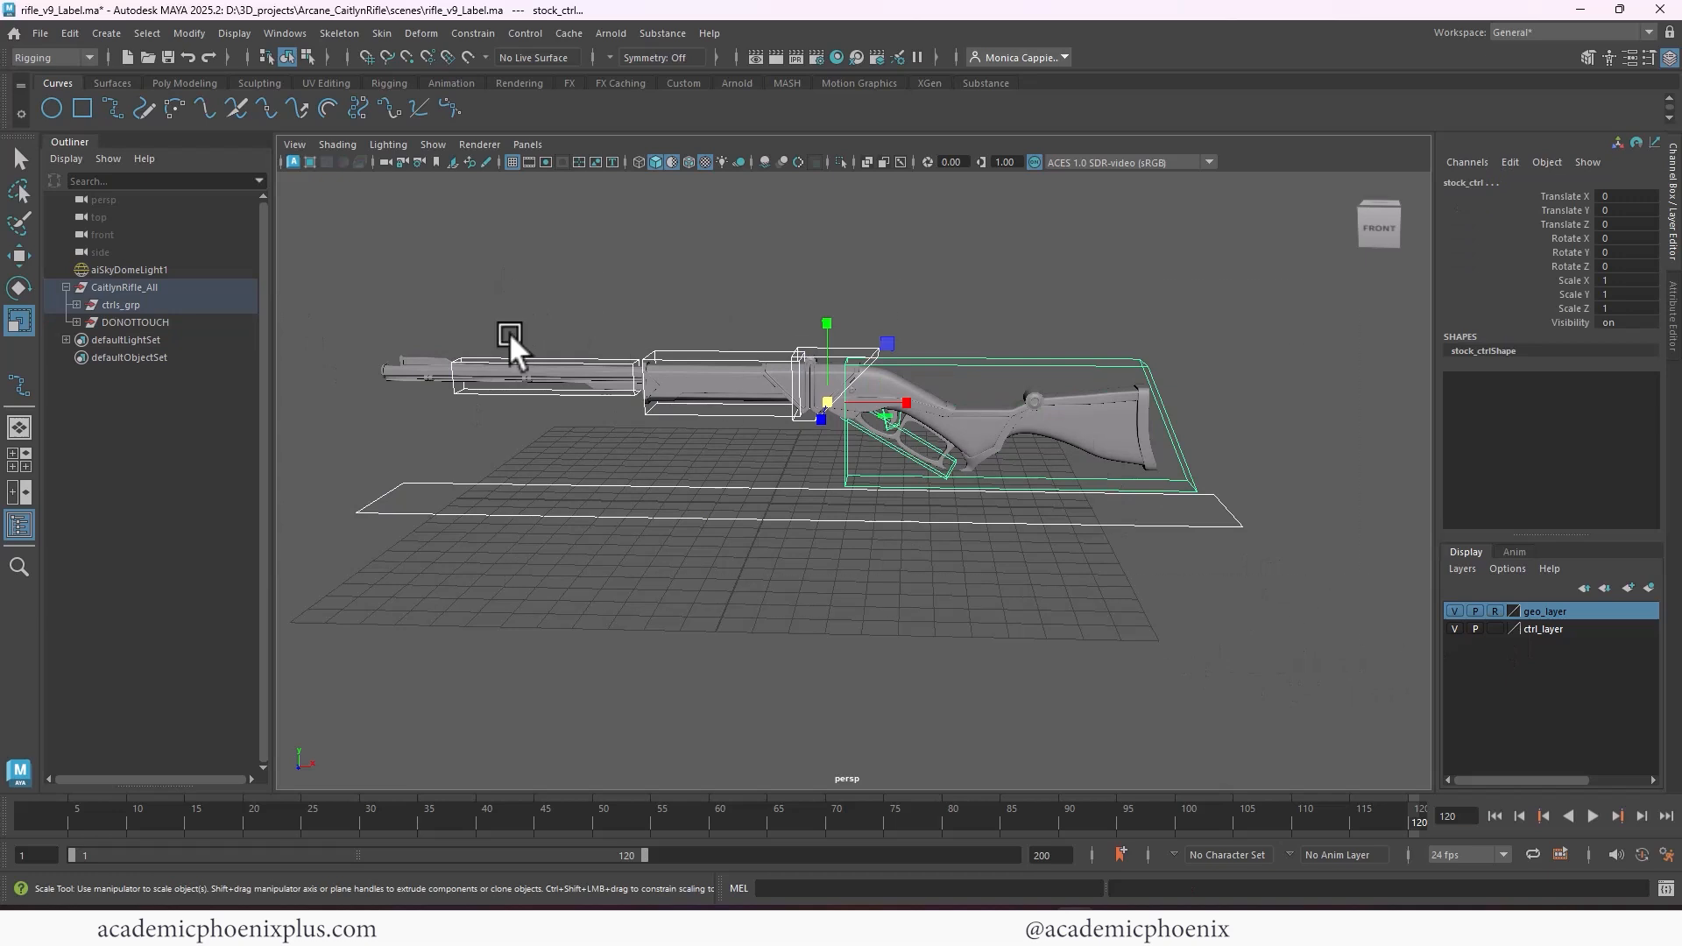
pyautogui.click(1072, 566)
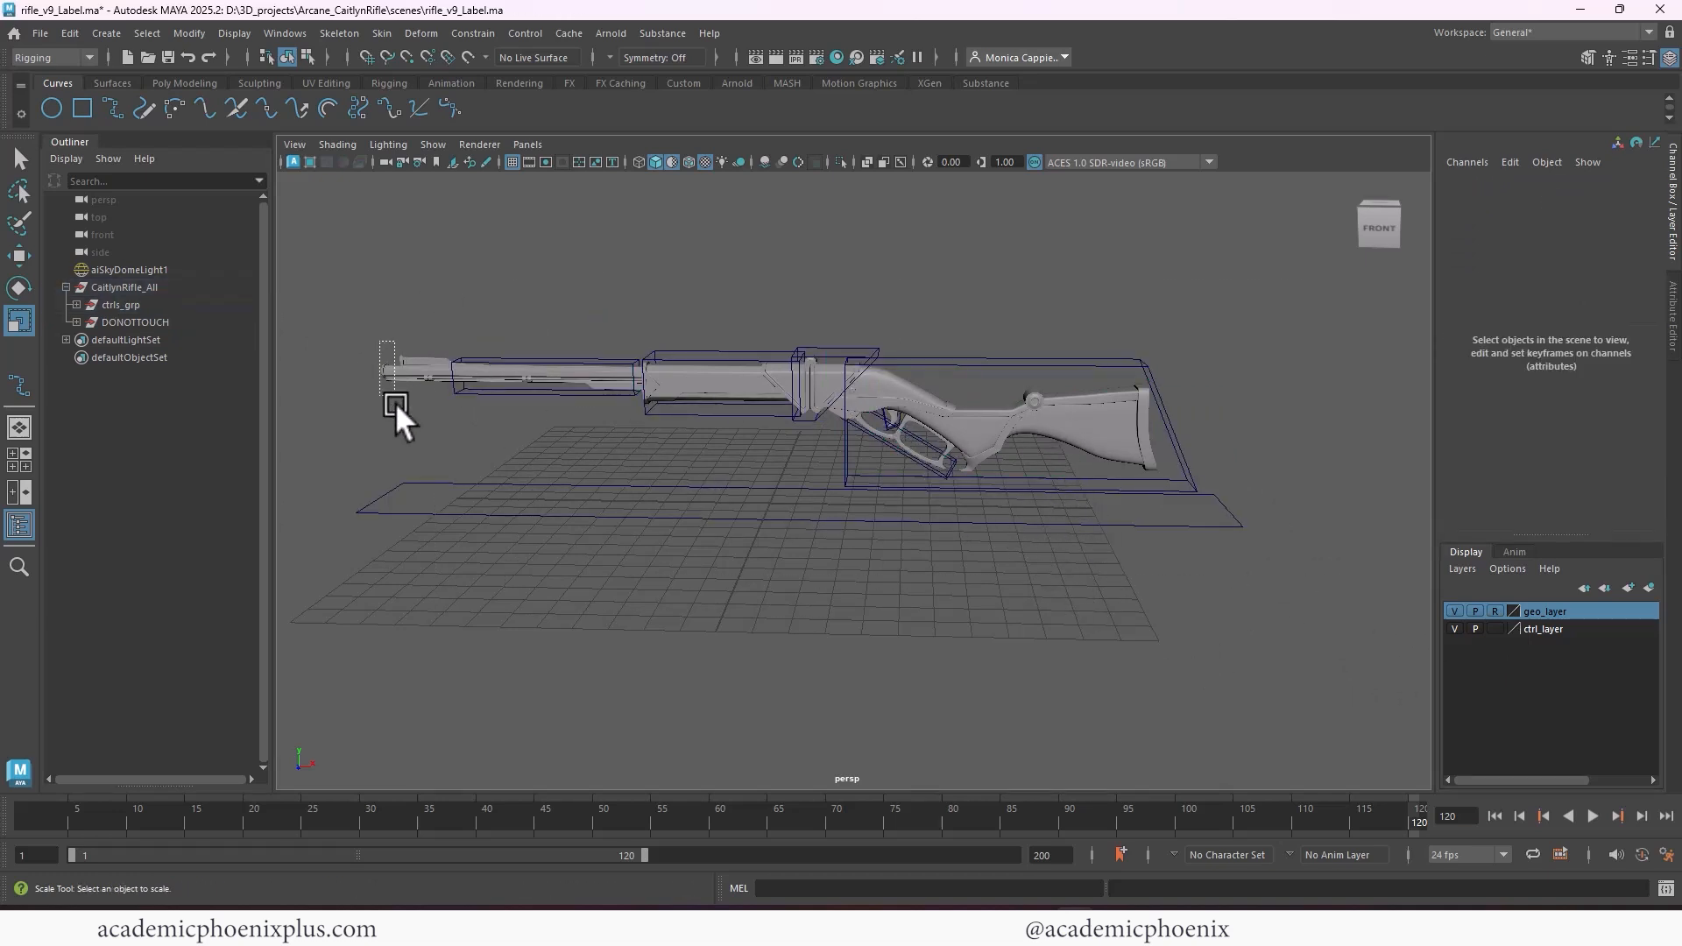
pyautogui.moveTo(1139, 302); pyautogui.dragTo(745, 526)
pyautogui.keyDown('shift'); pyautogui.click(605, 361); pyautogui.keyUp('shift')
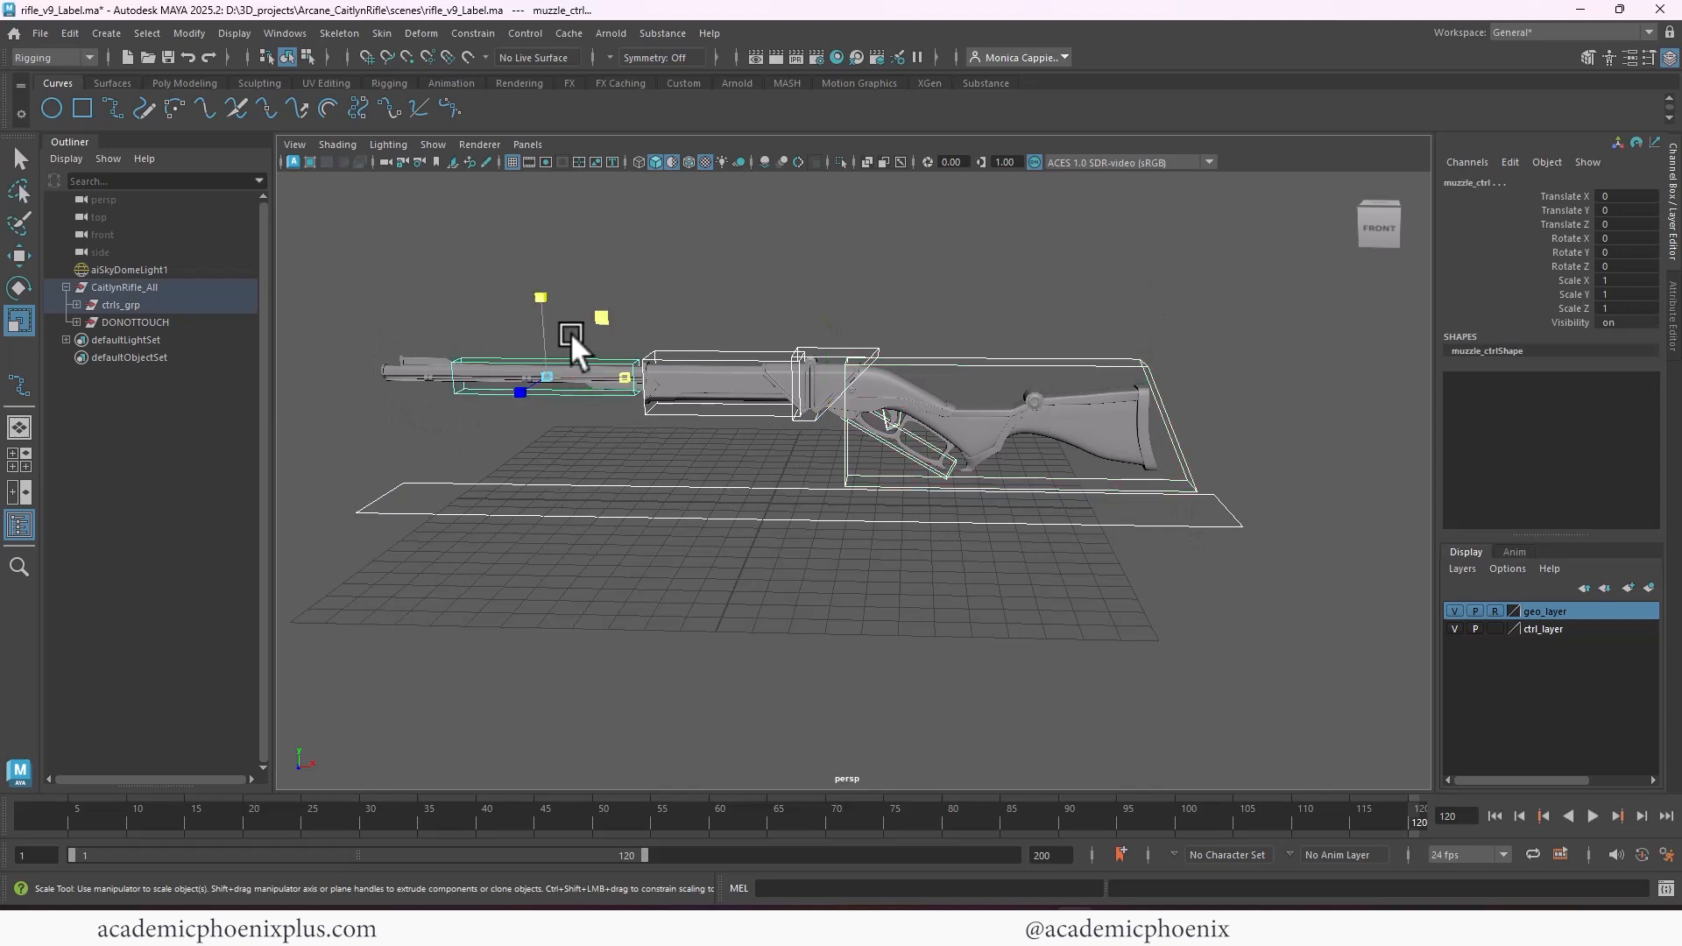
pyautogui.moveTo(570, 333); pyautogui.dragTo(671, 581)
pyautogui.hotkey('ctrl', 'z')
pyautogui.hotkey('ctrl', 'z')
pyautogui.hotkey('ctrl', 'z')
# Toggle the visibility of ctrl_layer off and on to check that it hides the rifle controls
pyautogui.click(1561, 629)
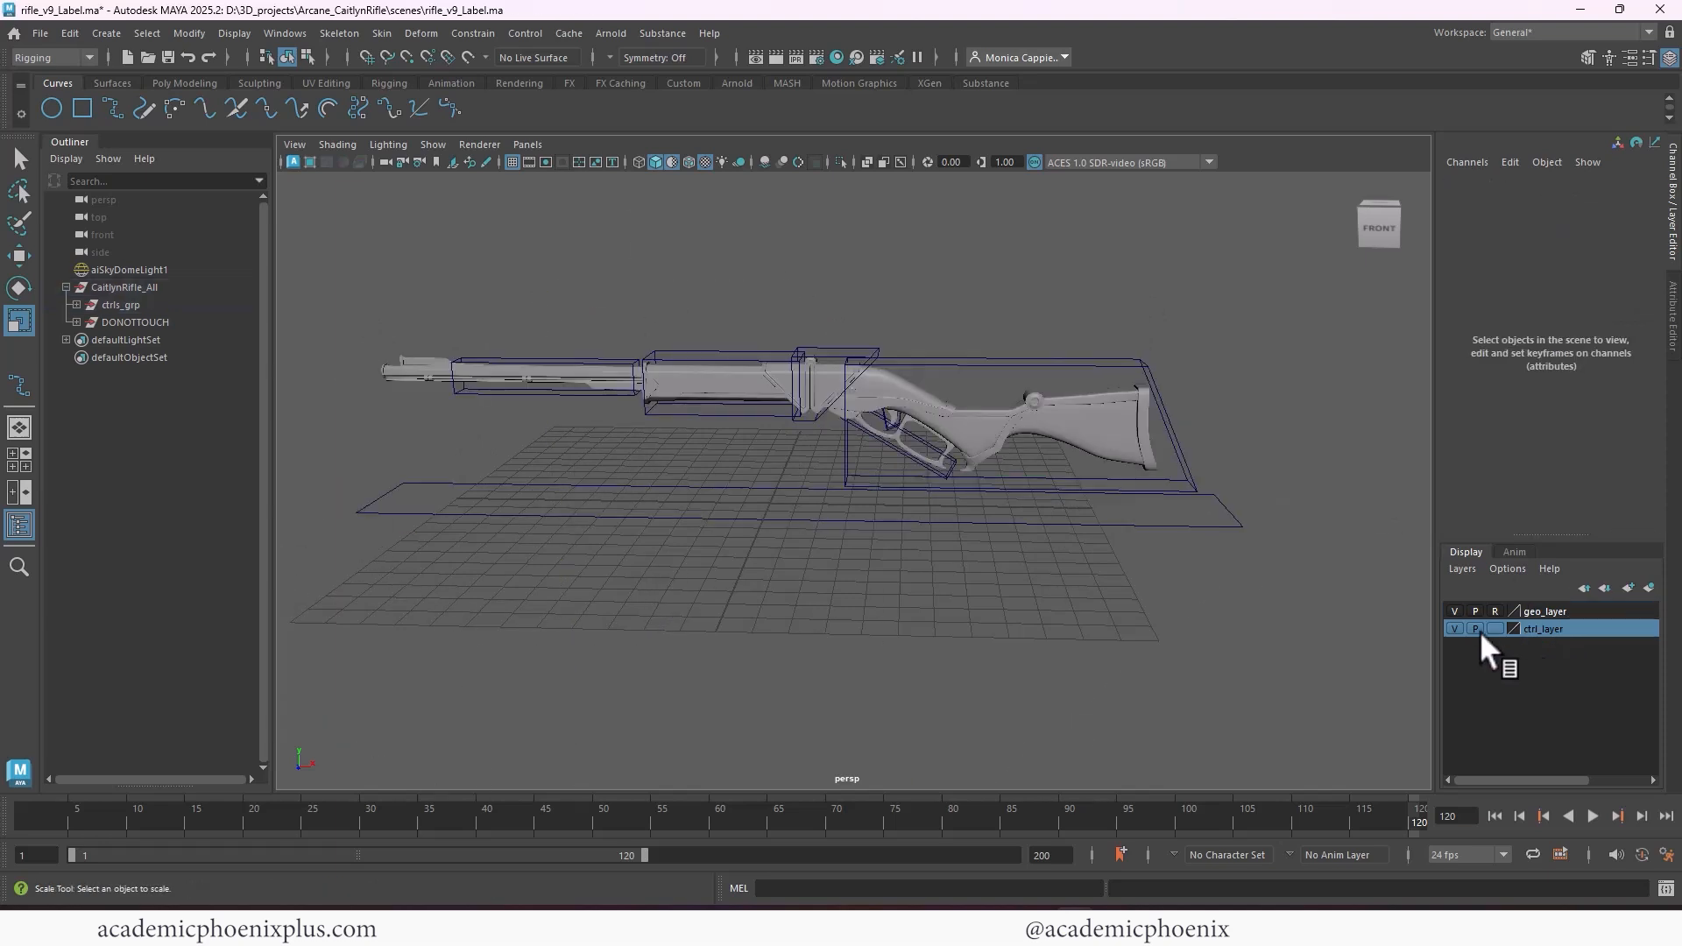
pyautogui.click(1454, 628)
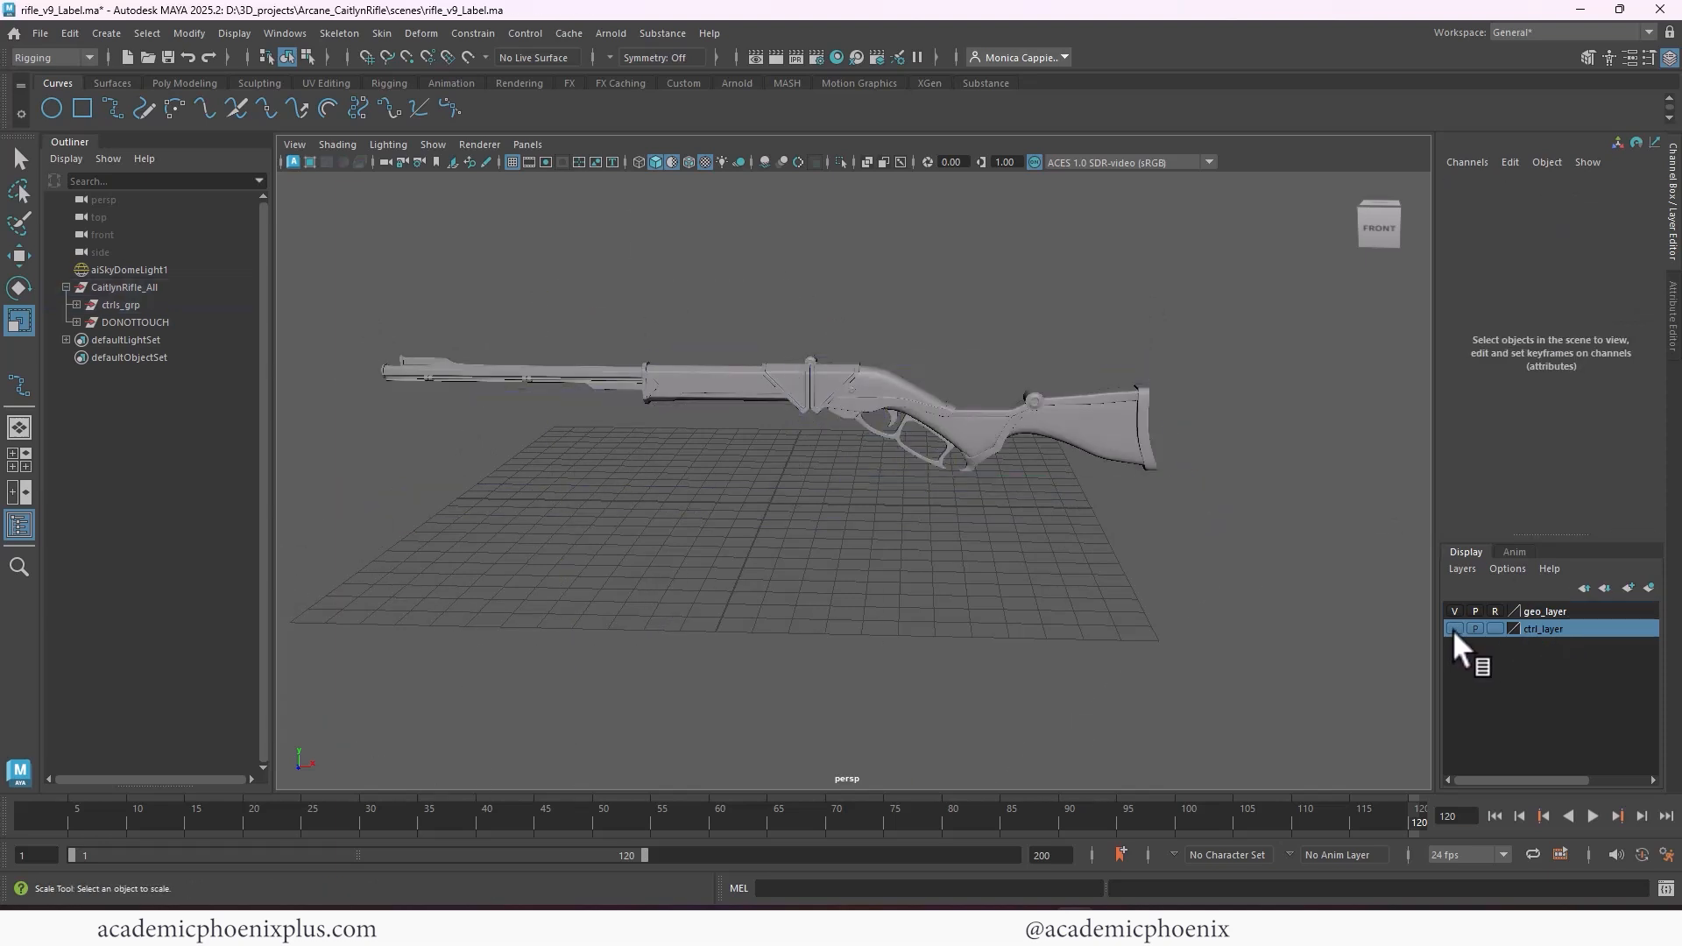
pyautogui.click(1453, 628)
pyautogui.click(1455, 628)
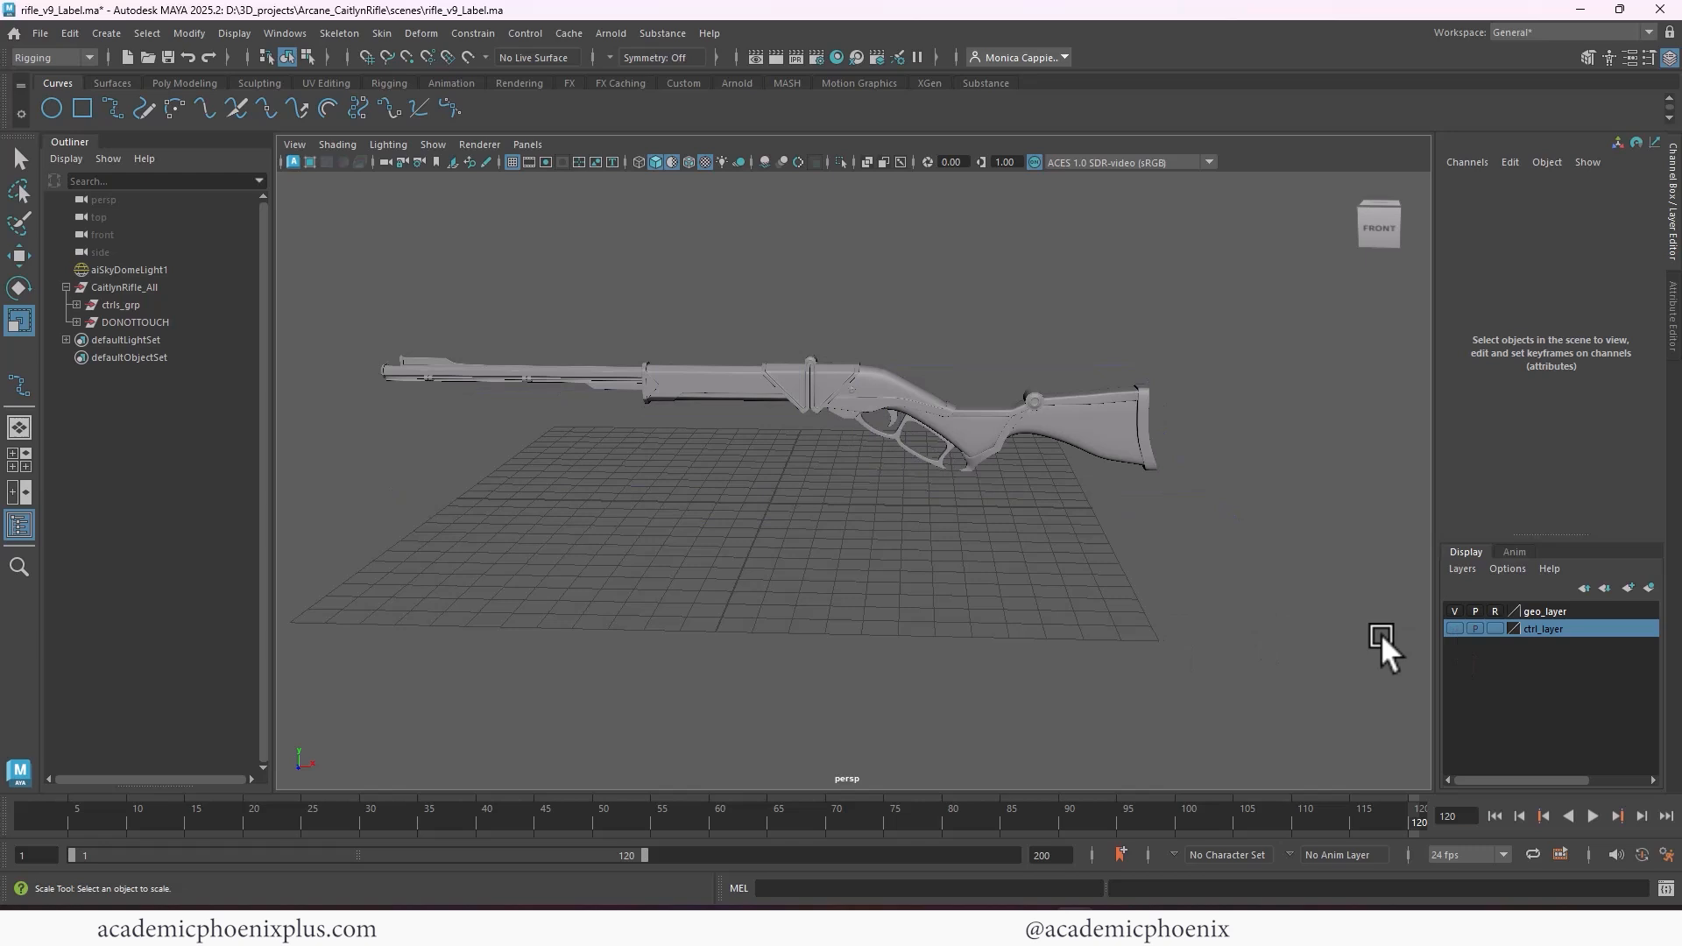
pyautogui.click(1454, 628)
# Enable the drawing overrides on the stock_ctrl transform and set its index color to yellow
pyautogui.keyDown('alt'); pyautogui.moveTo(1118, 480); pyautogui.dragTo(1188, 380); pyautogui.keyUp('alt')
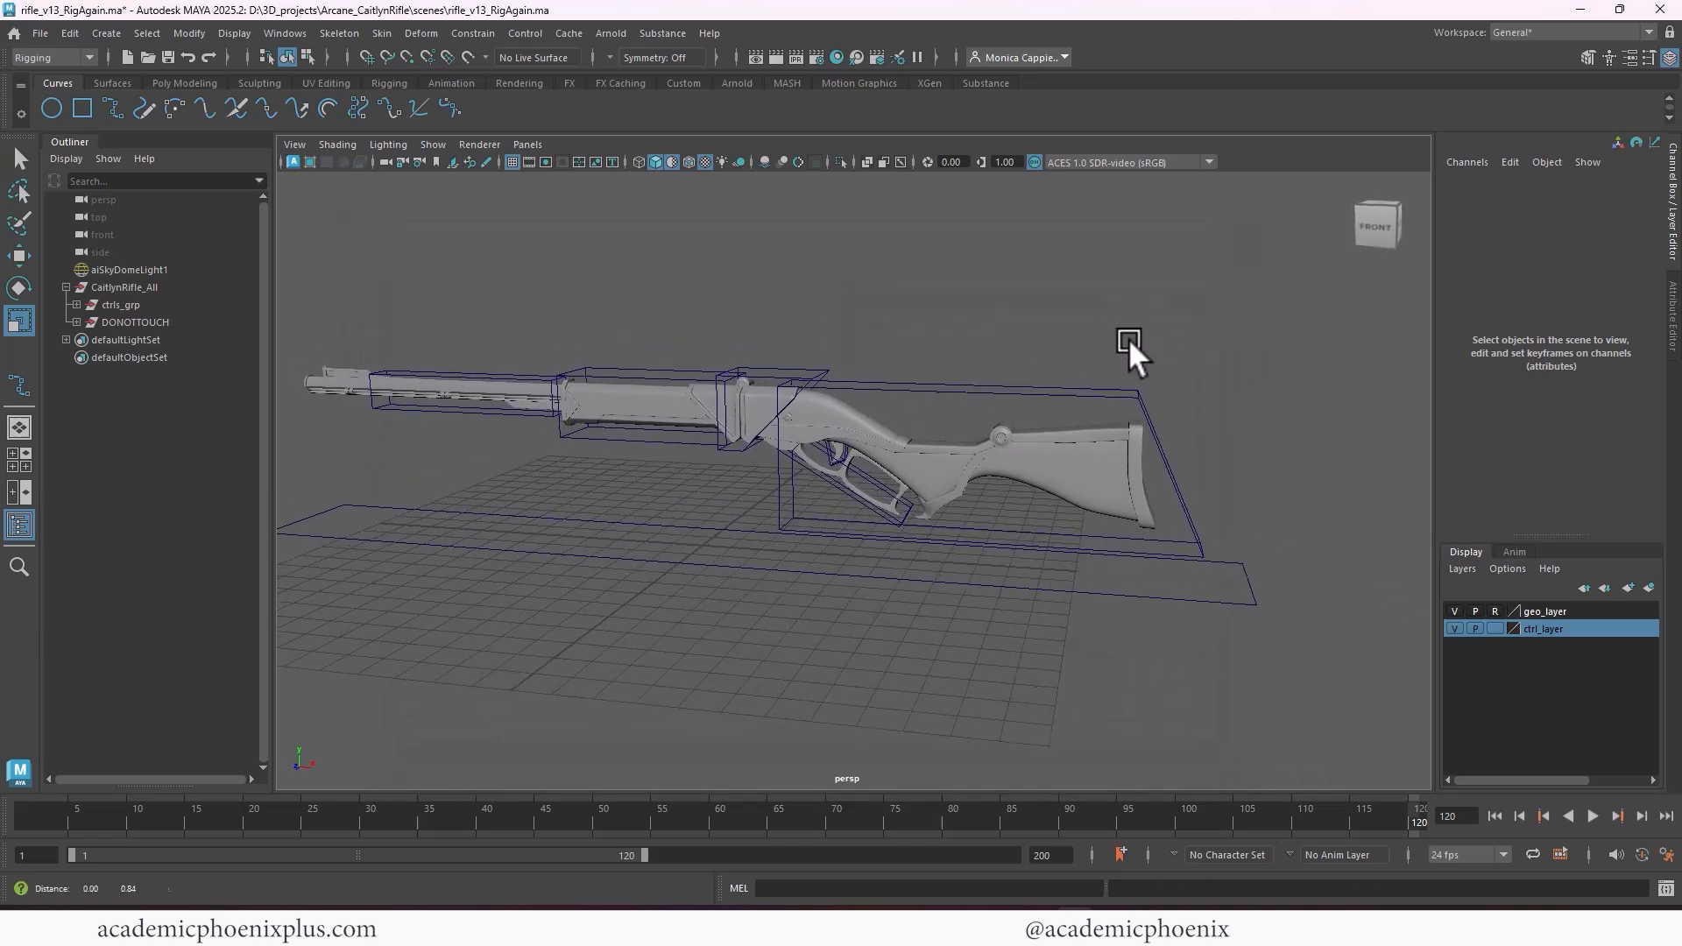
pyautogui.keyDown('alt'); pyautogui.moveTo(1128, 338); pyautogui.dragTo(1040, 367); pyautogui.keyUp('alt')
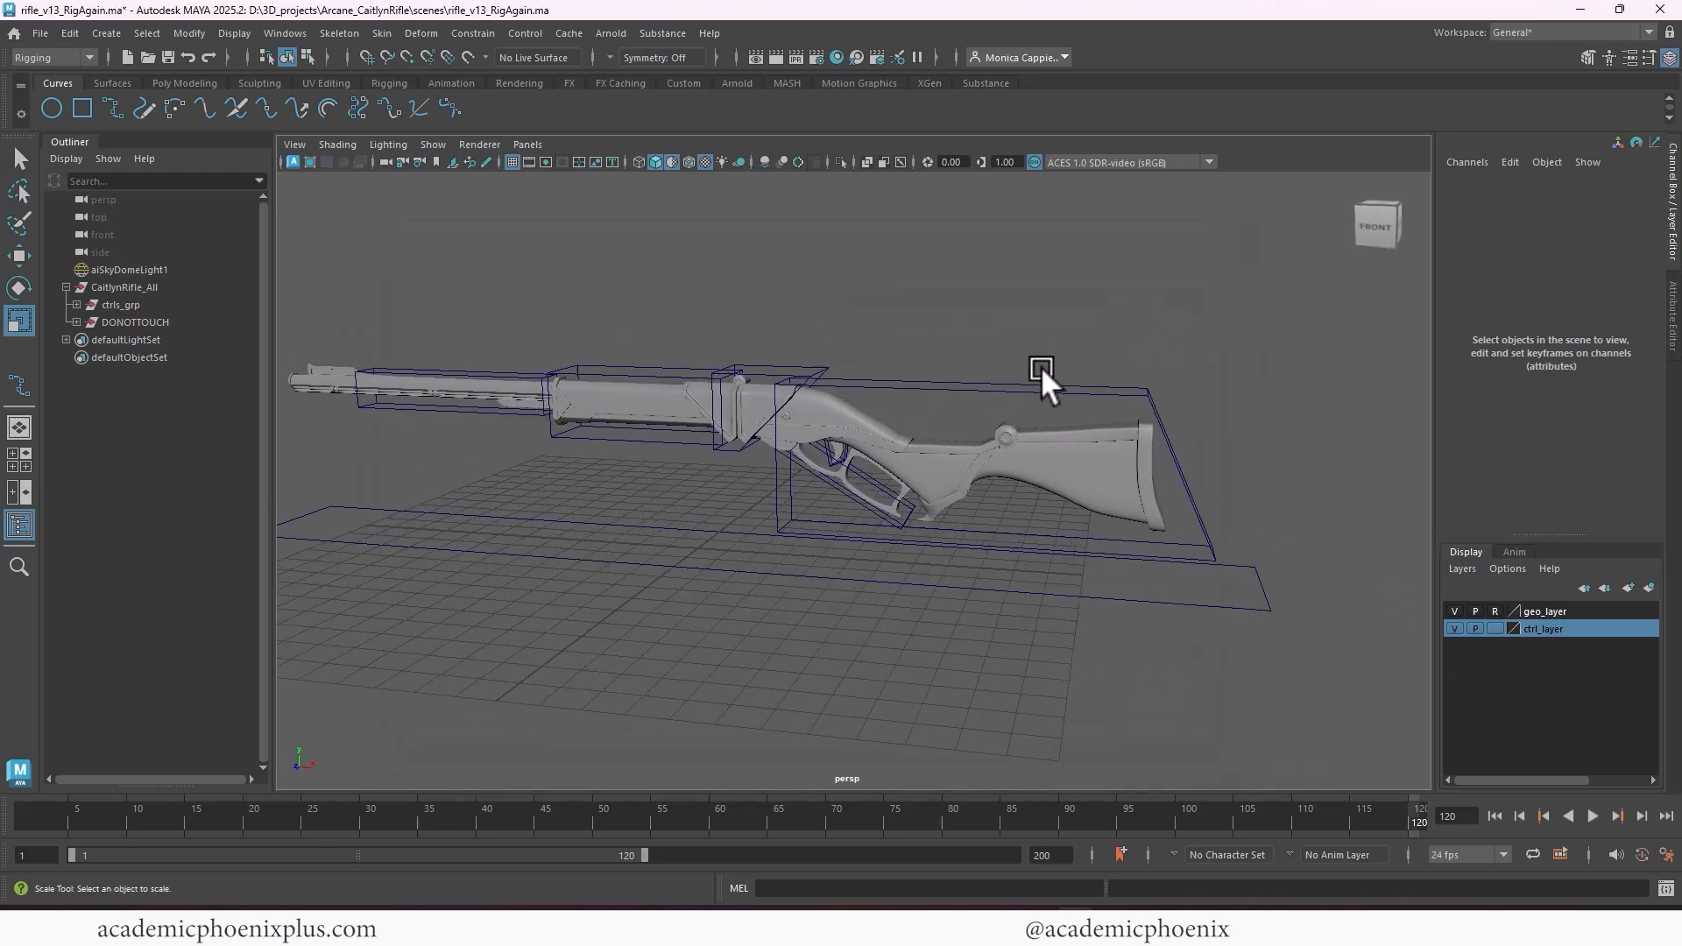
pyautogui.click(1155, 427)
pyautogui.hotkey('ctrl', 'a')
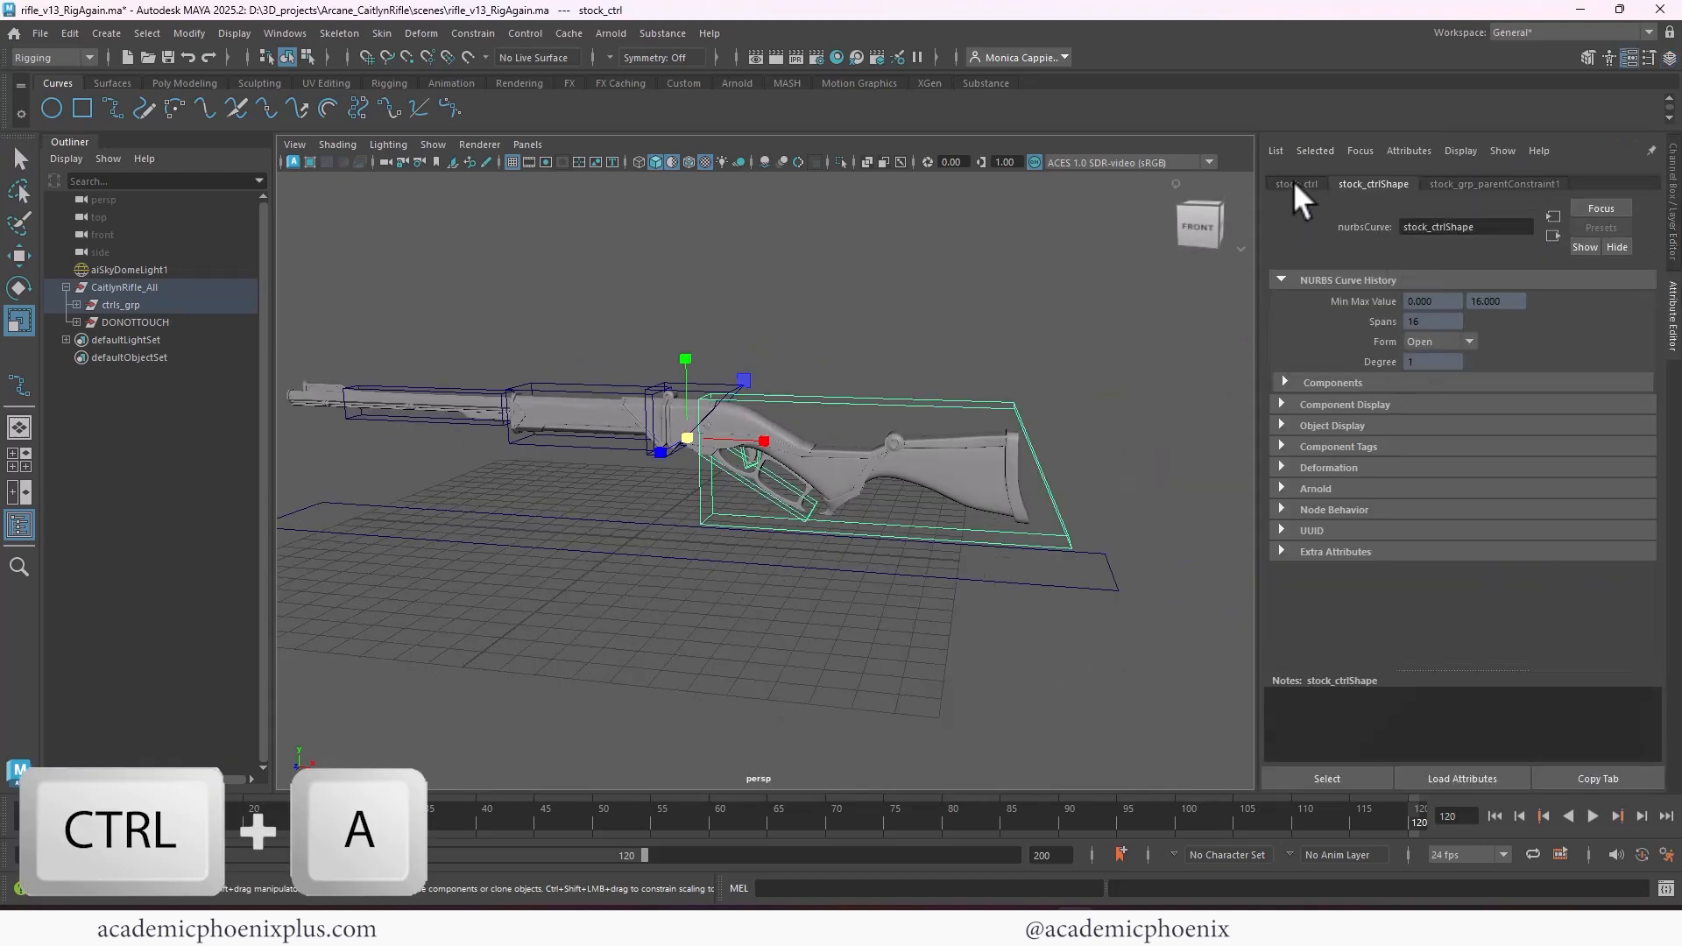
pyautogui.click(1296, 184)
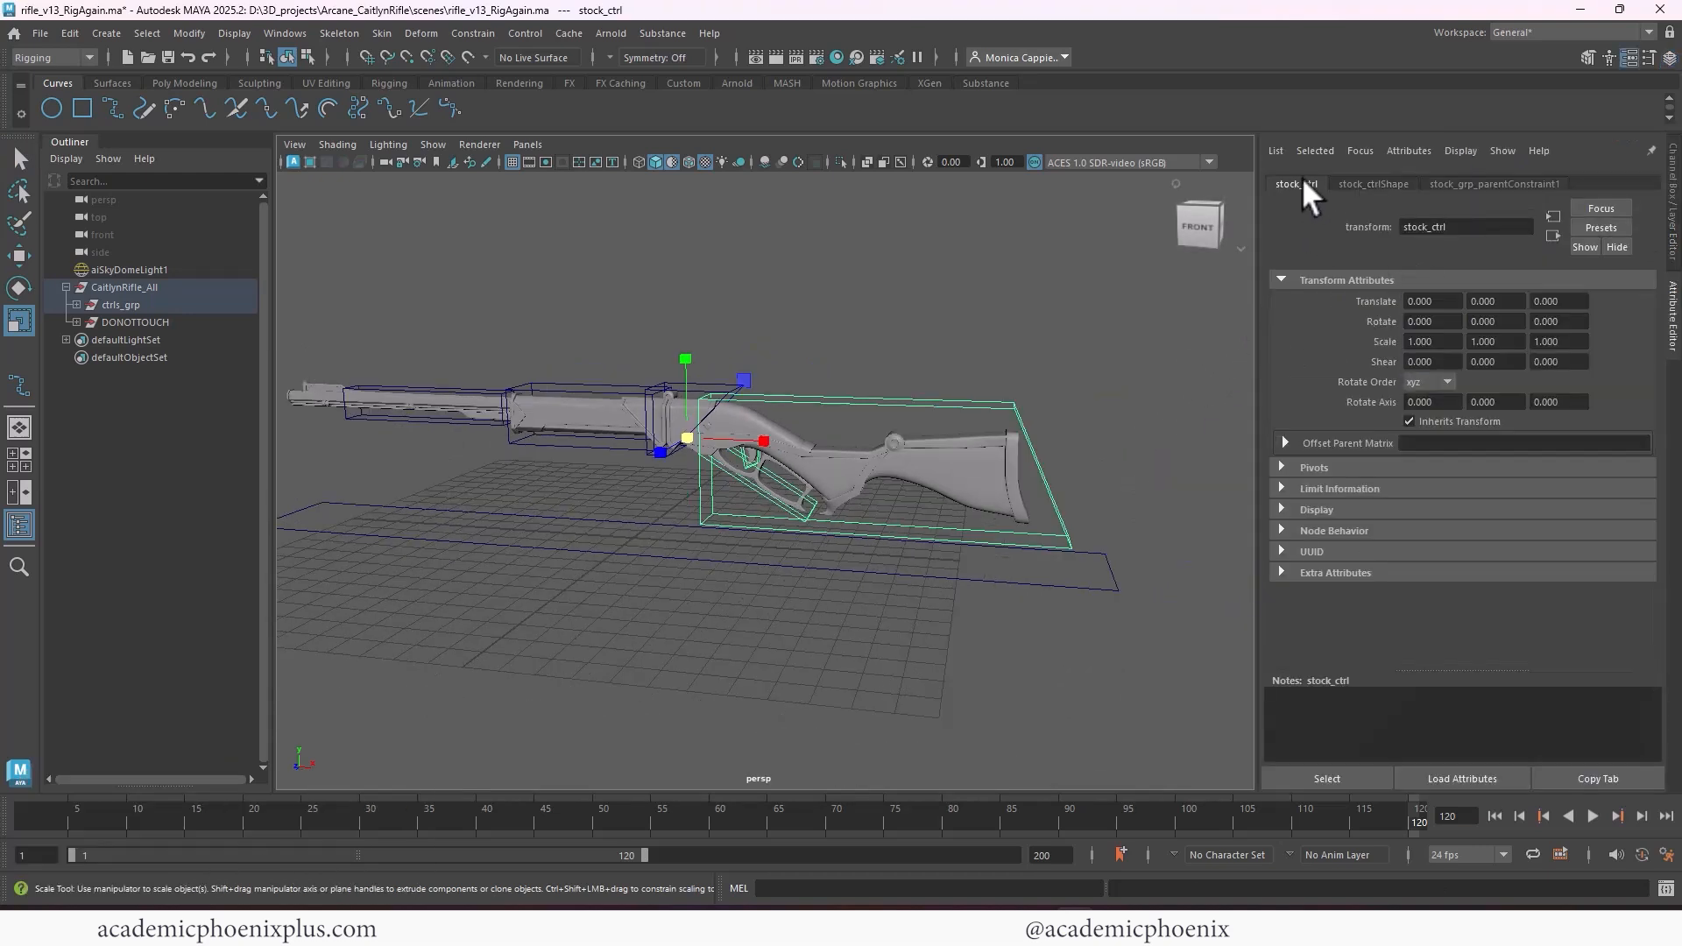
pyautogui.click(1281, 509)
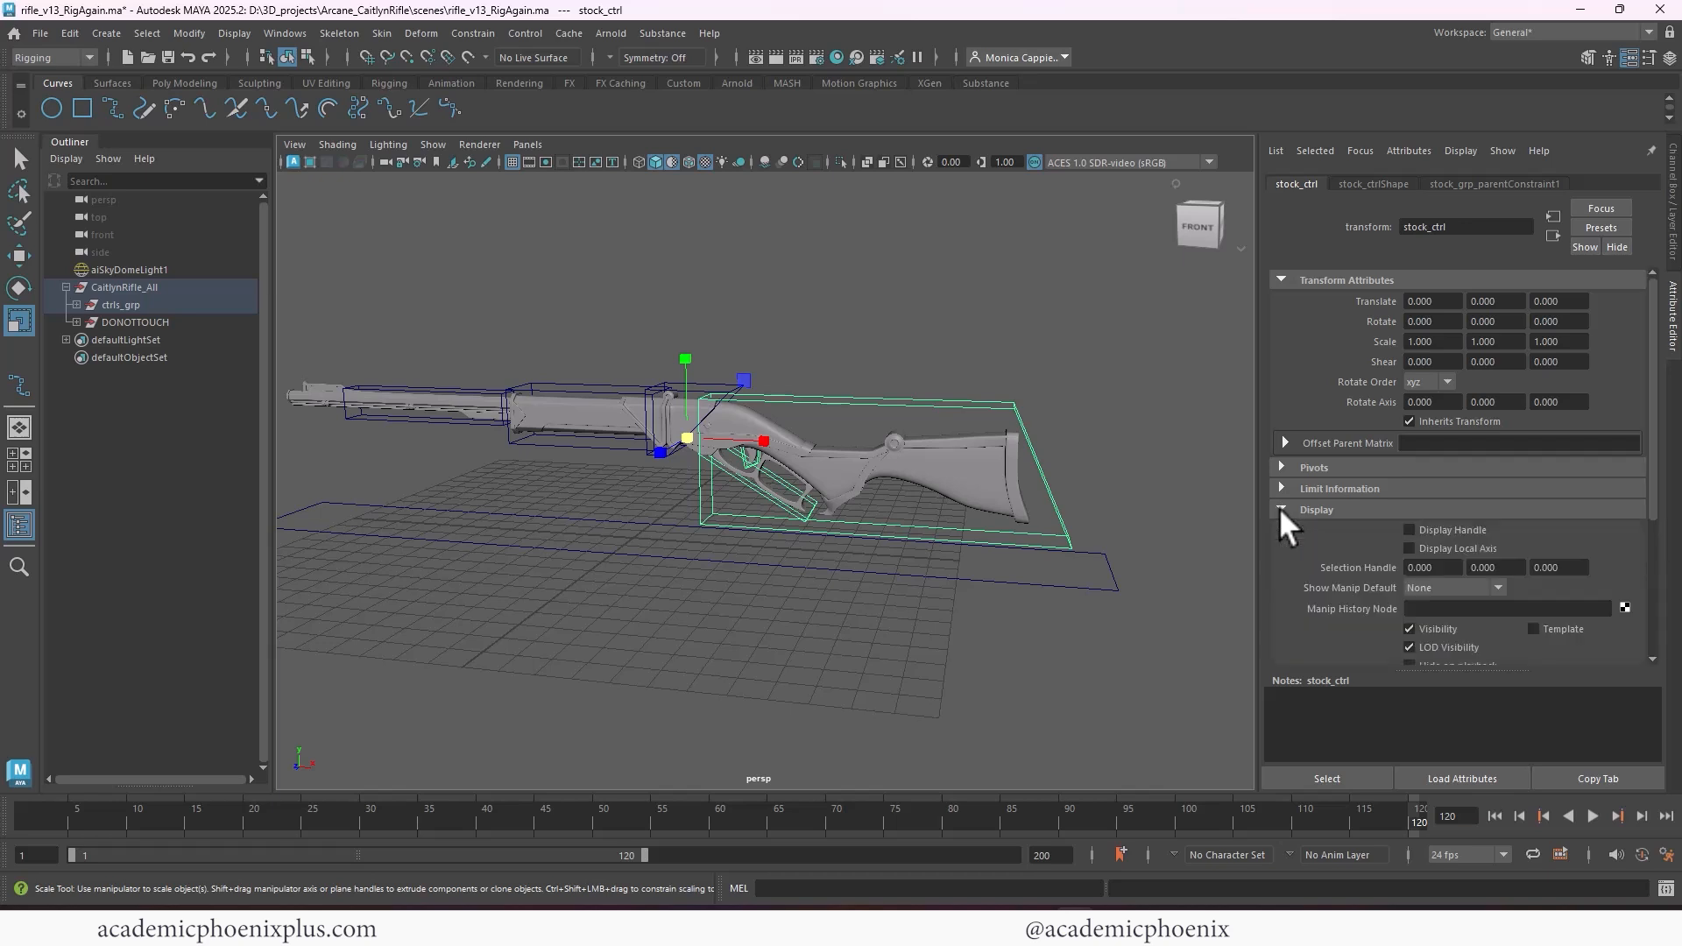
pyautogui.moveTo(1650, 454)
pyautogui.mouseDown()
pyautogui.moveTo(1612, 590)
pyautogui.moveTo(1649, 617)
pyautogui.mouseUp()
pyautogui.click(1379, 569)
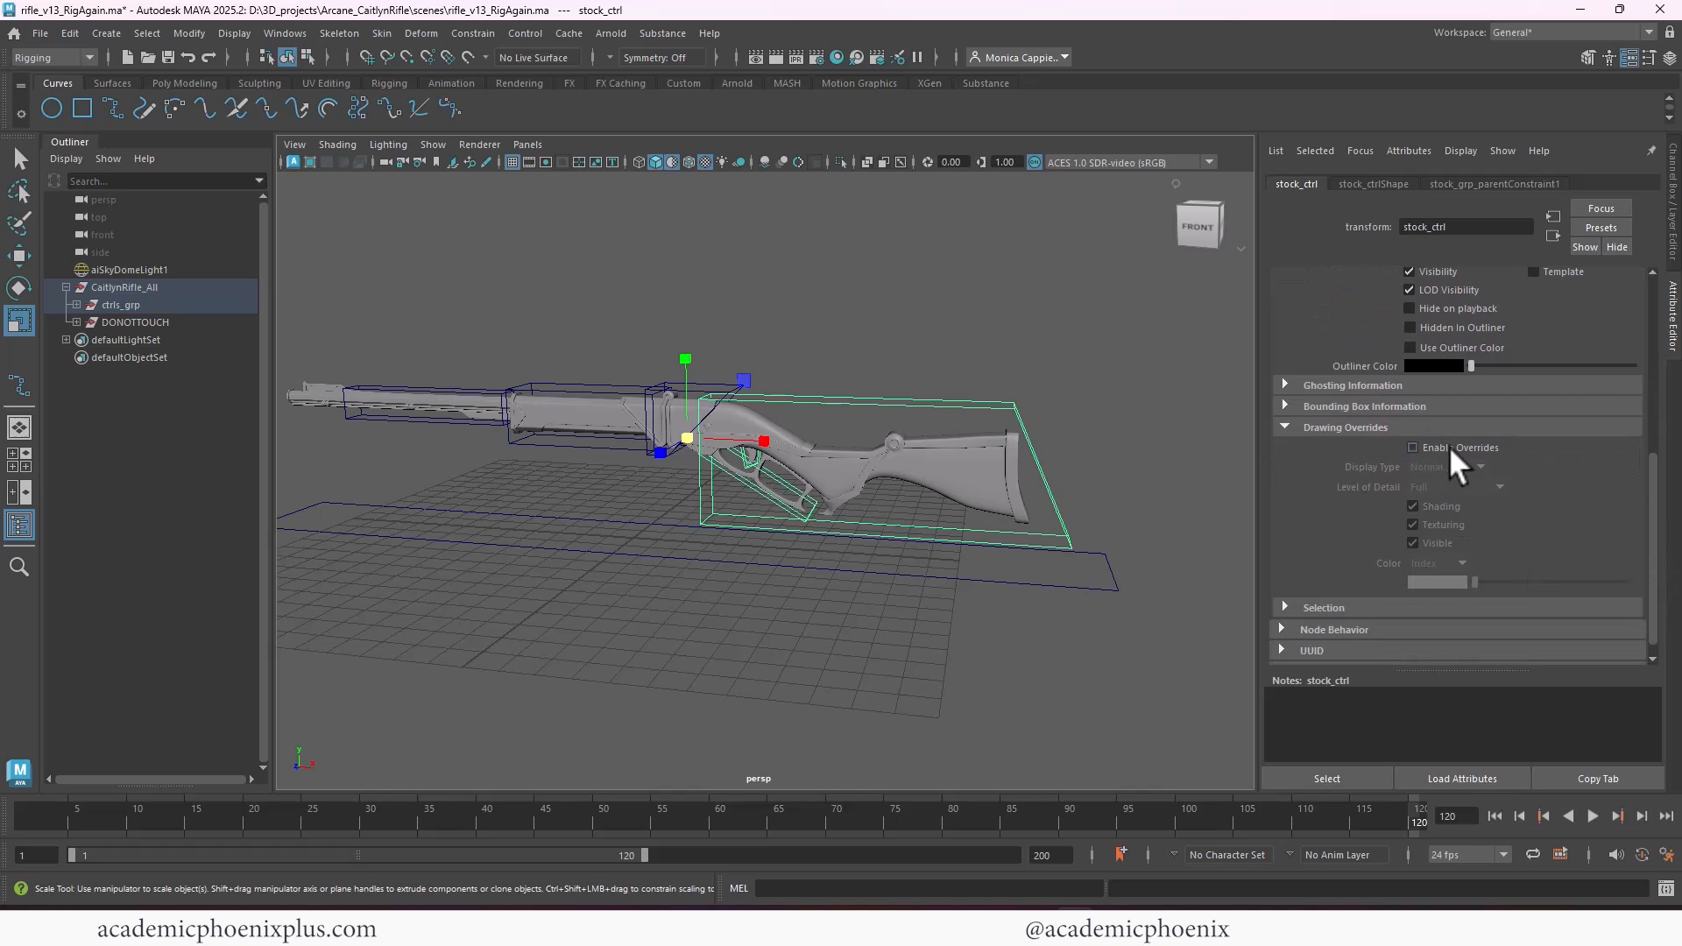
pyautogui.click(1413, 448)
pyautogui.moveTo(1476, 582); pyautogui.dragTo(1539, 581)
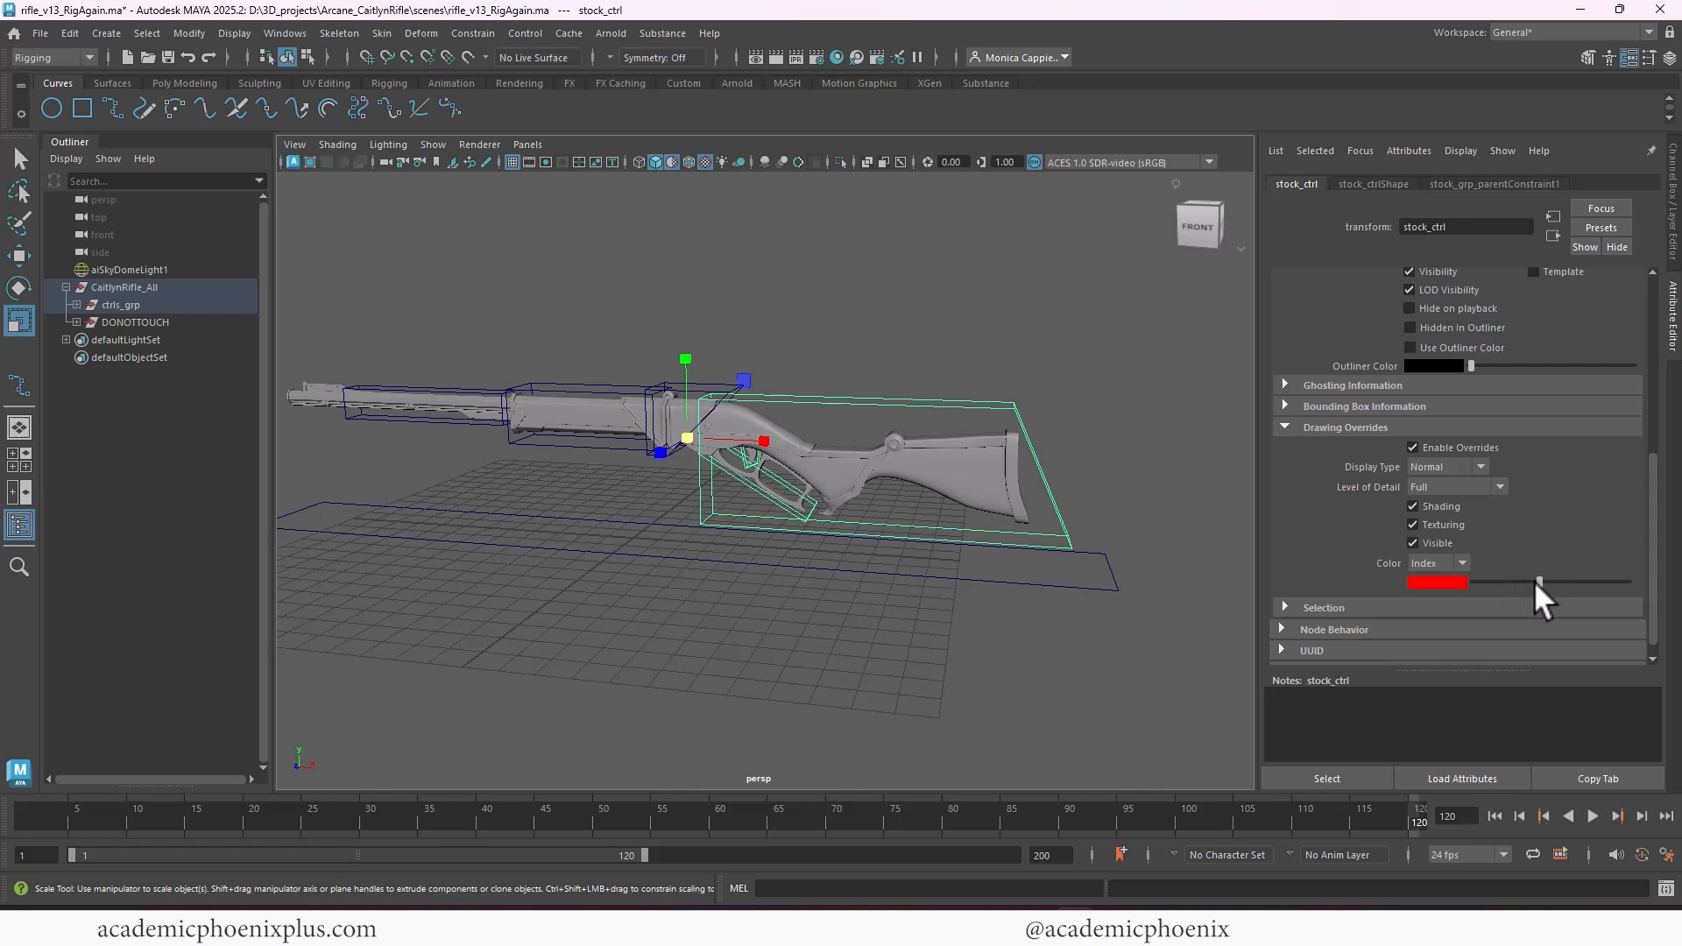
pyautogui.moveTo(1537, 582); pyautogui.dragTo(1556, 582)
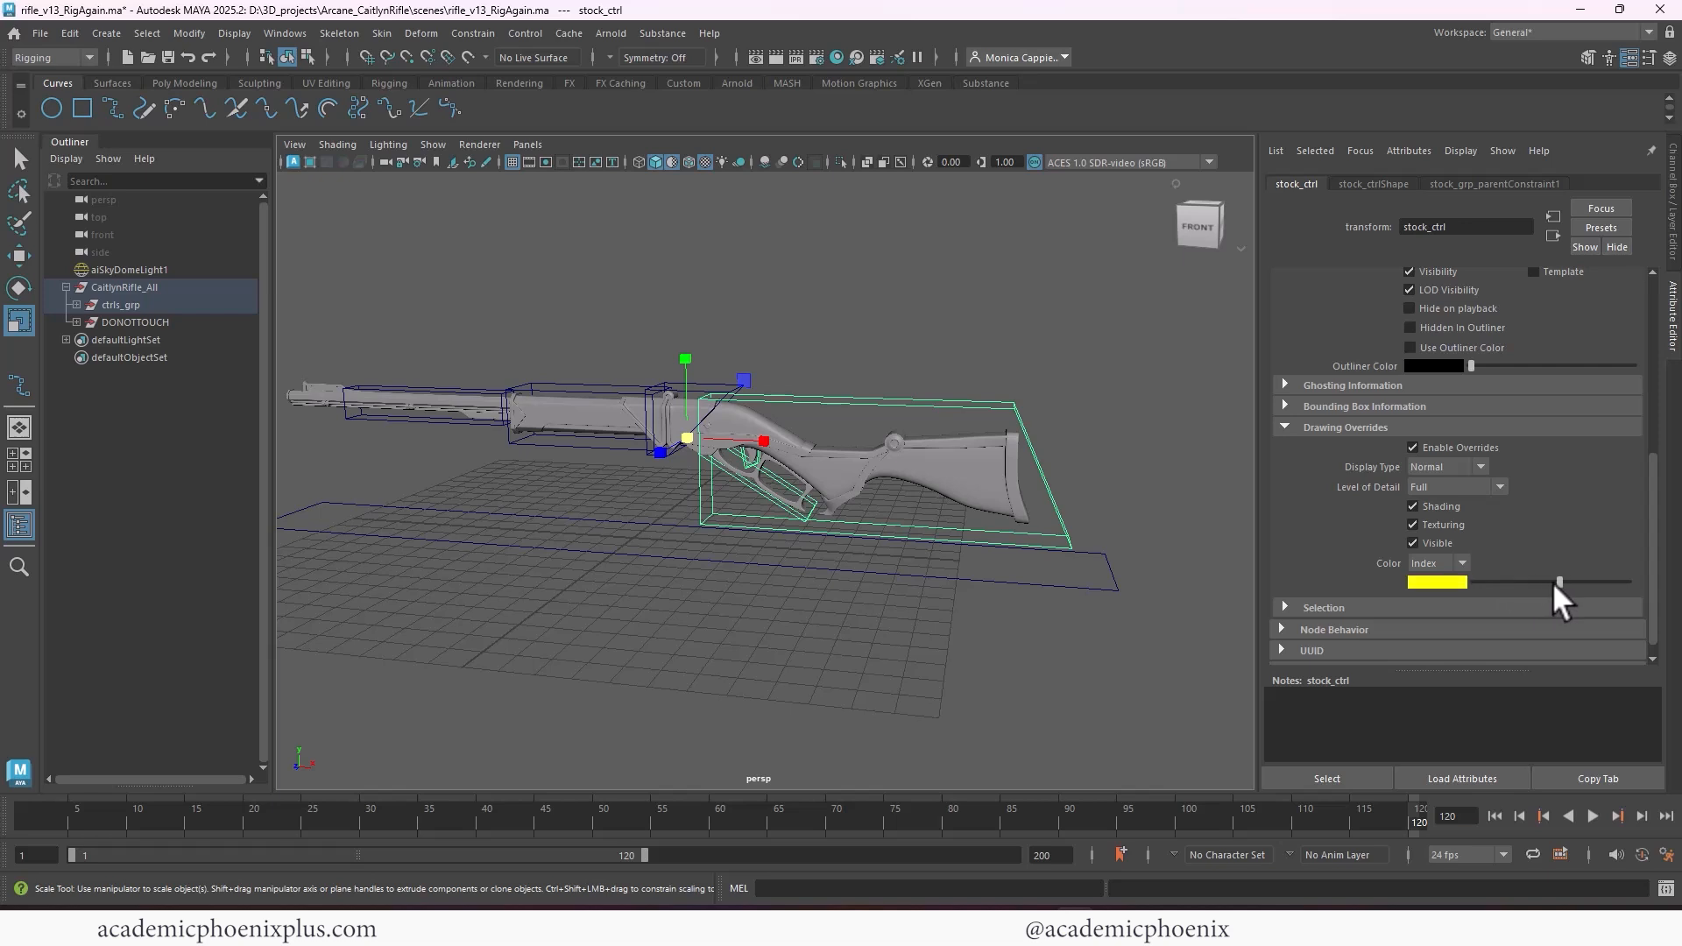
# Select frontRifle_ctrl and triggerGuard_ctrl to compare how the stock_ctrl color override affects other controls
pyautogui.click(554, 389)
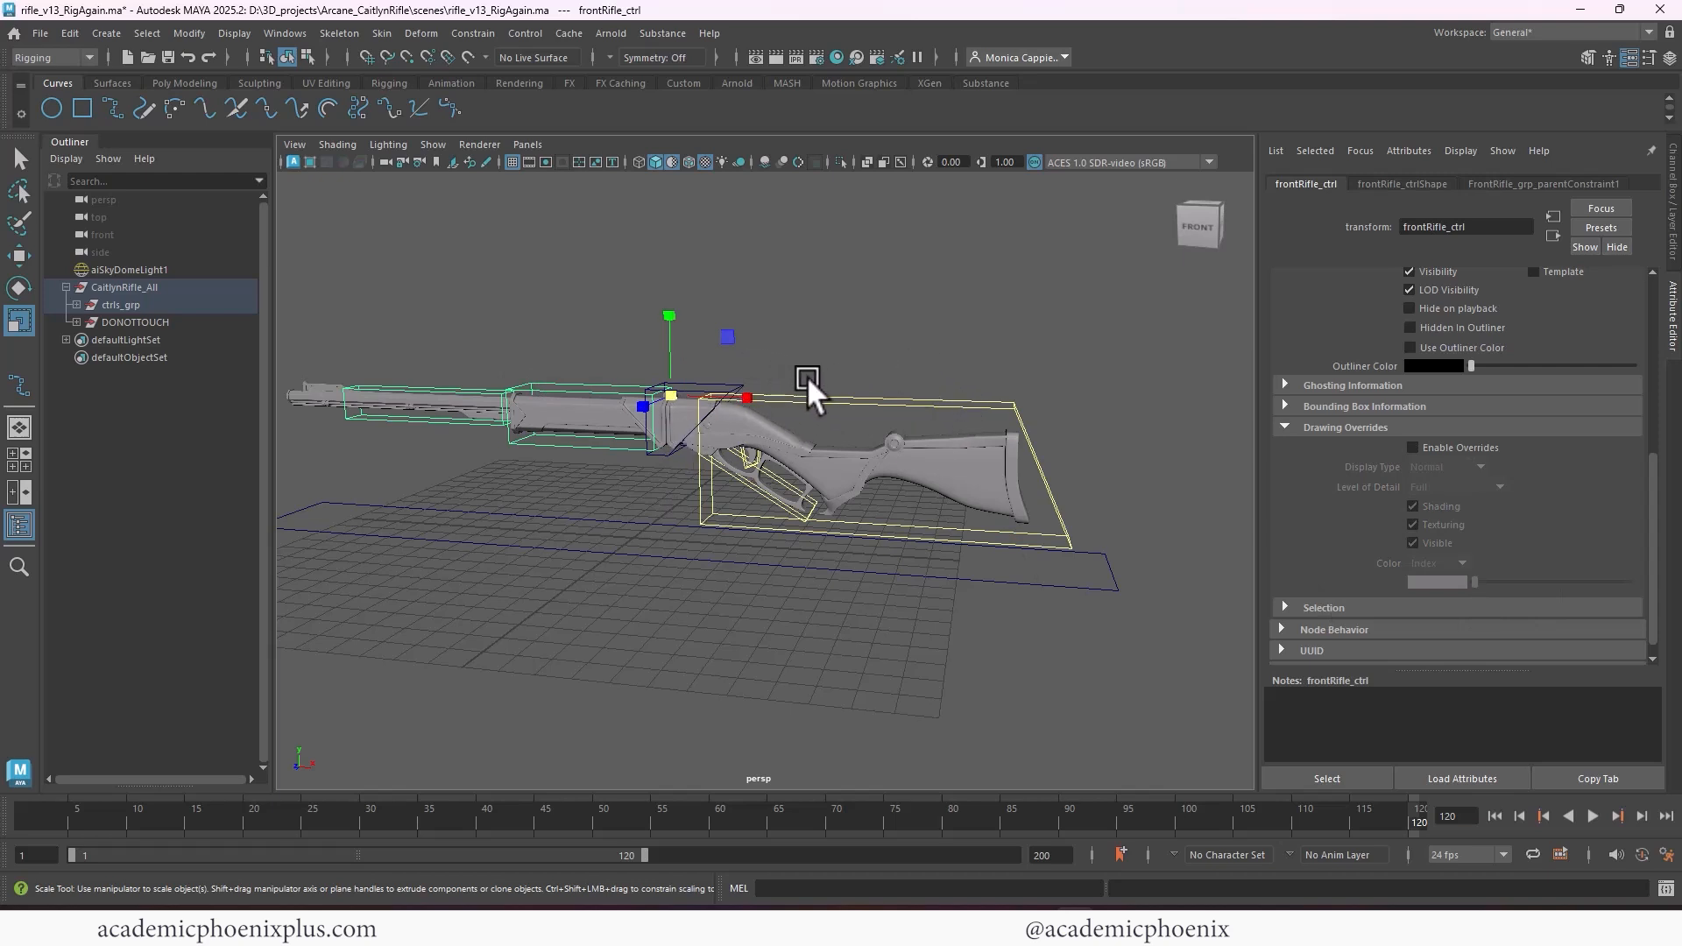
pyautogui.click(814, 509)
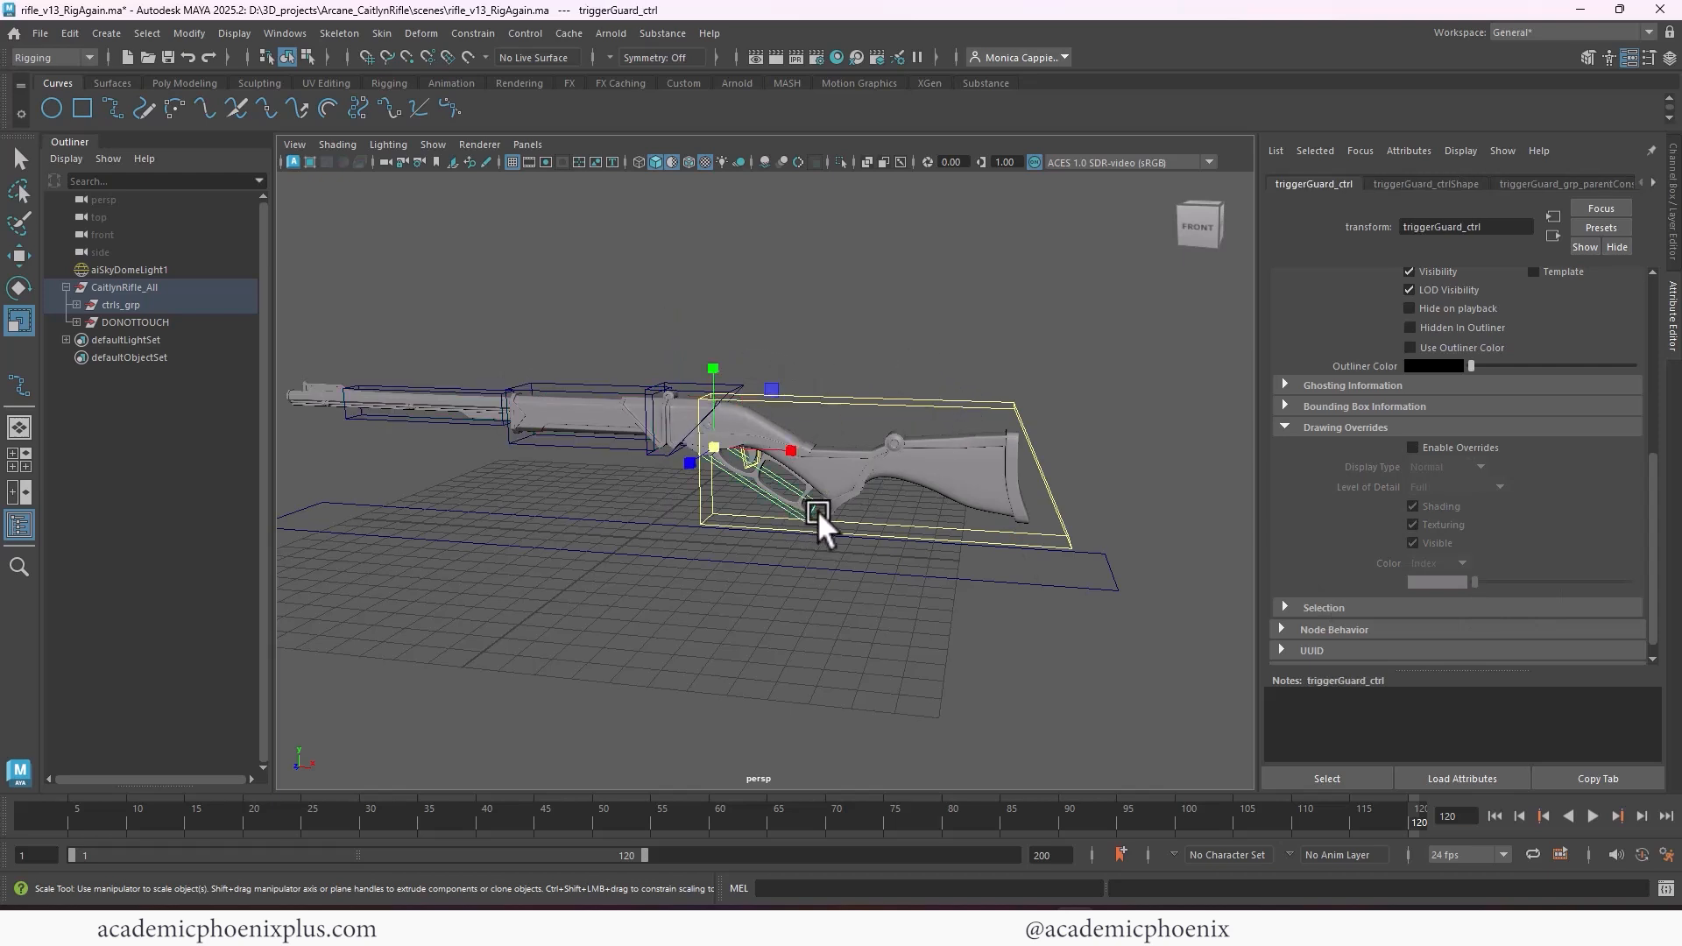
pyautogui.hotkey('ctrl', 'z')
# Enable the drawing overrides on the muzzle_ctrl transform, switch the color mode to RGB and choose blue
pyautogui.click(1413, 447)
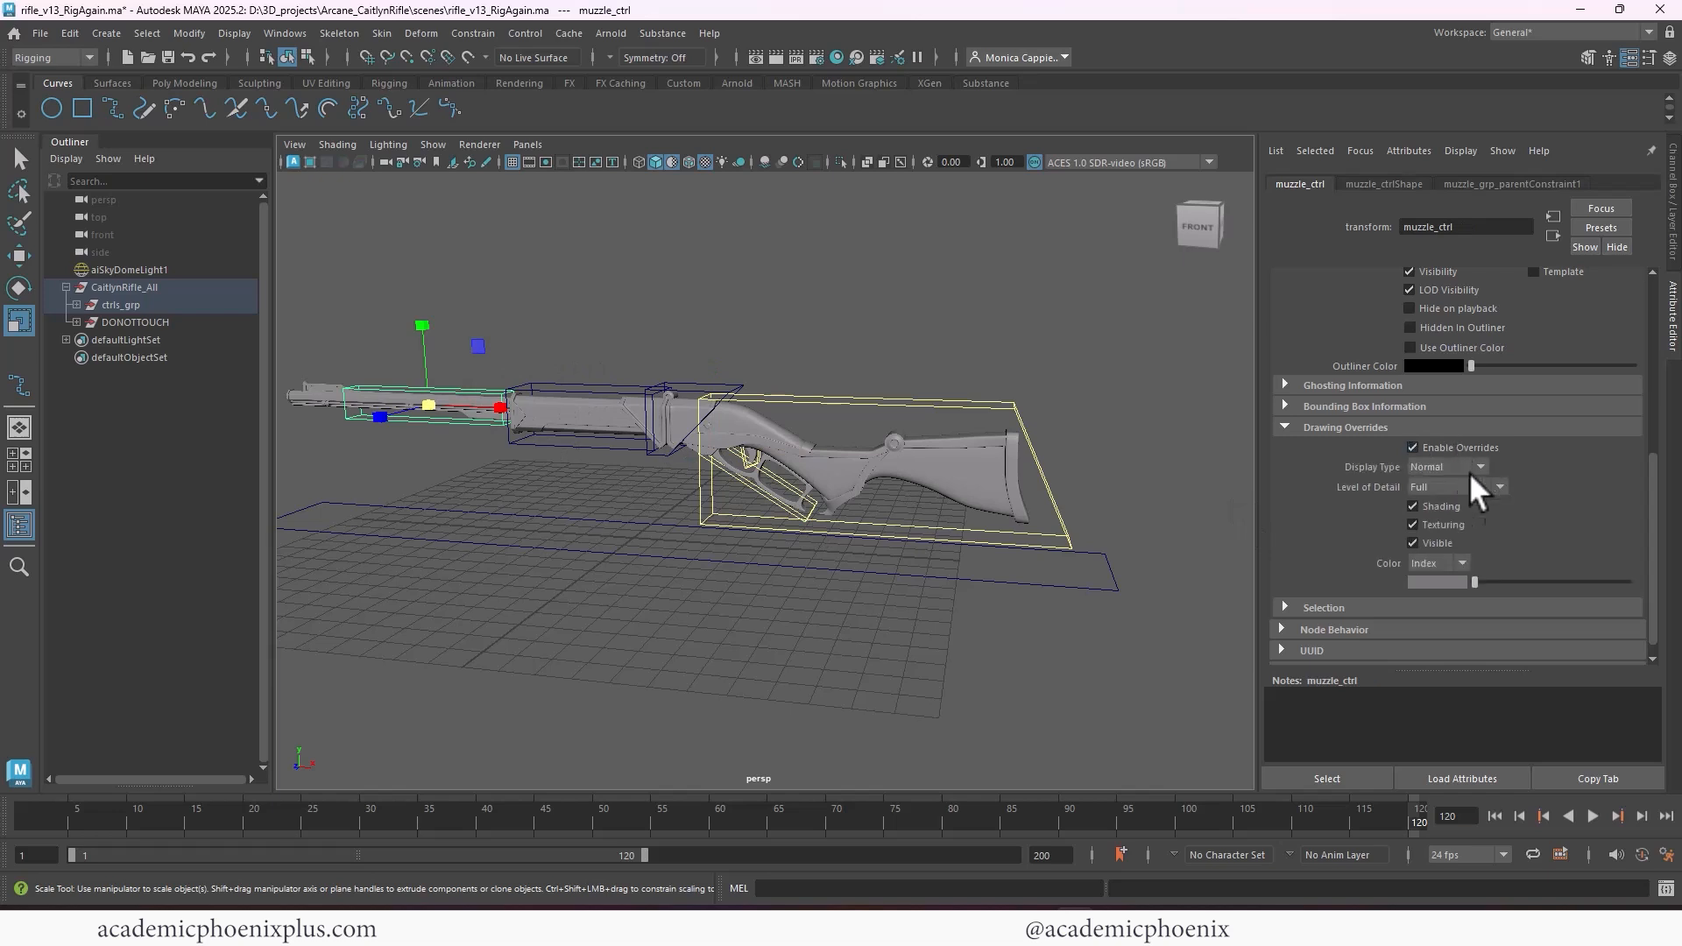
pyautogui.moveTo(1484, 587); pyautogui.dragTo(1499, 584)
pyautogui.click(1437, 599)
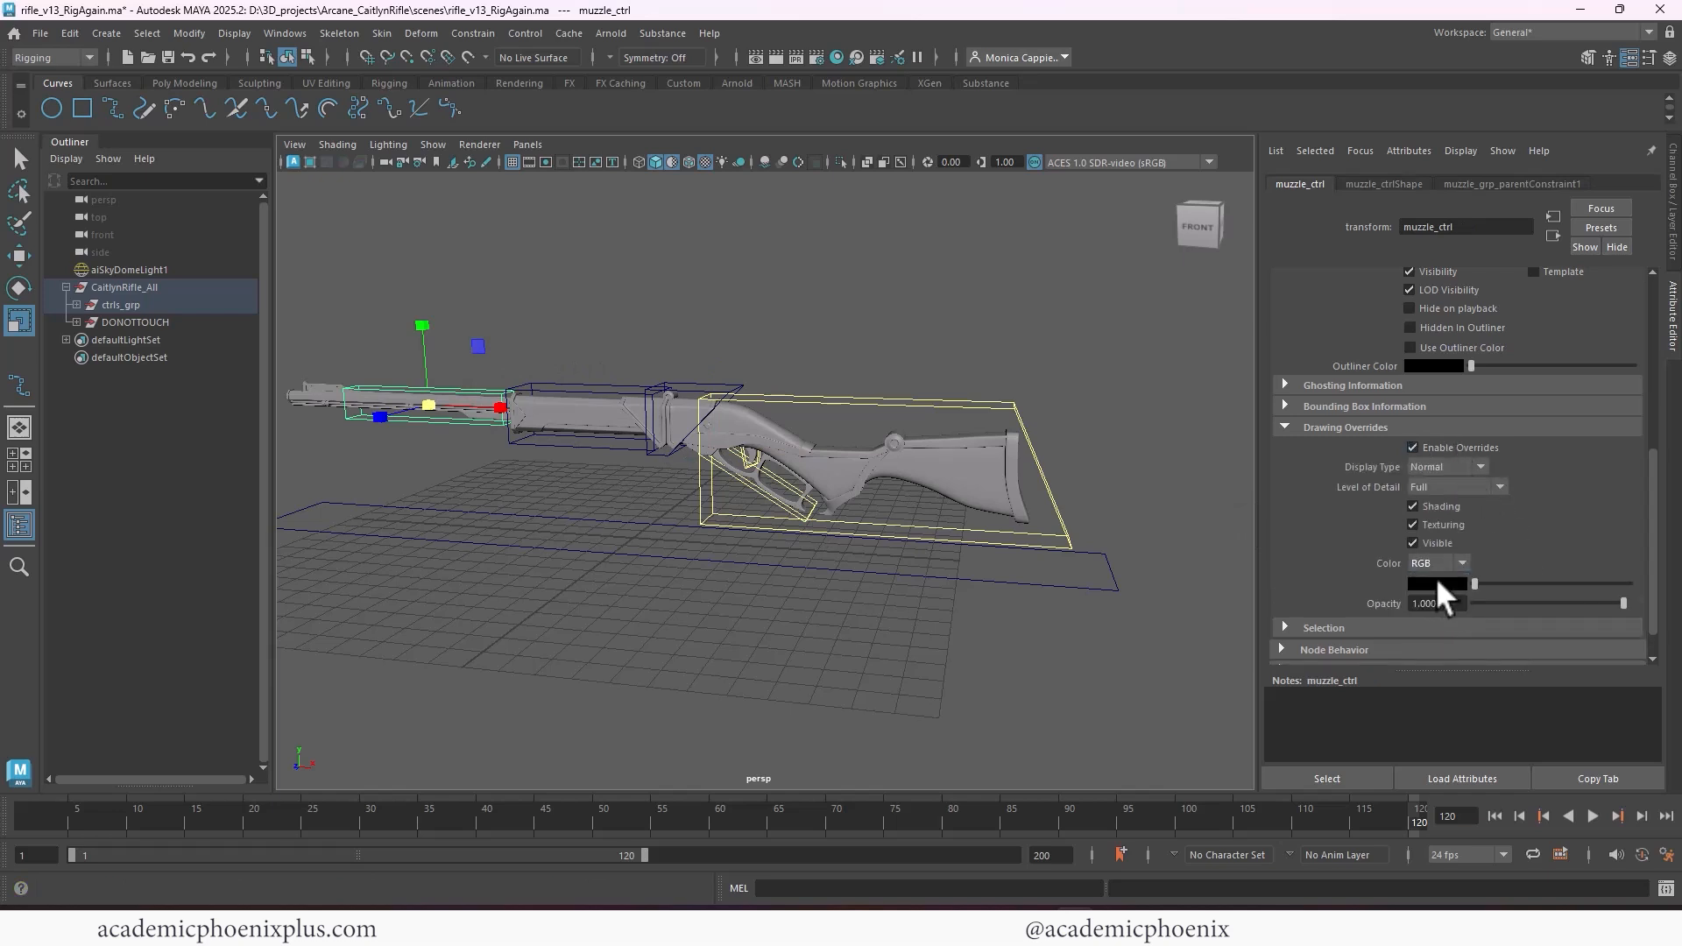
pyautogui.click(1433, 579)
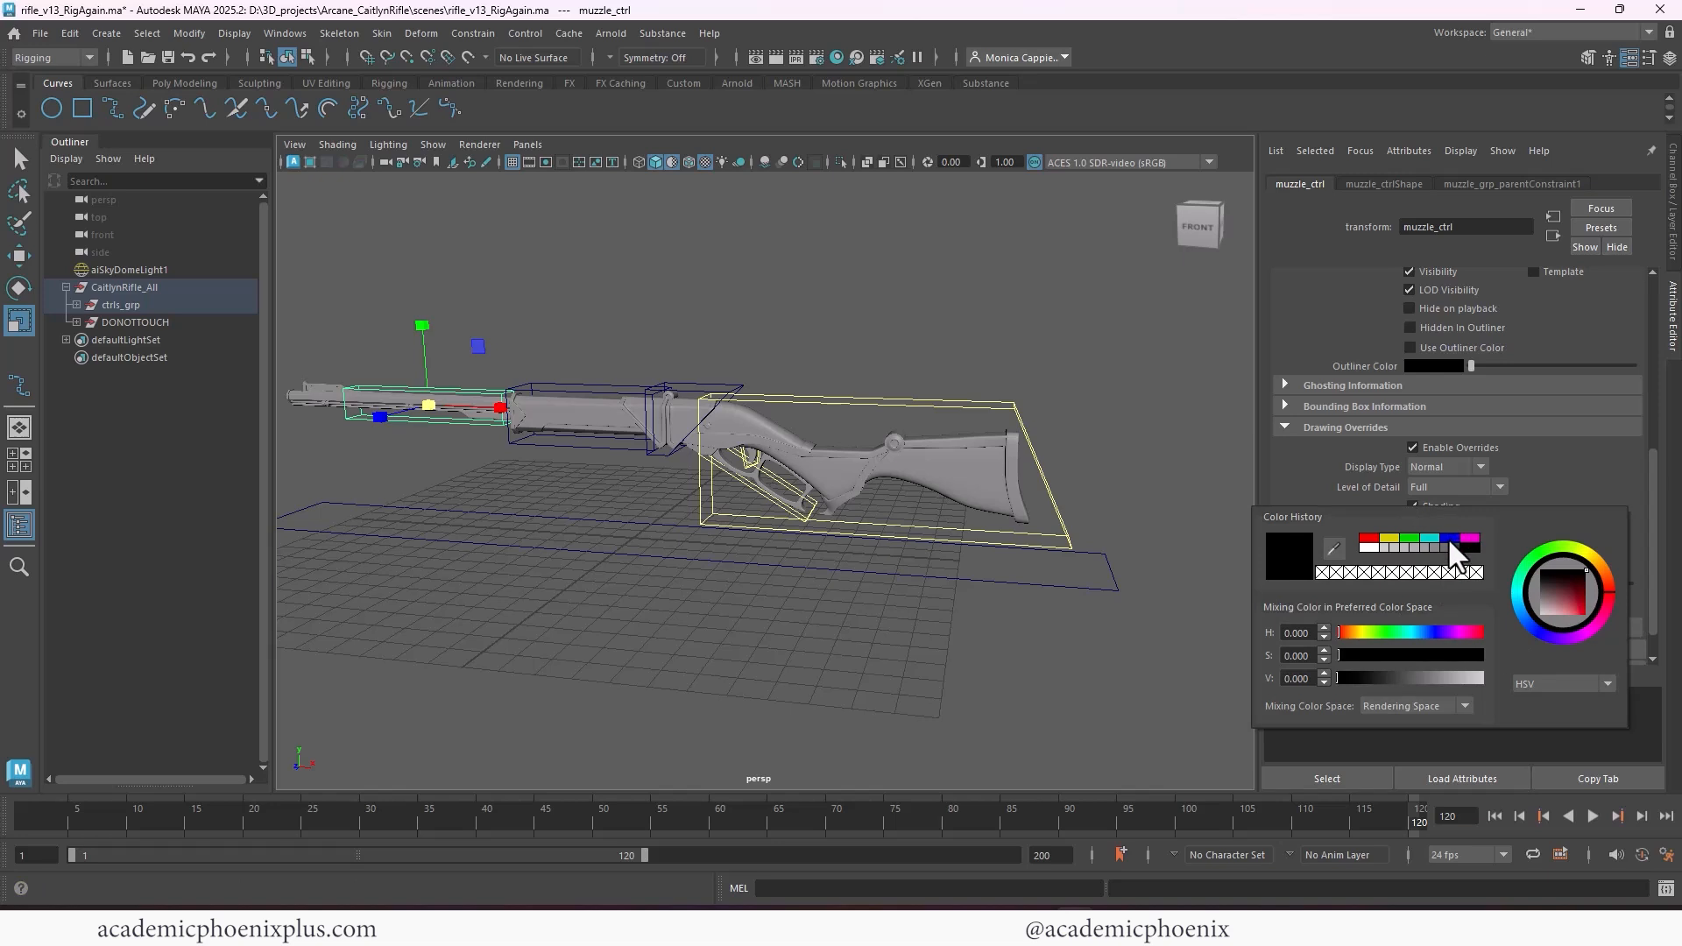
pyautogui.click(1450, 539)
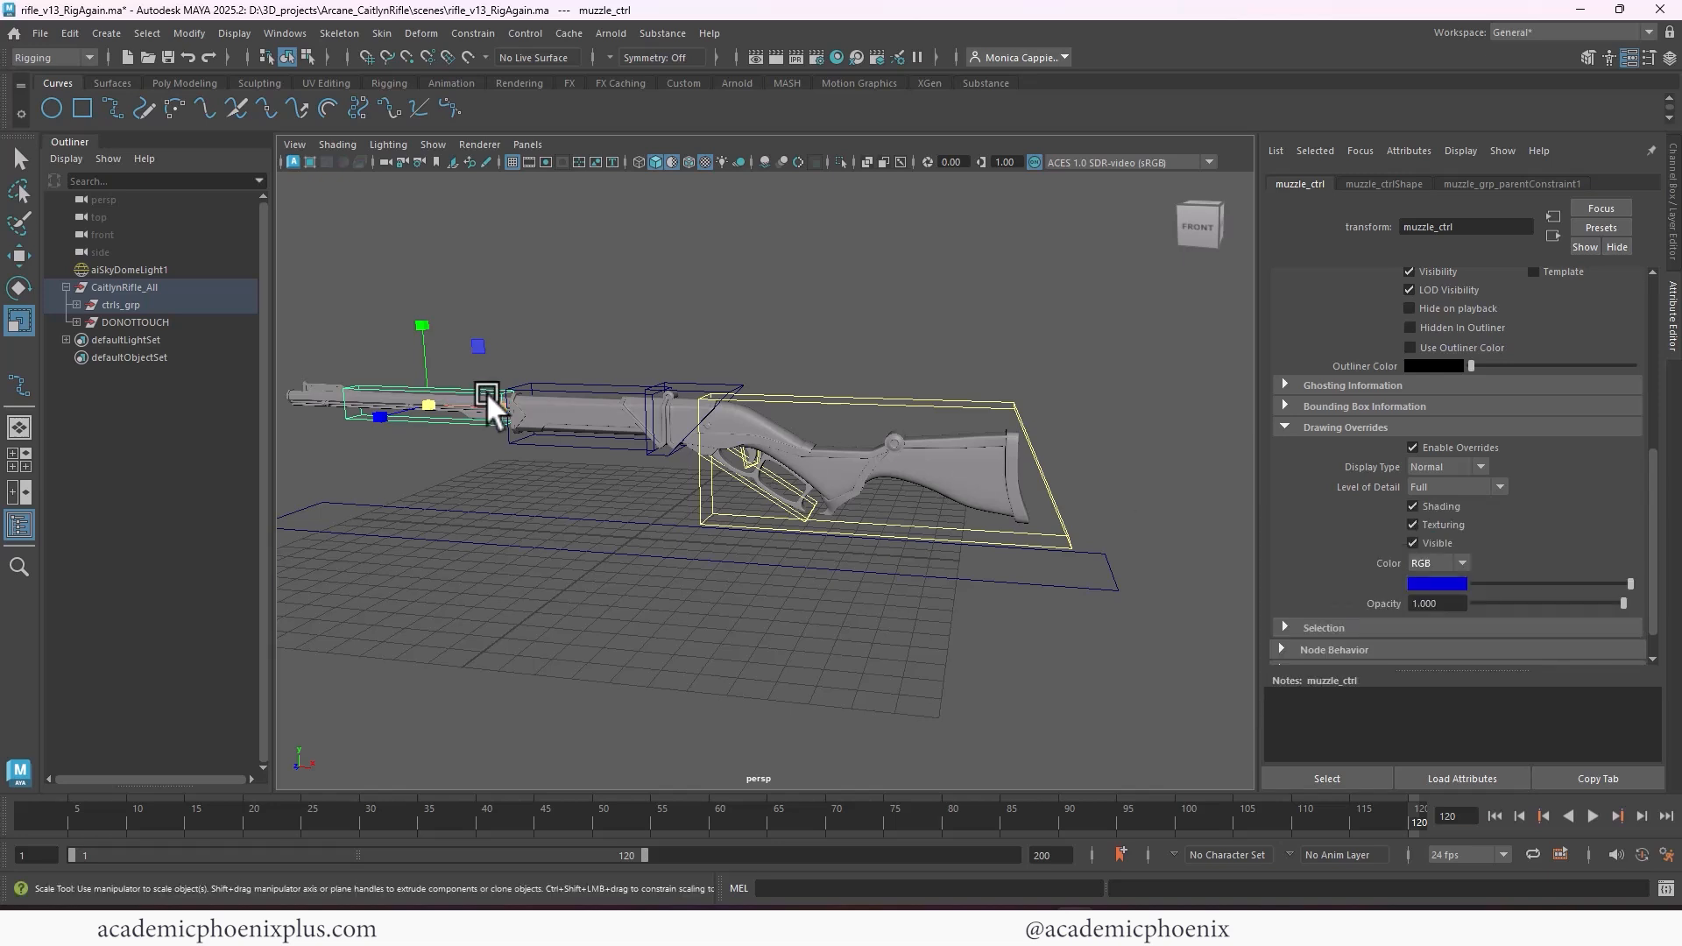
# Enable the drawing overrides on the frontRifle_ctrl transform, switch the color mode to RGB and choose blue
pyautogui.click(558, 386)
pyautogui.click(1447, 450)
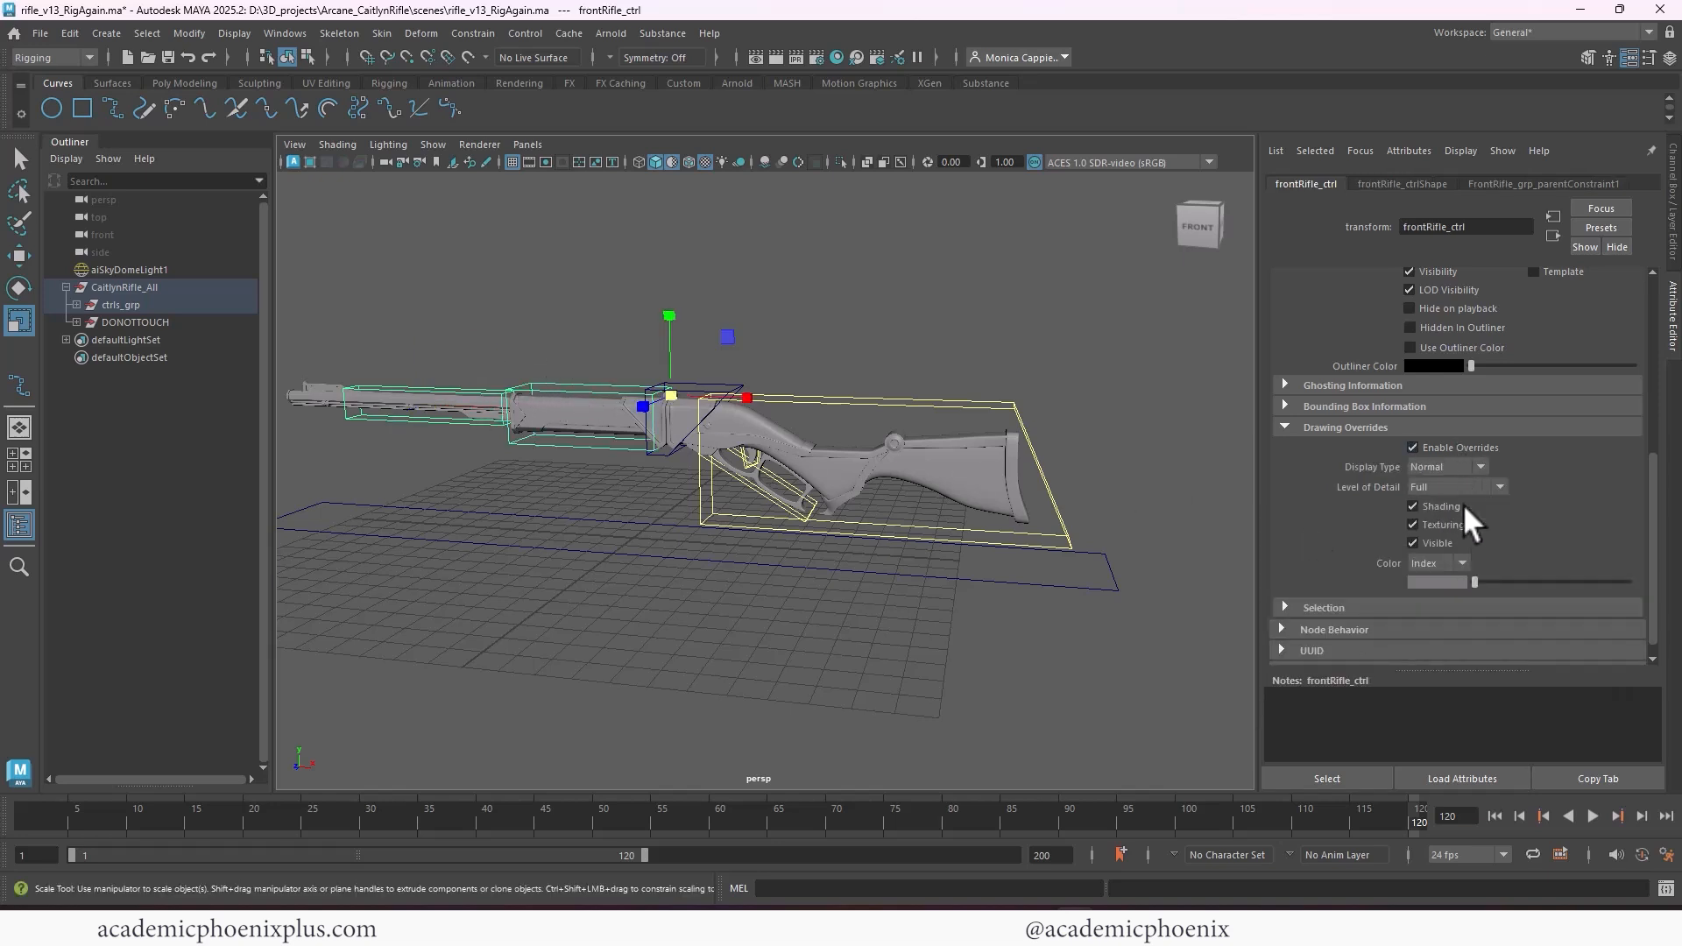
pyautogui.click(1435, 601)
pyautogui.click(1436, 580)
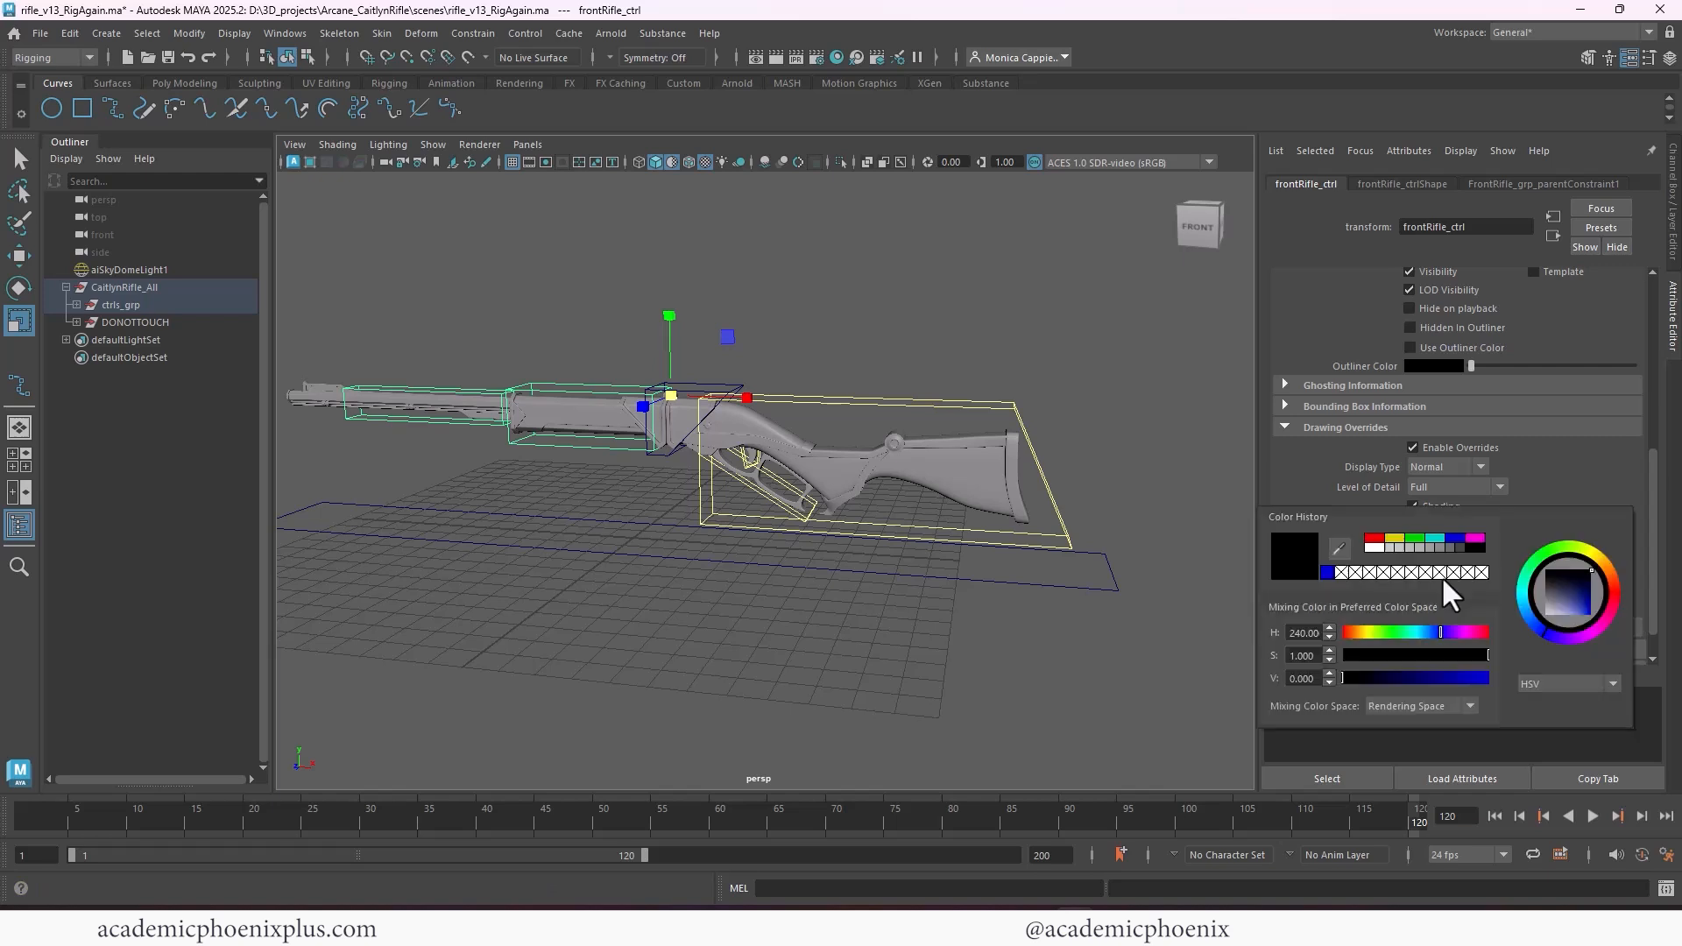
# Enable the drawing overrides on the reload_ctrl transform, switch the color mode to RGB and choose blue
pyautogui.click(687, 387)
pyautogui.click(687, 387)
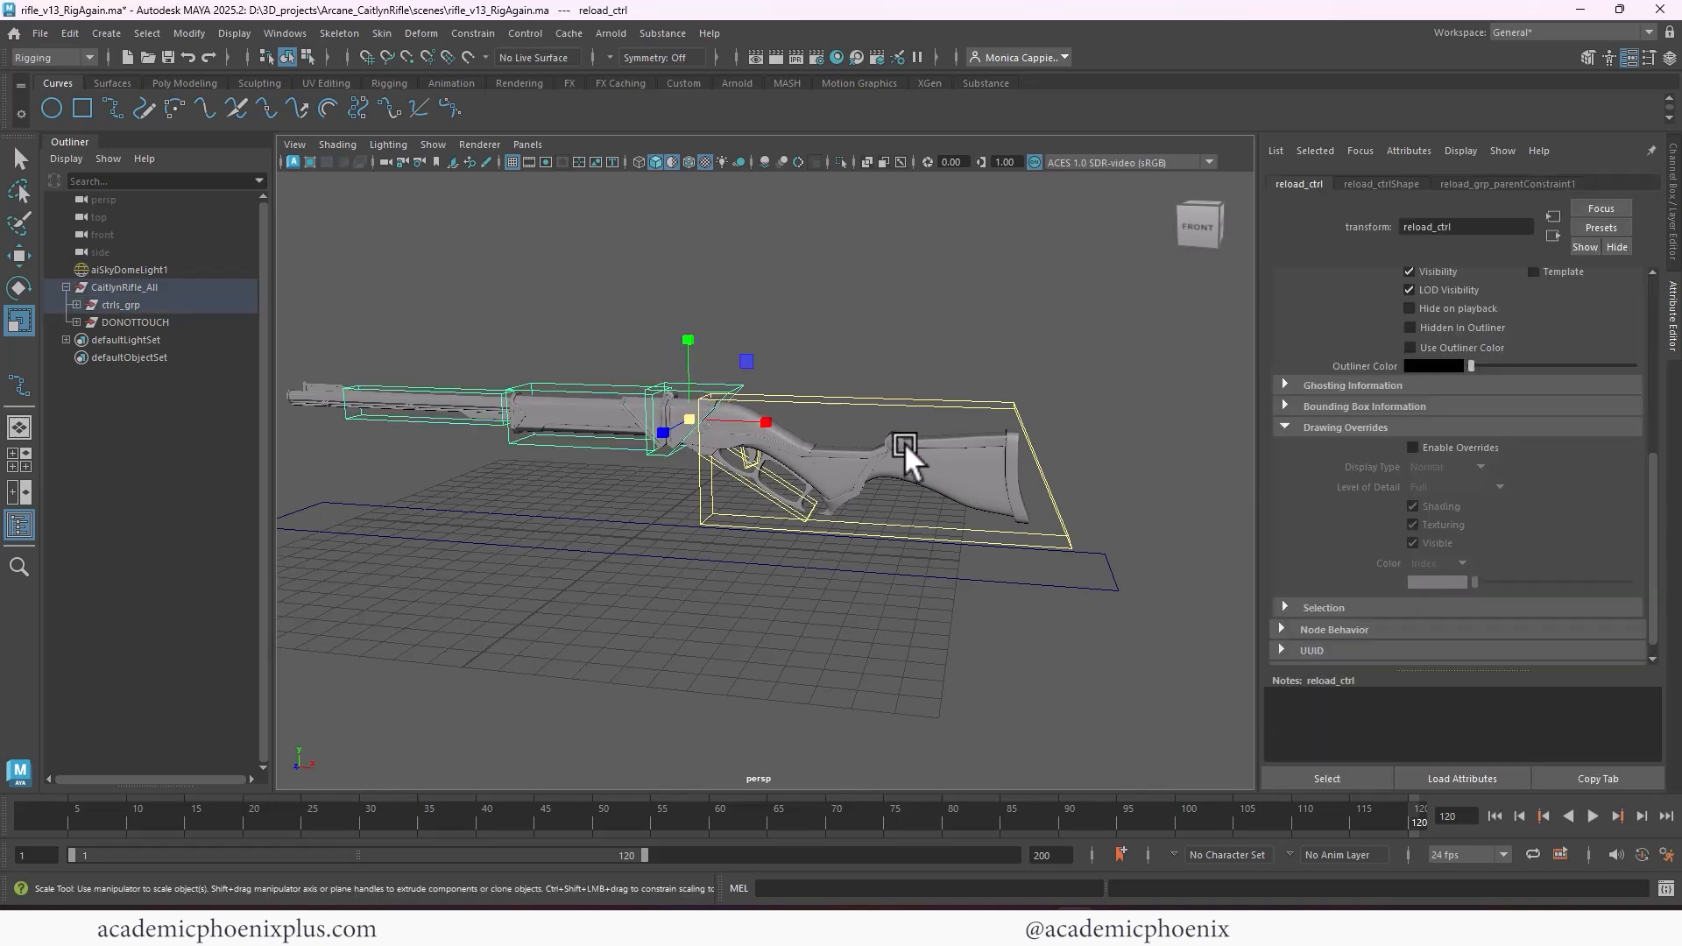
pyautogui.click(1431, 450)
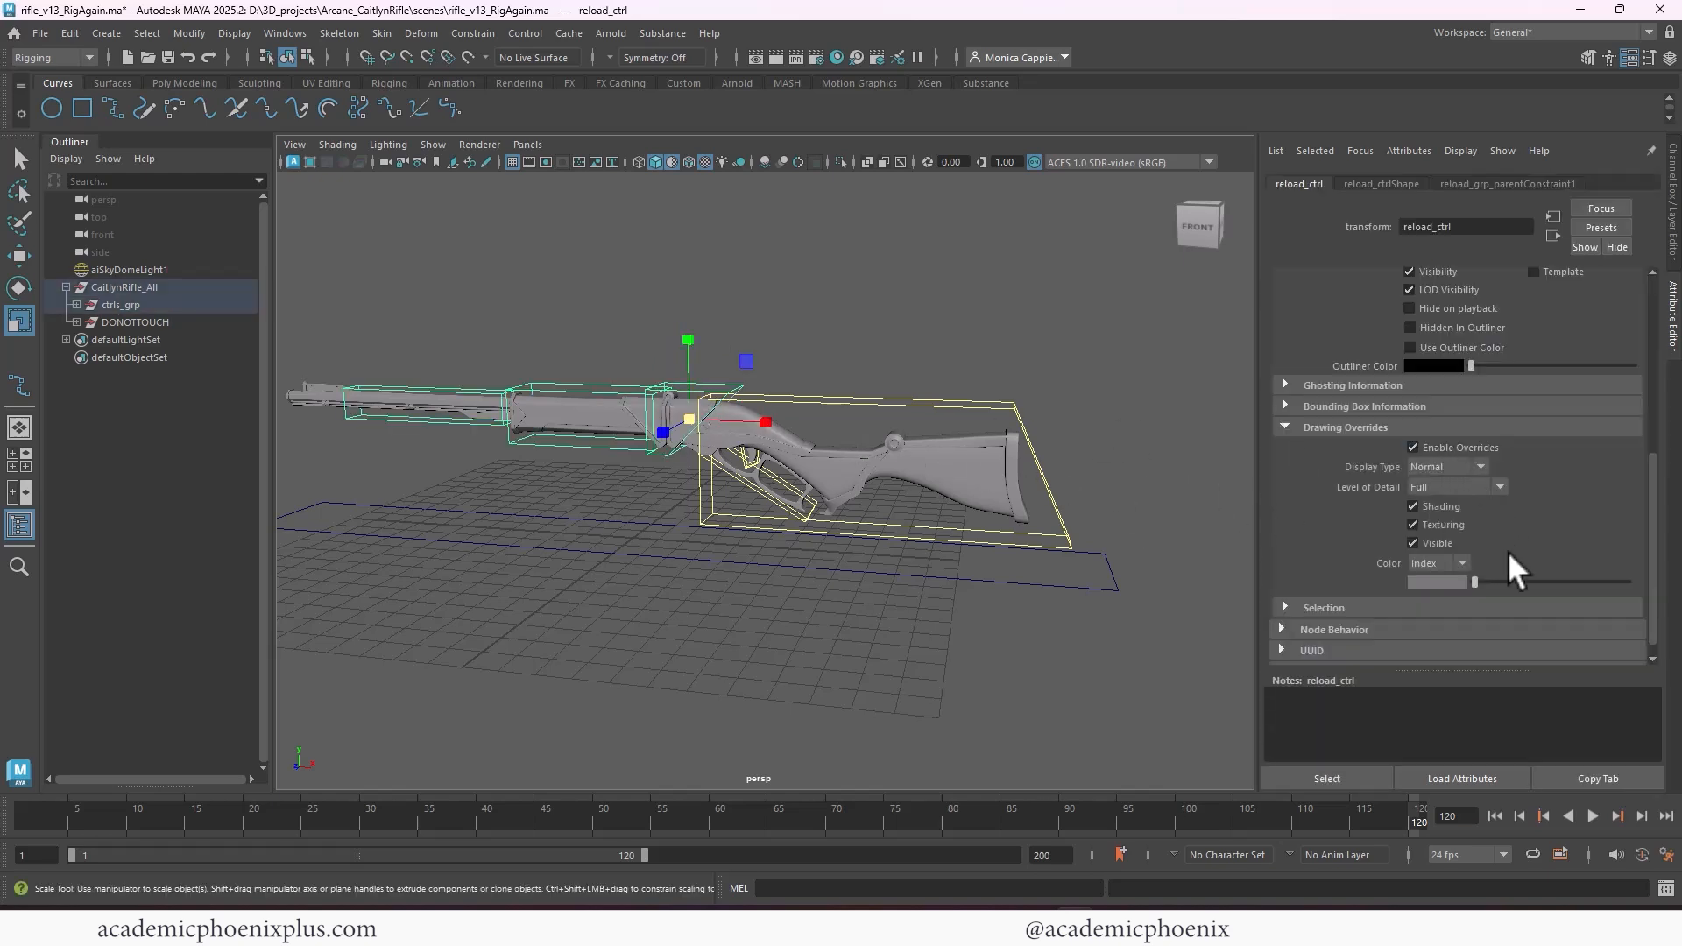
pyautogui.click(1446, 600)
pyautogui.click(1447, 579)
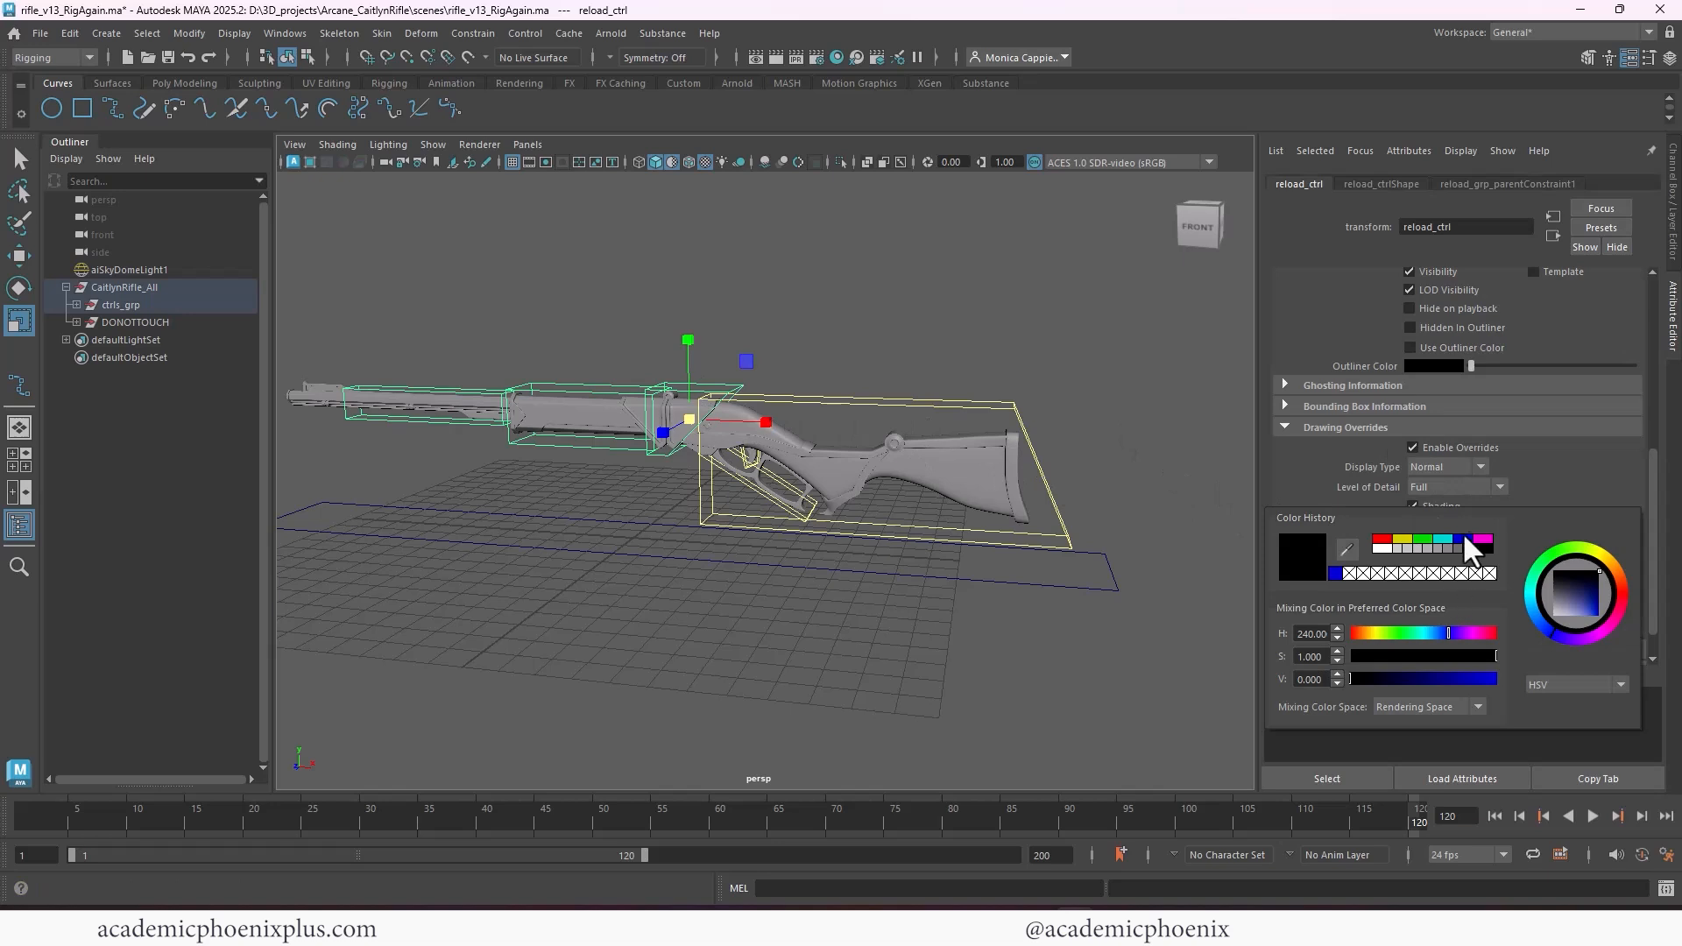
pyautogui.click(1462, 537)
# Change the override color of frontRifle_ctrl to cyan
pyautogui.click(596, 387)
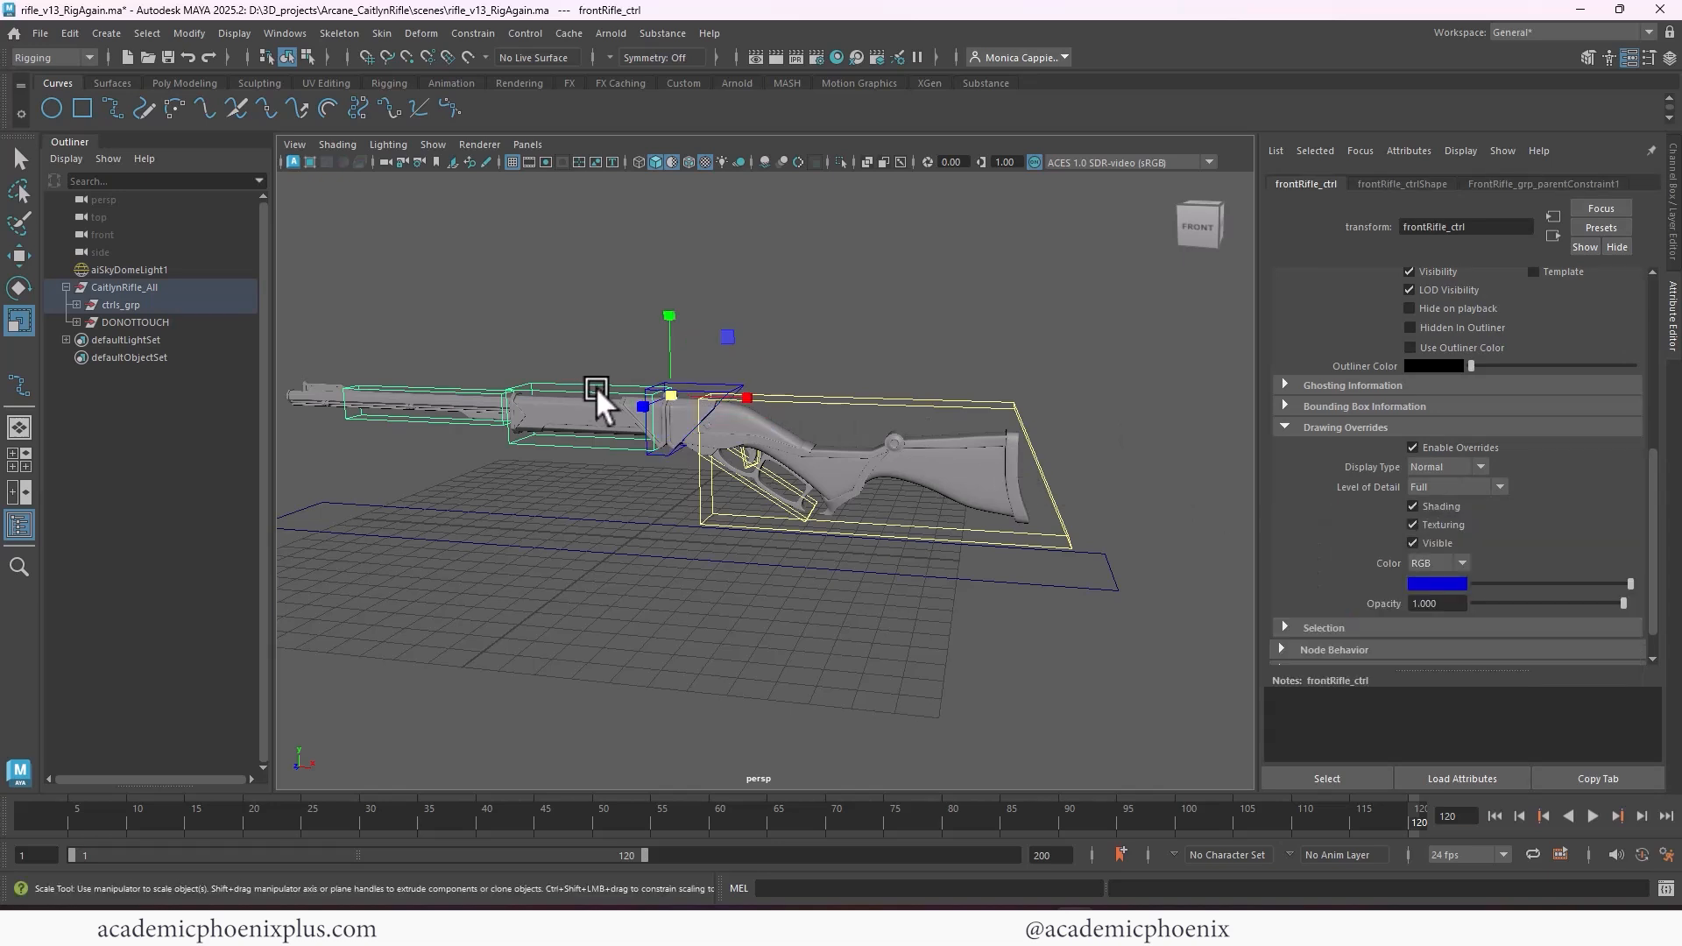
pyautogui.click(1433, 581)
pyautogui.click(1423, 540)
# Change the override color of muzzle_ctrl to green and clear the selection
pyautogui.click(396, 387)
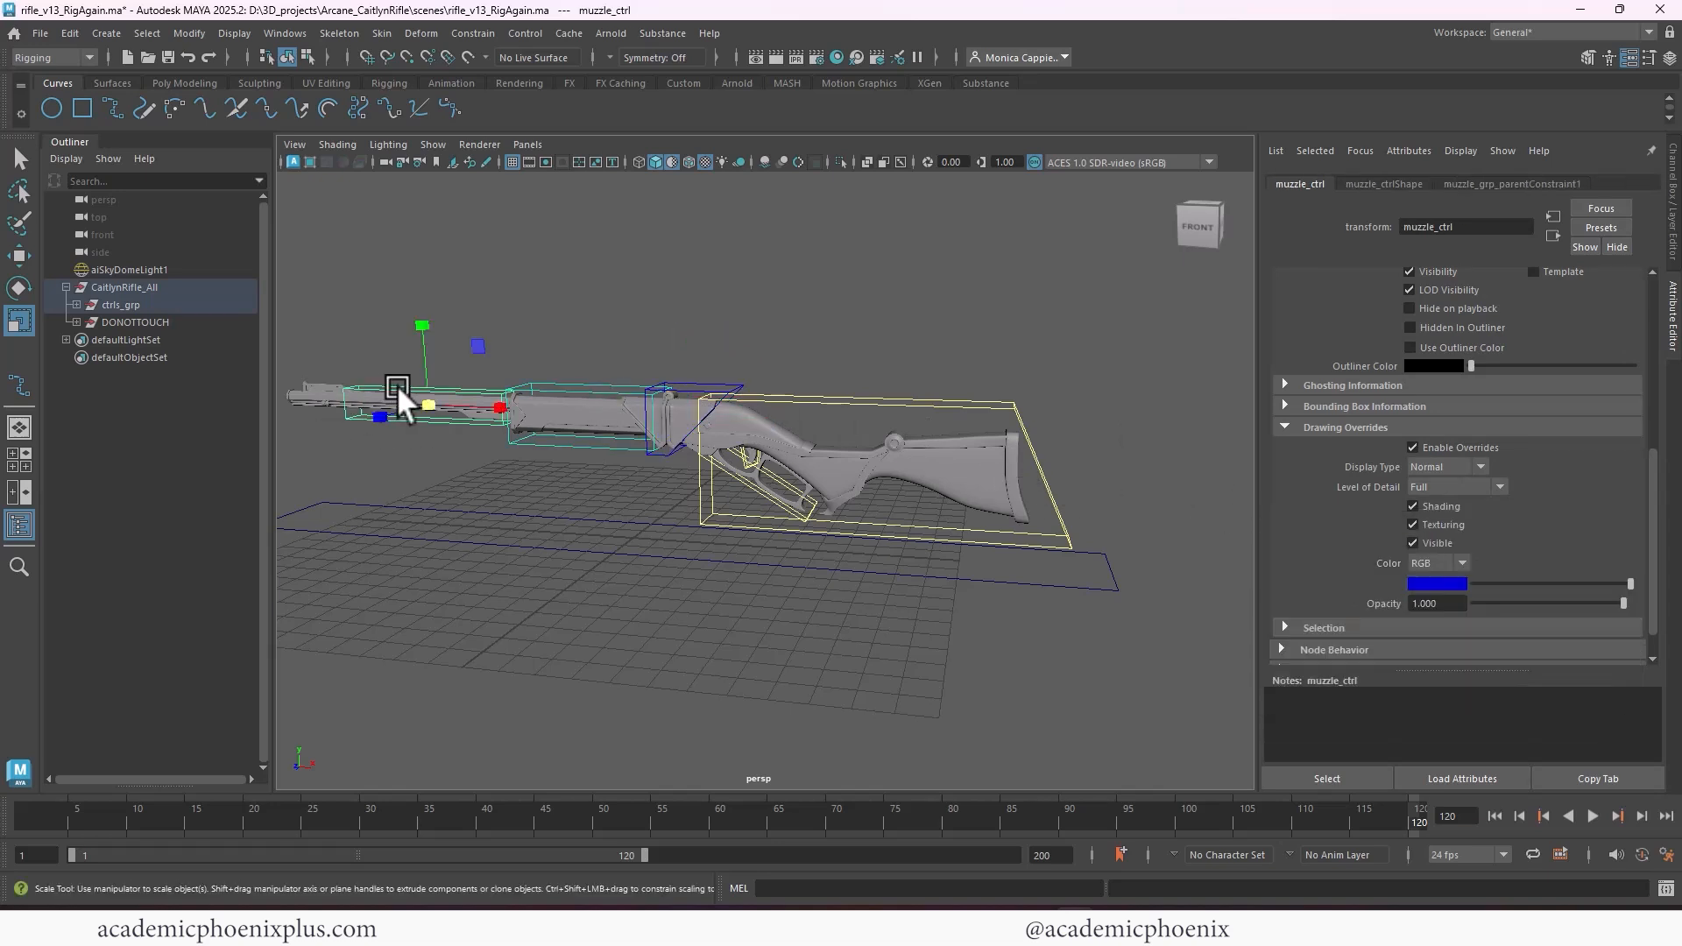
pyautogui.click(1451, 580)
pyautogui.moveTo(1480, 655); pyautogui.dragTo(1403, 629)
pyautogui.click(796, 636)
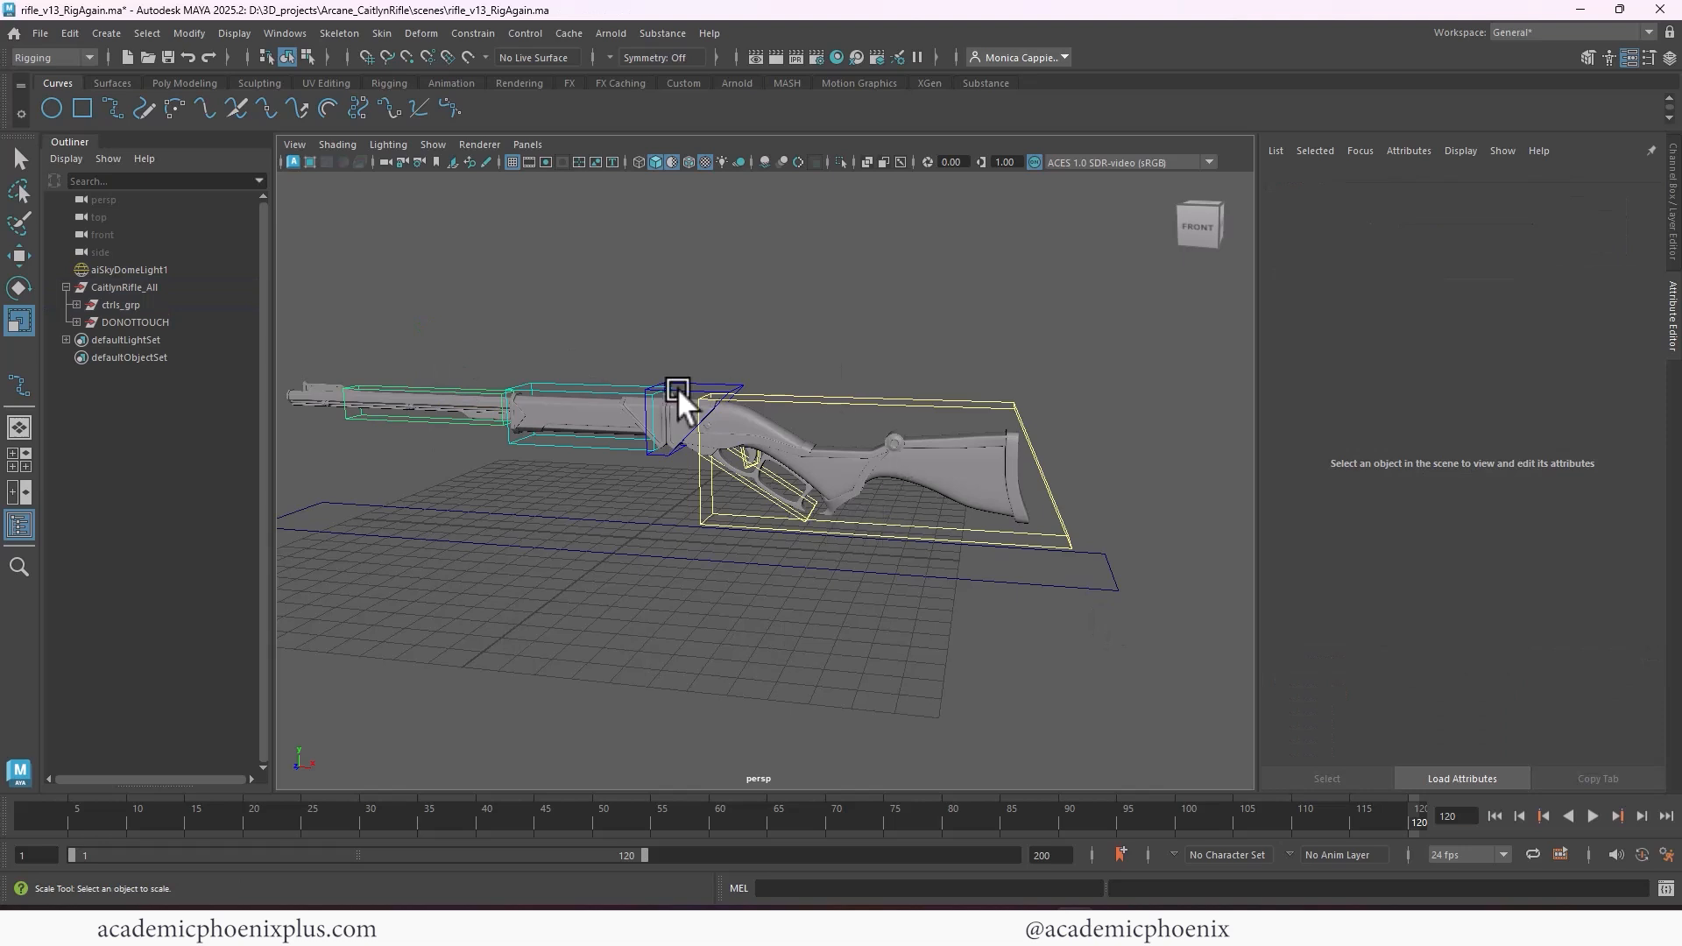
# Lower the saturation of the reload_ctrl override color to get a slightly lighter blue
pyautogui.click(676, 387)
pyautogui.click(1453, 585)
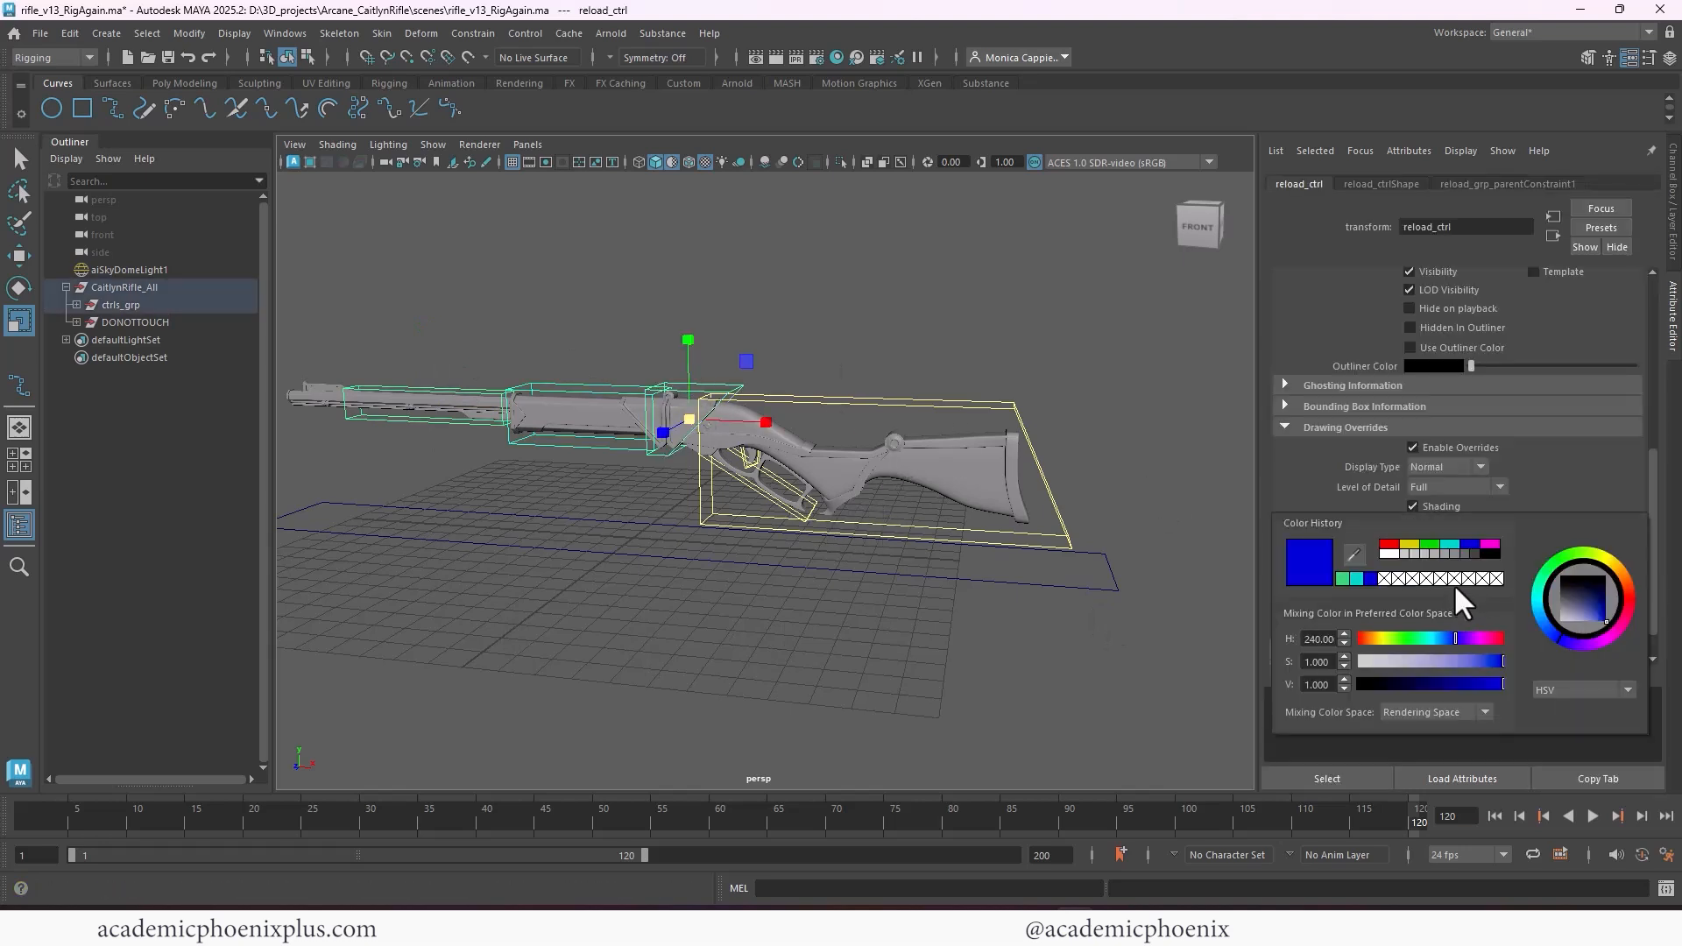
pyautogui.click(1488, 661)
pyautogui.click(834, 603)
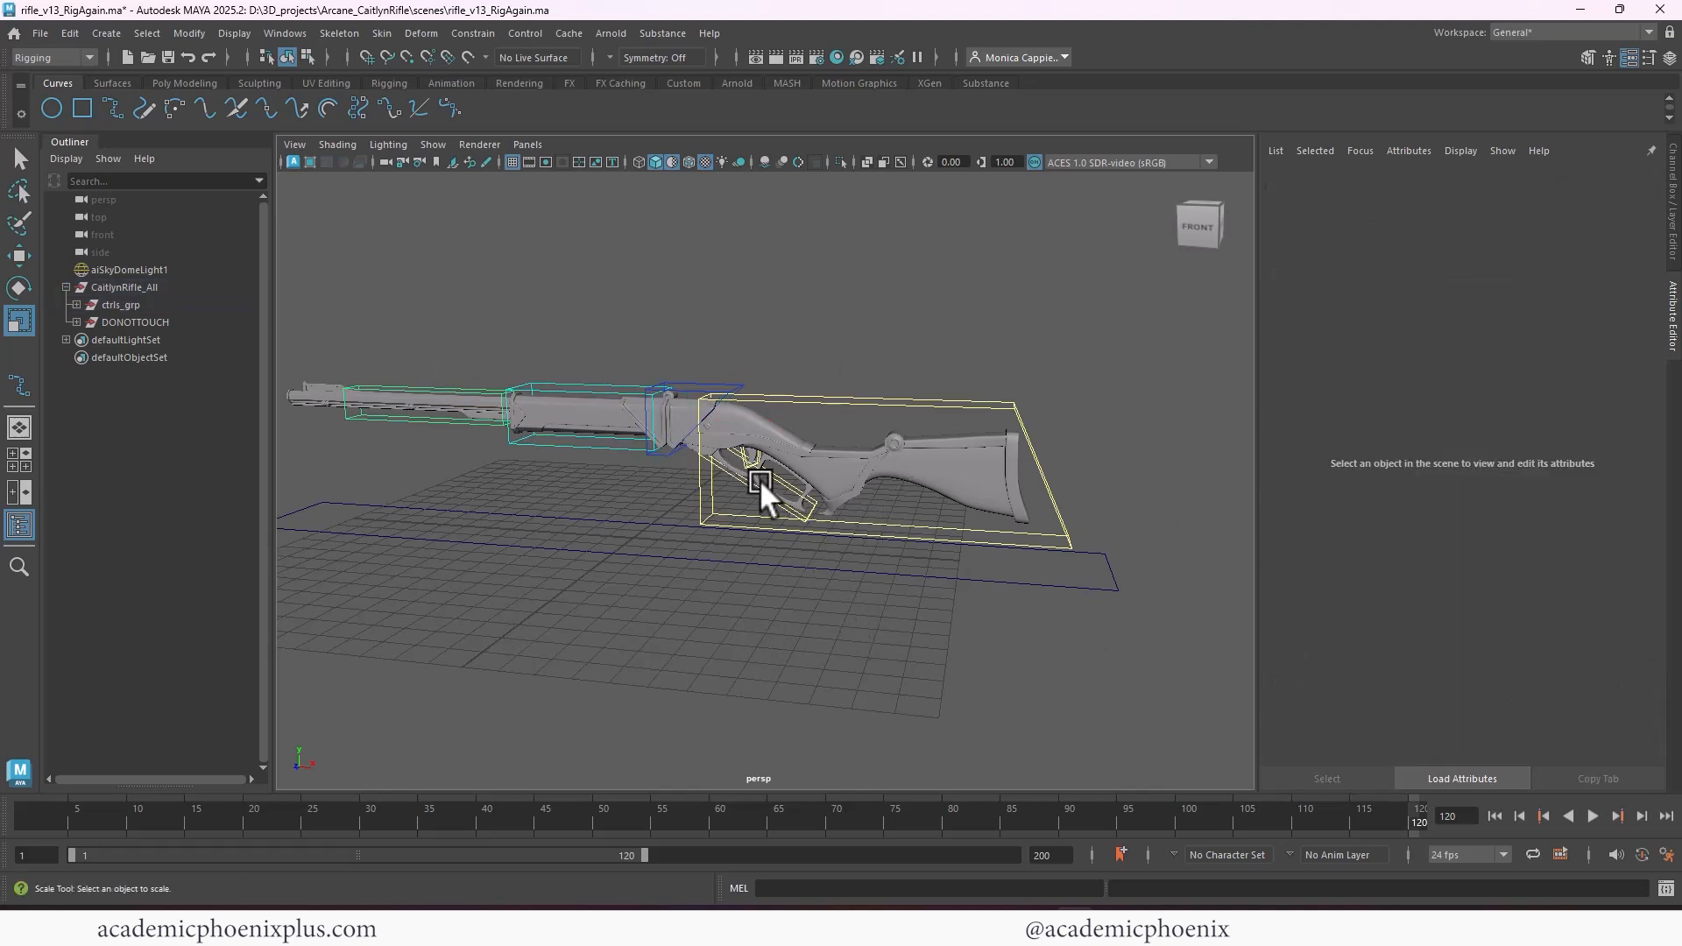
# Enable the drawing overrides on the triggerGuard_ctrl transform, switch the color mode to RGB and choose a bright orange
pyautogui.click(760, 483)
pyautogui.click(1412, 448)
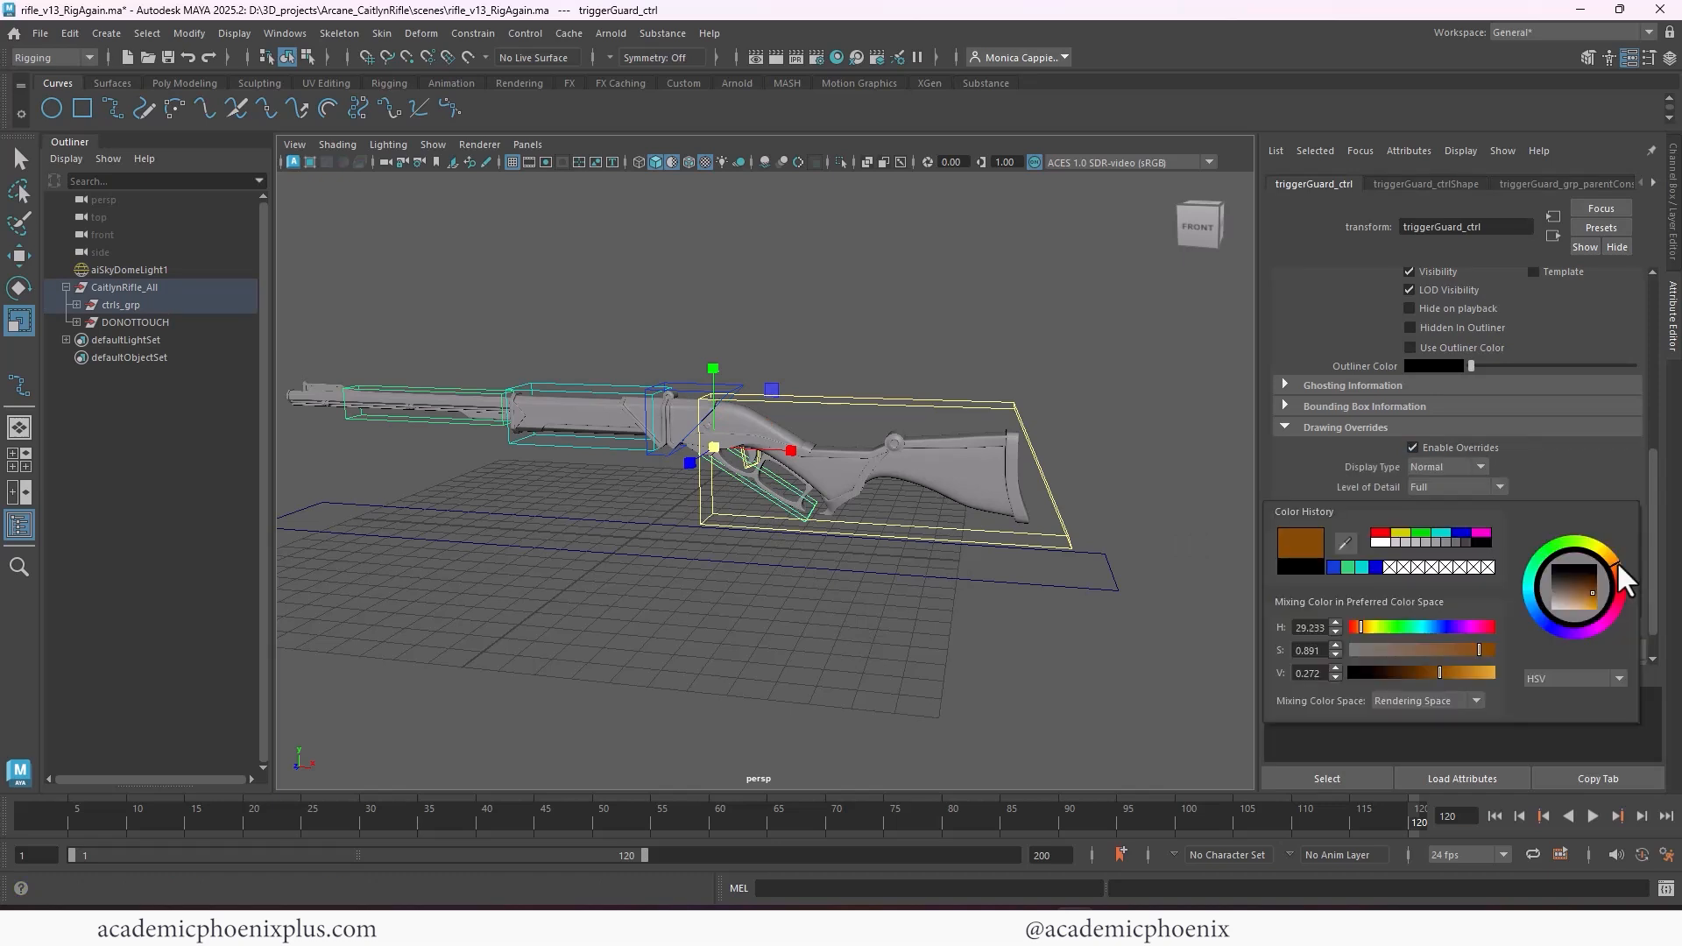
pyautogui.moveTo(1617, 561); pyautogui.dragTo(1618, 565)
pyautogui.click(758, 461)
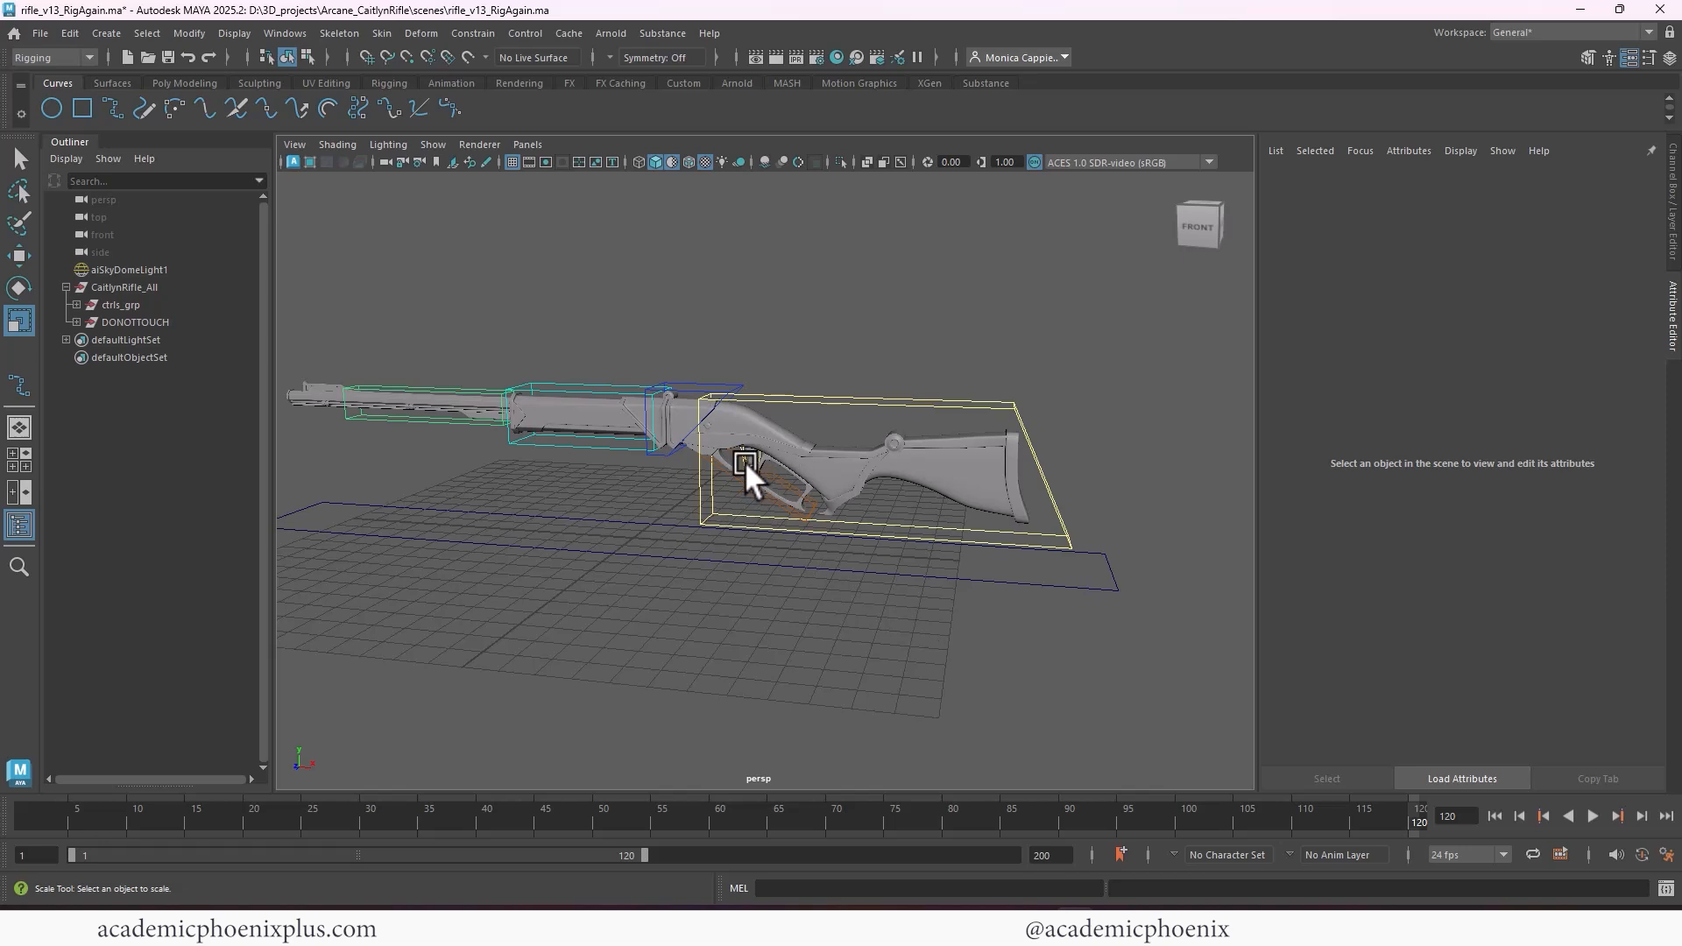
pyautogui.click(745, 461)
pyautogui.moveTo(1471, 583); pyautogui.dragTo(1610, 583)
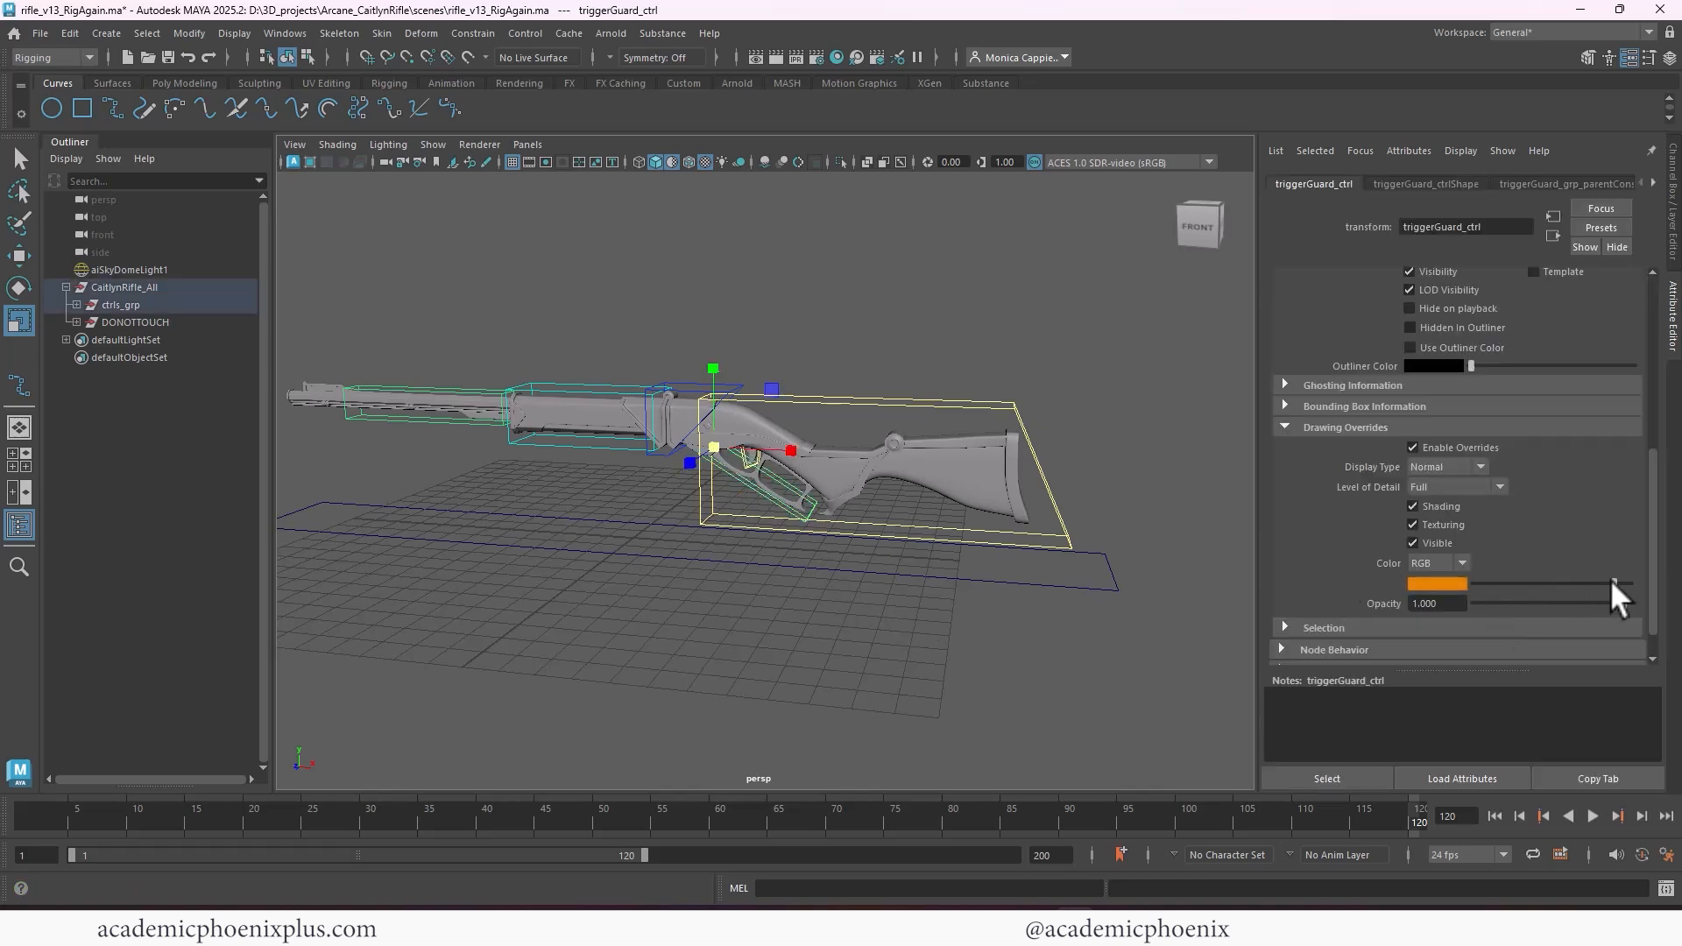
pyautogui.click(841, 589)
# Enable the drawing overrides on the trigger_ctrl transform, switch the color mode to RGB and choose a dark orange
pyautogui.click(741, 460)
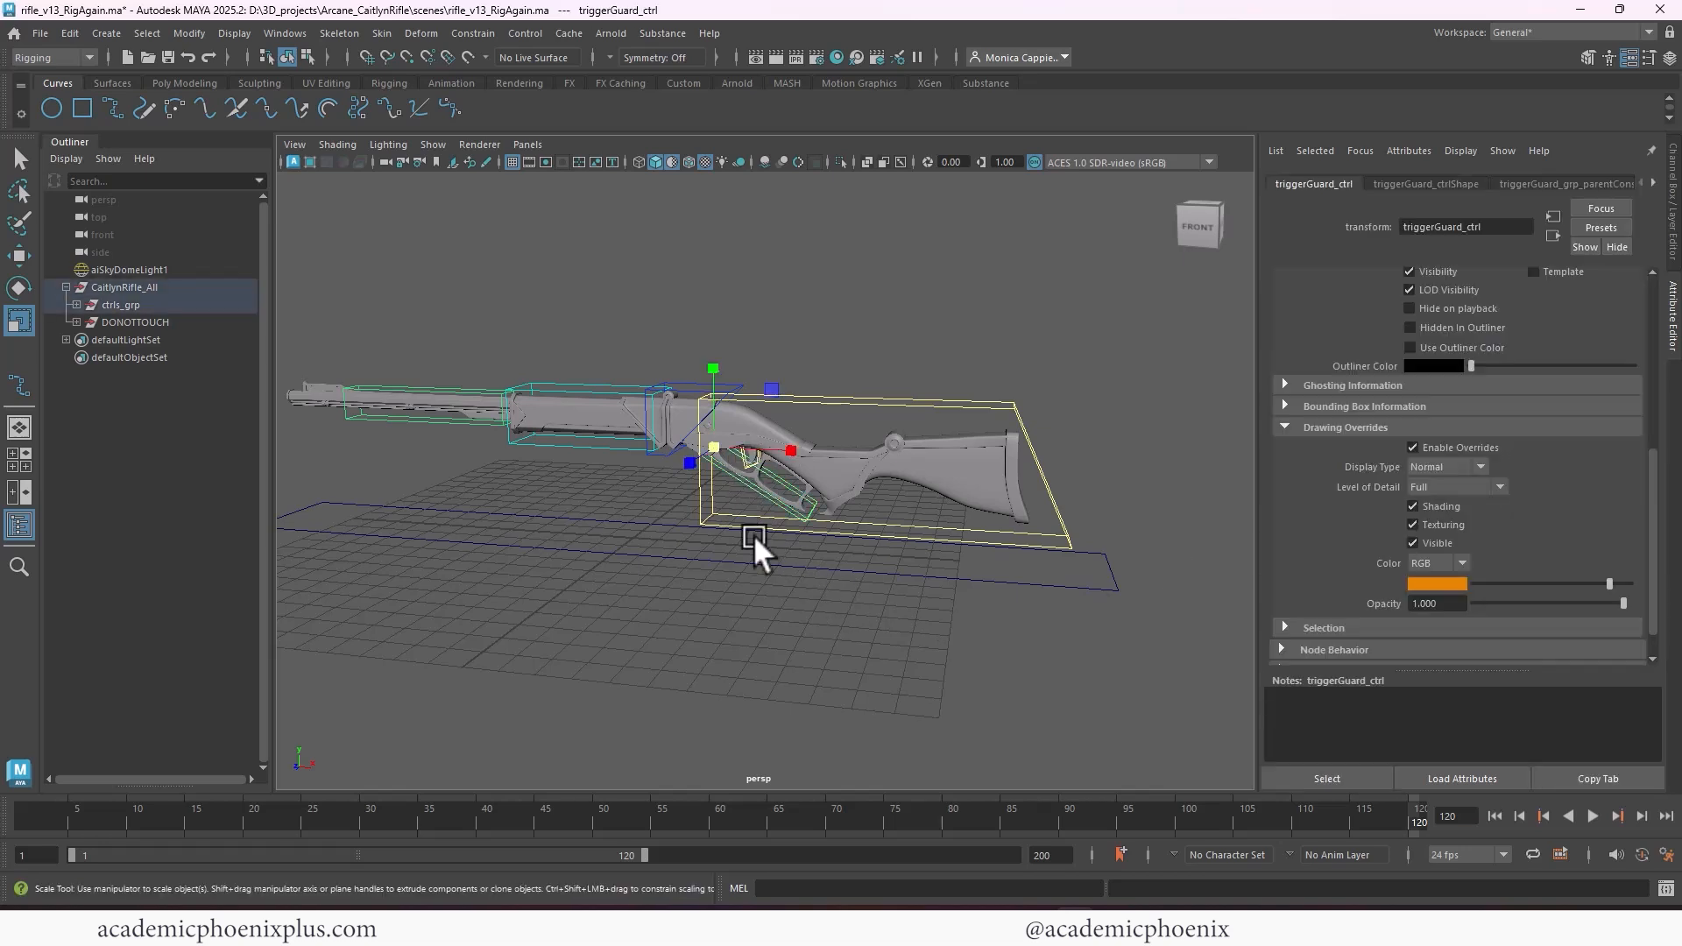
pyautogui.click(753, 537)
pyautogui.click(745, 461)
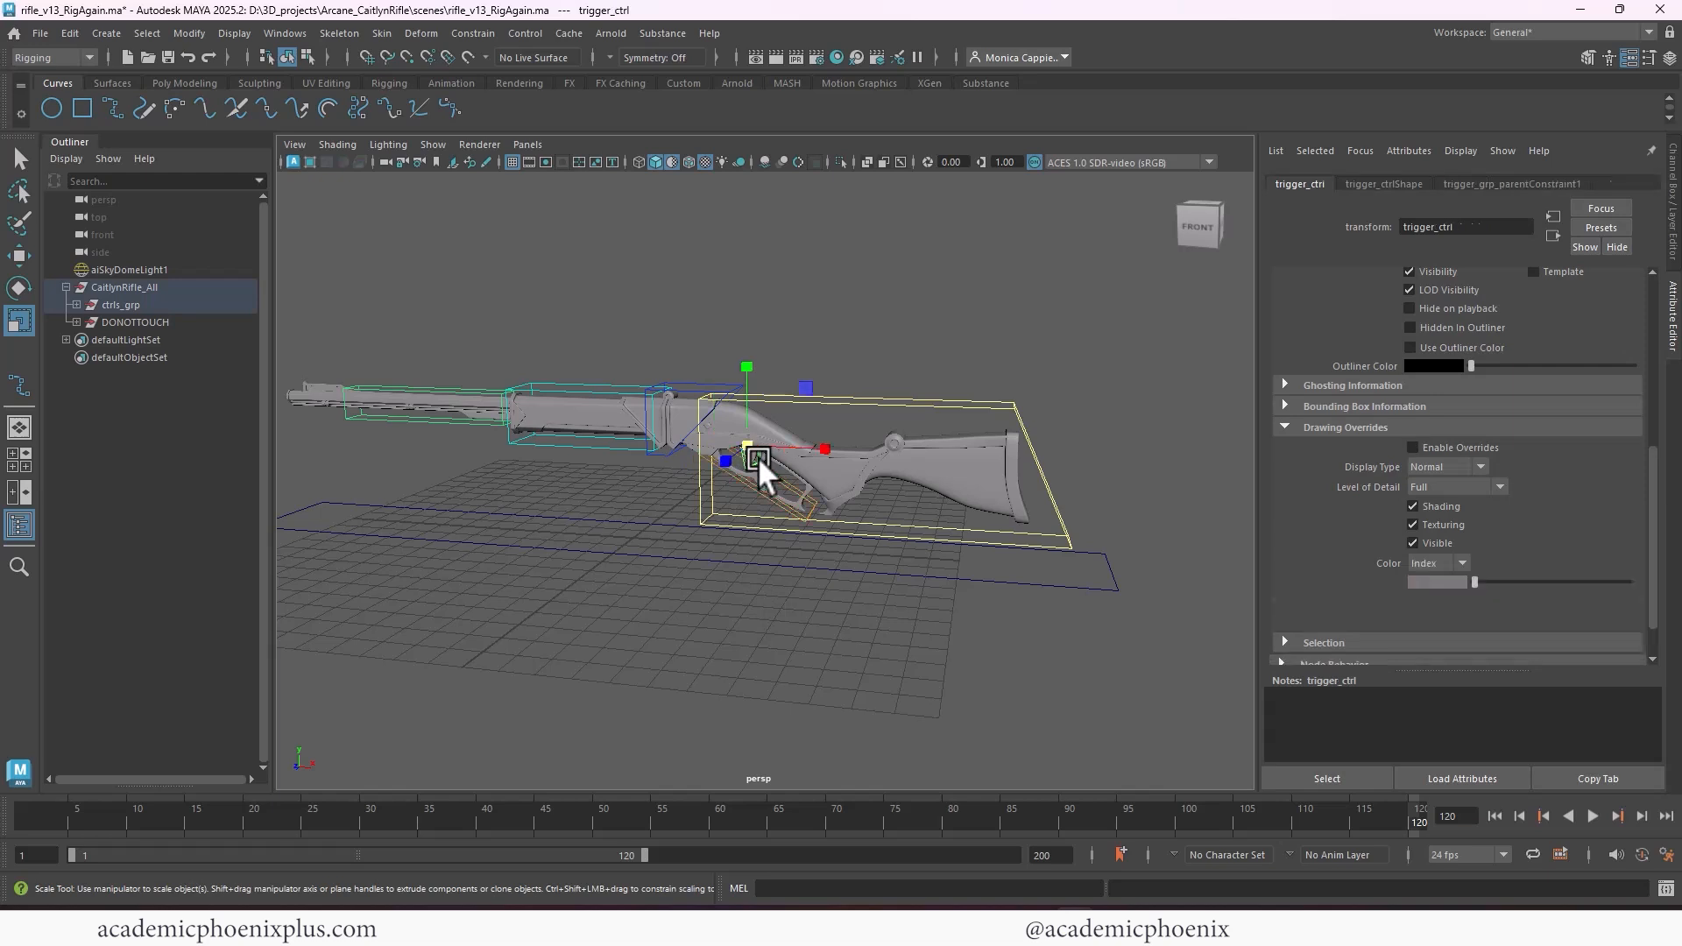
pyautogui.click(1472, 449)
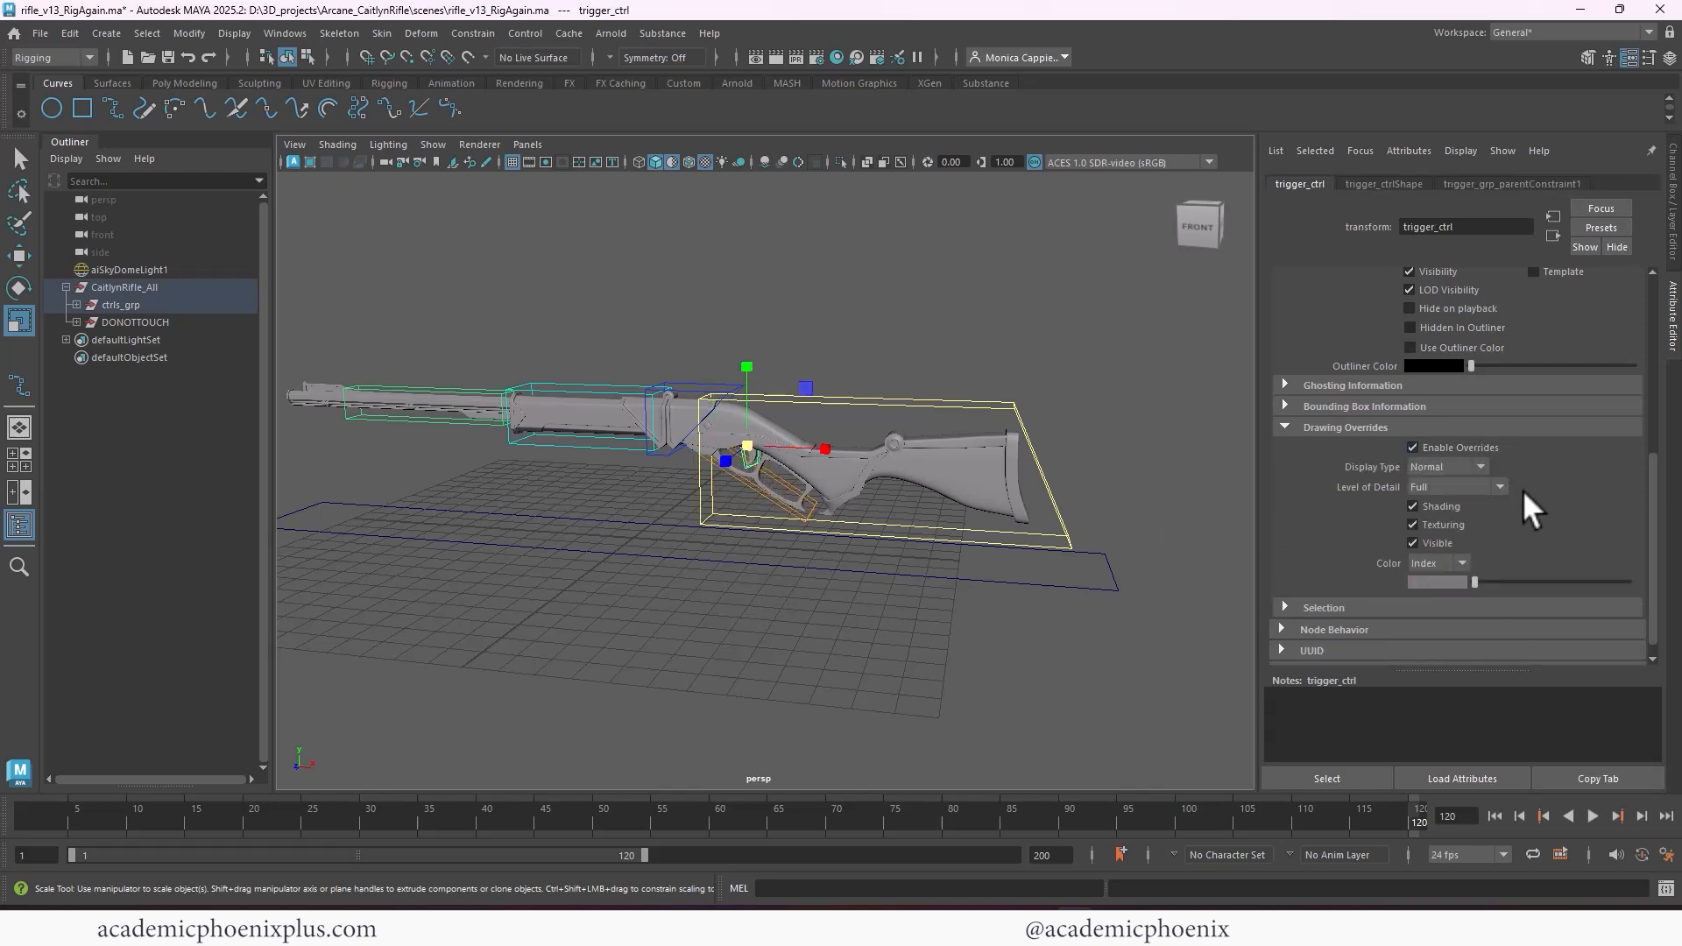
pyautogui.click(1443, 562)
pyautogui.click(1445, 580)
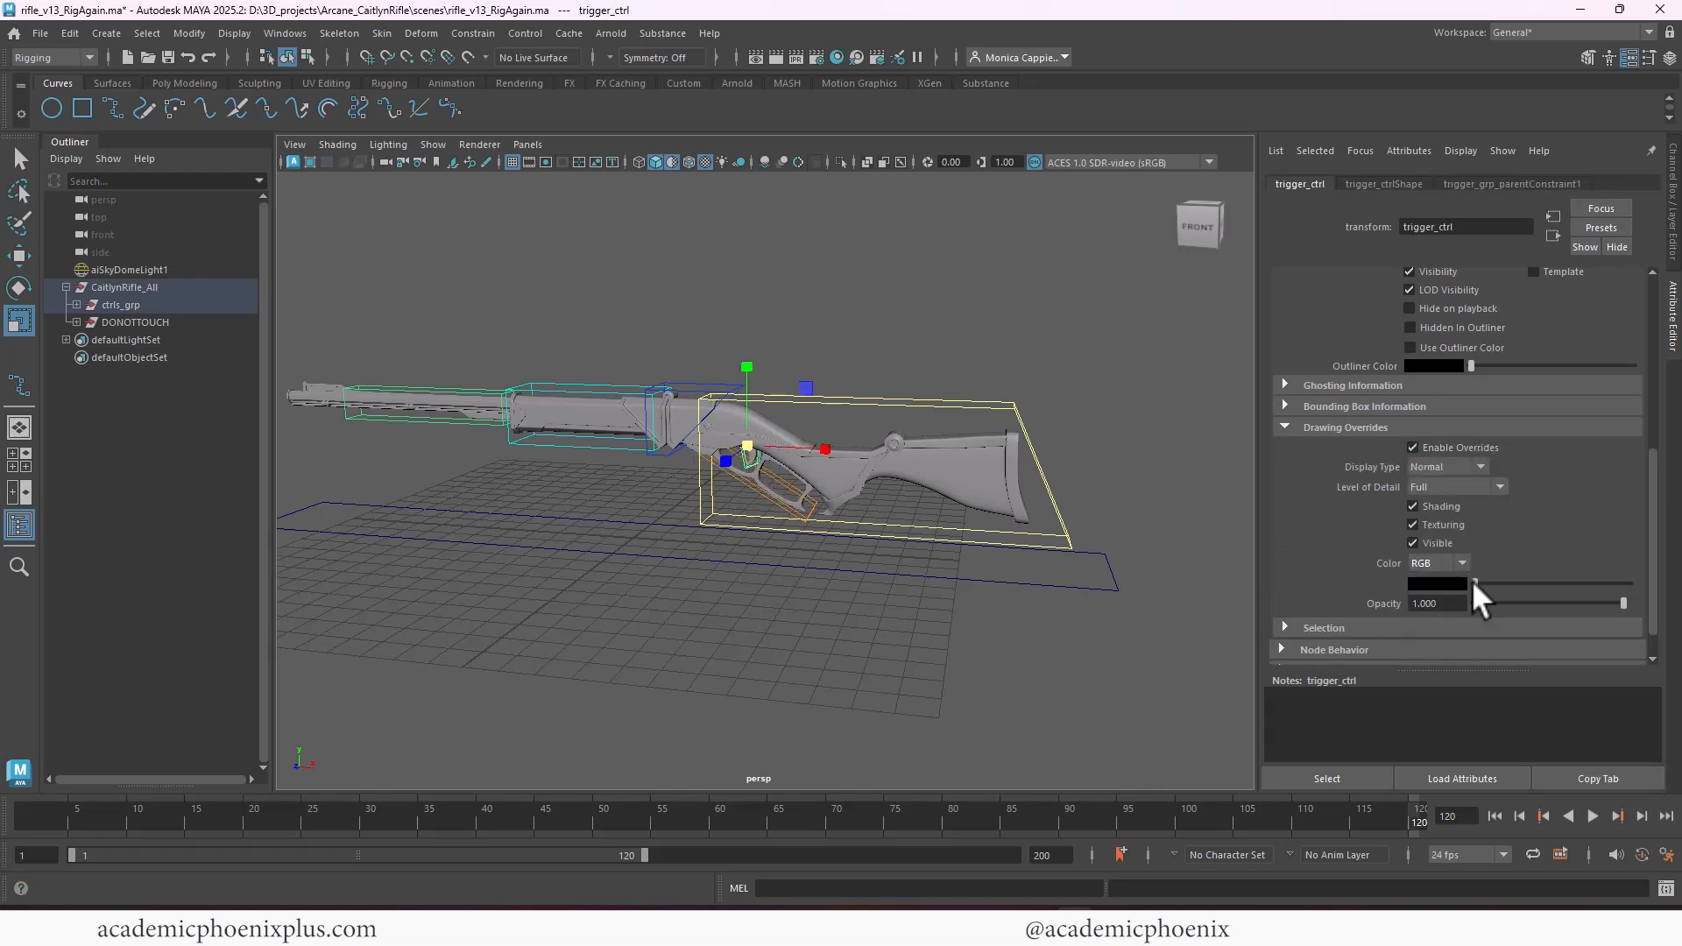
pyautogui.click(1453, 583)
pyautogui.click(1345, 570)
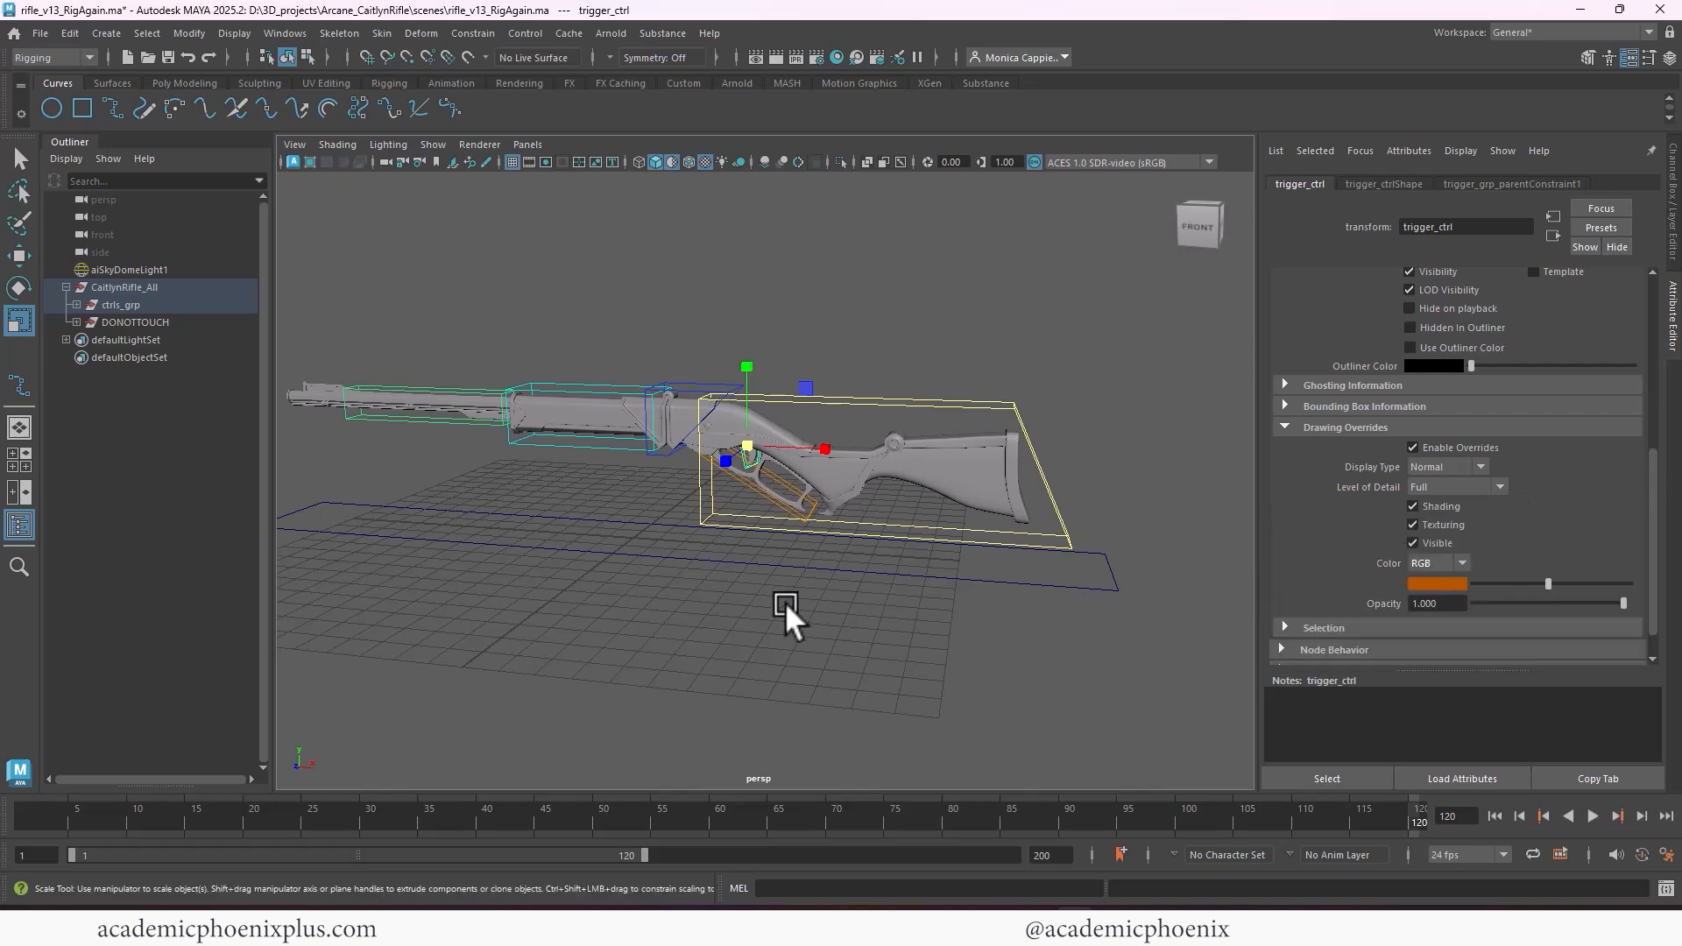
pyautogui.click(663, 645)
# Enable the drawing overrides on the caitlynRifle_ctrl transform, switch the color mode to RGB and choose blue
pyautogui.click(841, 570)
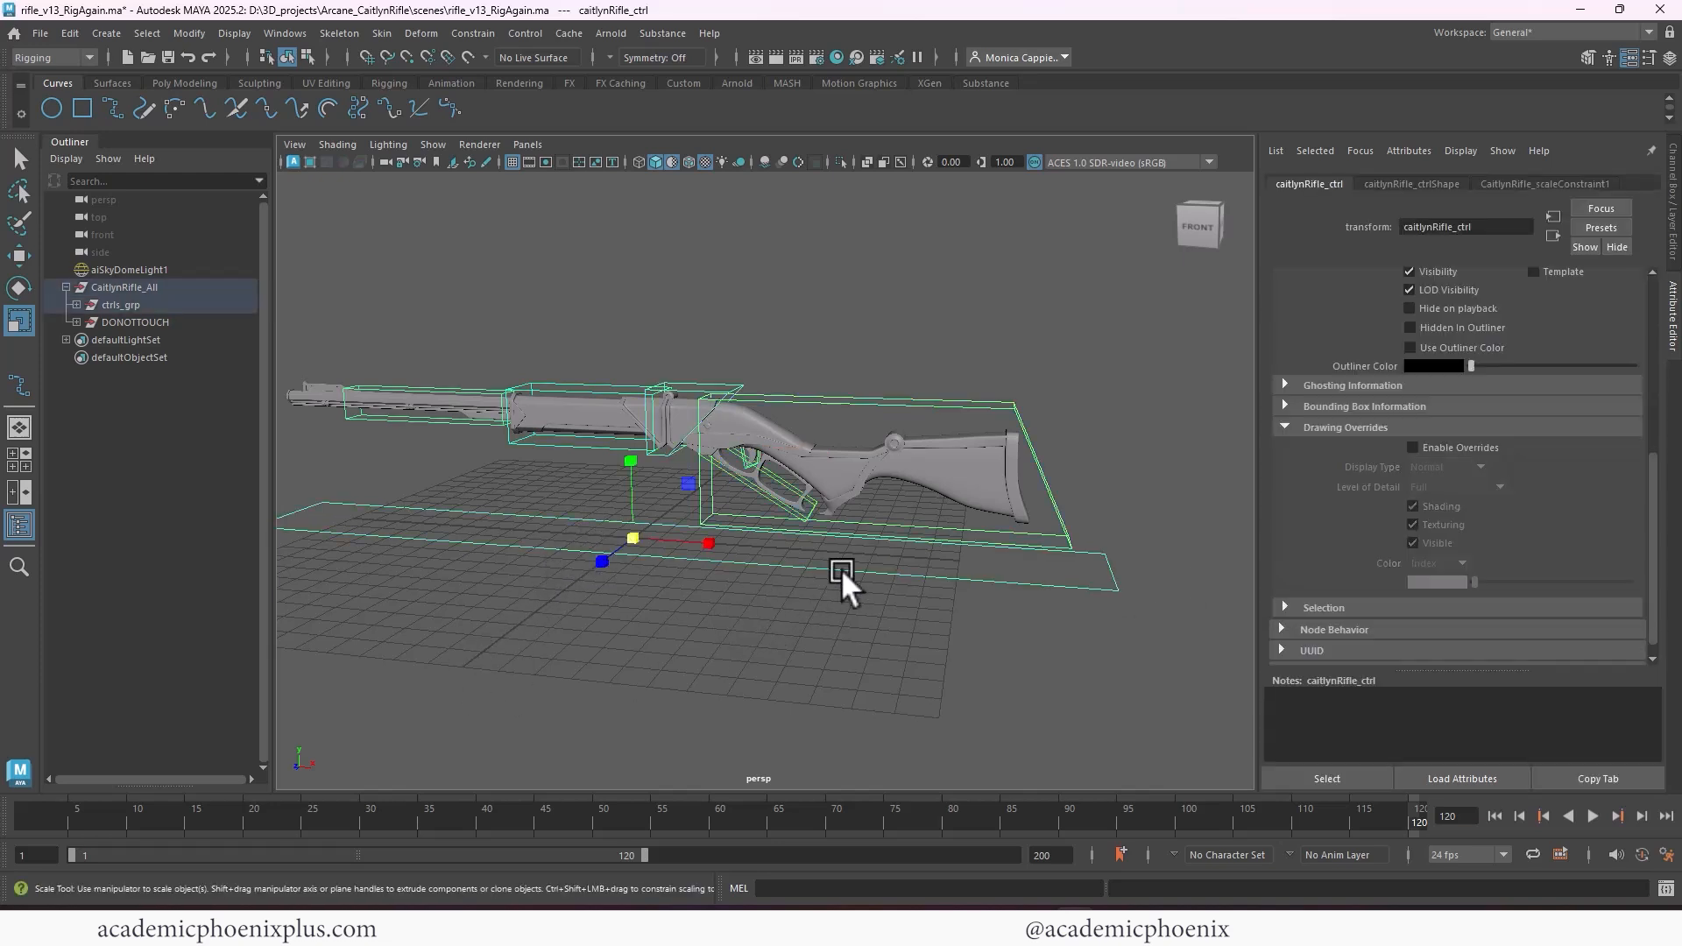
pyautogui.click(1458, 447)
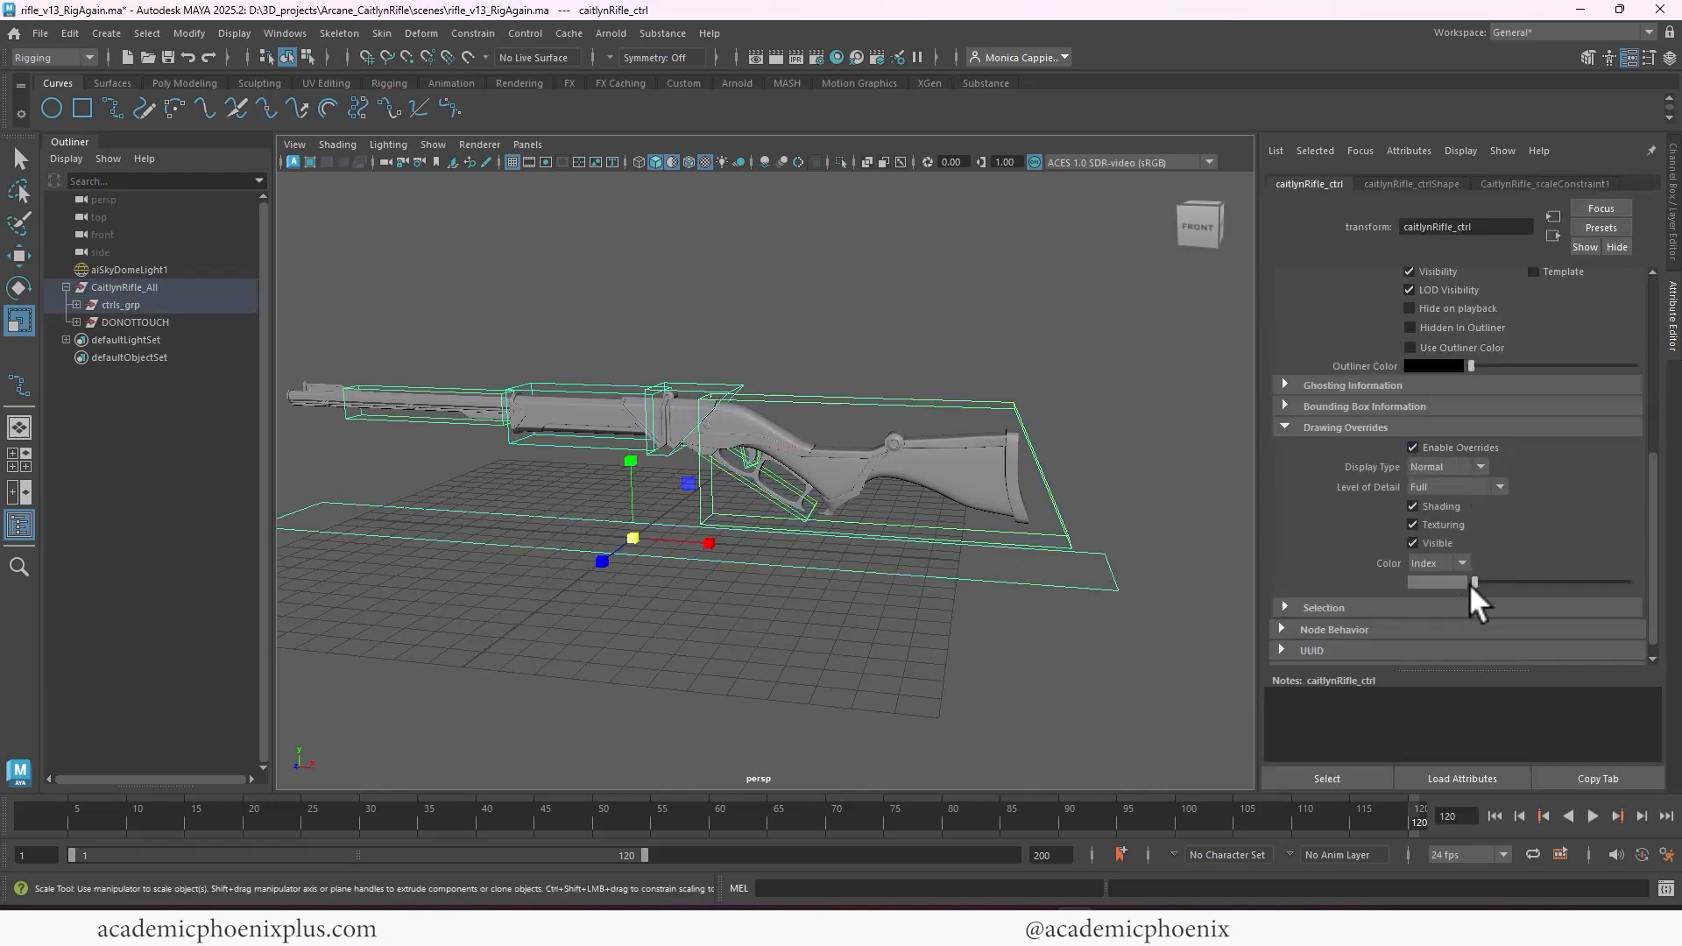
pyautogui.click(1441, 582)
pyautogui.click(1435, 578)
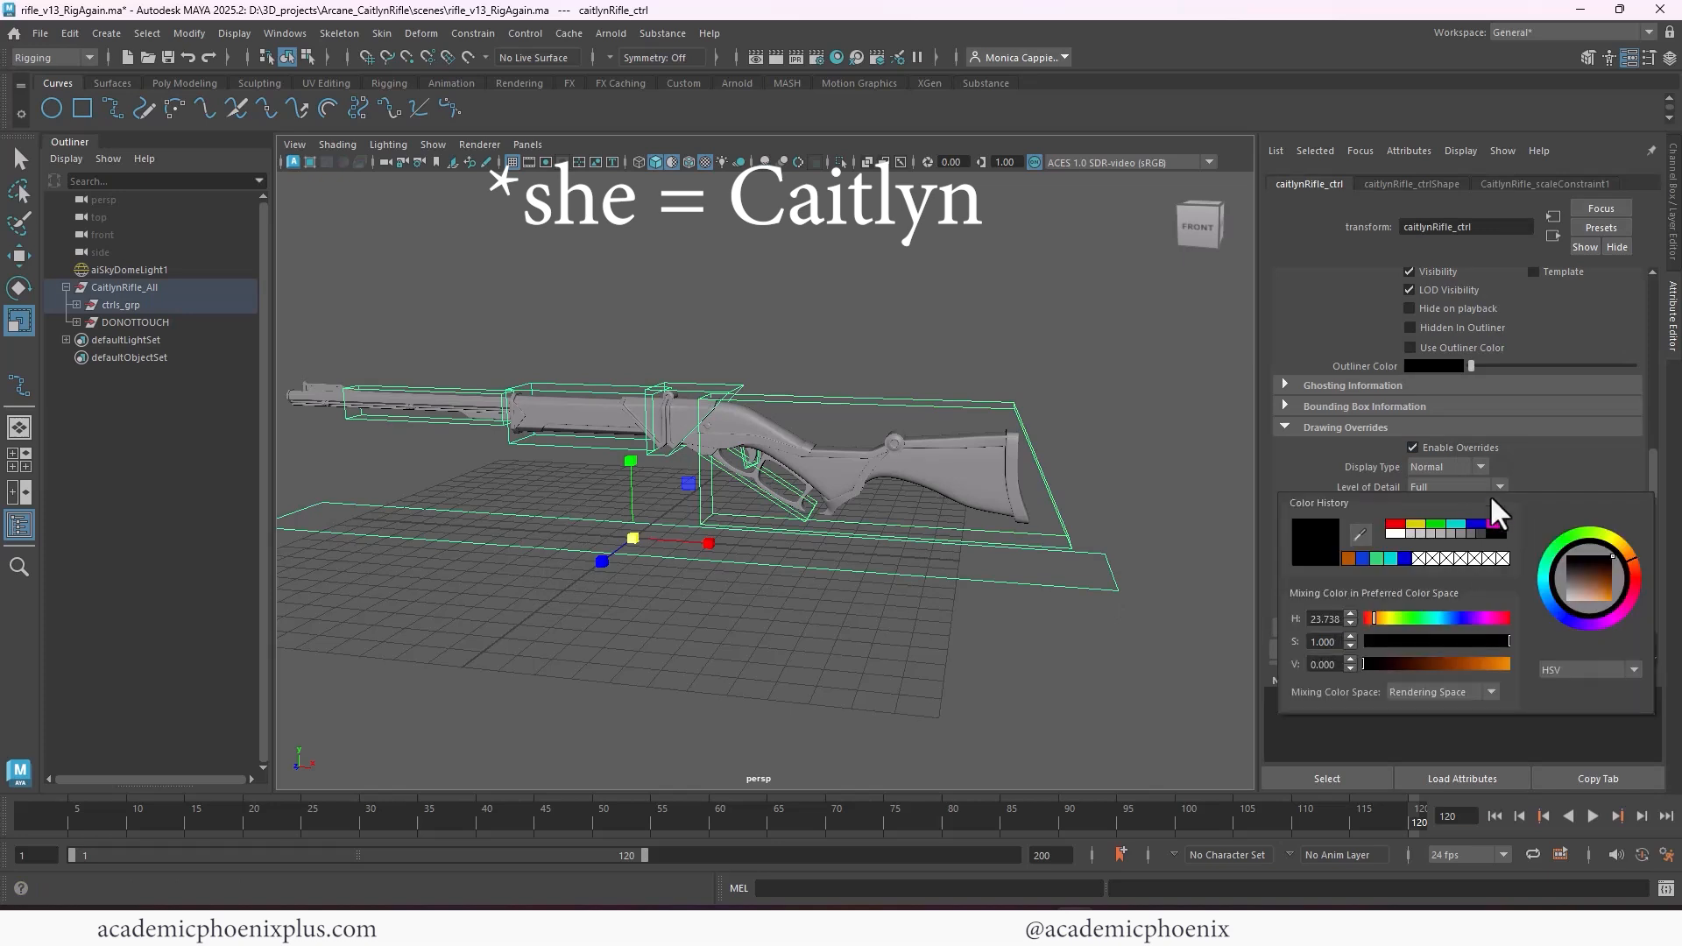
pyautogui.click(1477, 529)
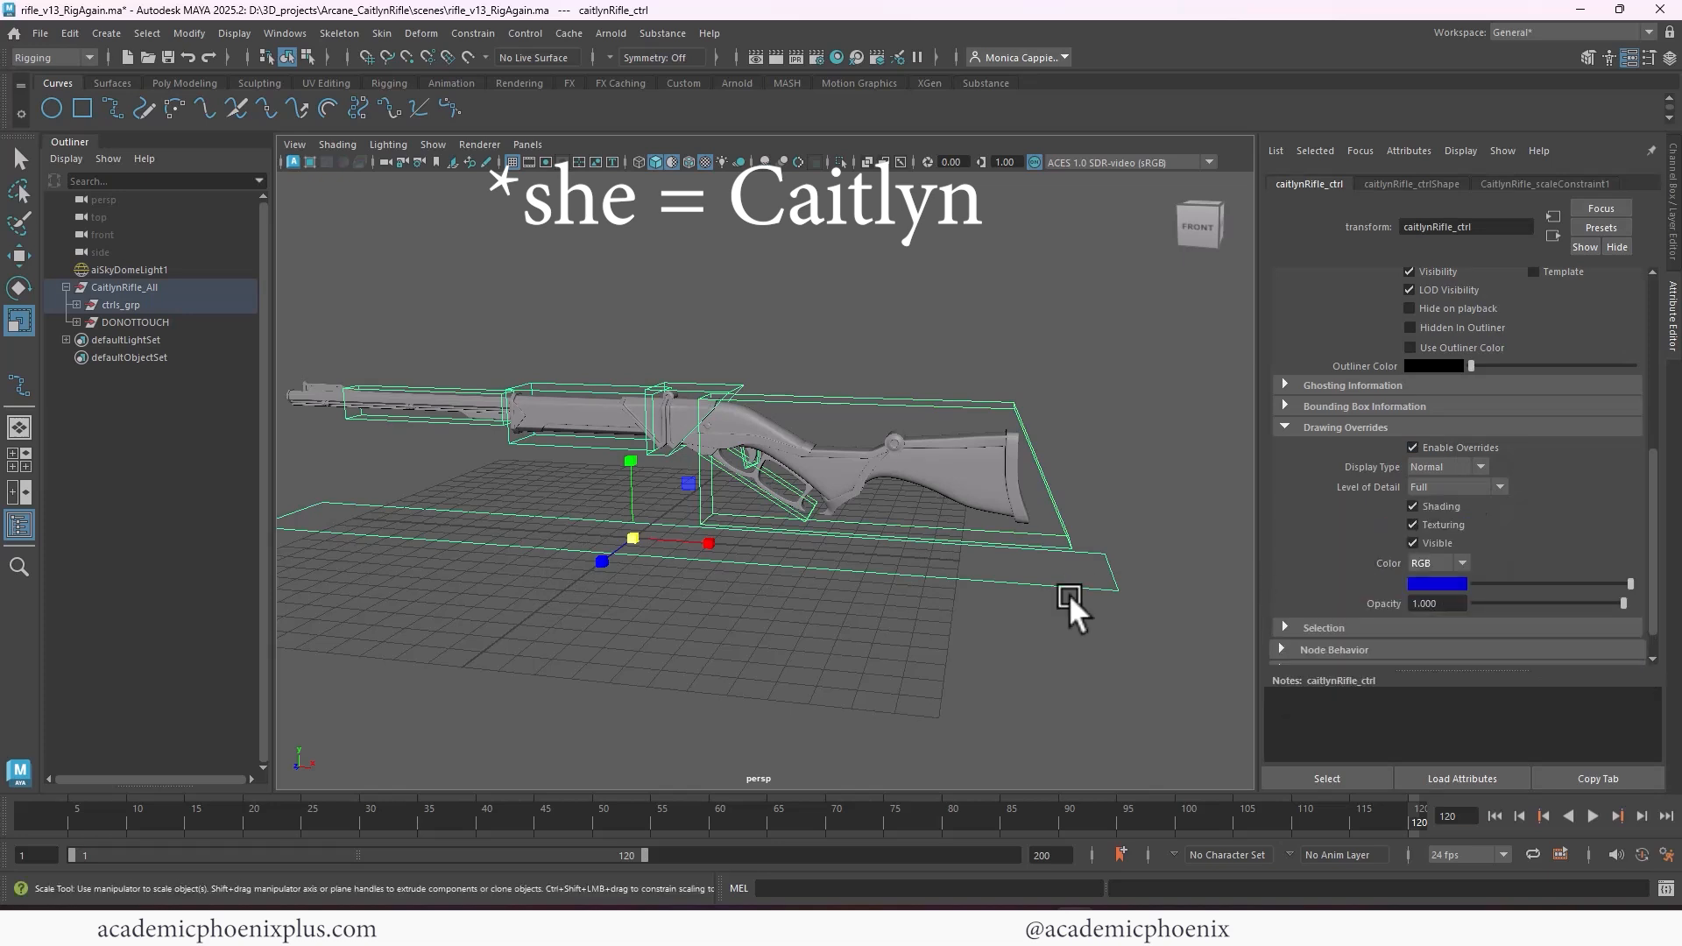
pyautogui.click(860, 670)
# Change the override color of caitlynRifle_ctrl to magenta and clear the selection
pyautogui.click(613, 540)
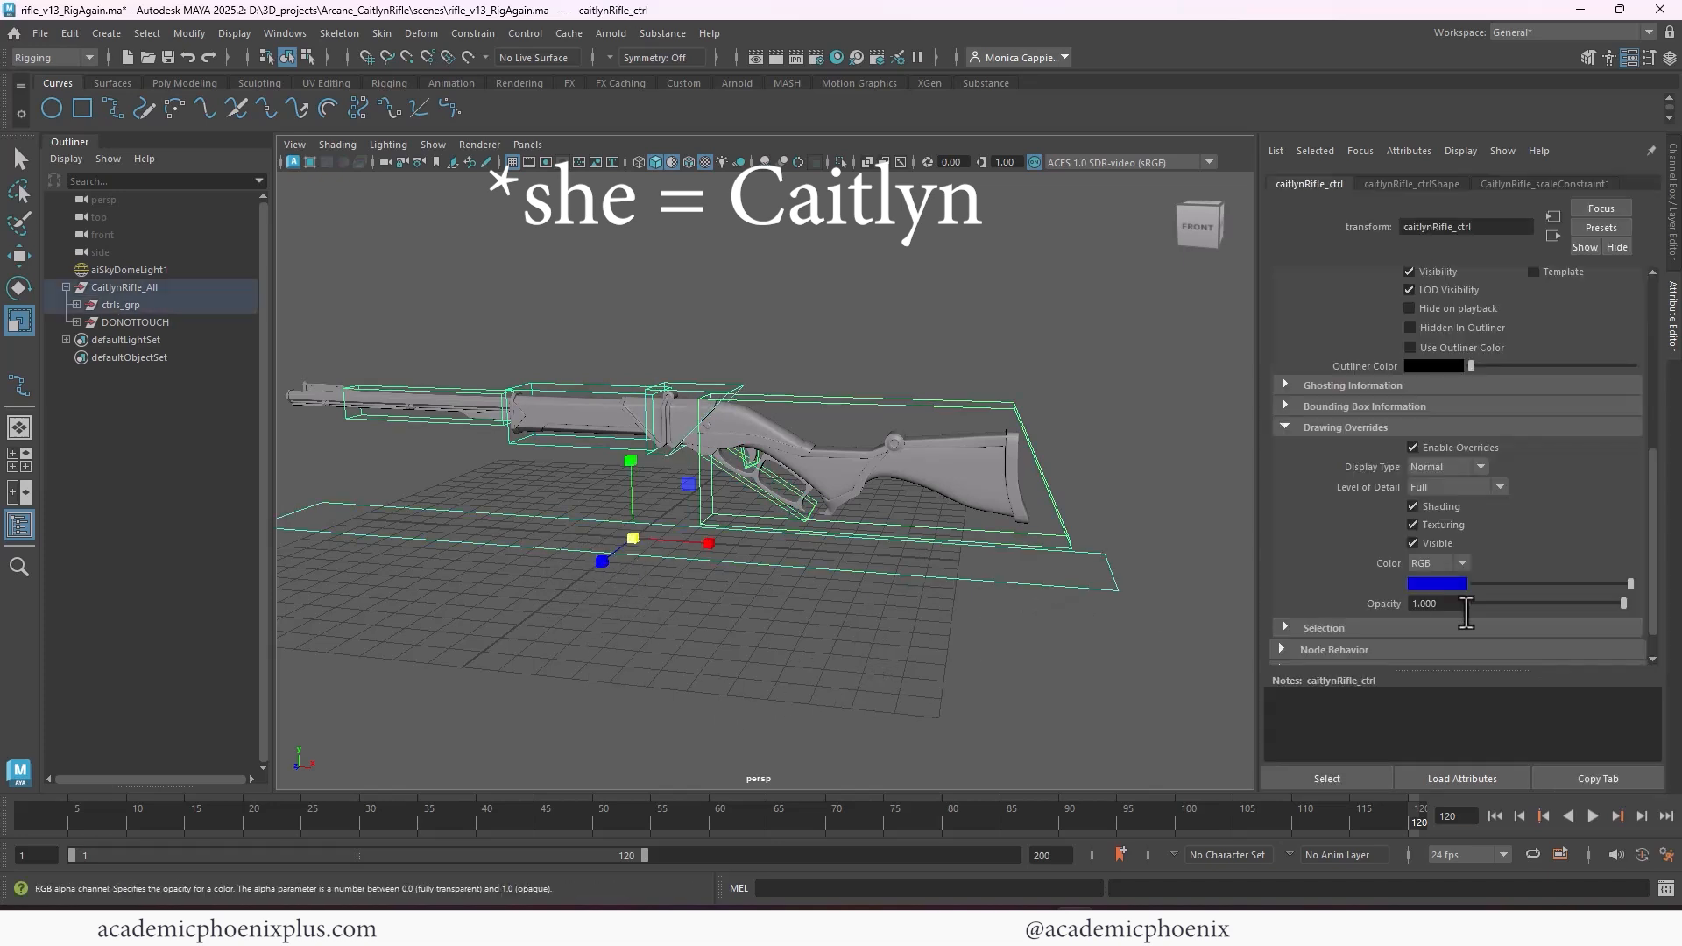
pyautogui.click(1453, 580)
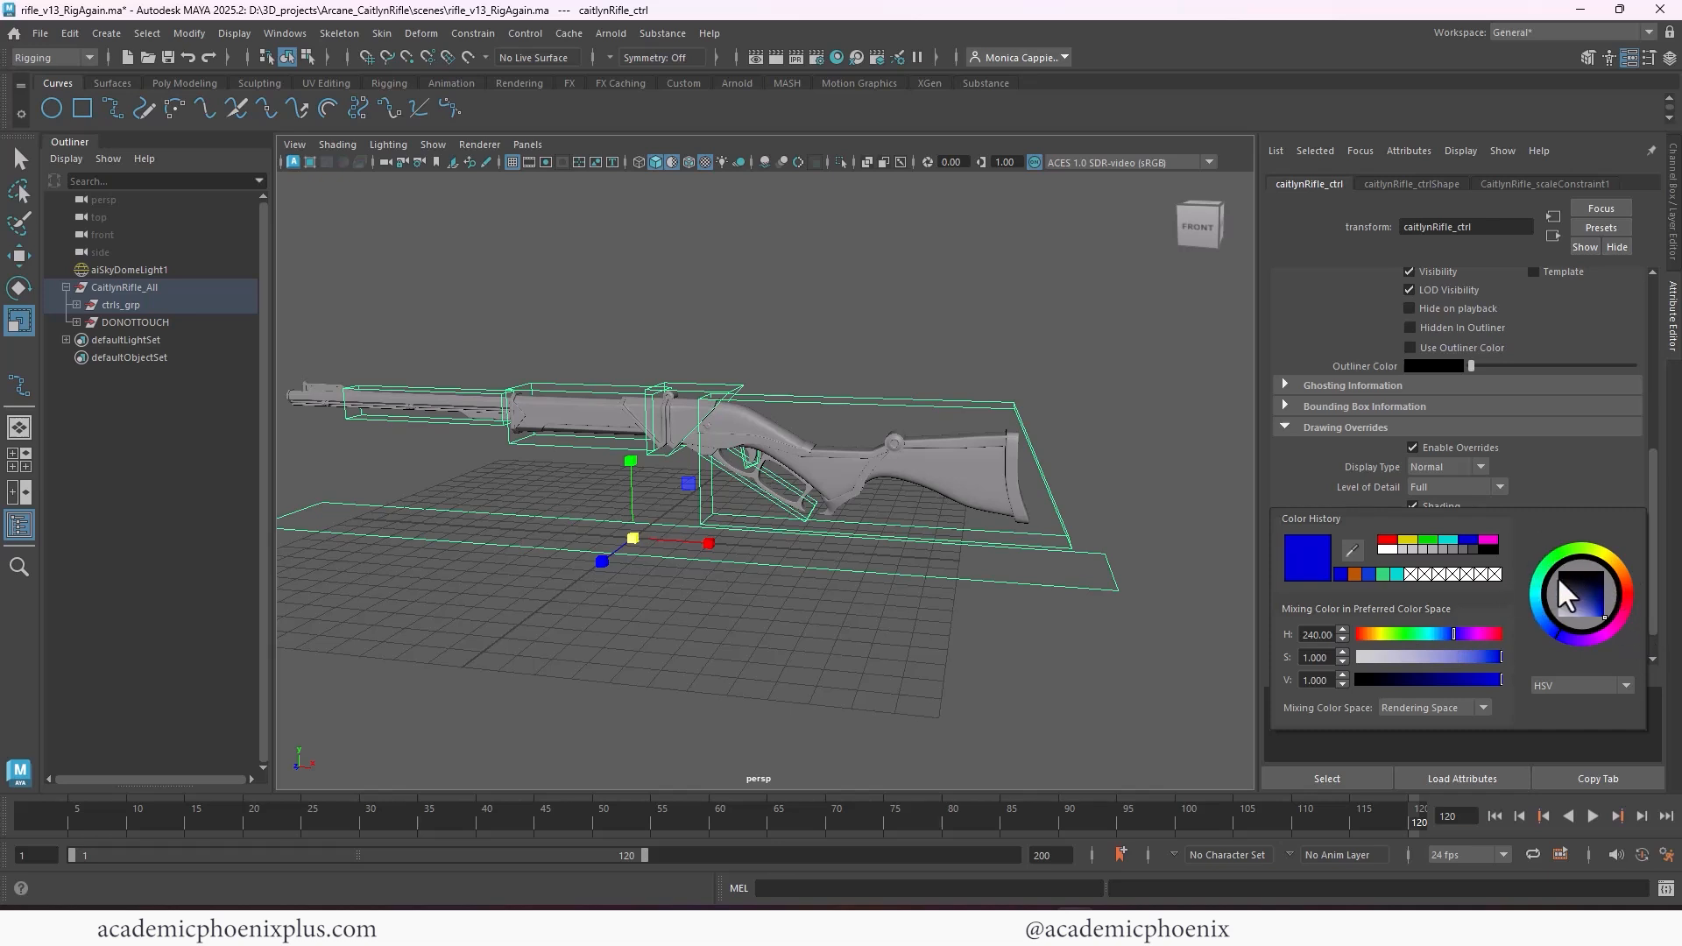
pyautogui.click(1489, 539)
pyautogui.click(691, 544)
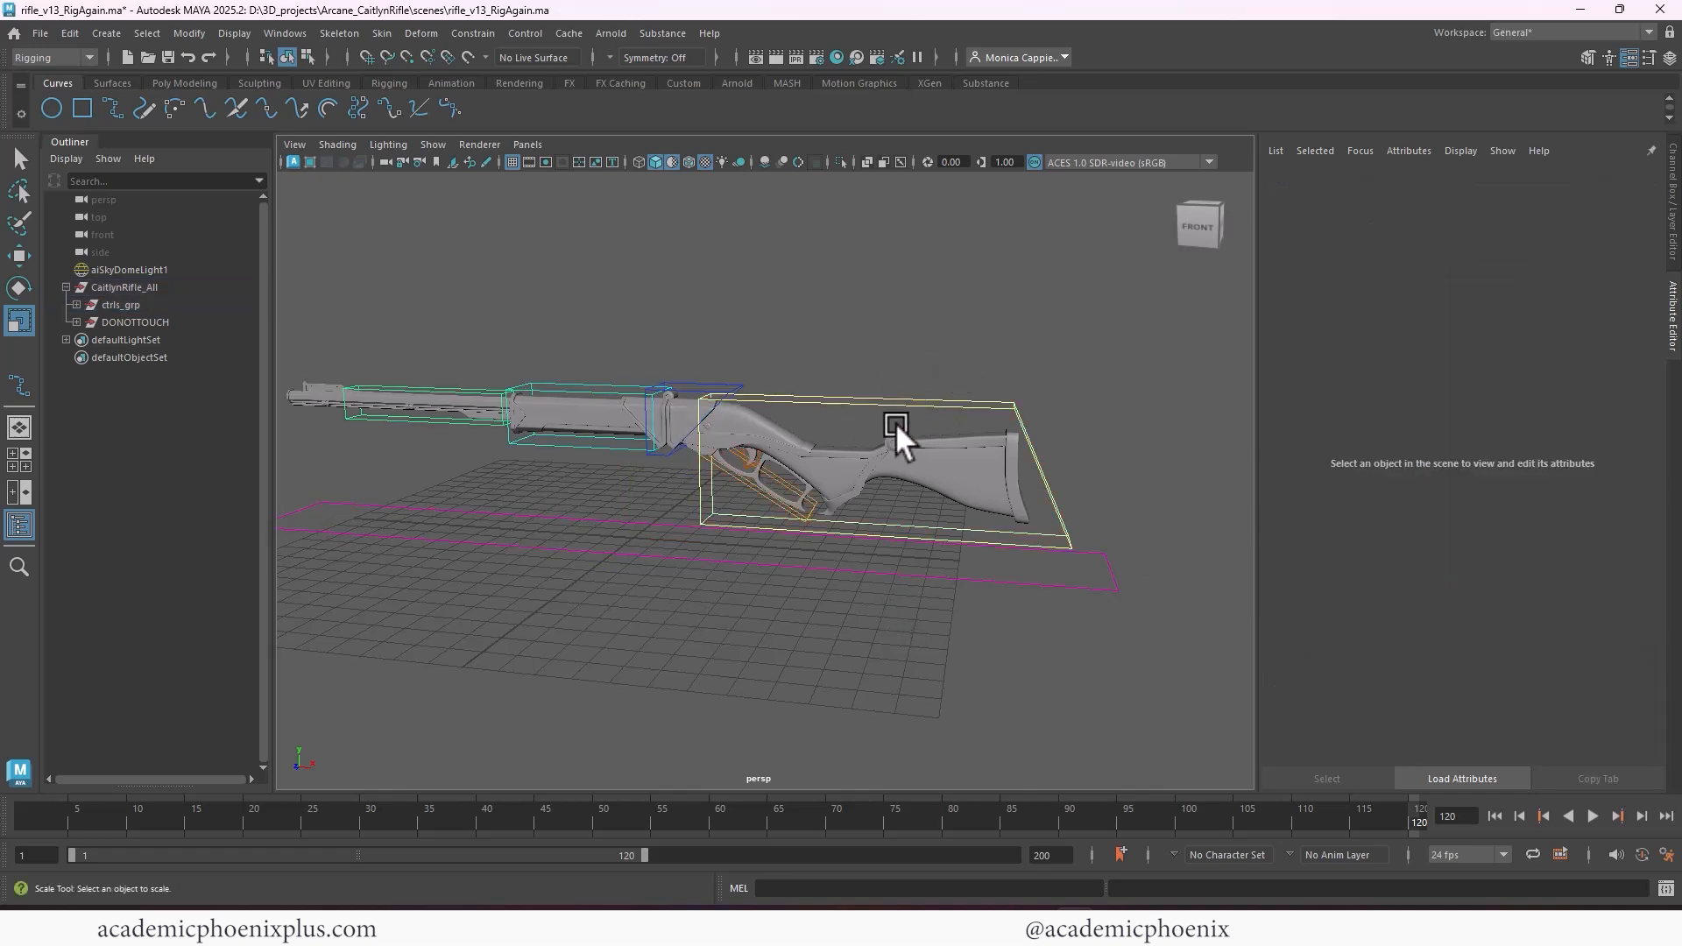
# Inspect the color-coded controls around the rifle from several angles and distances
pyautogui.keyDown('alt'); pyautogui.moveTo(895, 422); pyautogui.dragTo(1016, 354, button='middle'); pyautogui.keyUp('alt')
pyautogui.moveTo(1016, 353)
pyautogui.keyDown('alt'); pyautogui.mouseDown()
pyautogui.moveTo(1030, 352)
pyautogui.moveTo(1003, 366)
pyautogui.mouseUp(); pyautogui.keyUp('alt')
pyautogui.keyDown('alt'); pyautogui.moveTo(1003, 366); pyautogui.dragTo(1206, 382, button='right'); pyautogui.keyUp('alt')
pyautogui.keyDown('alt'); pyautogui.moveTo(1206, 382); pyautogui.dragTo(926, 434, button='middle'); pyautogui.keyUp('alt')
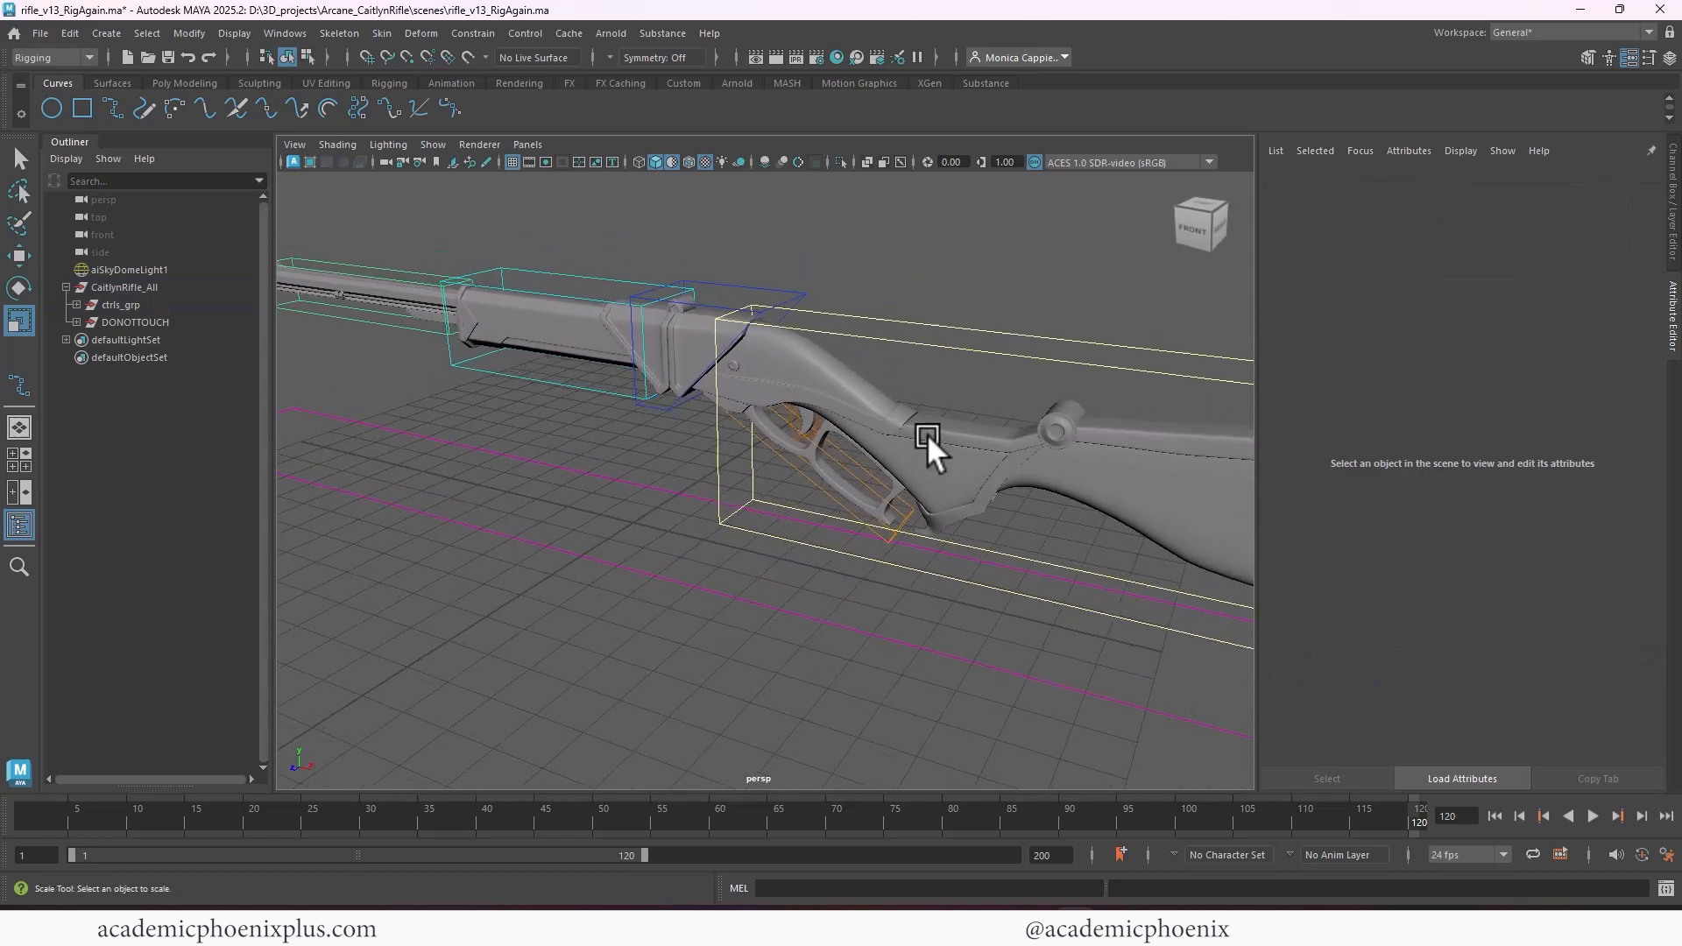
pyautogui.keyDown('alt'); pyautogui.moveTo(927, 433); pyautogui.dragTo(780, 394, button='right'); pyautogui.keyUp('alt')
pyautogui.keyDown('alt'); pyautogui.moveTo(781, 395); pyautogui.dragTo(1011, 376); pyautogui.keyUp('alt')
pyautogui.keyDown('alt'); pyautogui.moveTo(1011, 377); pyautogui.dragTo(965, 361, button='right'); pyautogui.keyUp('alt')
pyautogui.keyDown('alt'); pyautogui.moveTo(965, 361); pyautogui.dragTo(914, 377); pyautogui.keyUp('alt')
pyautogui.keyDown('alt'); pyautogui.moveTo(915, 377); pyautogui.dragTo(1026, 405, button='right'); pyautogui.keyUp('alt')
# Collapse the CaitlynRifle_All hierarchy, then lock and hide the Visibility channel of caitlynRifle_ctrl
pyautogui.click(65, 287)
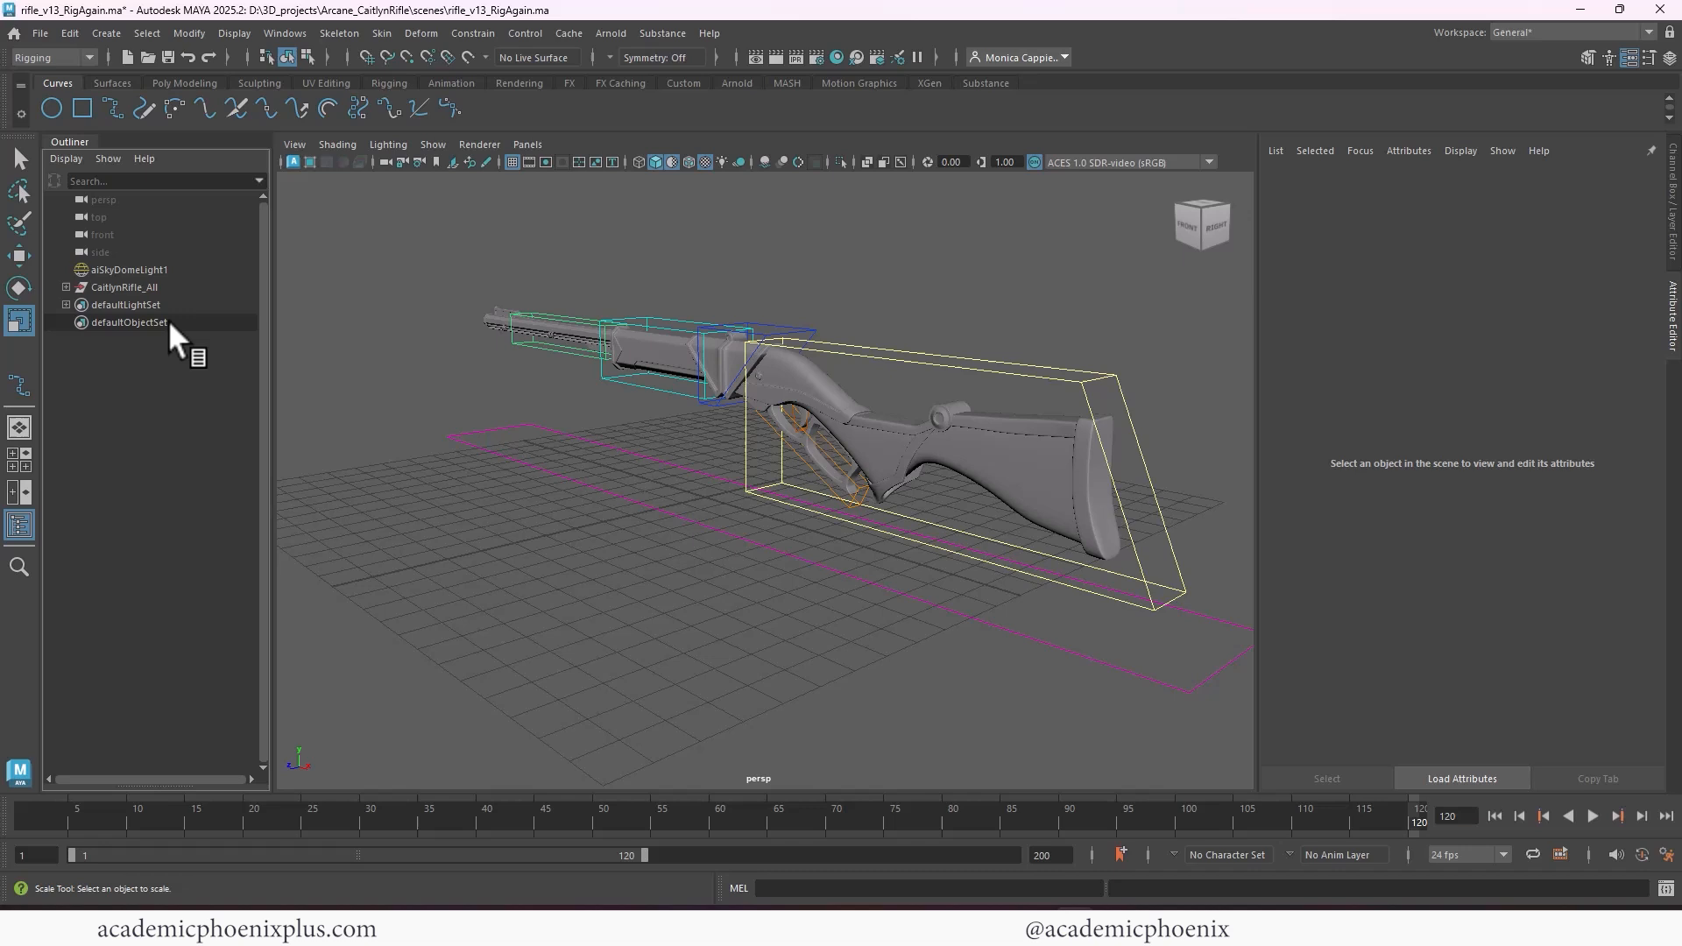
pyautogui.click(1661, 198)
pyautogui.click(1081, 359)
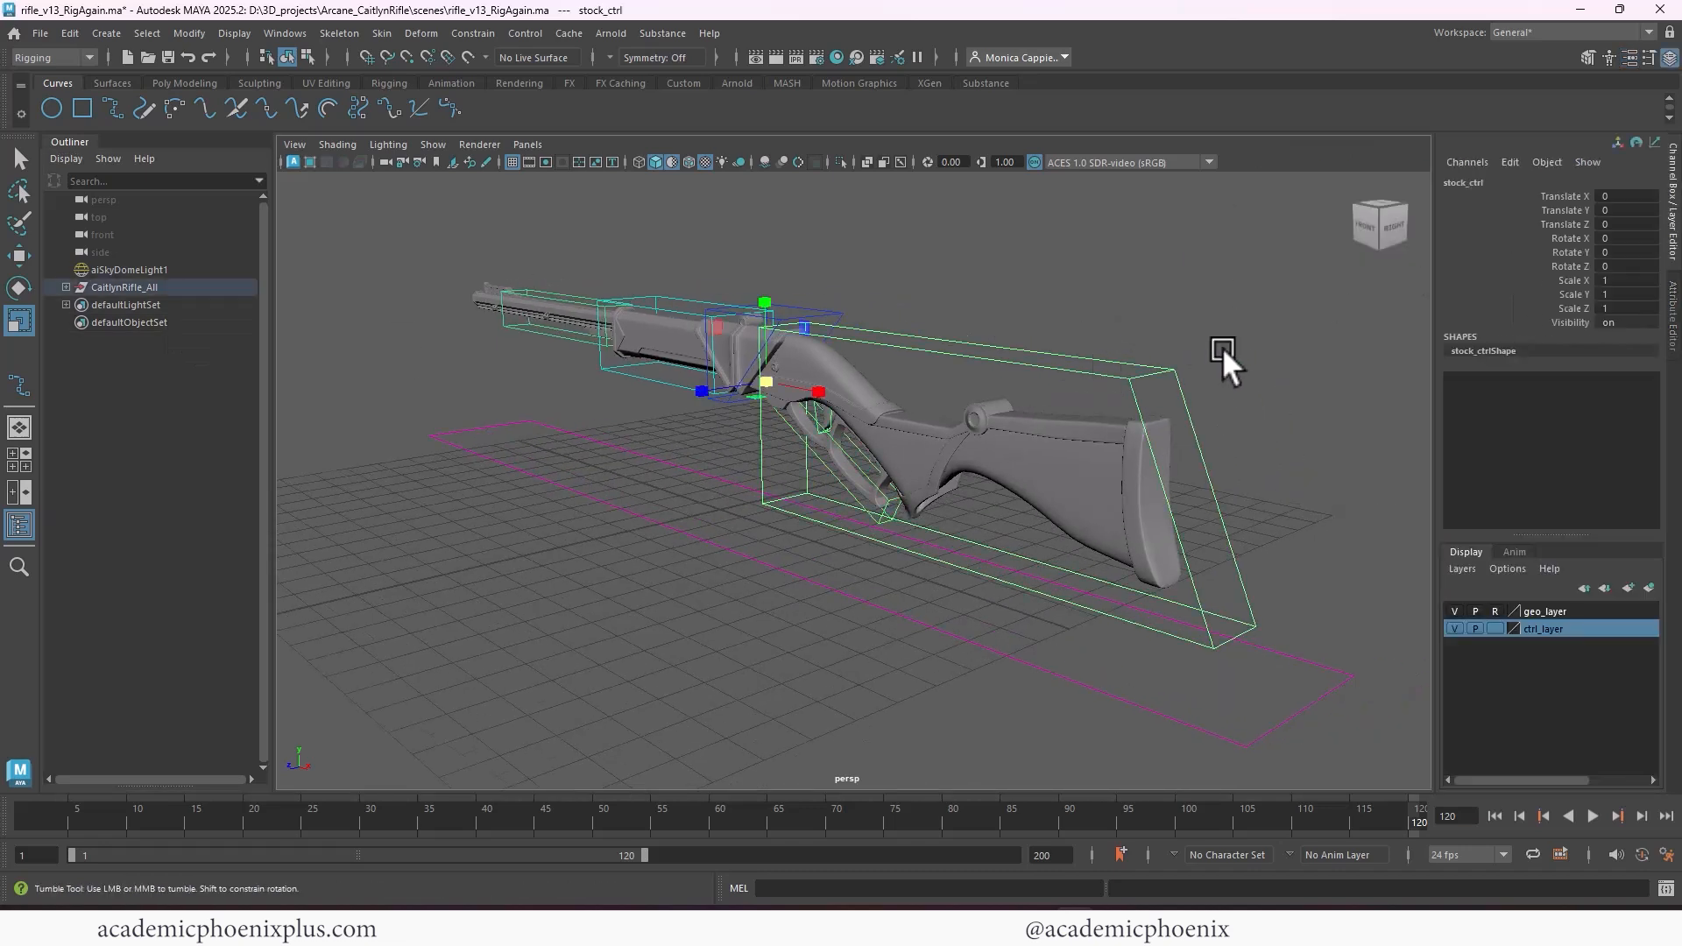
pyautogui.keyDown('alt'); pyautogui.moveTo(1222, 347); pyautogui.dragTo(1270, 342); pyautogui.keyUp('alt')
pyautogui.keyDown('alt'); pyautogui.moveTo(1270, 341); pyautogui.dragTo(1122, 350, button='middle'); pyautogui.keyUp('alt')
pyautogui.click(1203, 595)
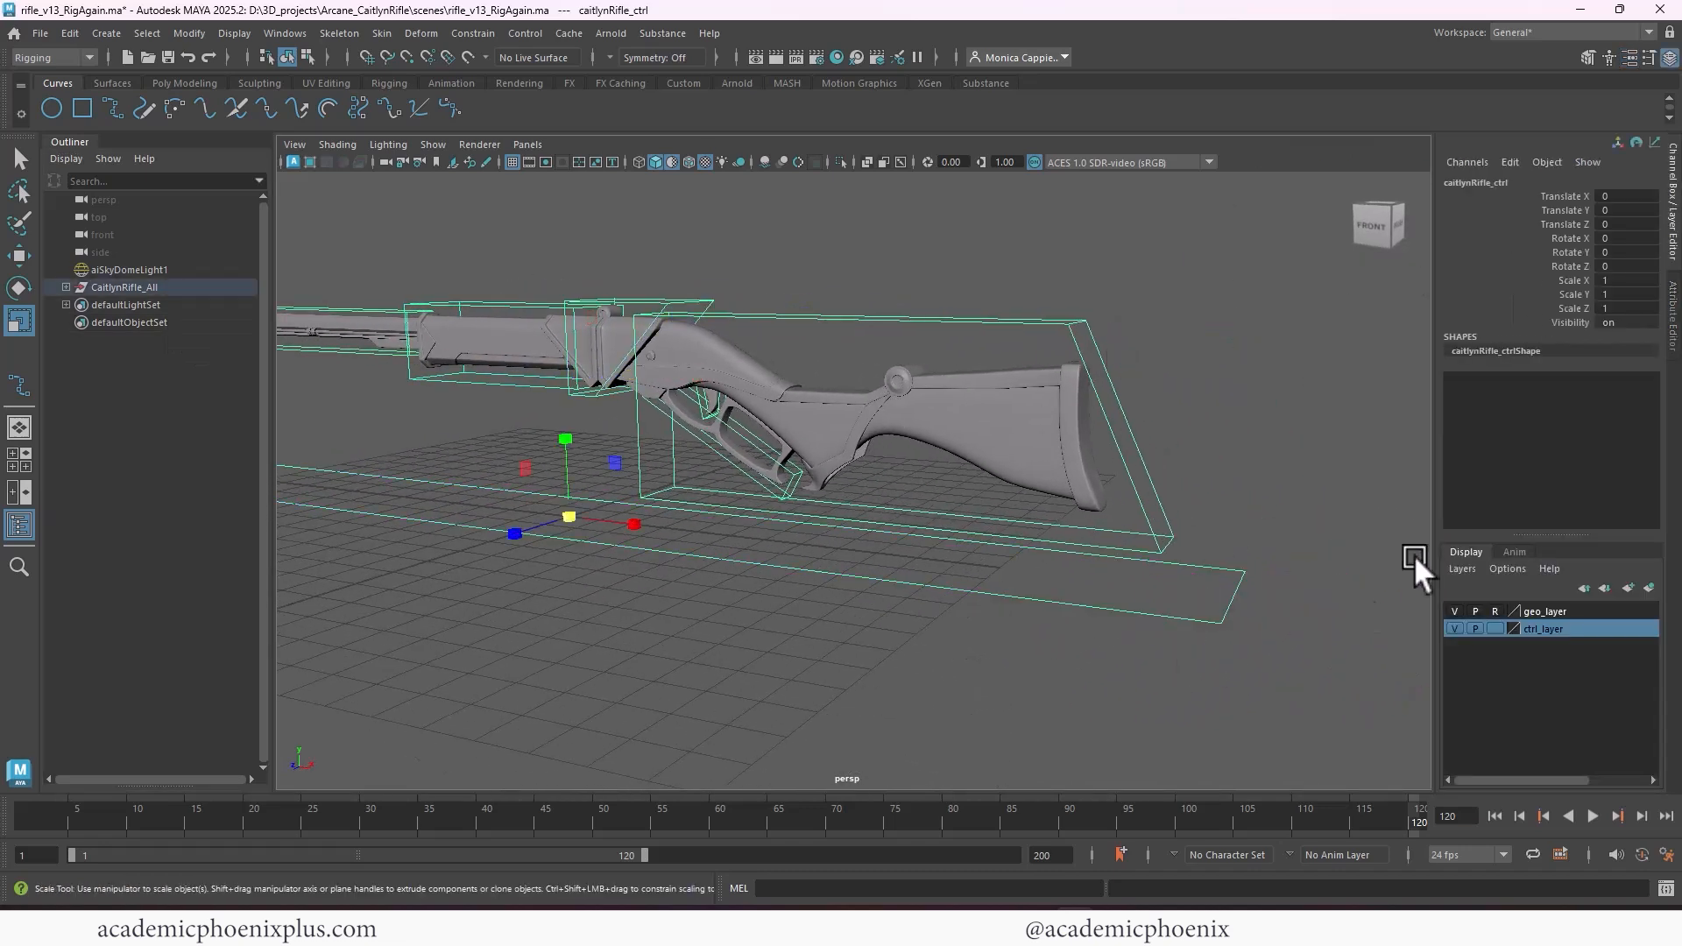
pyautogui.click(1573, 324)
pyautogui.rightClick(1573, 323)
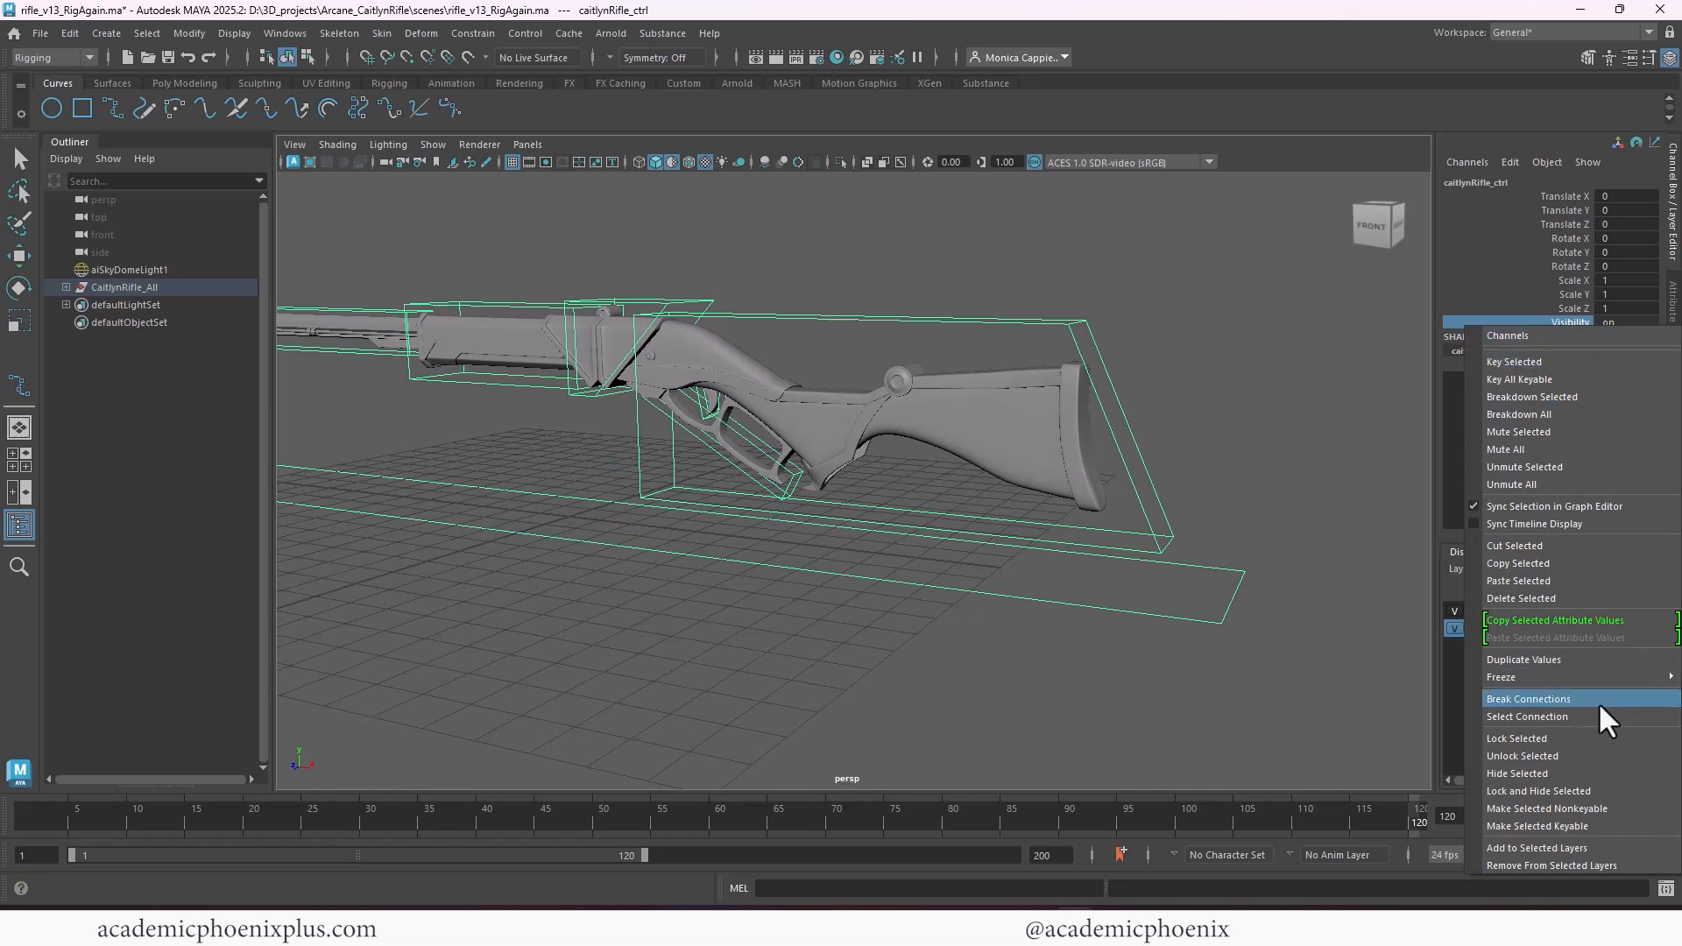
pyautogui.click(1559, 786)
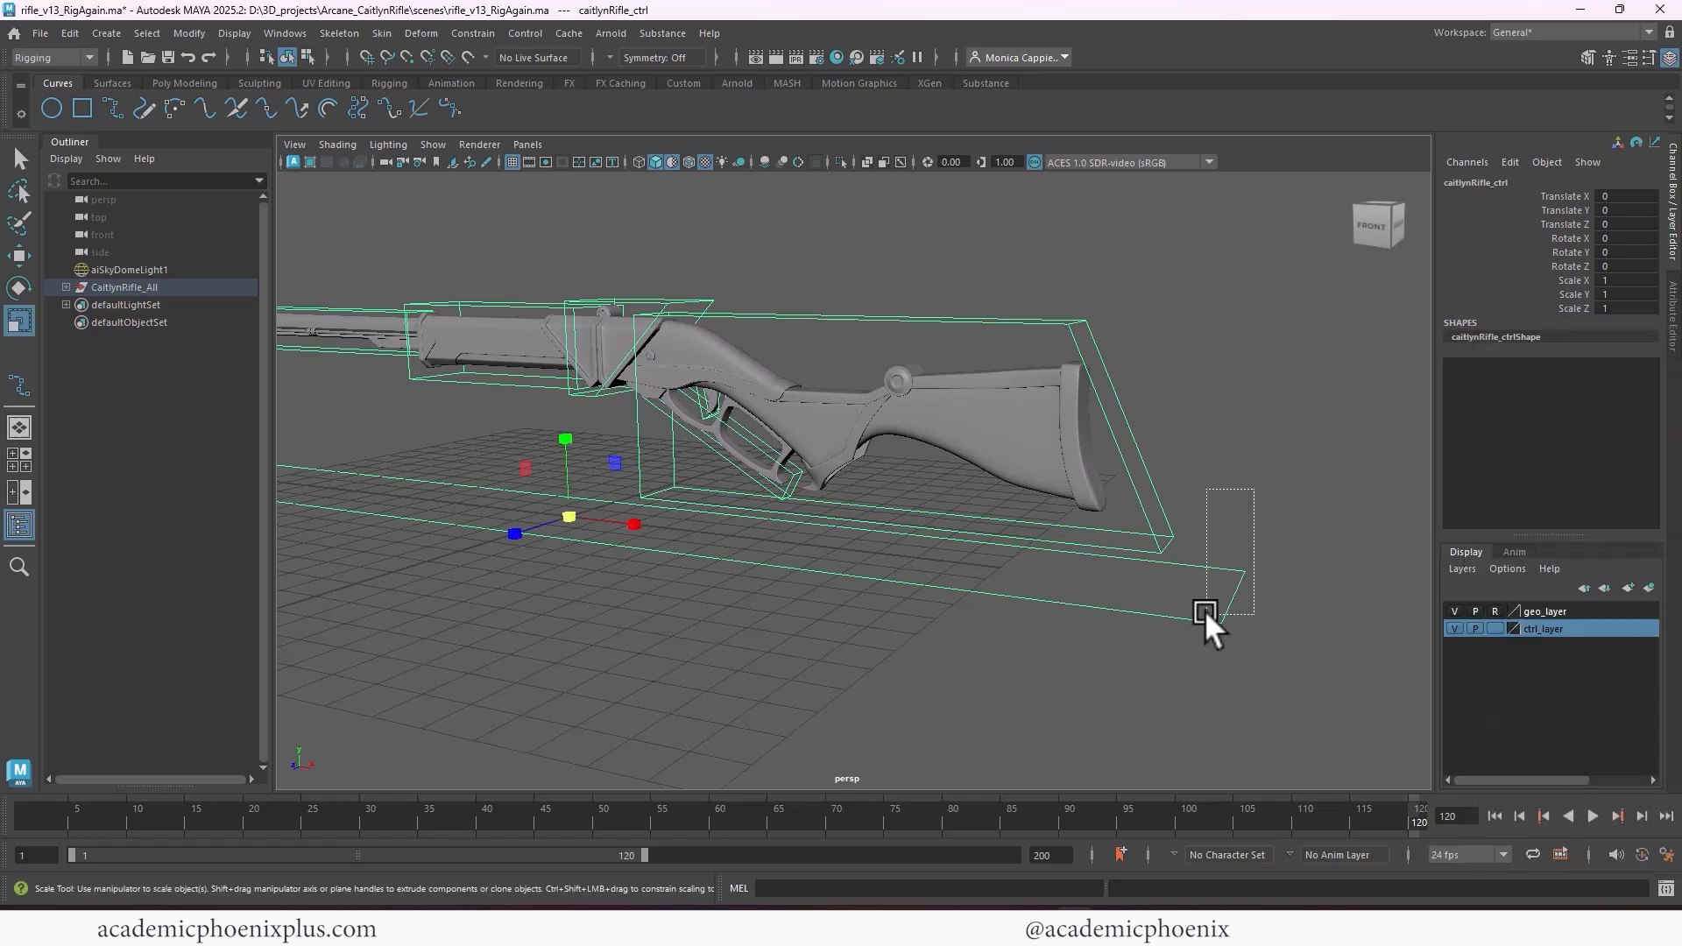
# Test the swing of the rifle stock by rotating stock_ctrl around Z, and undo the rotation
pyautogui.keyDown('alt'); pyautogui.moveTo(1101, 380); pyautogui.dragTo(1216, 414, button='middle'); pyautogui.keyUp('alt')
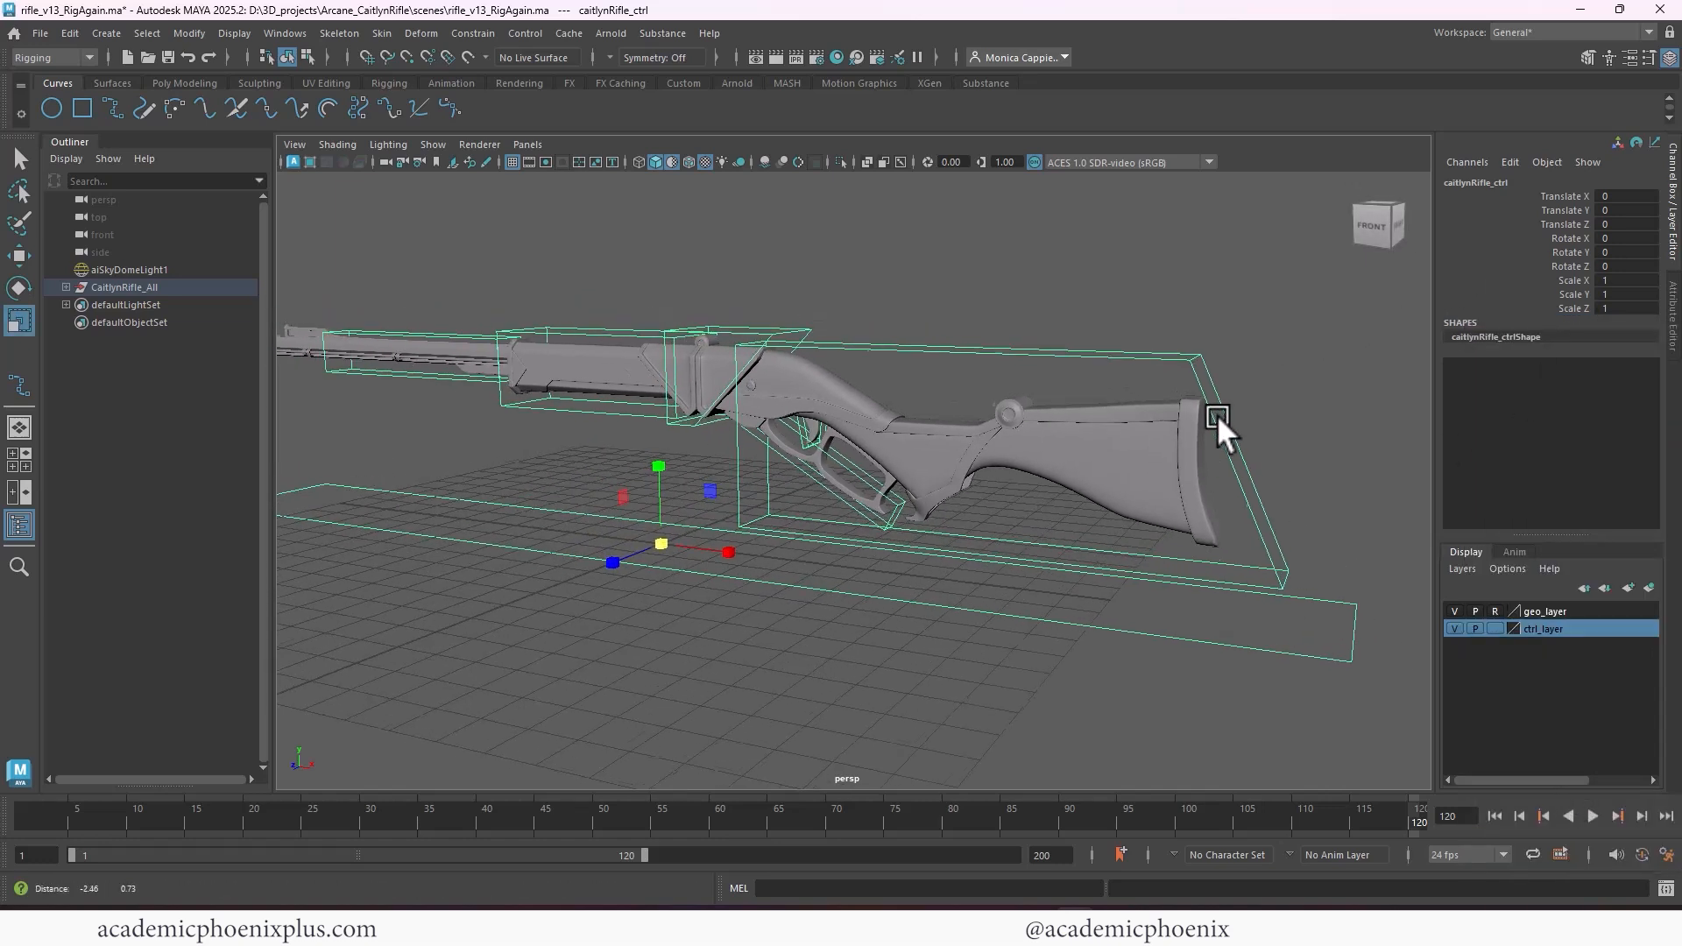
pyautogui.click(1065, 298)
pyautogui.click(1121, 352)
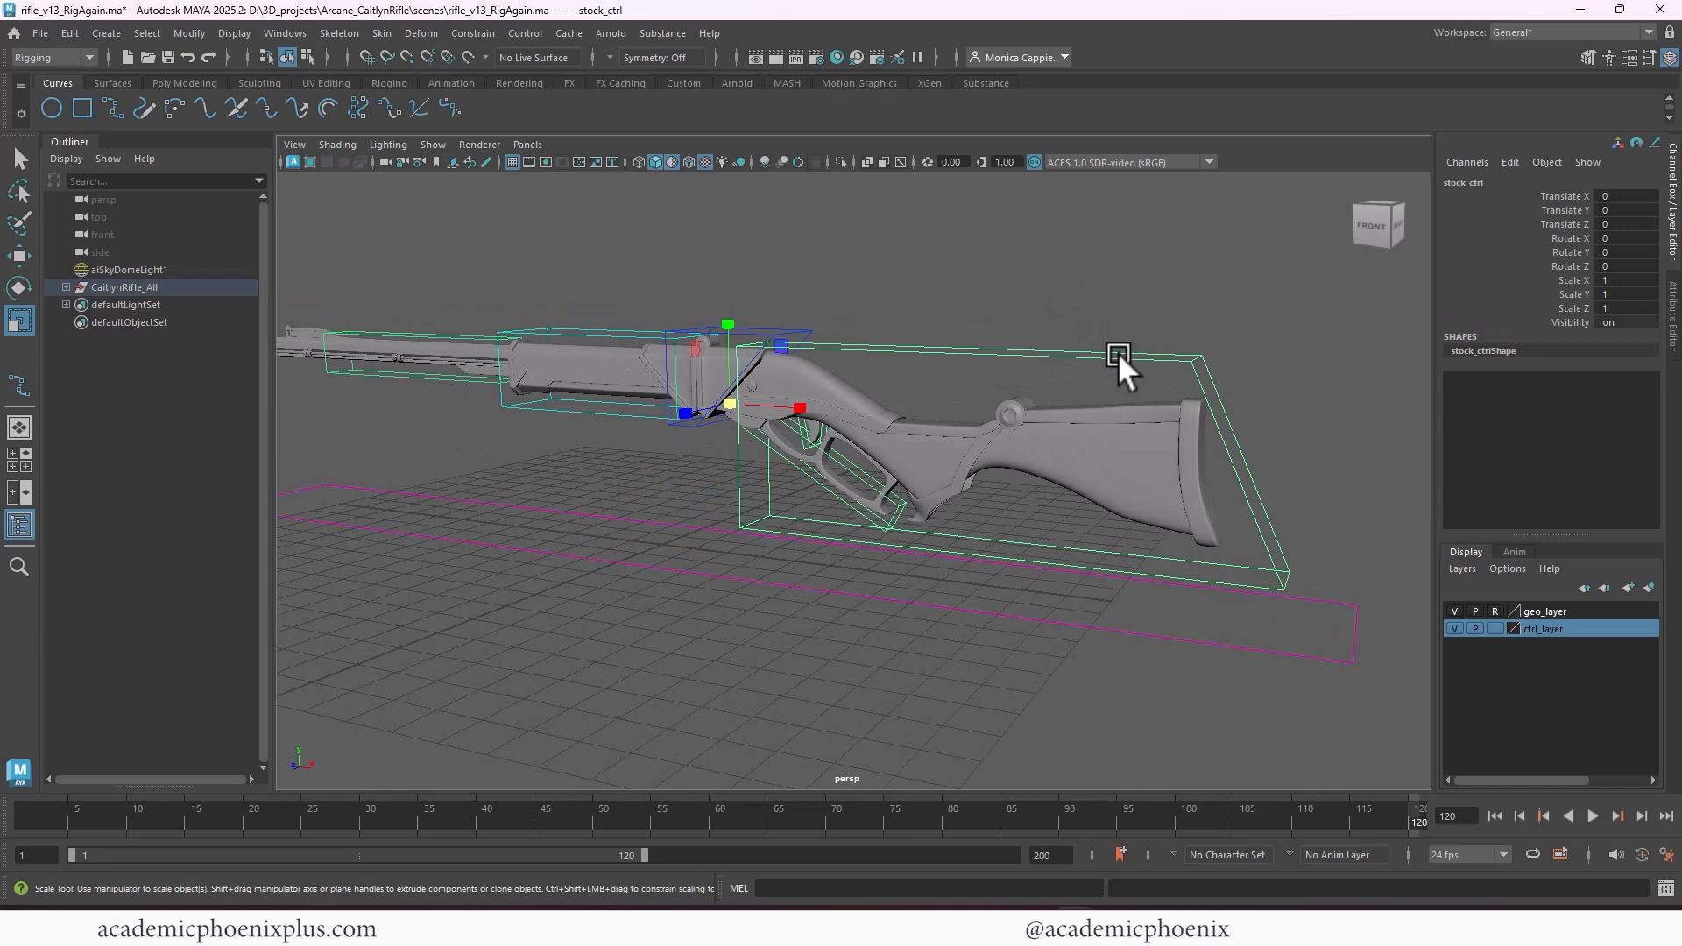
pyautogui.press('e')
pyautogui.moveTo(799, 379); pyautogui.dragTo(765, 469)
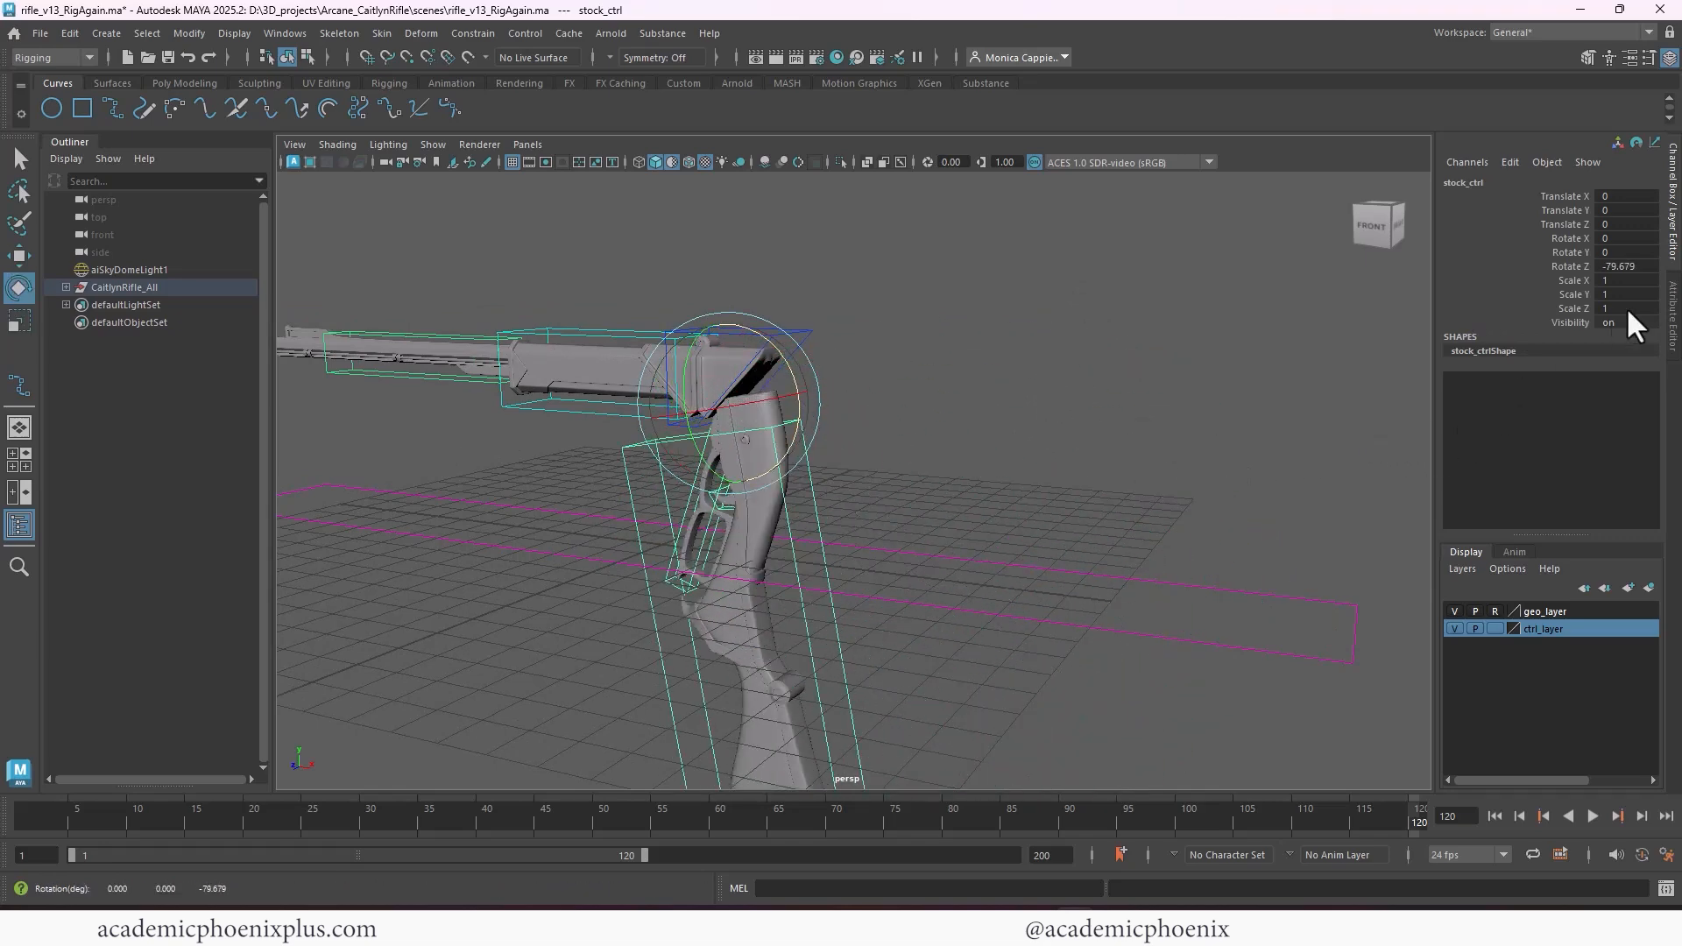
pyautogui.click(1569, 265)
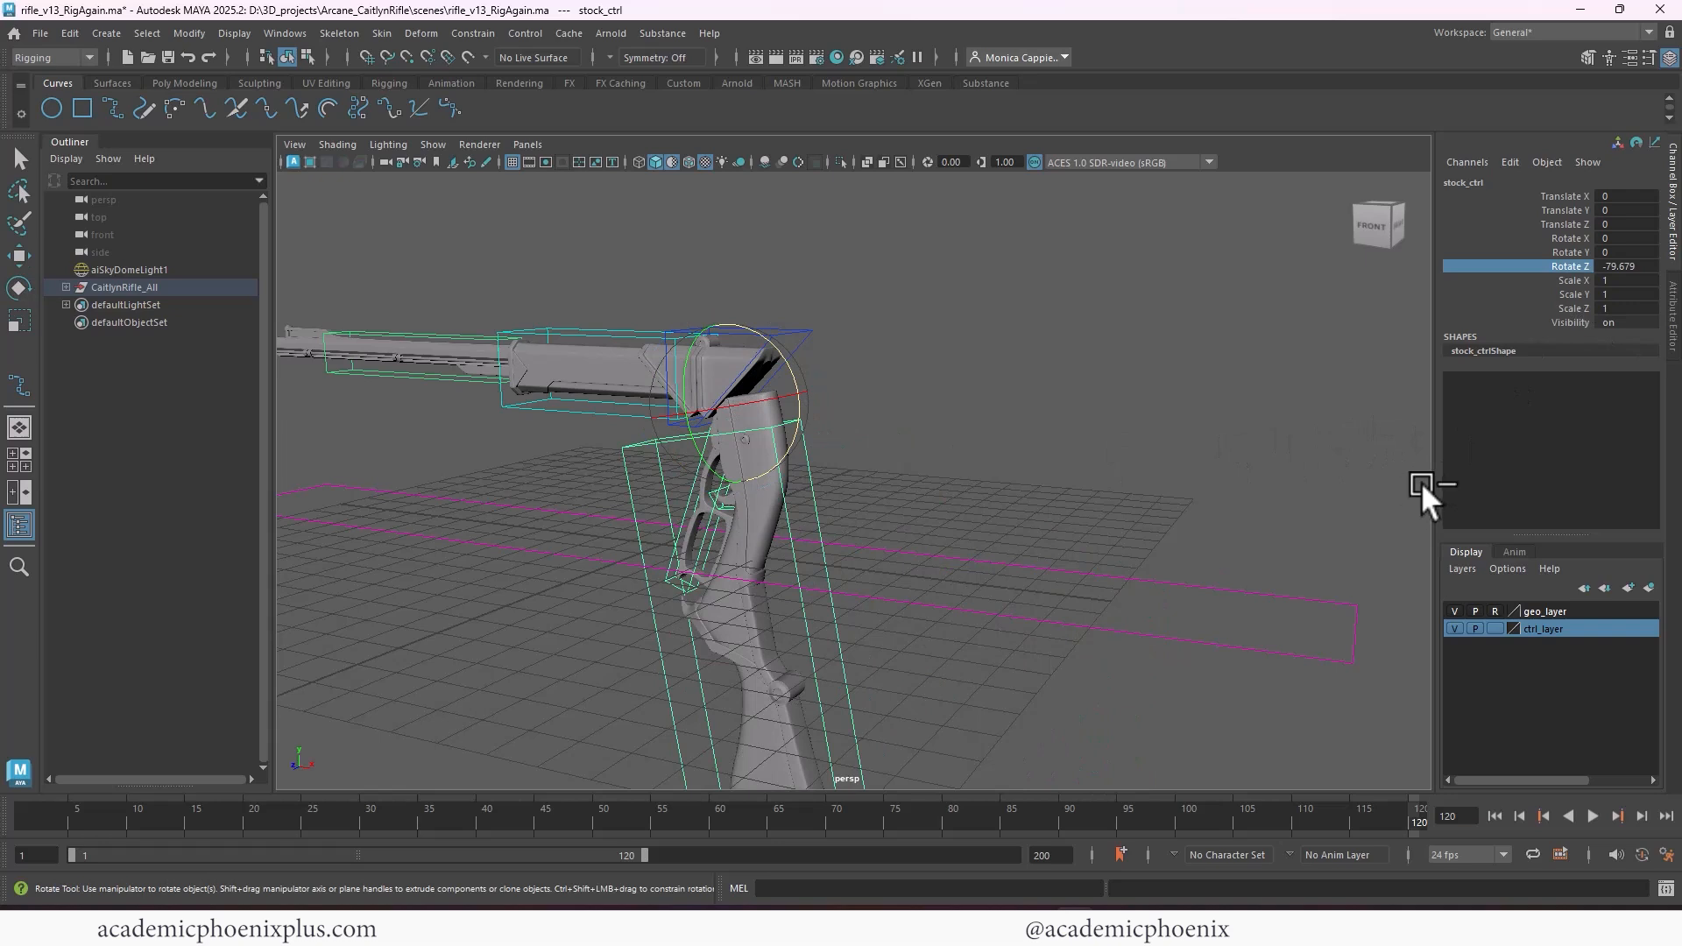
pyautogui.hotkey('ctrl', 'z')
# Lock and hide every channel of stock_ctrl except Rotate Z
pyautogui.moveTo(1562, 203); pyautogui.dragTo(1568, 319)
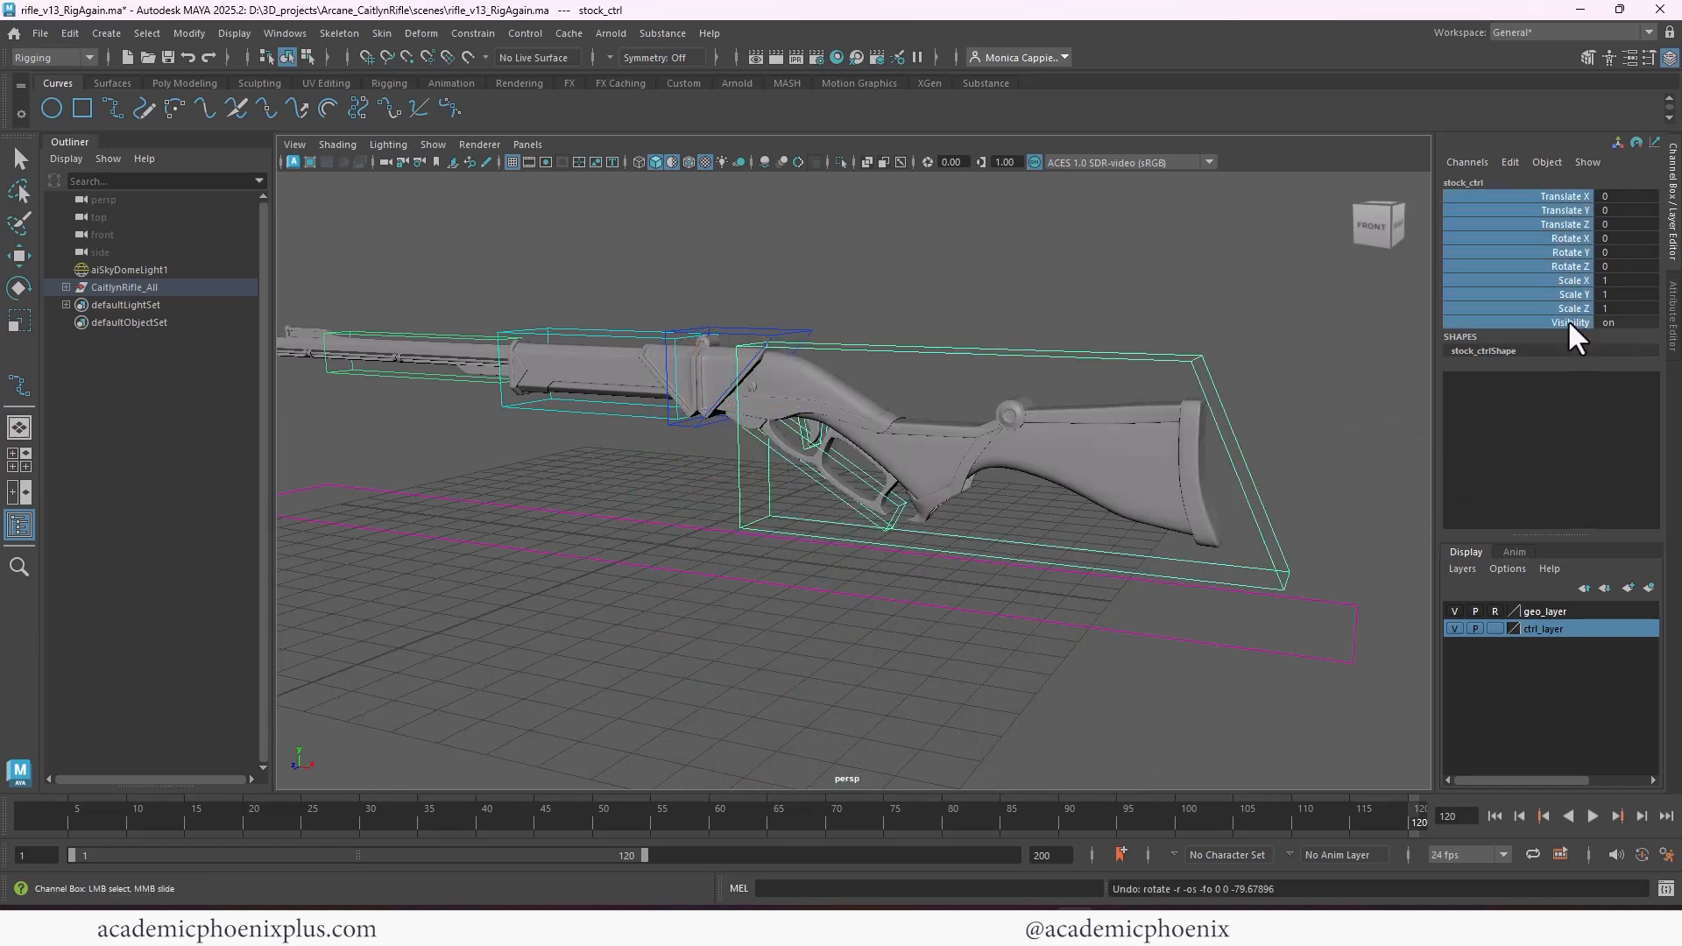
pyautogui.rightClick(1558, 250)
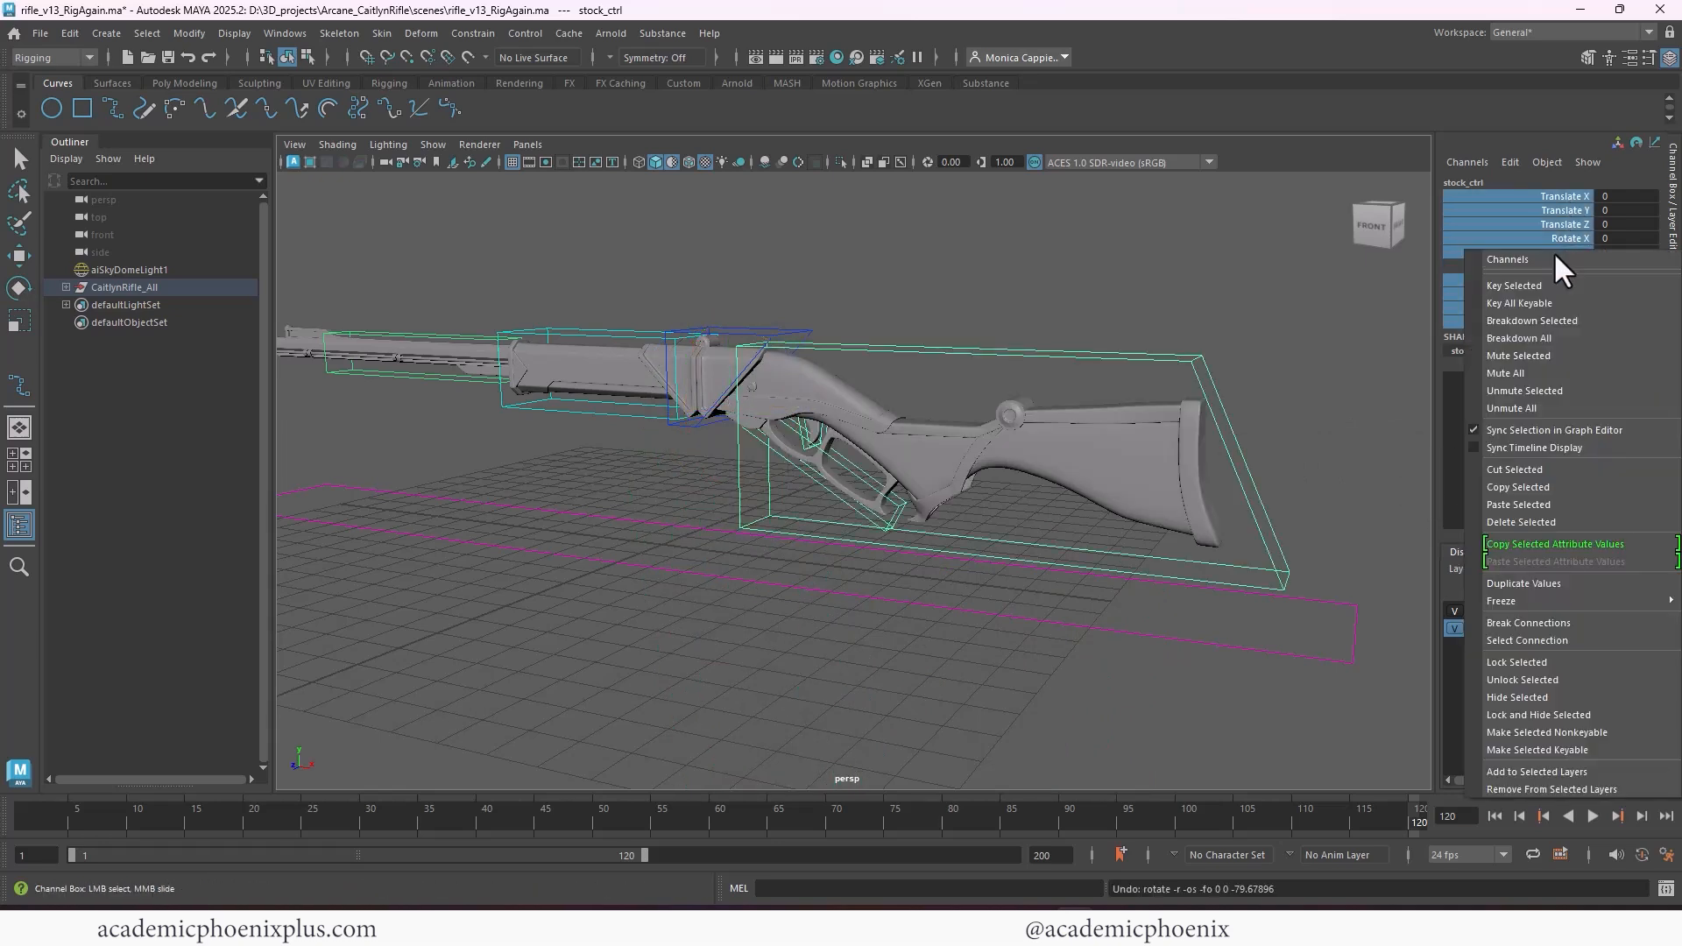
pyautogui.click(1521, 714)
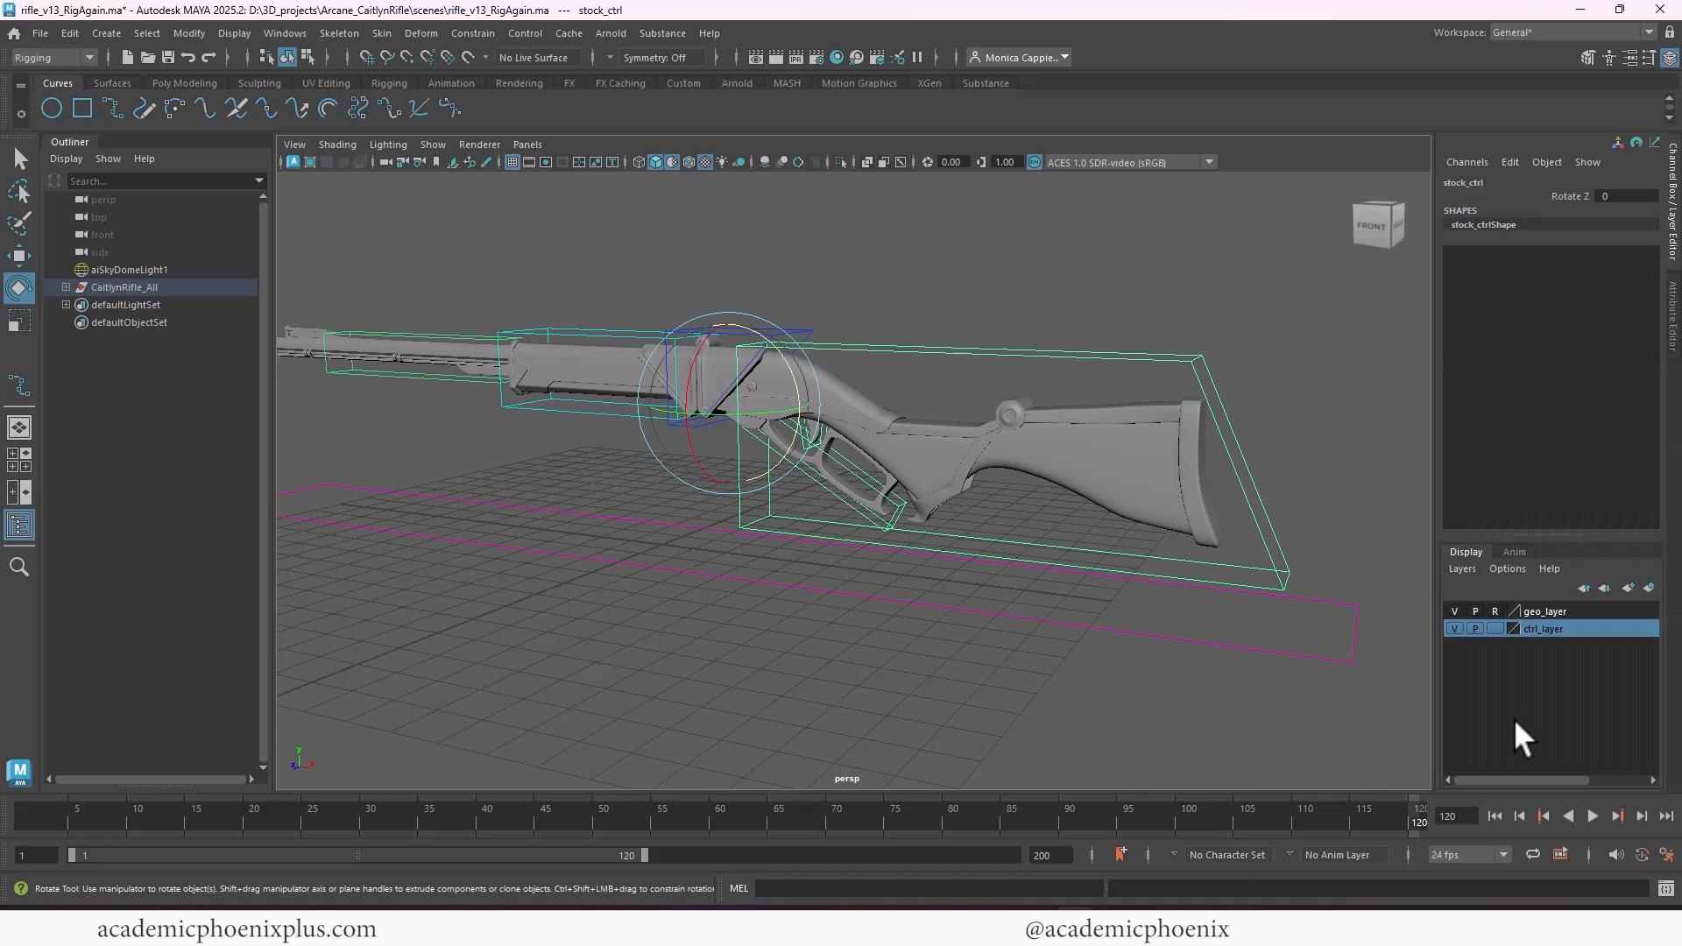
# Select triggerGuard_ctrl and lock and hide all its channels except Rotate Z
pyautogui.click(894, 364)
pyautogui.click(863, 476)
pyautogui.moveTo(870, 442)
pyautogui.mouseDown()
pyautogui.moveTo(822, 428)
pyautogui.moveTo(843, 457)
pyautogui.moveTo(891, 462)
pyautogui.mouseUp()
pyautogui.moveTo(1568, 194); pyautogui.dragTo(1575, 318)
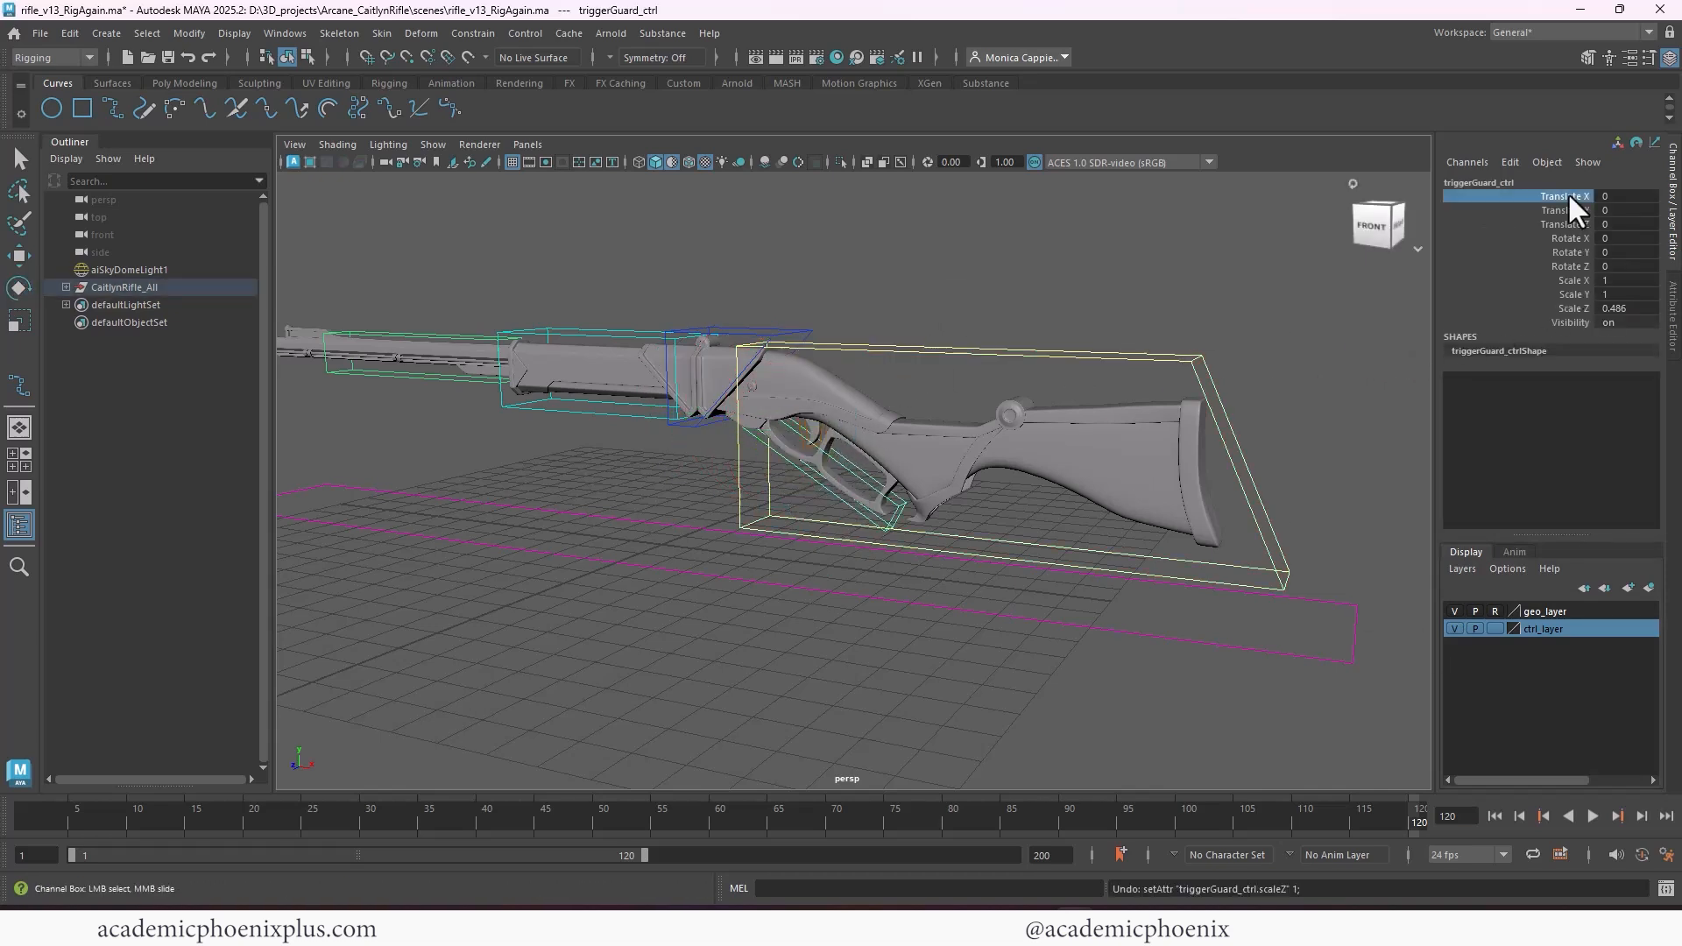
pyautogui.keyDown('ctrl'); pyautogui.click(1574, 265); pyautogui.keyUp('ctrl')
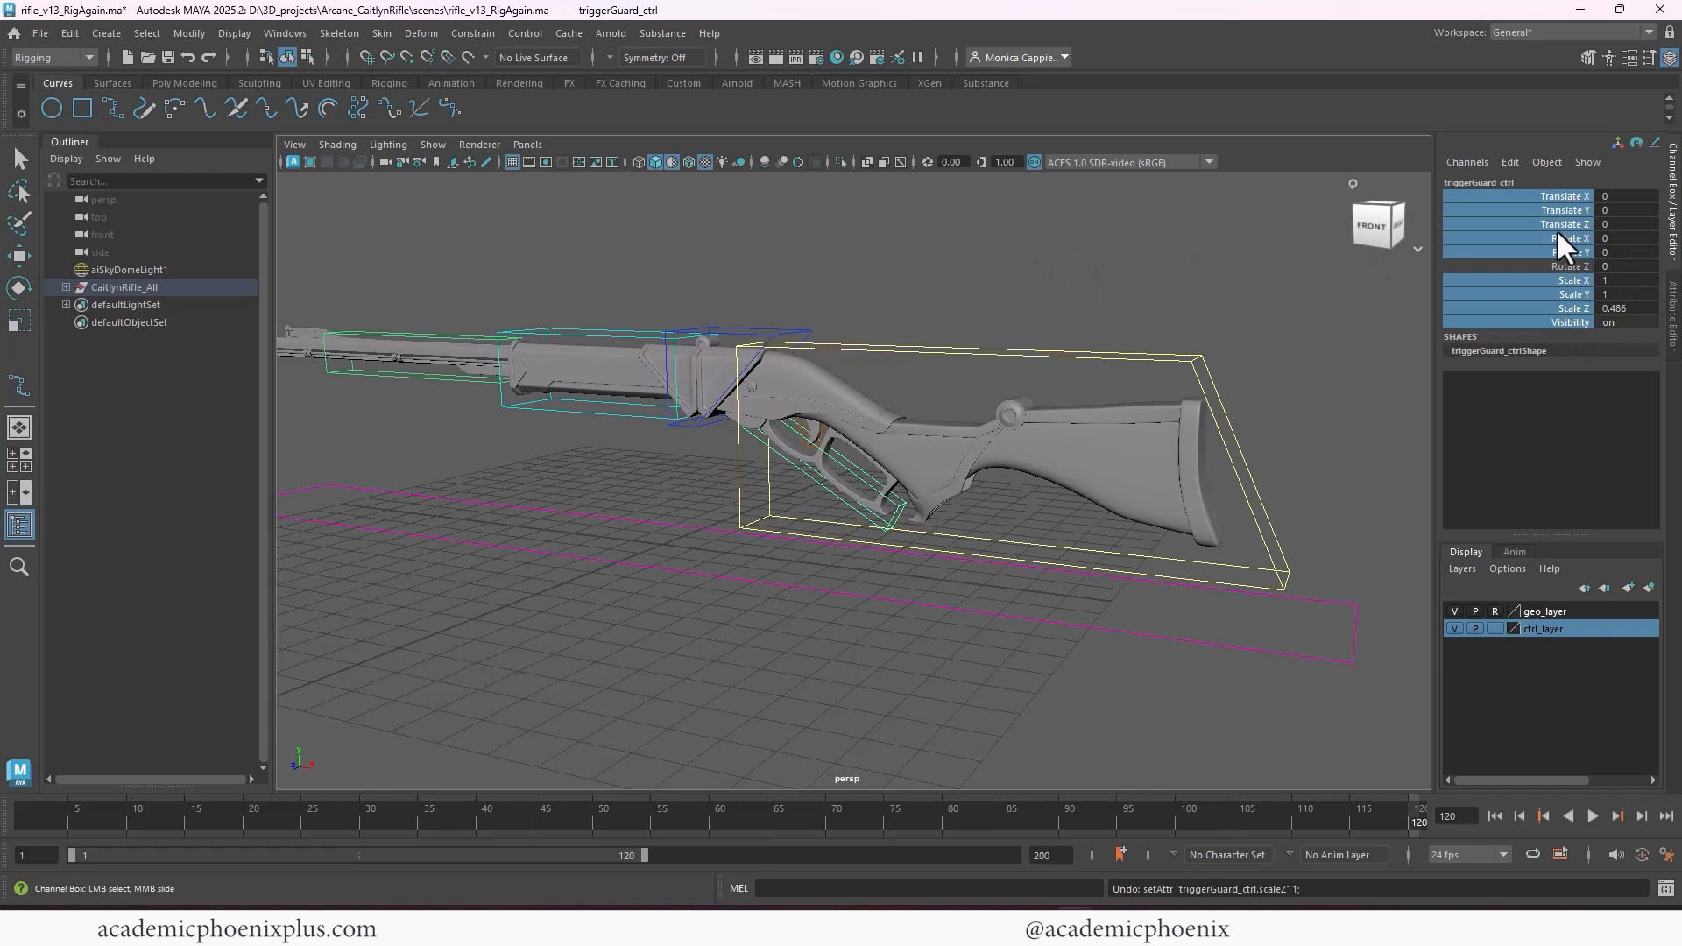
pyautogui.rightClick(1557, 230)
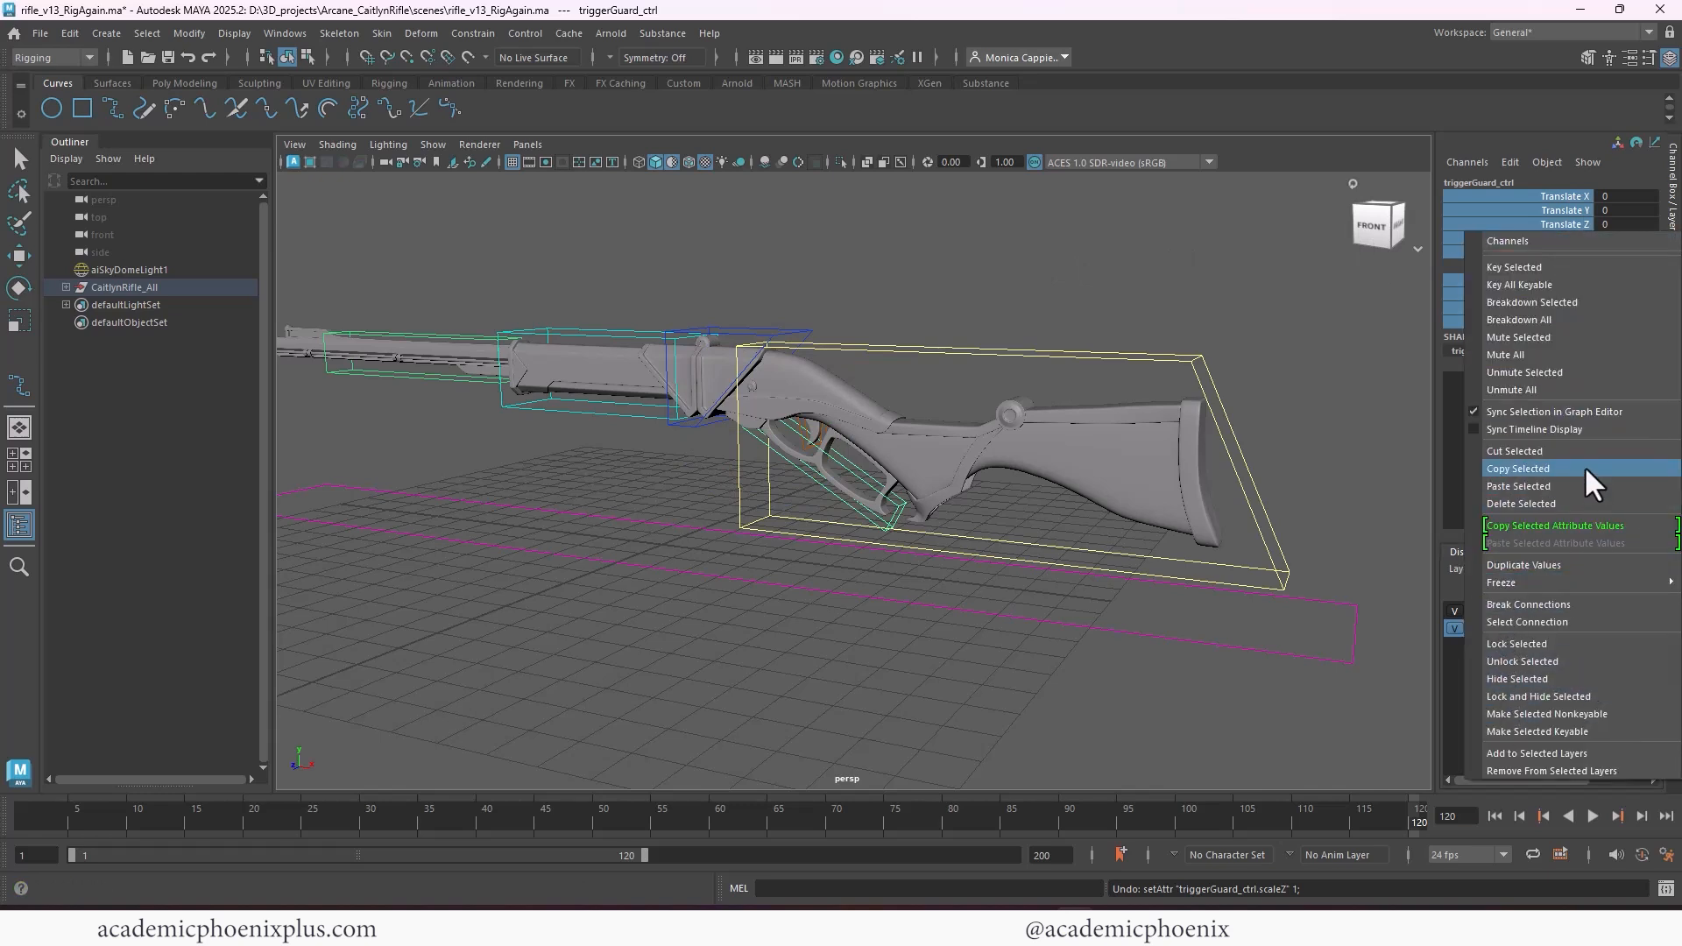
pyautogui.click(1564, 693)
pyautogui.press('e')
# Select trigger_ctrl inside the trigger guard and lock and hide all its channels except Rotate Z
pyautogui.click(822, 260)
pyautogui.scroll(2, 1001, 313)
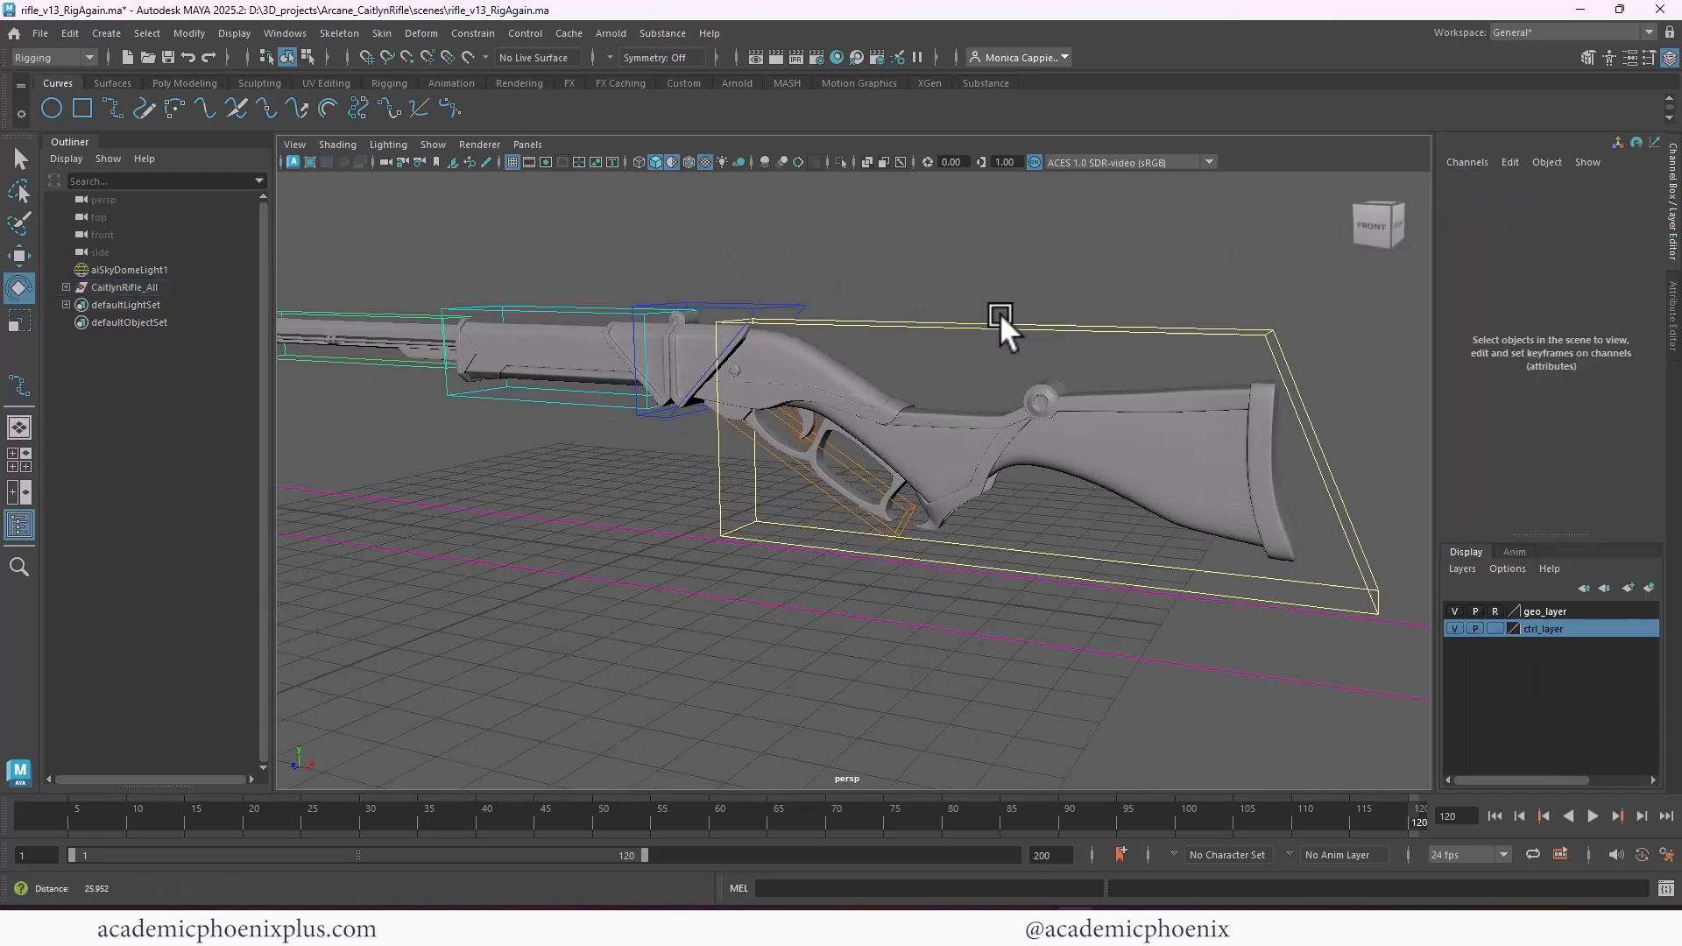
pyautogui.scroll(1, 995, 333)
pyautogui.click(892, 460)
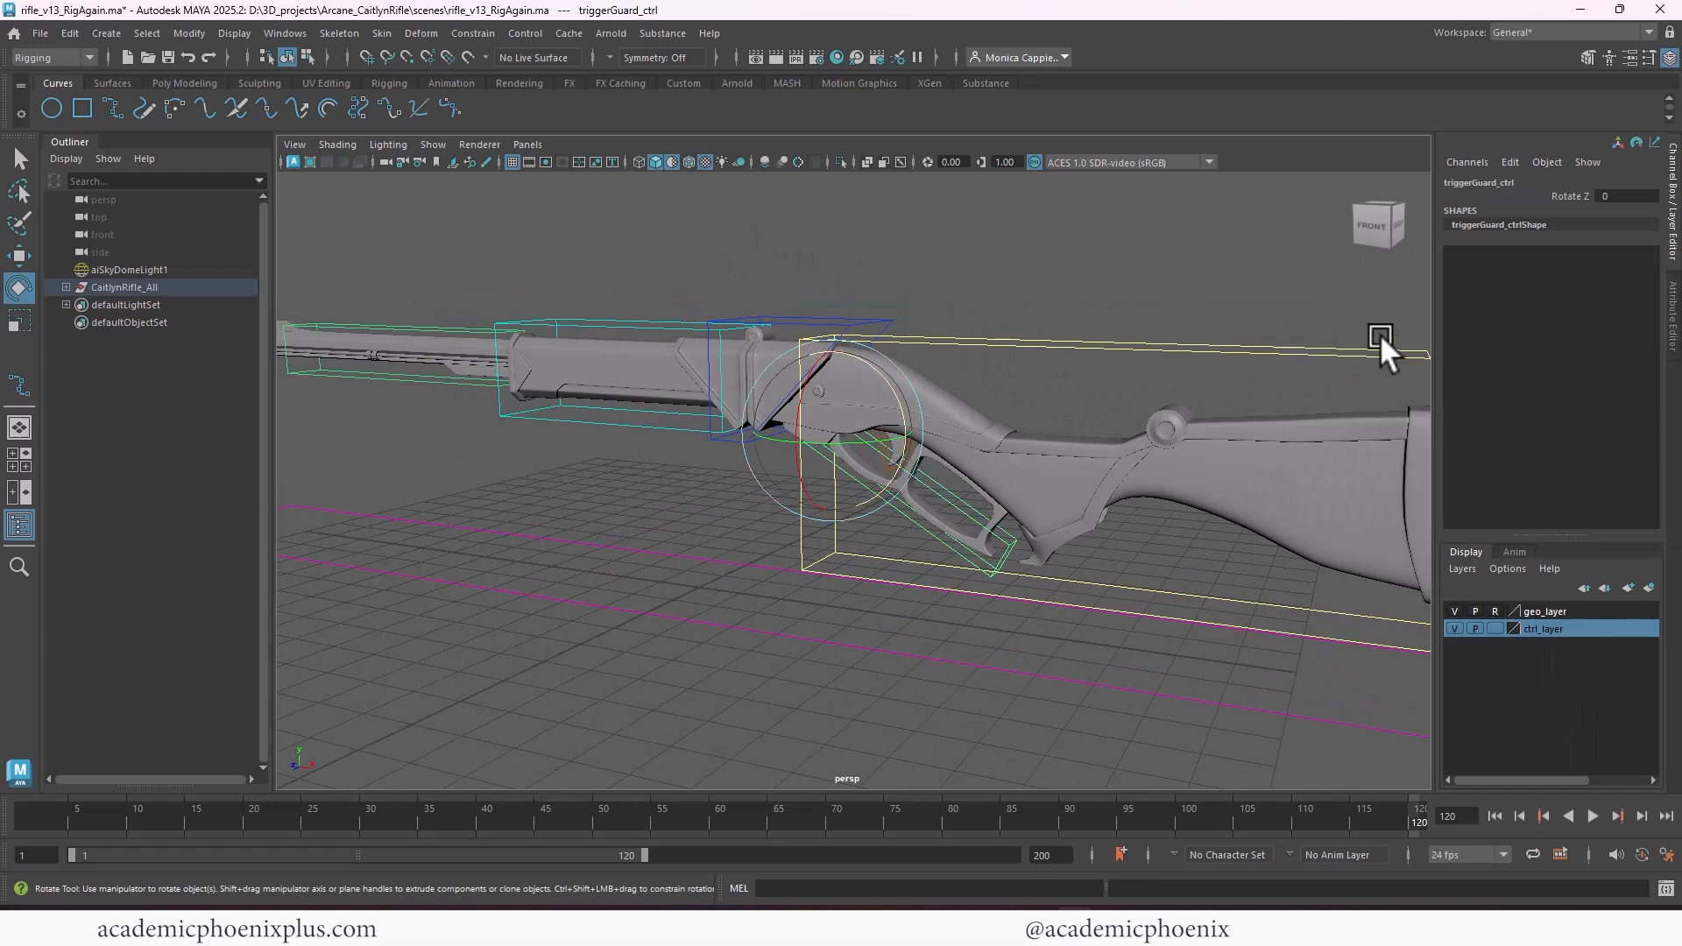
pyautogui.click(964, 335)
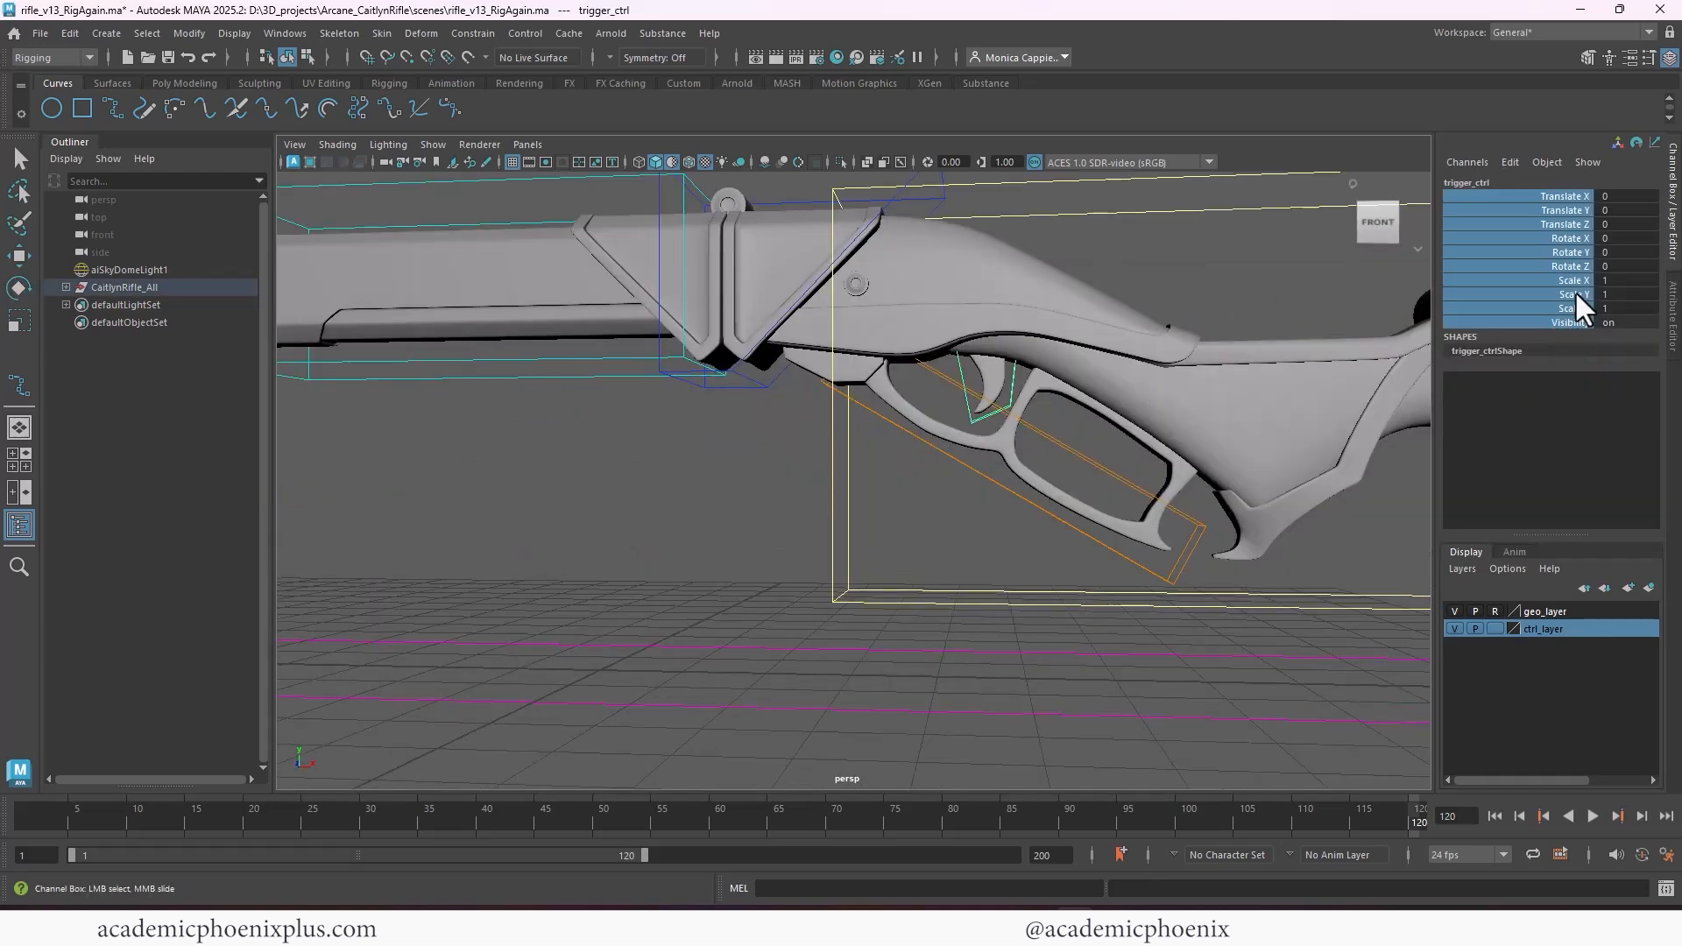
pyautogui.keyDown('ctrl'); pyautogui.click(1568, 252); pyautogui.keyUp('ctrl')
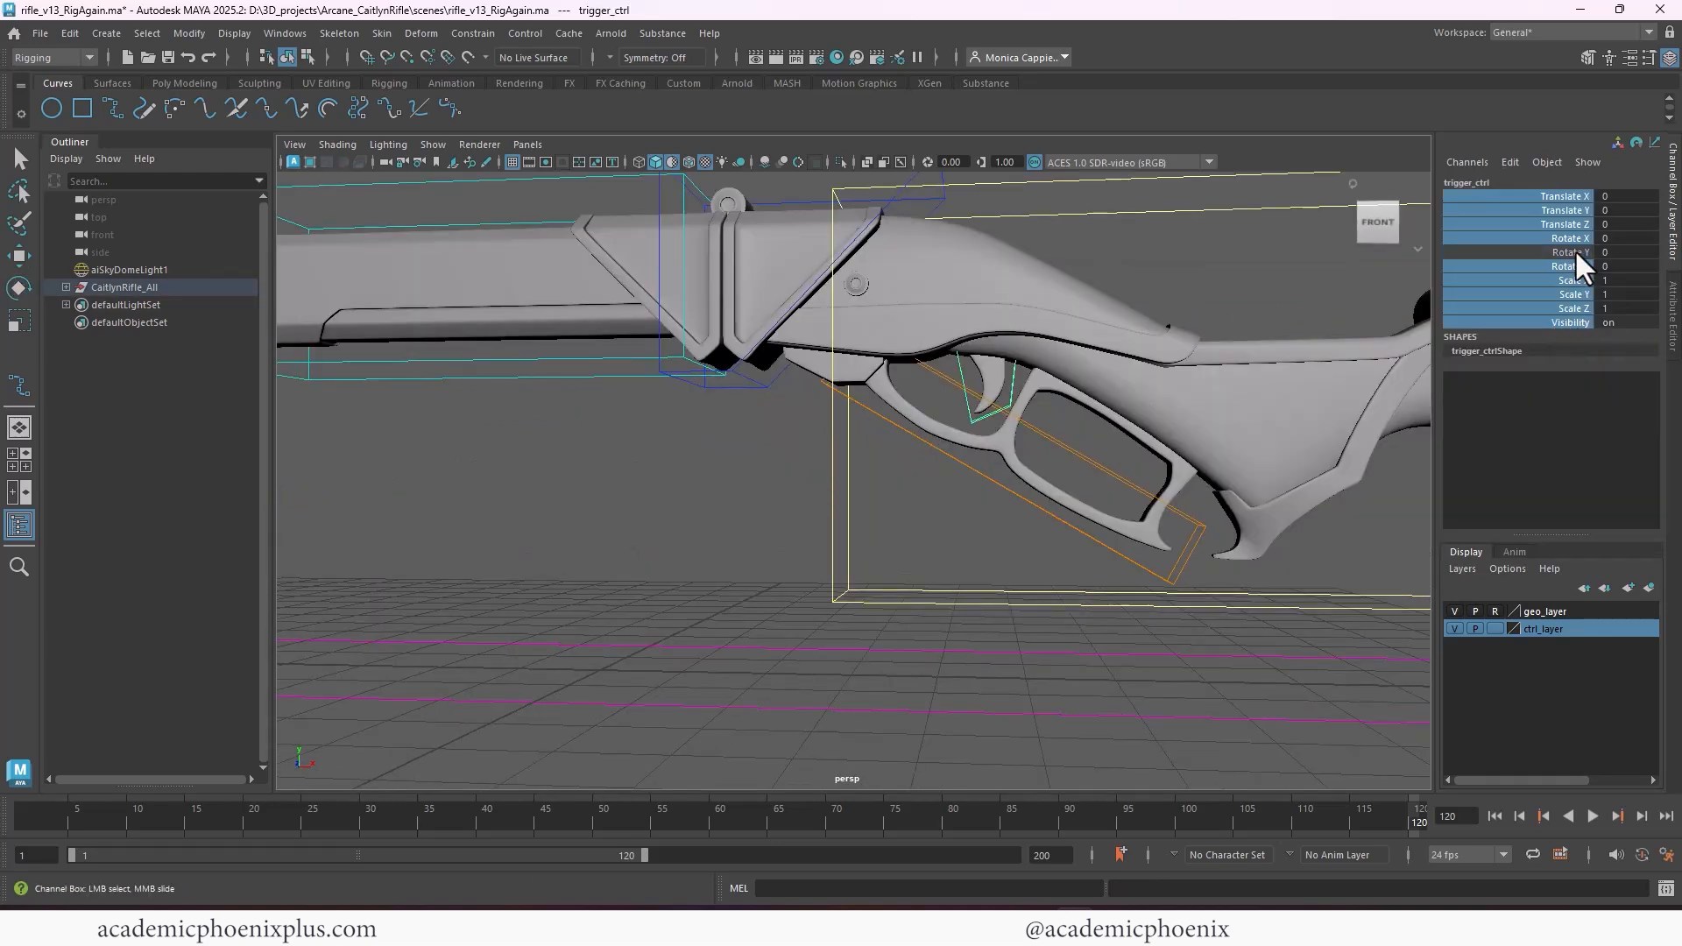
pyautogui.keyDown('ctrl'); pyautogui.click(1564, 266); pyautogui.keyUp('ctrl')
pyautogui.keyDown('ctrl'); pyautogui.click(1560, 253); pyautogui.keyUp('ctrl')
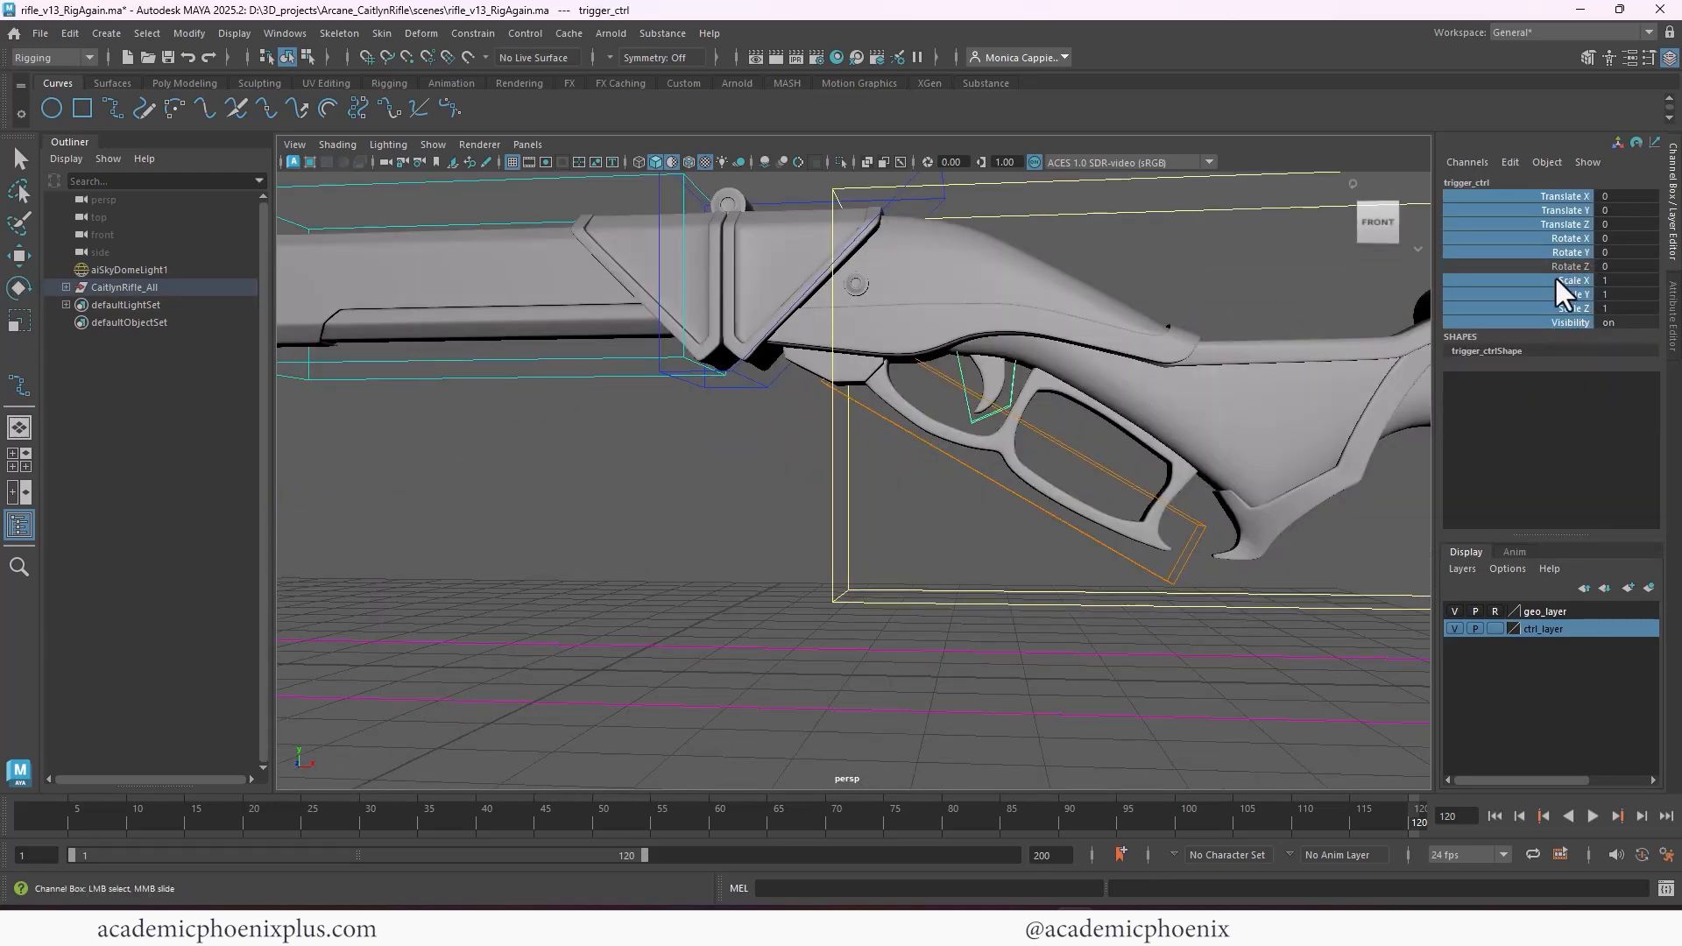
pyautogui.rightClick(1554, 275)
pyautogui.click(1535, 744)
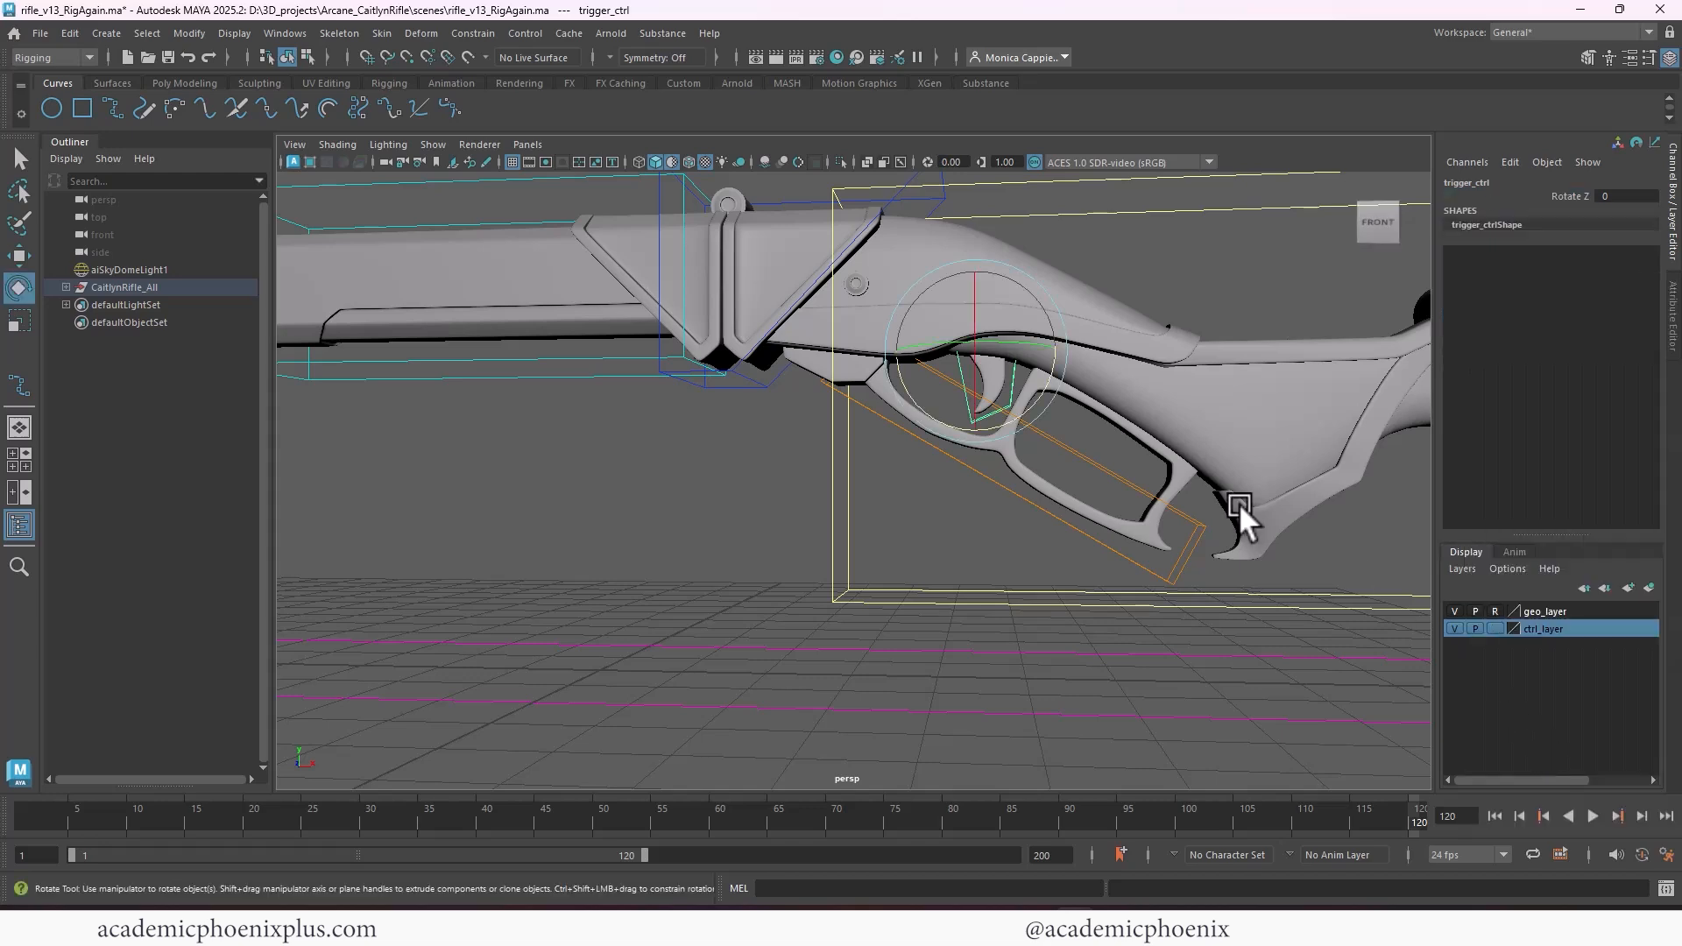
# Test the rotation of reload_ctrl, undo it, and select frontRifle_ctrl to compare its pivot
pyautogui.keyDown('alt'); pyautogui.moveTo(1239, 503); pyautogui.dragTo(1333, 624, button='middle'); pyautogui.keyUp('alt')
pyautogui.keyDown('alt'); pyautogui.moveTo(1069, 477); pyautogui.dragTo(875, 387, button='right'); pyautogui.keyUp('alt')
pyautogui.click(934, 382)
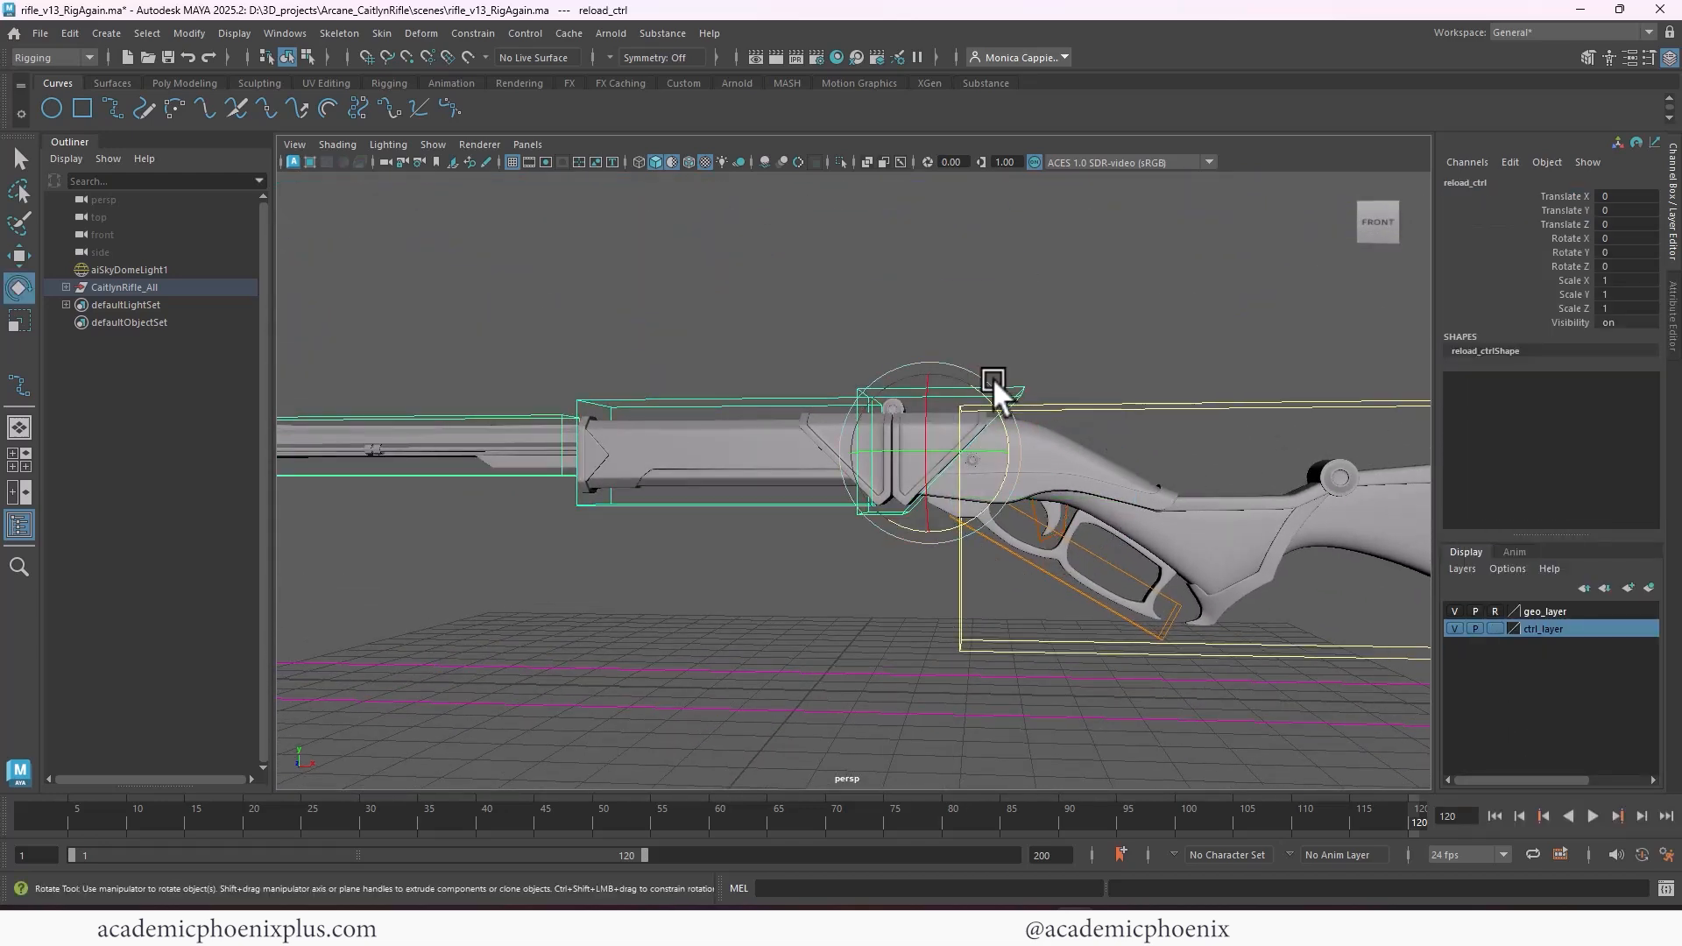
pyautogui.moveTo(975, 380); pyautogui.dragTo(927, 375)
pyautogui.hotkey('ctrl', 'z')
pyautogui.click(725, 390)
pyautogui.click(766, 389)
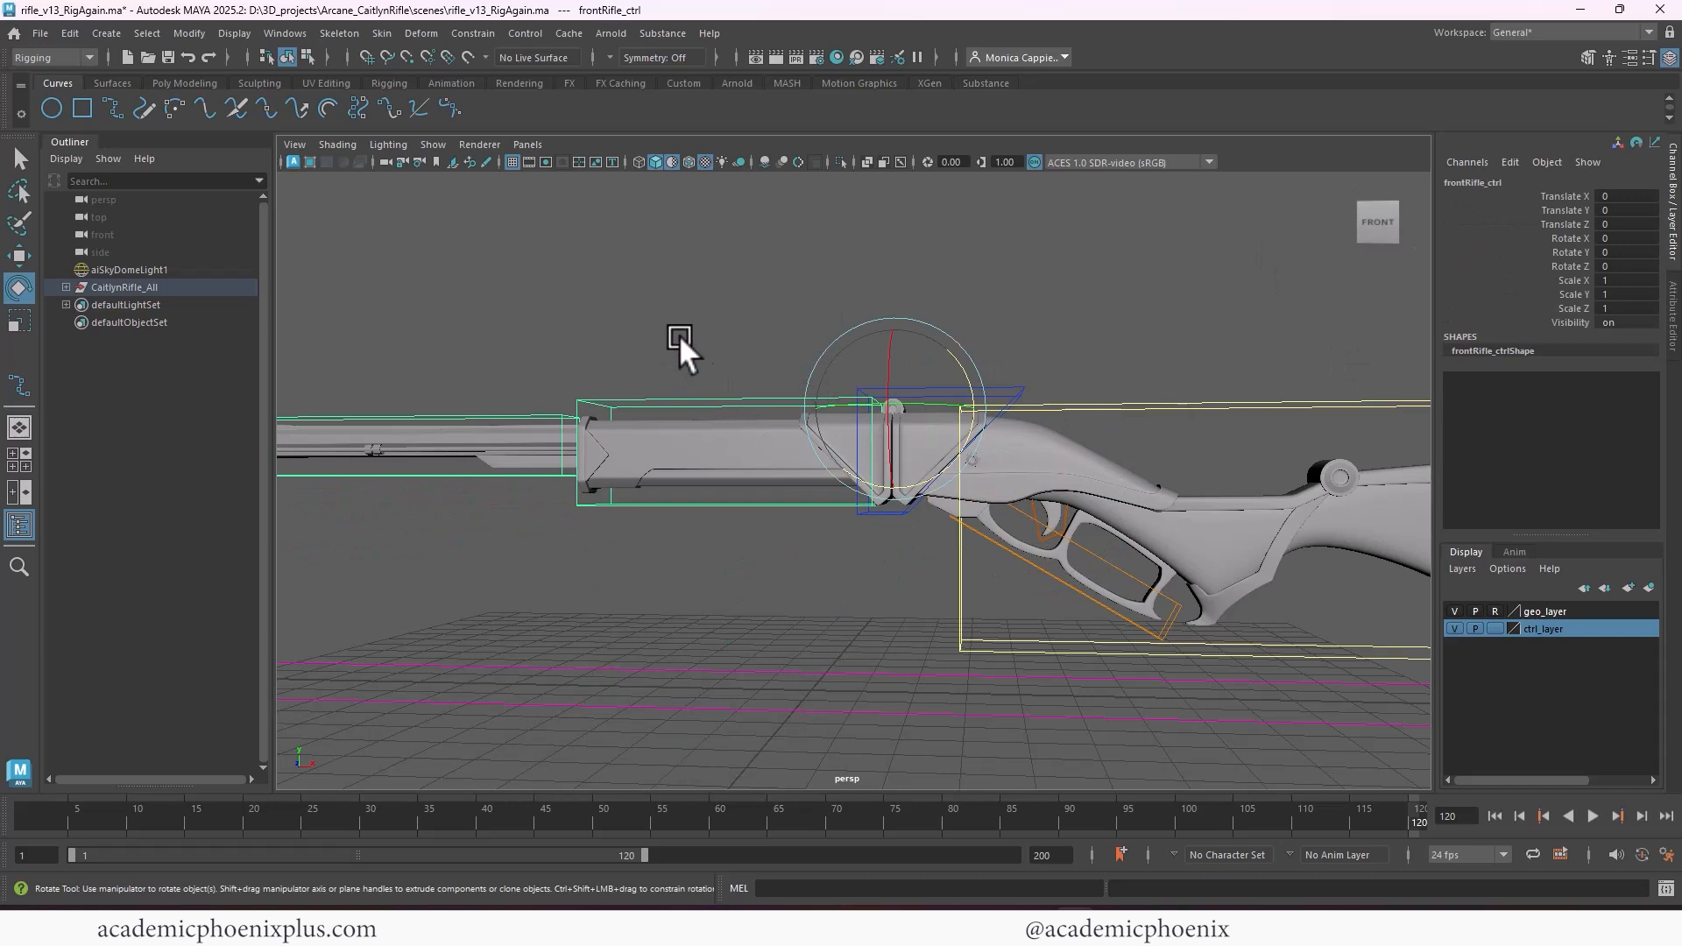
# Select reload_ctrl and lock and hide all its channels except Rotate Z
pyautogui.click(874, 392)
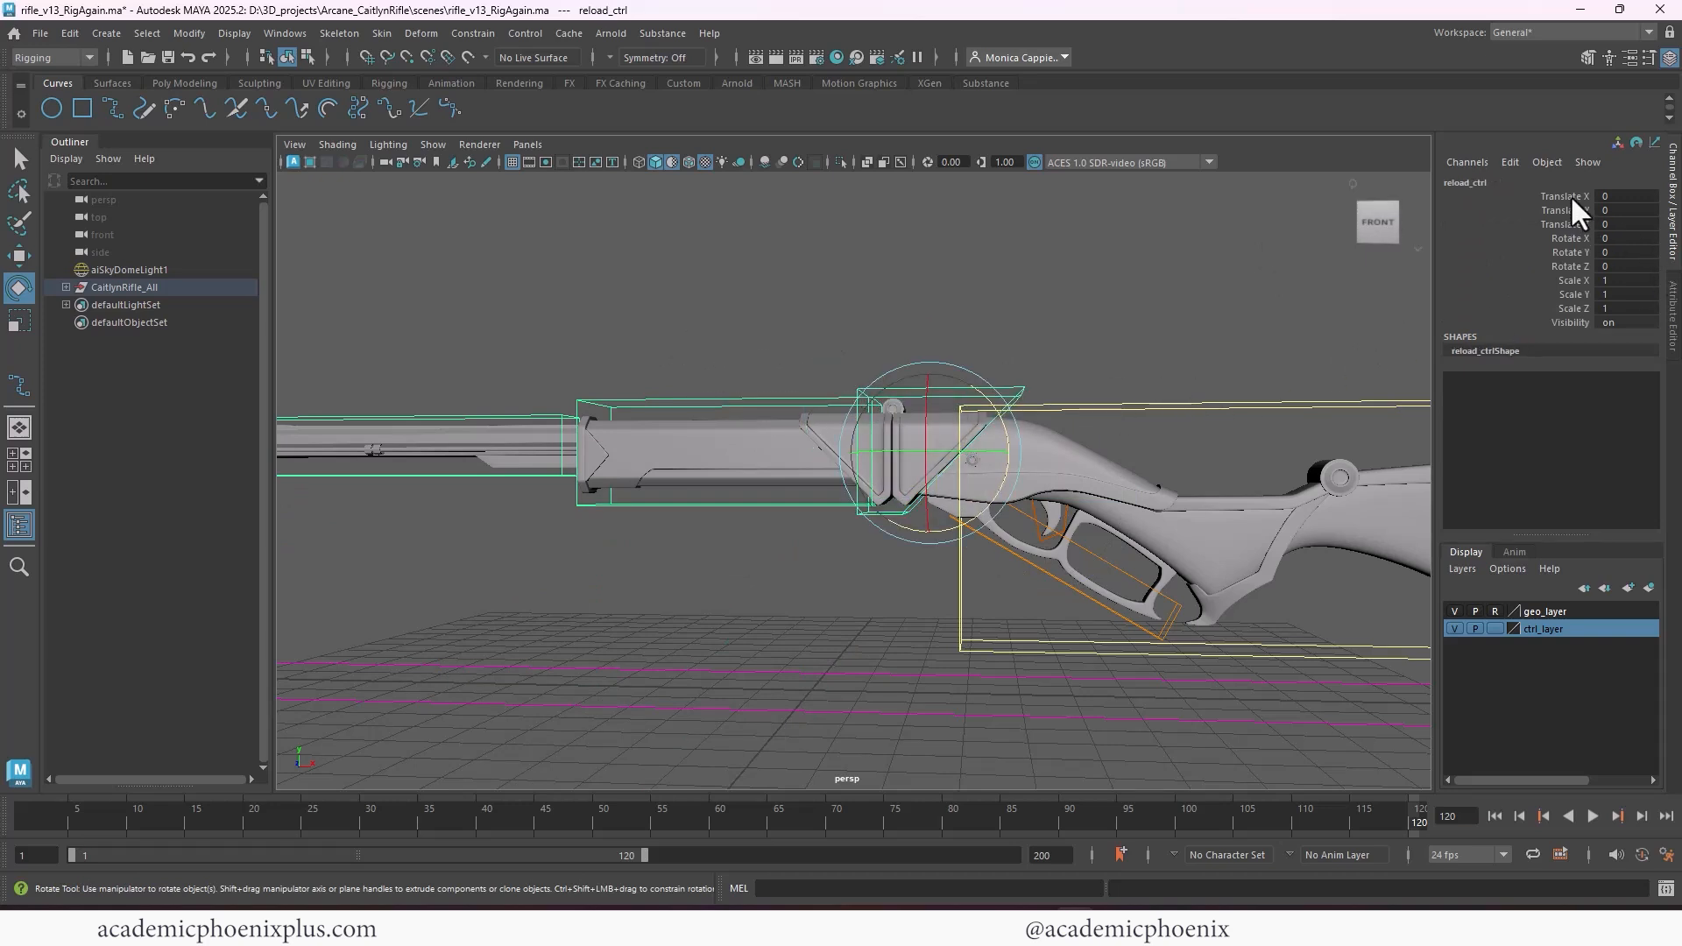
pyautogui.moveTo(1568, 196); pyautogui.dragTo(1555, 322)
pyautogui.keyDown('ctrl'); pyautogui.click(1569, 264); pyautogui.keyUp('ctrl')
pyautogui.rightClick(1573, 284)
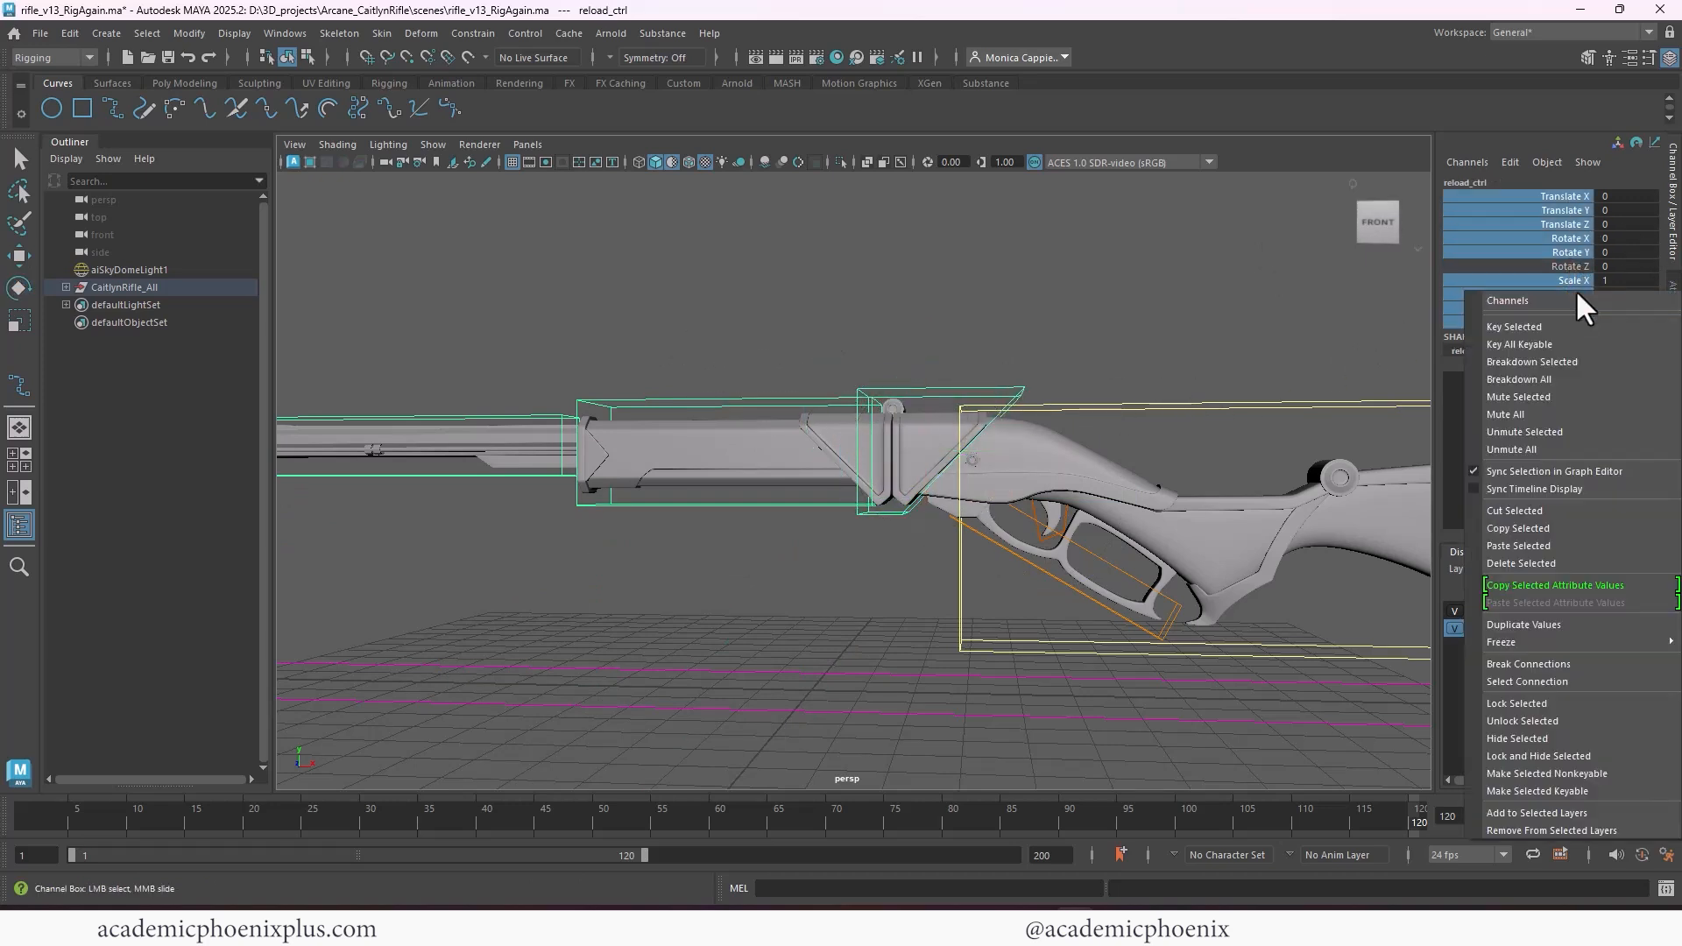
pyautogui.click(1540, 756)
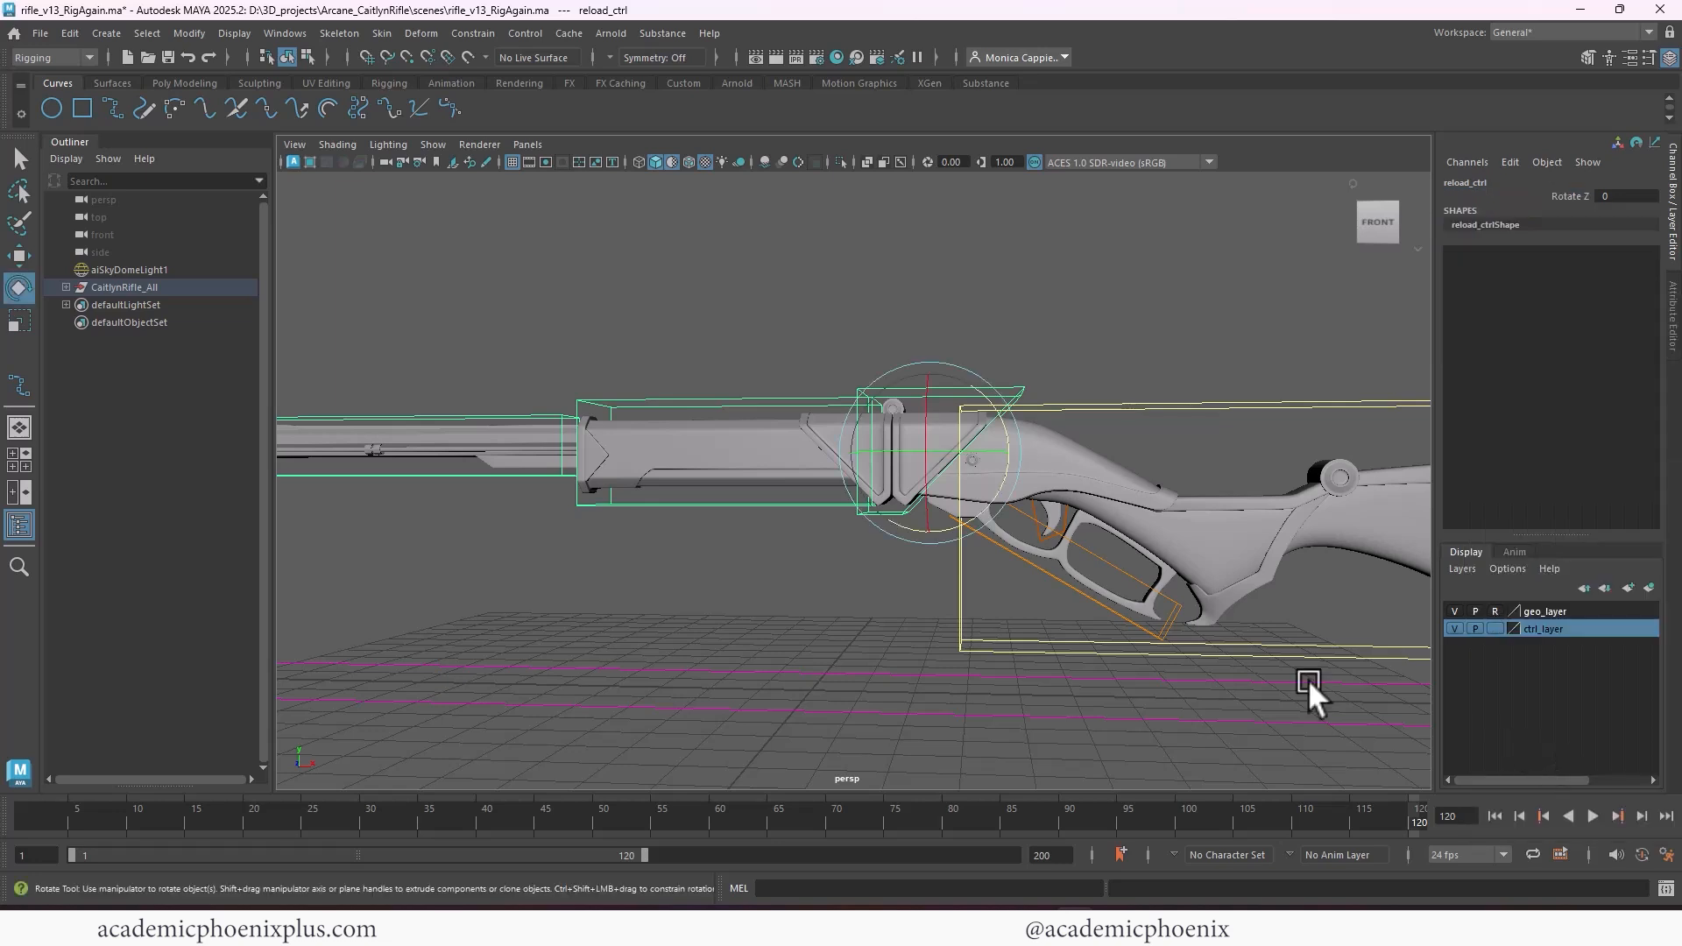
# Select frontRifle_ctrl and lock and hide all its channels except Rotate Z
pyautogui.click(751, 401)
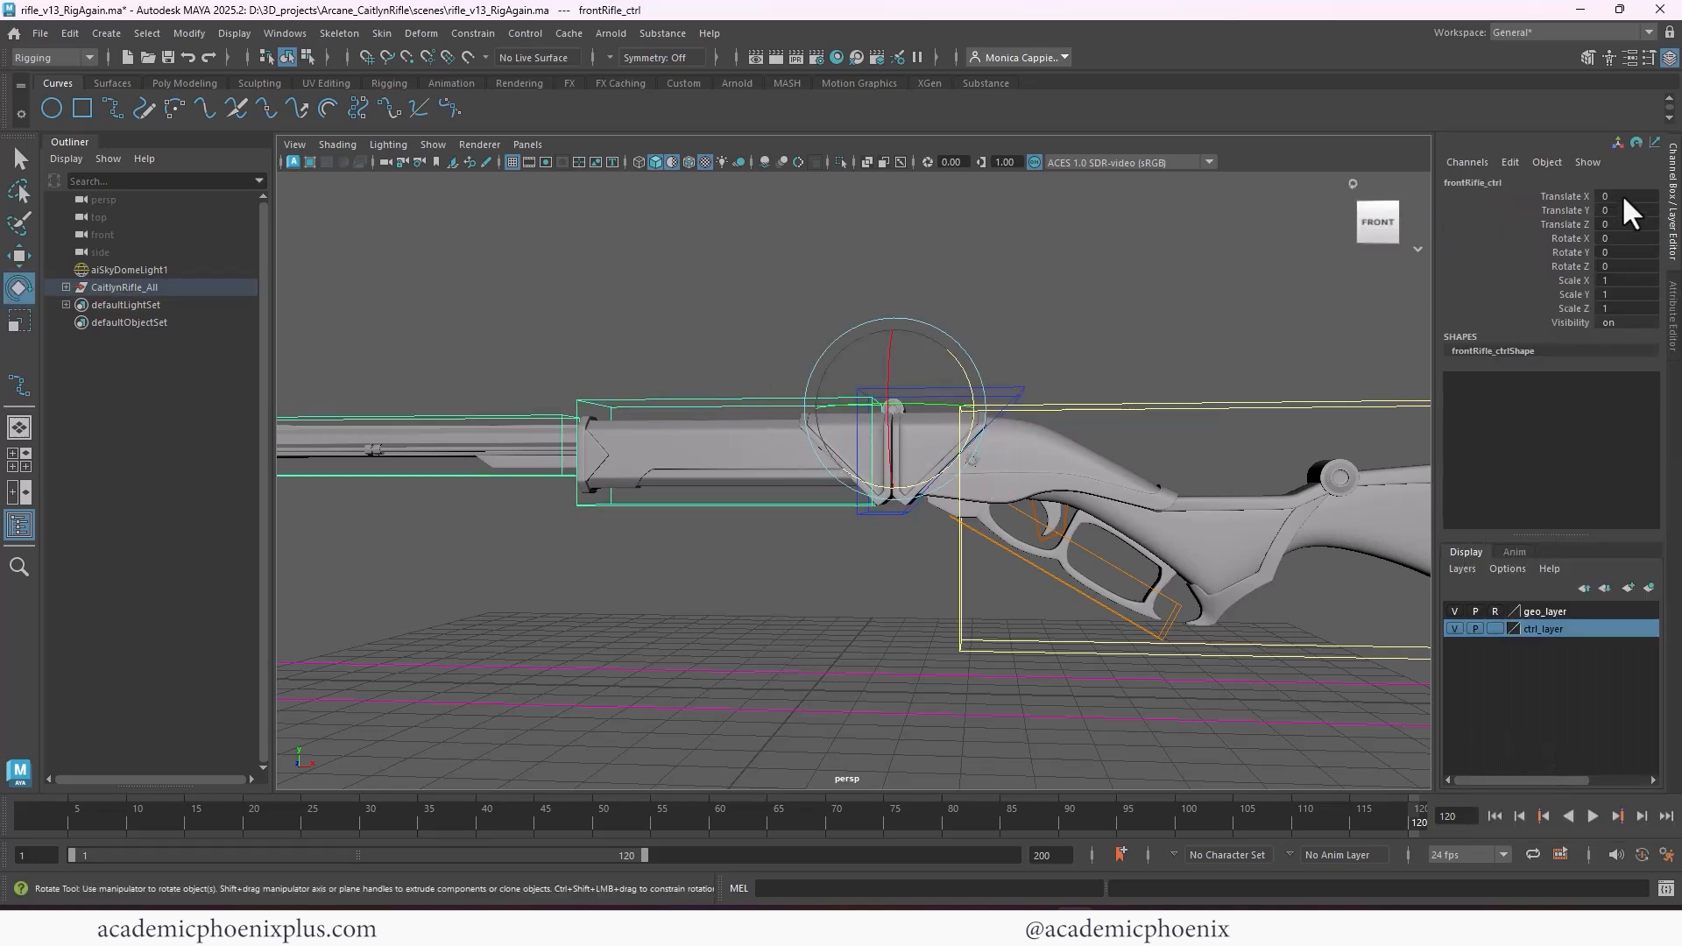
pyautogui.moveTo(1568, 196); pyautogui.dragTo(1571, 311)
pyautogui.keyDown('ctrl'); pyautogui.click(1570, 263); pyautogui.keyUp('ctrl')
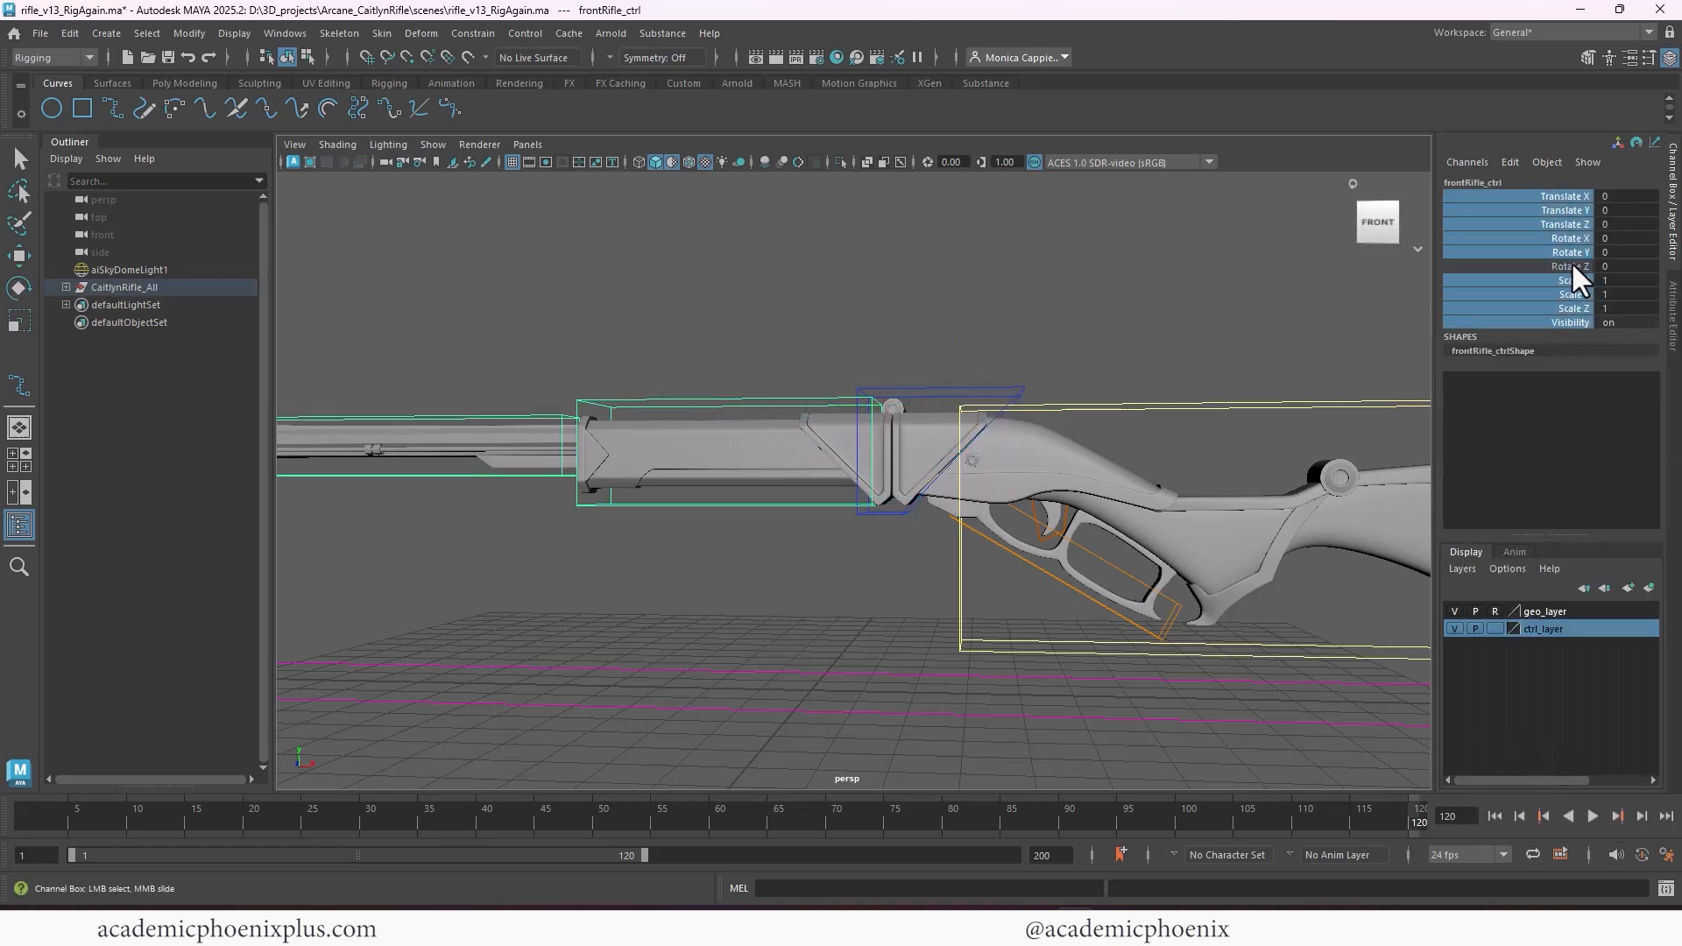
pyautogui.rightClick(1555, 240)
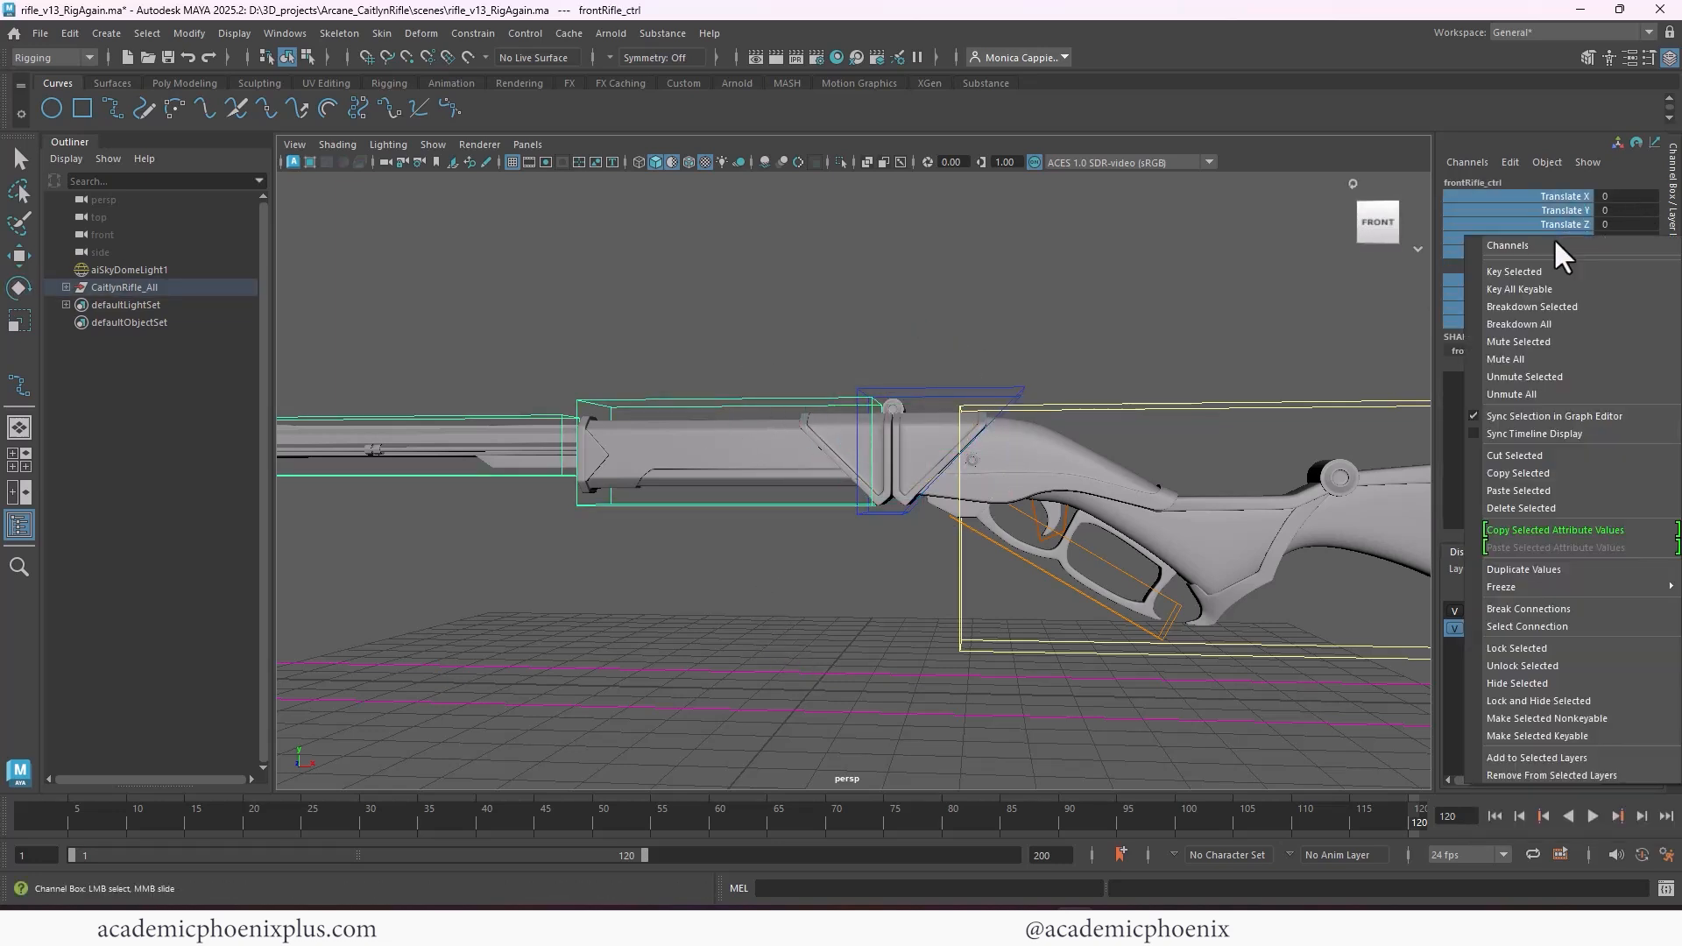
pyautogui.click(1568, 701)
# Test the rotation of frontRifle_ctrl around Z and undo it
pyautogui.press('e')
pyautogui.scroll(-3, 915, 278)
pyautogui.keyDown('alt'); pyautogui.moveTo(914, 279); pyautogui.dragTo(930, 292); pyautogui.keyUp('alt')
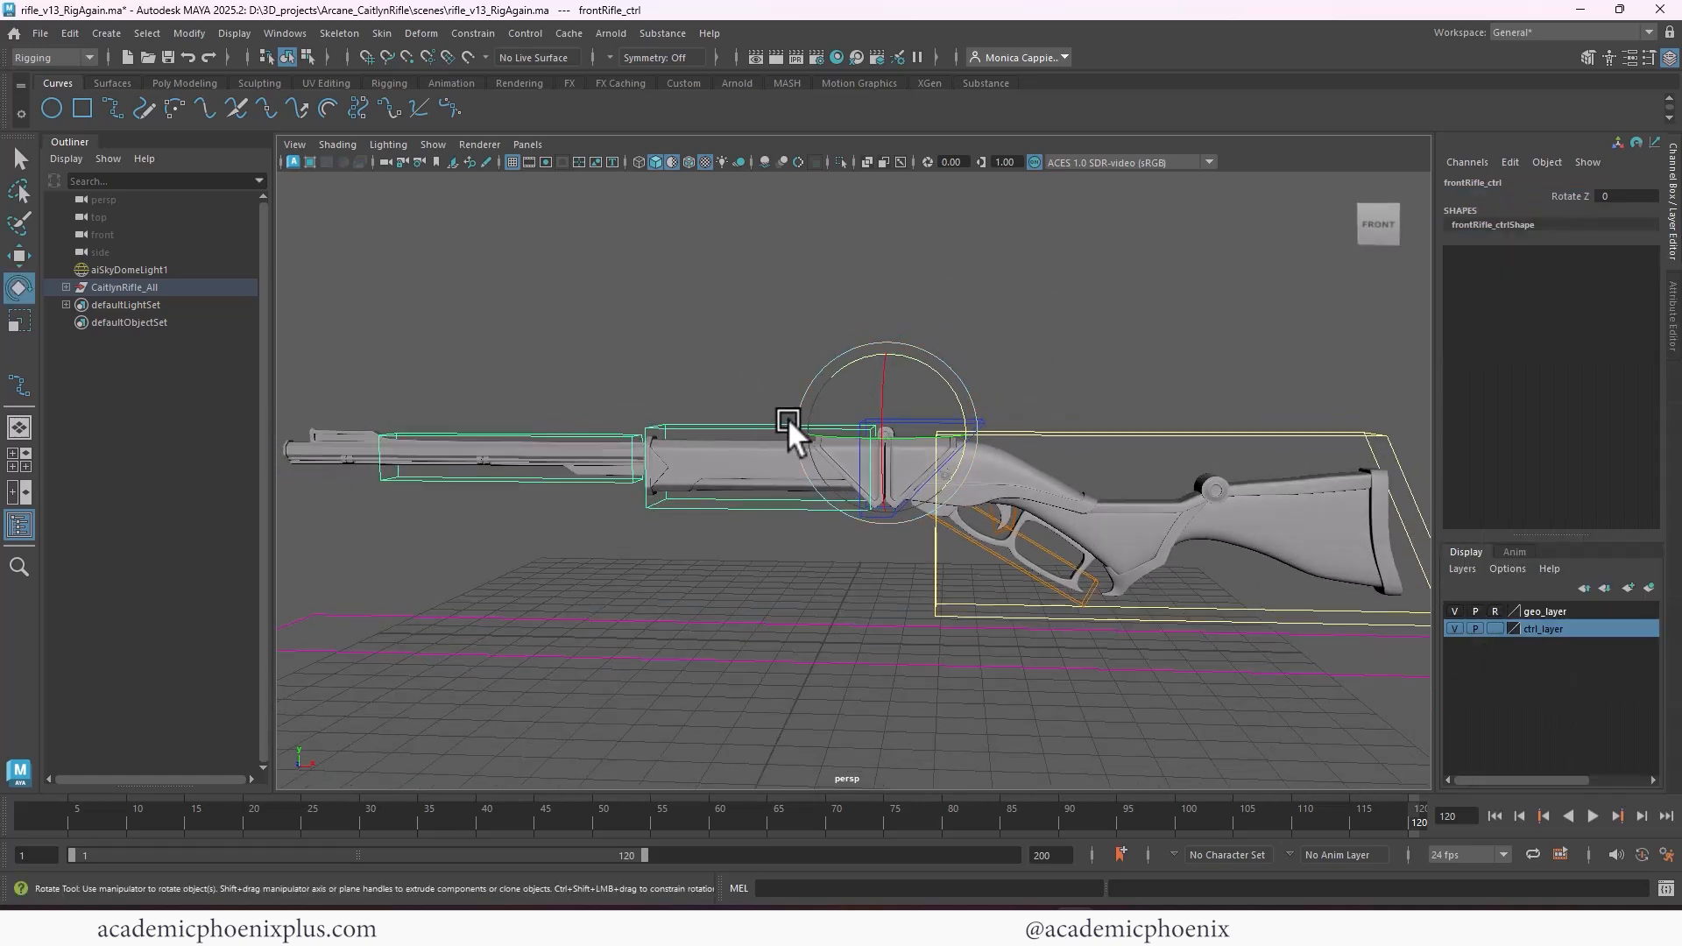
pyautogui.moveTo(918, 361); pyautogui.dragTo(971, 370)
pyautogui.hotkey('ctrl', 'z')
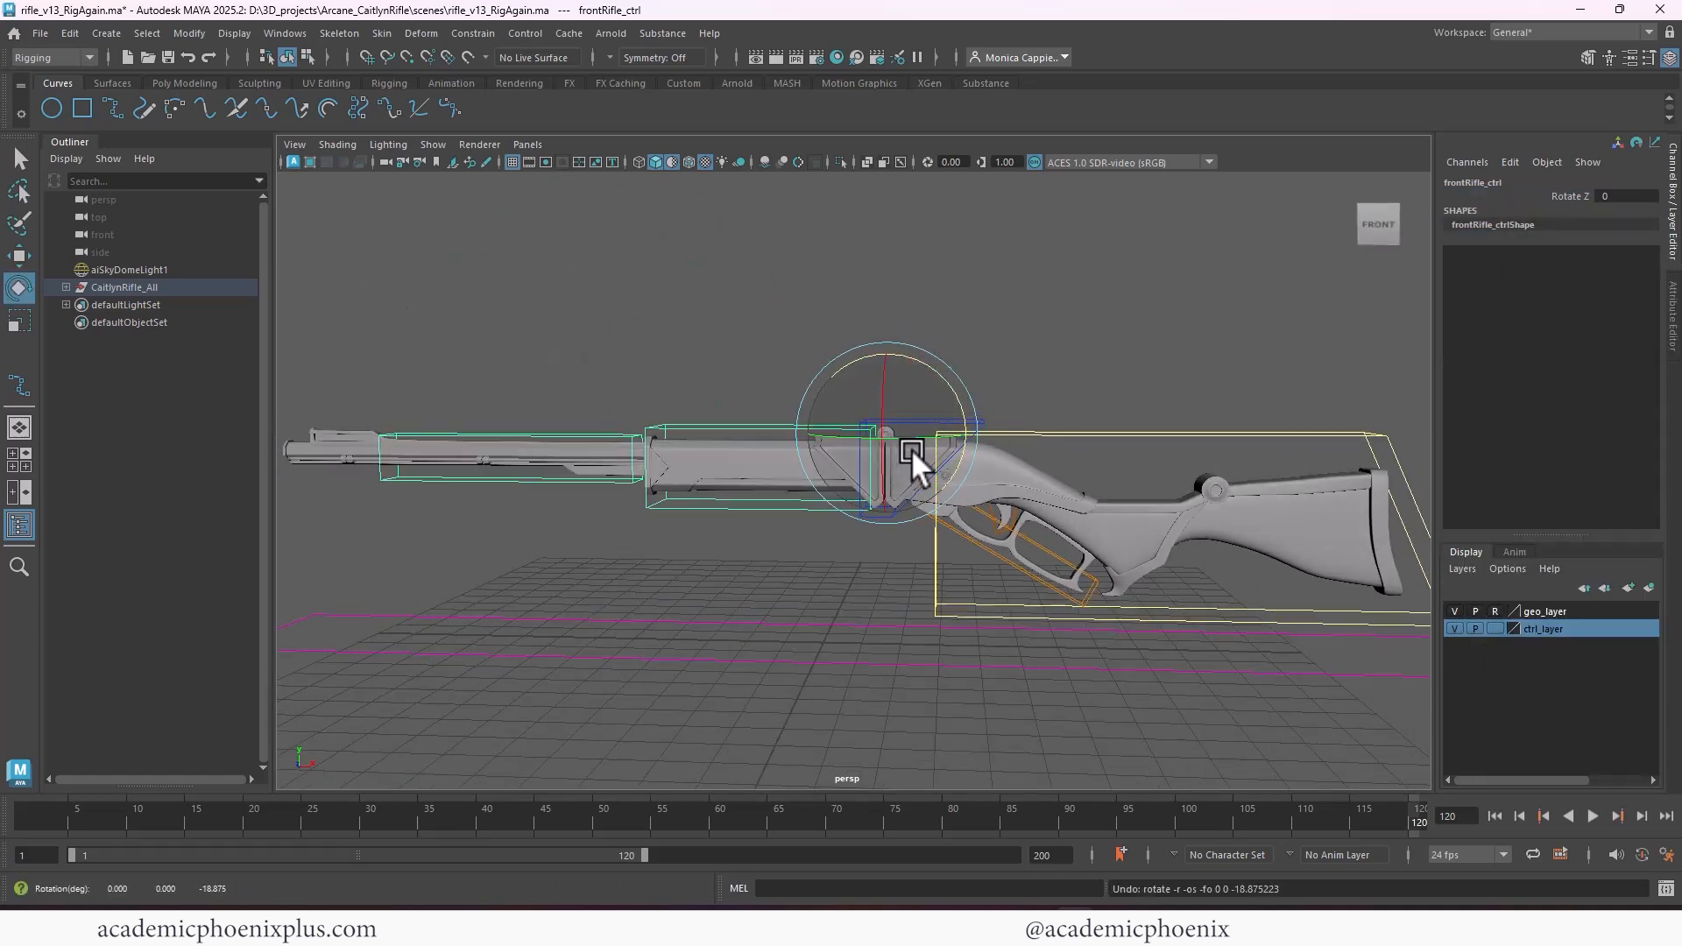
# Test sliding muzzle_ctrl along the X axis and undo the move
pyautogui.moveTo(918, 437); pyautogui.dragTo(839, 428)
pyautogui.click(592, 429)
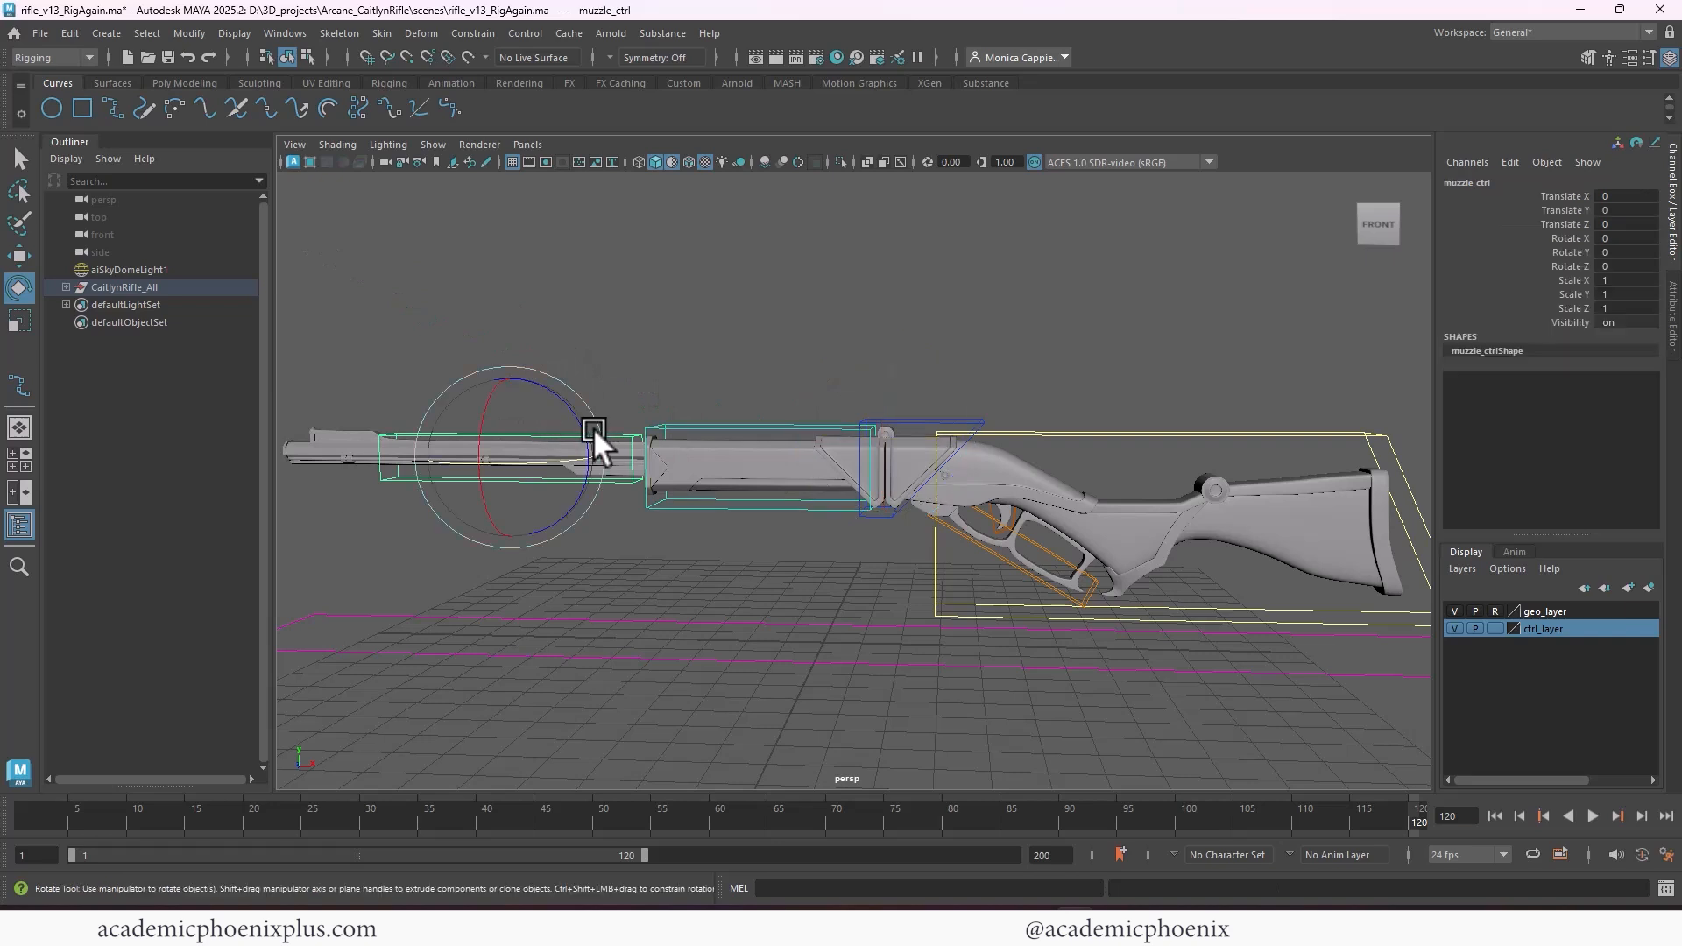
pyautogui.press('w')
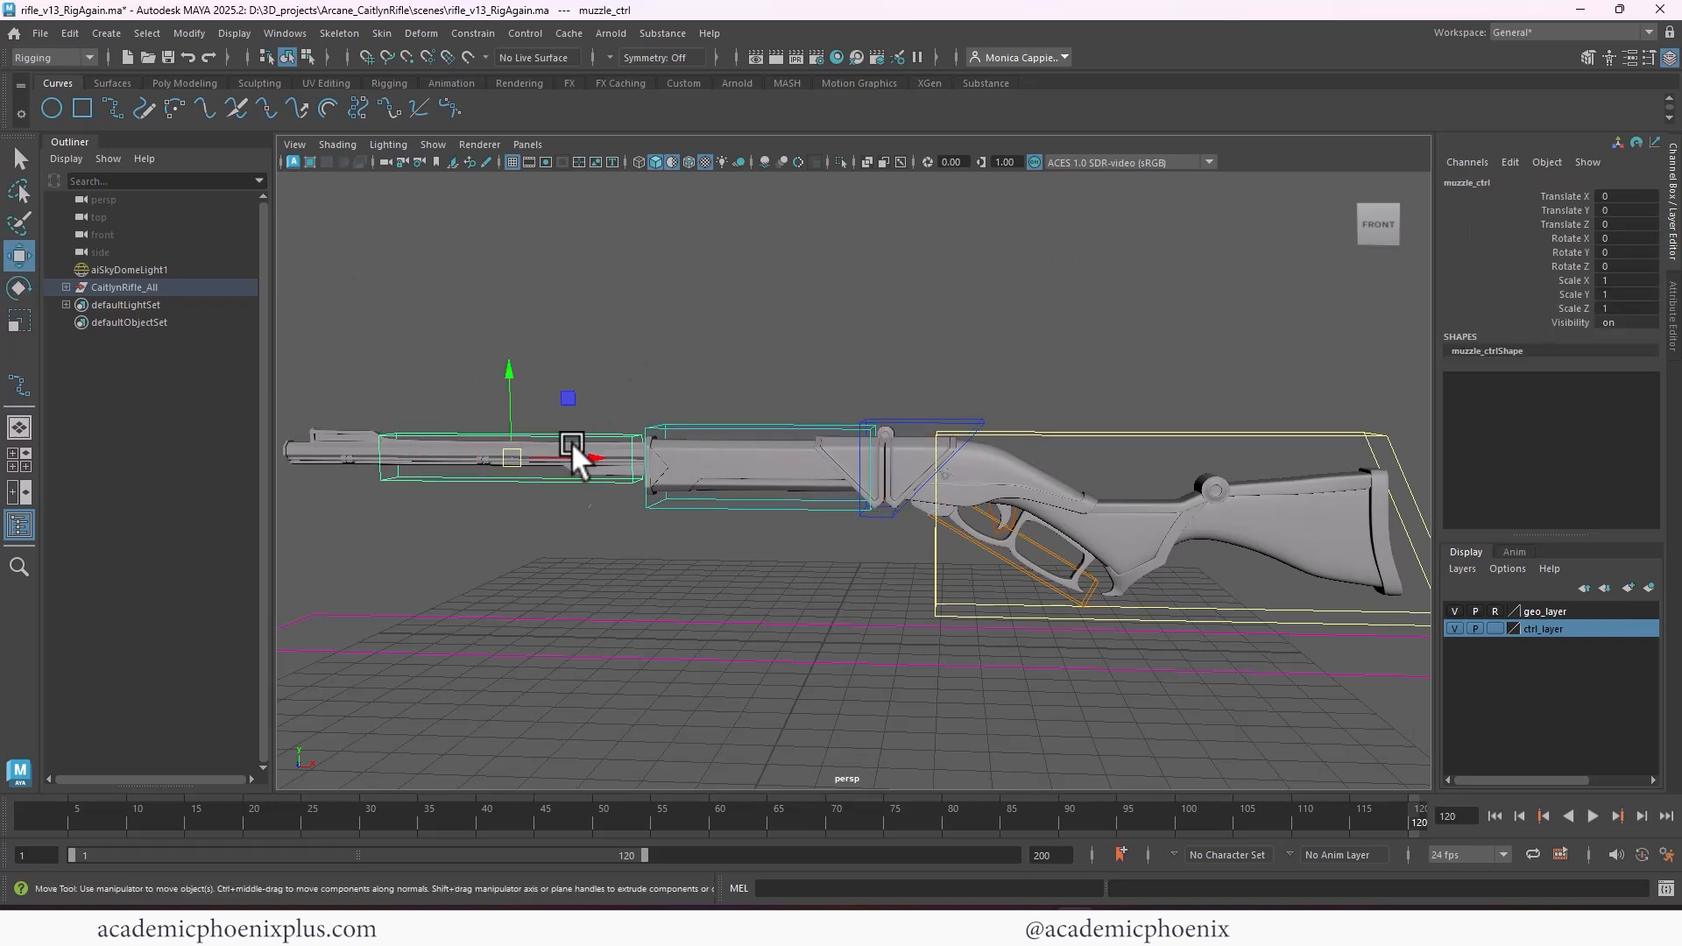
pyautogui.moveTo(570, 439); pyautogui.dragTo(624, 447)
pyautogui.hotkey('ctrl', 'z')
pyautogui.hotkey('ctrl', 'z')
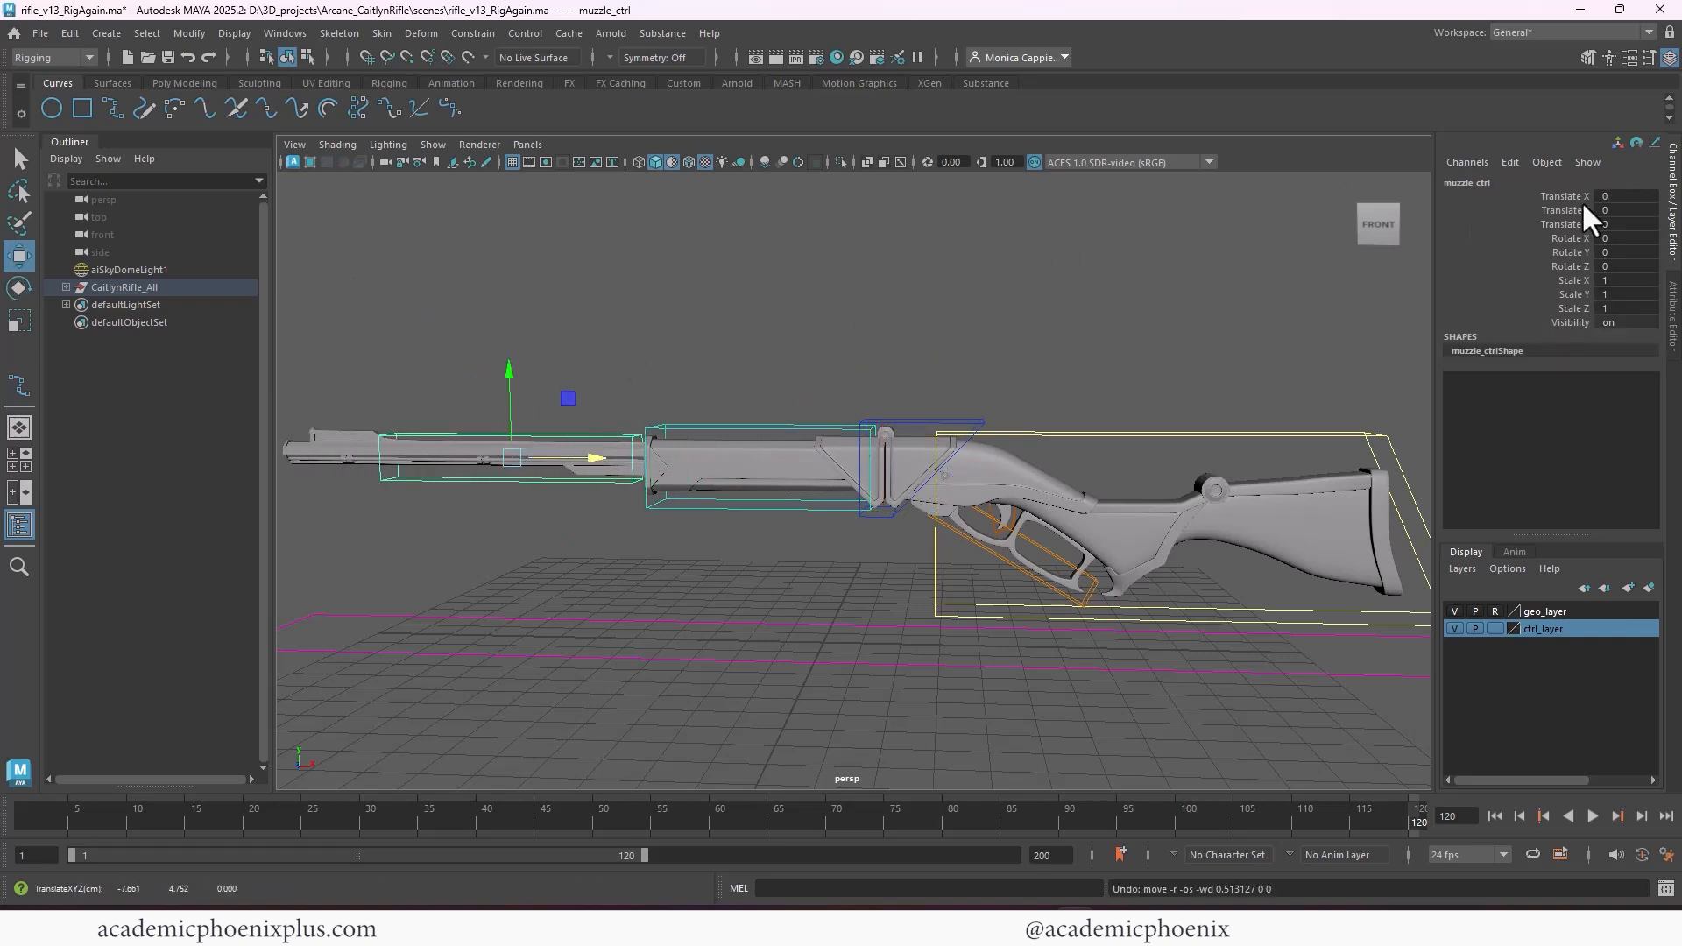
# Lock and hide every channel of muzzle_ctrl except Translate X, and clear the selection
pyautogui.moveTo(1575, 210); pyautogui.dragTo(1570, 317)
pyautogui.rightClick(1570, 308)
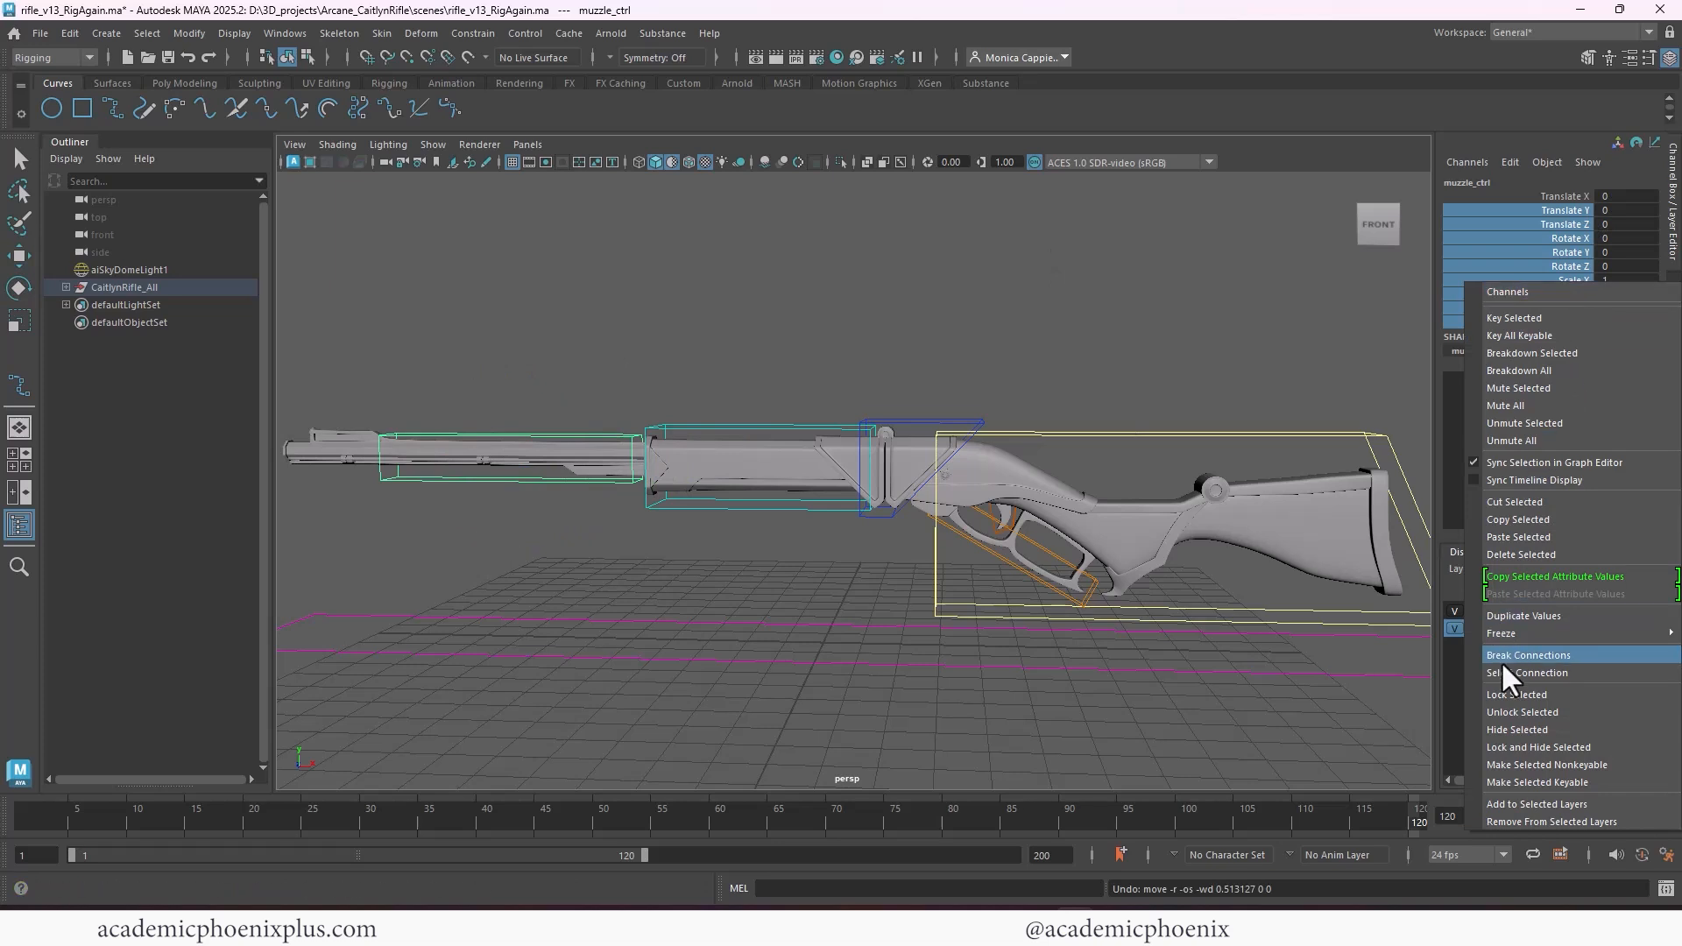
pyautogui.click(1575, 747)
pyautogui.click(1264, 407)
# Select stock_ctrl, test how far it can rotate around Z, and undo the rotation
pyautogui.keyDown('alt'); pyautogui.moveTo(1264, 404); pyautogui.dragTo(1091, 378); pyautogui.keyUp('alt')
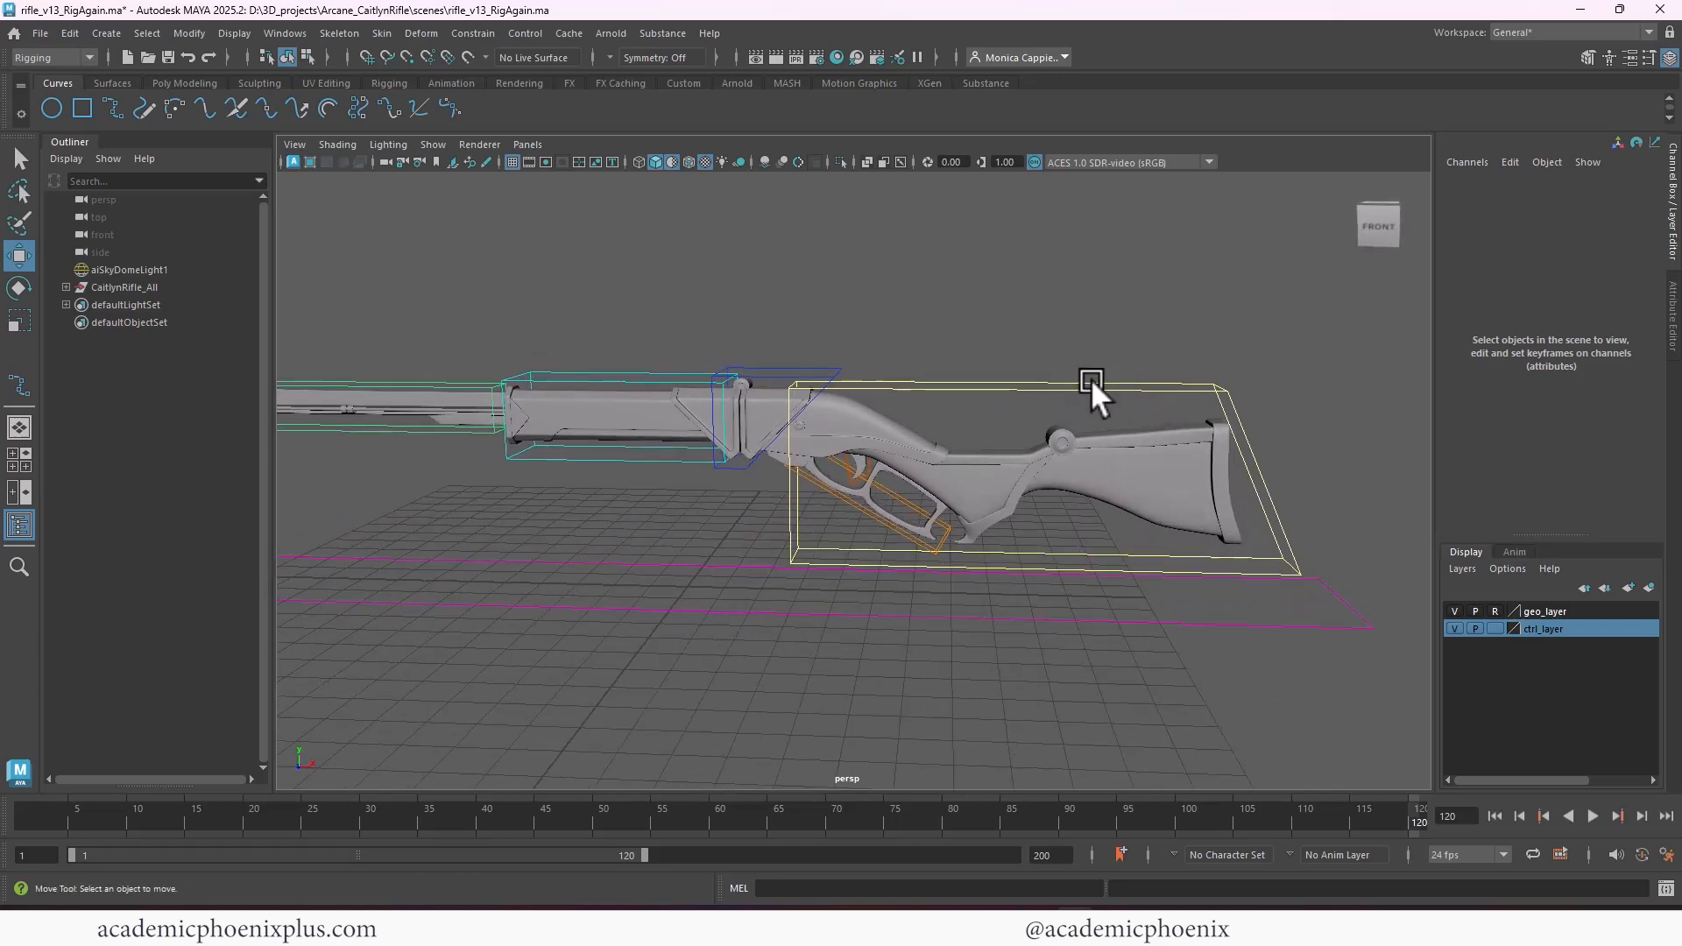
pyautogui.click(1048, 382)
pyautogui.press('e')
pyautogui.moveTo(850, 391); pyautogui.dragTo(848, 624)
pyautogui.hotkey('ctrl', 'z')
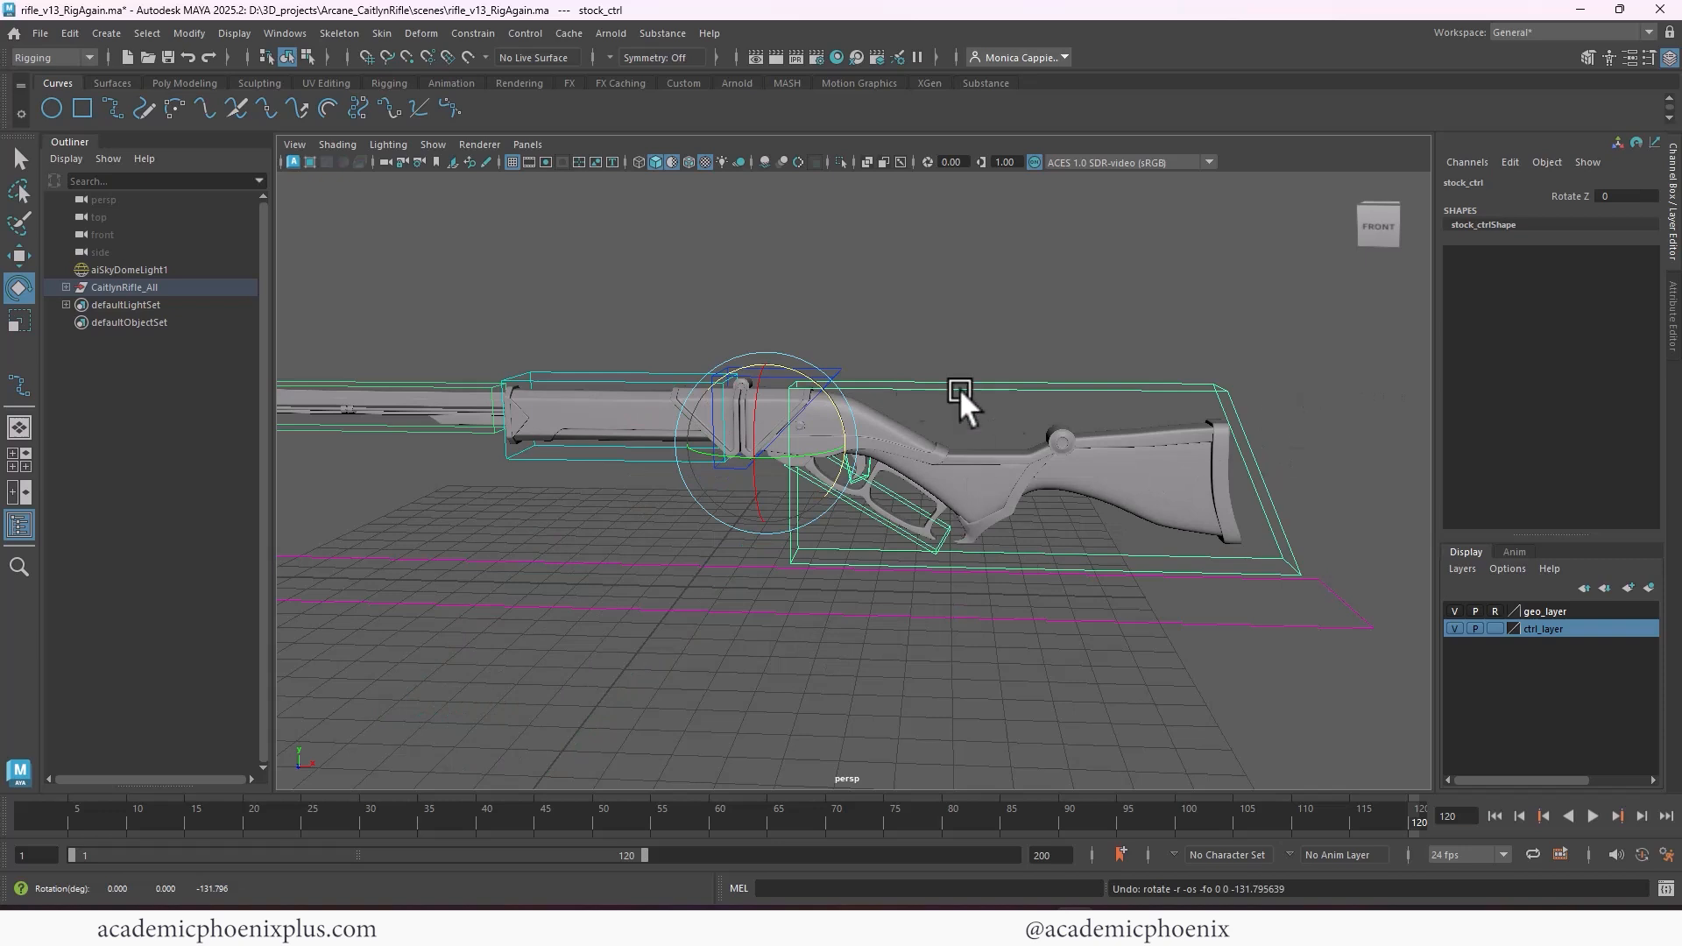
# Enable rotation limits on stock_ctrl's Z axis with a minimum of -45 and a maximum of 5
pyautogui.hotkey('ctrl', 'a')
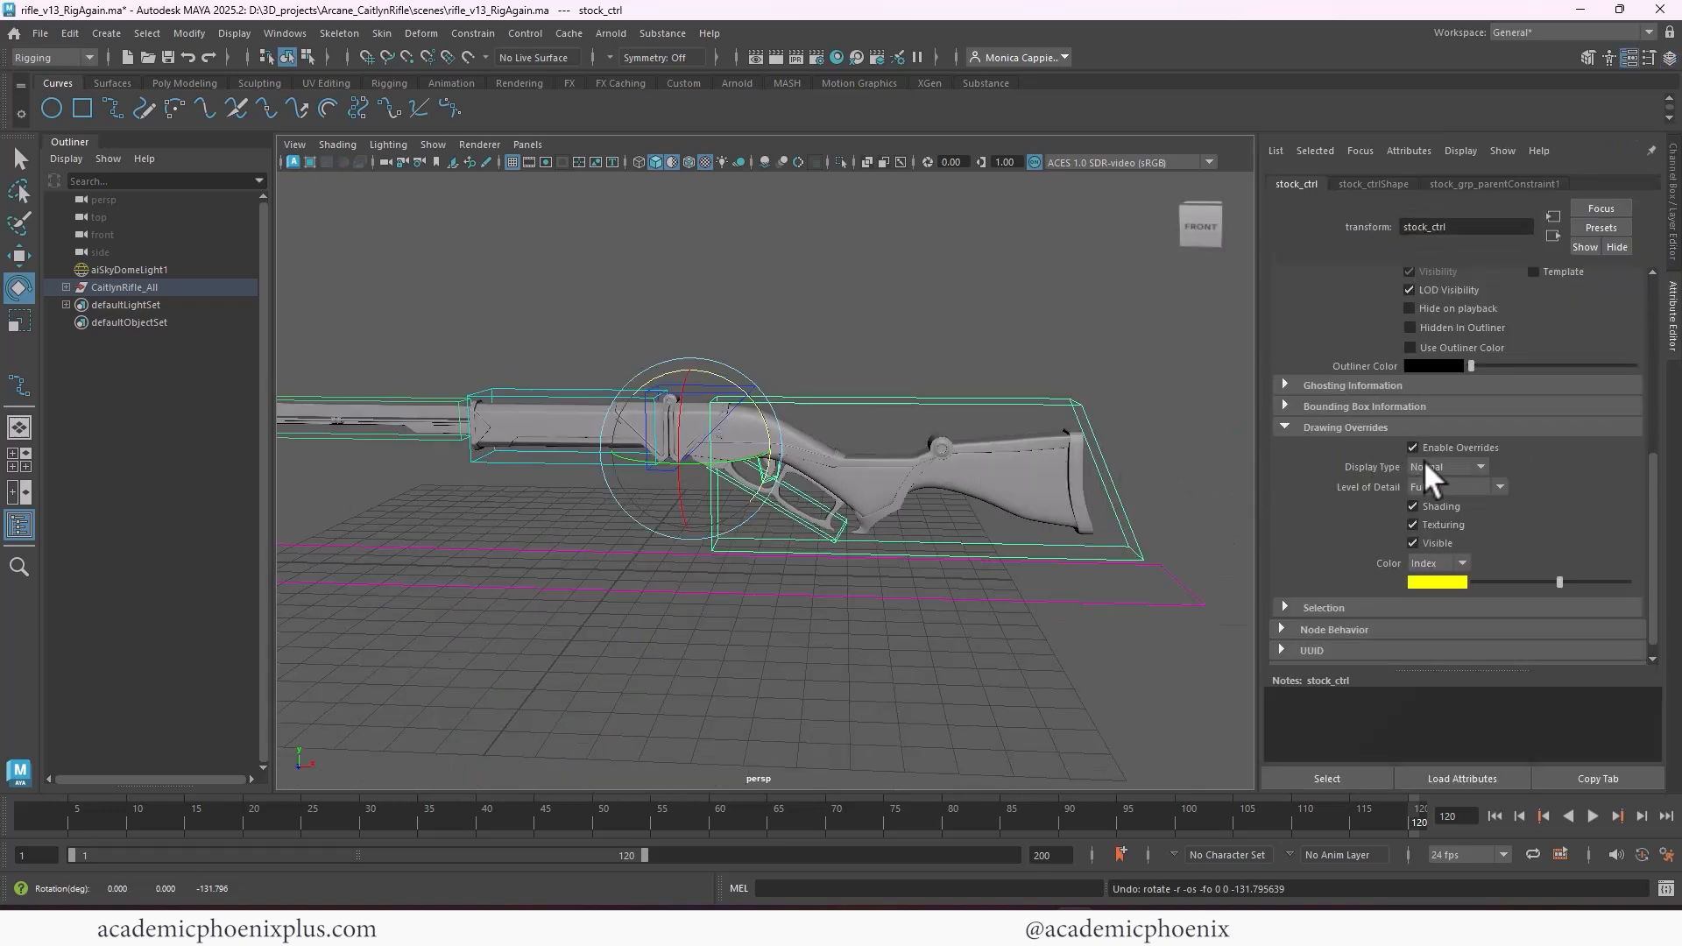
pyautogui.scroll(5, 1365, 418)
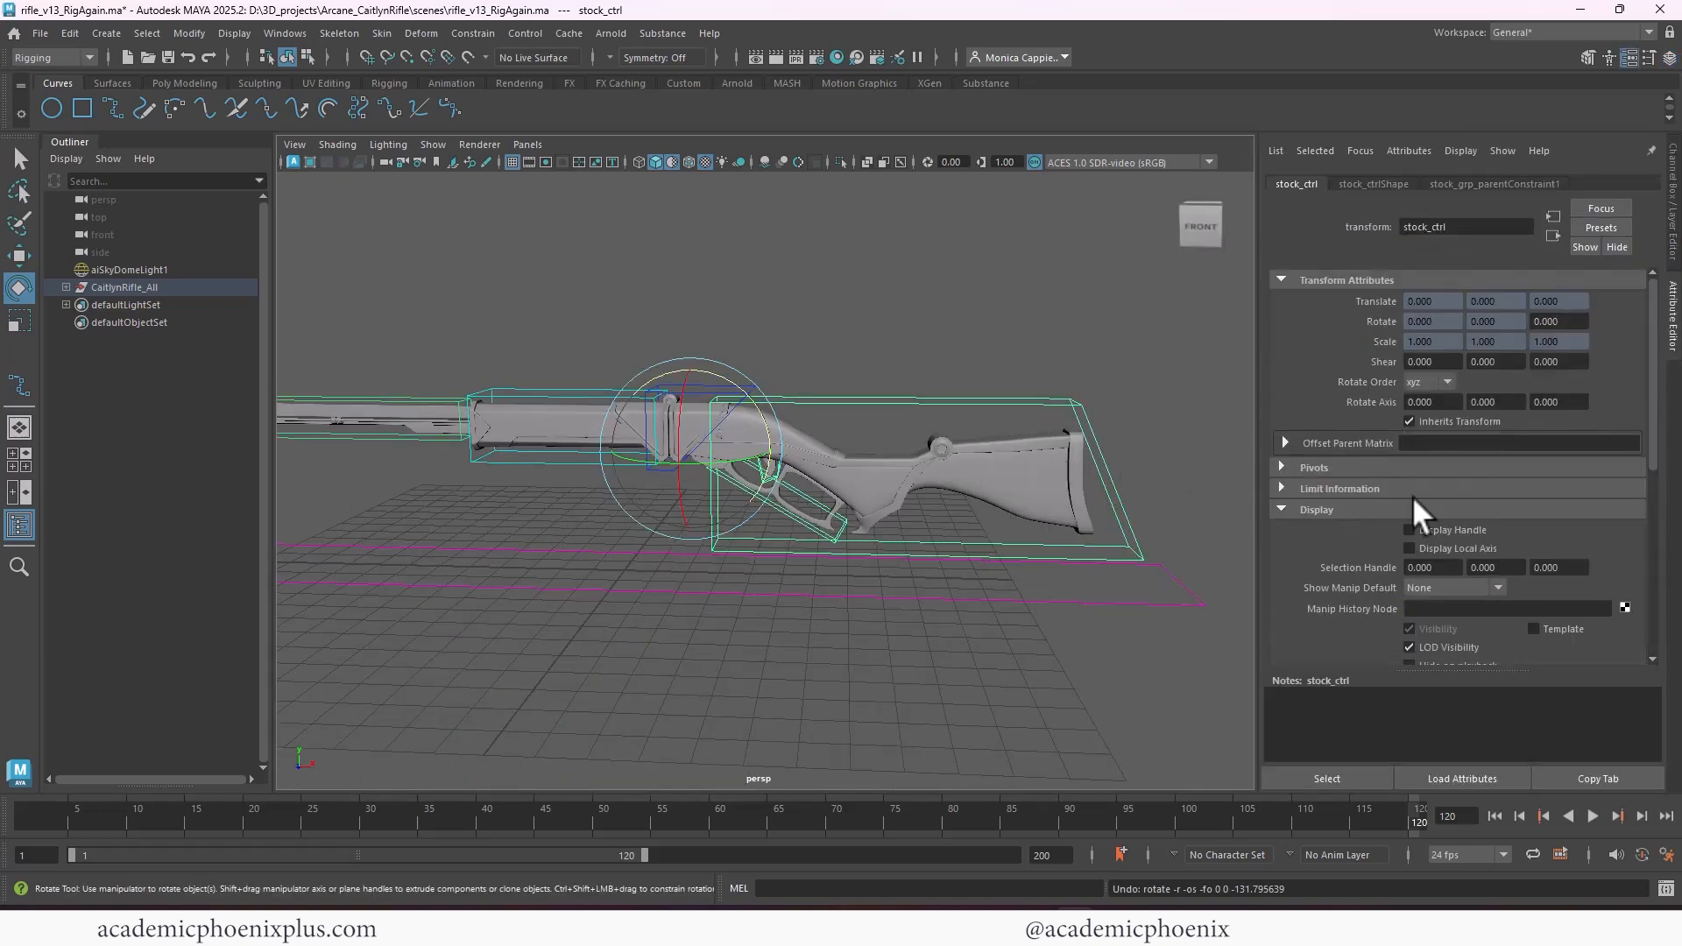
pyautogui.click(1339, 489)
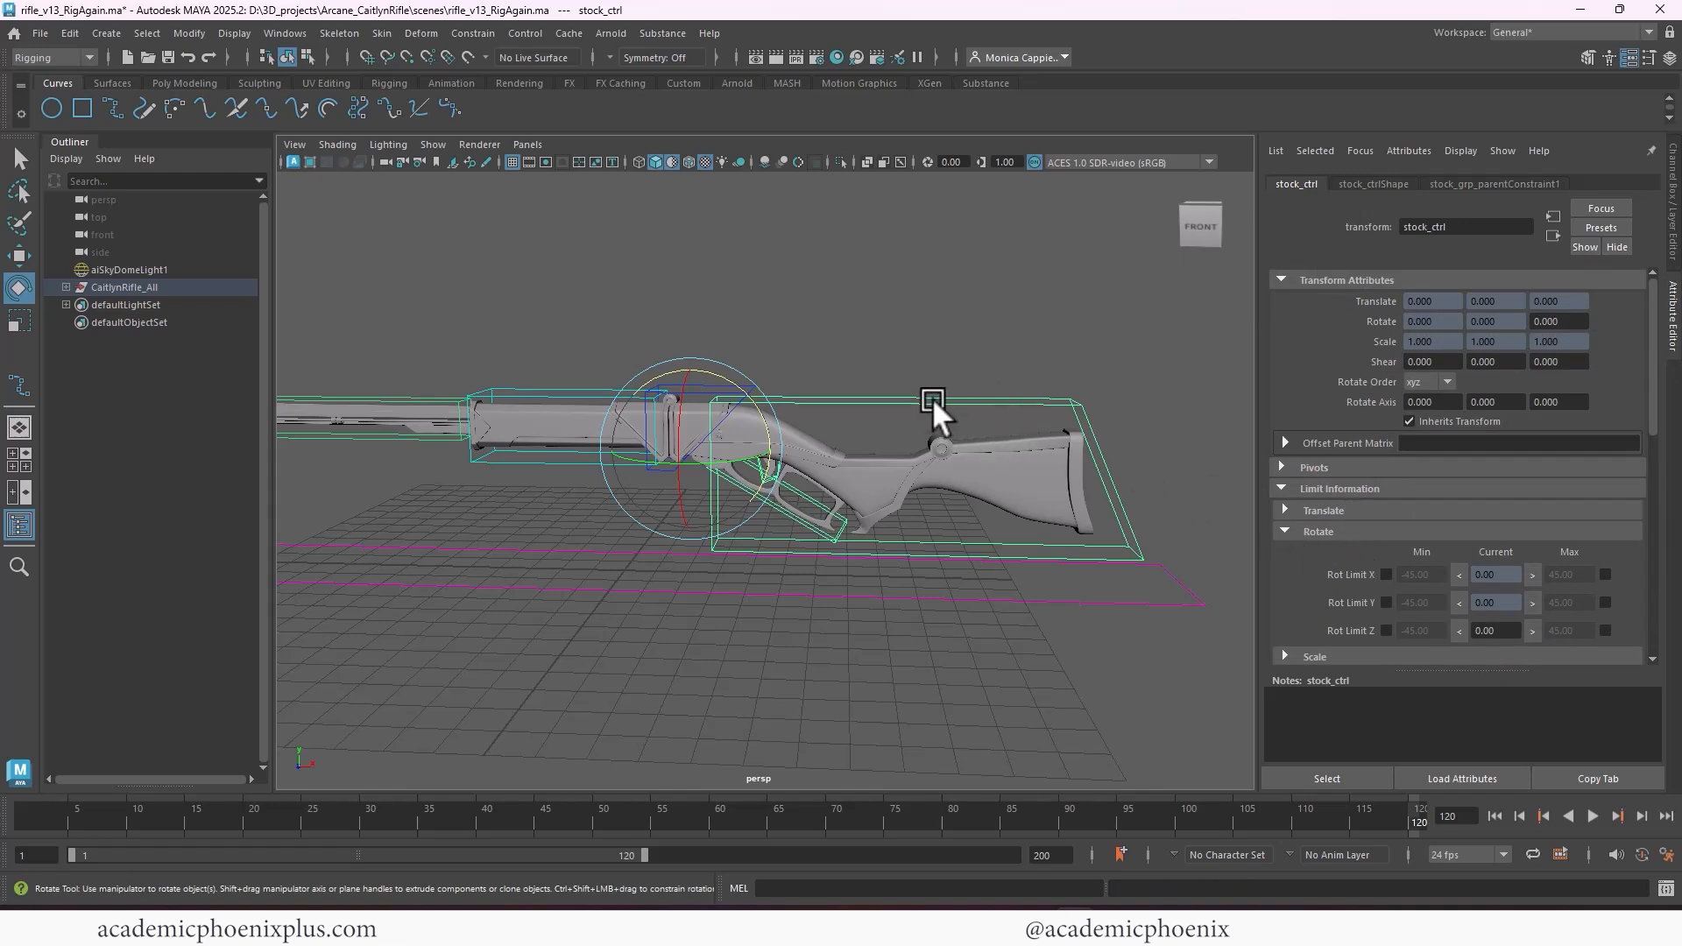
pyautogui.moveTo(764, 417); pyautogui.dragTo(749, 480)
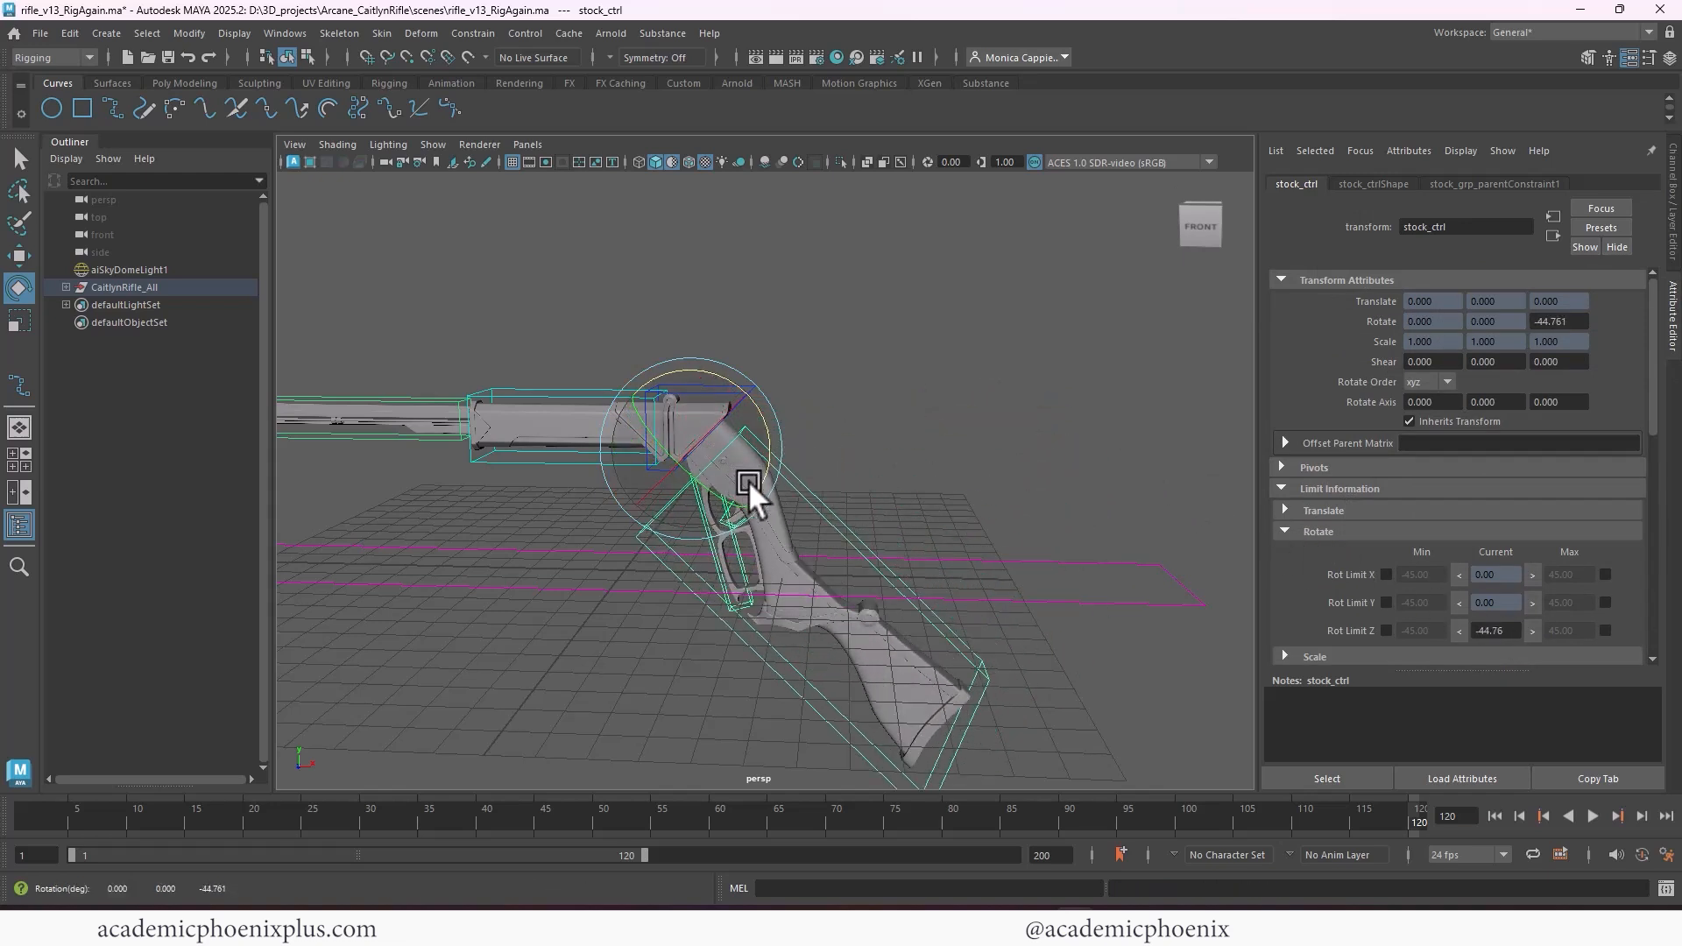
pyautogui.click(1386, 630)
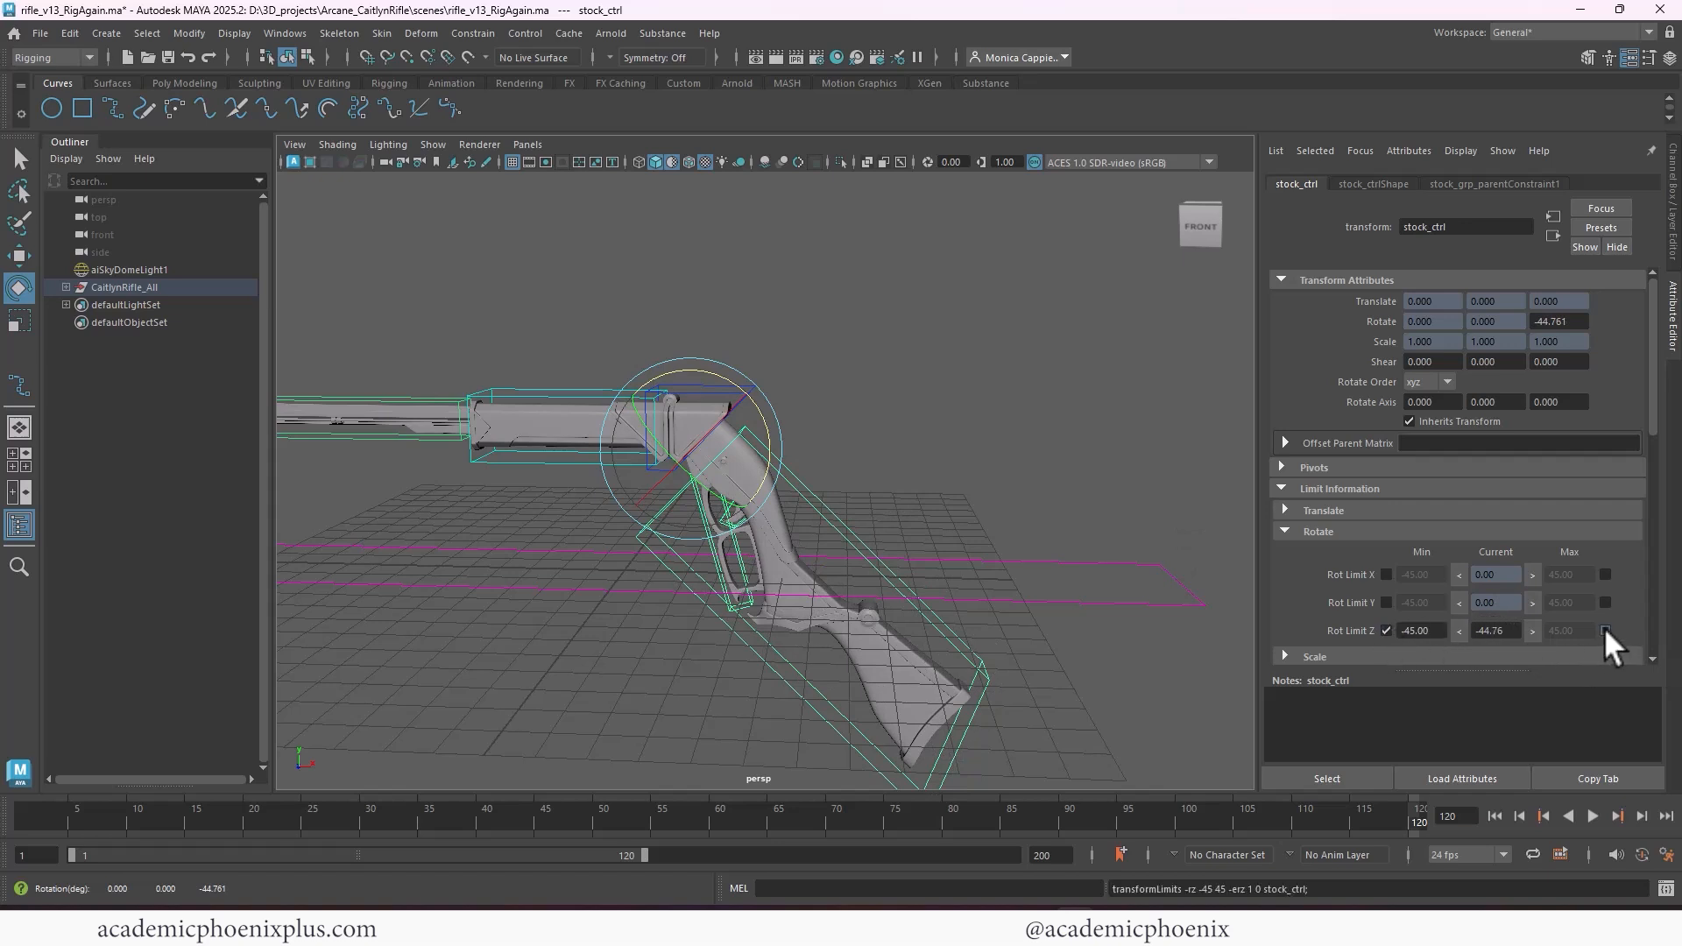
pyautogui.click(1606, 631)
pyautogui.write('5')
pyautogui.press('Return')
# Test stock_ctrl against its rotation limits, reset its Z rotation to 0, and clear the selection
pyautogui.click(986, 408)
pyautogui.click(774, 463)
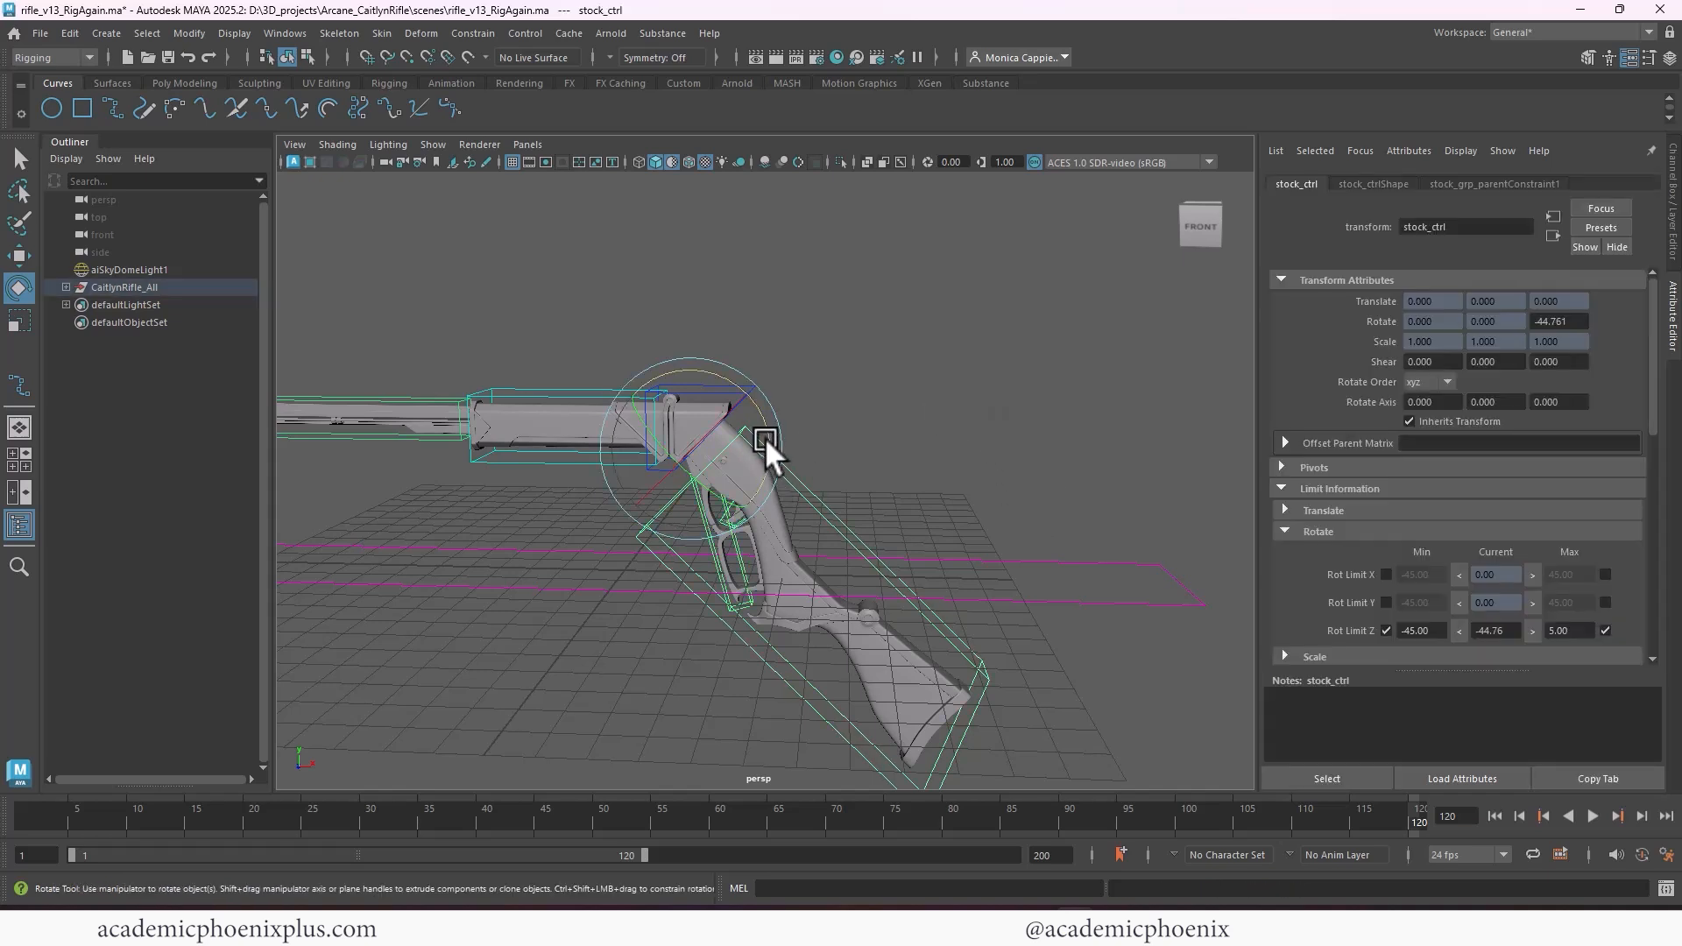
pyautogui.moveTo(758, 441); pyautogui.dragTo(855, 547)
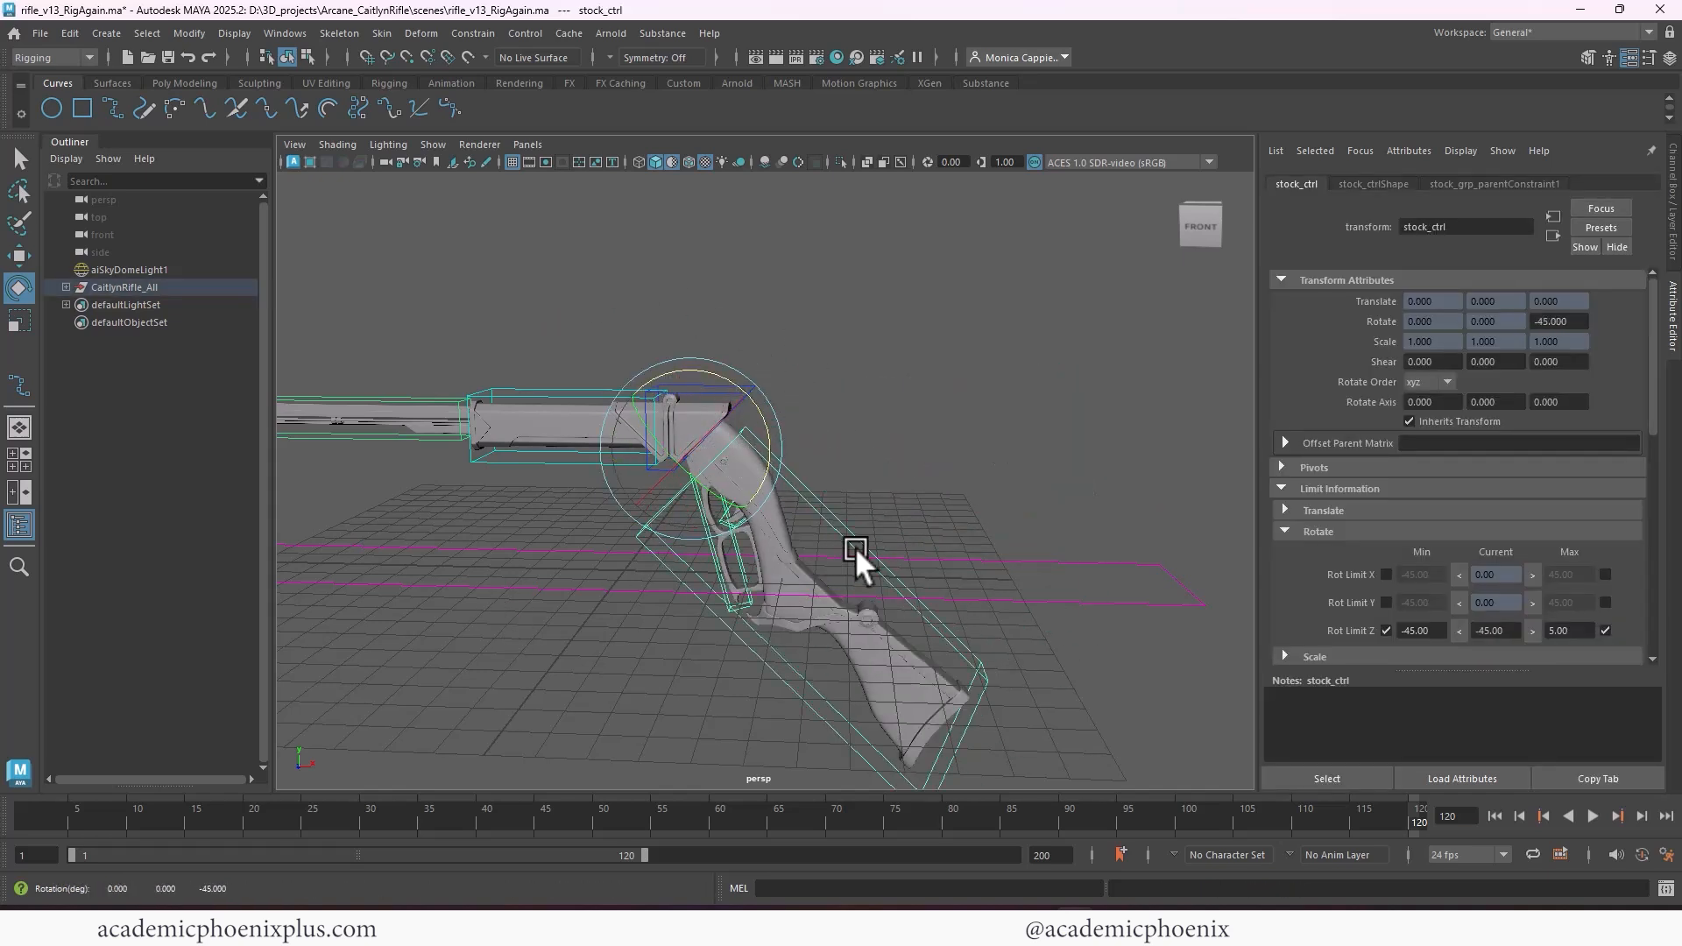
pyautogui.click(1497, 631)
pyautogui.write('0')
pyautogui.press('Return')
pyautogui.click(820, 380)
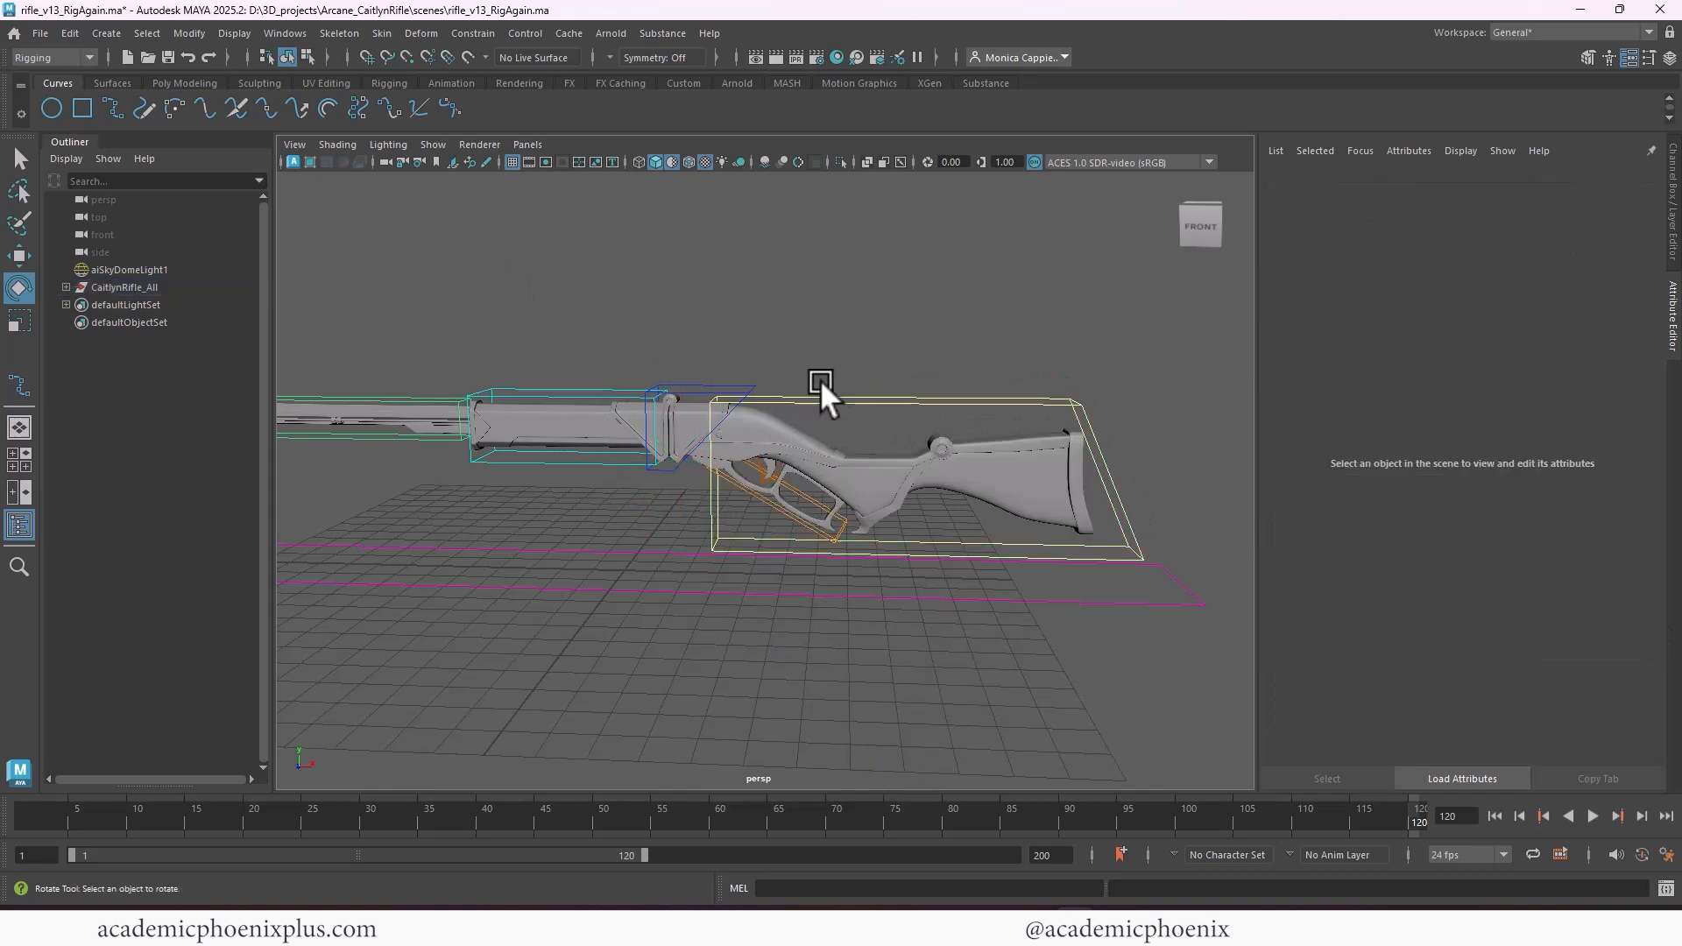
# Rotate triggerGuard_ctrl to about -30.94 around Z and store that angle as its minimum Z rotation limit
pyautogui.click(803, 528)
pyautogui.moveTo(804, 438); pyautogui.dragTo(787, 482)
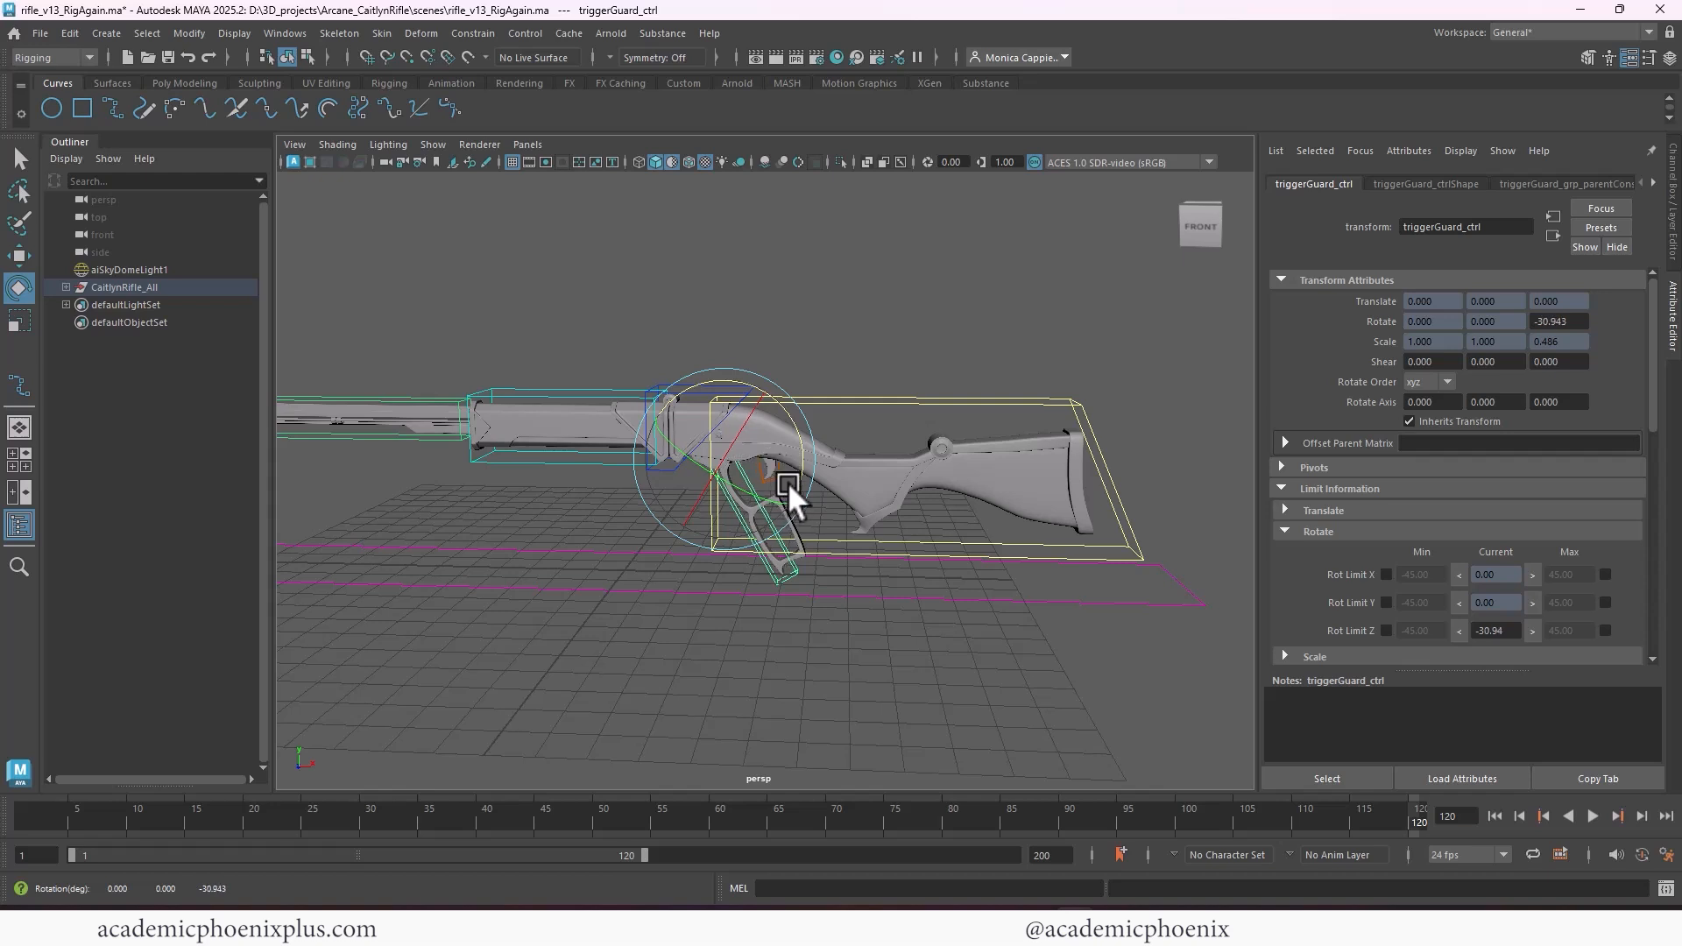
pyautogui.click(1386, 631)
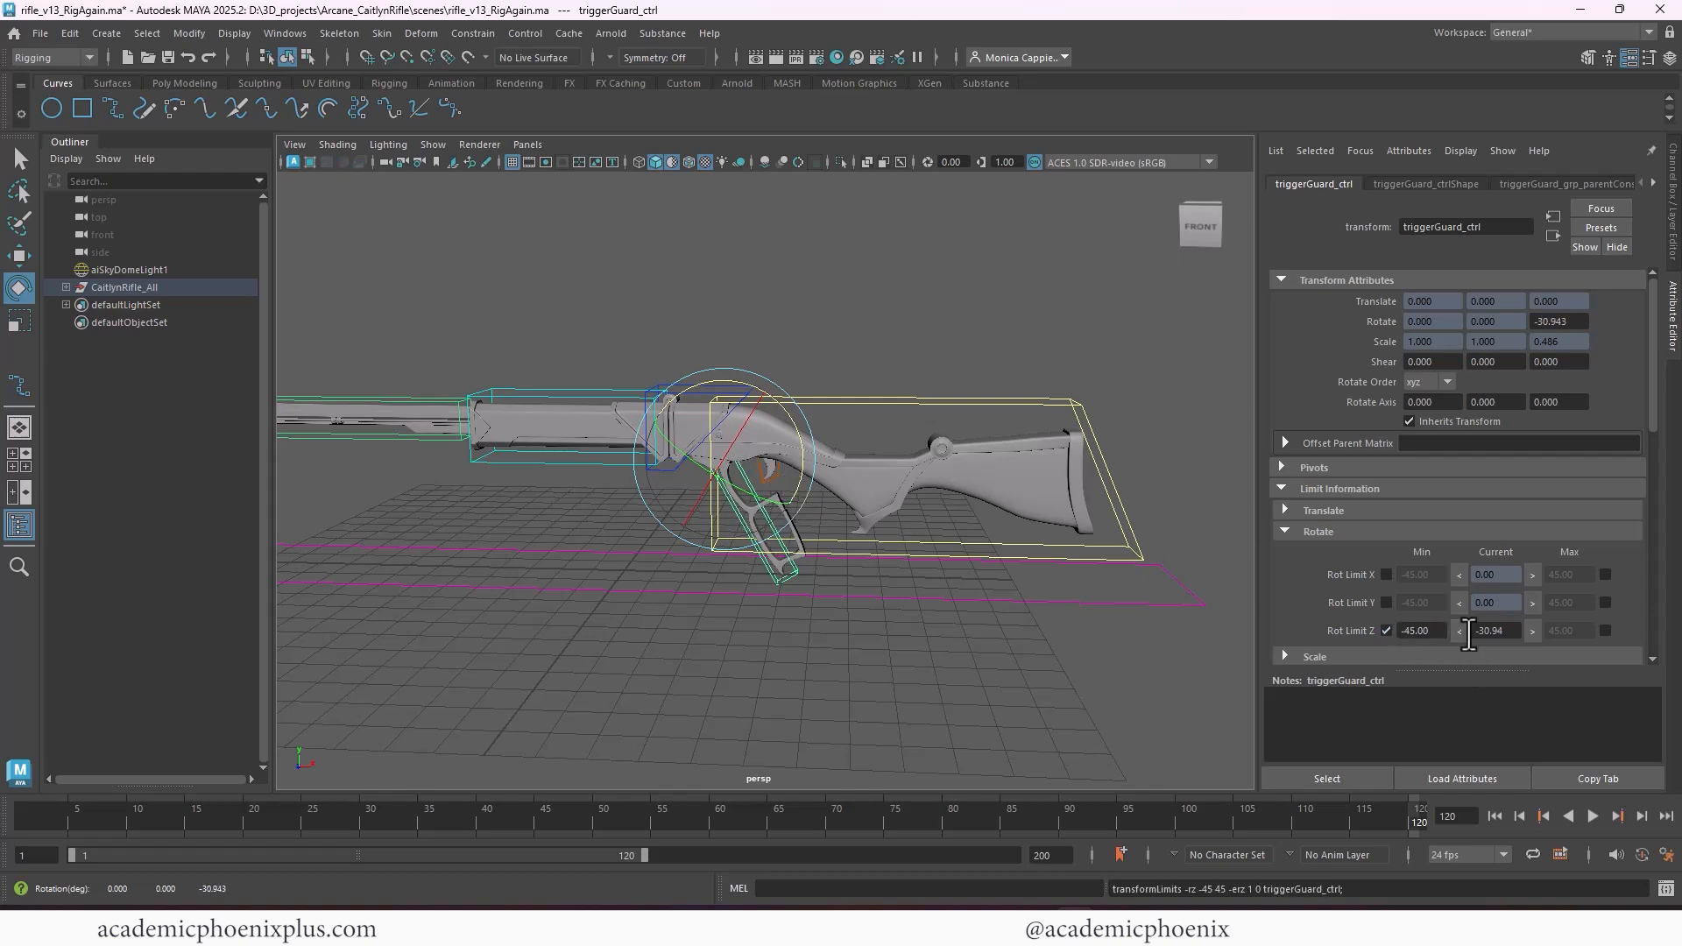
pyautogui.click(1458, 631)
# Enable triggerGuard_ctrl's maximum Z rotation limit at 3 and clear the selection
pyautogui.click(1606, 631)
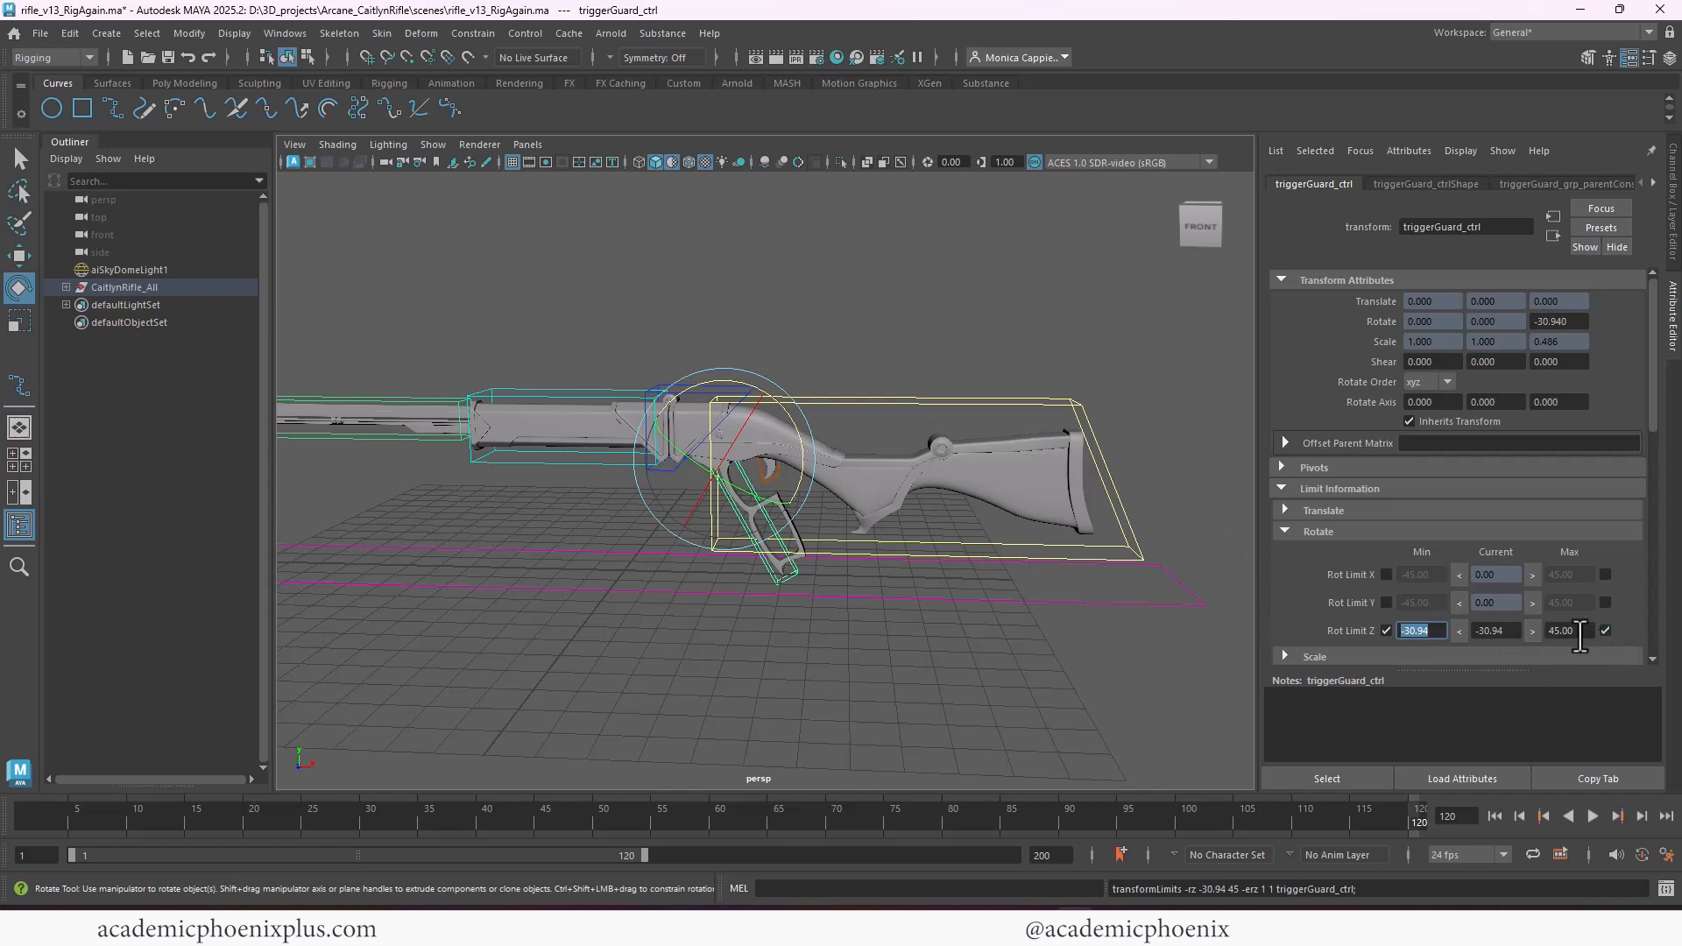
pyautogui.write('3')
pyautogui.press('Return')
pyautogui.click(1532, 630)
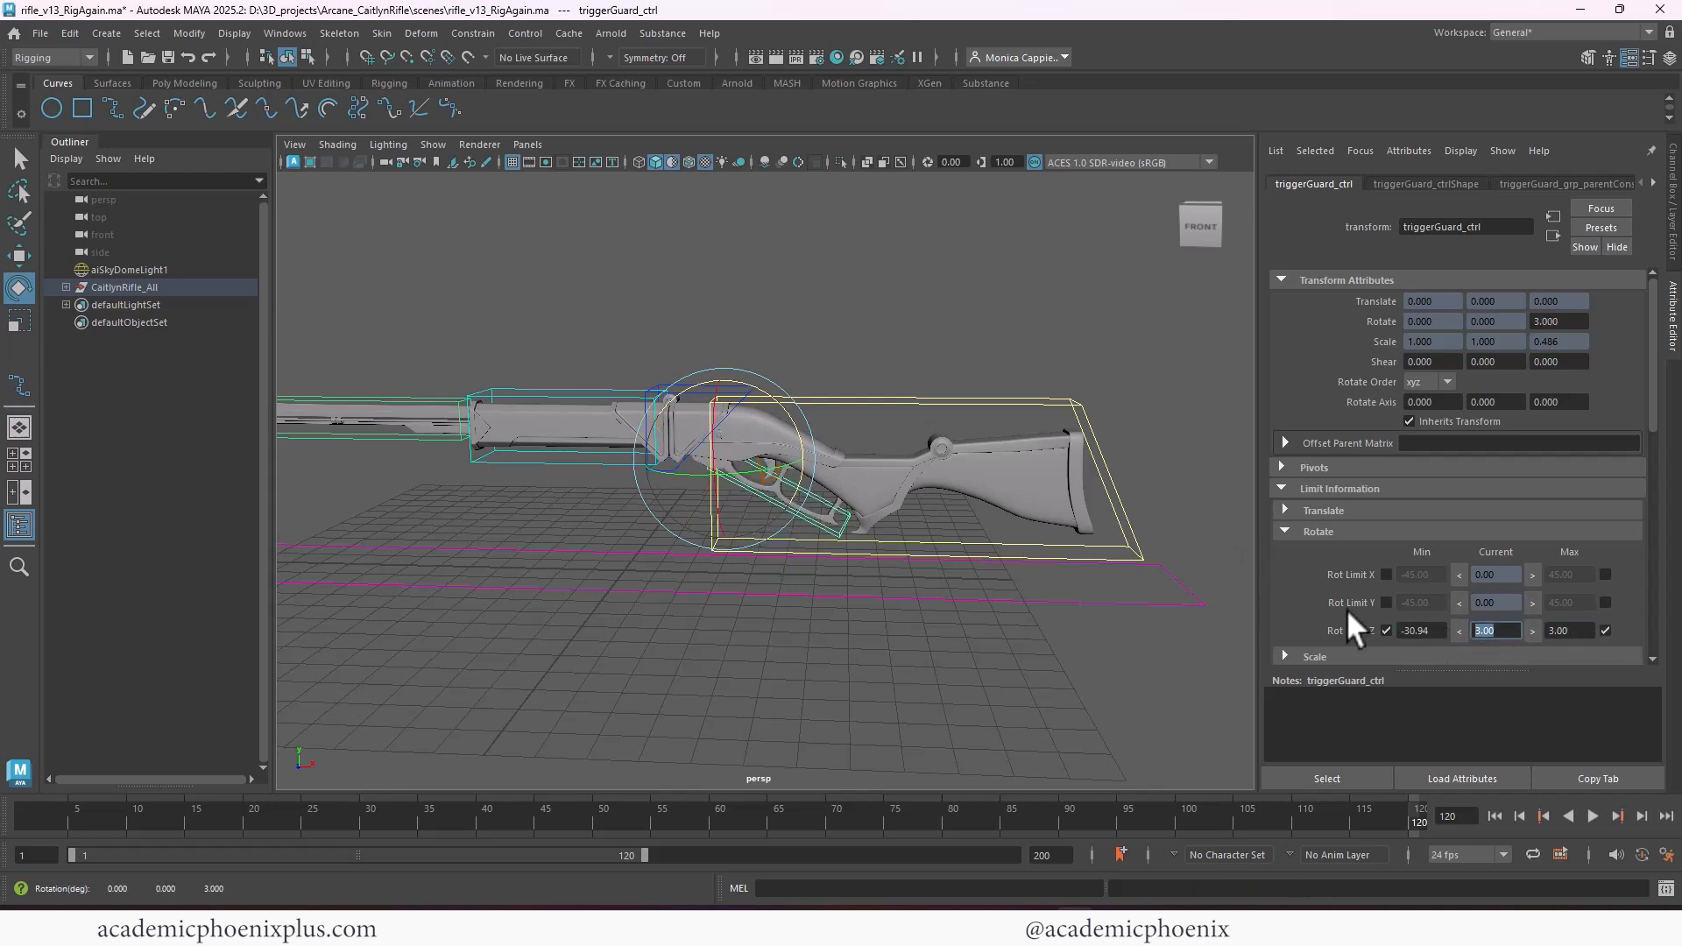
pyautogui.click(934, 342)
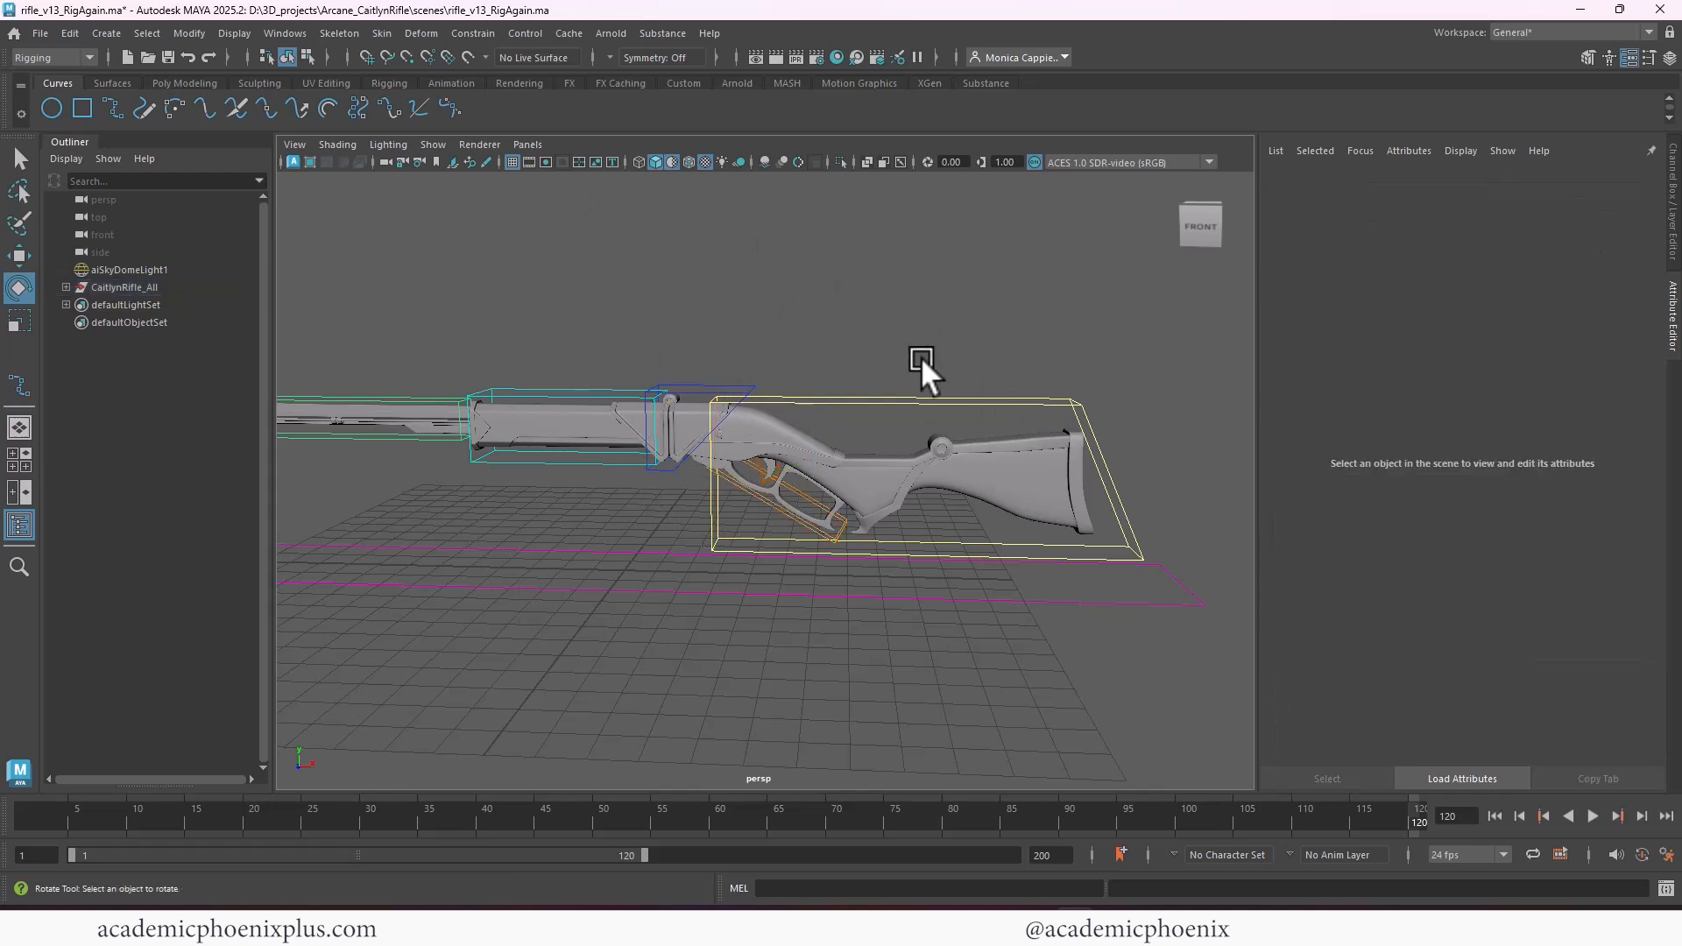
# Rotate trigger_ctrl to about 21.28 around Z and enable that angle as its maximum Z rotation limit
pyautogui.keyDown('alt'); pyautogui.moveTo(922, 359); pyautogui.dragTo(1229, 413, button='right'); pyautogui.keyUp('alt')
pyautogui.click(791, 456)
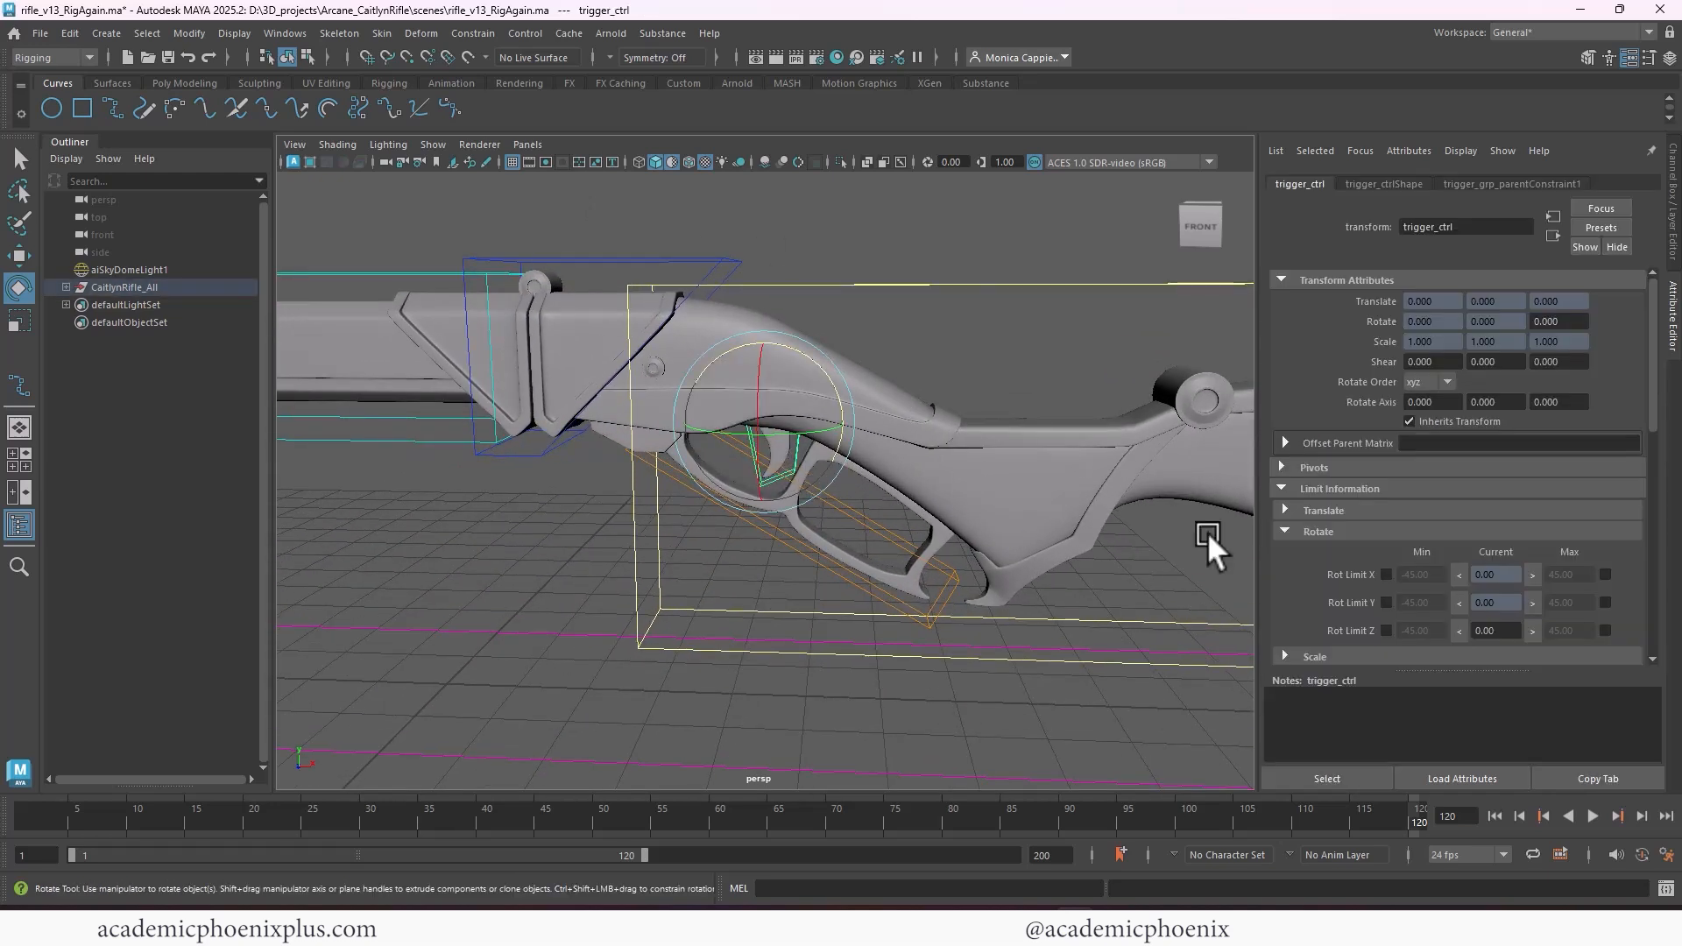
pyautogui.moveTo(830, 387); pyautogui.dragTo(813, 360)
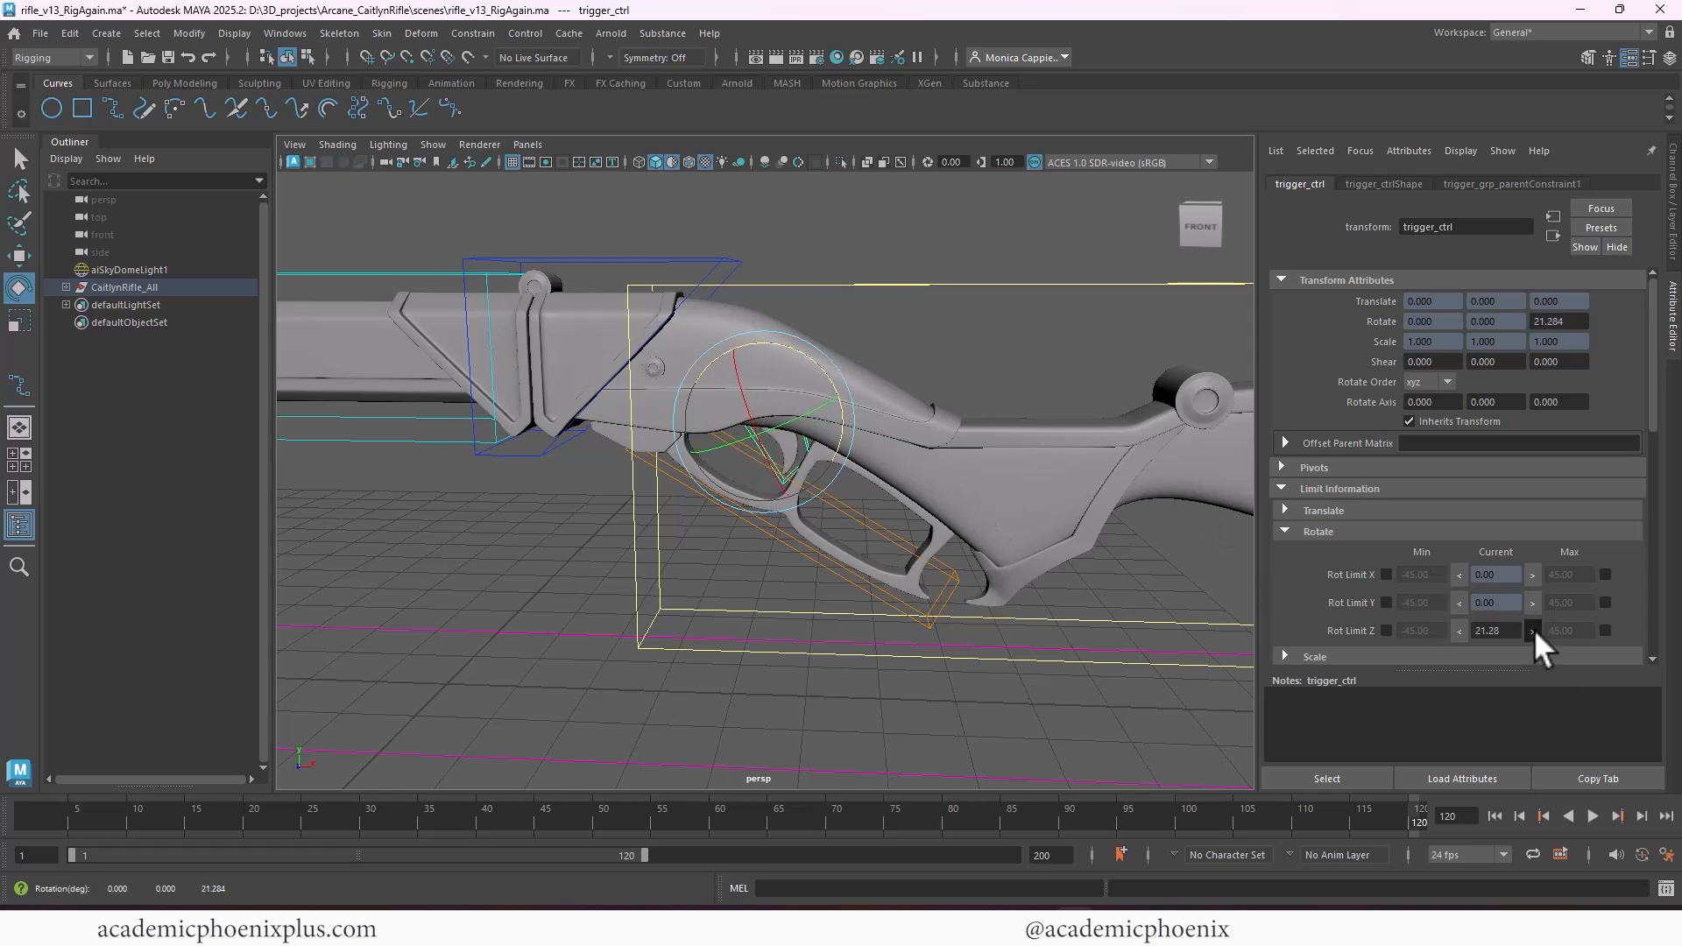
pyautogui.click(1605, 630)
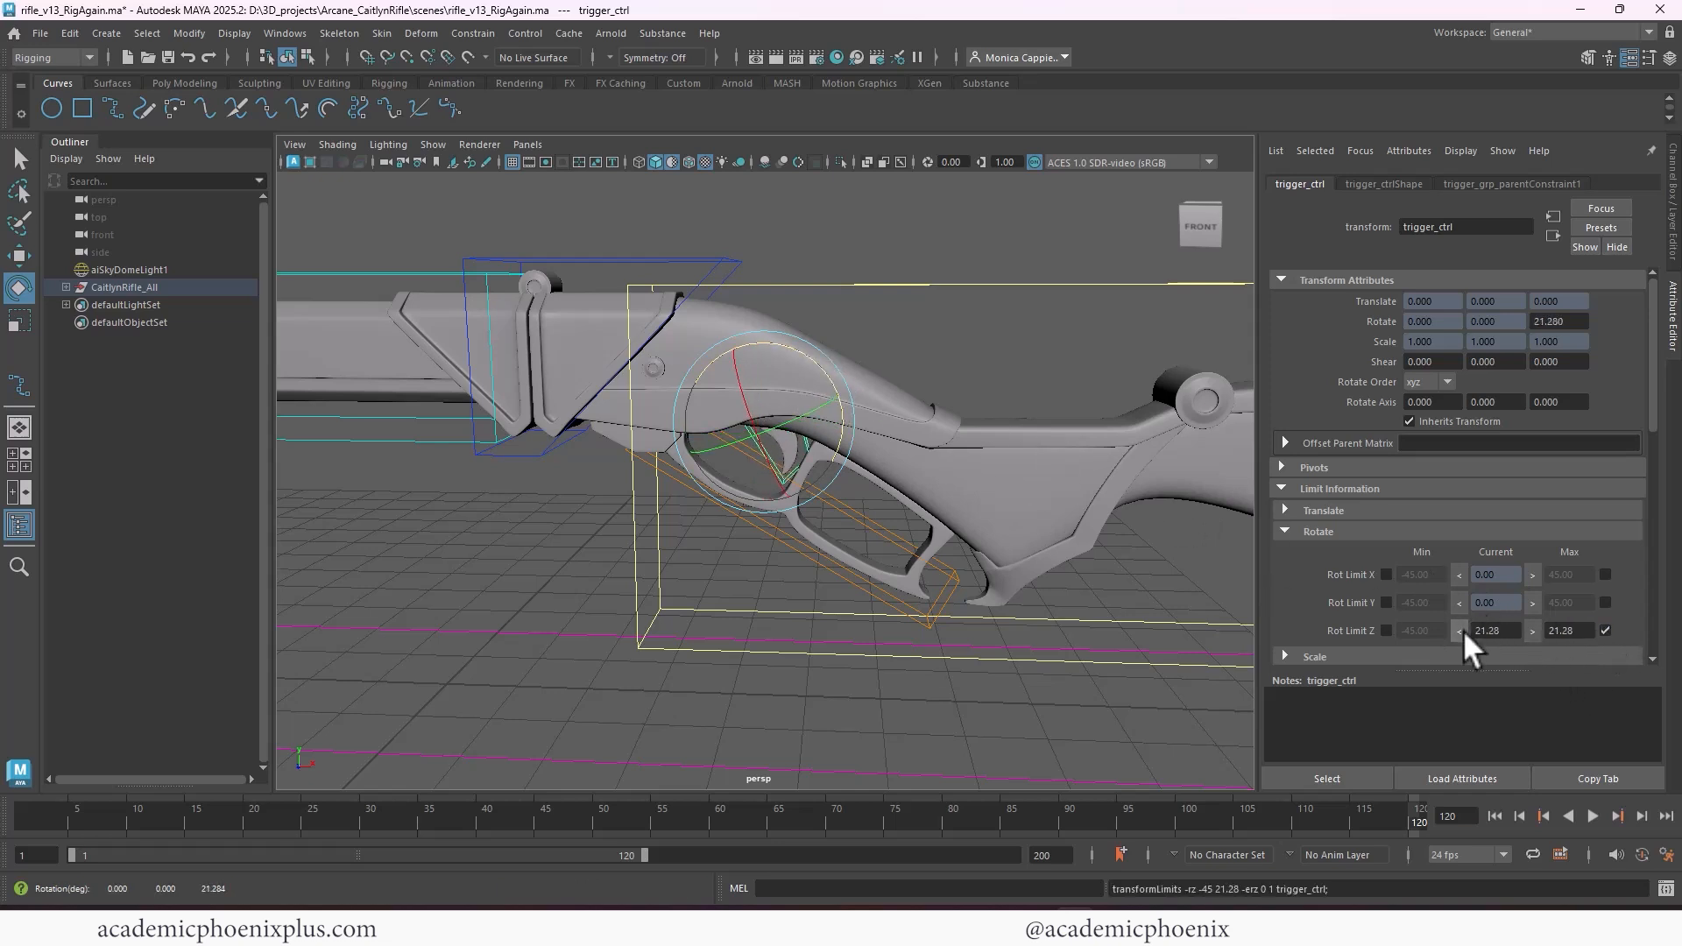
# Enable trigger_ctrl's minimum Z rotation limit at -5 and reset its current Z rotation to 0
pyautogui.click(1386, 630)
pyautogui.moveTo(1434, 631); pyautogui.dragTo(1281, 612)
pyautogui.write('-5')
pyautogui.press('Return')
pyautogui.moveTo(1495, 629); pyautogui.dragTo(1284, 602)
pyautogui.write('0')
pyautogui.press('Return')
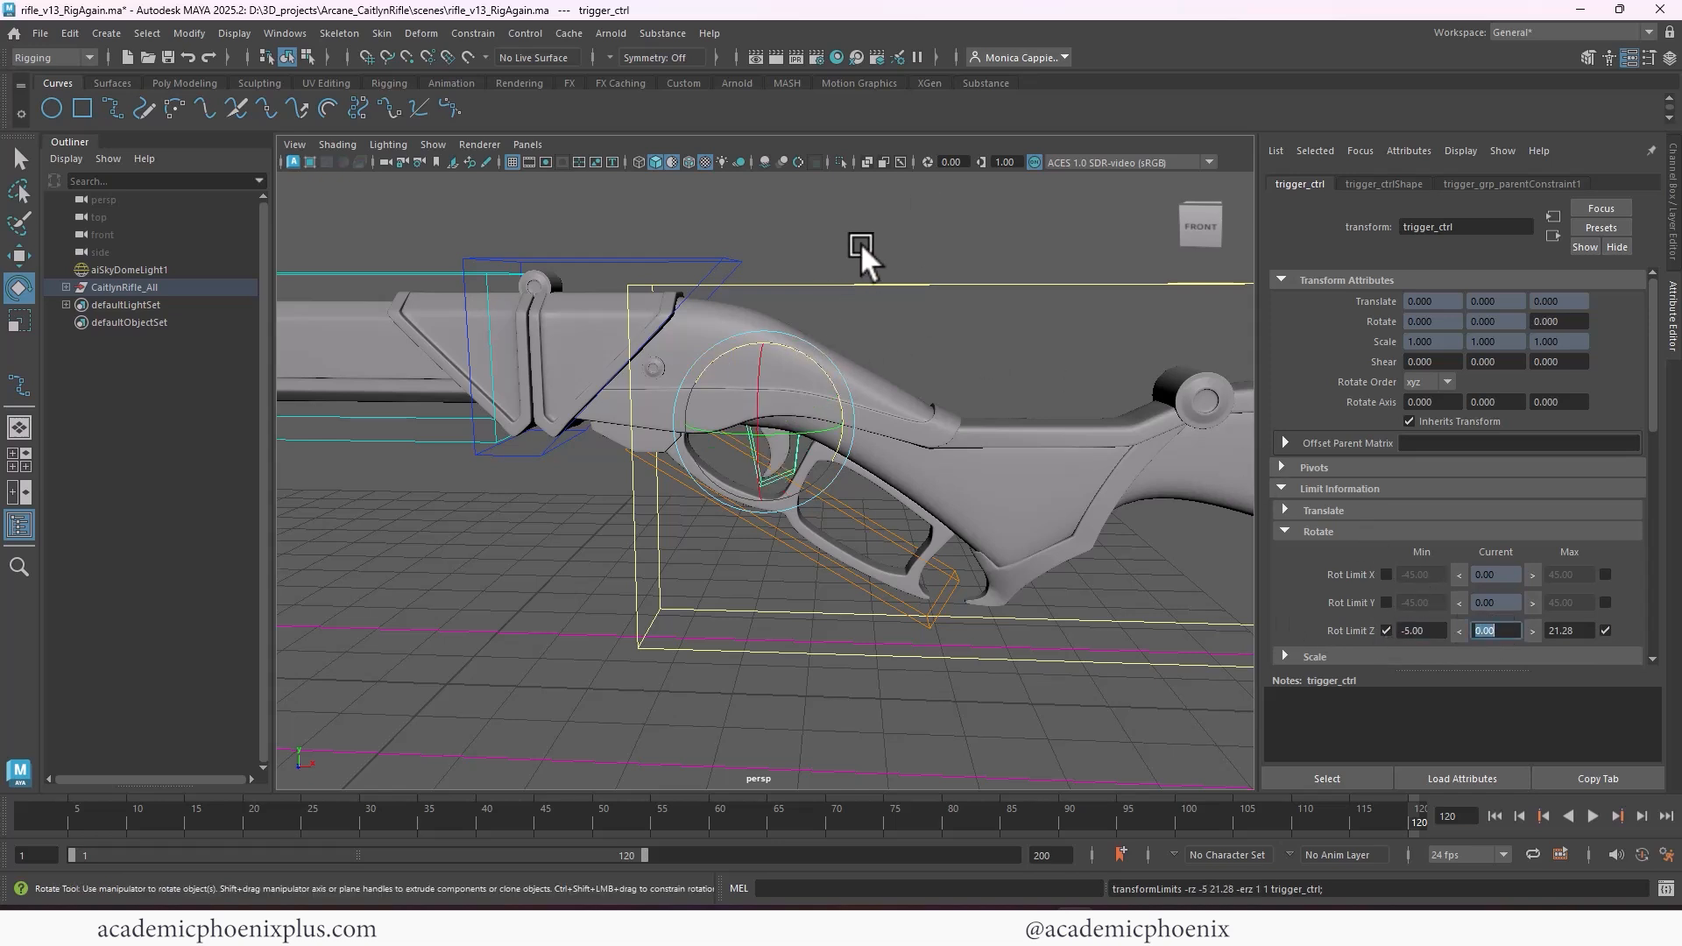
# Rotate reload_ctrl to about 50.31 around Z and enable that angle as its maximum Z rotation limit
pyautogui.keyDown('alt'); pyautogui.moveTo(860, 242); pyautogui.dragTo(683, 240, button='right'); pyautogui.keyUp('alt')
pyautogui.keyDown('alt'); pyautogui.moveTo(683, 240); pyautogui.dragTo(802, 273, button='middle'); pyautogui.keyUp('alt')
pyautogui.click(759, 374)
pyautogui.click(797, 376)
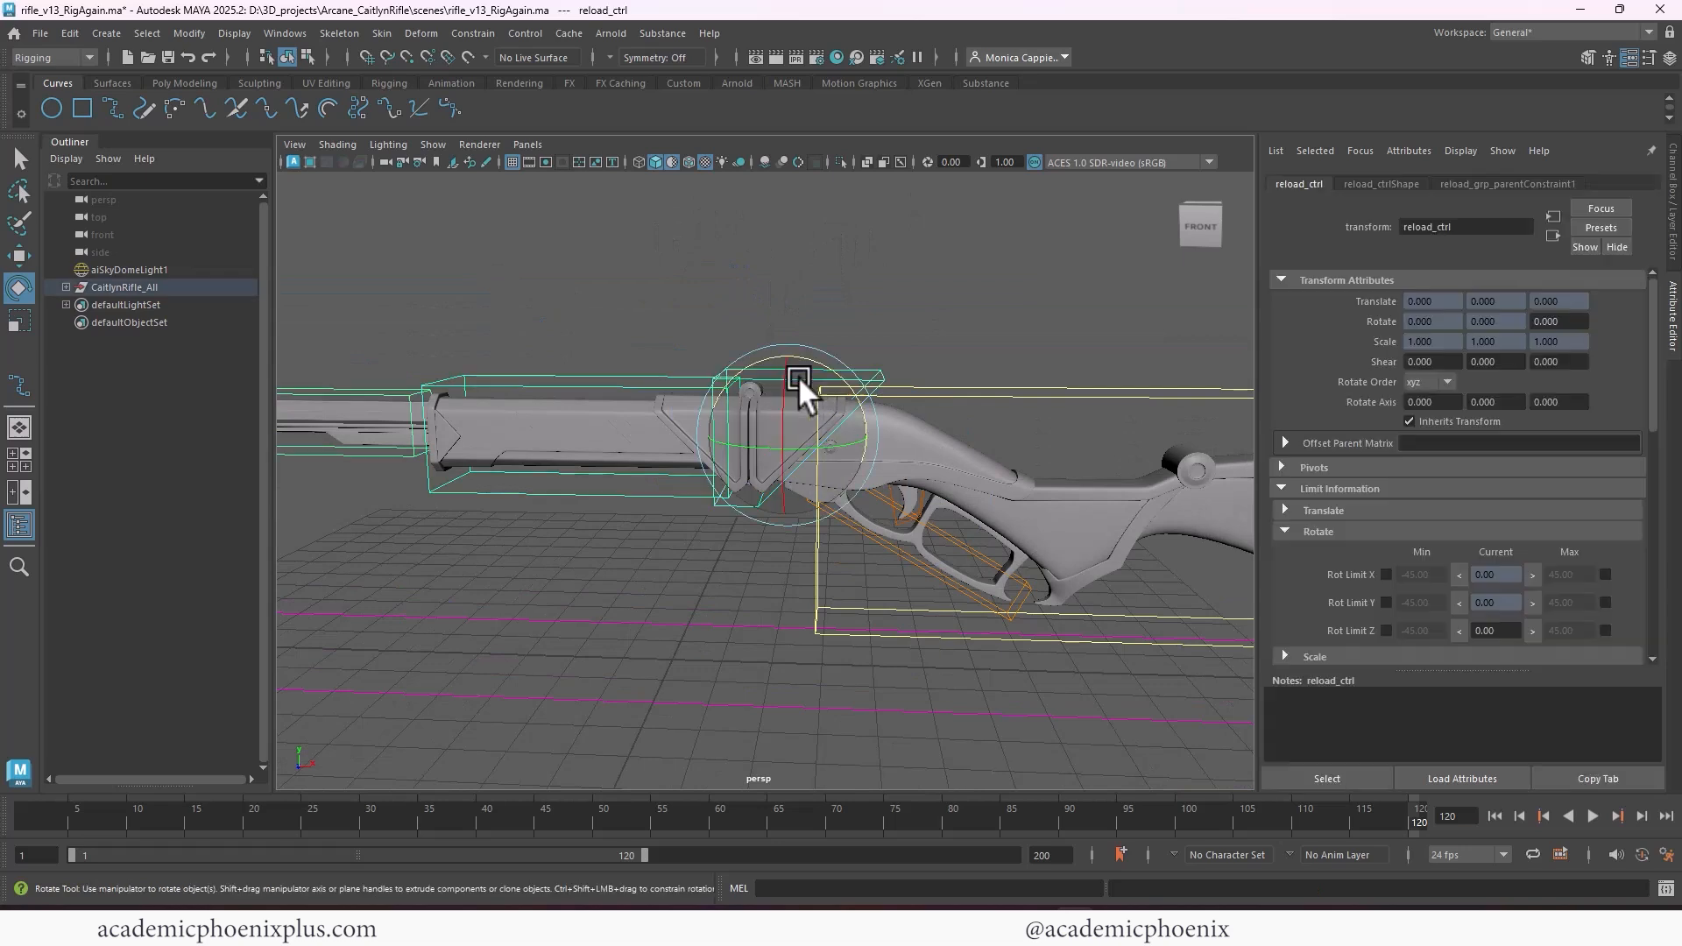
pyautogui.moveTo(798, 375); pyautogui.dragTo(776, 349)
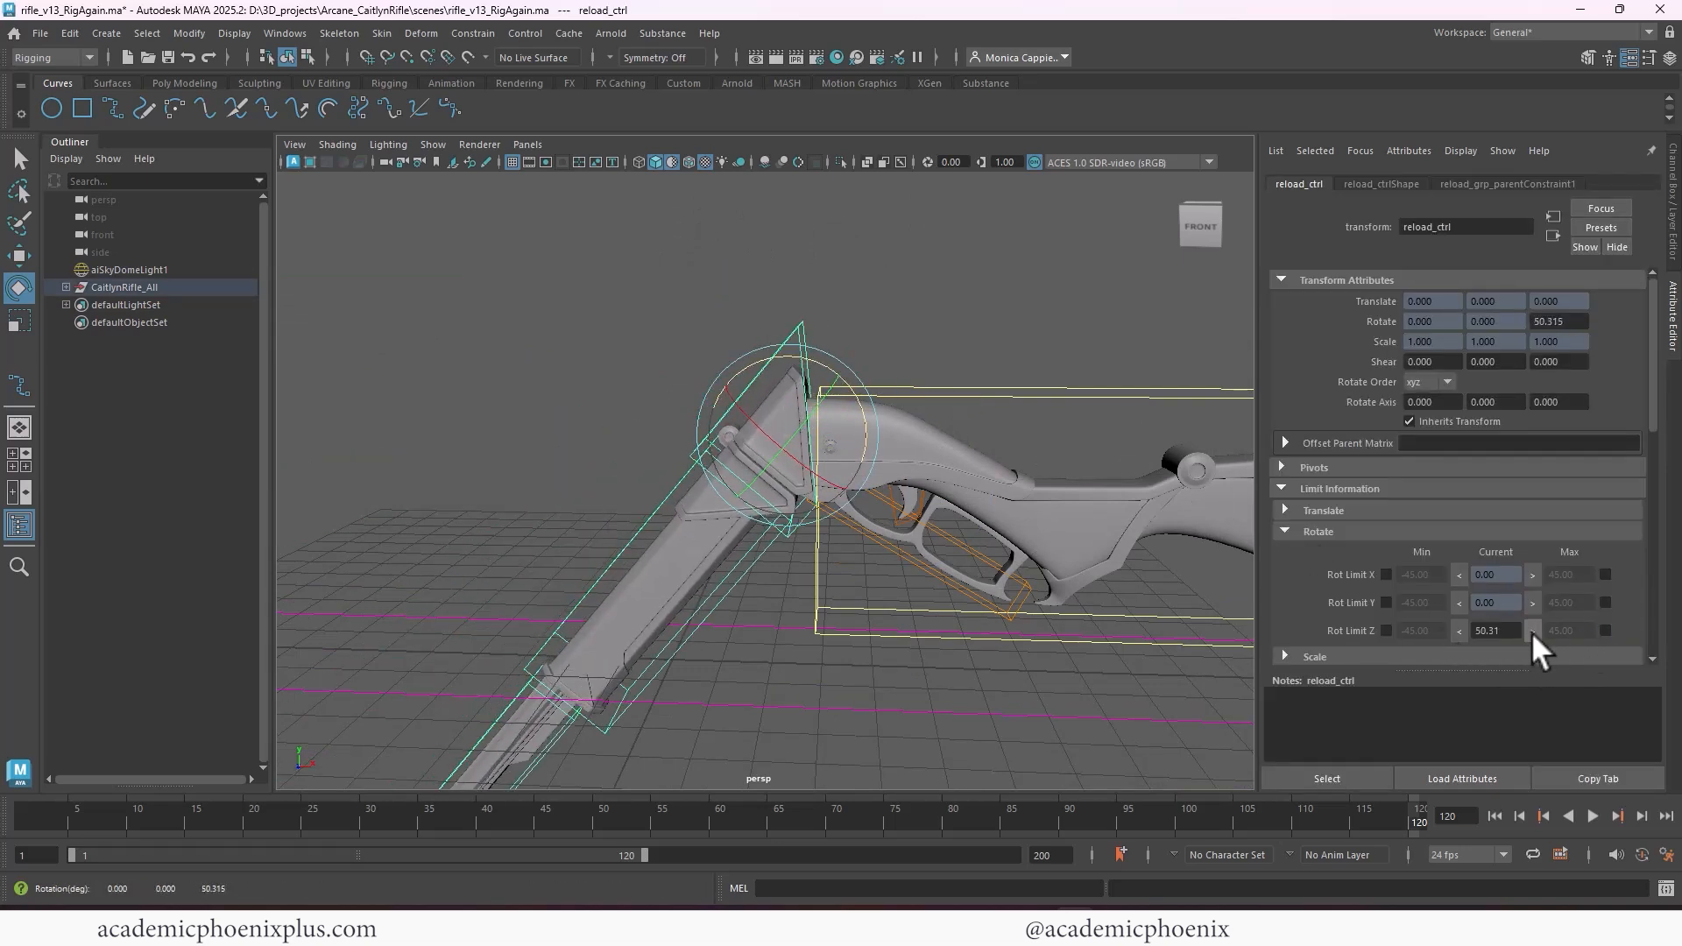
pyautogui.click(1605, 630)
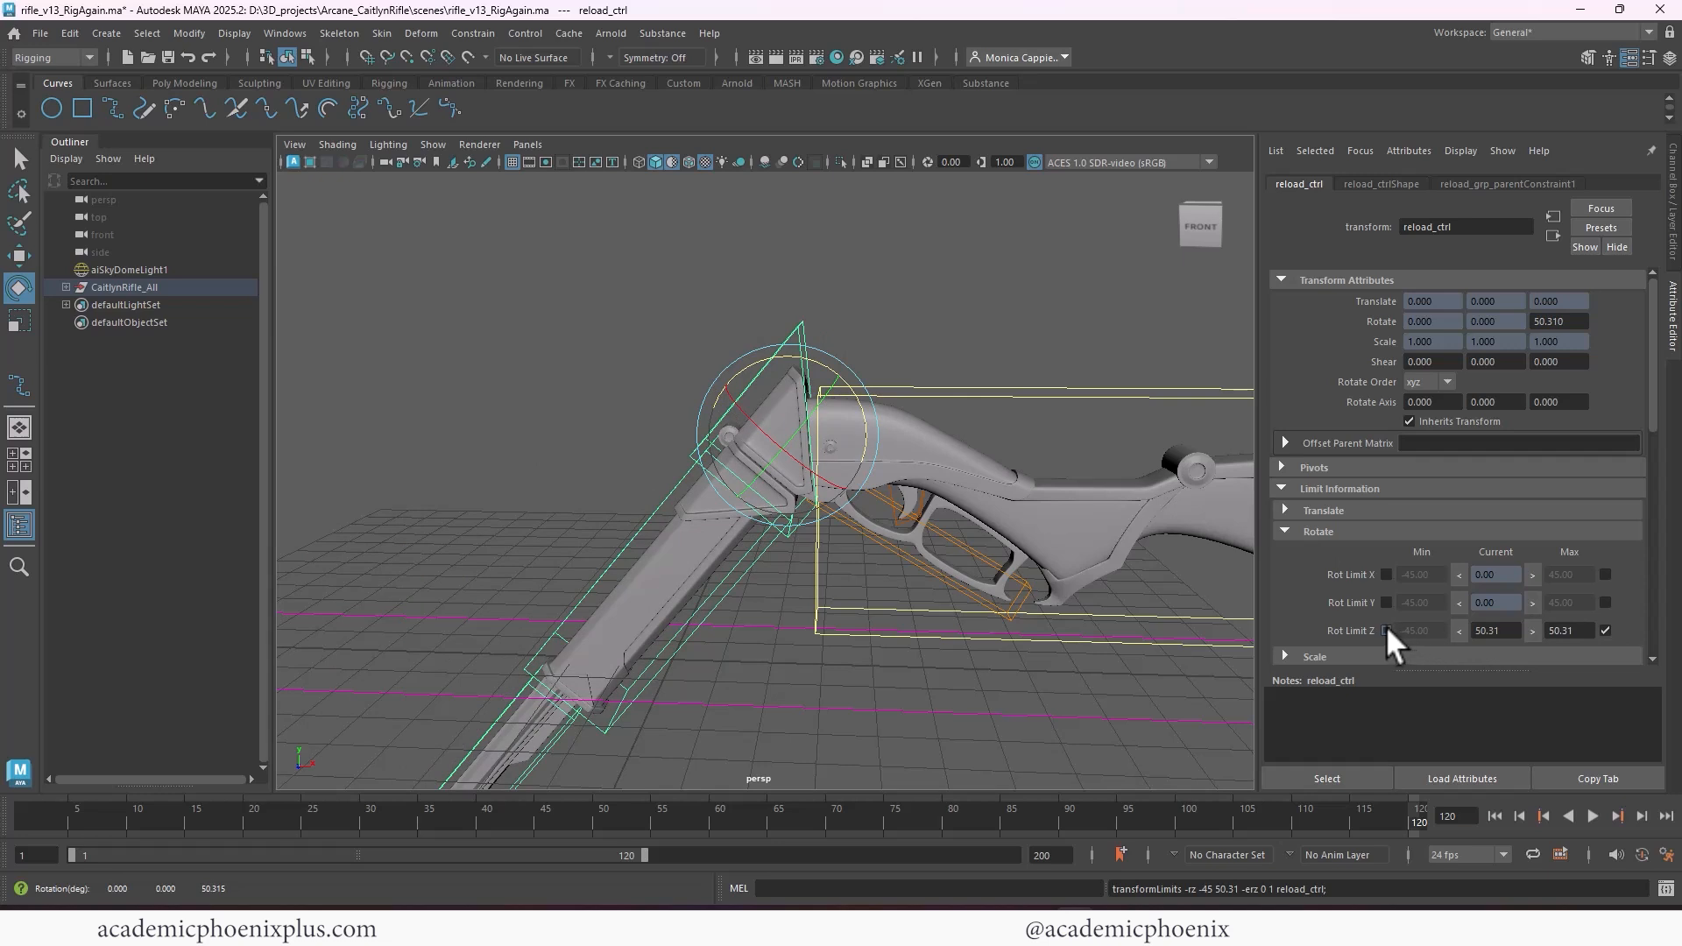
# Set reload_ctrl's minimum Z rotation limit to -5, test it, and reset the current Z rotation to 0
pyautogui.click(1386, 628)
pyautogui.write('-5')
pyautogui.press('Return')
pyautogui.moveTo(828, 355); pyautogui.dragTo(883, 427)
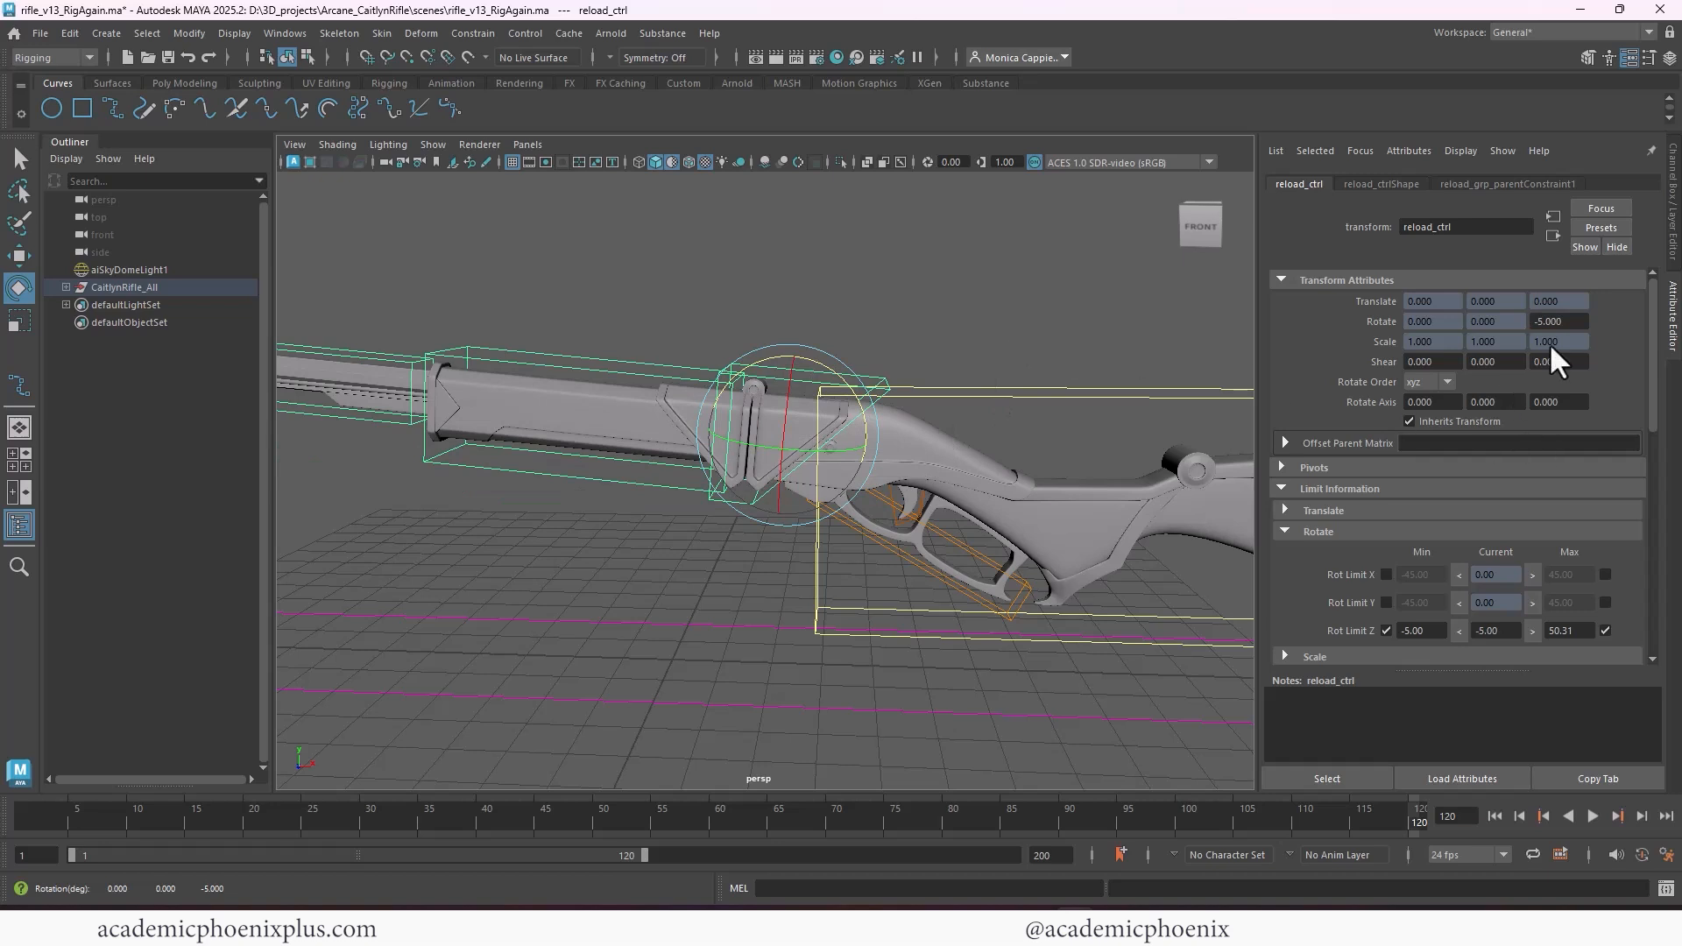
pyautogui.doubleClick(1499, 629)
pyautogui.write('0')
pyautogui.press('Return')
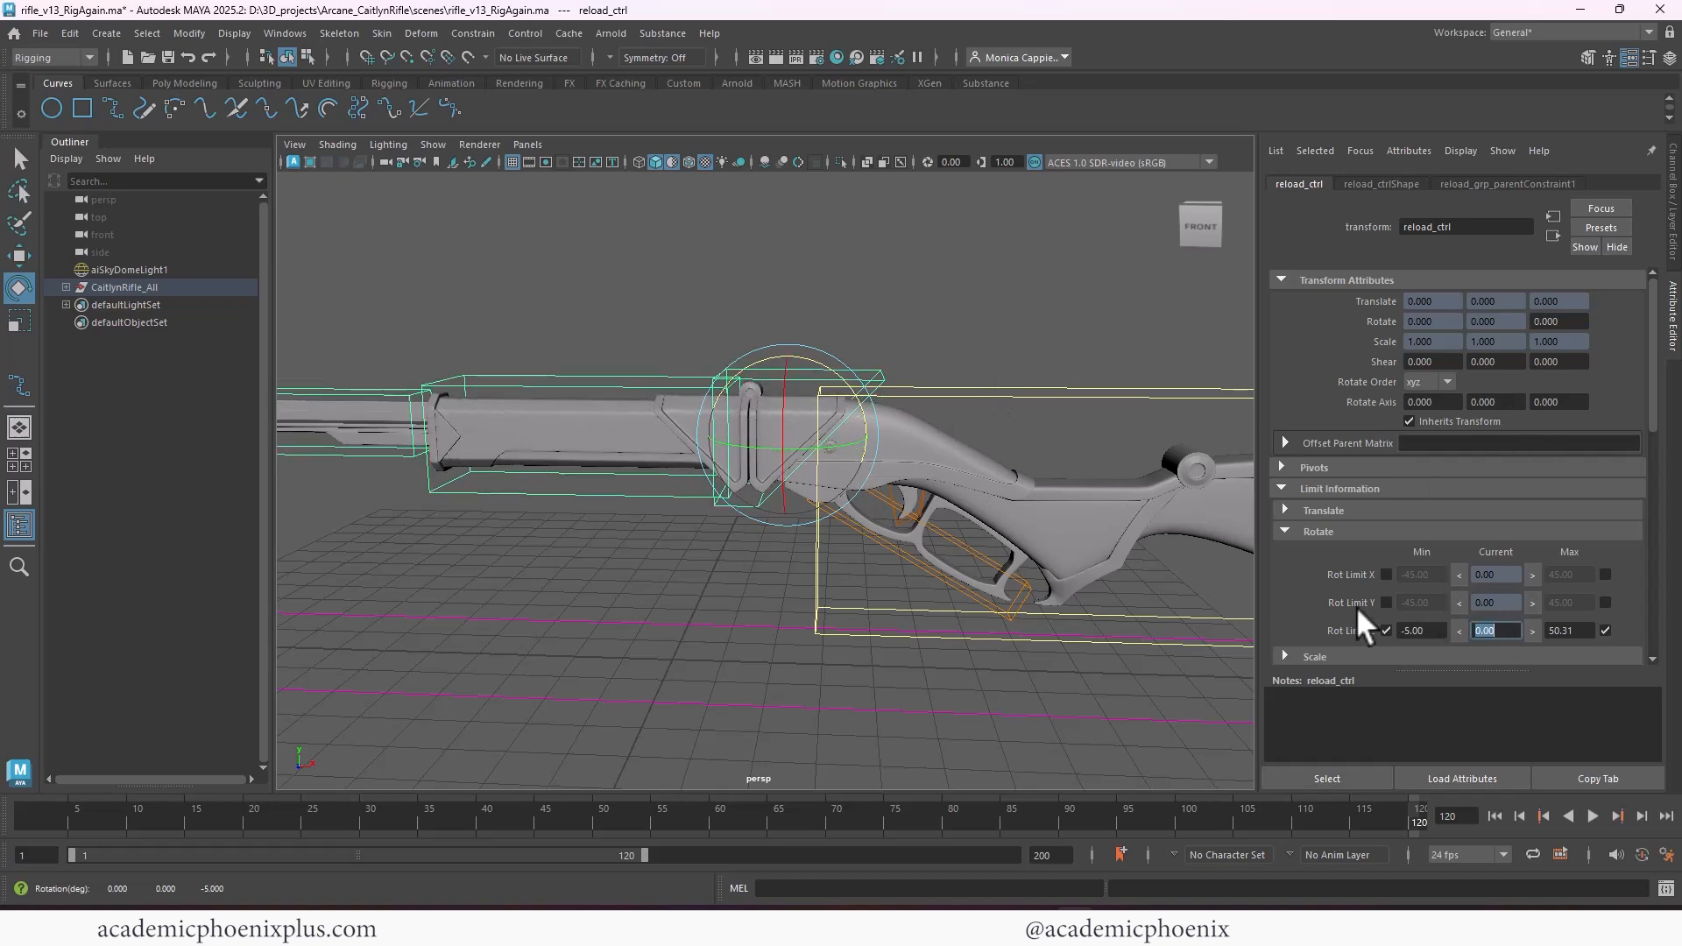
# Select frontRifle_ctrl, tilt it slightly around Z, and enable a maximum Z rotation limit of 4
pyautogui.click(622, 400)
pyautogui.moveTo(628, 386); pyautogui.dragTo(563, 330)
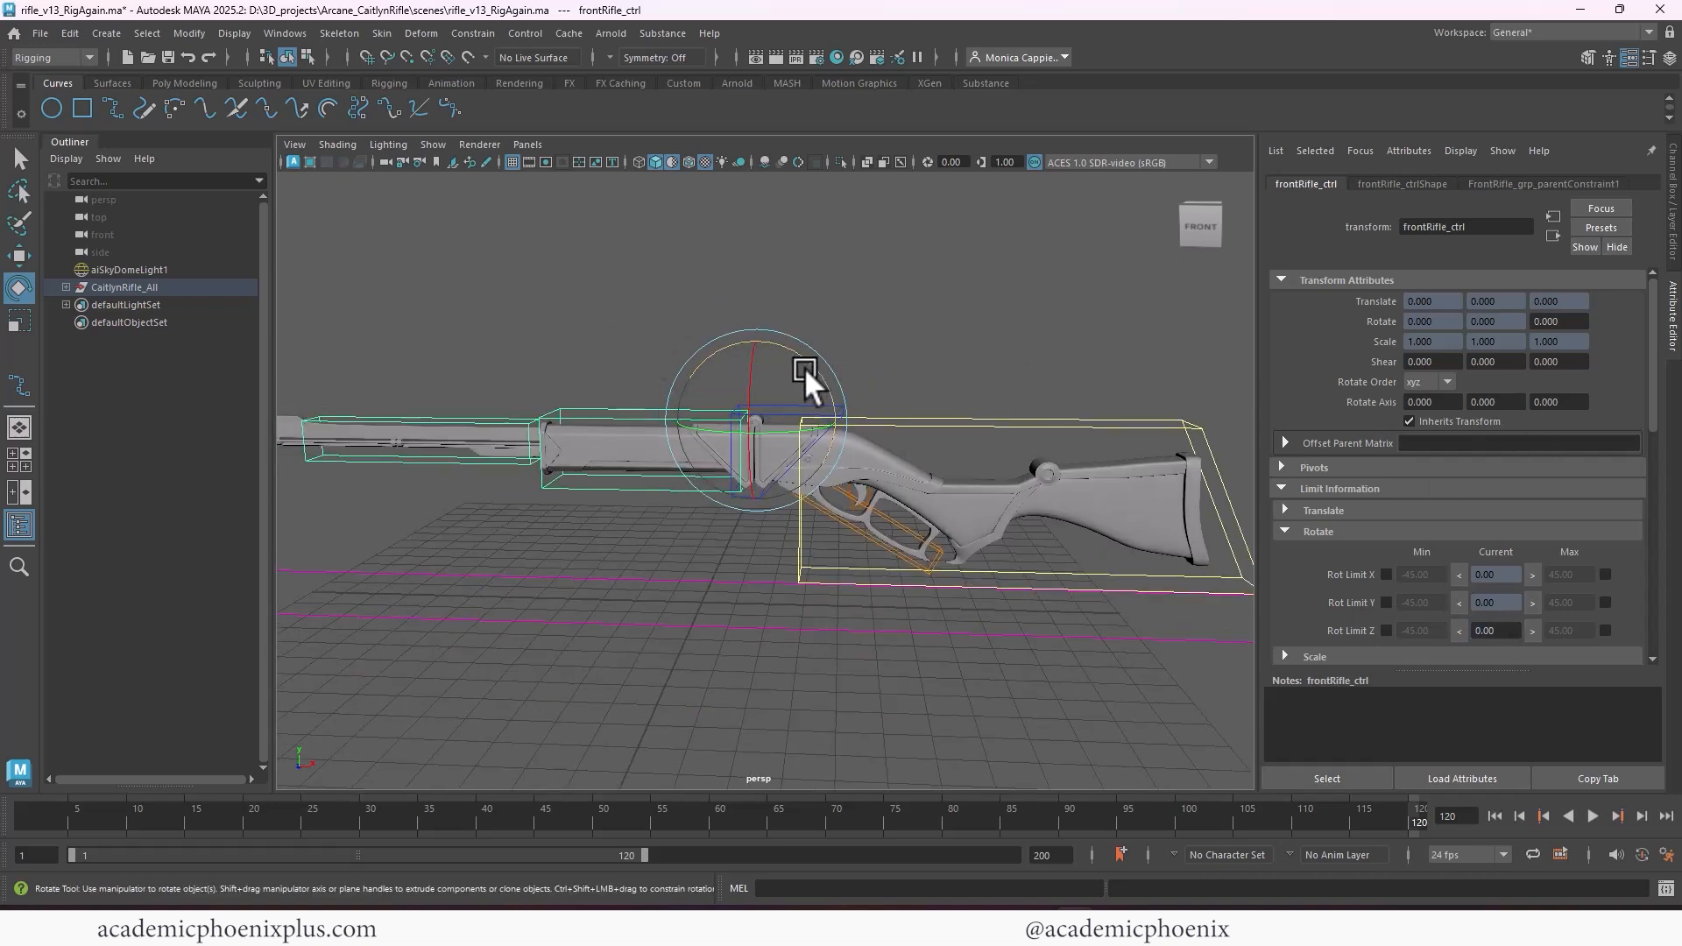
pyautogui.moveTo(804, 366)
pyautogui.mouseDown()
pyautogui.moveTo(713, 345)
pyautogui.moveTo(859, 382)
pyautogui.moveTo(762, 364)
pyautogui.moveTo(796, 352)
pyautogui.mouseUp()
pyautogui.click(1605, 630)
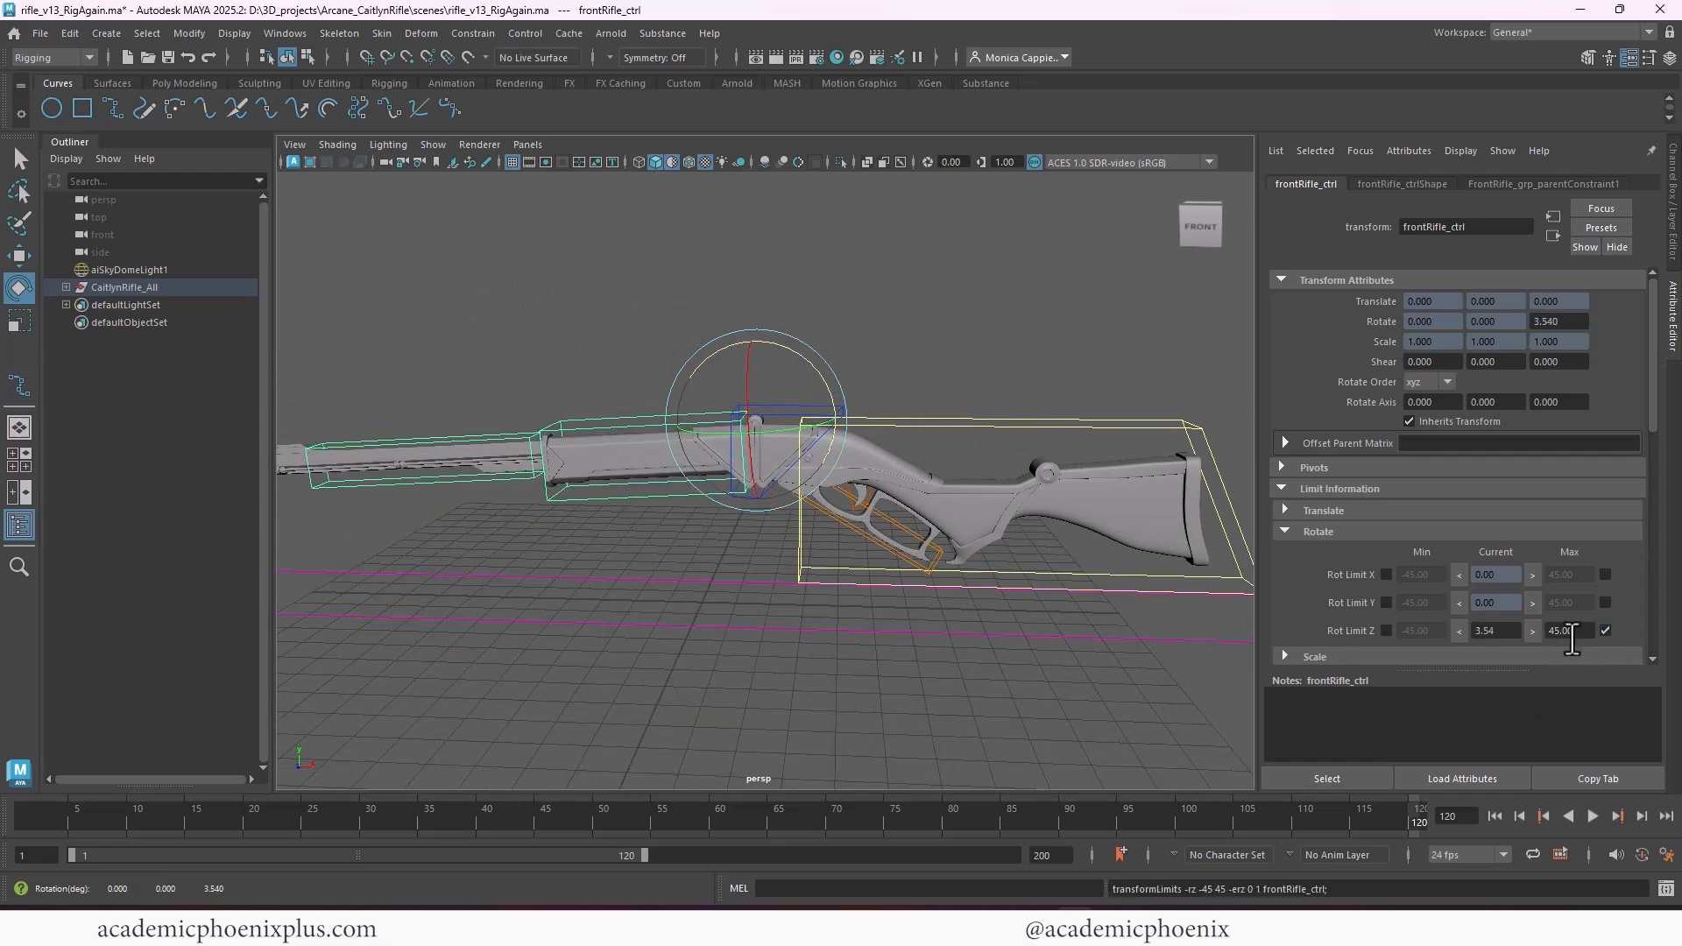
pyautogui.moveTo(1587, 634); pyautogui.dragTo(1432, 612)
pyautogui.write('4')
pyautogui.press('Return')
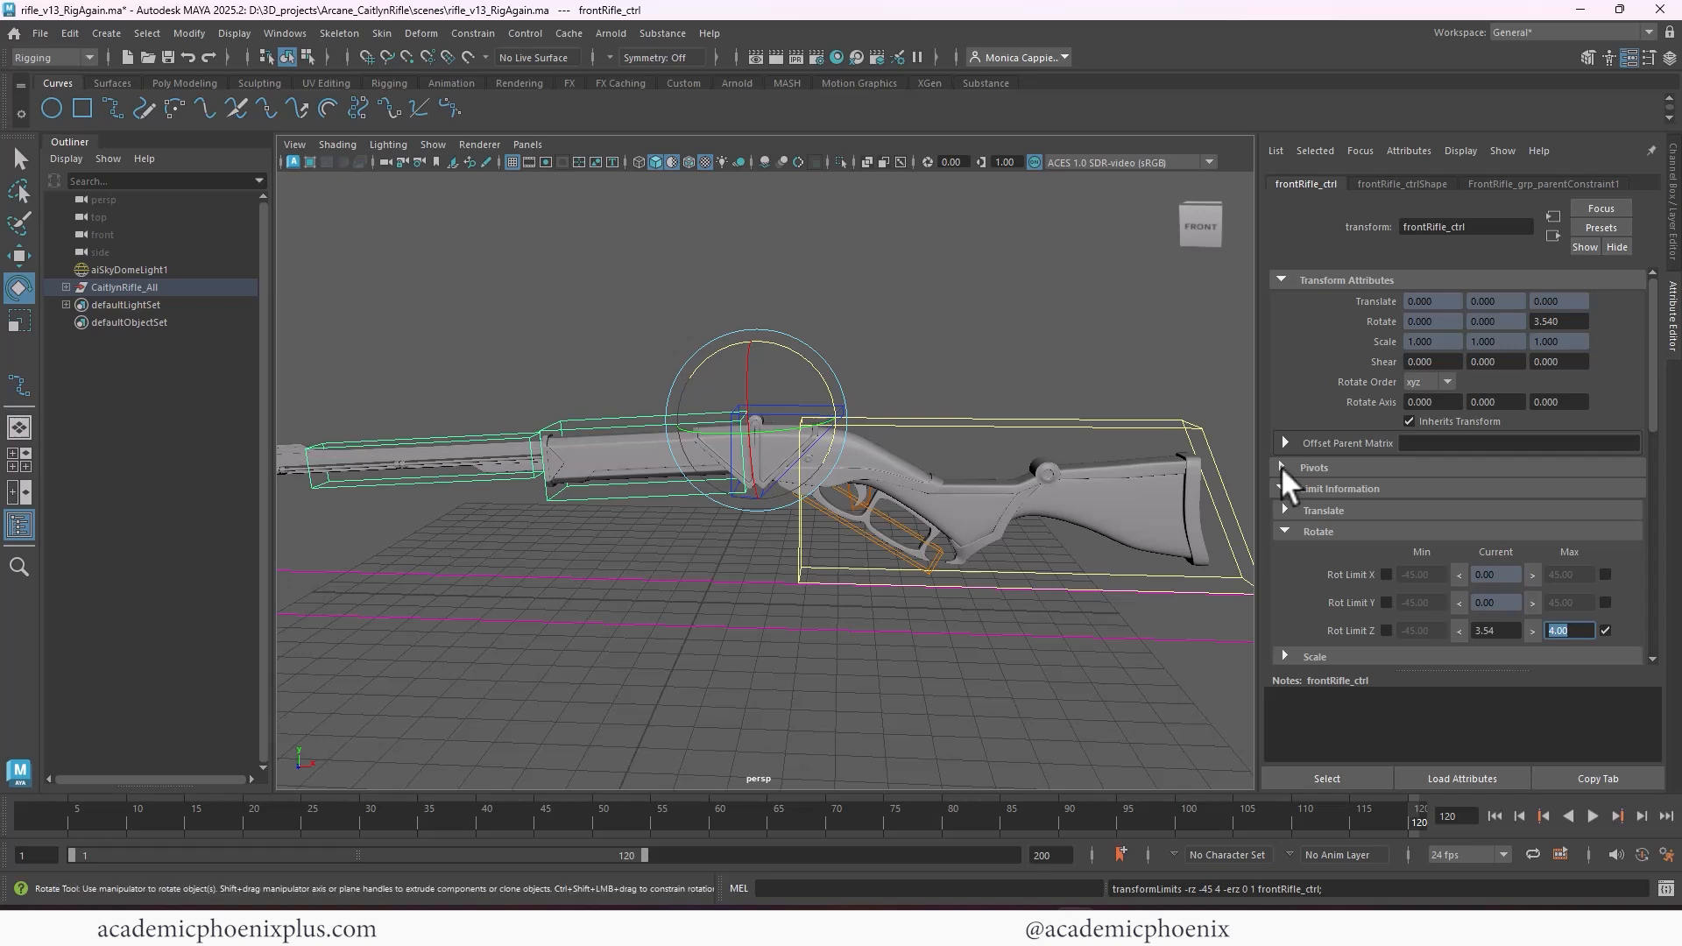
# Fold frontRifle_ctrl back over the stock, set its minimum Z rotation limit to -185, and reset its current Z rotation to 0
pyautogui.moveTo(778, 340); pyautogui.dragTo(843, 459)
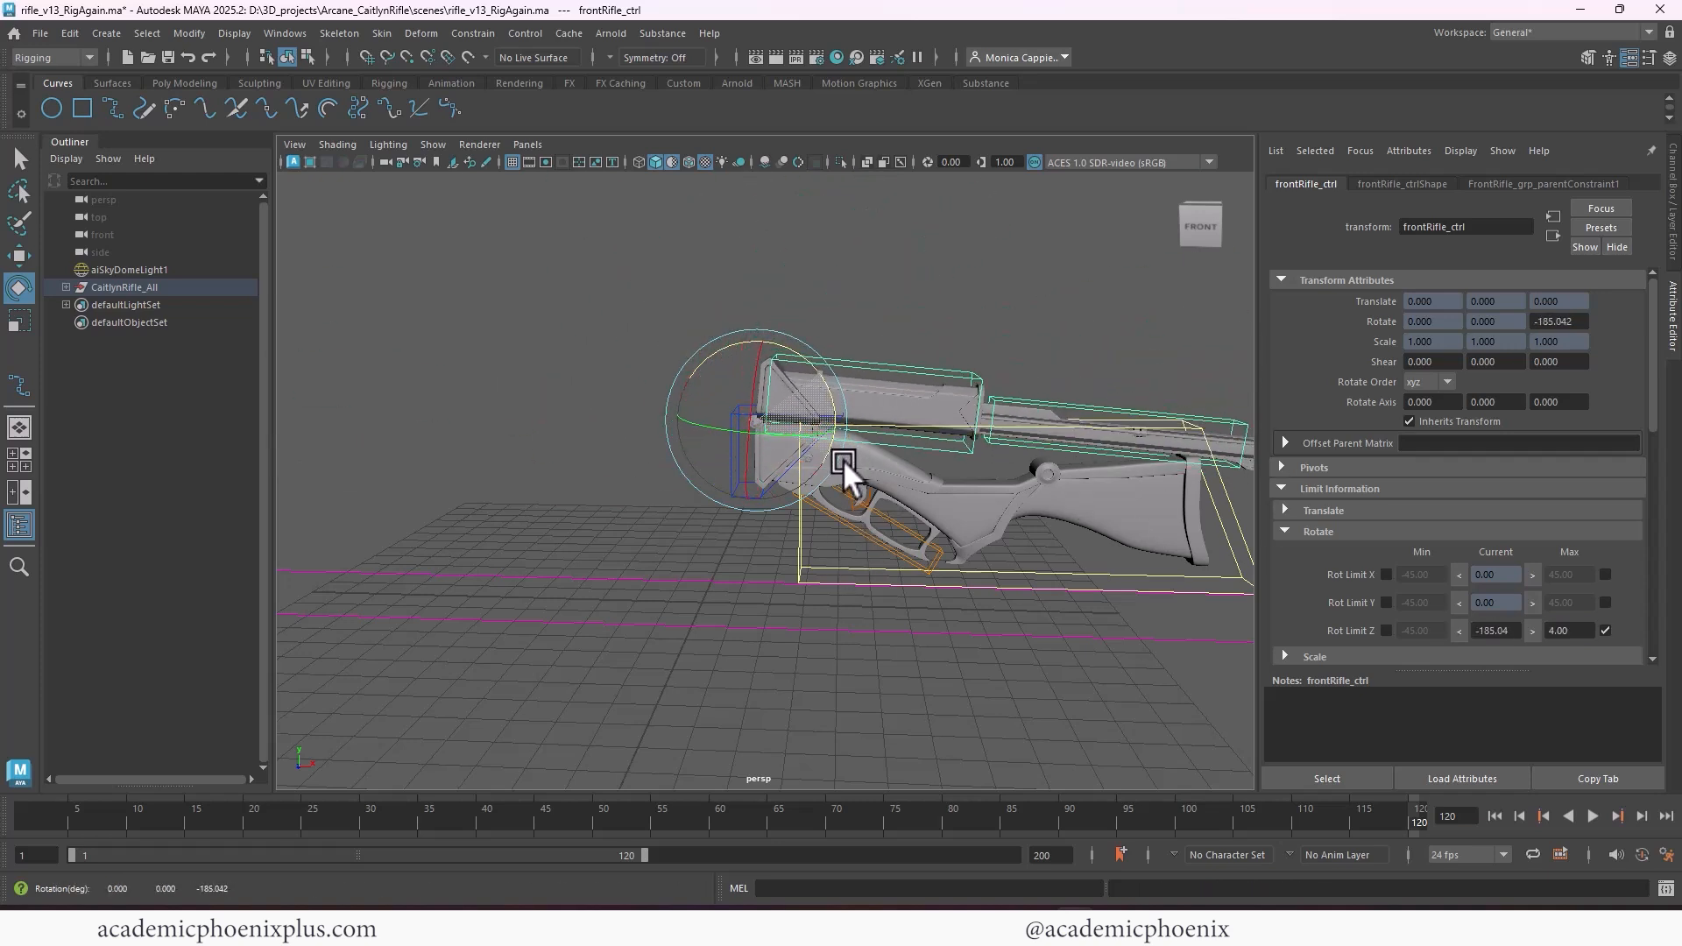
pyautogui.click(1385, 630)
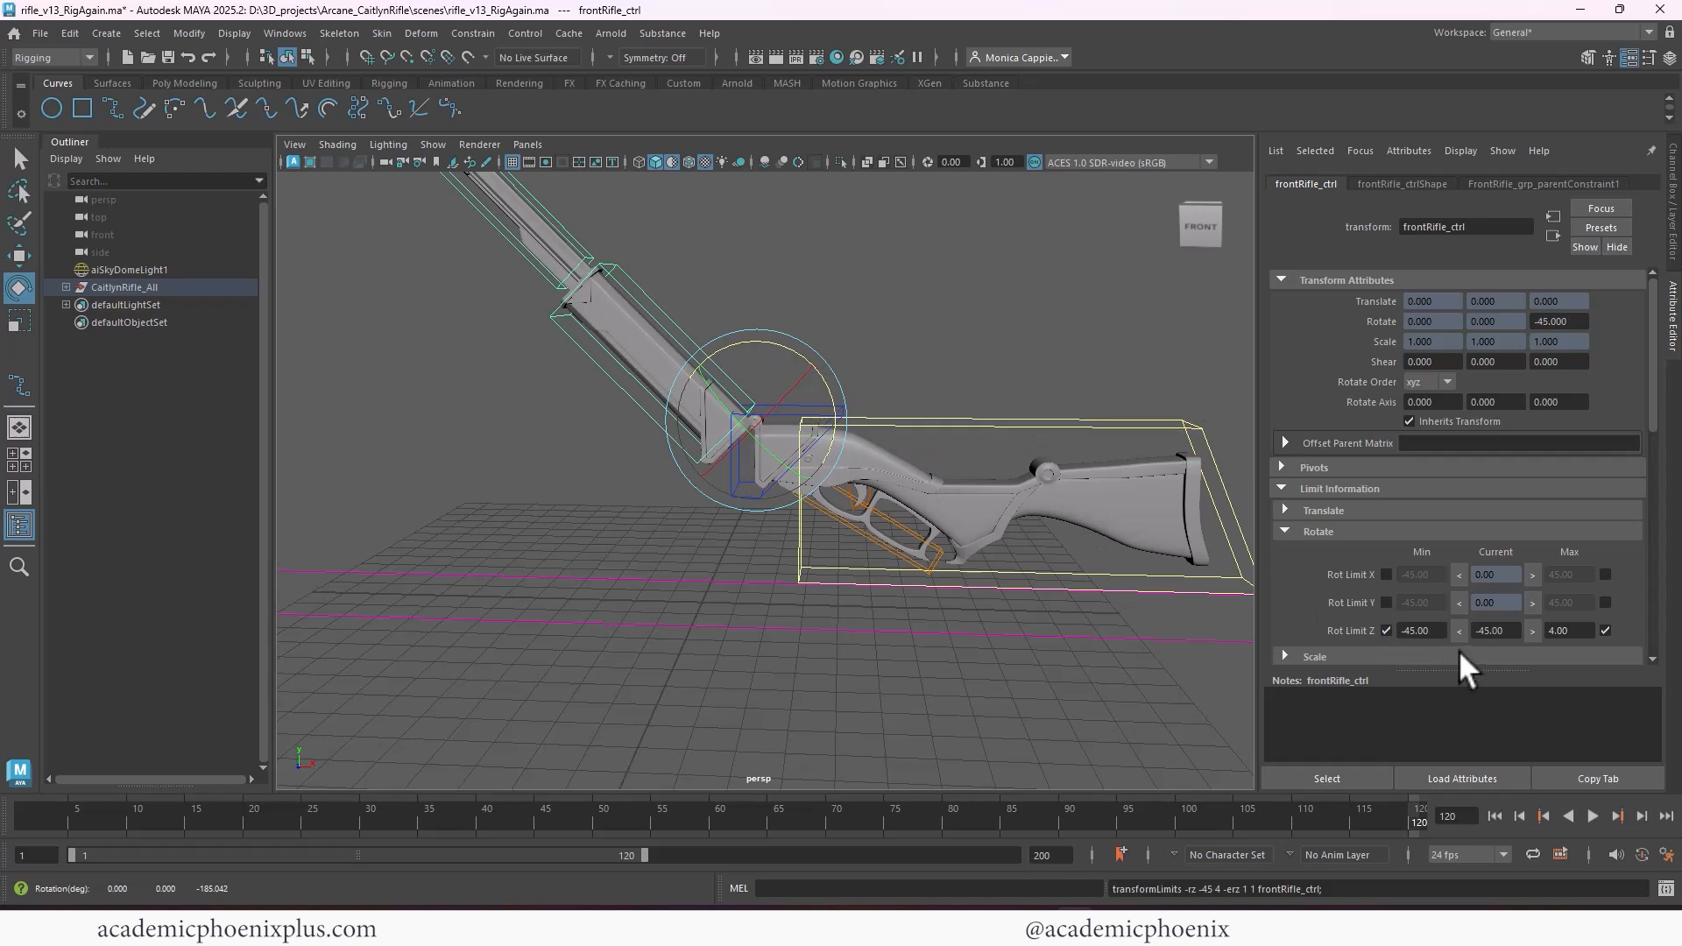
pyautogui.write('-185')
pyautogui.press('Return')
pyautogui.doubleClick(1511, 630)
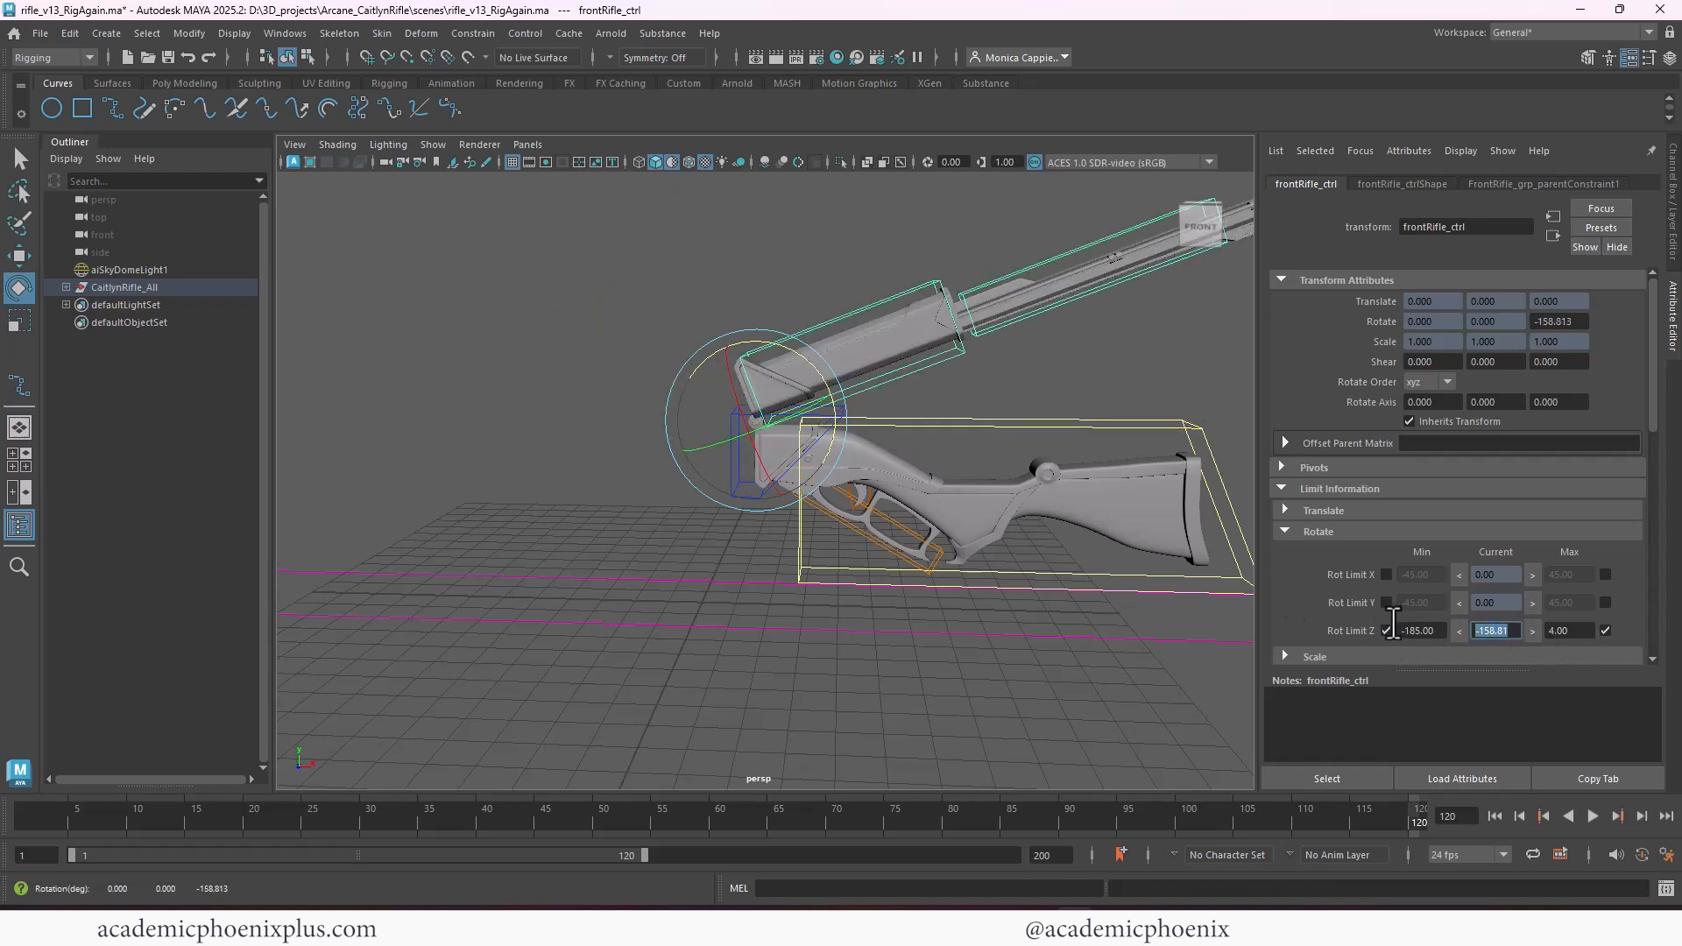
pyautogui.write('0')
pyautogui.press('Return')
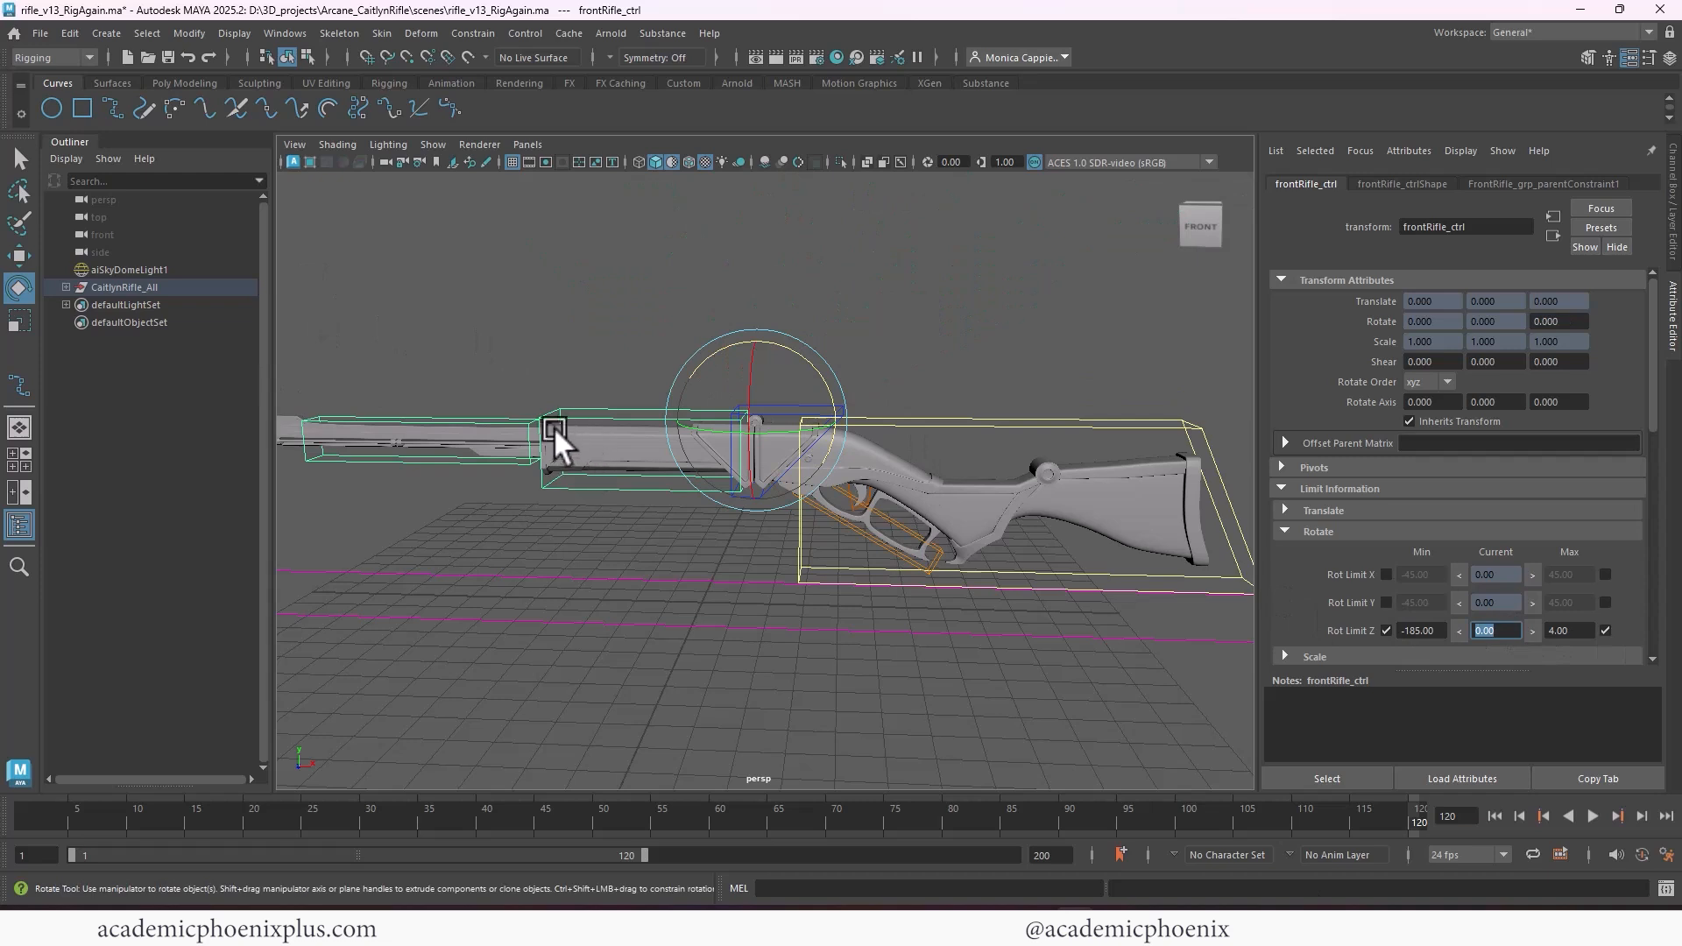
# Slide muzzle_ctrl slightly forward along X and enable -0.10 as its minimum X translation limit
pyautogui.click(530, 427)
pyautogui.press('f')
pyautogui.press('w')
pyautogui.moveTo(800, 491); pyautogui.dragTo(807, 480)
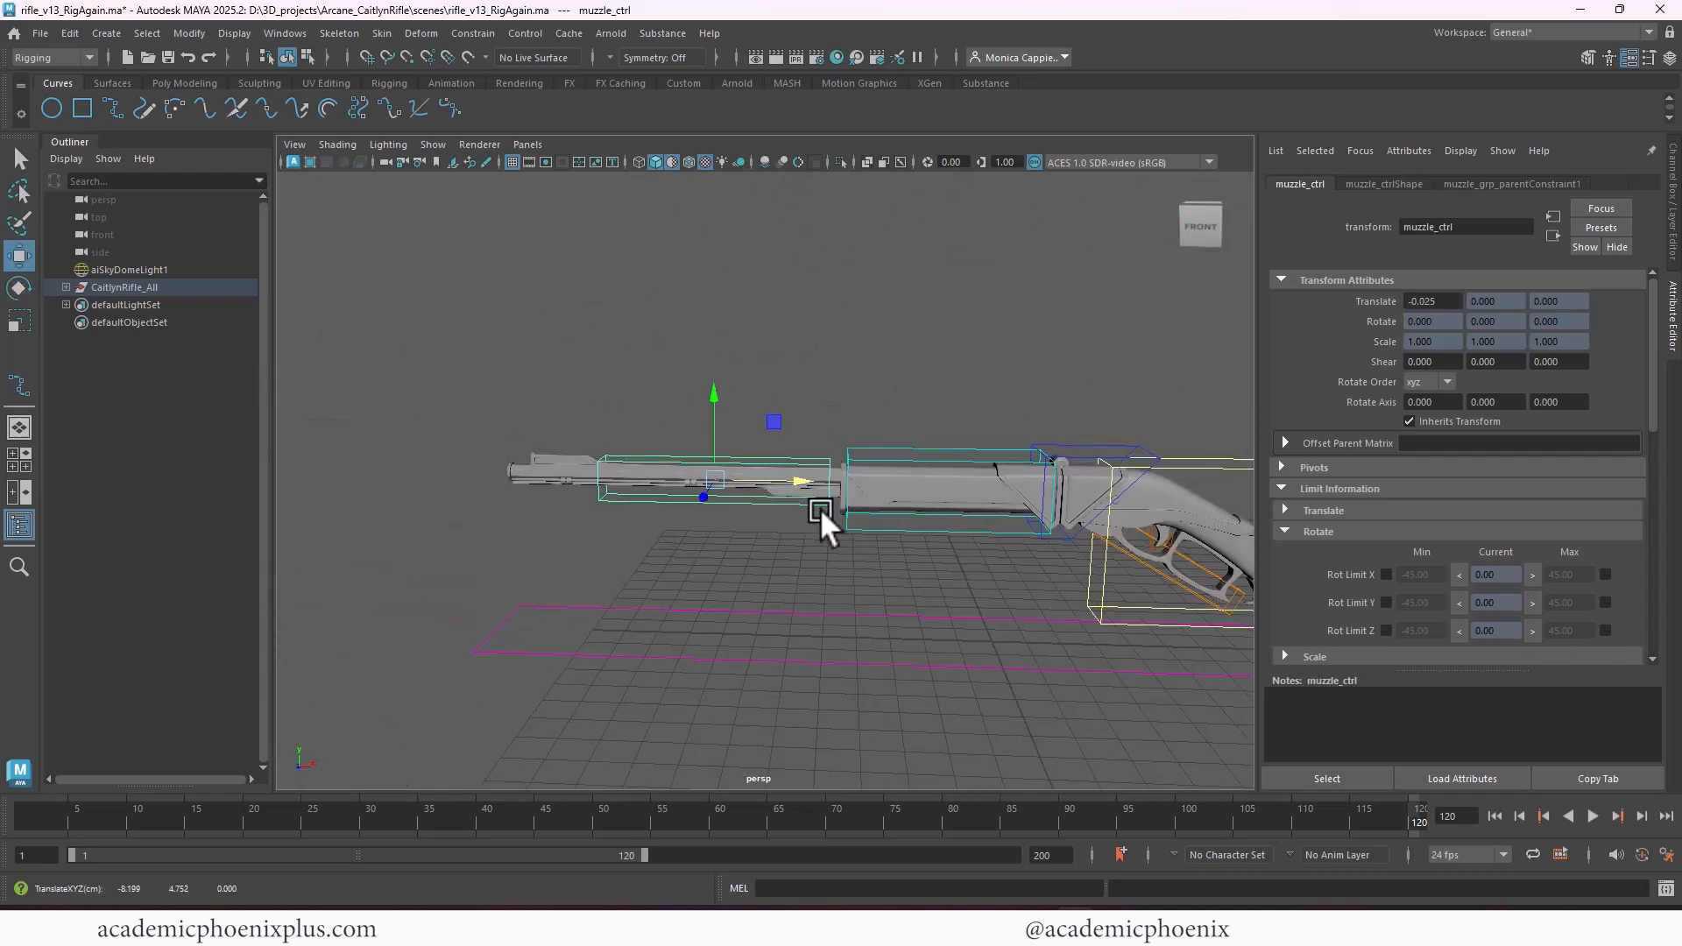
pyautogui.hotkey('ctrl', 'z')
pyautogui.click(1284, 510)
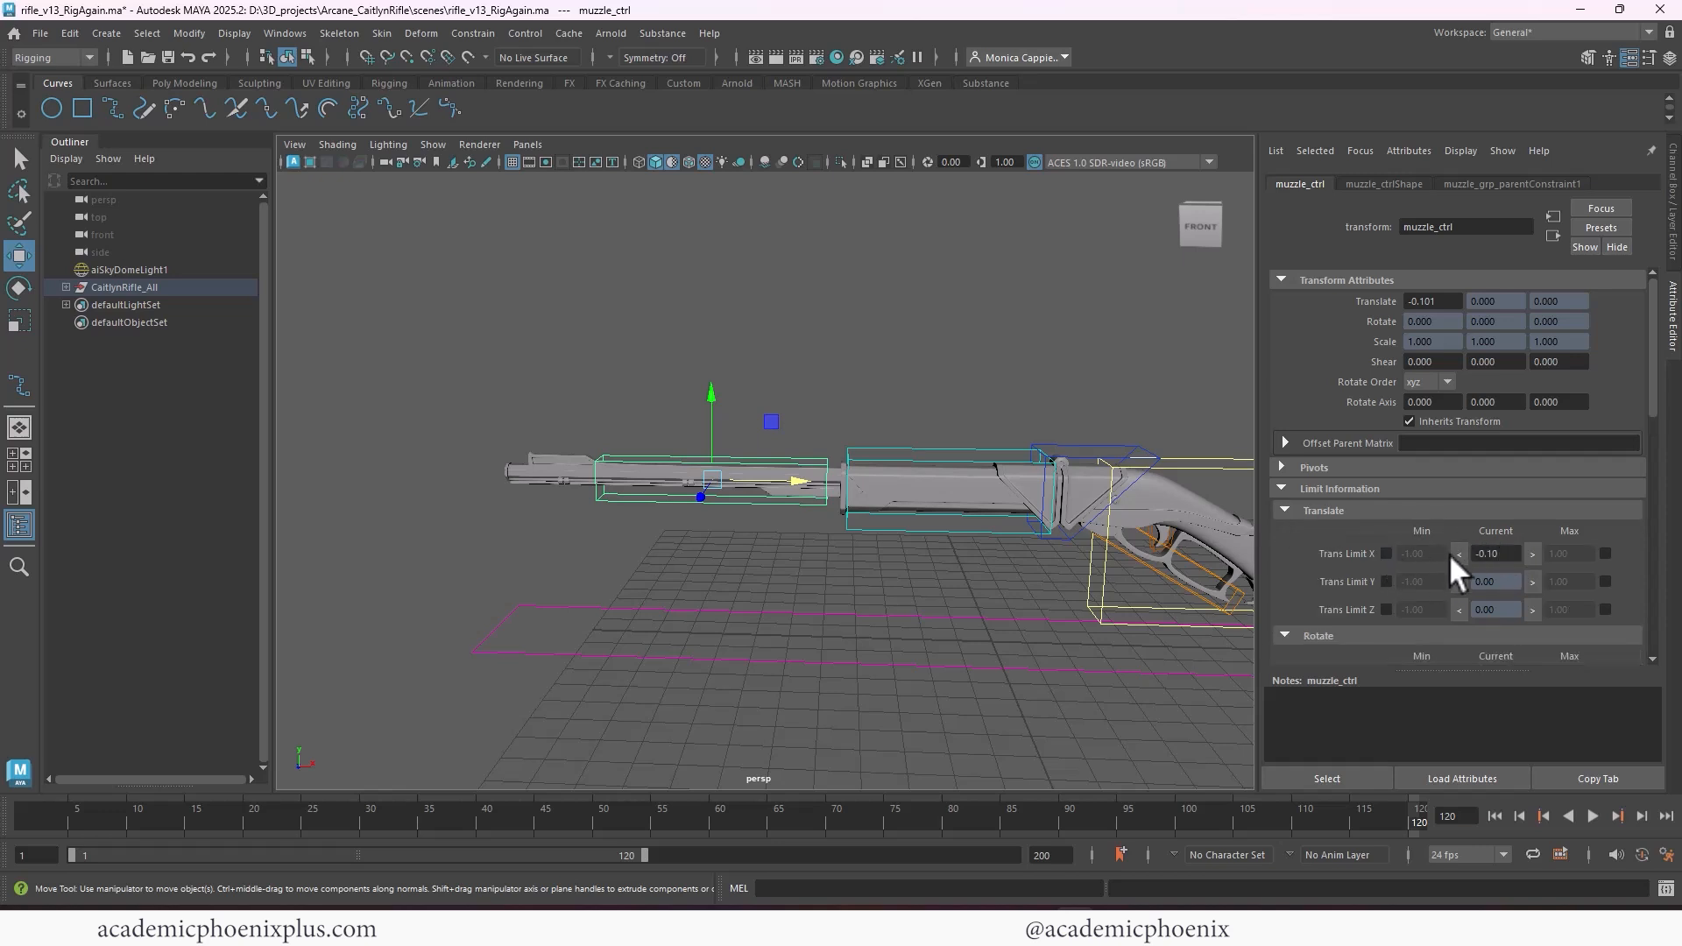
pyautogui.click(1387, 553)
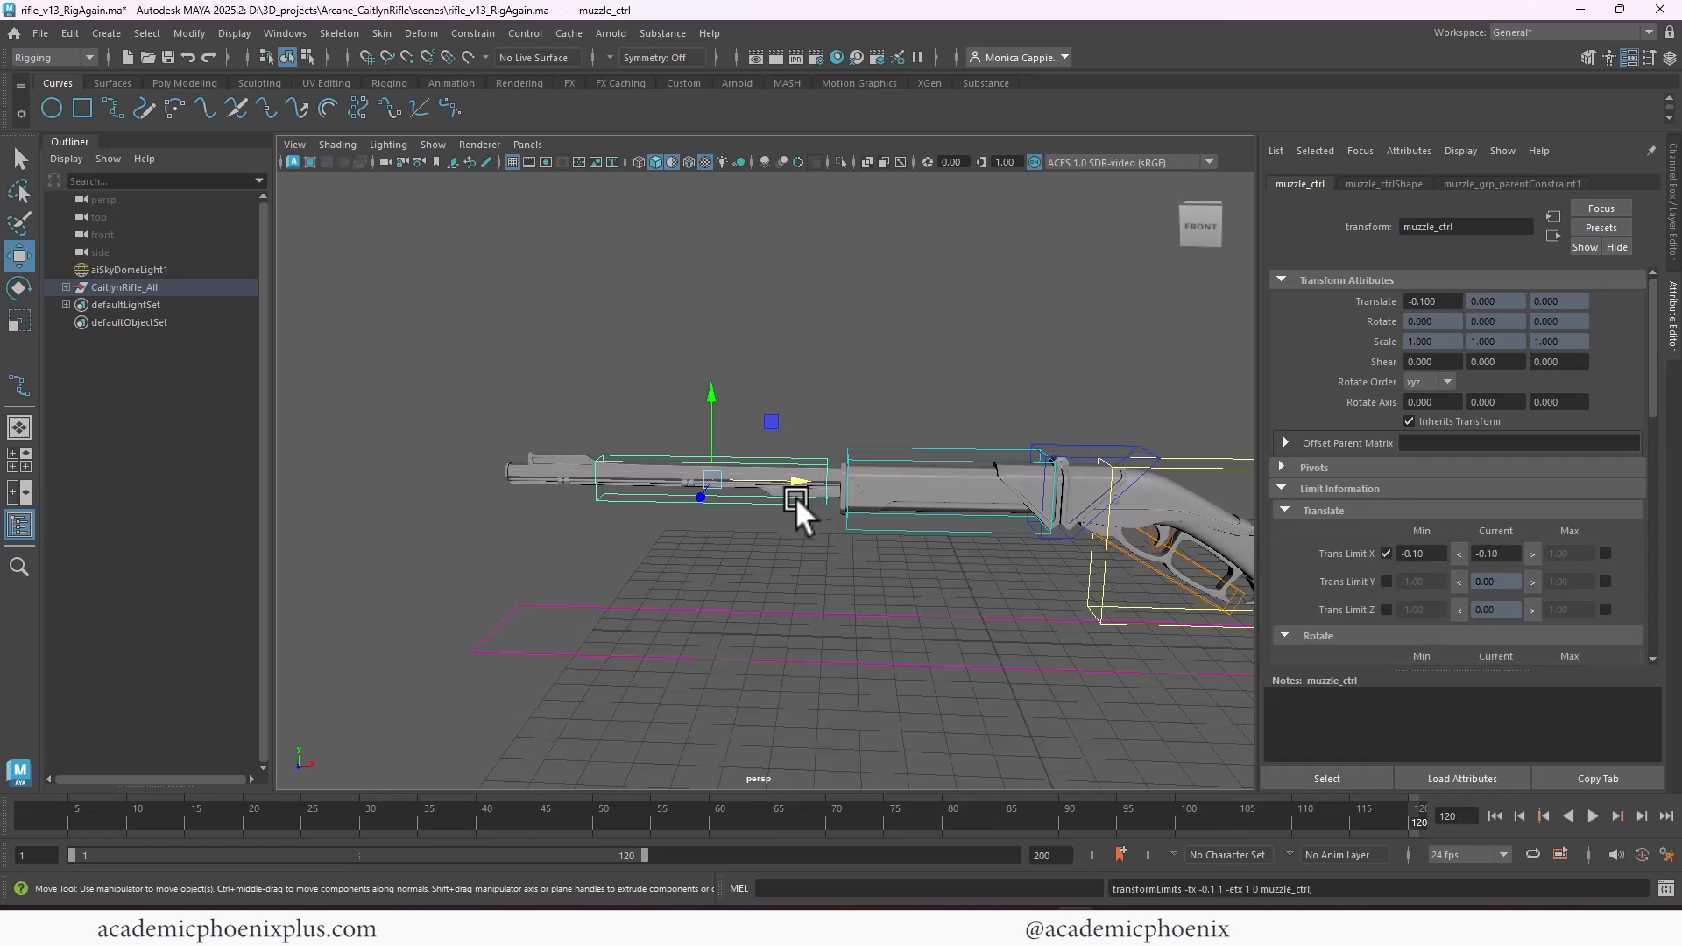
# Slide muzzle_ctrl into the barrel, set its maximum X translation limit to 6, and slide it back out to test the range
pyautogui.moveTo(806, 478); pyautogui.dragTo(967, 494)
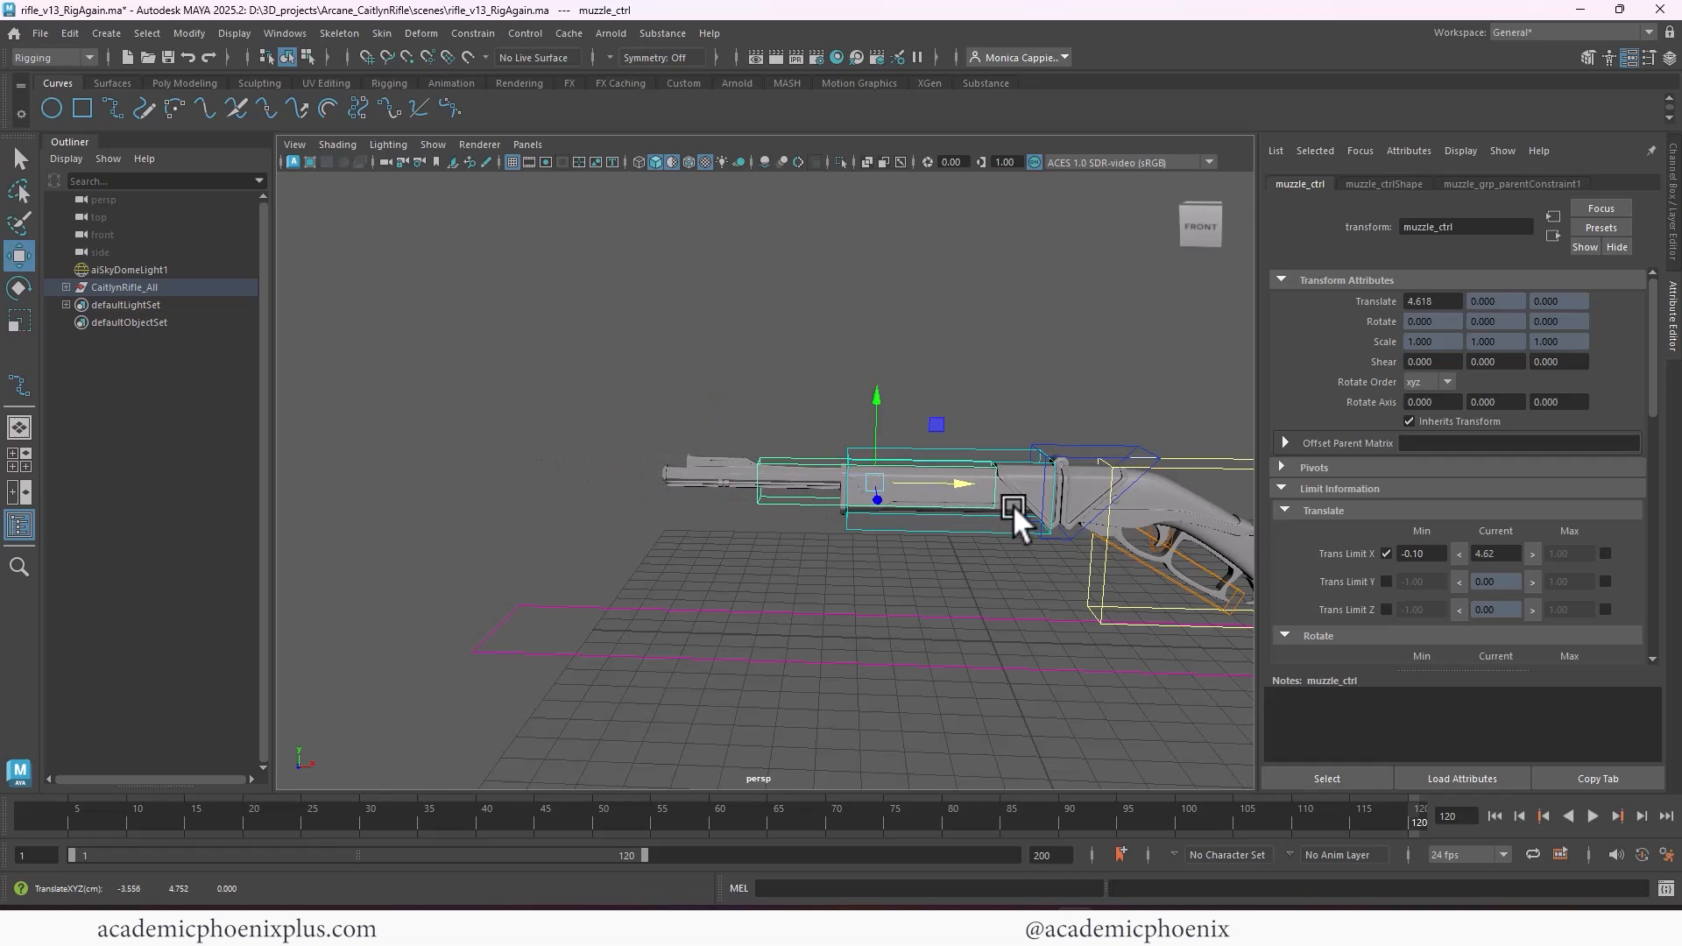
pyautogui.click(1604, 553)
pyautogui.moveTo(1579, 555); pyautogui.dragTo(1411, 536)
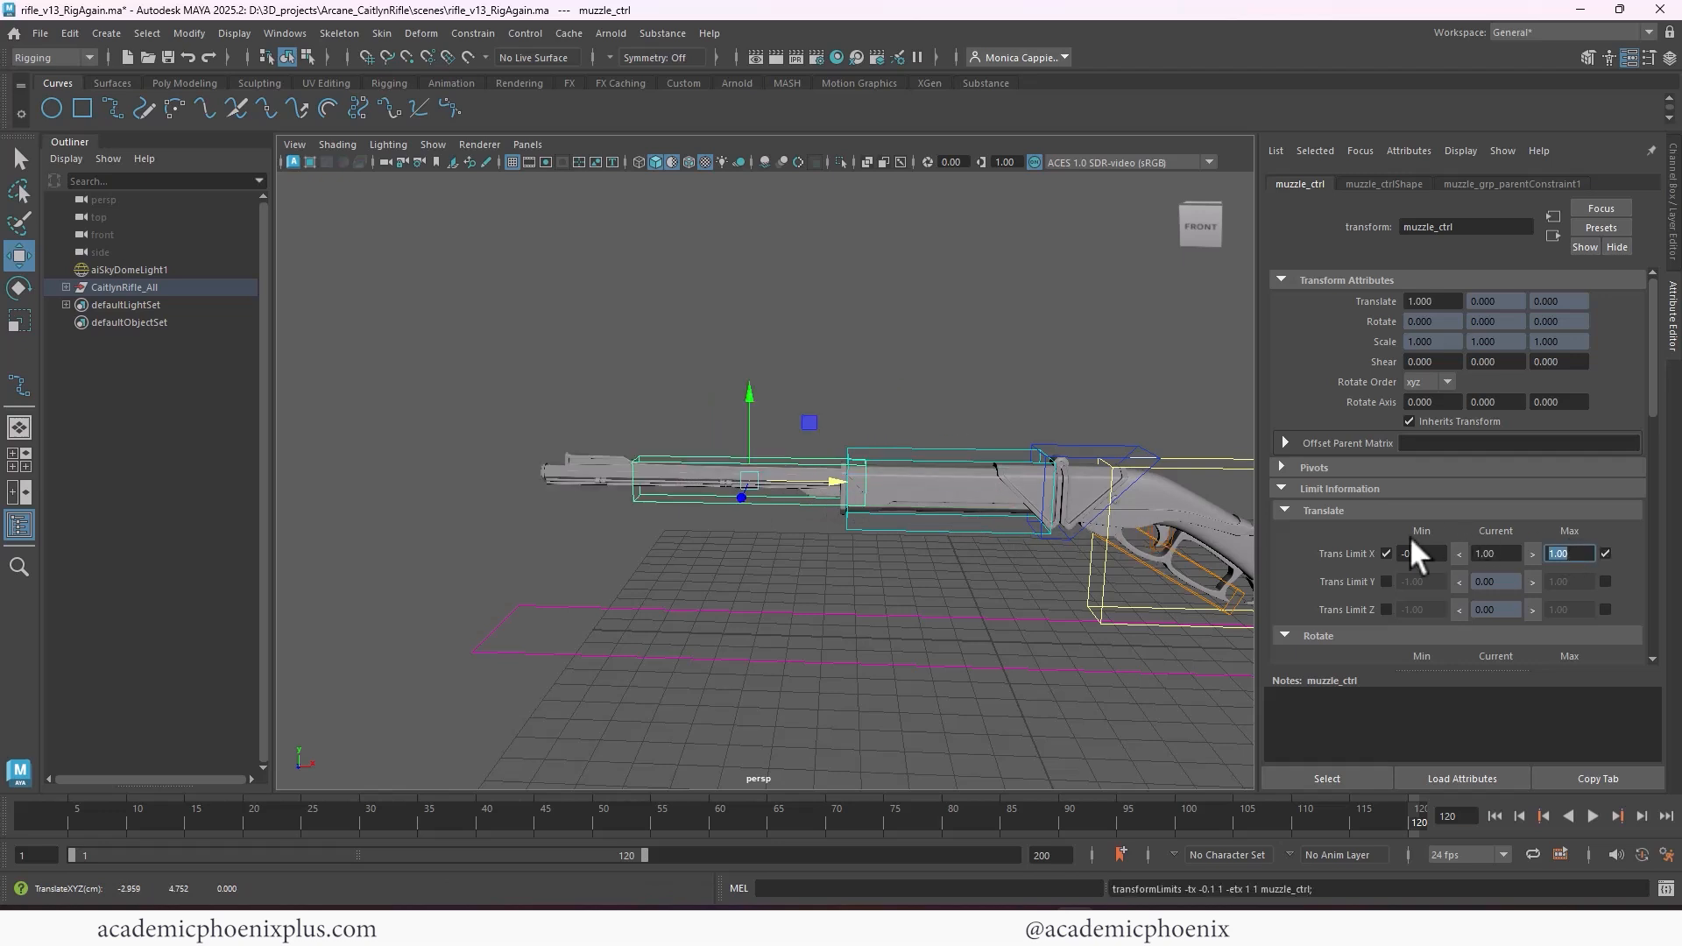
pyautogui.write('6')
pyautogui.press('Return')
pyautogui.moveTo(848, 487); pyautogui.dragTo(622, 492)
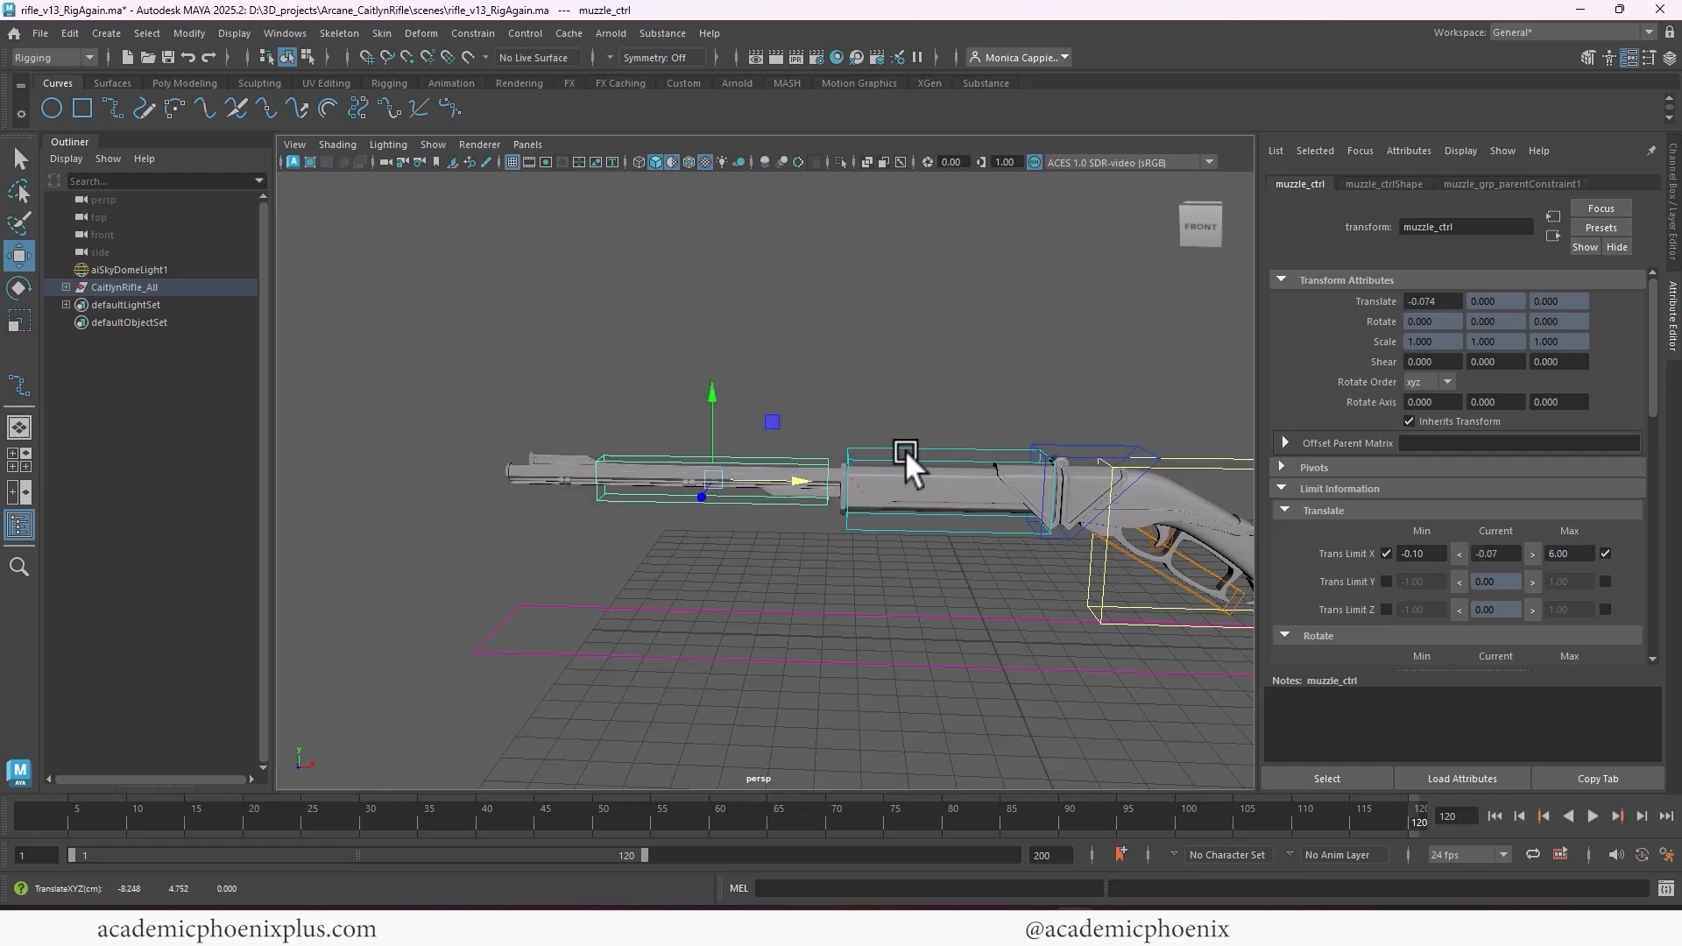
# Show the channels of muzzle_ctrl in the Channel Box in place of the Attribute Editor
pyautogui.click(1671, 202)
pyautogui.keyDown('alt'); pyautogui.moveTo(1226, 350); pyautogui.dragTo(969, 370); pyautogui.keyUp('alt')
pyautogui.keyDown('alt'); pyautogui.moveTo(969, 370); pyautogui.dragTo(927, 367, button='right'); pyautogui.keyUp('alt')
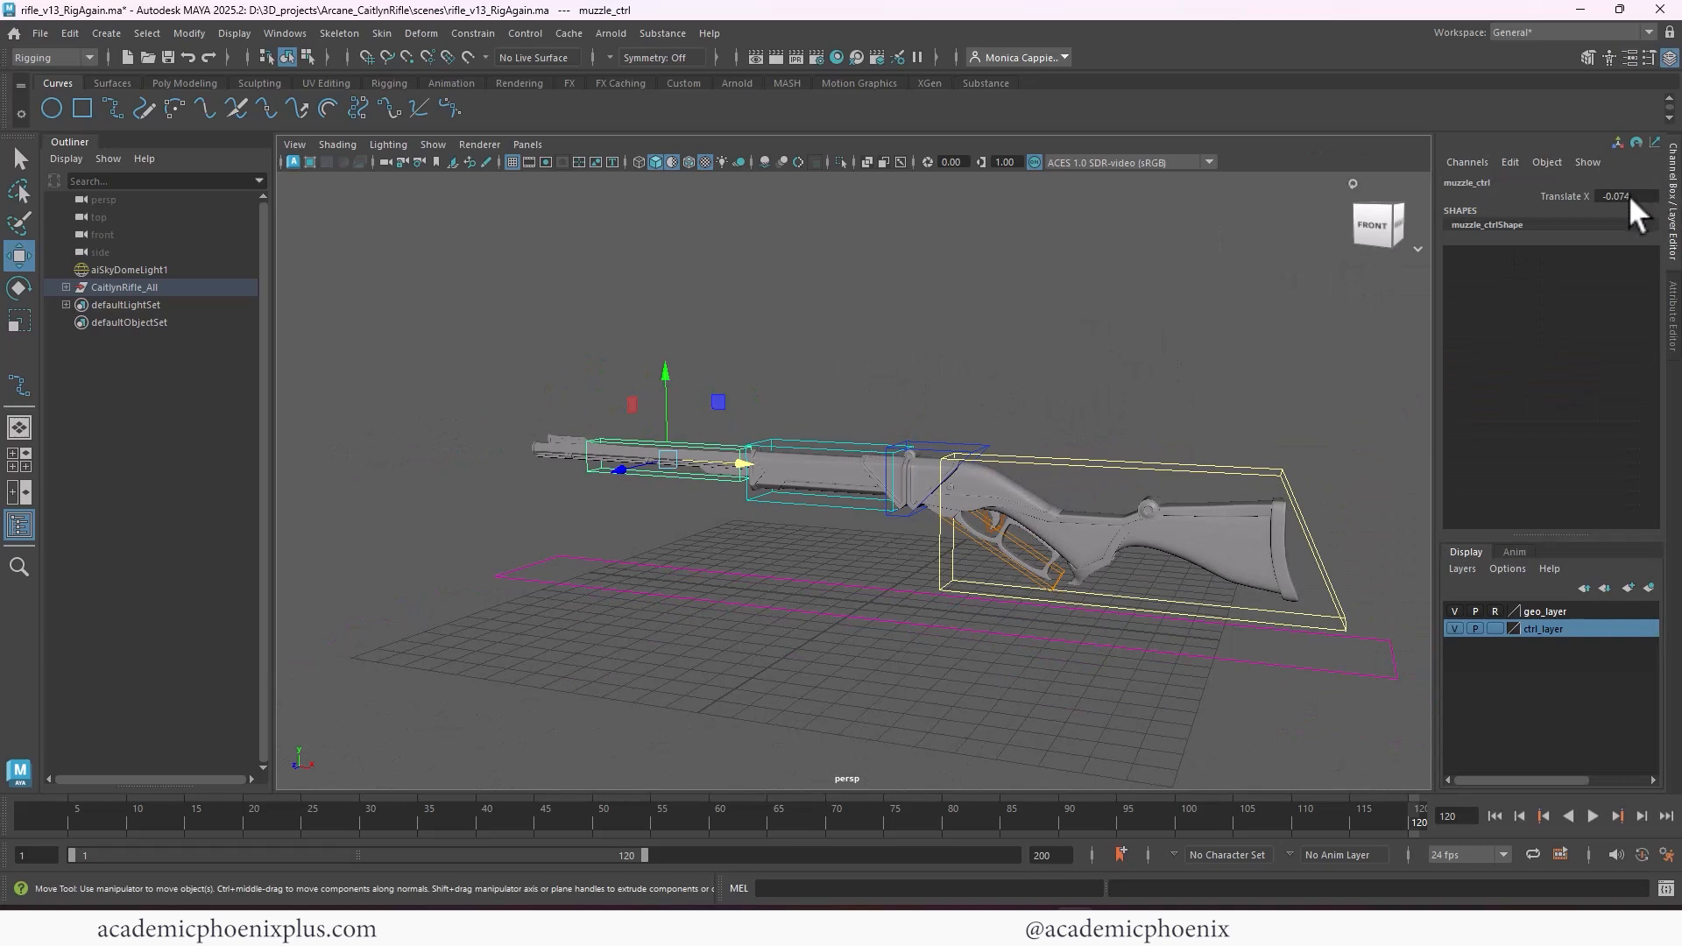
# Test the limits by folding frontRifle_ctrl back over the stock around Z and sliding muzzle_ctrl into the barrel along X
pyautogui.click(917, 395)
pyautogui.click(879, 445)
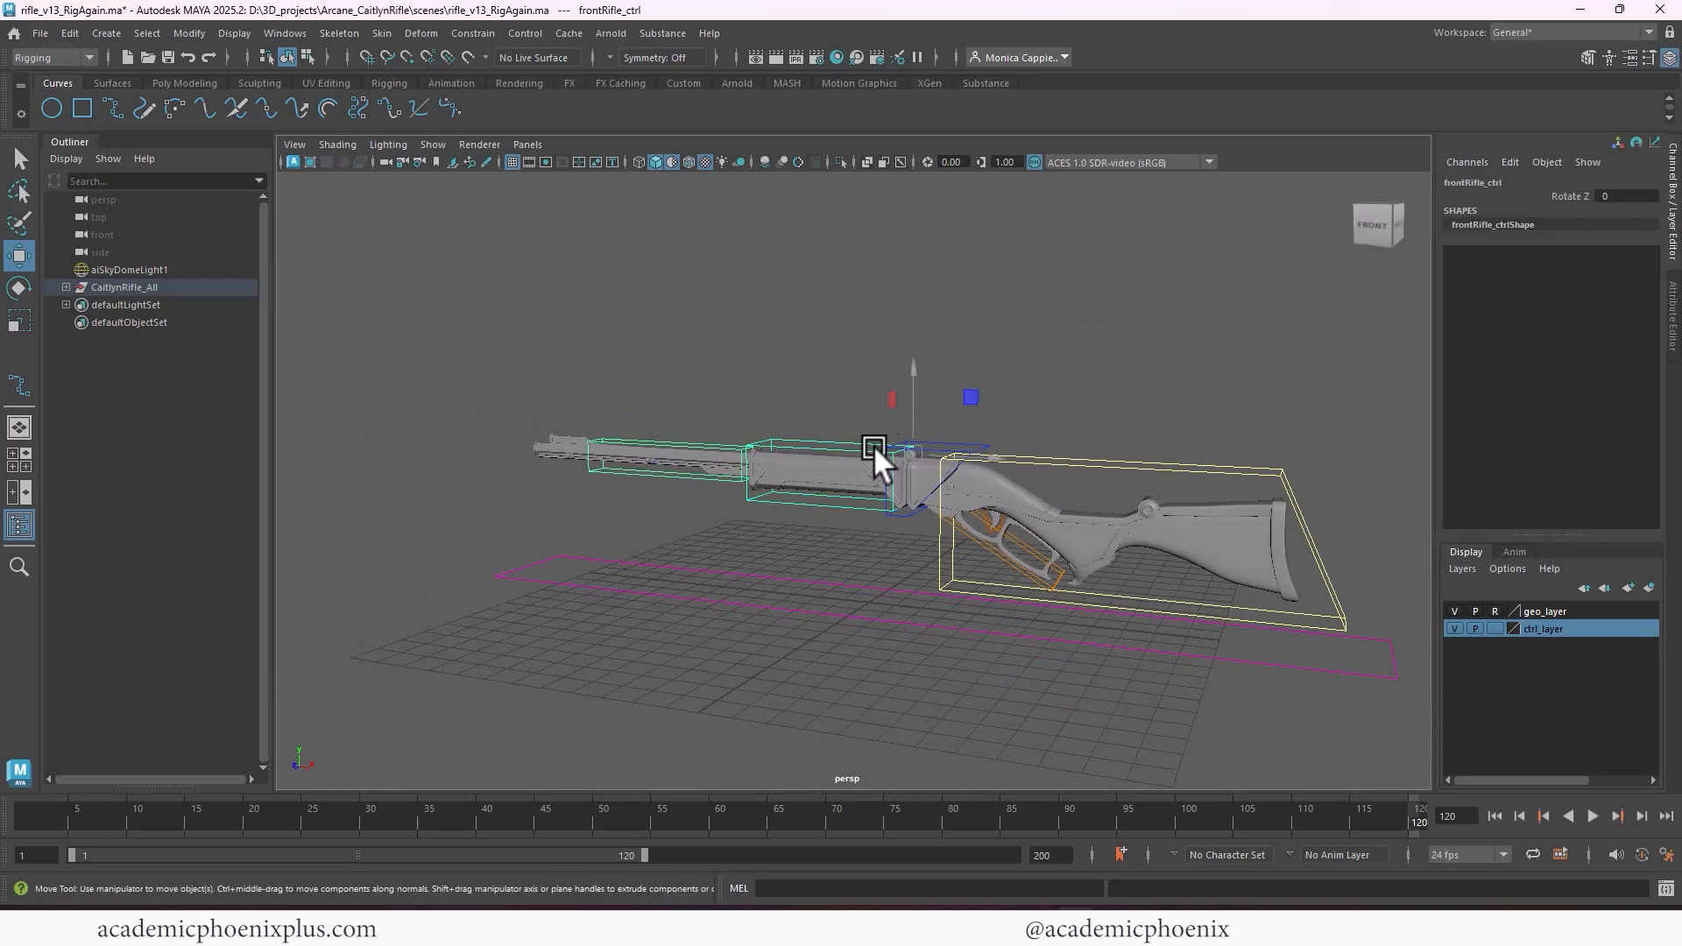
pyautogui.press('e')
pyautogui.moveTo(951, 391); pyautogui.dragTo(985, 476)
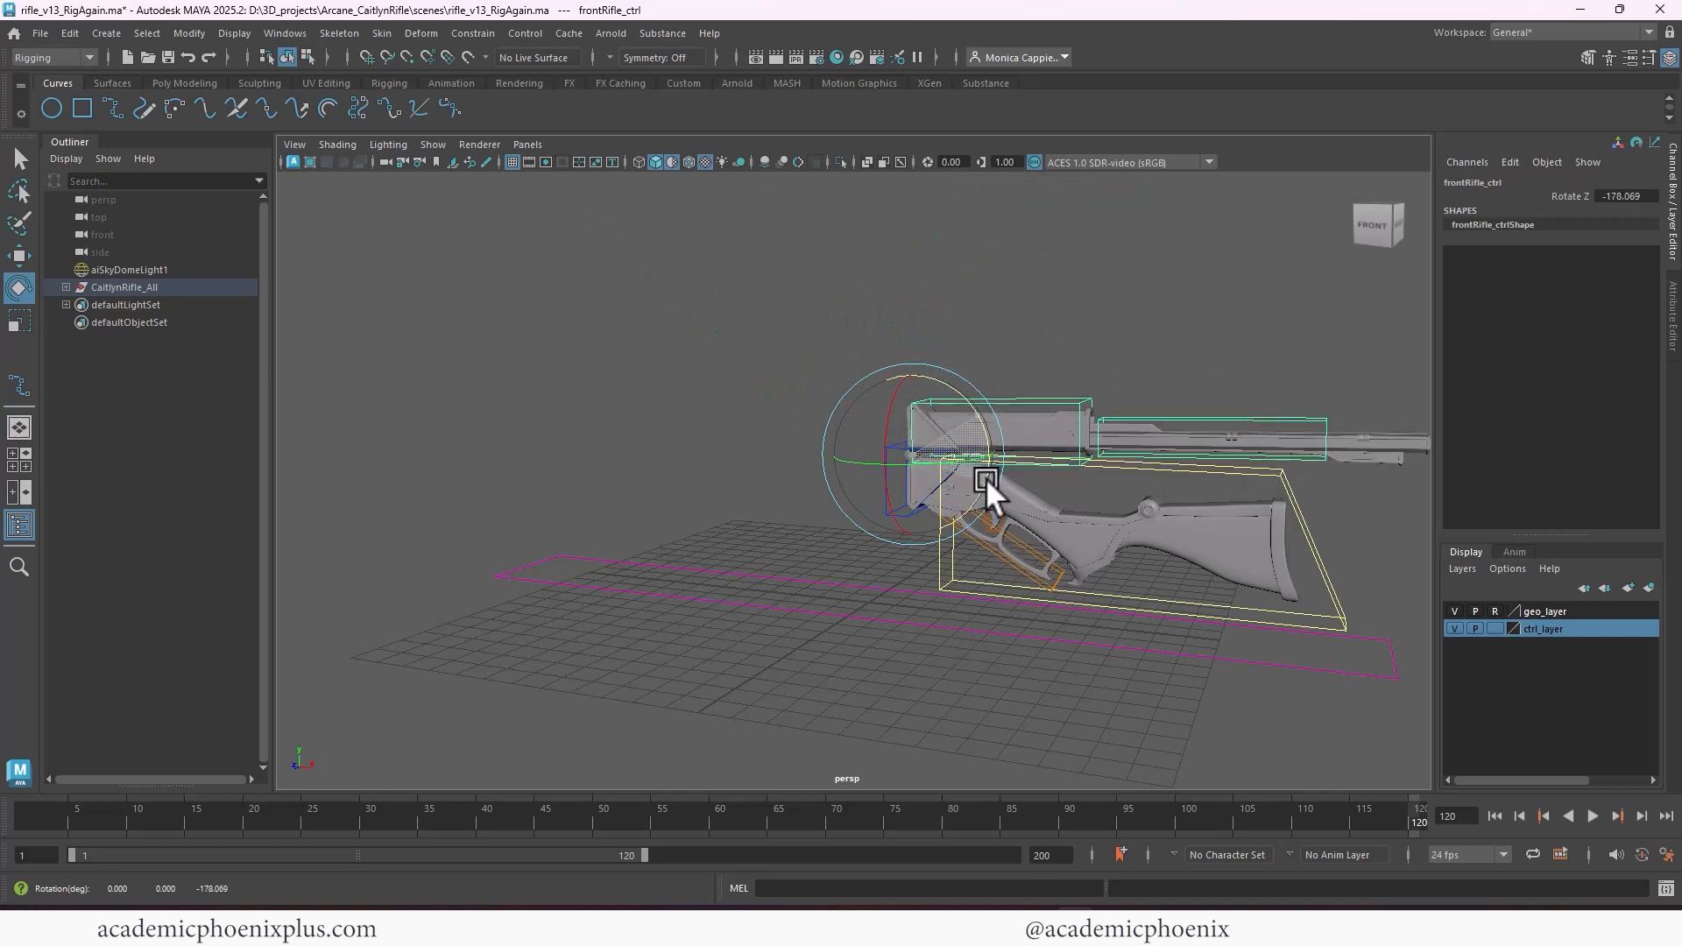
pyautogui.click(1270, 414)
pyautogui.press('w')
pyautogui.moveTo(1301, 438); pyautogui.dragTo(947, 433)
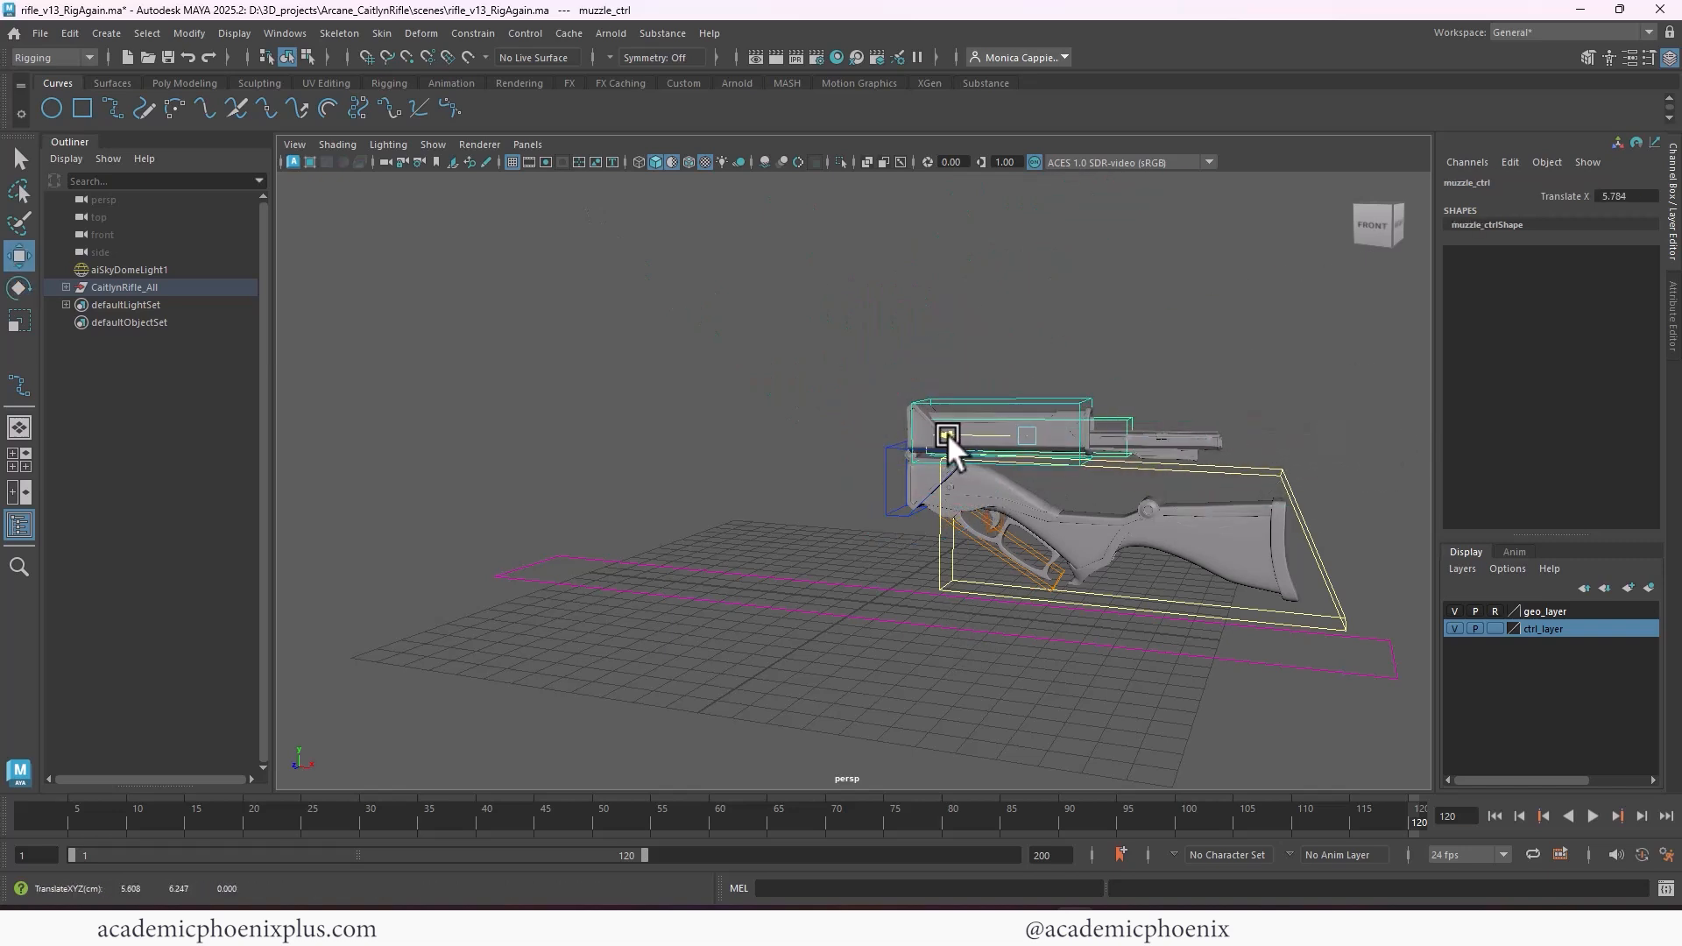
# Undo the test slide of muzzle_ctrl and the test fold of frontRifle_ctrl
pyautogui.hotkey('ctrl', 'z')
pyautogui.hotkey('ctrl', 'z')
pyautogui.hotkey('ctrl', 'z')
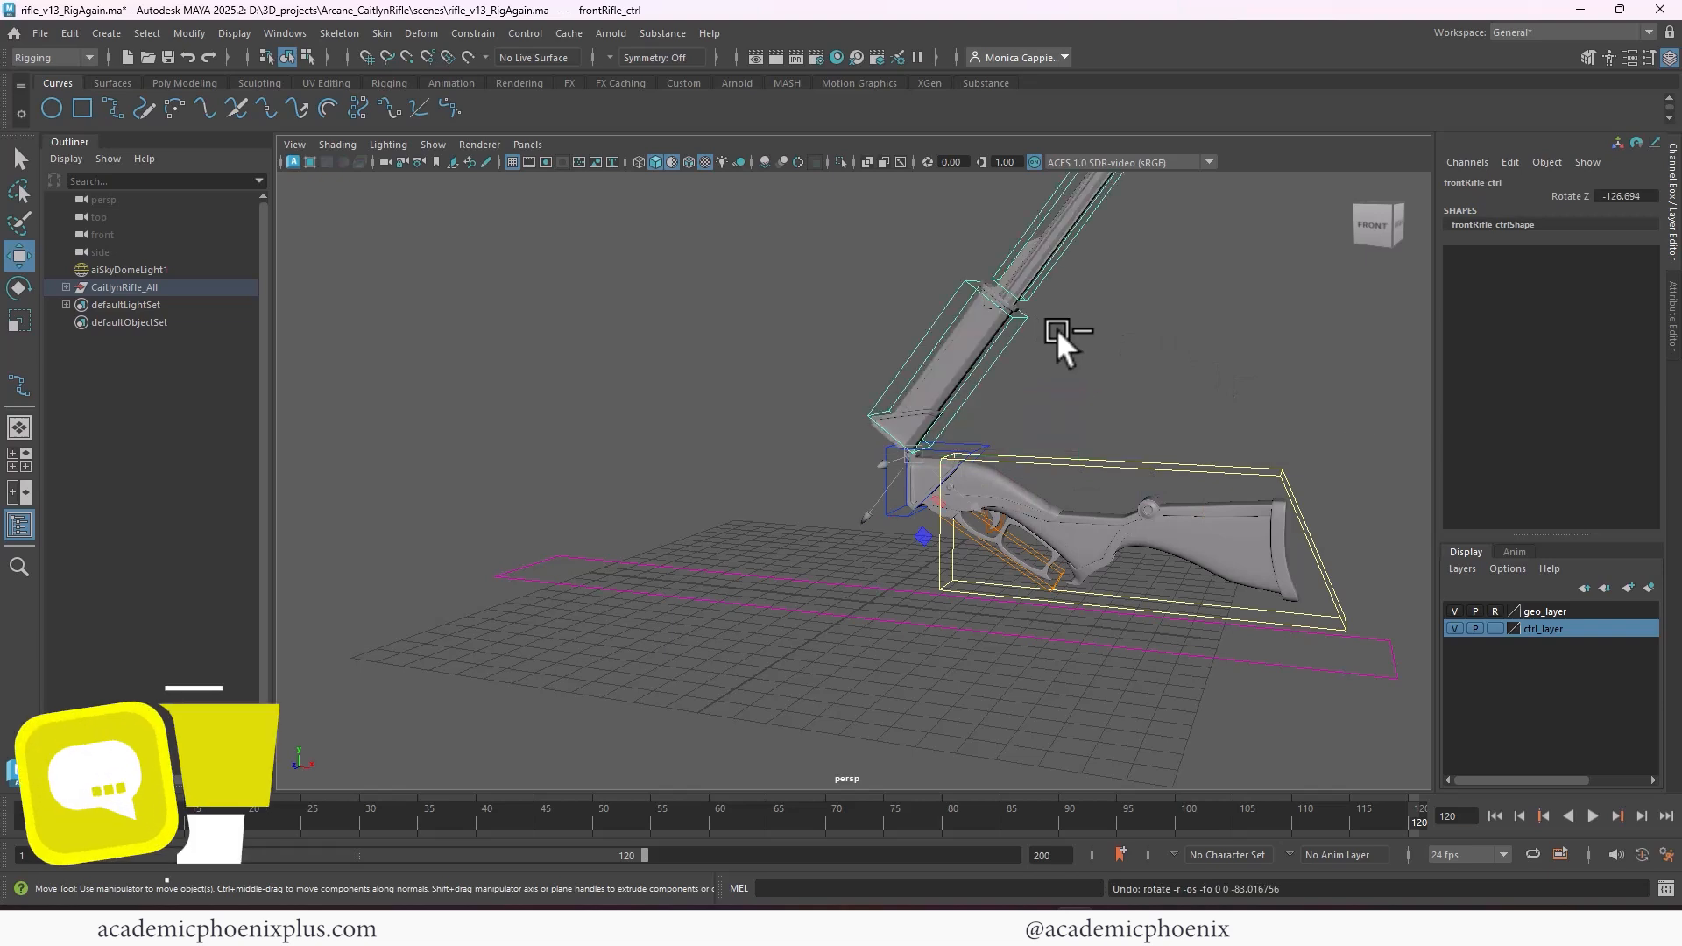
pyautogui.hotkey('ctrl', 'z')
# Clear the selection of rig controls and save the rifle scene
pyautogui.click(1133, 334)
pyautogui.keyDown('alt'); pyautogui.moveTo(1132, 335); pyautogui.dragTo(1148, 374); pyautogui.keyUp('alt')
pyautogui.hotkey('ctrl', 's')
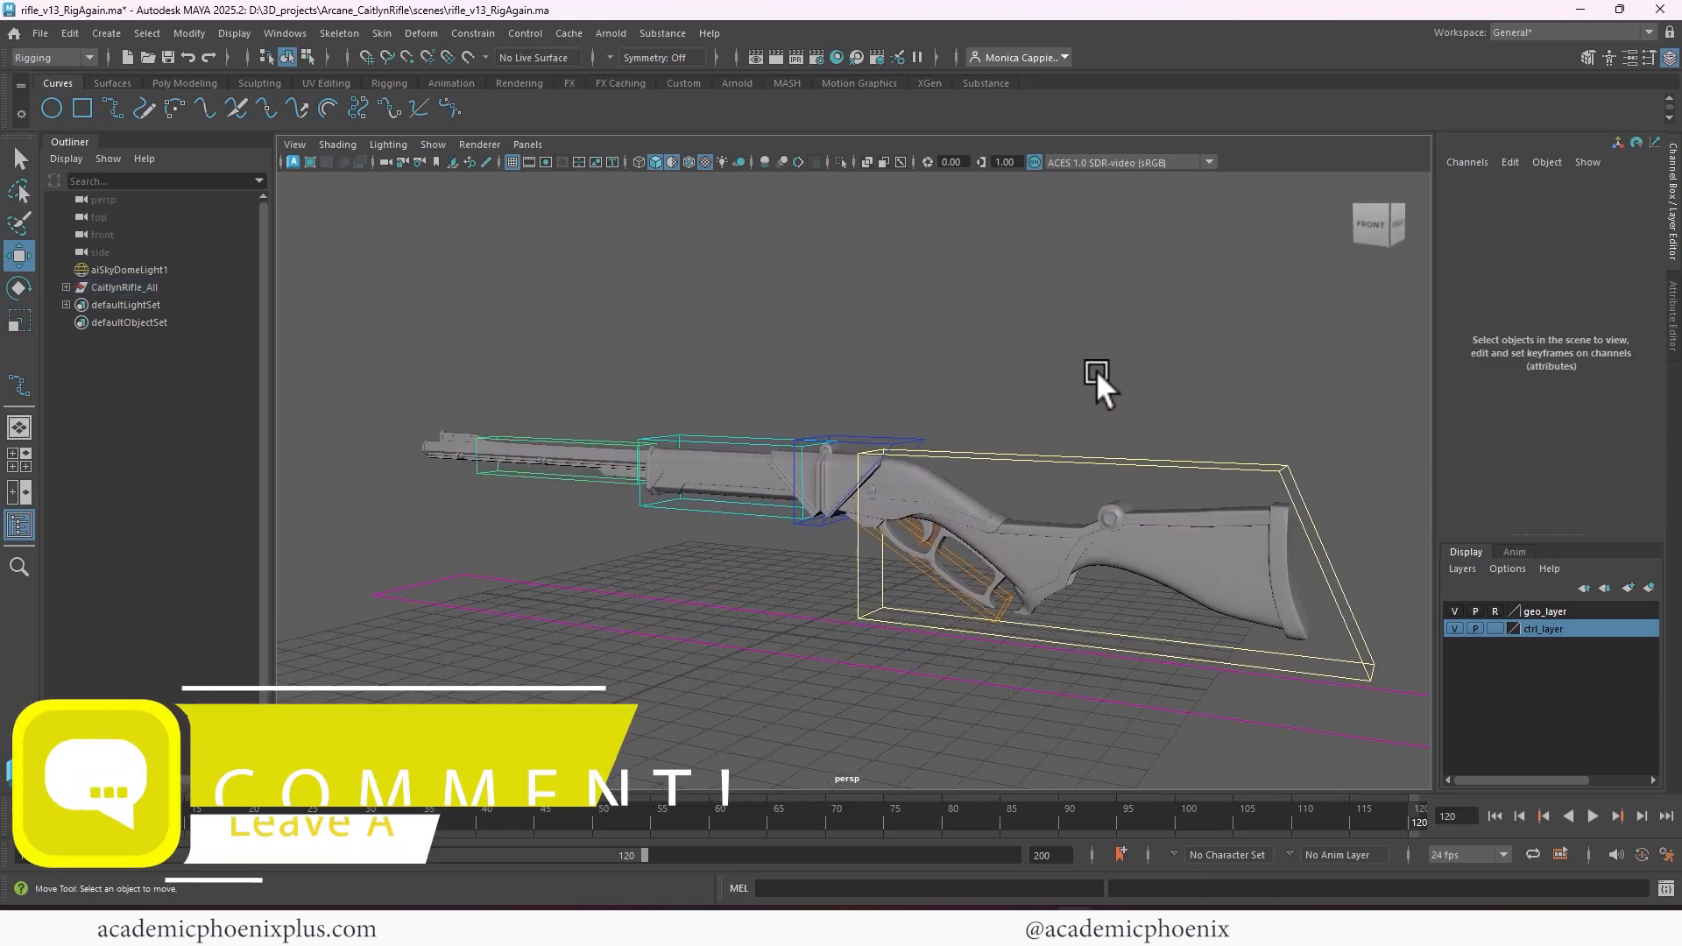